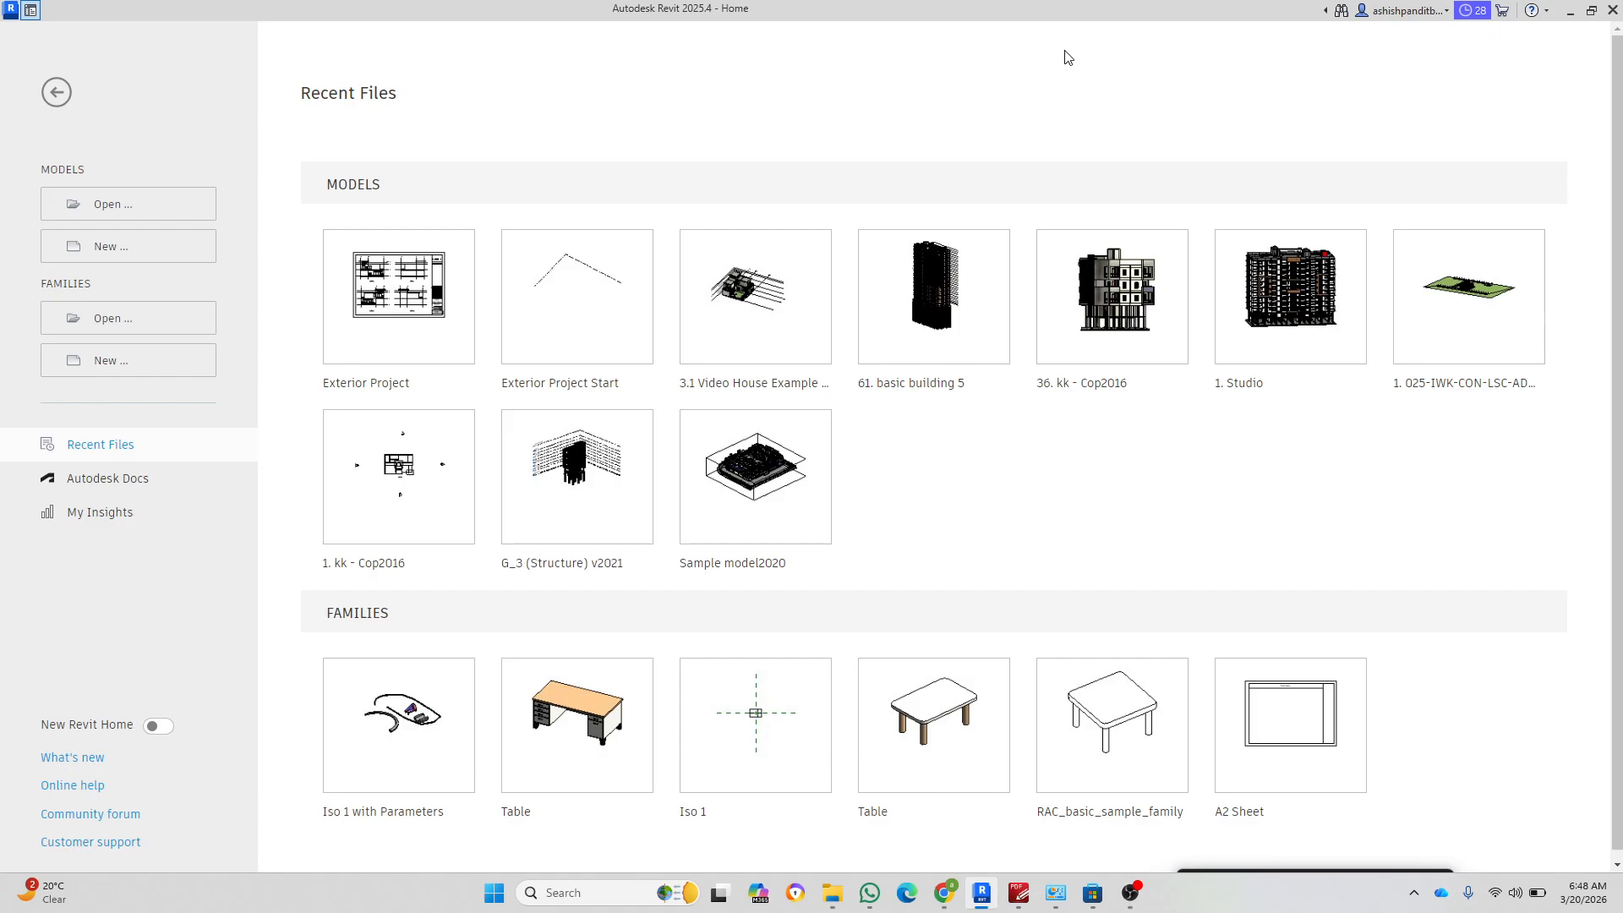
# Step: Switch to PDF-XChange Editor and look through the Exterior Project sheets, from the Level 1 plan to the 3D views and elevations
pyautogui.click(1018, 893)
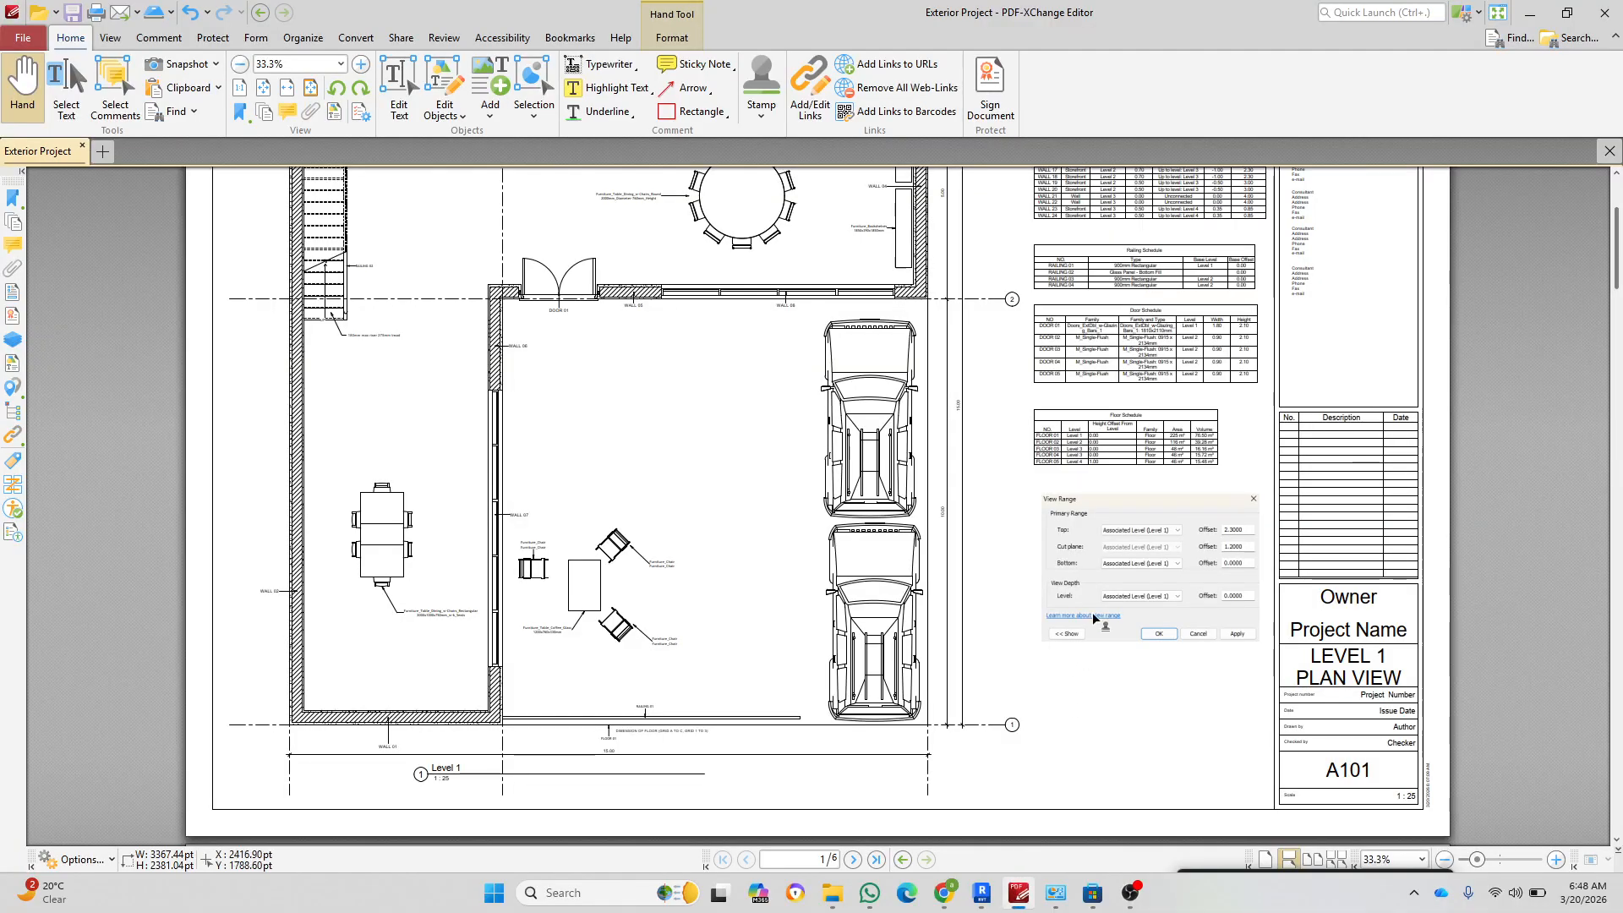
pyautogui.scroll(3, 1087, 572)
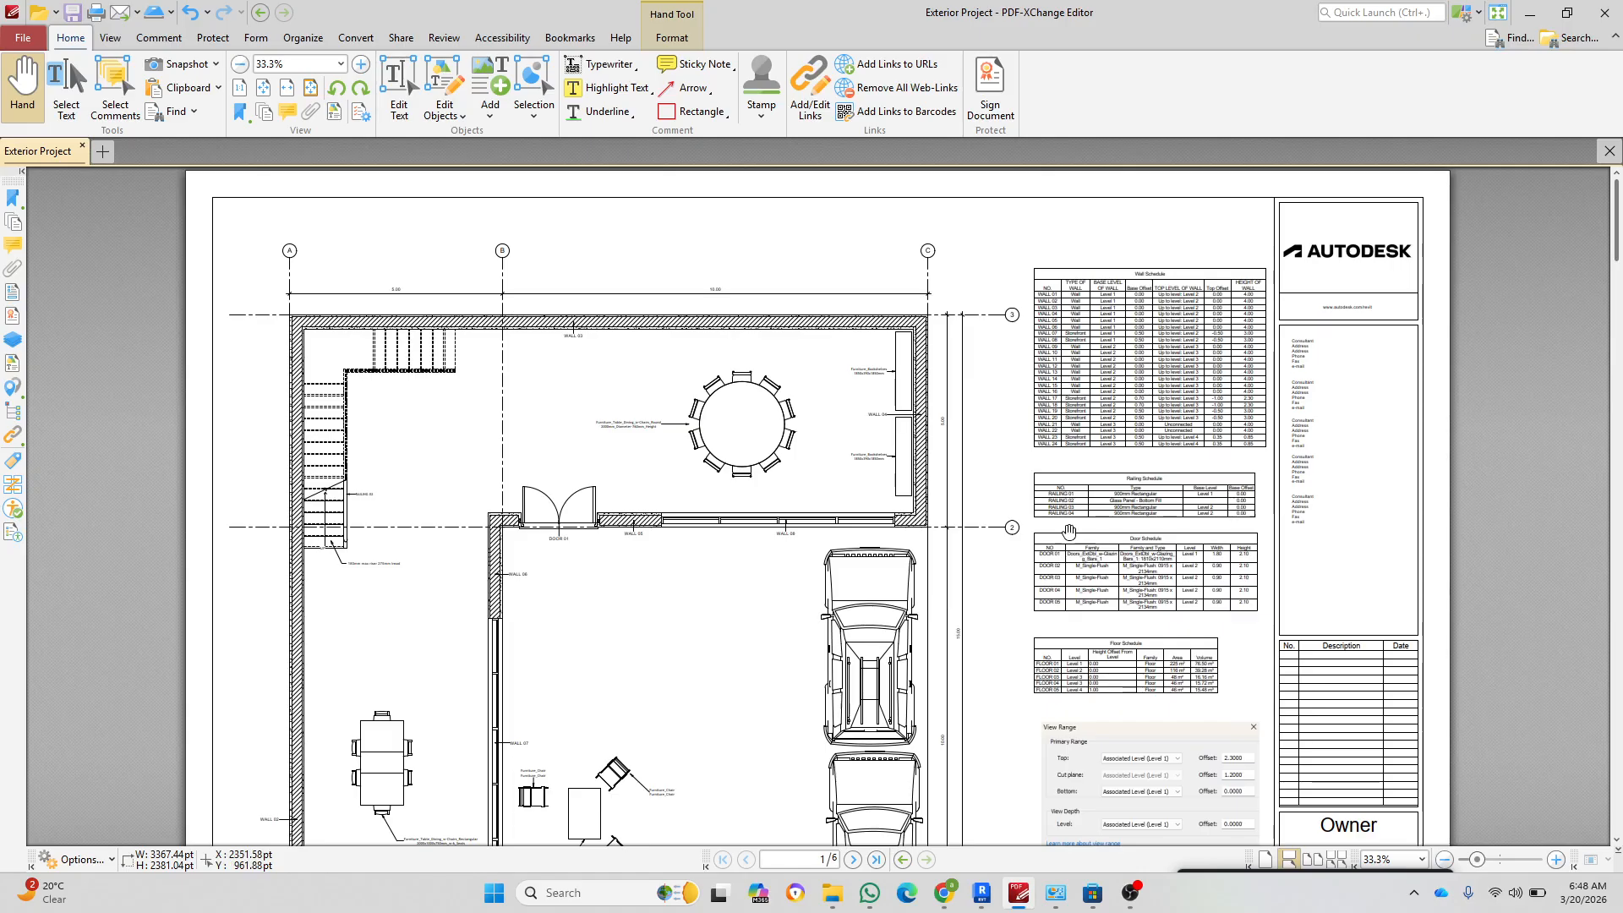
pyautogui.scroll(-9, 1056, 532)
pyautogui.scroll(-3, 866, 506)
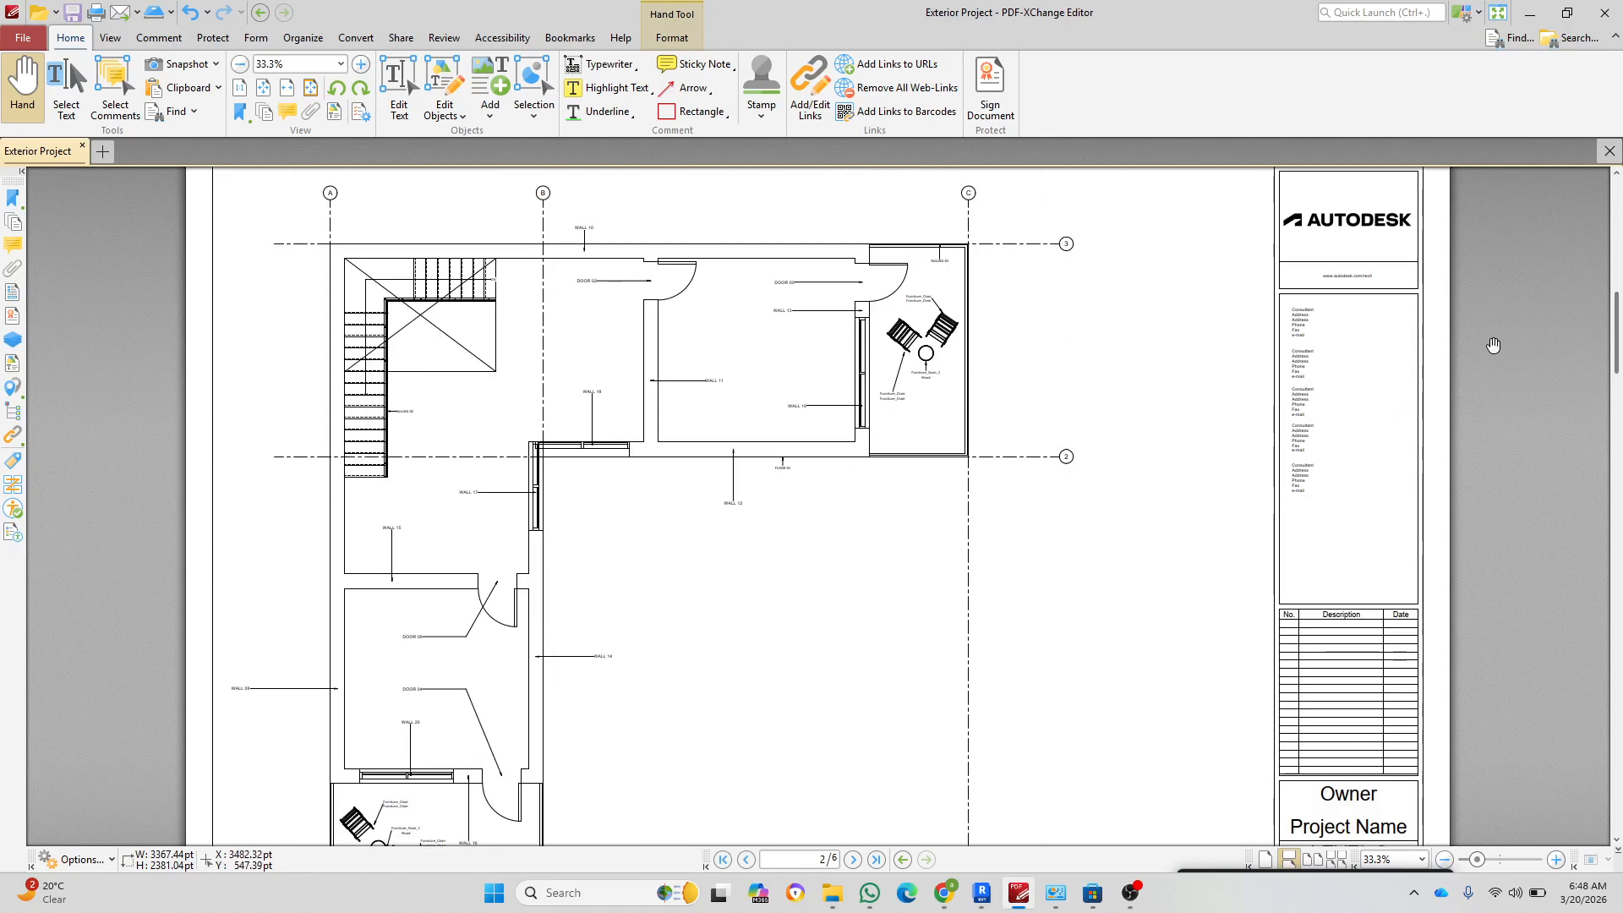
pyautogui.scroll(-12, 866, 506)
pyautogui.scroll(-12, 1572, 814)
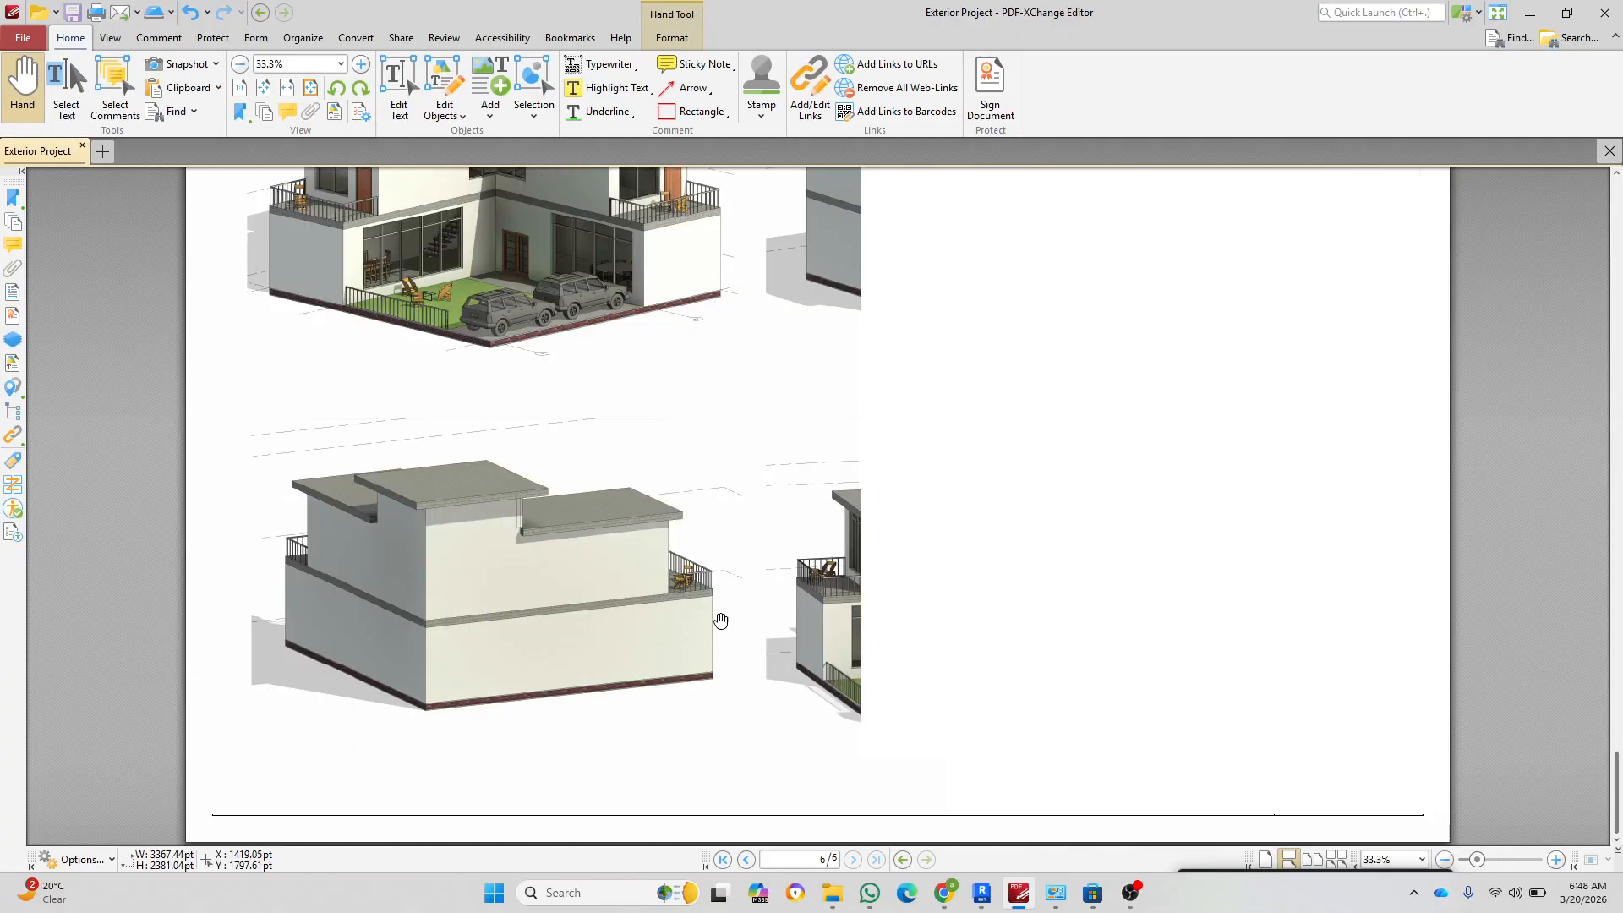
pyautogui.scroll(5, 739, 601)
pyautogui.scroll(7, 761, 577)
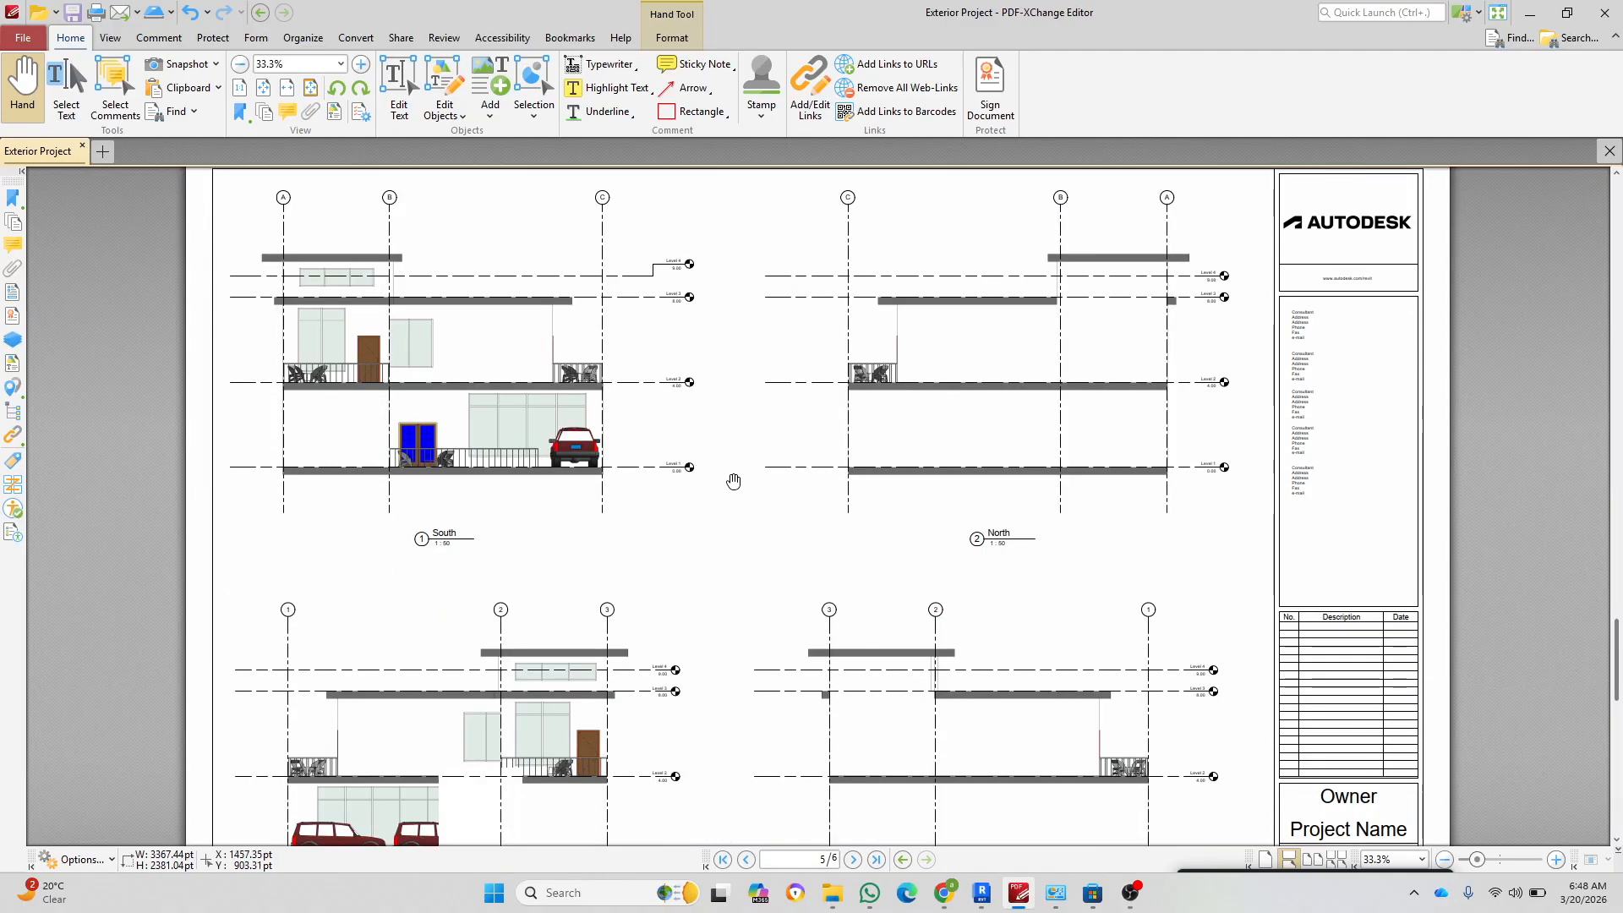
# Step: Examine the names and heights of Levels 1 to 4 in the South elevation on sheet A105
pyautogui.keyDown('ctrl'); pyautogui.scroll(5, 633, 387); pyautogui.keyUp('ctrl')
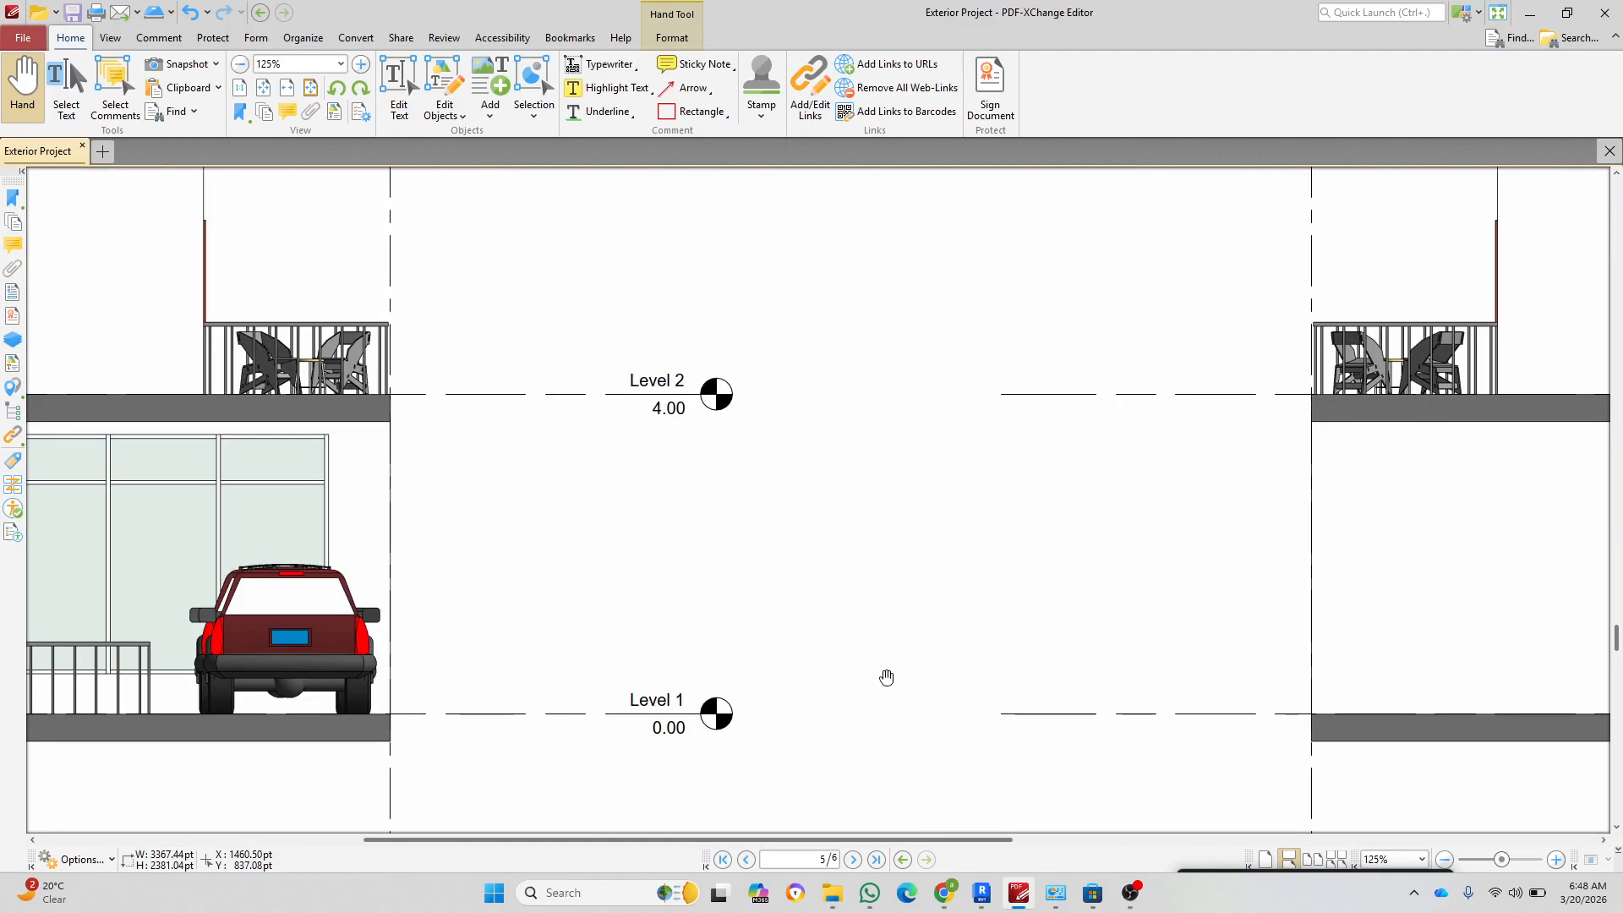
pyautogui.keyDown('ctrl'); pyautogui.scroll(-3, 823, 562); pyautogui.keyUp('ctrl')
pyautogui.scroll(1, 725, 391)
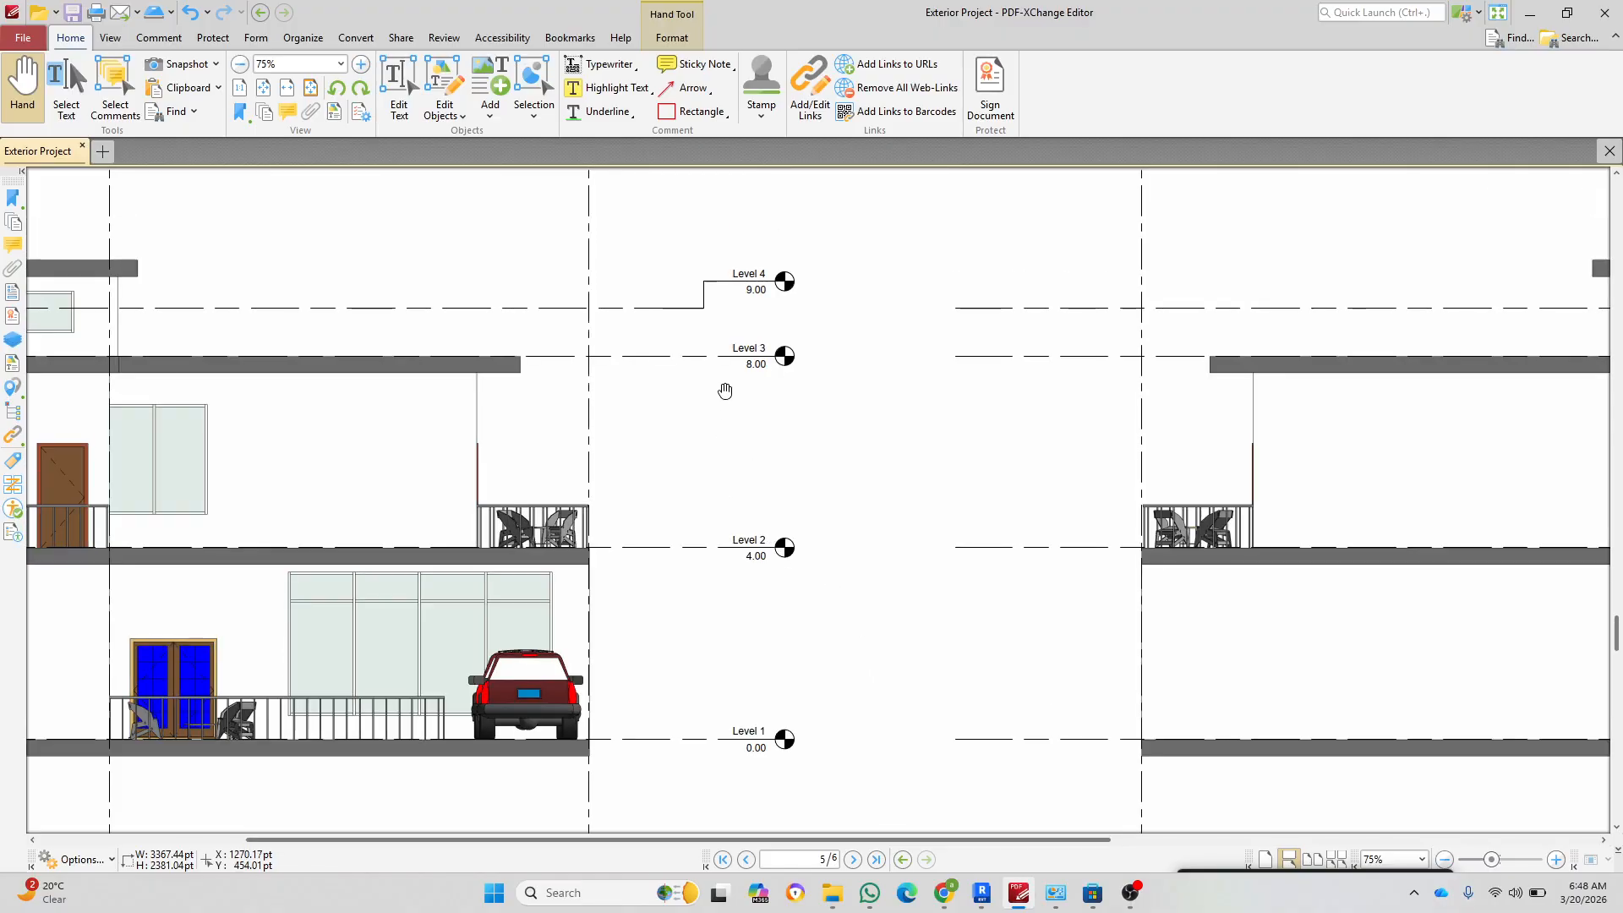
pyautogui.keyDown('ctrl'); pyautogui.scroll(-1, 879, 430); pyautogui.keyUp('ctrl')
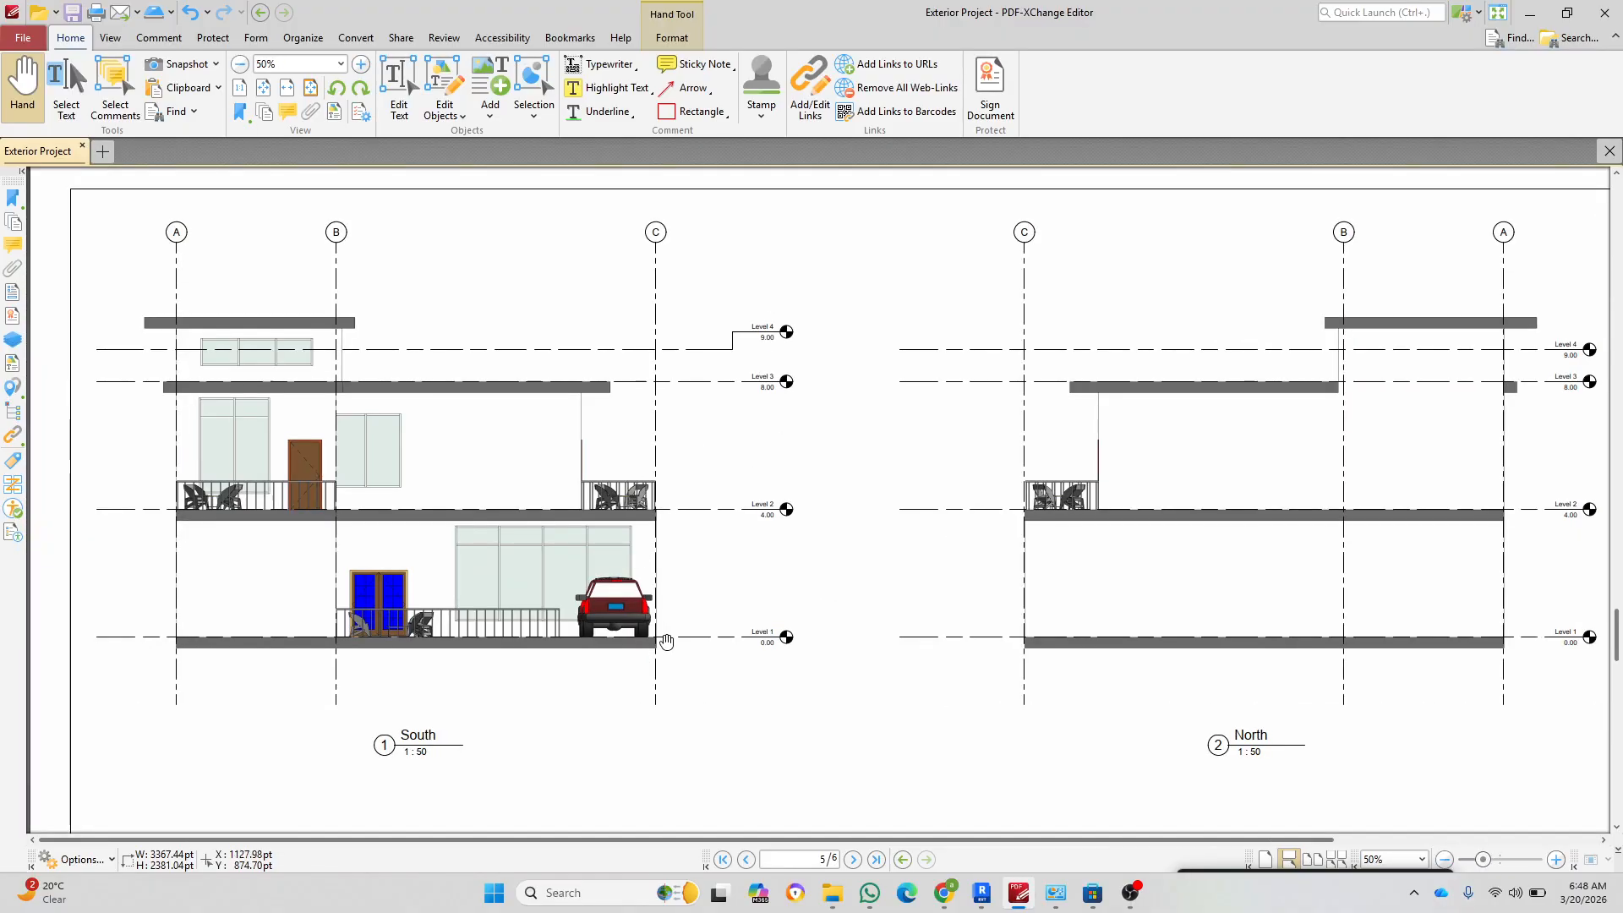
pyautogui.keyDown('ctrl'); pyautogui.scroll(5, 714, 658); pyautogui.keyUp('ctrl')
pyautogui.keyDown('ctrl'); pyautogui.scroll(2, 870, 629); pyautogui.keyUp('ctrl')
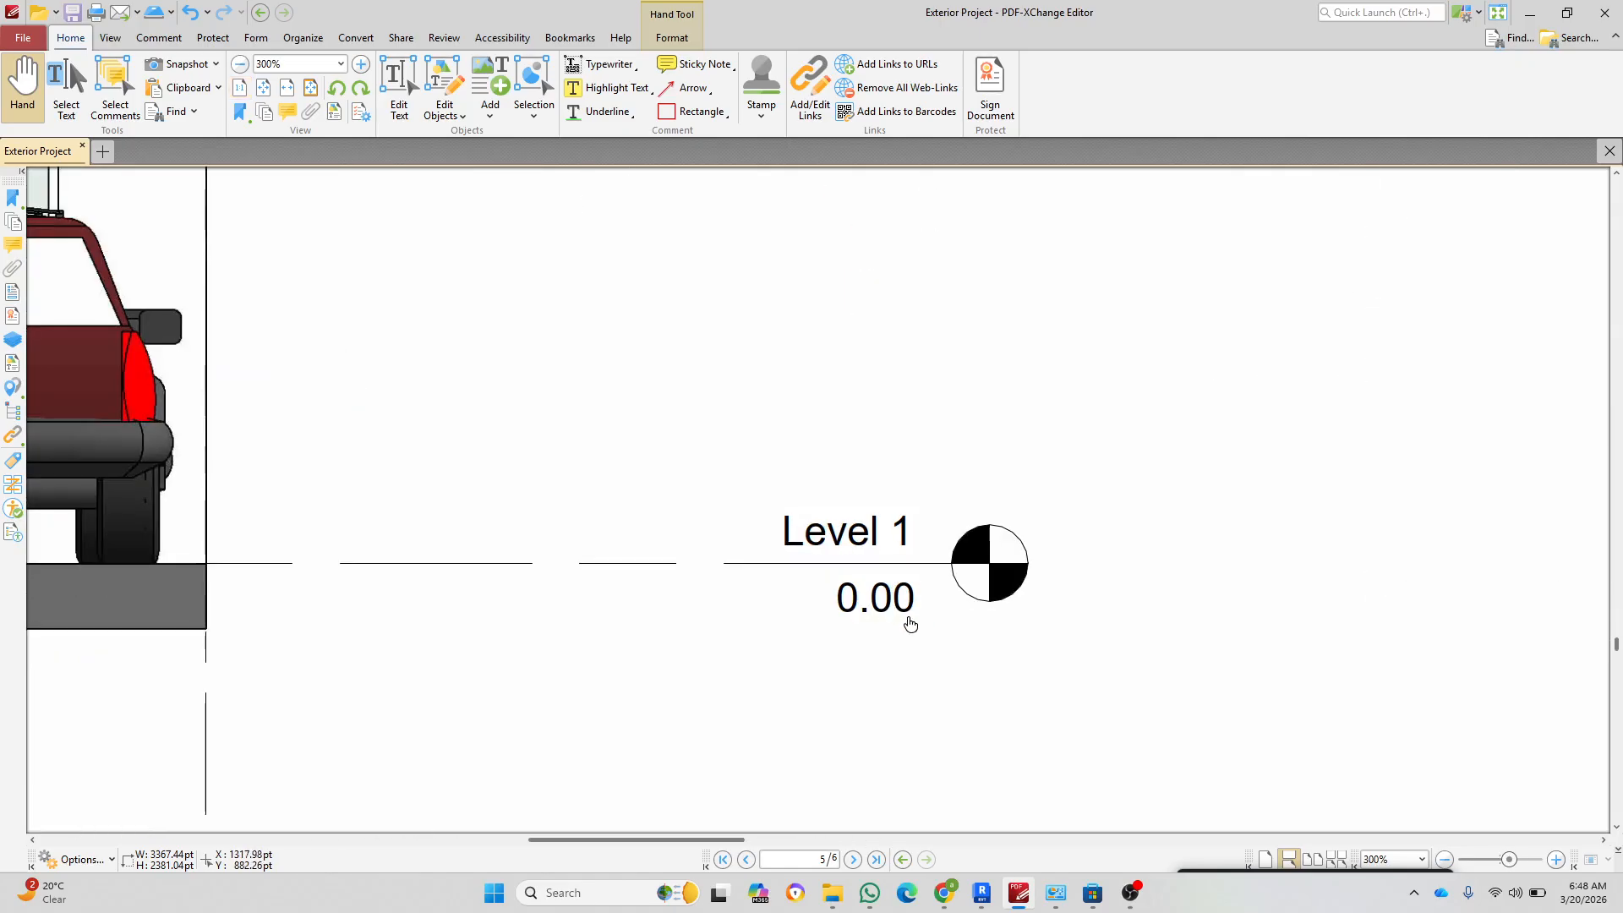
pyautogui.keyDown('ctrl'); pyautogui.scroll(-4, 905, 645); pyautogui.keyUp('ctrl')
pyautogui.keyDown('ctrl'); pyautogui.scroll(3, 872, 470); pyautogui.keyUp('ctrl')
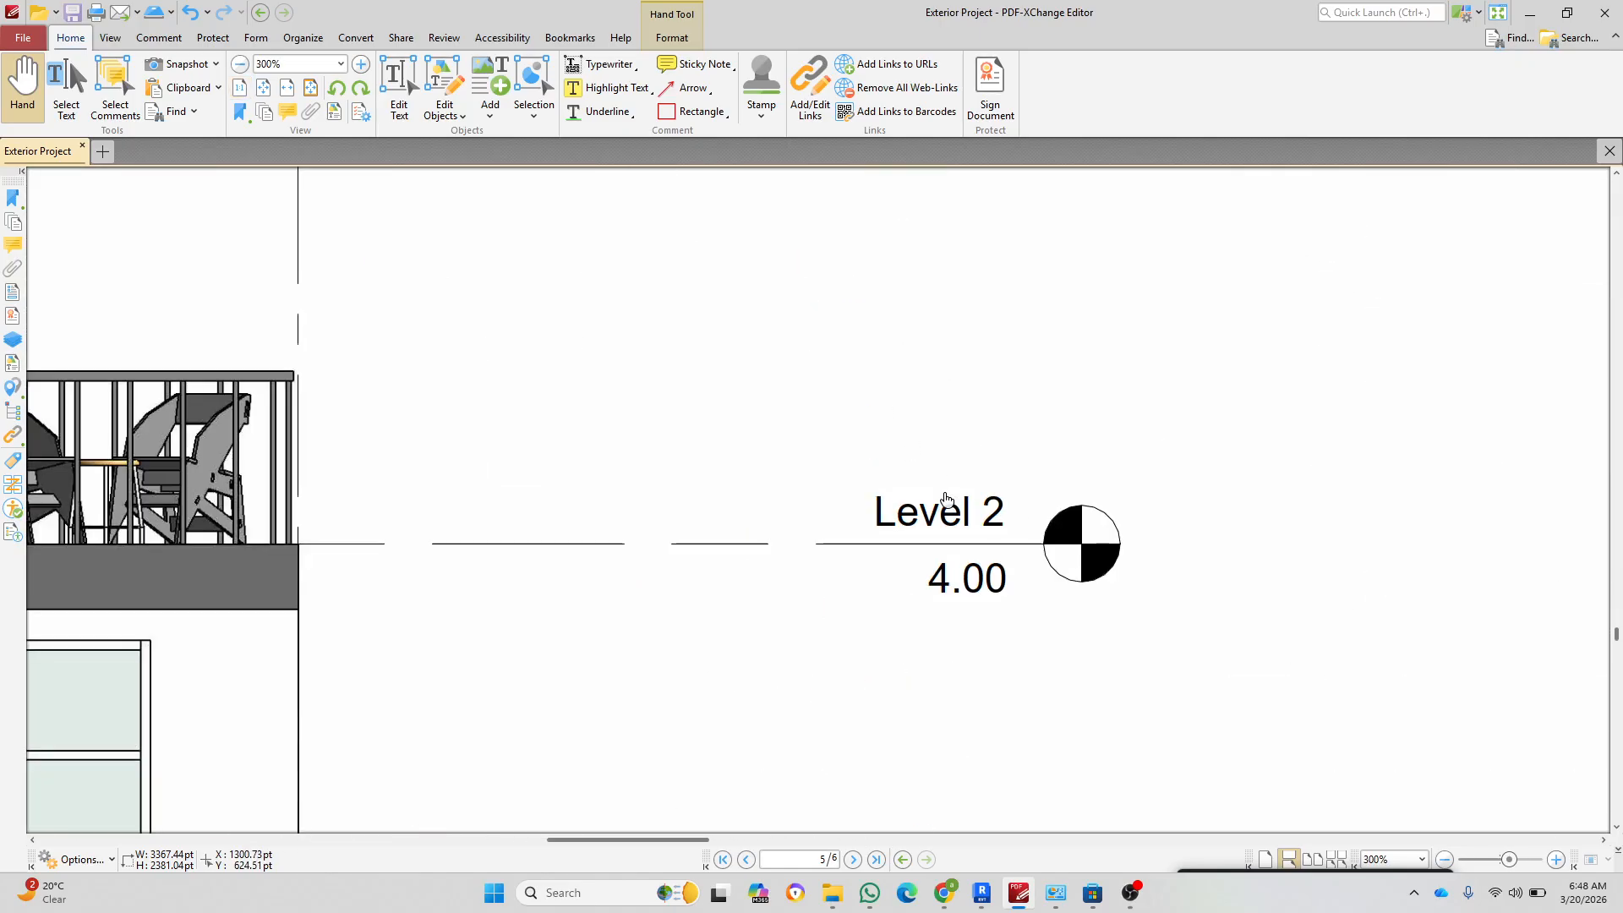
pyautogui.keyDown('ctrl'); pyautogui.scroll(-2, 1006, 708); pyautogui.keyUp('ctrl')
pyautogui.keyDown('ctrl'); pyautogui.scroll(-1, 1005, 708); pyautogui.keyUp('ctrl')
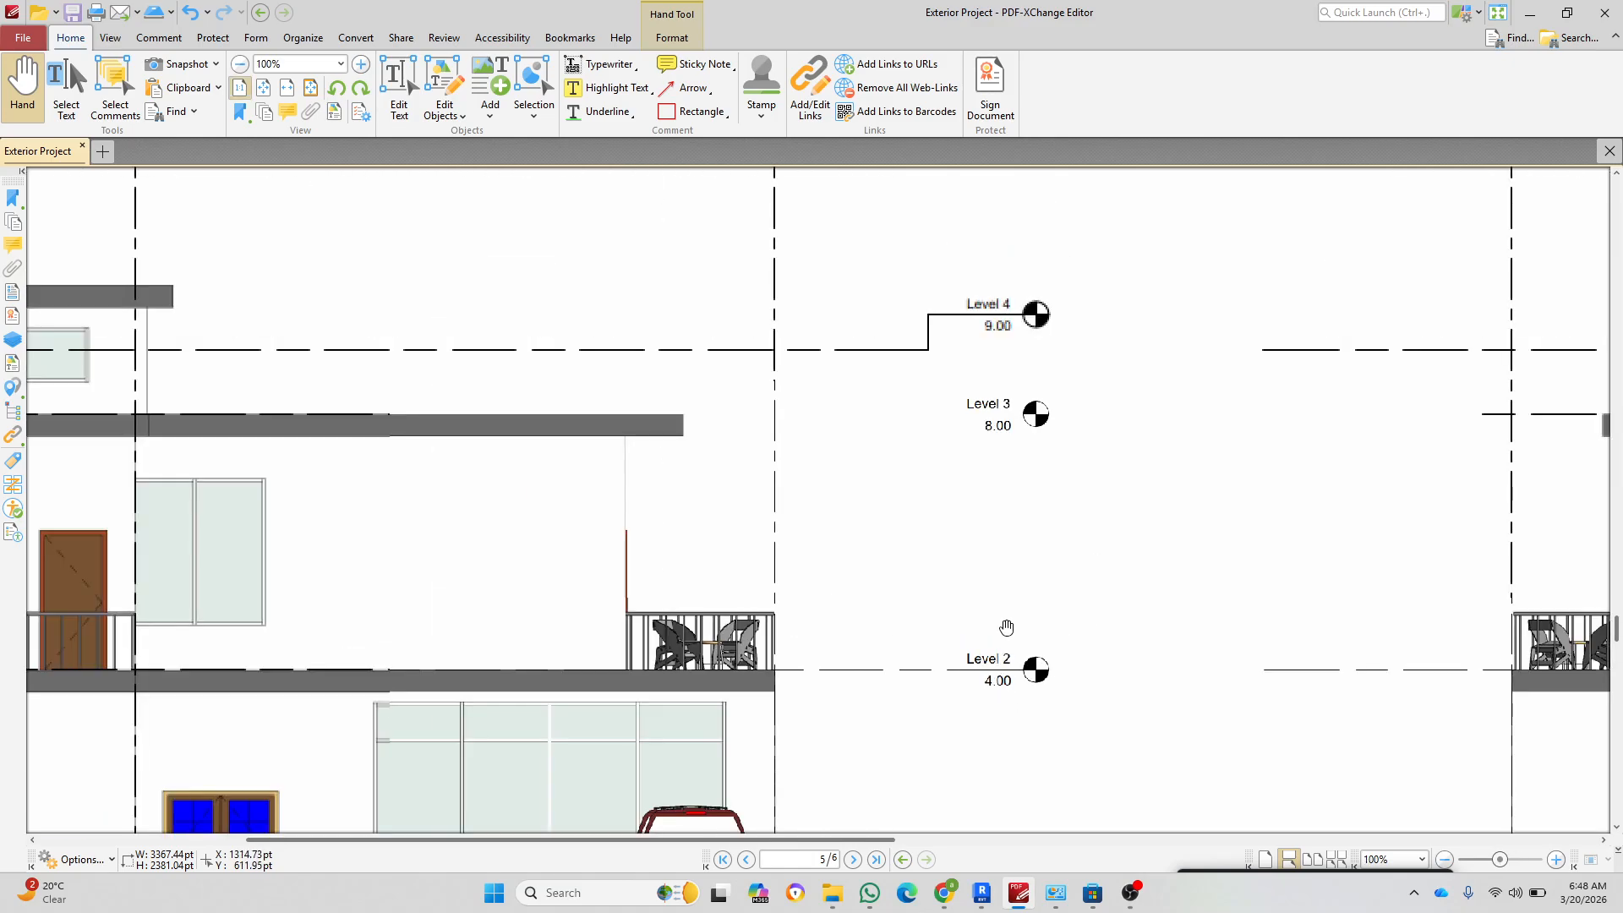
pyautogui.keyDown('ctrl'); pyautogui.scroll(2, 980, 414); pyautogui.keyUp('ctrl')
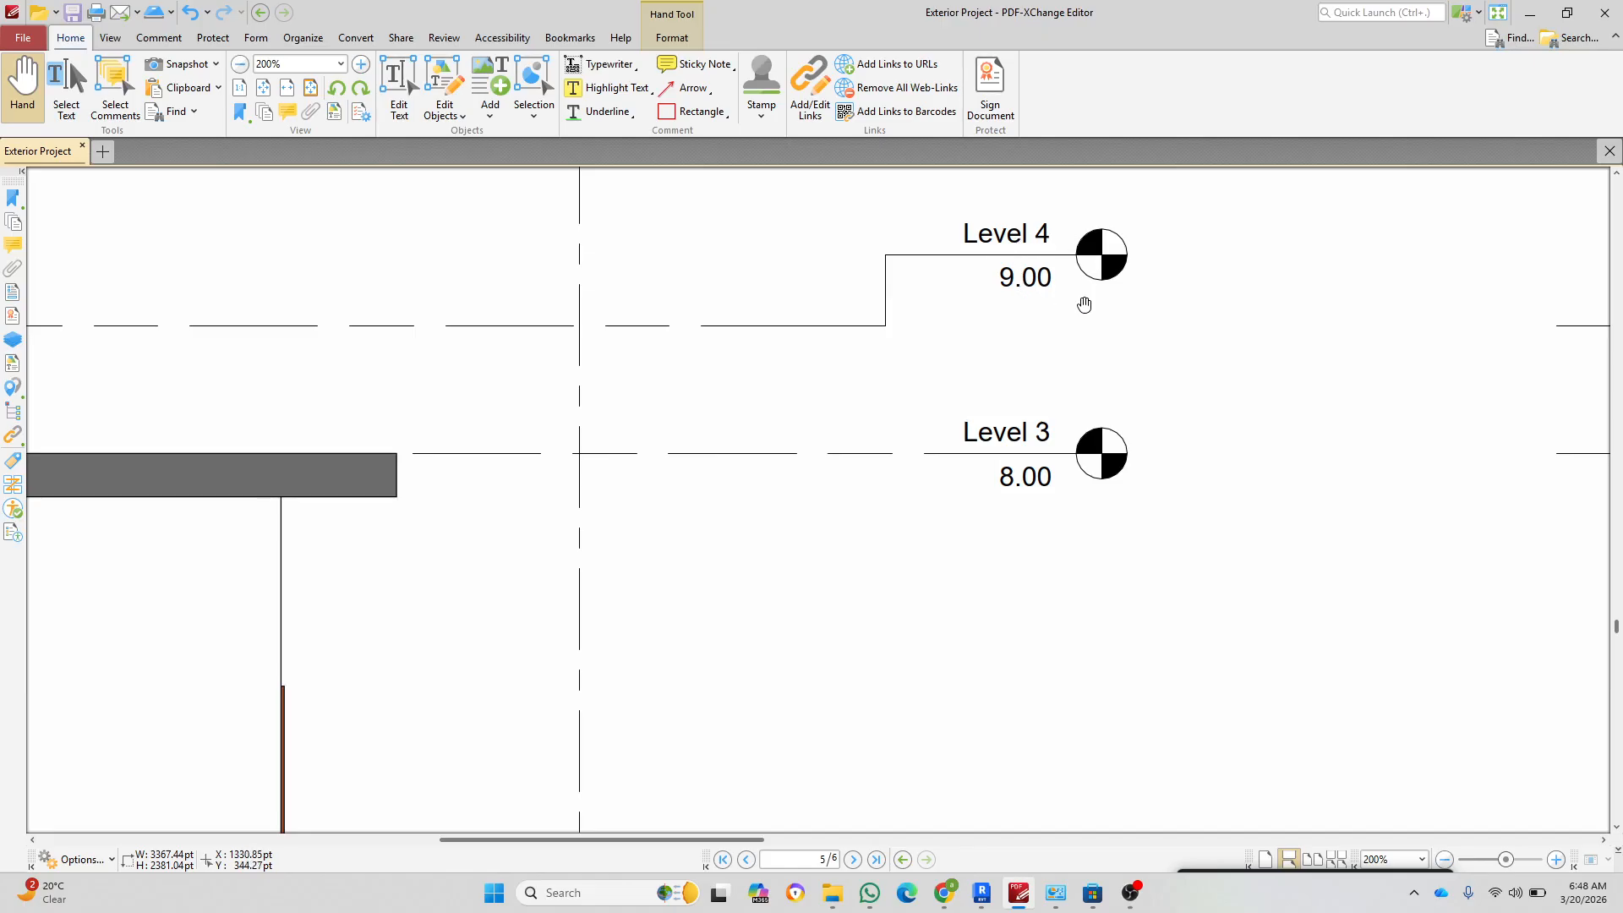
pyautogui.keyDown('ctrl'); pyautogui.scroll(-4, 1084, 301); pyautogui.keyUp('ctrl')
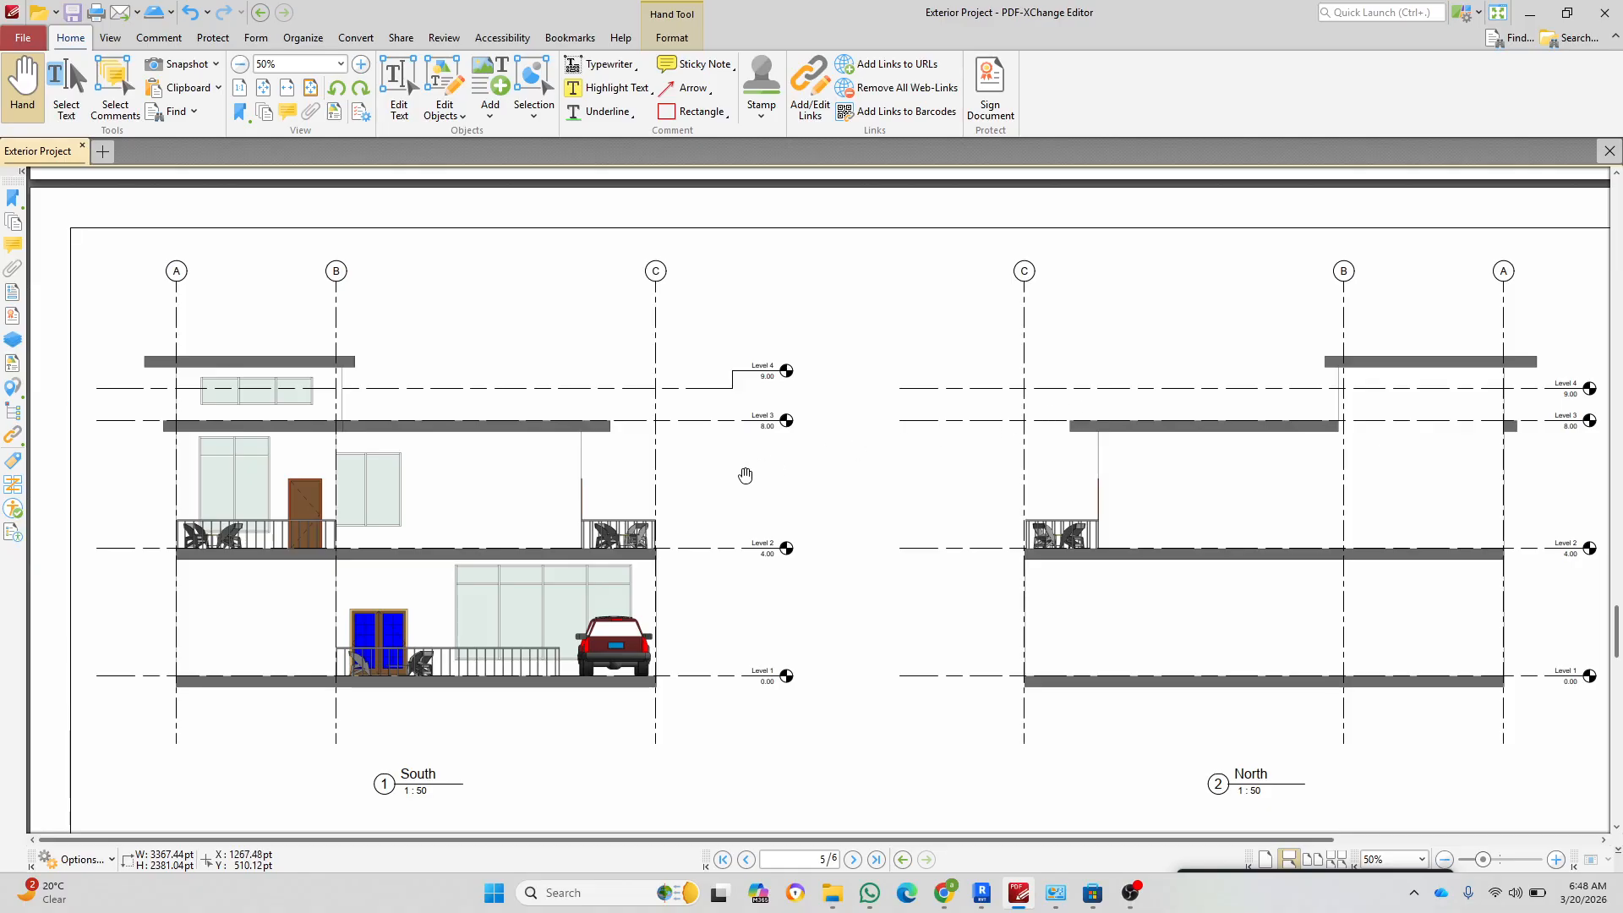
# Step: Review the remaining elevations and the shaded 3D views of the house, and return to the Level 1 plan sheet
pyautogui.keyDown('ctrl'); pyautogui.scroll(-3, 750, 470); pyautogui.keyUp('ctrl')
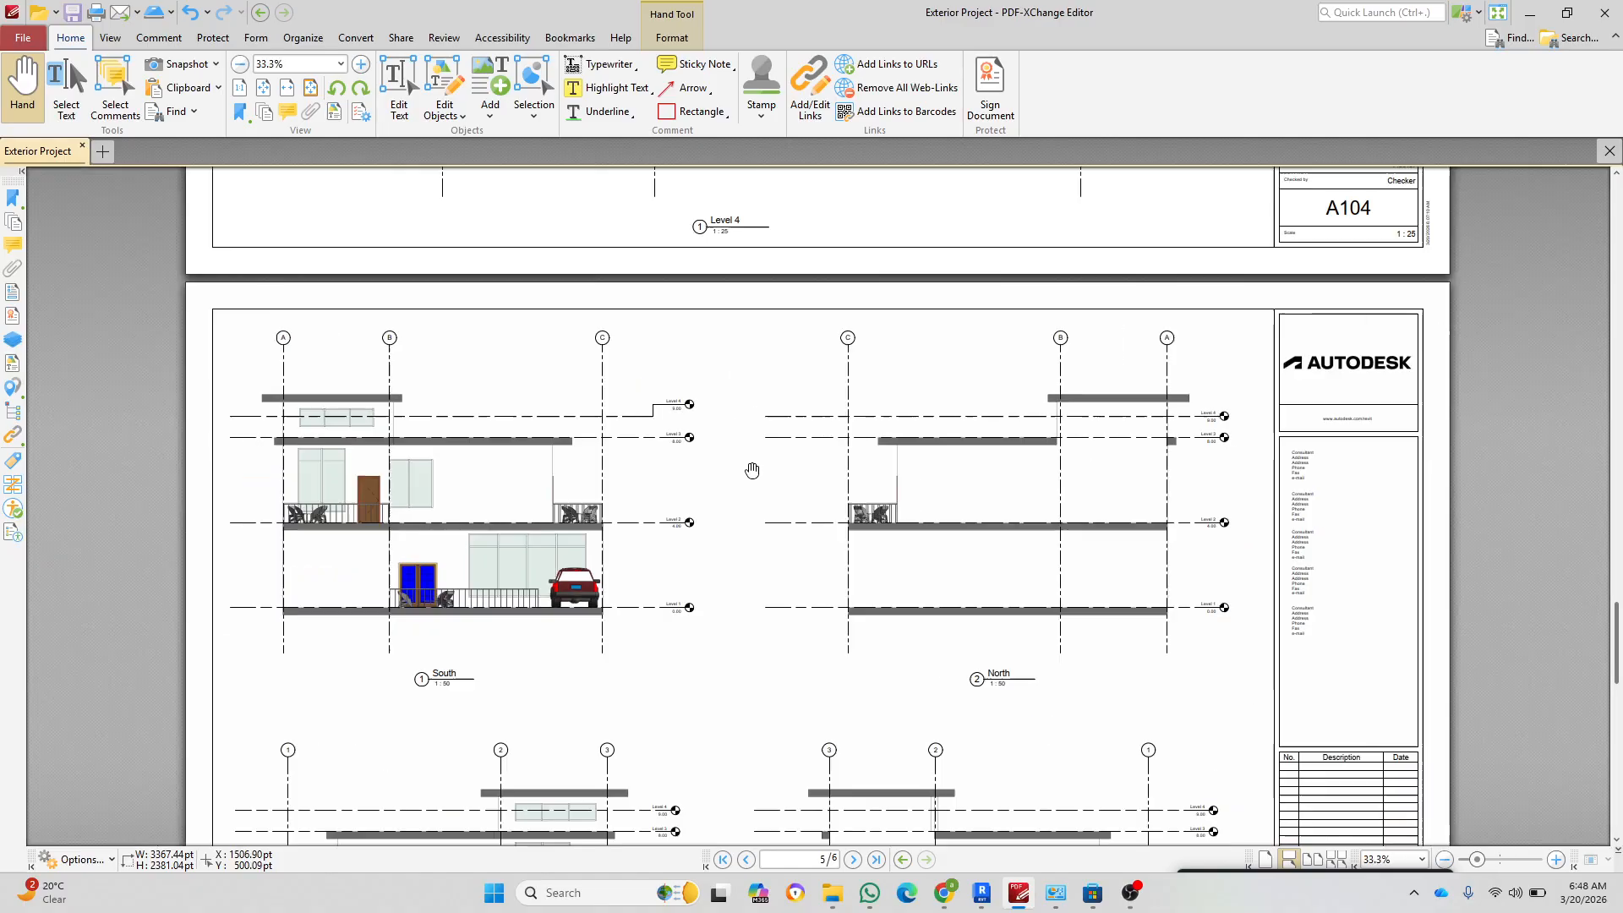
pyautogui.scroll(2, 744, 465)
pyautogui.scroll(-8, 757, 468)
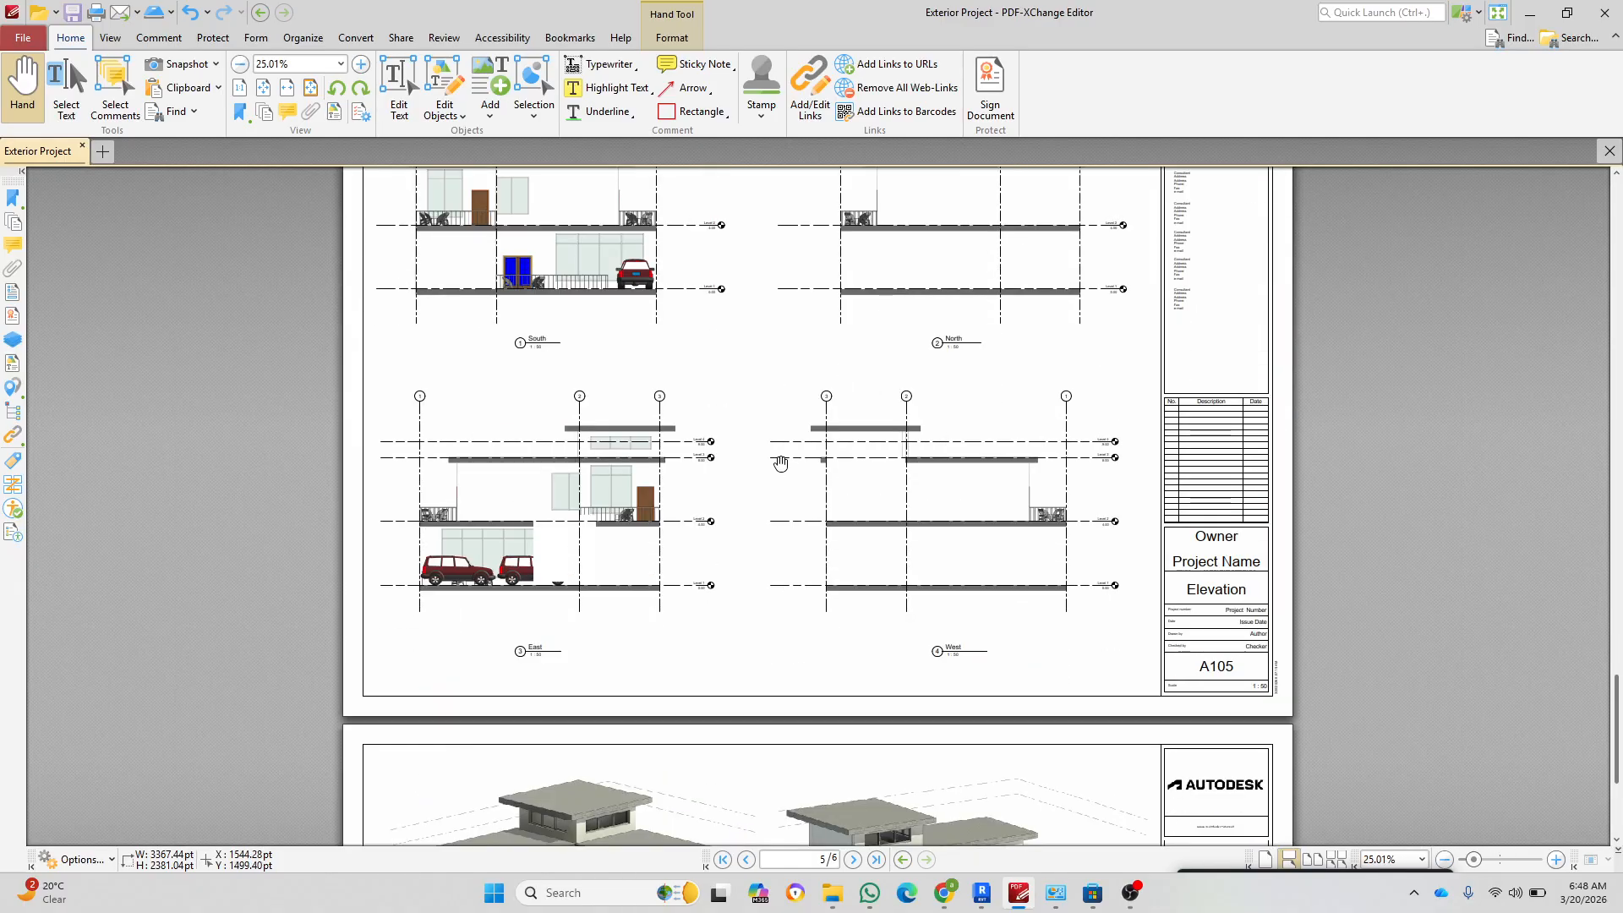
pyautogui.keyDown('ctrl'); pyautogui.scroll(5, 769, 473); pyautogui.keyUp('ctrl')
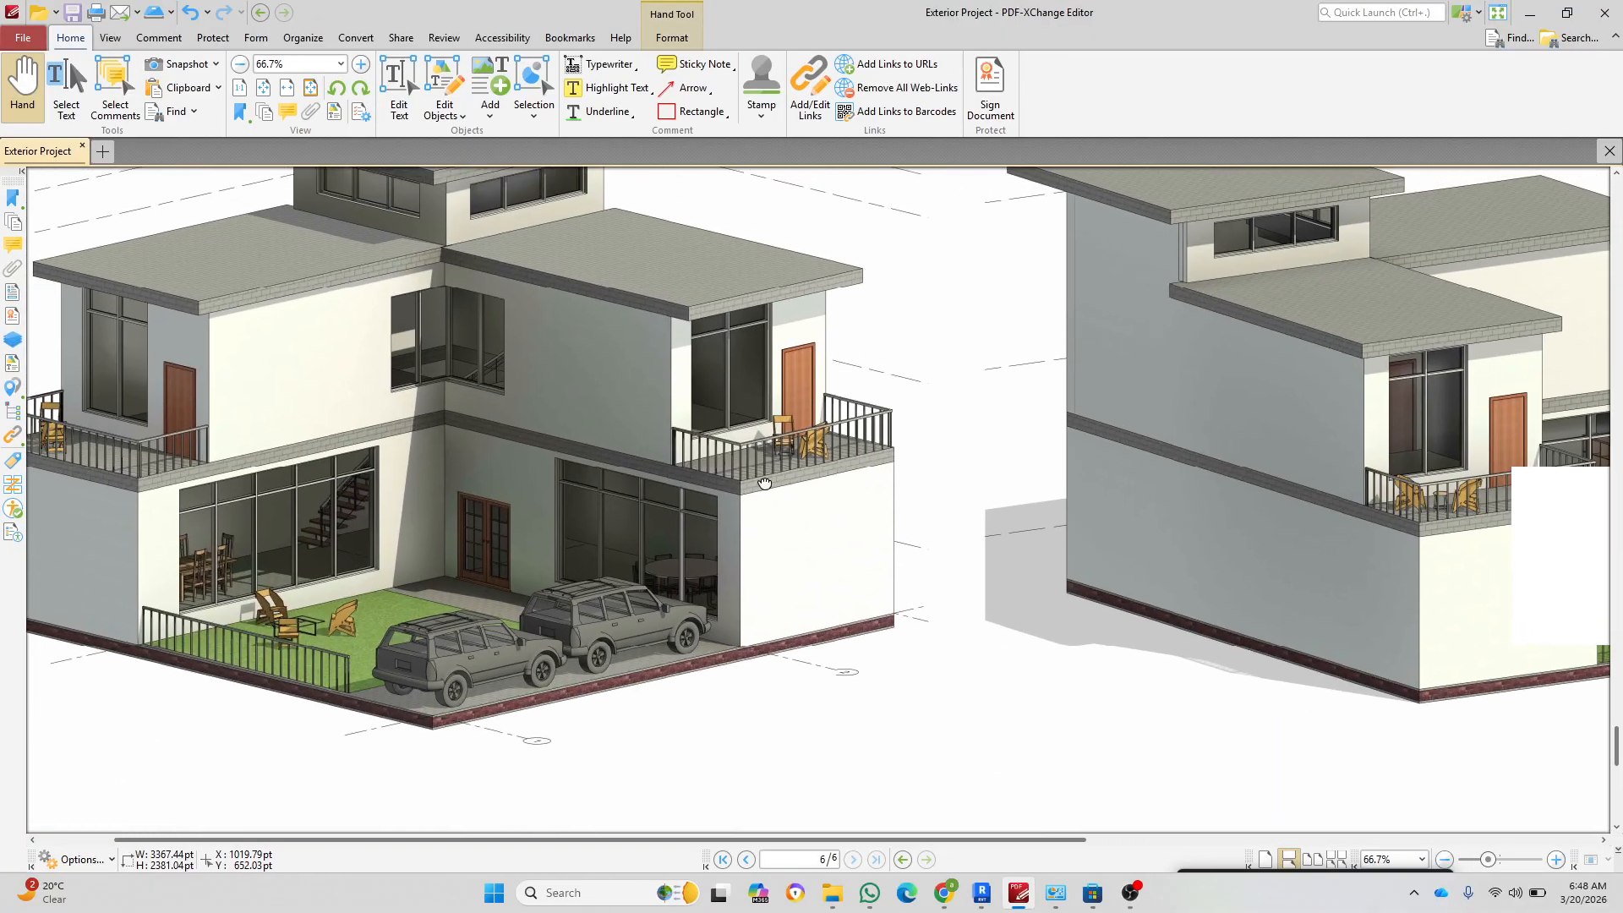
pyautogui.moveTo(765, 483); pyautogui.dragTo(931, 490)
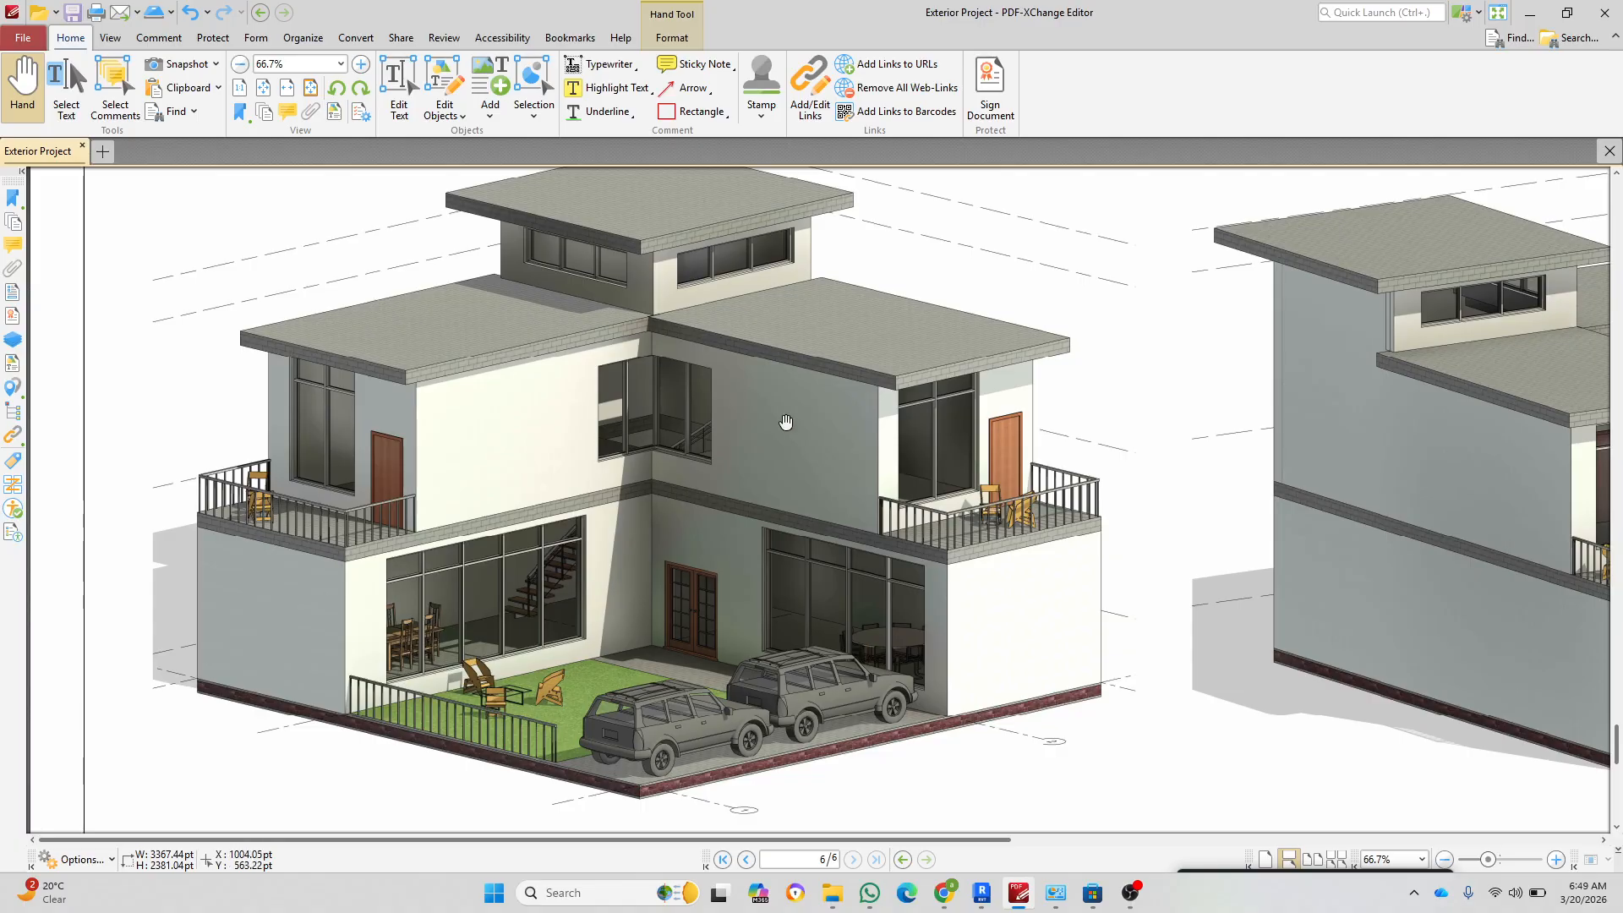
pyautogui.keyDown('ctrl'); pyautogui.scroll(-1, 863, 518); pyautogui.keyUp('ctrl')
pyautogui.keyDown('ctrl'); pyautogui.scroll(-2, 863, 518); pyautogui.keyUp('ctrl')
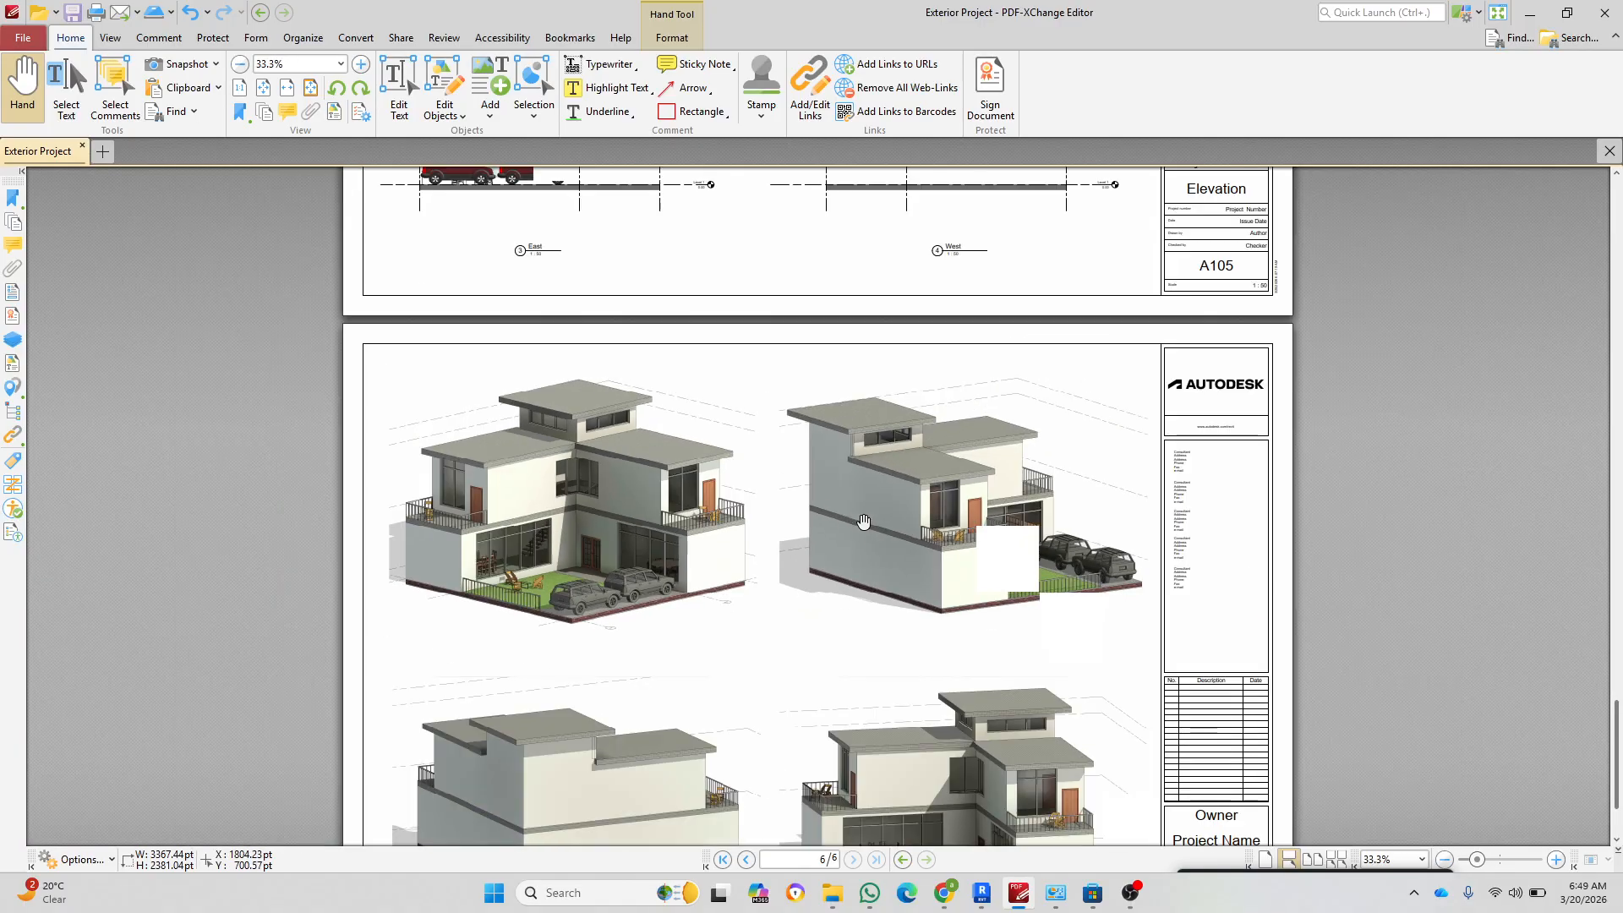
pyautogui.scroll(5, 858, 505)
pyautogui.scroll(10, 857, 505)
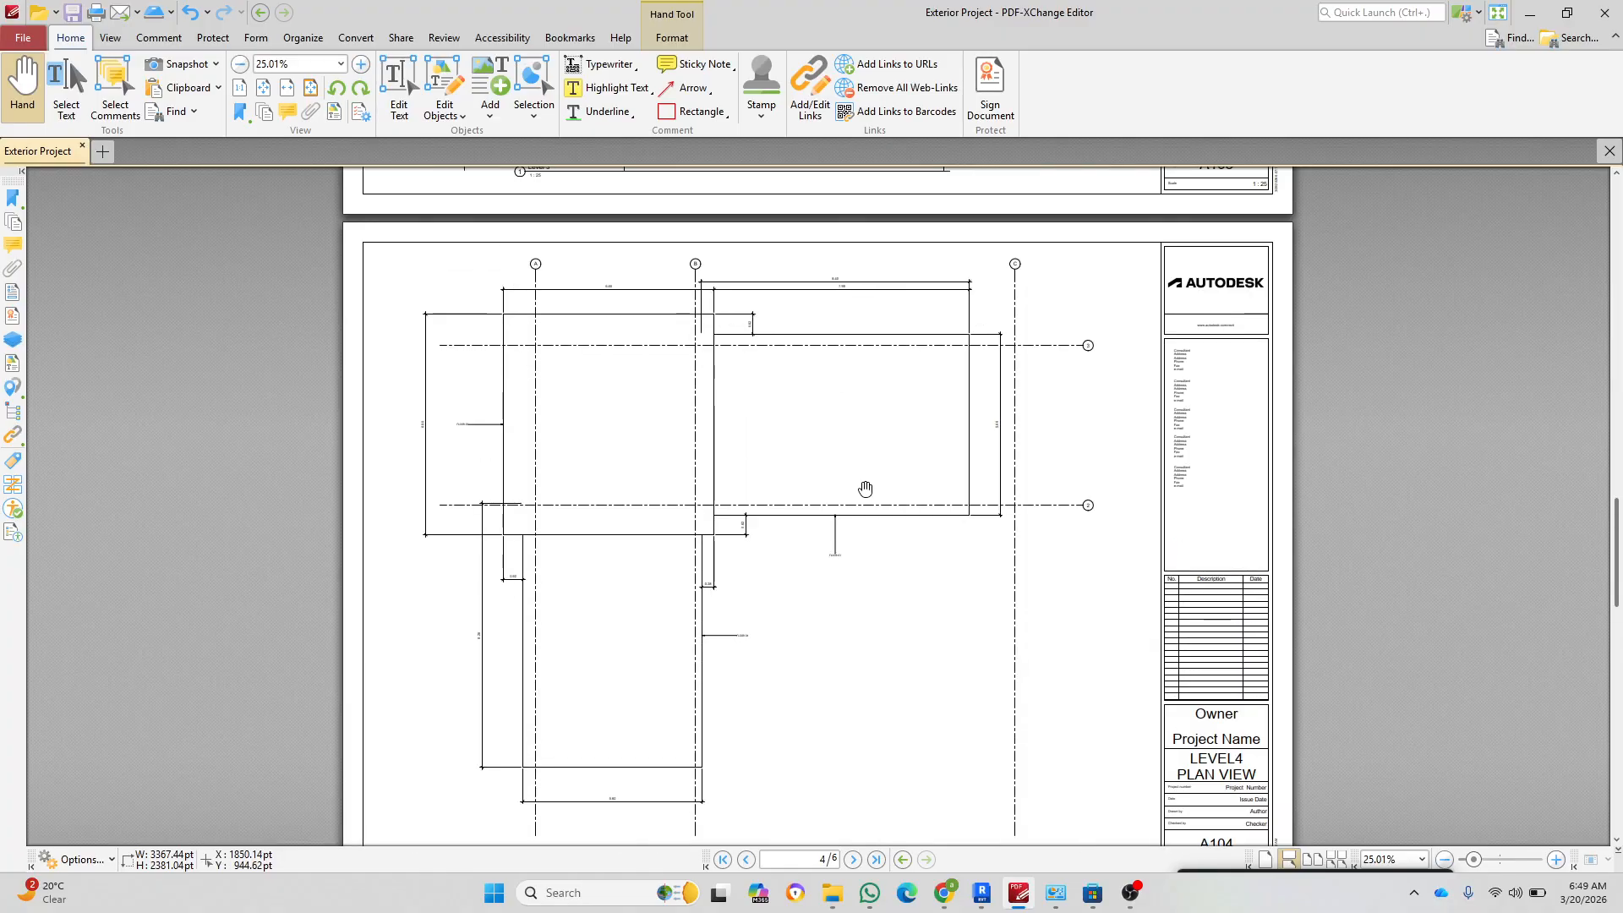
pyautogui.scroll(6, 643, 608)
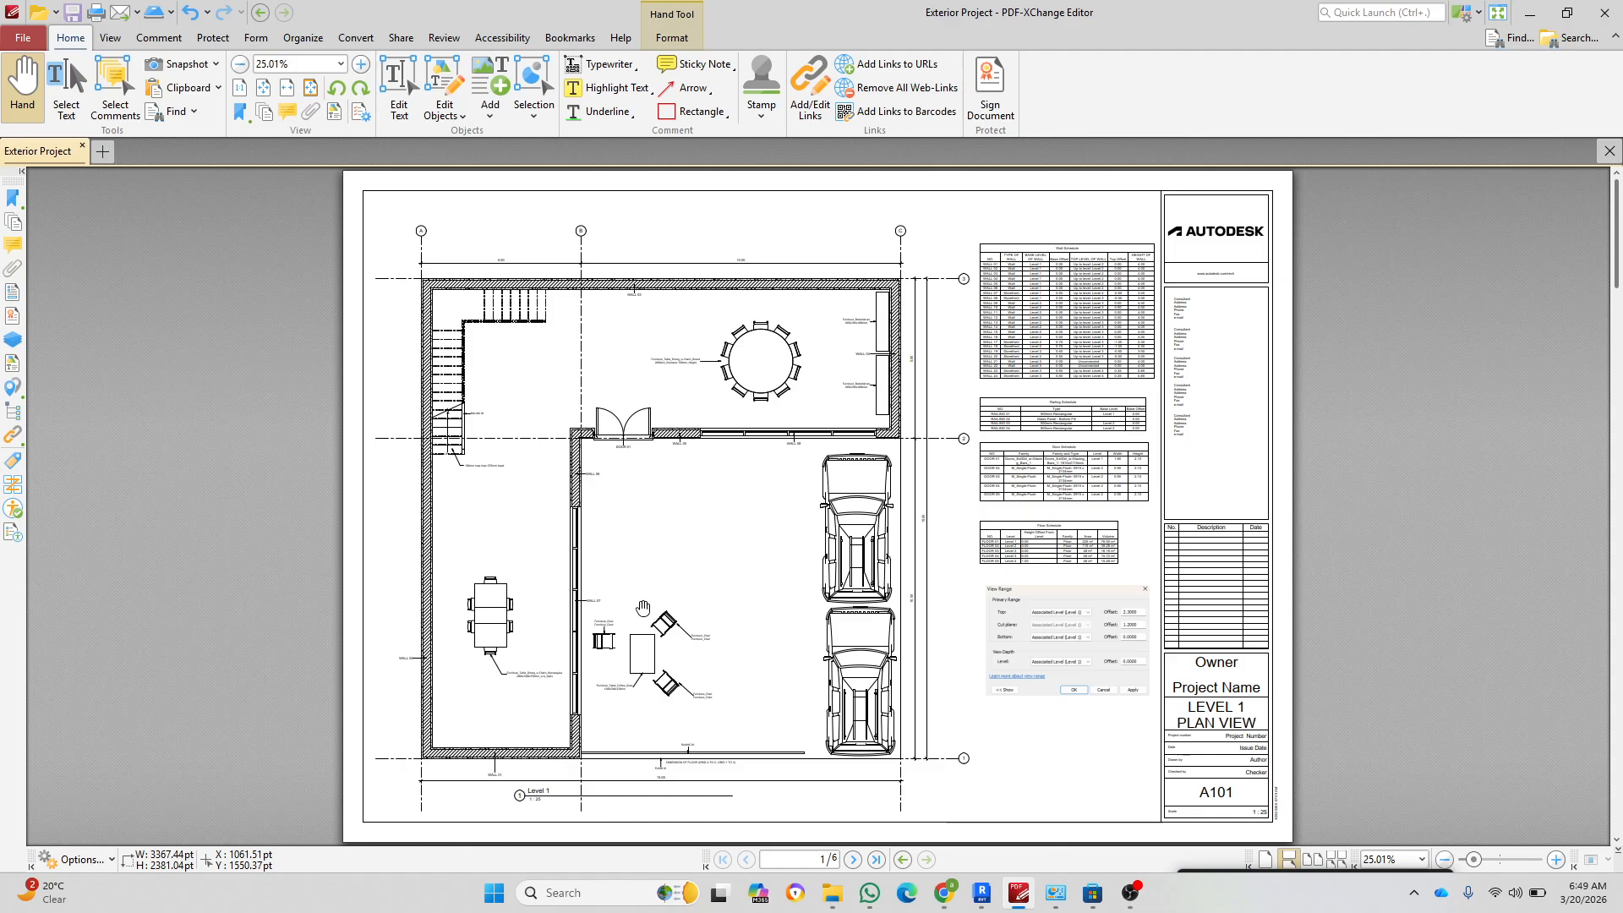
# Step: Switch to Revit, open the model Exterior Project Start.rvt and display its South elevation at Level 1
pyautogui.click(982, 895)
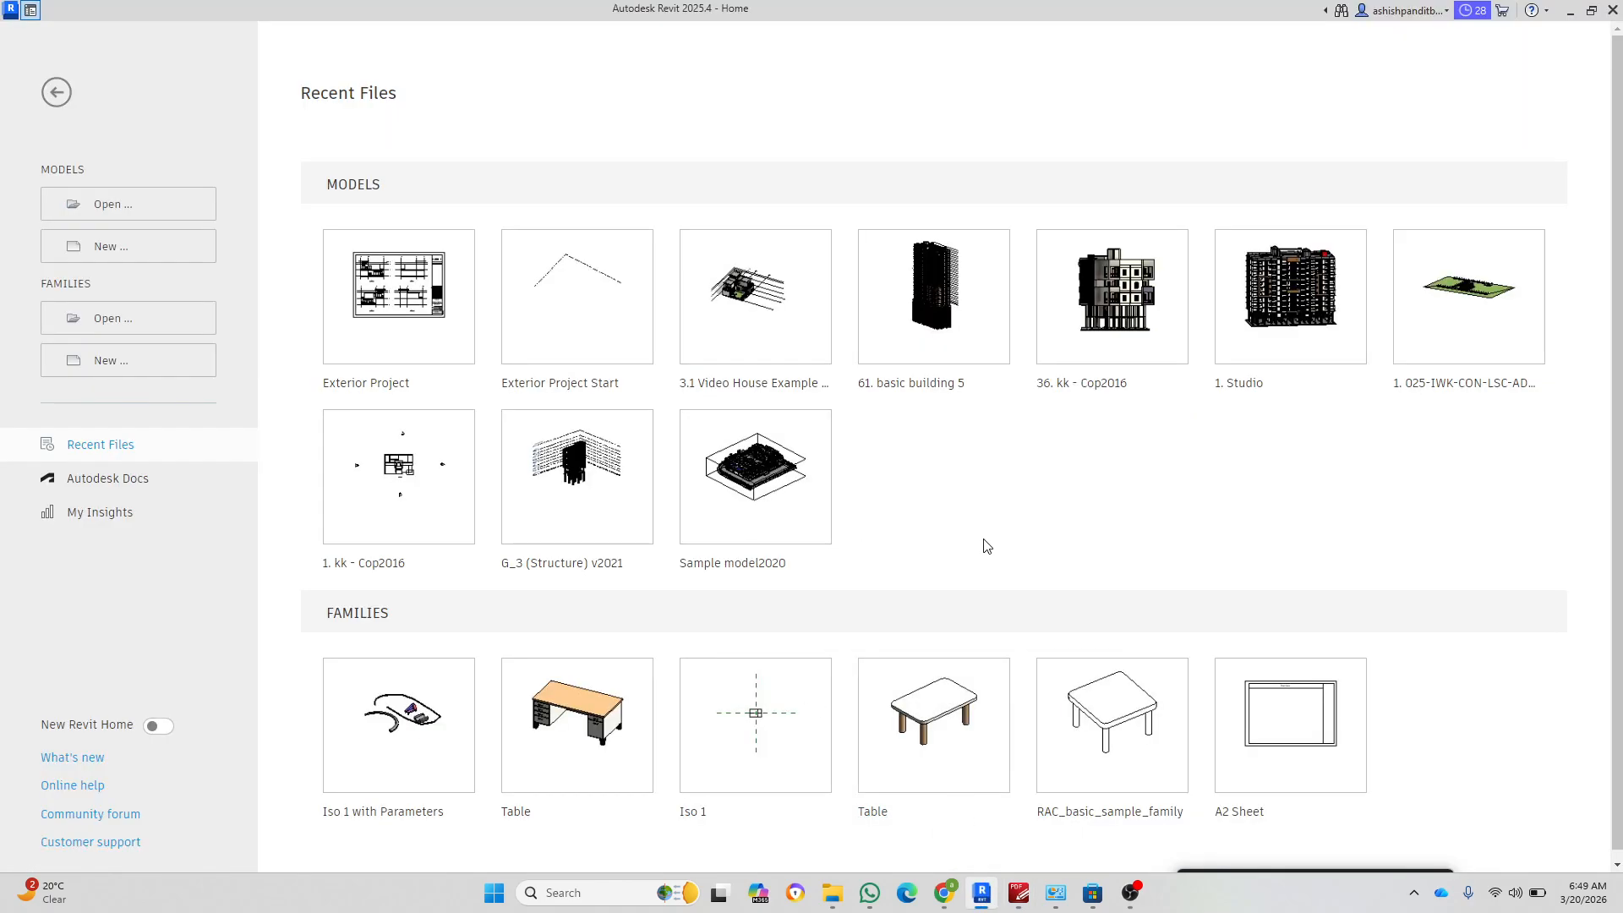
pyautogui.click(109, 205)
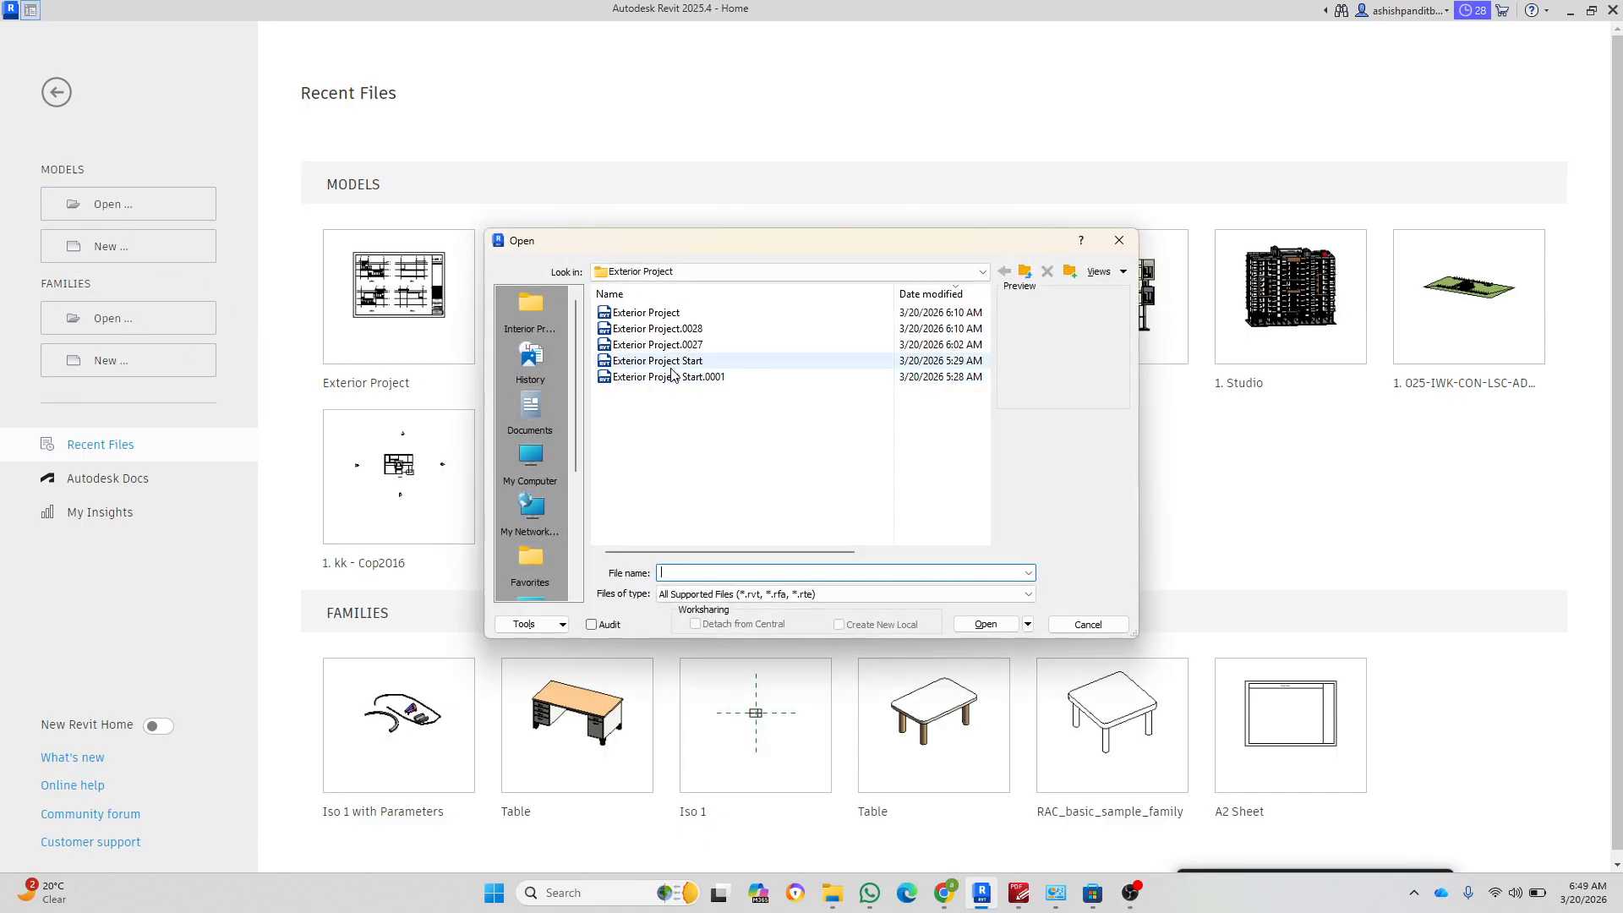
pyautogui.click(672, 364)
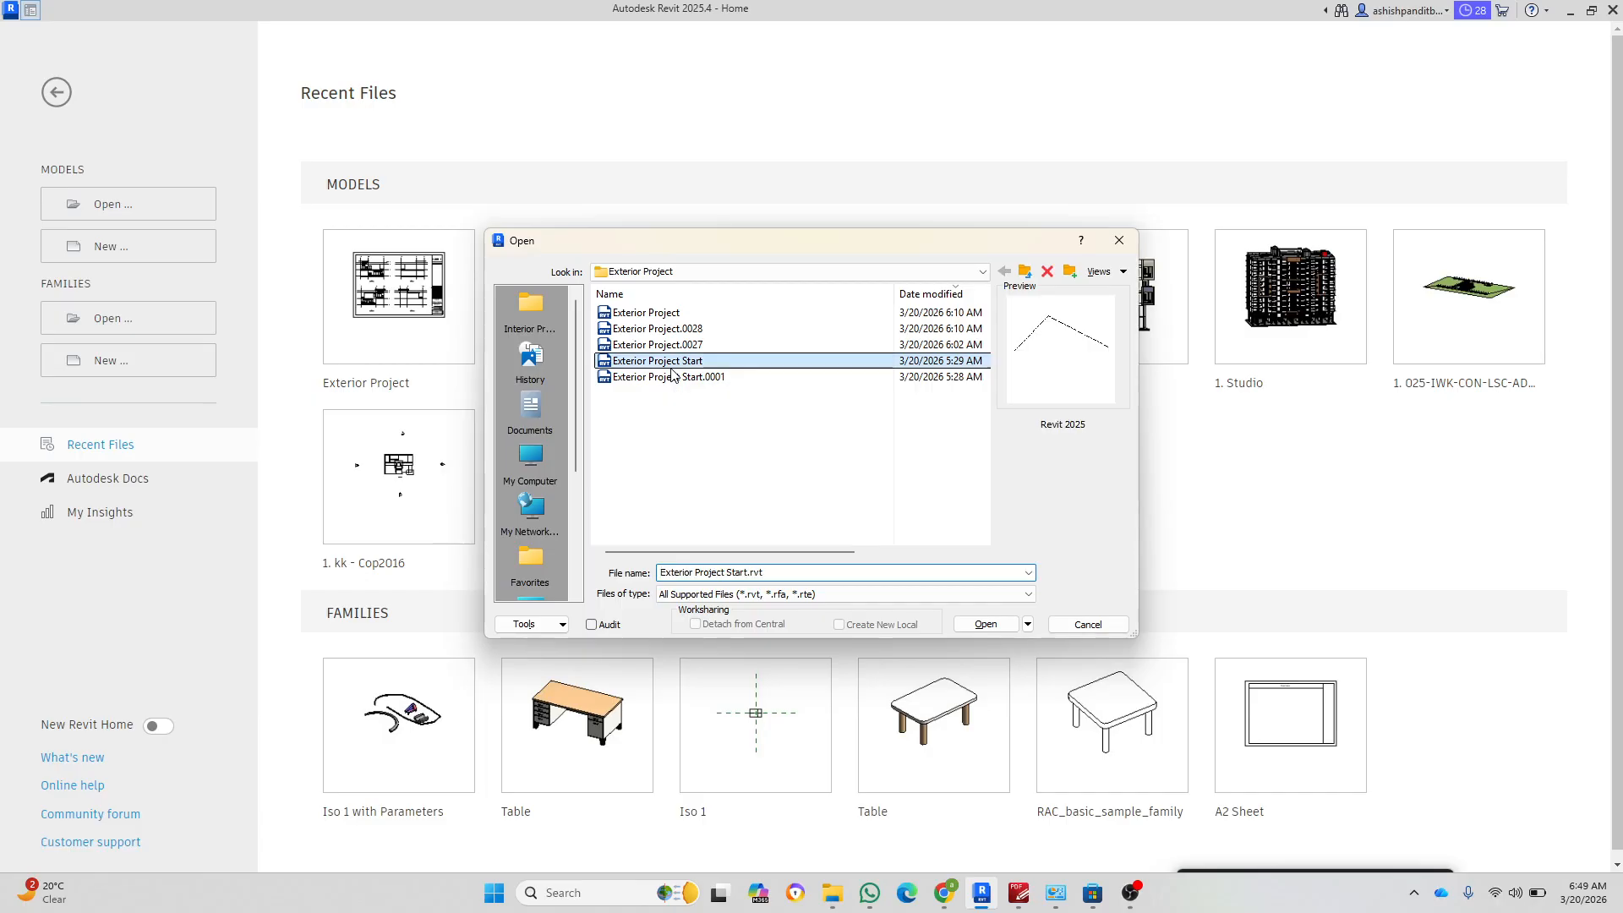
pyautogui.click(986, 624)
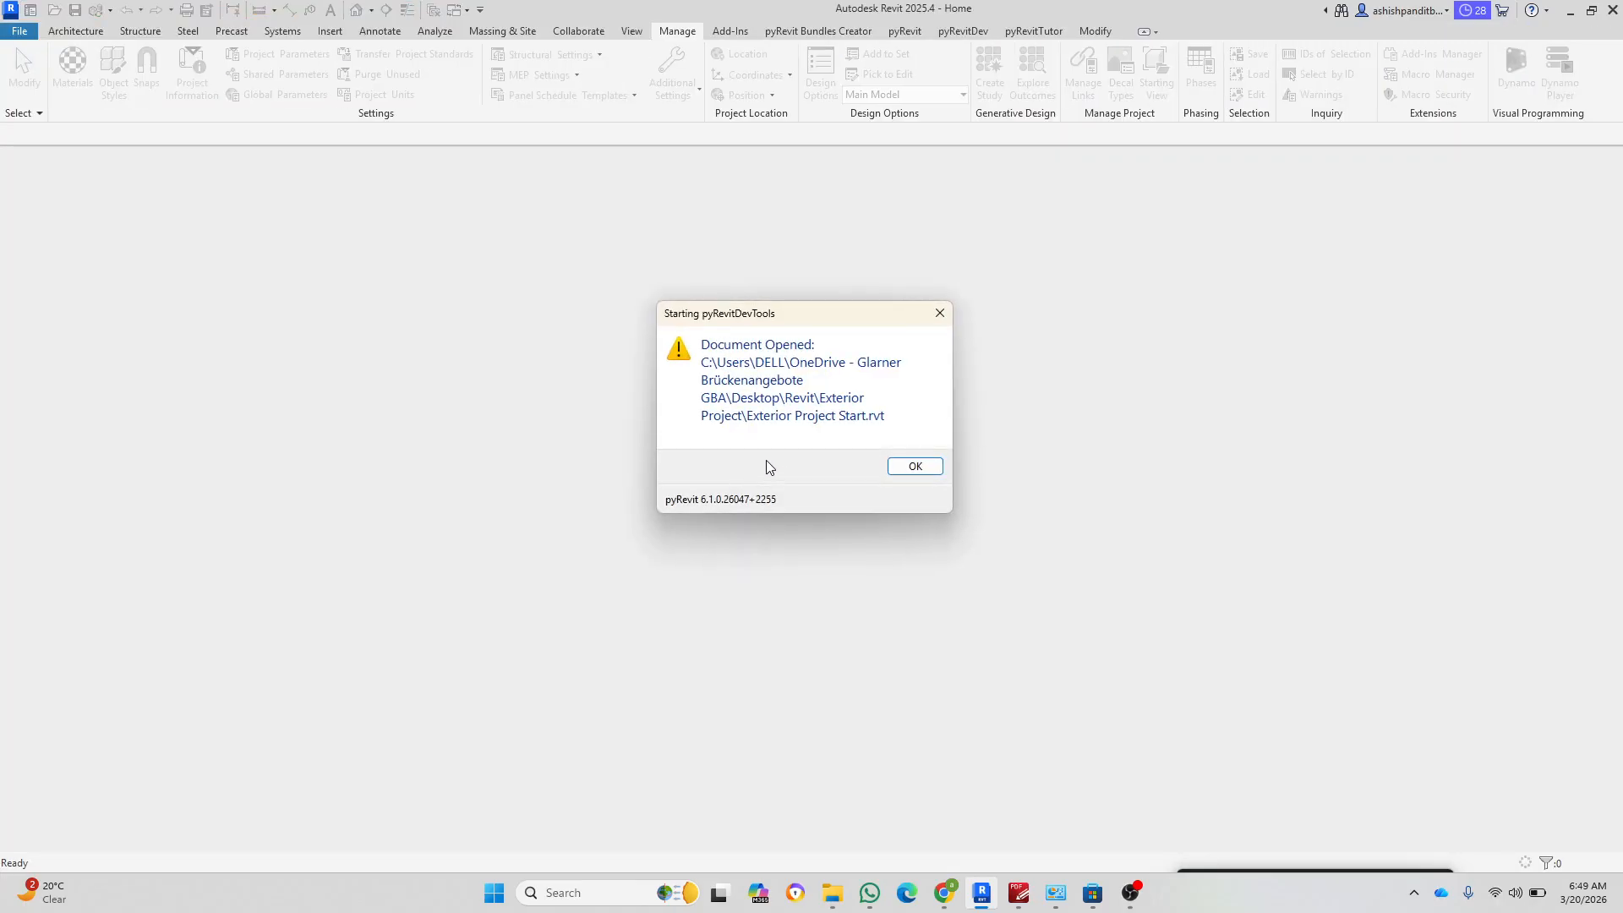
pyautogui.click(913, 467)
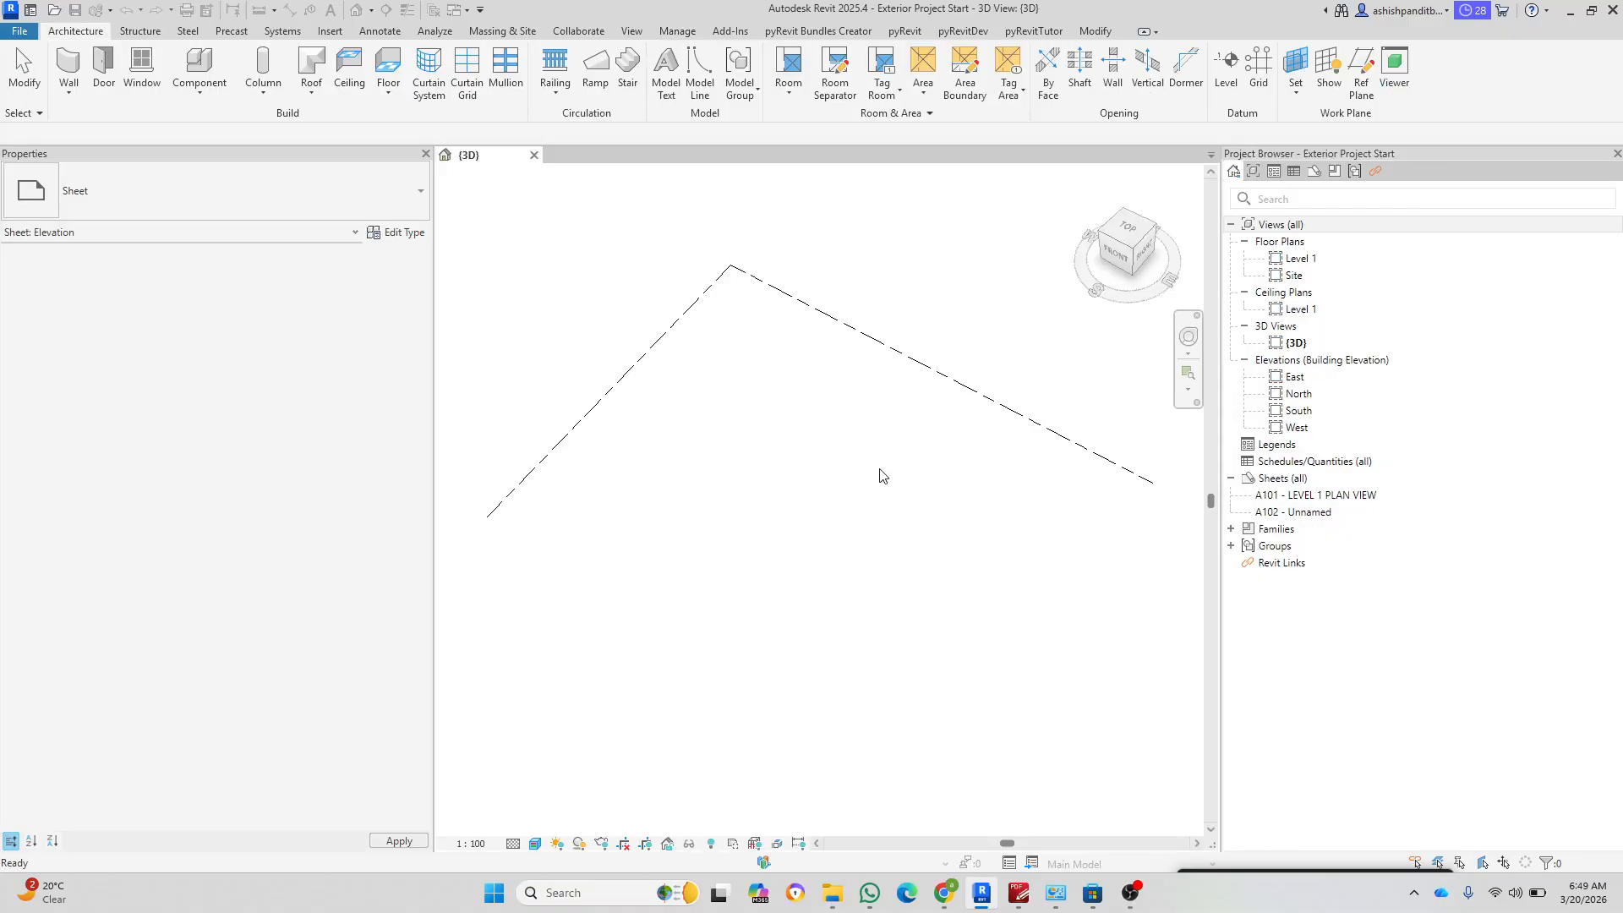
pyautogui.doubleClick(1286, 411)
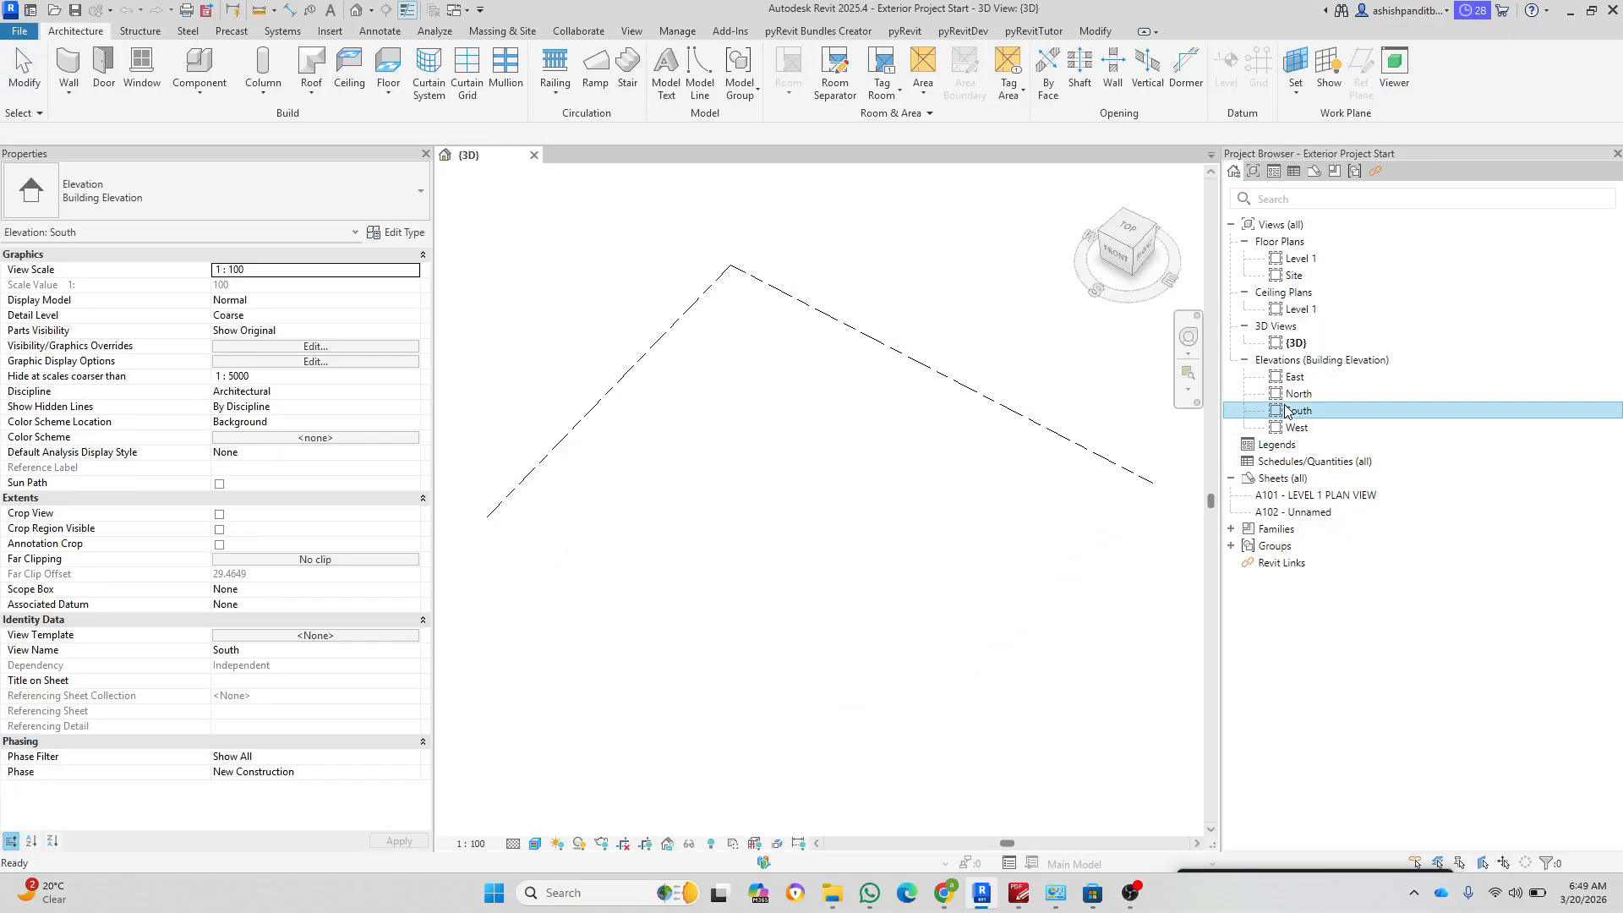
pyautogui.scroll(1, 1165, 493)
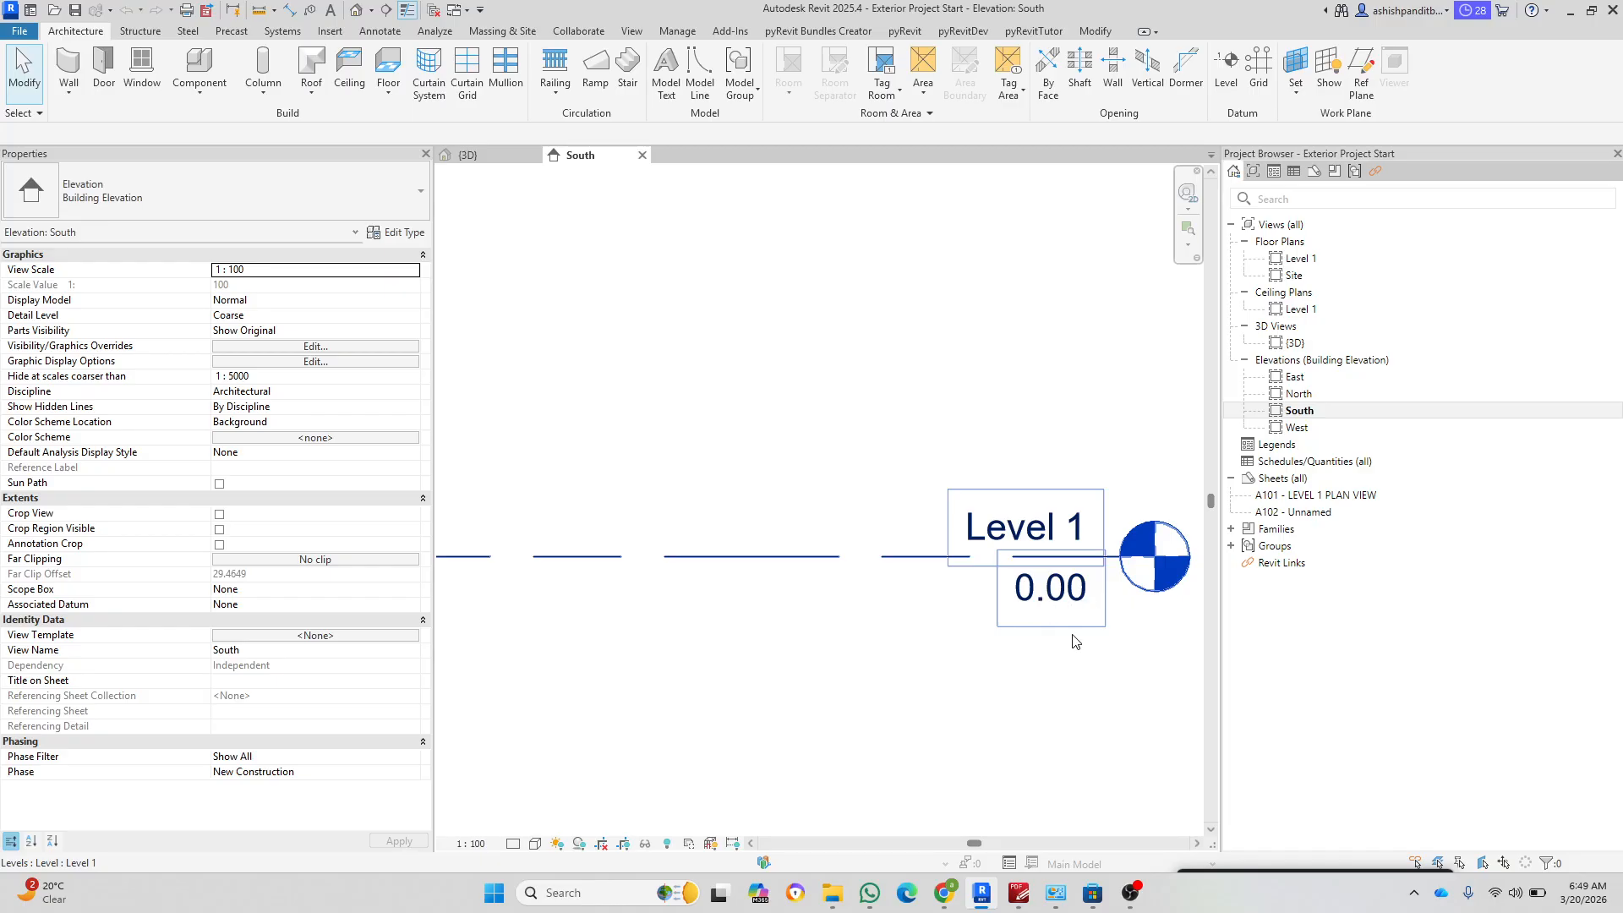
# Step: Check the Level 1 elevation mark on the PDF's elevation sheet against the South elevation in Revit
pyautogui.click(1021, 895)
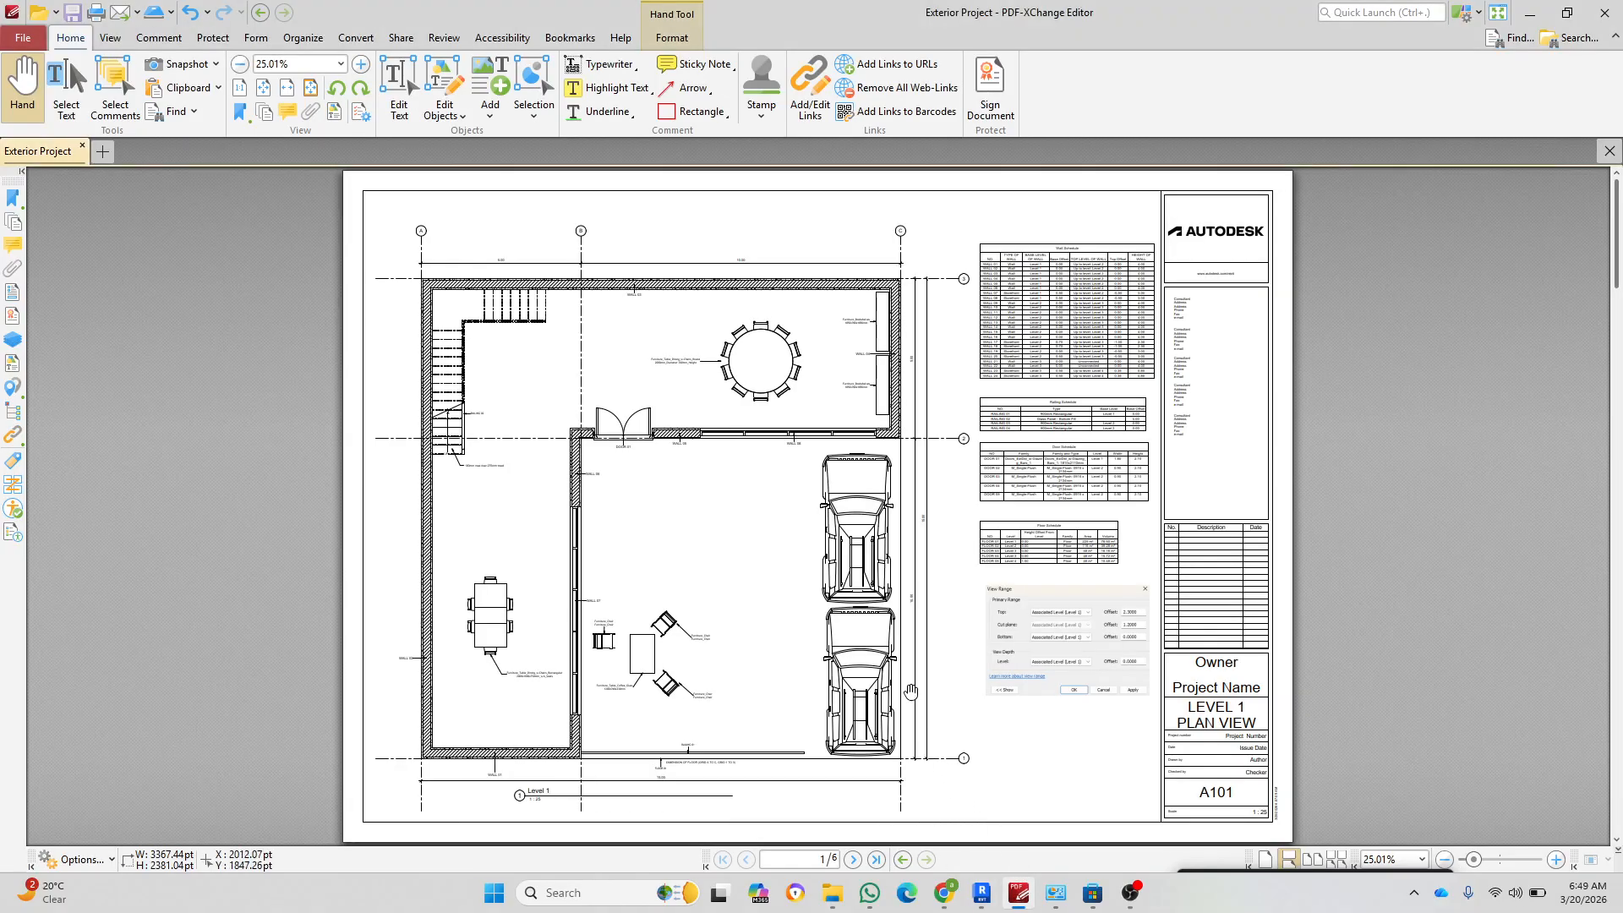
pyautogui.scroll(-10, 900, 607)
pyautogui.scroll(-10, 900, 607)
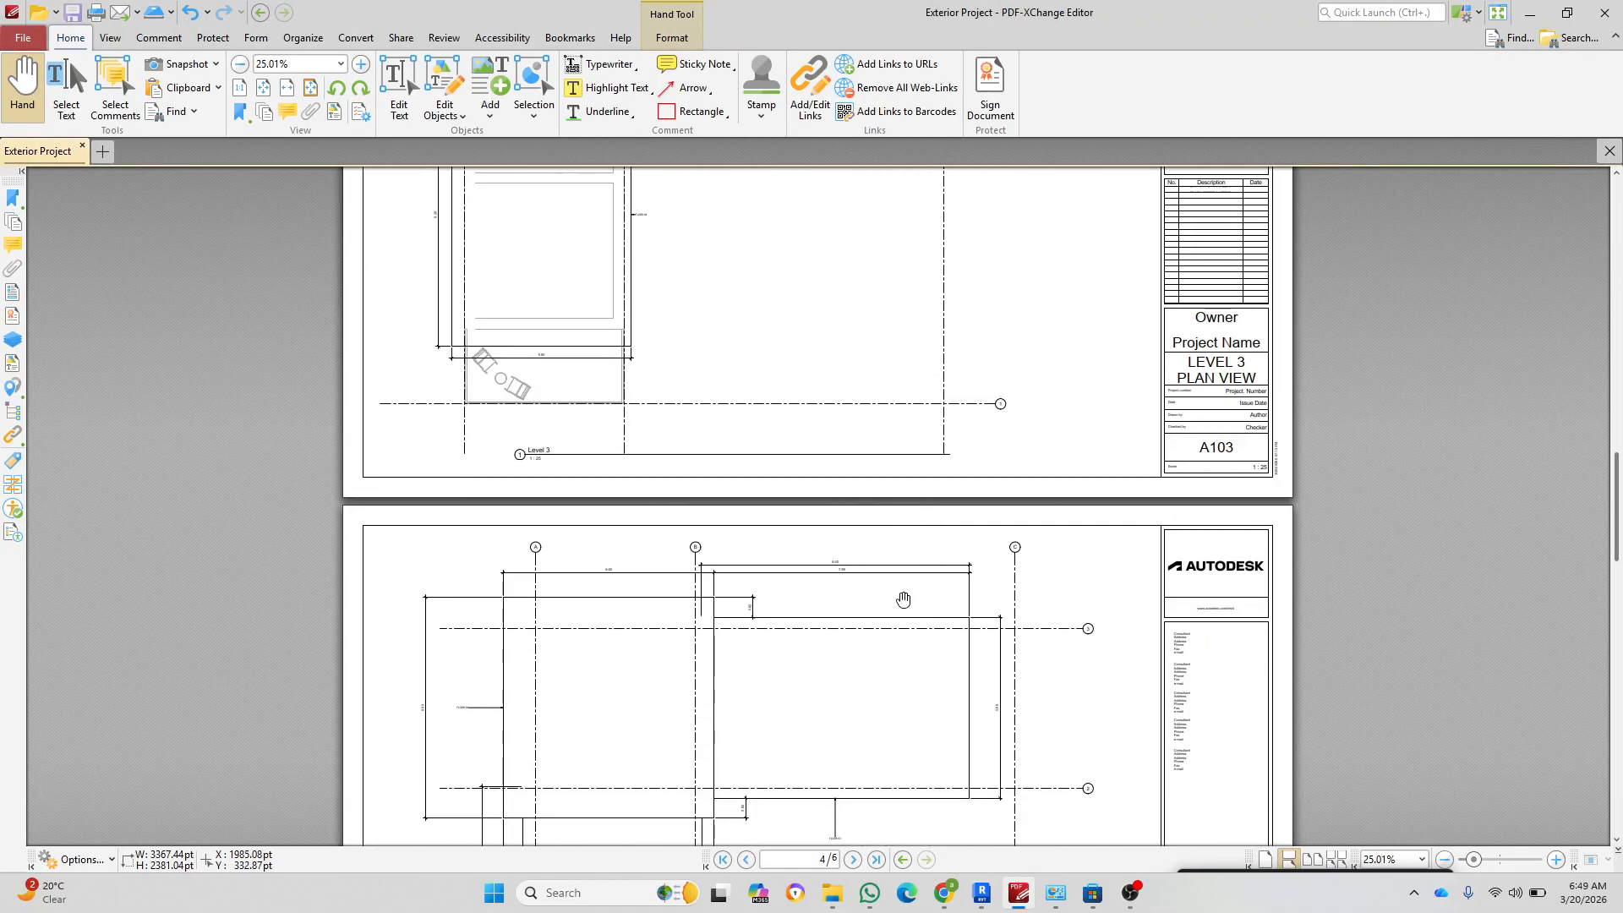
pyautogui.keyDown('ctrl'); pyautogui.scroll(1, 665, 320); pyautogui.keyUp('ctrl')
pyautogui.keyDown('ctrl'); pyautogui.scroll(5, 626, 381); pyautogui.keyUp('ctrl')
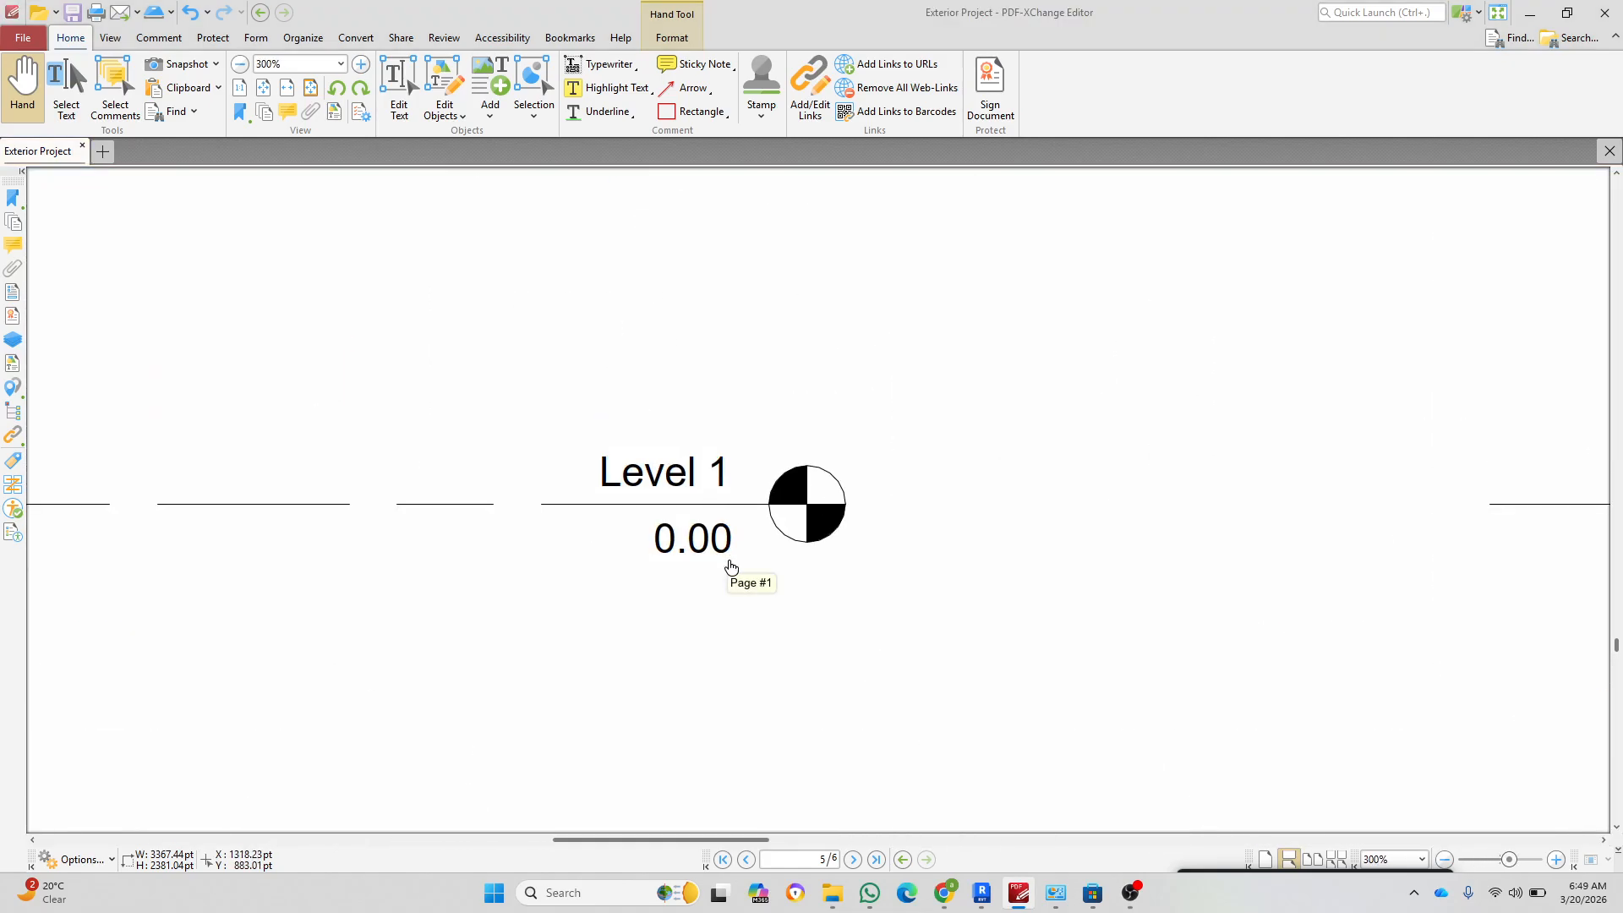
pyautogui.hotkey('alt', 'Tab')
pyautogui.scroll(-2, 994, 679)
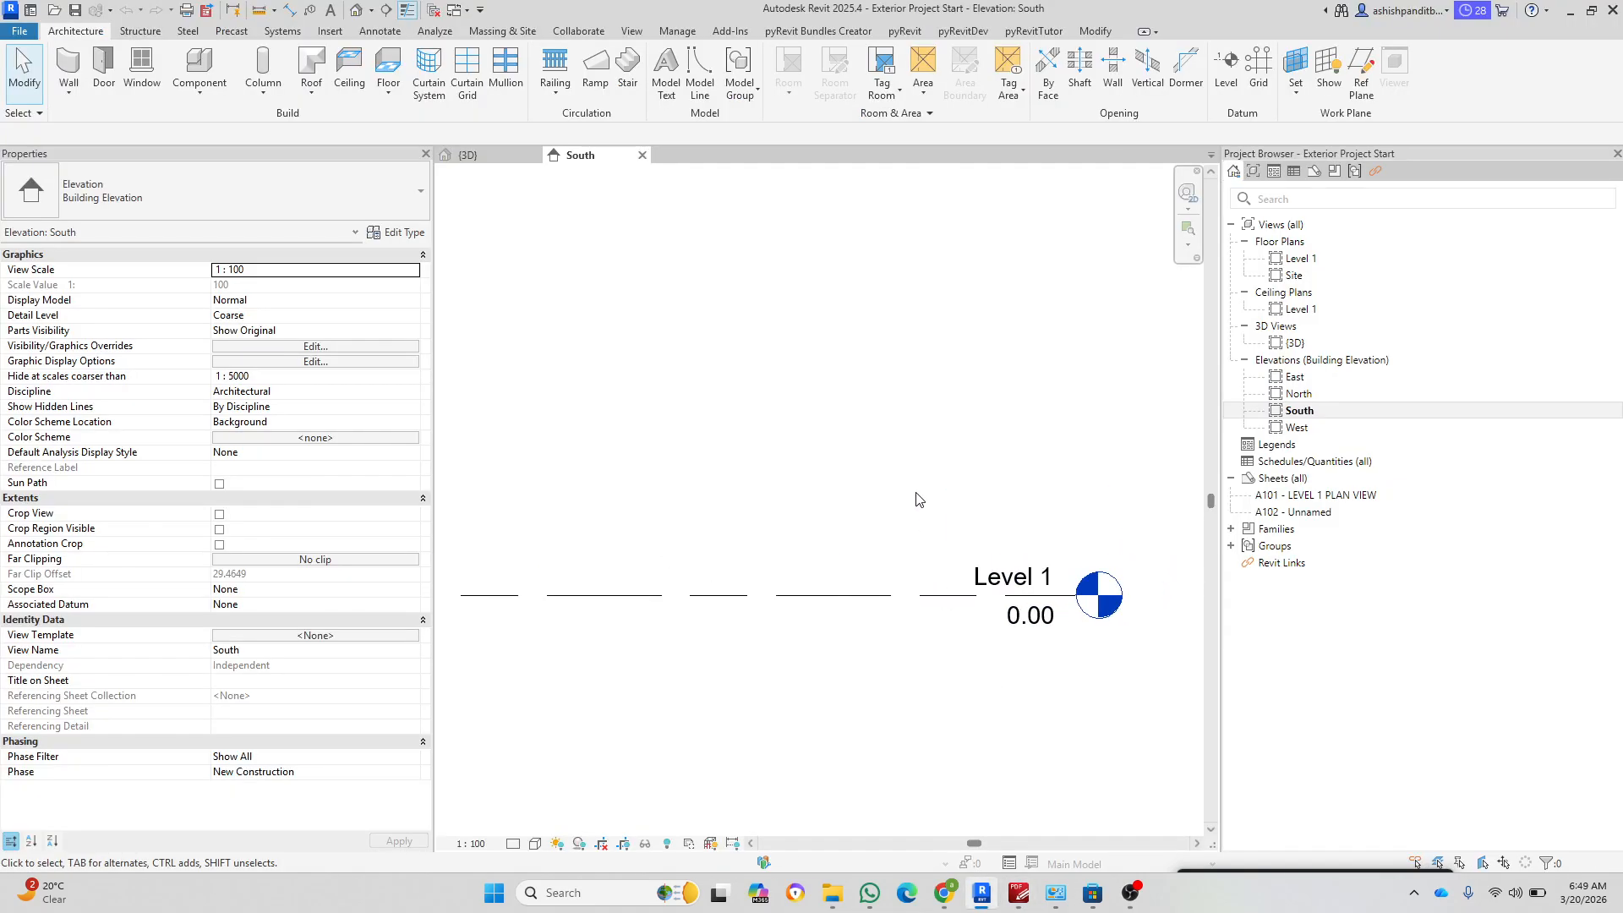
# Step: Set the project's length format to metres rounded to 3 decimal places
pyautogui.press('u')
pyautogui.press('n')
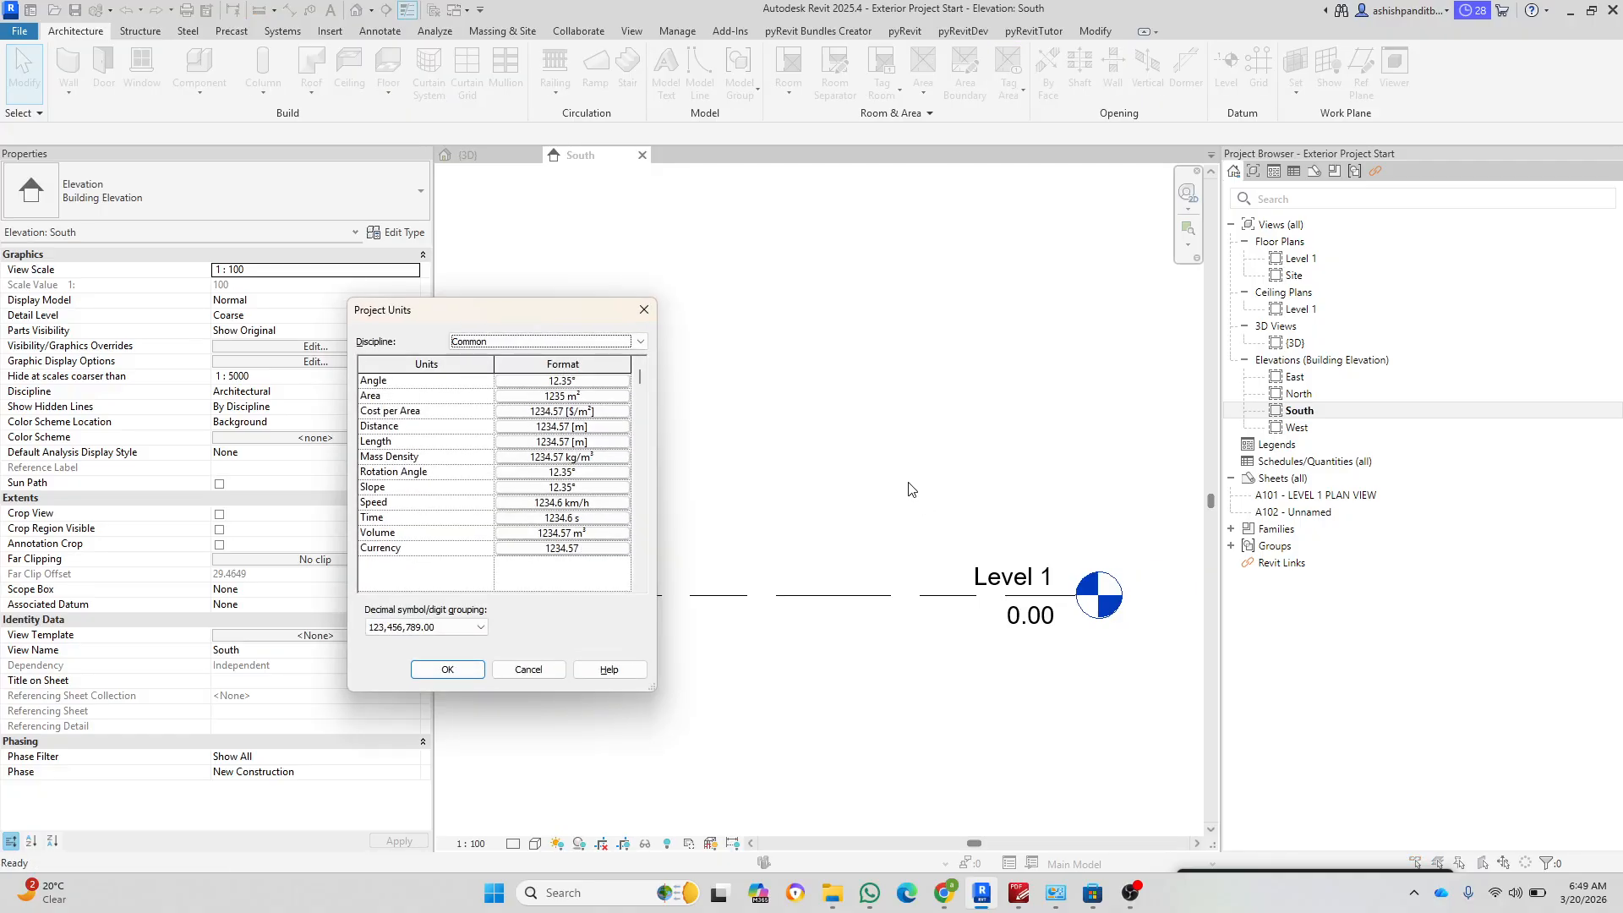
pyautogui.click(551, 441)
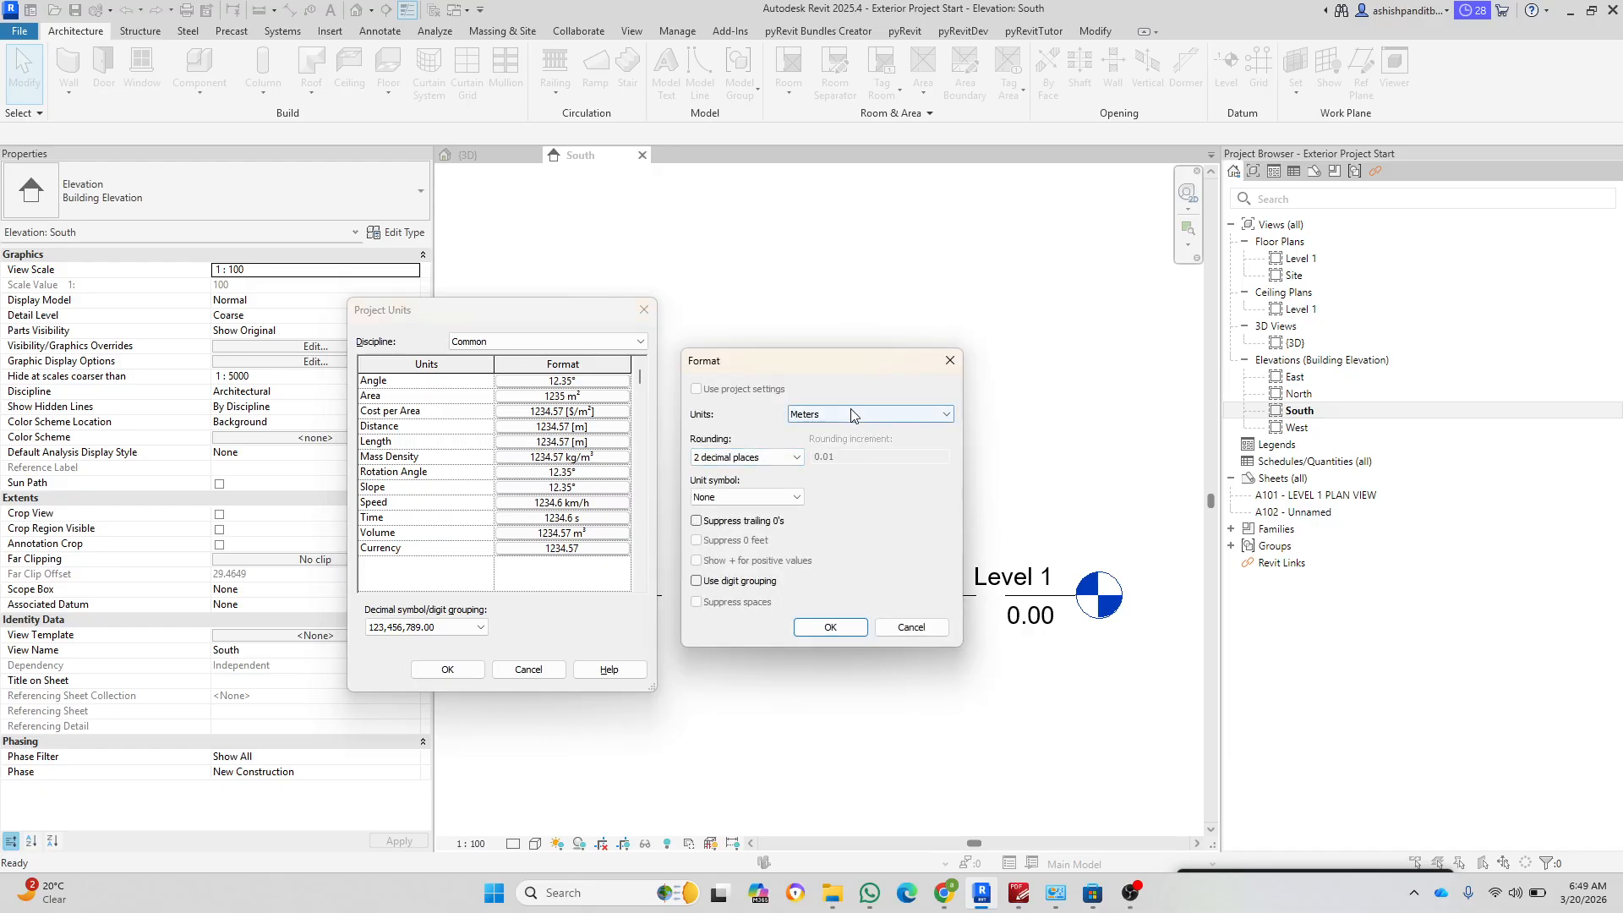
pyautogui.click(748, 458)
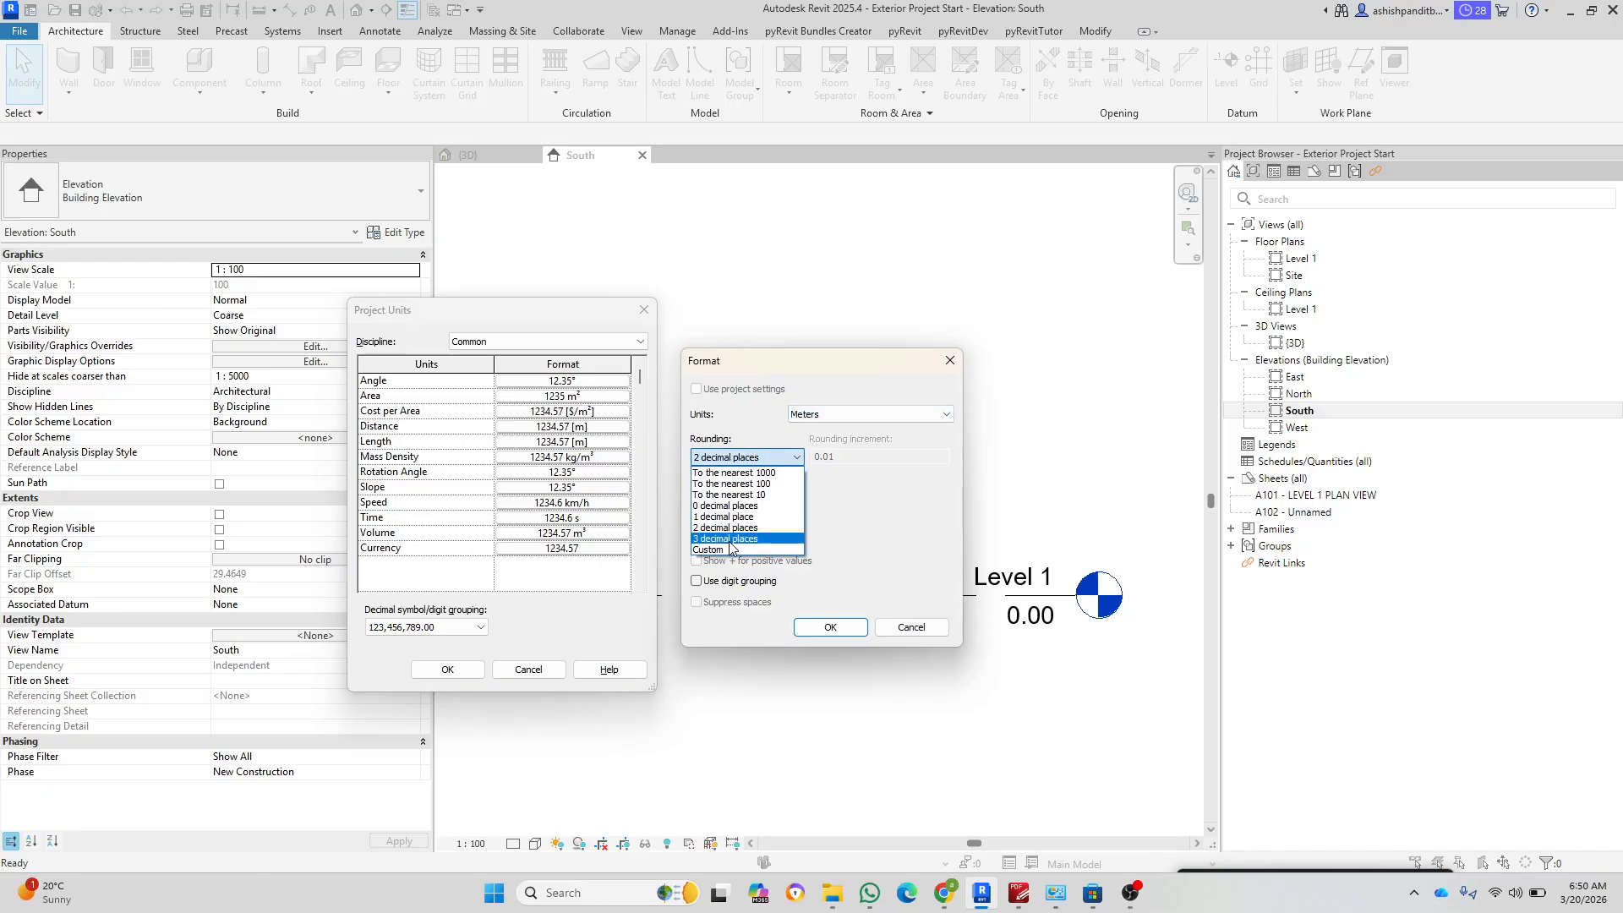
pyautogui.click(761, 541)
pyautogui.click(829, 627)
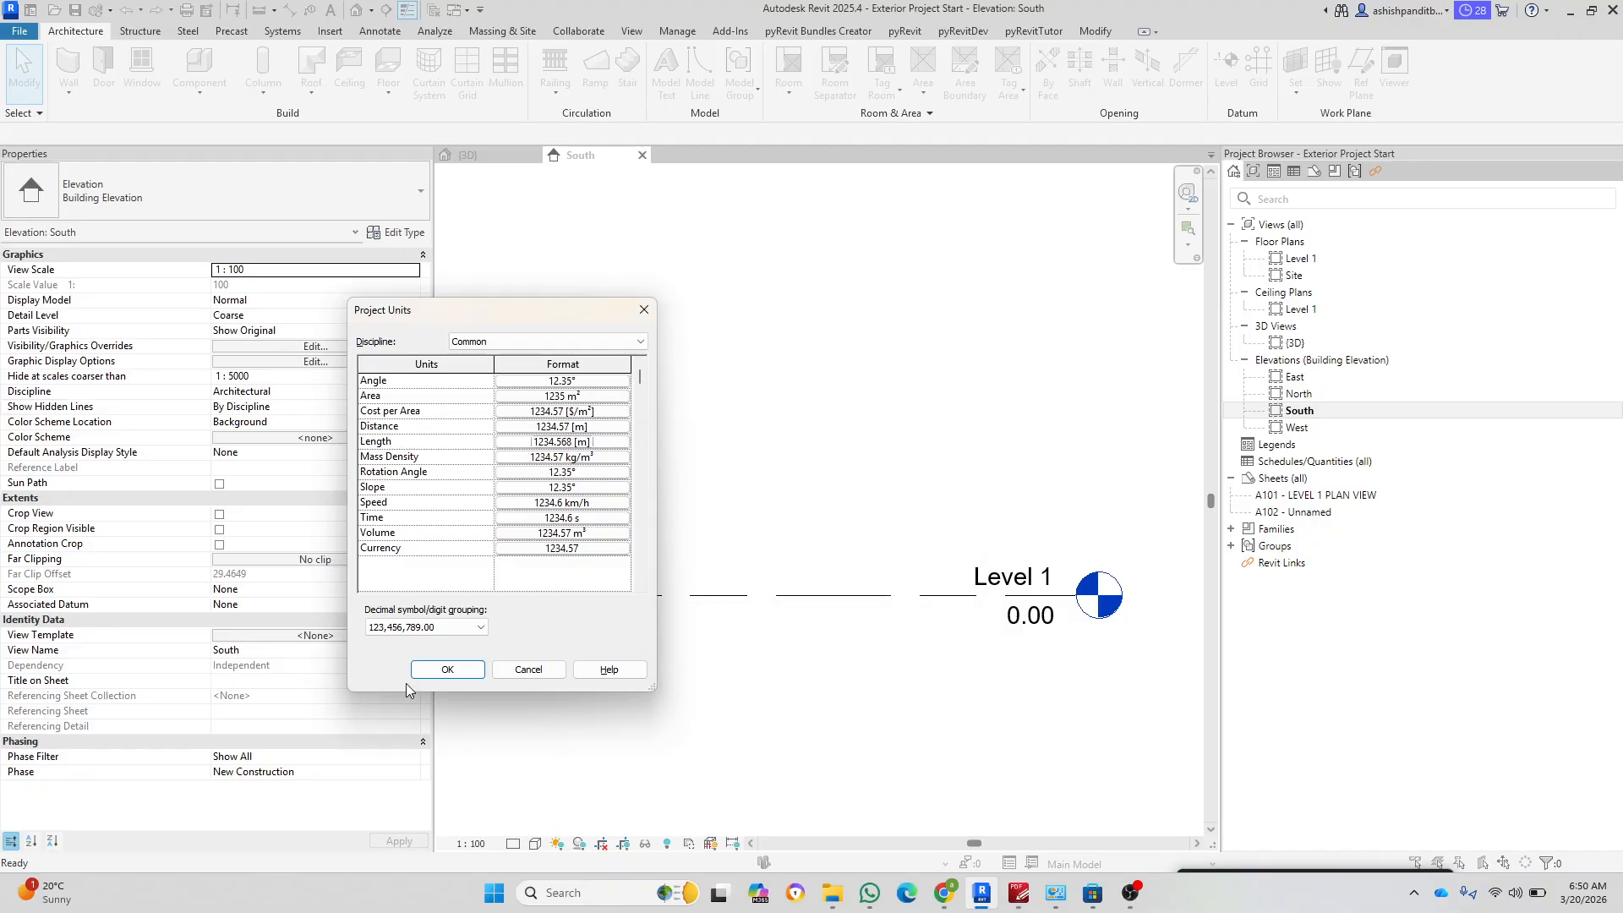
pyautogui.click(449, 672)
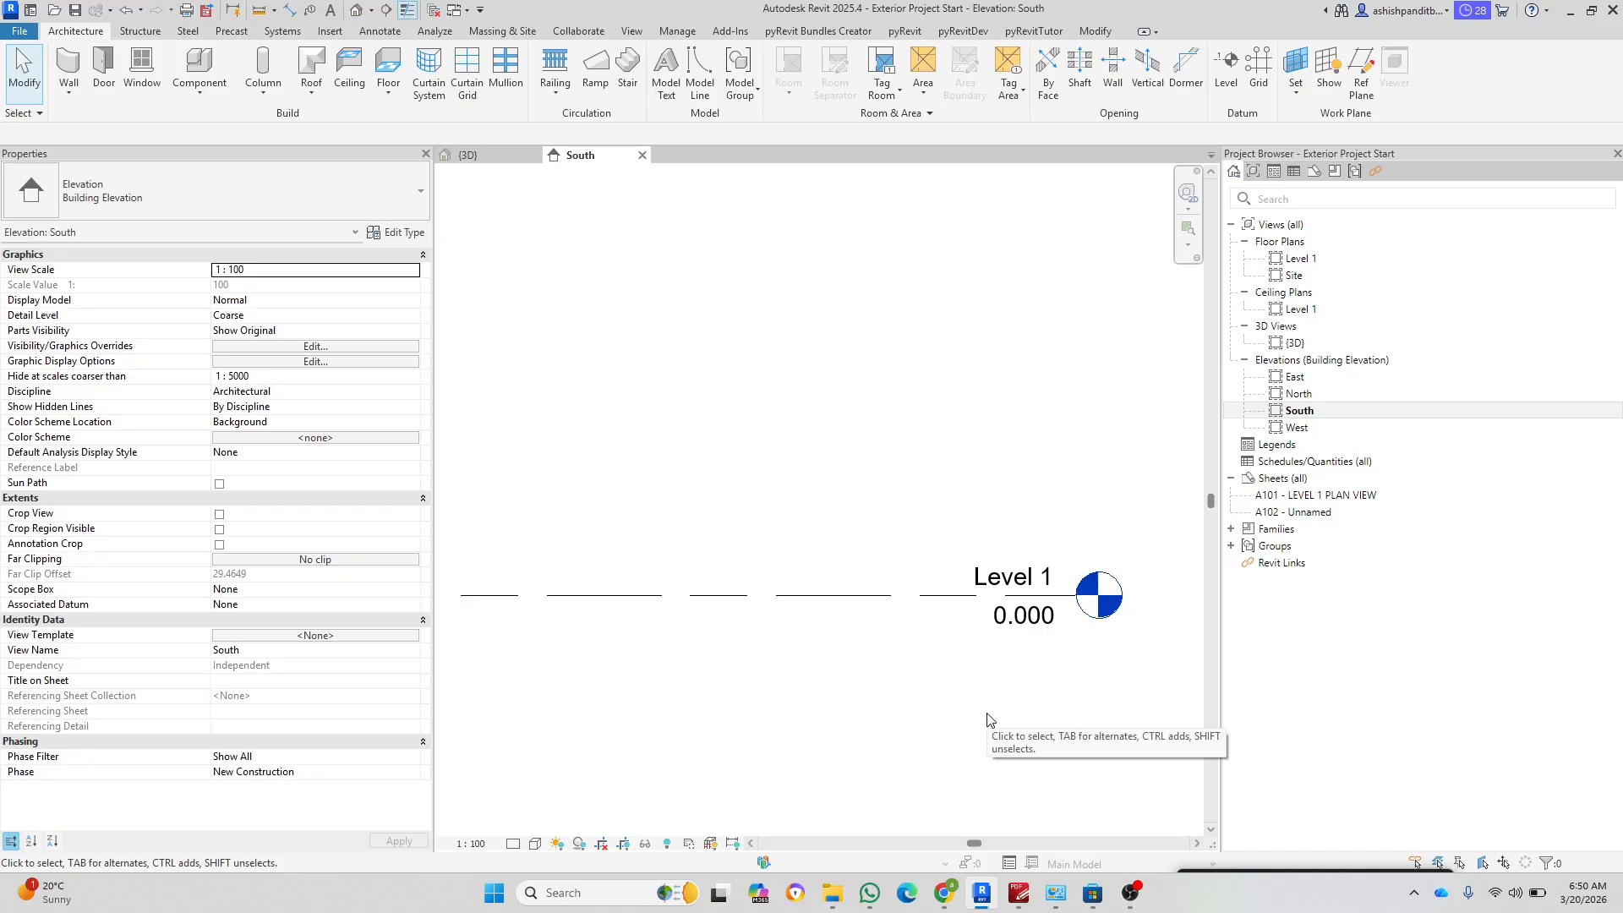
# Step: Start placing levels with plan view creation enabled, limiting the created view types to Floor Plan only
pyautogui.scroll(-1, 987, 720)
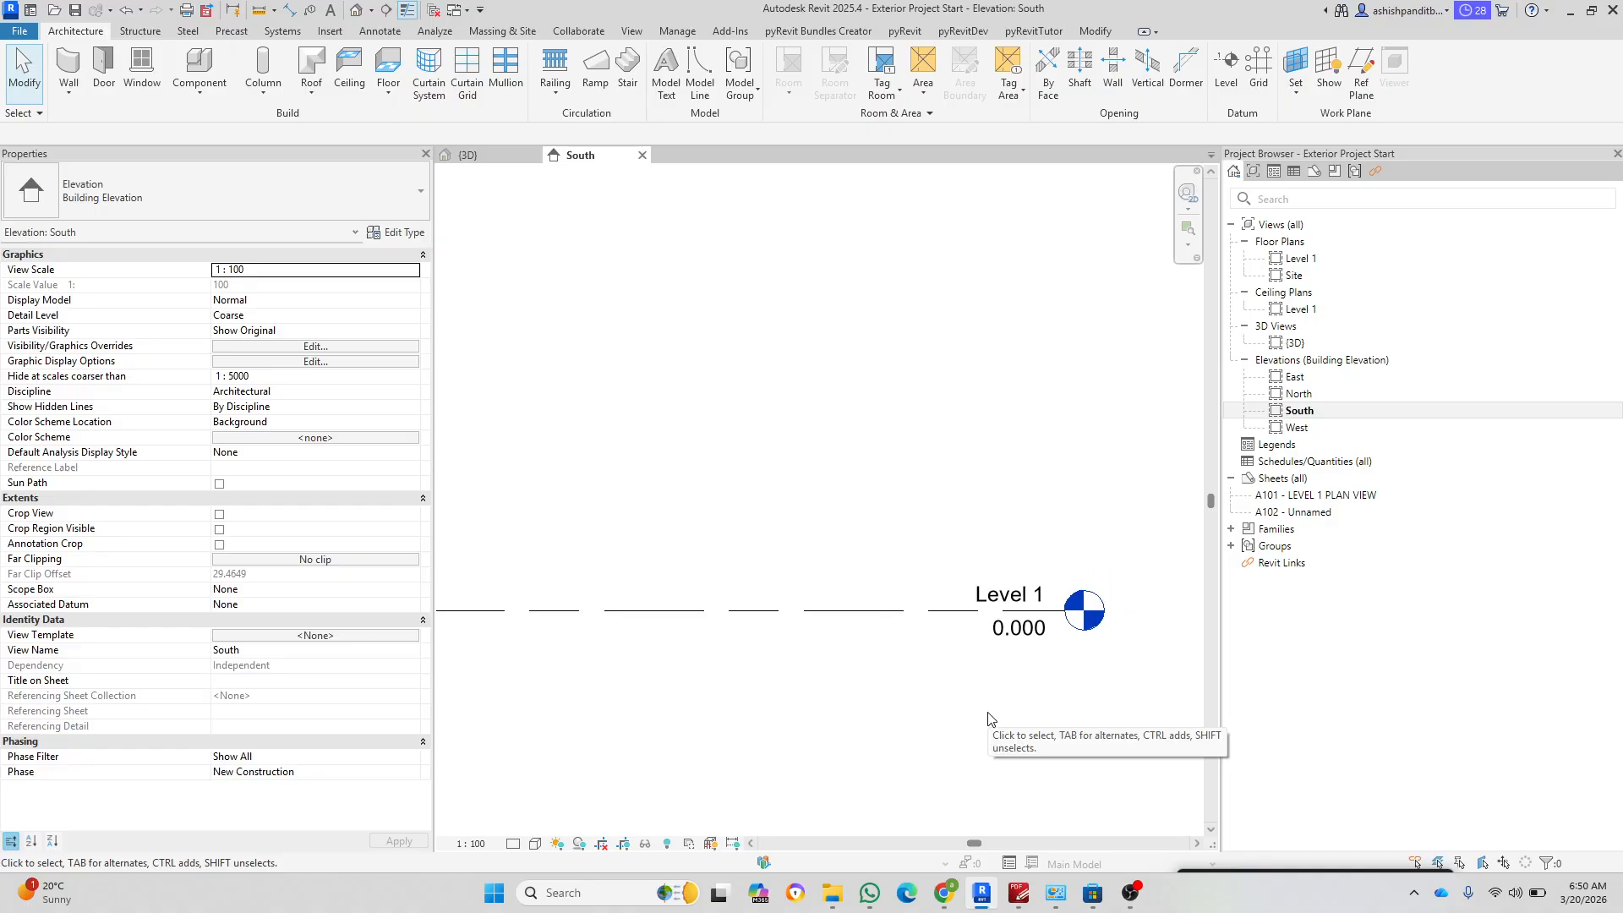
pyautogui.scroll(-1, 1029, 726)
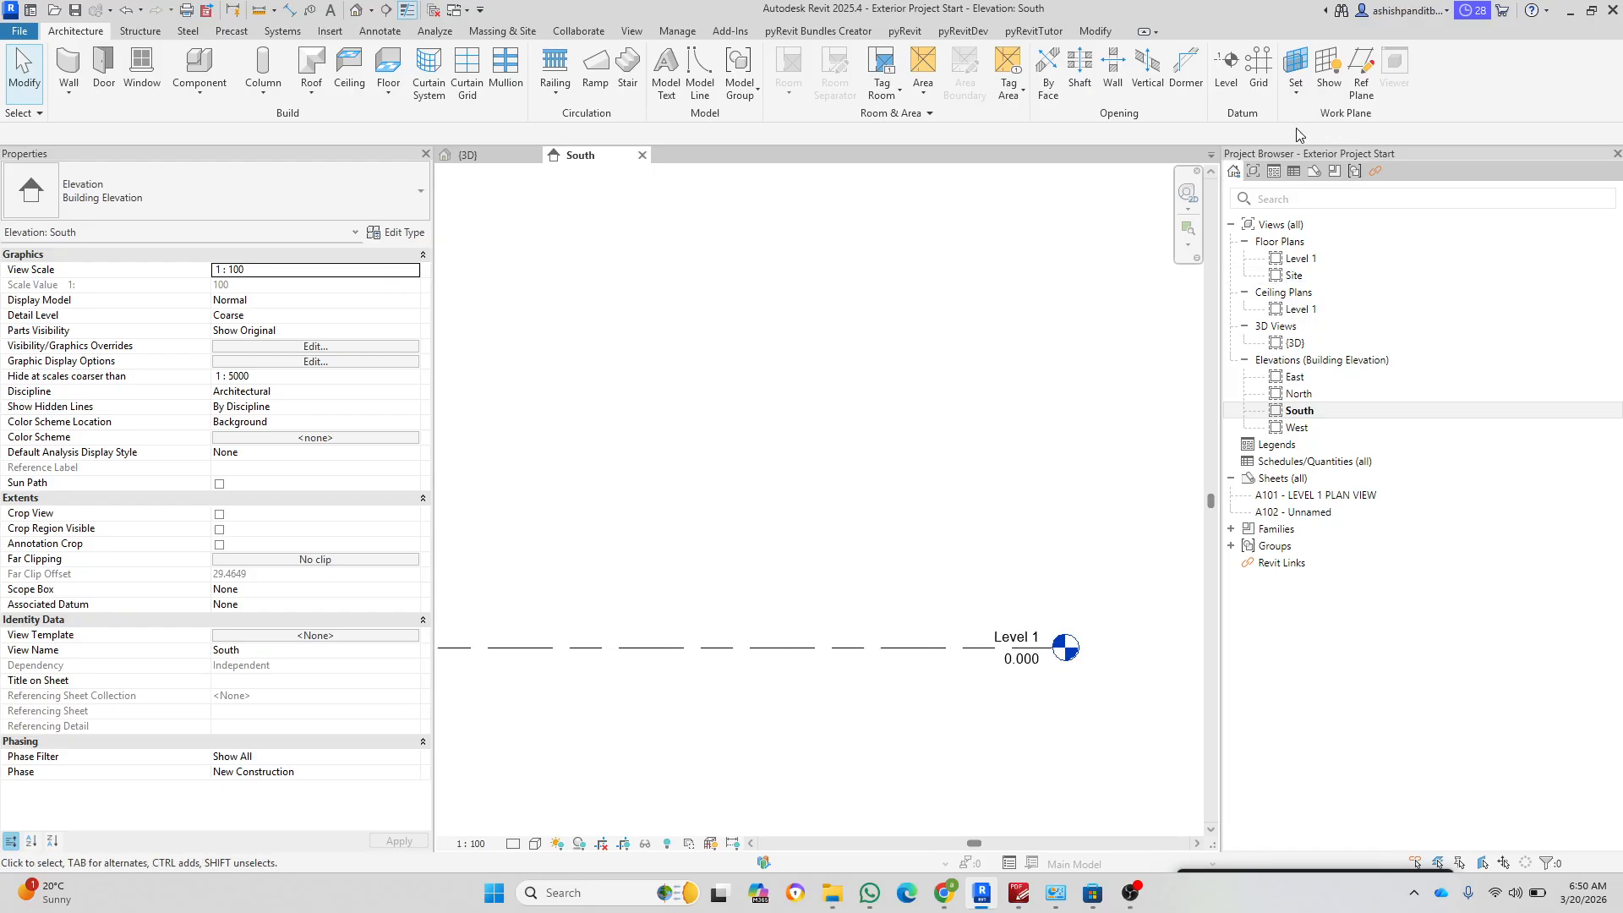
pyautogui.click(1226, 72)
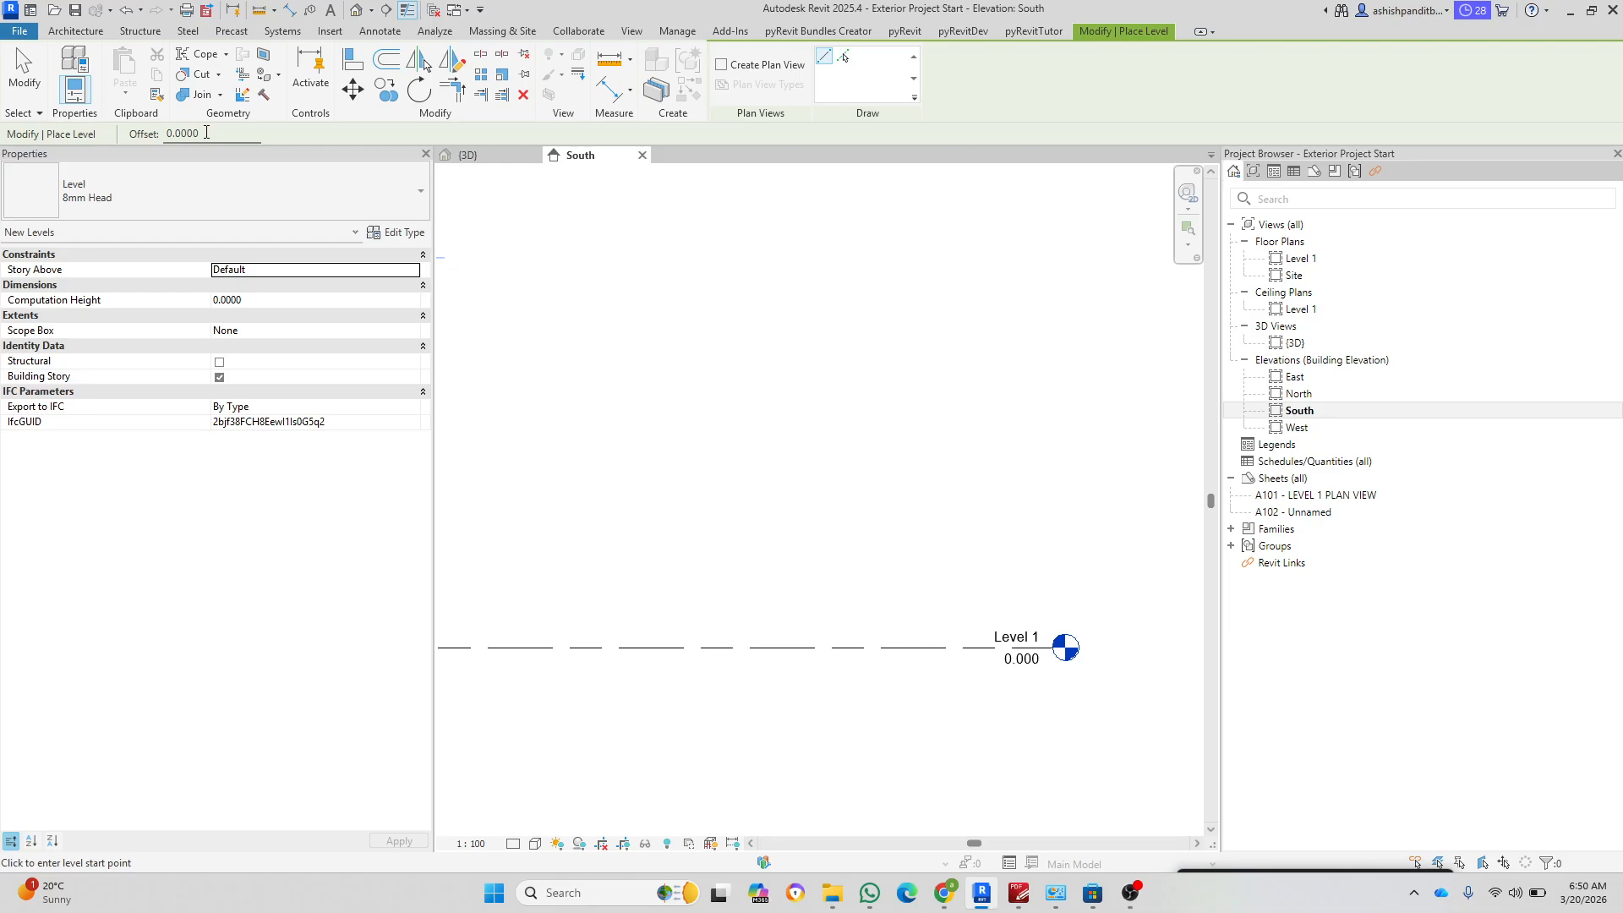
pyautogui.click(721, 65)
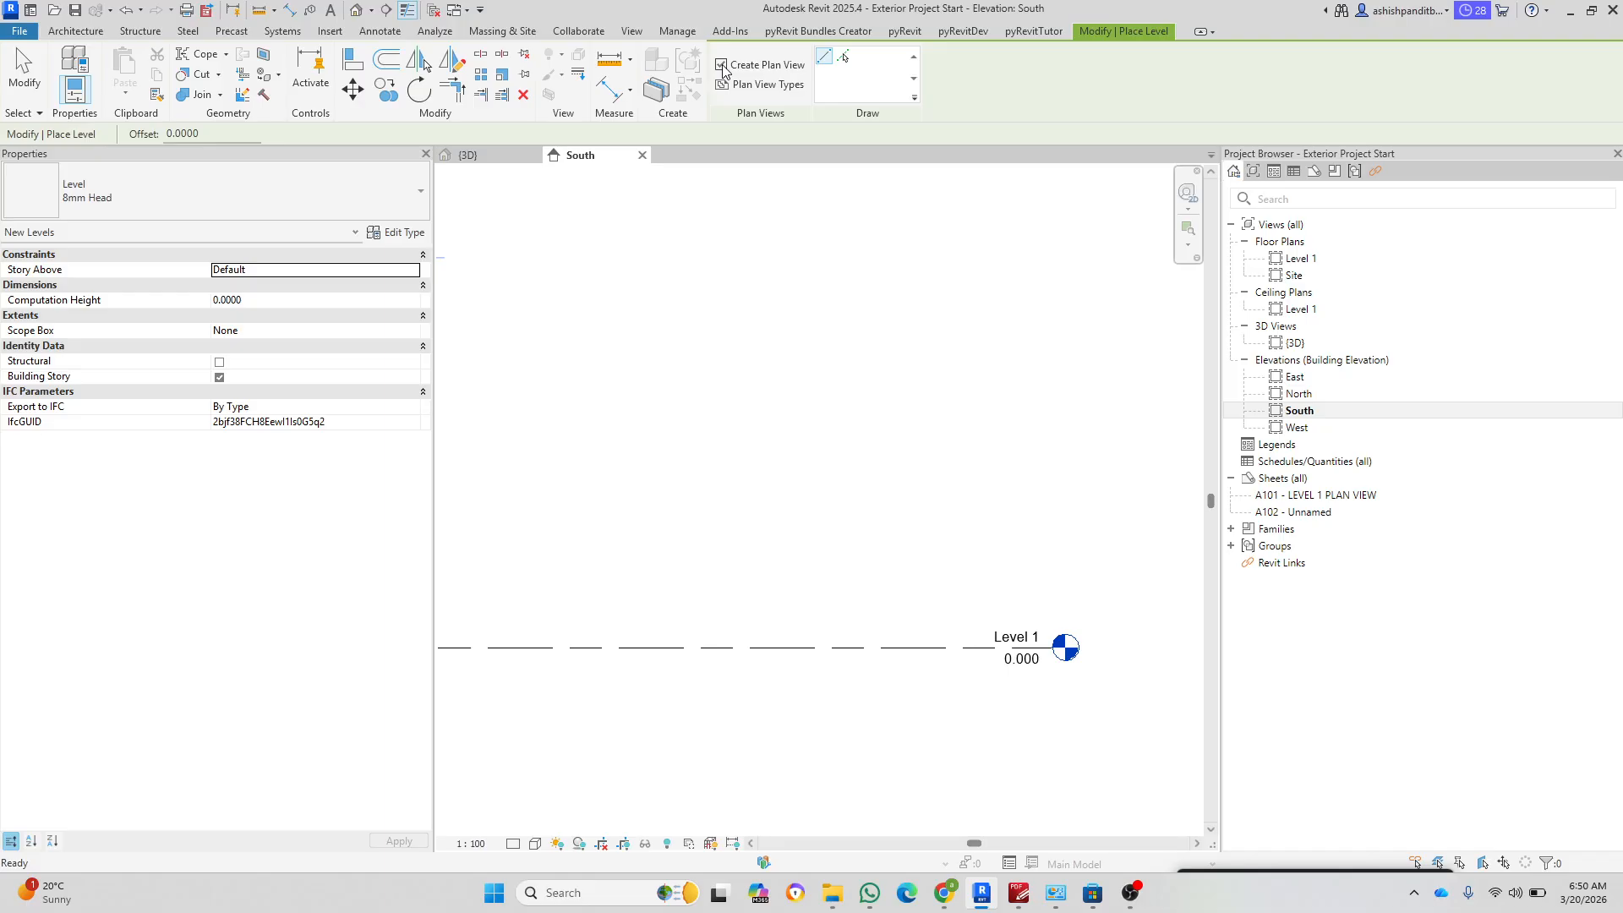
pyautogui.click(769, 84)
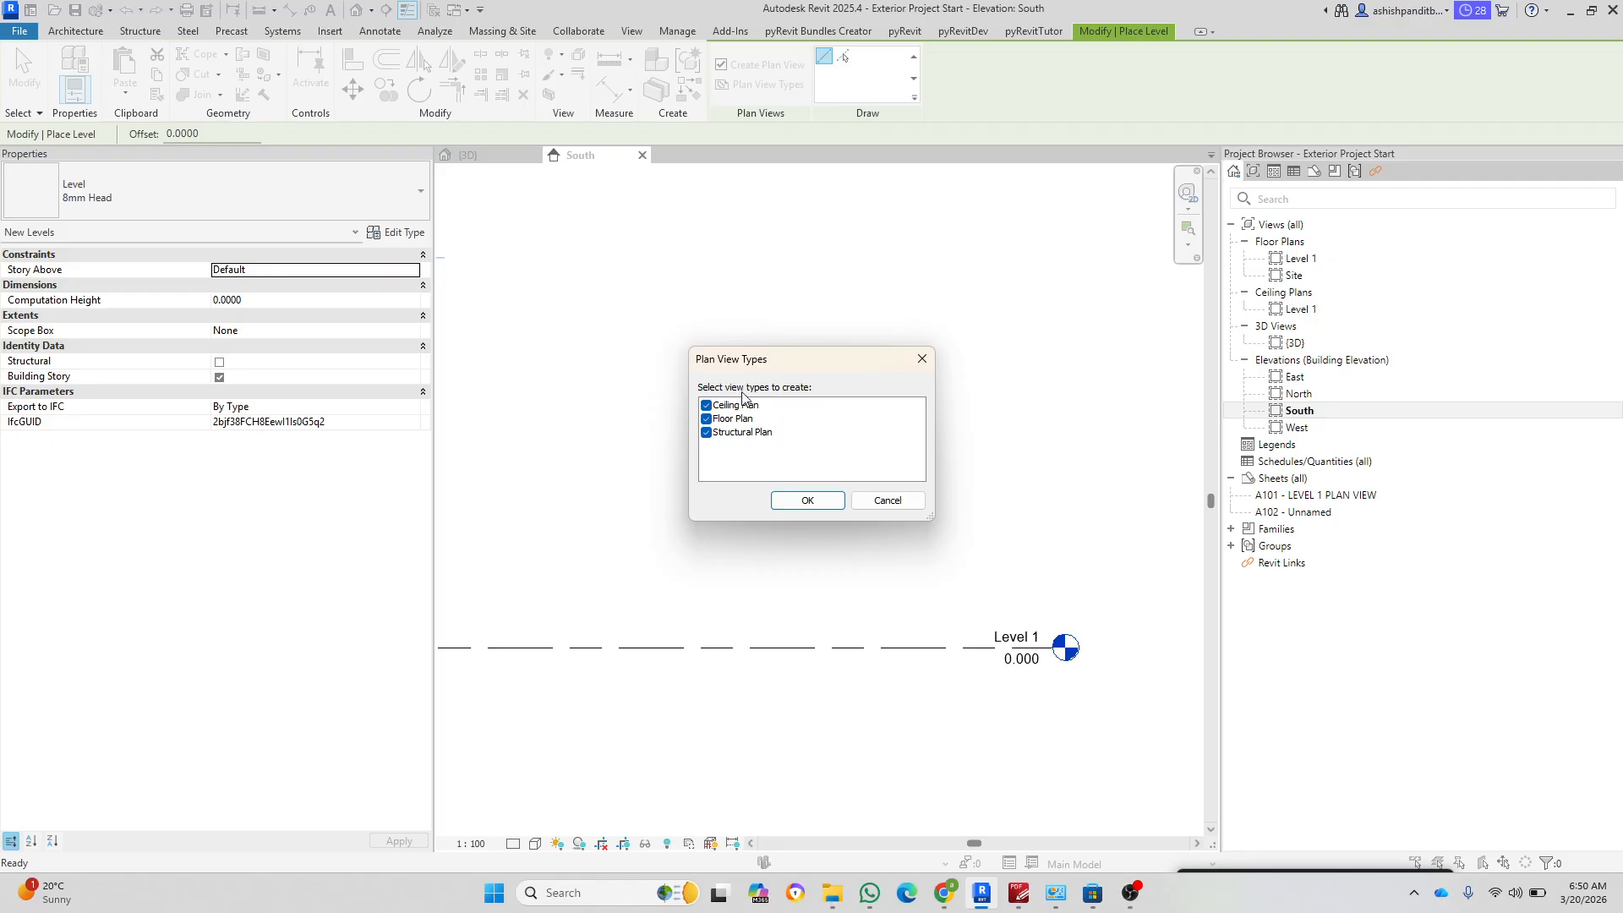
pyautogui.click(707, 406)
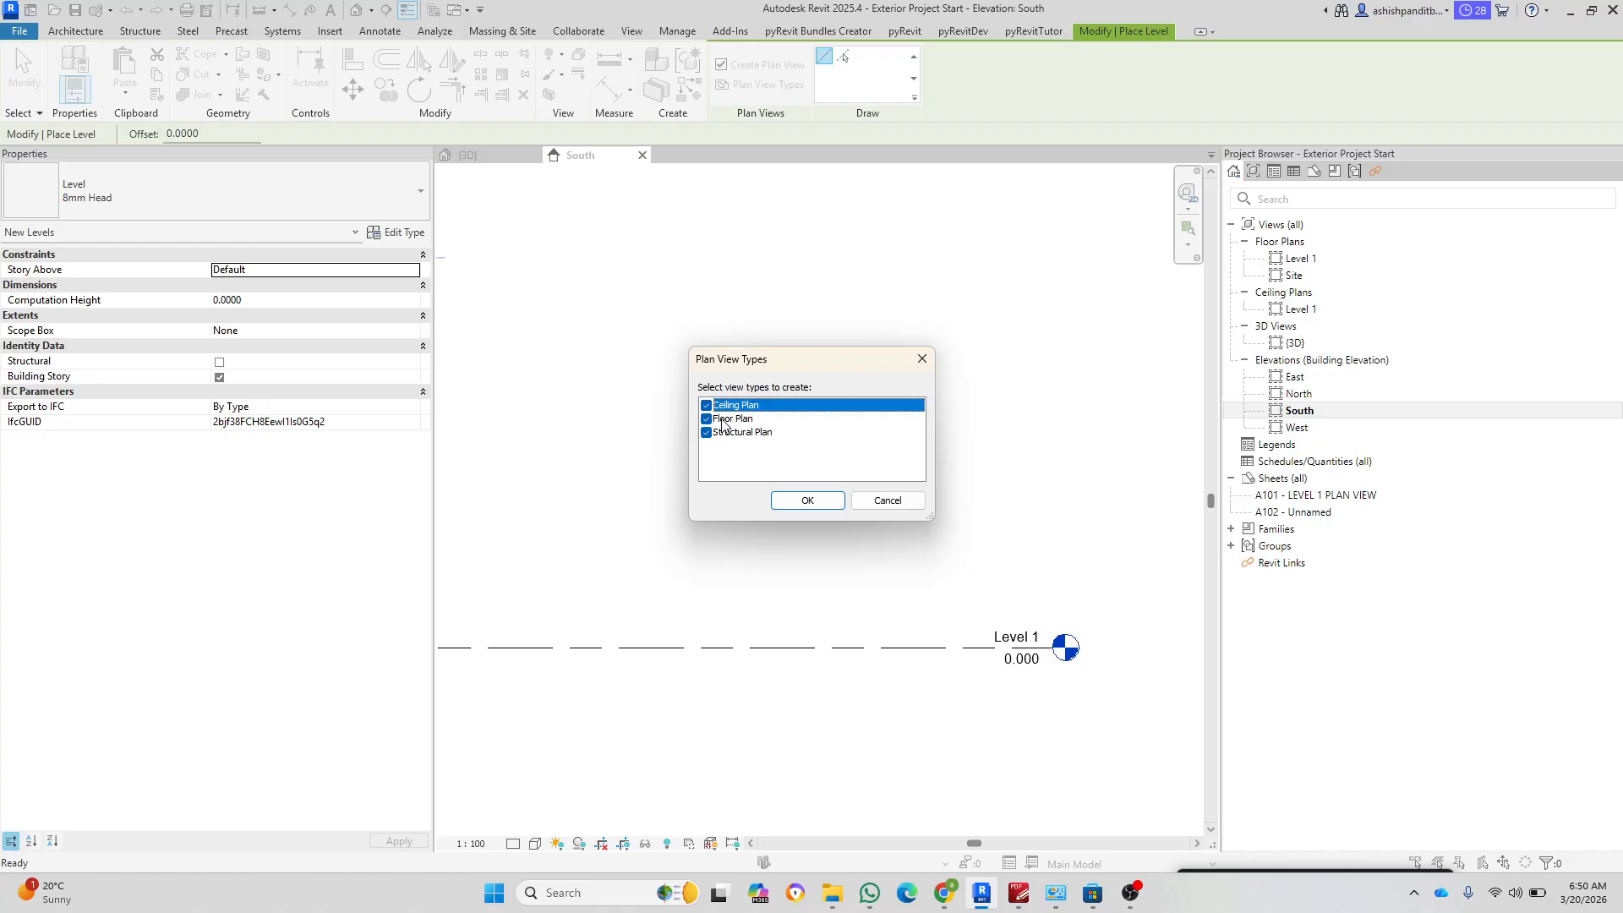
pyautogui.click(707, 433)
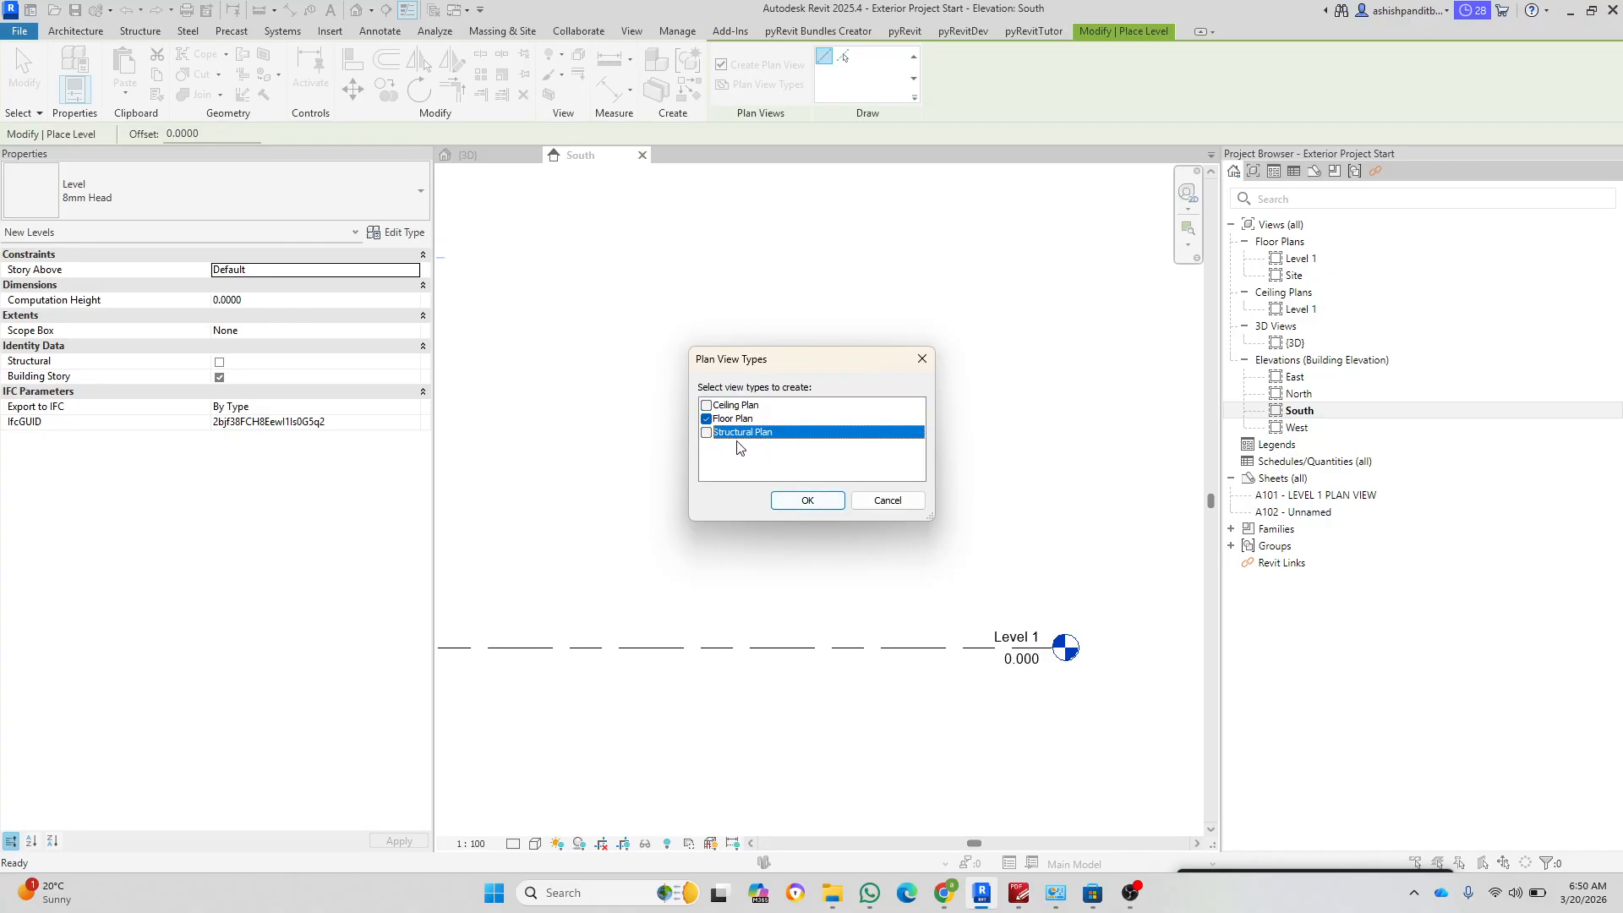
pyautogui.click(739, 421)
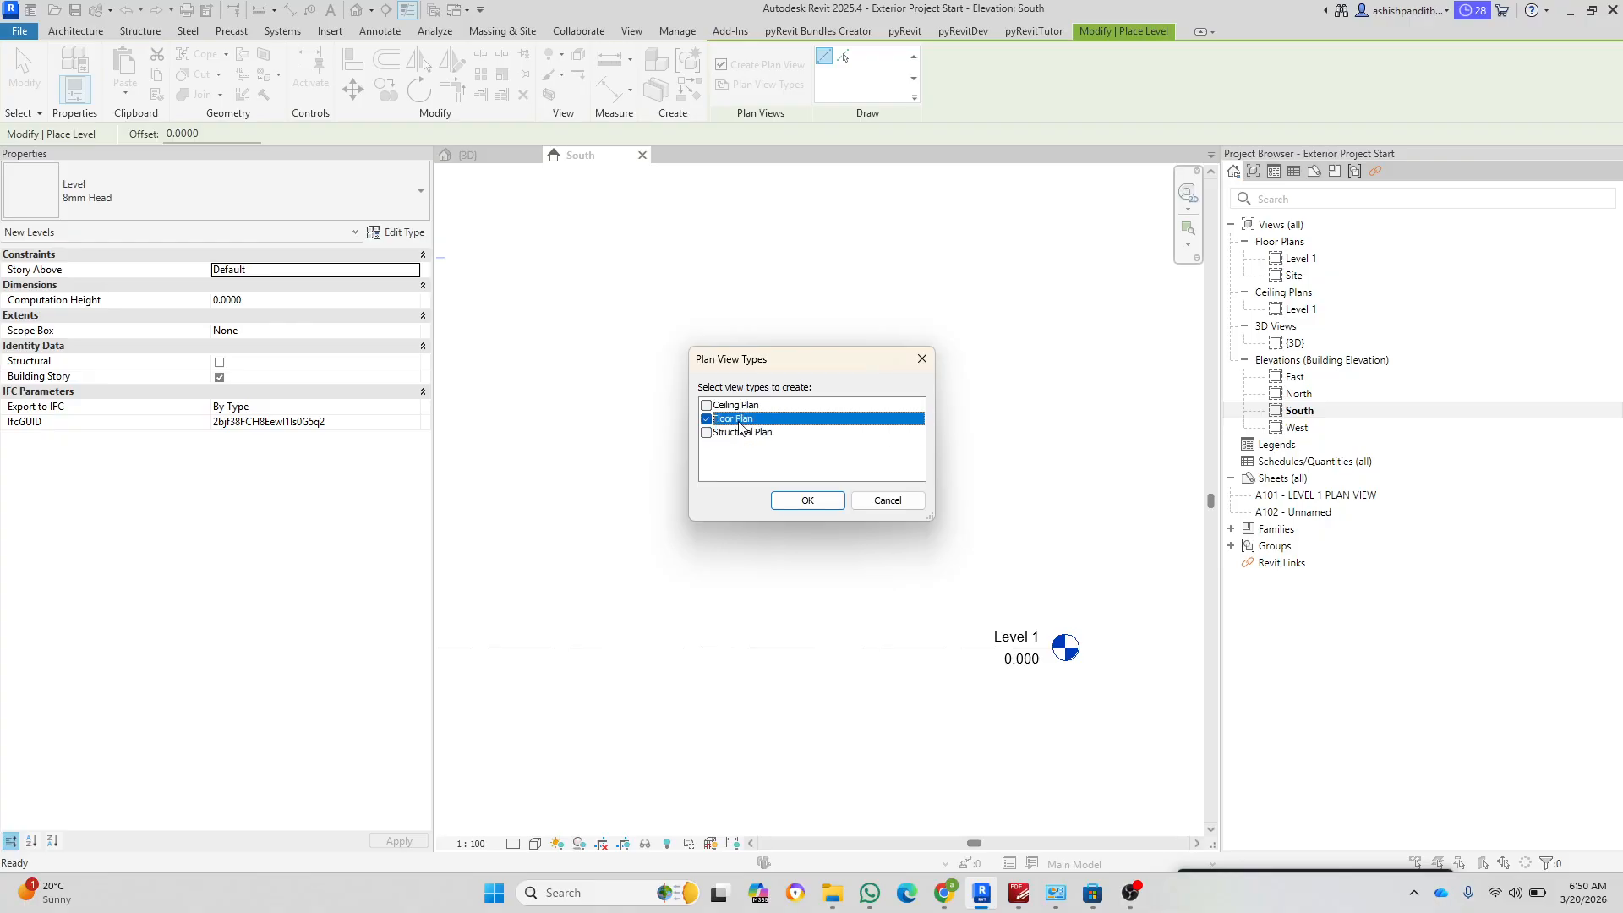
pyautogui.click(838, 505)
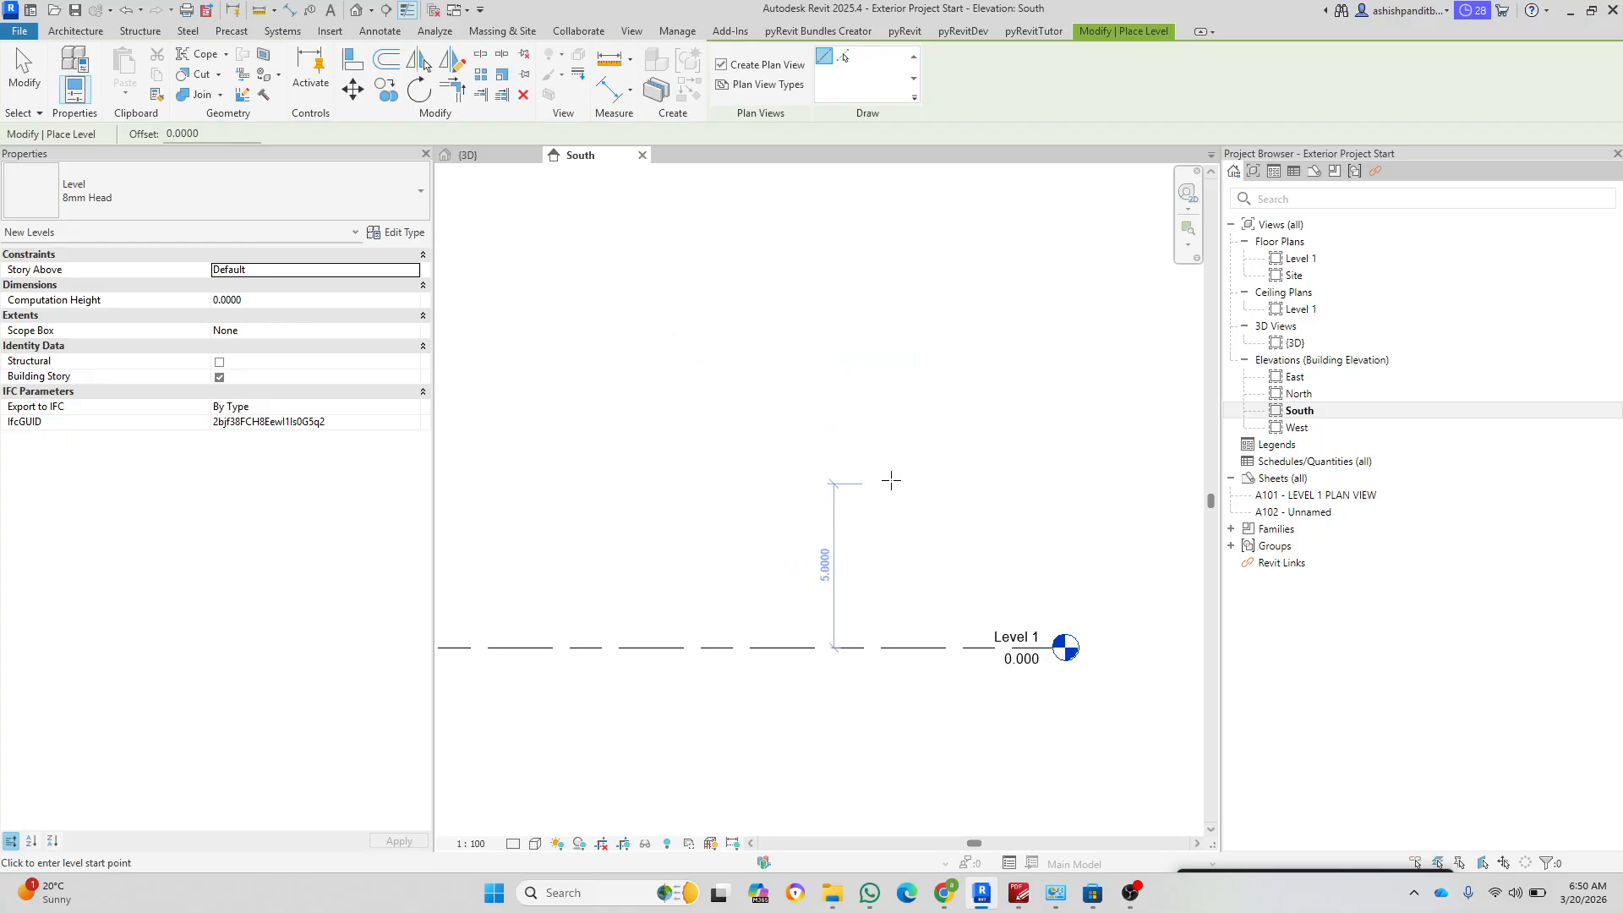
# Step: Draw three new levels above Level 1 at elevations of about 3, 5.9 and 9.5 m
pyautogui.scroll(-3, 981, 488)
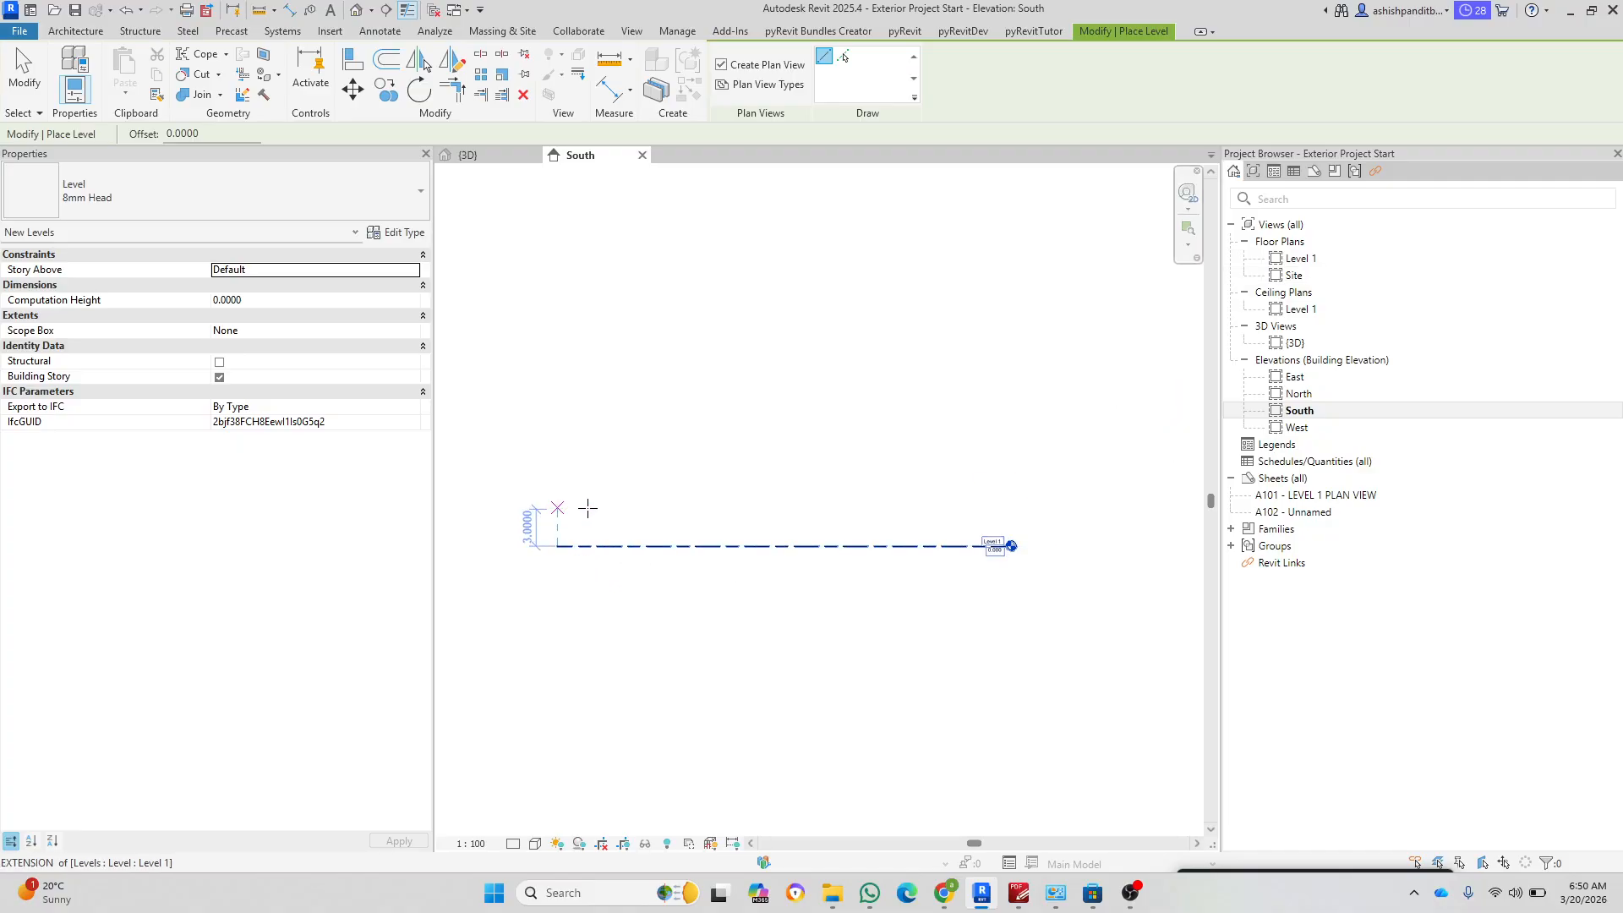
pyautogui.click(836, 508)
pyautogui.click(953, 508)
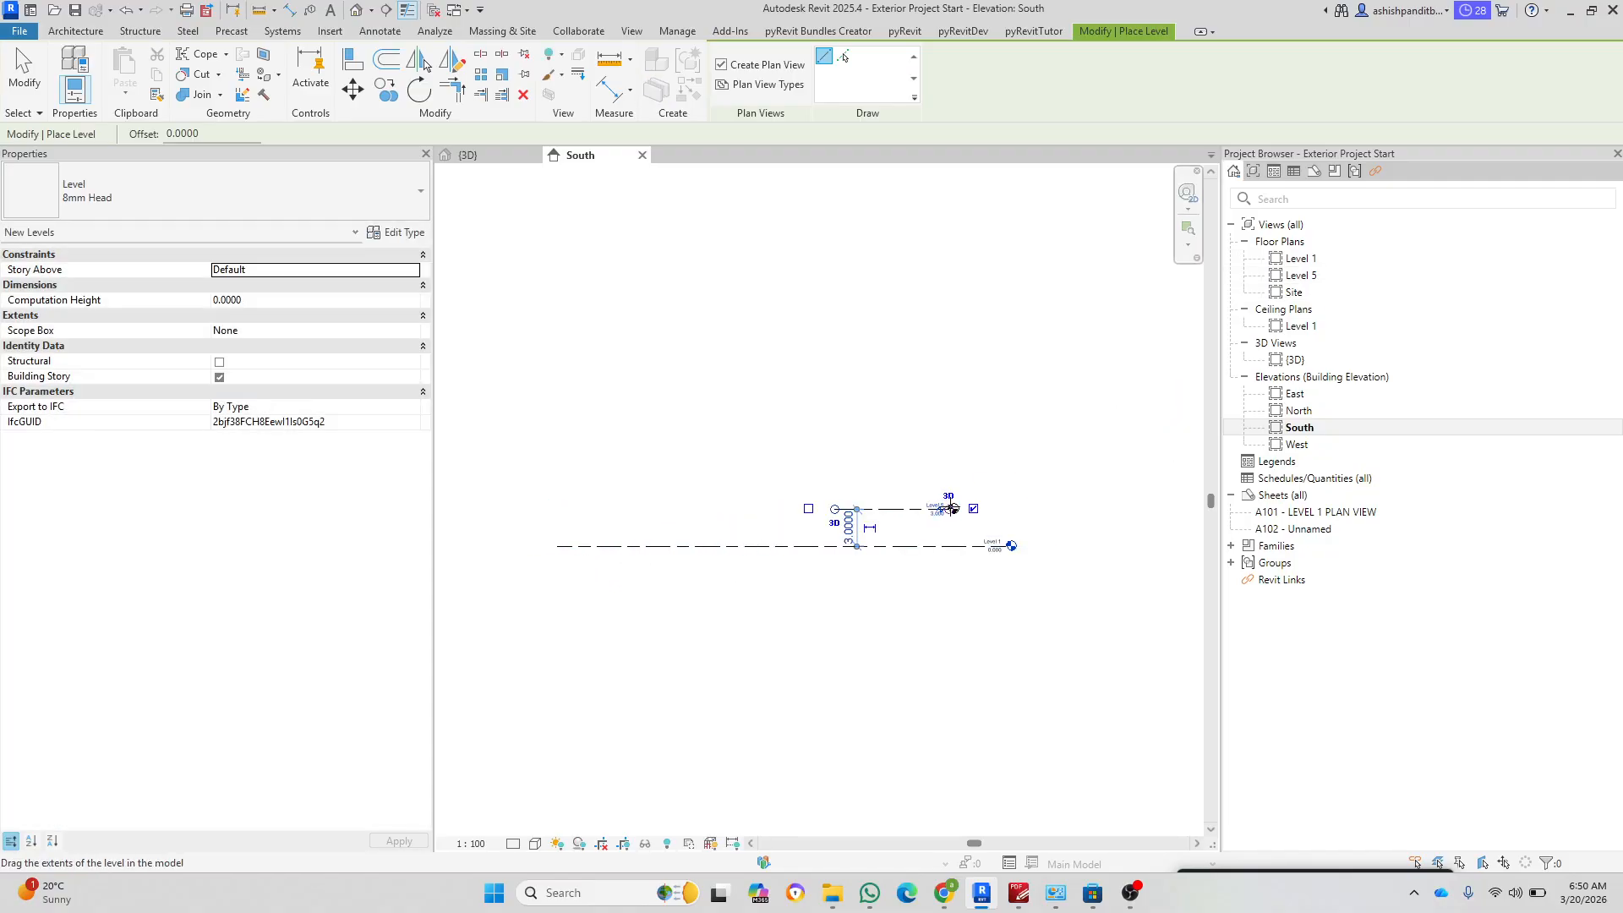
pyautogui.scroll(5, 939, 503)
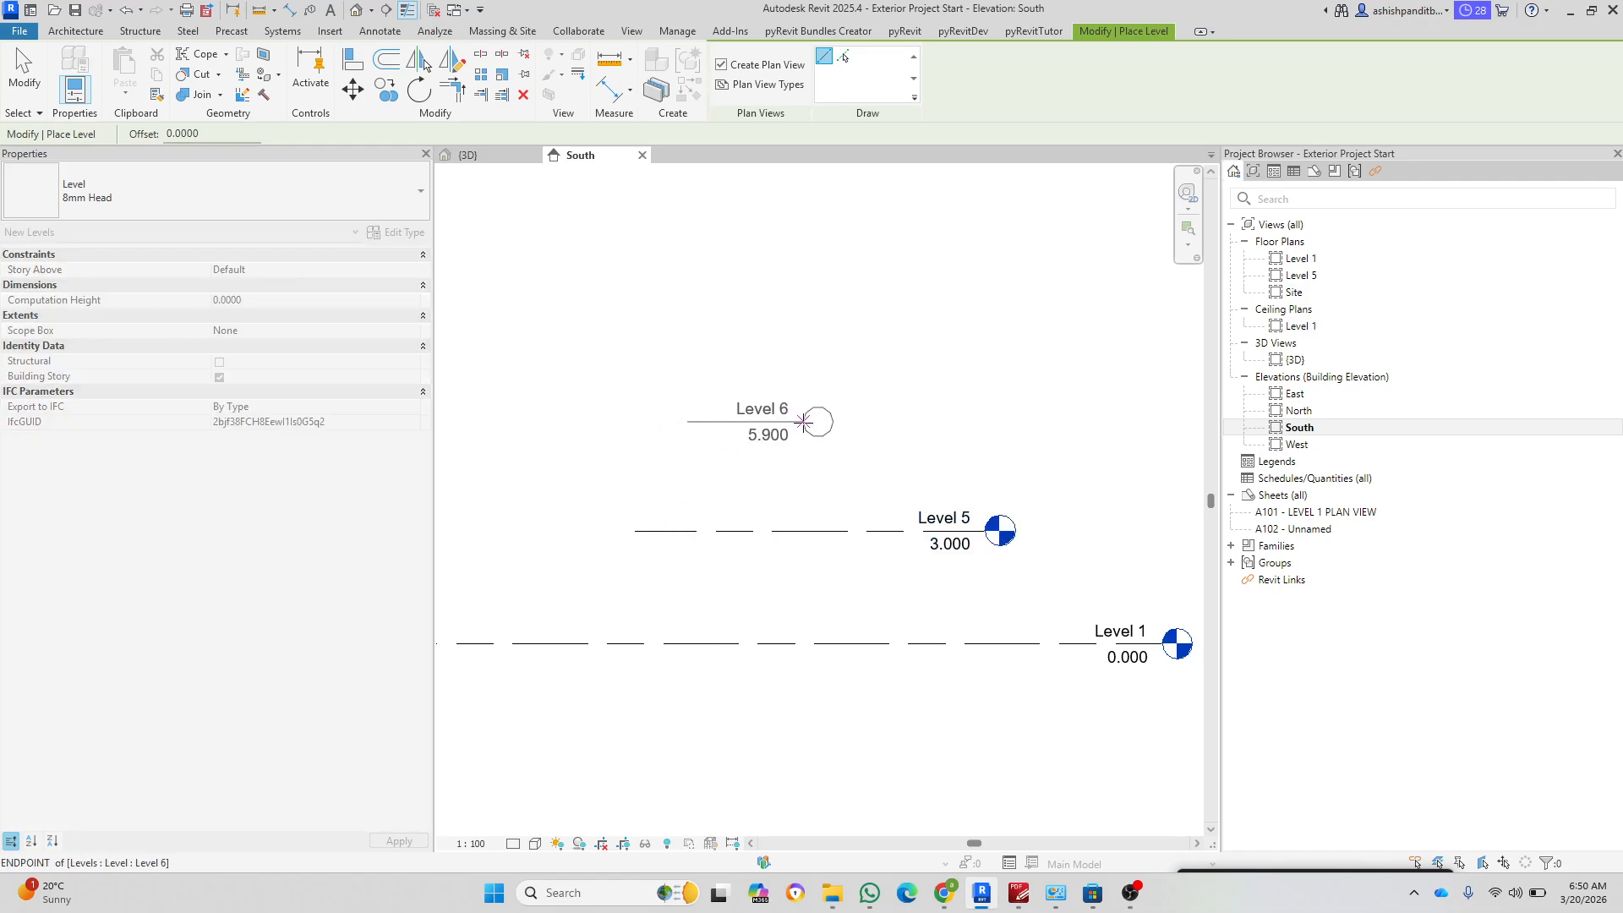
pyautogui.click(803, 421)
pyautogui.click(676, 286)
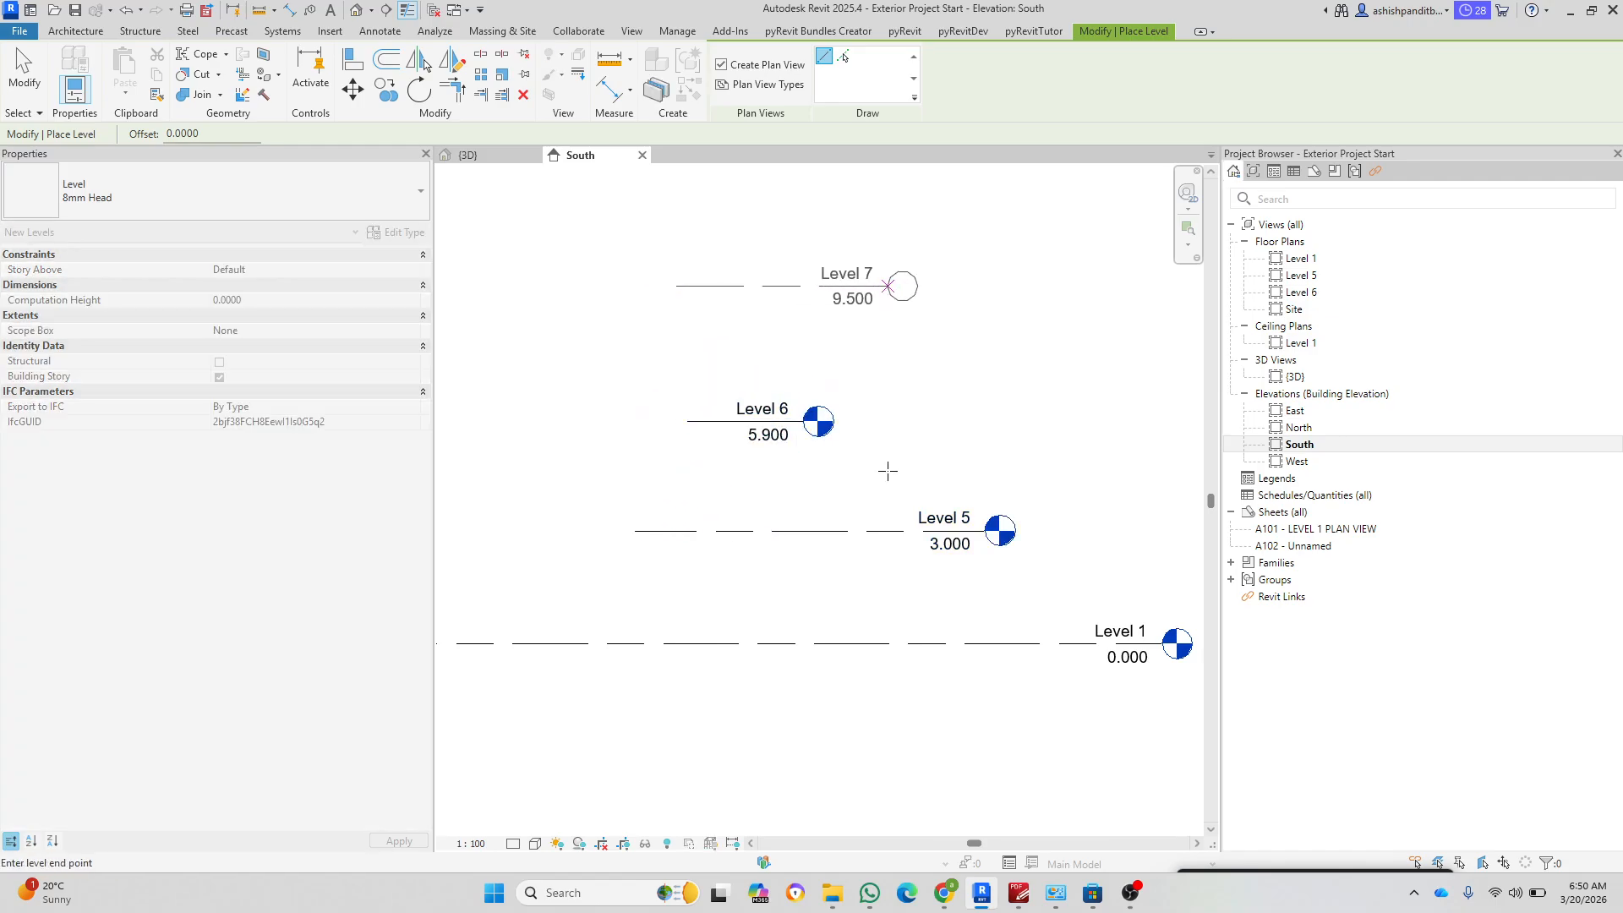
pyautogui.click(916, 360)
pyautogui.scroll(2, 936, 529)
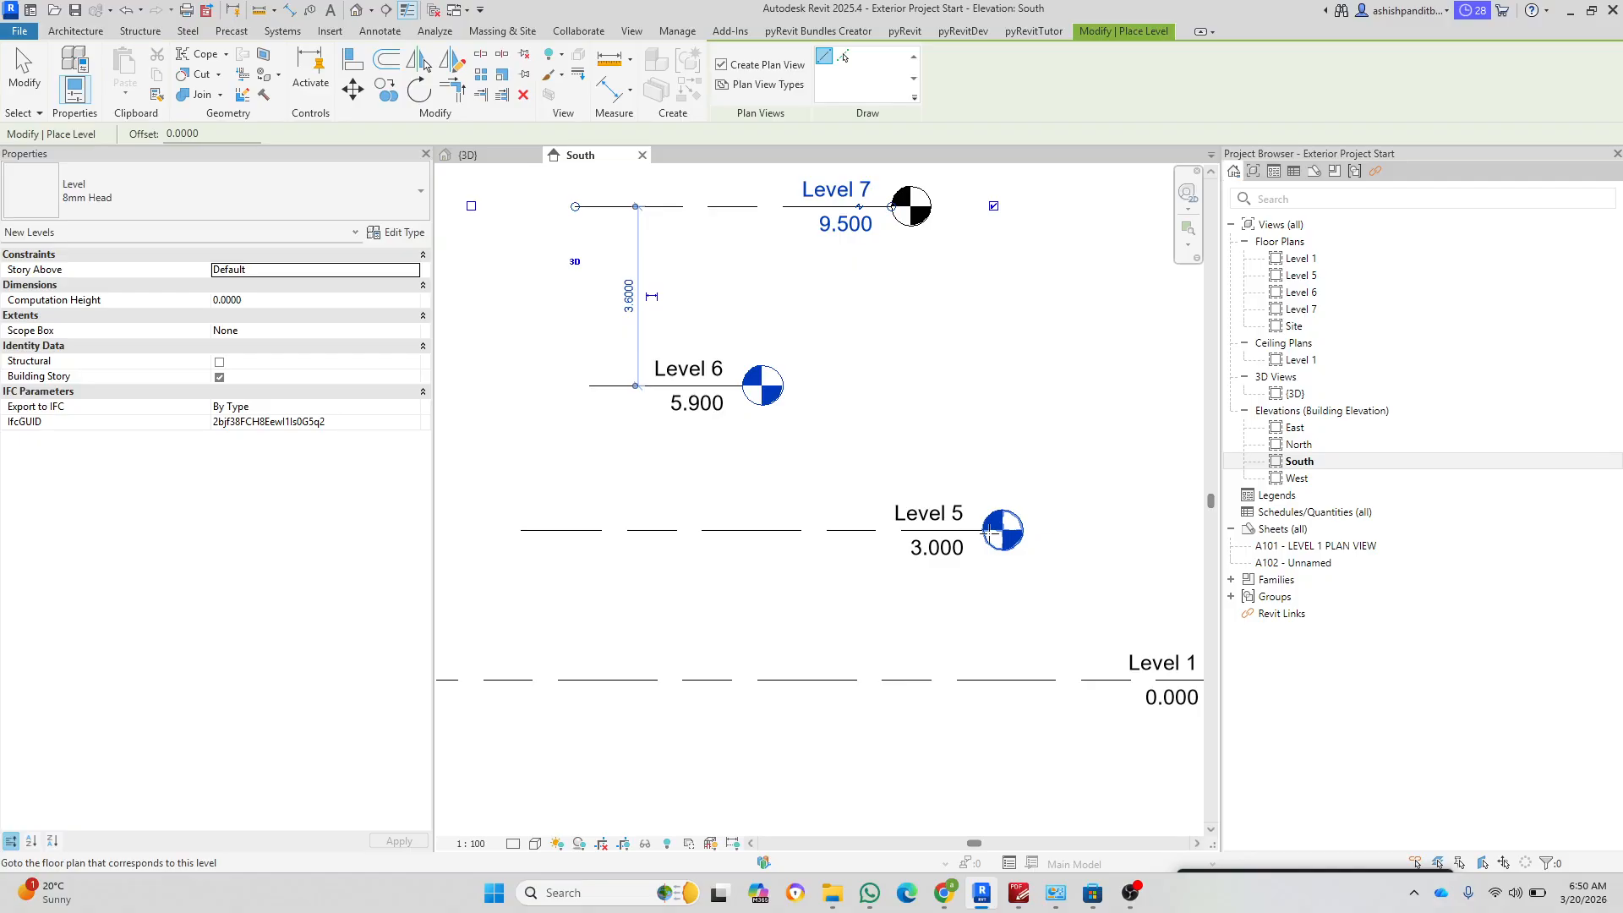
pyautogui.press('Escape')
pyautogui.press('Escape')
# Step: Rename the first level above Level 1 as Level 2 and the one above it as Level 3
pyautogui.click(936, 529)
pyautogui.click(920, 513)
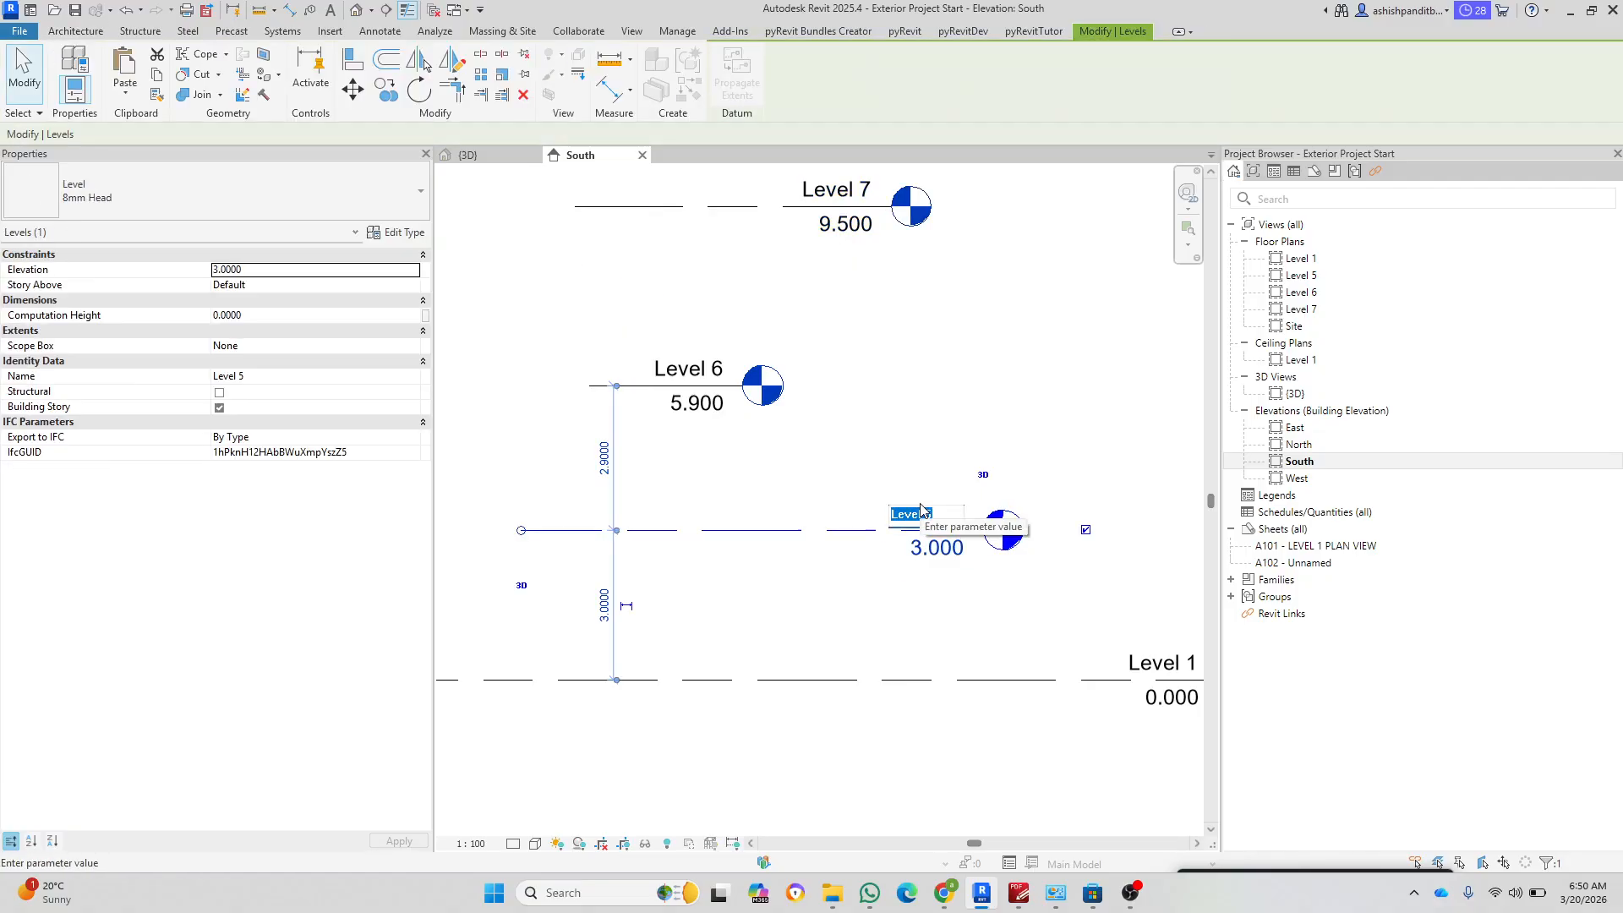
pyautogui.write('Level 2')
pyautogui.press('Return')
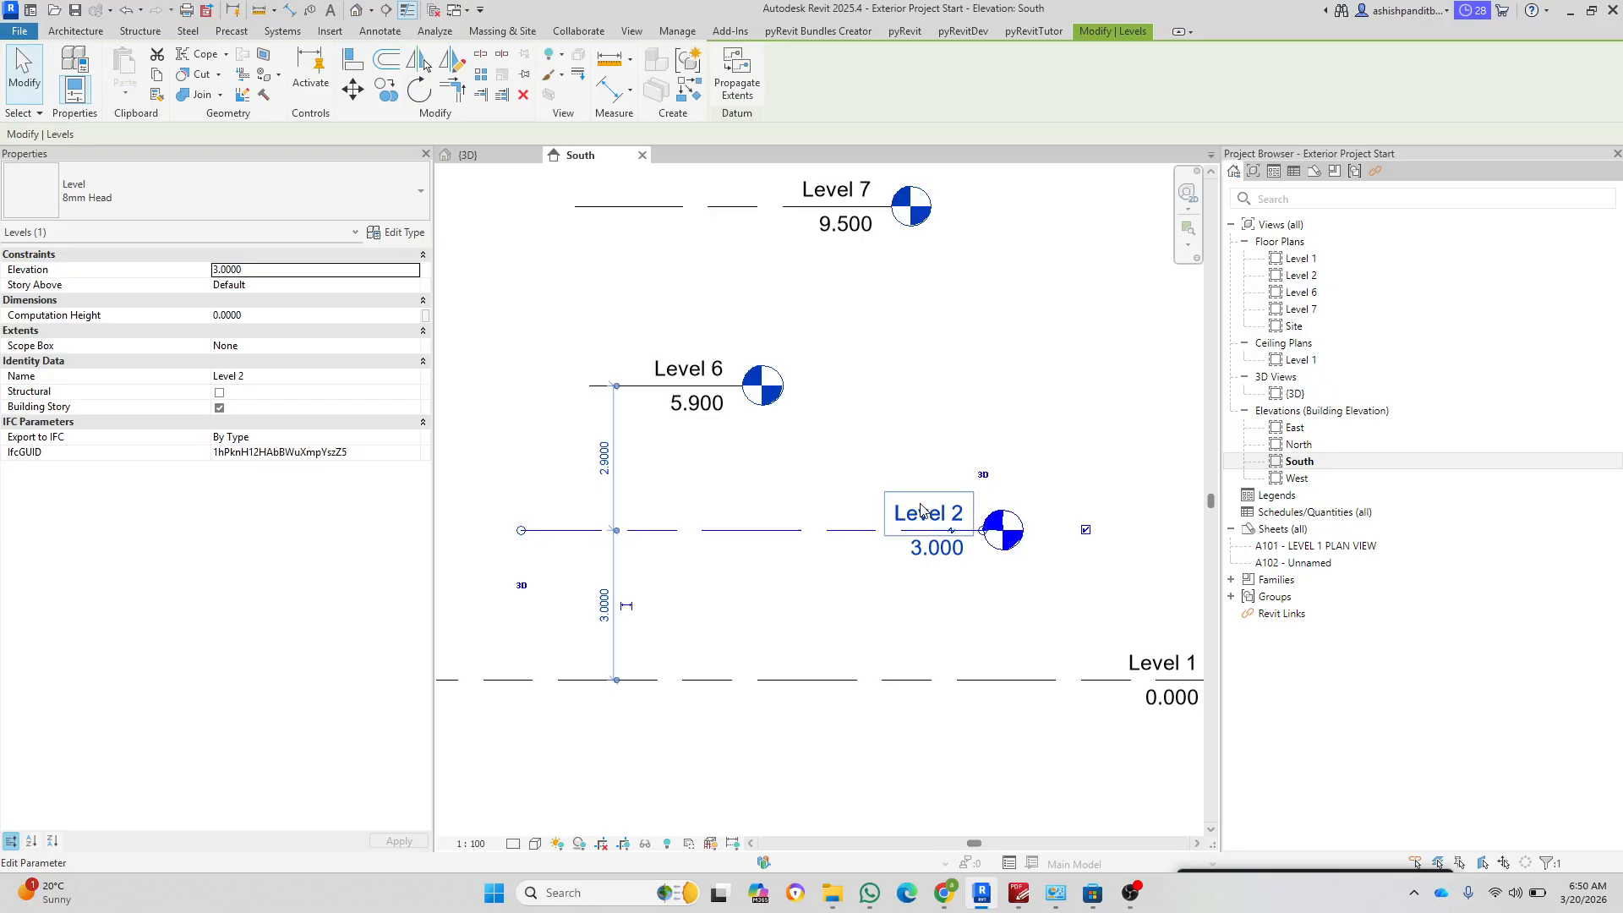
pyautogui.click(685, 370)
pyautogui.click(686, 369)
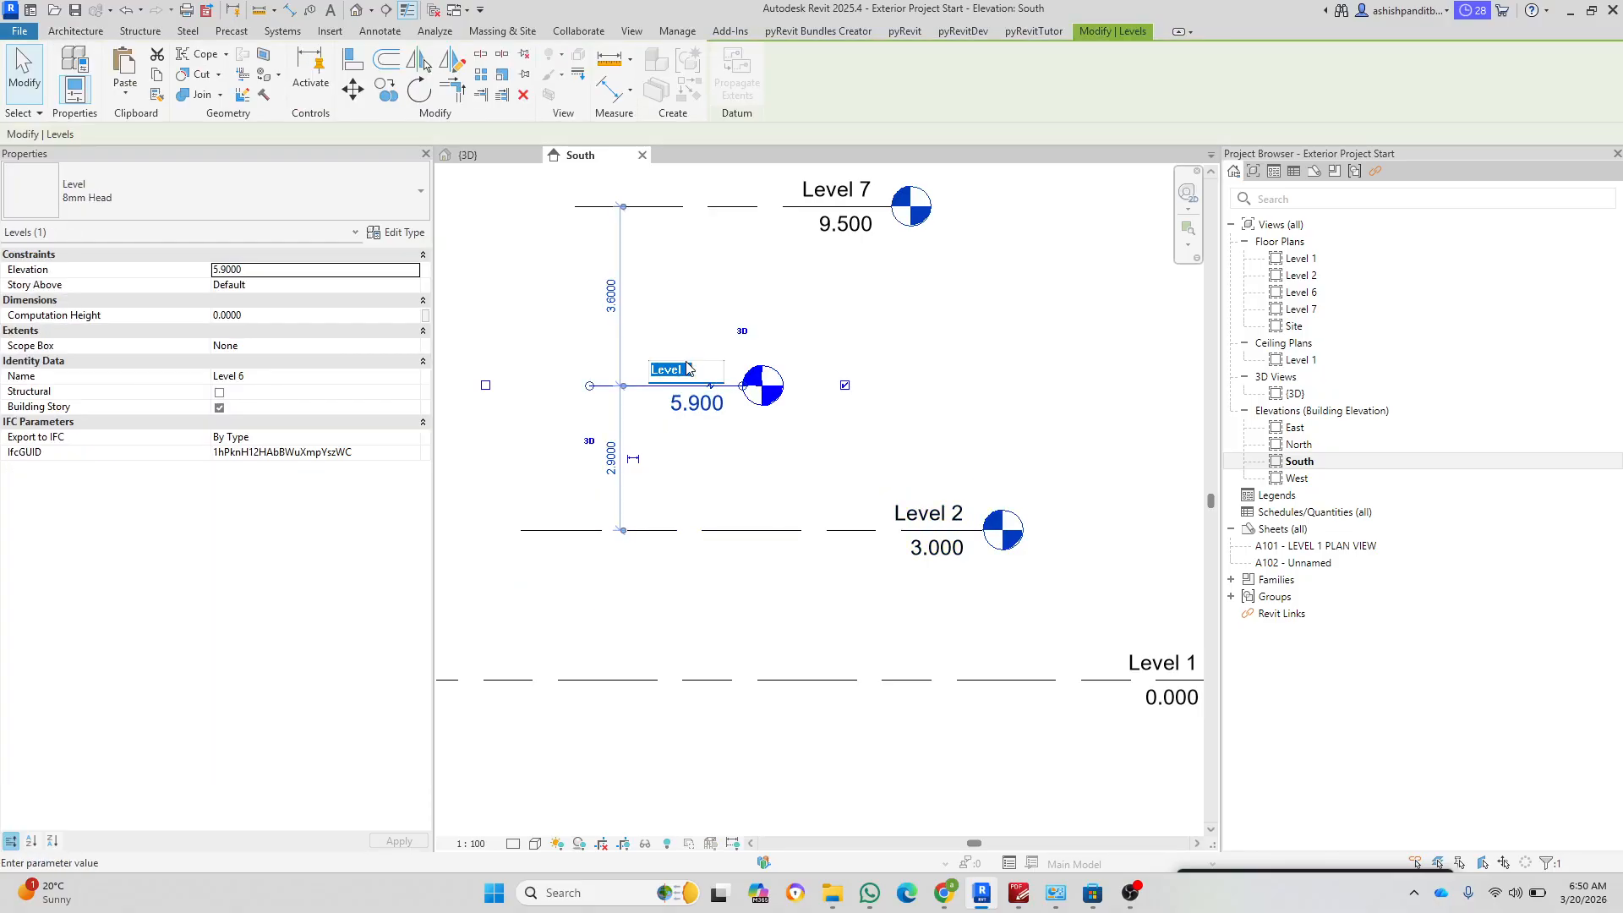
pyautogui.write('Level 3')
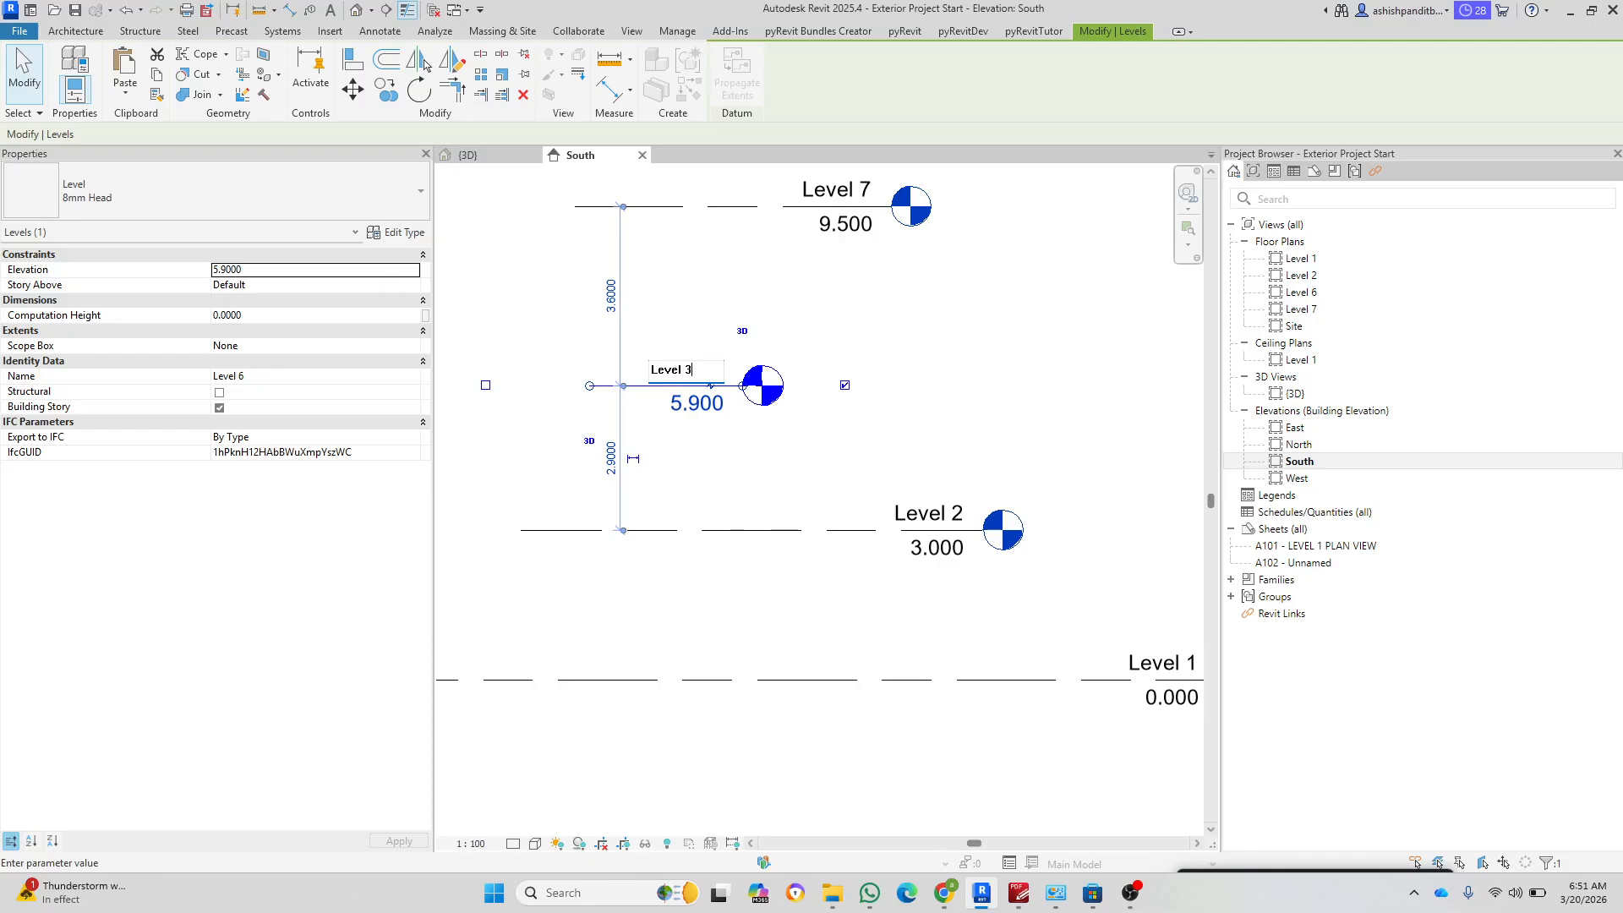
pyautogui.press('Return')
# Step: Rename the topmost level as Level 4
pyautogui.click(837, 190)
pyautogui.click(837, 190)
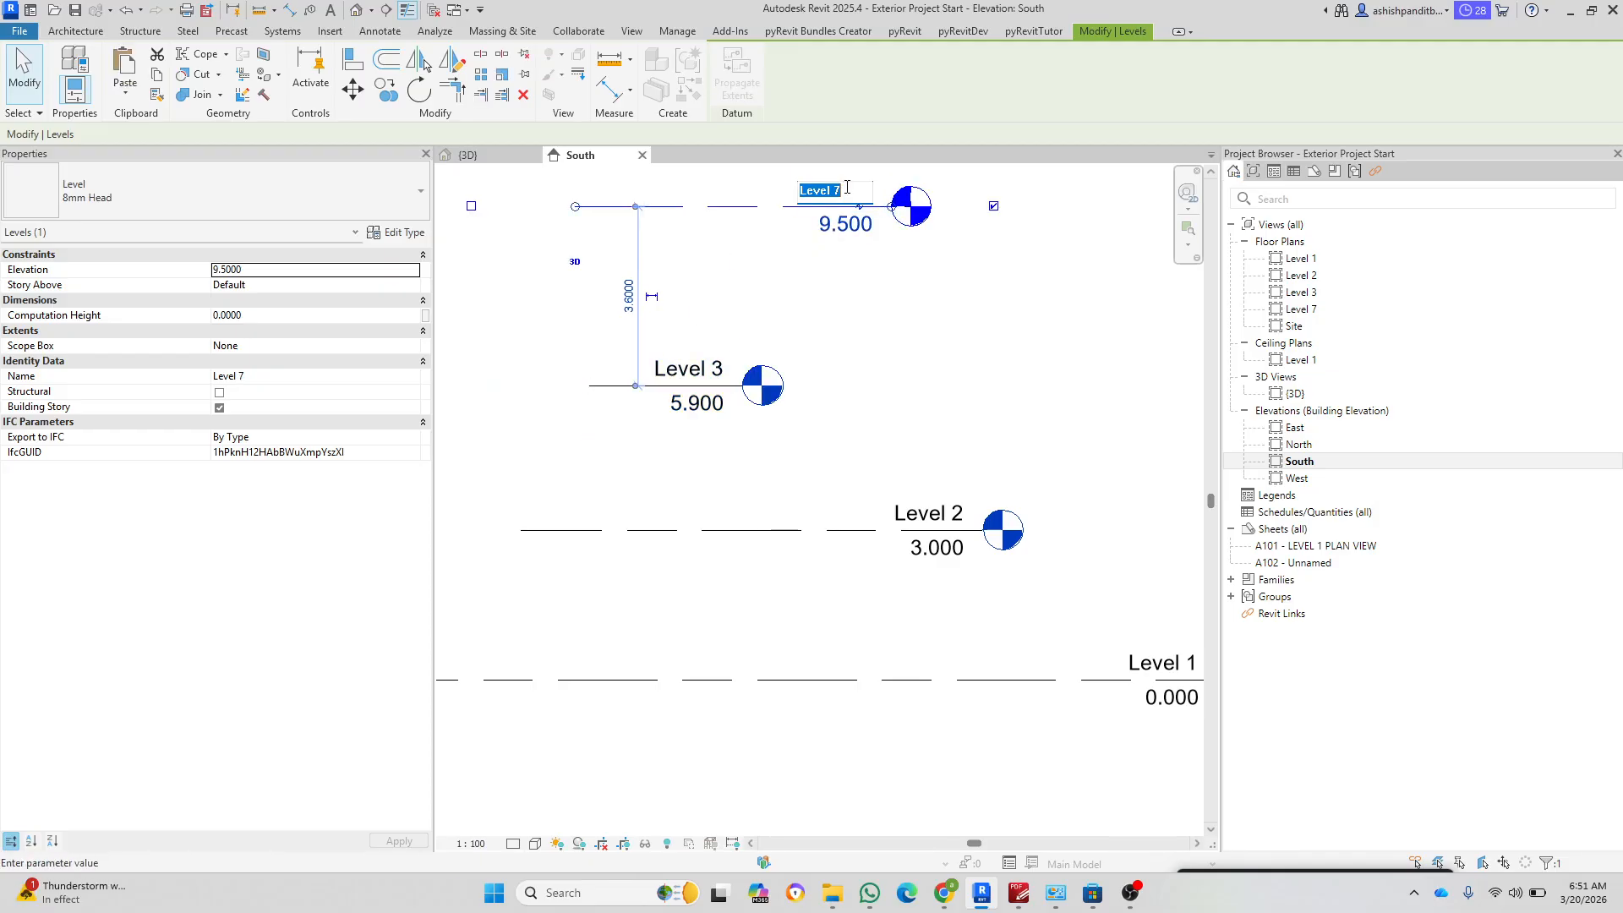
pyautogui.click(850, 189)
pyautogui.write('4')
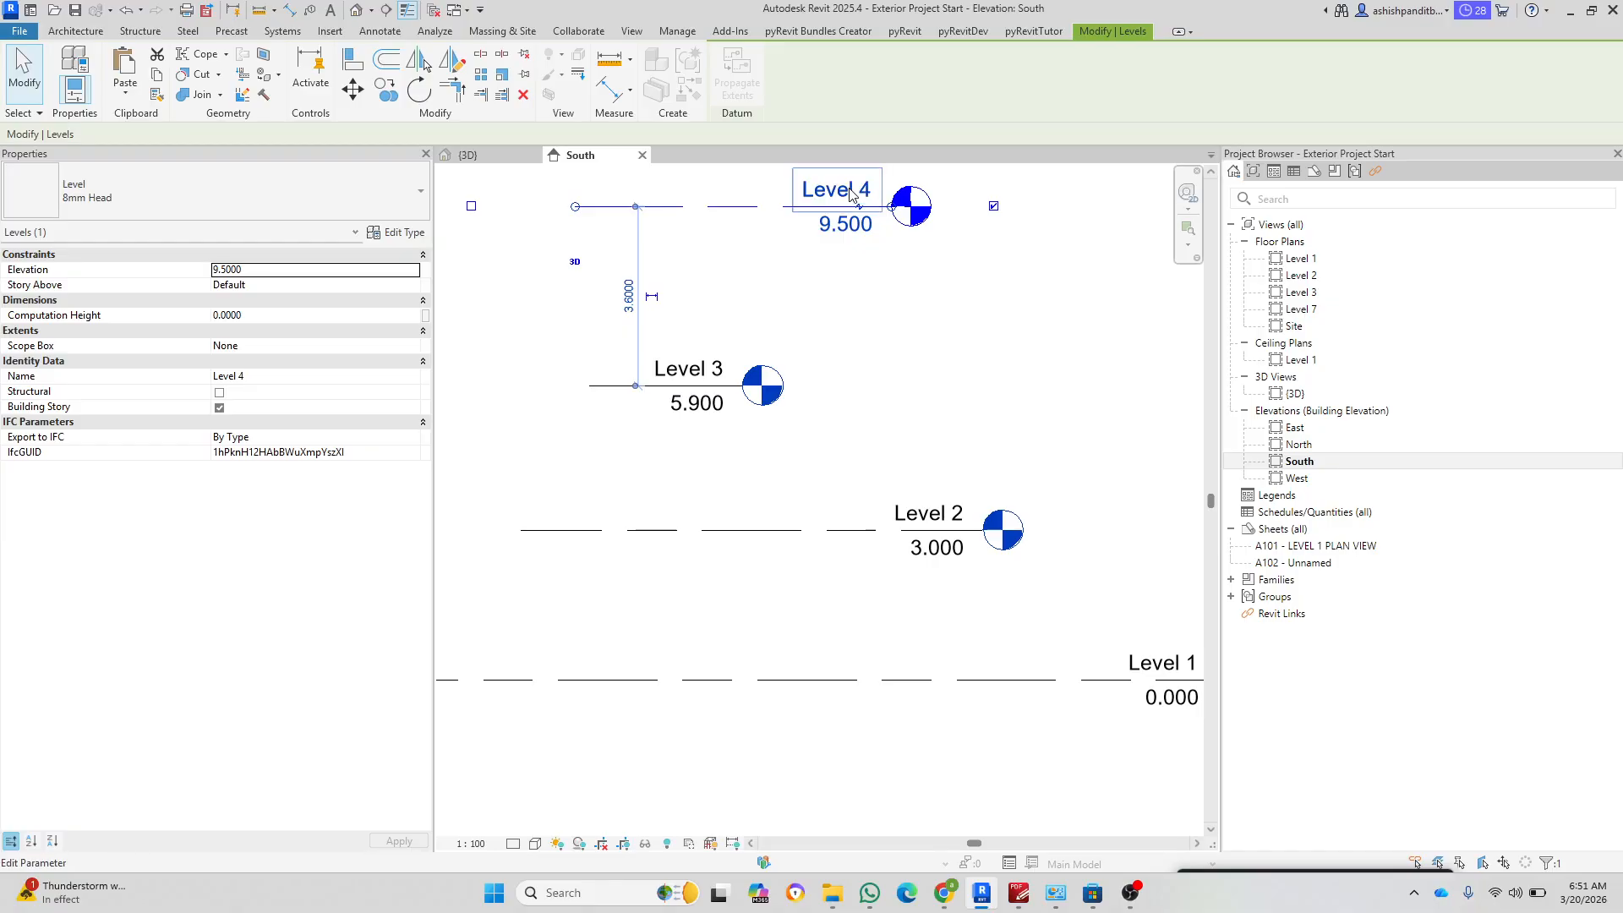
pyautogui.press('Return')
pyautogui.click(998, 364)
pyautogui.scroll(-2, 997, 364)
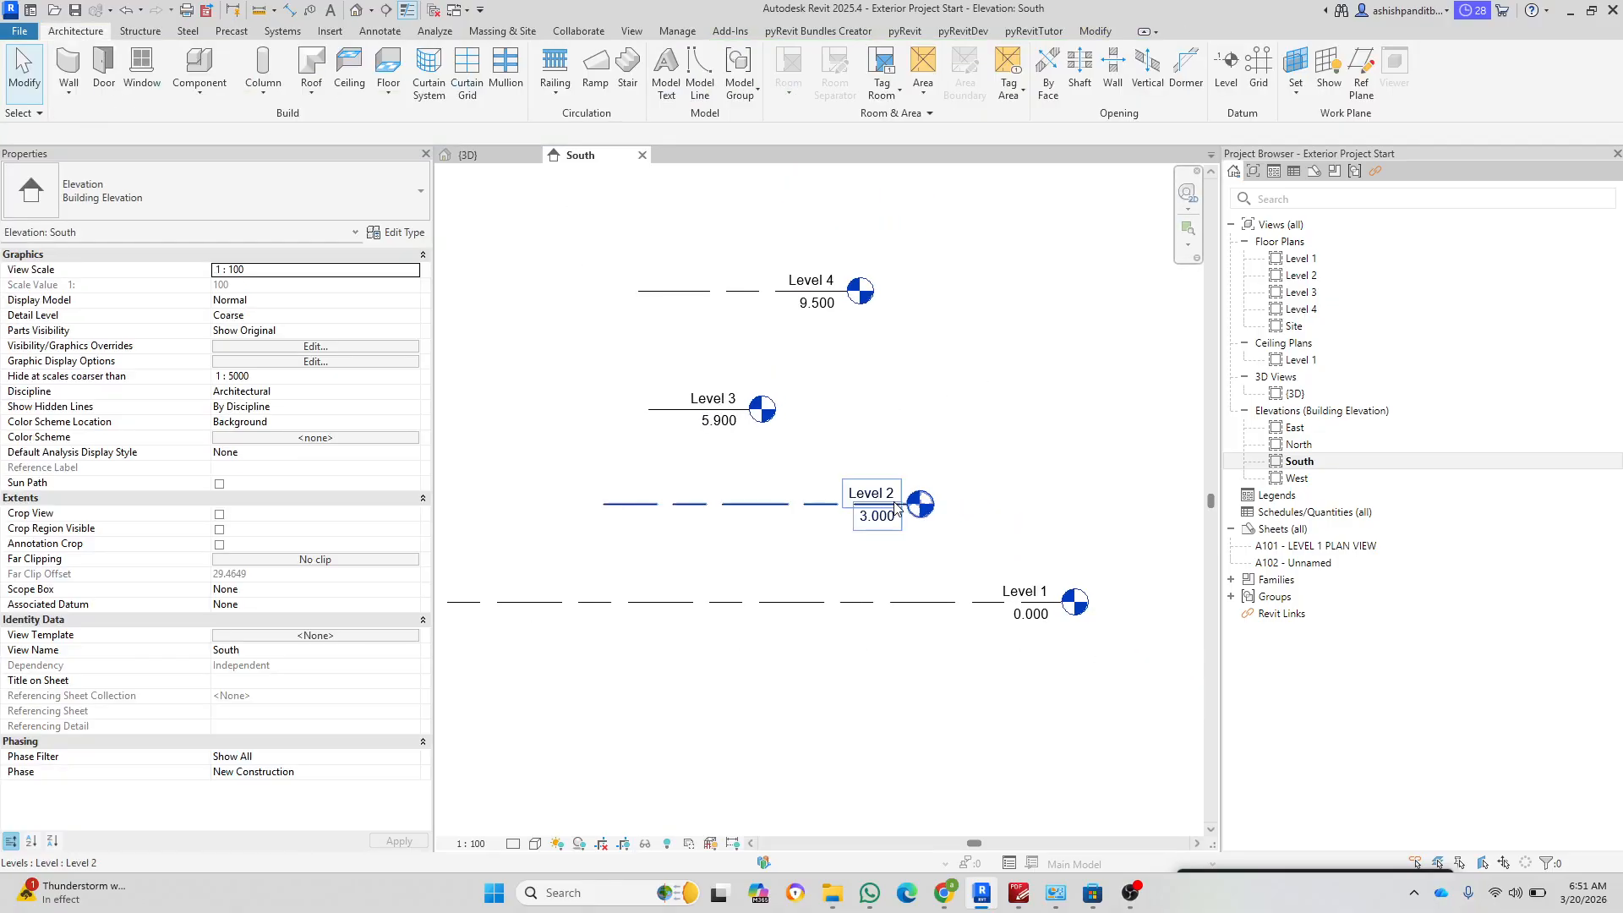
# Step: Set the elevation of Level 4 to 9 m and of Level 3 to 8 m
pyautogui.click(795, 260)
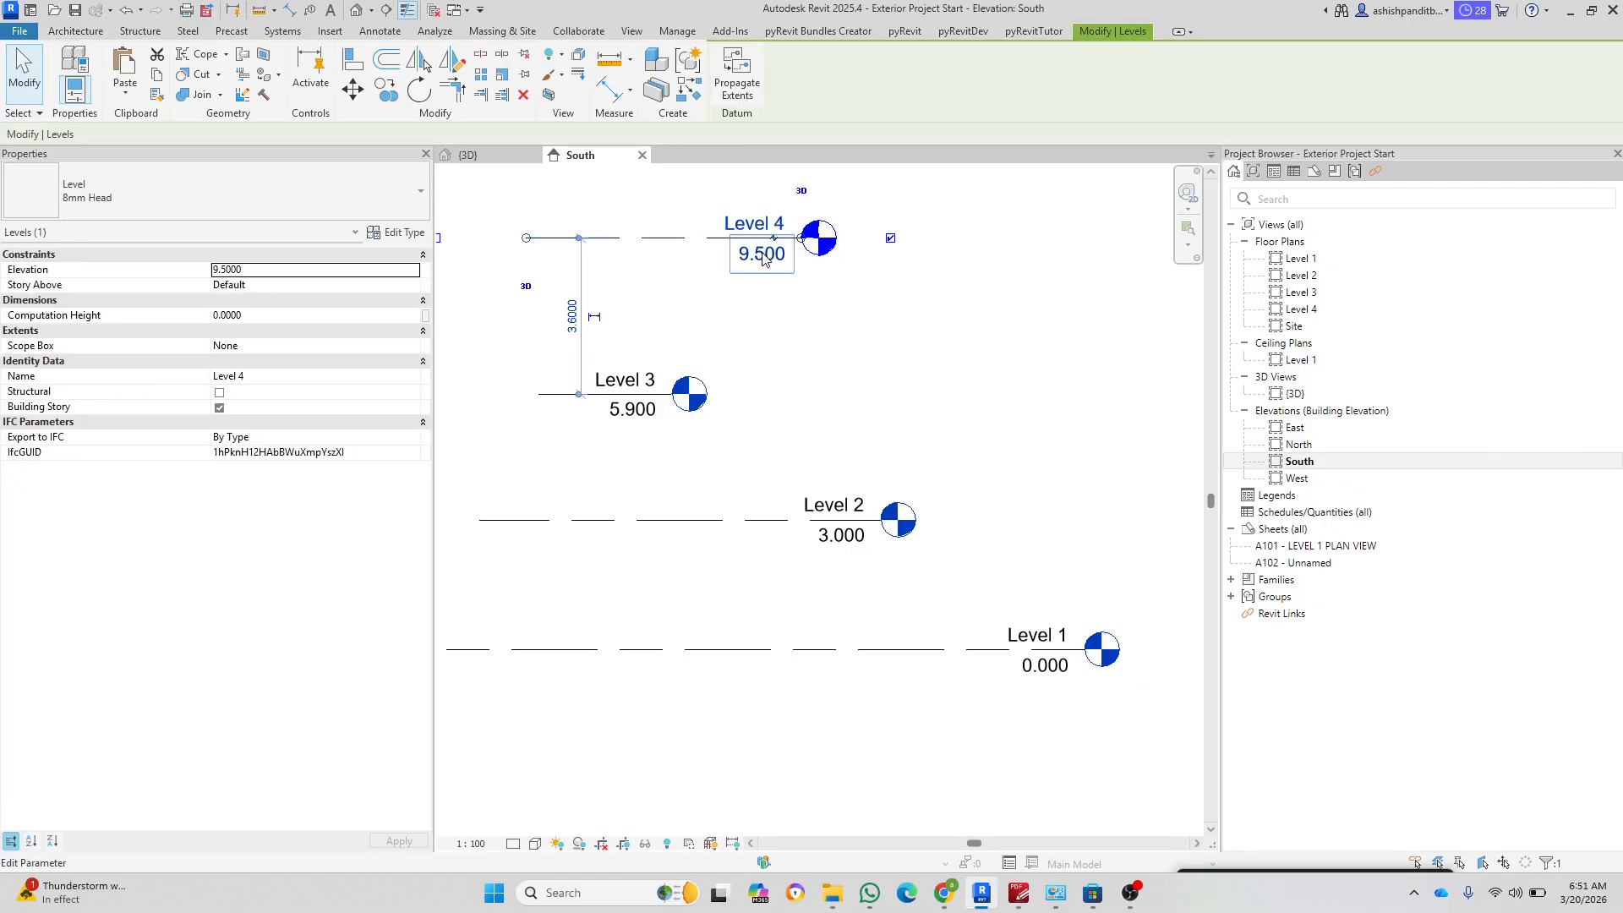
pyautogui.click(762, 253)
pyautogui.write('9')
pyautogui.press('Return')
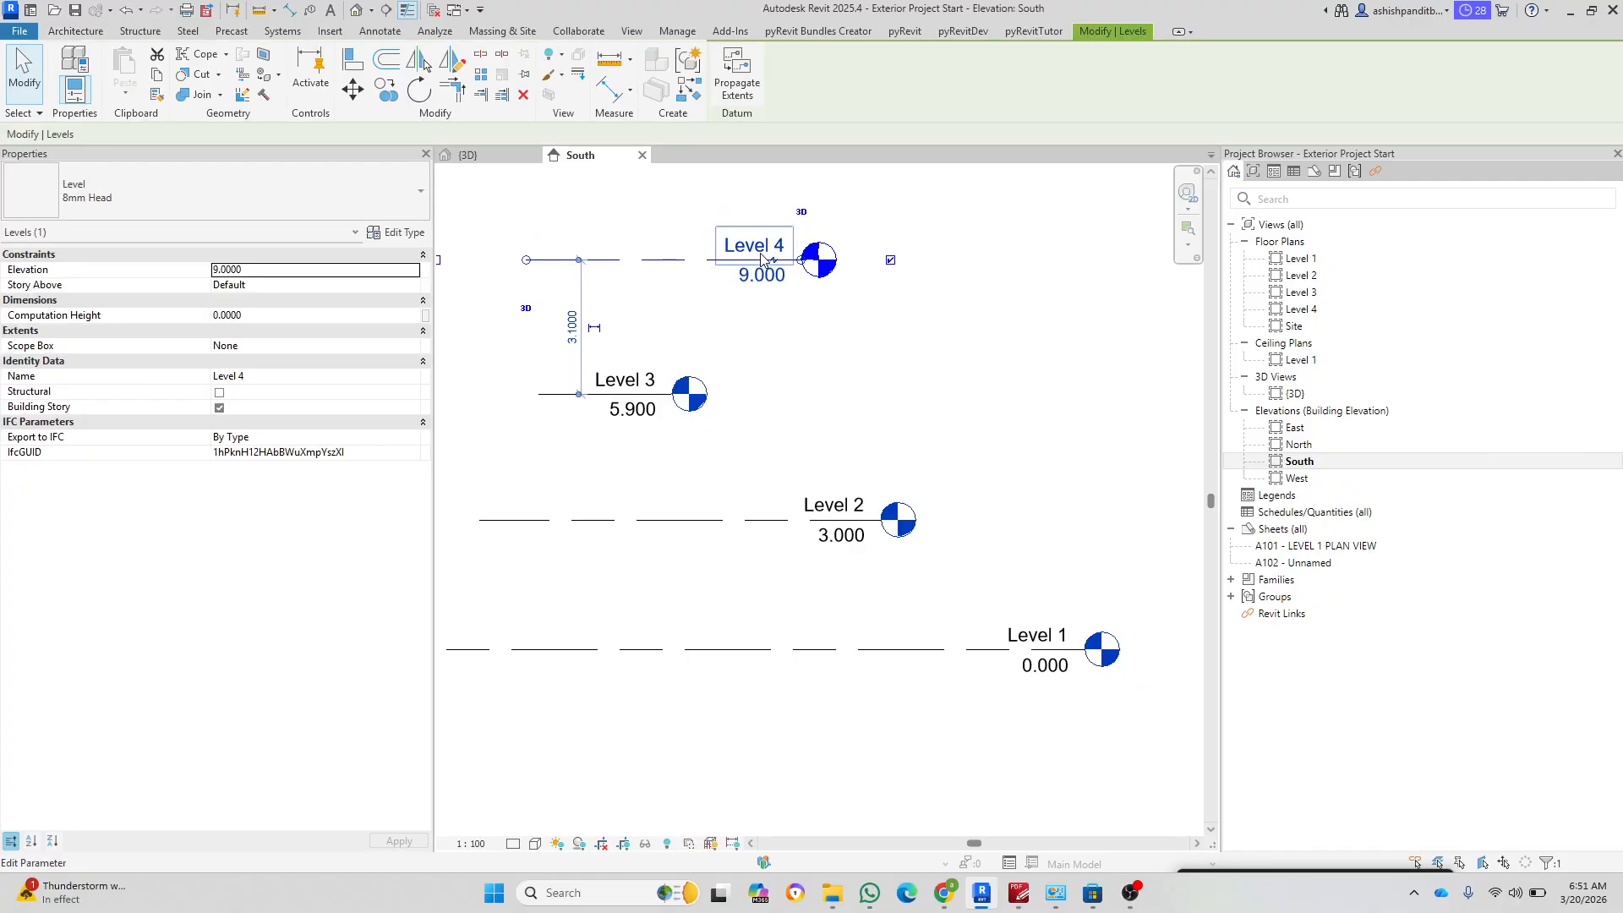
pyautogui.click(634, 425)
pyautogui.click(632, 412)
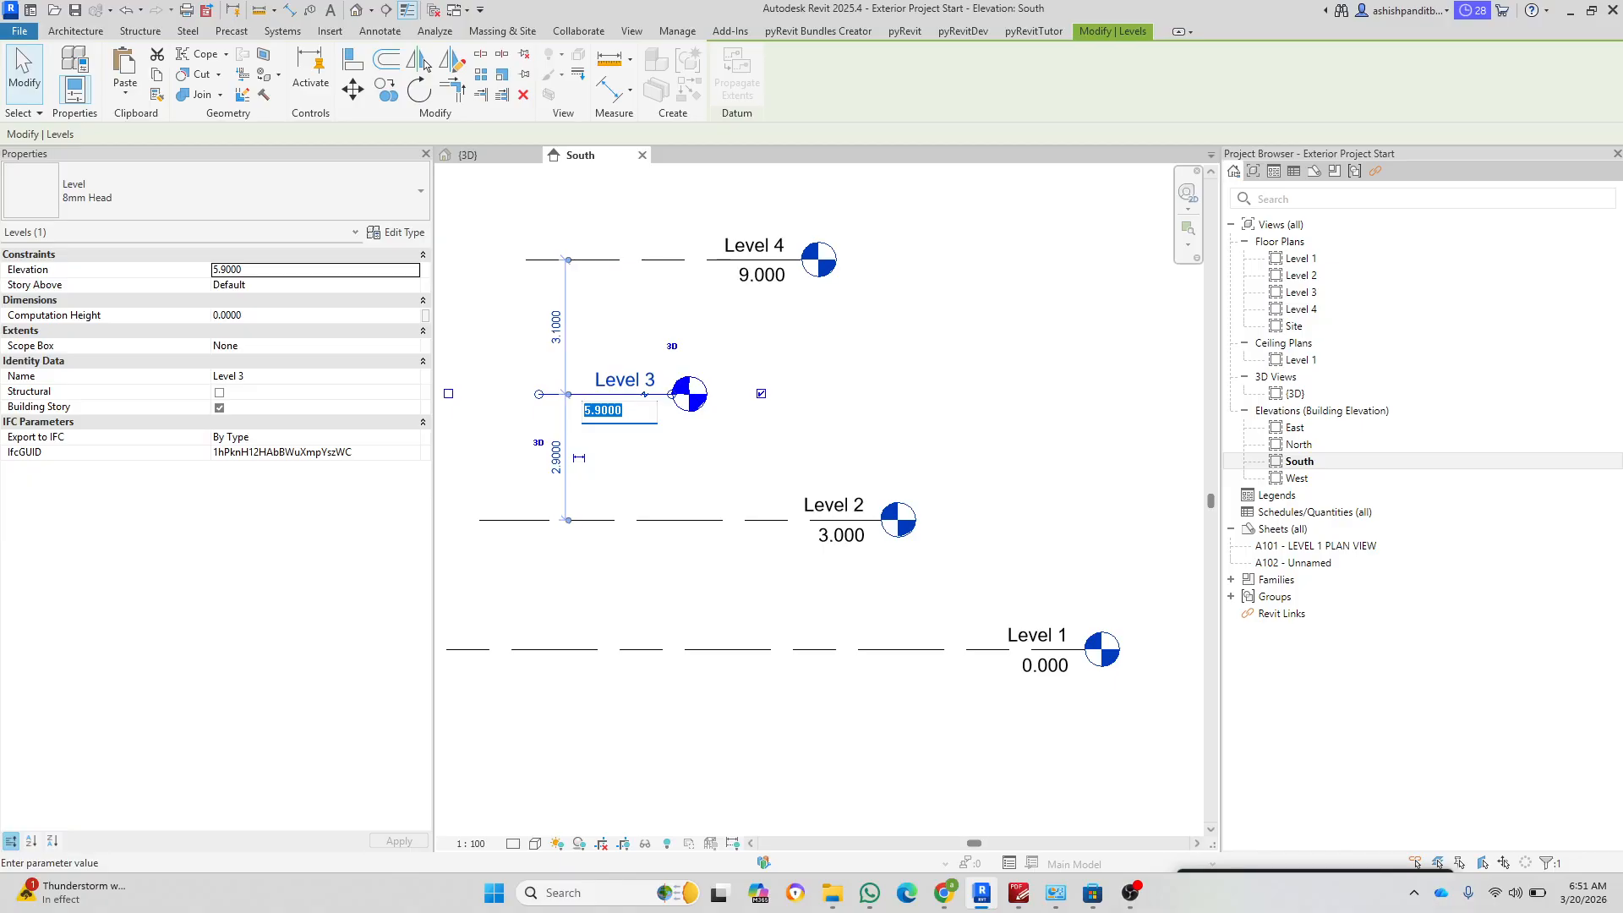
pyautogui.write('6')
pyautogui.press('Return')
# Step: Switch to the Exterior Project PDF and check the elevations of Levels 2, 3 and 4 on the elevation sheet
pyautogui.hotkey('alt', 'Tab')
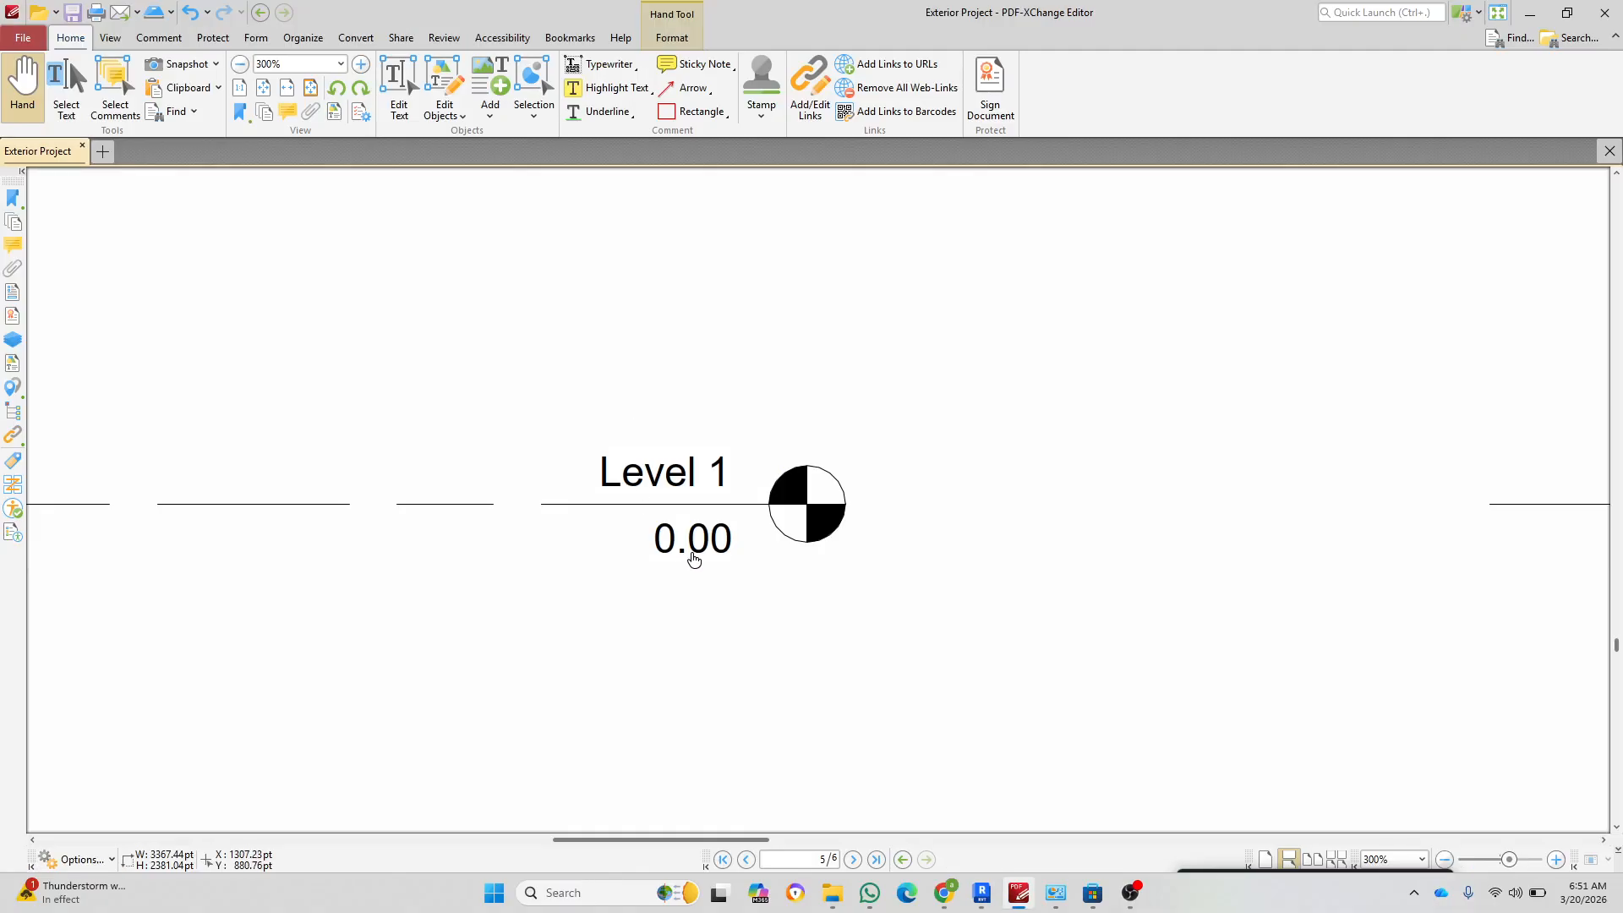
pyautogui.keyDown('ctrl'); pyautogui.scroll(-2, 694, 558); pyautogui.keyUp('ctrl')
pyautogui.moveTo(760, 532); pyautogui.dragTo(819, 782)
pyautogui.scroll(1, 812, 551)
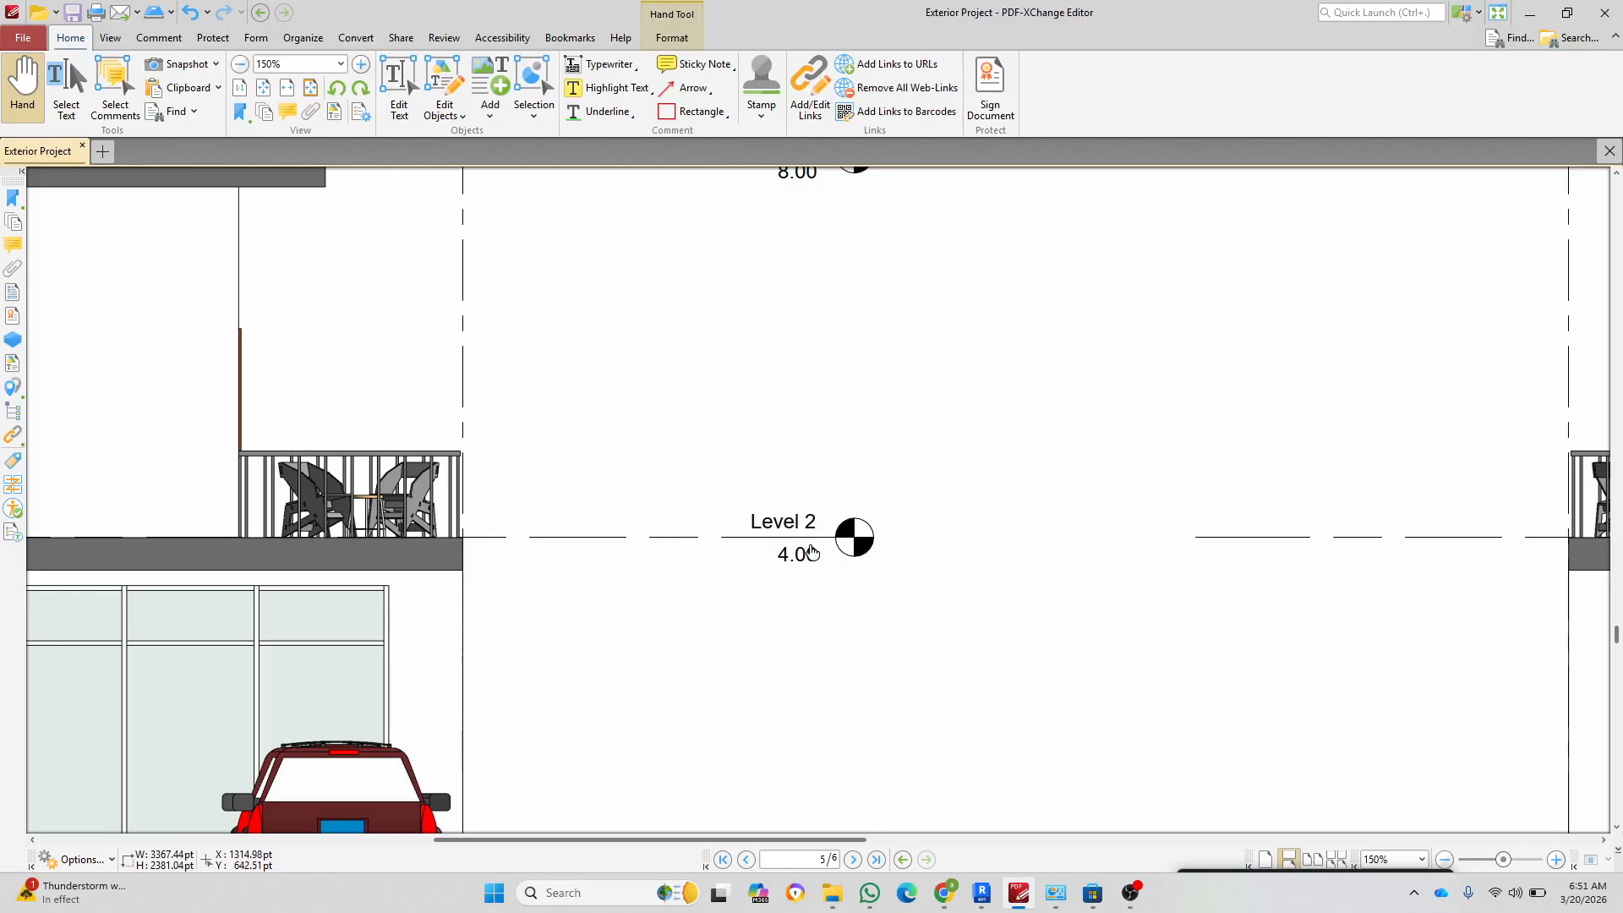
pyautogui.scroll(5, 812, 552)
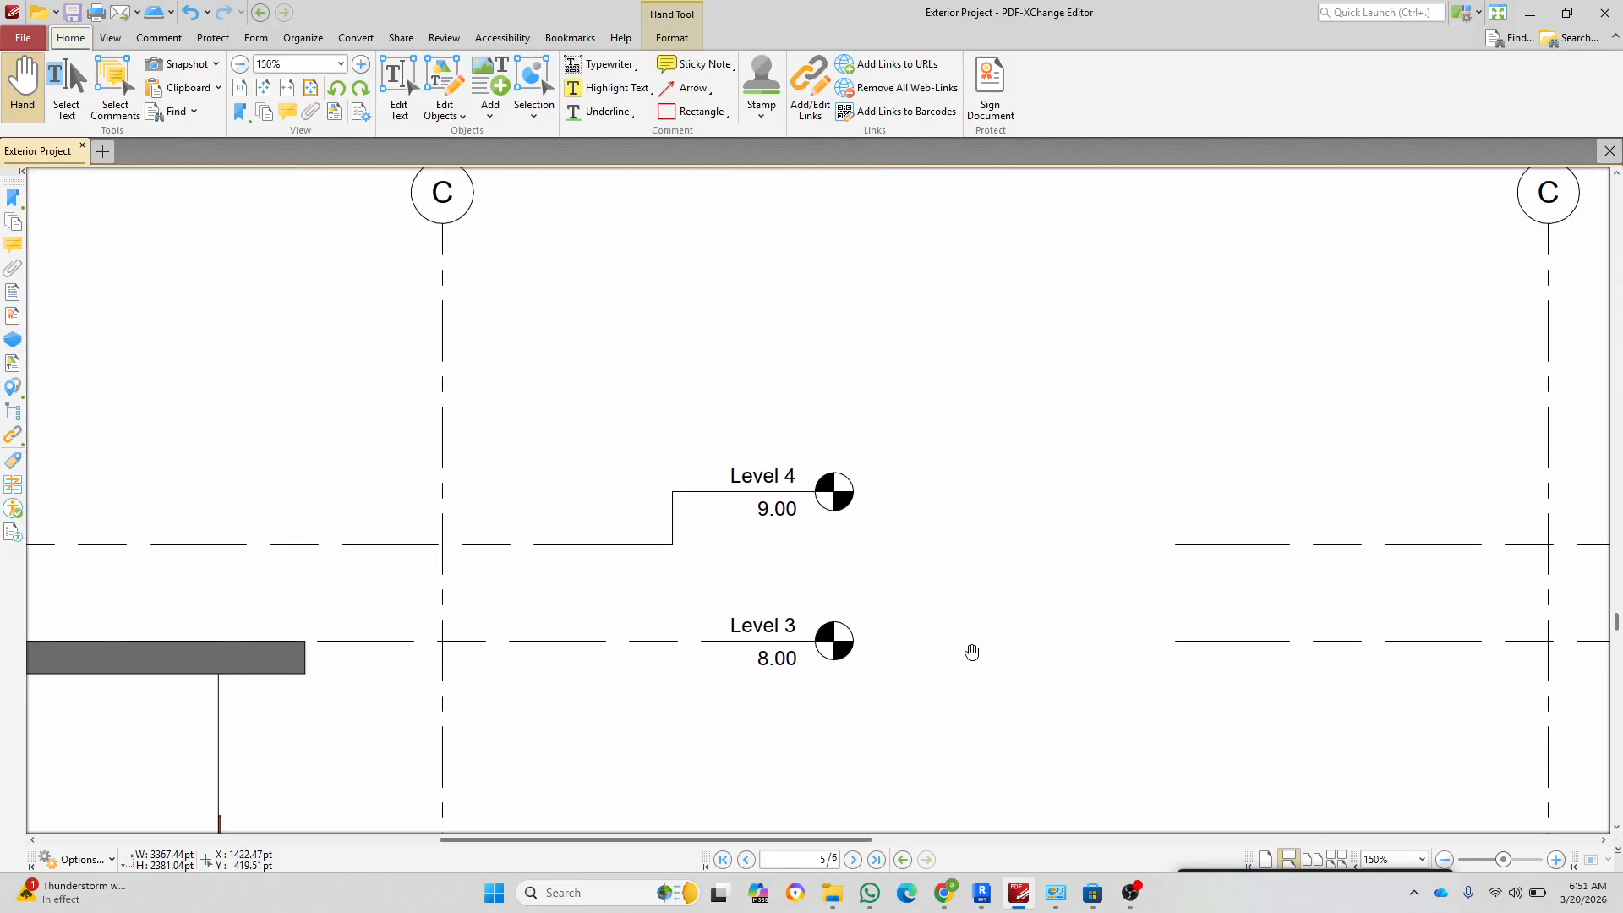
# Step: Return to Revit and set the elevation of Level 2 to 4 m
pyautogui.hotkey('alt', 'Tab')
pyautogui.click(837, 536)
pyautogui.scroll(2, 837, 536)
pyautogui.click(801, 533)
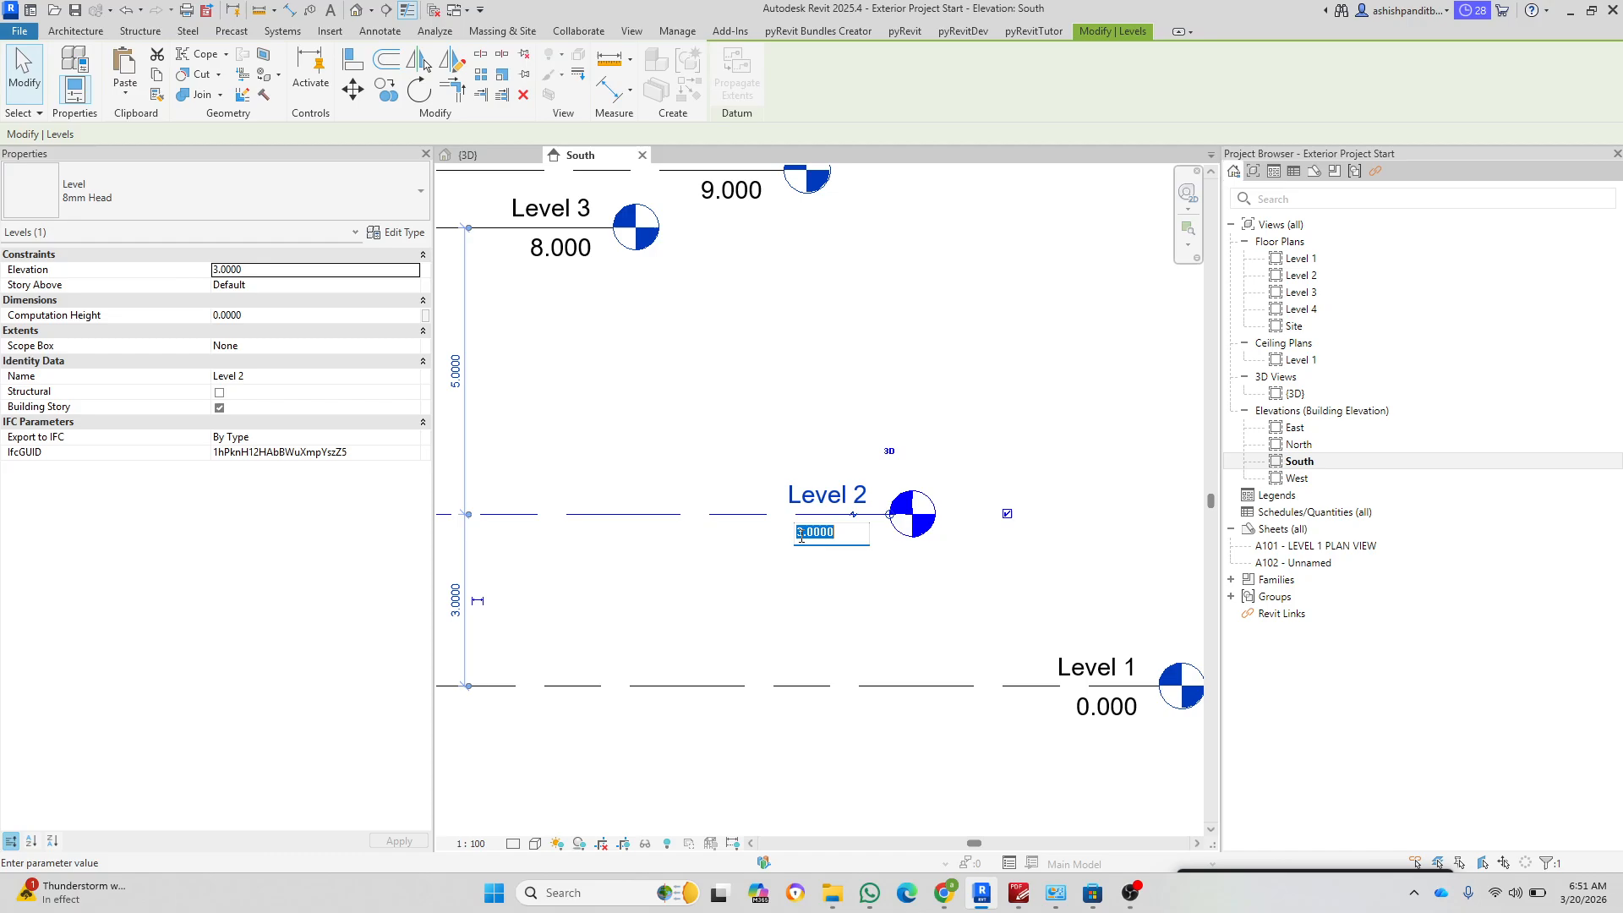
pyautogui.write('4')
pyautogui.press('Return')
pyautogui.click(802, 542)
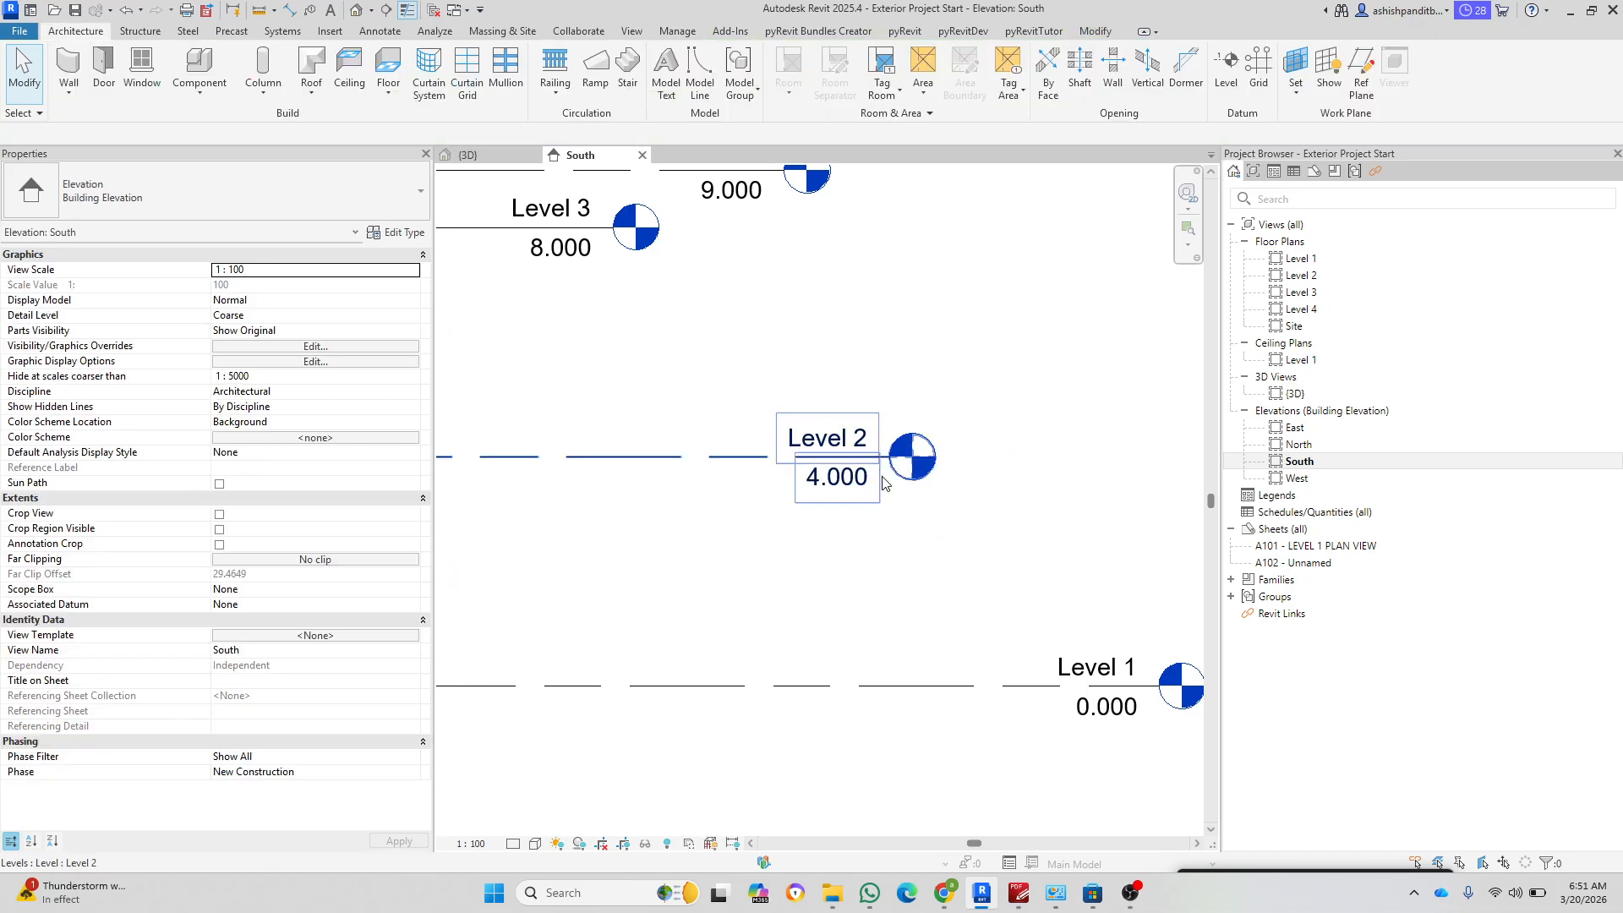
pyautogui.scroll(-2, 884, 478)
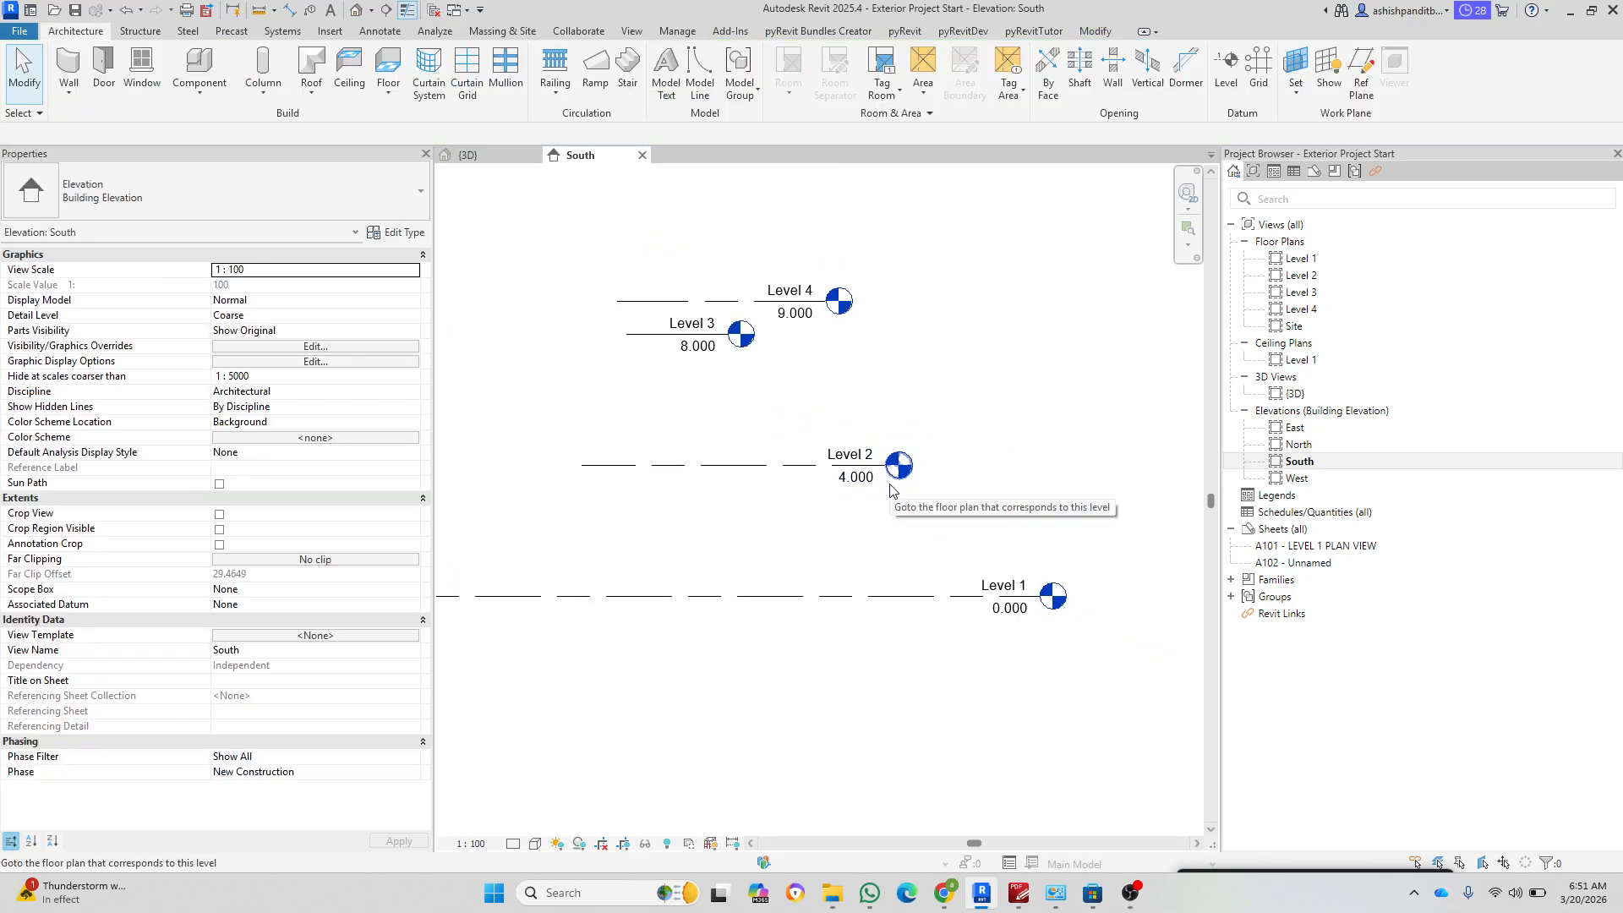
# Step: Open the floor plans of Level 1, Level 2, Level 3 and Level 4 in turn to inspect them
pyautogui.click(1333, 262)
pyautogui.doubleClick(1334, 267)
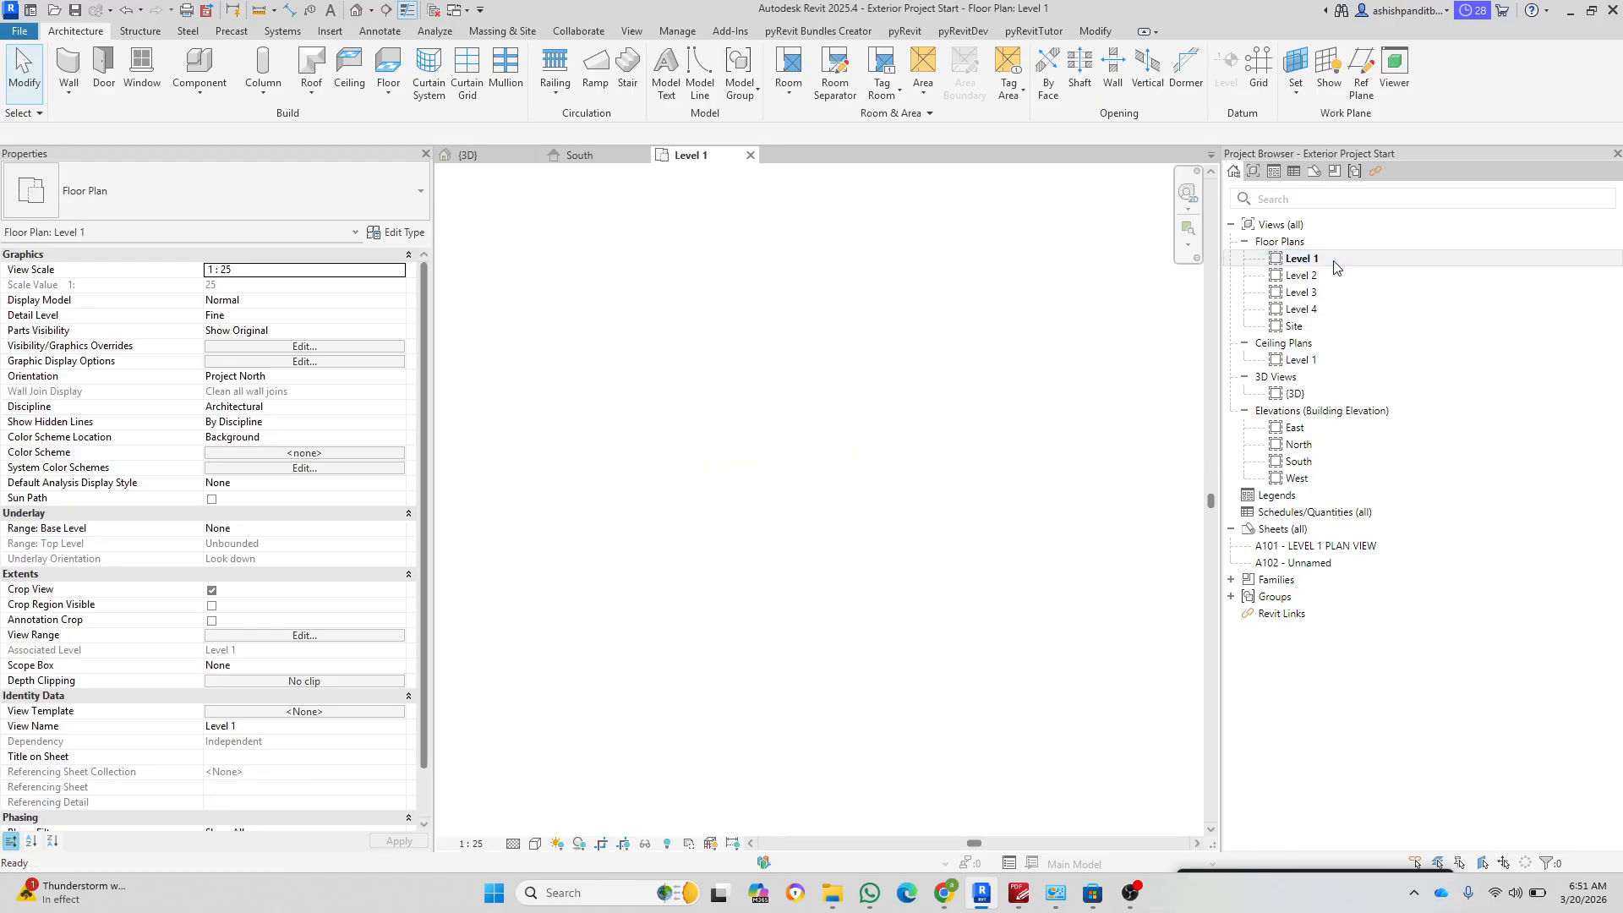
pyautogui.doubleClick(1325, 274)
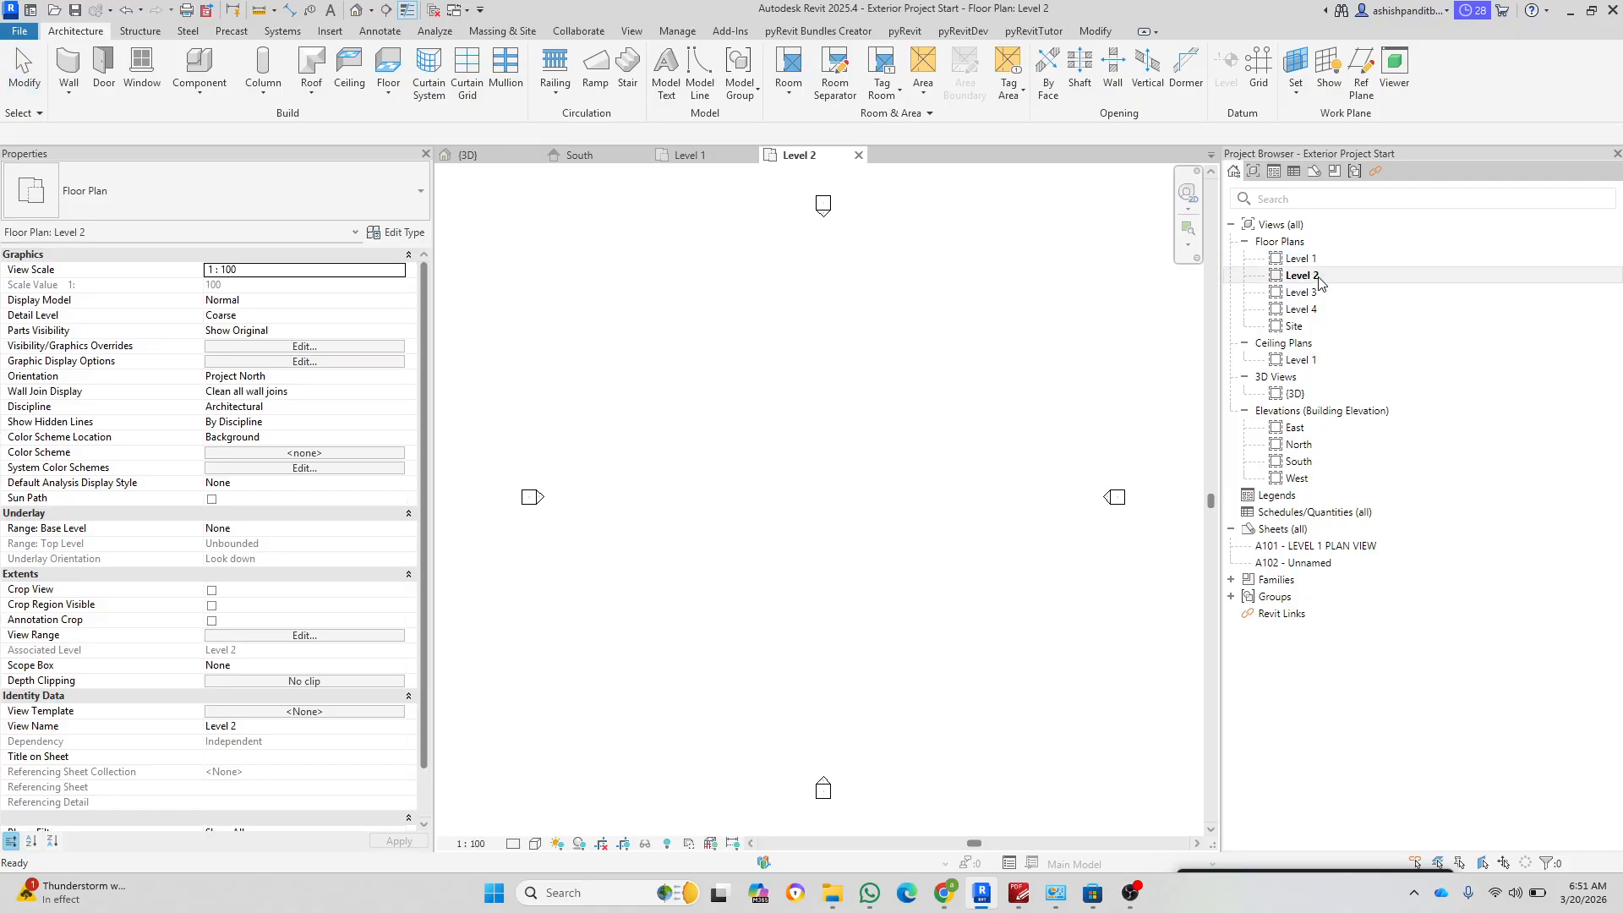
pyautogui.doubleClick(1324, 258)
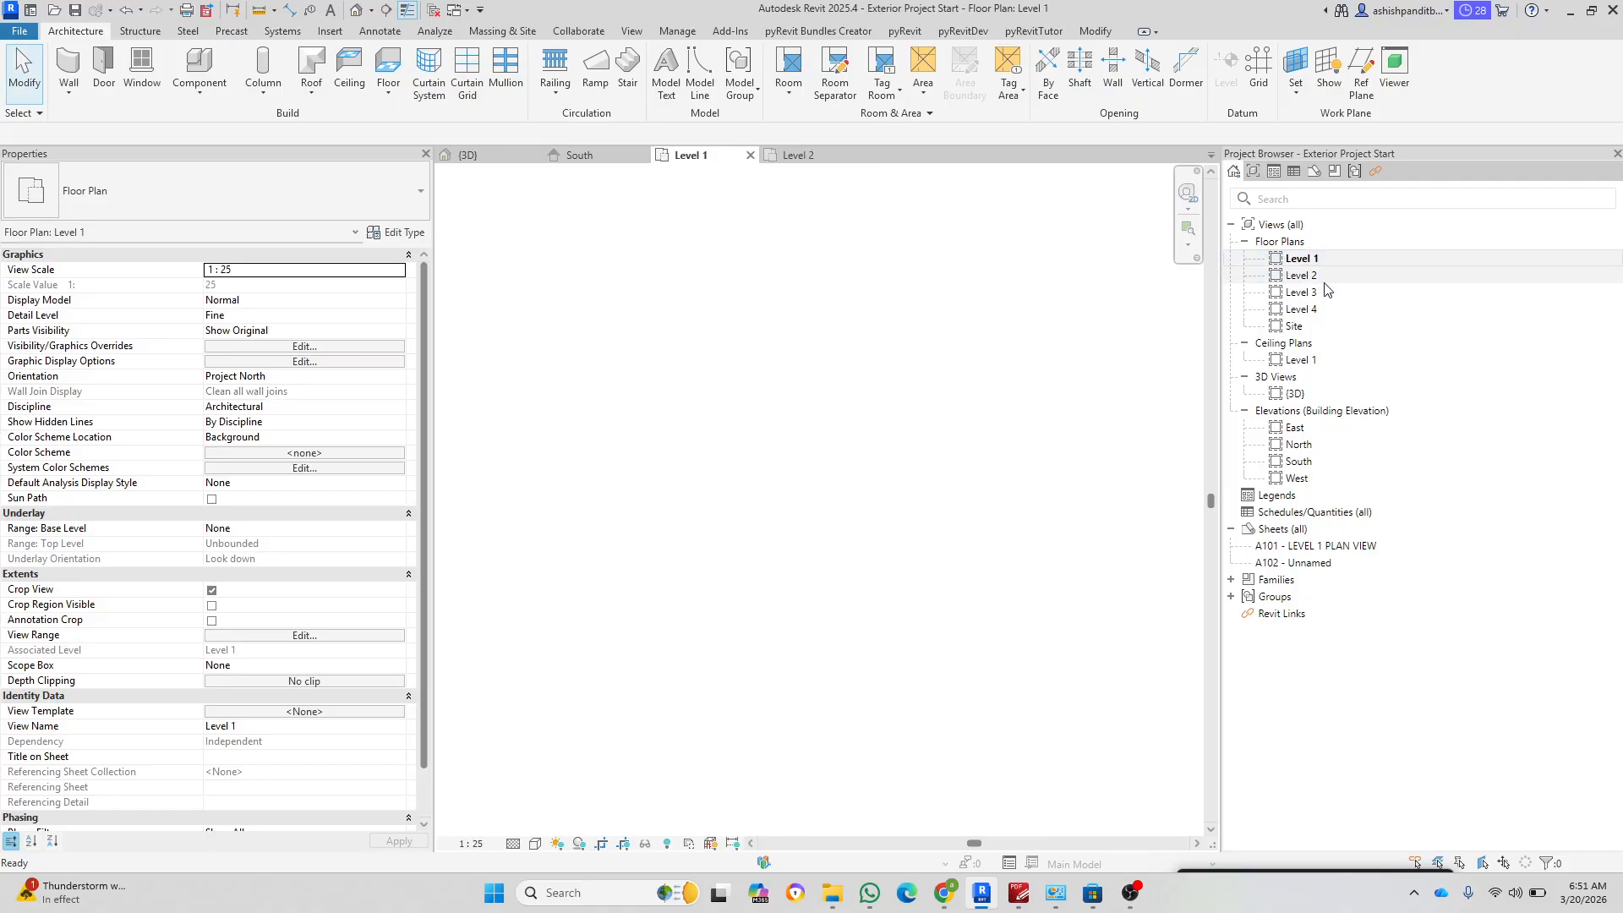
pyautogui.doubleClick(1324, 276)
pyautogui.click(1327, 292)
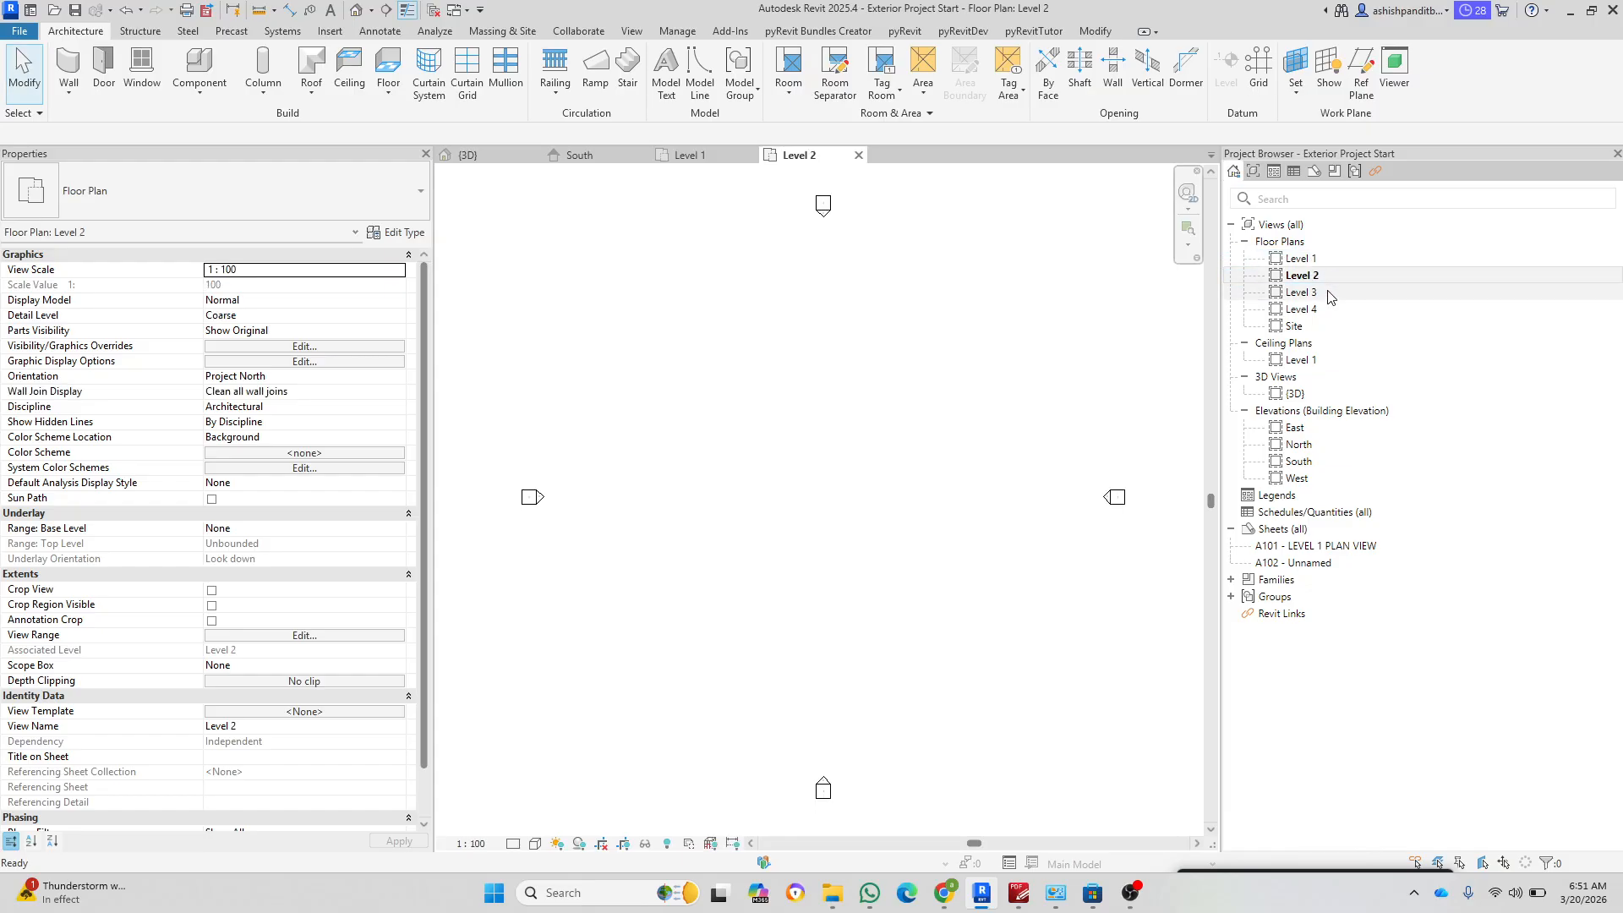
pyautogui.doubleClick(1327, 292)
pyautogui.doubleClick(1326, 308)
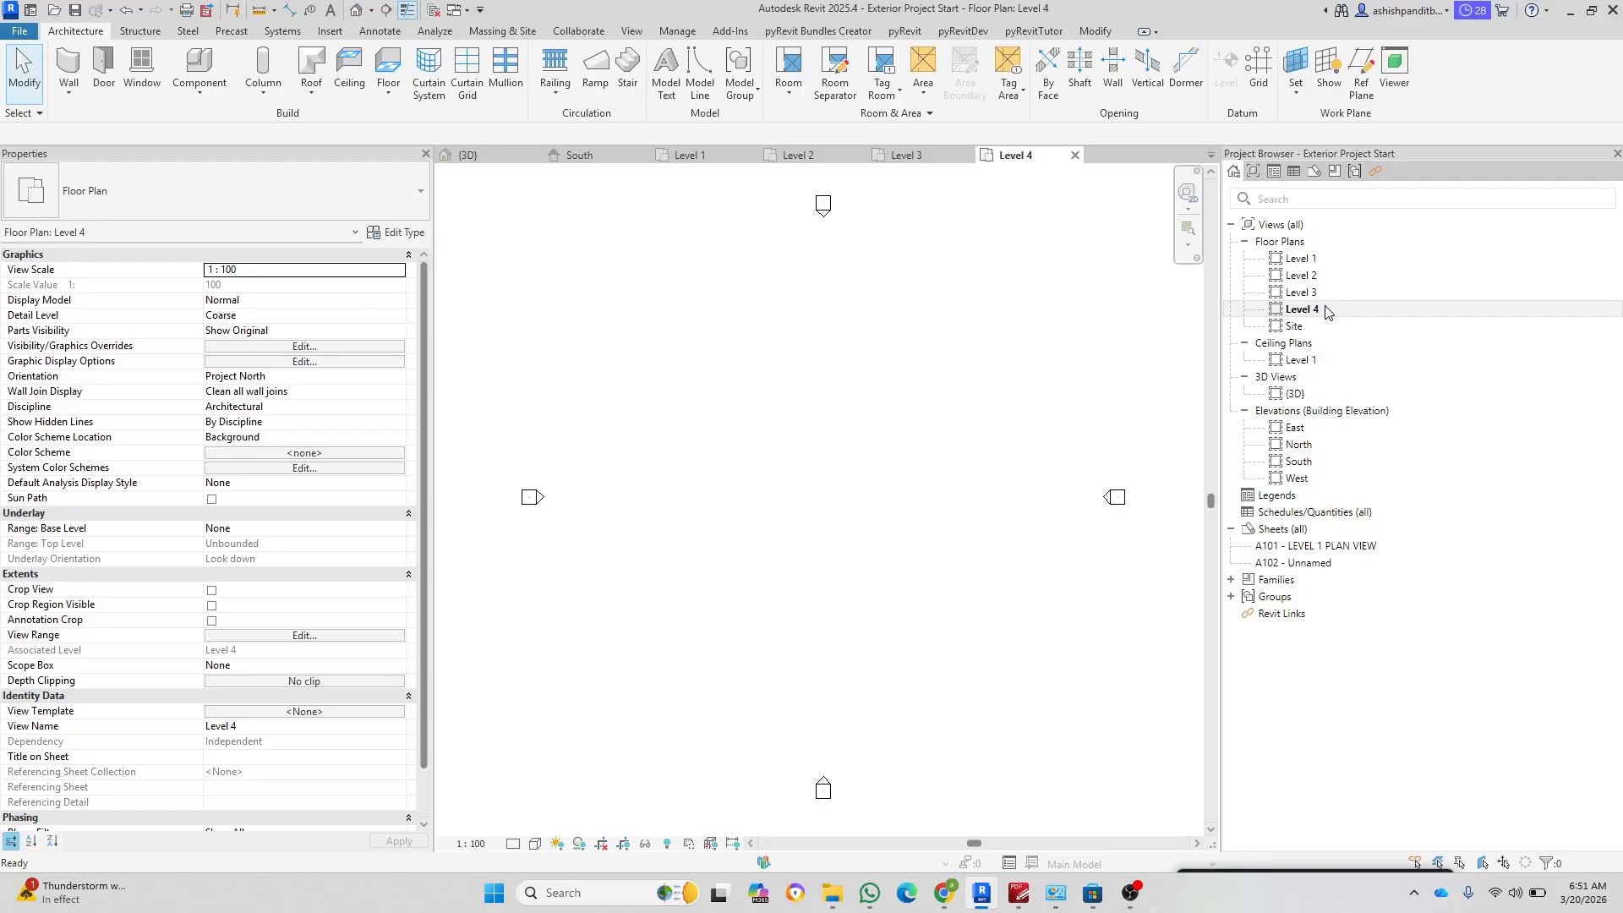
# Step: Return to the South elevation and maximize the 3D extents of all four levels
pyautogui.doubleClick(1299, 462)
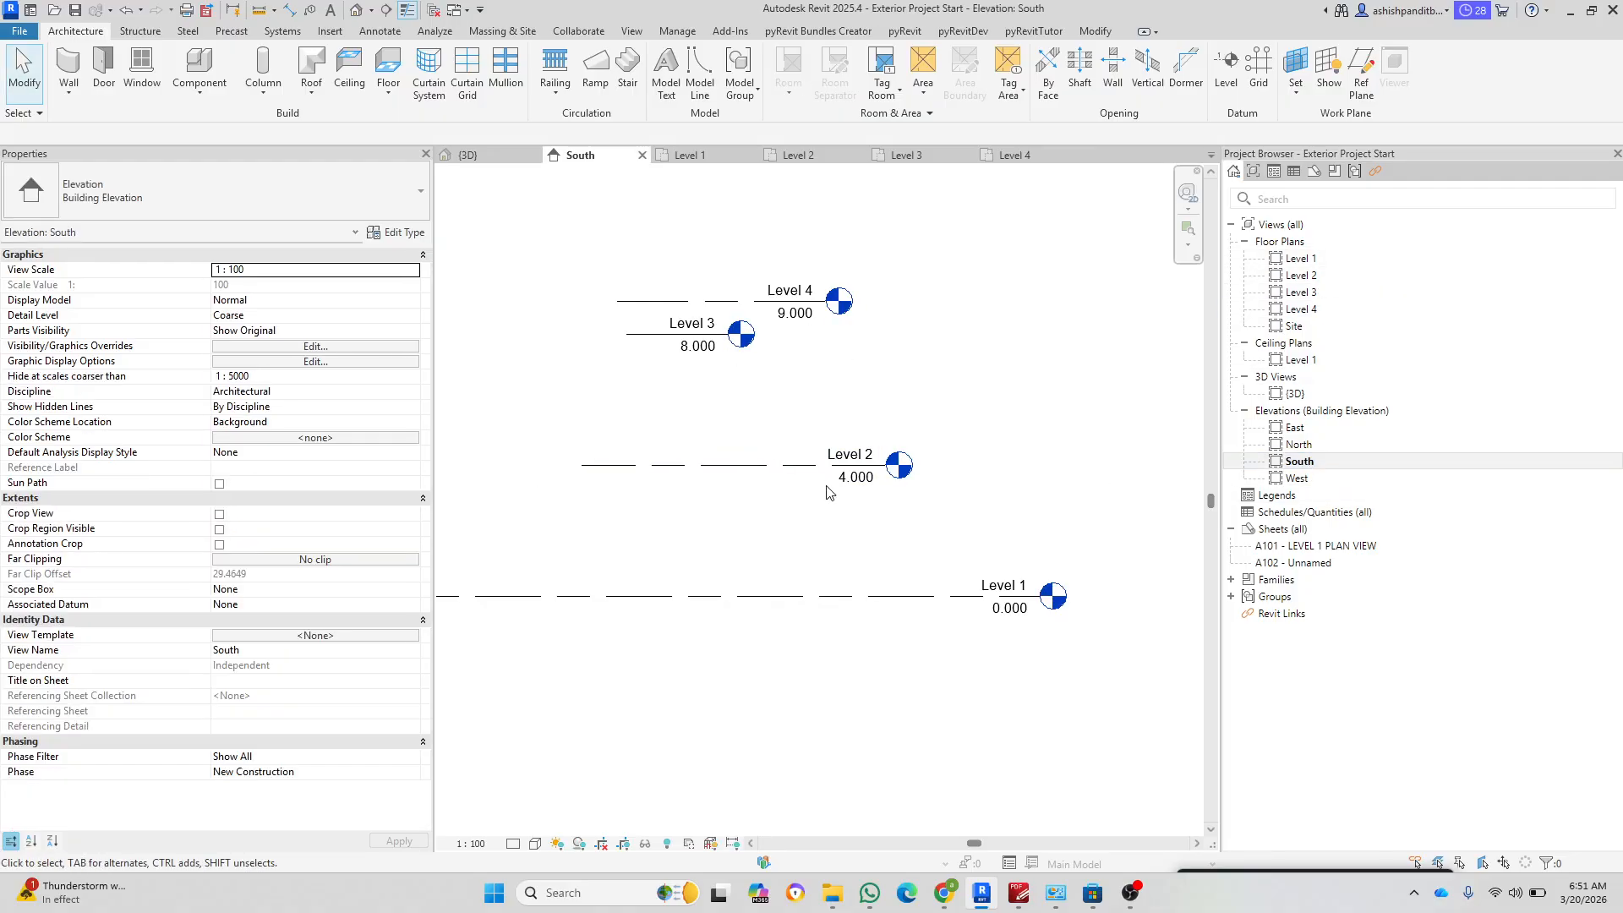
pyautogui.scroll(-2, 839, 522)
pyautogui.moveTo(841, 634); pyautogui.dragTo(698, 314)
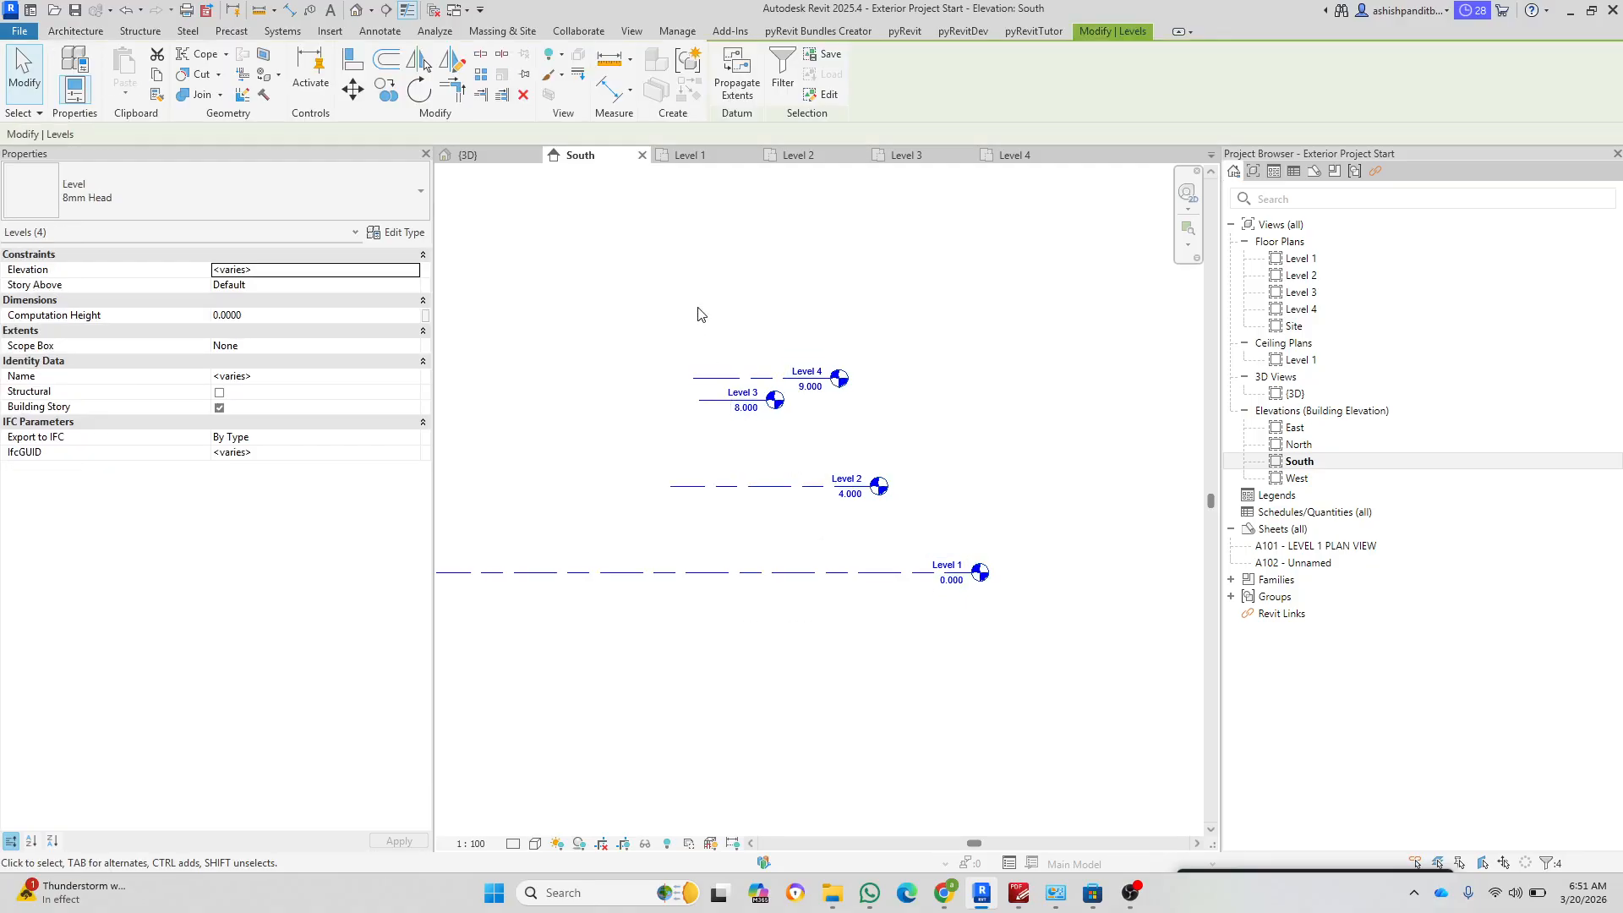
pyautogui.rightClick(725, 487)
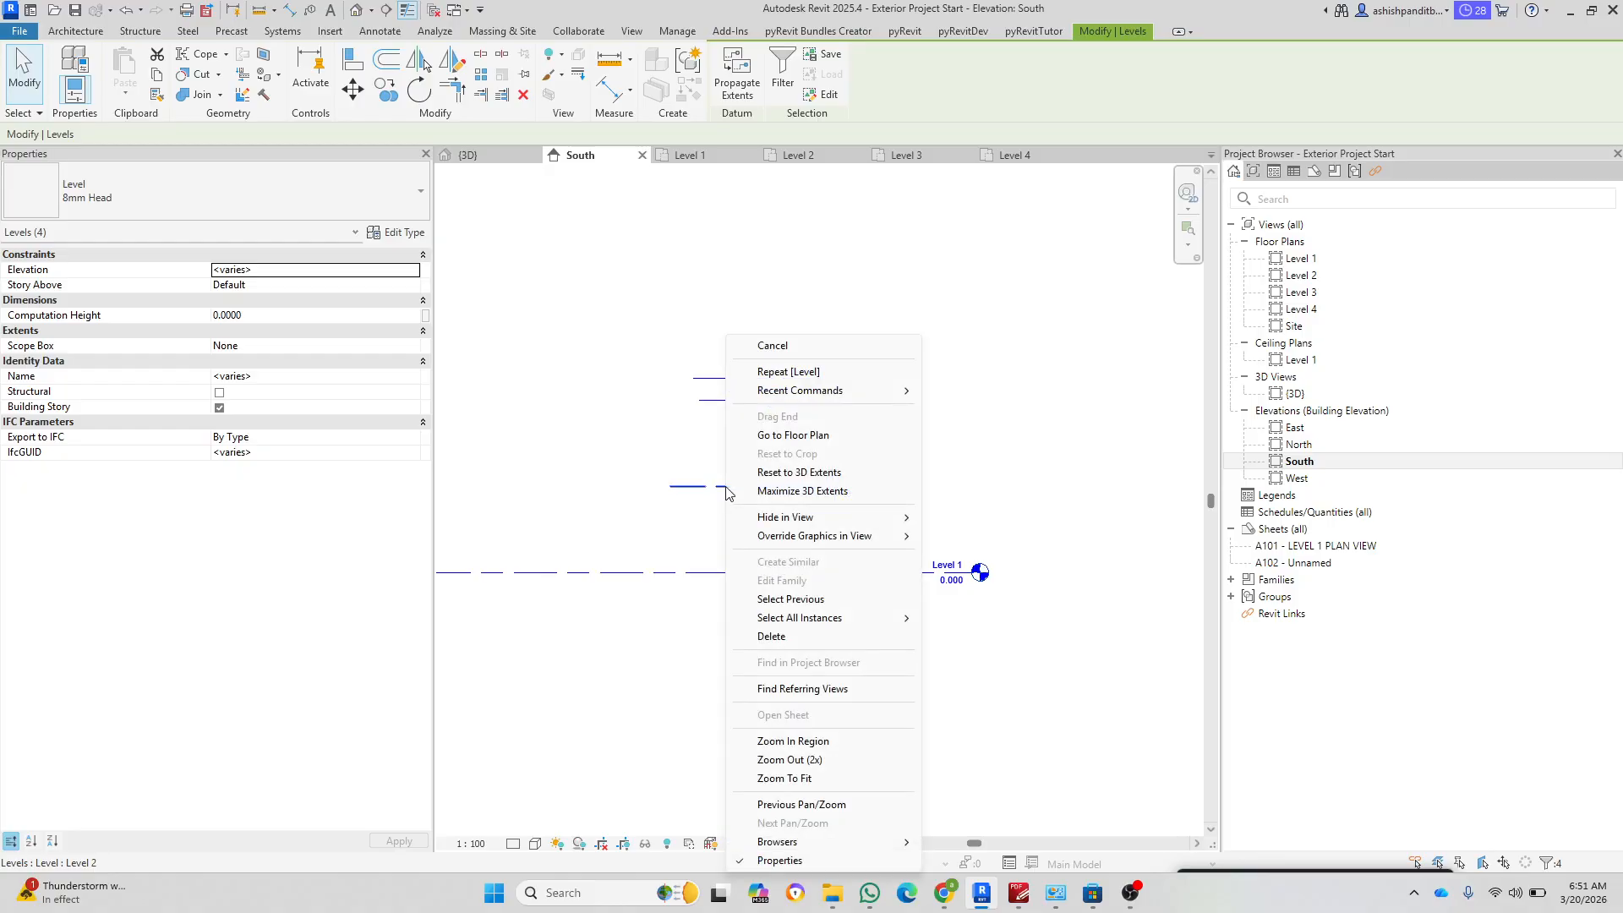
pyautogui.click(830, 492)
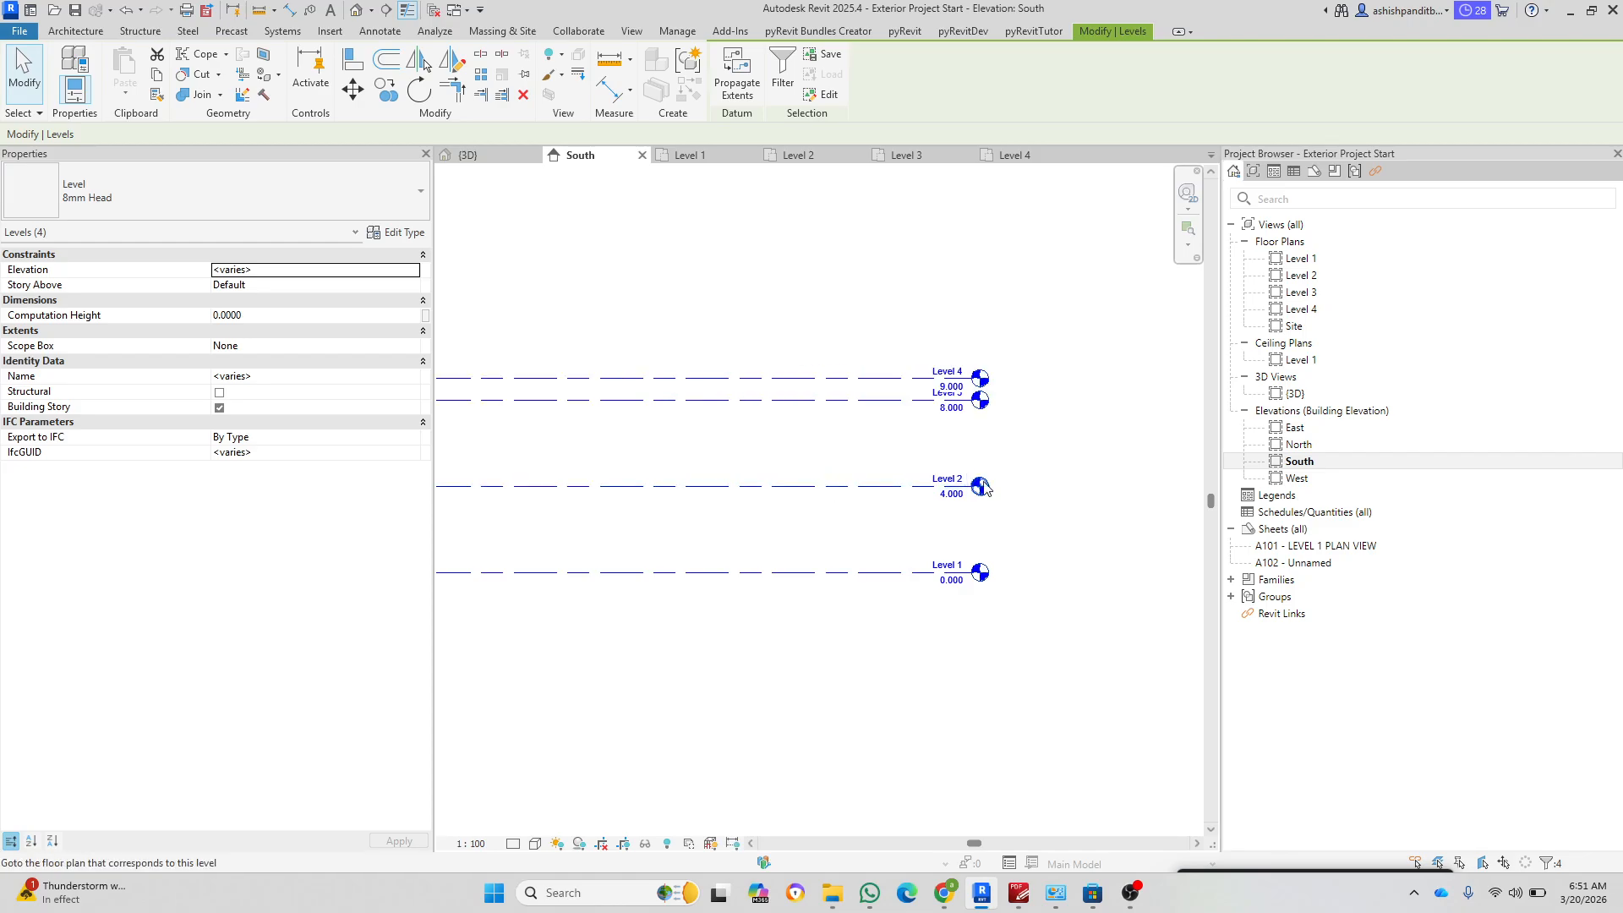
pyautogui.scroll(-2, 1023, 504)
pyautogui.click(970, 572)
pyautogui.scroll(5, 998, 452)
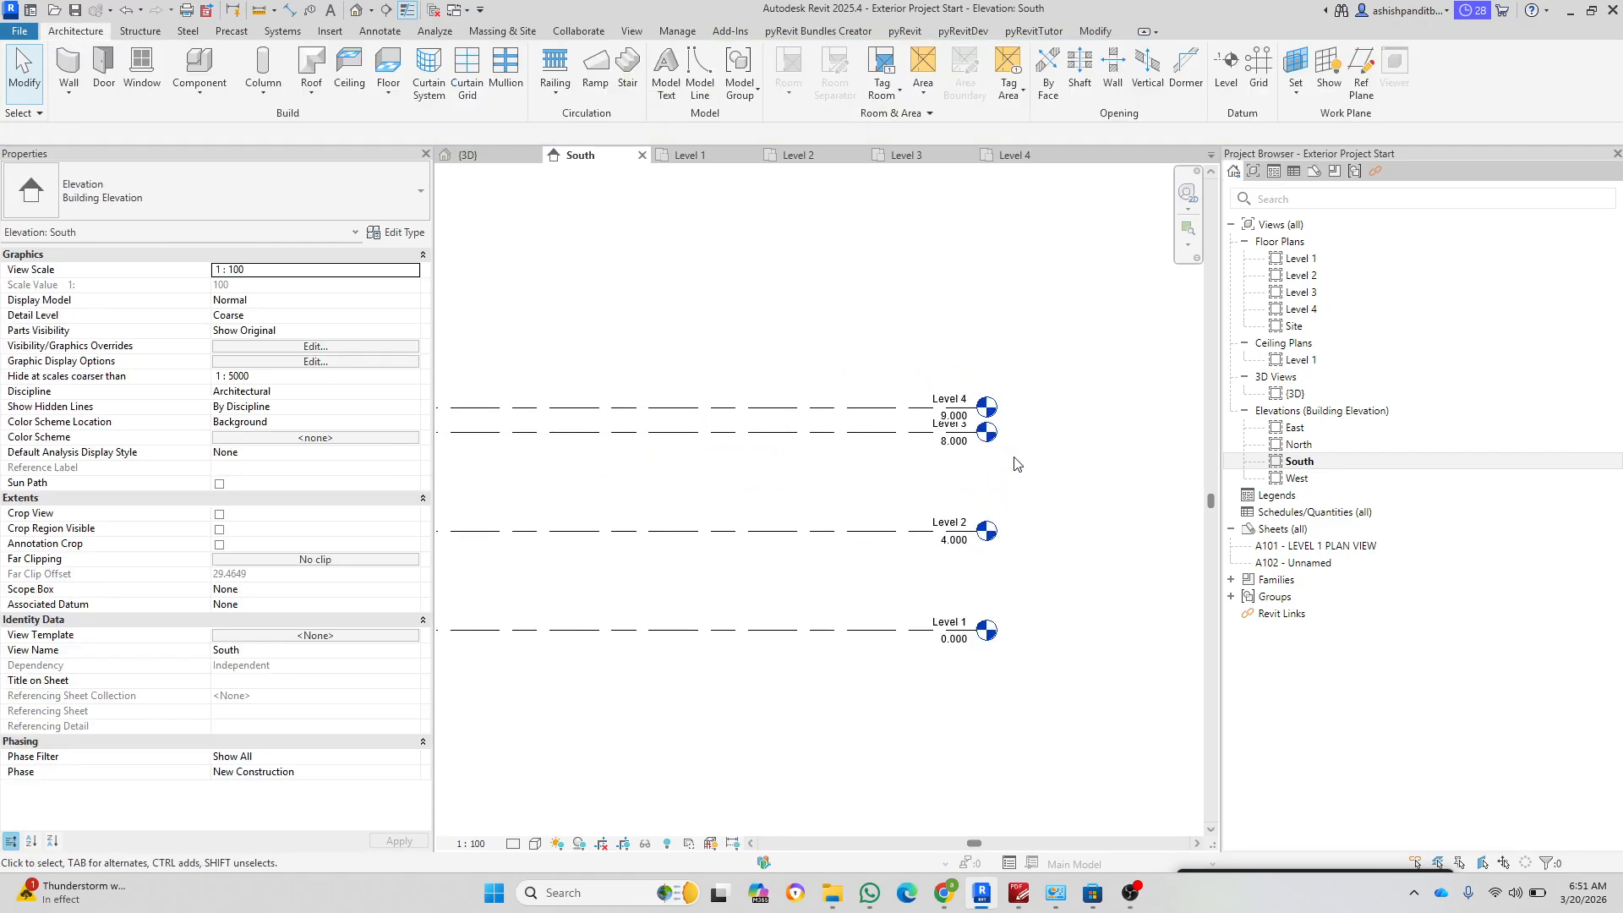
# Step: Set the South elevation's view scale to 1:50
pyautogui.click(471, 843)
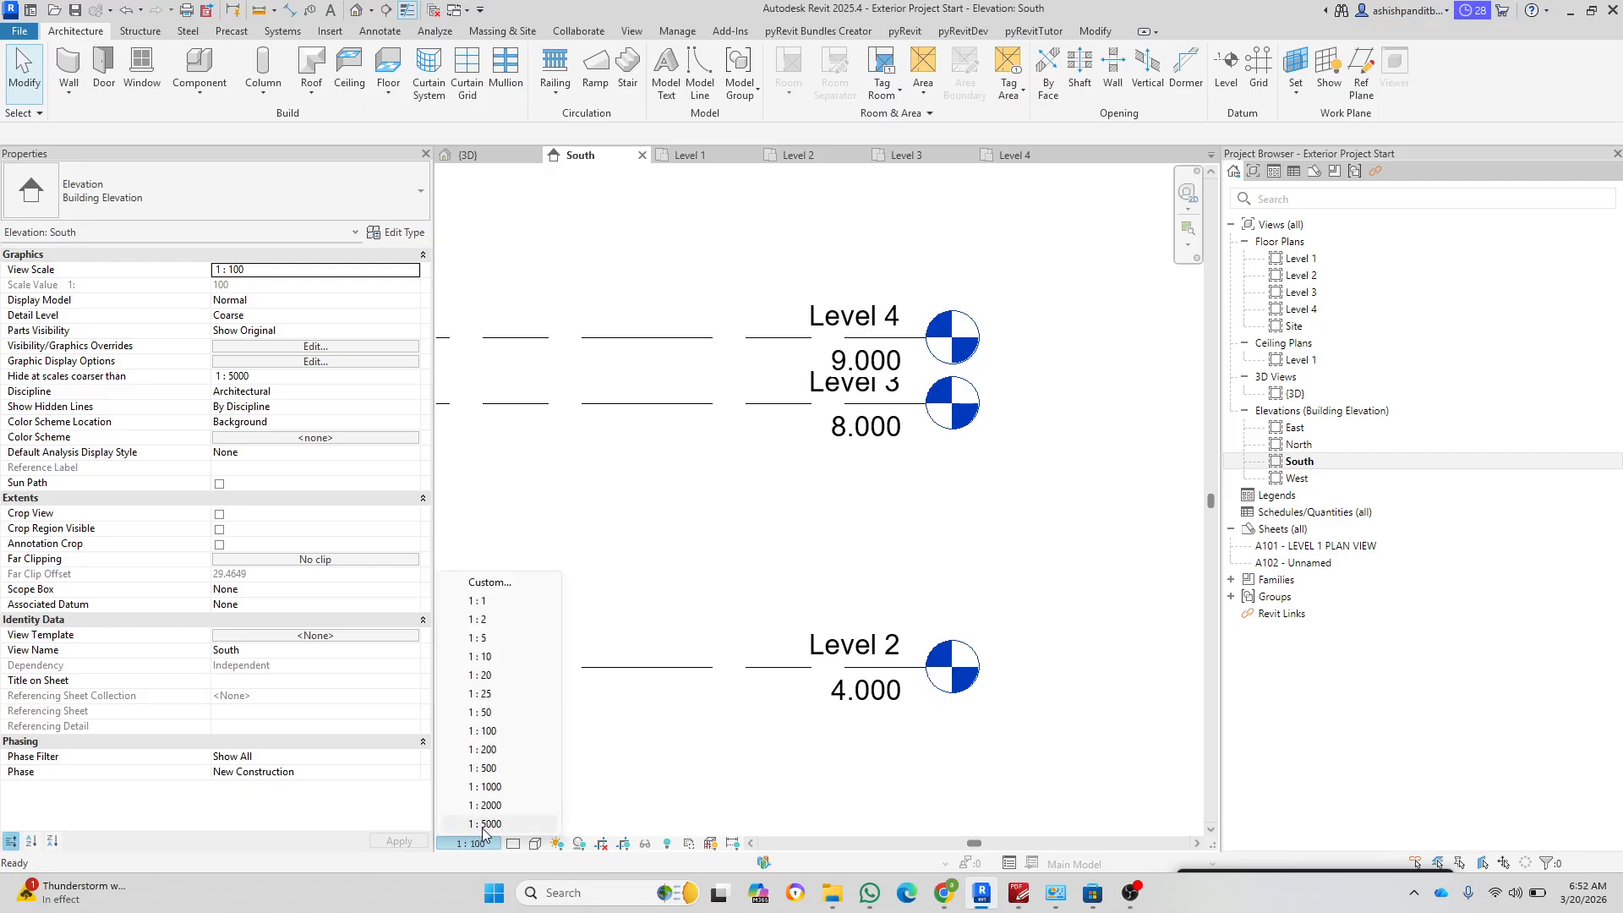
pyautogui.click(504, 712)
pyautogui.scroll(-4, 909, 568)
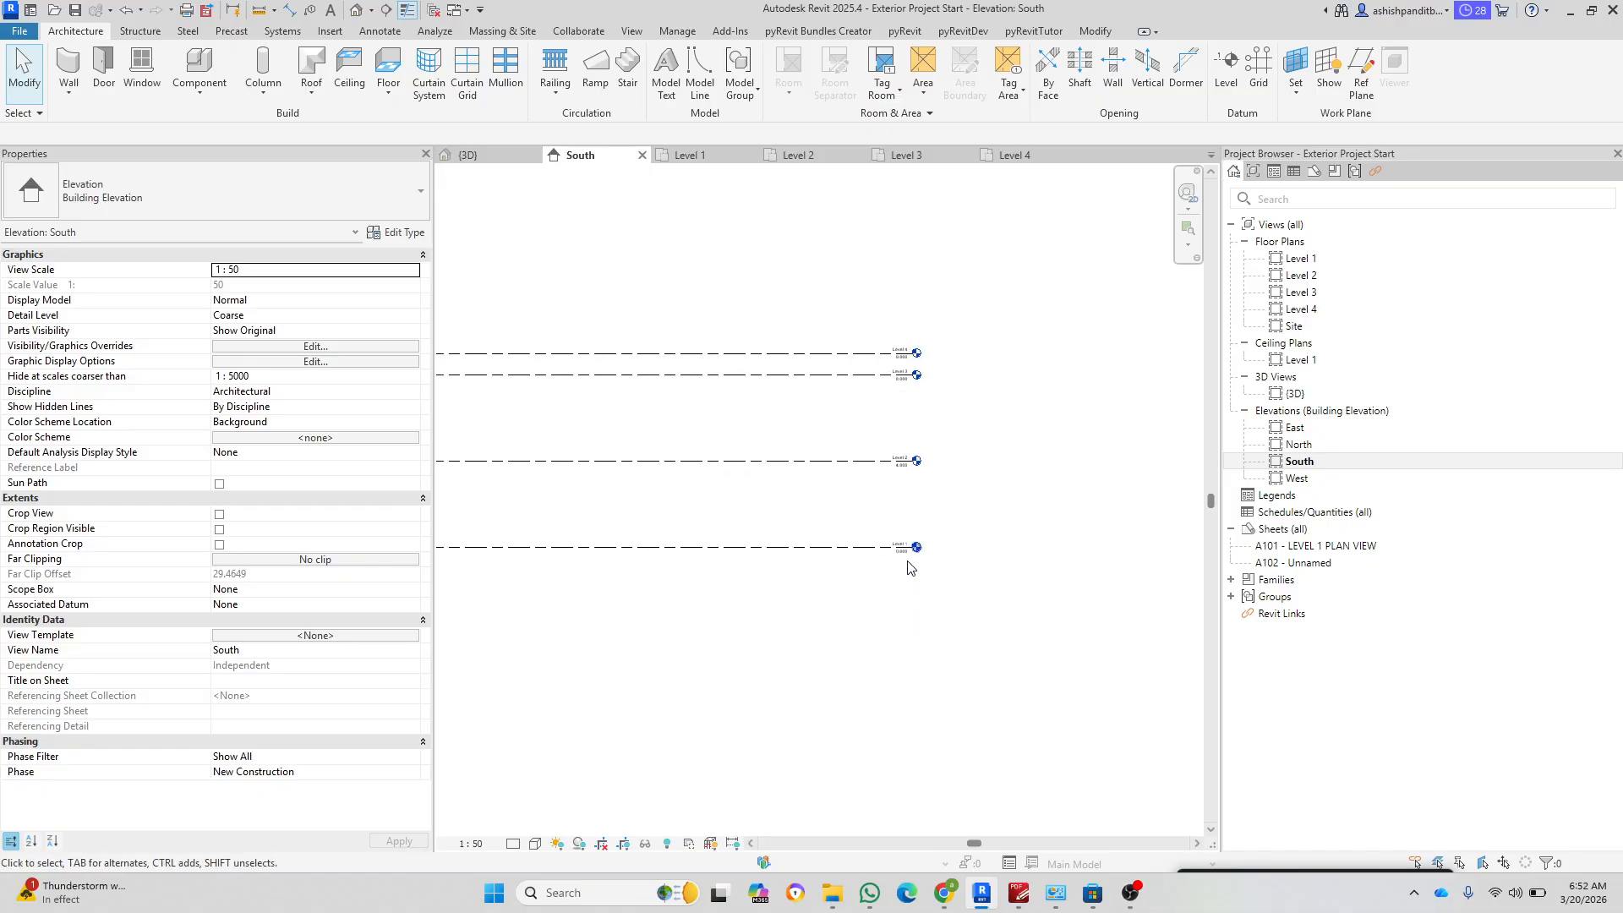
pyautogui.scroll(3, 896, 380)
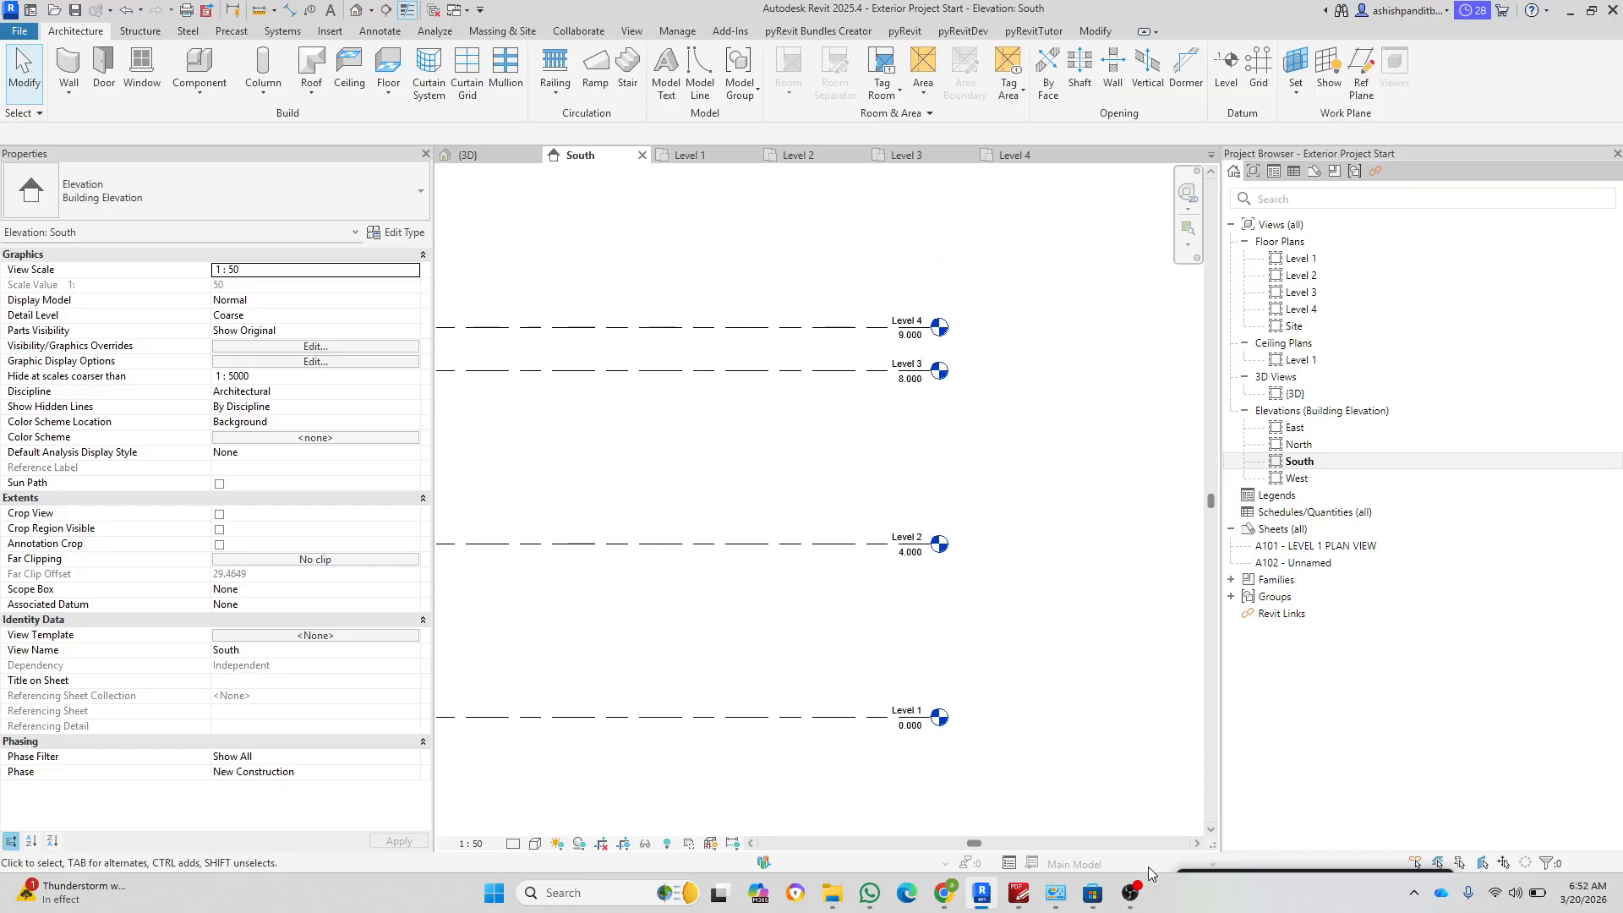
# Step: Switch to the Exterior Project PDF, check the South elevation's scale and level marks, and return to Revit to compare the level heads
pyautogui.click(1018, 893)
pyautogui.moveTo(750, 598); pyautogui.dragTo(1302, 254)
pyautogui.moveTo(292, 751); pyautogui.dragTo(1213, 270)
pyautogui.moveTo(904, 623); pyautogui.dragTo(786, 215)
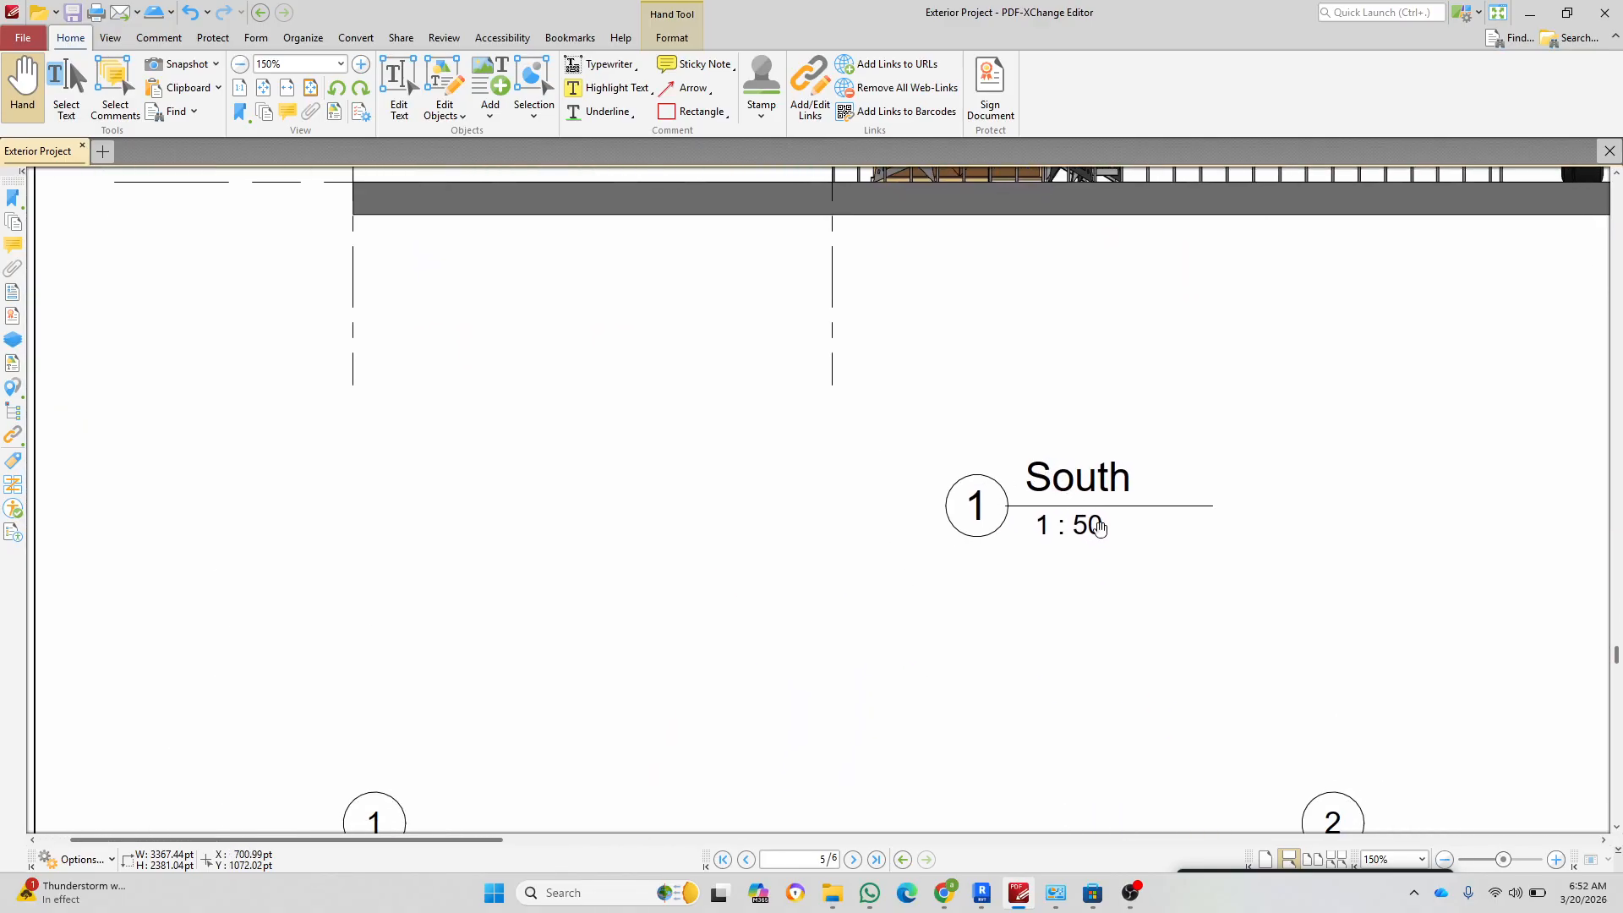
pyautogui.scroll(-6, 1048, 549)
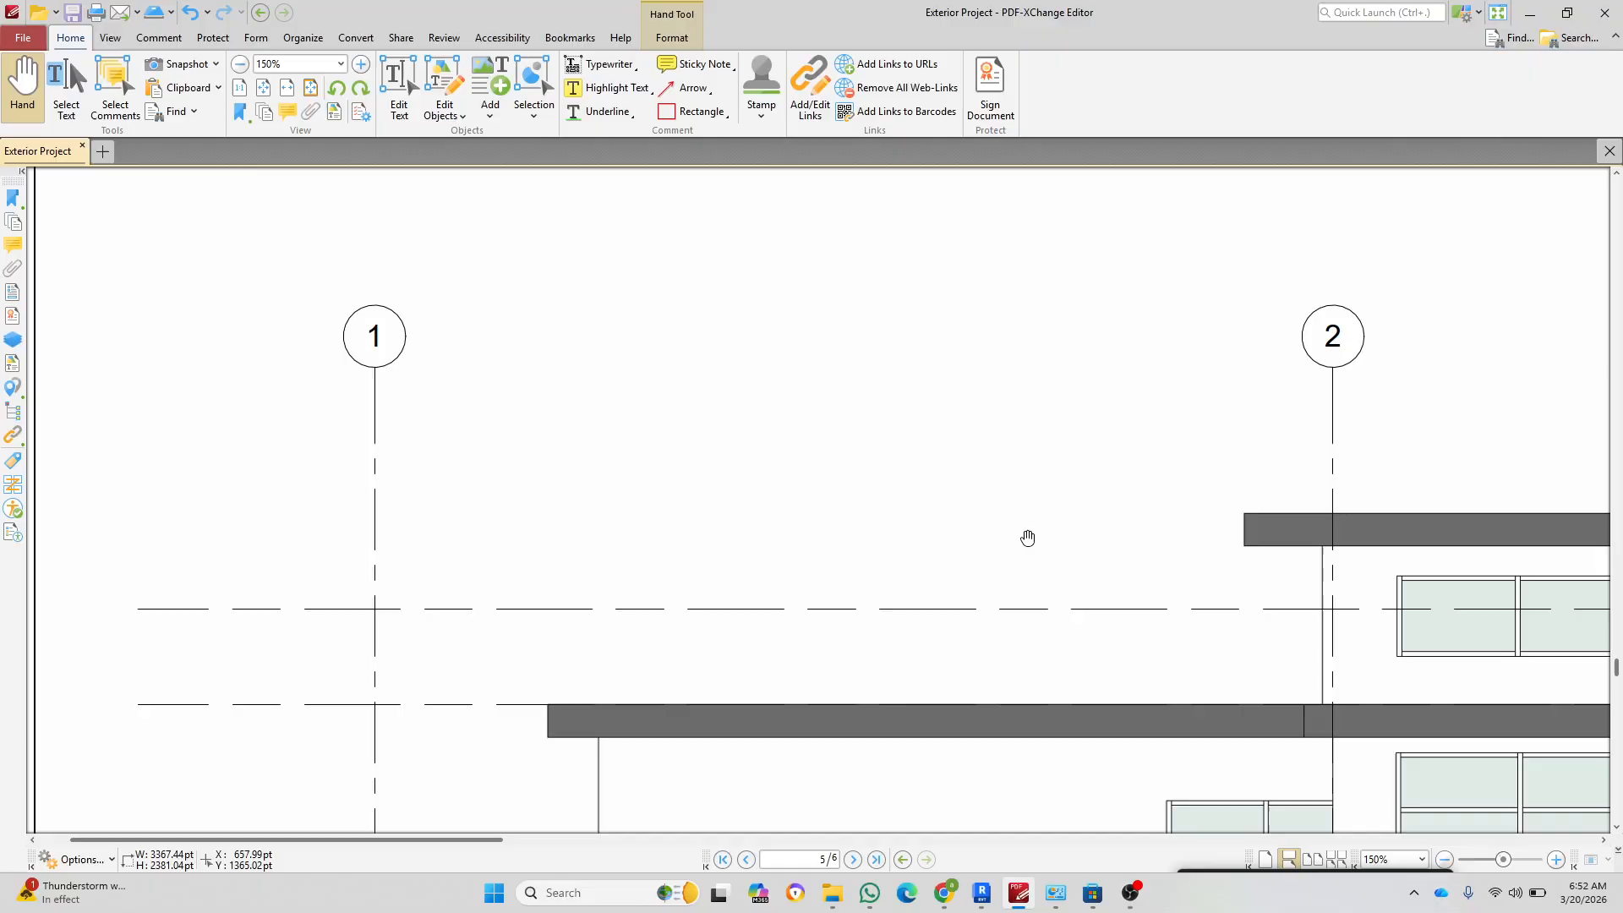
pyautogui.keyDown('ctrl'); pyautogui.scroll(-4, 1028, 538); pyautogui.keyUp('ctrl')
pyautogui.keyDown('ctrl'); pyautogui.scroll(4, 352, 304); pyautogui.keyUp('ctrl')
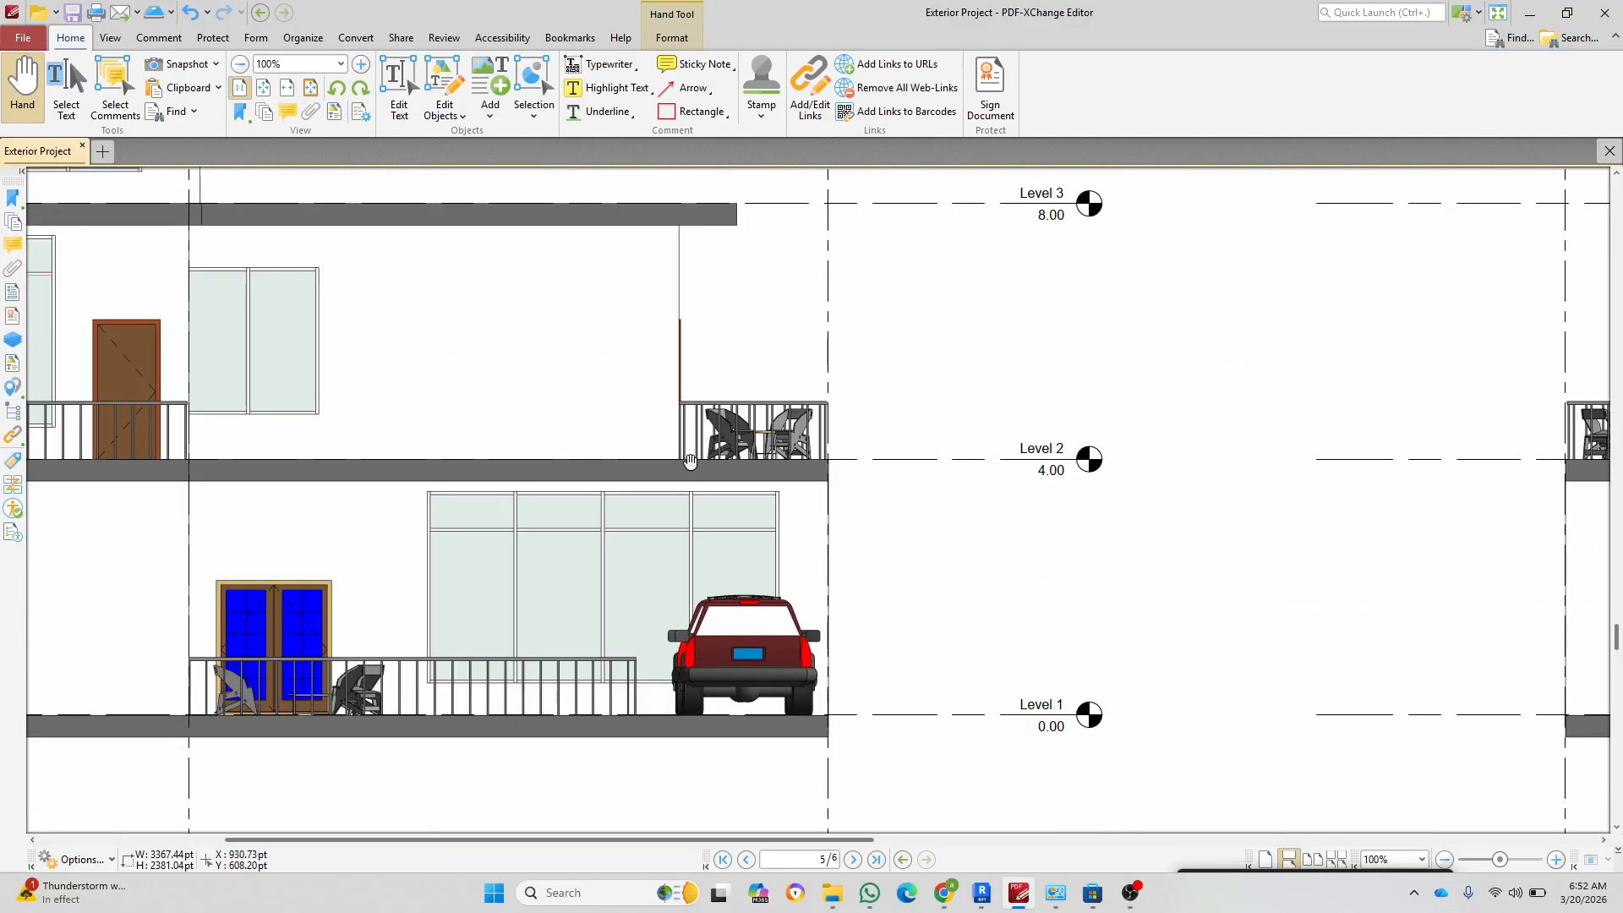
pyautogui.keyDown('ctrl'); pyautogui.scroll(-1, 805, 561); pyautogui.keyUp('ctrl')
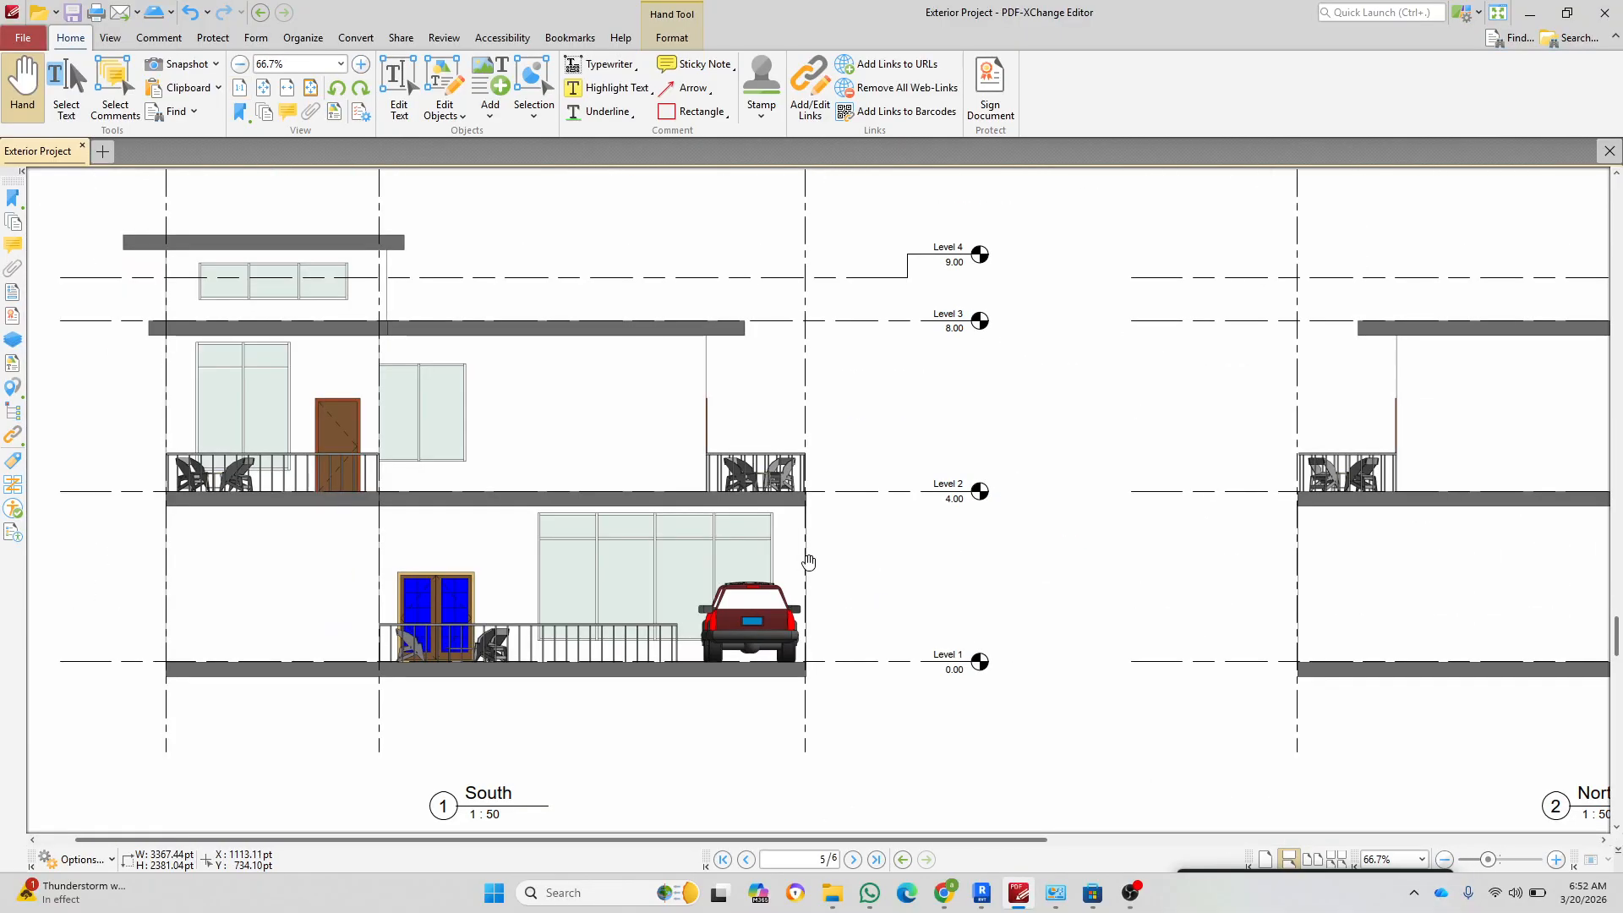
pyautogui.hotkey('alt', 'Tab')
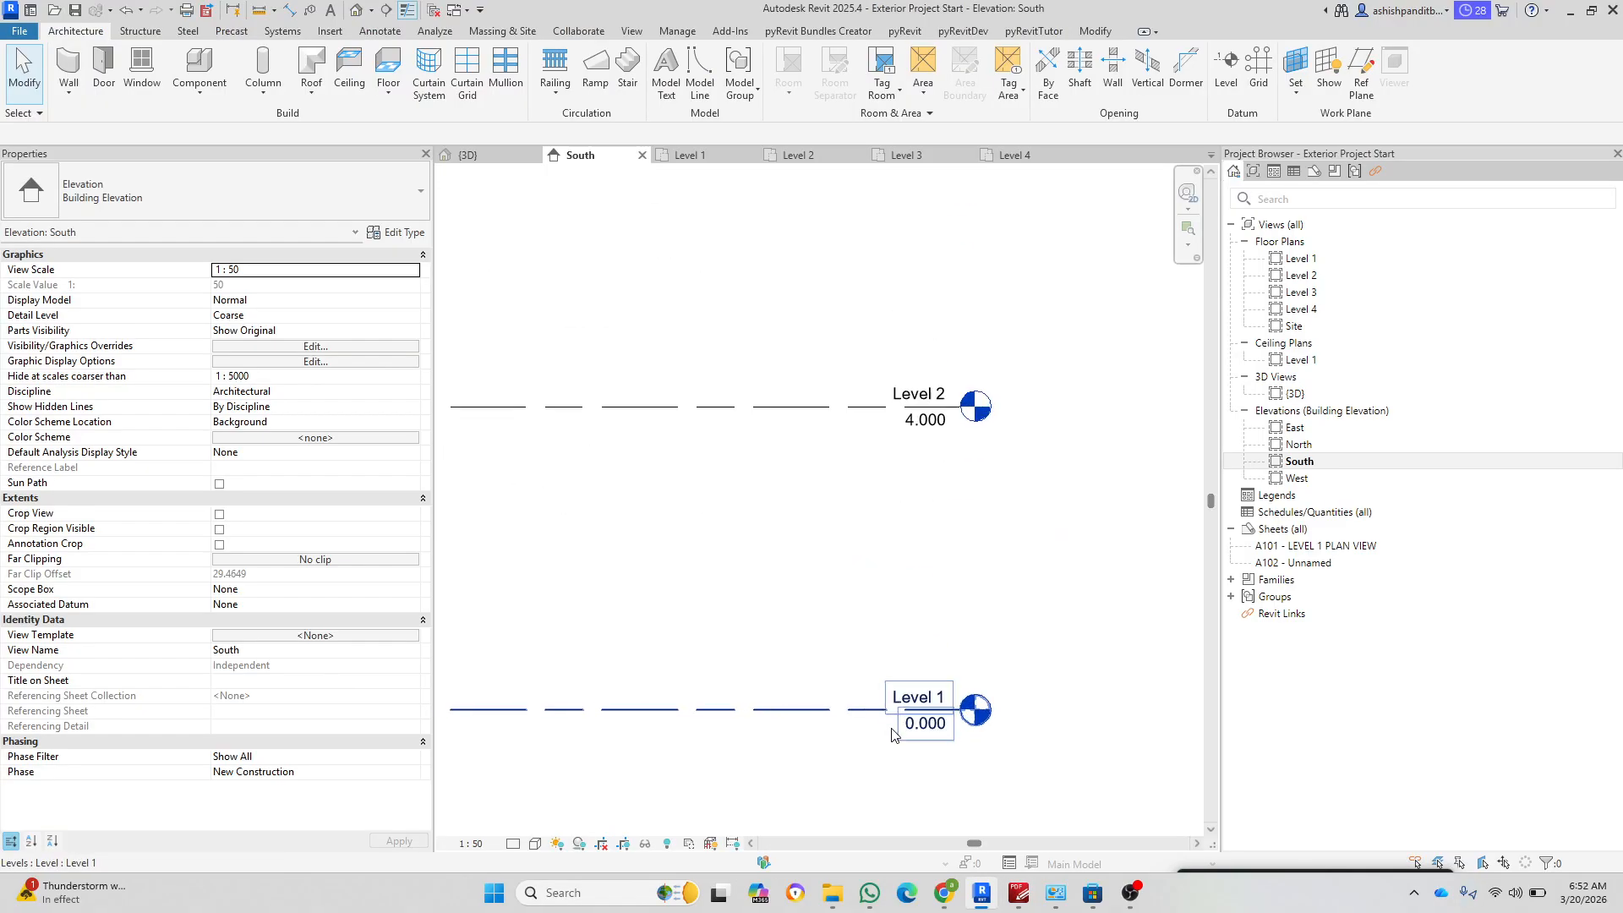
pyautogui.scroll(4, 892, 733)
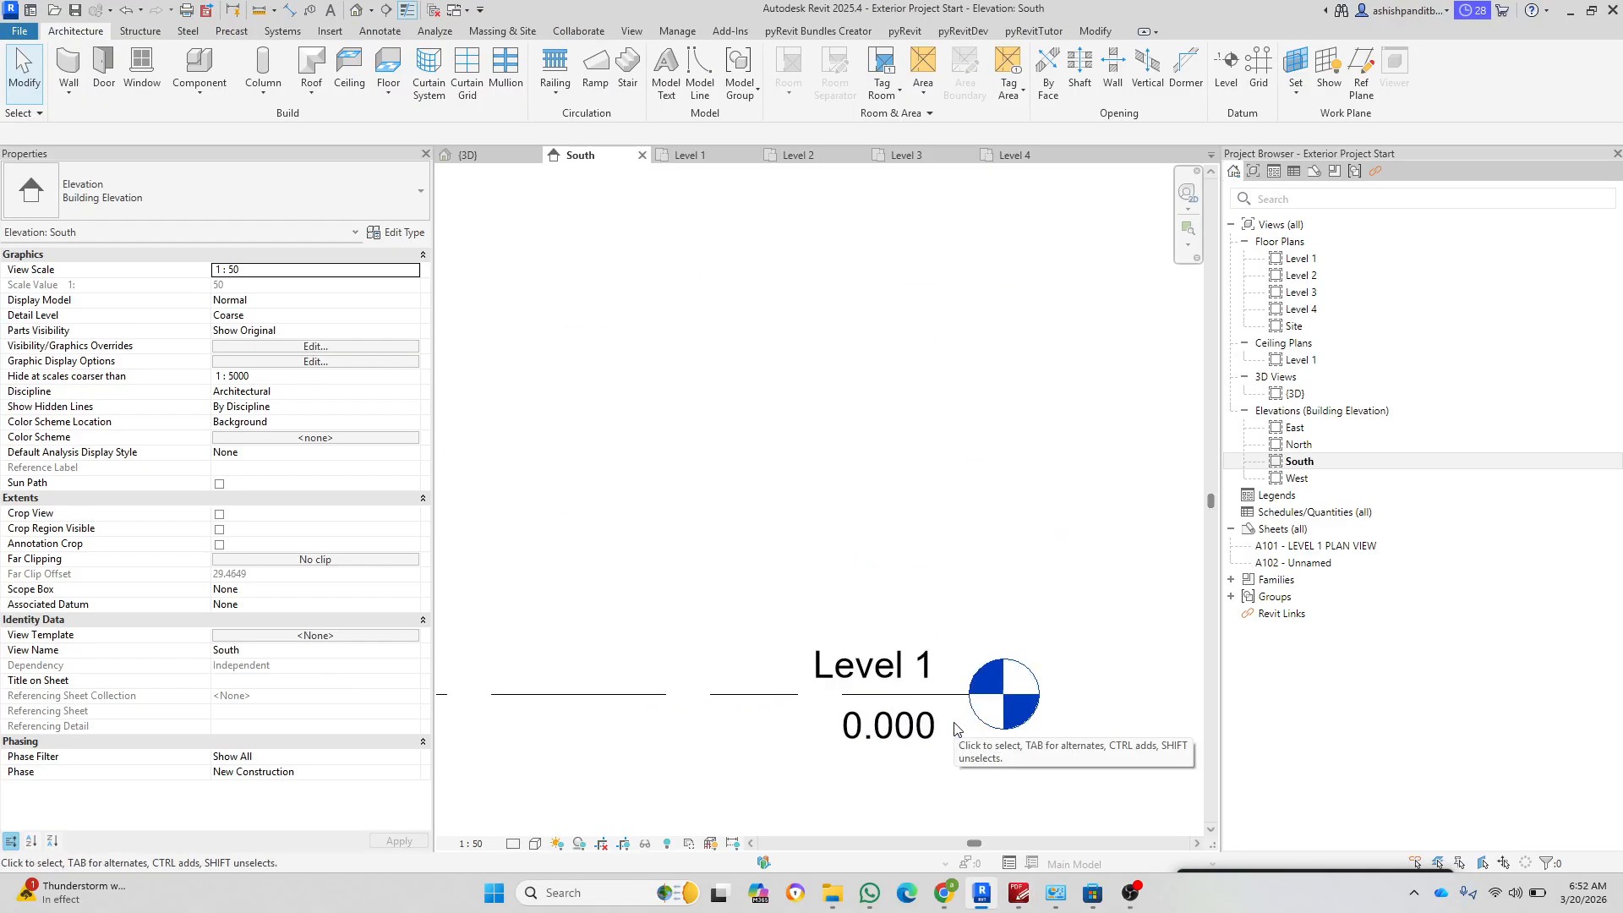
pyautogui.scroll(-3, 953, 590)
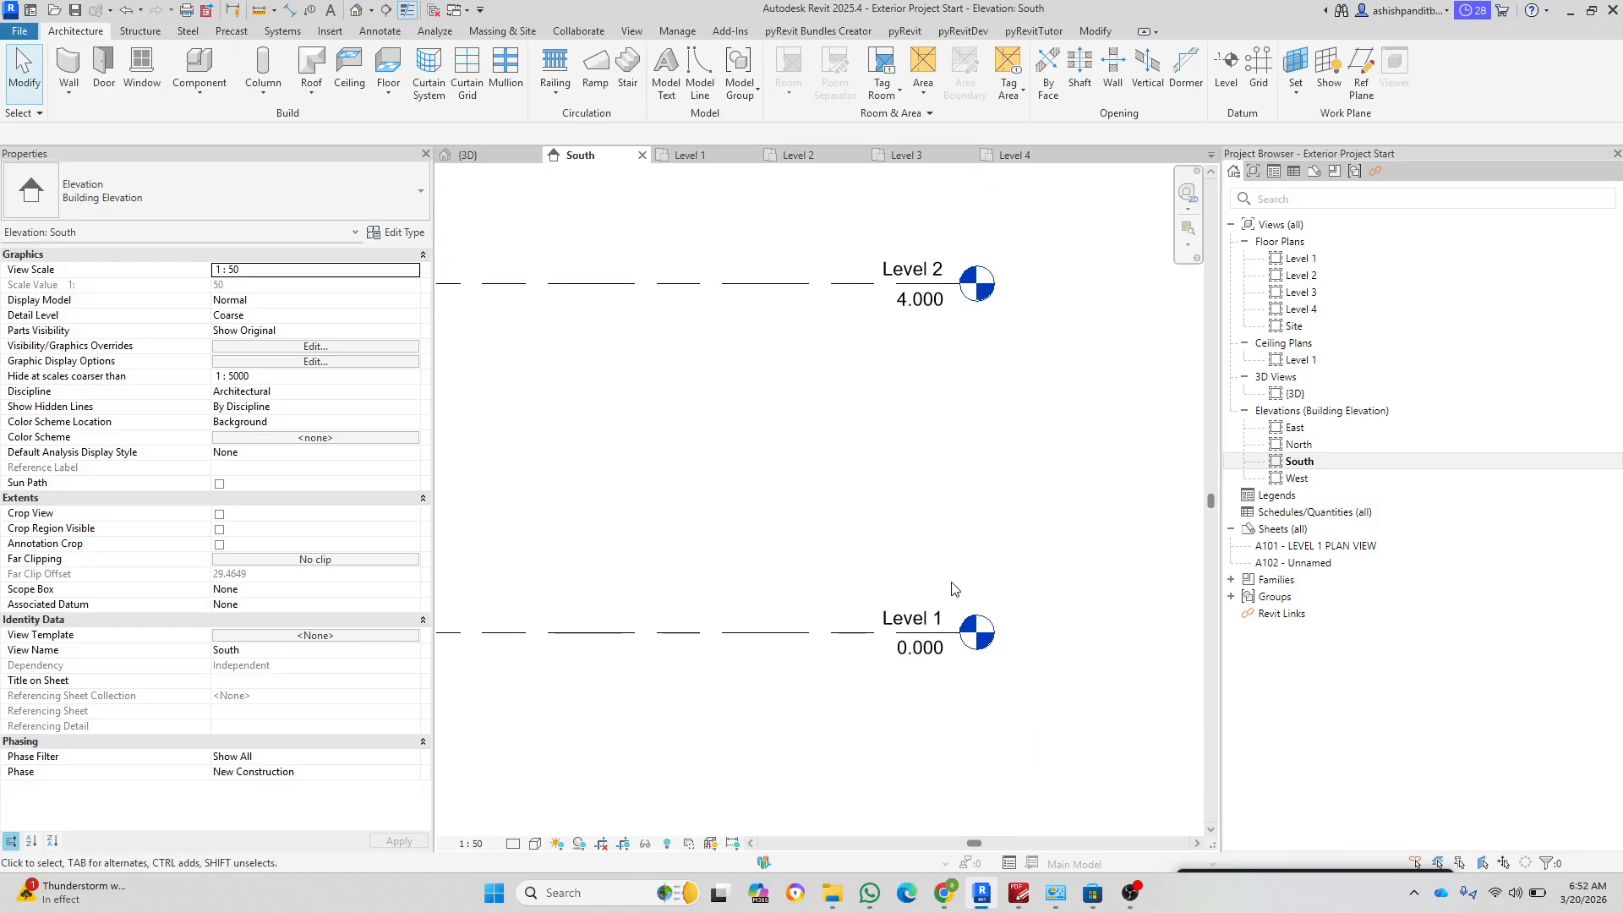
pyautogui.scroll(-3, 953, 589)
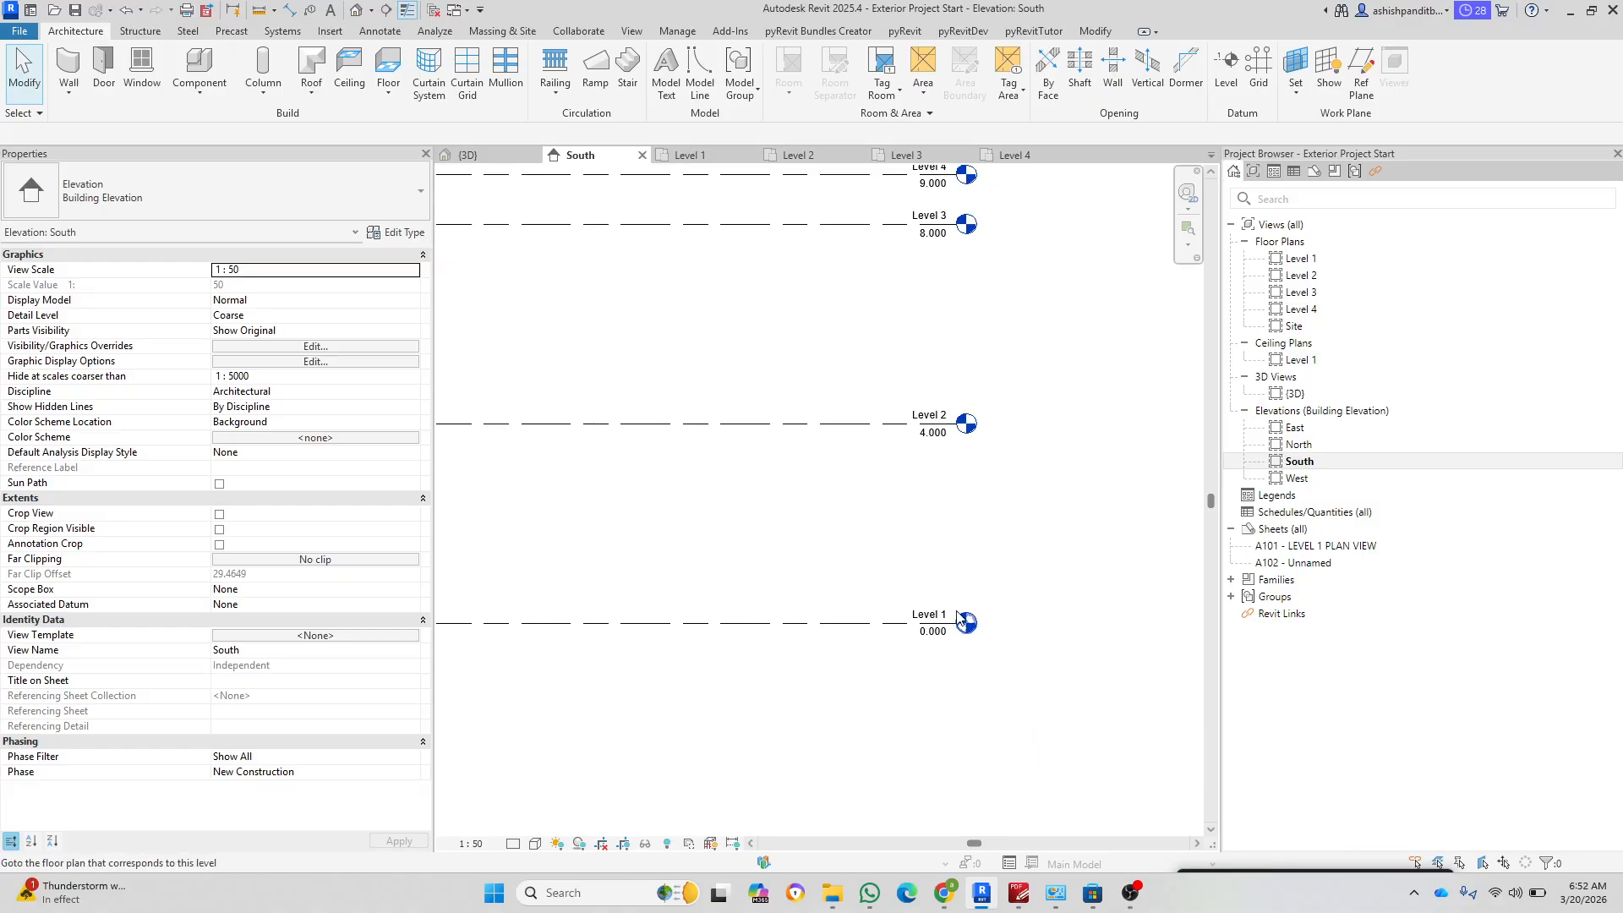
# Step: Open the Level 1 floor plan and link LEVEL 1.dwg at Level 1, positioned Auto - Origin to Internal Origin
pyautogui.doubleClick(1301, 259)
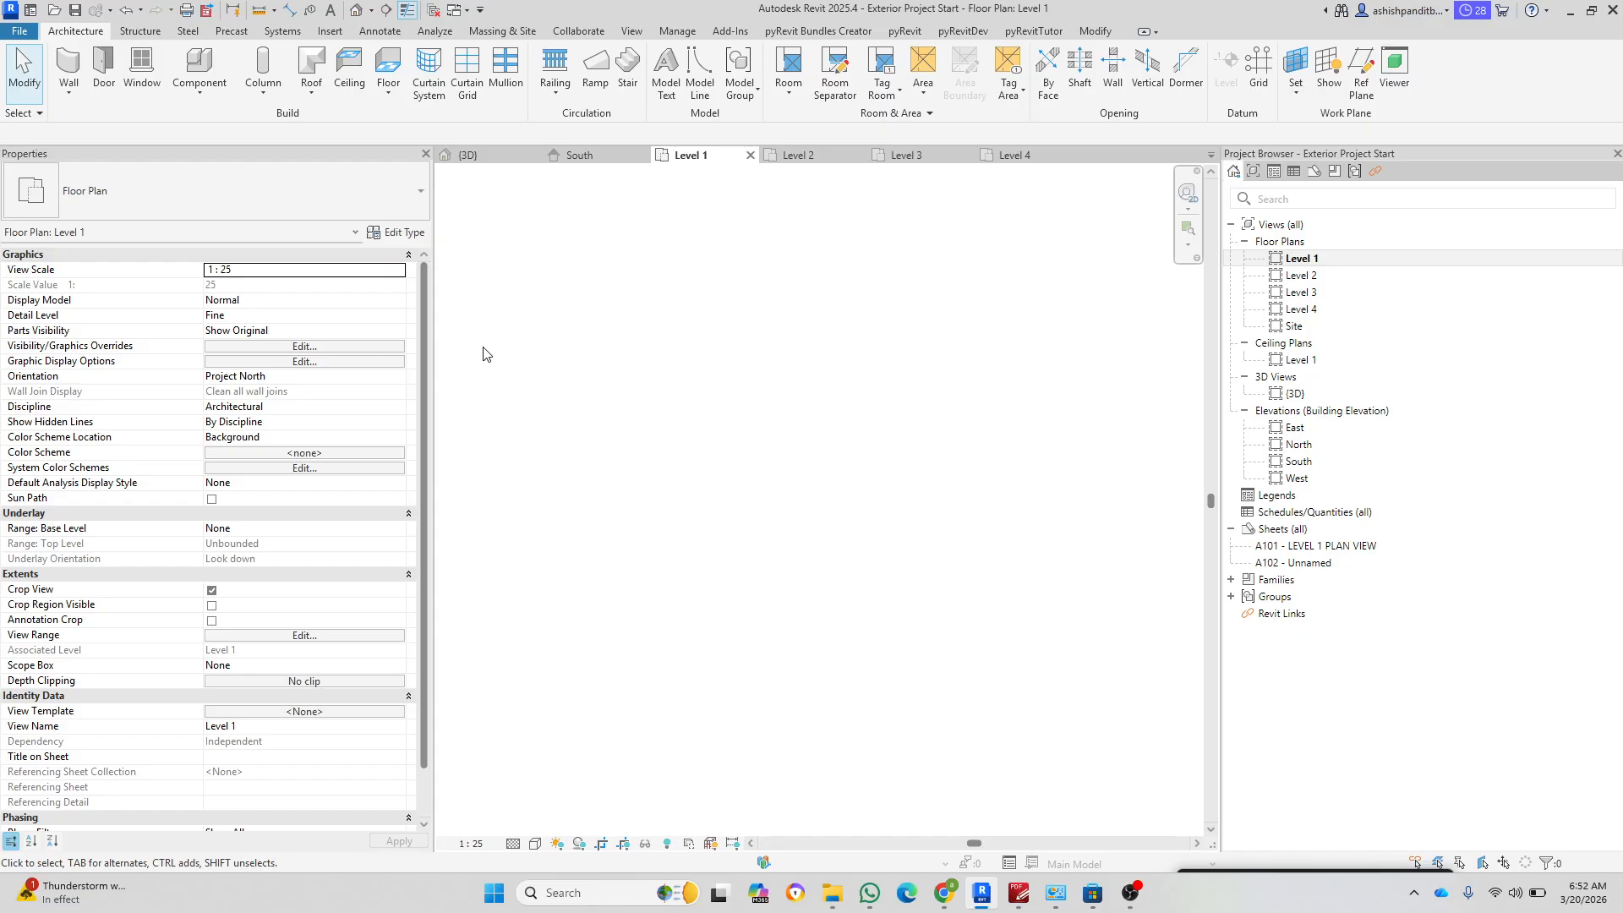
pyautogui.click(331, 33)
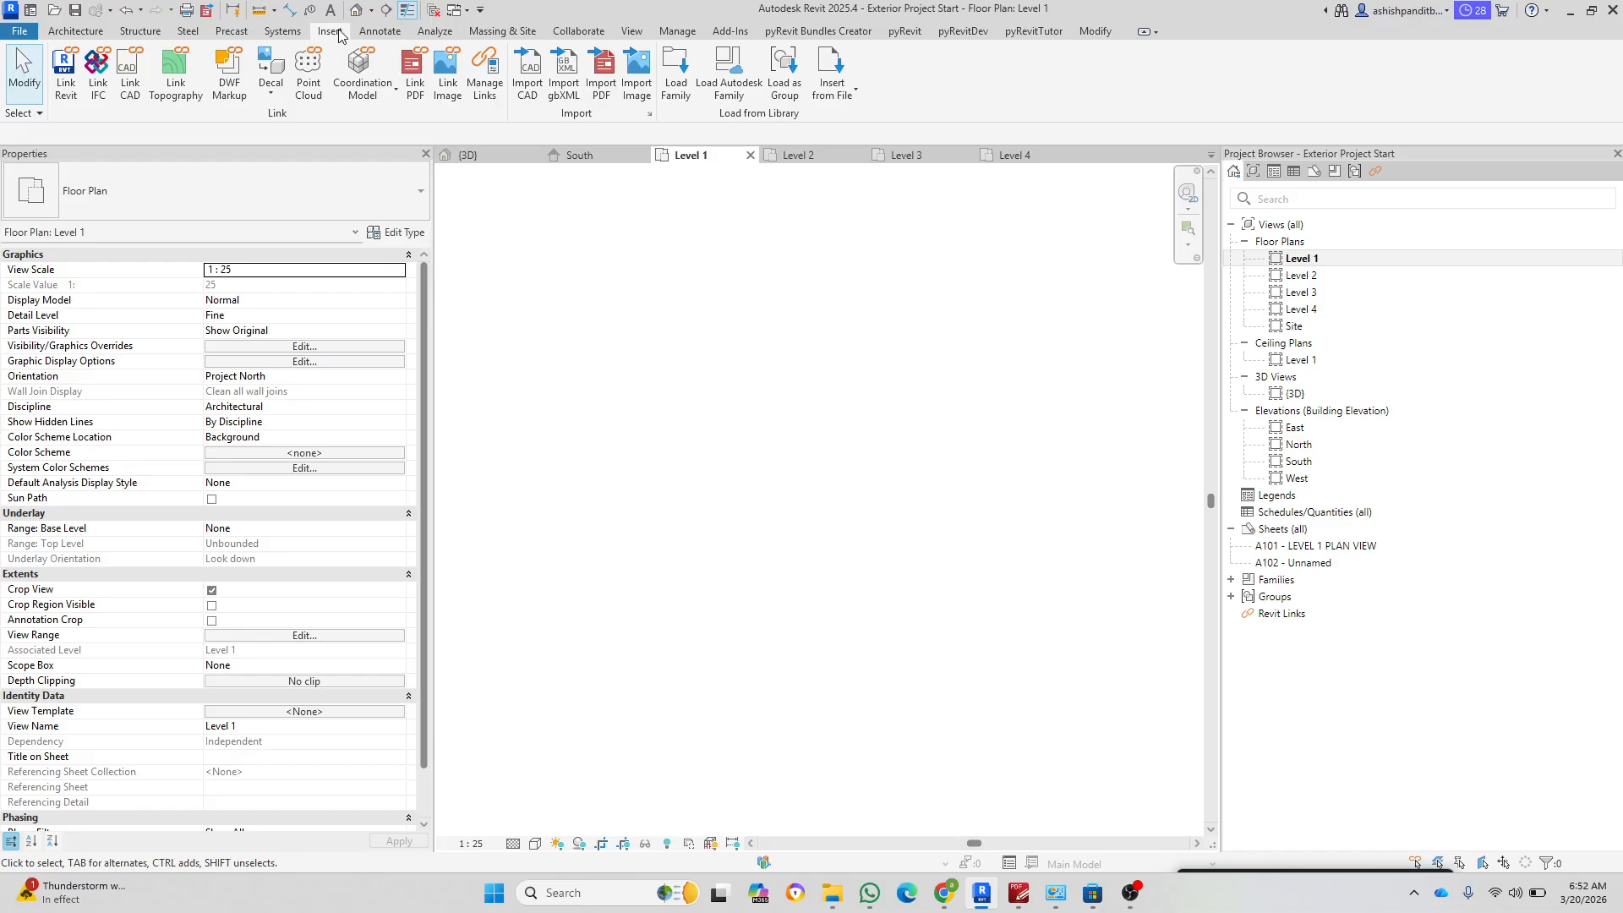
pyautogui.click(138, 82)
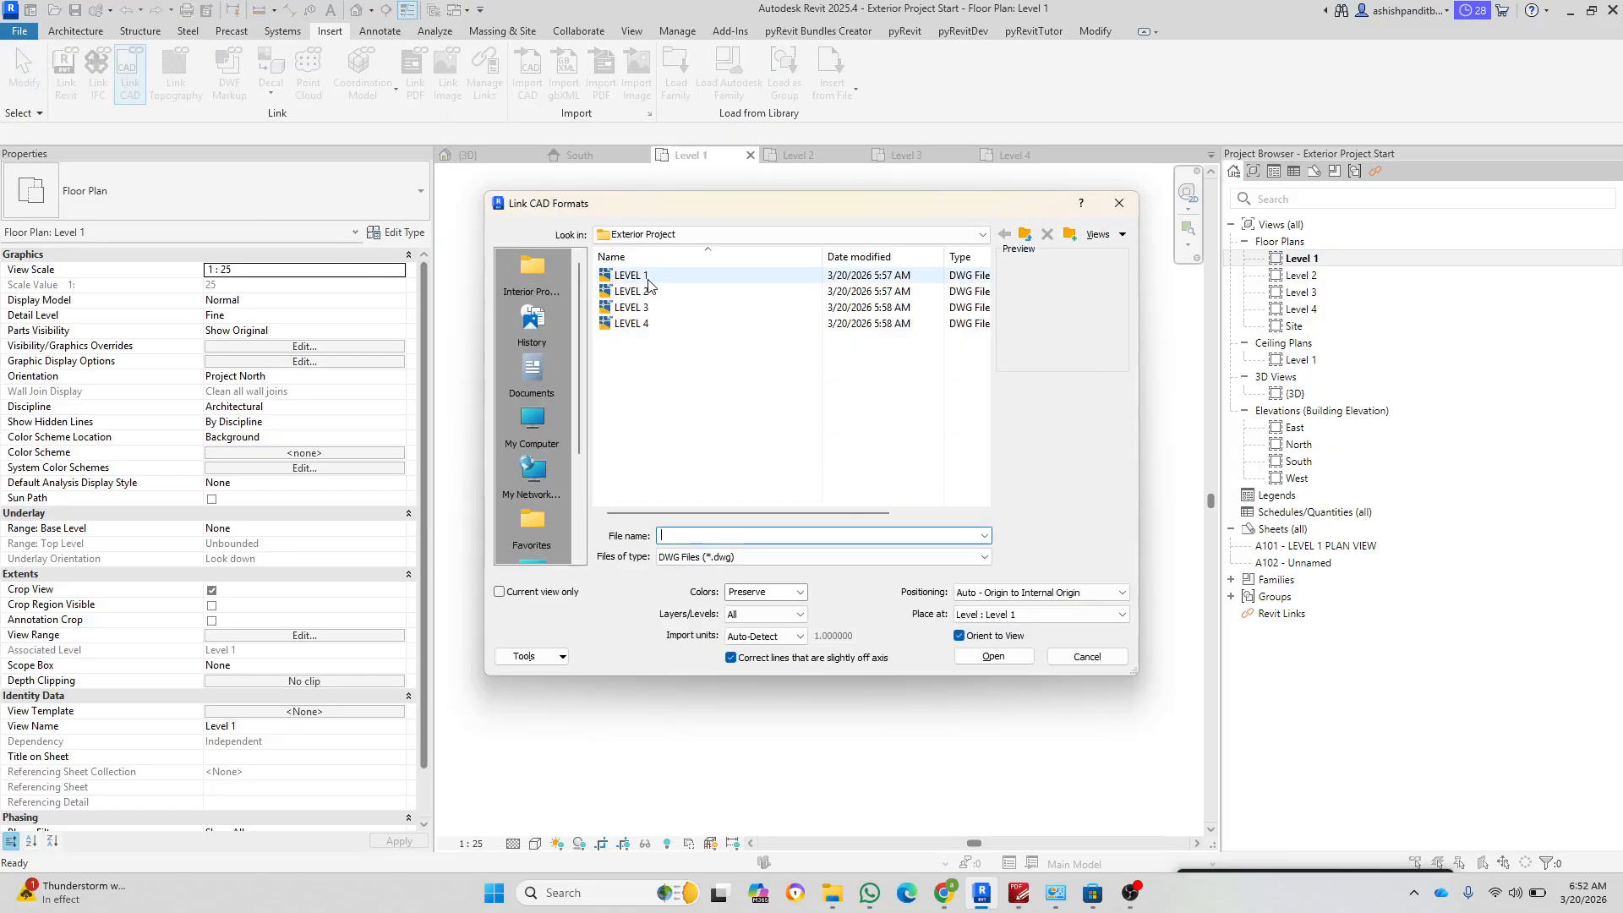
pyautogui.click(646, 280)
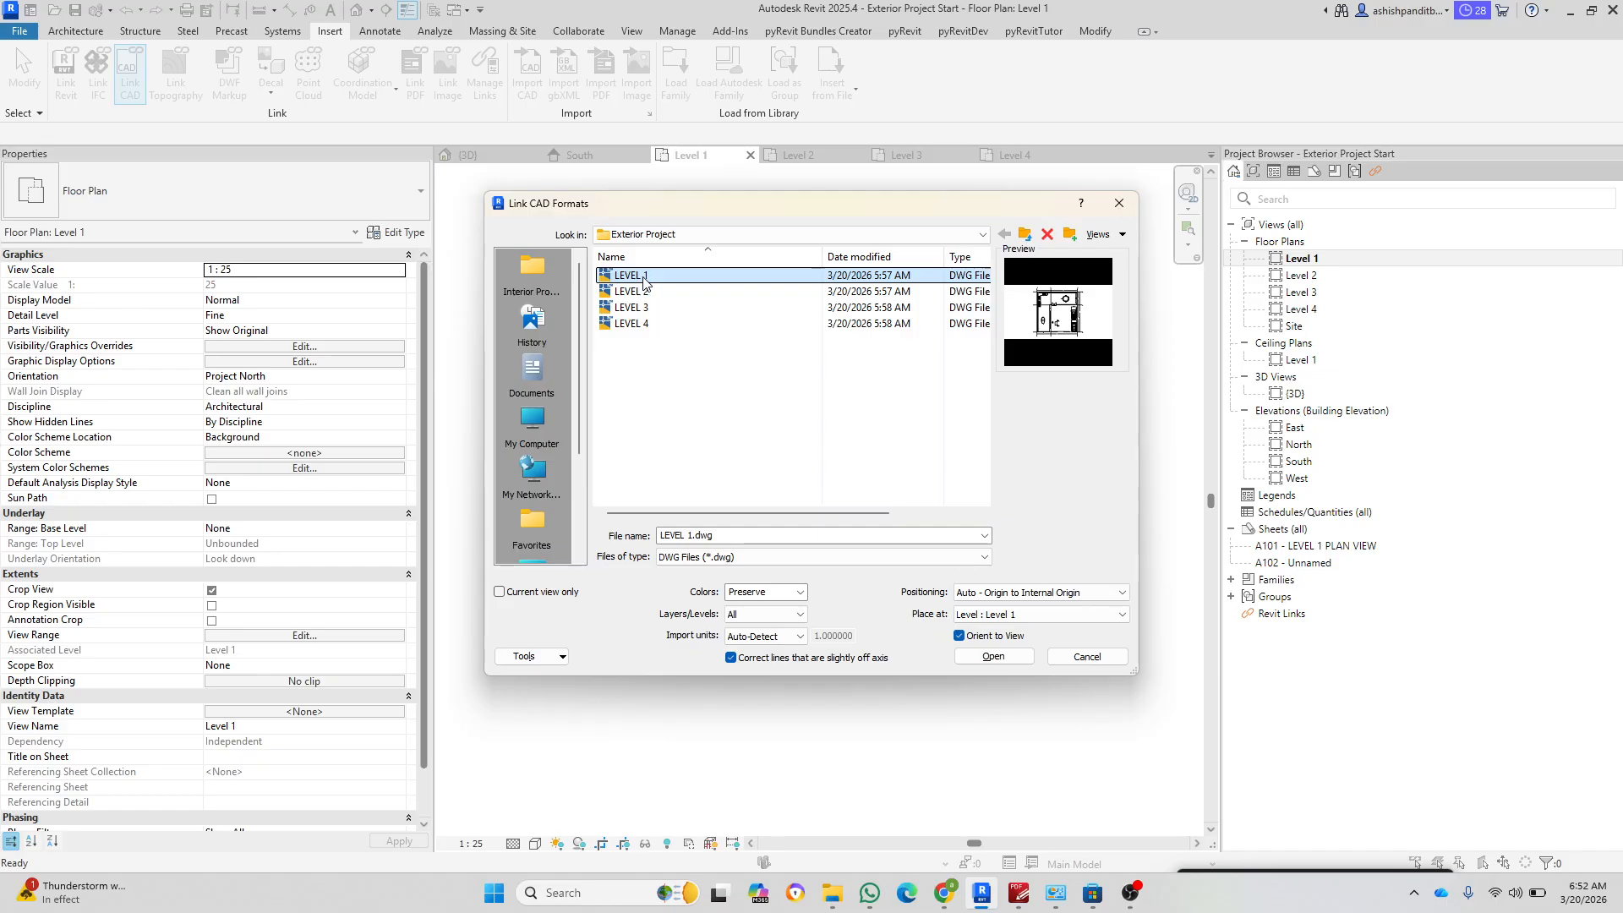
pyautogui.click(991, 658)
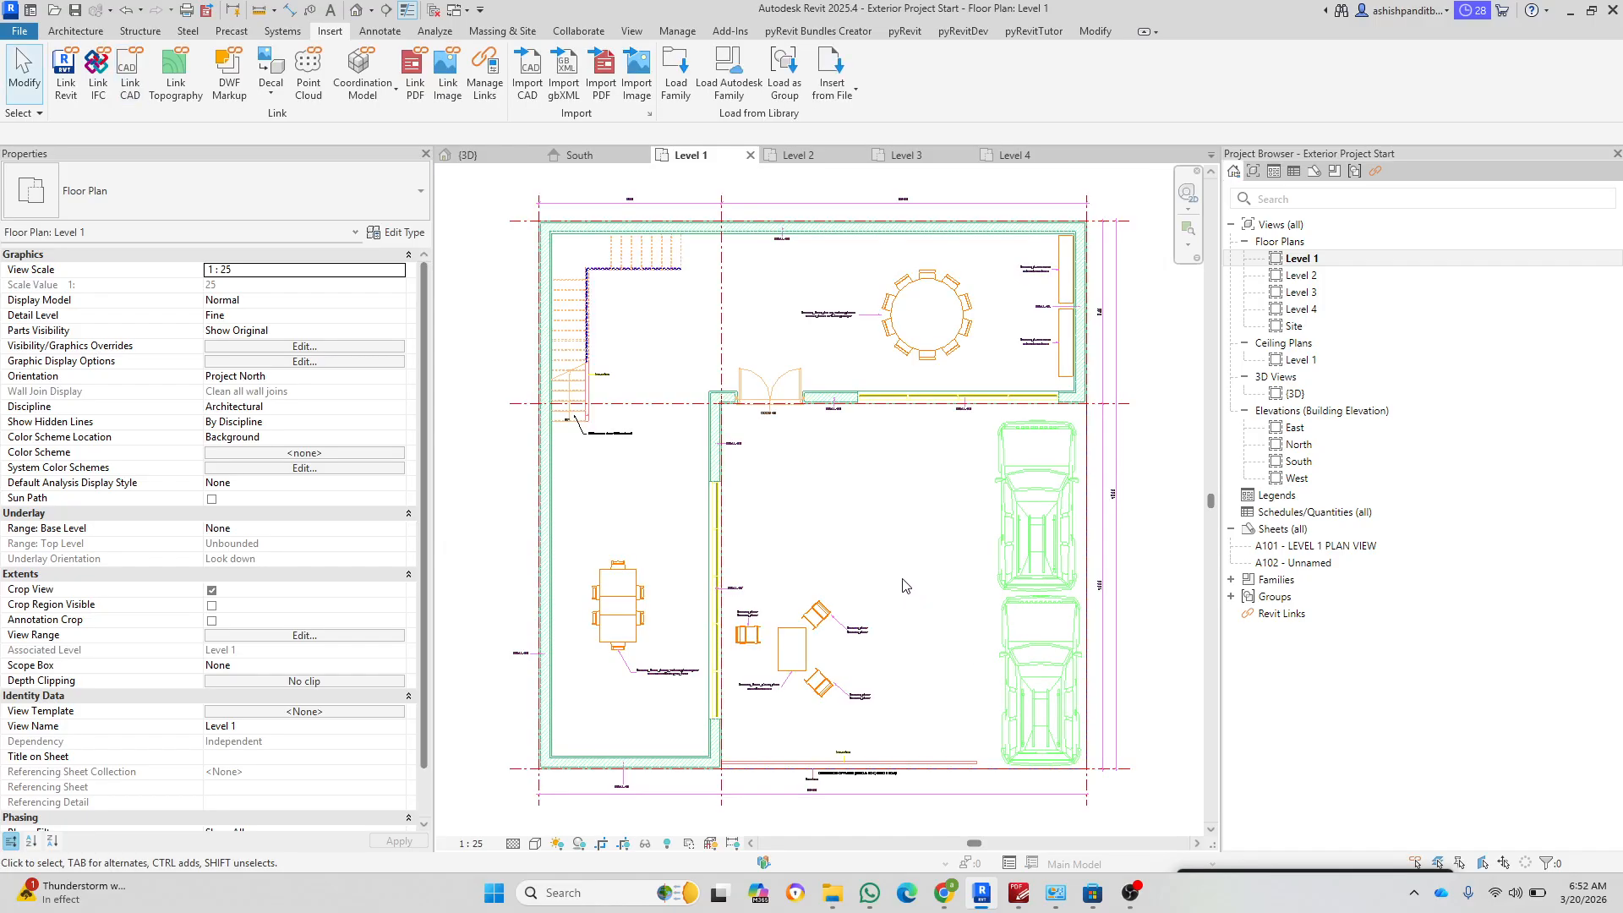
# Step: Inspect the linked drawing and turn off Crop View for the Level 1 floor plan
pyautogui.scroll(-3, 736, 482)
pyautogui.scroll(6, 685, 477)
pyautogui.scroll(-6, 684, 476)
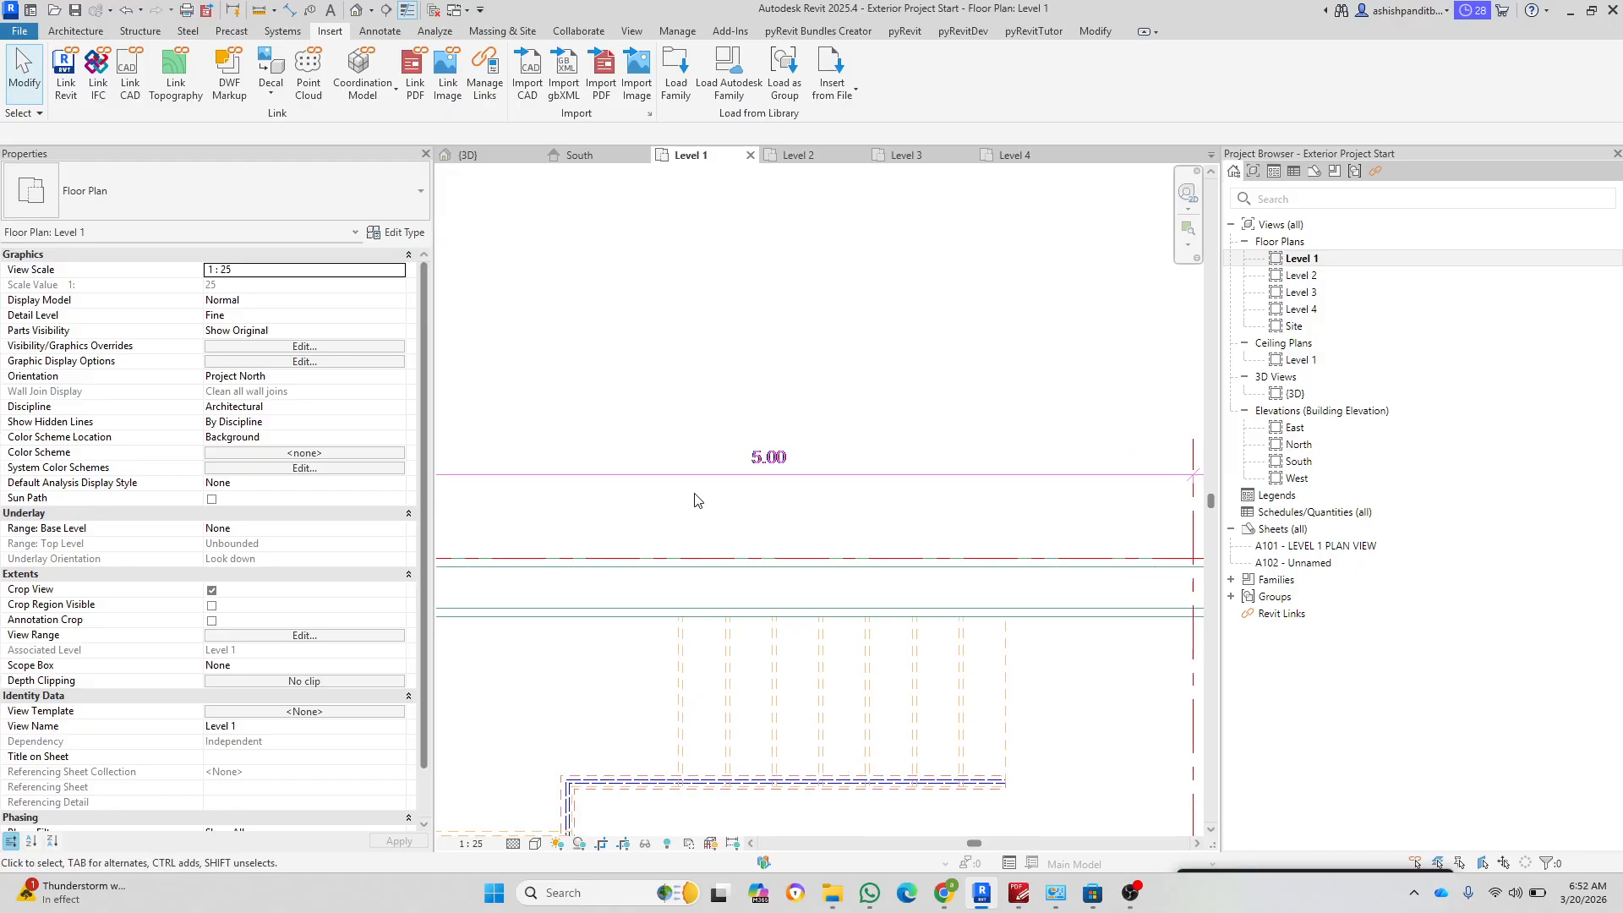
pyautogui.scroll(6, 682, 337)
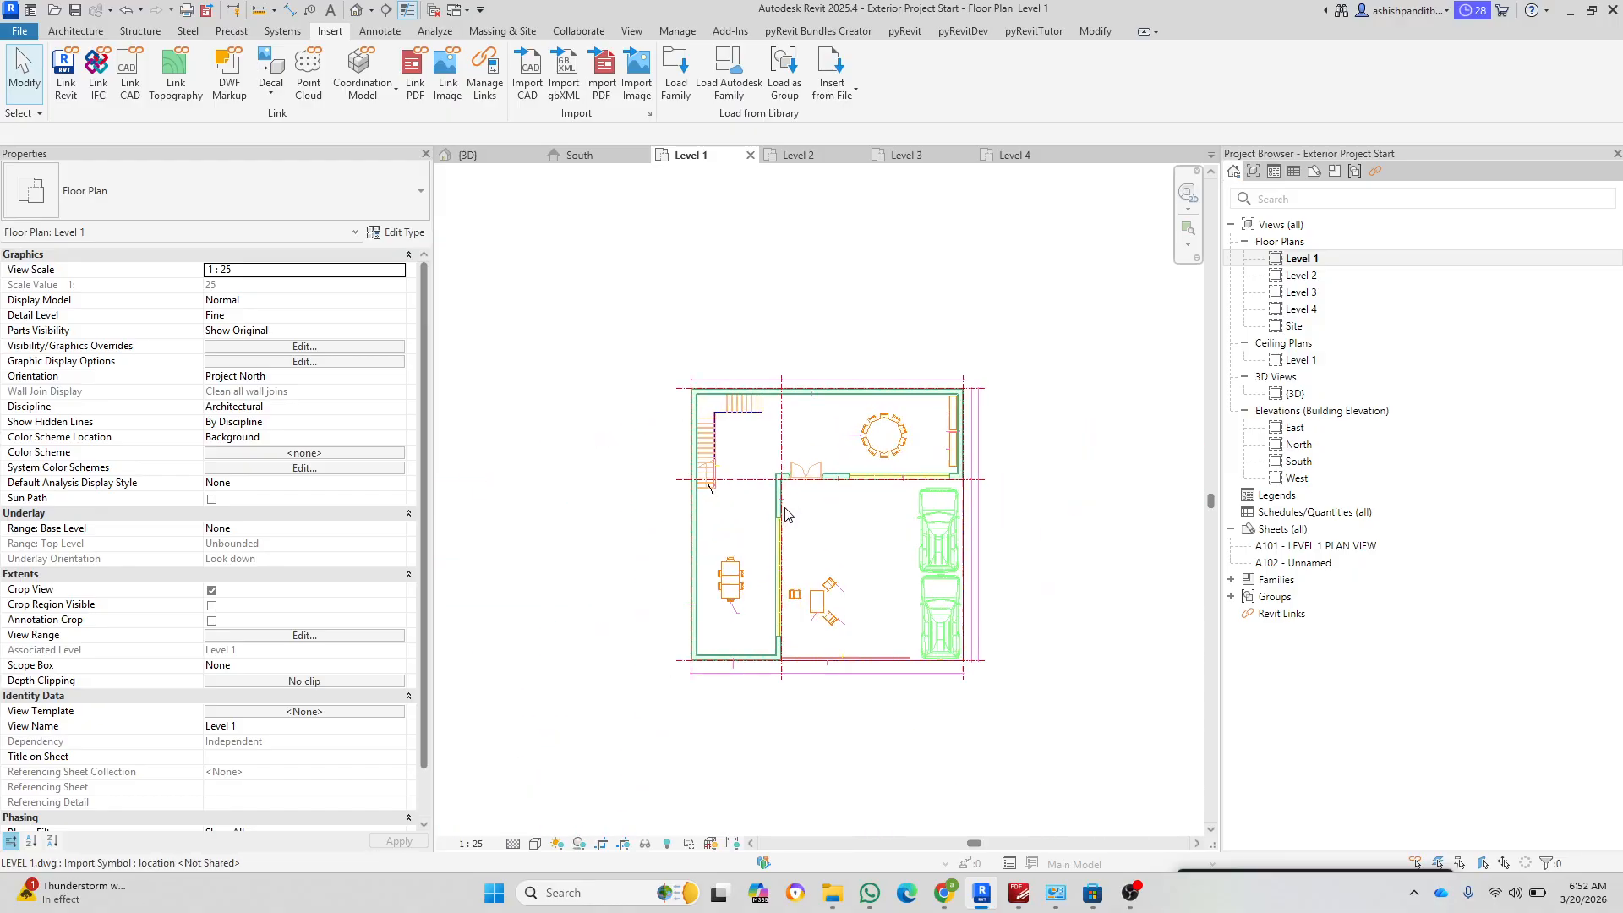
pyautogui.scroll(-5, 653, 346)
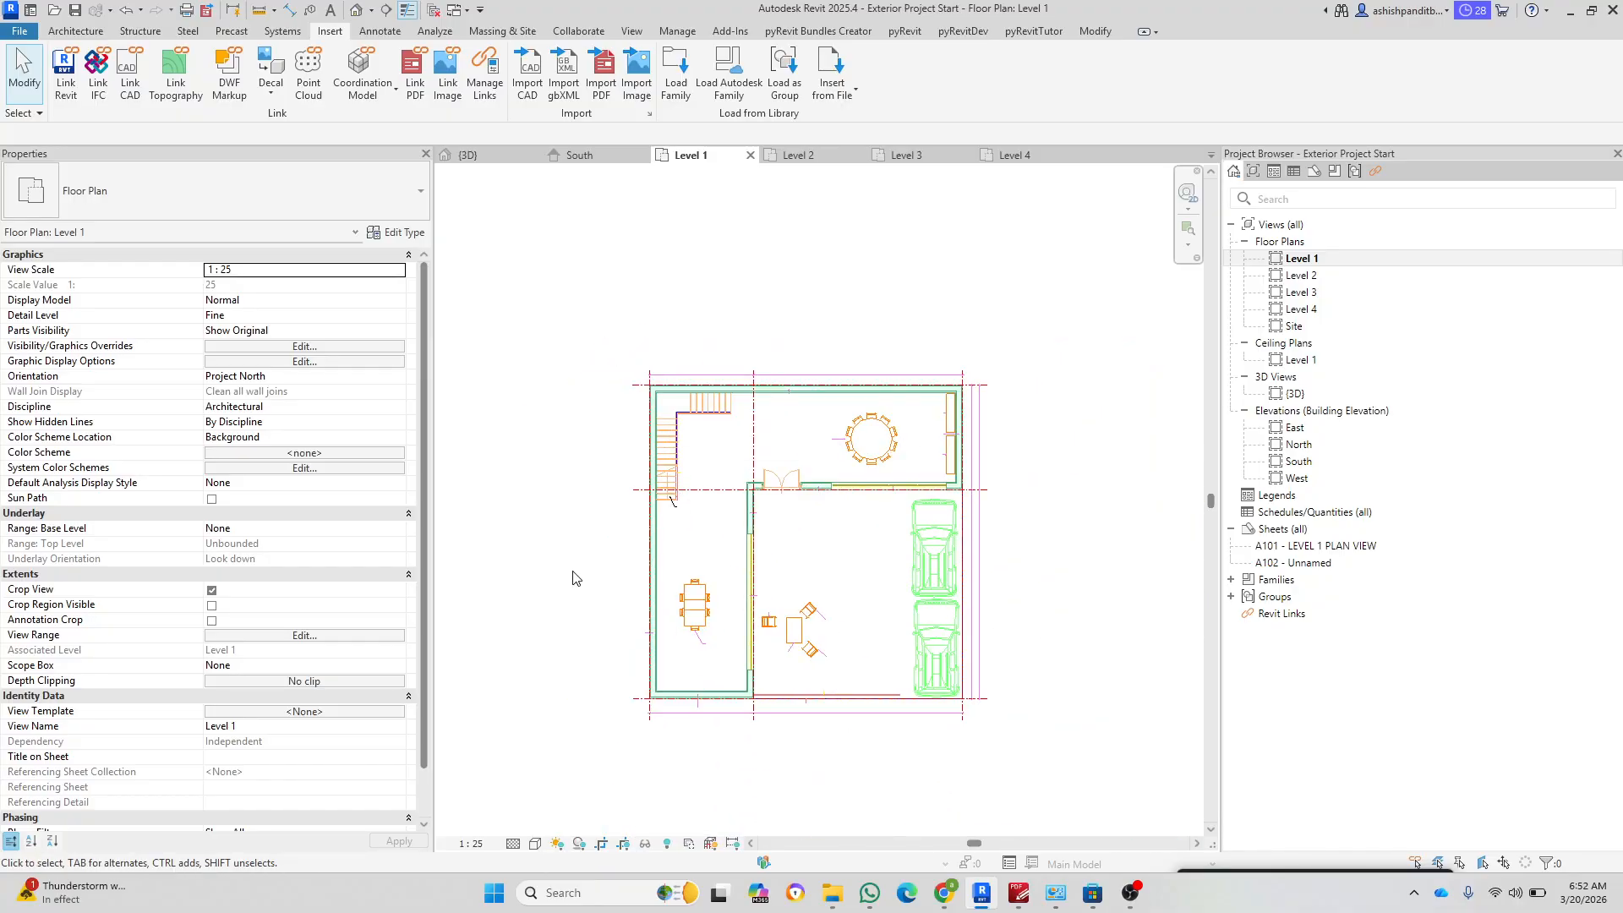
pyautogui.click(212, 590)
pyautogui.scroll(-1, 794, 414)
pyautogui.scroll(-5, 725, 411)
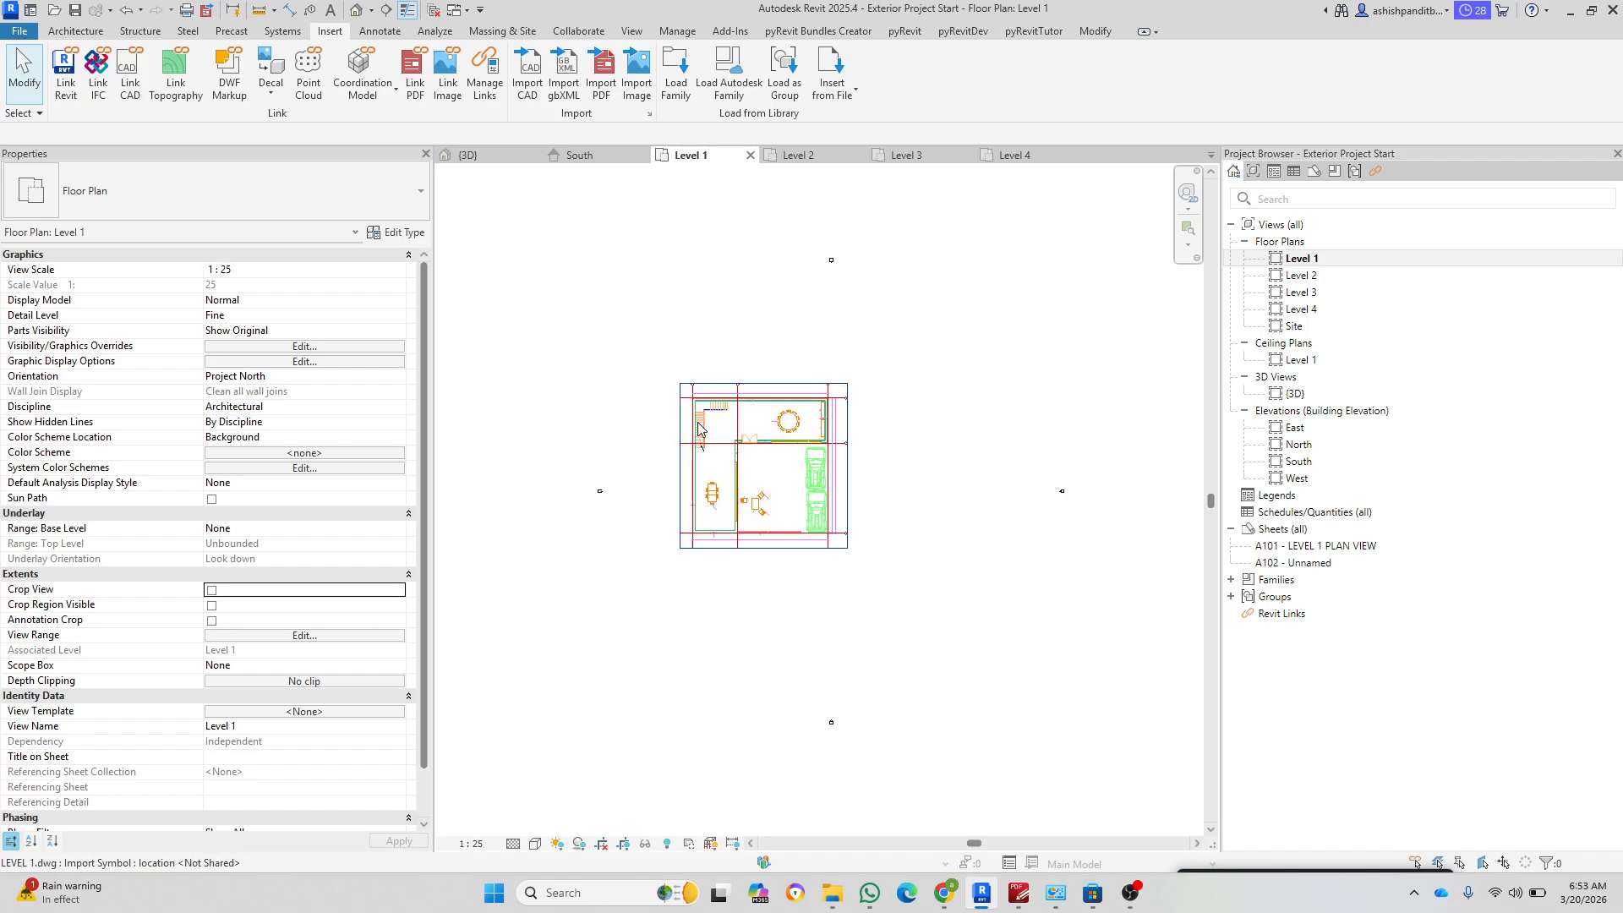
pyautogui.scroll(4, 696, 389)
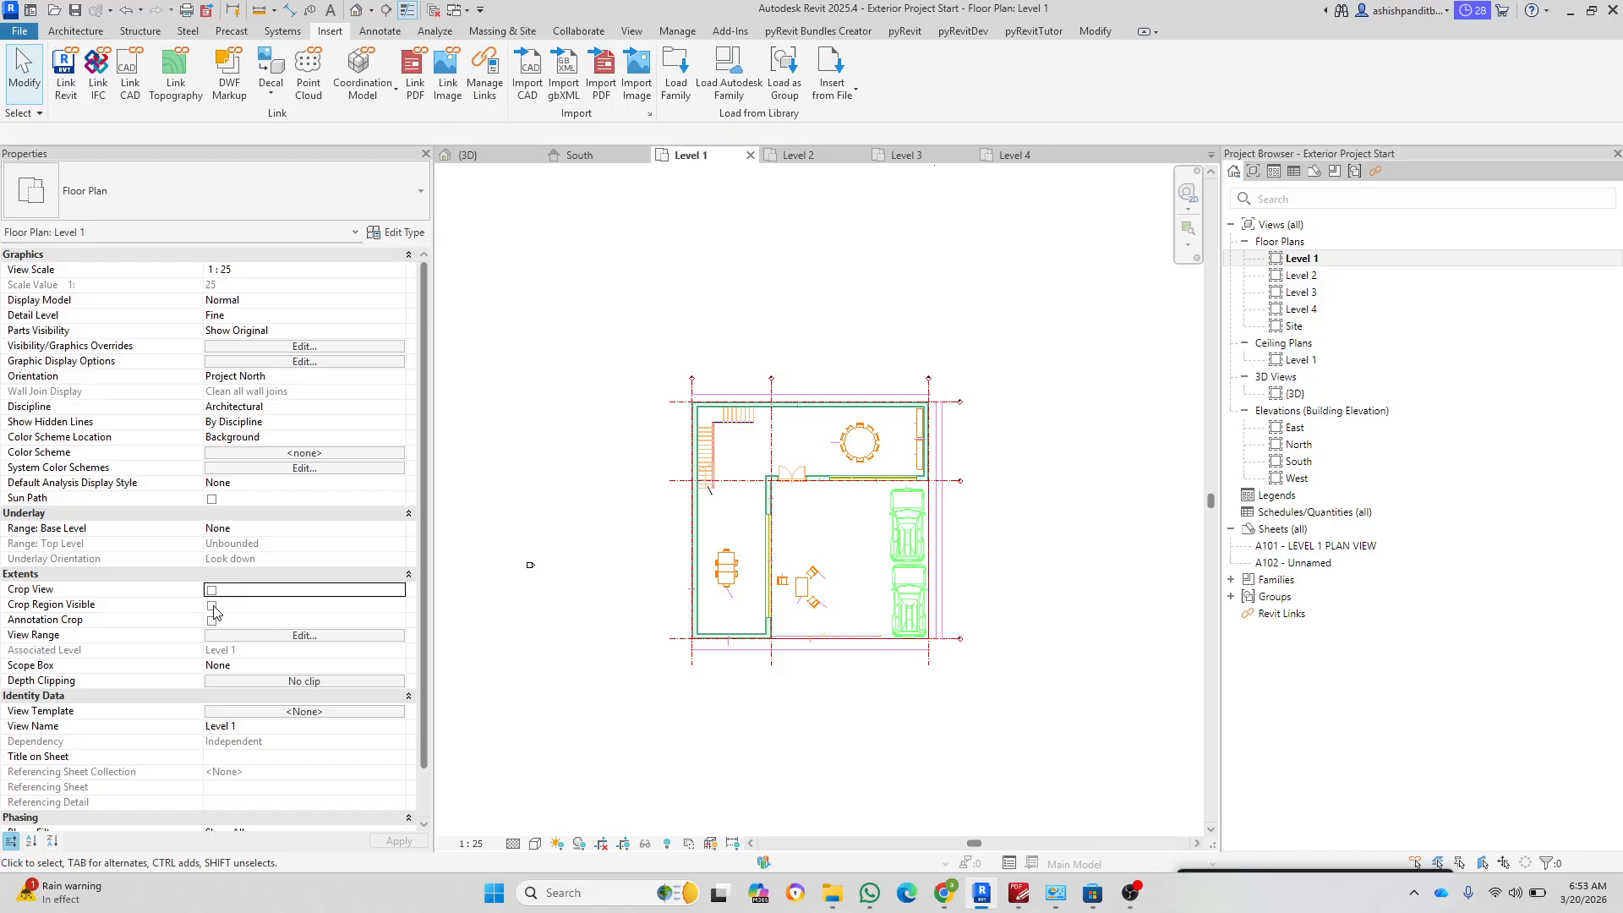
# Step: Show the Level 1 crop region, enlarge it on all sides around the linked plan and its grid bubbles, and hide it again
pyautogui.click(212, 606)
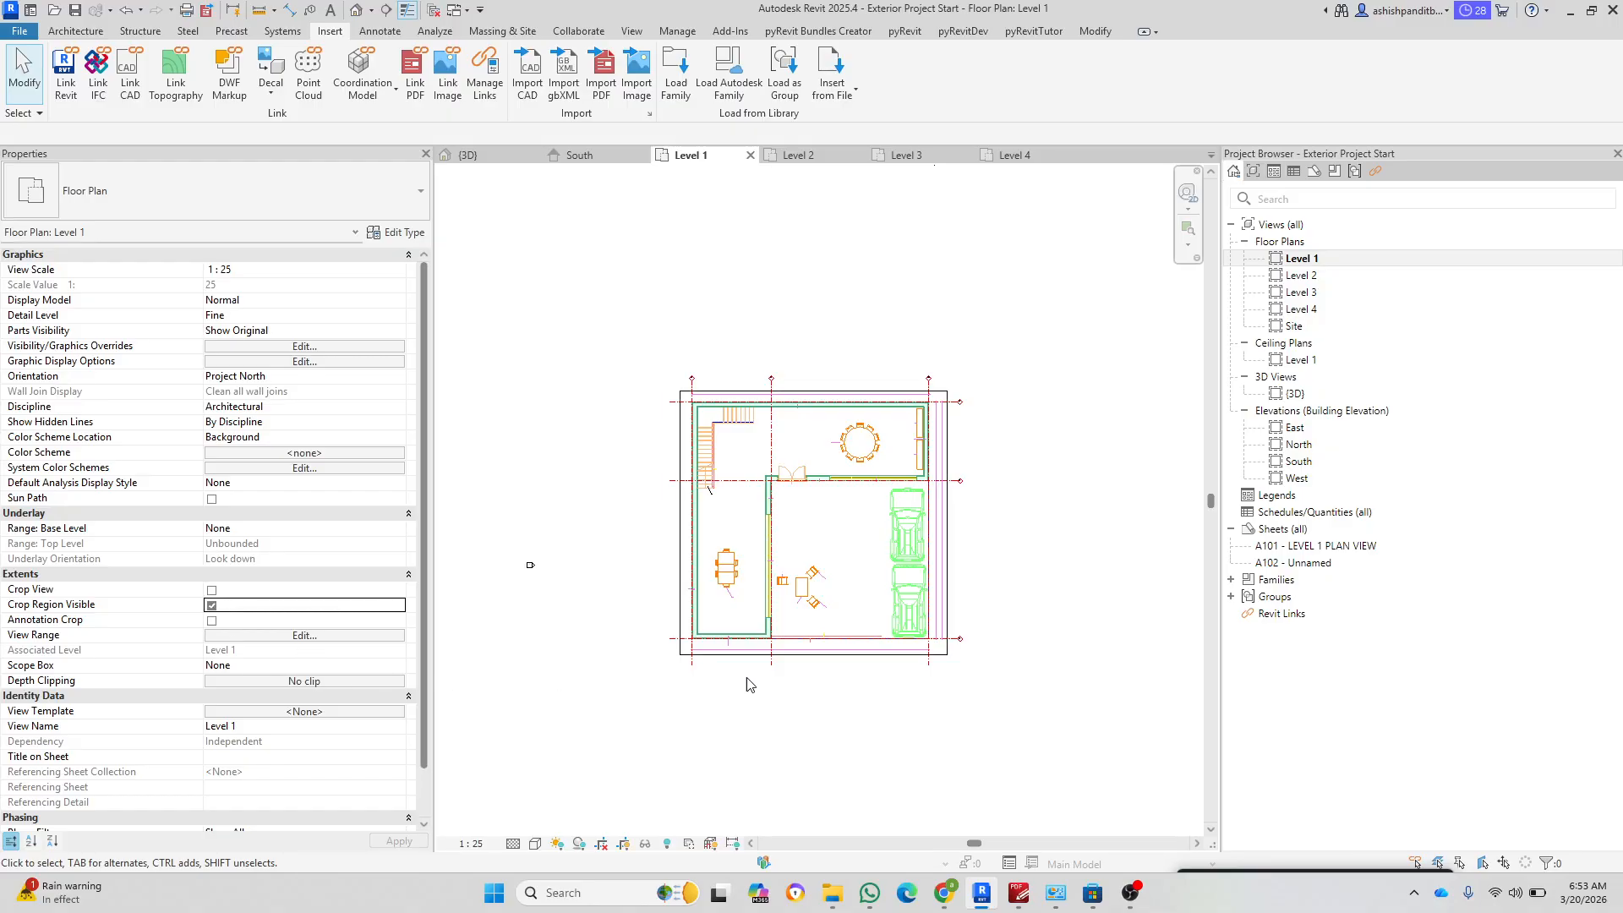
pyautogui.scroll(5, 711, 388)
pyautogui.click(902, 442)
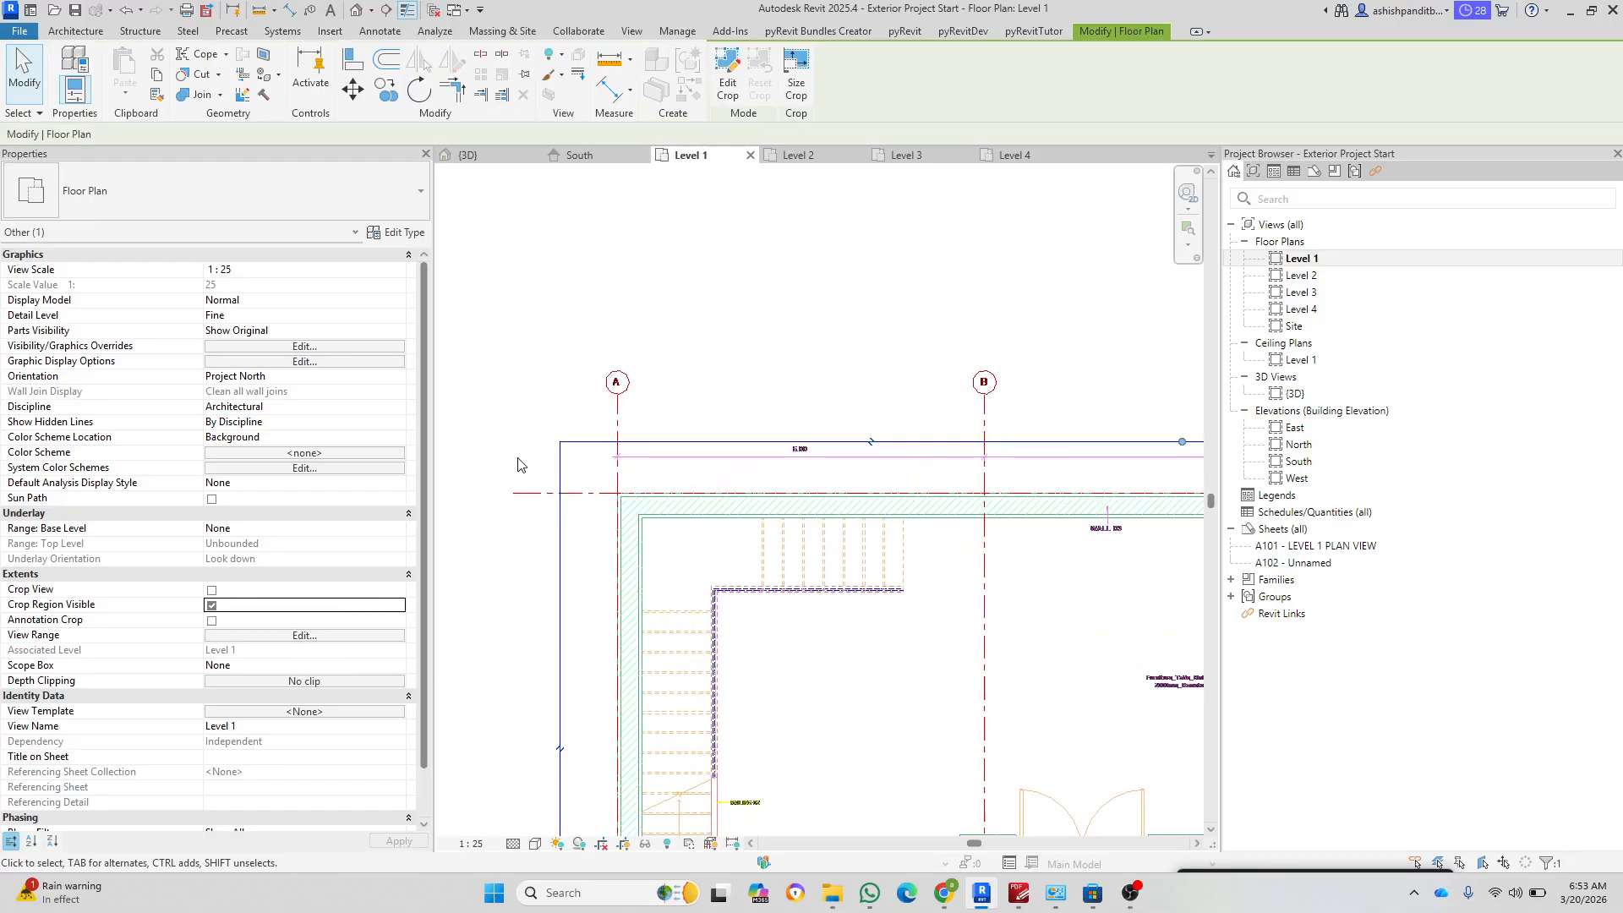
pyautogui.scroll(-2, 902, 454)
pyautogui.scroll(-4, 718, 423)
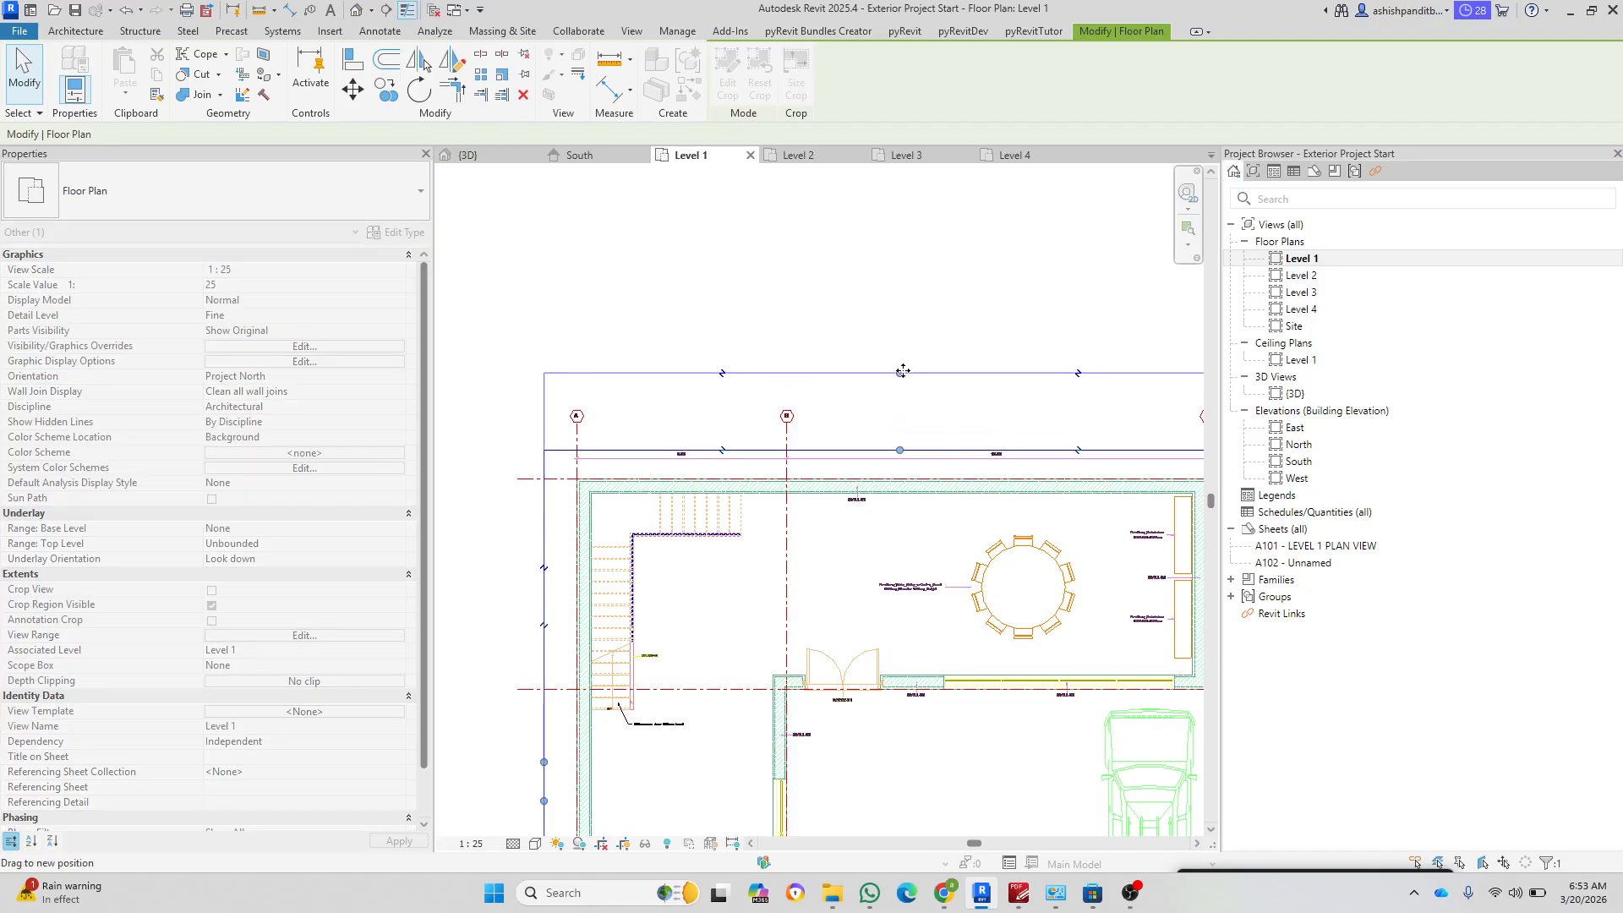
pyautogui.scroll(2, 774, 412)
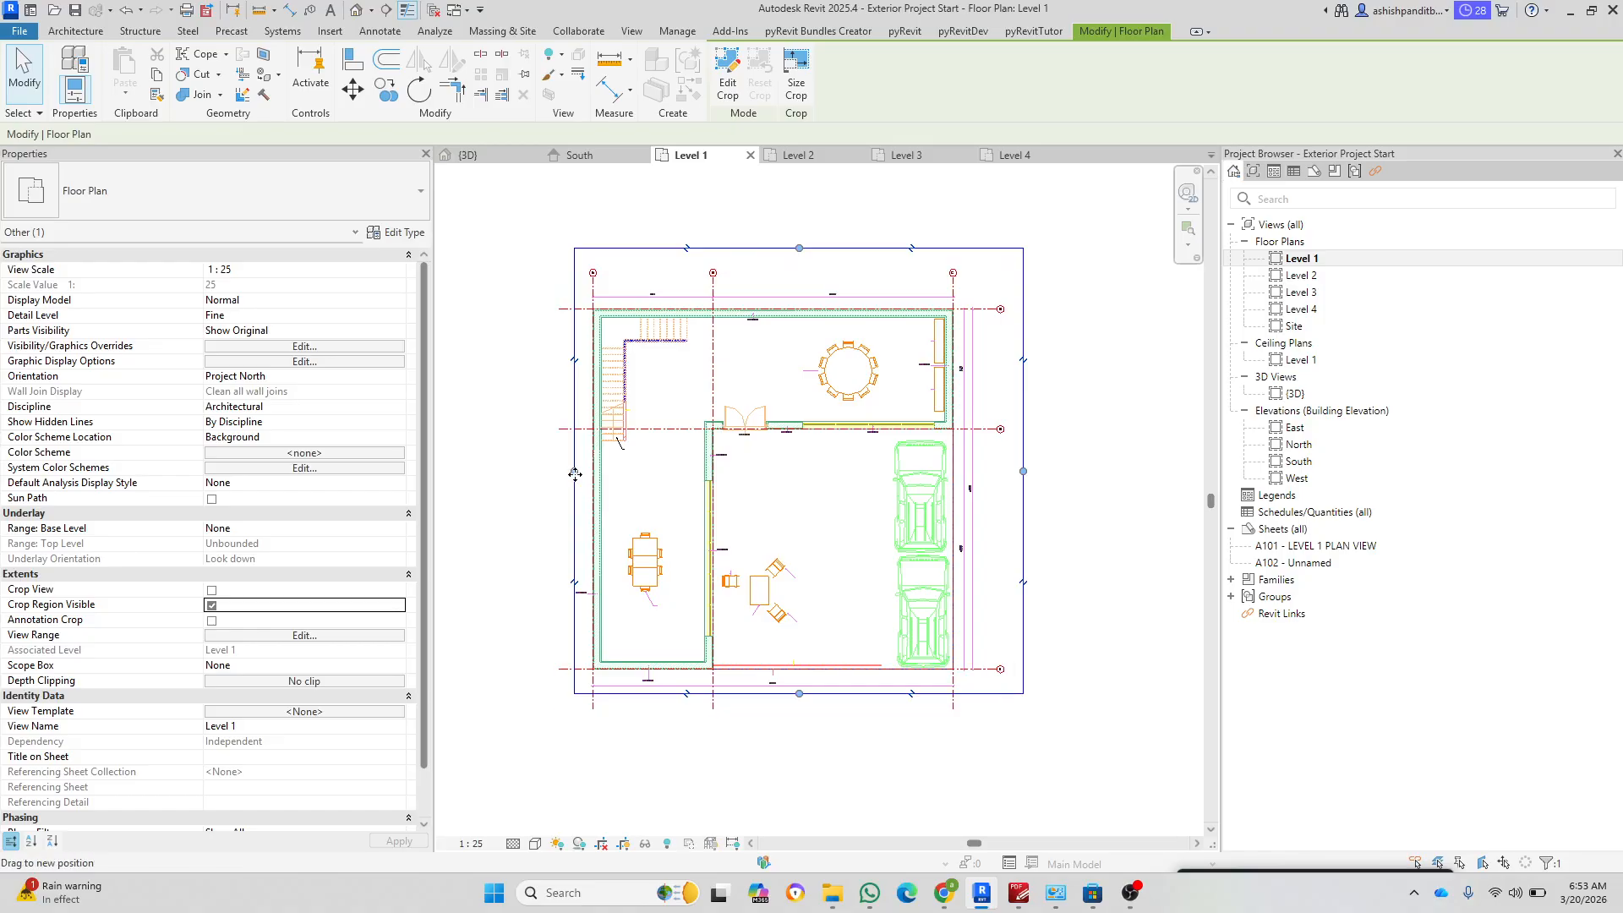
pyautogui.moveTo(574, 471); pyautogui.dragTo(531, 471)
pyautogui.moveTo(797, 689); pyautogui.dragTo(775, 721)
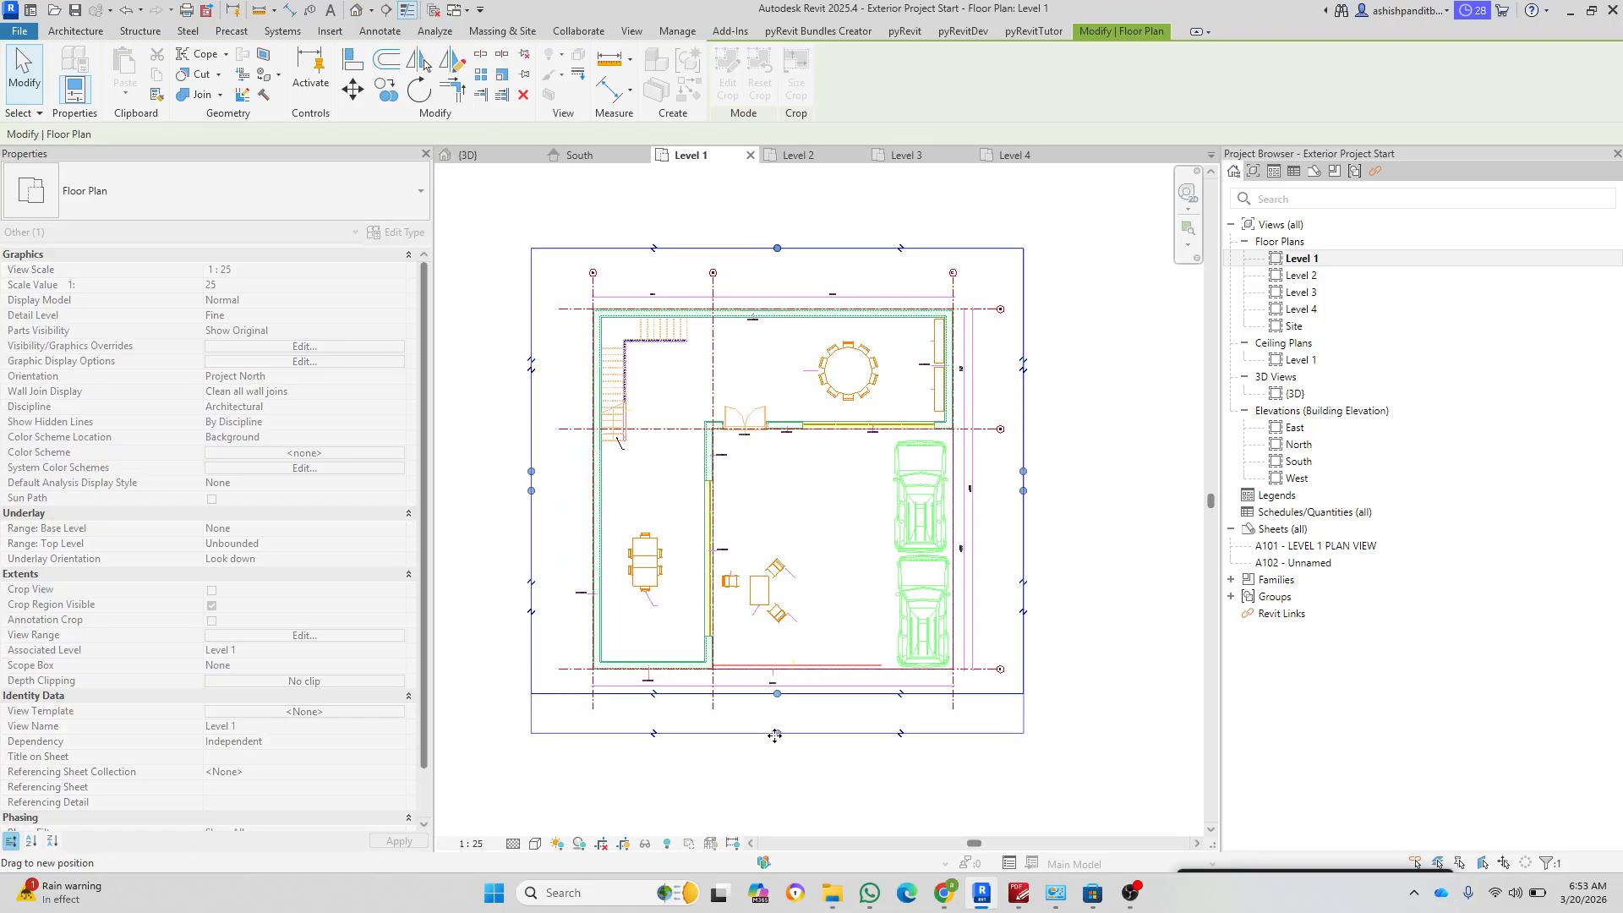
pyautogui.click(717, 803)
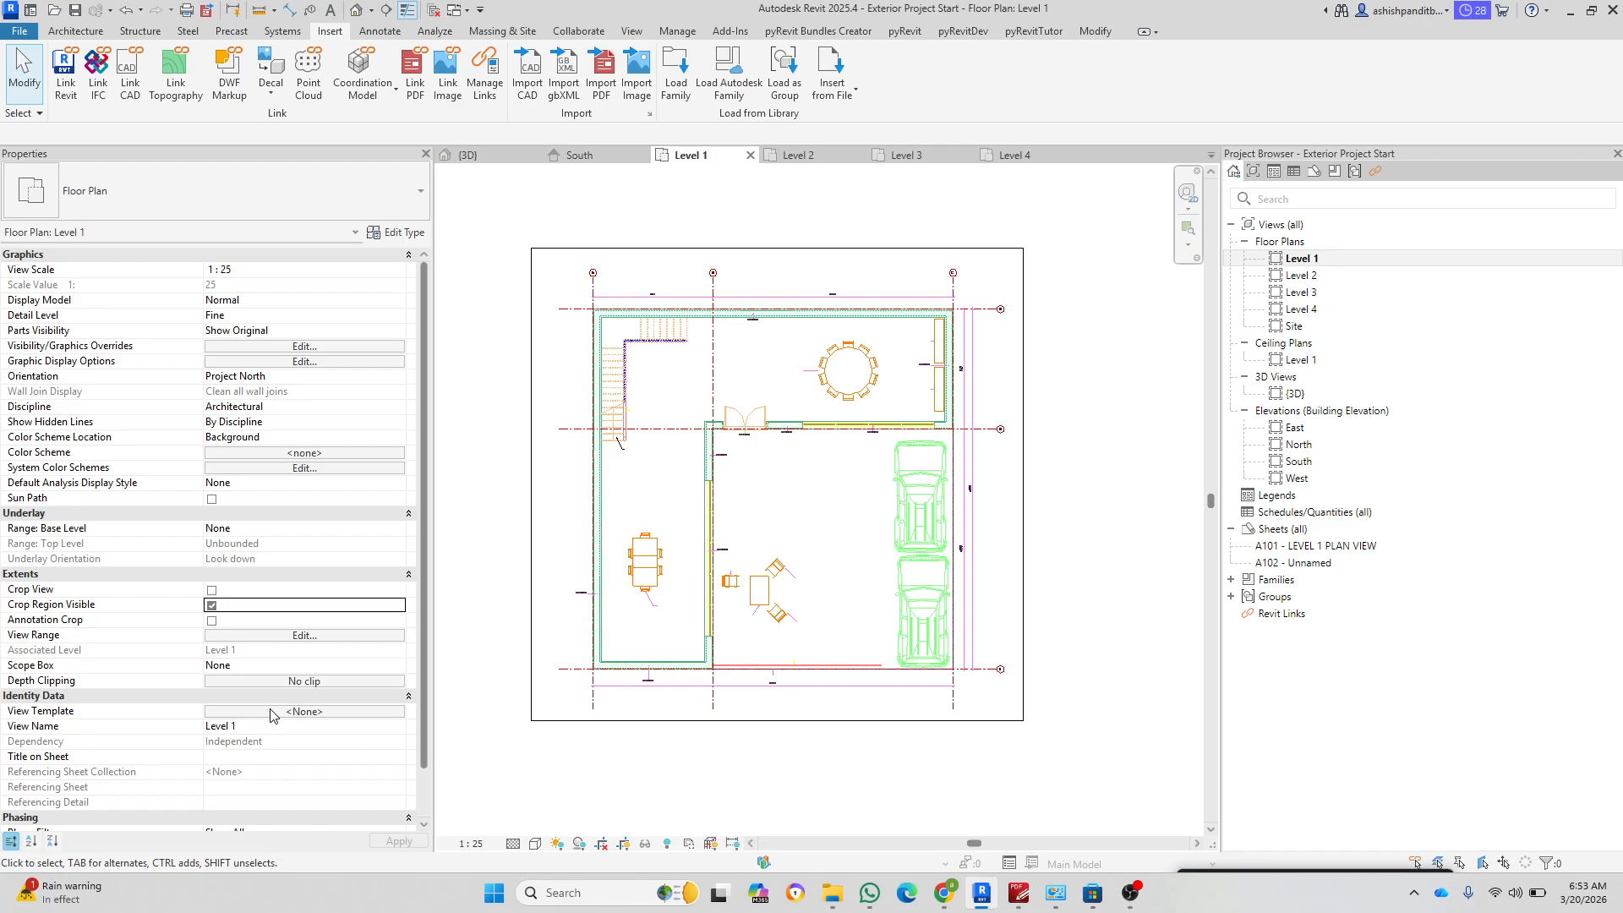
pyautogui.click(212, 606)
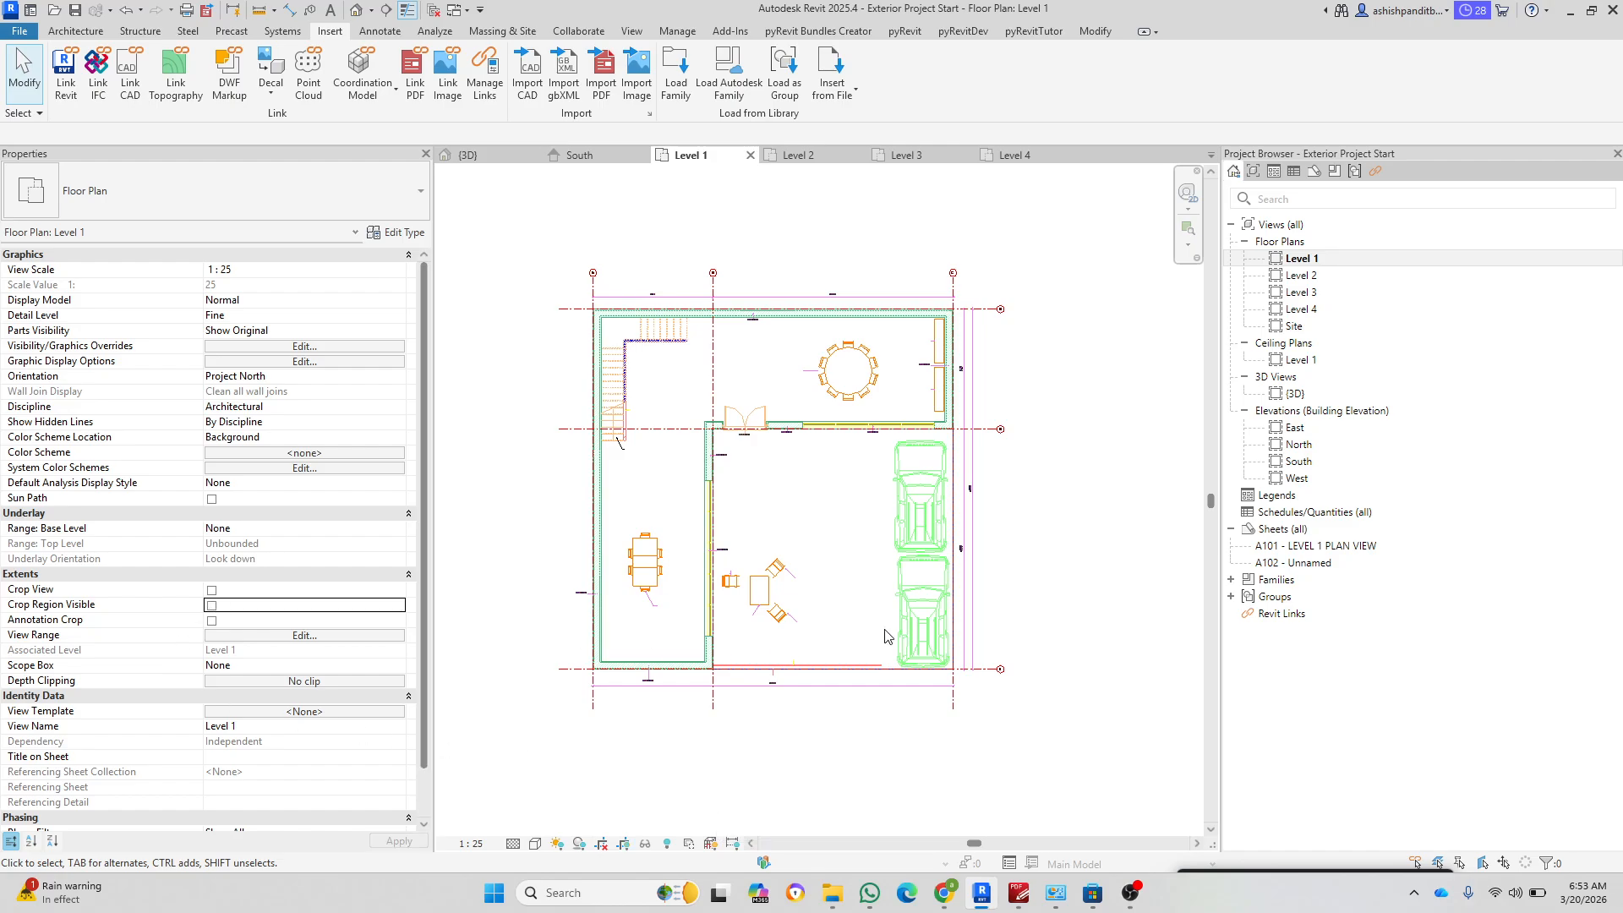
# Step: Examine the grid bubbles and dimensions of the linked plan around grids A and B
pyautogui.scroll(5, 689, 347)
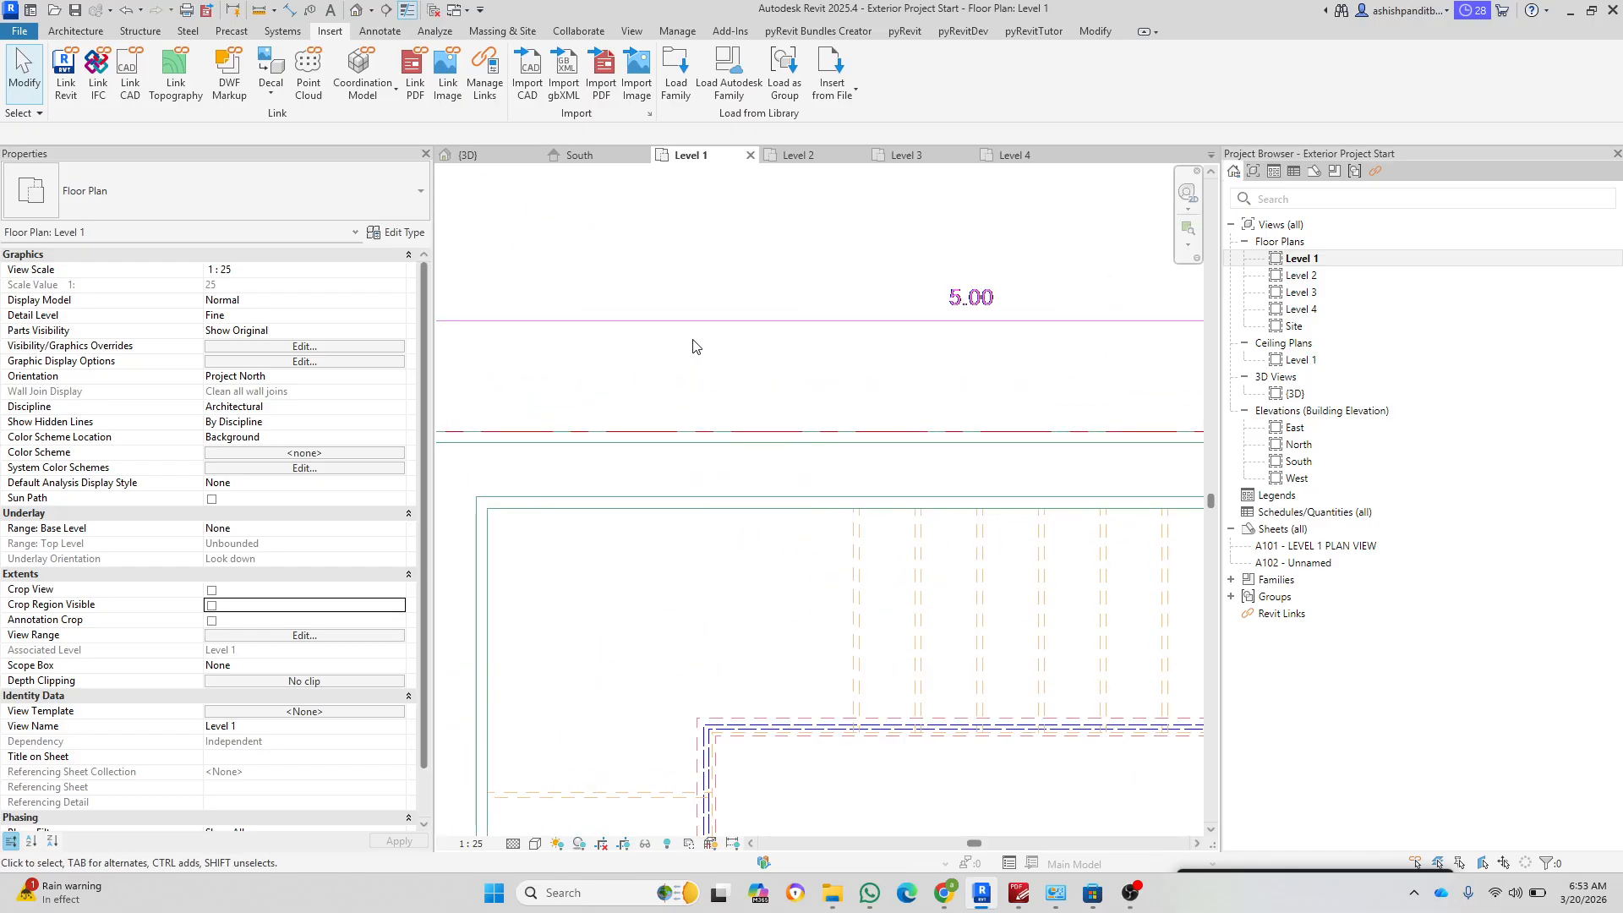
pyautogui.scroll(-4, 686, 372)
pyautogui.scroll(-3, 686, 380)
pyautogui.moveTo(815, 288); pyautogui.dragTo(787, 285, button='middle')
pyautogui.scroll(8, 651, 340)
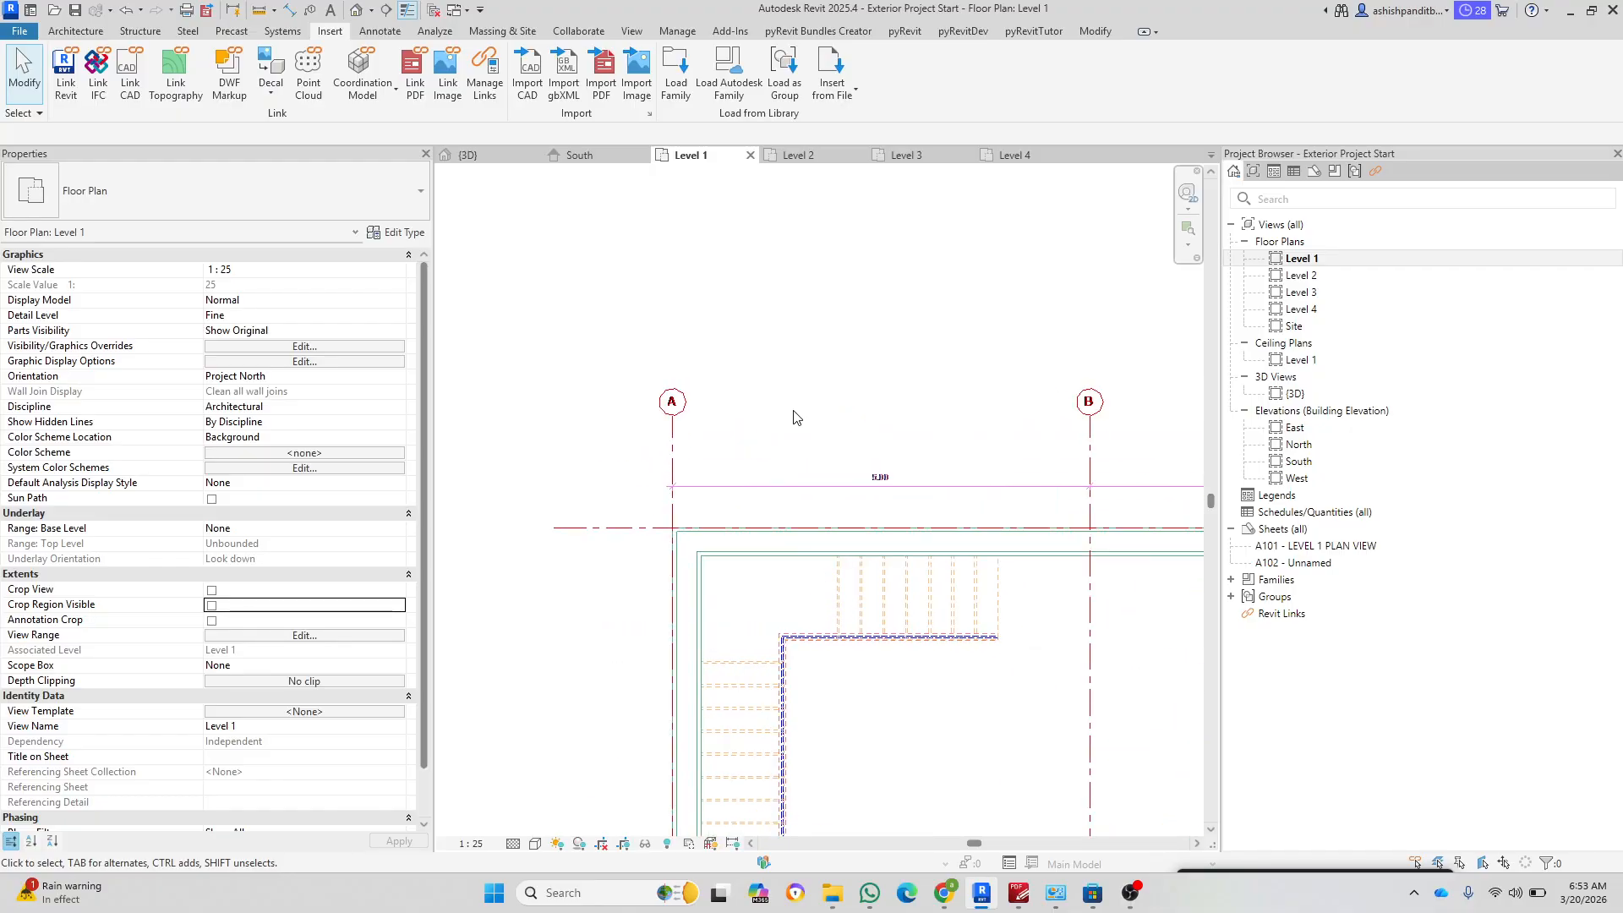
pyautogui.scroll(-8, 738, 491)
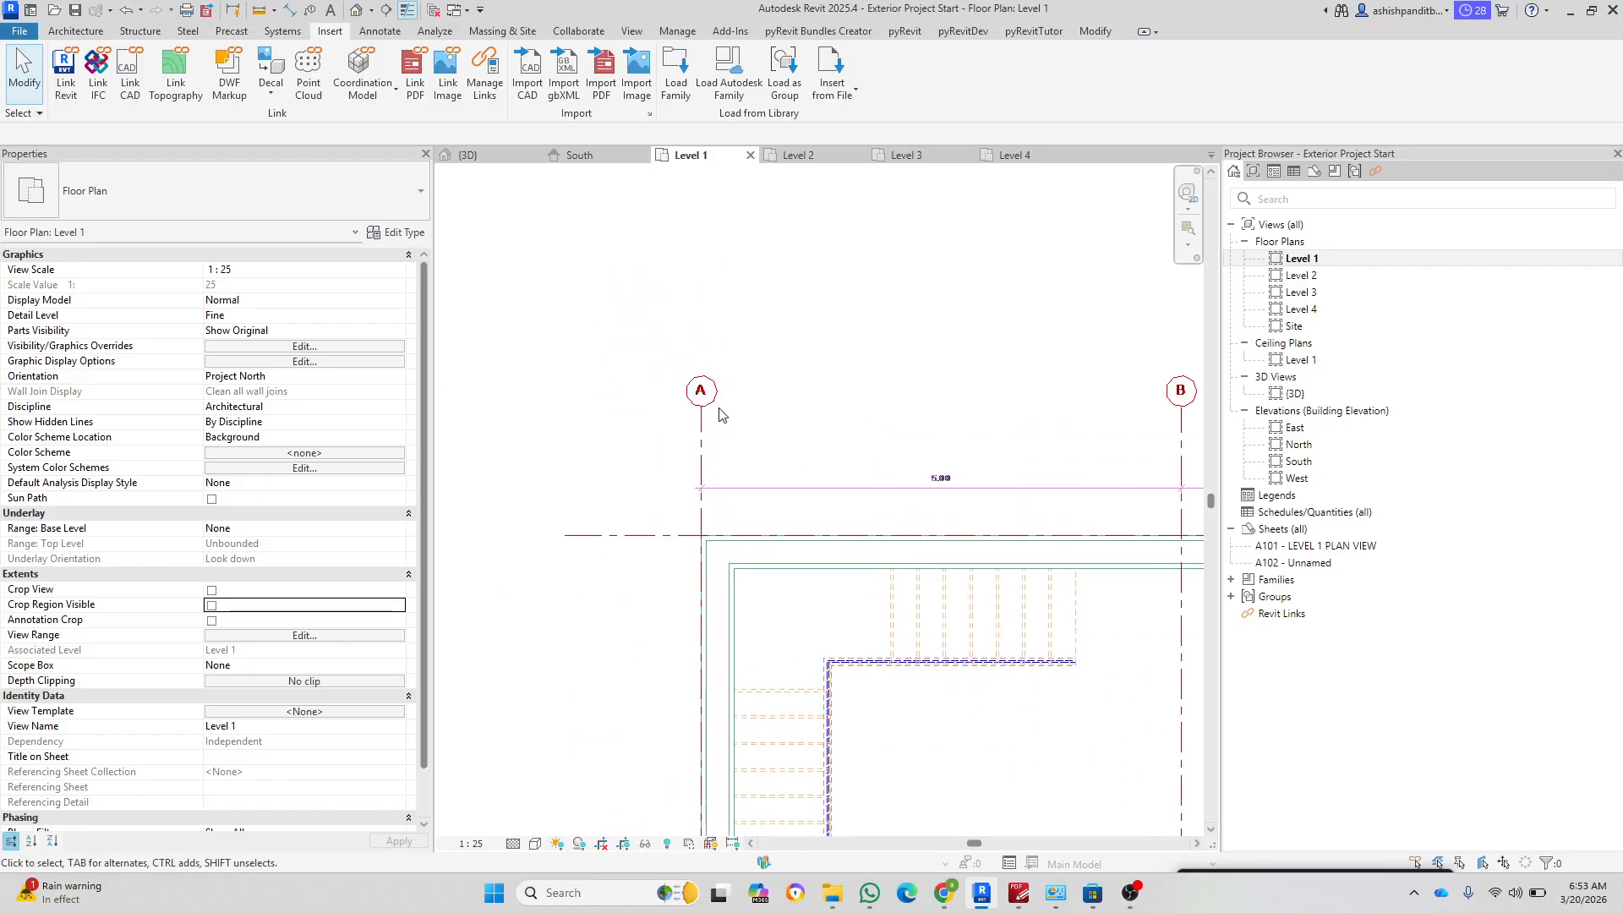
pyautogui.scroll(1, 763, 440)
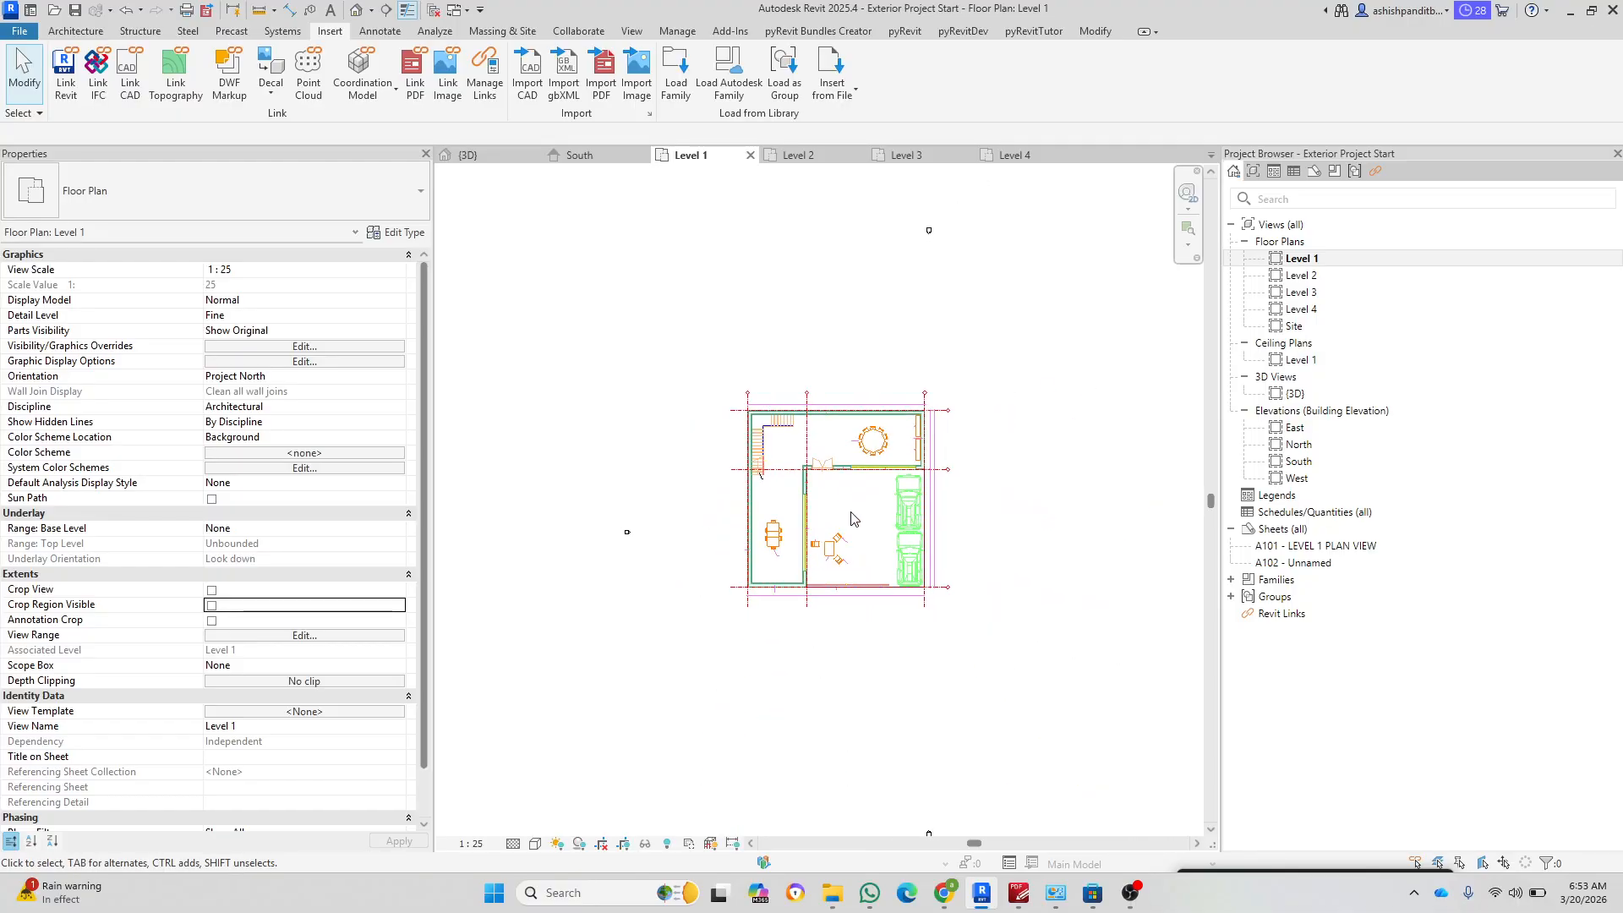
# Step: Move the linked LEVEL 1.dwg so it sits centrally between the four elevation markers
pyautogui.scroll(1, 862, 482)
pyautogui.click(860, 454)
pyautogui.scroll(1, 861, 455)
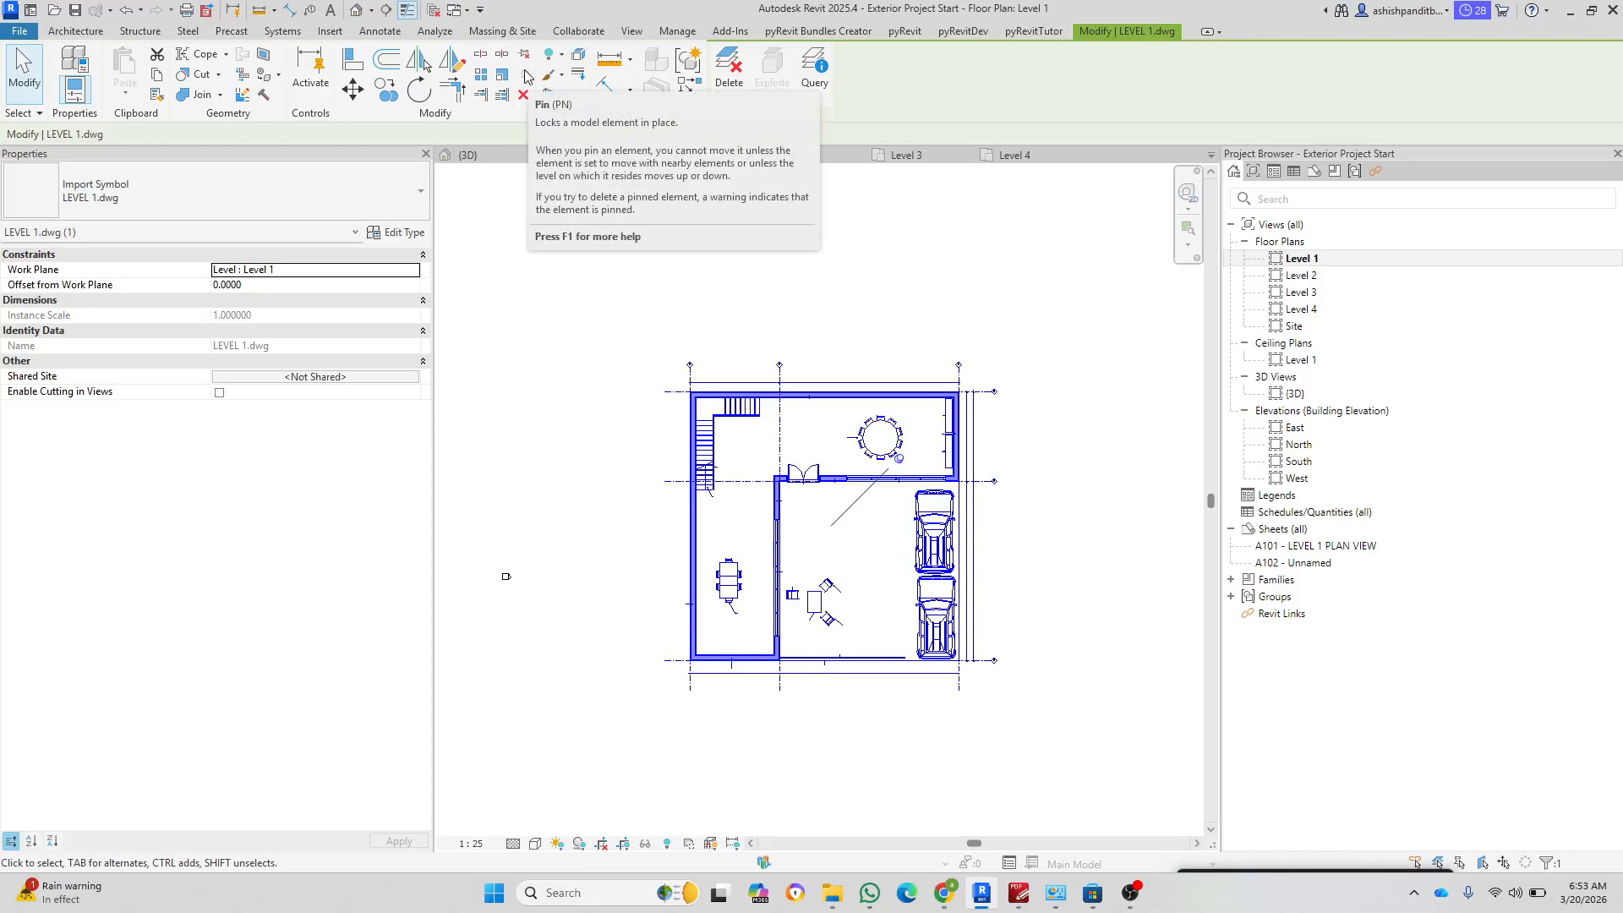
pyautogui.scroll(-2, 525, 254)
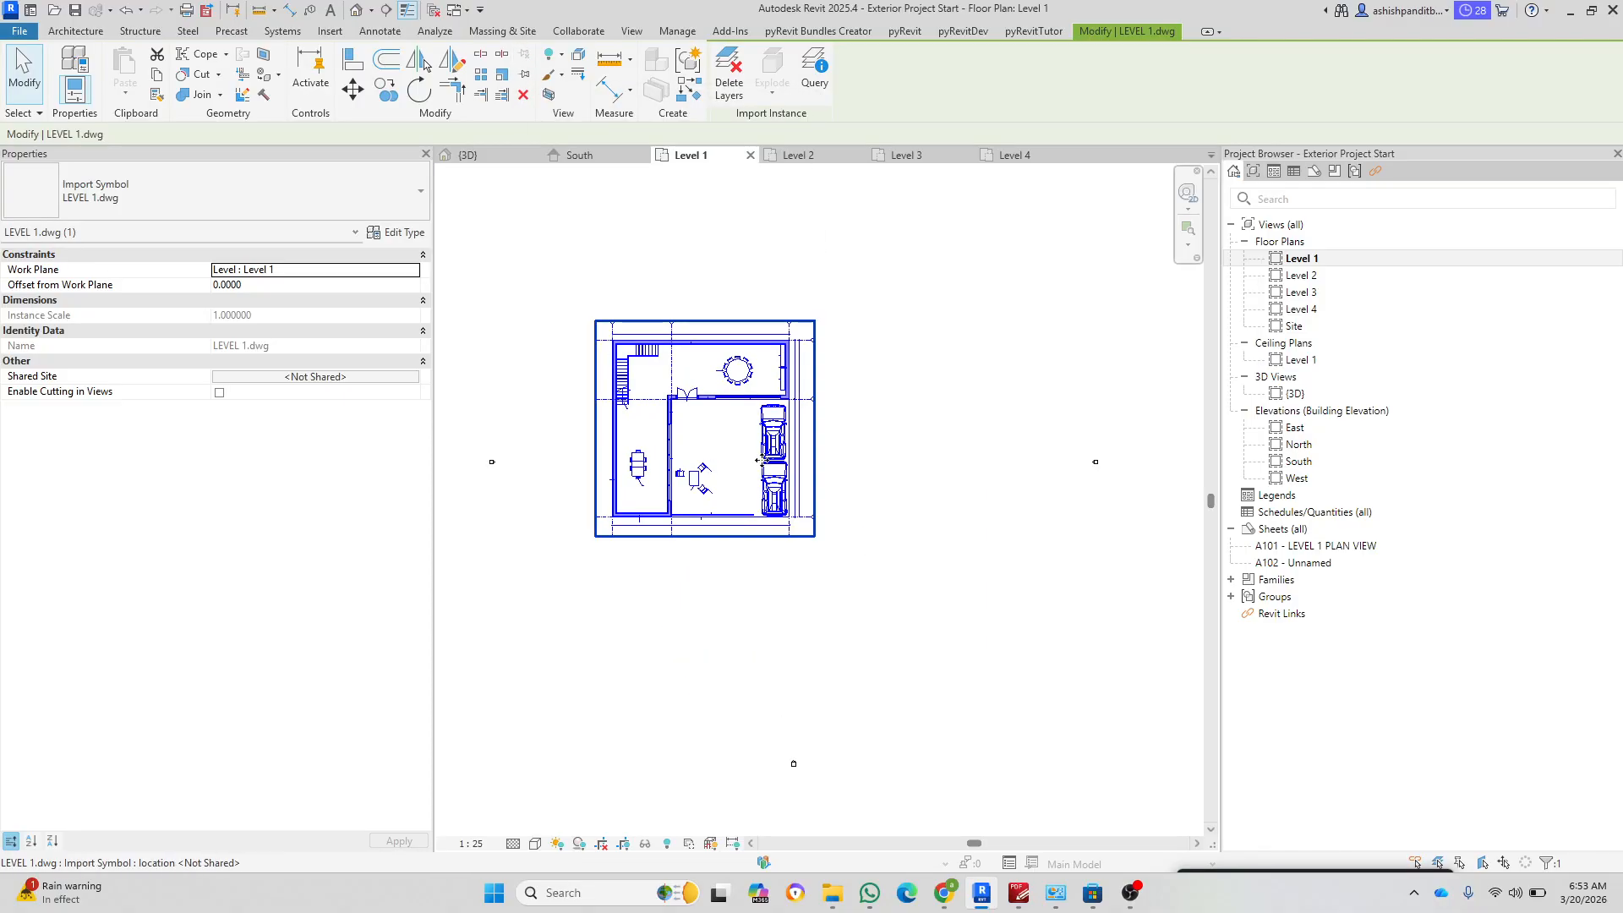
pyautogui.moveTo(781, 459); pyautogui.dragTo(876, 486)
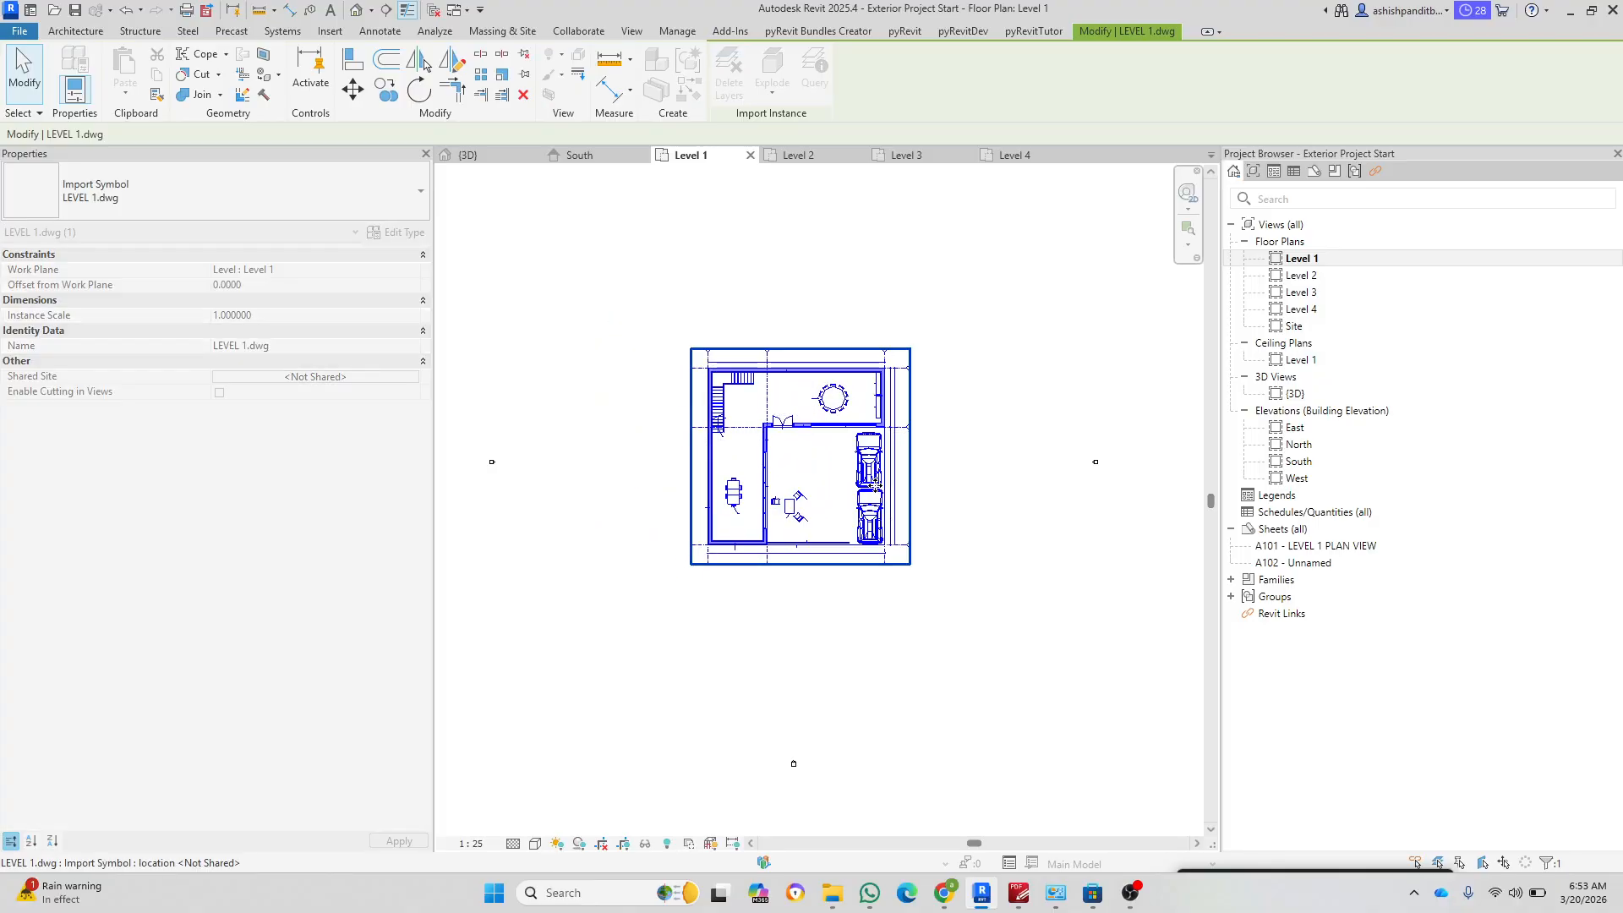
pyautogui.click(999, 542)
pyautogui.scroll(1, 793, 484)
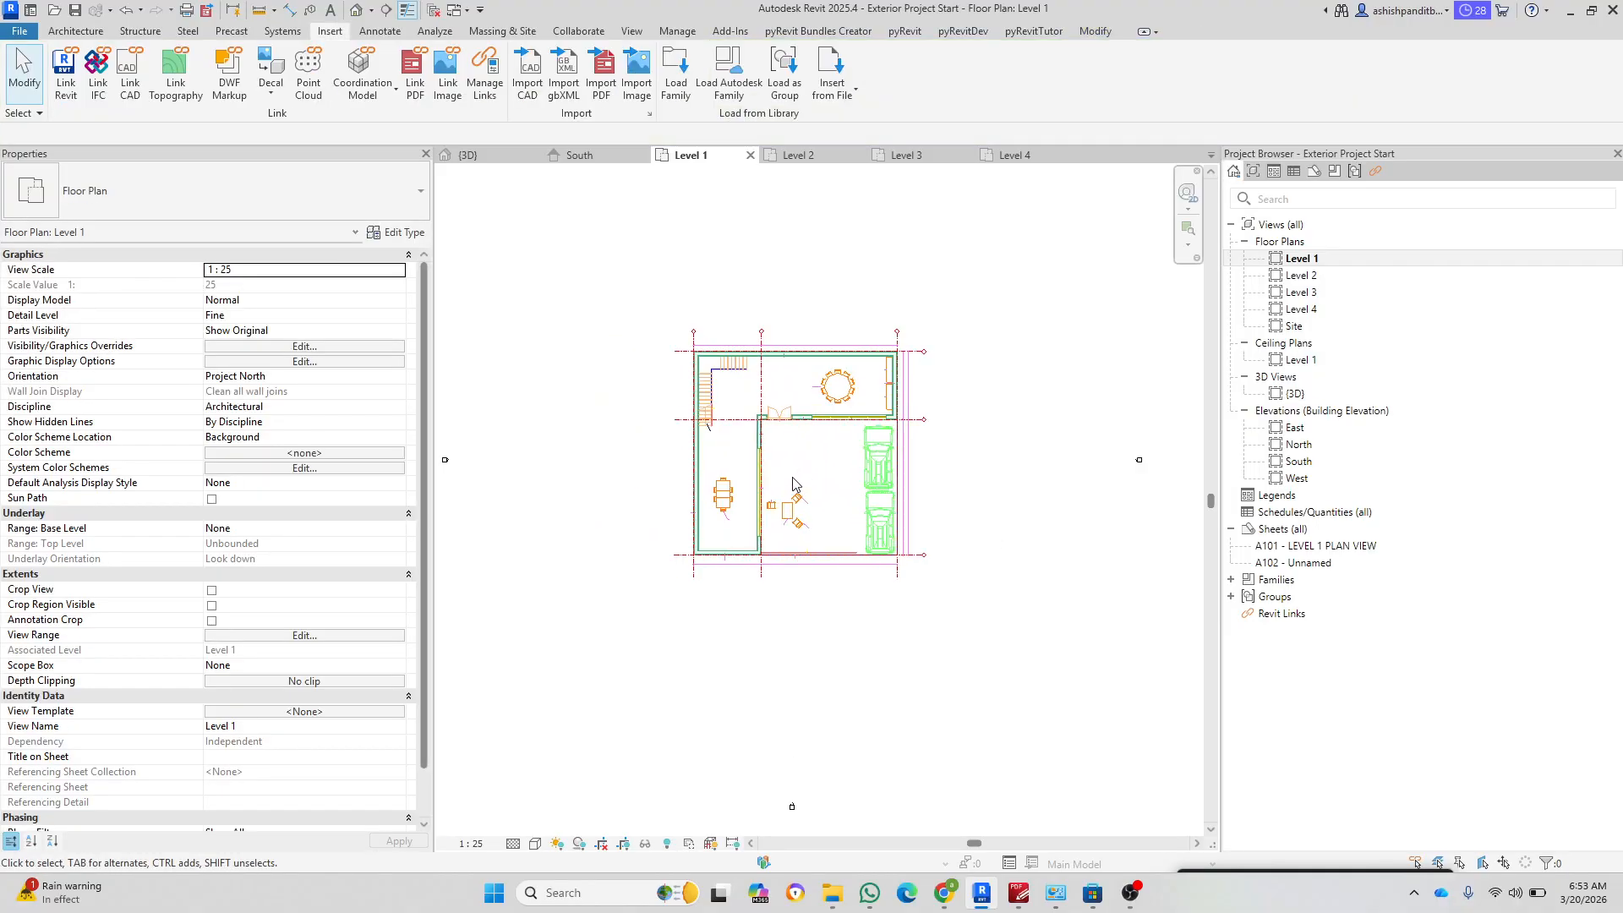
# Step: Show the crop region, fit its four edges around the repositioned plan and its grid bubbles, and hide it again
pyautogui.click(212, 606)
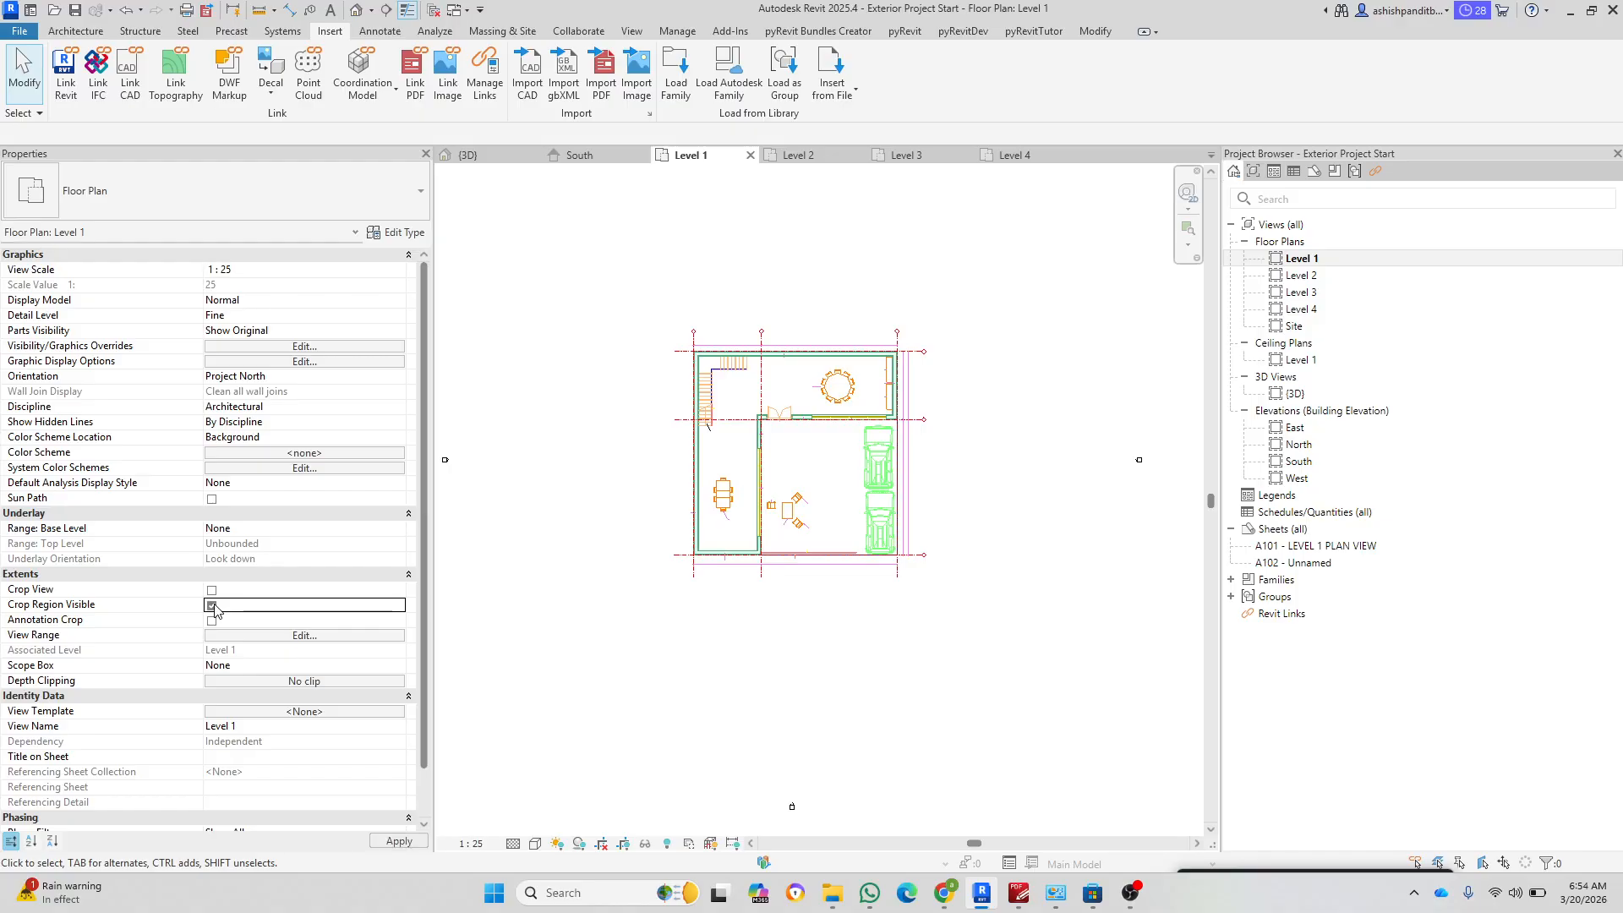
pyautogui.scroll(2, 851, 348)
pyautogui.click(821, 419)
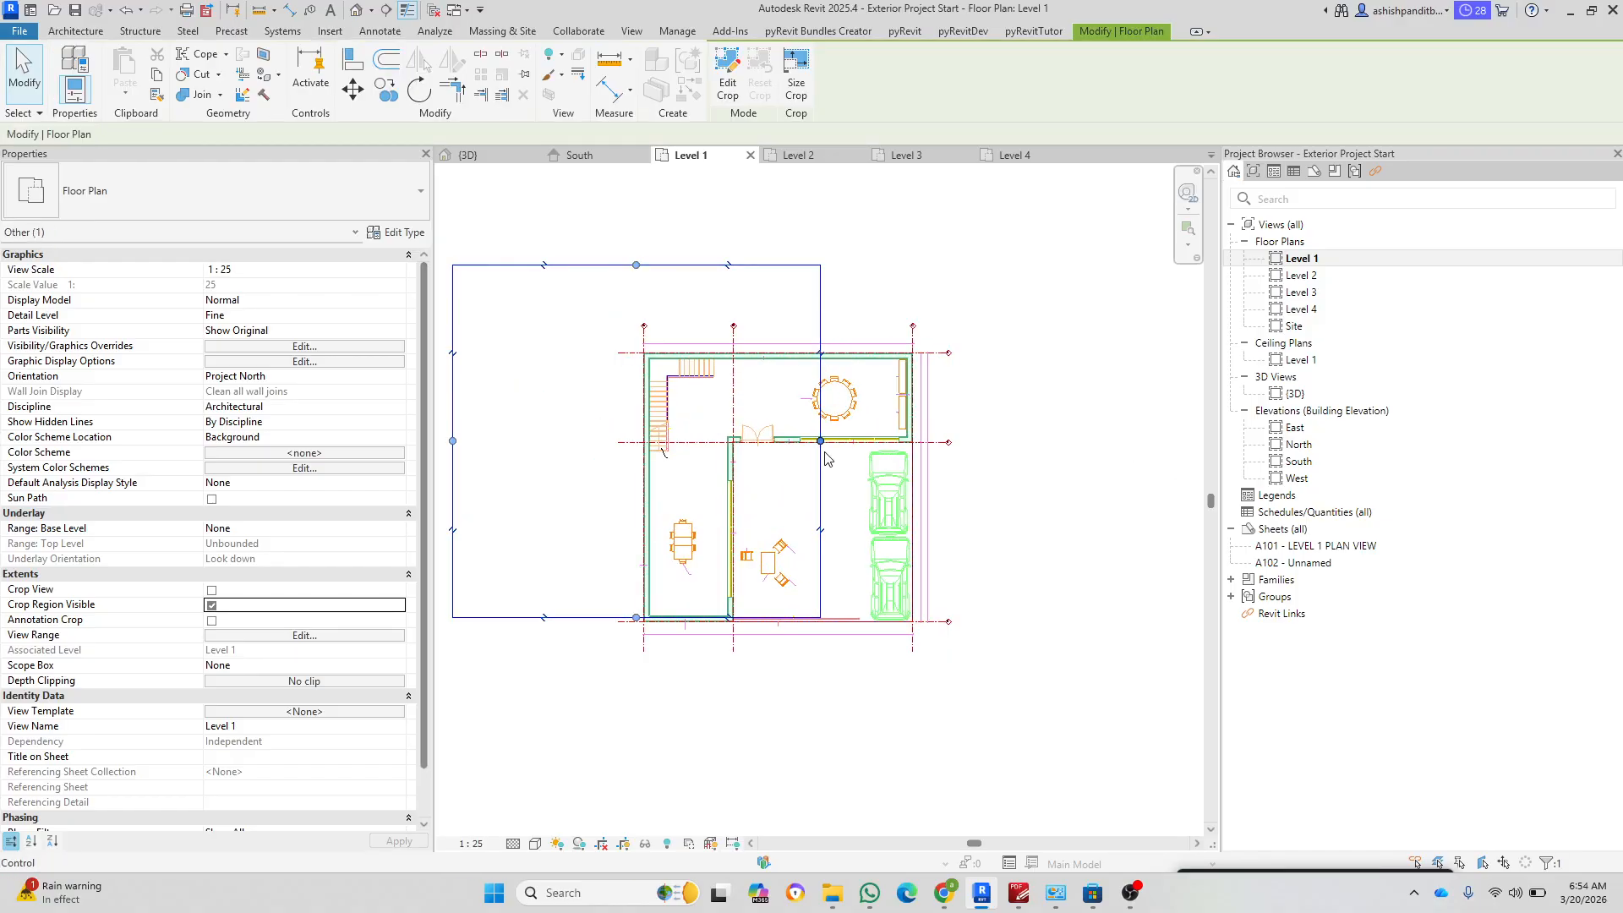
pyautogui.moveTo(825, 455); pyautogui.dragTo(974, 448)
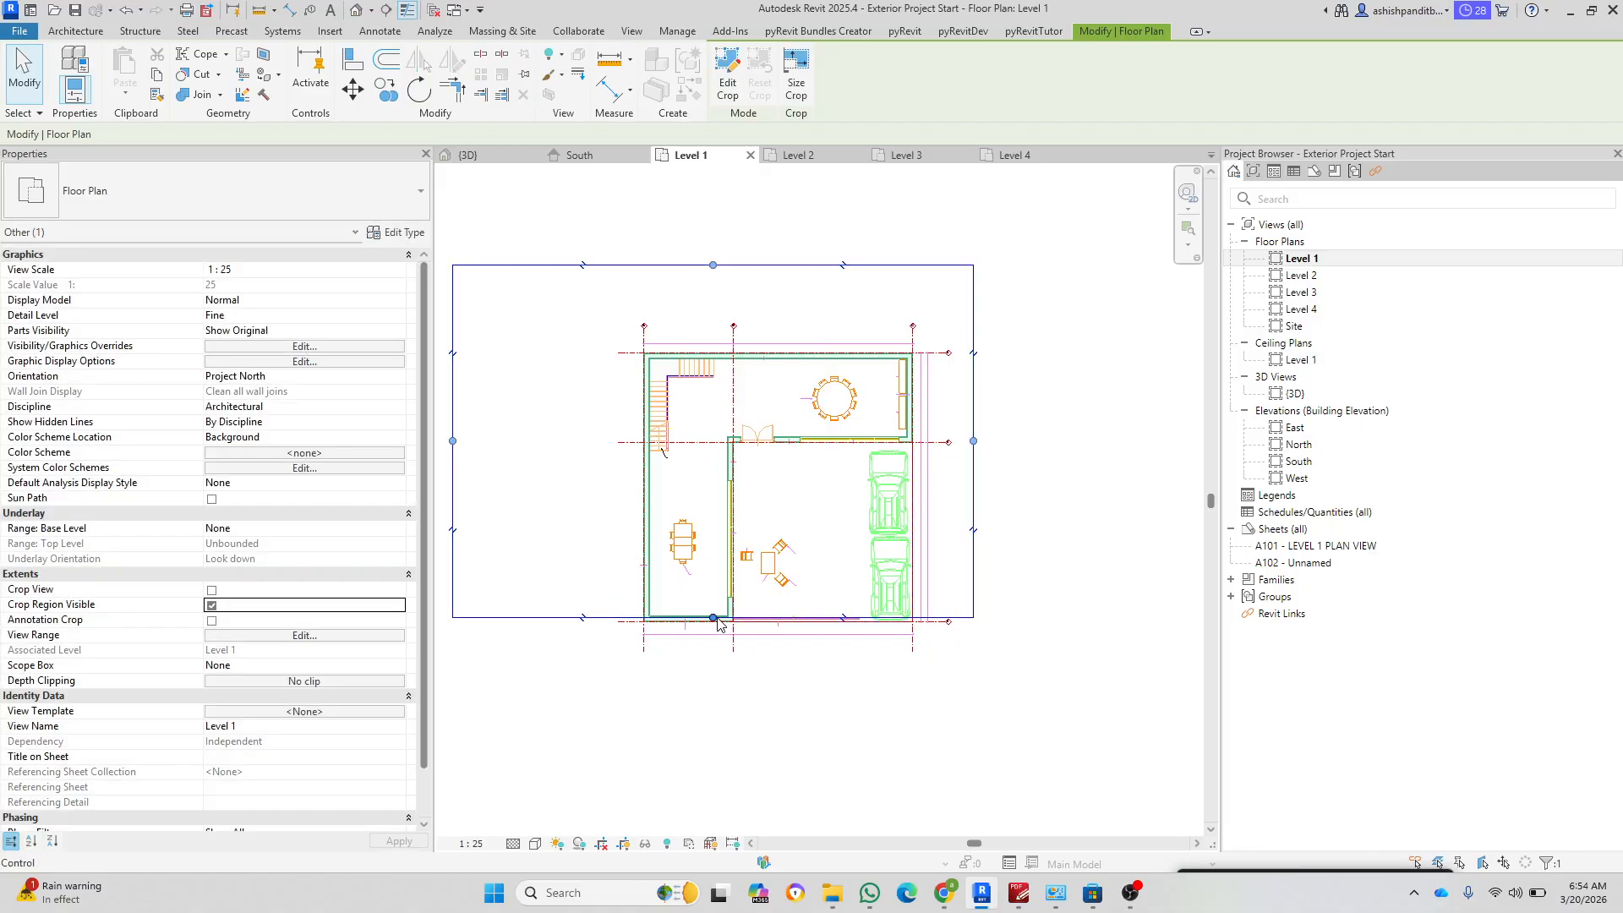
pyautogui.moveTo(713, 618); pyautogui.dragTo(712, 674)
pyautogui.moveTo(449, 462); pyautogui.dragTo(604, 470)
pyautogui.moveTo(787, 281); pyautogui.dragTo(790, 324)
pyautogui.click(1014, 431)
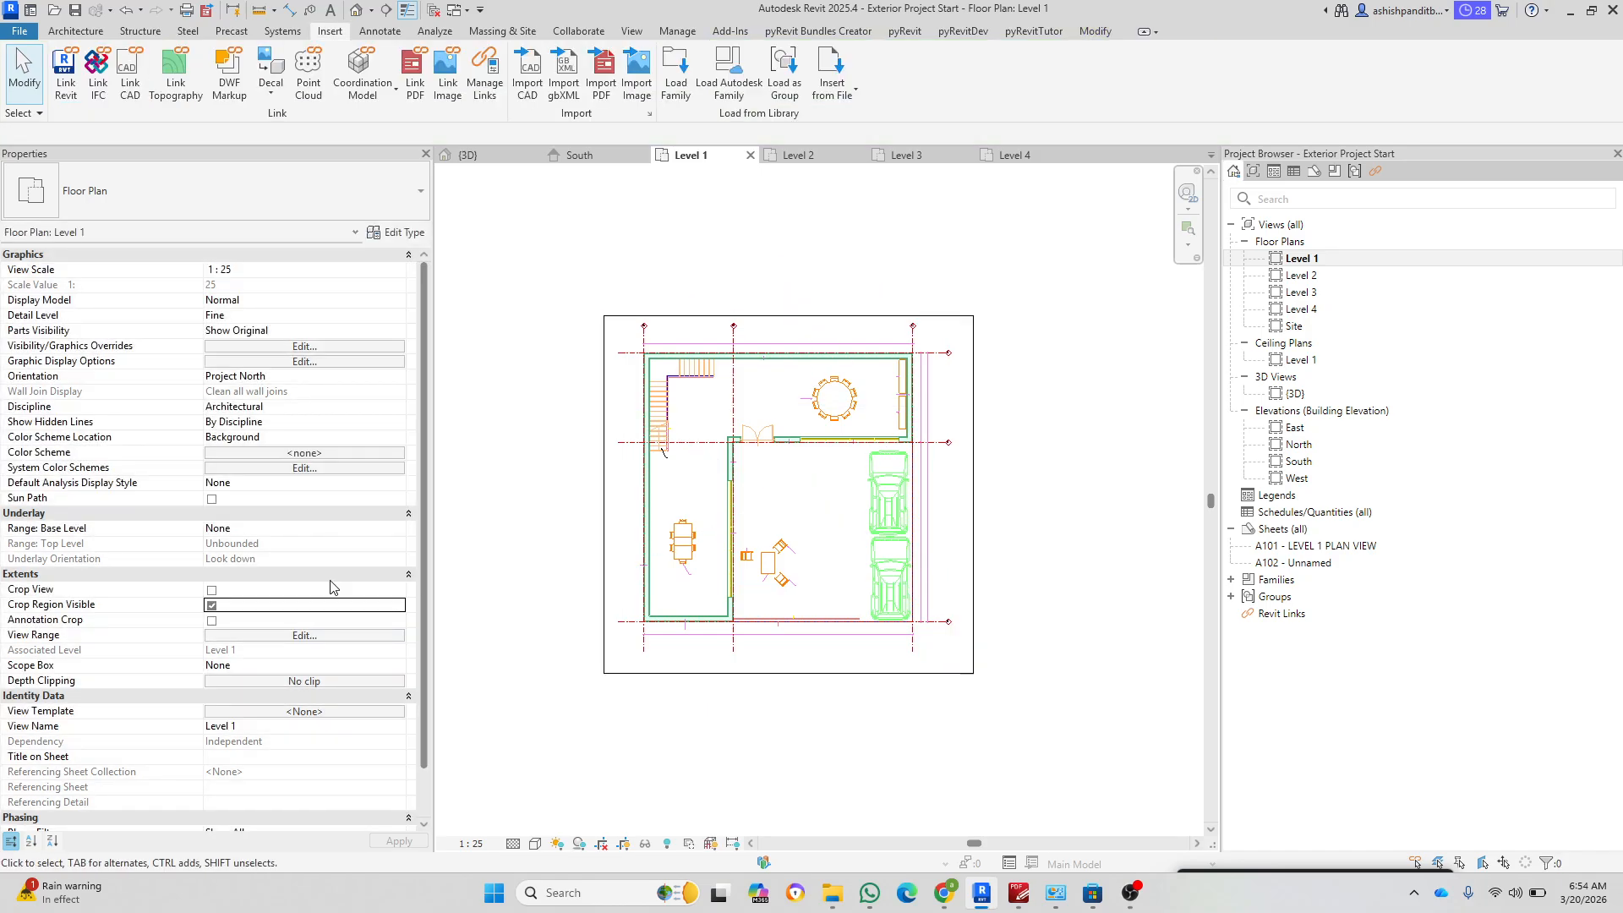
pyautogui.click(212, 606)
# Step: Turn on Crop View for the Level 1 floor plan and make its crop region visible
pyautogui.scroll(-2, 1001, 531)
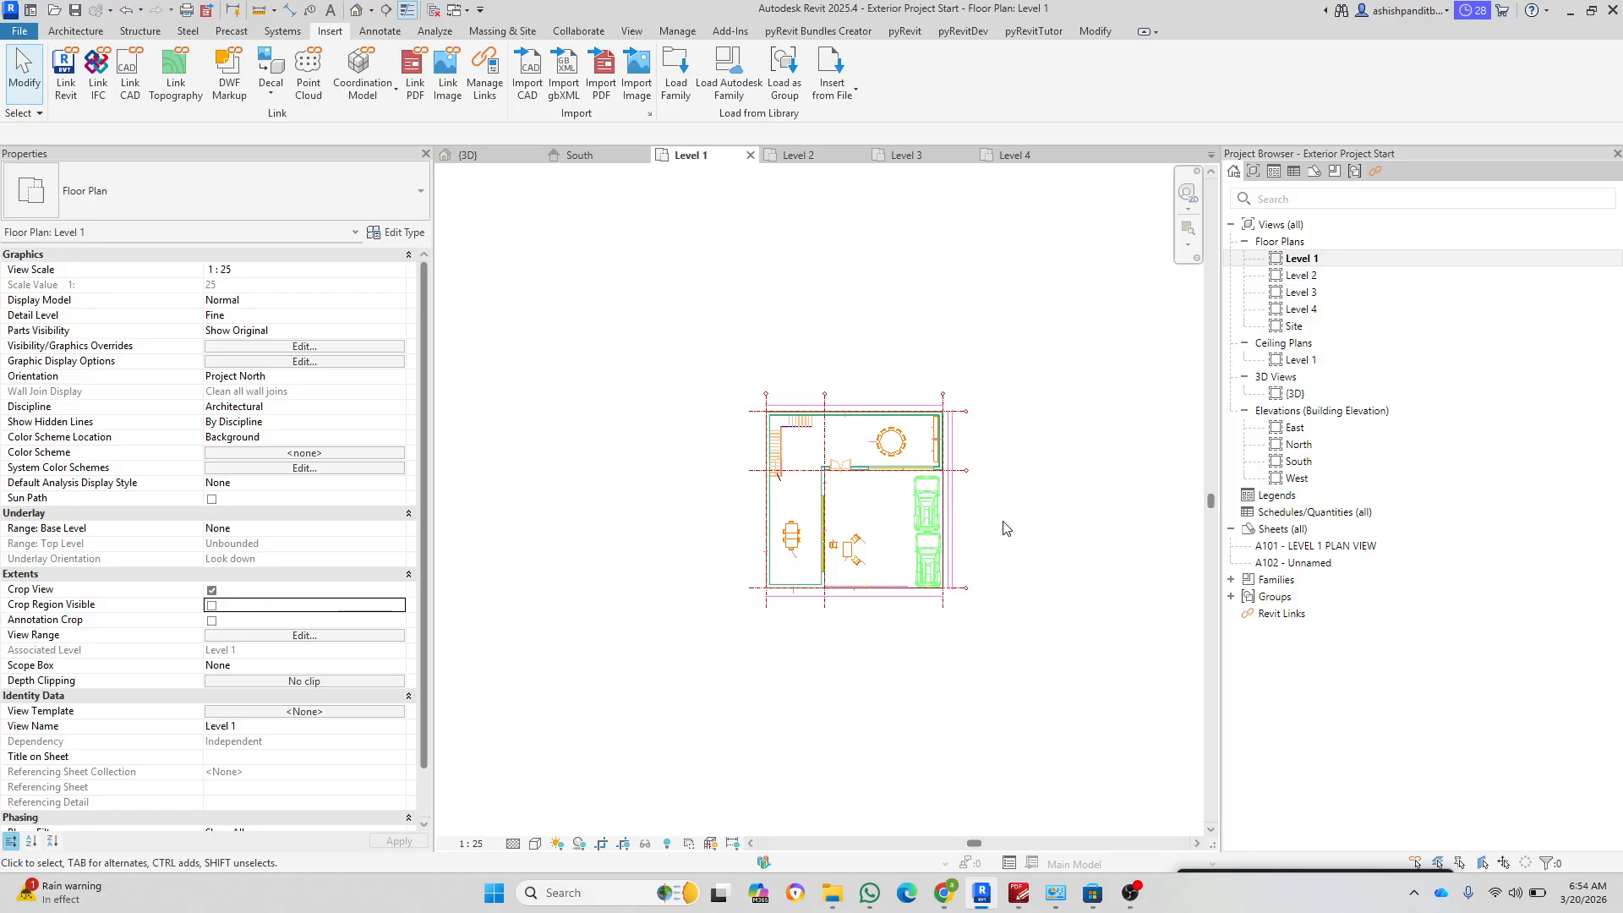
pyautogui.scroll(5, 1004, 528)
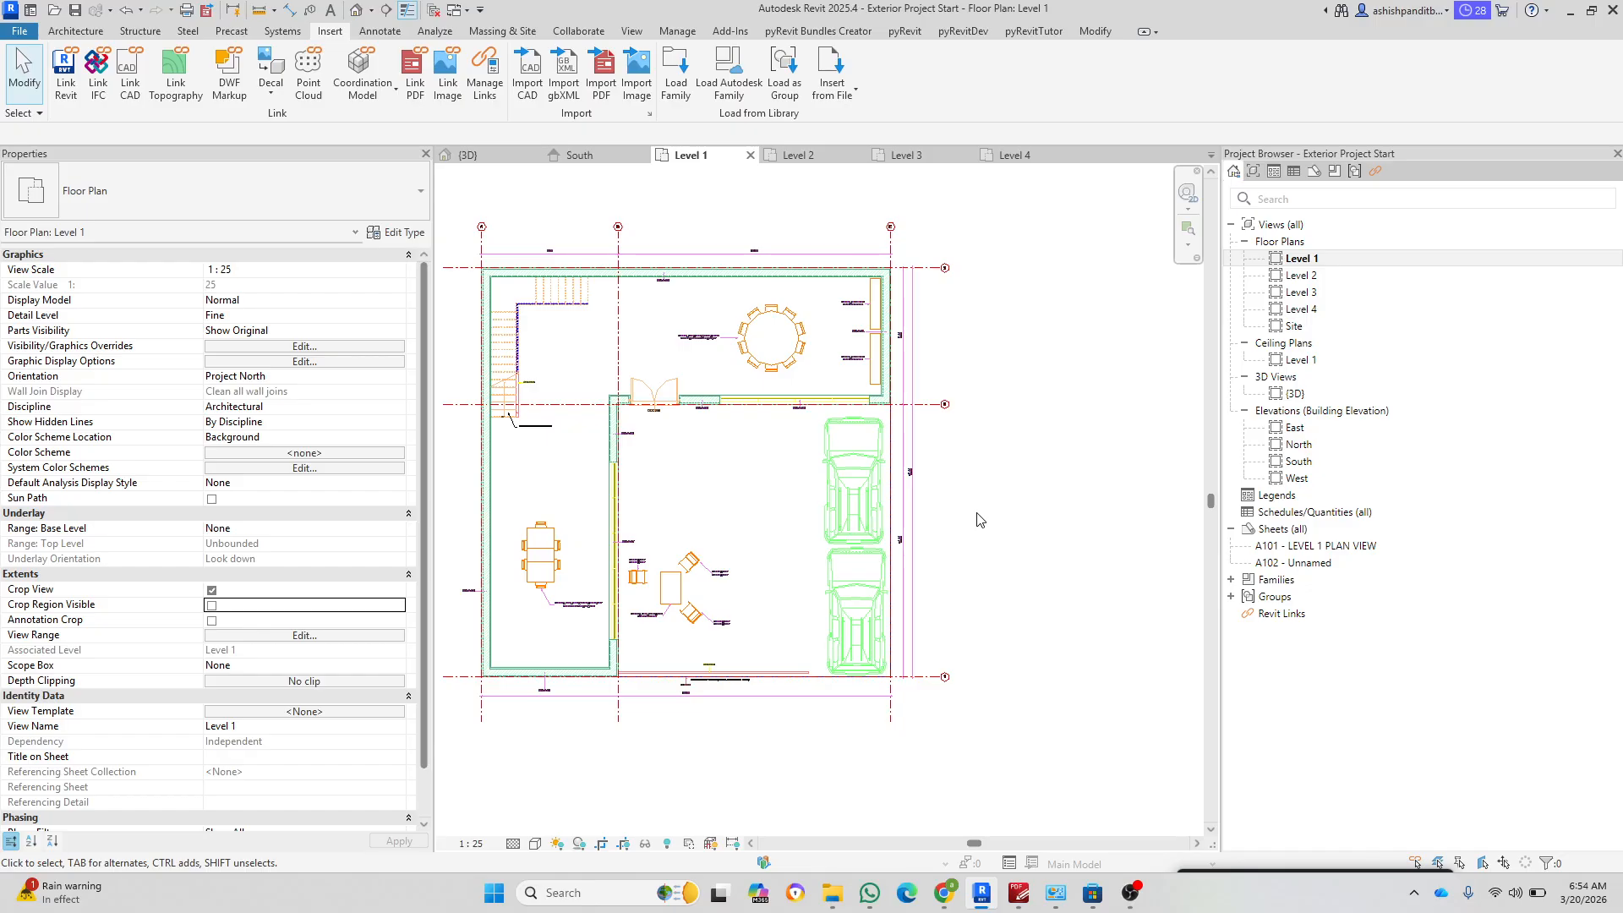
pyautogui.scroll(-3, 1004, 526)
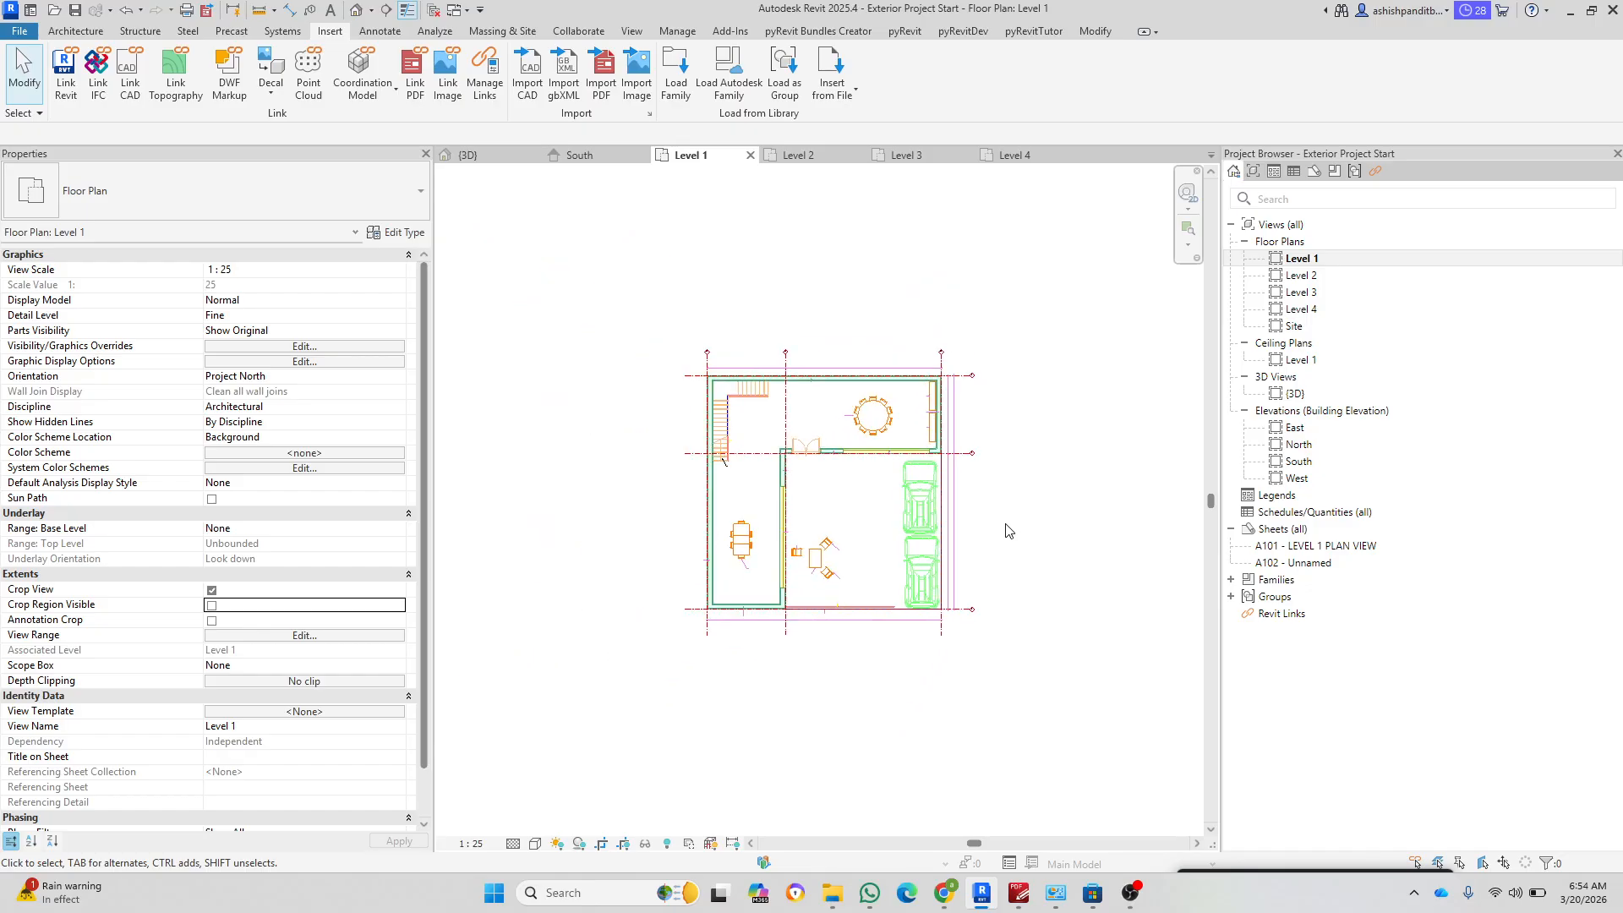
pyautogui.click(212, 607)
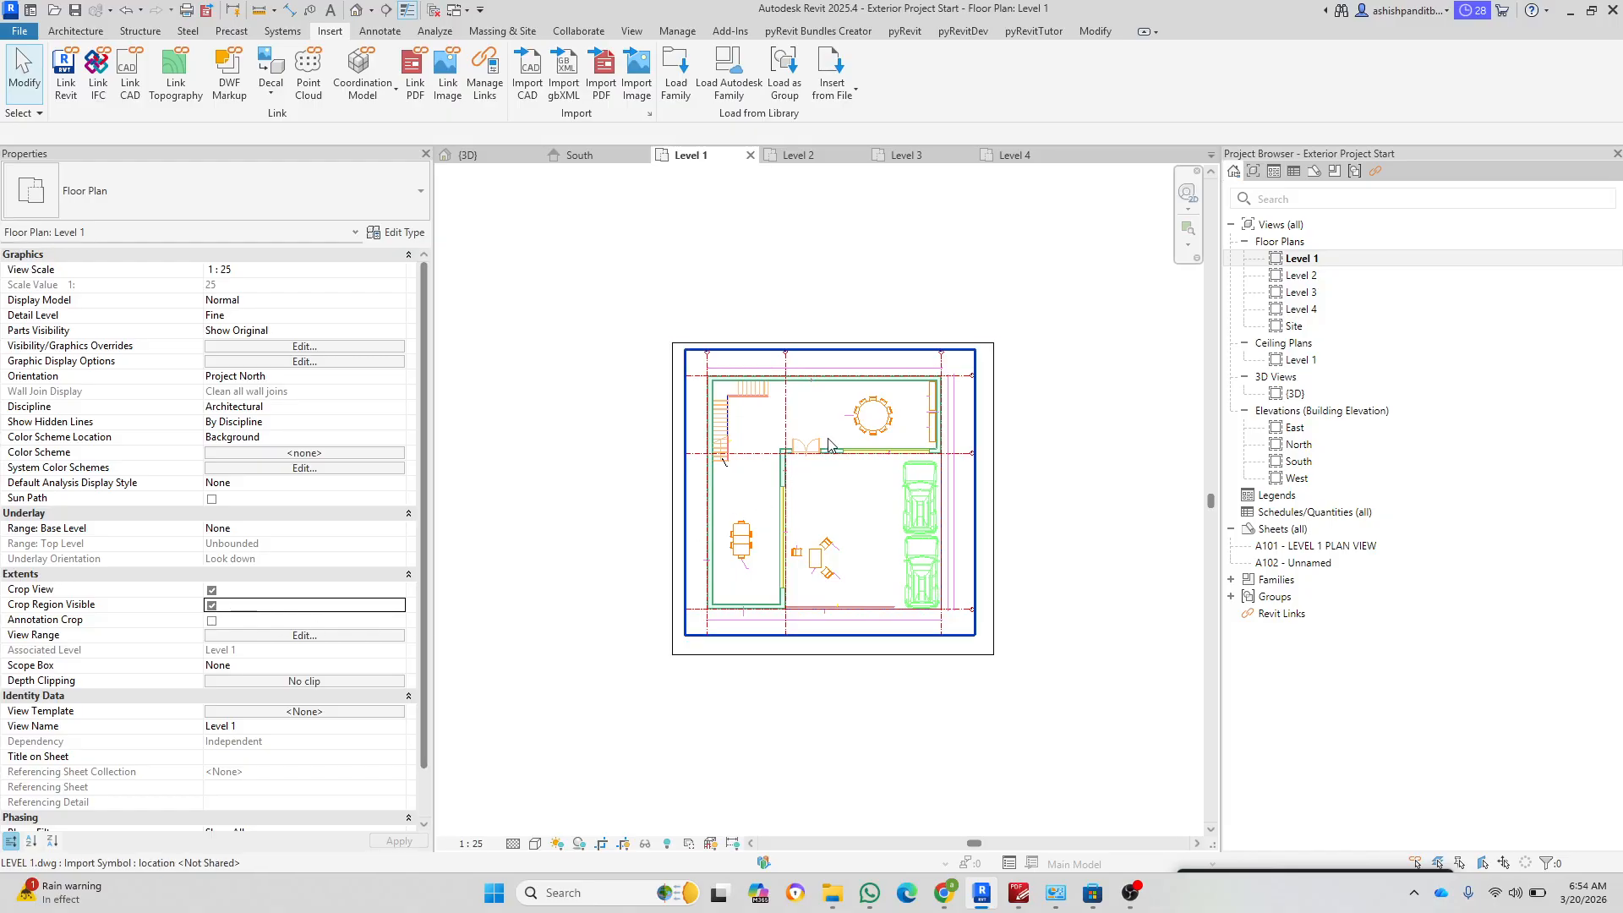
pyautogui.scroll(-3, 834, 440)
pyautogui.scroll(1, 751, 615)
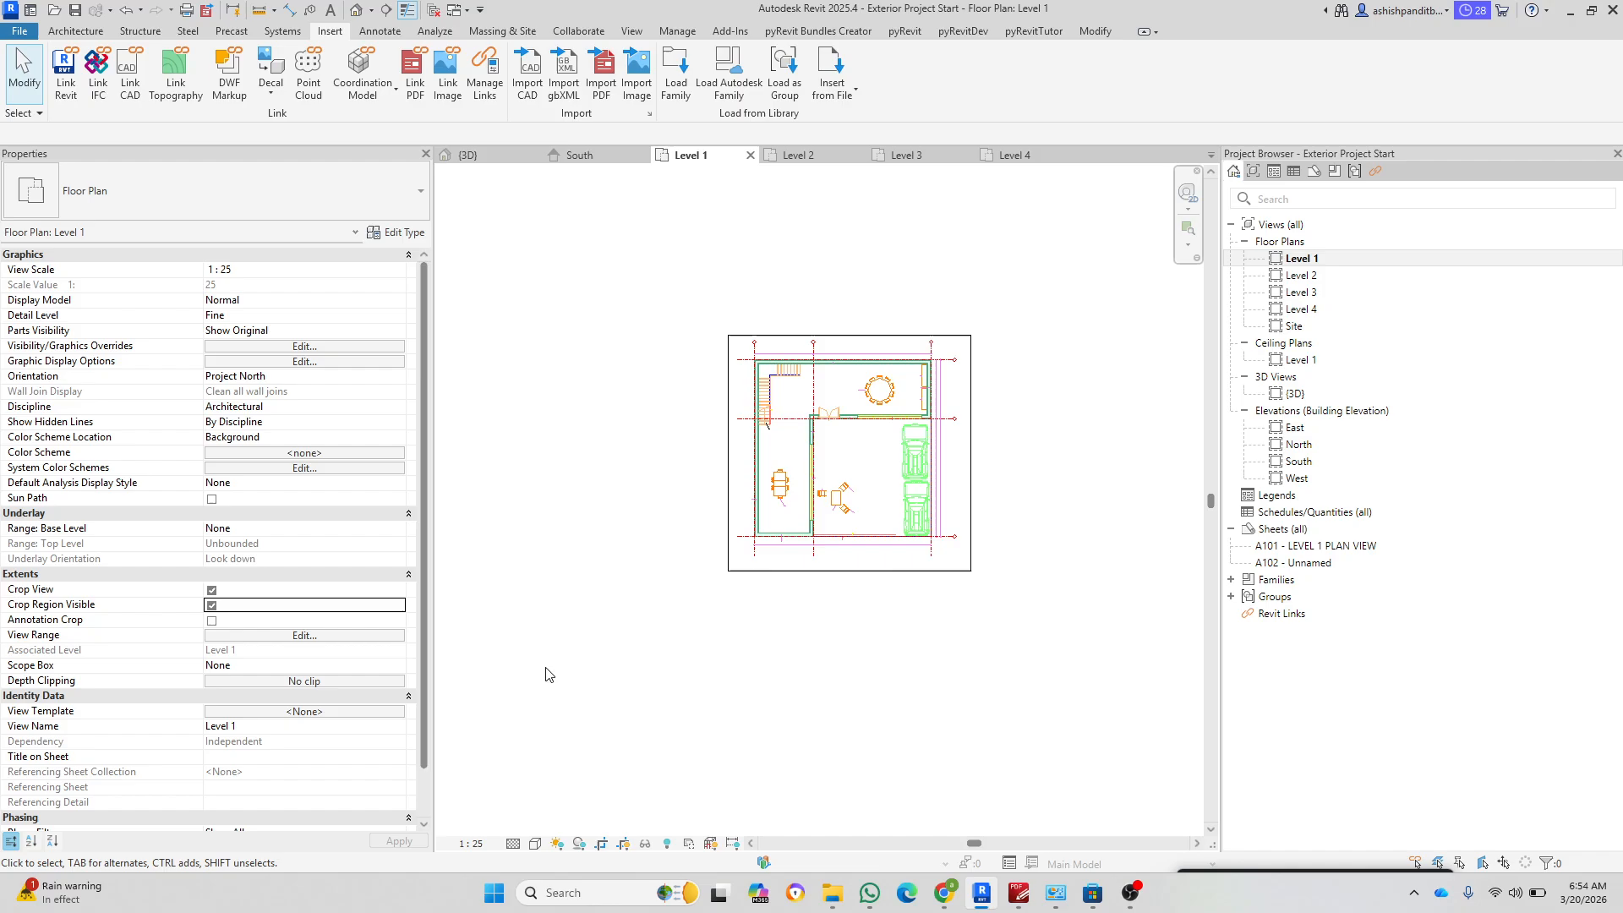
# Step: Turn off Crop View and move the linked LEVEL 1.dwg outside the crop region, beyond the elevation markers
pyautogui.click(212, 591)
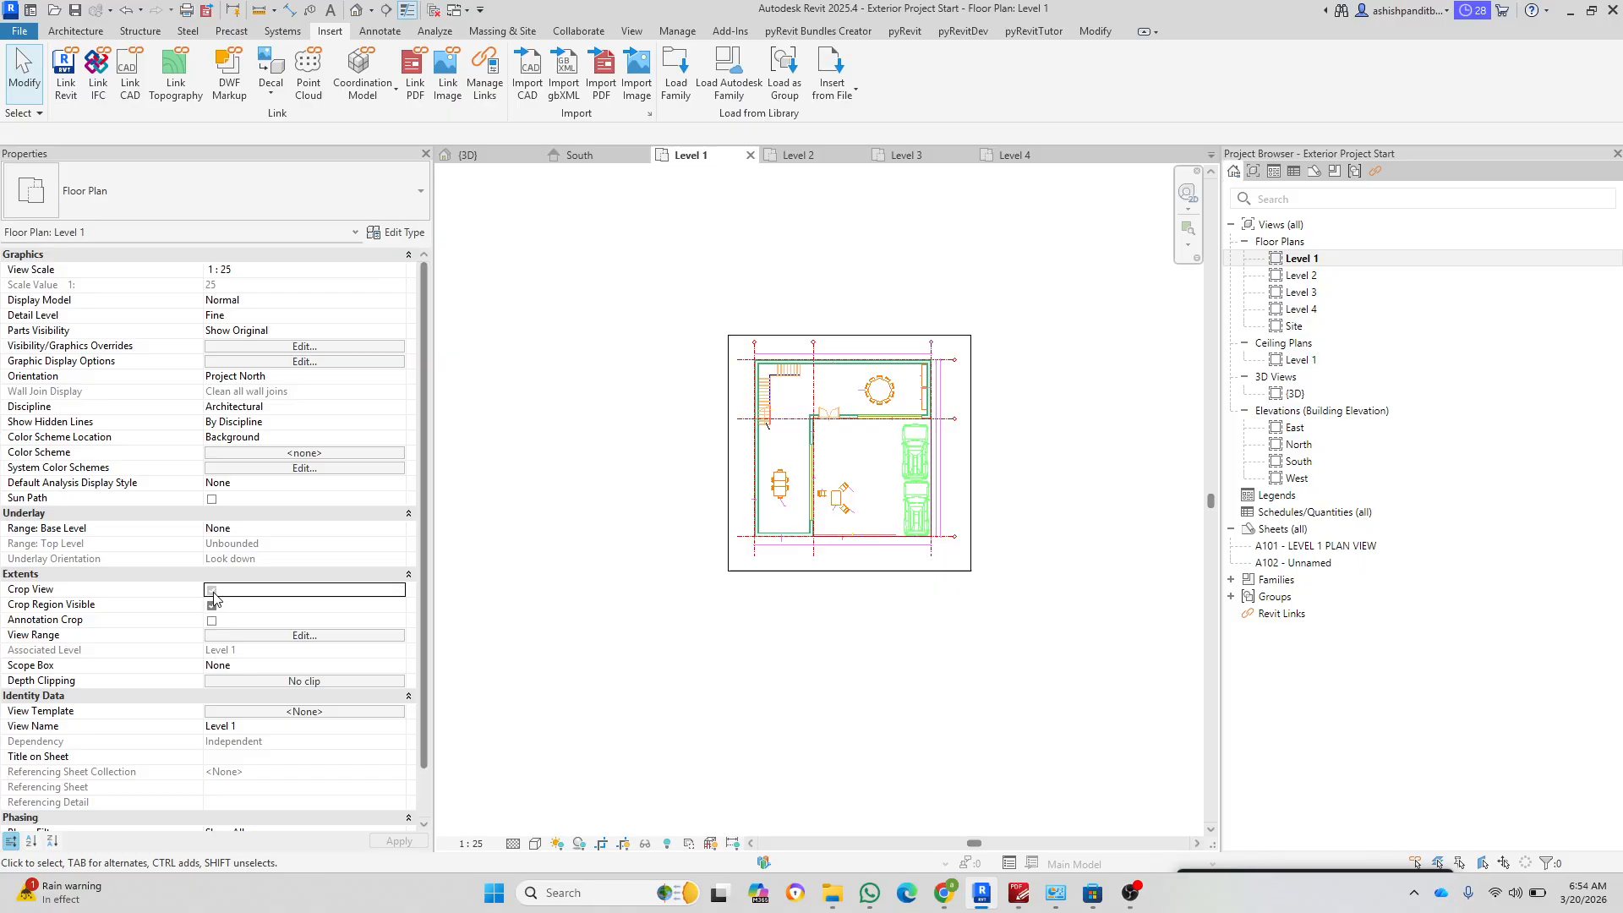
pyautogui.scroll(-2, 710, 592)
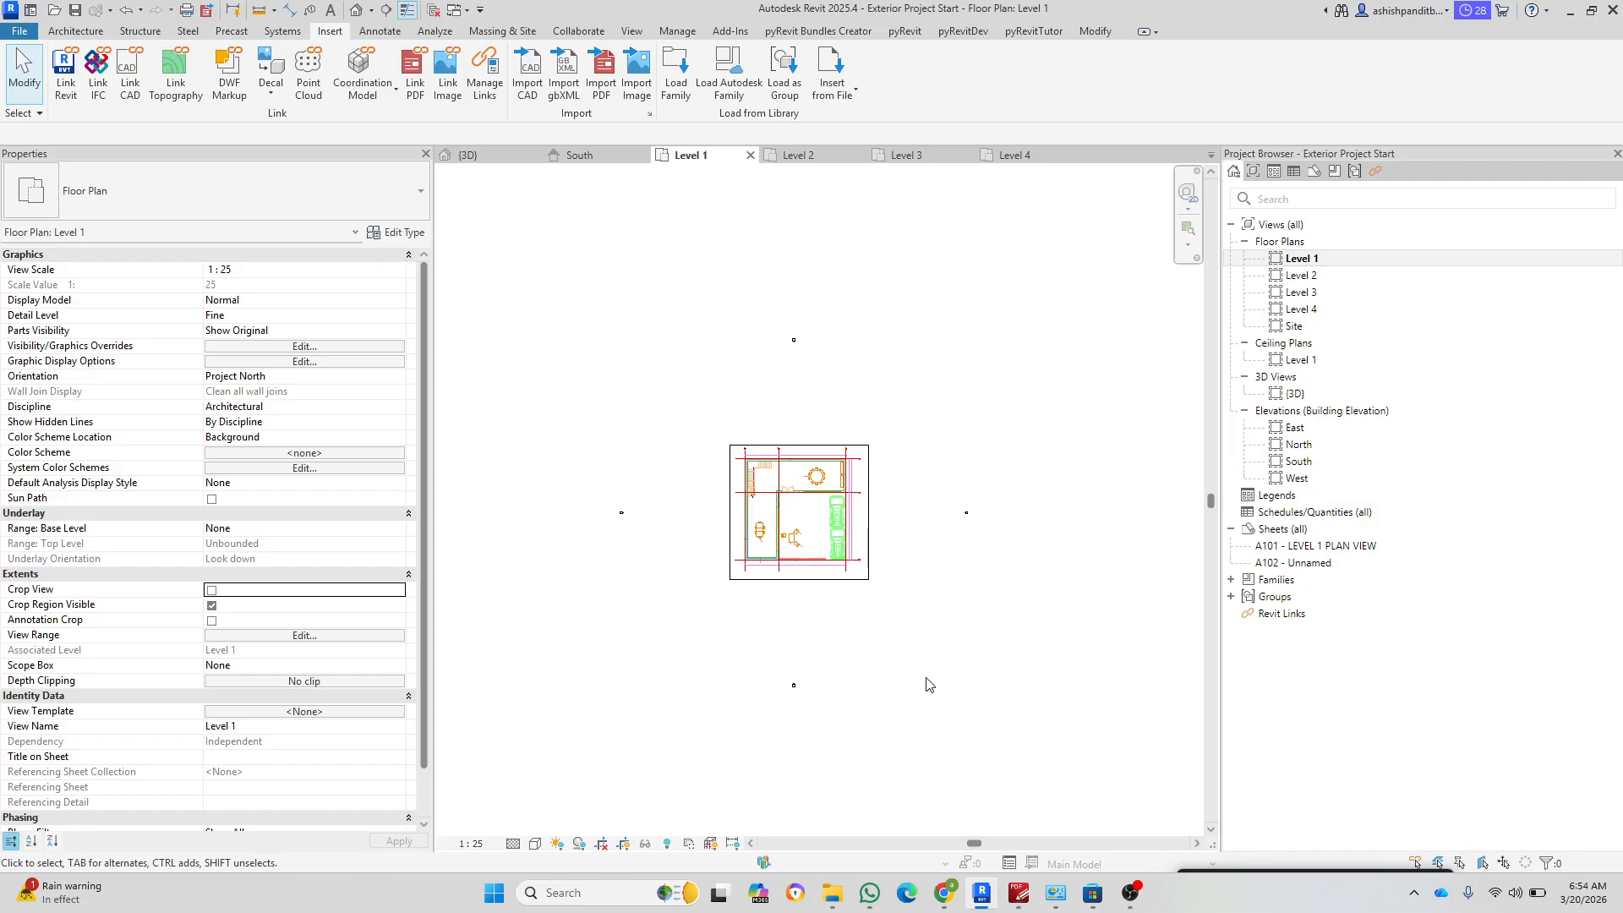
pyautogui.scroll(2, 714, 448)
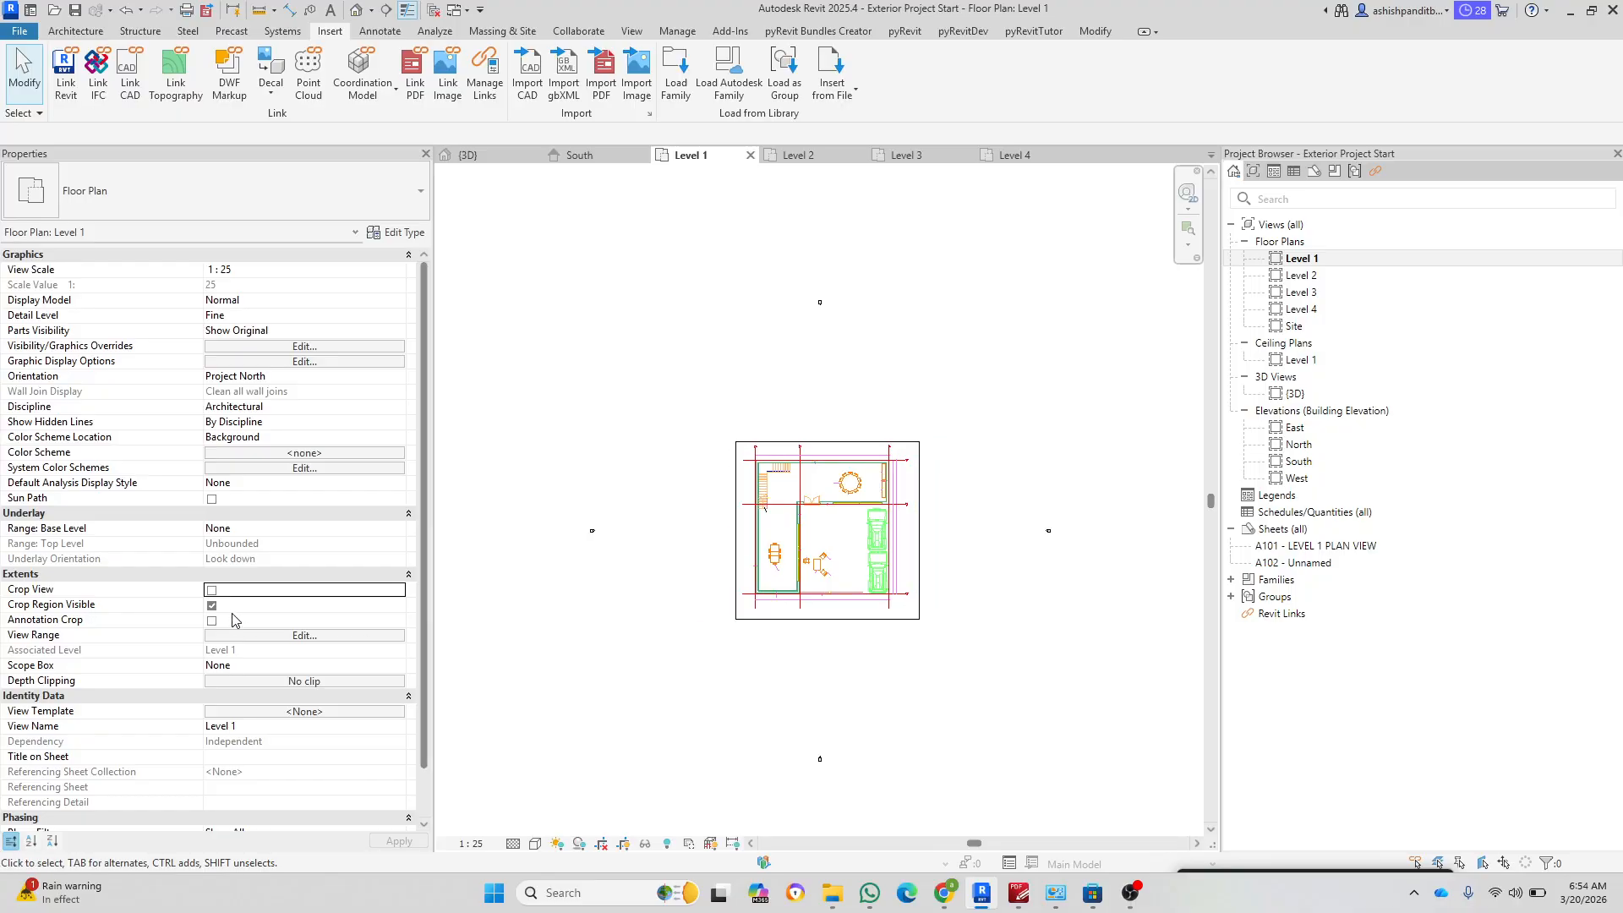
pyautogui.scroll(-2, 704, 551)
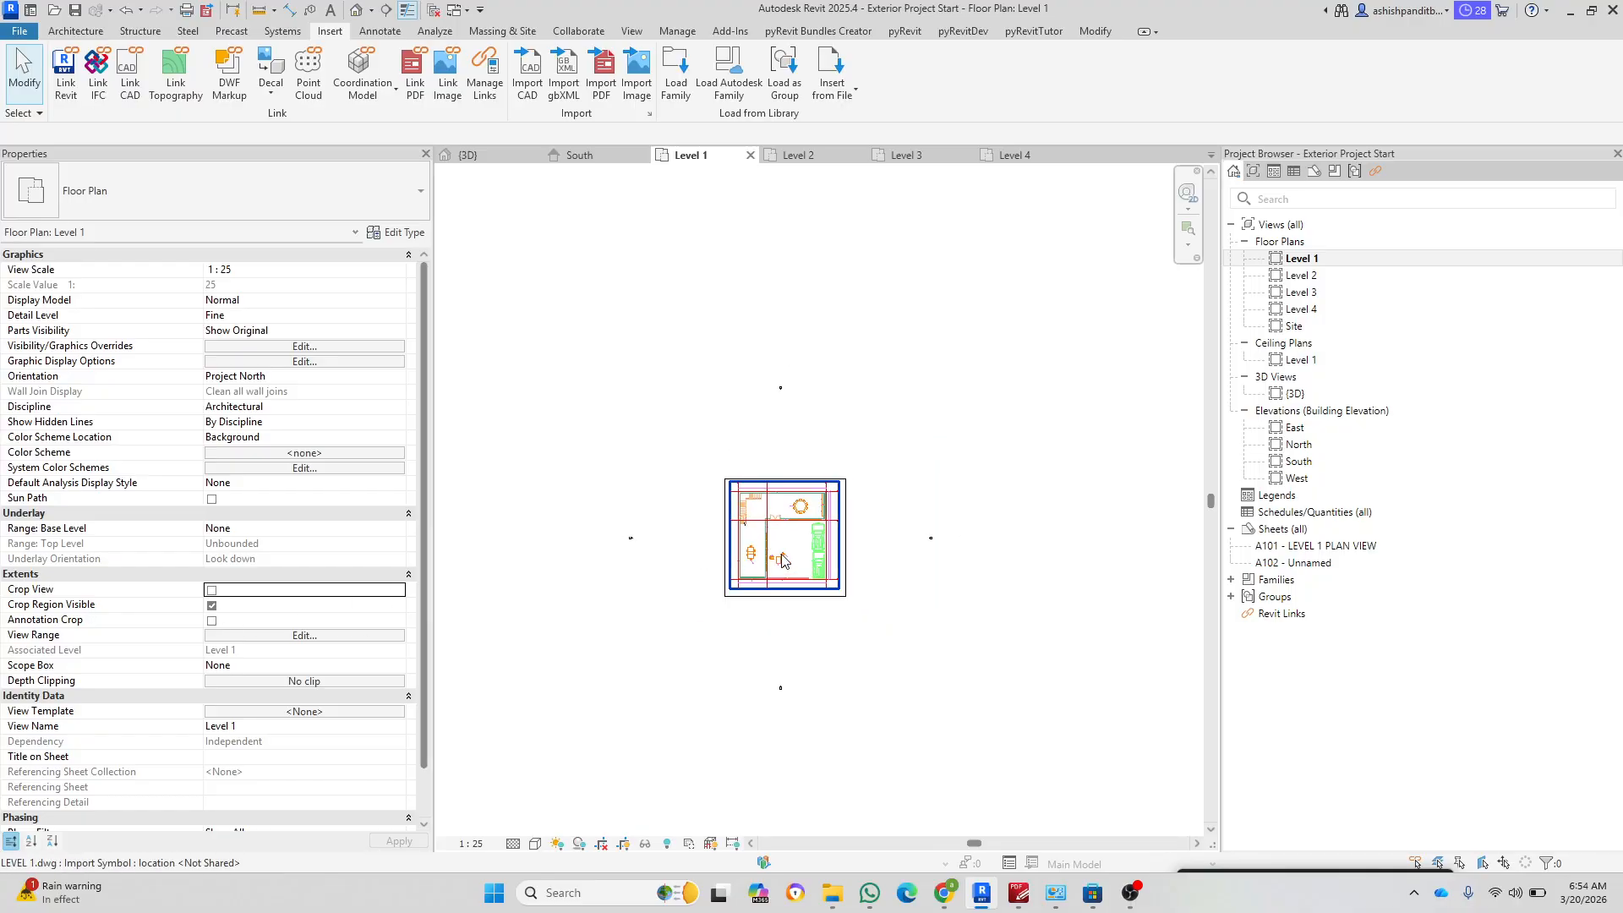
pyautogui.click(790, 538)
pyautogui.moveTo(790, 537); pyautogui.dragTo(957, 442)
pyautogui.click(770, 519)
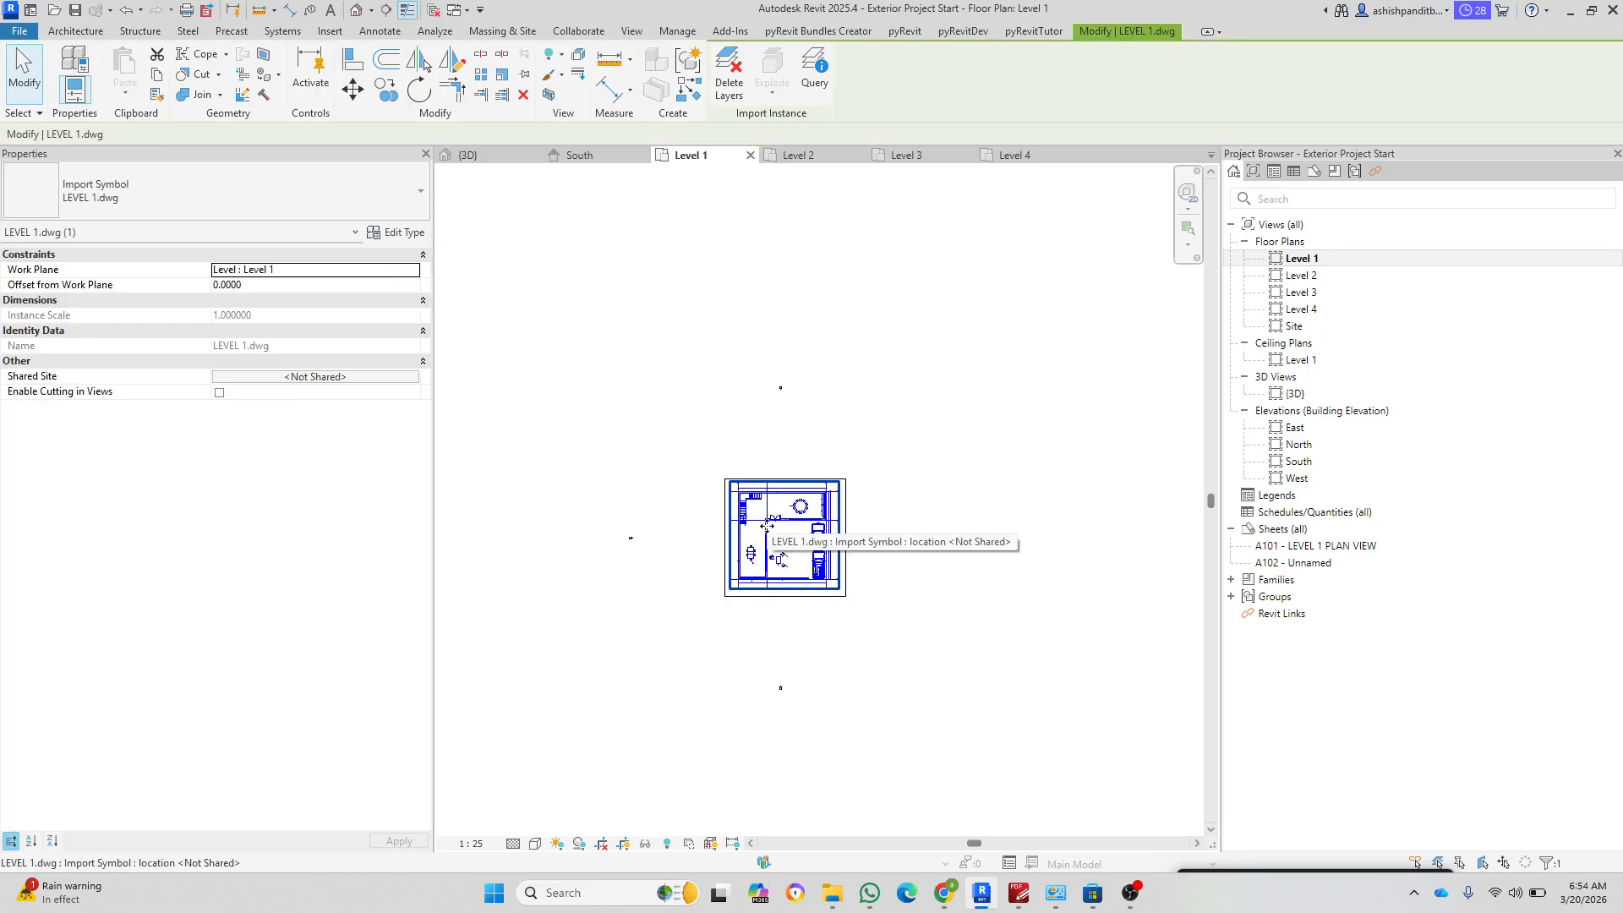
pyautogui.moveTo(770, 519); pyautogui.dragTo(1101, 306)
pyautogui.press('Escape')
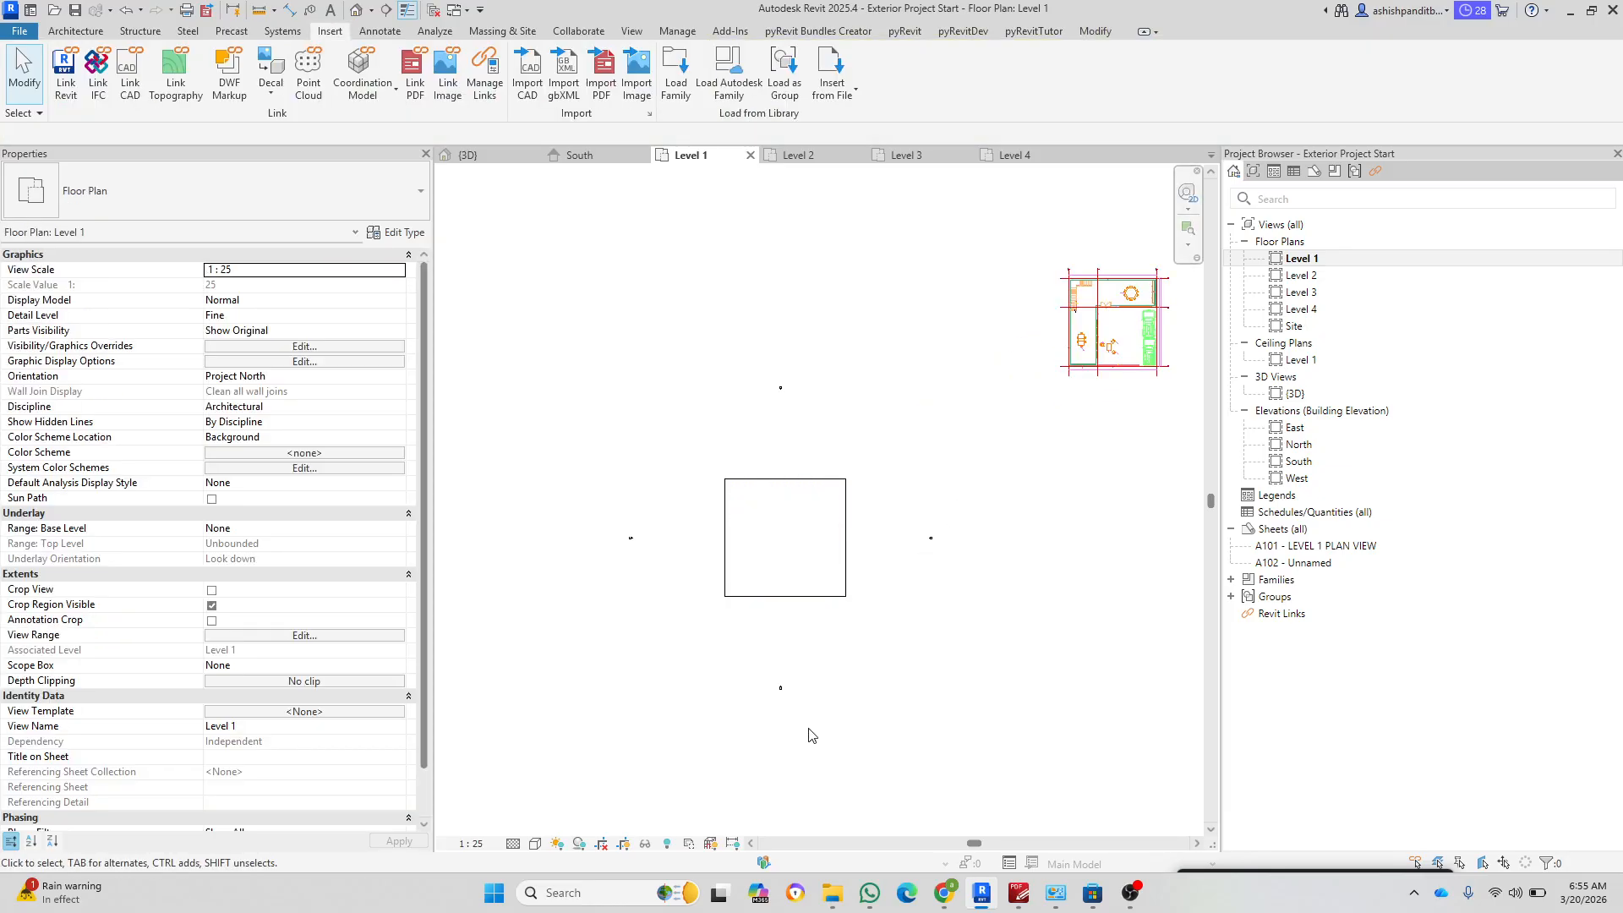
# Step: Turn on Crop View to check how the view treats the plan outside the crop region, and turn it off again
pyautogui.click(212, 590)
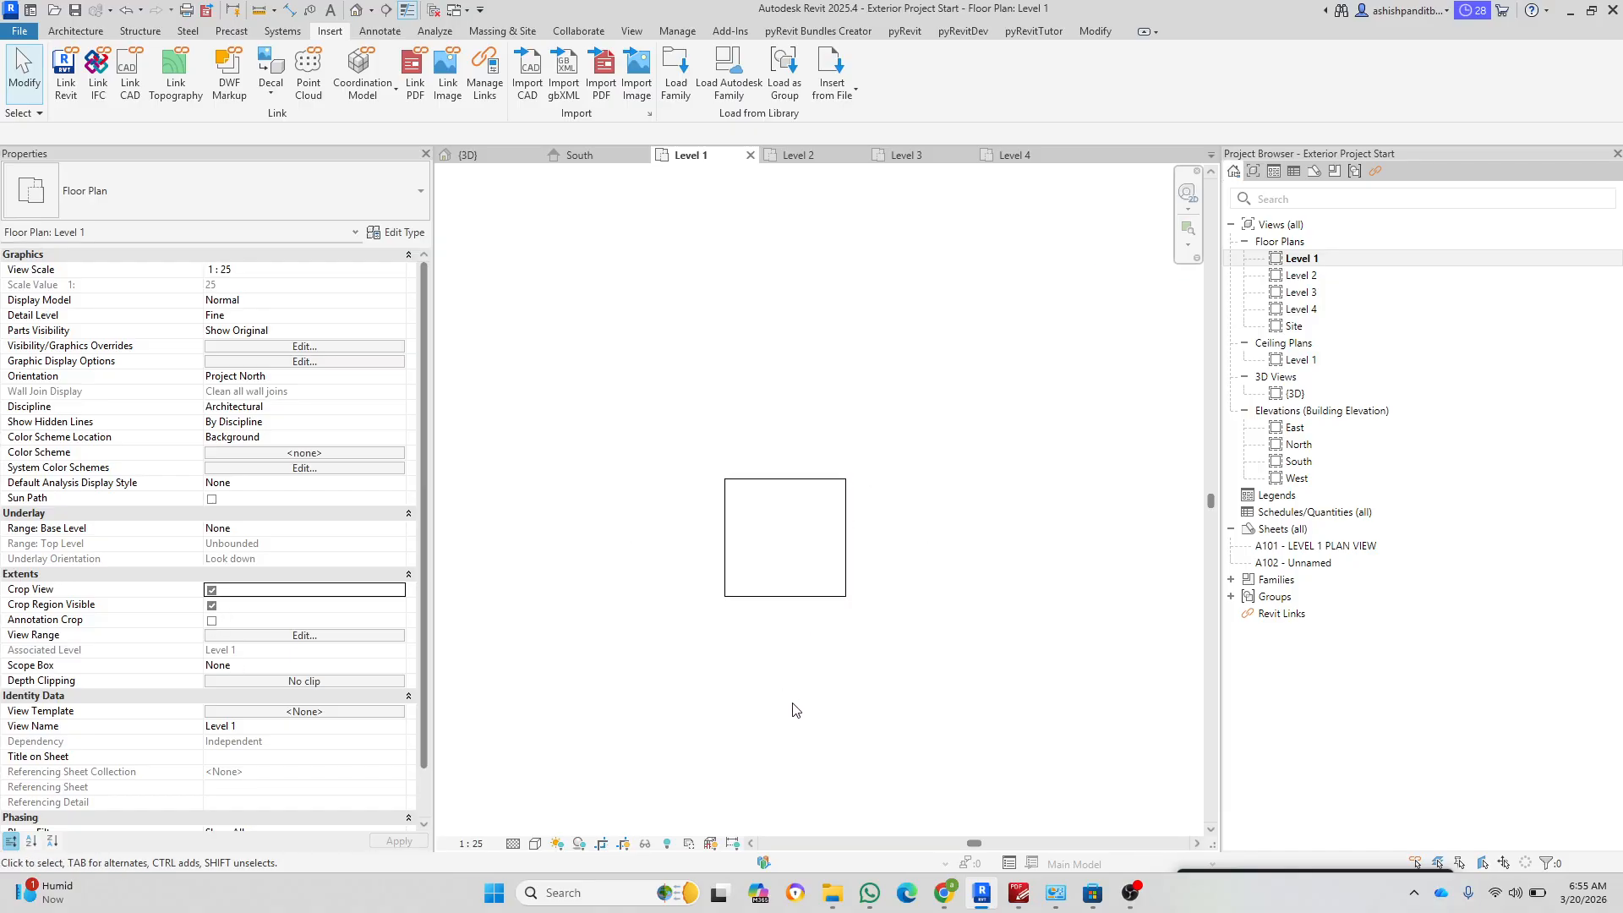
pyautogui.scroll(2, 749, 507)
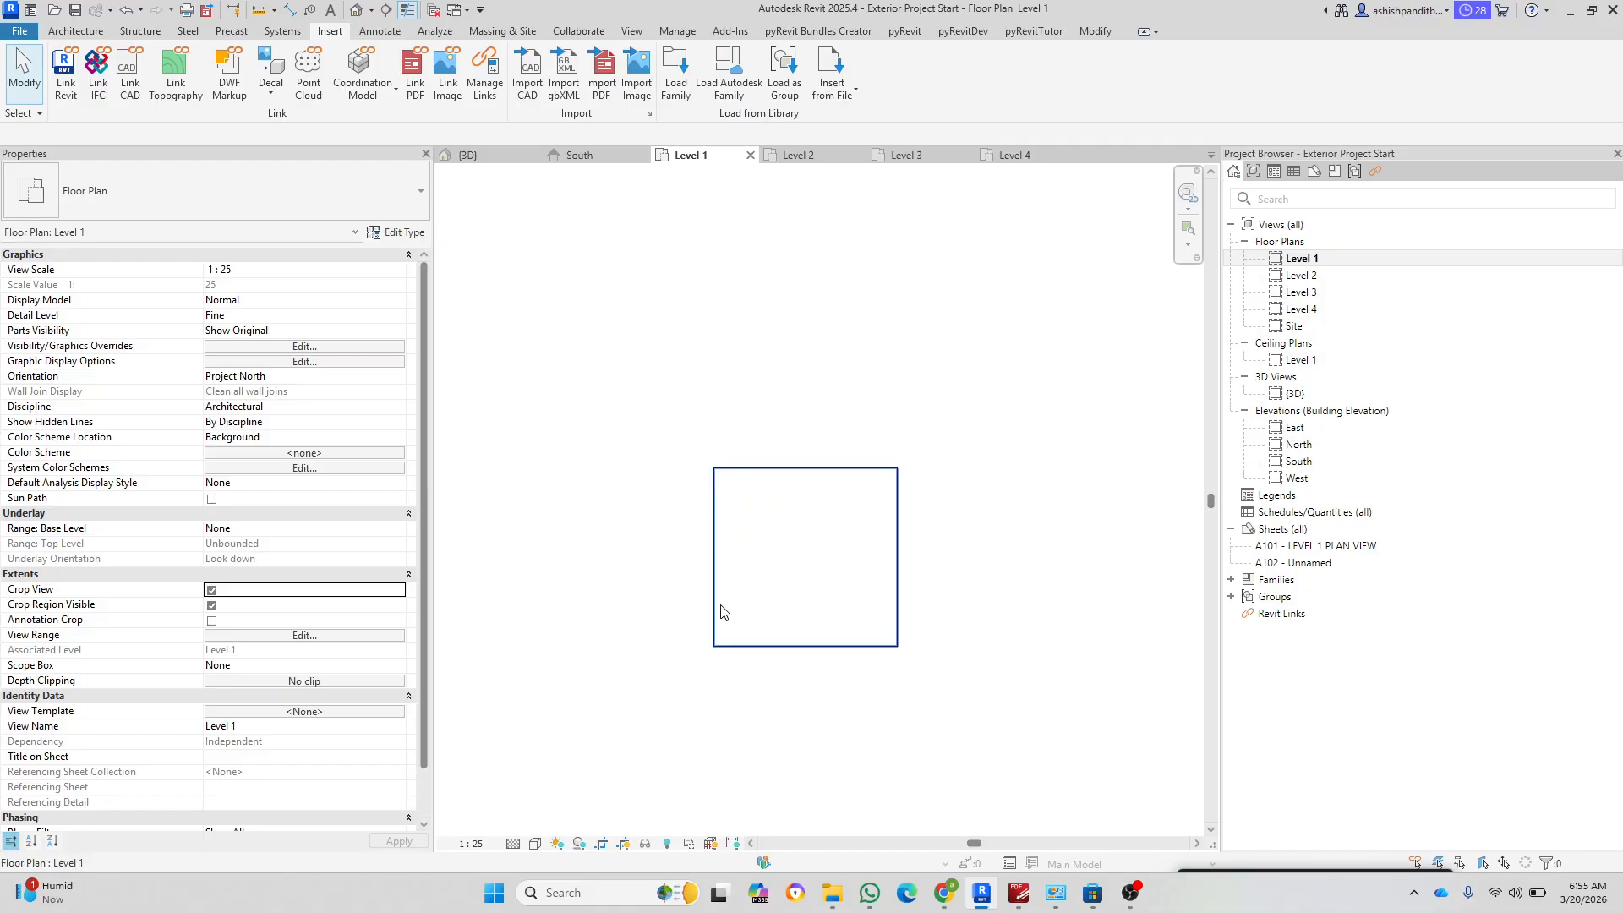
pyautogui.scroll(-1, 723, 611)
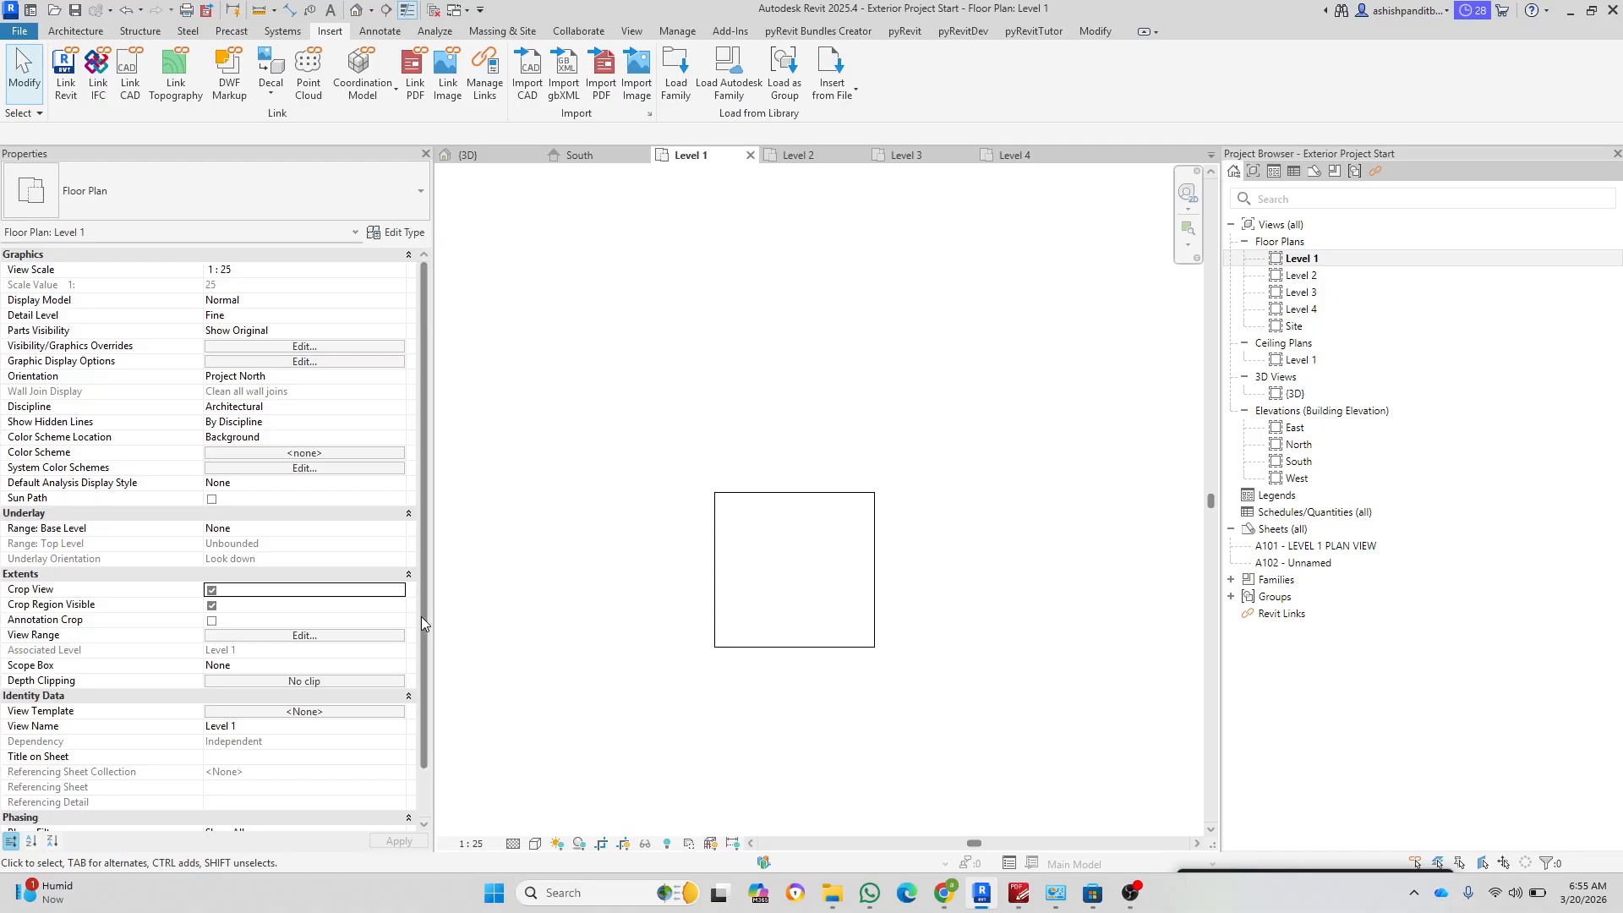
pyautogui.scroll(-3, 615, 645)
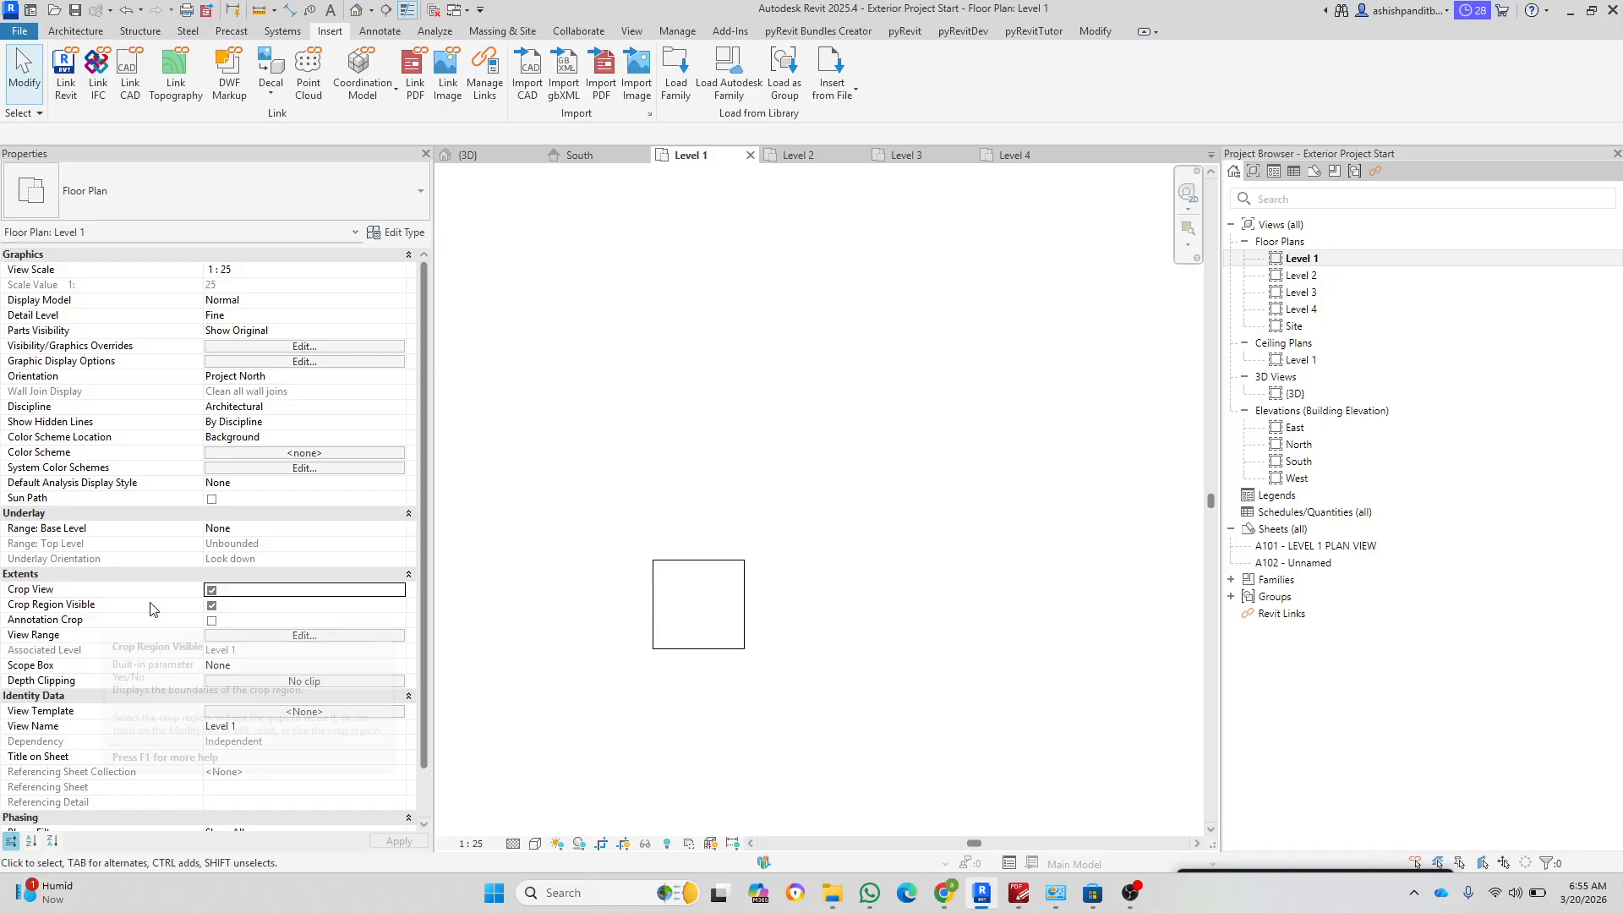
pyautogui.click(212, 591)
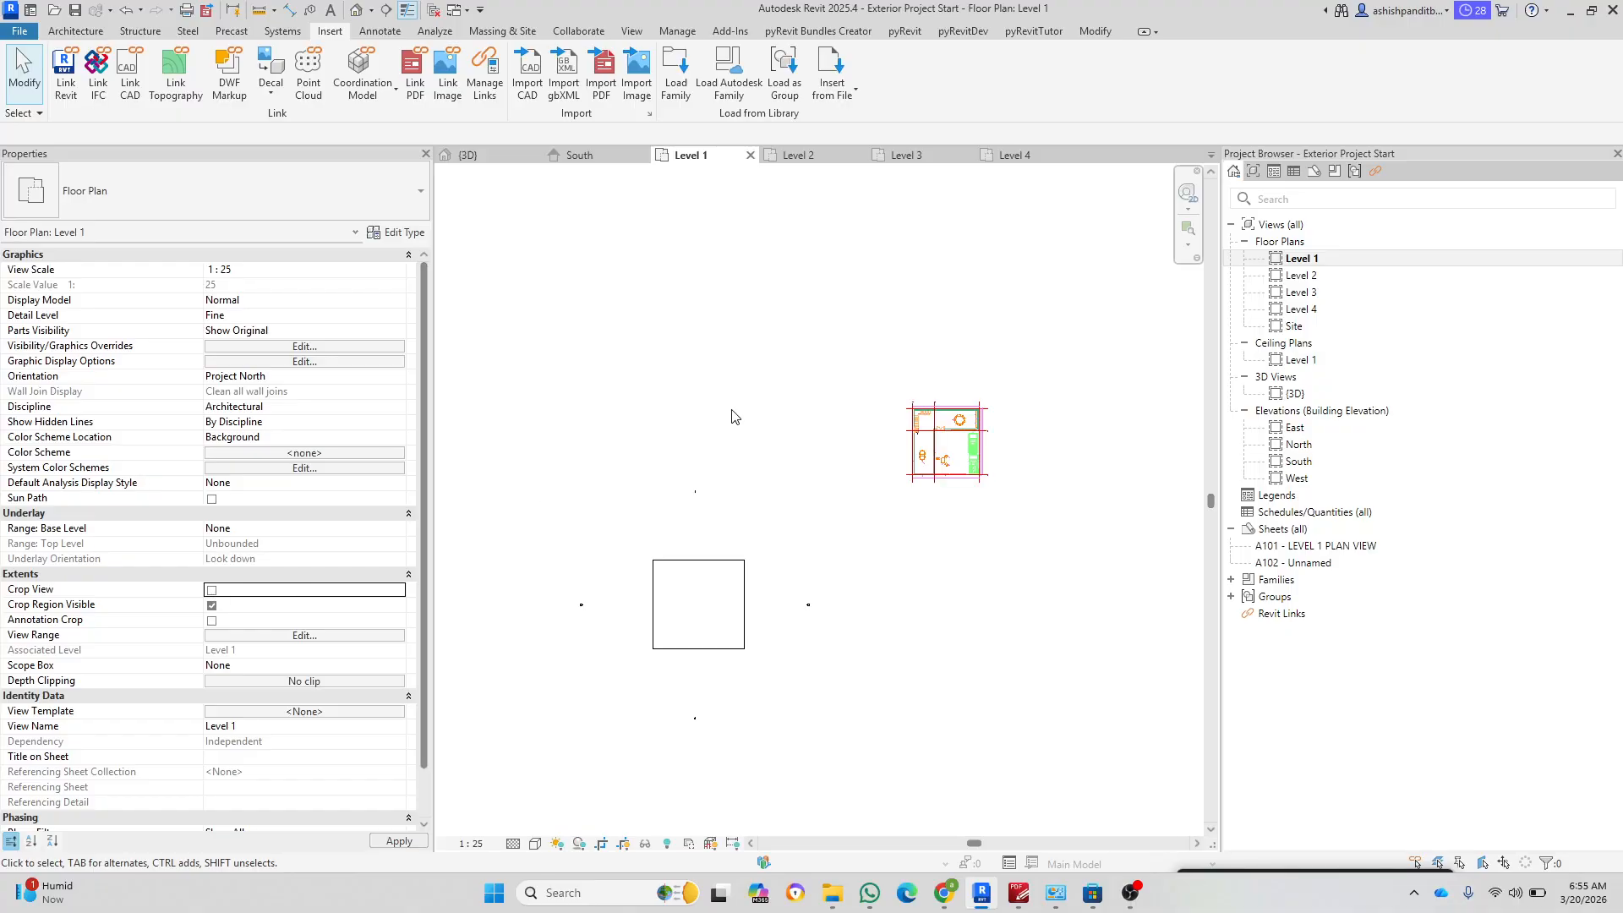
# Step: Move the linked LEVEL 1.dwg back inside the crop region between the four elevation markers
pyautogui.scroll(2, 856, 739)
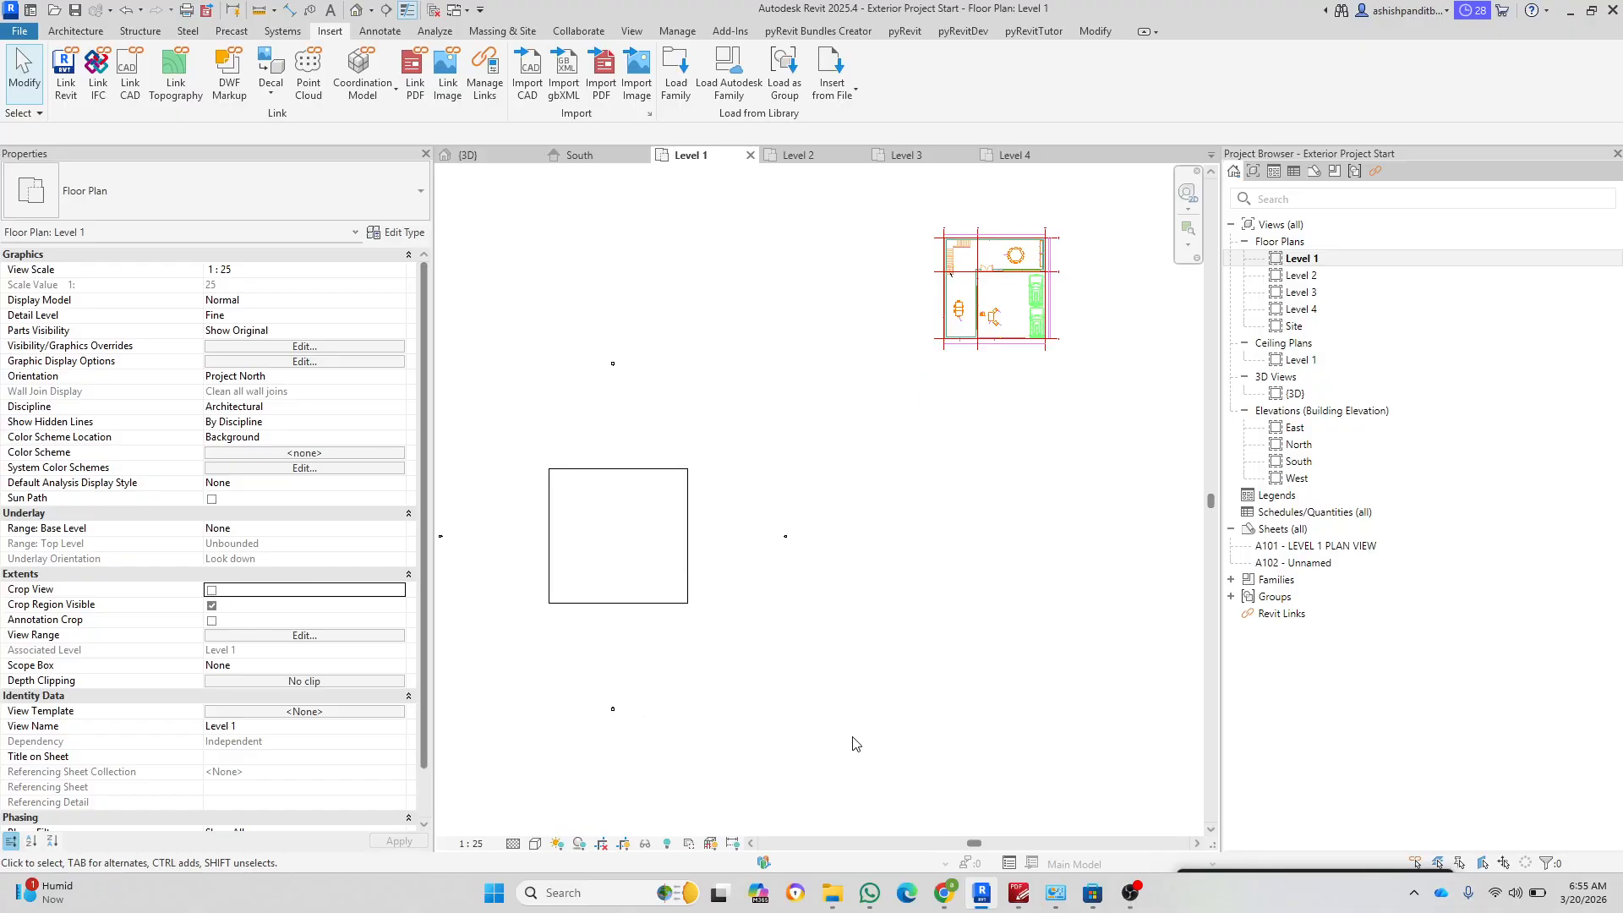
pyautogui.click(979, 294)
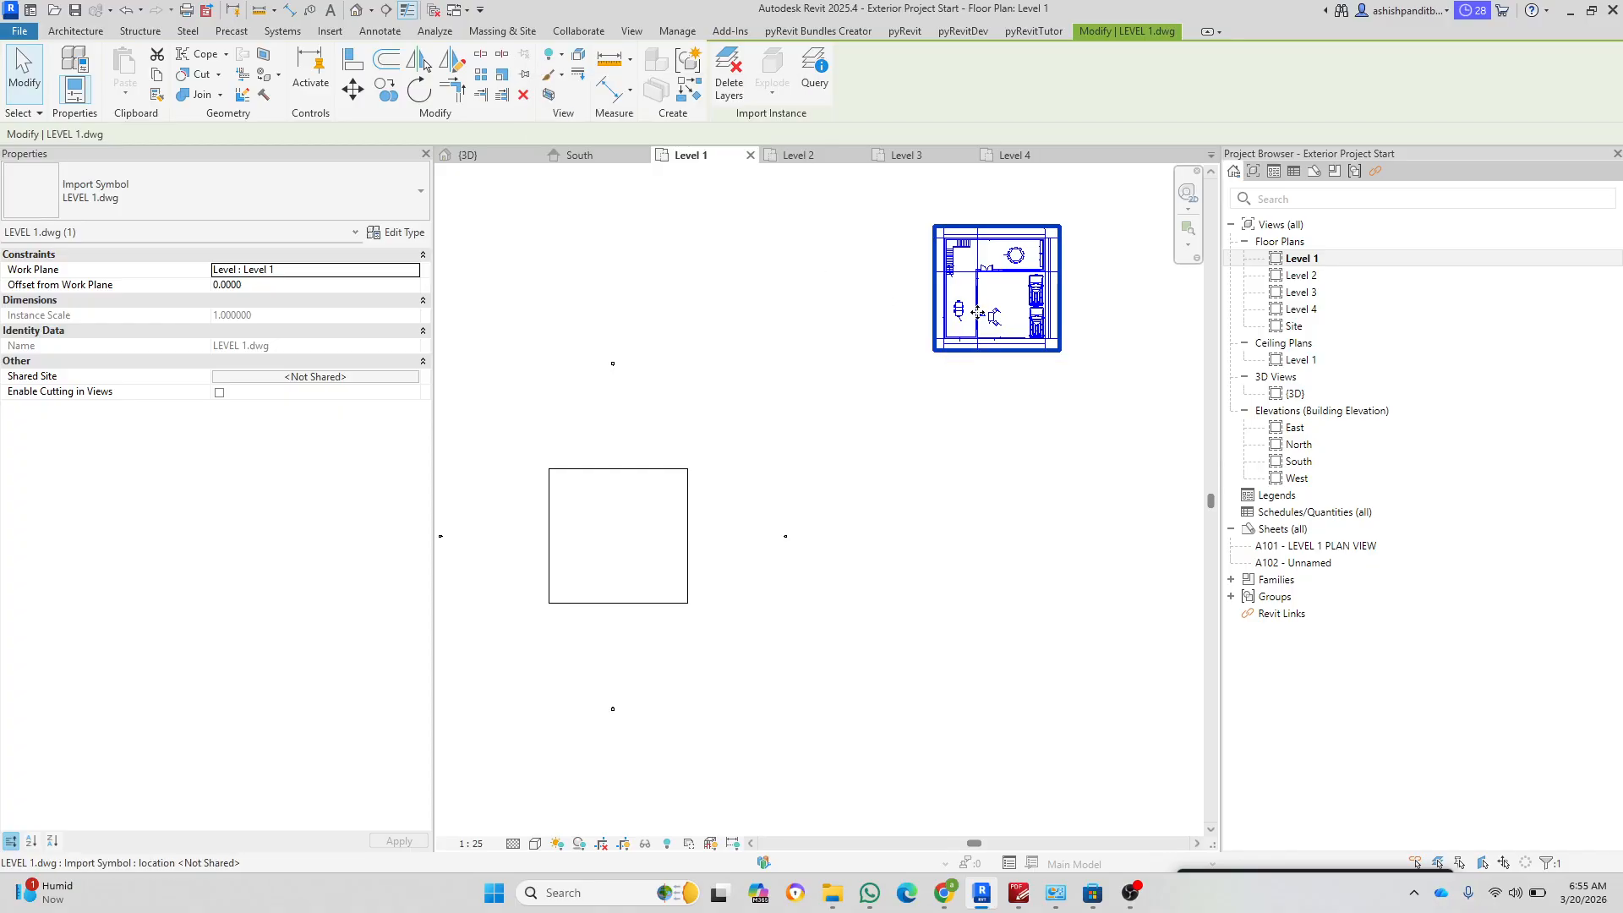
pyautogui.moveTo(978, 312); pyautogui.dragTo(600, 553)
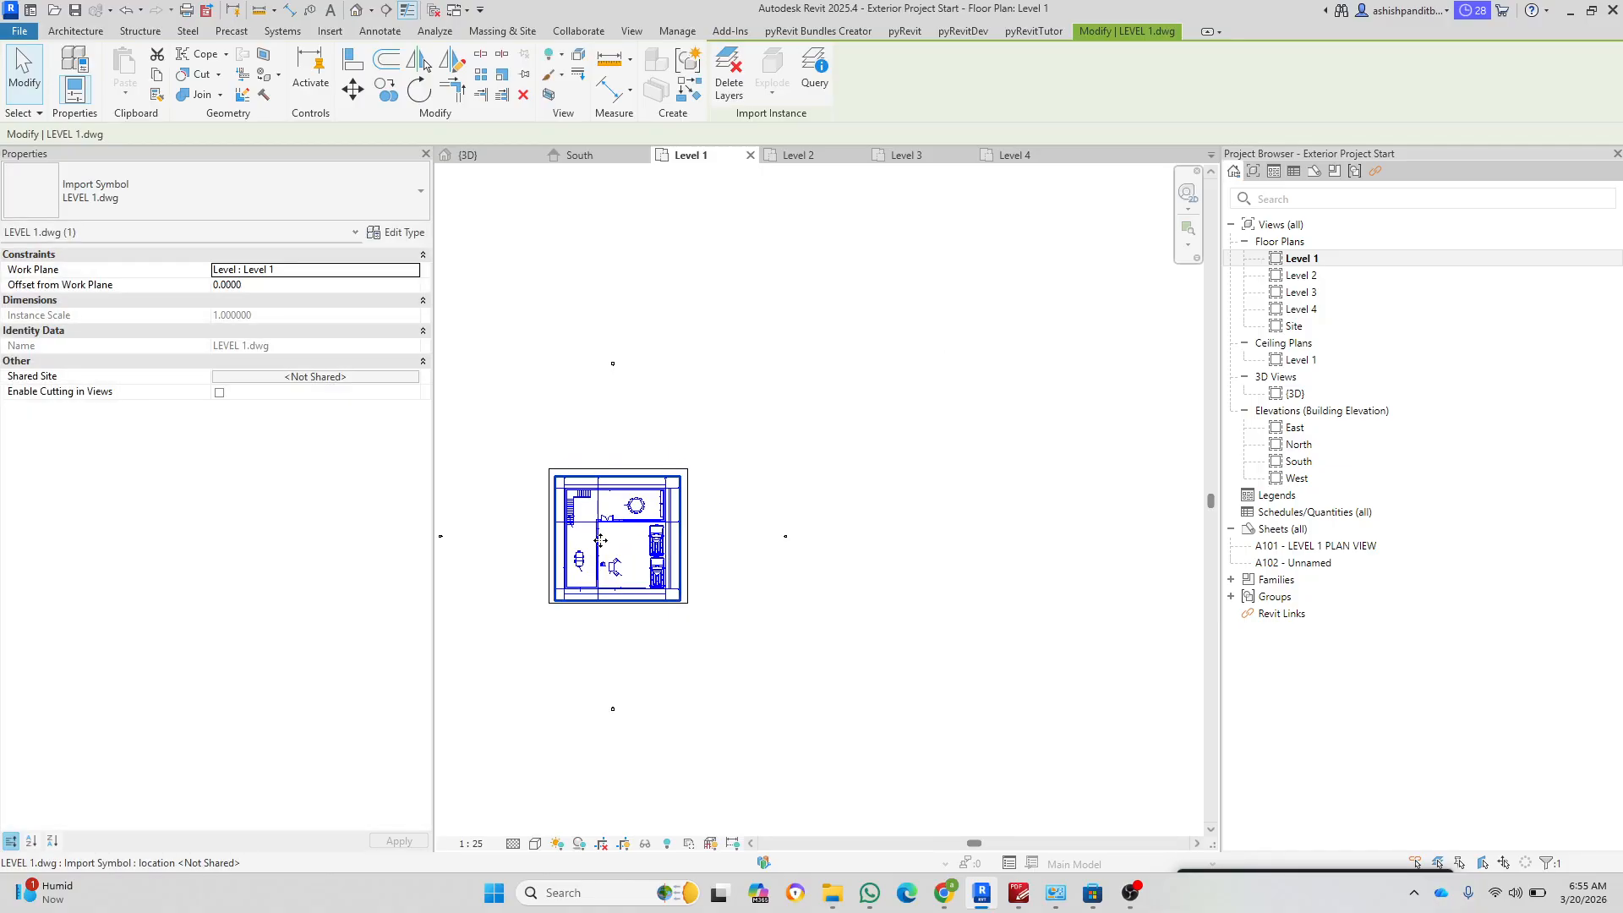
pyautogui.moveTo(645, 447); pyautogui.dragTo(812, 453, button='middle')
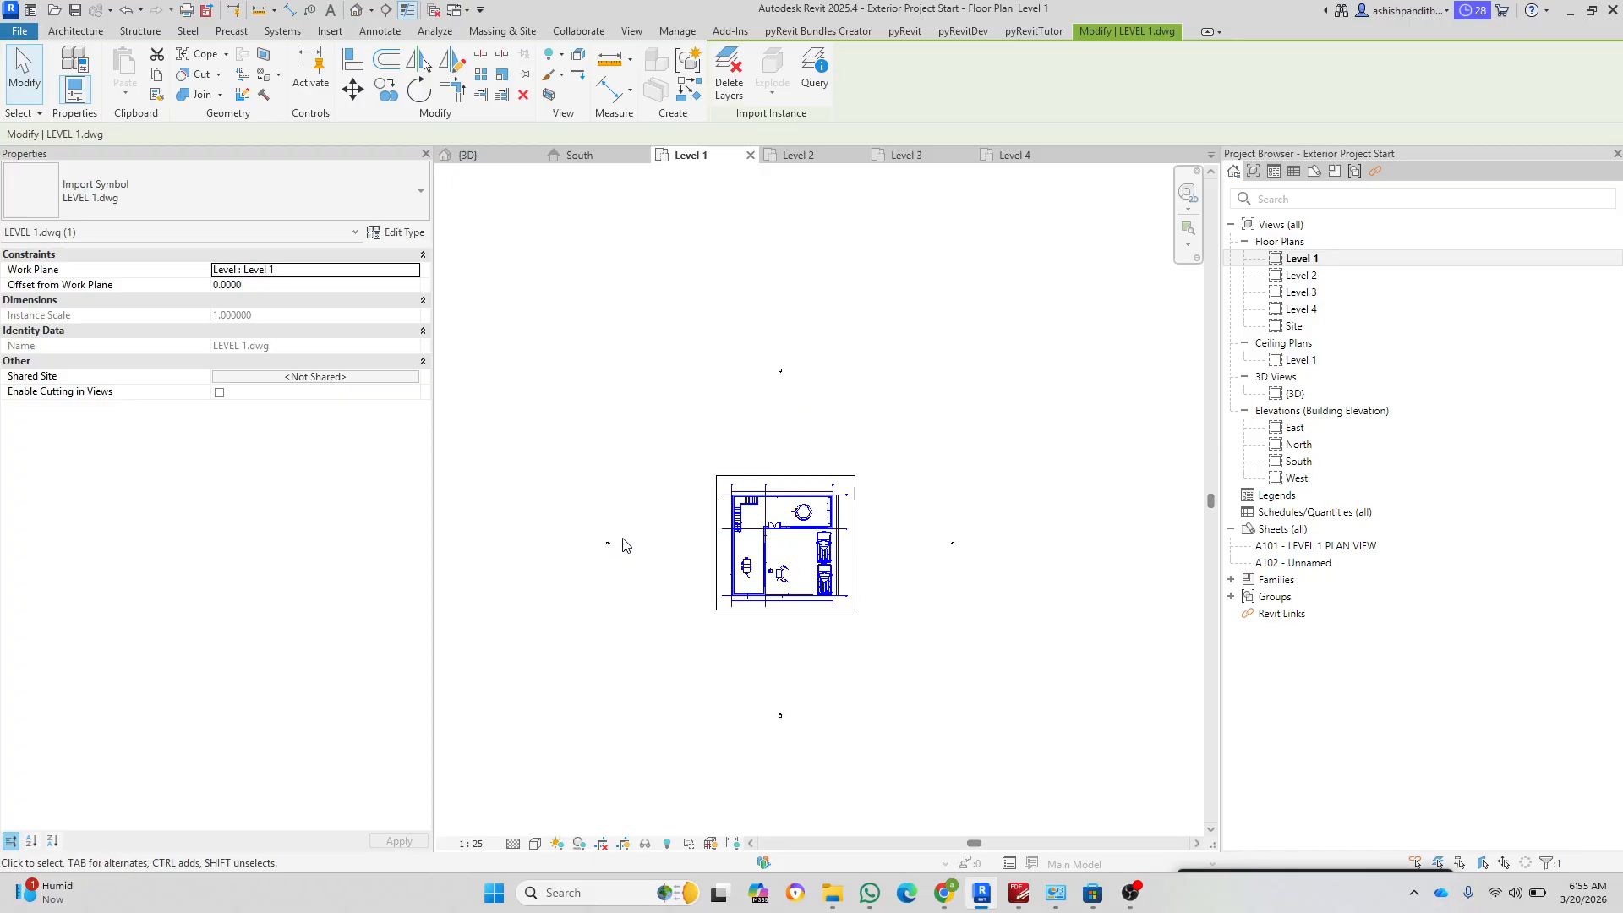
# Step: Extend all four edges of the Level 1 crop region slightly outward to leave more margin around the linked plan
pyautogui.scroll(3, 761, 533)
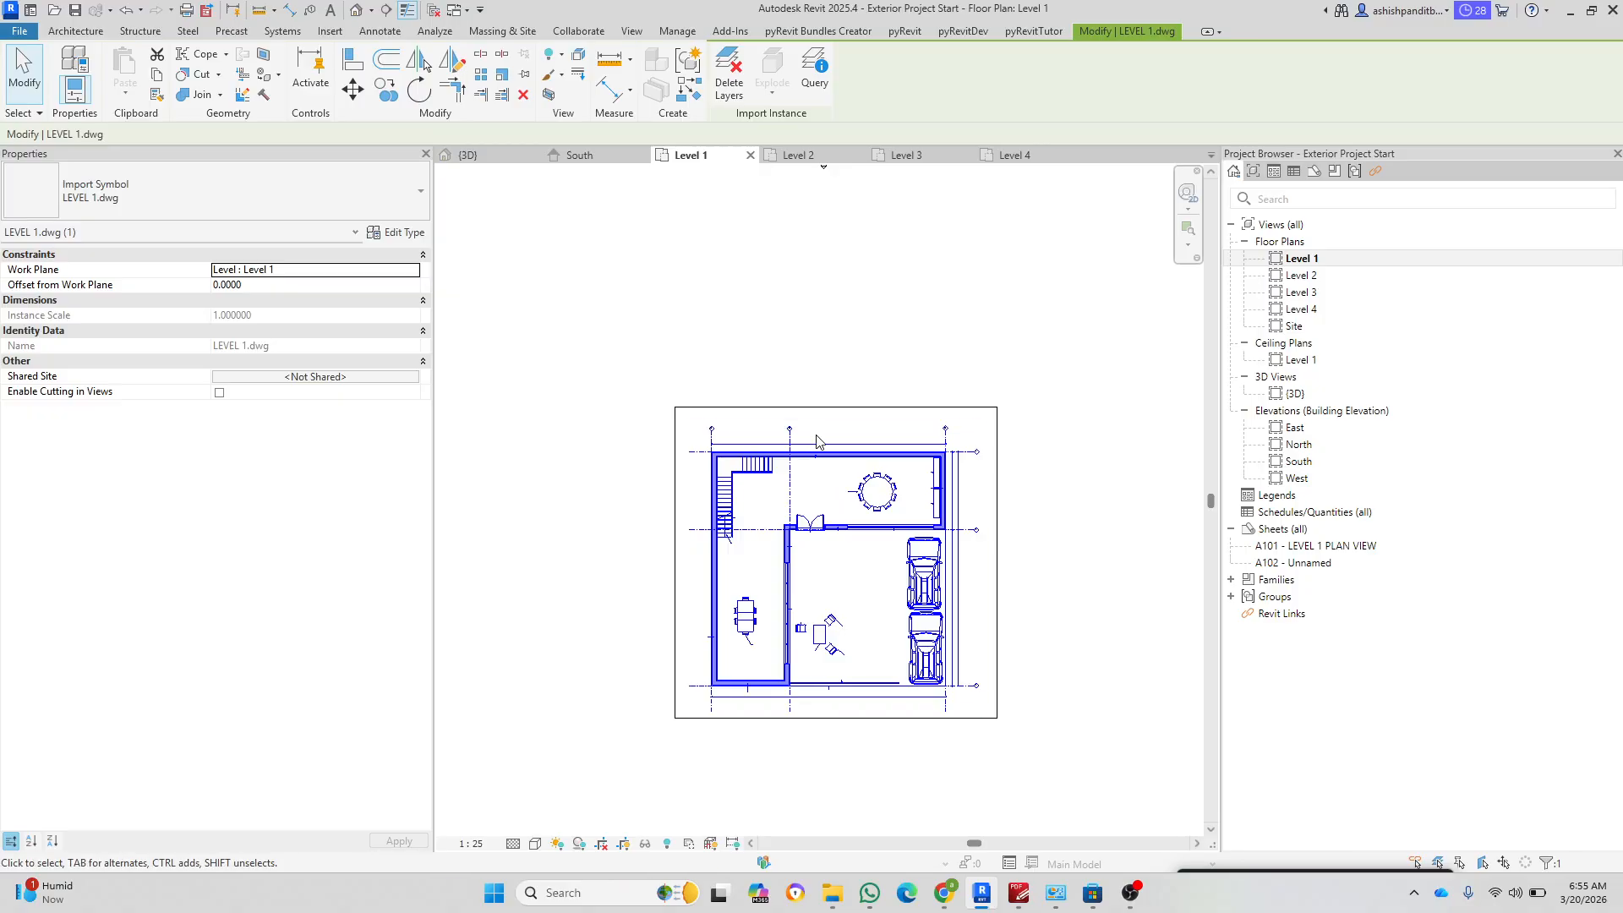
pyautogui.click(835, 409)
pyautogui.moveTo(836, 408); pyautogui.dragTo(836, 393)
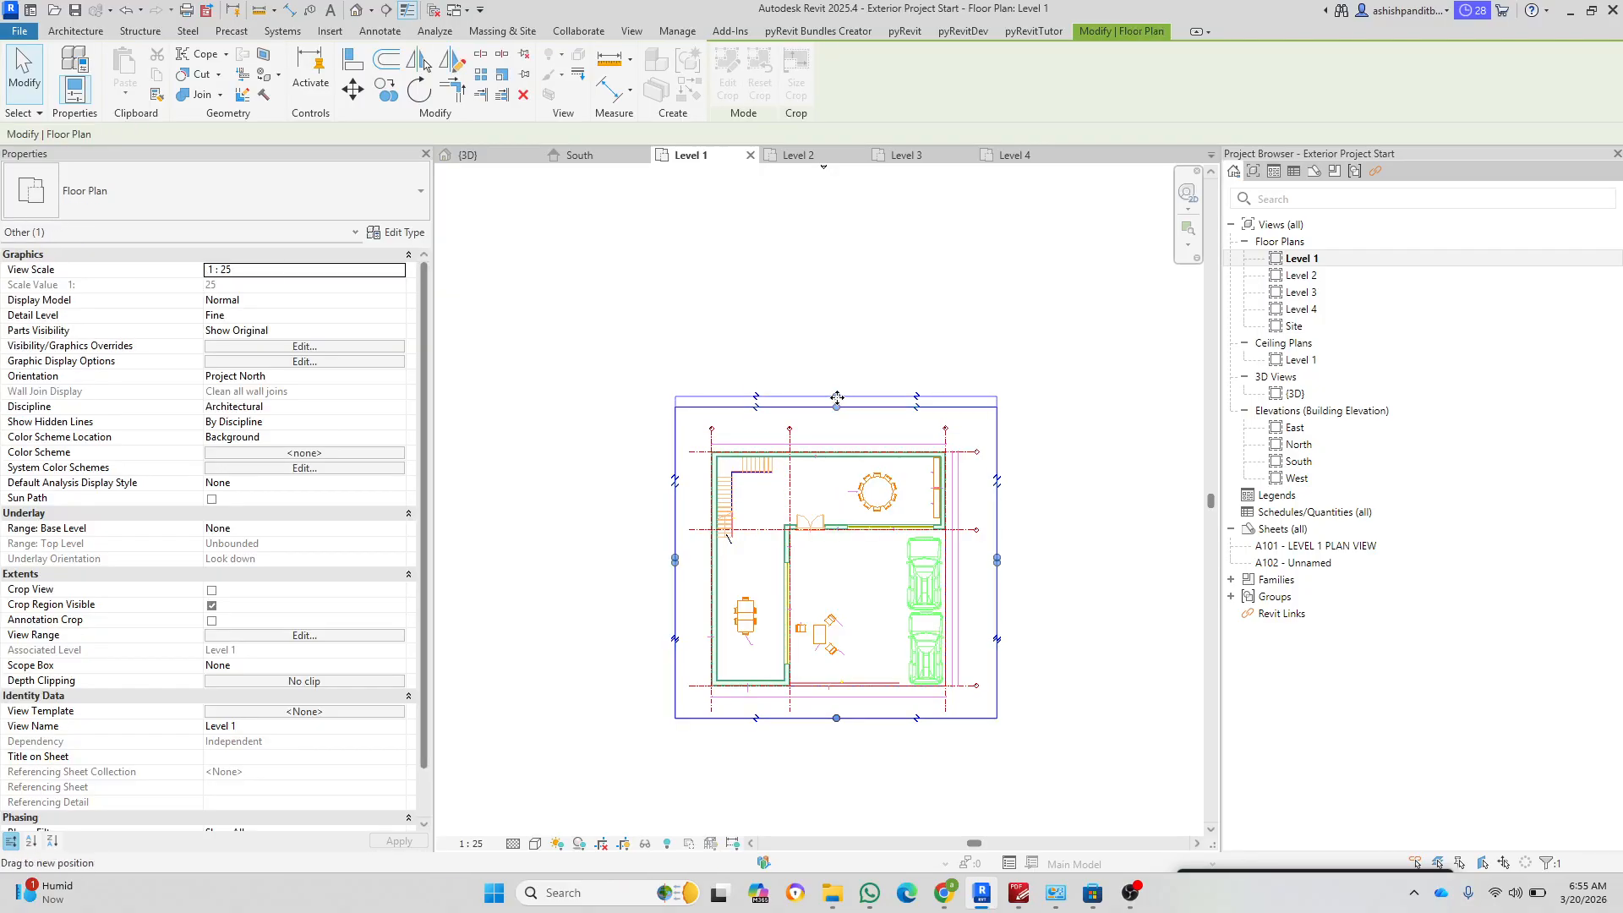
pyautogui.moveTo(674, 561); pyautogui.dragTo(662, 558)
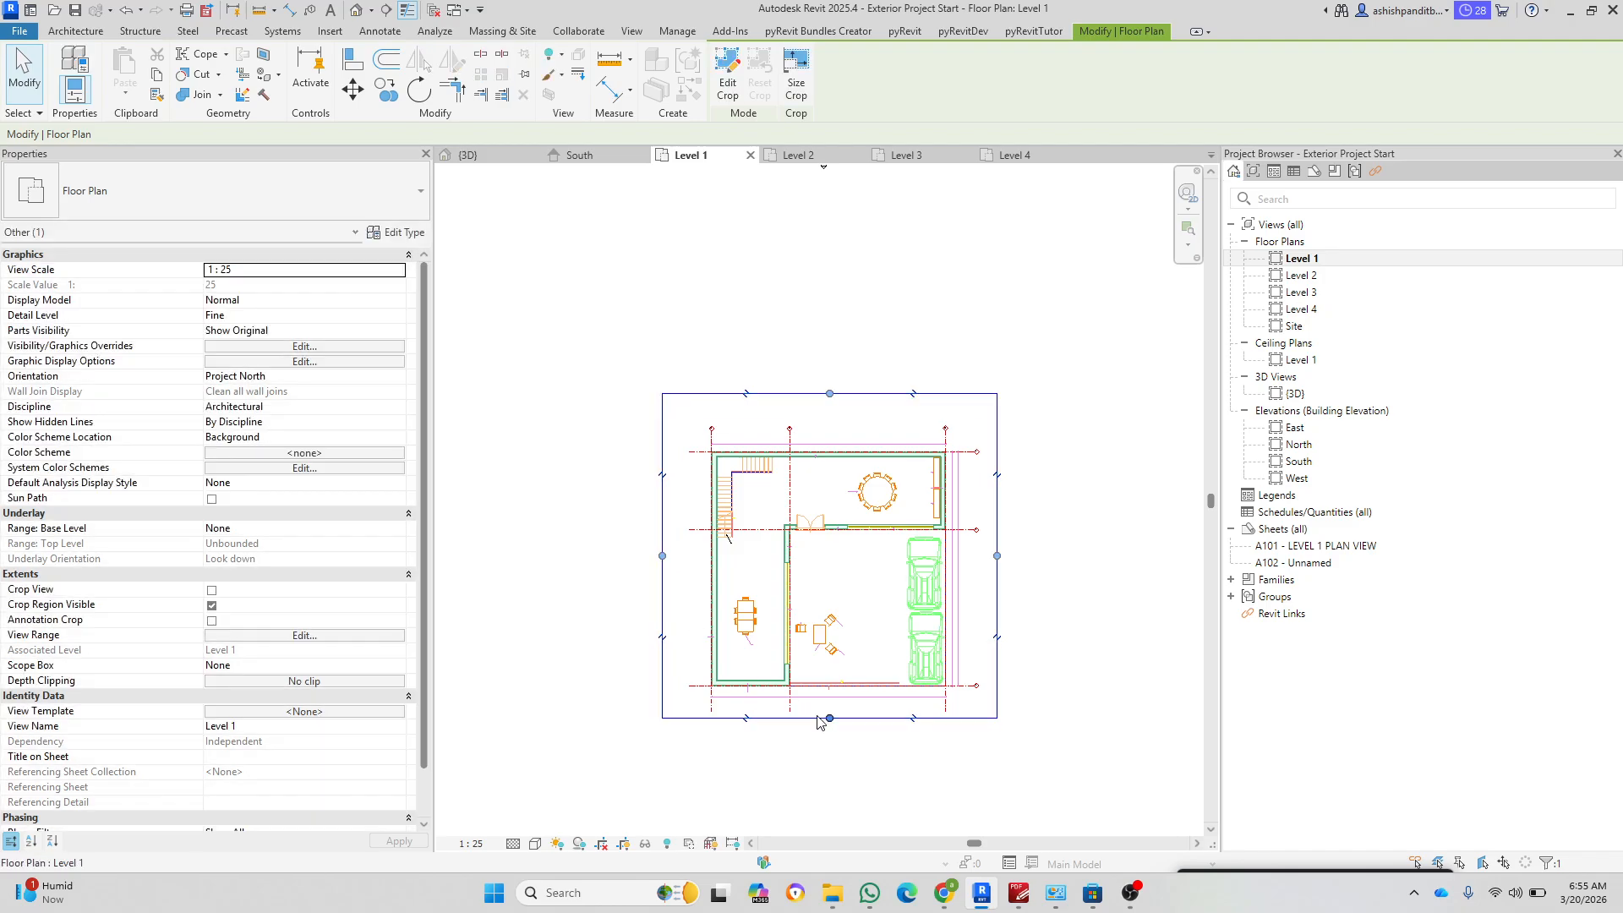
pyautogui.moveTo(830, 718); pyautogui.dragTo(829, 736)
pyautogui.moveTo(996, 565); pyautogui.dragTo(1004, 565)
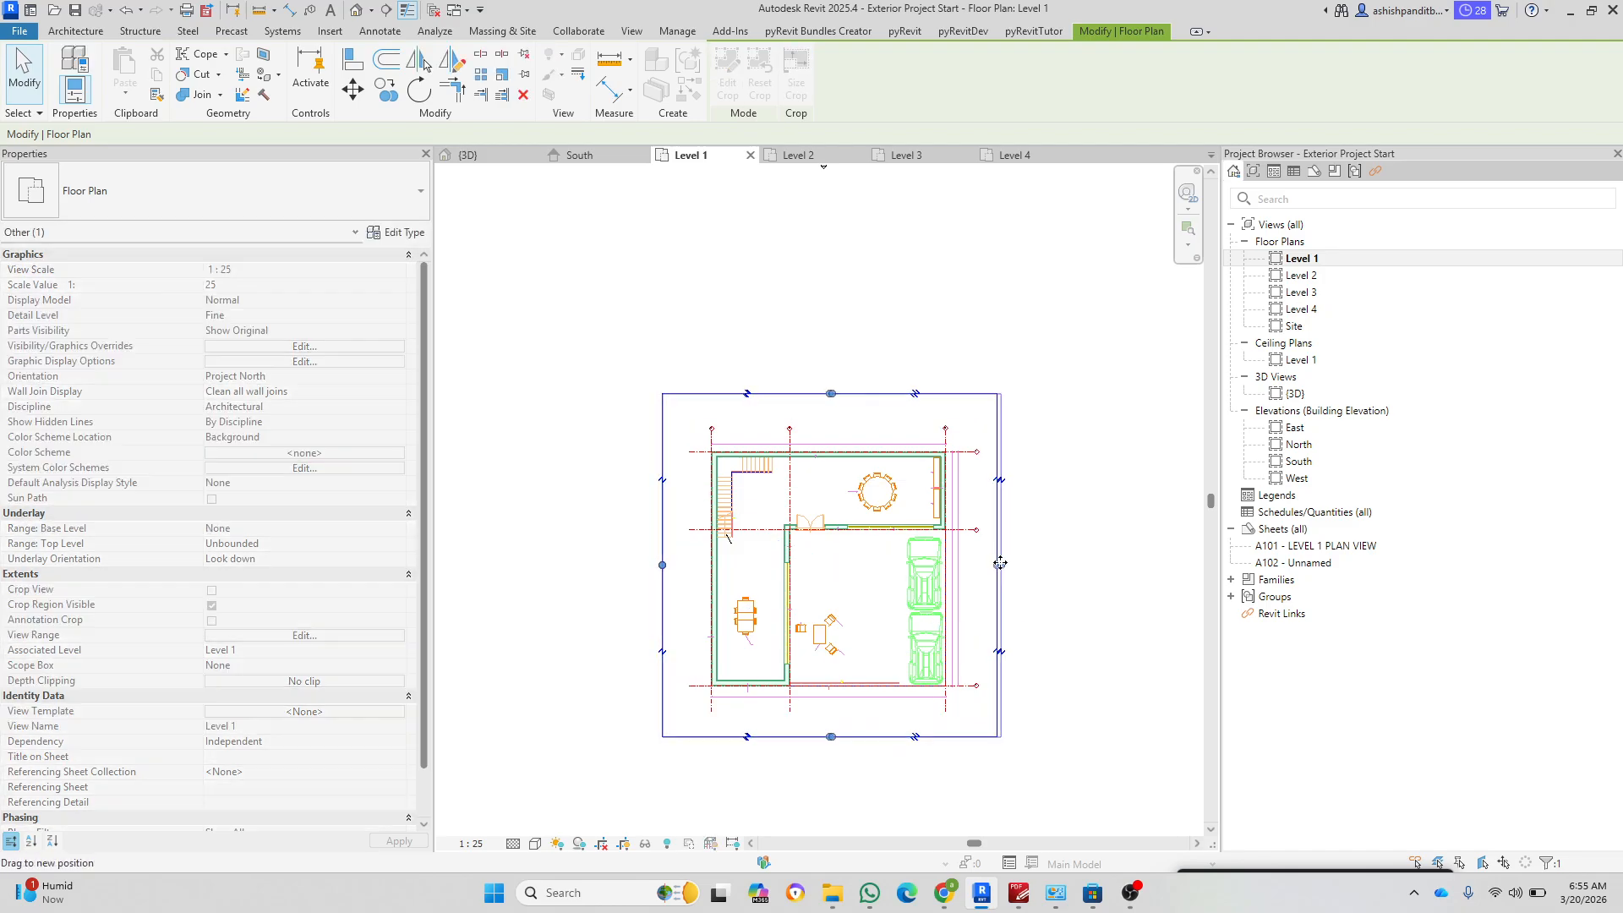
pyautogui.click(1044, 631)
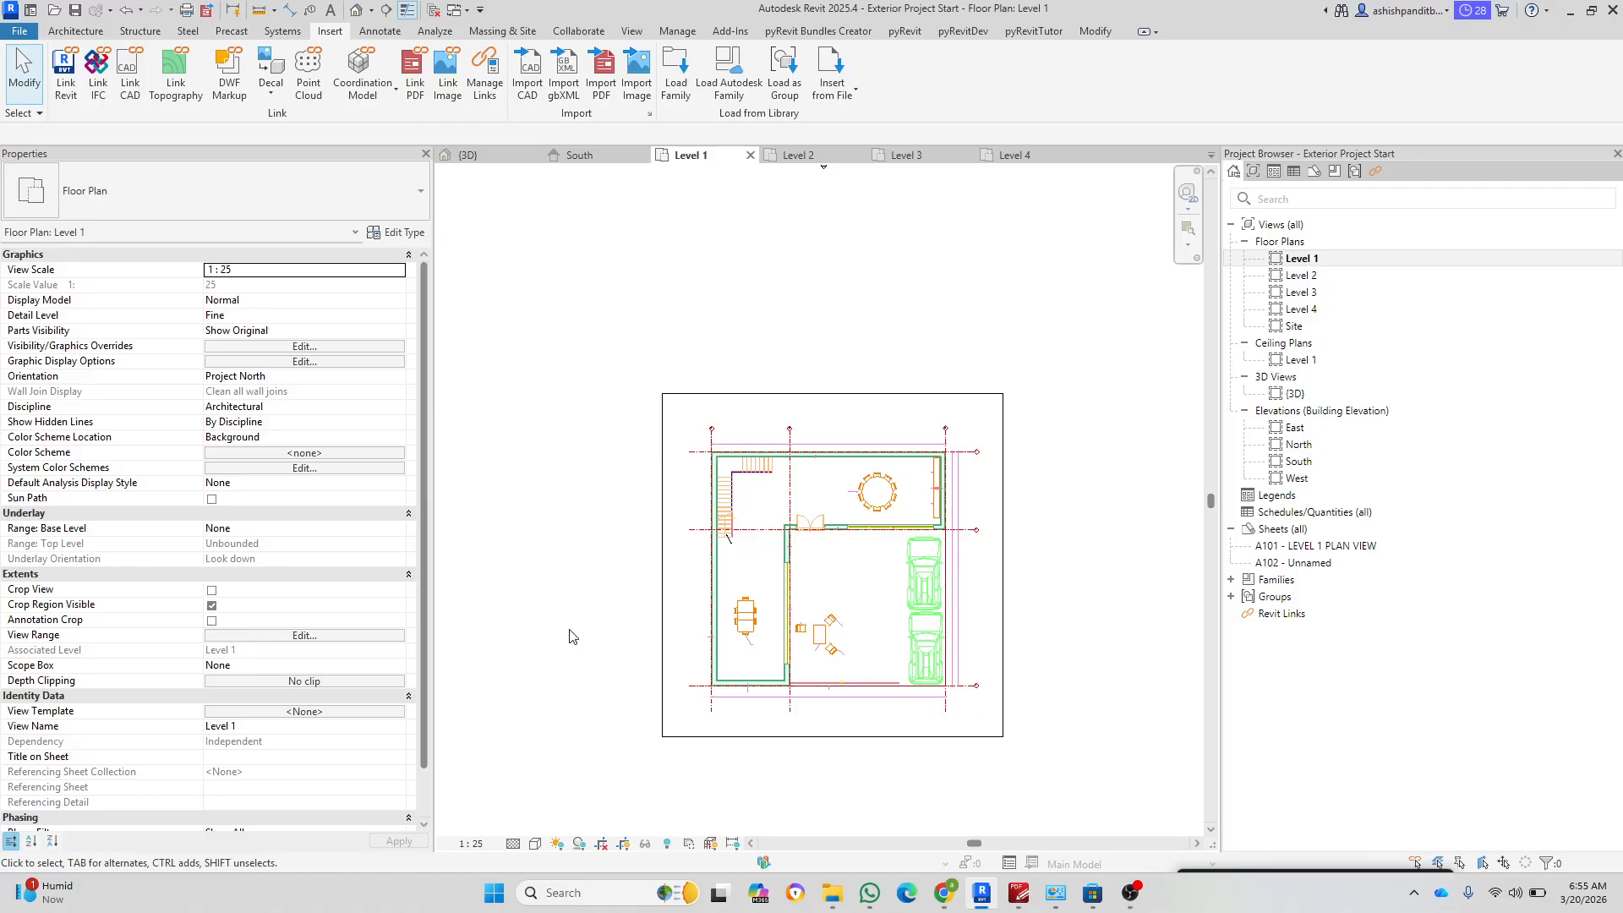
# Step: Turn on Crop View for the Level 1 floor plan and hide its crop region
pyautogui.click(212, 591)
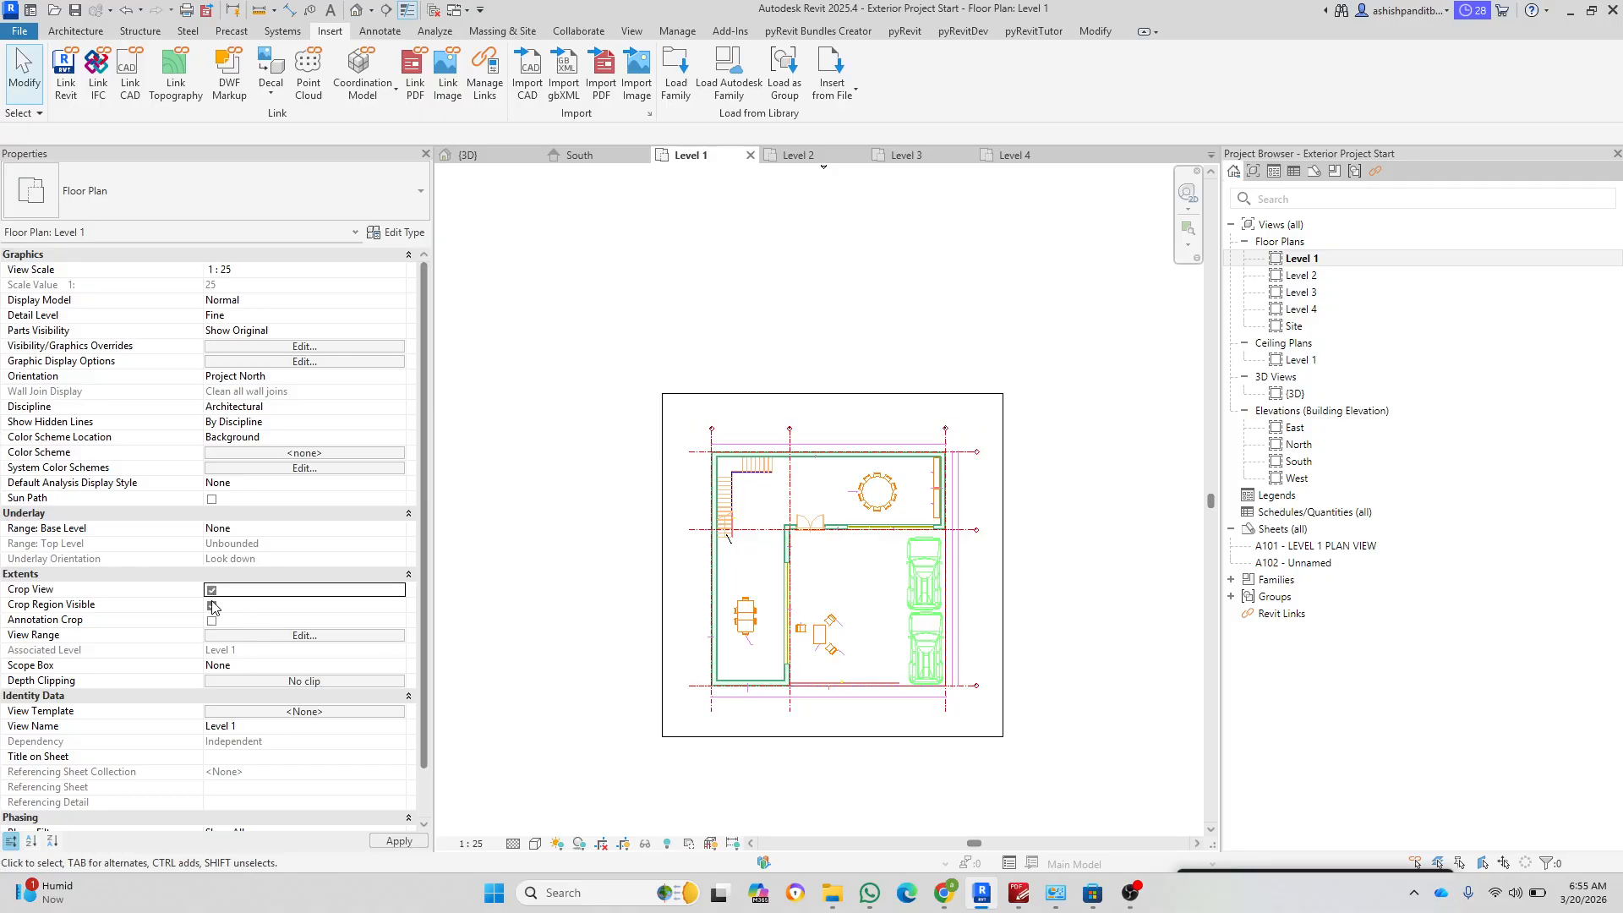
pyautogui.click(211, 606)
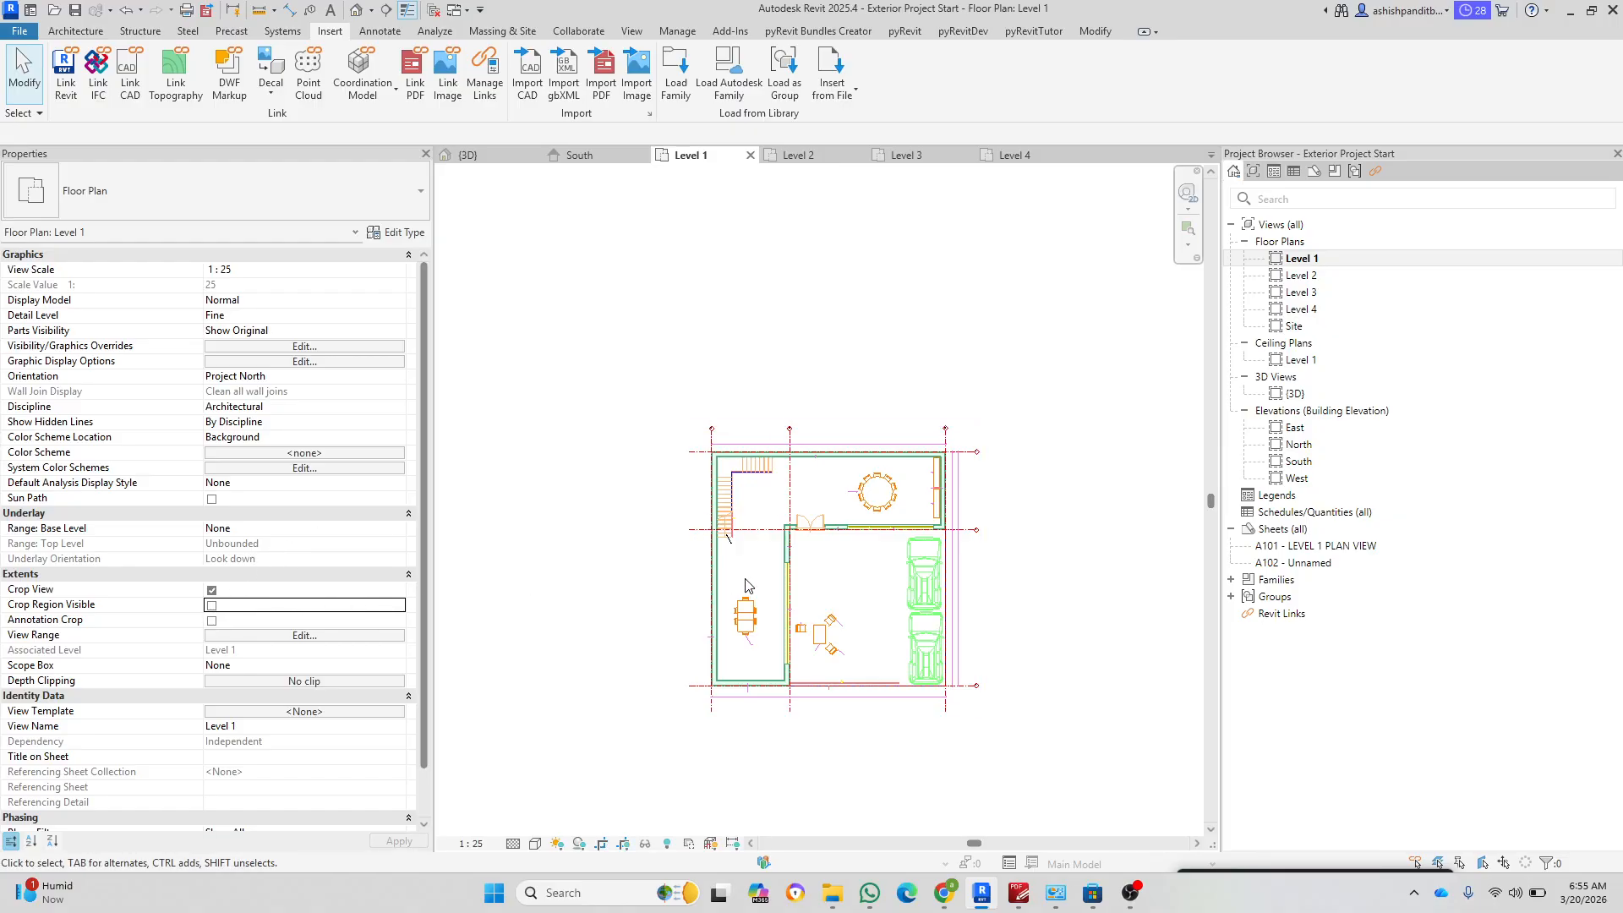
pyautogui.scroll(5, 765, 592)
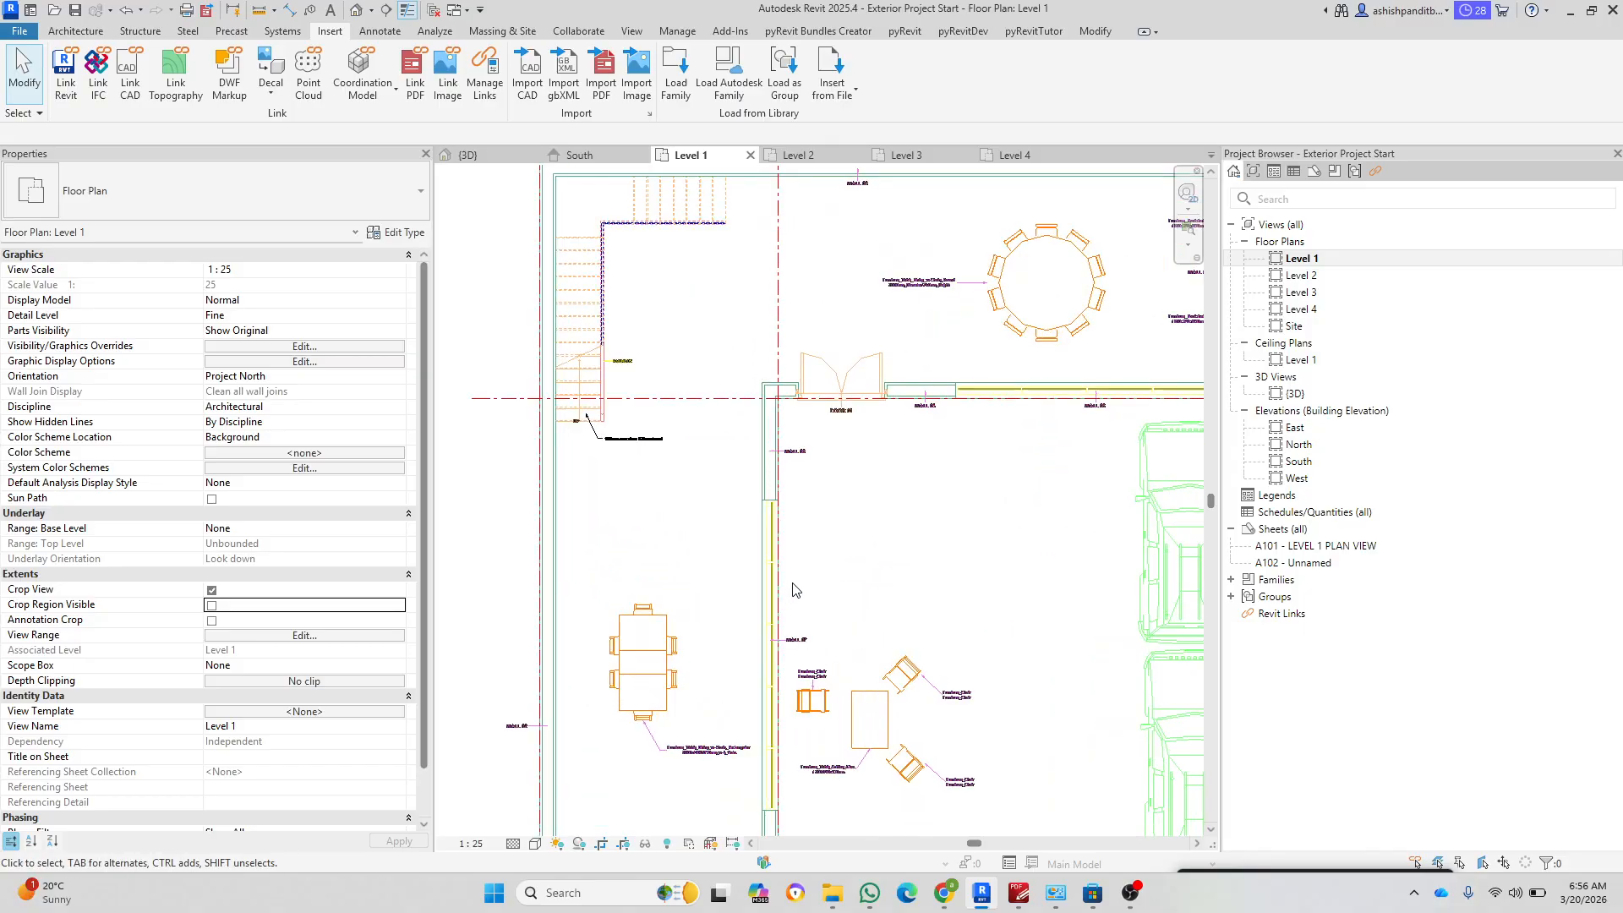
pyautogui.scroll(4, 618, 758)
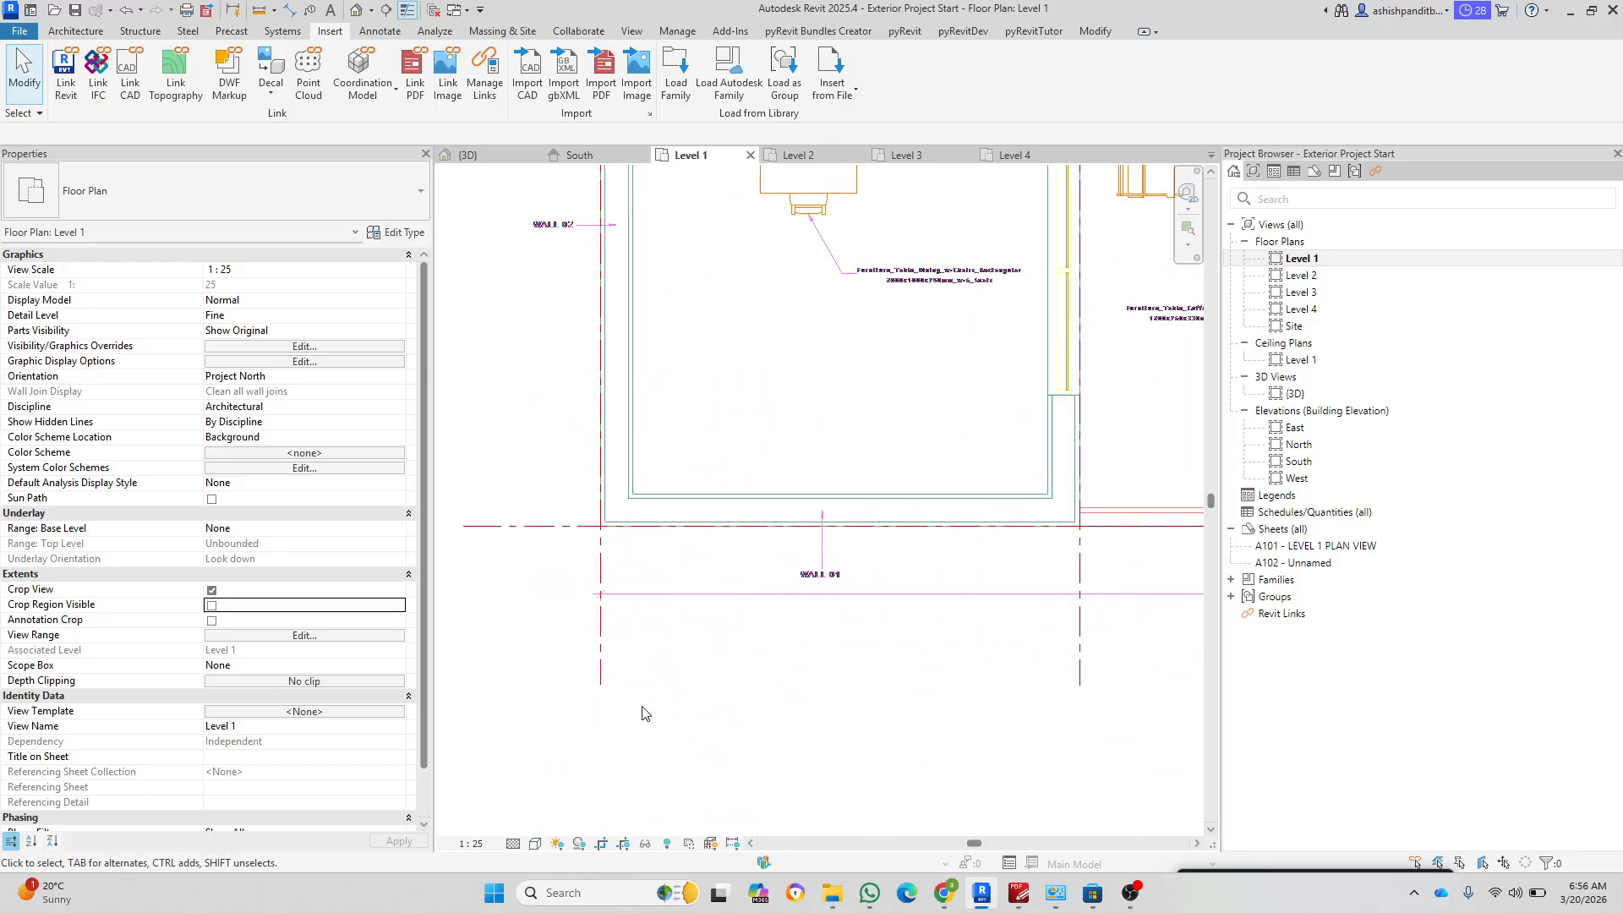
pyautogui.scroll(-2, 617, 758)
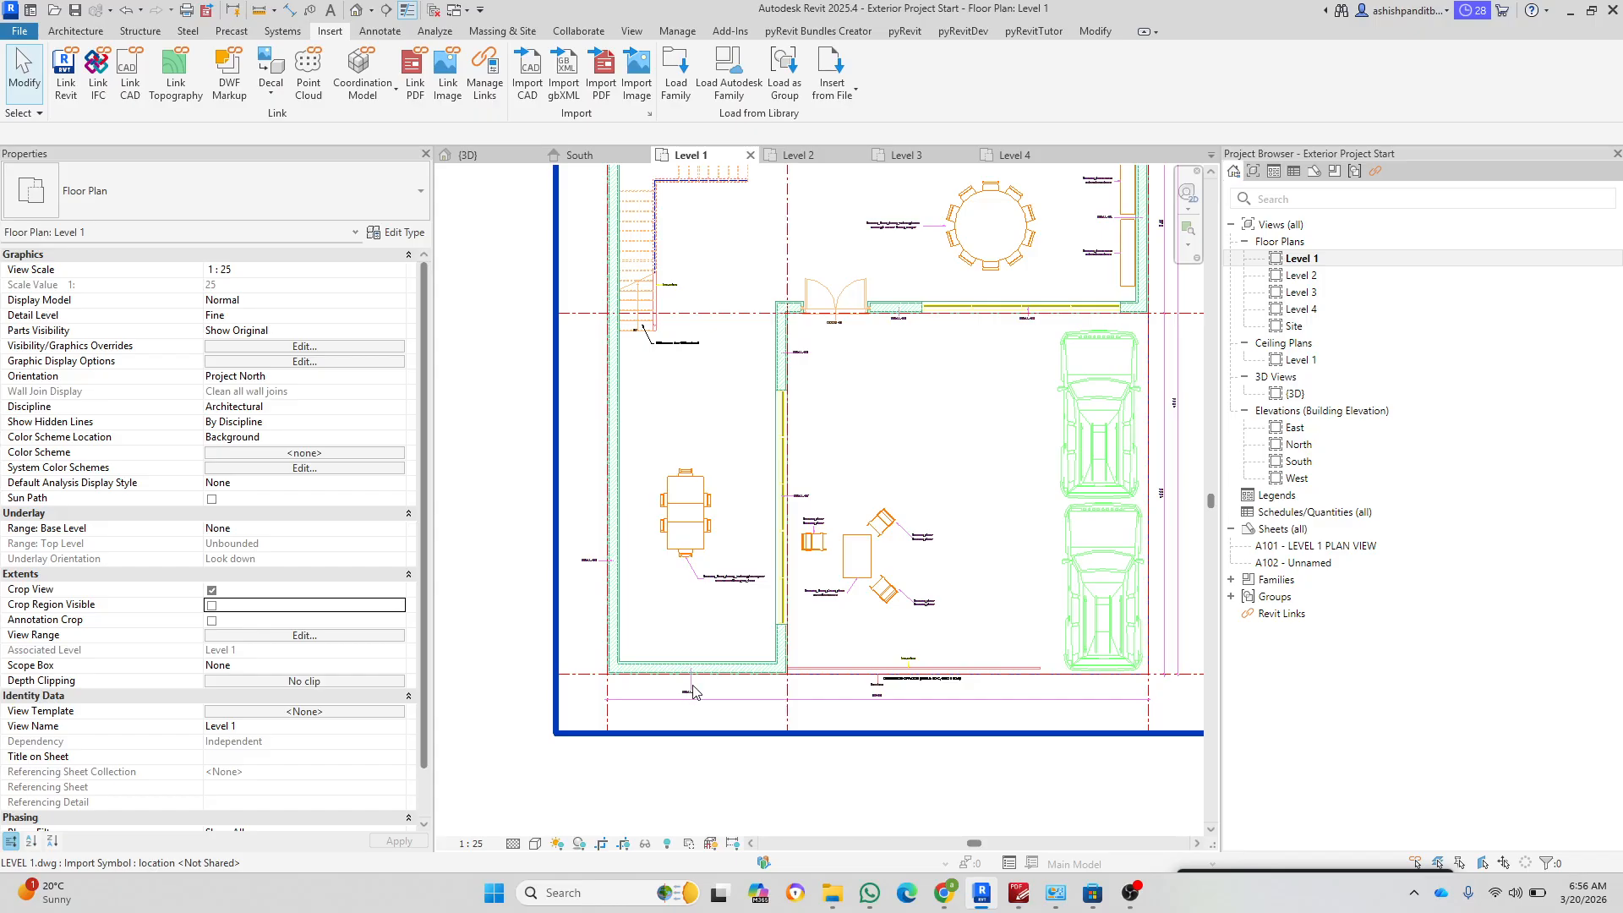
pyautogui.scroll(-2, 700, 611)
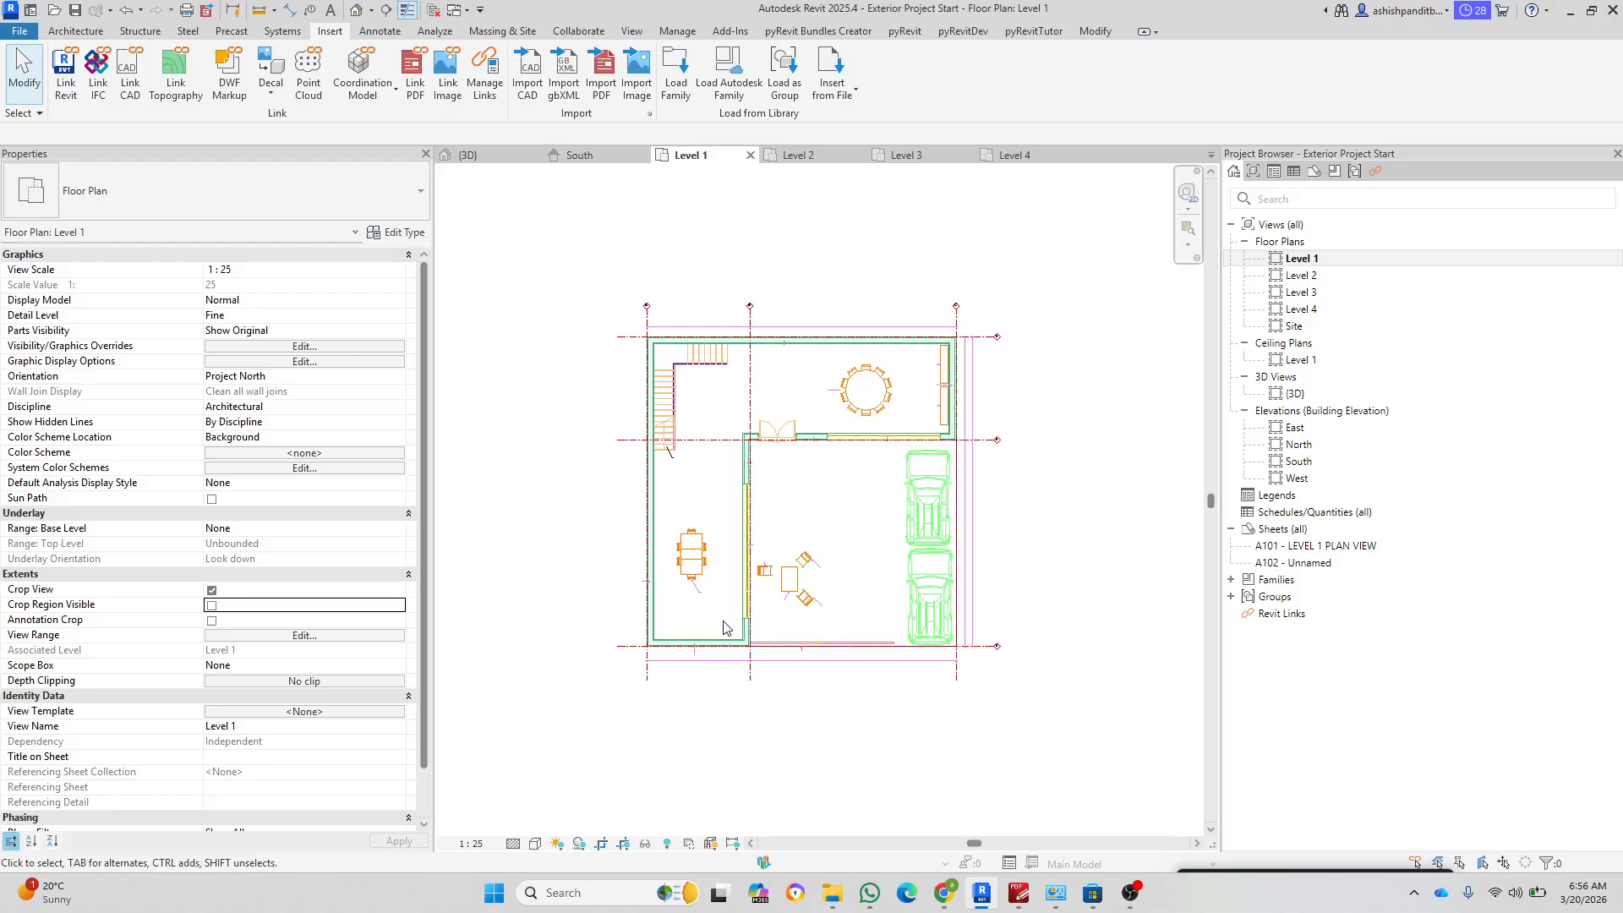
# Step: Create a vertical grid with Pick Lines along grid line A of the linked DWG plan, using the 6.5mm Bubble type
pyautogui.scroll(2, 695, 255)
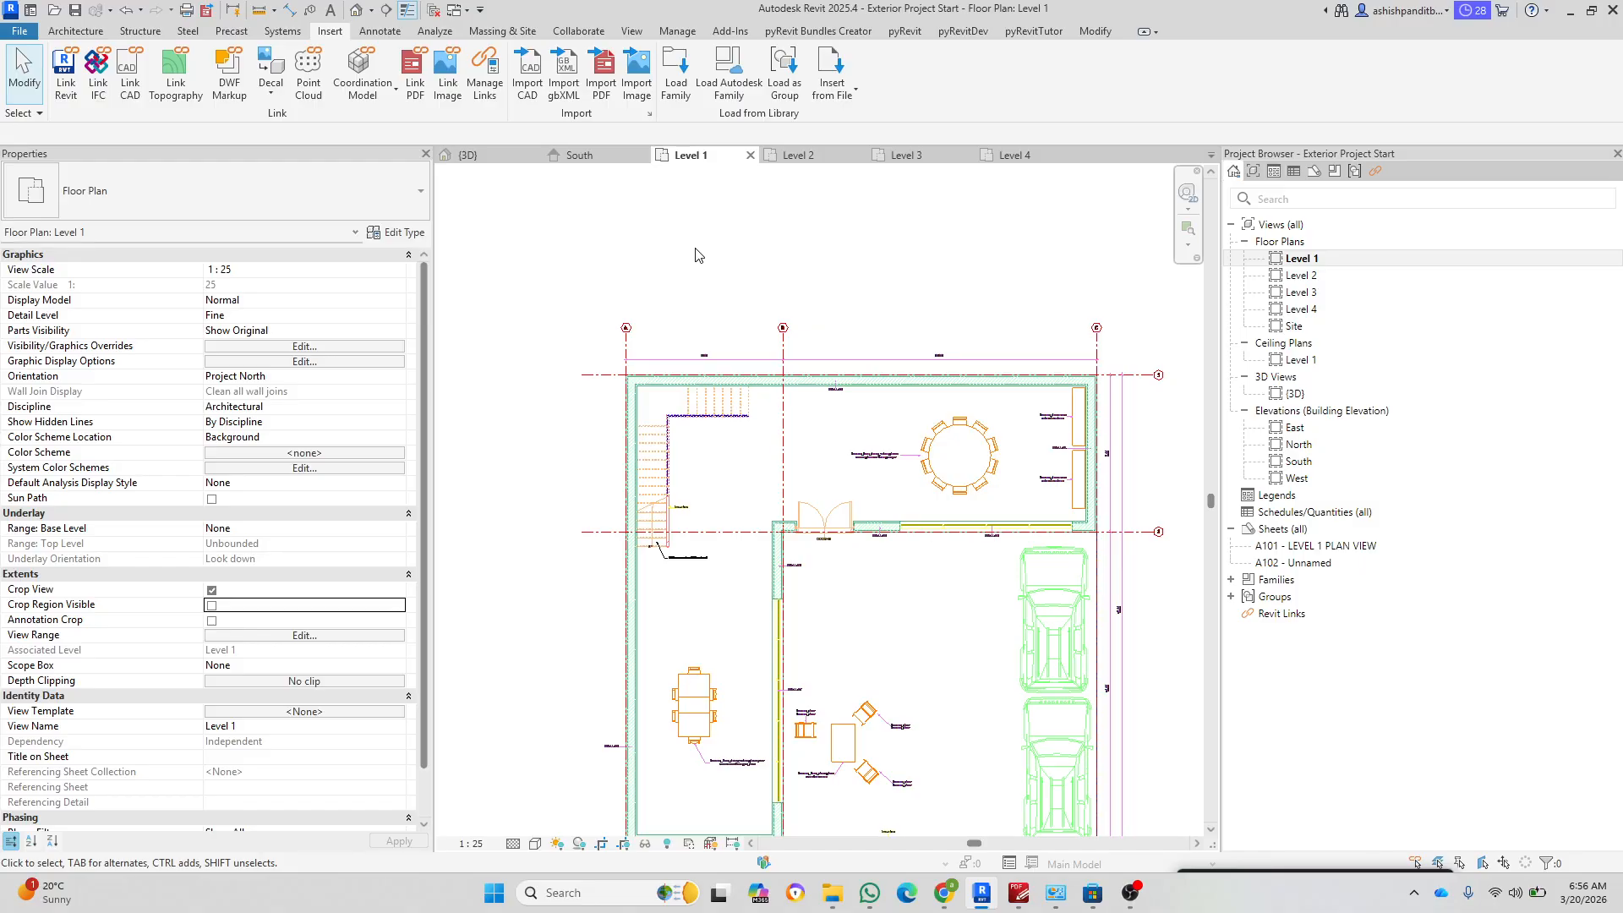
pyautogui.press('g')
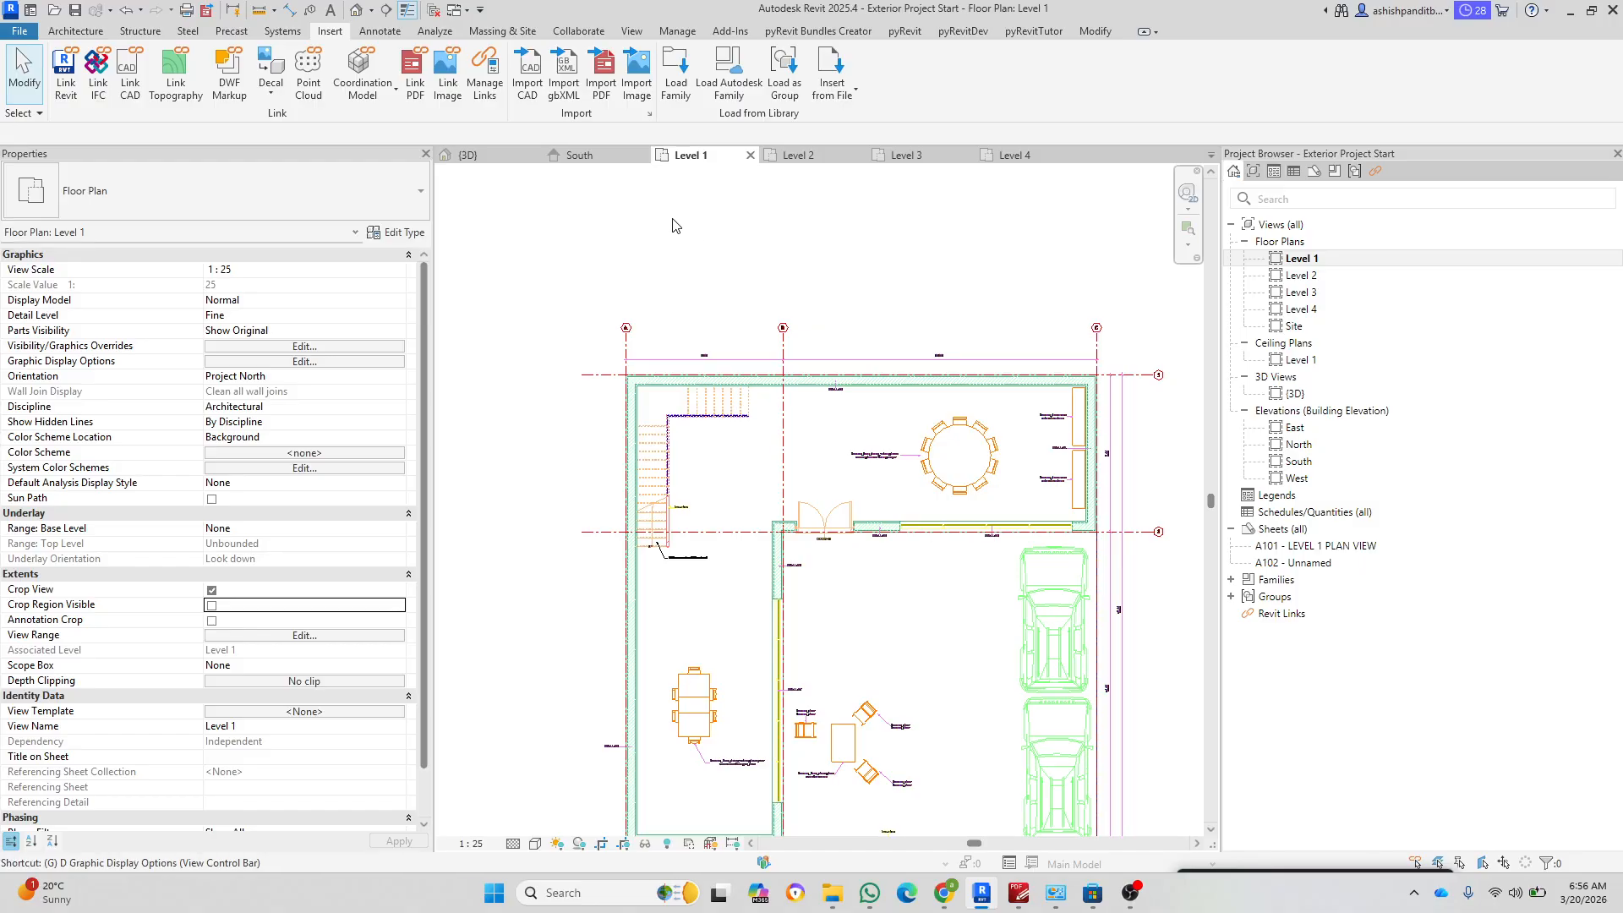
pyautogui.press('r')
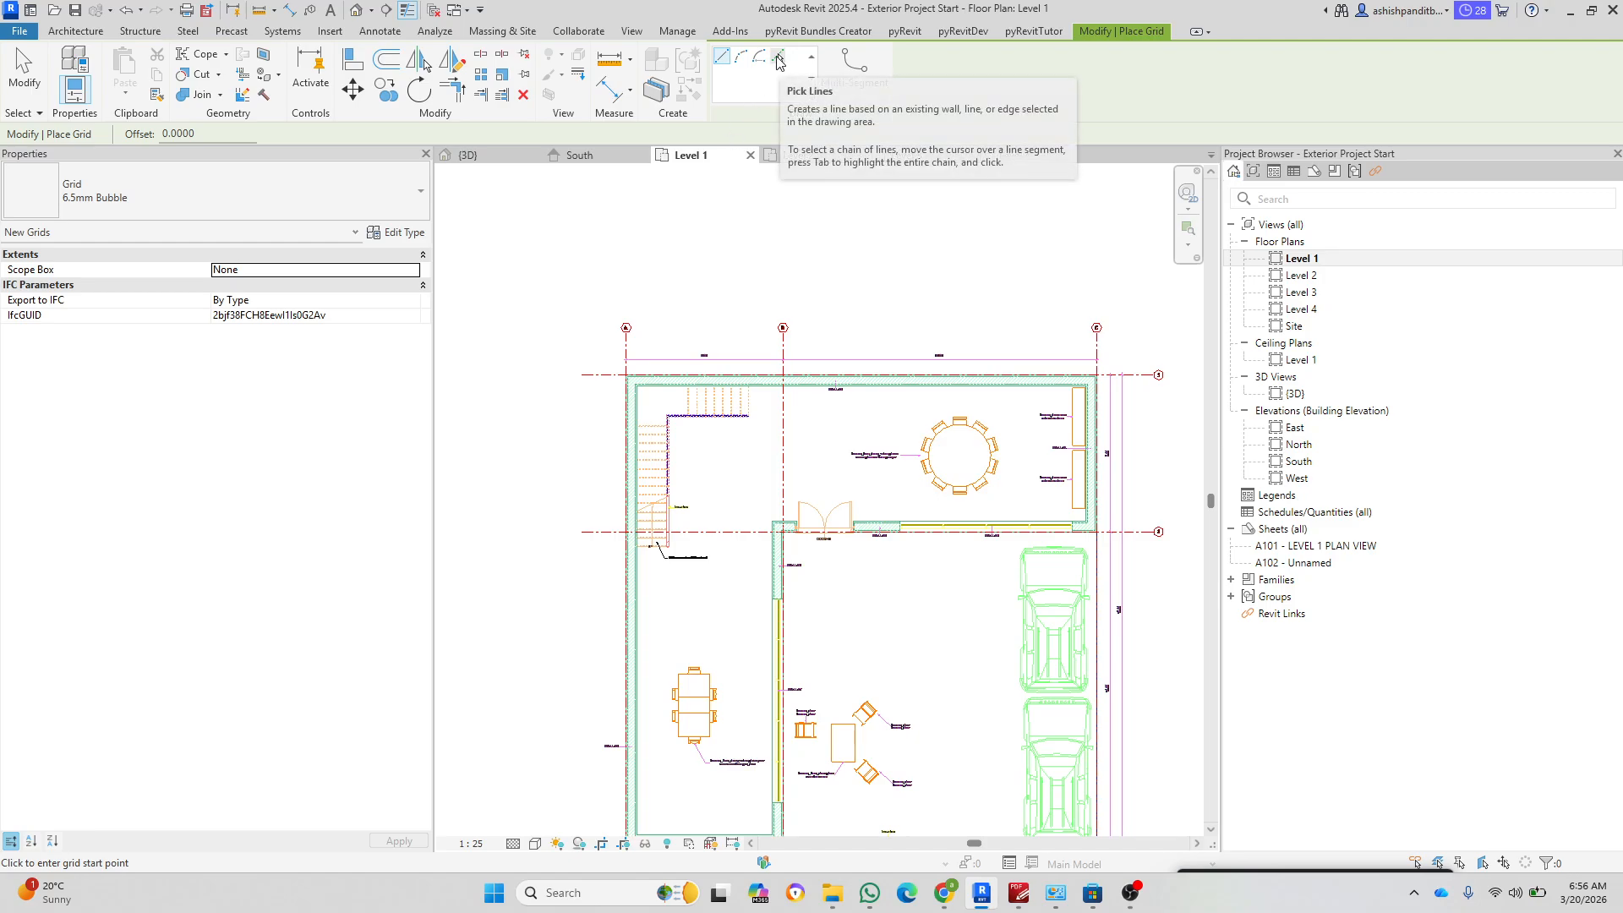
pyautogui.click(778, 61)
pyautogui.scroll(6, 630, 363)
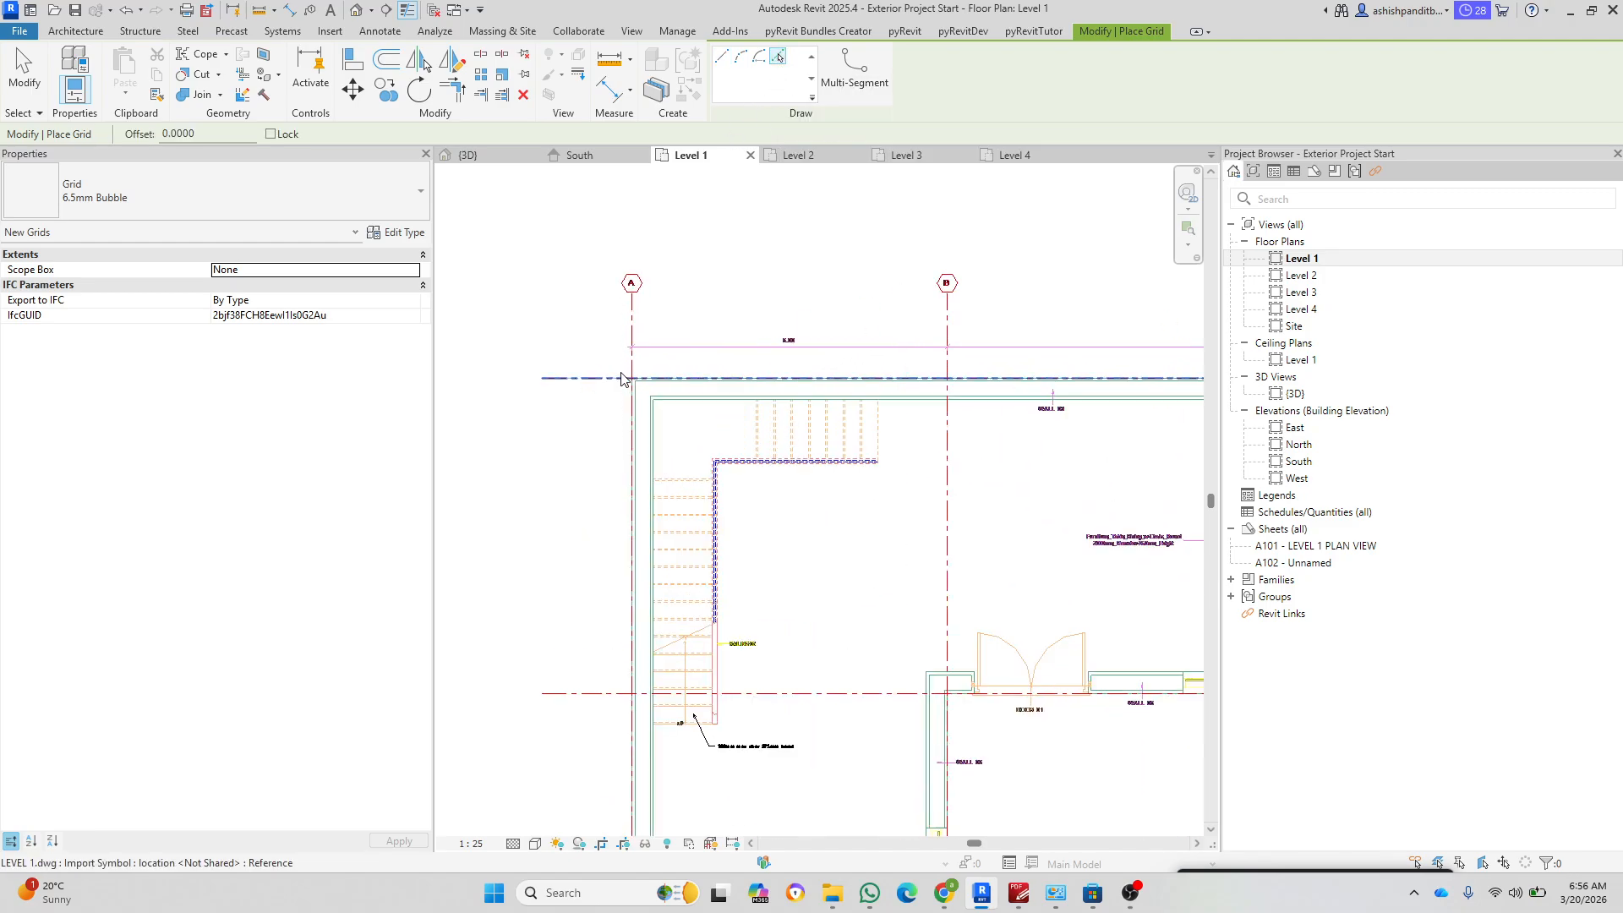
pyautogui.click(641, 283)
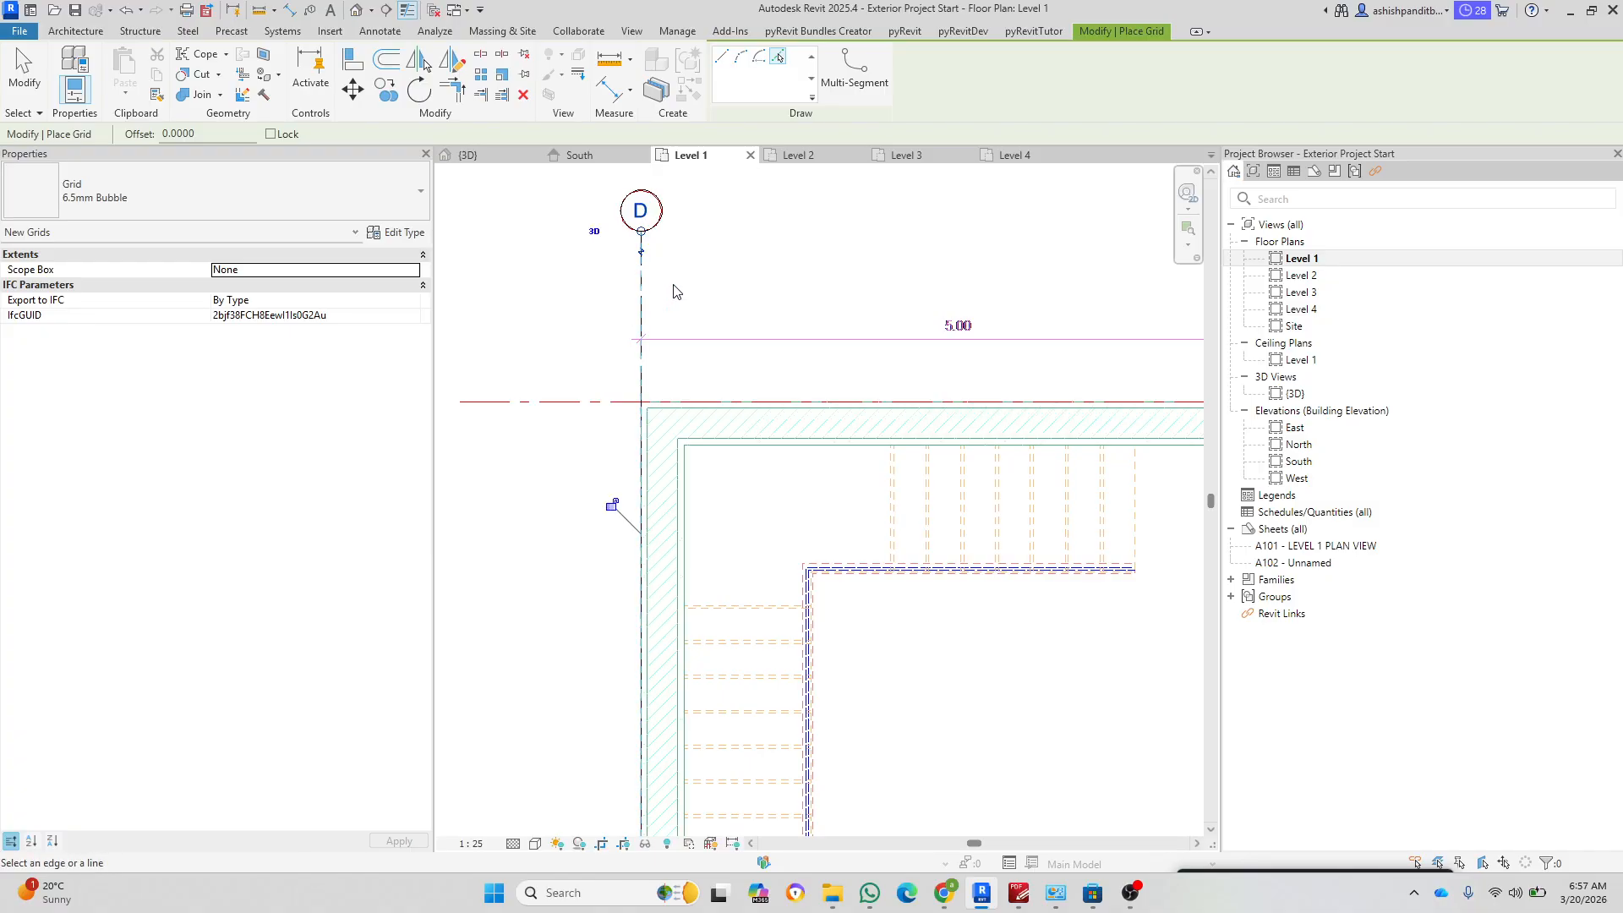
pyautogui.scroll(-2, 674, 293)
pyautogui.scroll(2, 648, 233)
pyautogui.press('Escape')
pyautogui.press('Escape')
# Step: Rename the new vertical grid as A
pyautogui.click(648, 224)
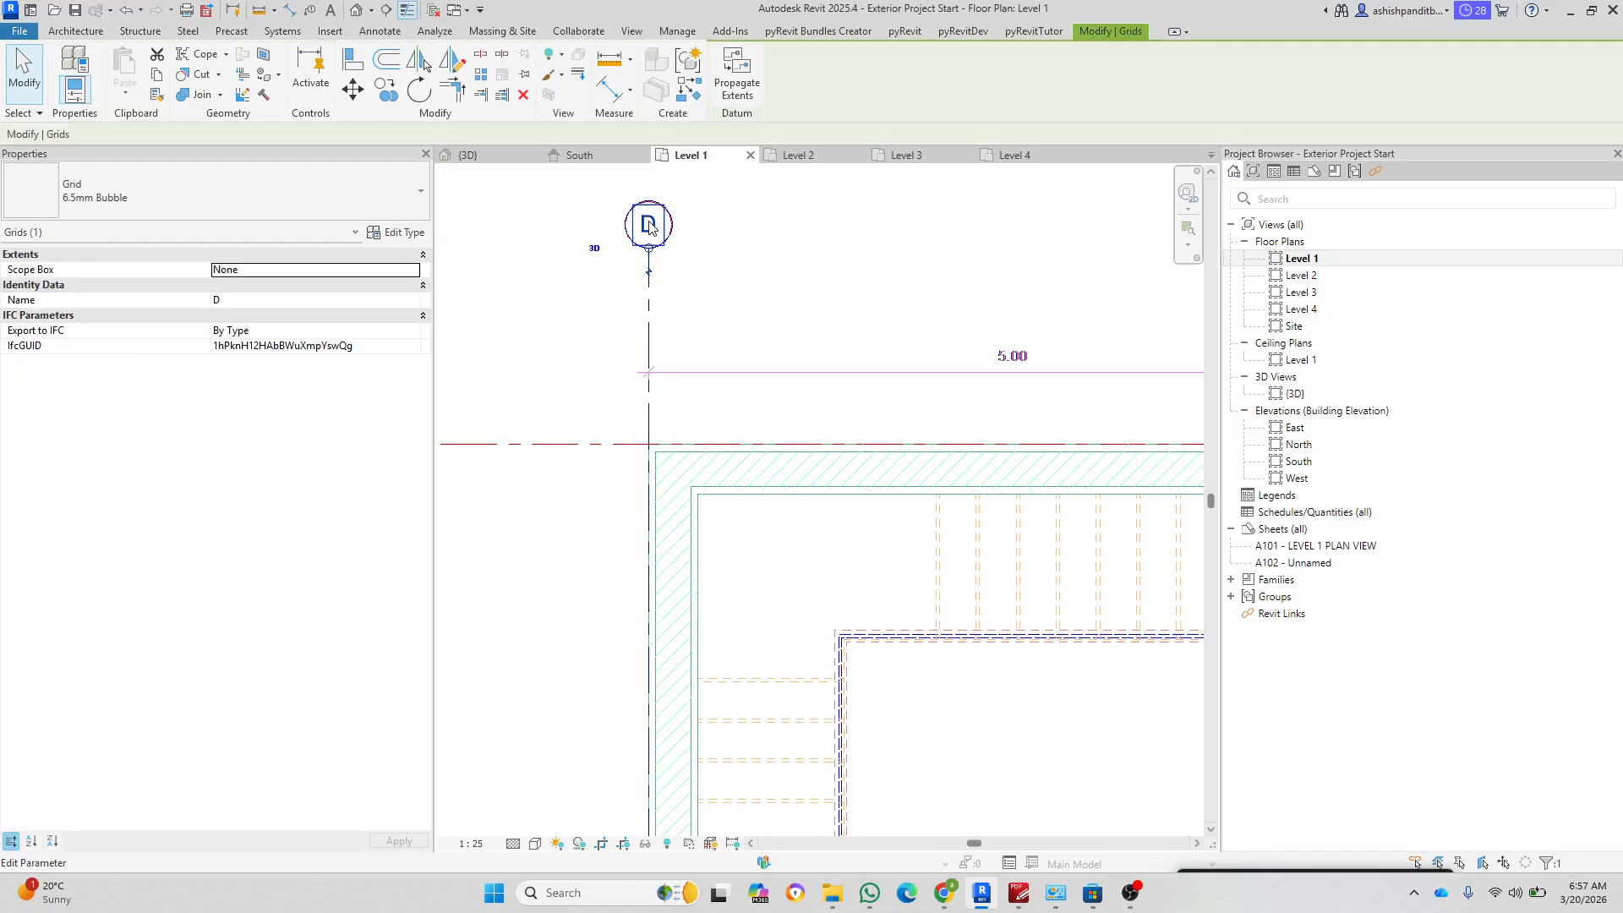
pyautogui.click(651, 222)
pyautogui.write('a')
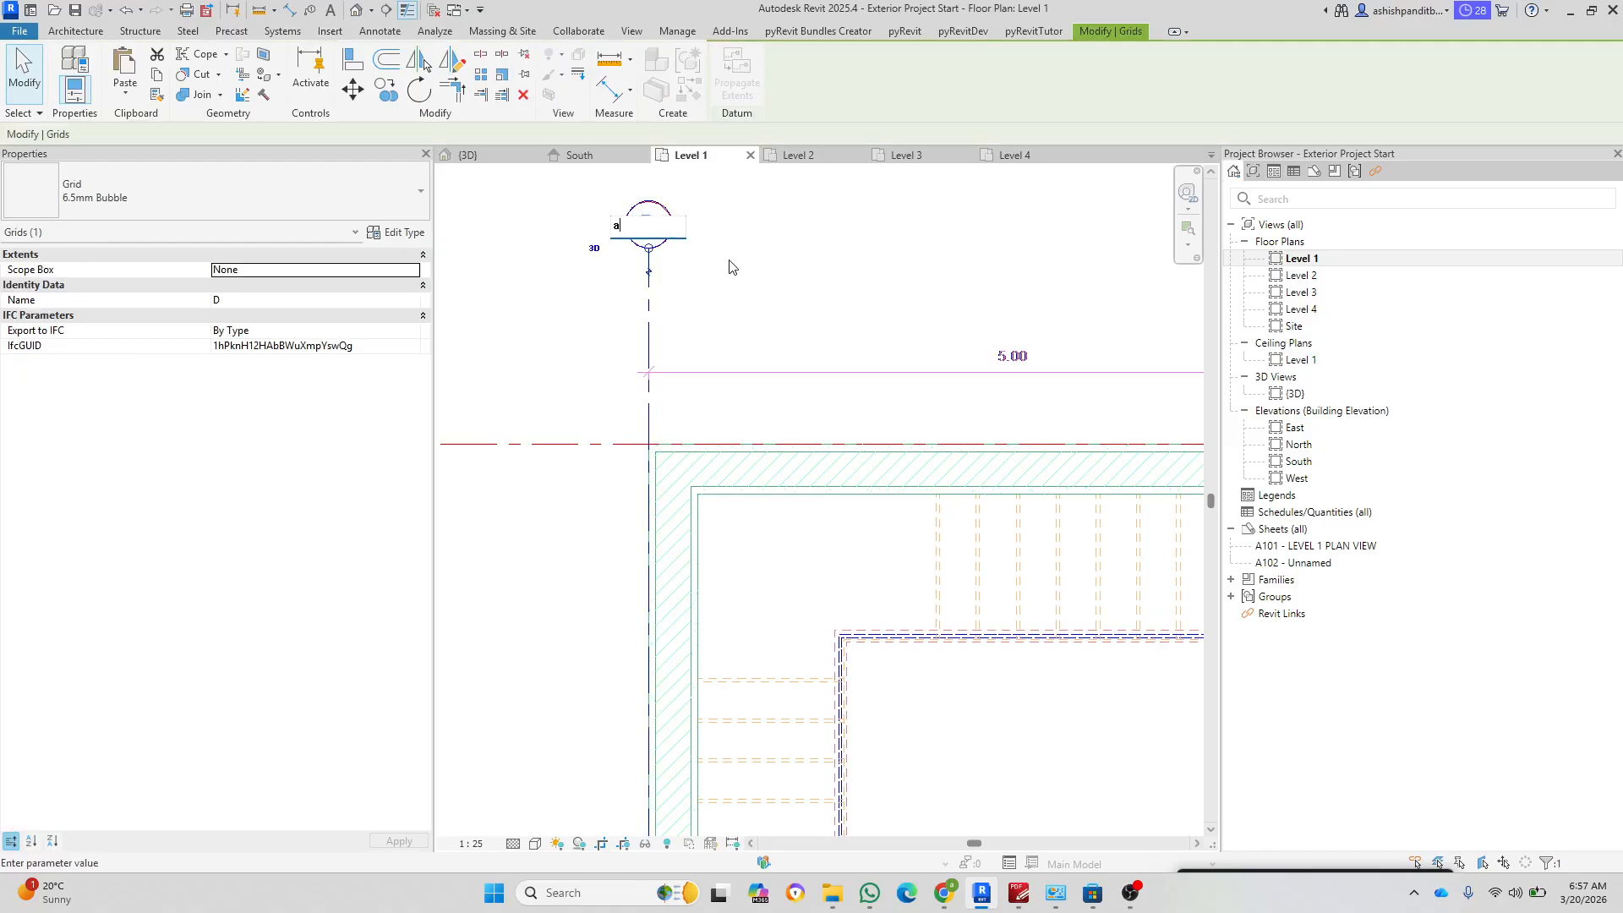
pyautogui.write('A')
pyautogui.click(767, 290)
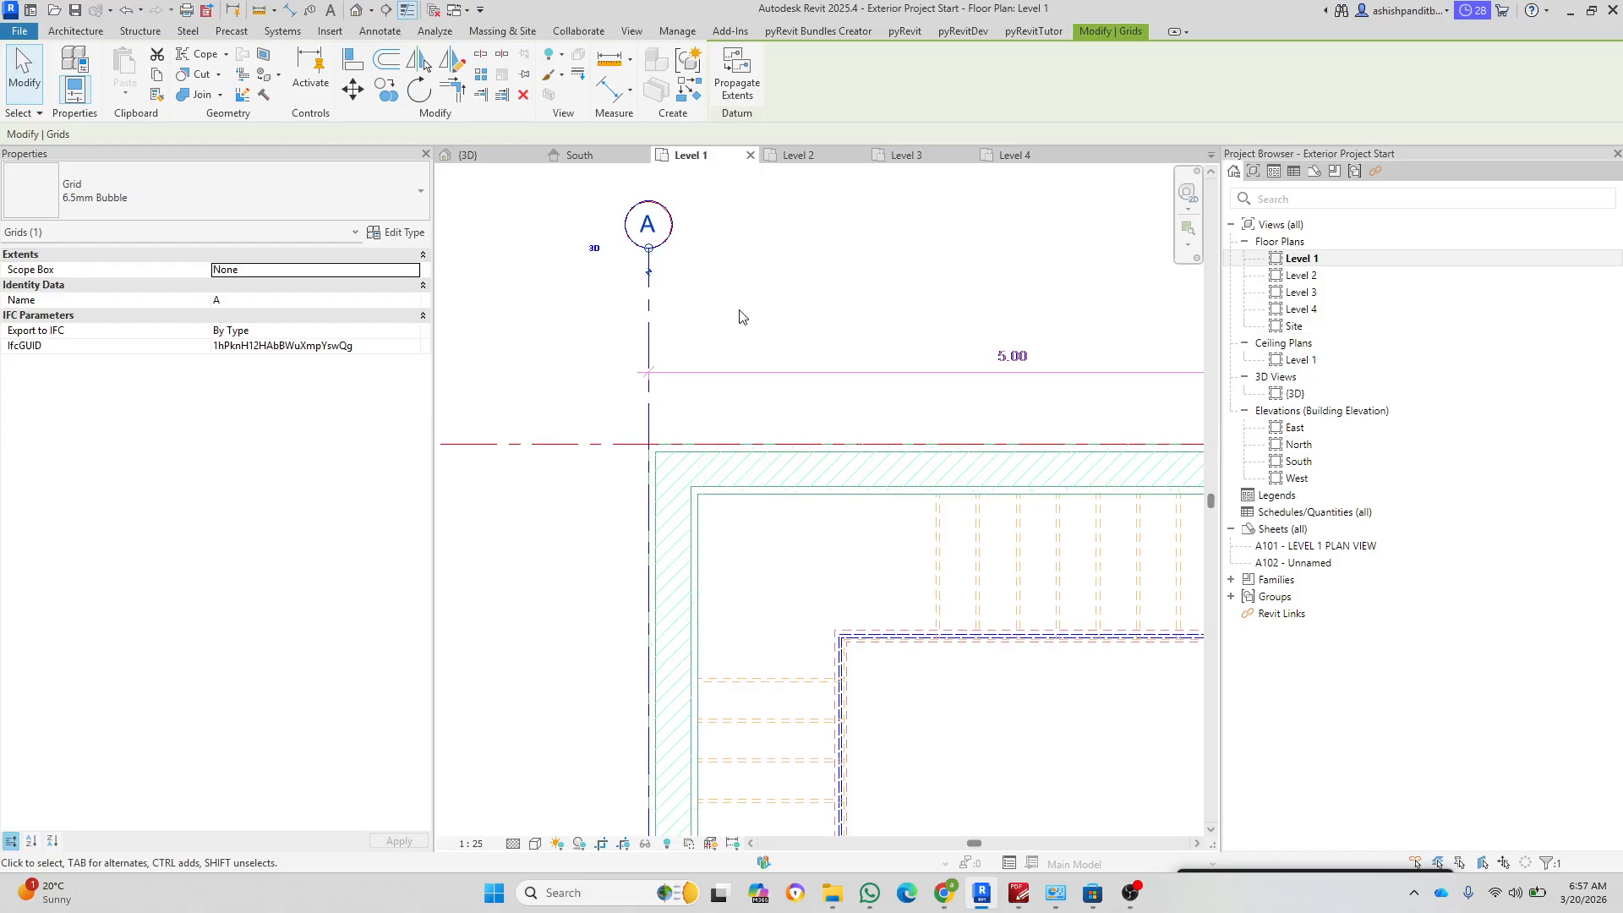
pyautogui.click(742, 315)
# Step: Check grid A along its full length against the linked plan, down to its lower end
pyautogui.moveTo(742, 315); pyautogui.dragTo(629, 309, button='middle')
pyautogui.scroll(-4, 628, 309)
pyautogui.scroll(-4, 594, 305)
pyautogui.moveTo(585, 707); pyautogui.dragTo(645, 547, button='middle')
pyautogui.scroll(9, 655, 534)
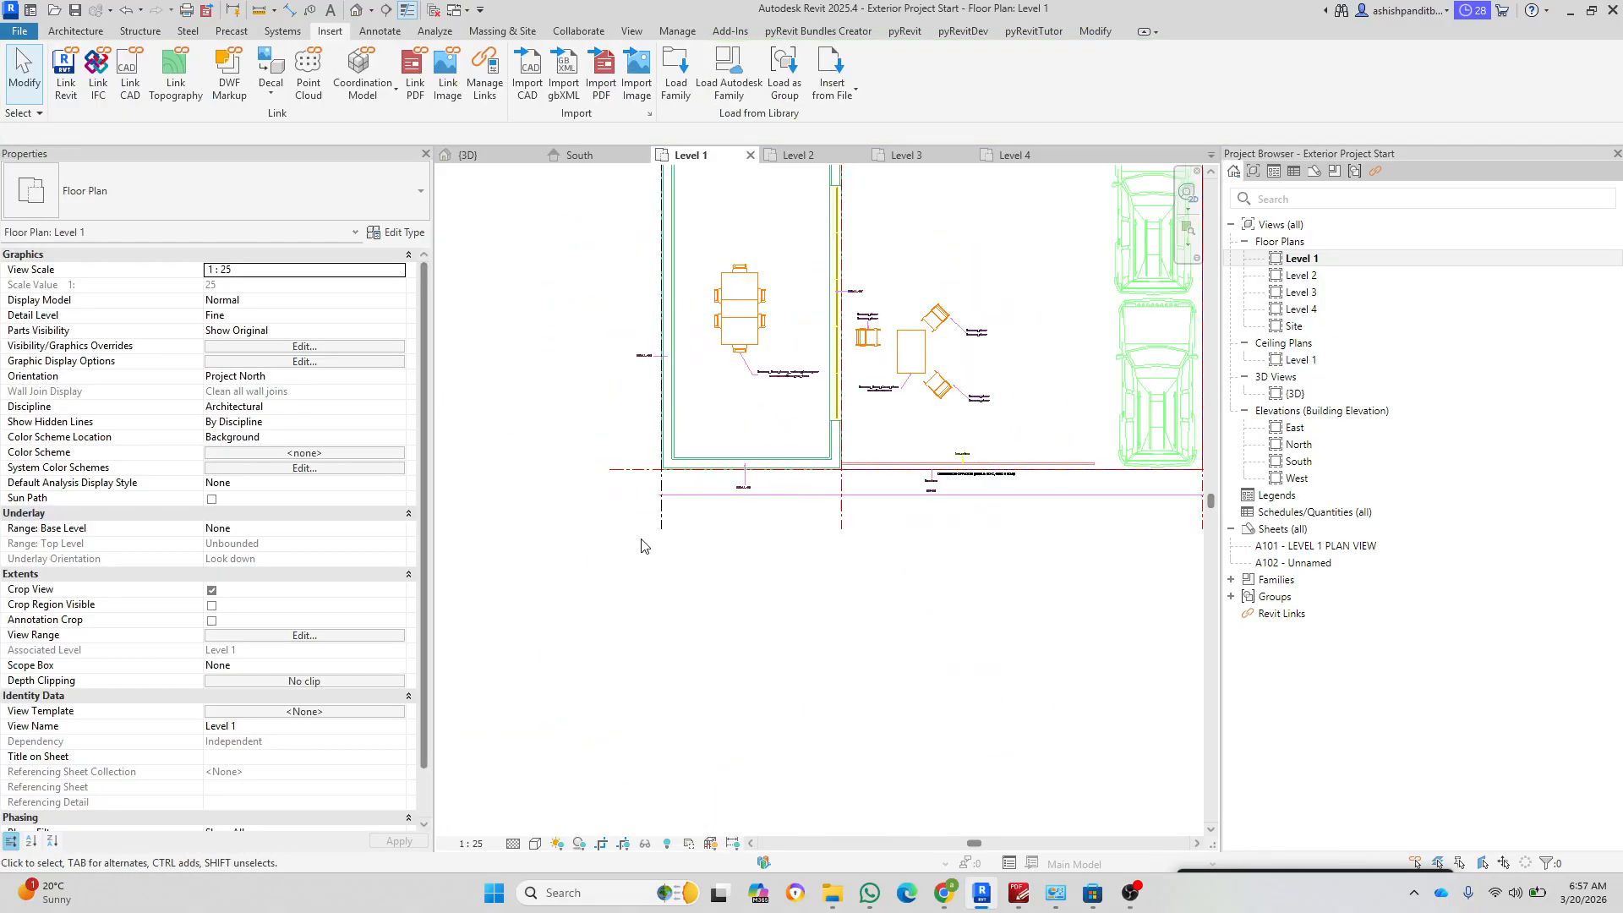
pyautogui.scroll(-2, 532, 705)
pyautogui.scroll(-5, 533, 705)
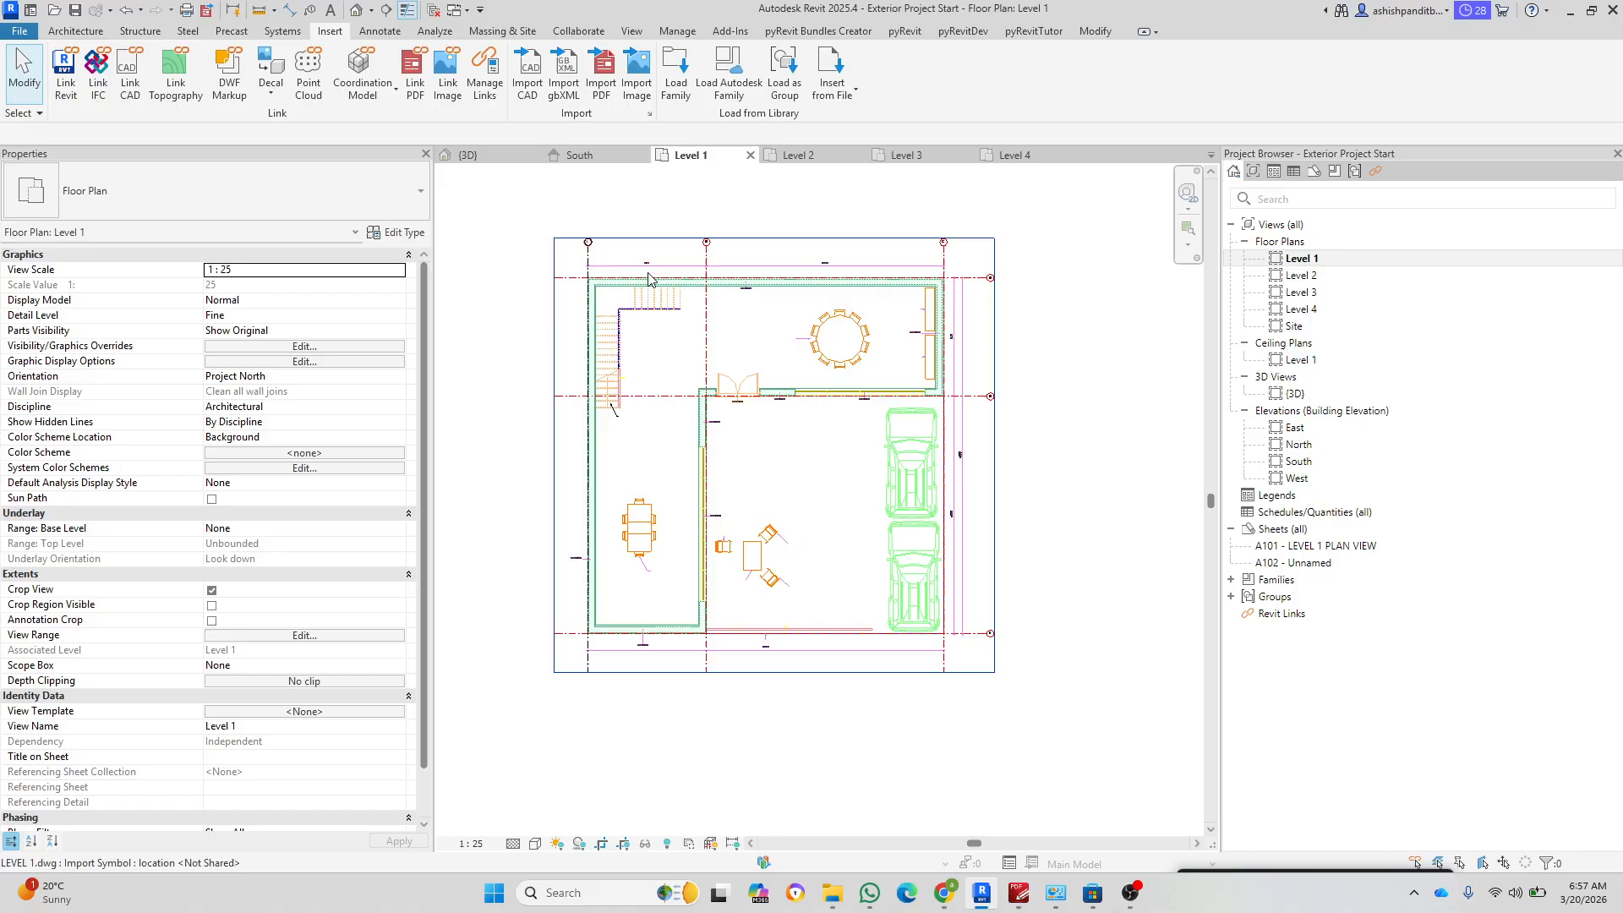
# Step: Create vertical grids B and C with Pick Lines along the matching grid lines of the linked plan
pyautogui.scroll(6, 706, 270)
pyautogui.moveTo(812, 271); pyautogui.dragTo(931, 264, button='middle')
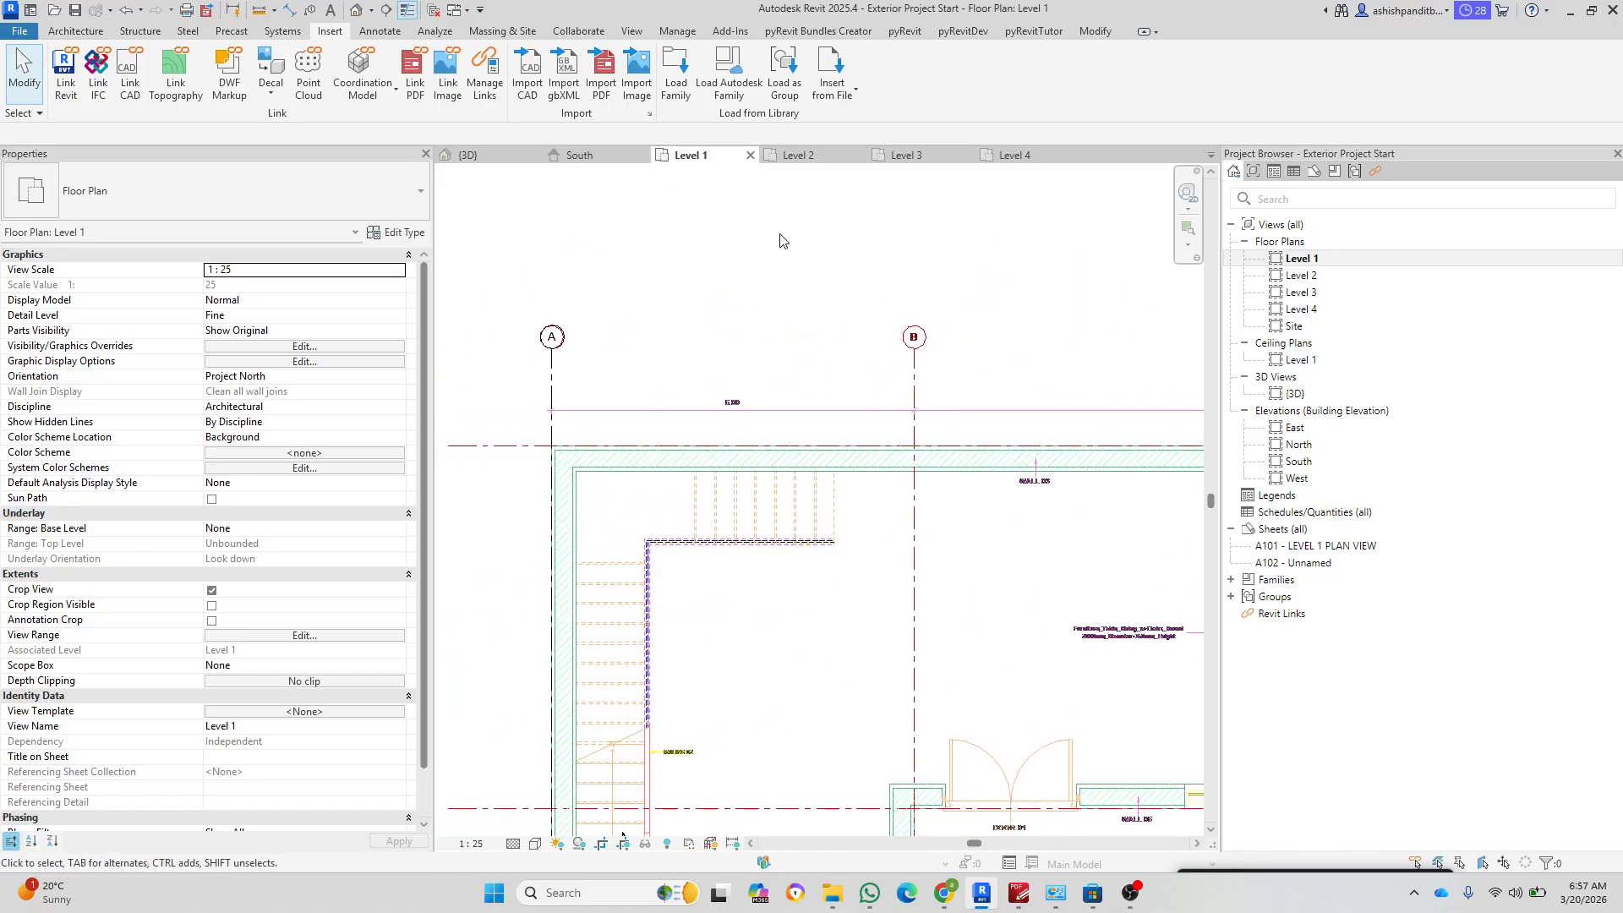
pyautogui.press('g')
pyautogui.press('r')
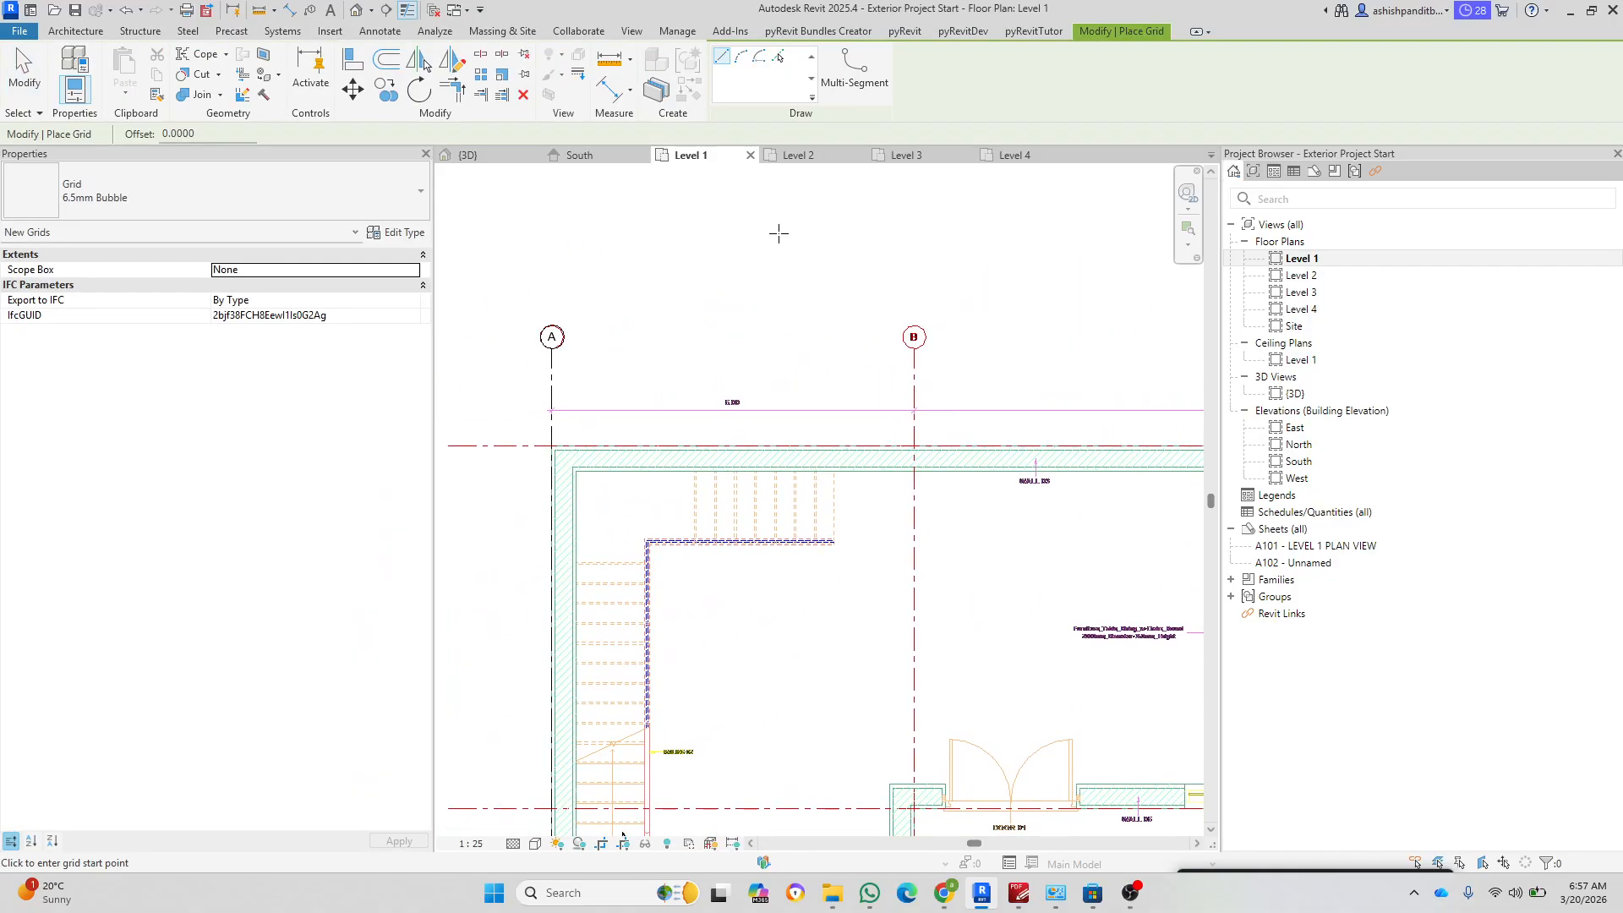
pyautogui.click(779, 56)
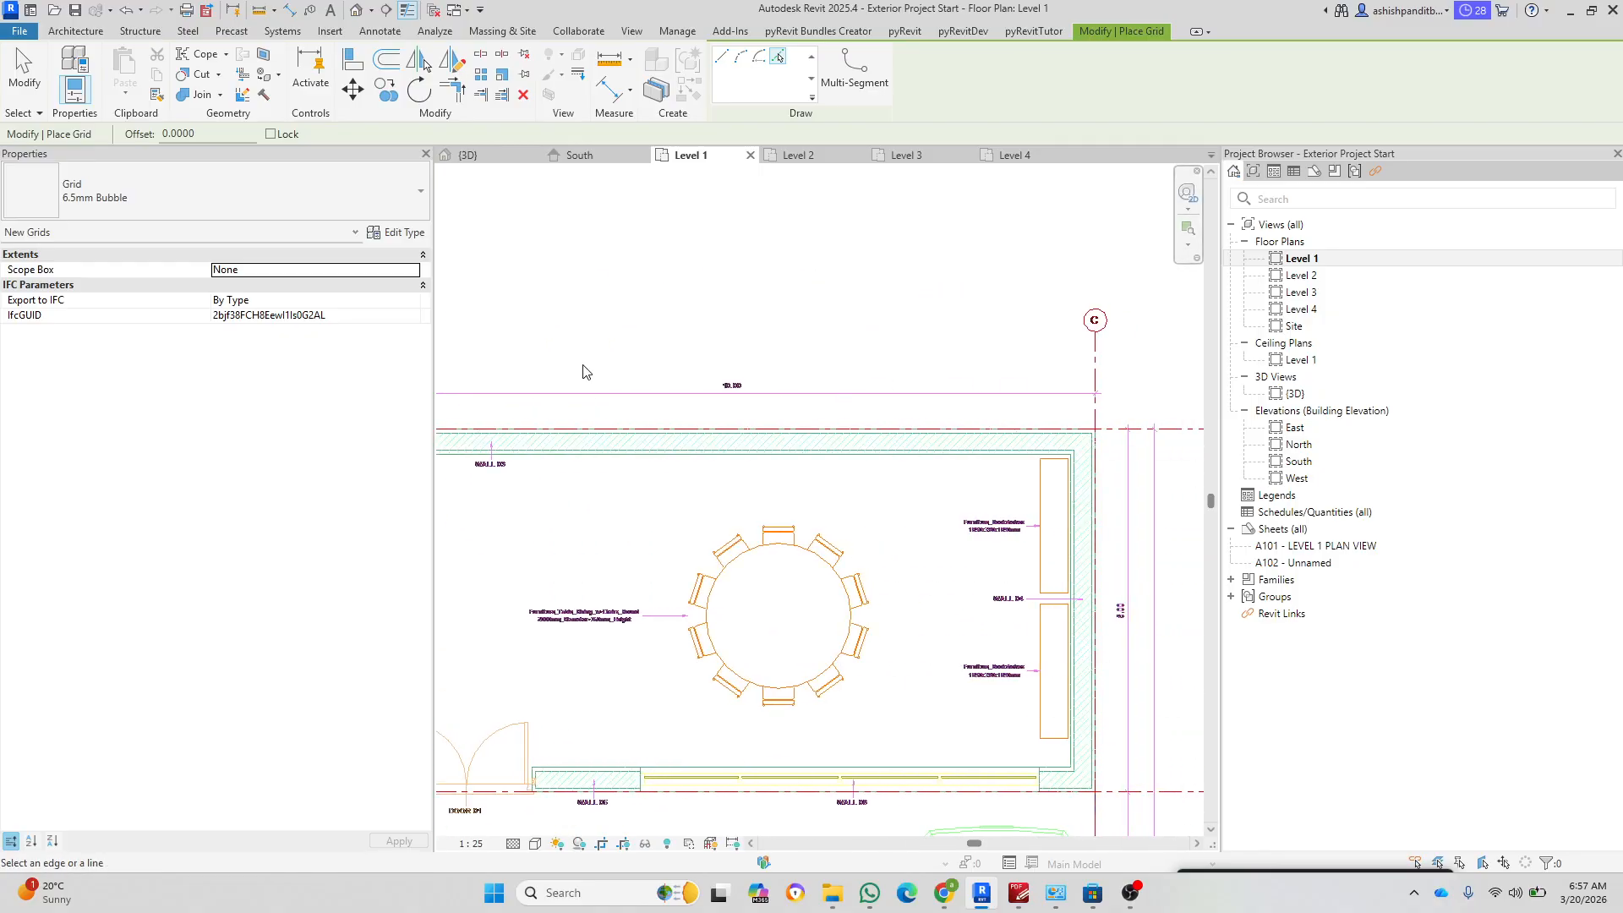
pyautogui.click(1101, 352)
pyautogui.scroll(-5, 916, 307)
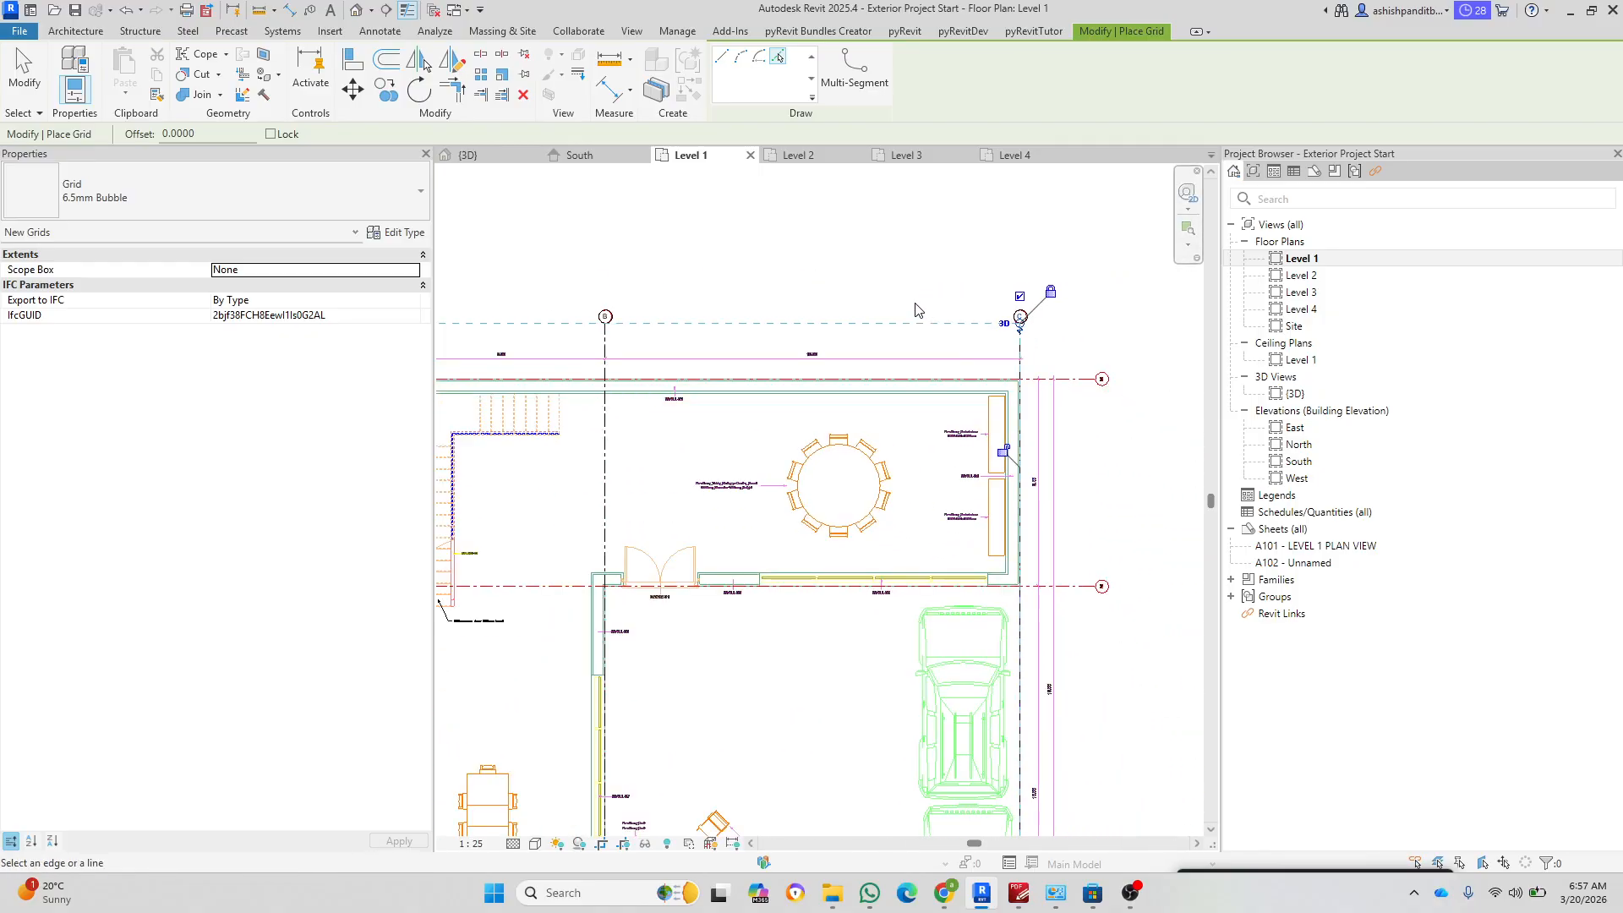
pyautogui.press('Escape')
pyautogui.press('Escape')
# Step: Create a horizontal grid with Pick Lines along grid line 1 near the lower end of the linked plan
pyautogui.scroll(2, 908, 306)
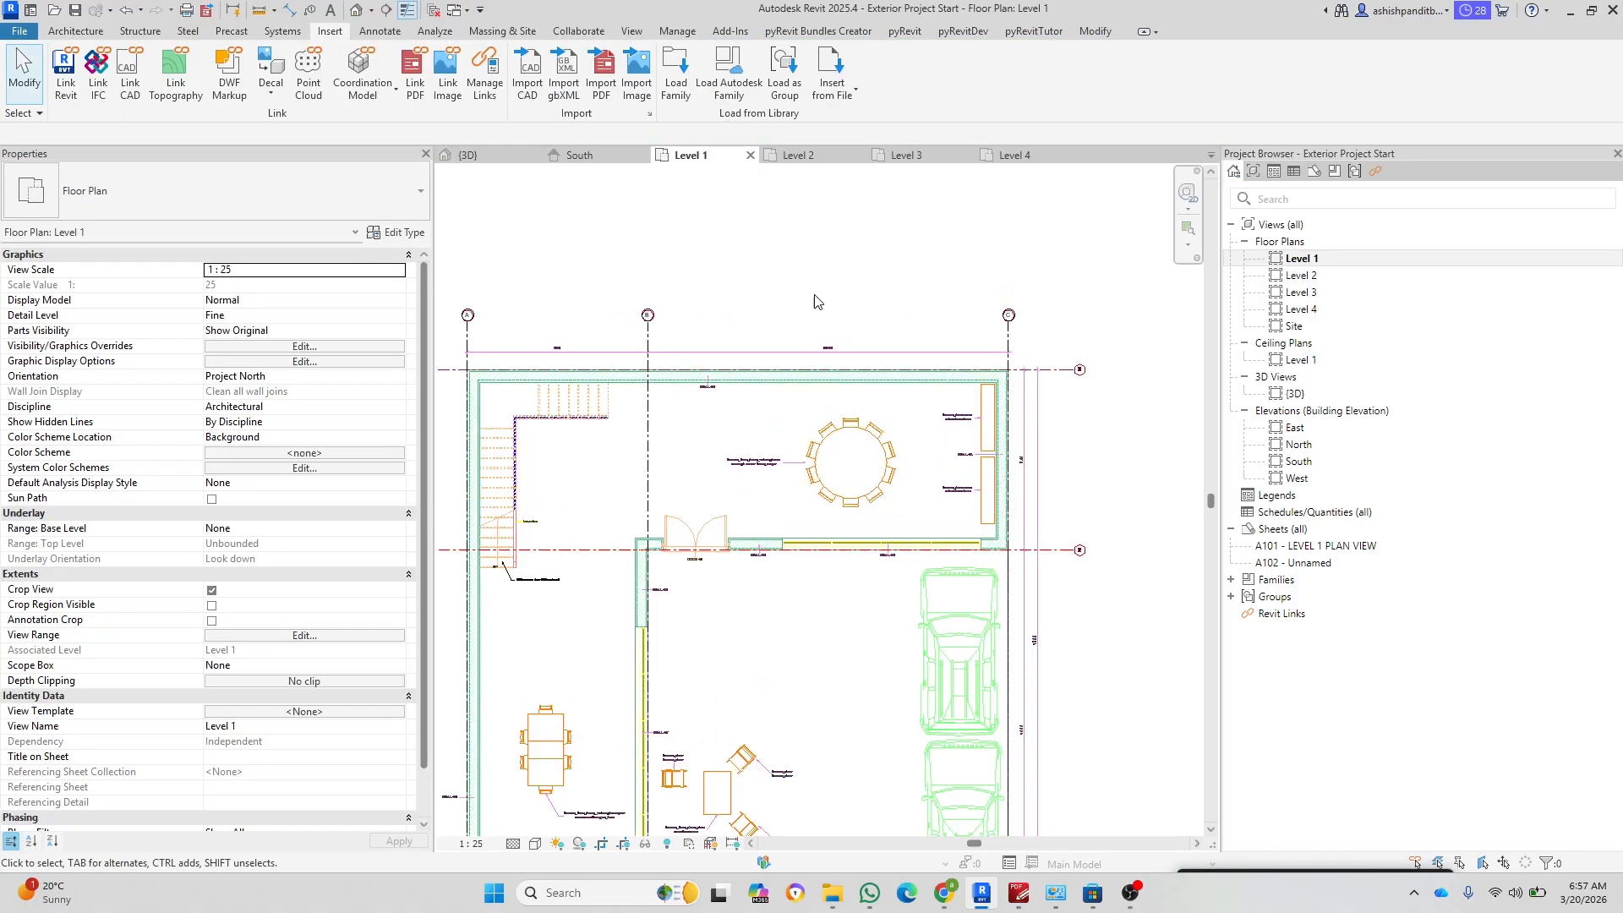
pyautogui.scroll(2, 469, 308)
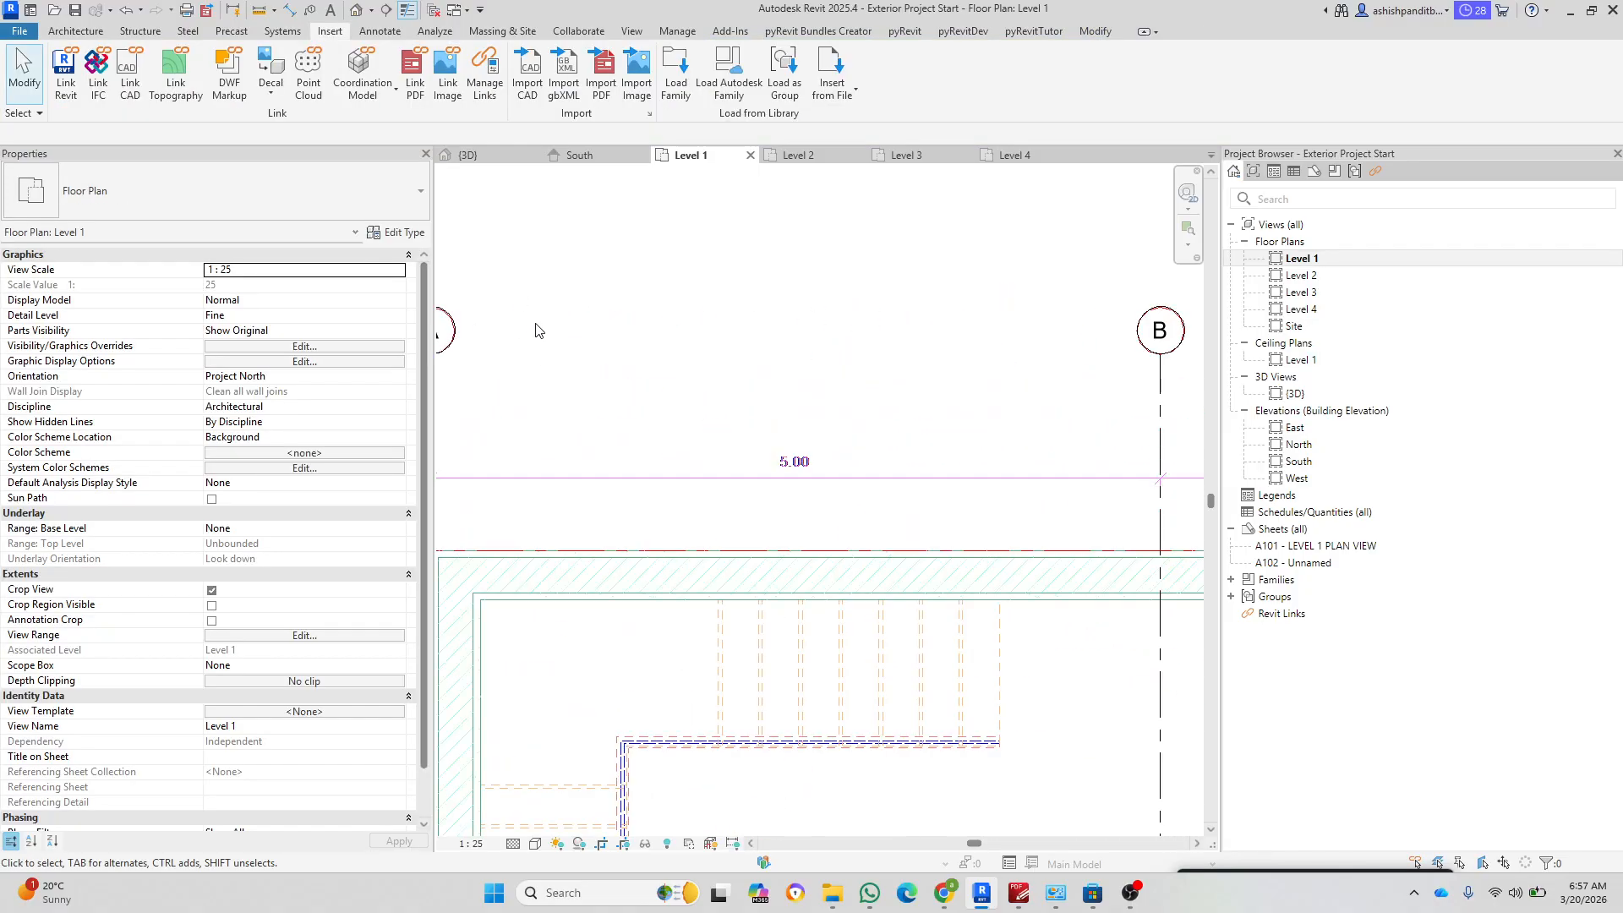
pyautogui.scroll(1, 535, 334)
pyautogui.scroll(-1, 531, 338)
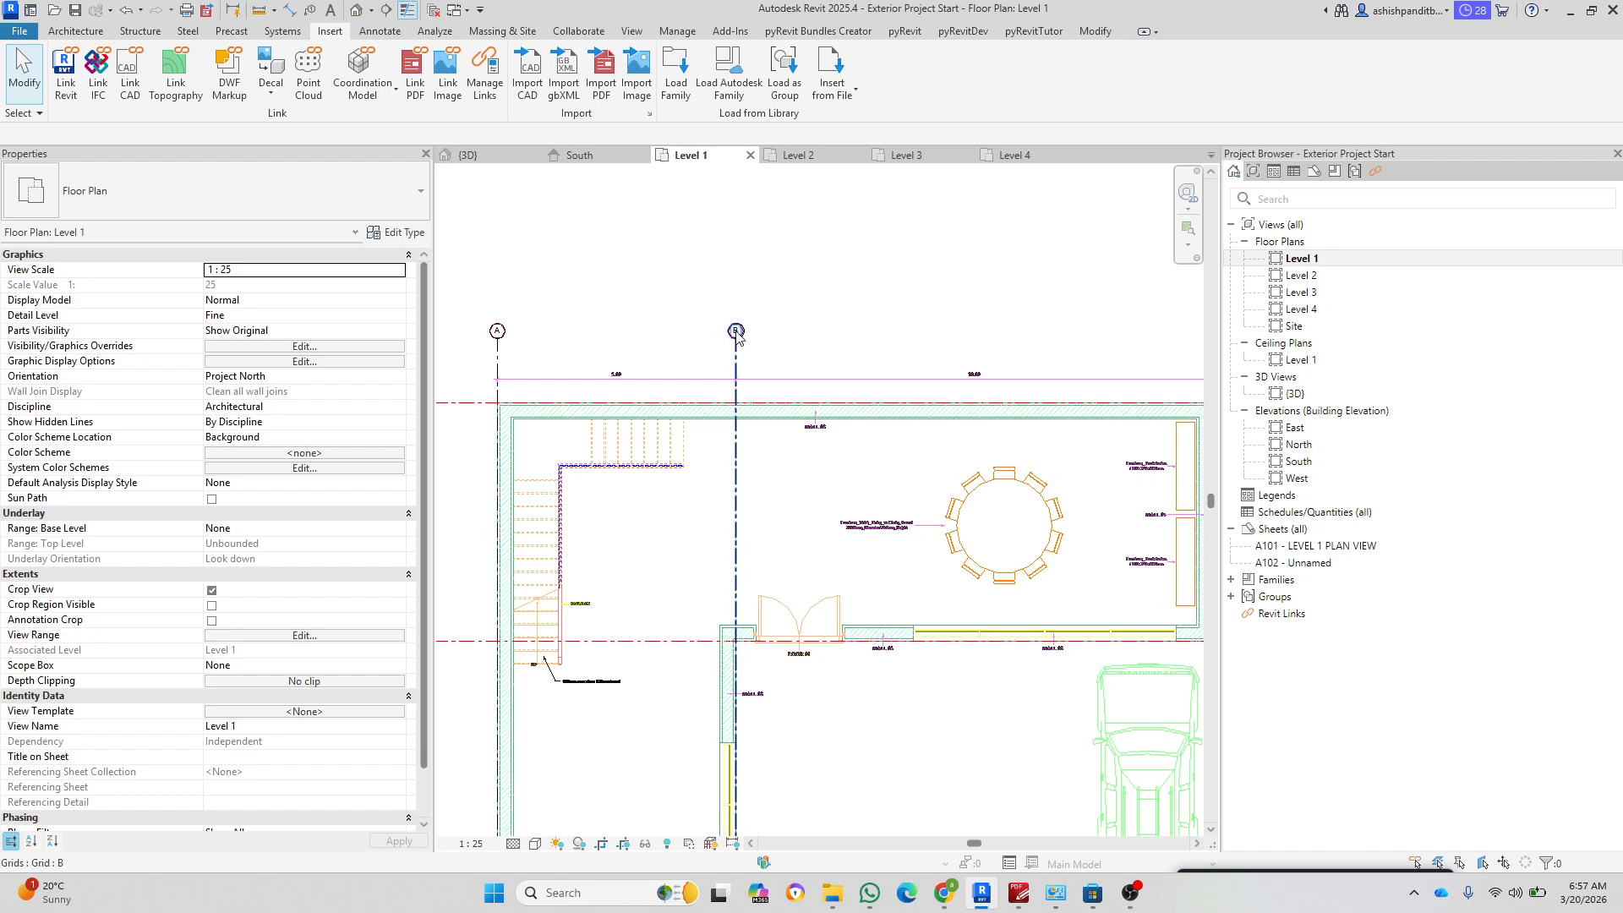
pyautogui.moveTo(1020, 330); pyautogui.dragTo(881, 295, button='middle')
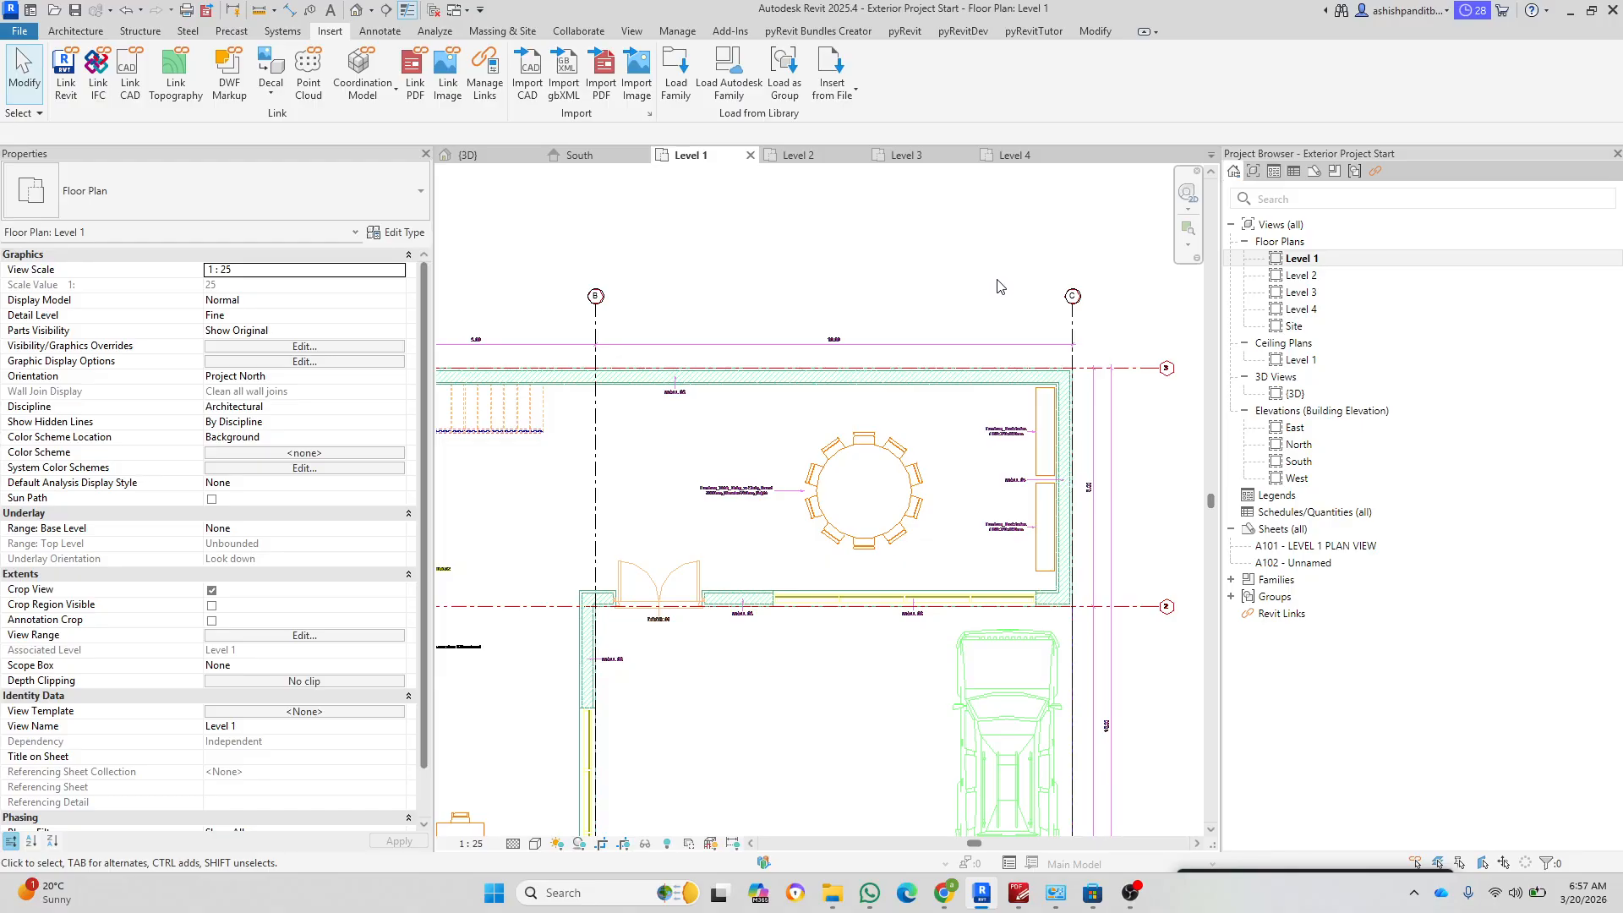
pyautogui.scroll(-2, 932, 218)
pyautogui.scroll(8, 920, 551)
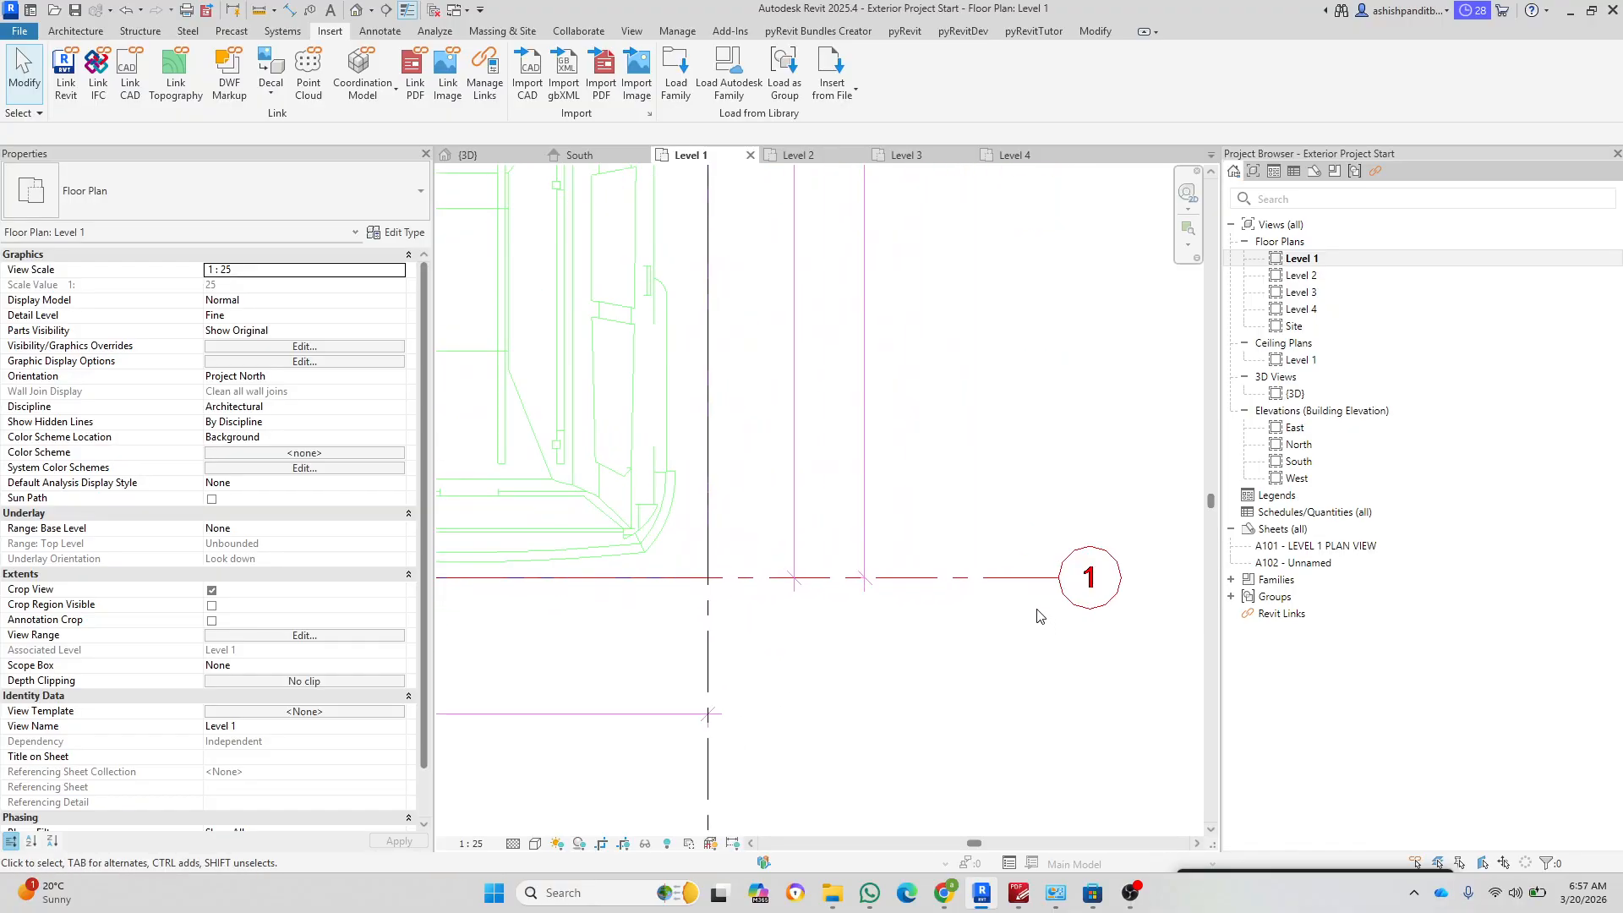
pyautogui.press('g')
pyautogui.press('r')
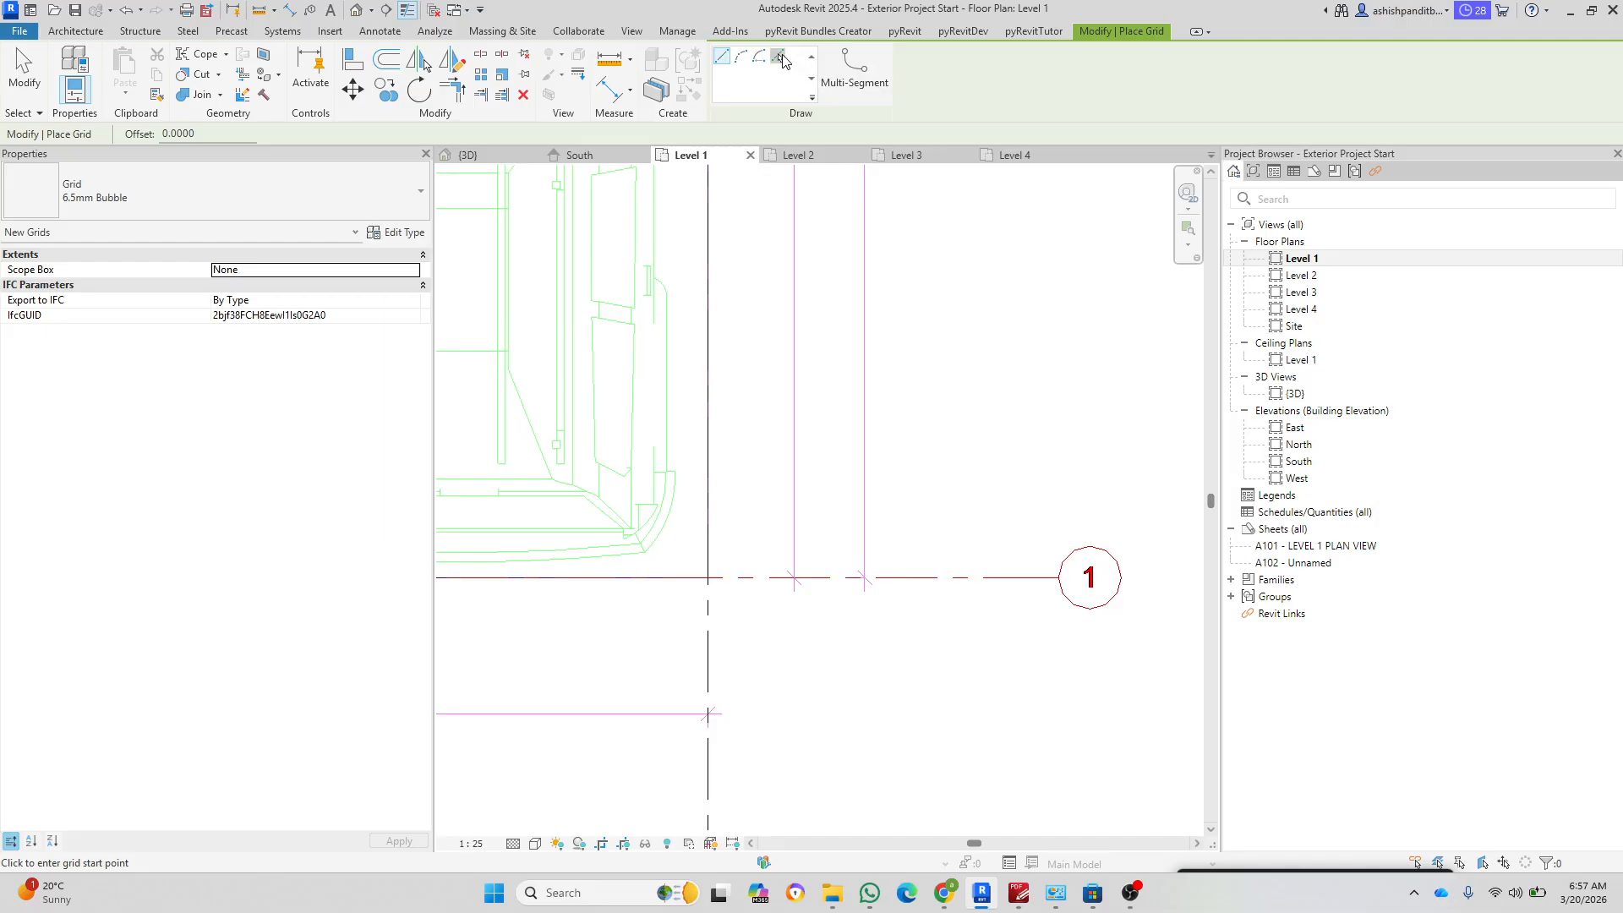
pyautogui.click(783, 56)
pyautogui.click(953, 578)
pyautogui.scroll(1, 1087, 638)
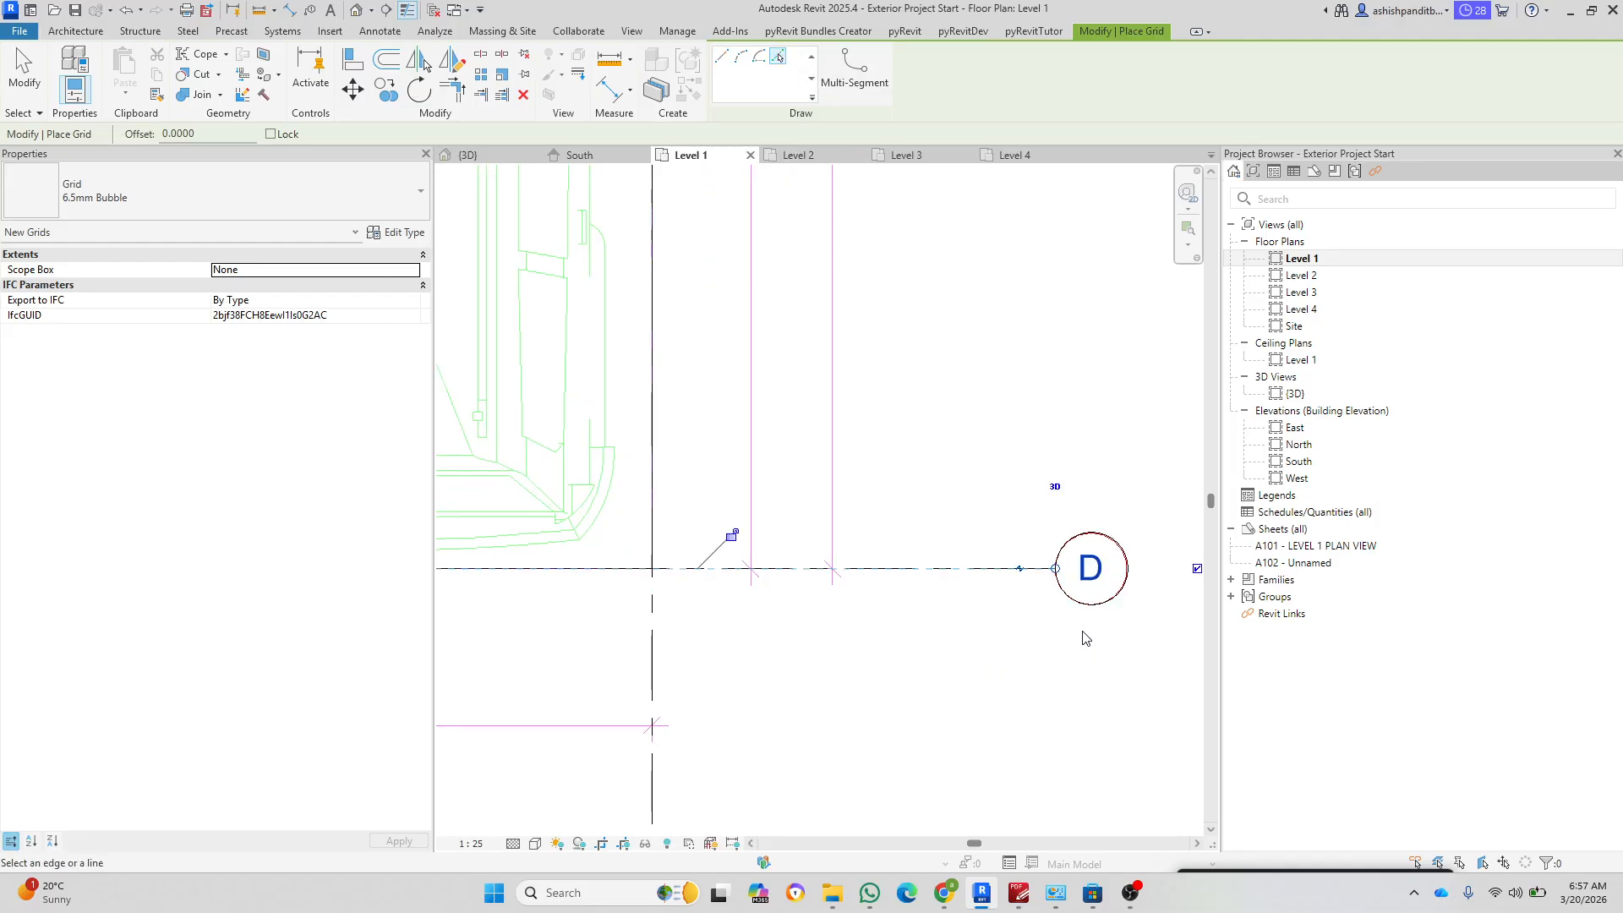
# Step: Rename the new horizontal grid at the lower end of the plan as 1
pyautogui.scroll(1, 1087, 638)
pyautogui.press('Escape')
pyautogui.press('Escape')
pyautogui.click(1091, 565)
pyautogui.click(1091, 563)
pyautogui.write('1')
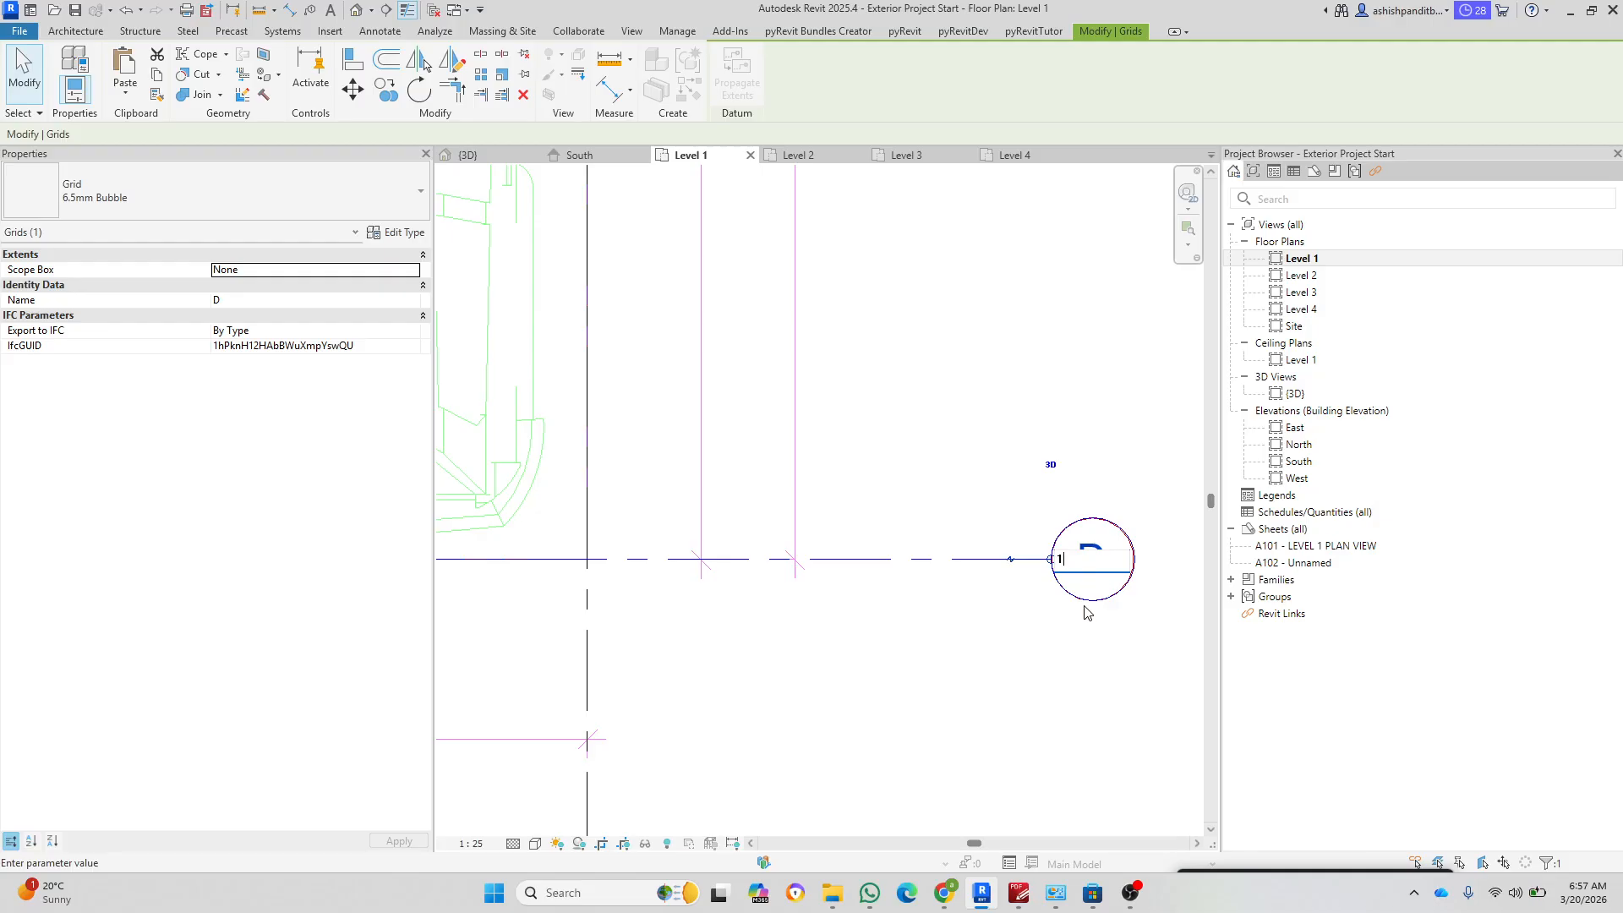
pyautogui.press('Return')
pyautogui.scroll(-6, 977, 706)
pyautogui.press('Escape')
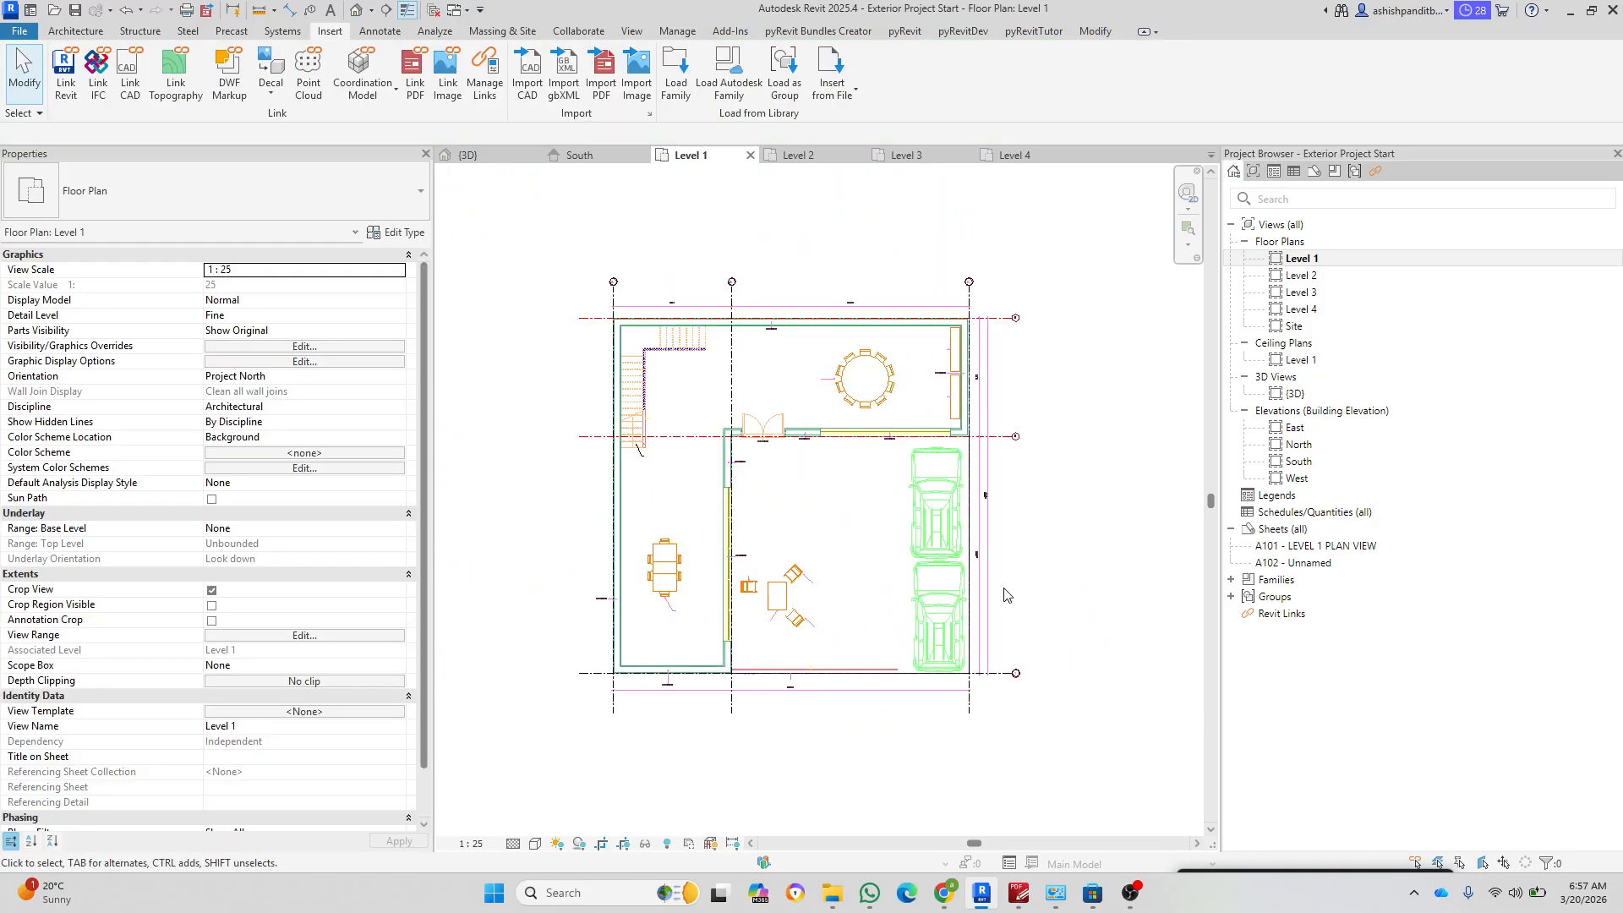
# Step: Create horizontal grids 2 and 3 with Pick Lines along the matching grid lines of the linked plan
pyautogui.scroll(6, 1006, 595)
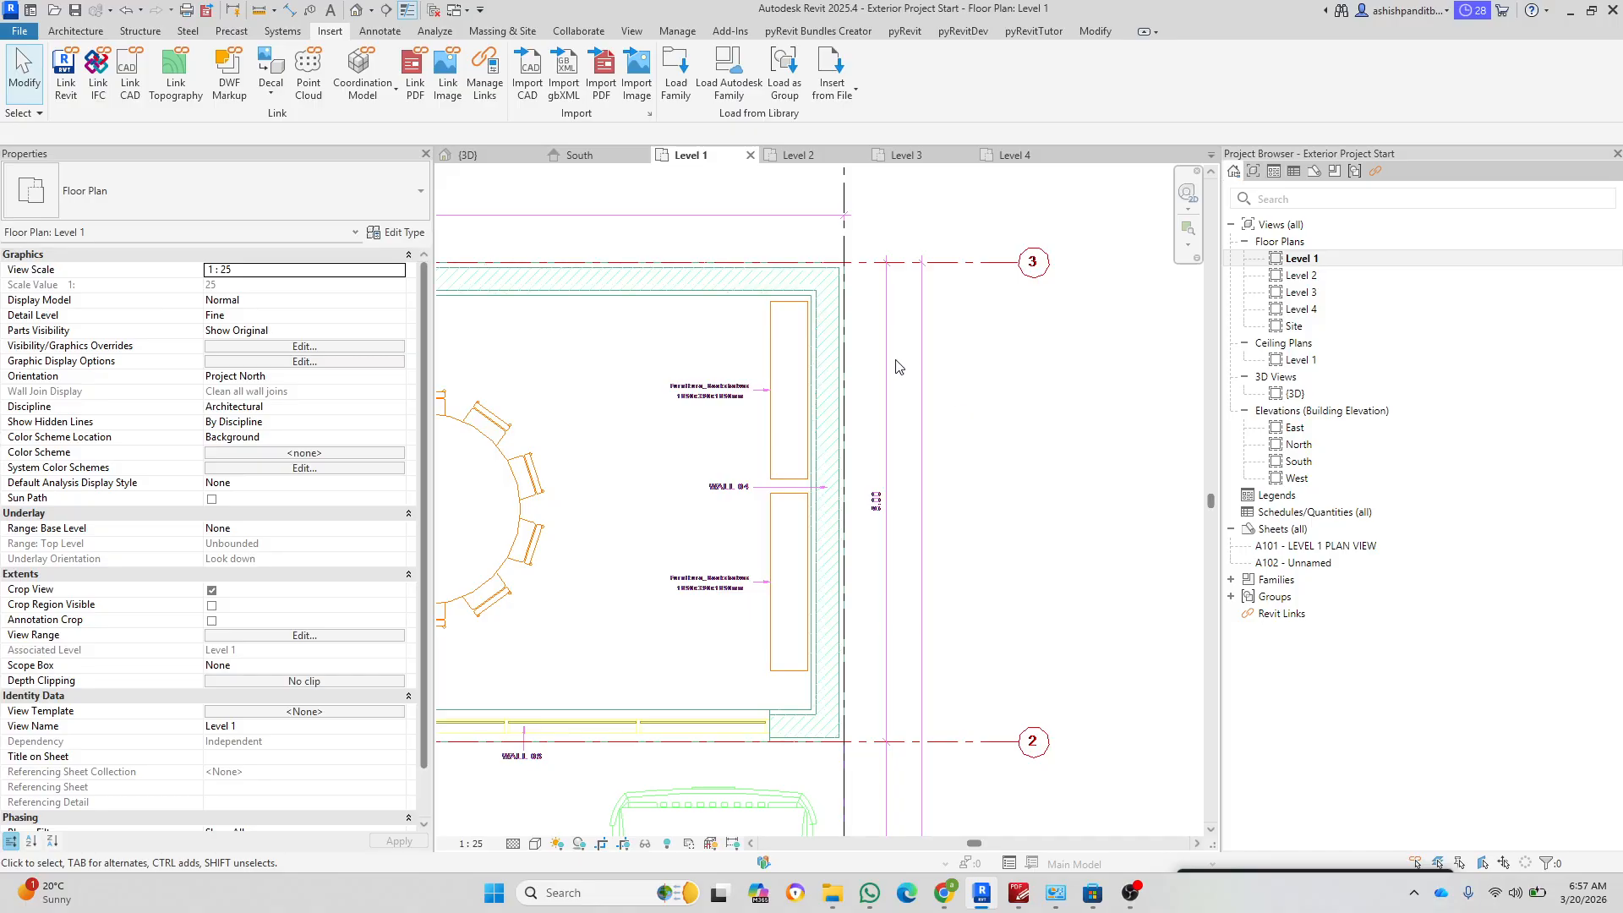
pyautogui.scroll(-2, 899, 372)
pyautogui.scroll(2, 932, 579)
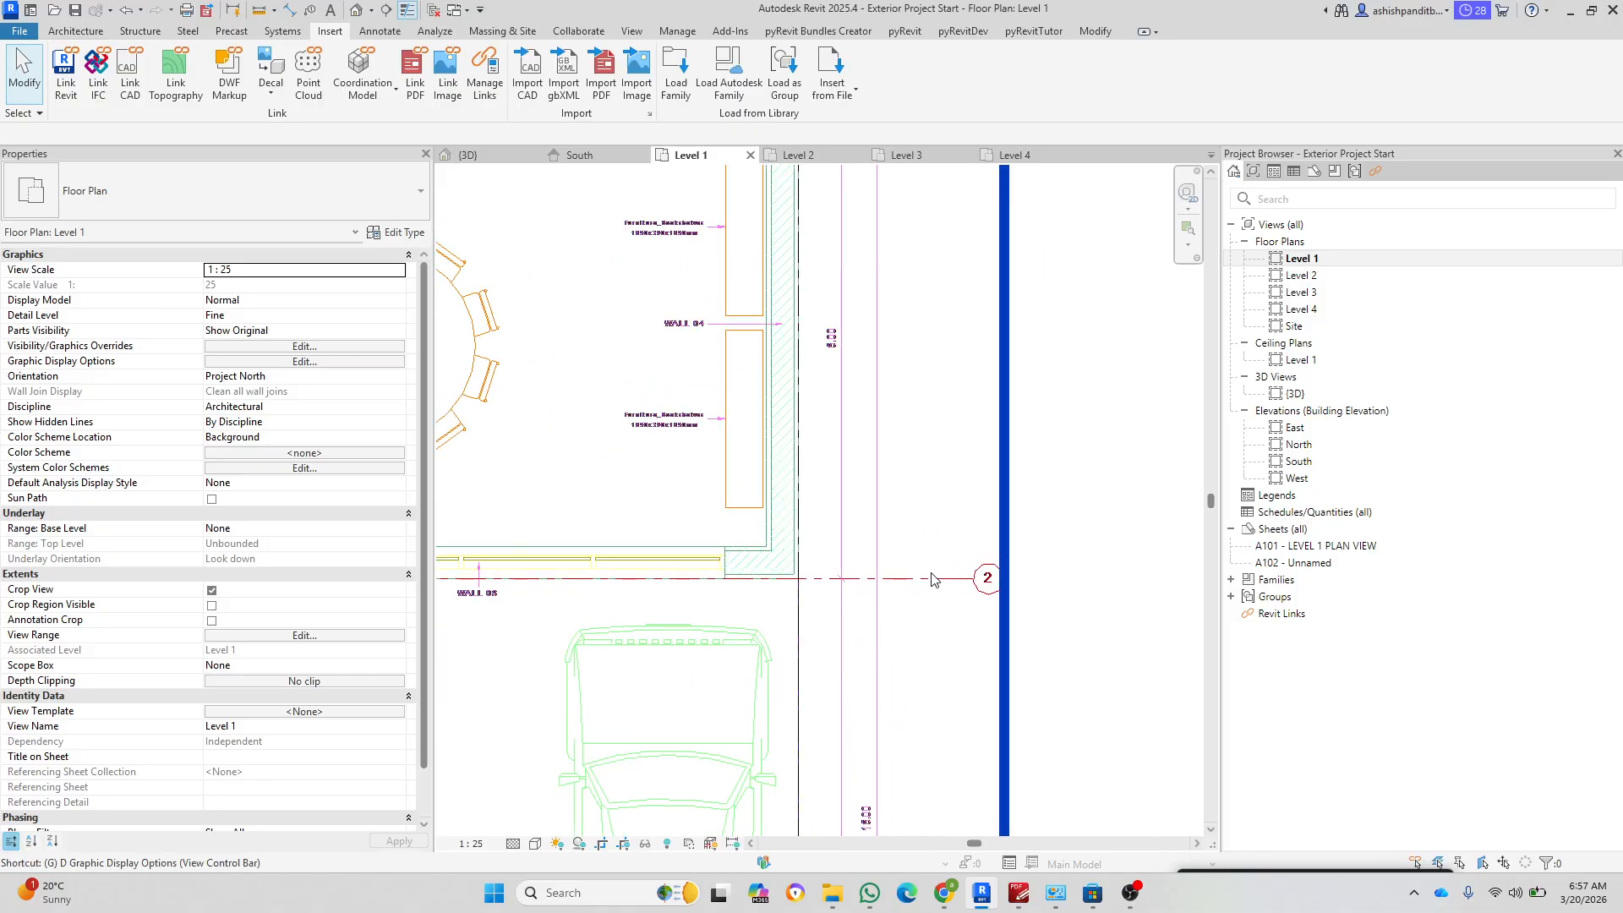
pyautogui.press('g')
pyautogui.press('r')
pyautogui.scroll(1, 958, 596)
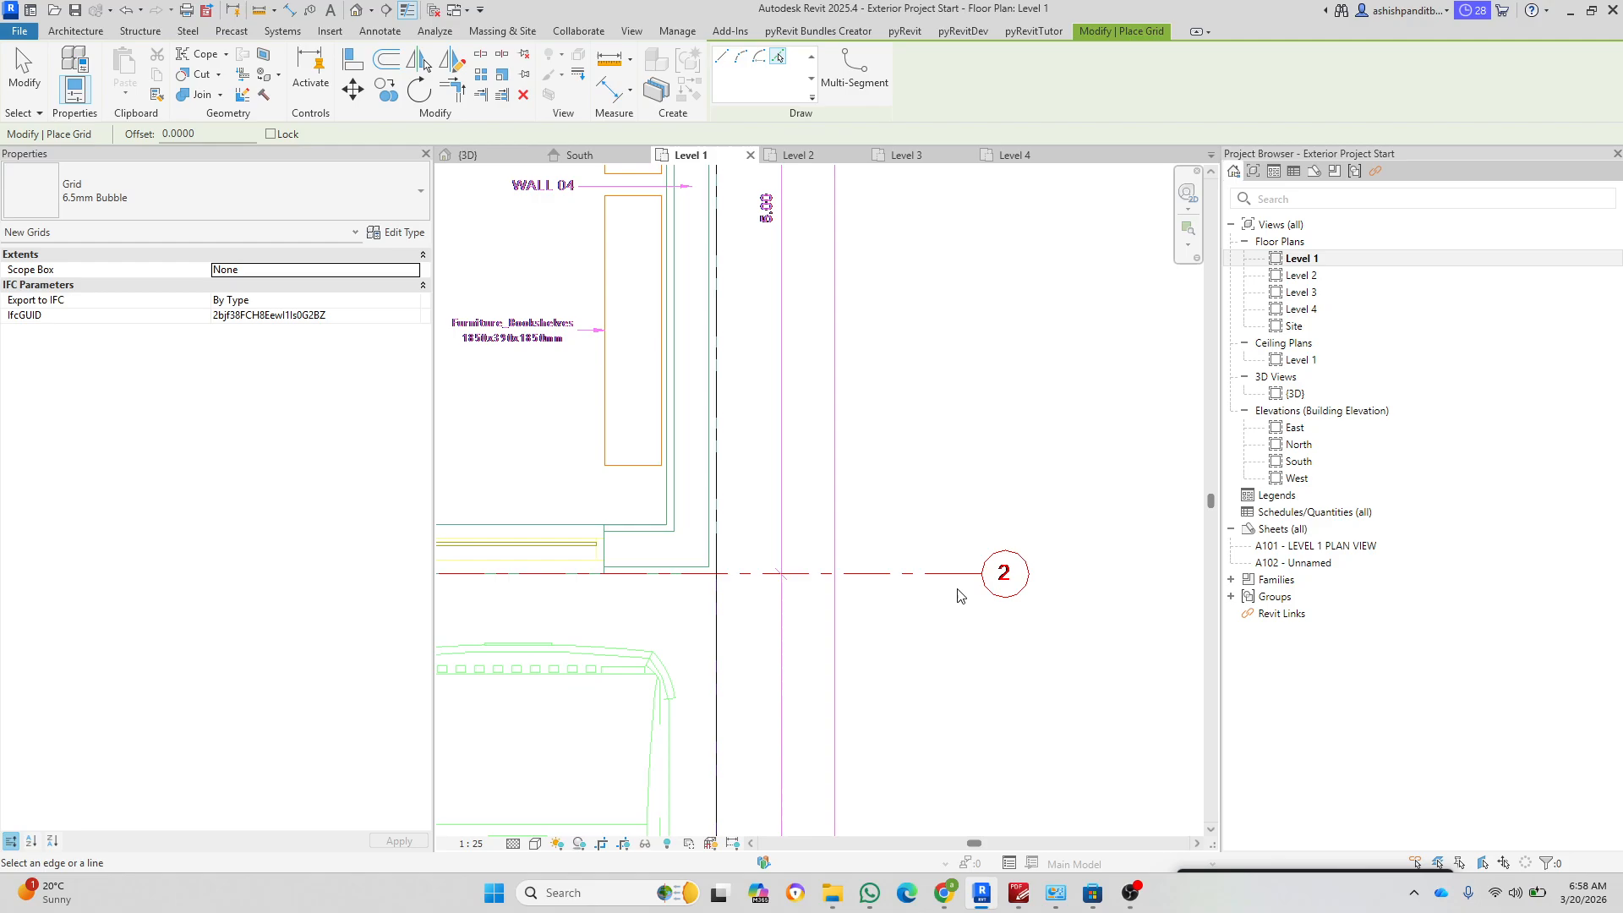
pyautogui.click(954, 575)
pyautogui.scroll(-5, 934, 715)
pyautogui.scroll(4, 912, 499)
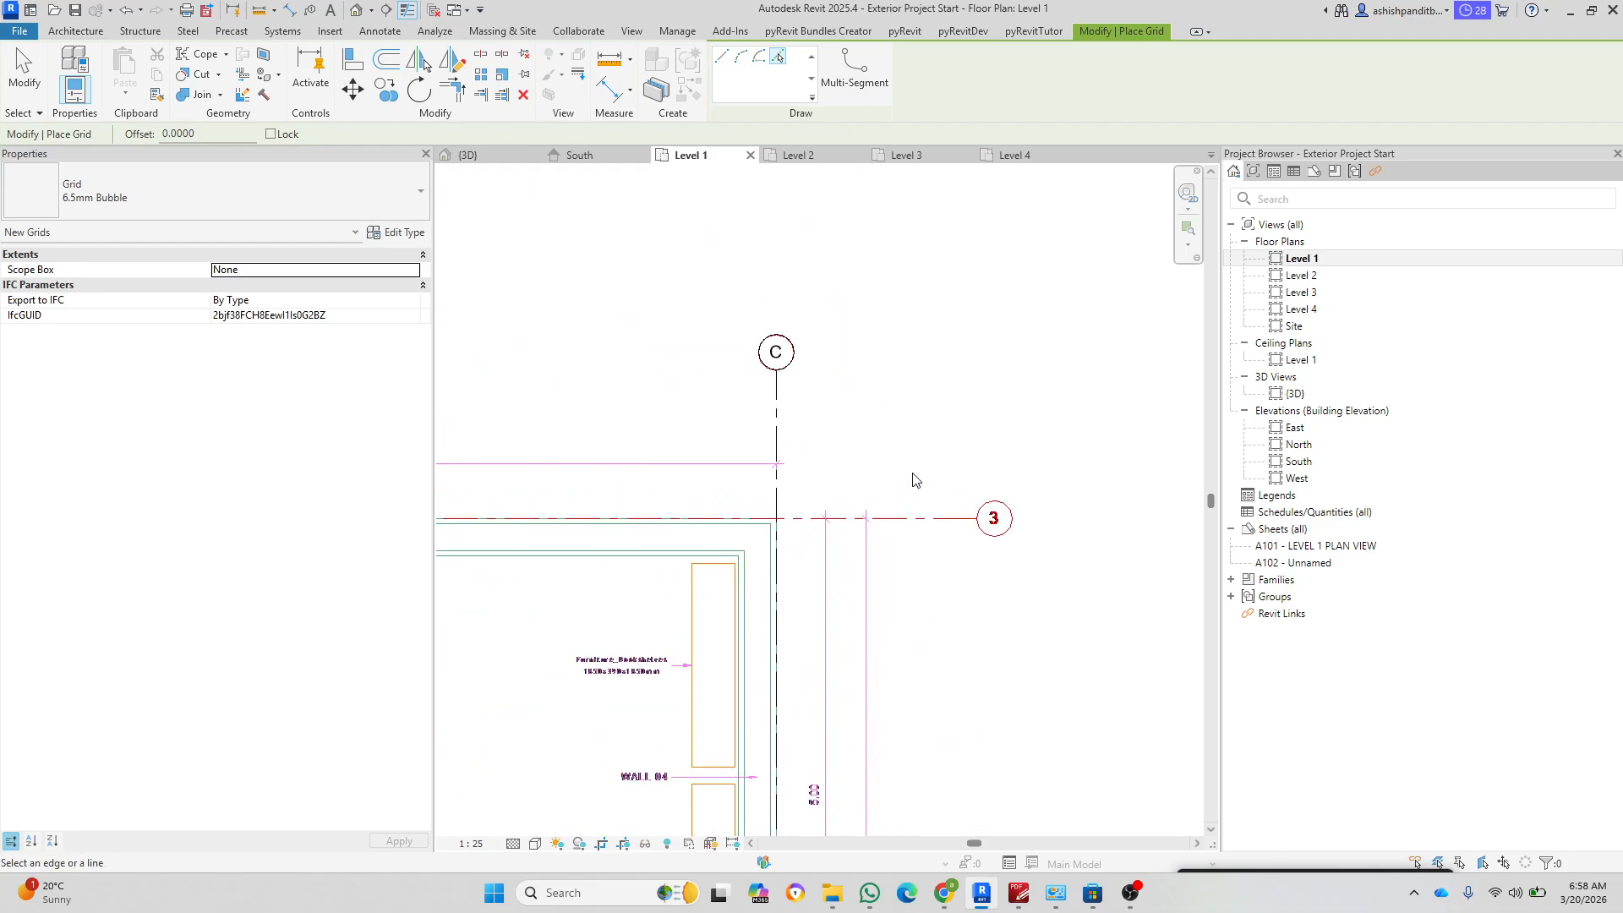
pyautogui.click(935, 518)
pyautogui.scroll(-4, 951, 385)
pyautogui.press('Escape')
pyautogui.press('Escape')
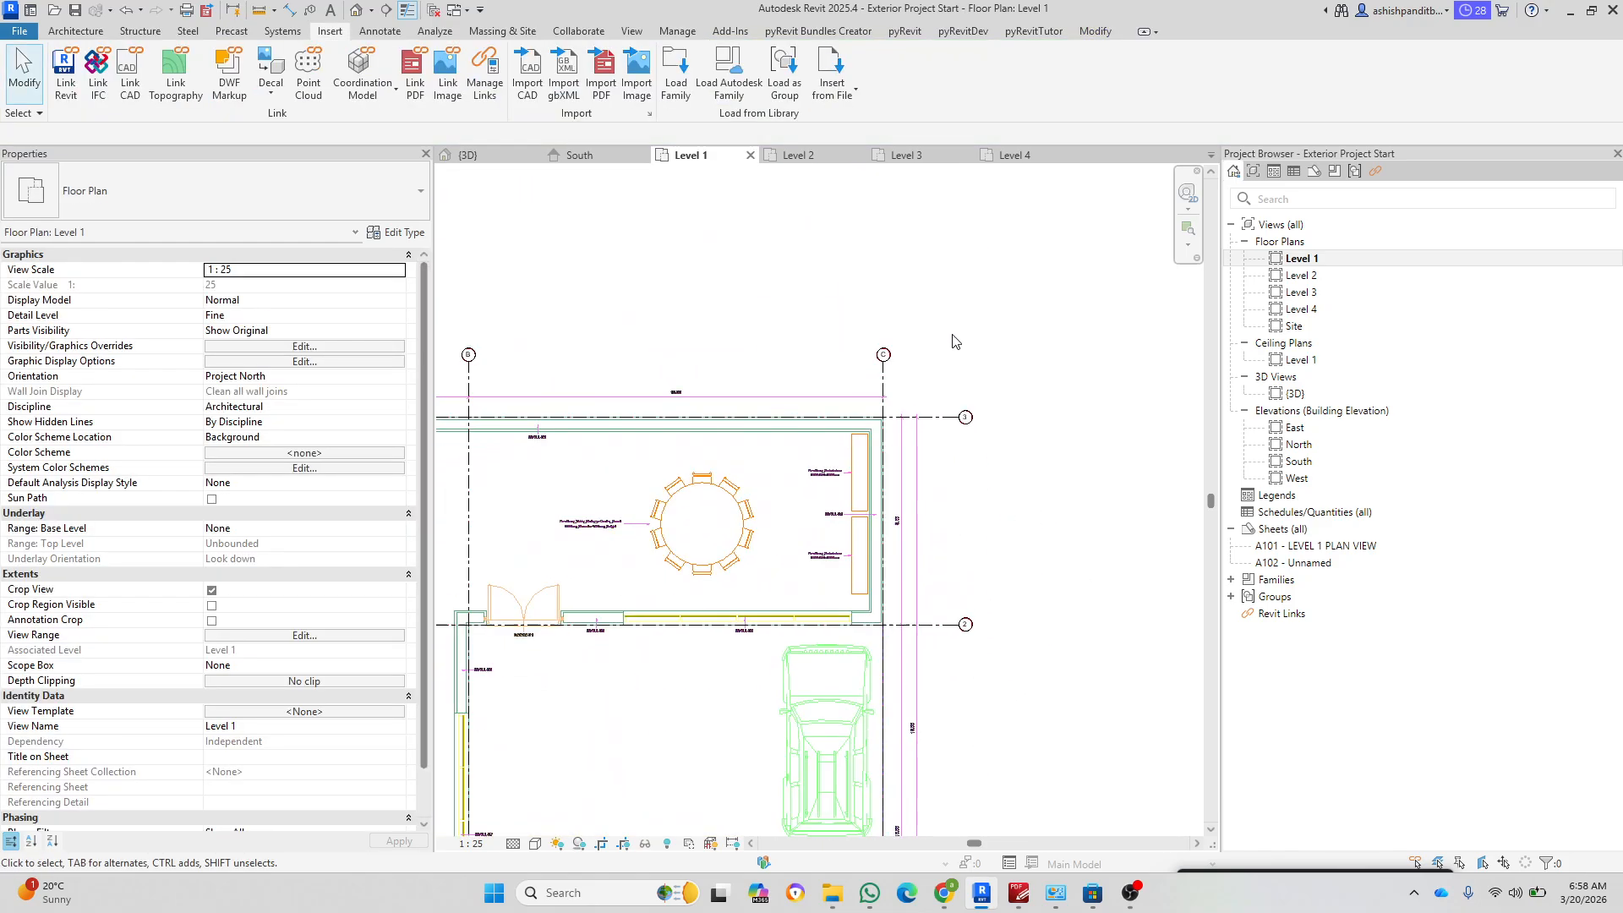
# Step: Hide the imported LEVEL 1.dwg in the Level 1 view through the Visibility/Graphic Overrides, leaving only the grids
pyautogui.scroll(-3, 953, 340)
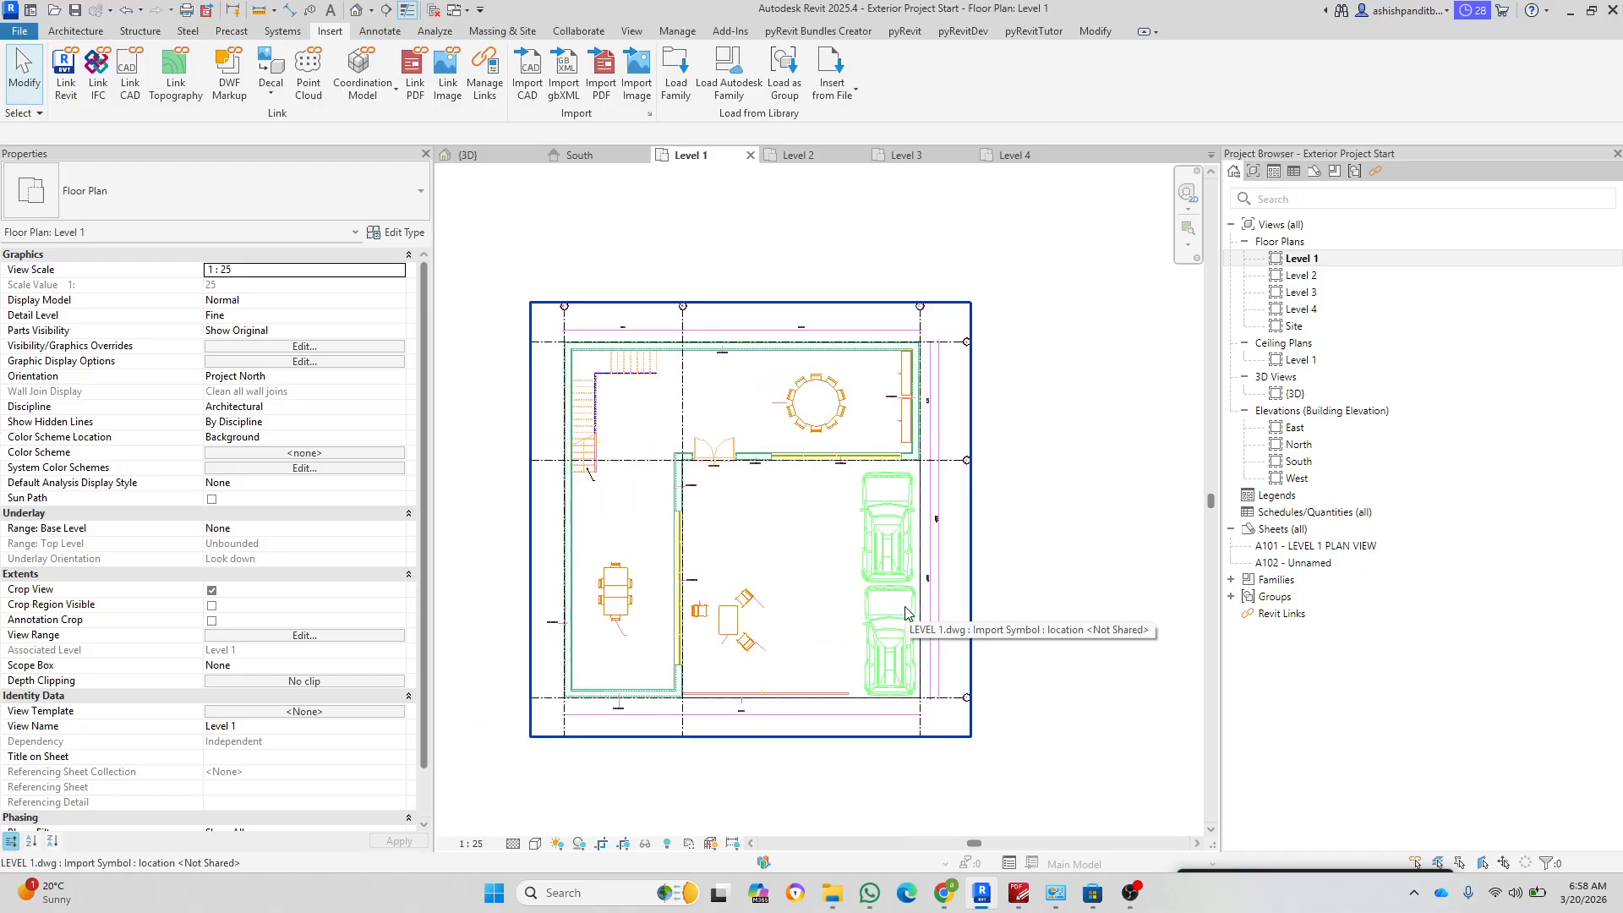
pyautogui.press('v')
pyautogui.press('g')
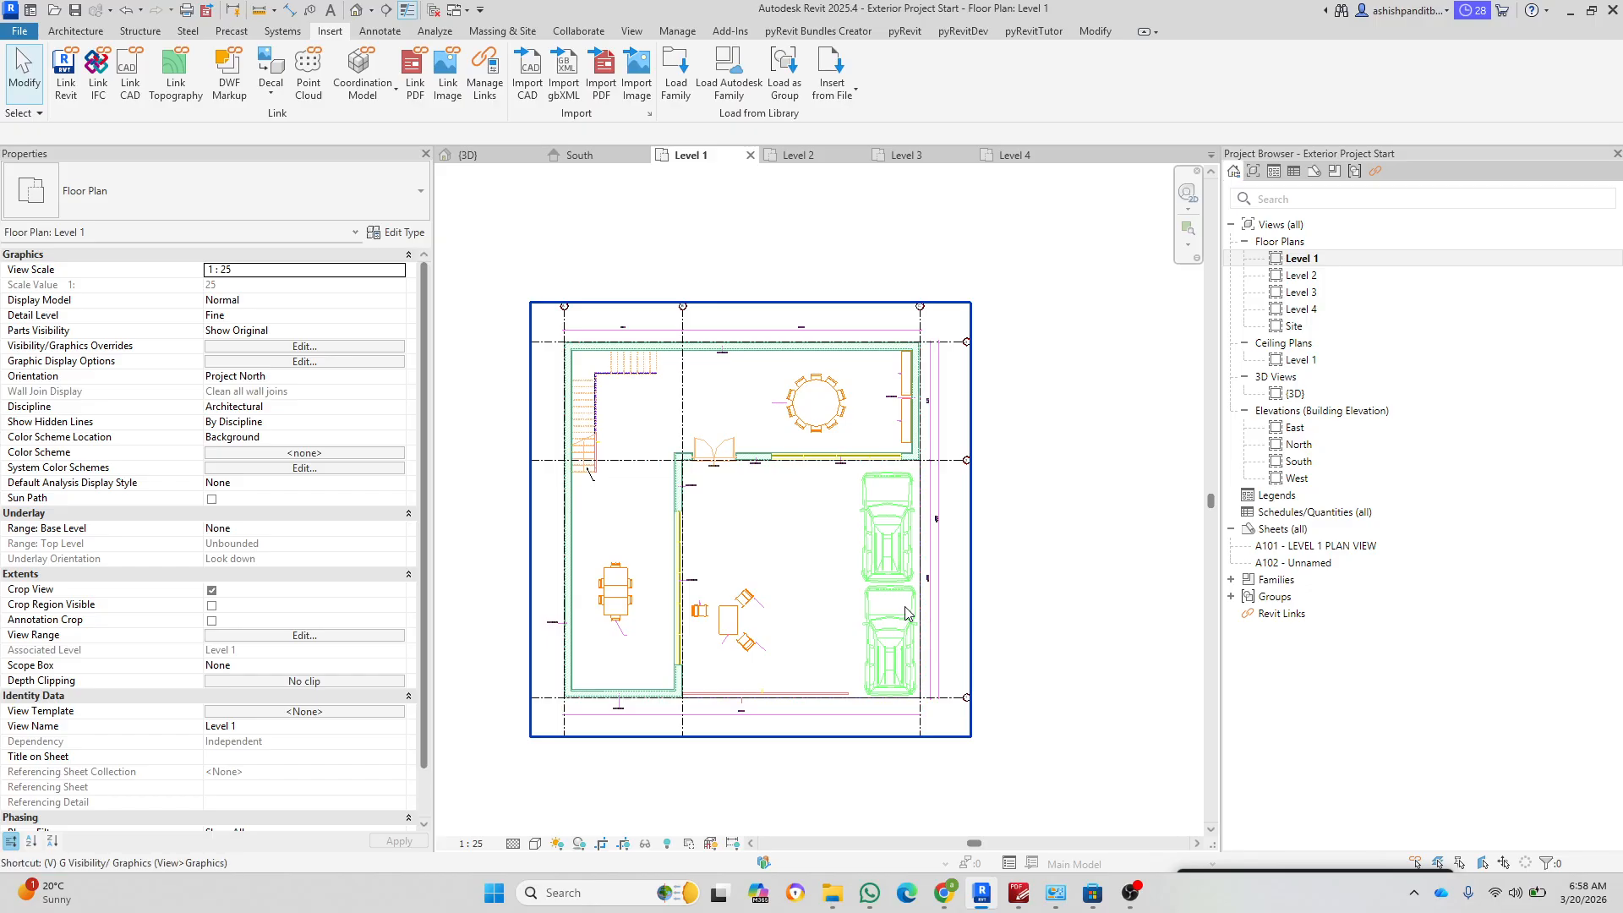
pyautogui.click(845, 285)
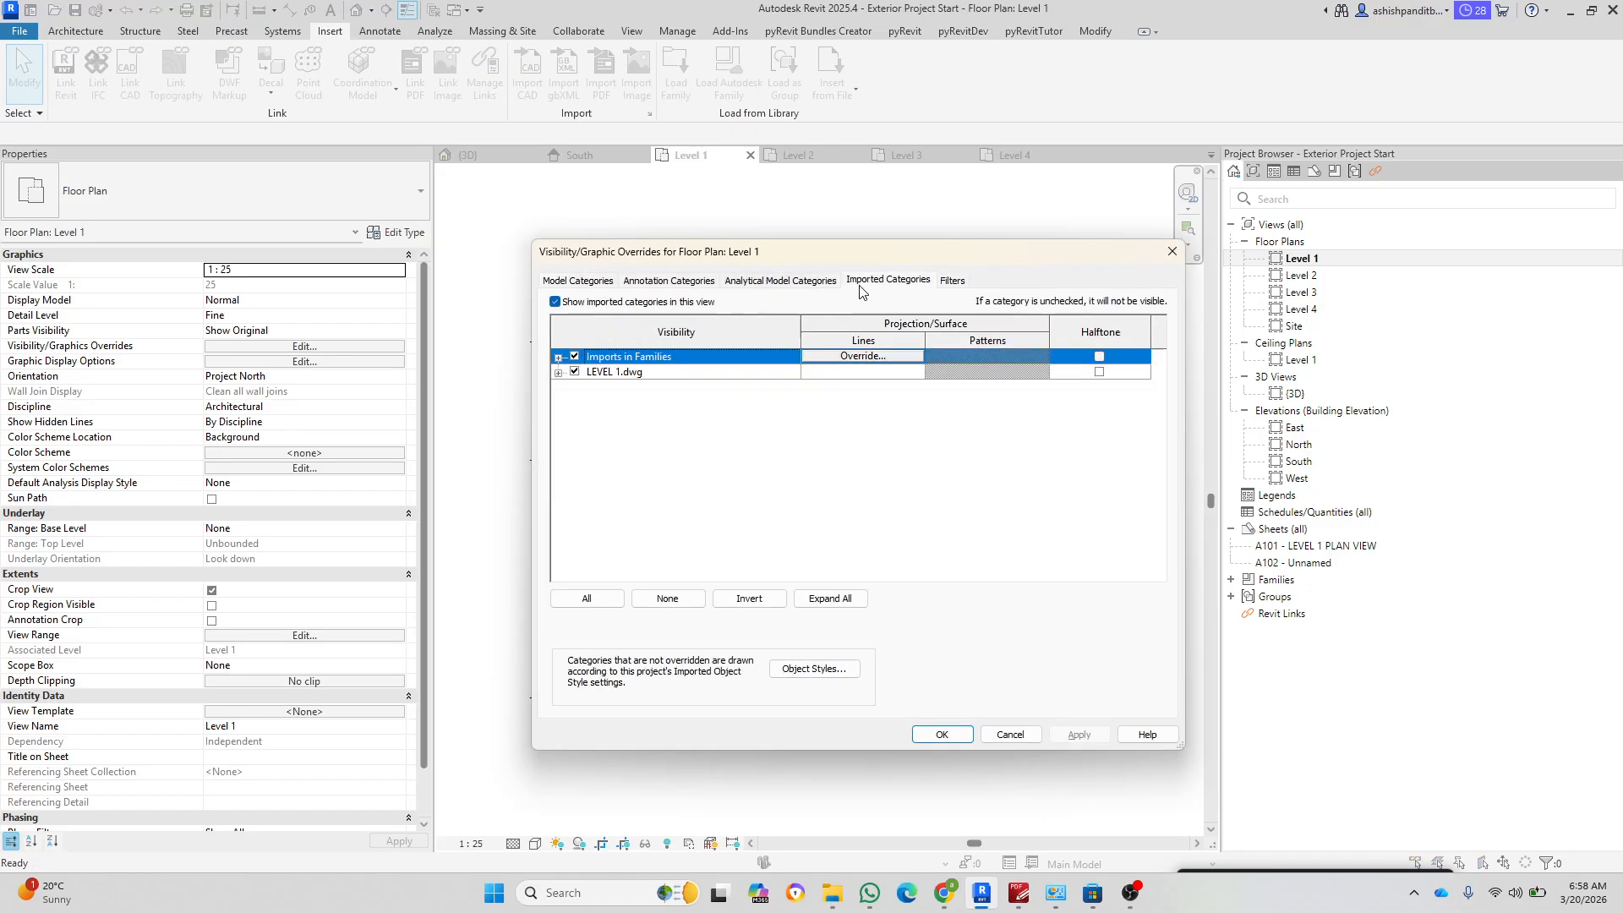
pyautogui.click(574, 372)
pyautogui.click(942, 734)
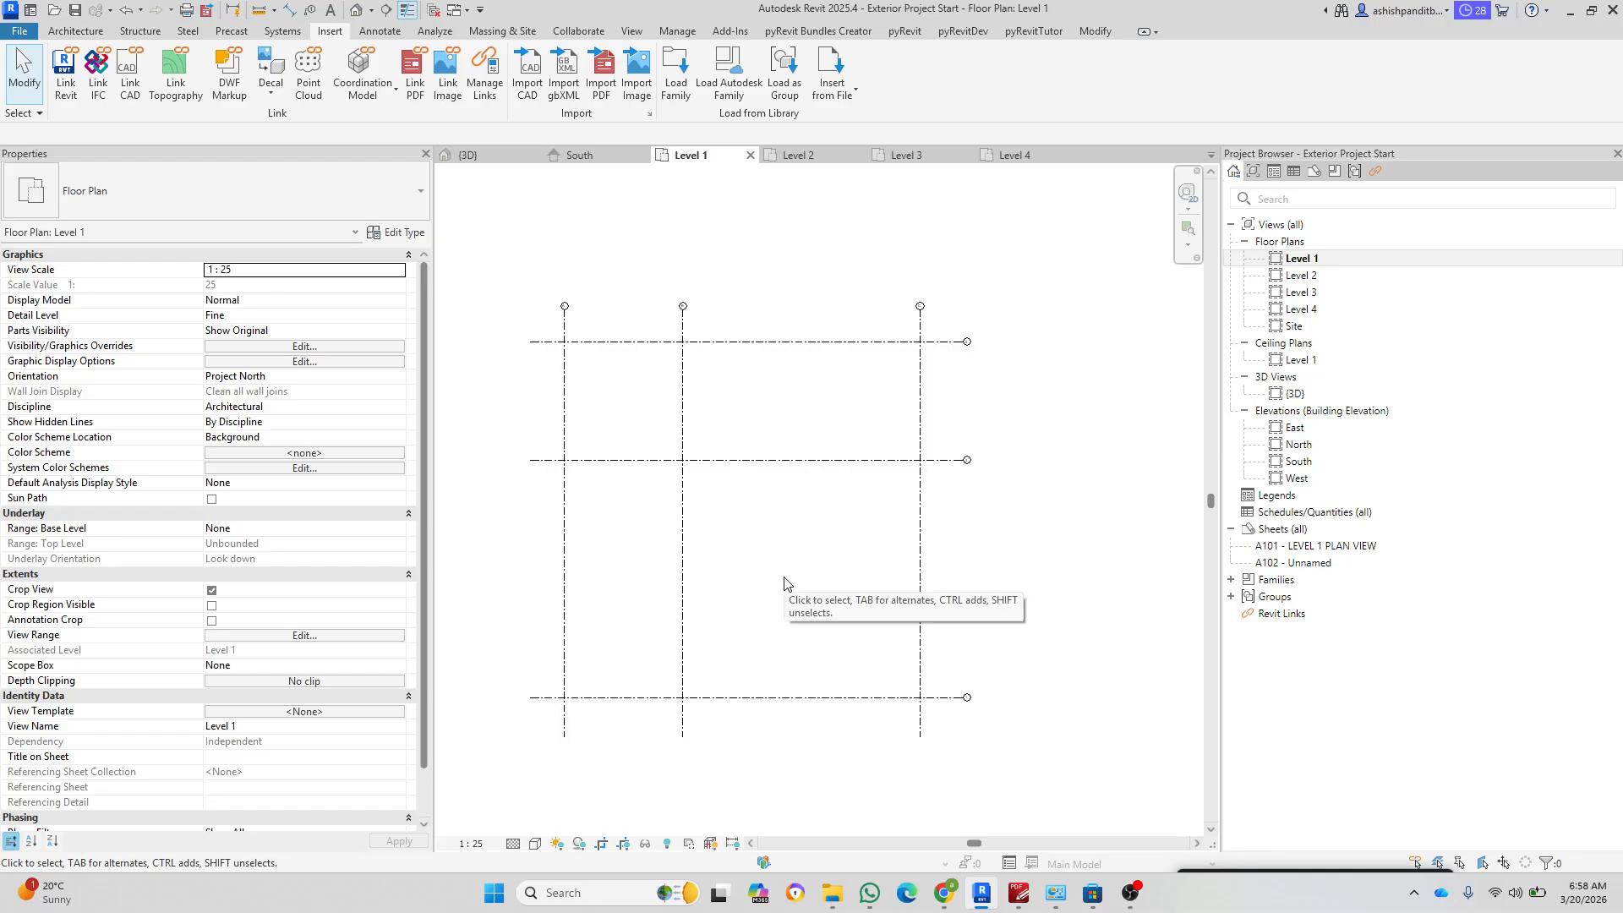
# Step: Make the imported LEVEL 1.dwg visible again in the Level 1 view through the Visibility/Graphic Overrides
pyautogui.scroll(1, 663, 461)
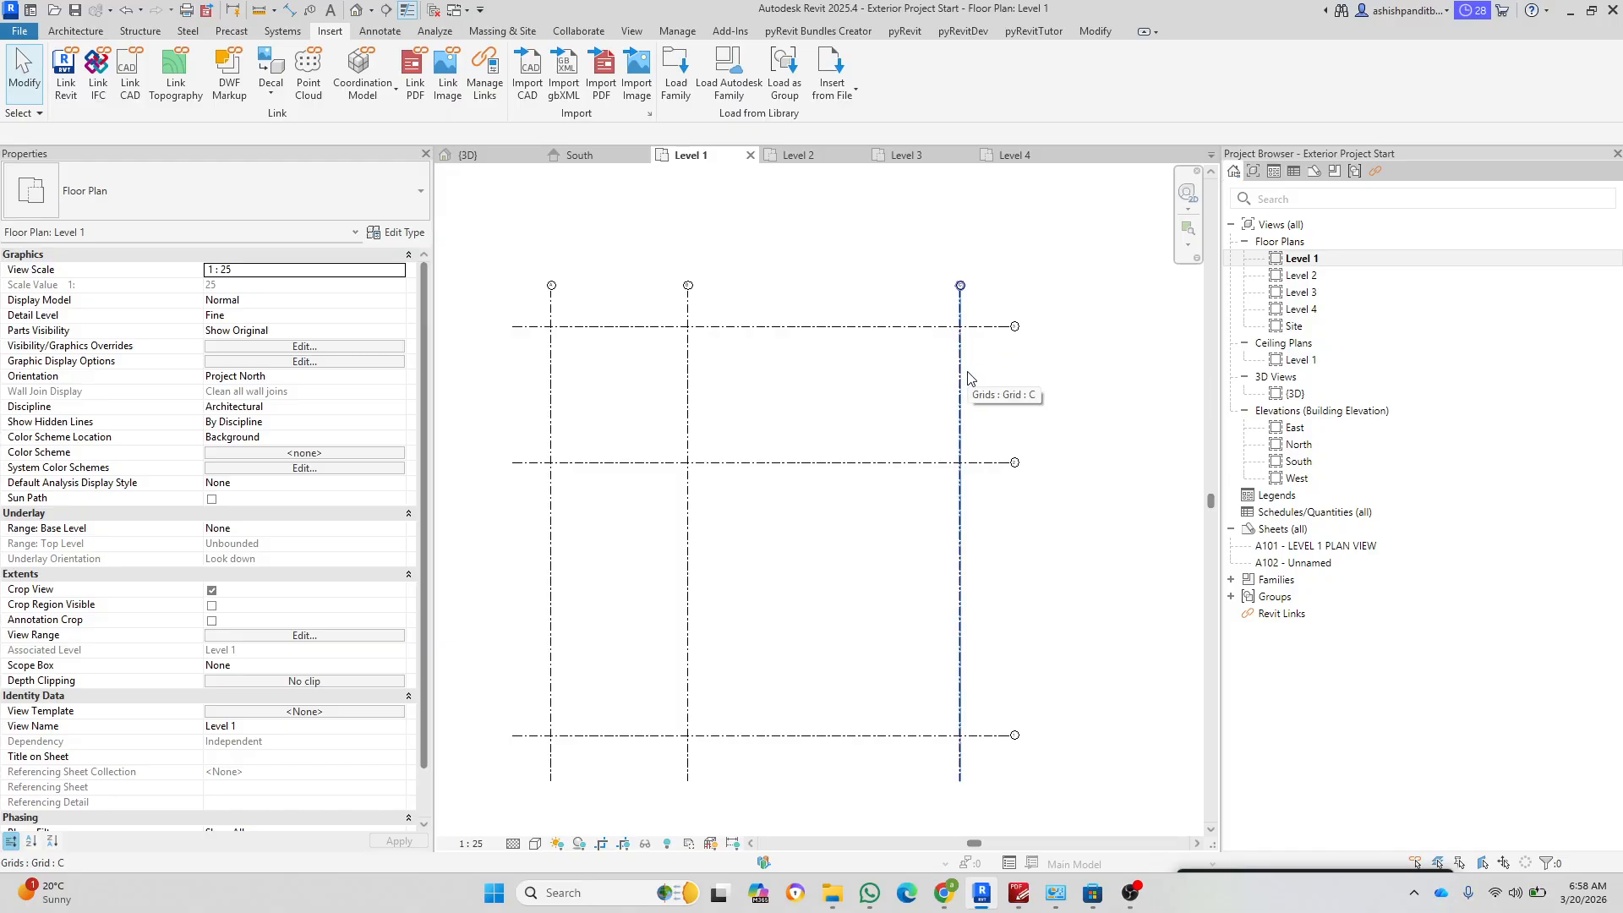
pyautogui.press('v')
pyautogui.press('g')
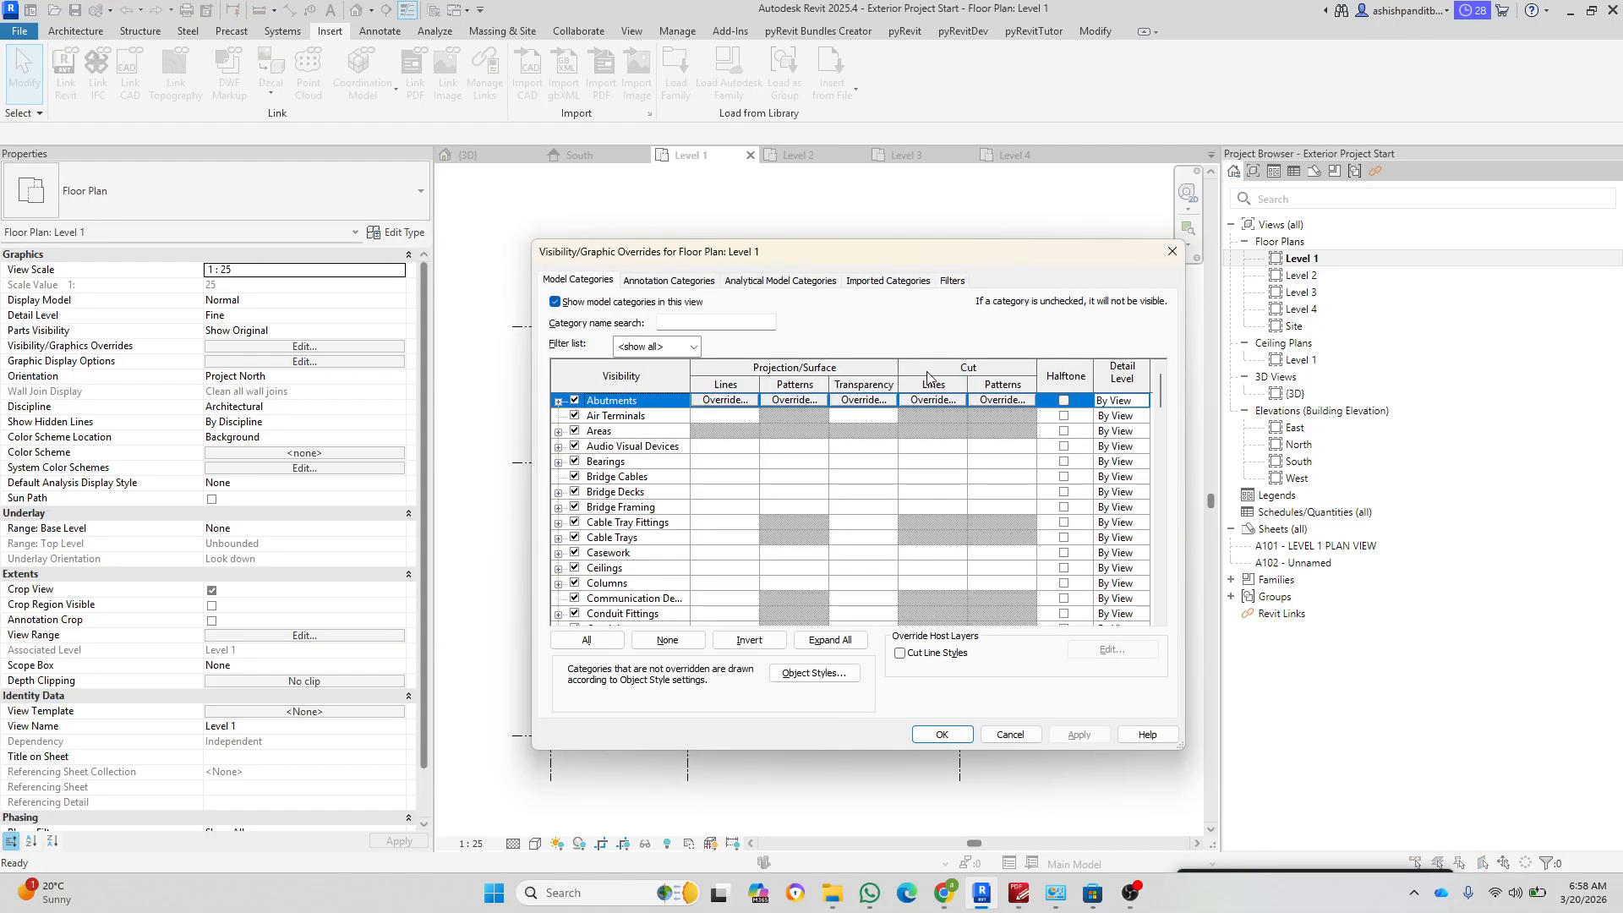
pyautogui.click(875, 281)
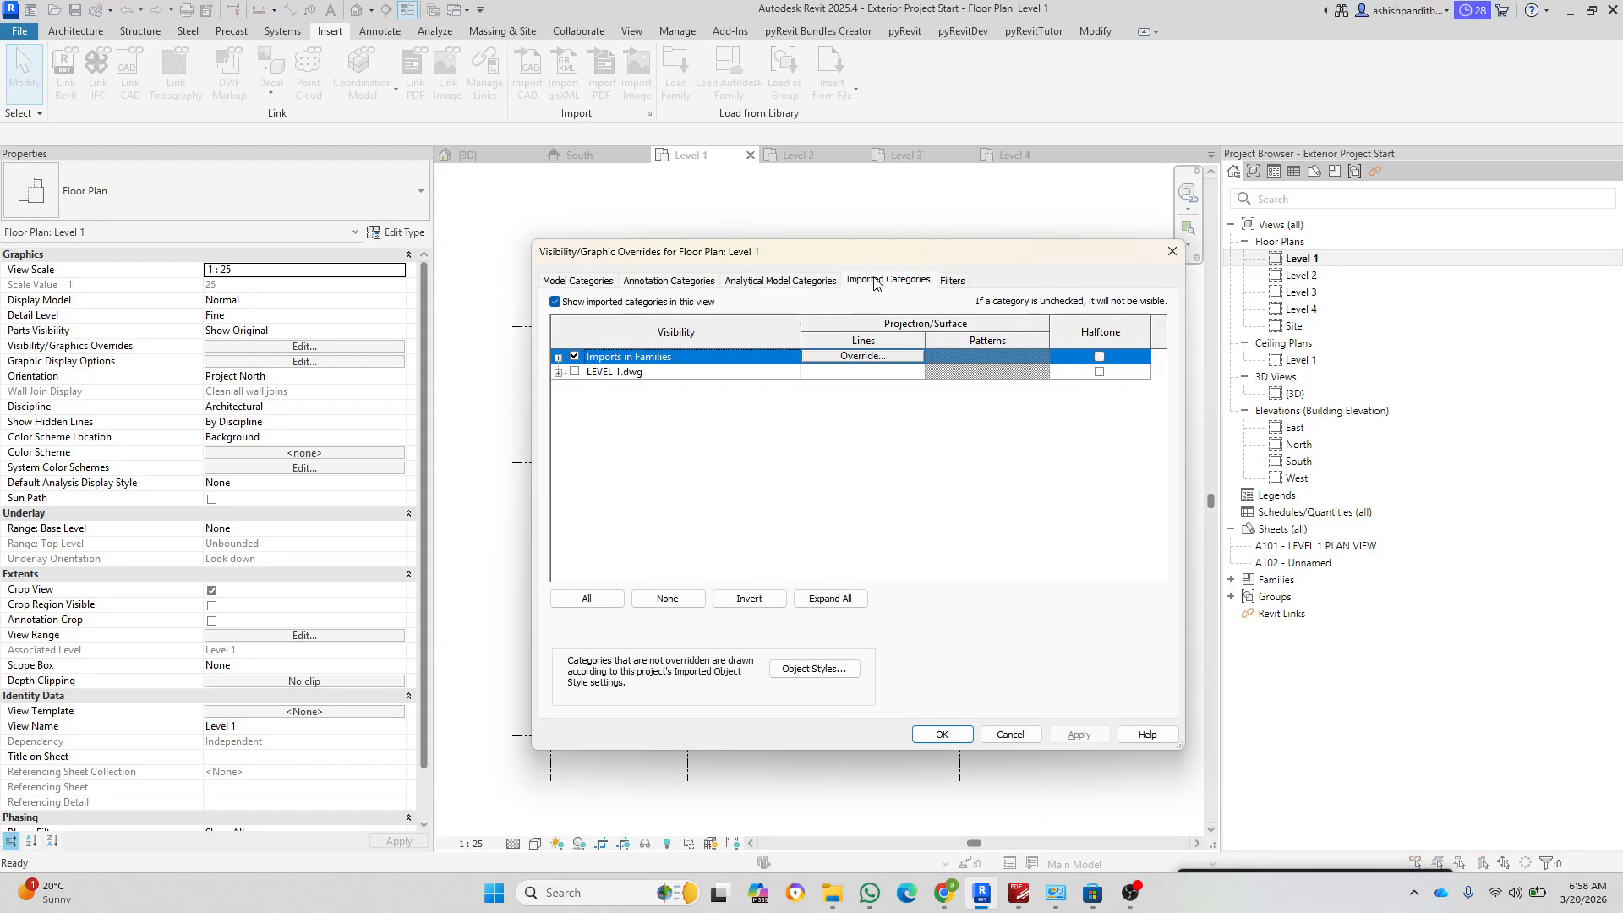
pyautogui.click(575, 372)
pyautogui.click(941, 733)
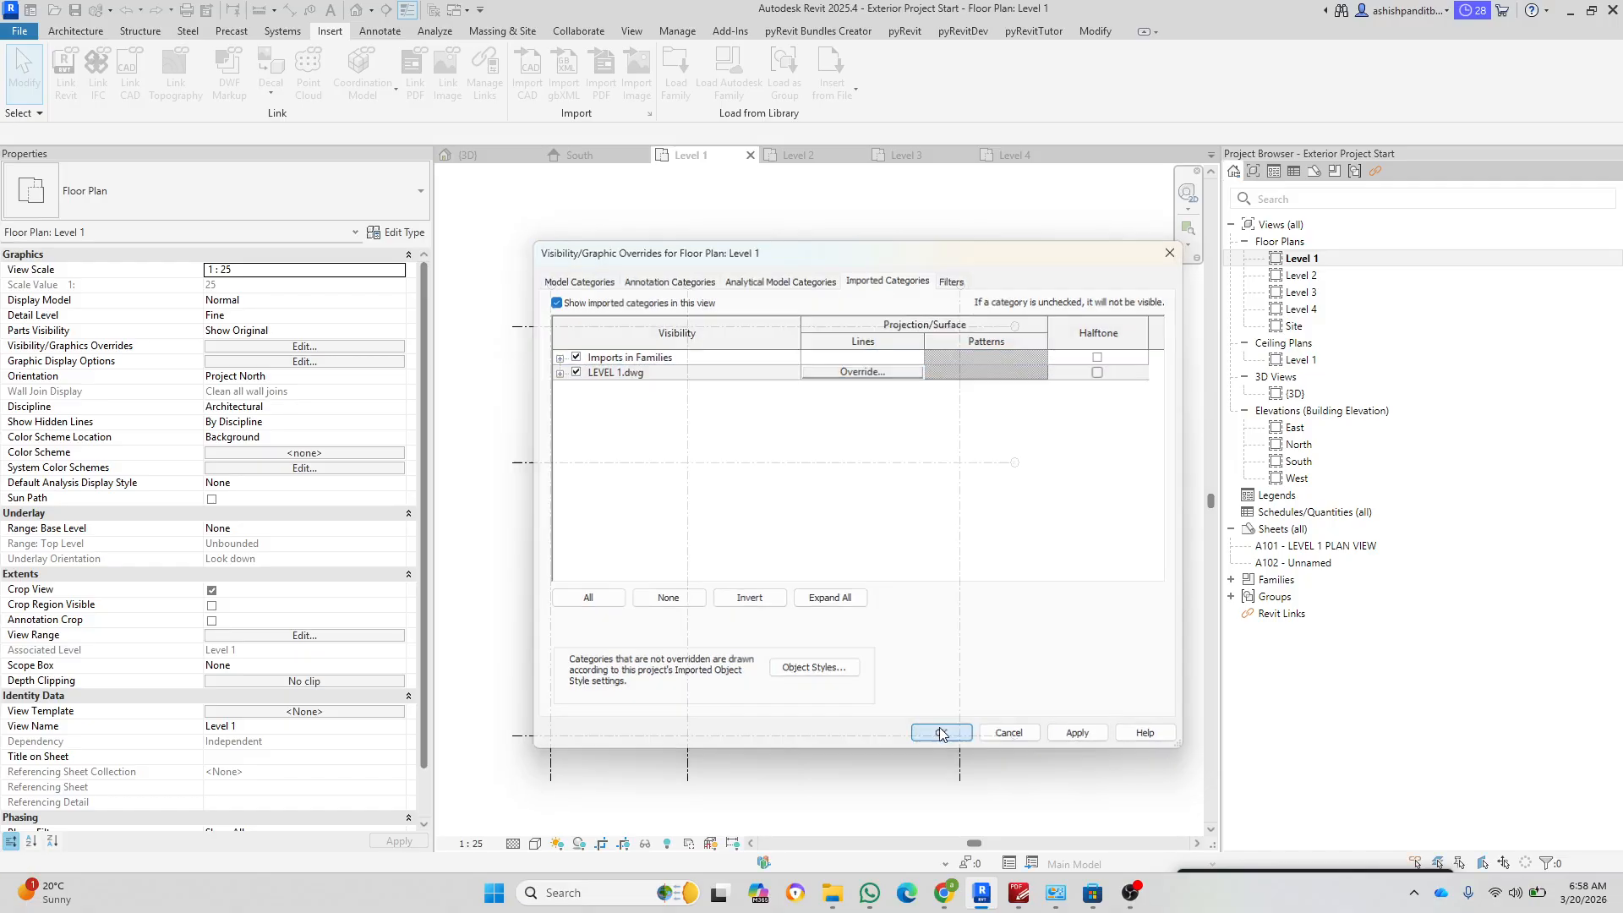
pyautogui.scroll(5, 675, 179)
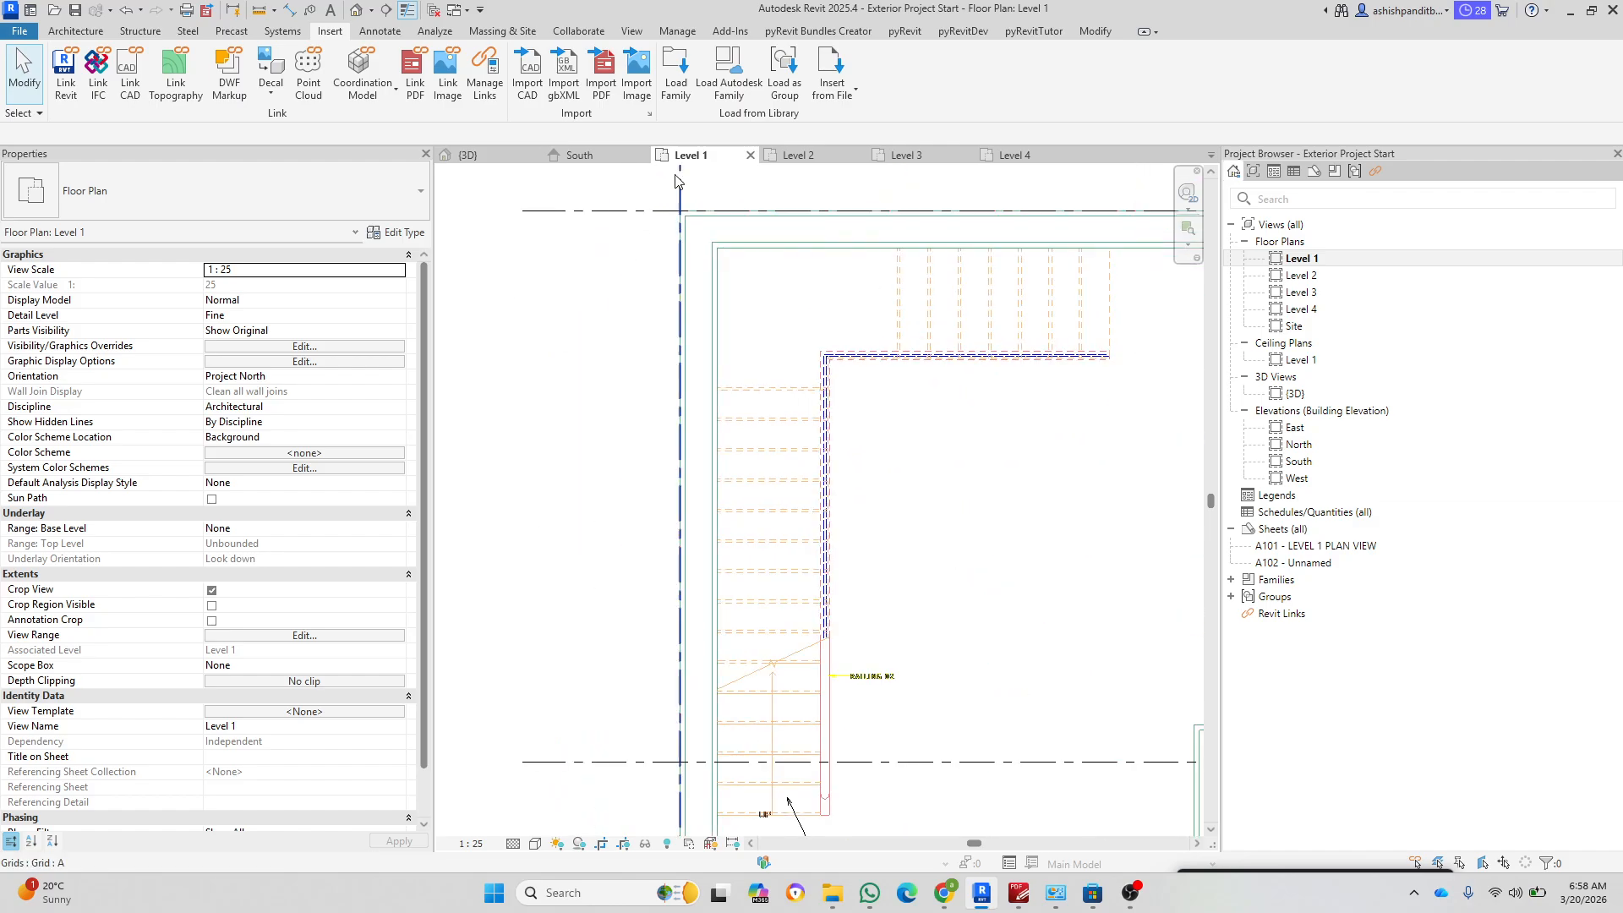
pyautogui.scroll(-5, 601, 307)
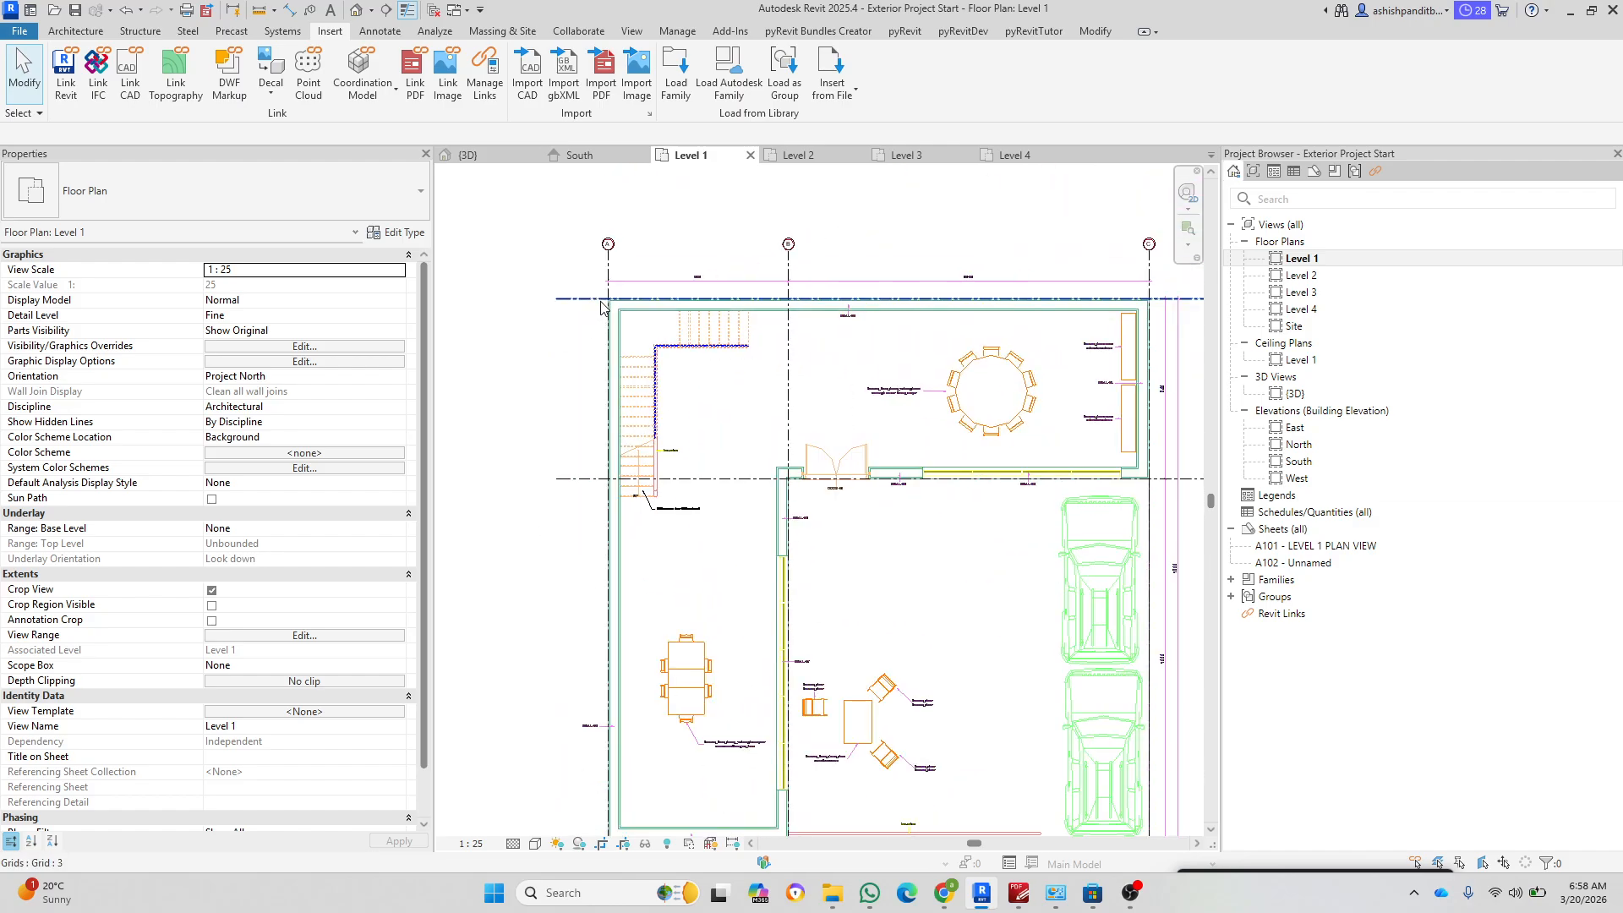
pyautogui.scroll(-1, 601, 311)
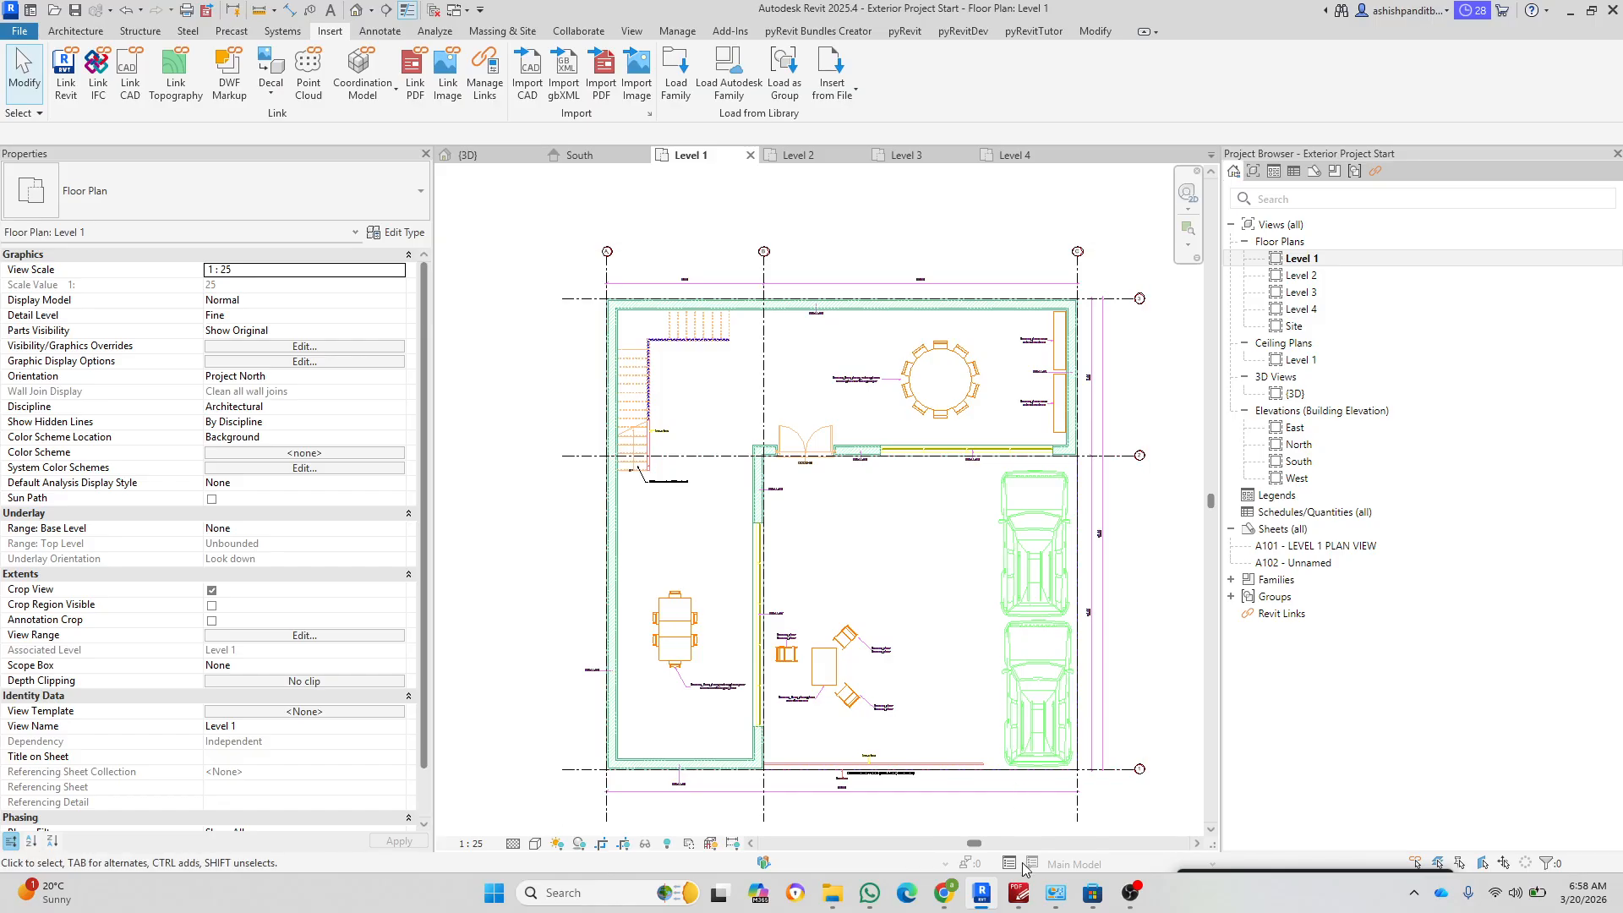
# Step: Switch to the Exterior Project PDF in PDF-XChange Editor and go to the Level 1 plan on sheet A101
pyautogui.click(1019, 893)
pyautogui.scroll(3, 898, 563)
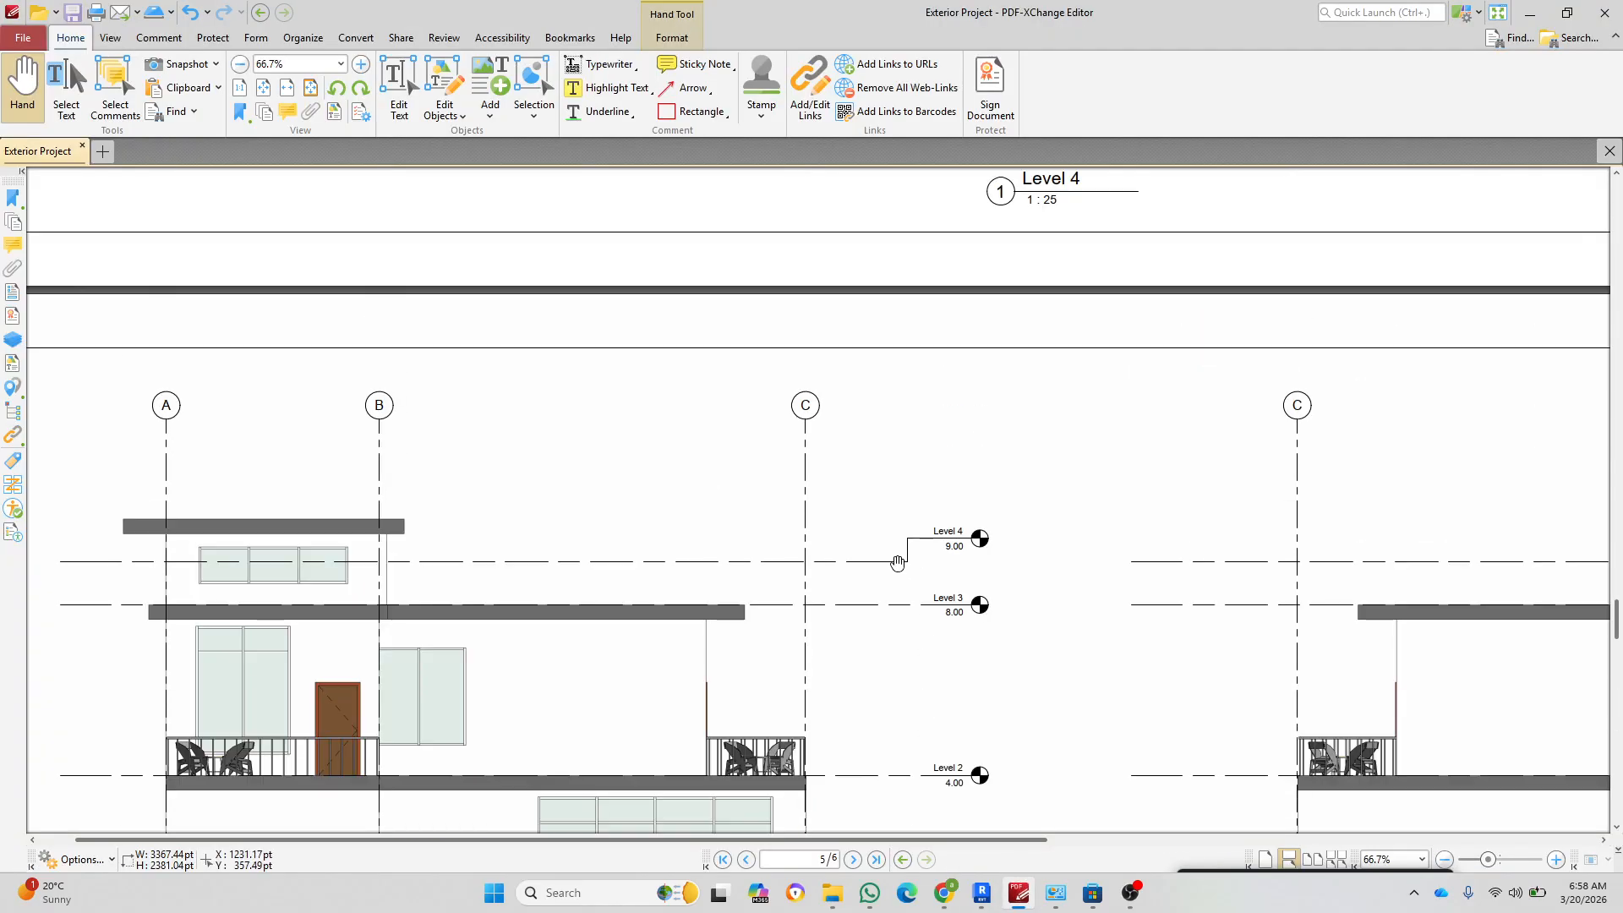
pyautogui.keyDown('ctrl'); pyautogui.scroll(-5, 898, 563); pyautogui.keyUp('ctrl')
pyautogui.scroll(8, 796, 614)
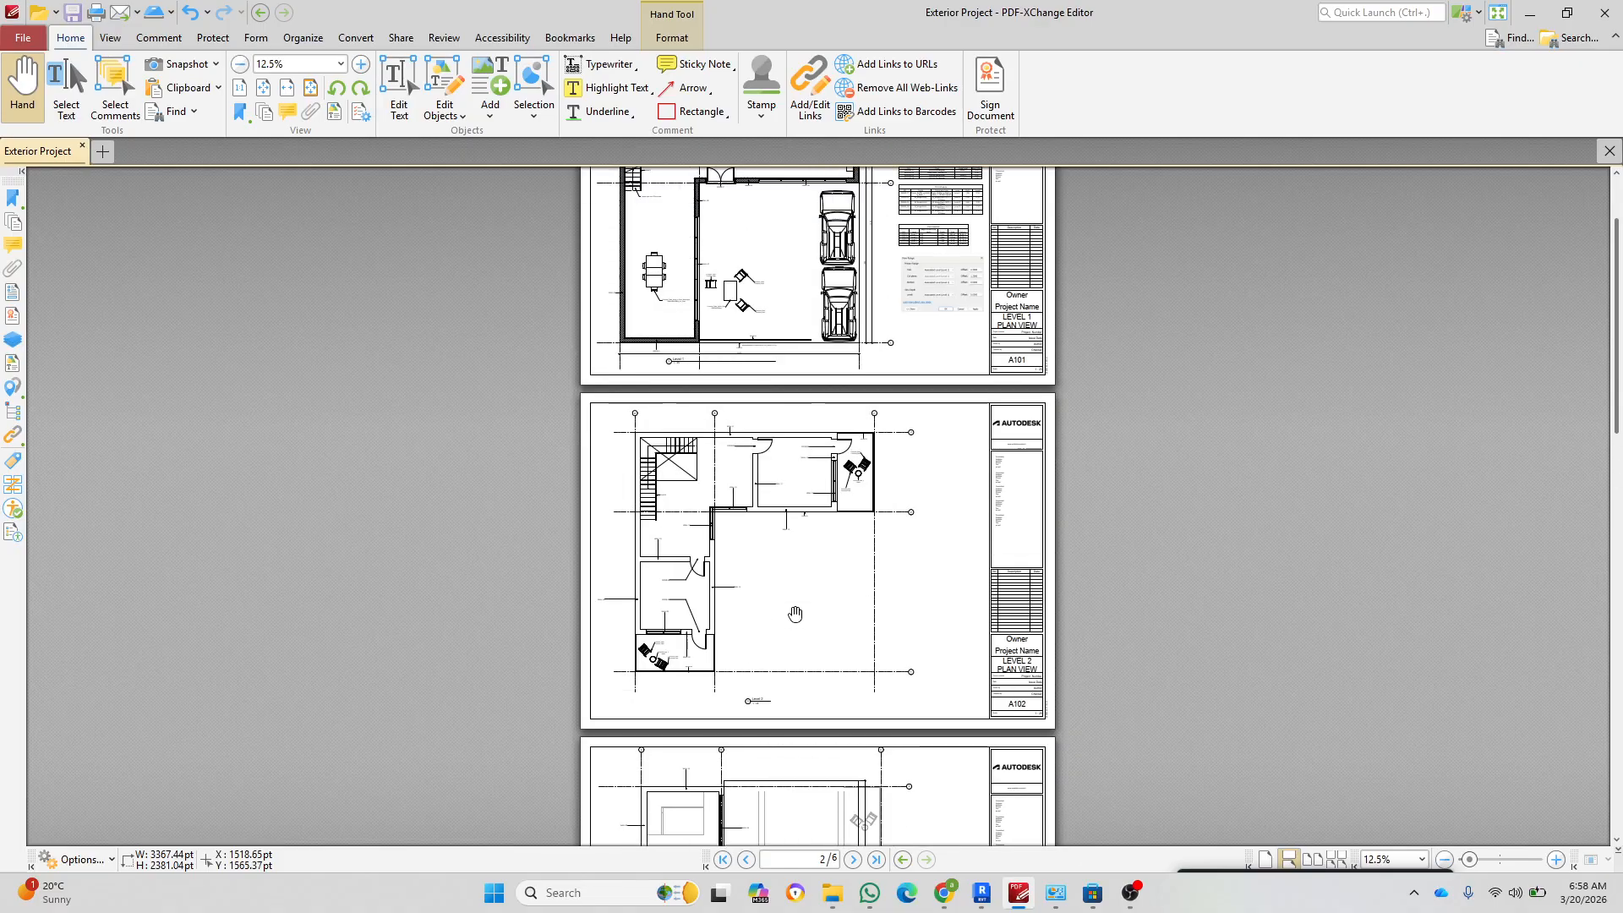
pyautogui.scroll(2, 795, 614)
pyautogui.keyDown('ctrl'); pyautogui.scroll(1, 796, 613); pyautogui.keyUp('ctrl')
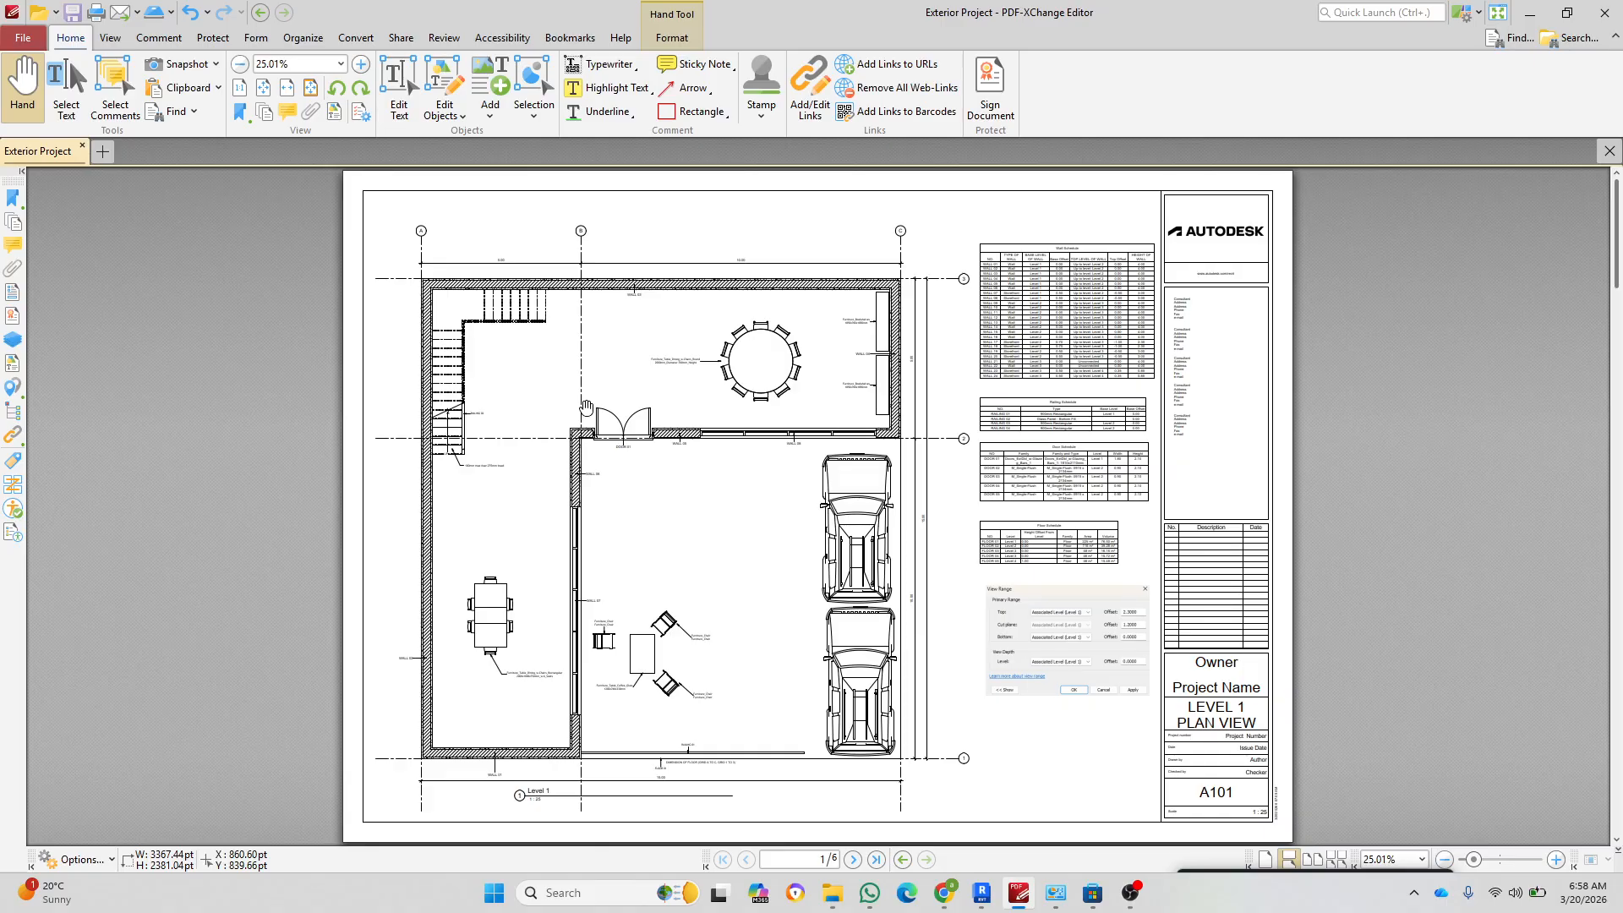
# Step: Examine the wall tags on the Level 1 plan, especially WALL 01, and look up WALL 01 in the Wall Schedule
pyautogui.keyDown('ctrl'); pyautogui.scroll(1, 448, 304); pyautogui.keyUp('ctrl')
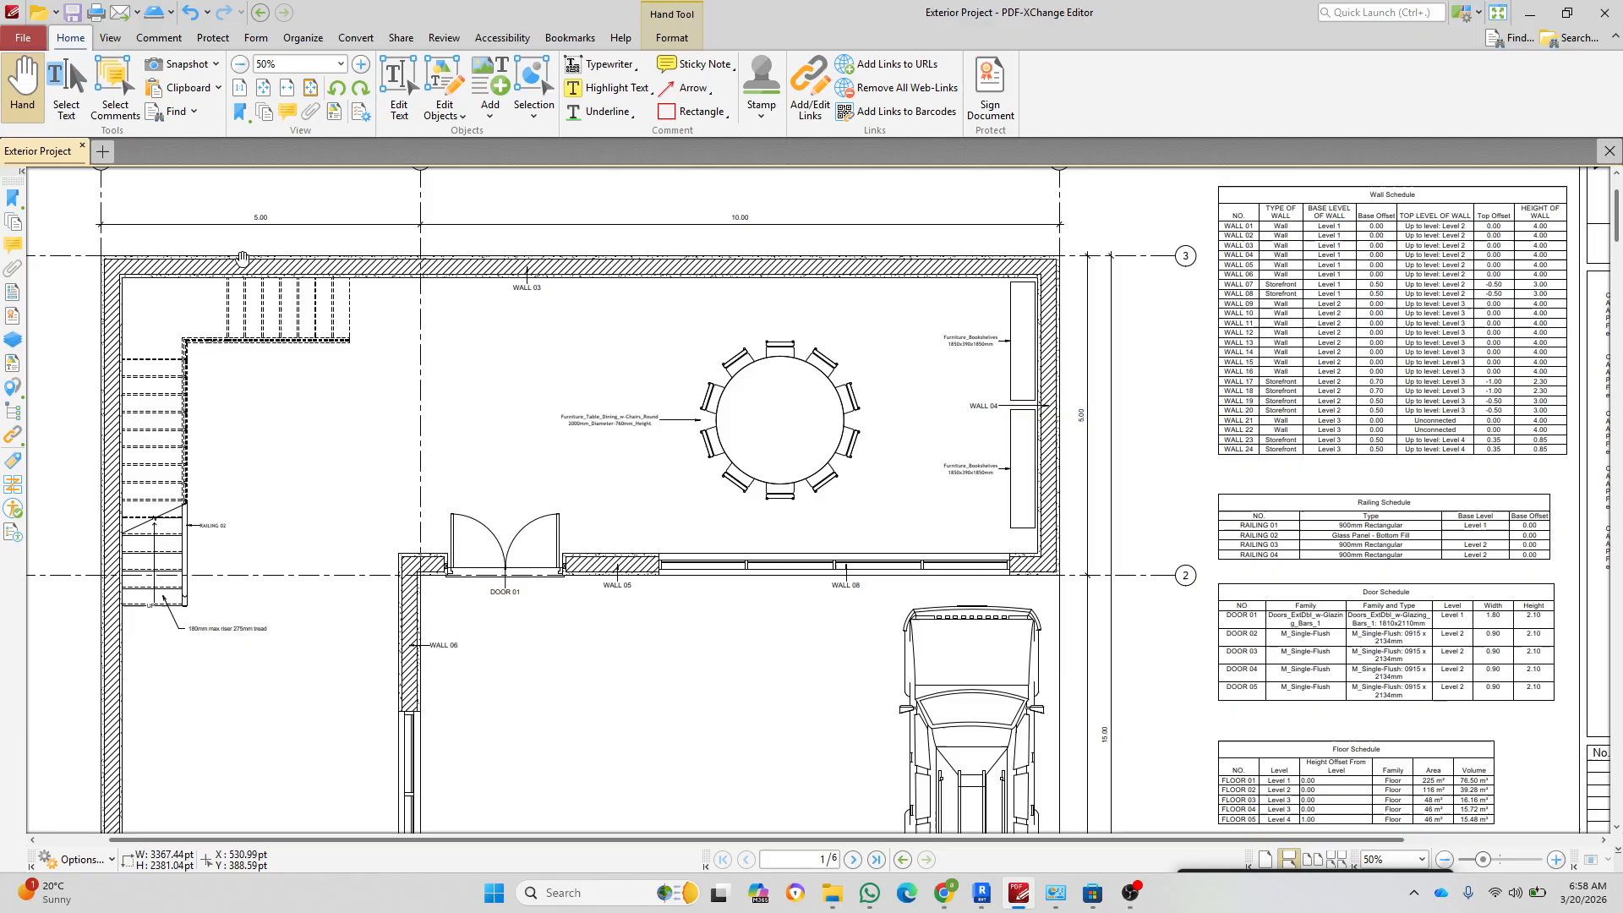
pyautogui.keyDown('ctrl'); pyautogui.scroll(1, 517, 304); pyautogui.keyUp('ctrl')
pyautogui.keyDown('ctrl'); pyautogui.scroll(2, 543, 261); pyautogui.keyUp('ctrl')
pyautogui.keyDown('ctrl'); pyautogui.scroll(-4, 543, 260); pyautogui.keyUp('ctrl')
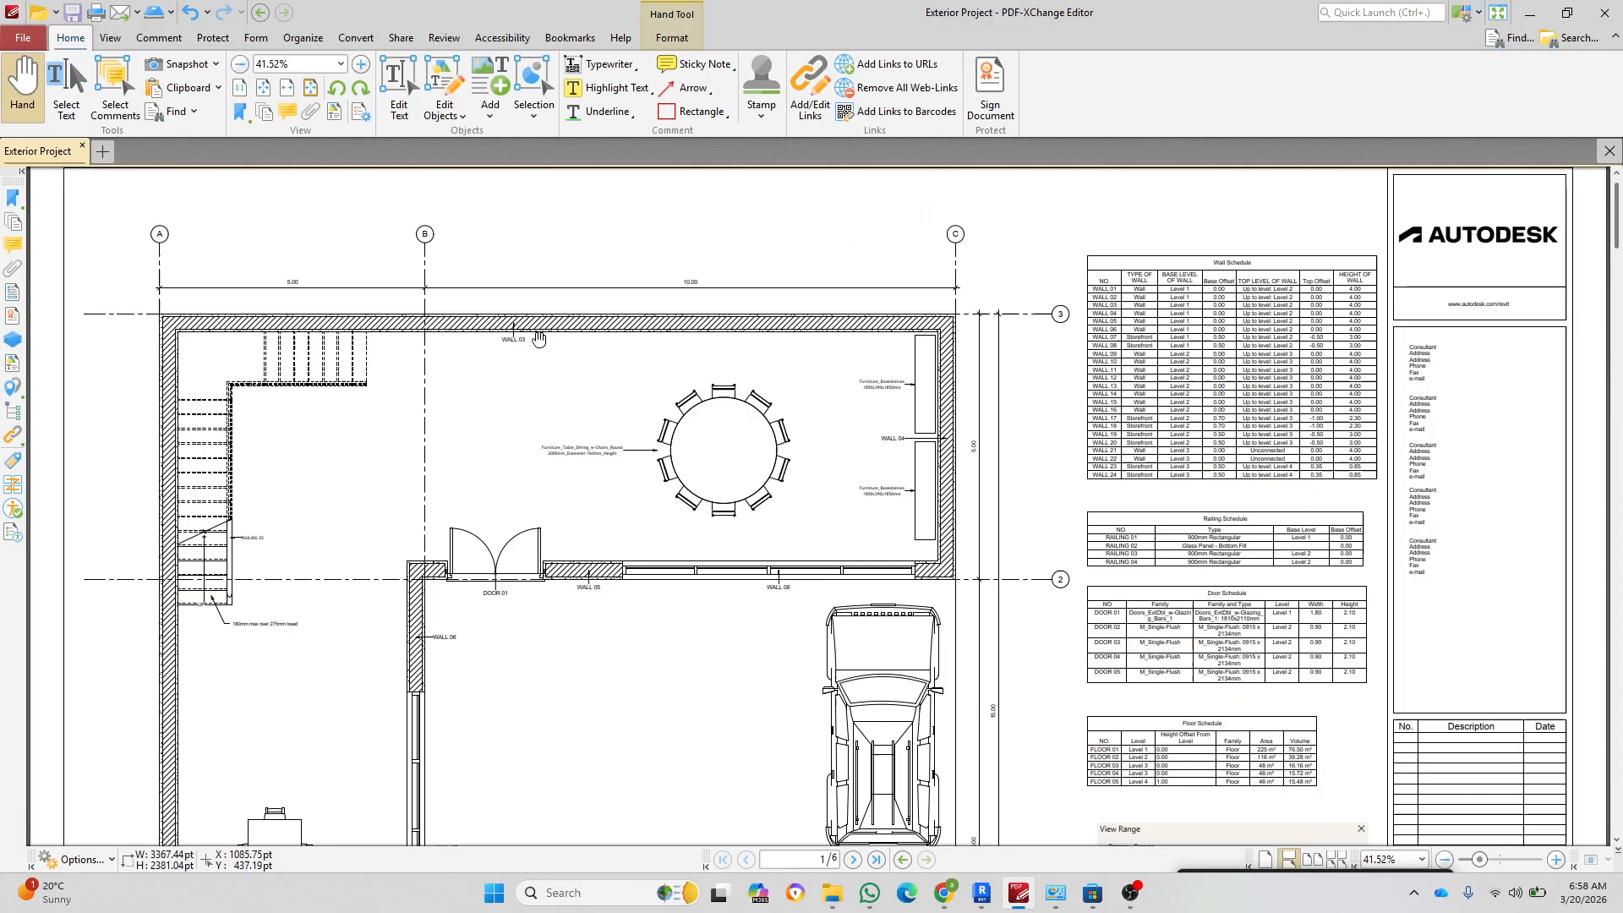
pyautogui.keyDown('ctrl'); pyautogui.scroll(6, 446, 826); pyautogui.keyUp('ctrl')
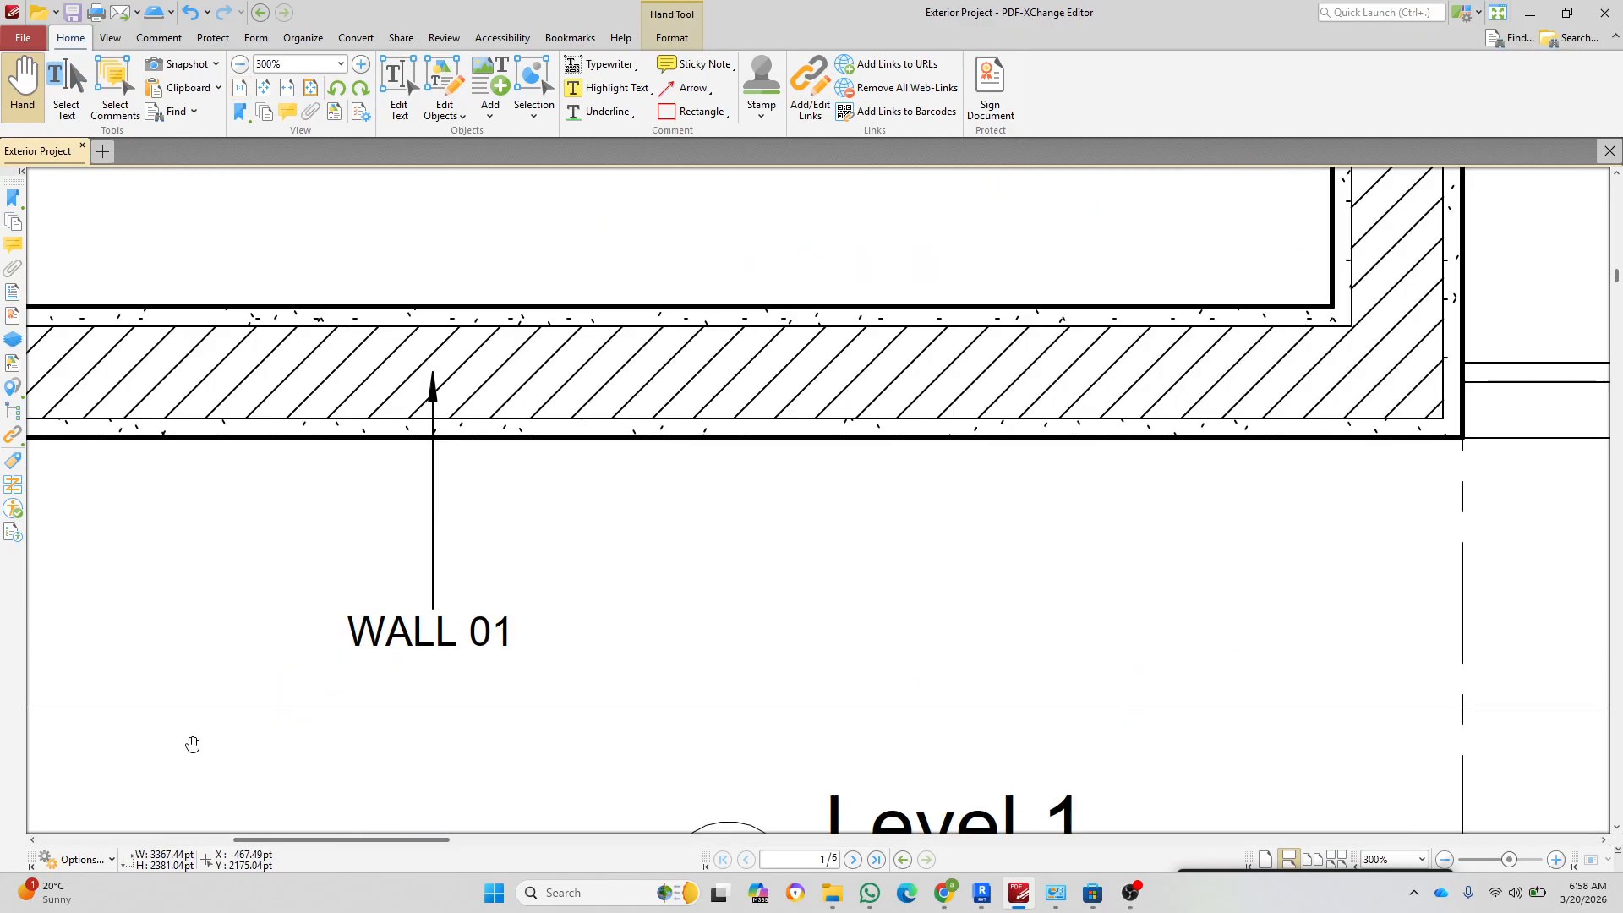
pyautogui.keyDown('ctrl'); pyautogui.scroll(-2, 649, 645); pyautogui.keyUp('ctrl')
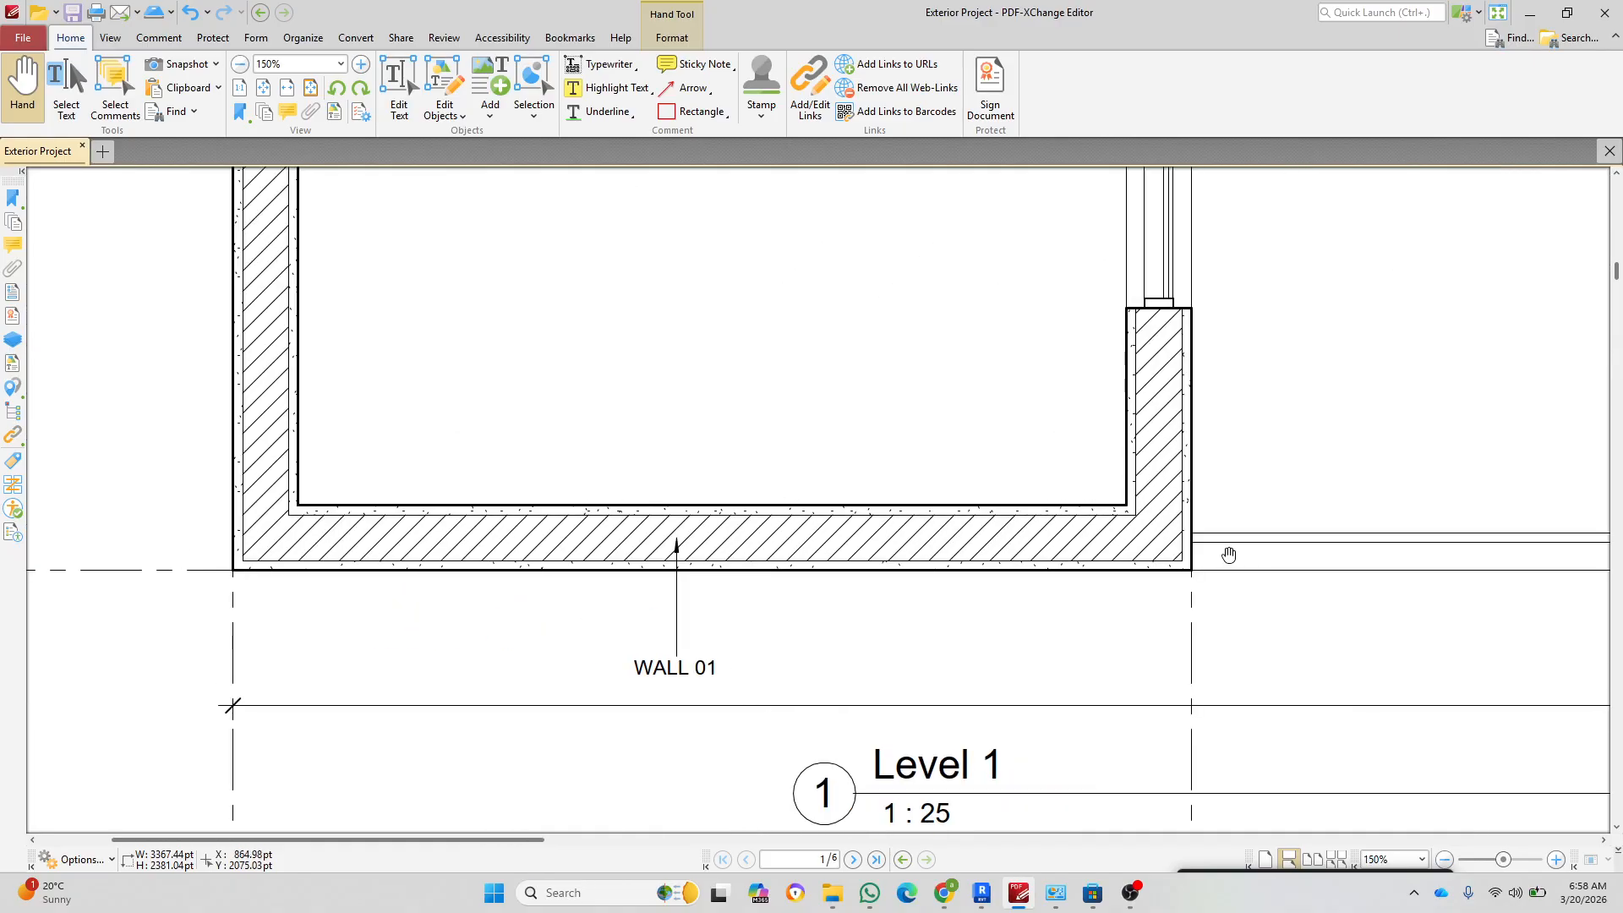
pyautogui.keyDown('ctrl'); pyautogui.scroll(3, 682, 688); pyautogui.keyUp('ctrl')
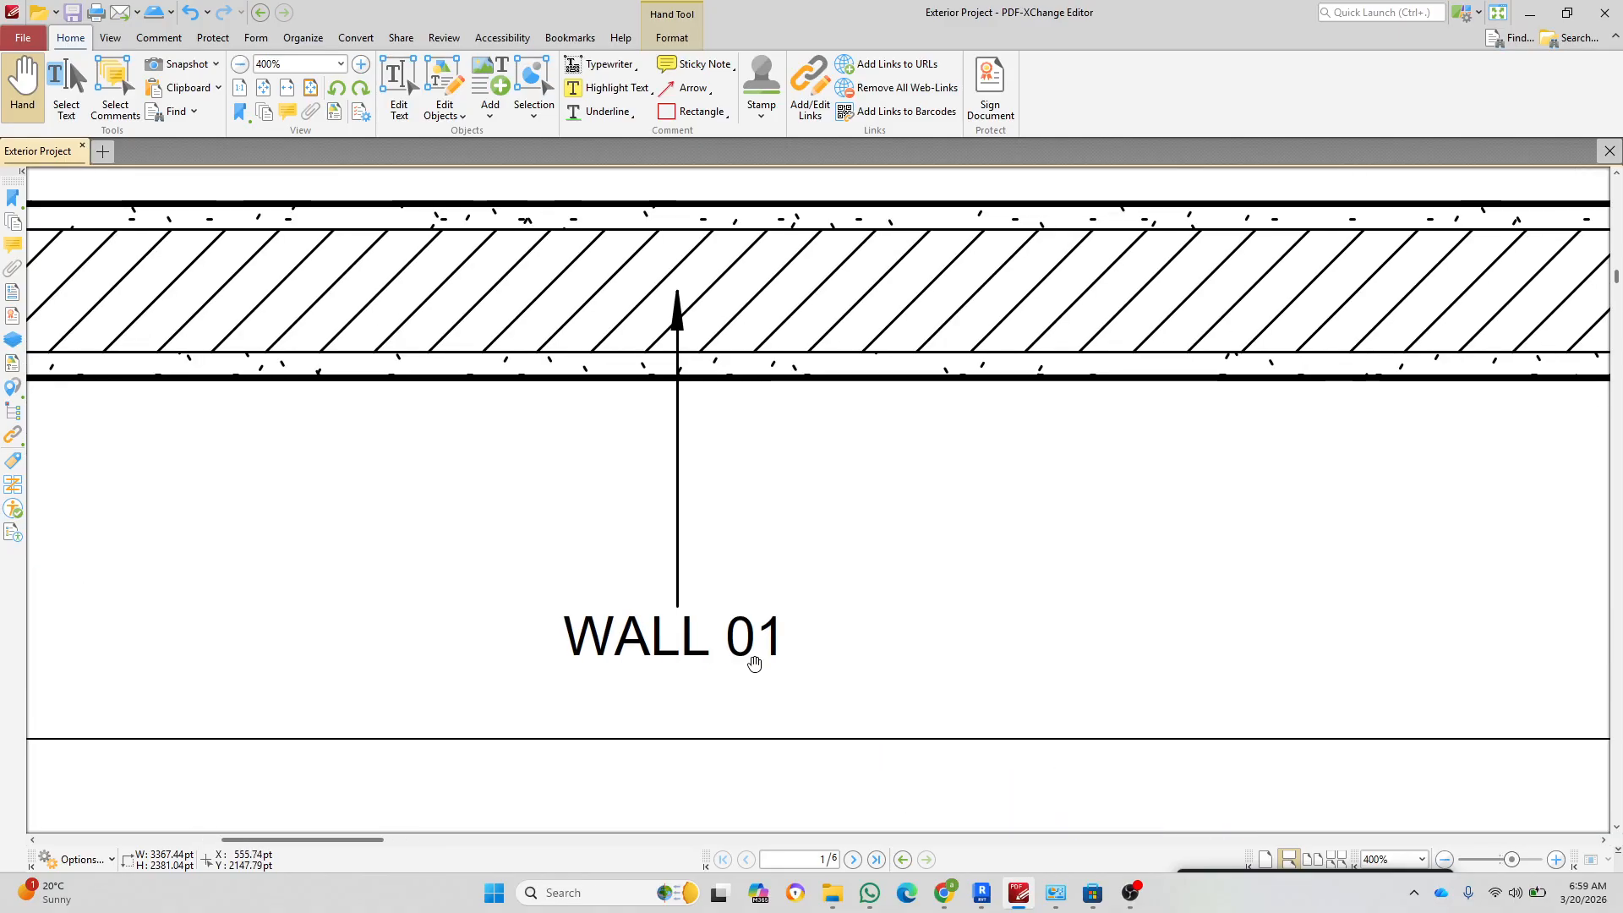
pyautogui.keyDown('ctrl'); pyautogui.scroll(-8, 719, 660); pyautogui.keyUp('ctrl')
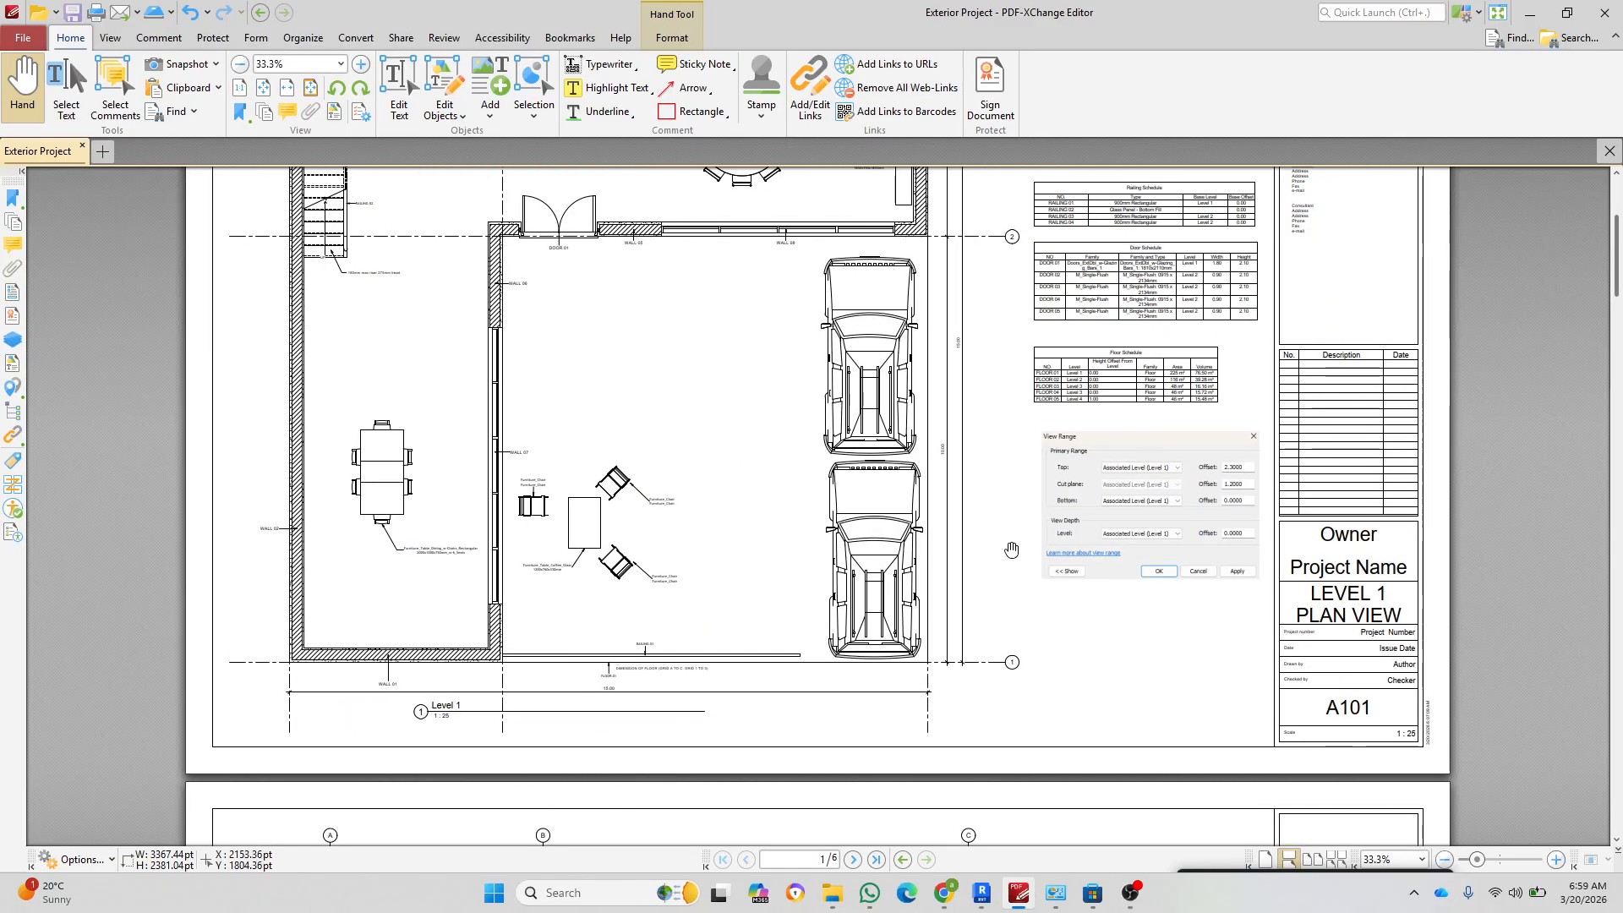
pyautogui.keyDown('ctrl'); pyautogui.scroll(6, 1159, 425); pyautogui.keyUp('ctrl')
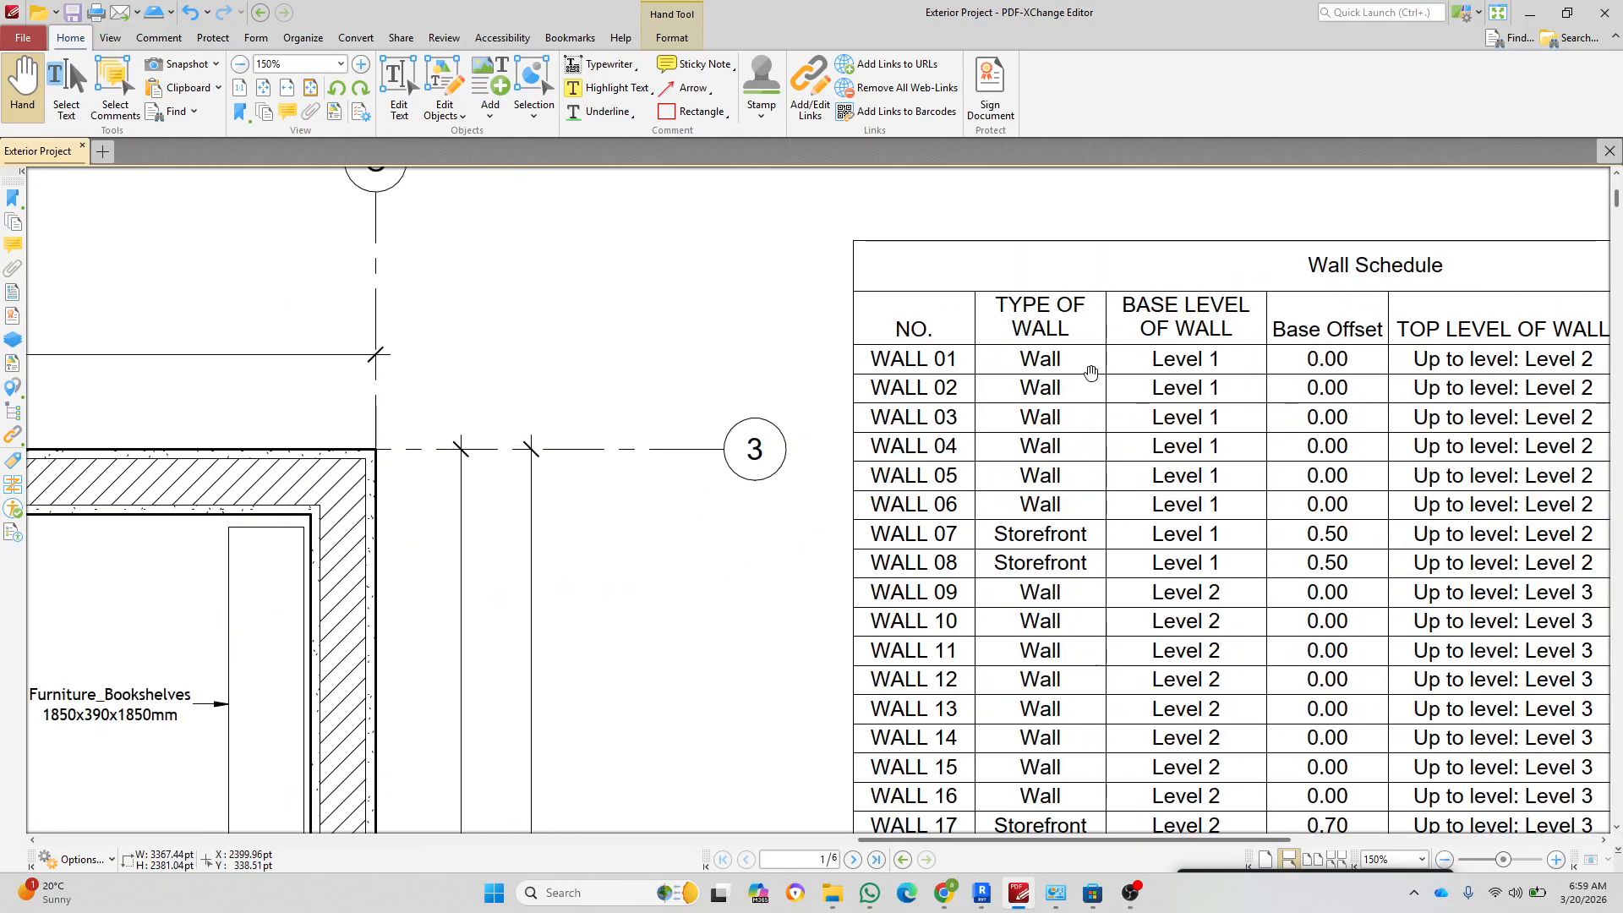
# Step: Examine the Wall Schedule's constraint, offset and height columns, and locate WALL 01 along the lower edge of the Level 1 plan
pyautogui.moveTo(575, 401); pyautogui.dragTo(351, 402)
pyautogui.keyDown('ctrl'); pyautogui.scroll(1, 293, 363); pyautogui.keyUp('ctrl')
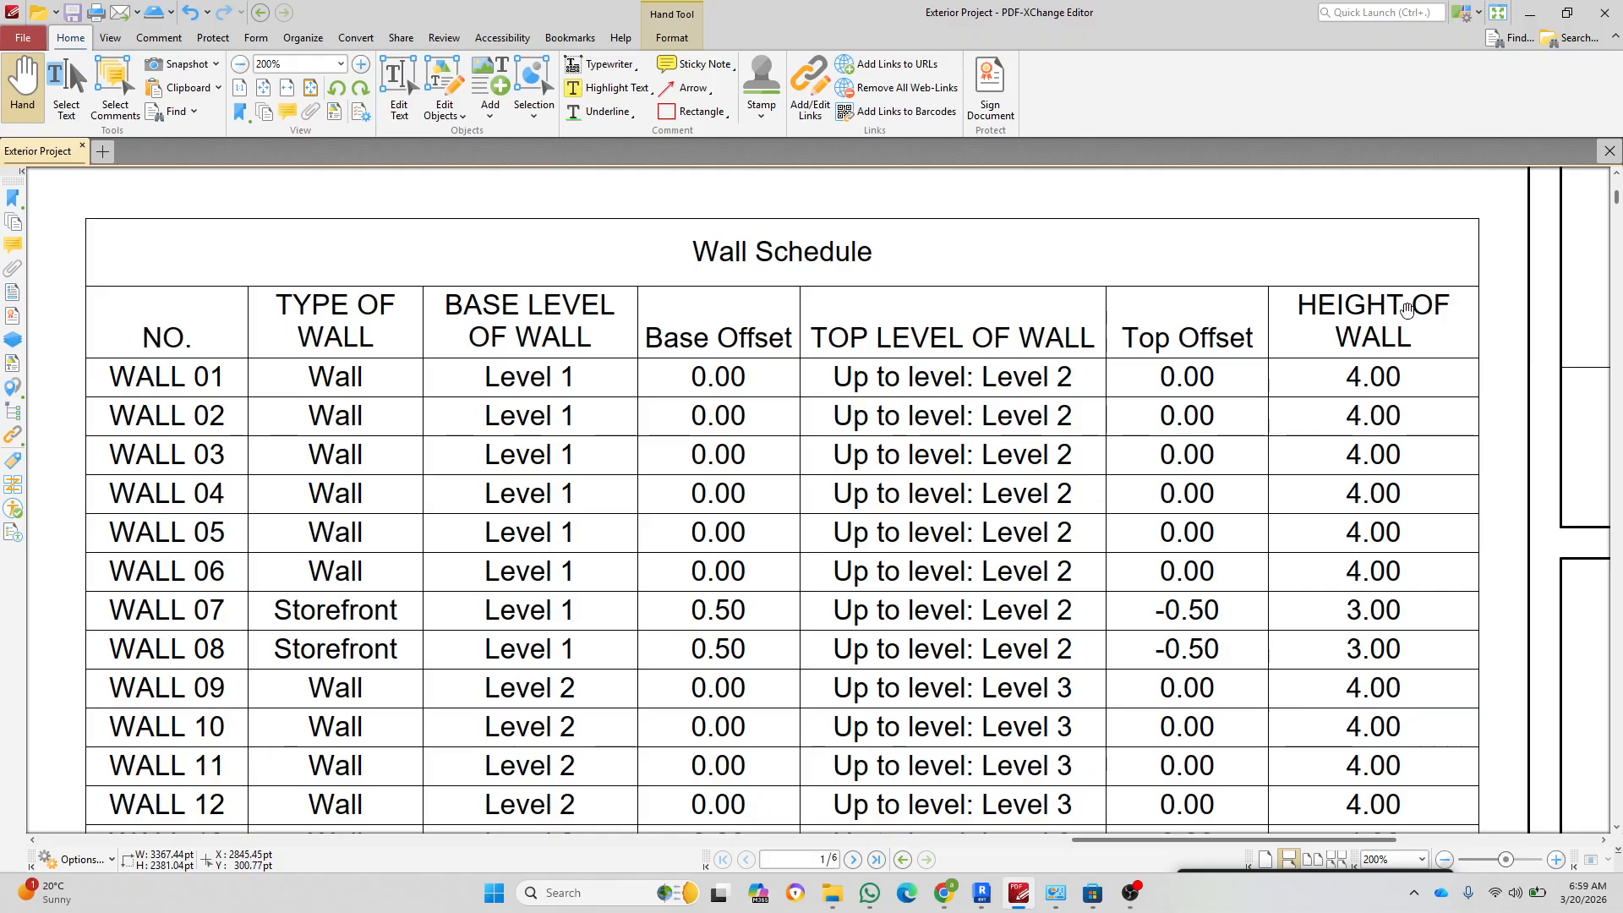
pyautogui.keyDown('ctrl'); pyautogui.scroll(-6, 1367, 341); pyautogui.keyUp('ctrl')
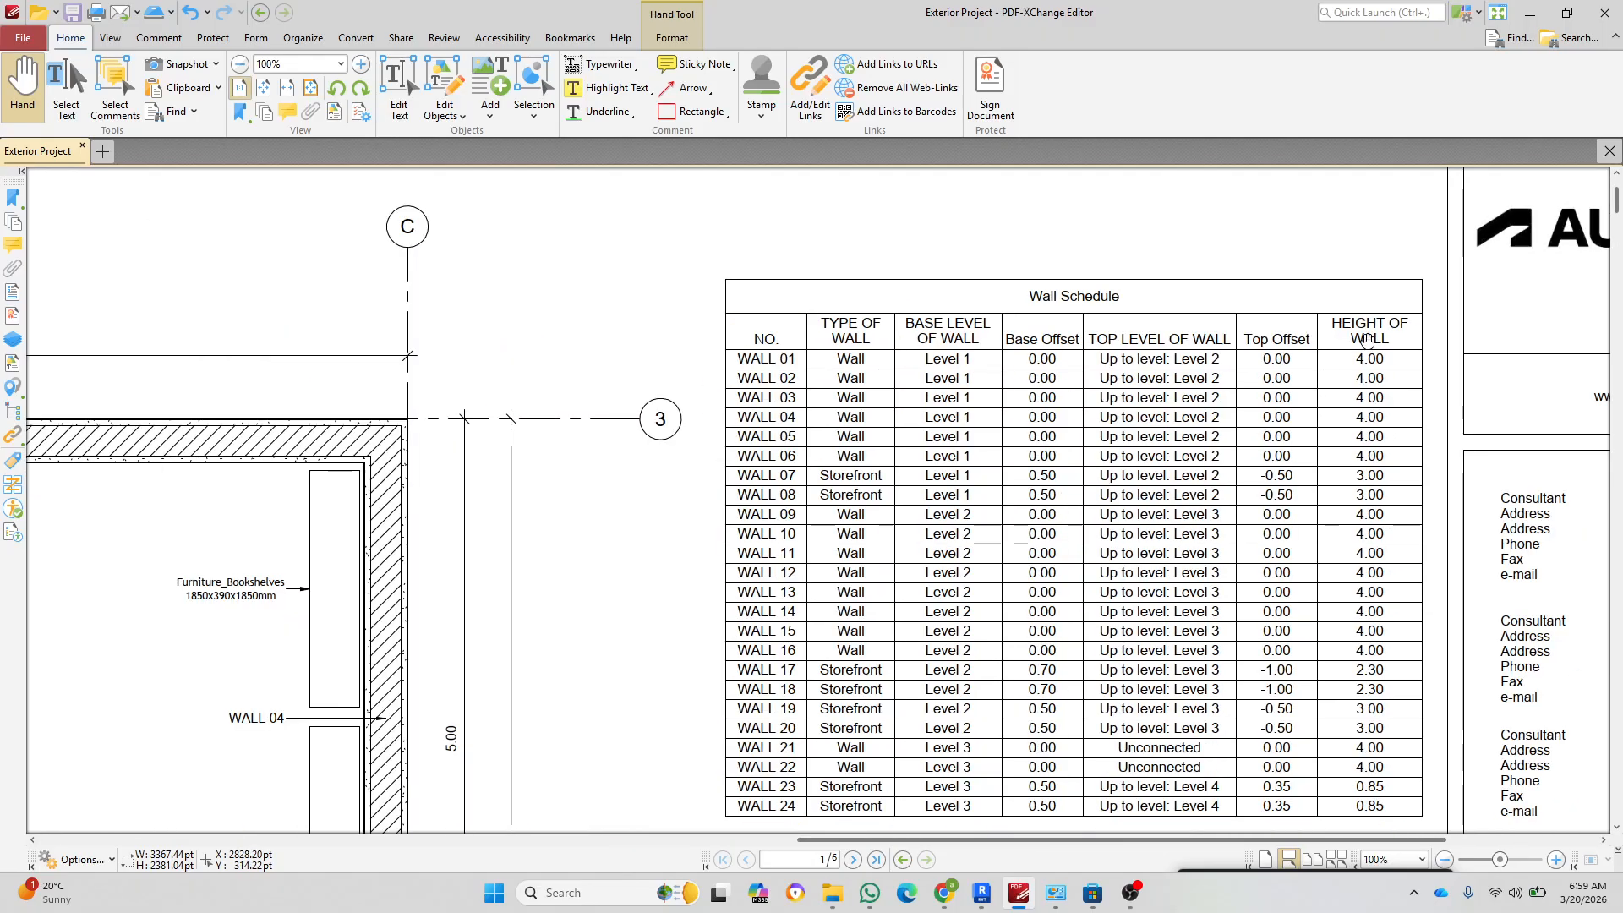
pyautogui.scroll(-4, 1056, 342)
pyautogui.scroll(-3, 1027, 362)
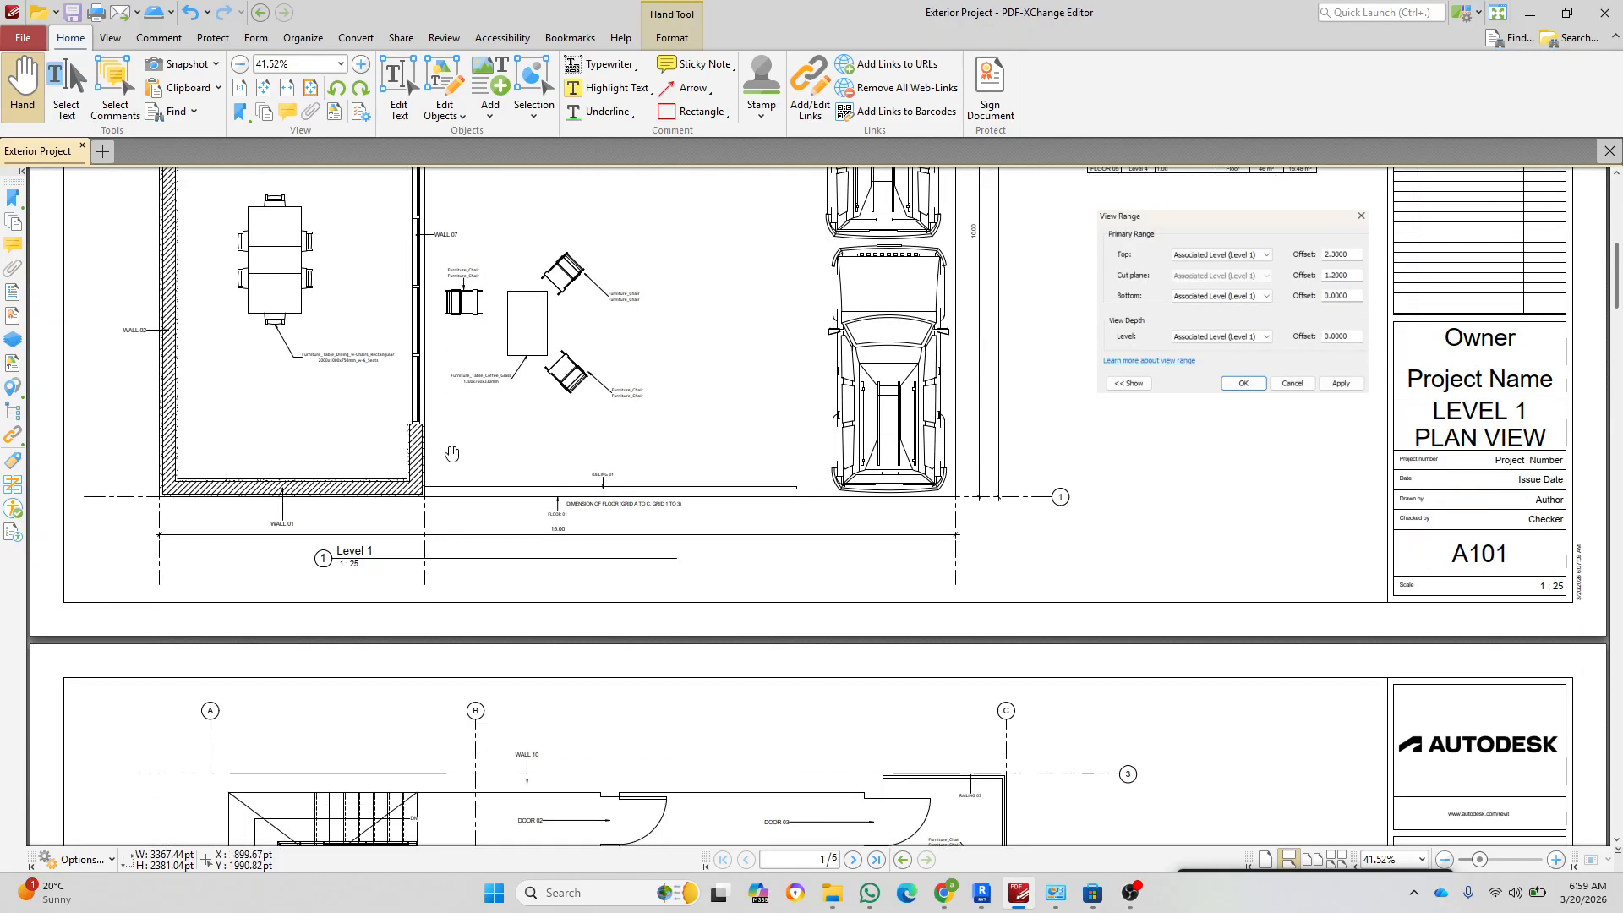
pyautogui.keyDown('ctrl'); pyautogui.scroll(5, 124, 492); pyautogui.keyUp('ctrl')
pyautogui.keyDown('ctrl'); pyautogui.scroll(-1, 394, 634); pyautogui.keyUp('ctrl')
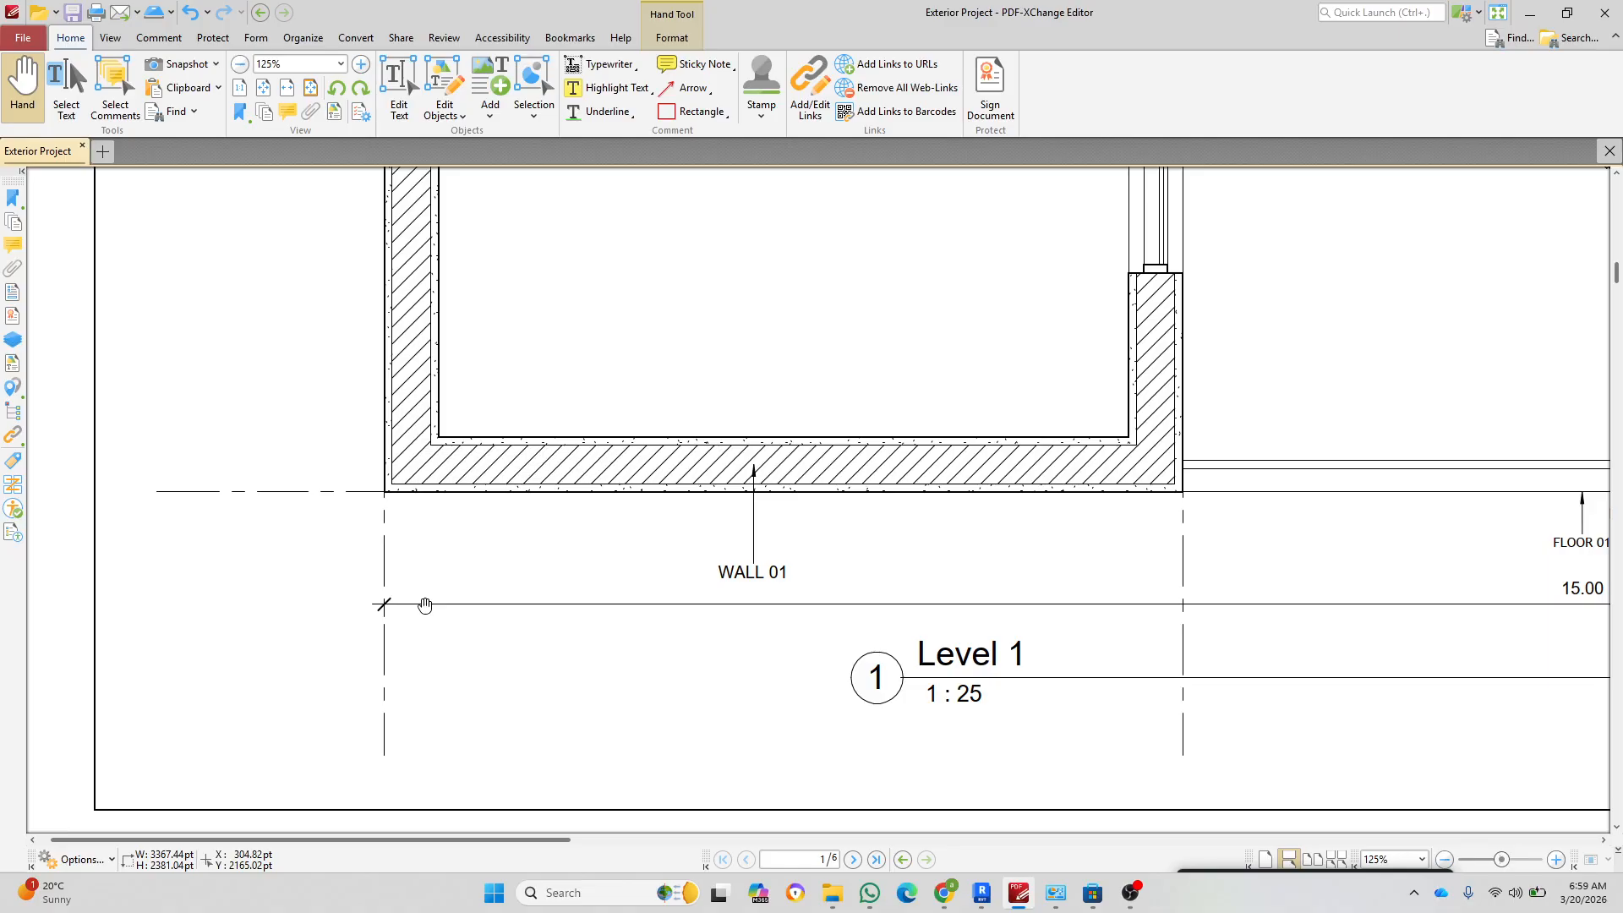
# Step: Switch to Revit and start the Architectural Wall command with the Basic Wall type "Wall" near the WALL 01 tag
pyautogui.click(982, 893)
pyautogui.scroll(8, 765, 769)
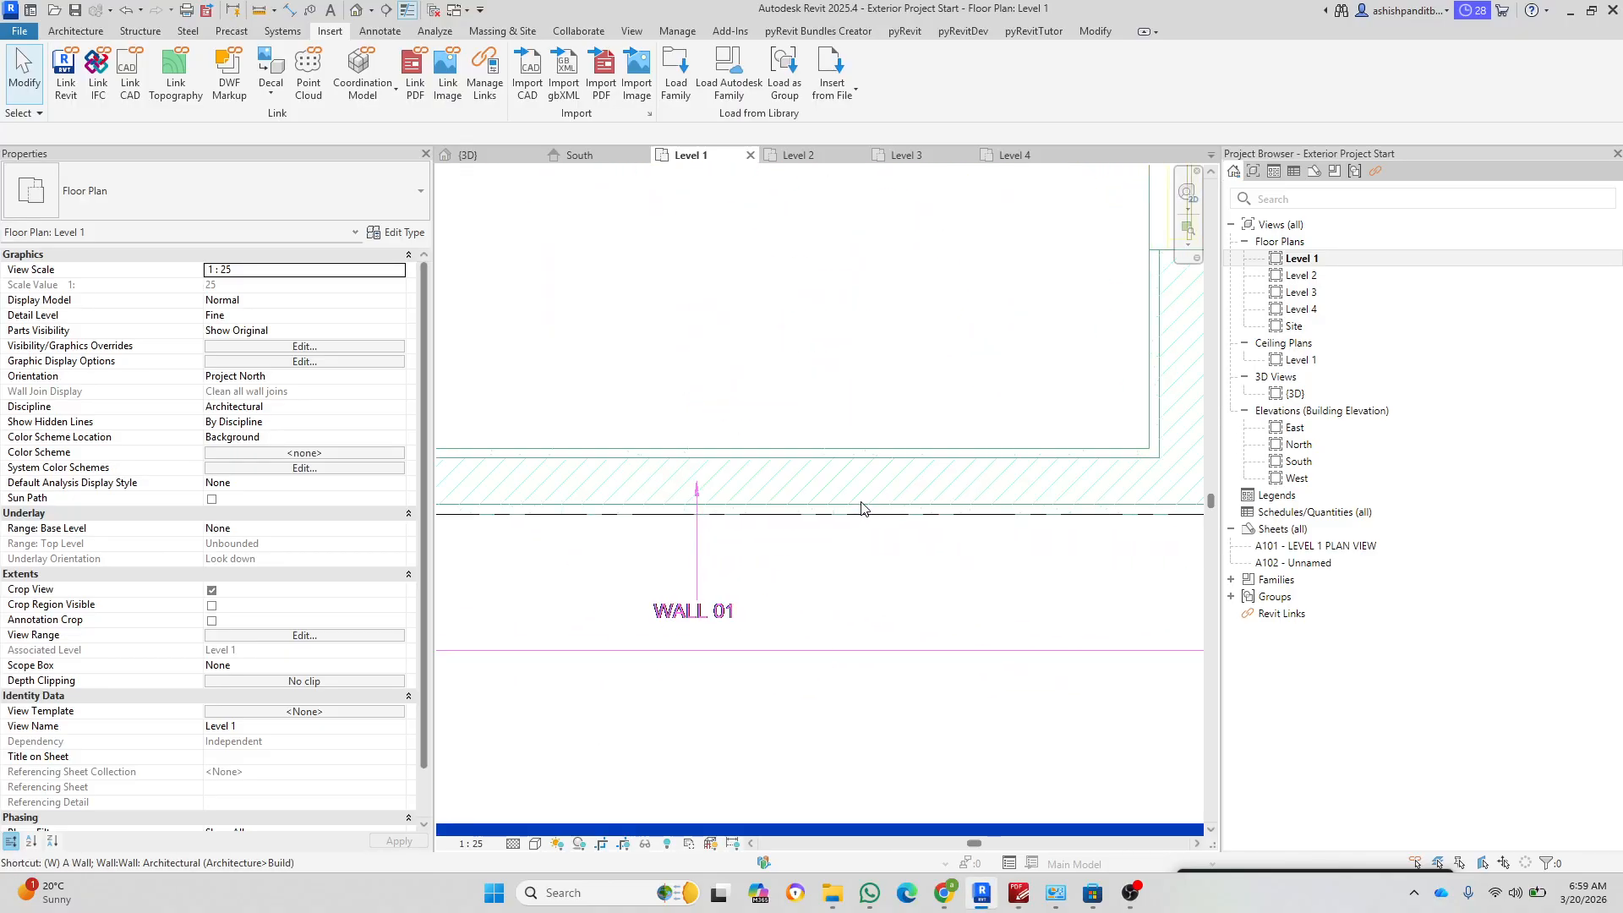
pyautogui.press('w')
pyautogui.press('a')
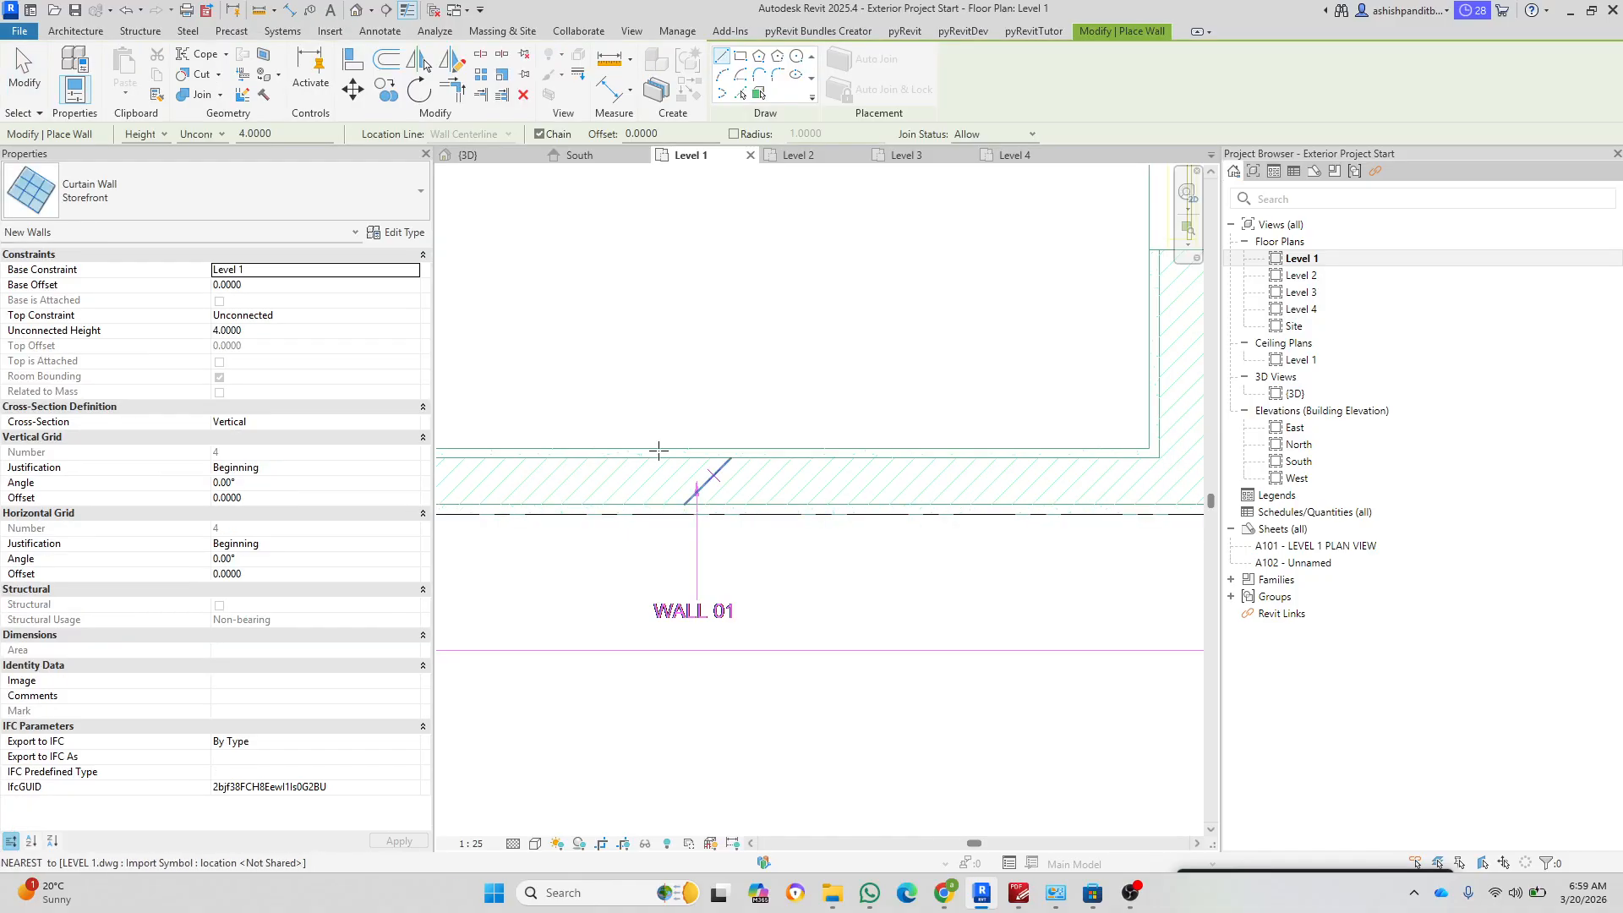
pyautogui.click(282, 189)
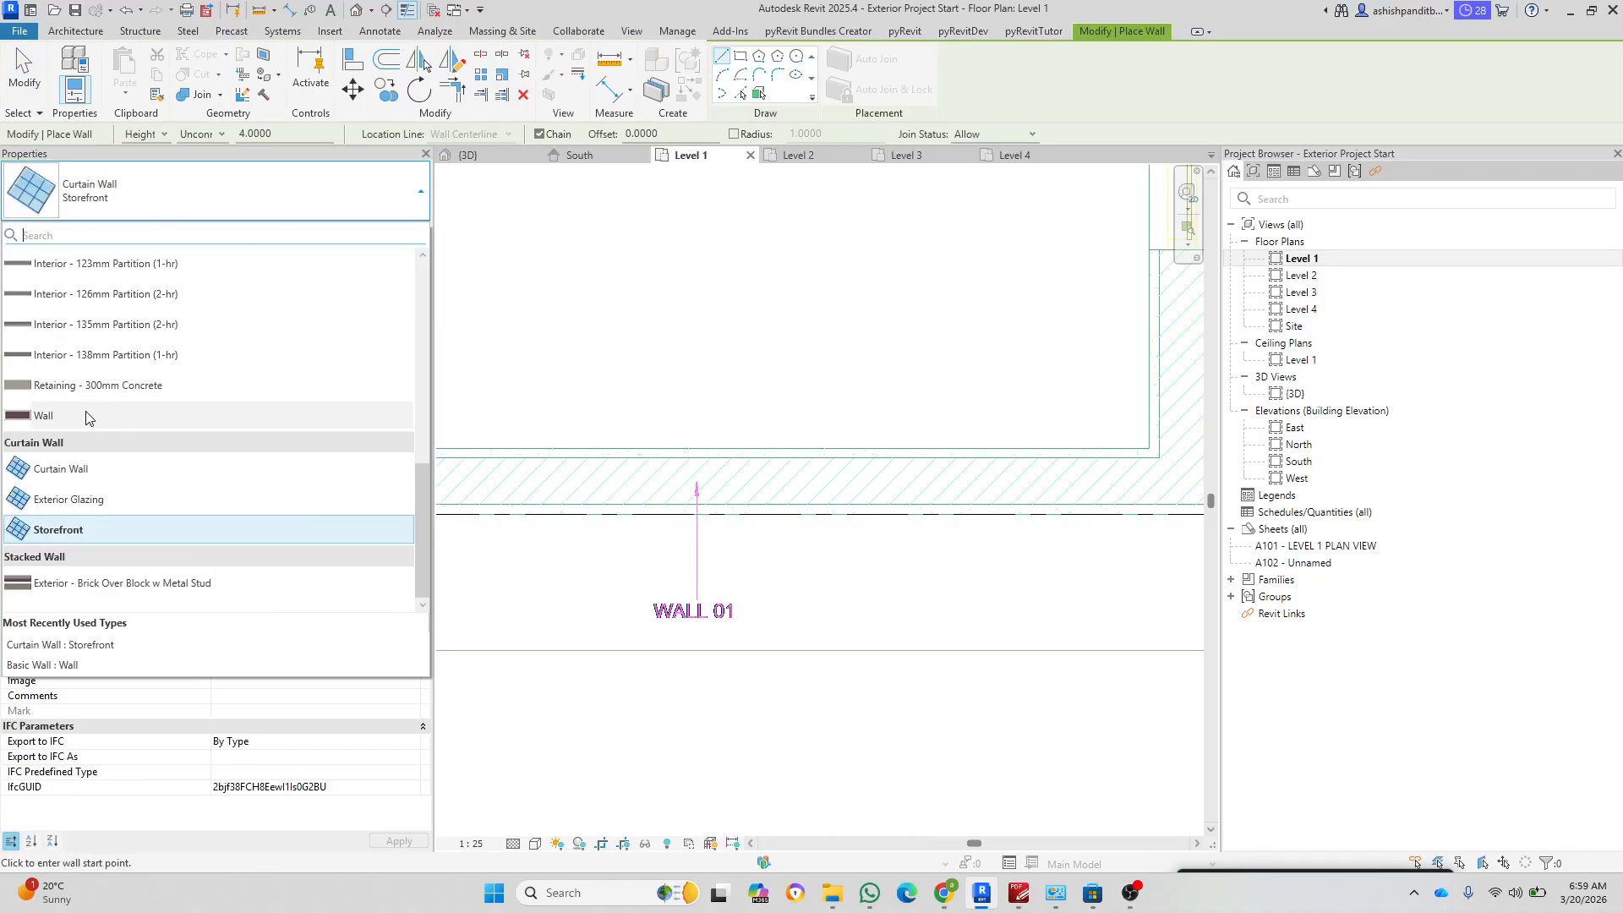
pyautogui.scroll(6, 172, 405)
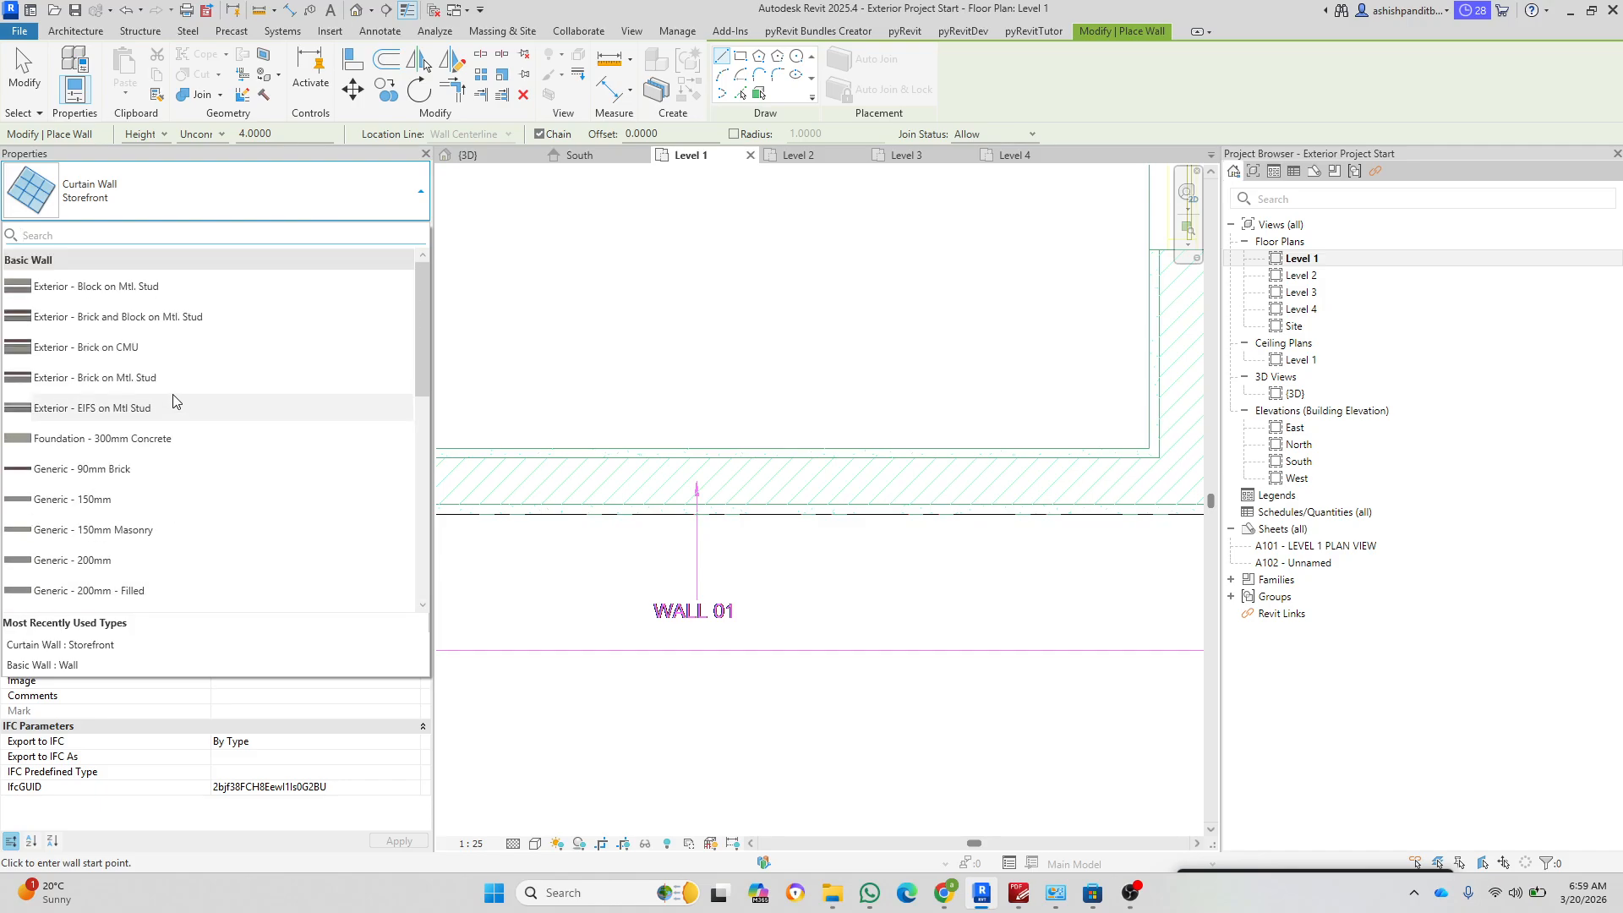
pyautogui.scroll(-6, 154, 389)
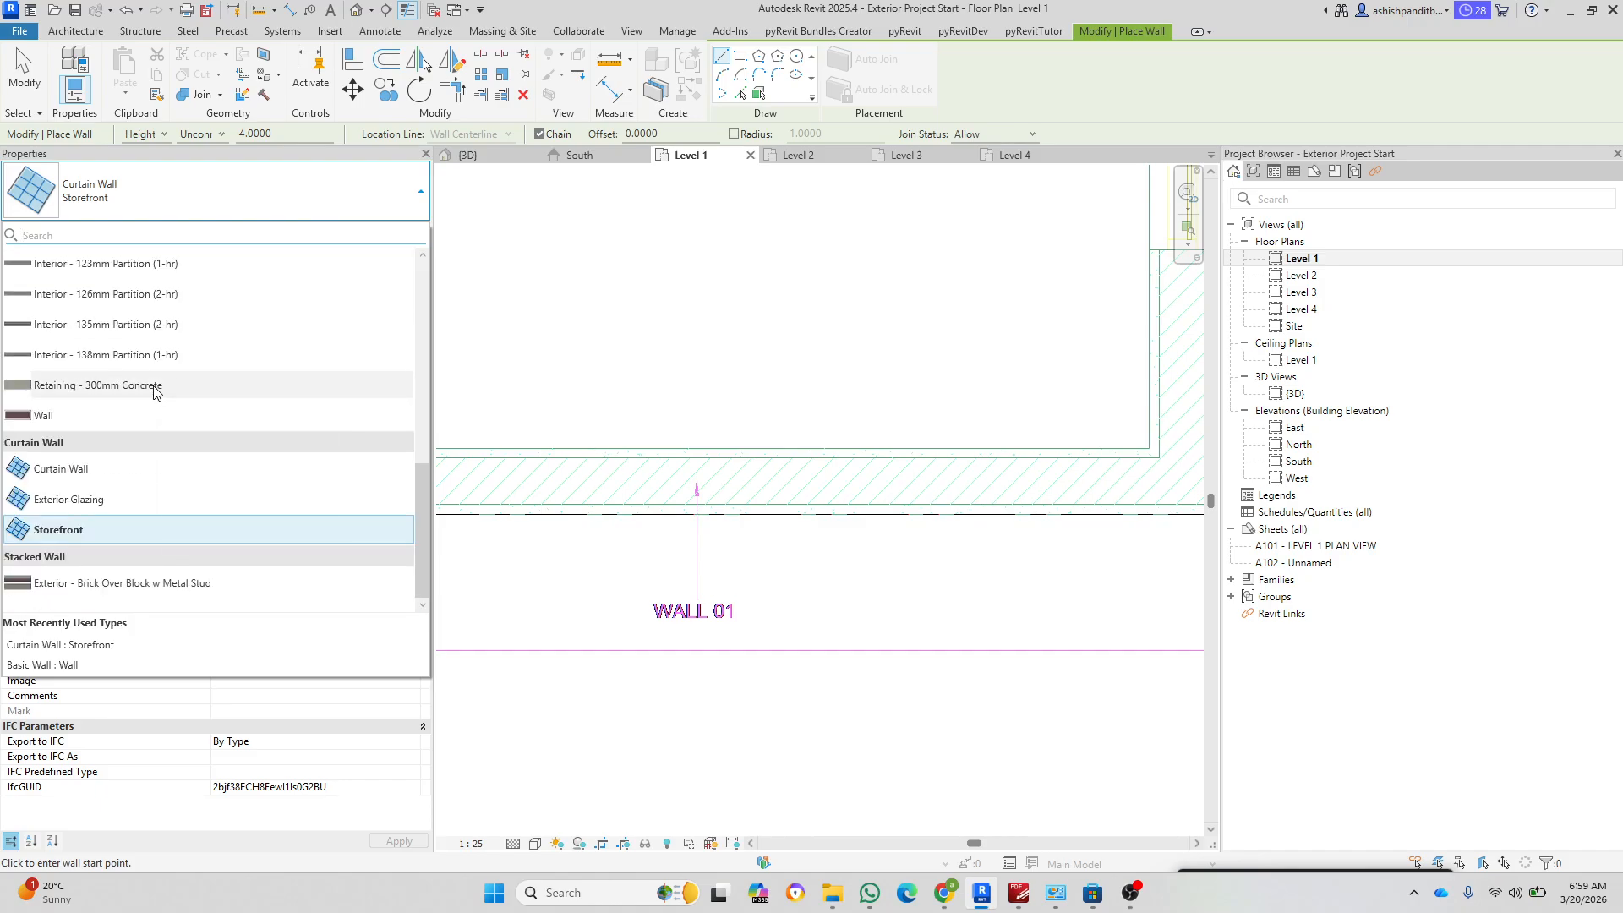
pyautogui.click(62, 418)
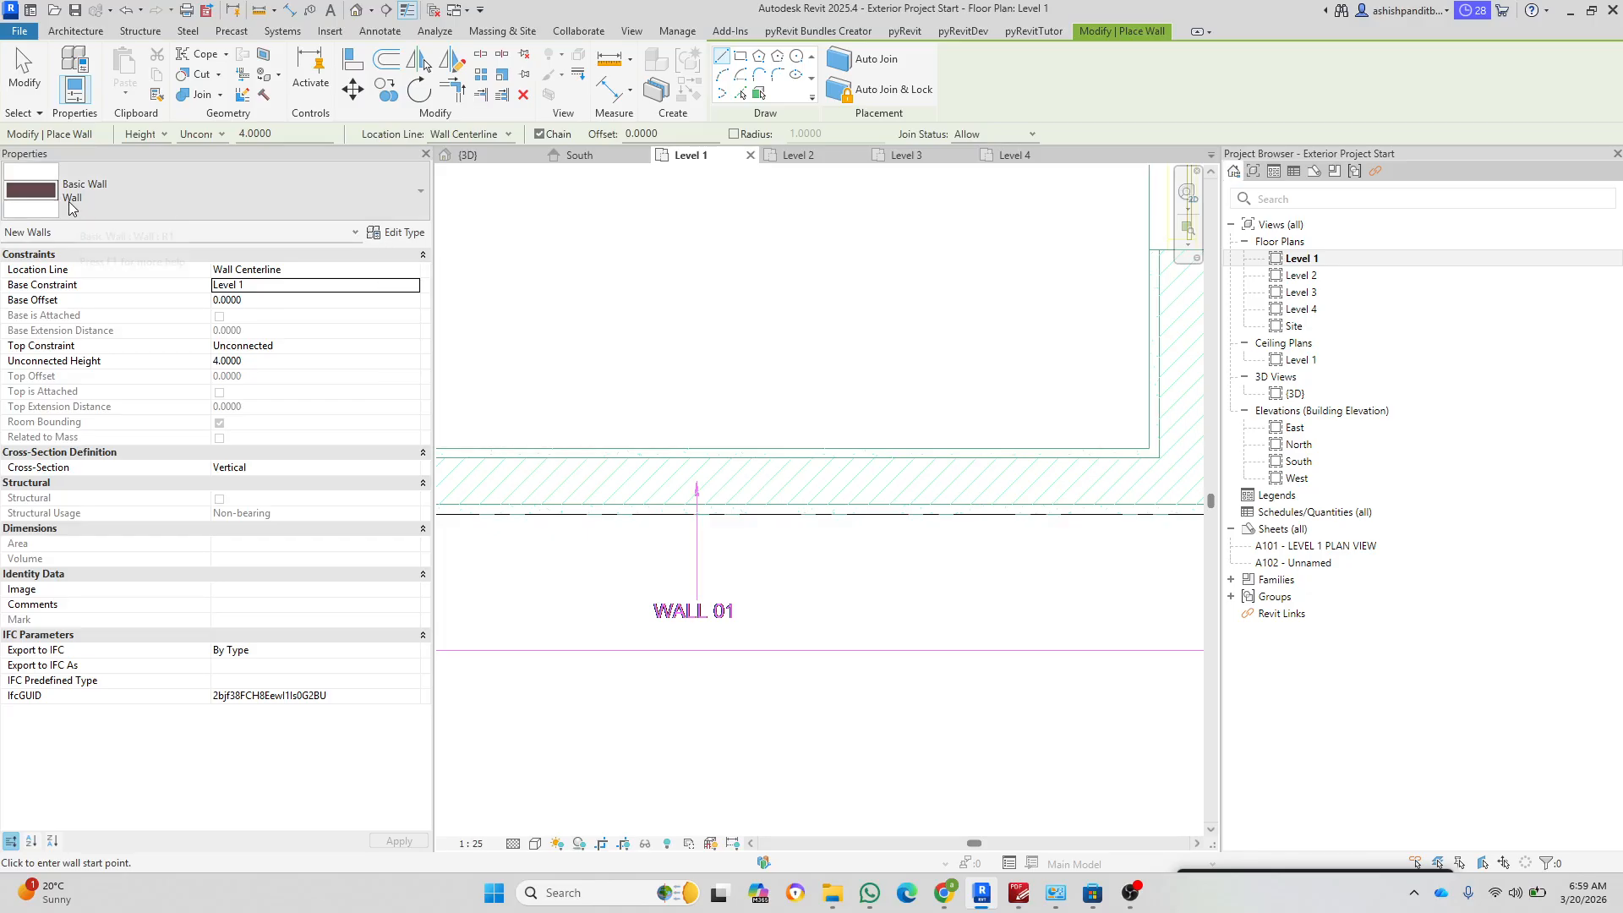
# Step: Open the layer assembly of the Basic Wall type "Wall" and show its floor plan preview
pyautogui.click(394, 231)
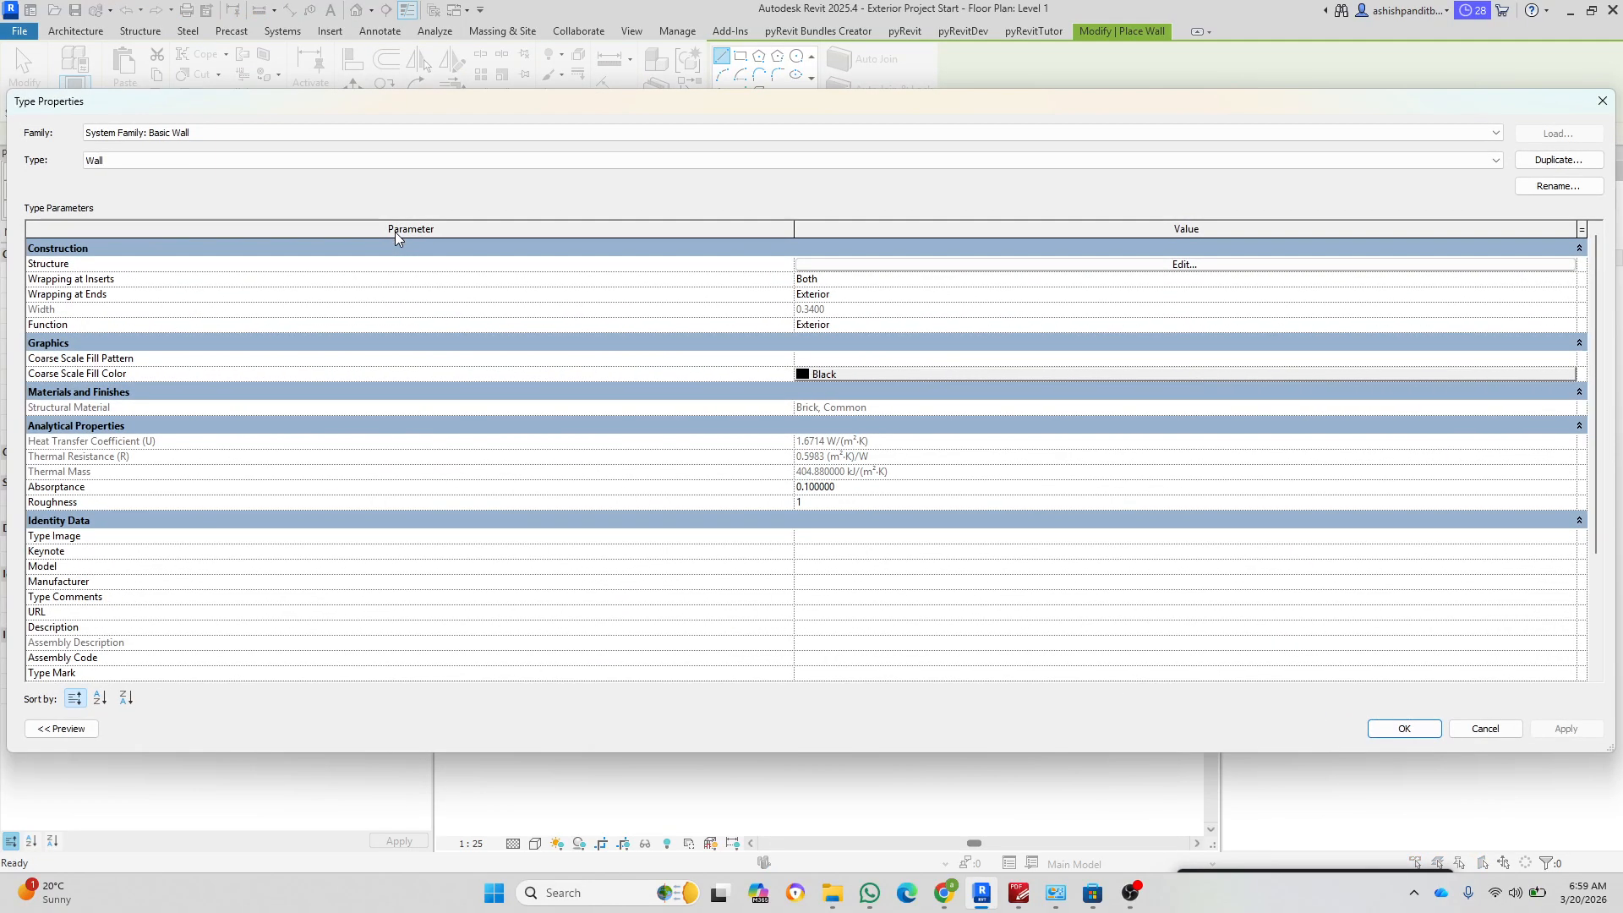
pyautogui.click(850, 265)
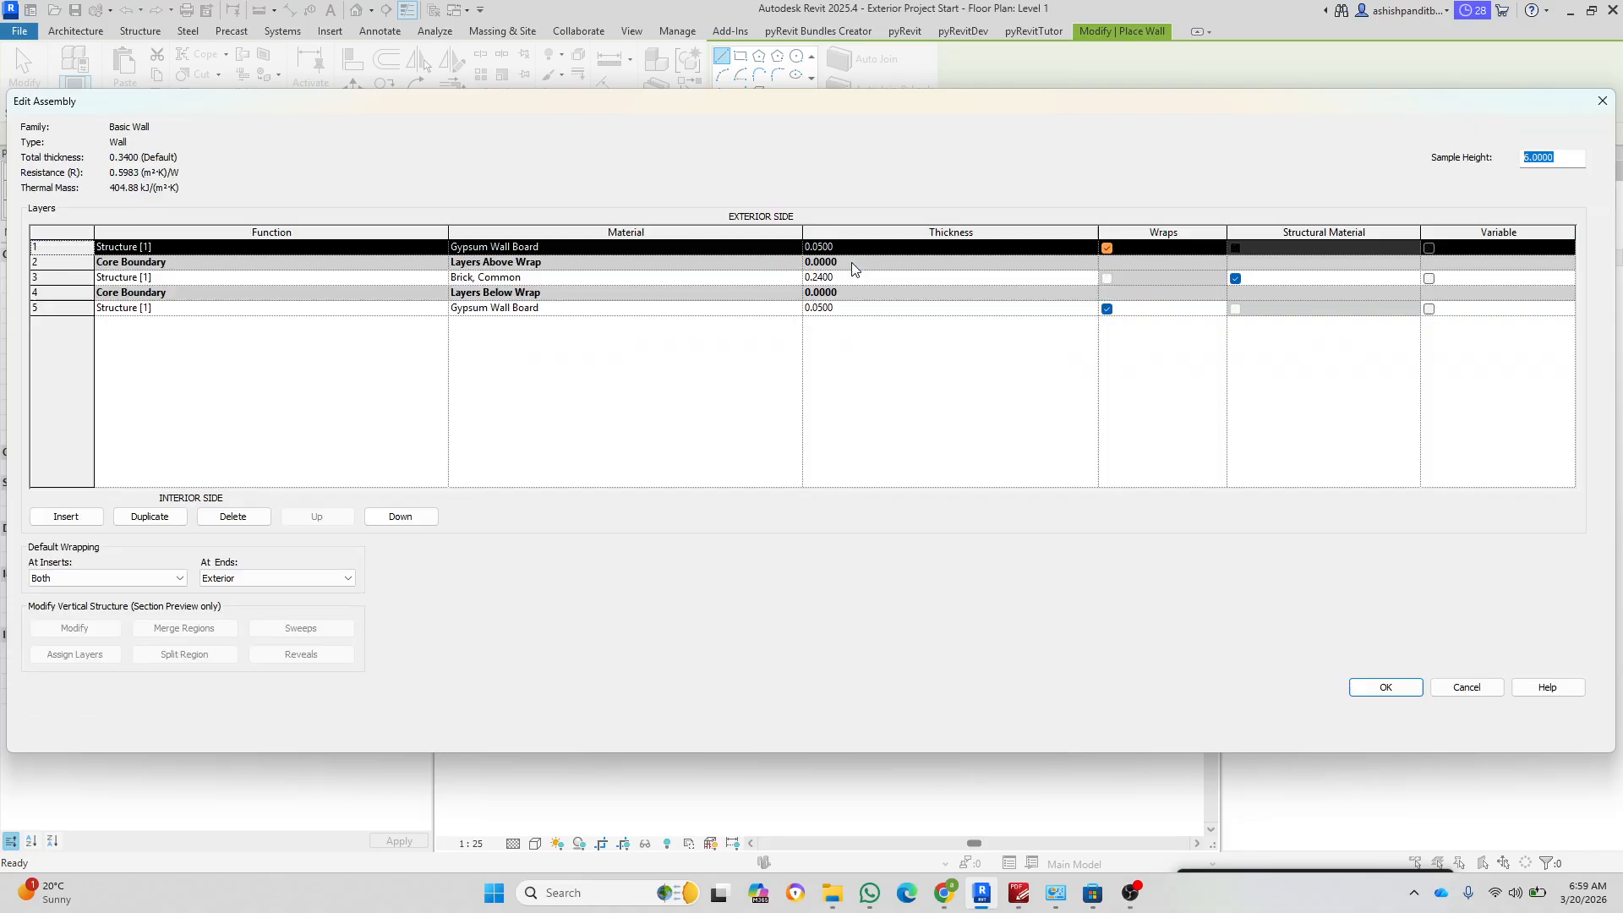
pyautogui.click(601, 275)
pyautogui.click(70, 730)
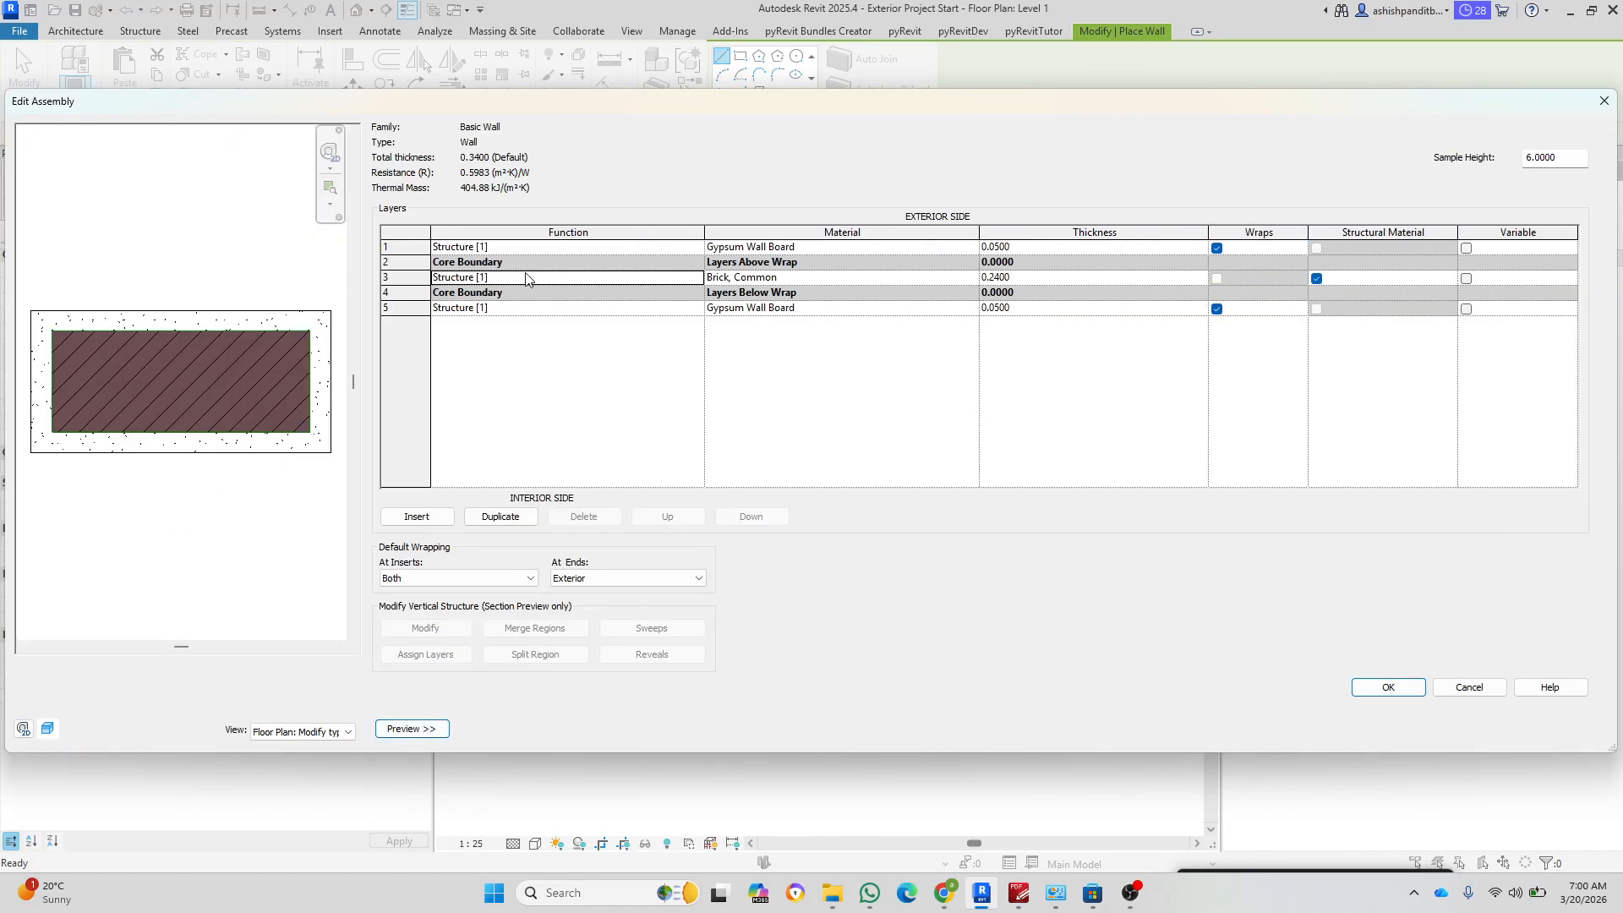
# Step: Examine the function of the core layer and the materials of the core and the two outer layers
pyautogui.click(612, 281)
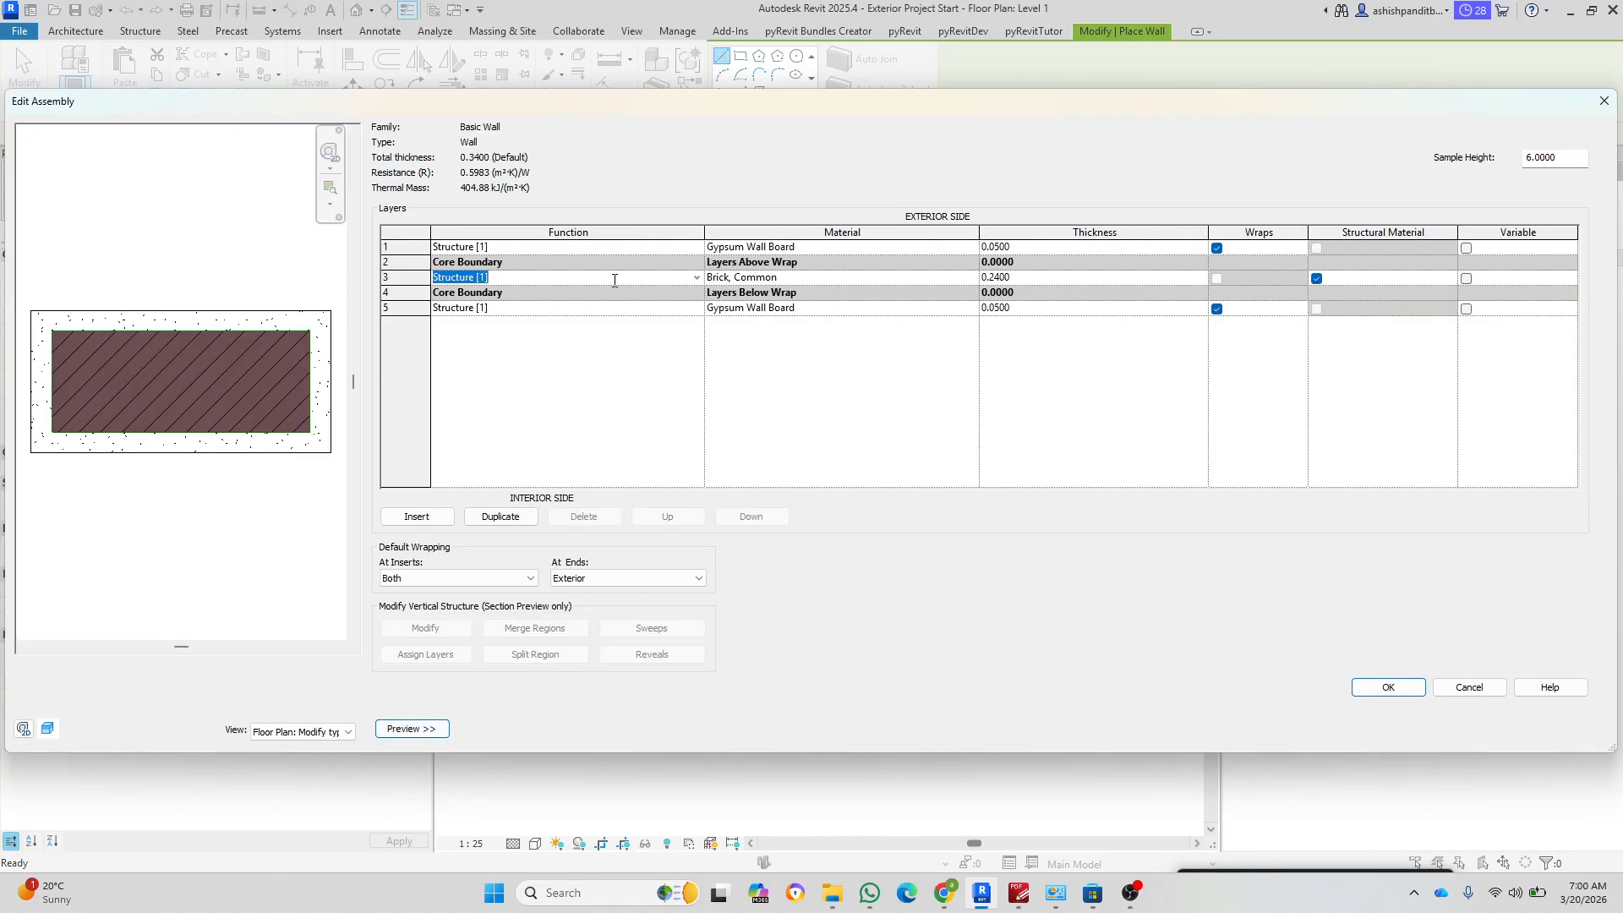
pyautogui.click(809, 278)
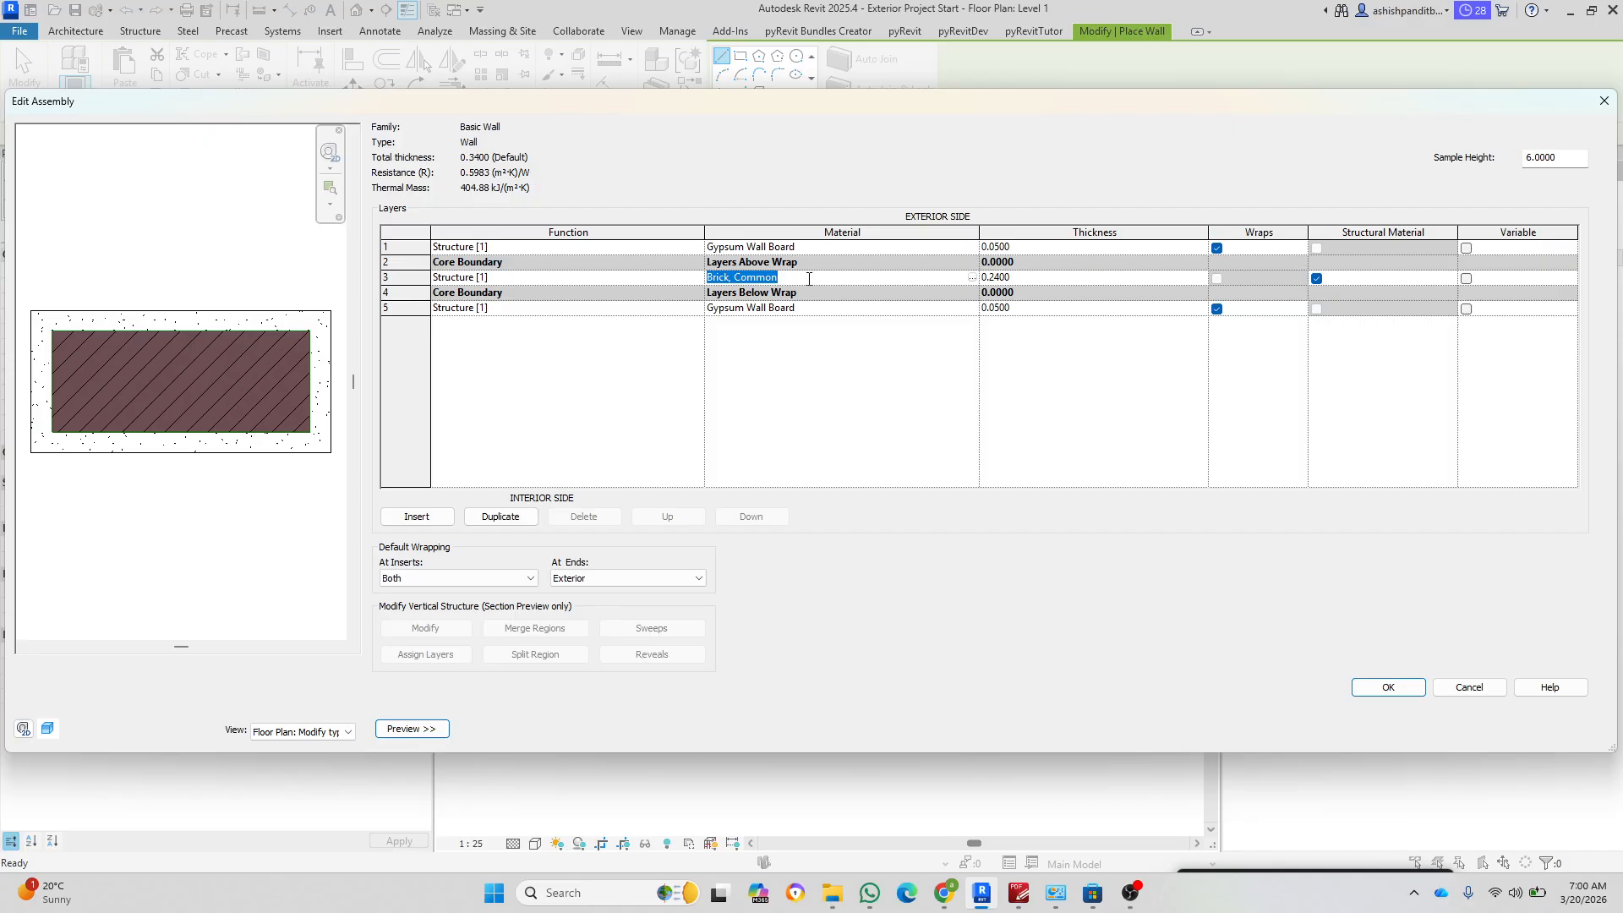
pyautogui.click(816, 247)
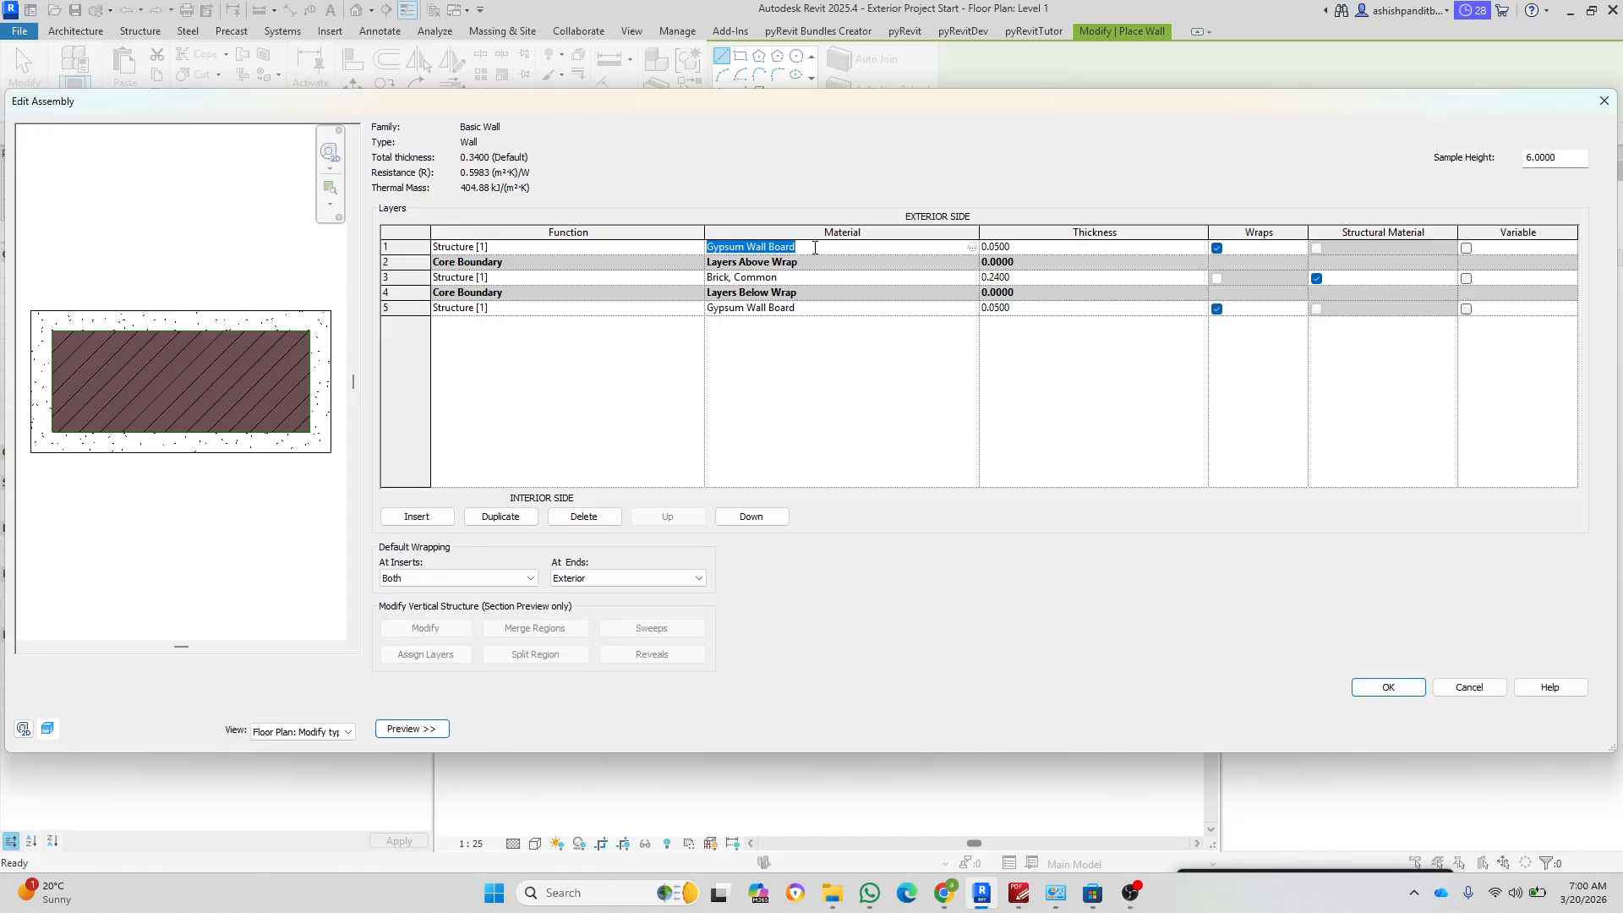
pyautogui.click(820, 308)
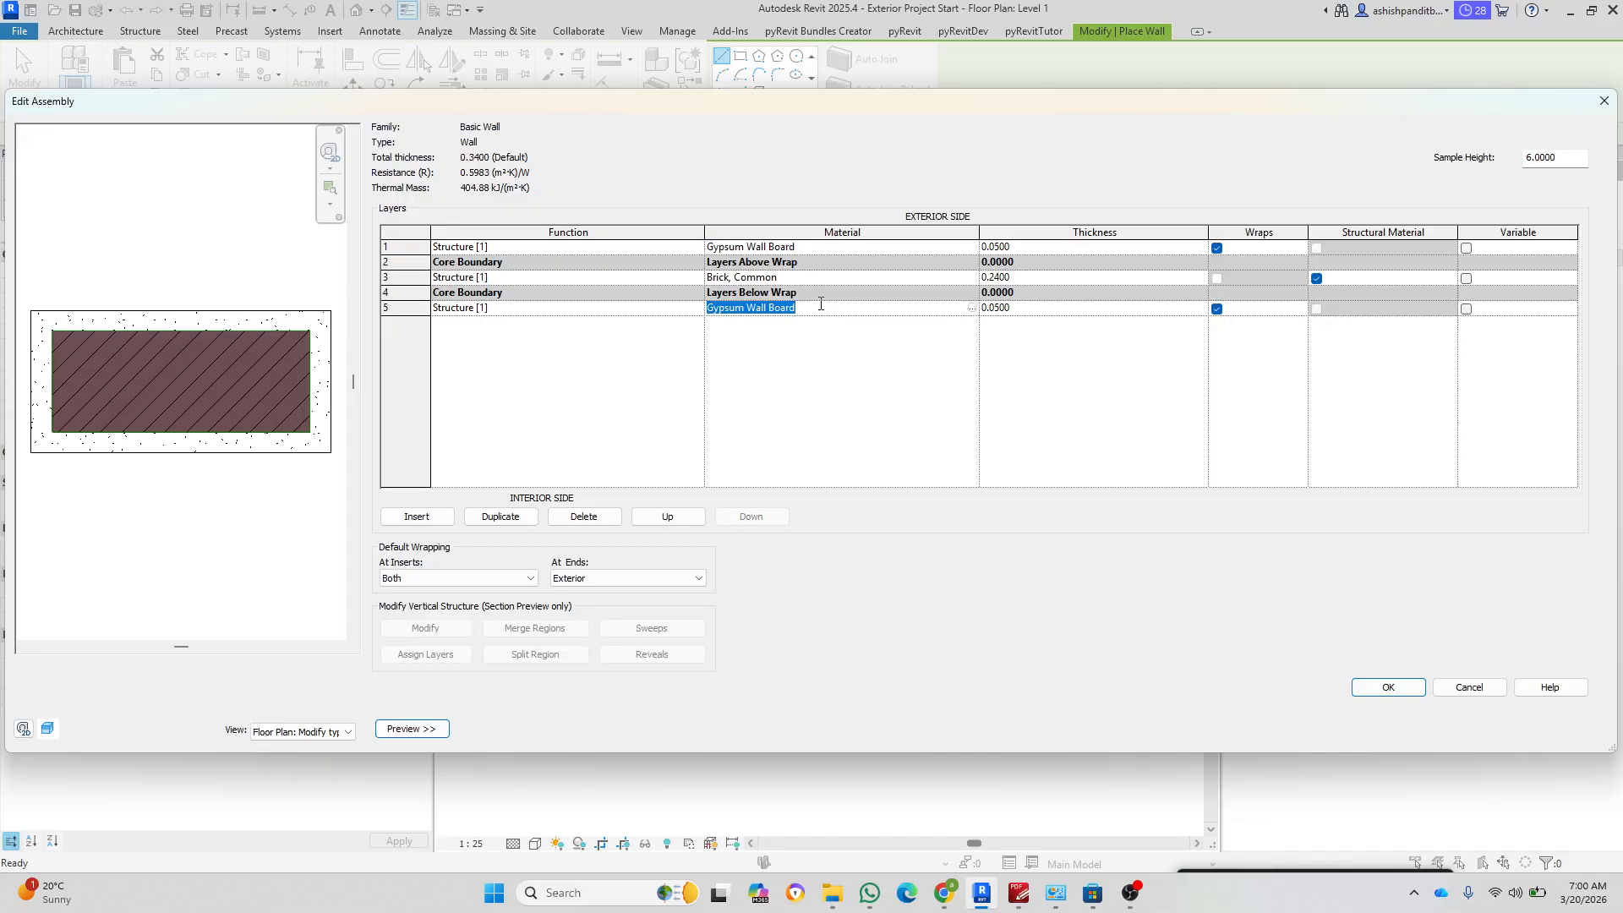
pyautogui.click(823, 277)
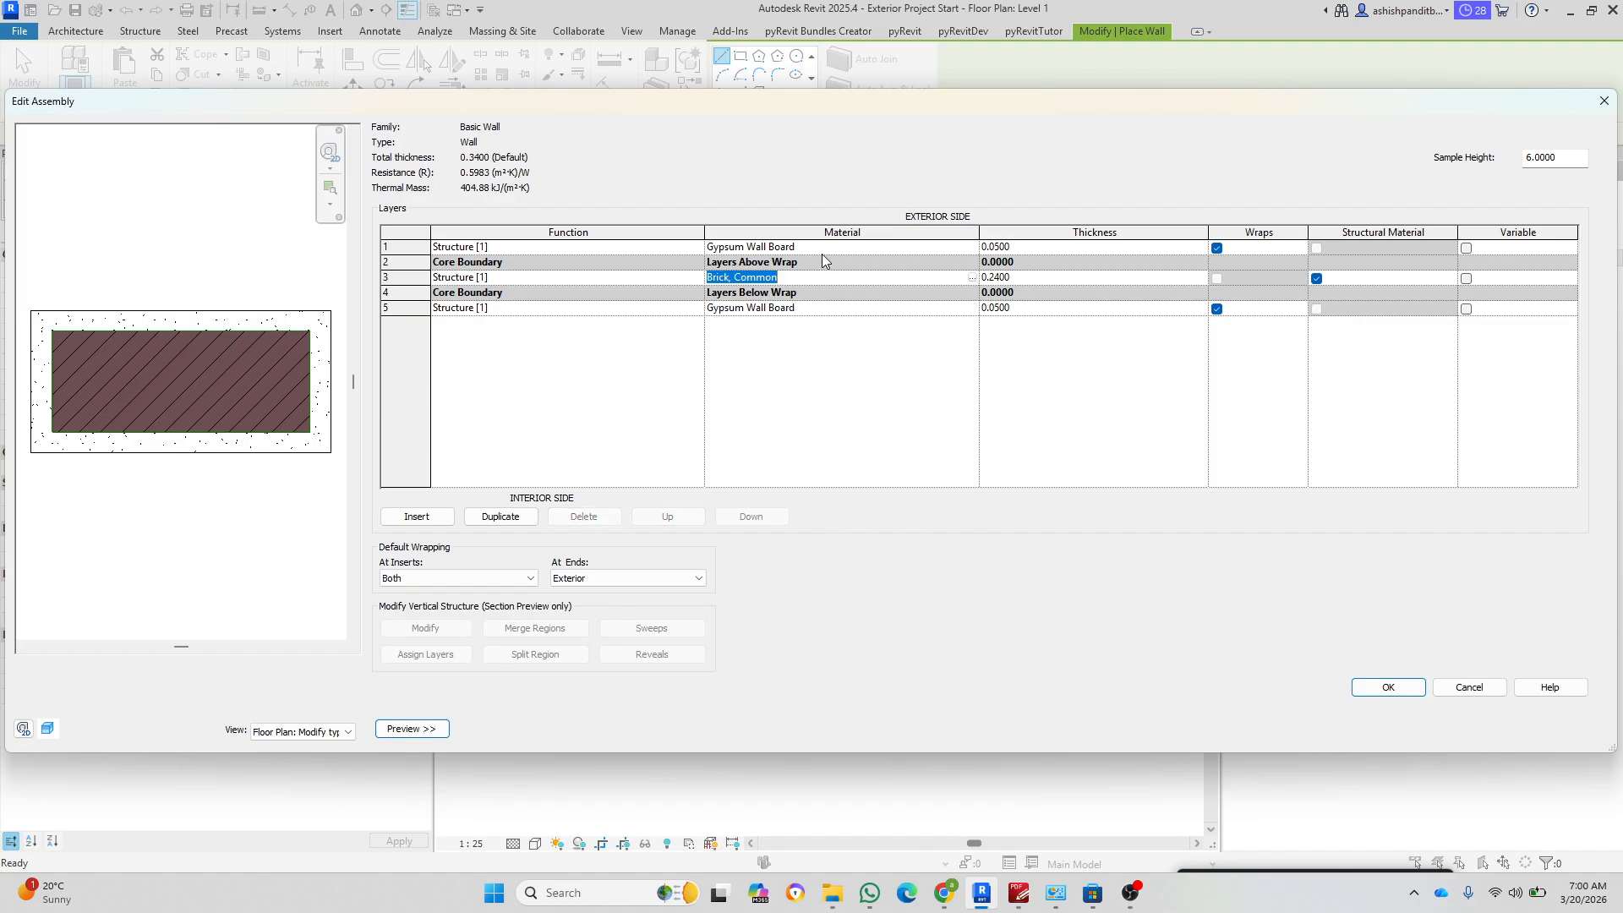
pyautogui.click(821, 247)
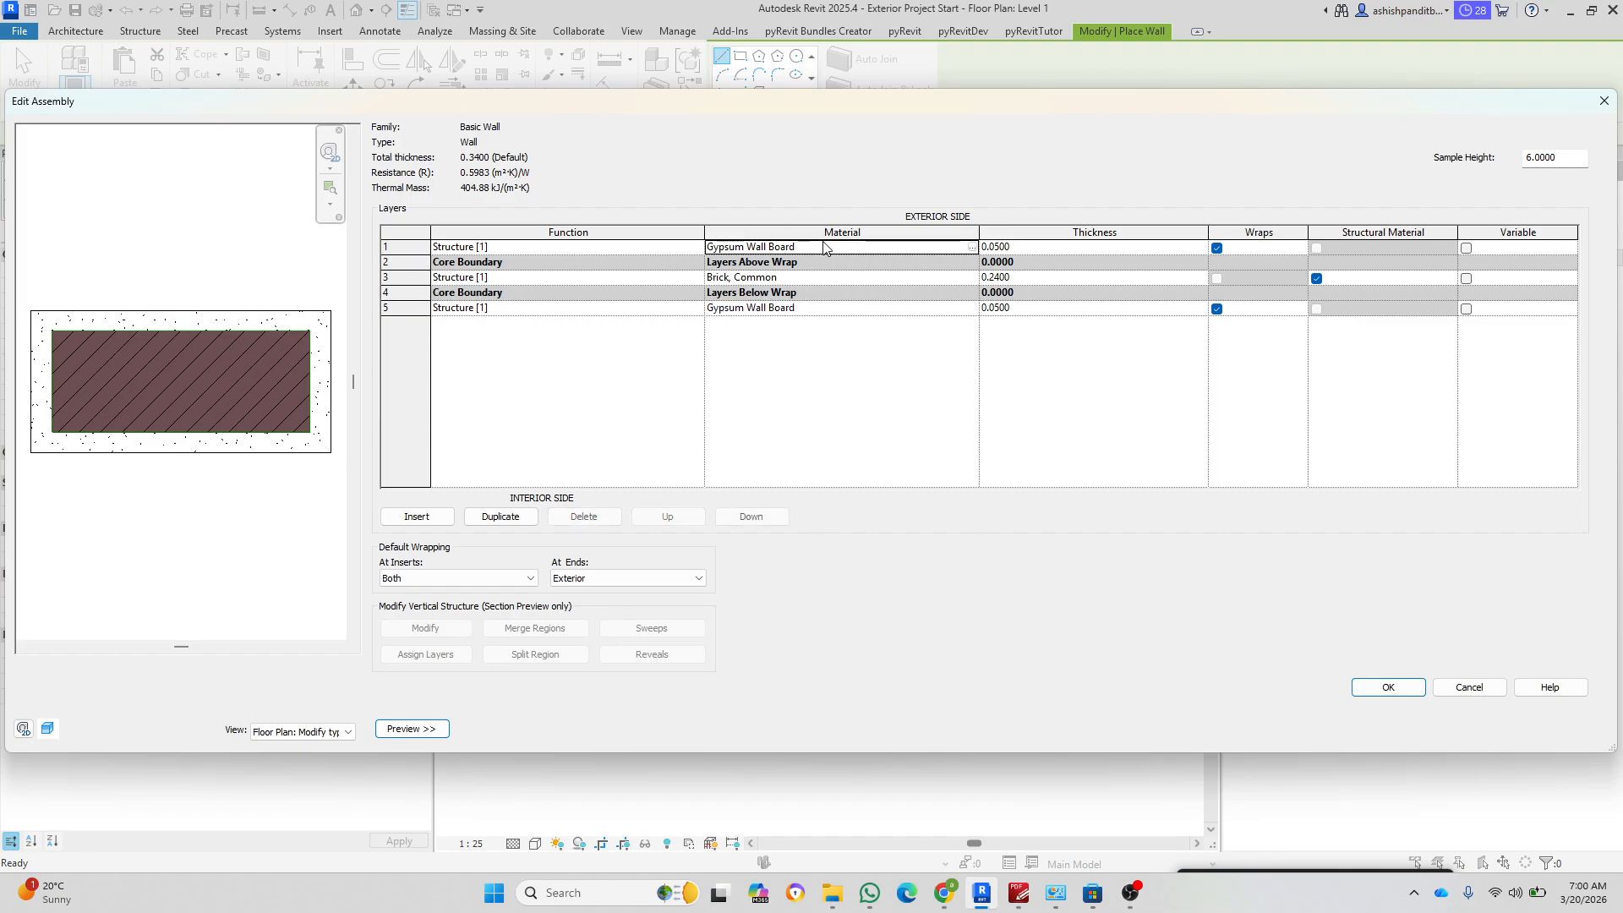
# Step: Review the thickness of each wall layer and close the assembly without changes
pyautogui.click(1043, 277)
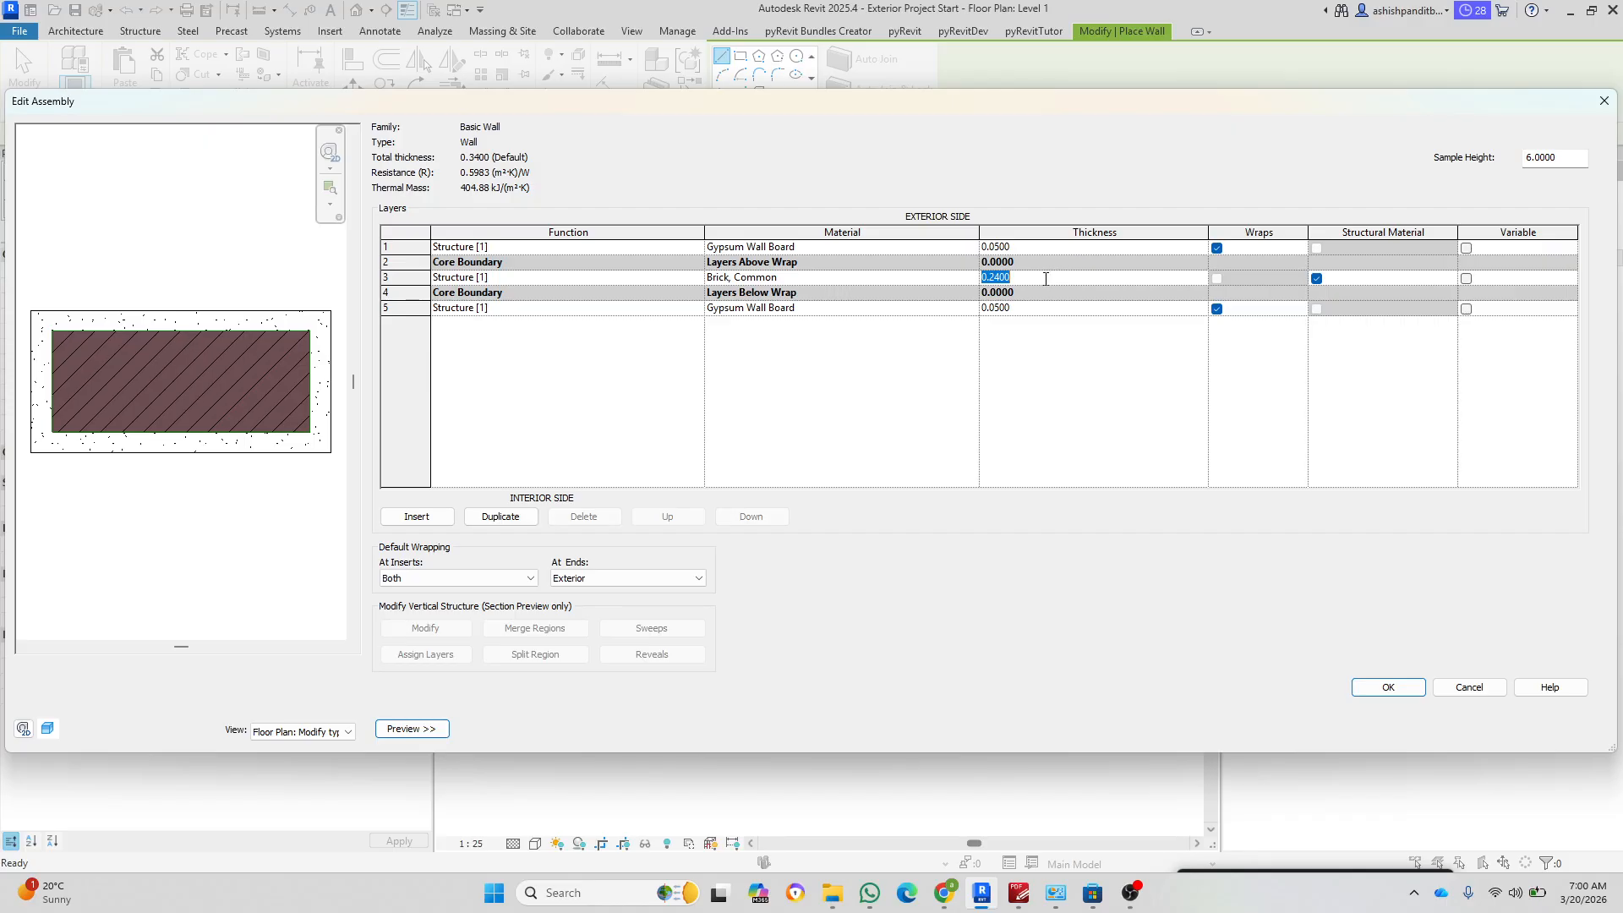
pyautogui.click(1054, 246)
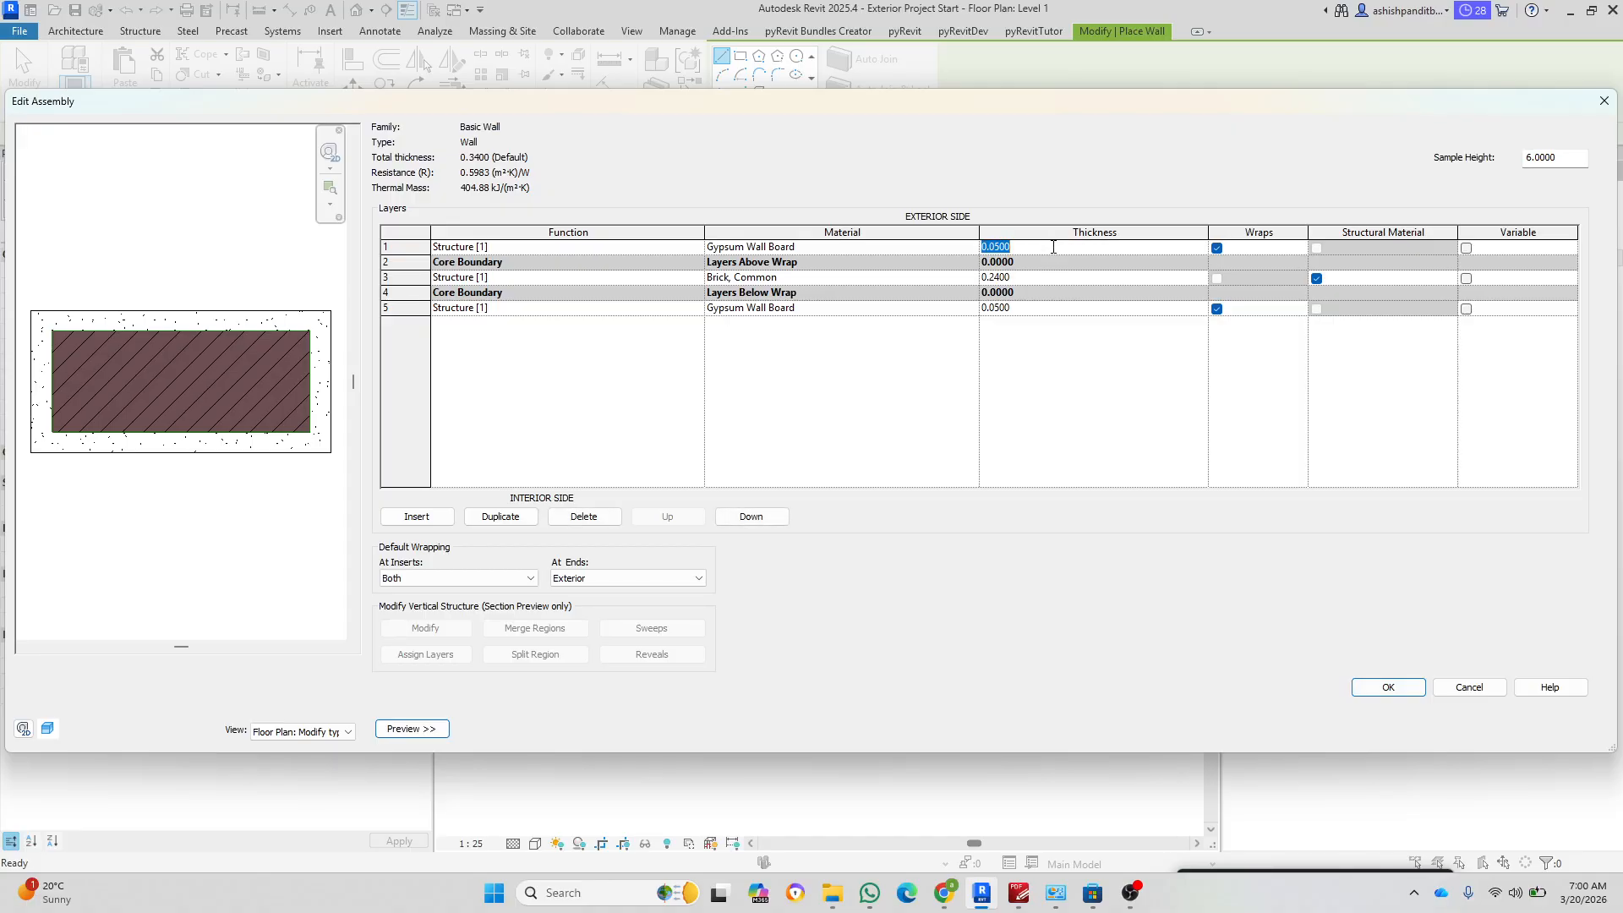
pyautogui.click(1048, 307)
pyautogui.click(1450, 687)
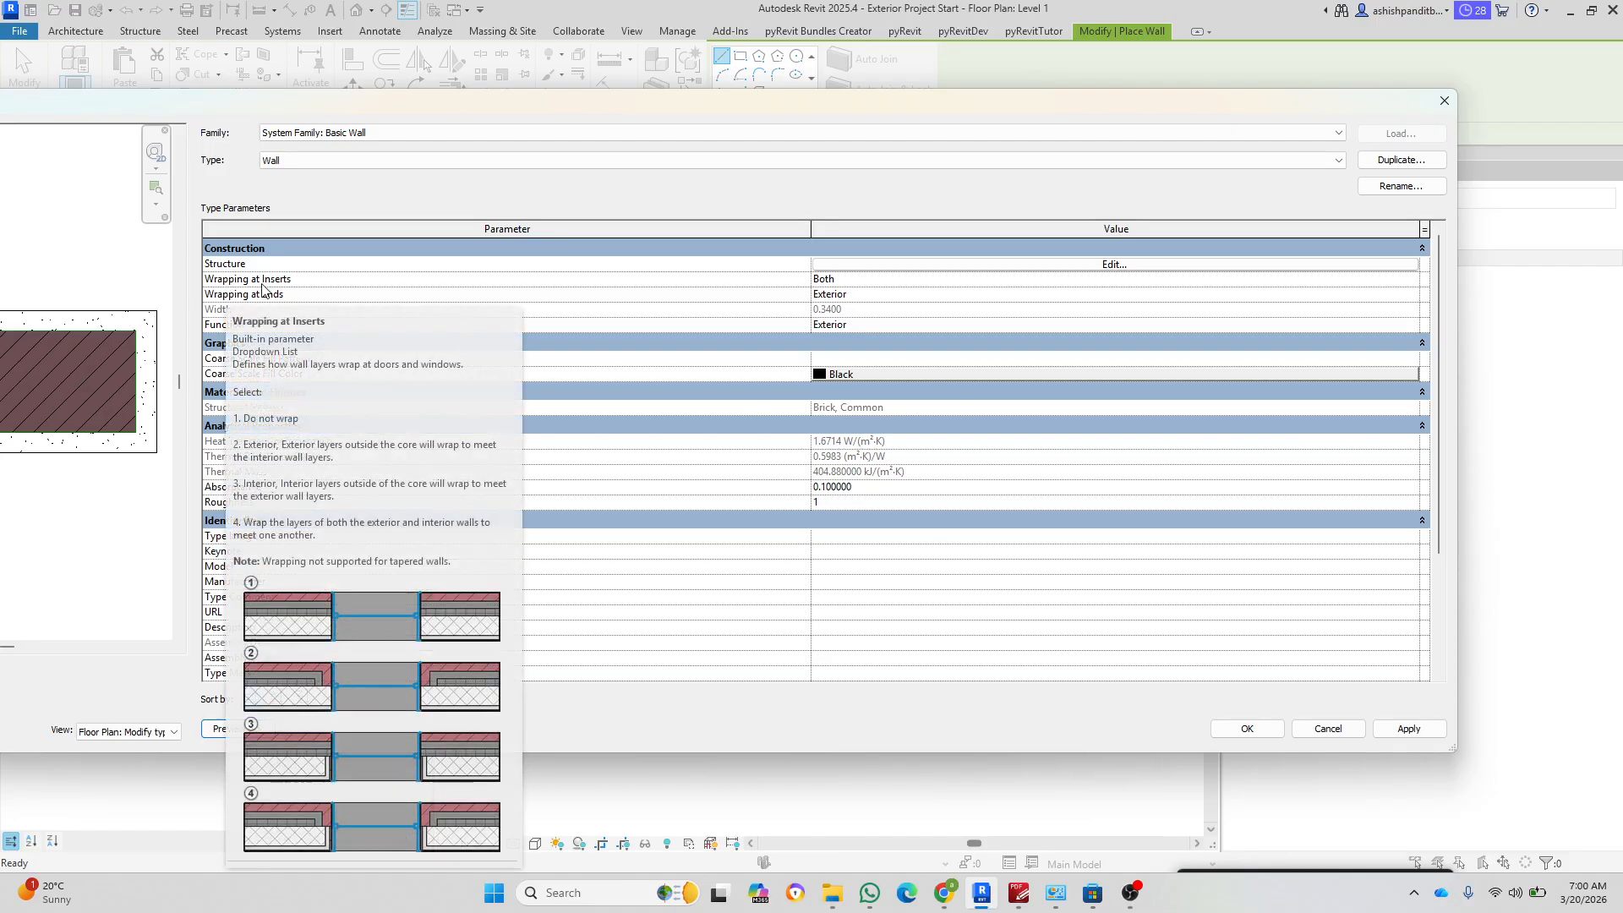
# Step: Set the wall type's Wrapping at Ends to None and apply it to the preview
pyautogui.moveTo(445, 102); pyautogui.dragTo(620, 111)
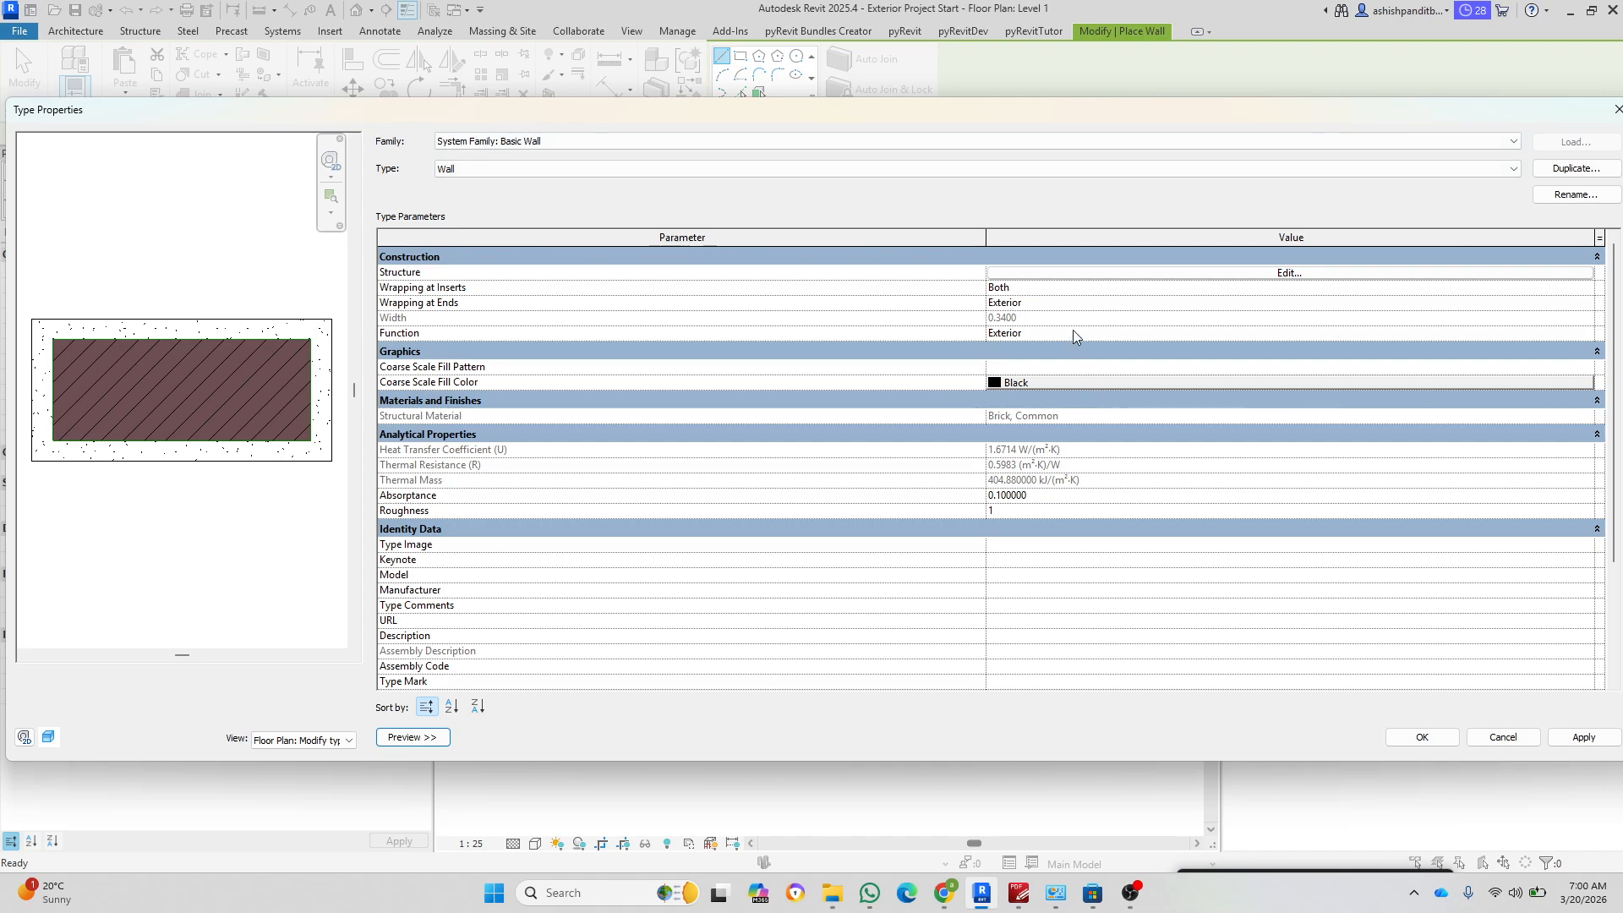
pyautogui.click(1109, 303)
pyautogui.click(1586, 304)
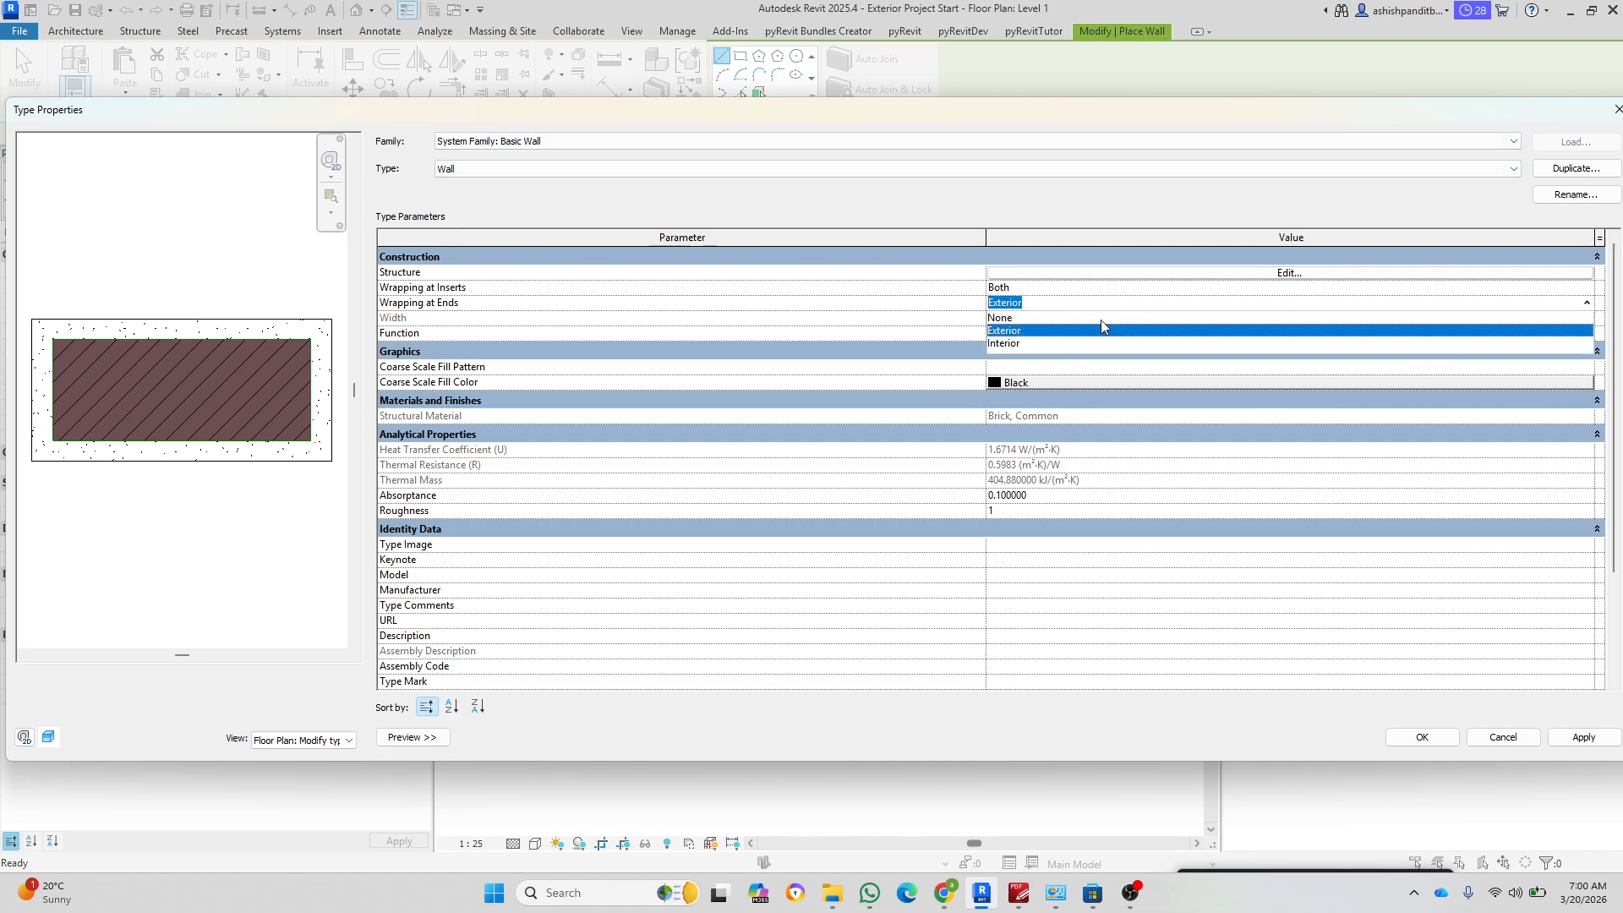
pyautogui.click(1004, 318)
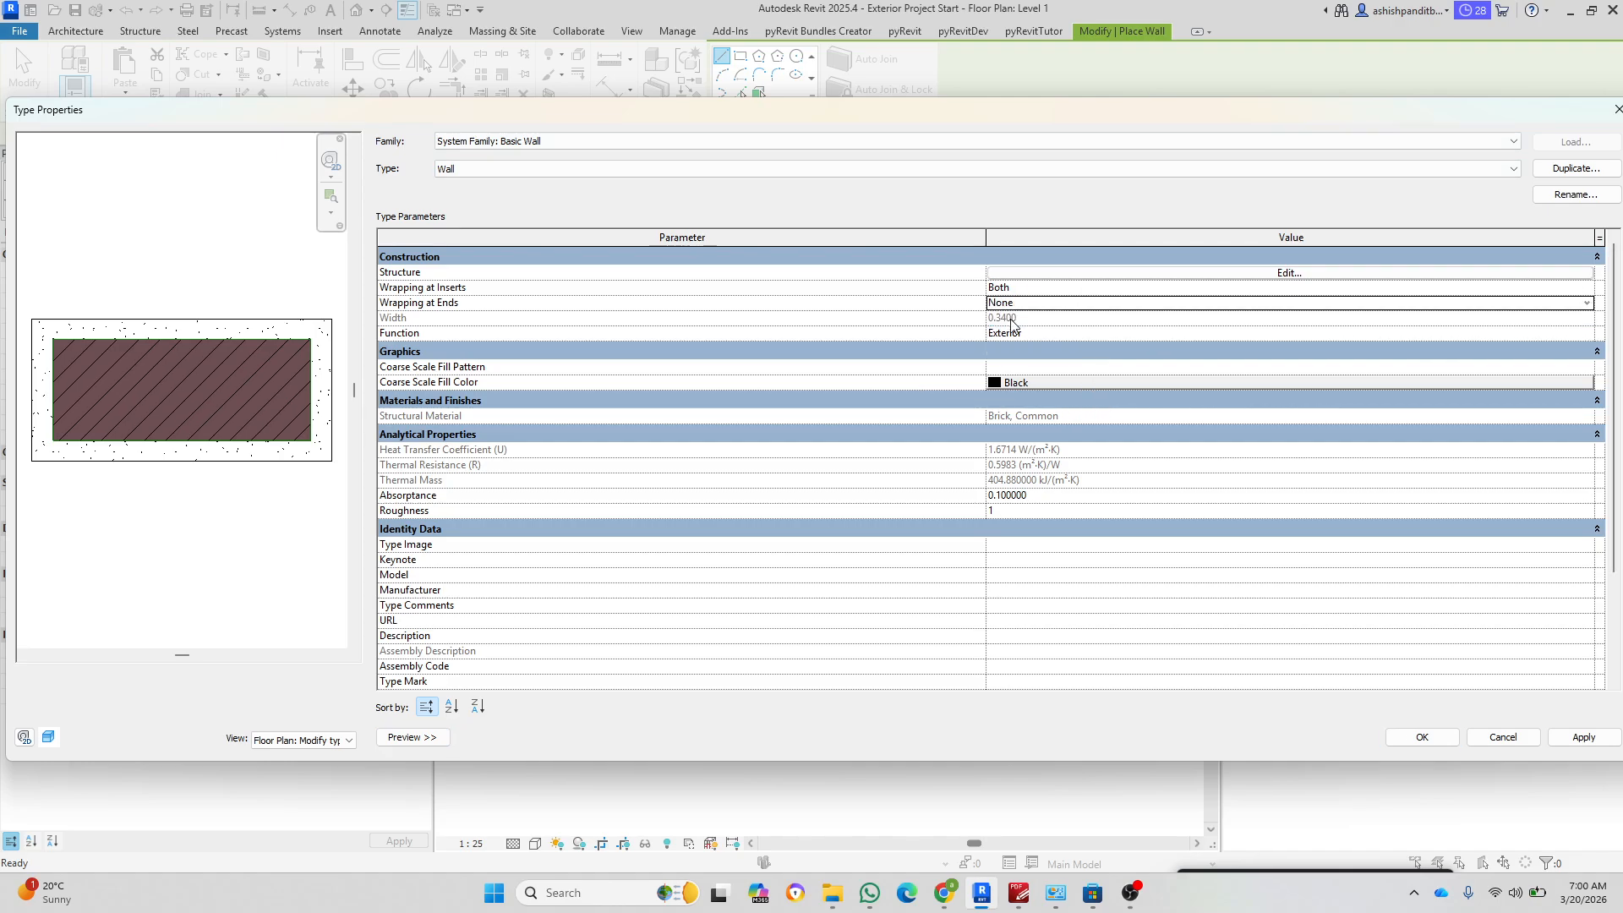
pyautogui.click(1573, 738)
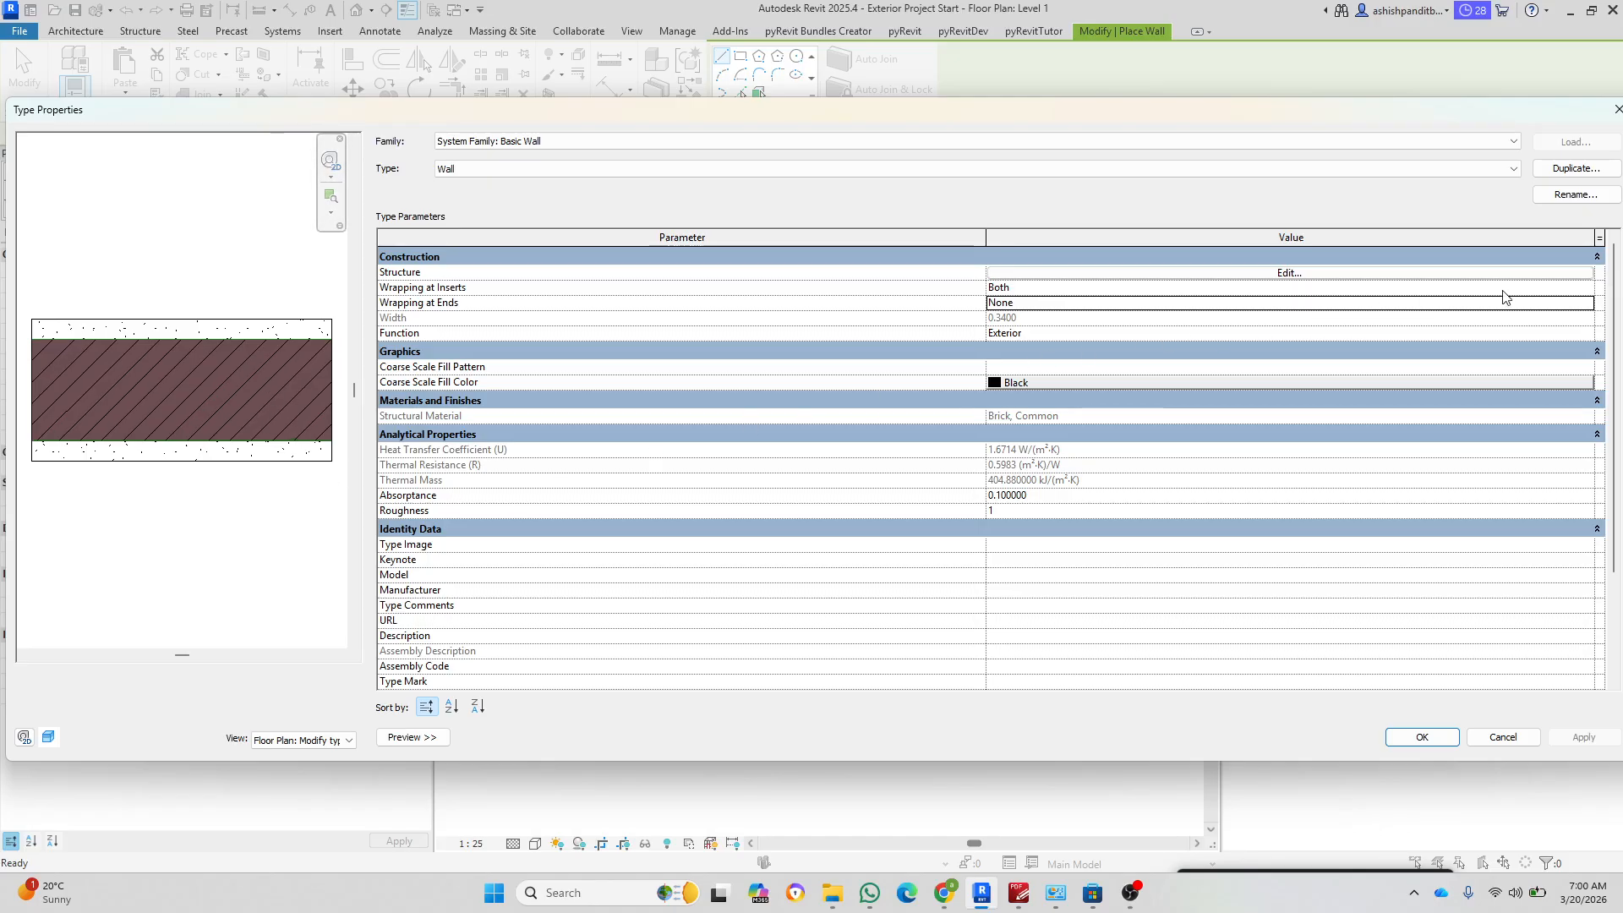
# Step: Set the wall type's Wrapping at Ends back to Exterior and apply it
pyautogui.click(1587, 303)
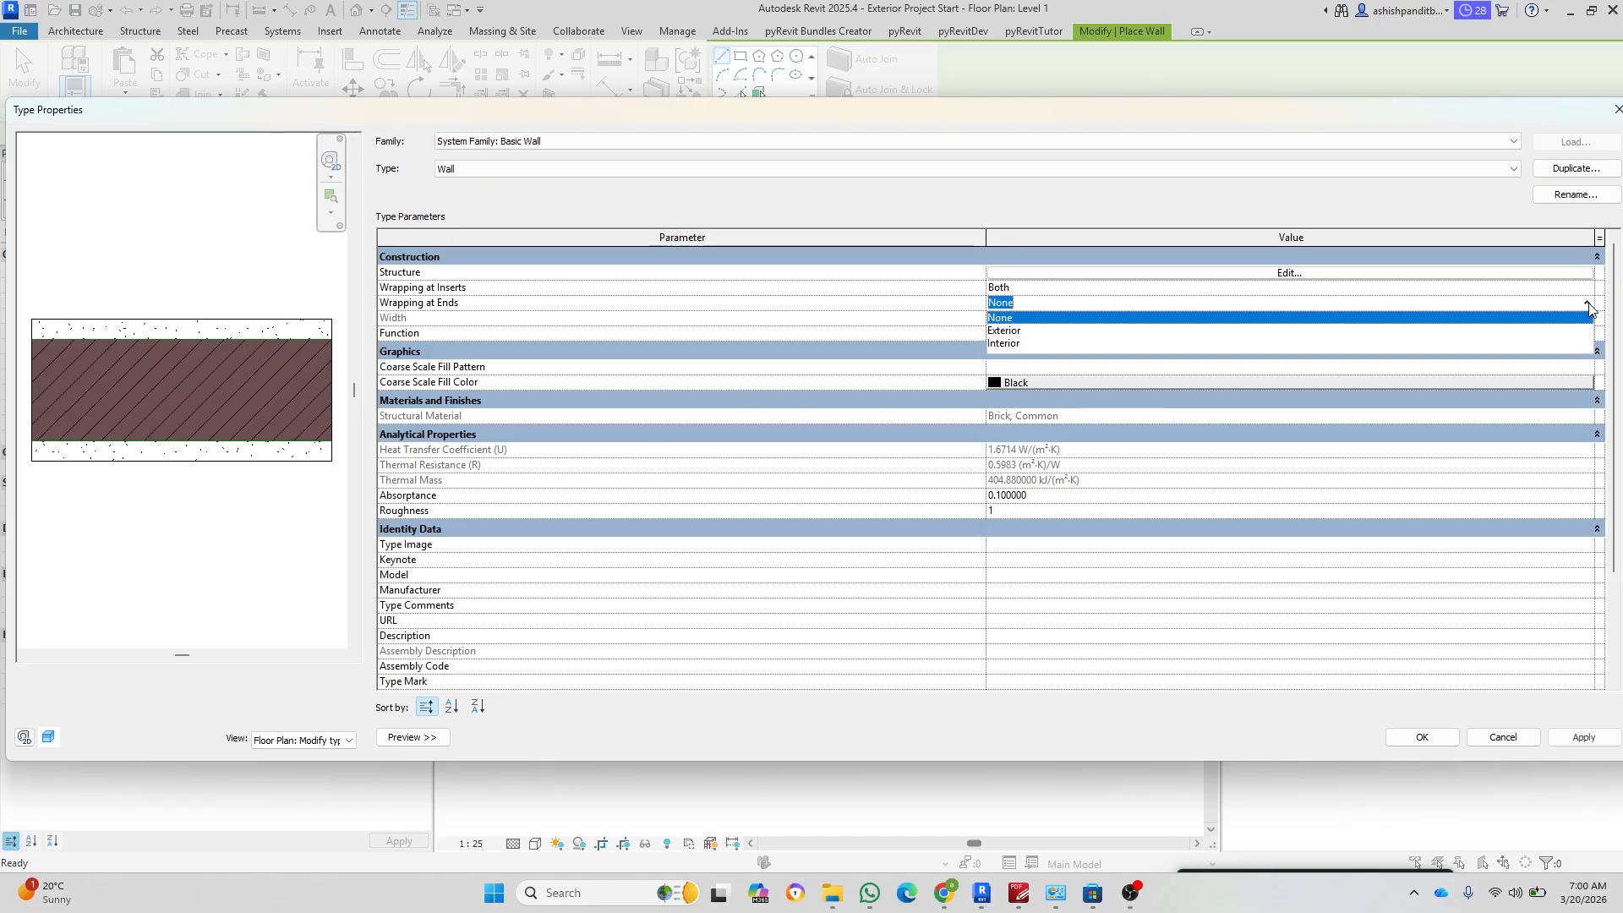
pyautogui.click(1022, 331)
pyautogui.click(1562, 741)
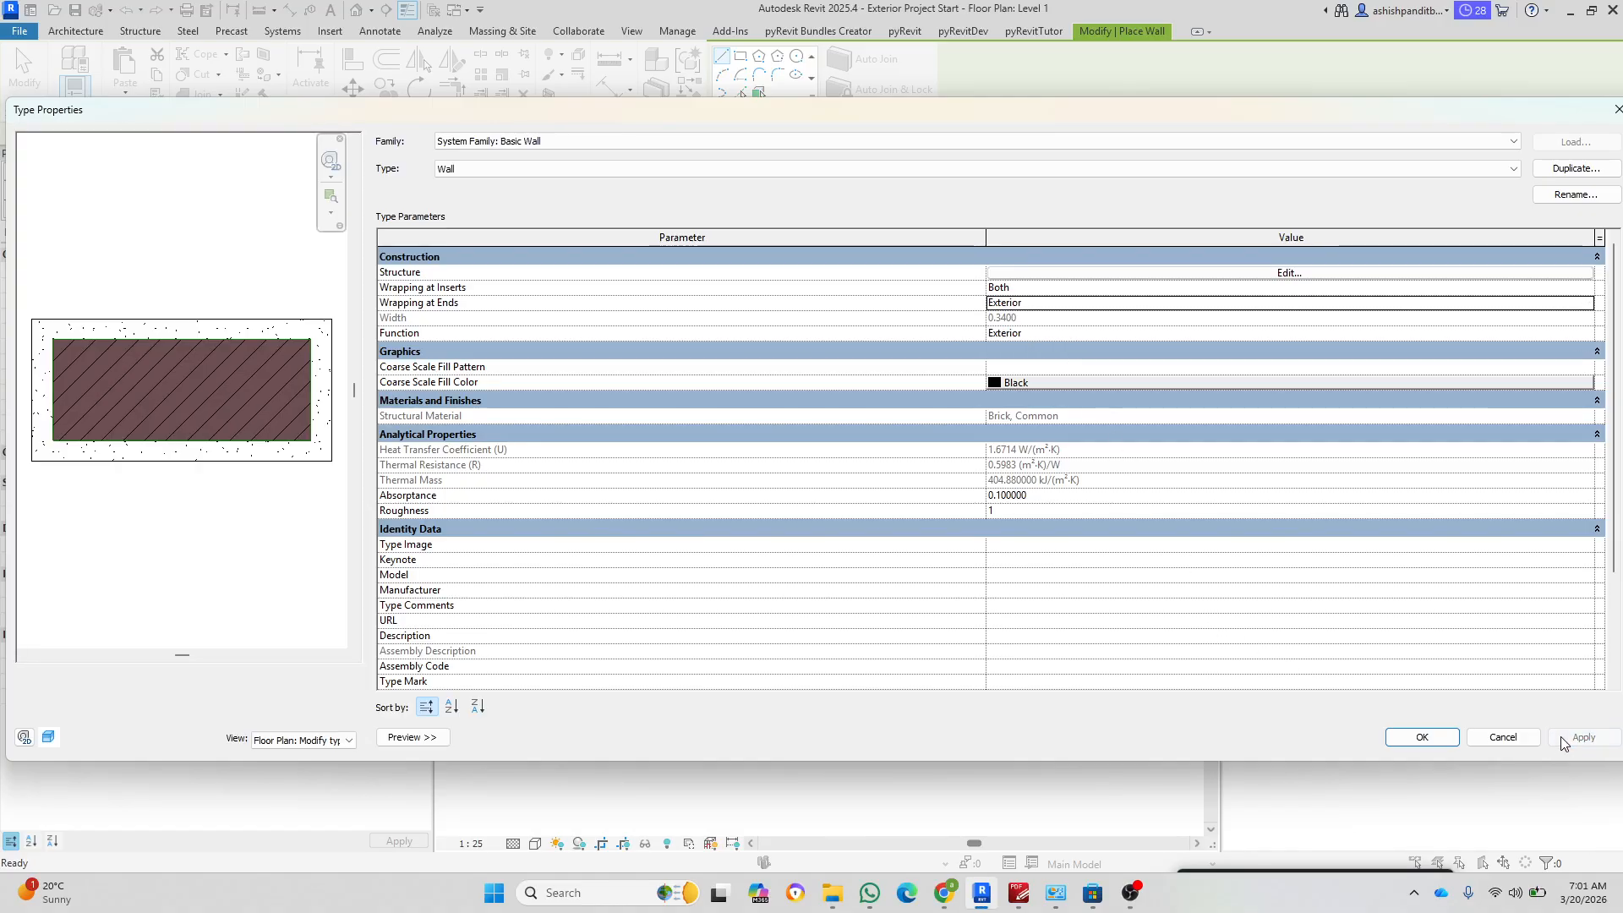
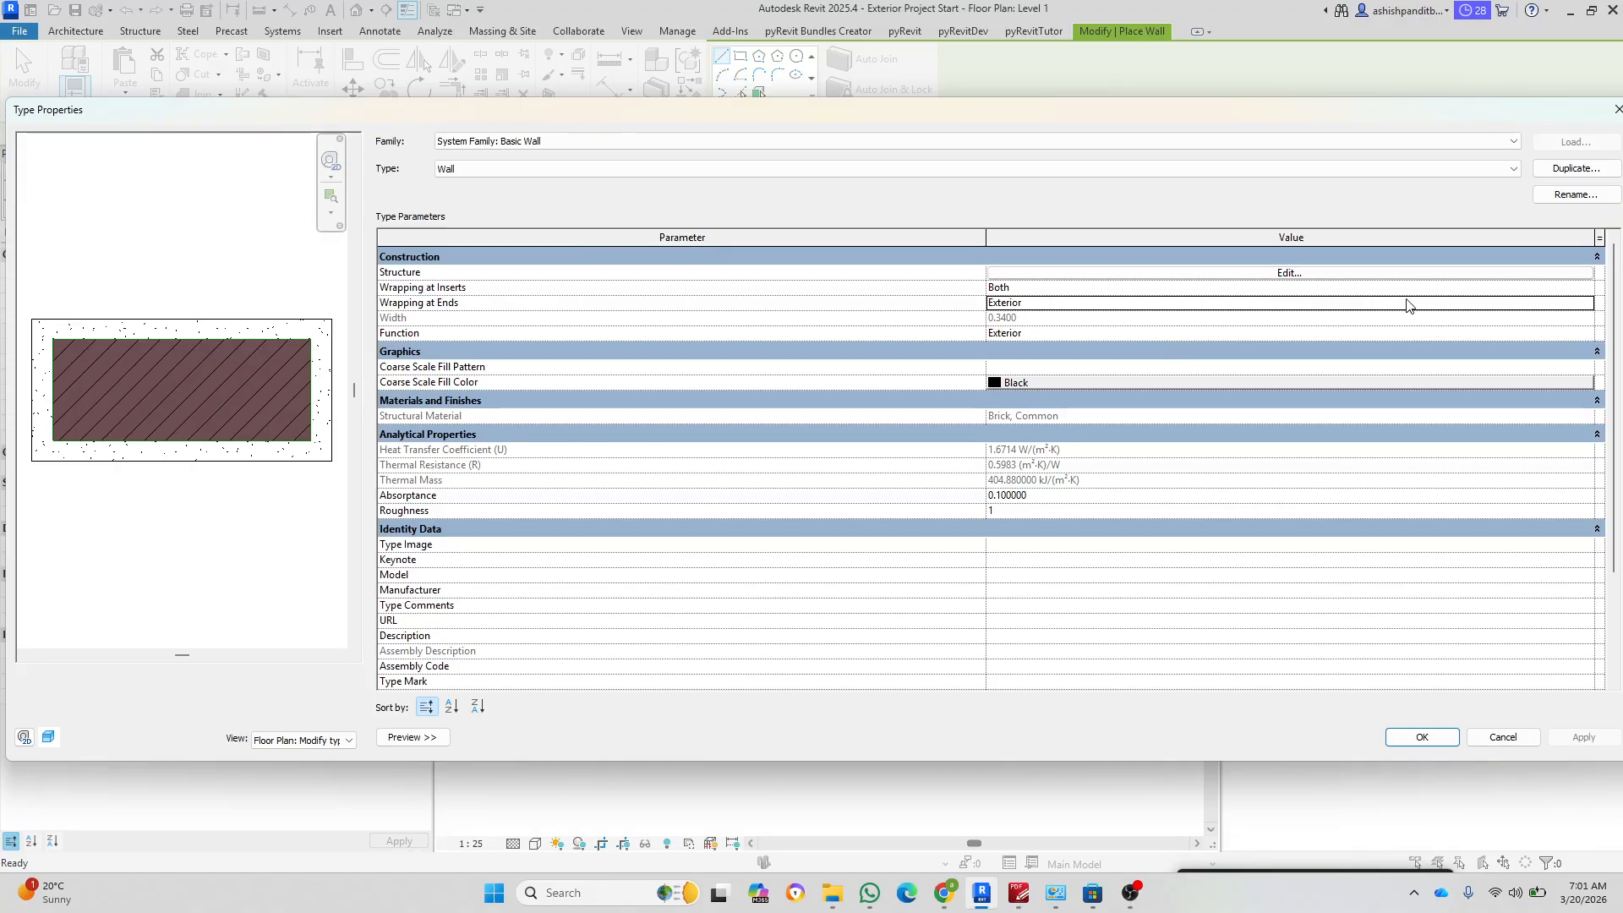
# Step: Set the wall type's Wrapping at Ends to Interior and apply it to the preview
pyautogui.click(1459, 299)
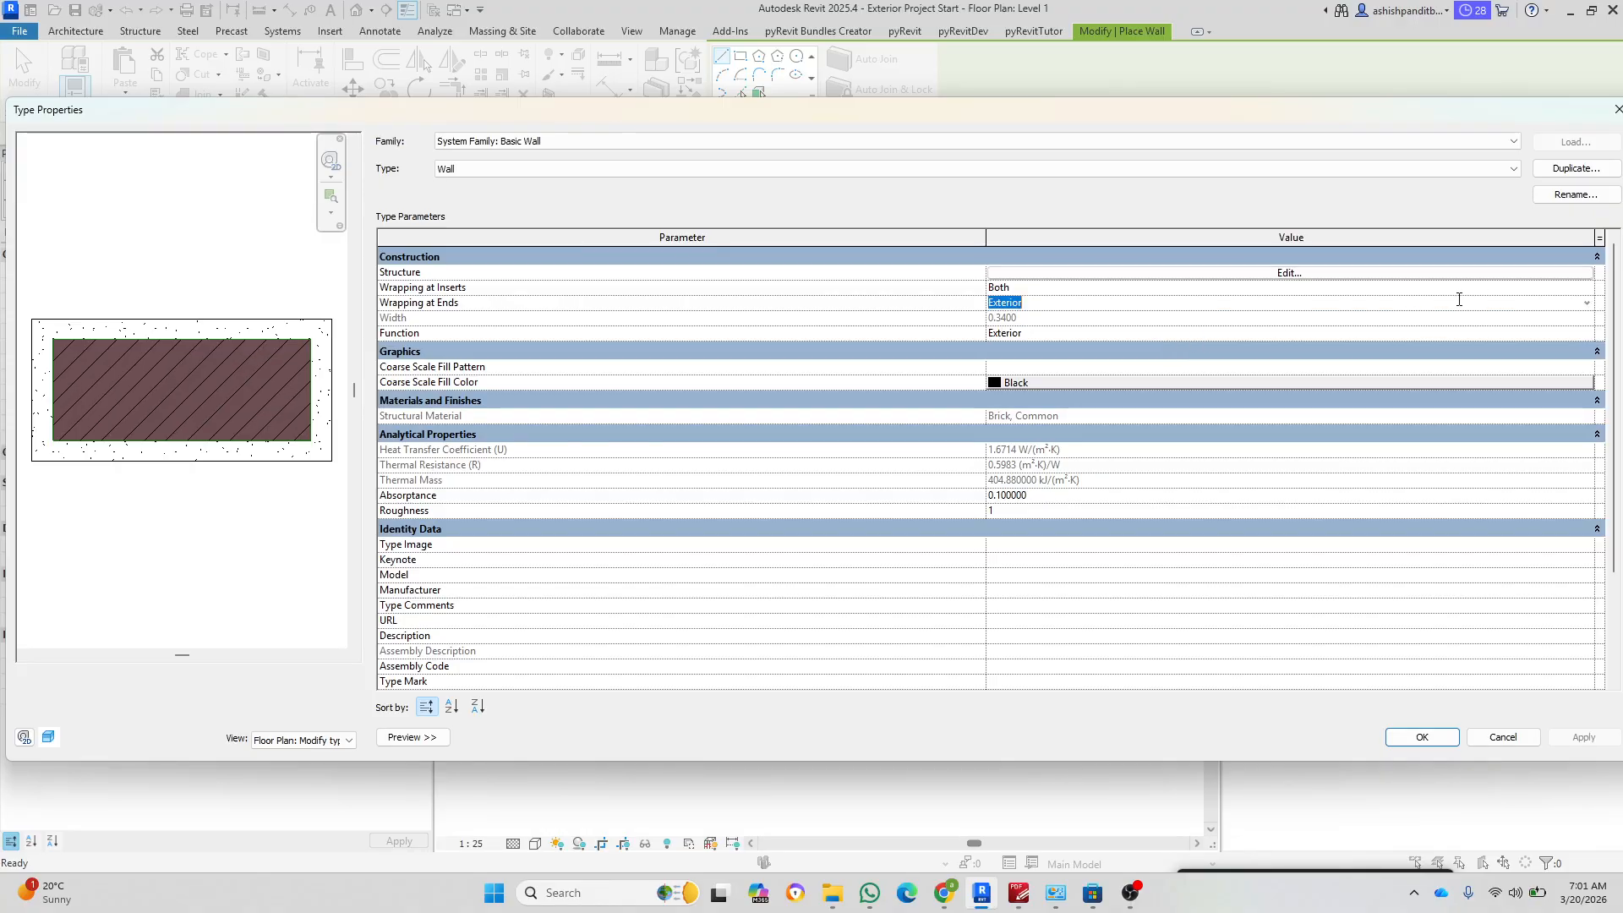
pyautogui.click(1586, 303)
pyautogui.click(1043, 339)
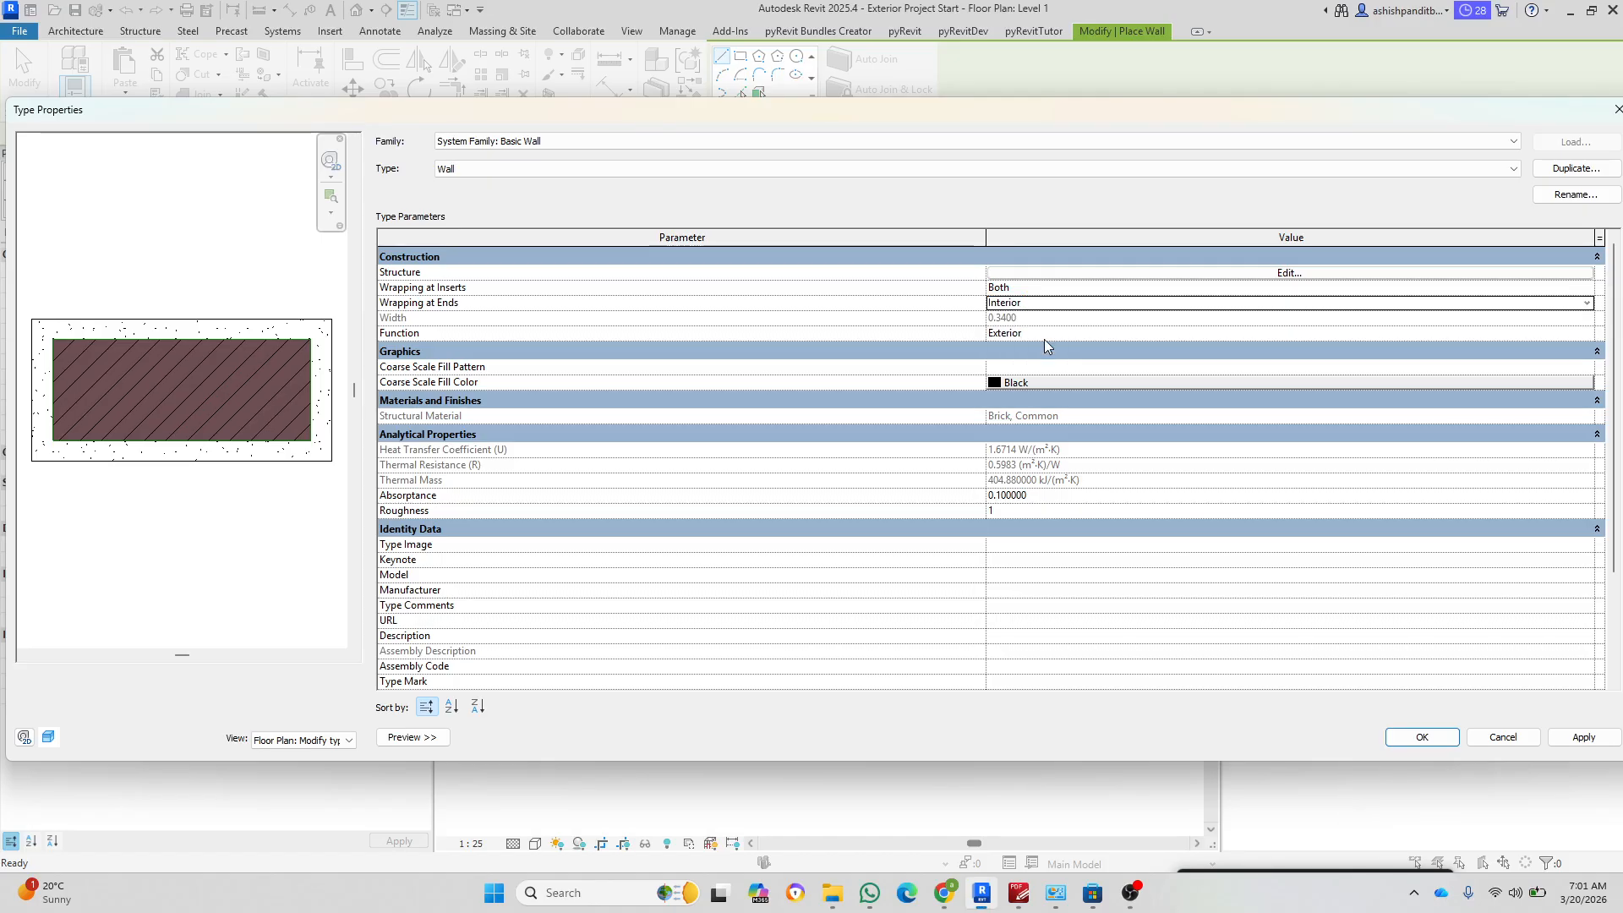
pyautogui.click(1584, 742)
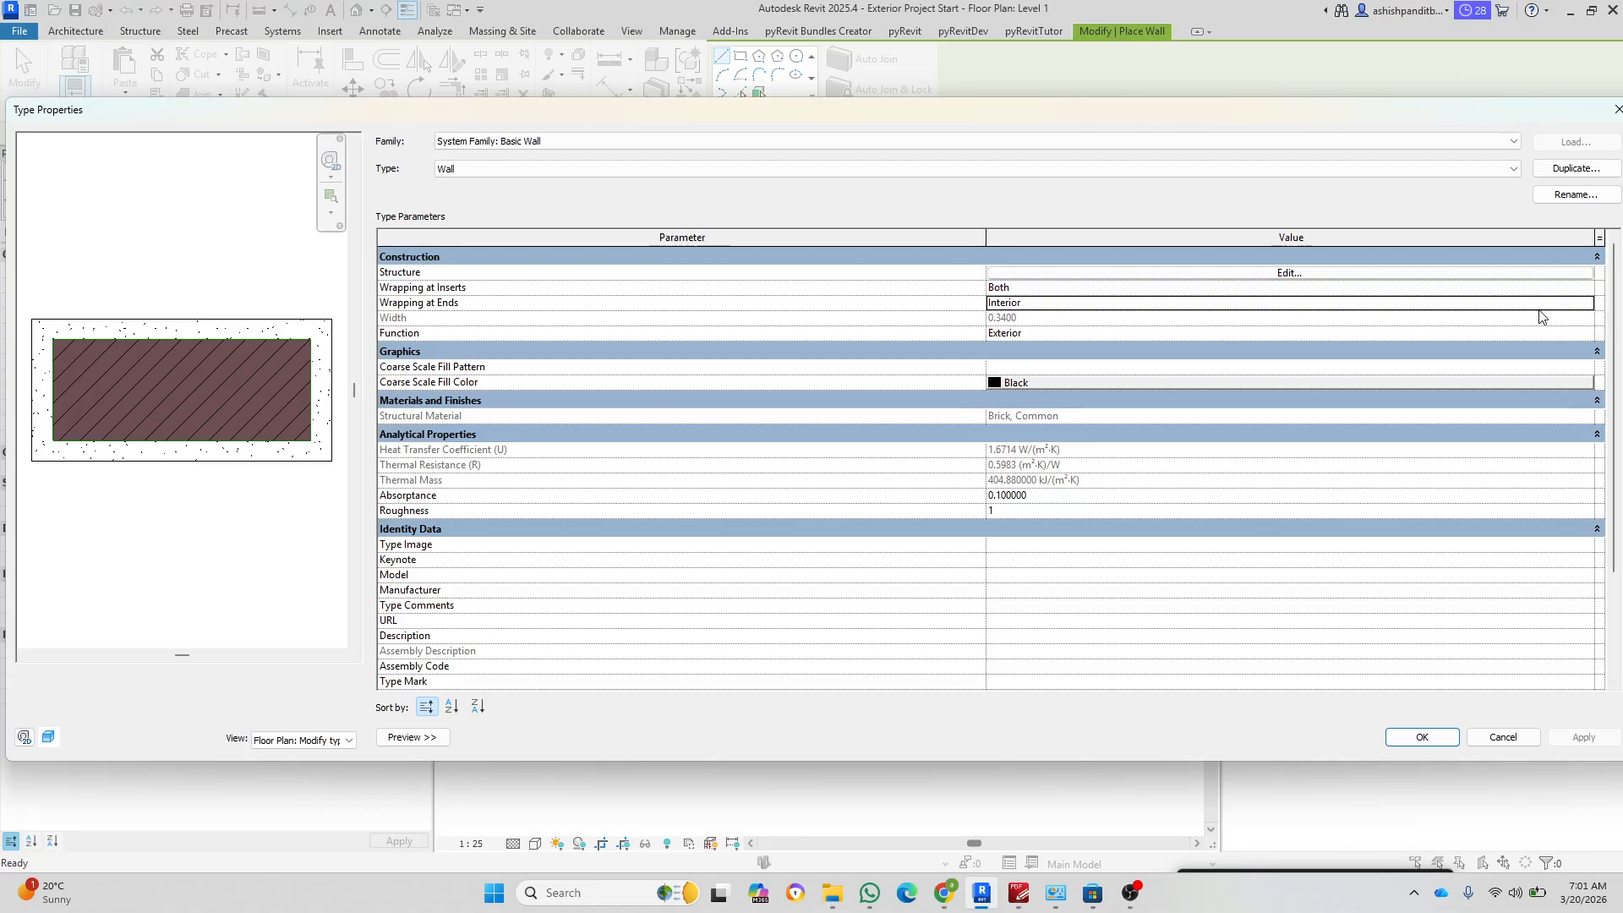
# Step: Restore Wrapping at Ends to Exterior, apply it, and close the type properties without starting a wall segment
pyautogui.click(1585, 302)
pyautogui.click(1032, 332)
pyautogui.click(1583, 737)
pyautogui.click(1481, 742)
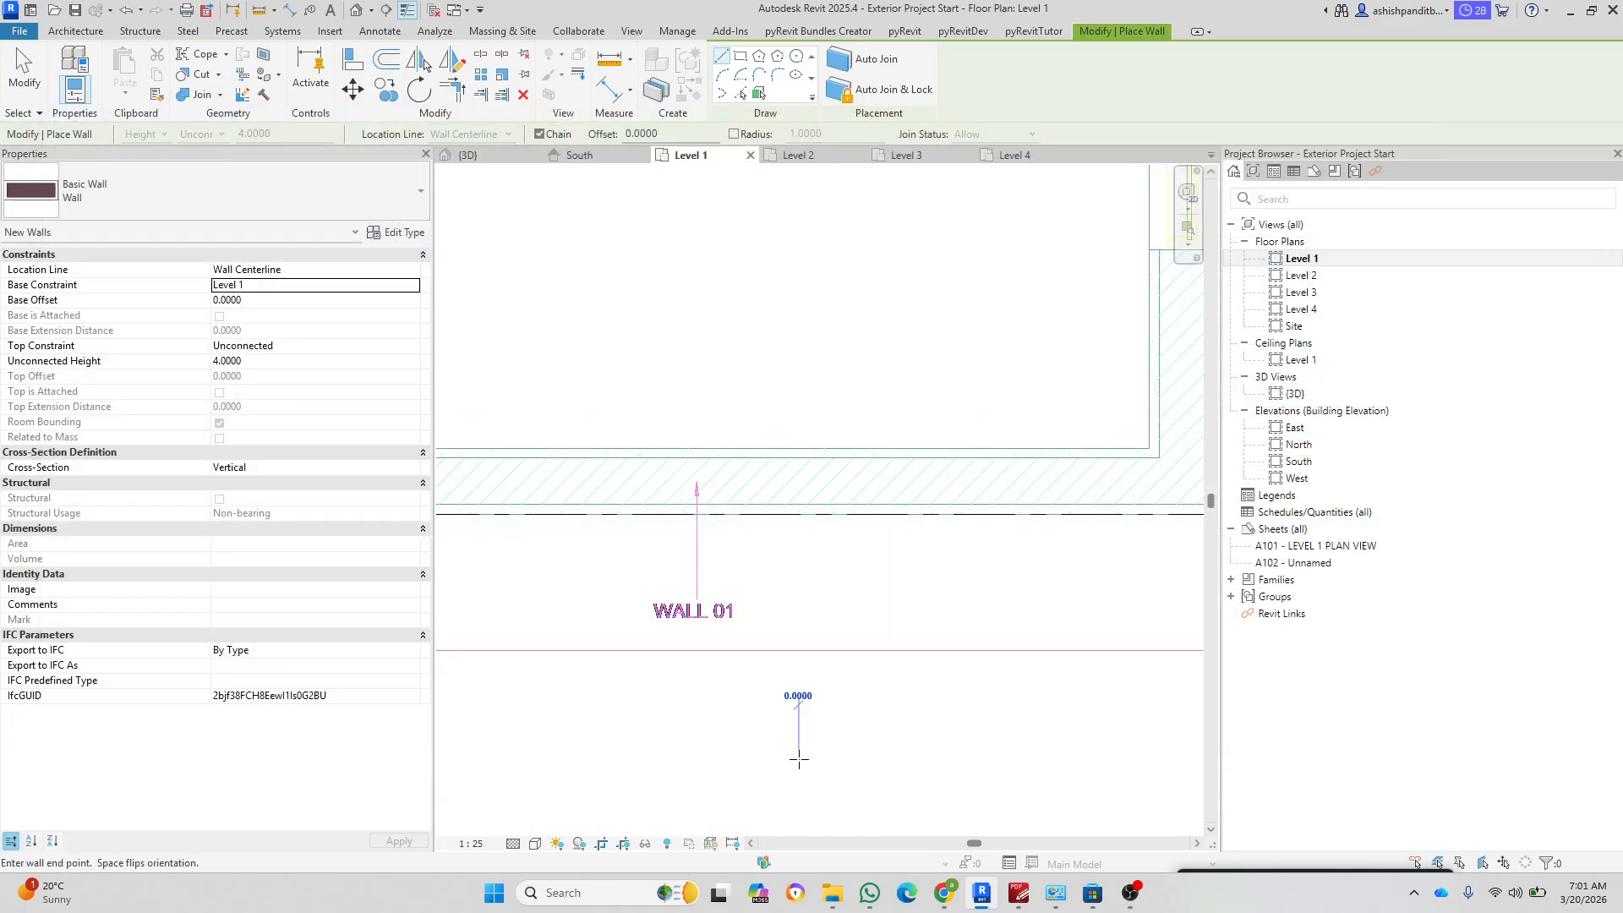
pyautogui.press('Escape')
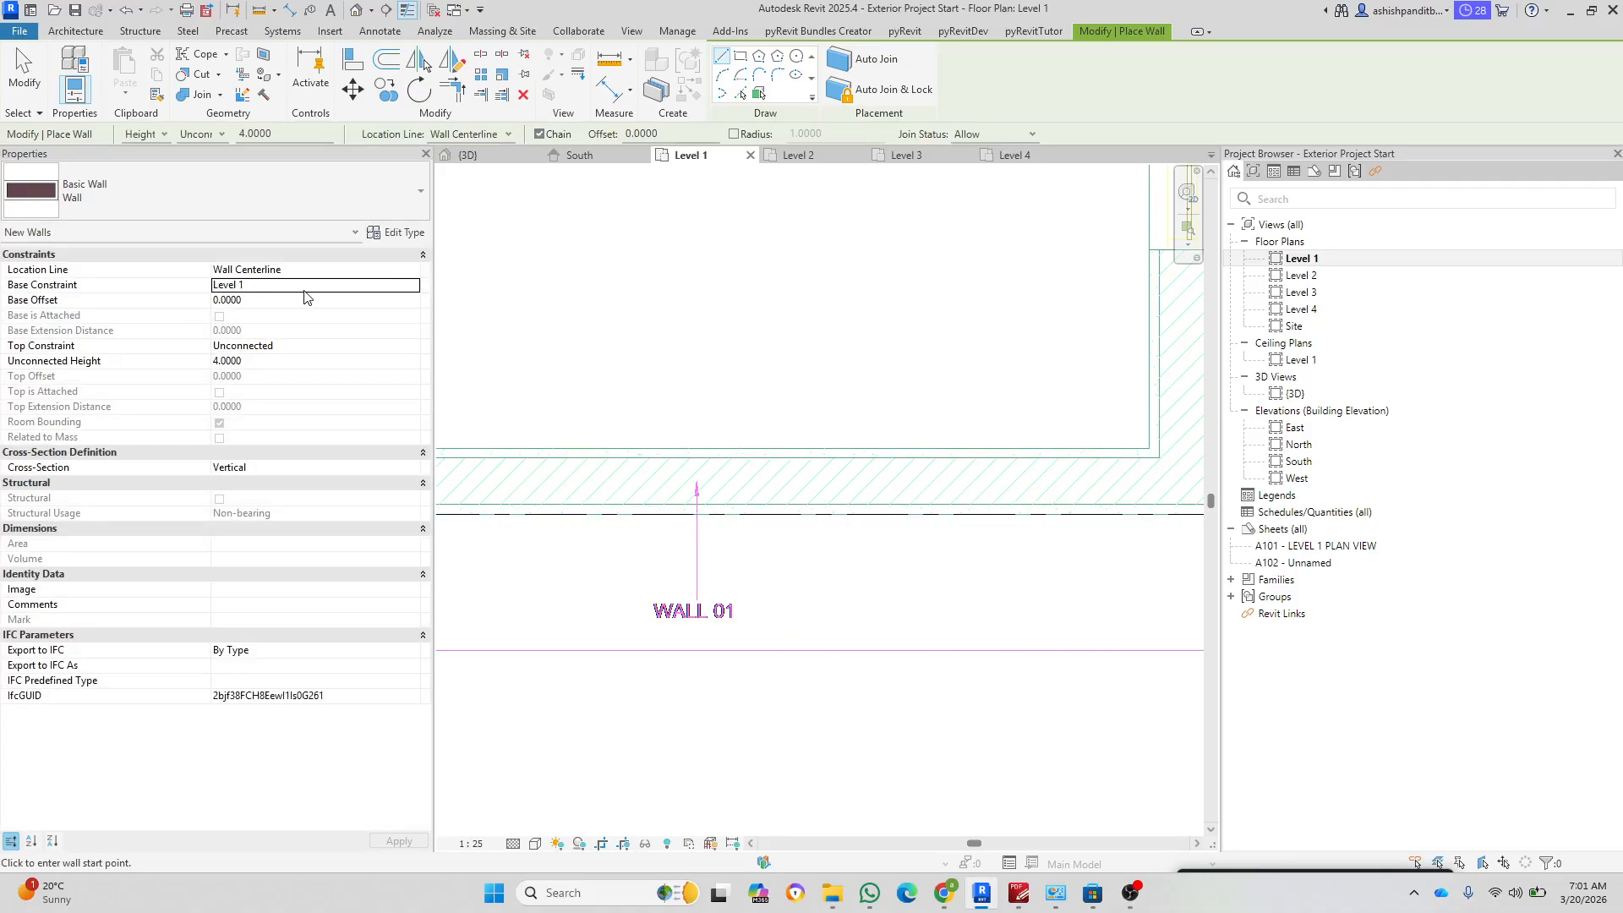
# Step: Switch to the PDF and check WALL 01's row in the Wall Schedule against the new wall's type, base level and base offset in Revit
pyautogui.hotkey('alt', 'Tab')
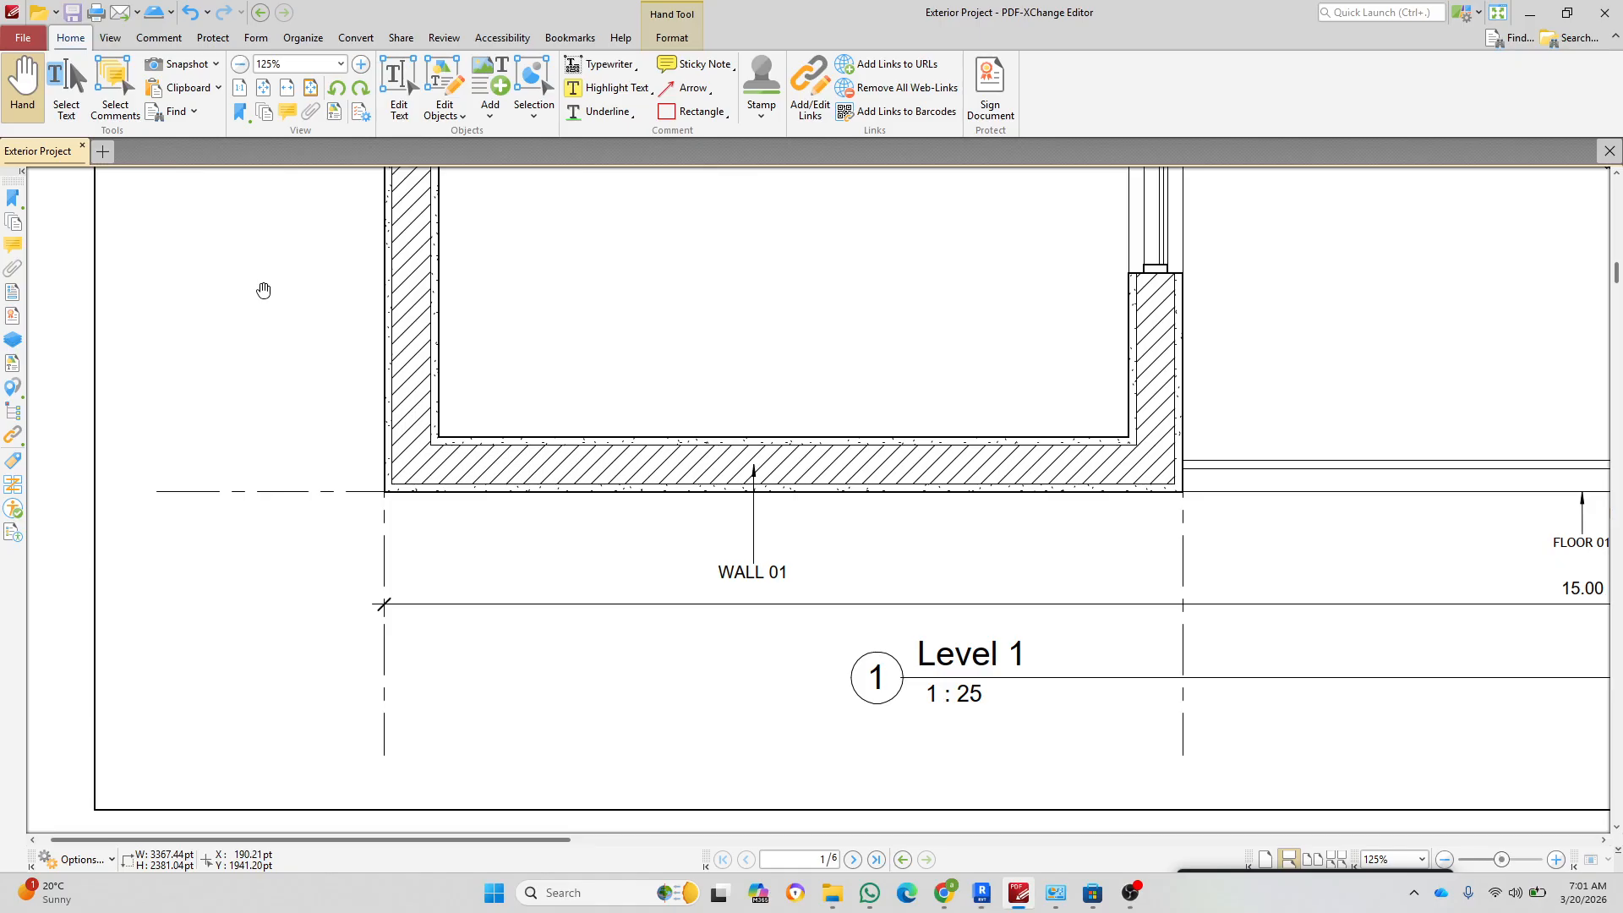
pyautogui.moveTo(1092, 446); pyautogui.dragTo(479, 761)
pyautogui.moveTo(1370, 245); pyautogui.dragTo(634, 725)
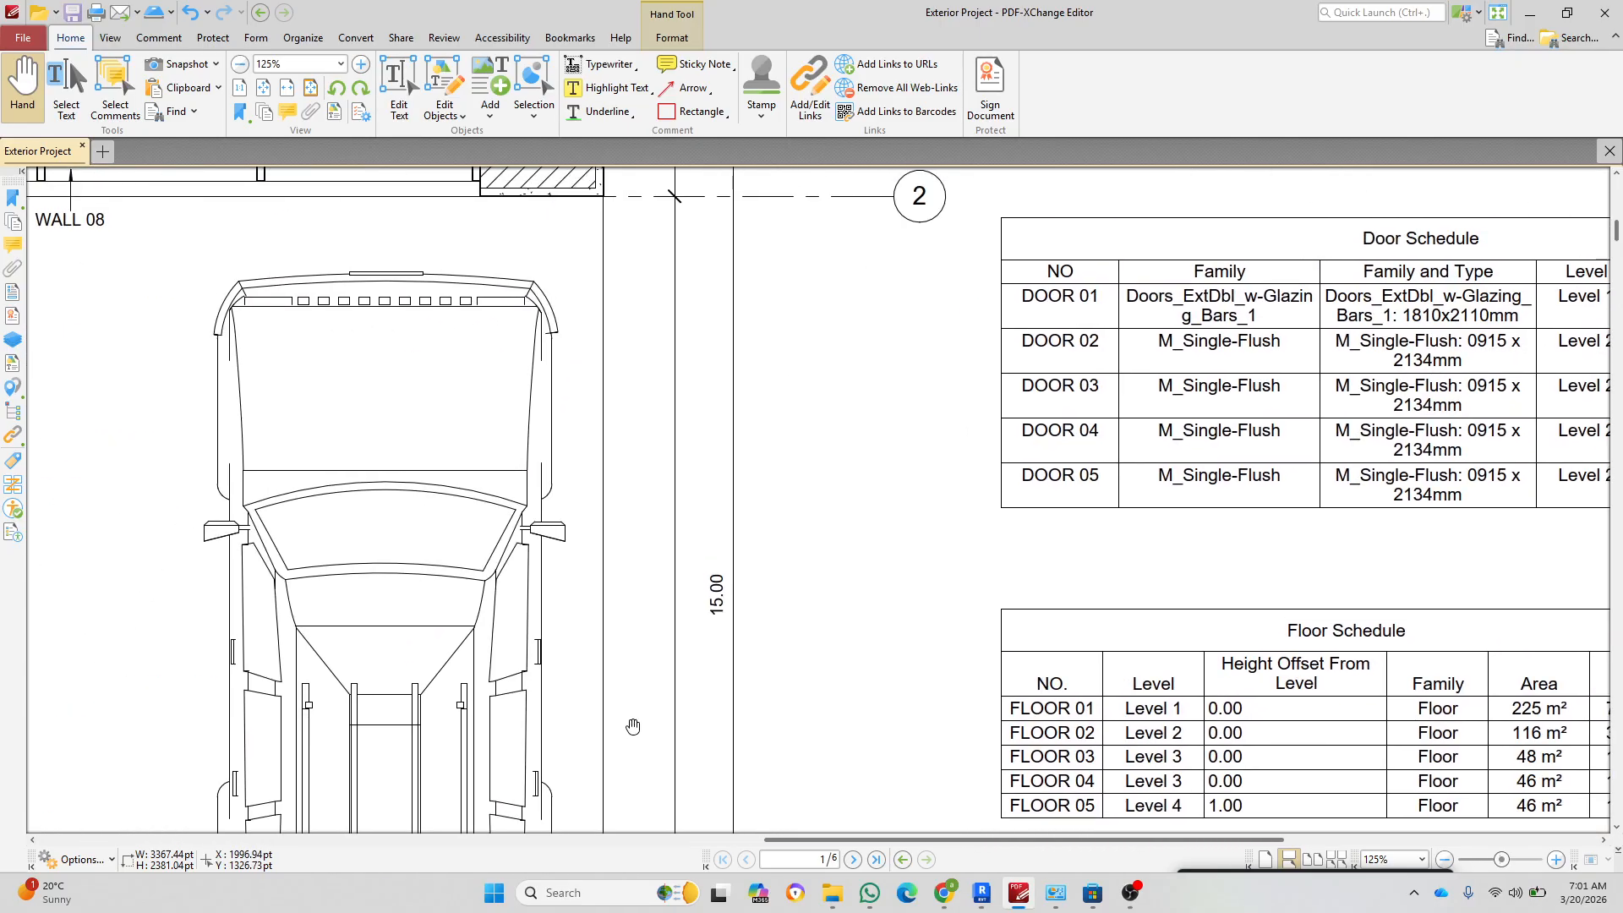
pyautogui.moveTo(702, 220); pyautogui.dragTo(490, 688)
pyautogui.moveTo(1183, 279); pyautogui.dragTo(790, 496)
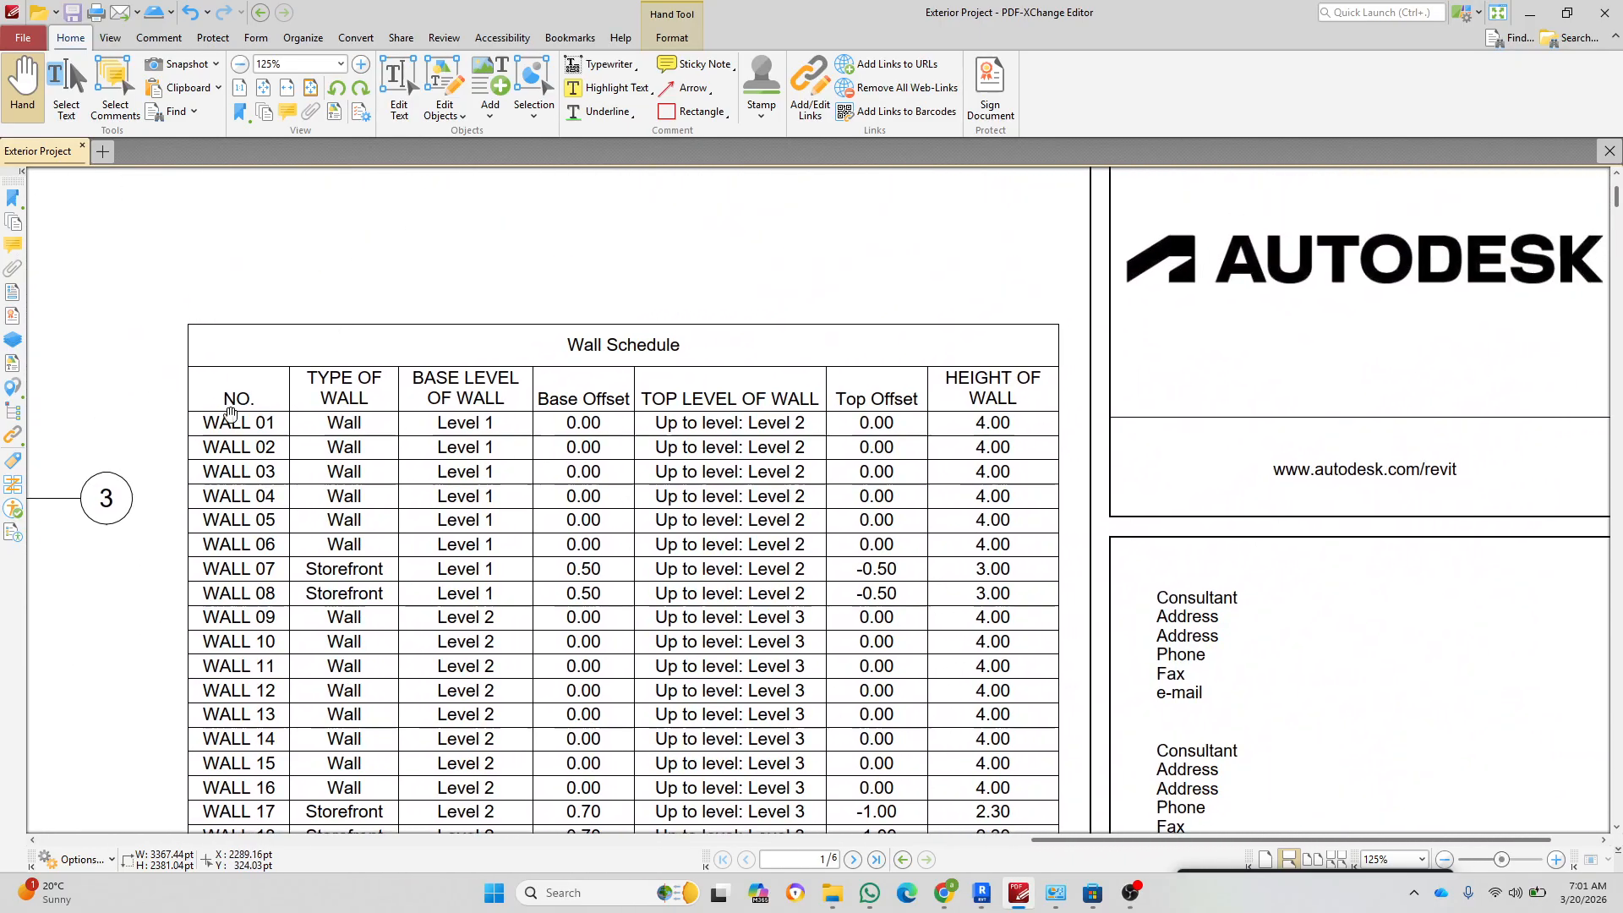
pyautogui.hotkey('alt', 'Tab')
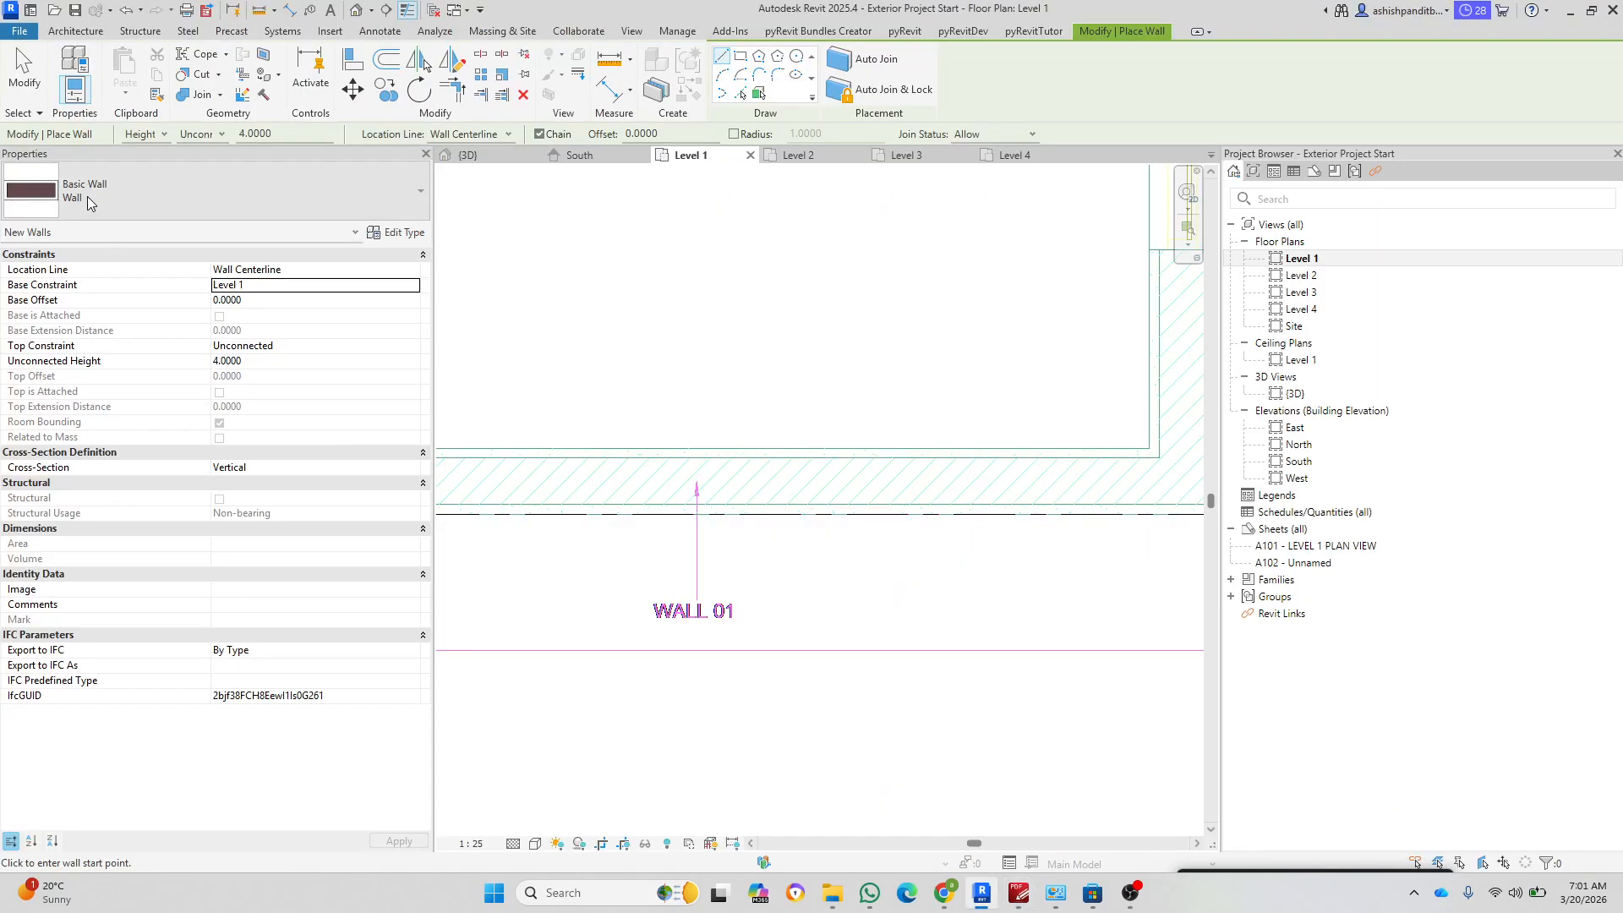
pyautogui.hotkey('alt', 'Tab')
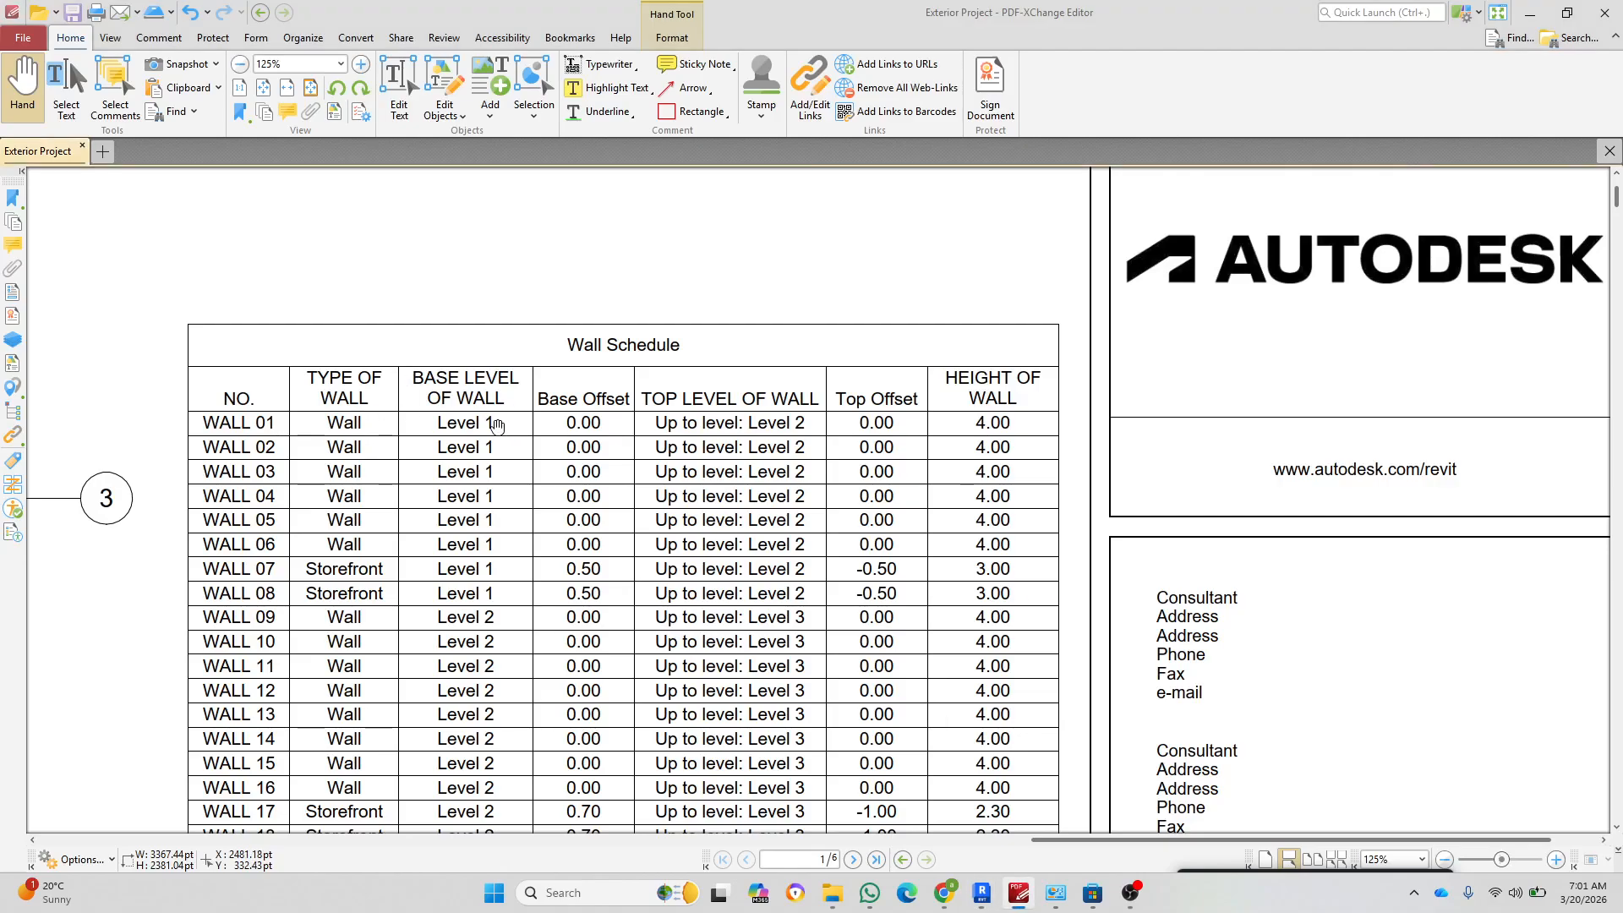
pyautogui.hotkey('alt', 'Tab')
pyautogui.hotkey('alt', 'Tab')
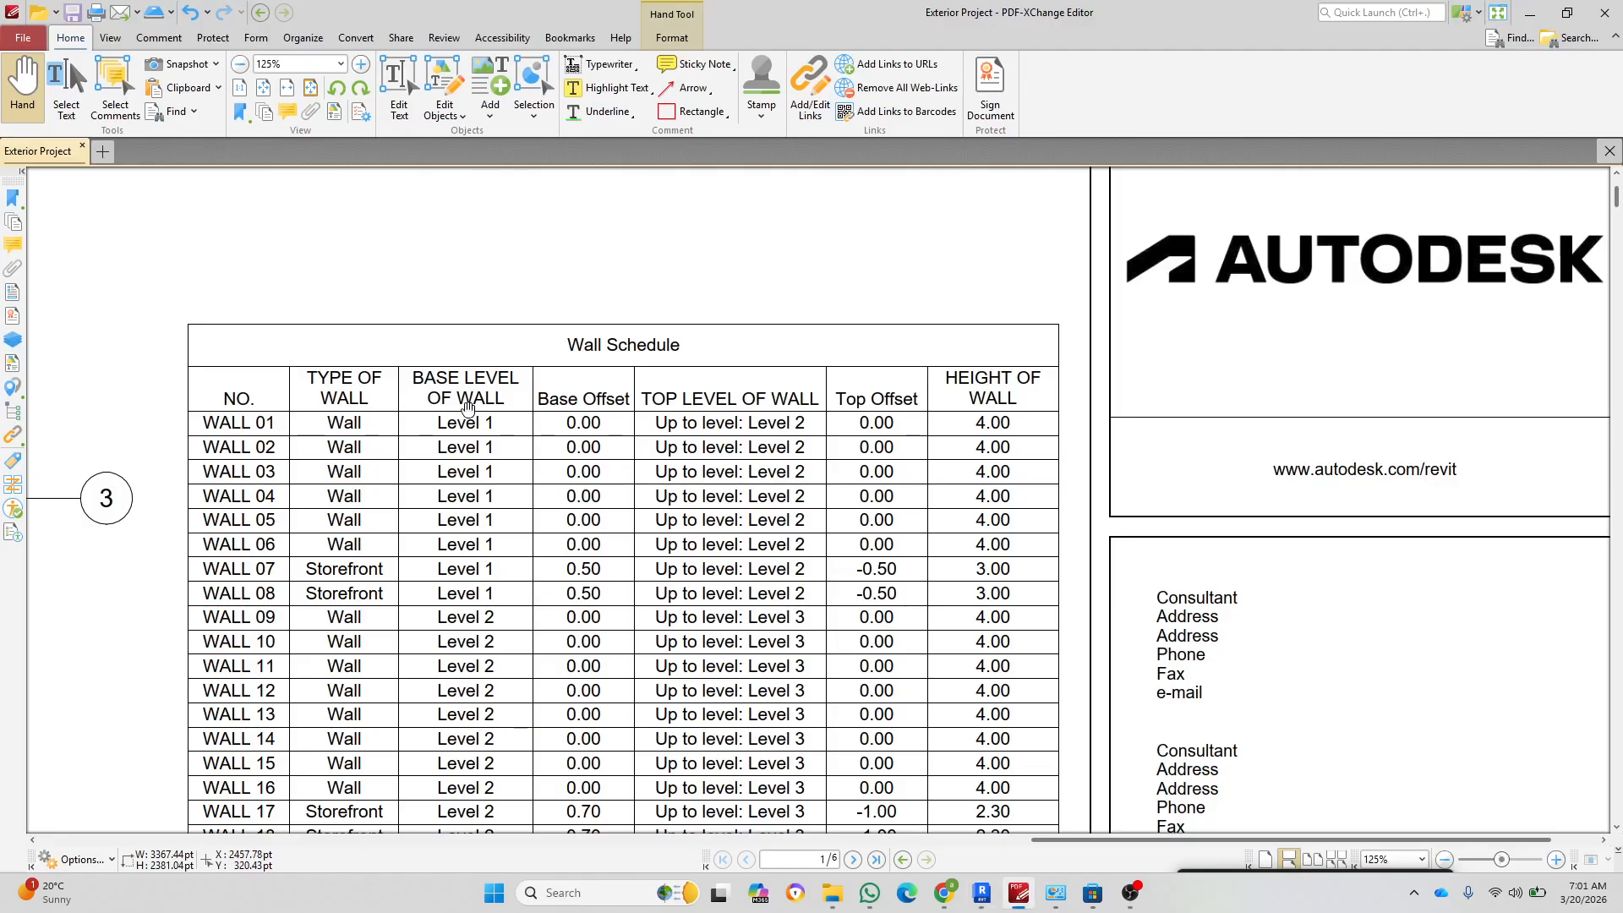
pyautogui.hotkey('alt', 'Tab')
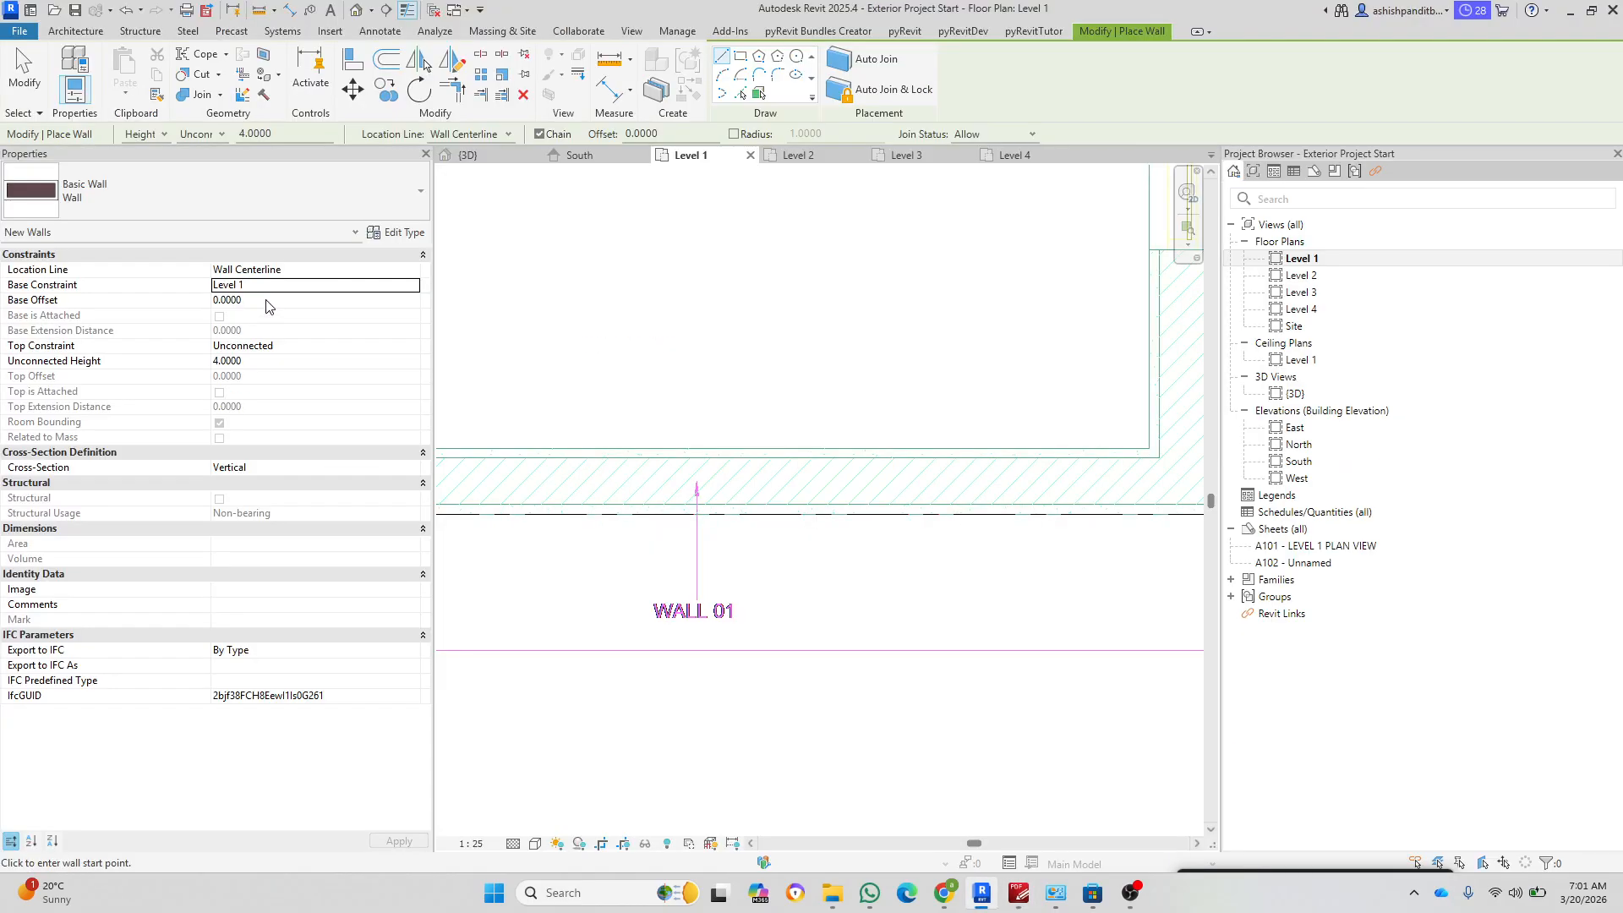
# Step: Set the new wall's Top Constraint to Up to level: Level 2, checking it against the Wall Schedule
pyautogui.click(331, 347)
pyautogui.click(414, 347)
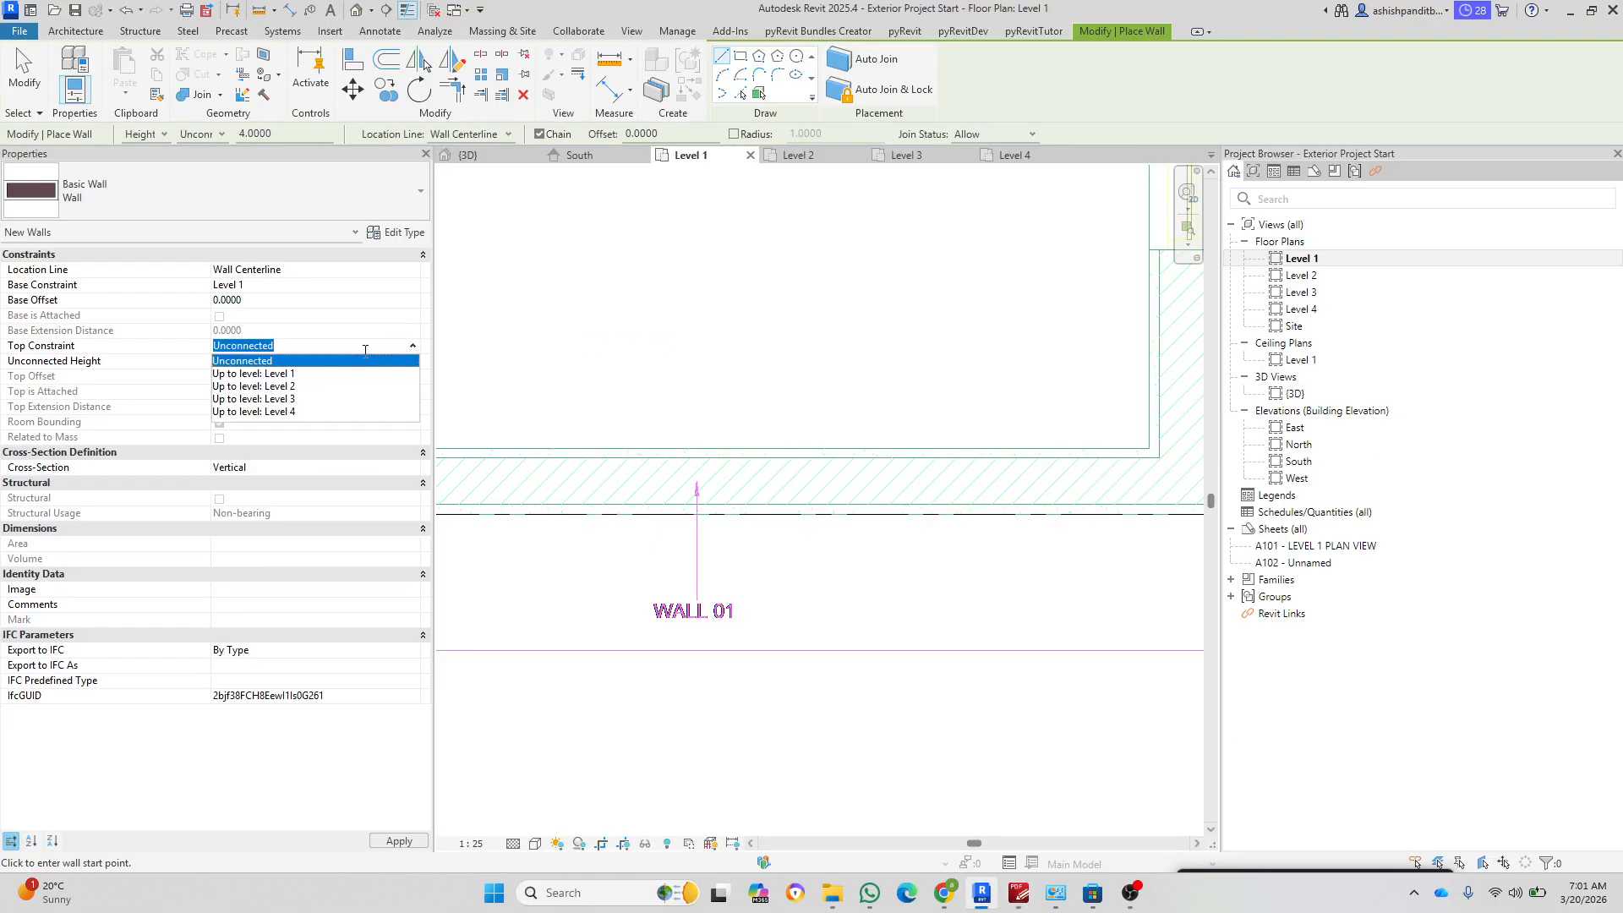
pyautogui.click(298, 387)
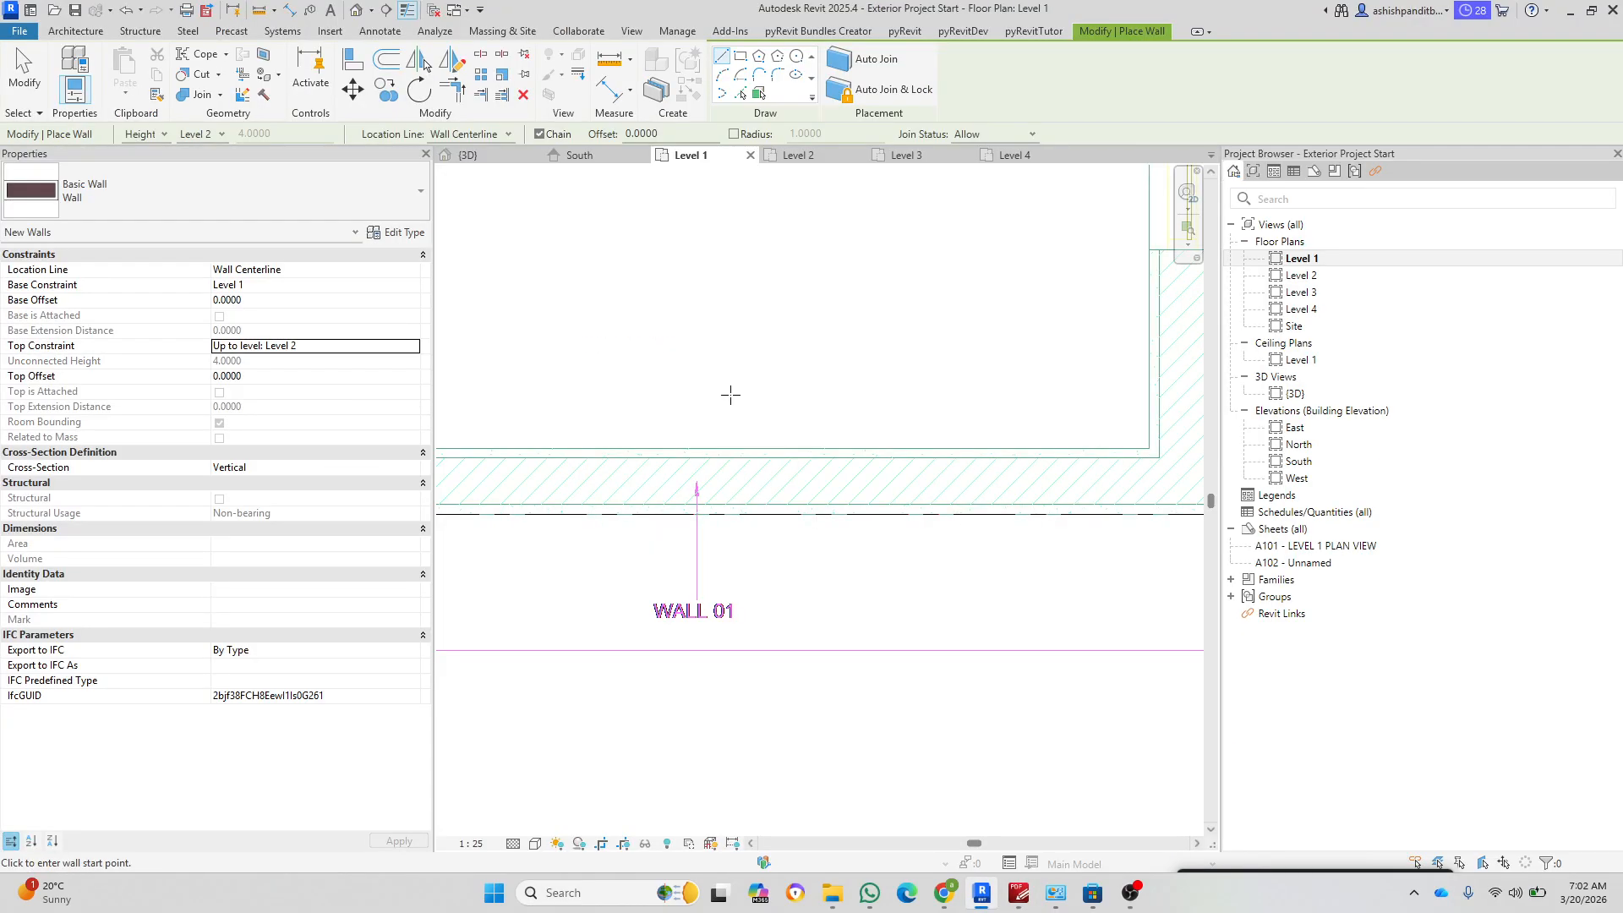
pyautogui.hotkey('alt', 'Tab')
pyautogui.hotkey('alt', 'Tab')
# Step: Change the wall's Location Line to Finish Face: Exterior
pyautogui.scroll(-3, 837, 378)
pyautogui.scroll(-3, 1053, 397)
pyautogui.scroll(9, 1011, 411)
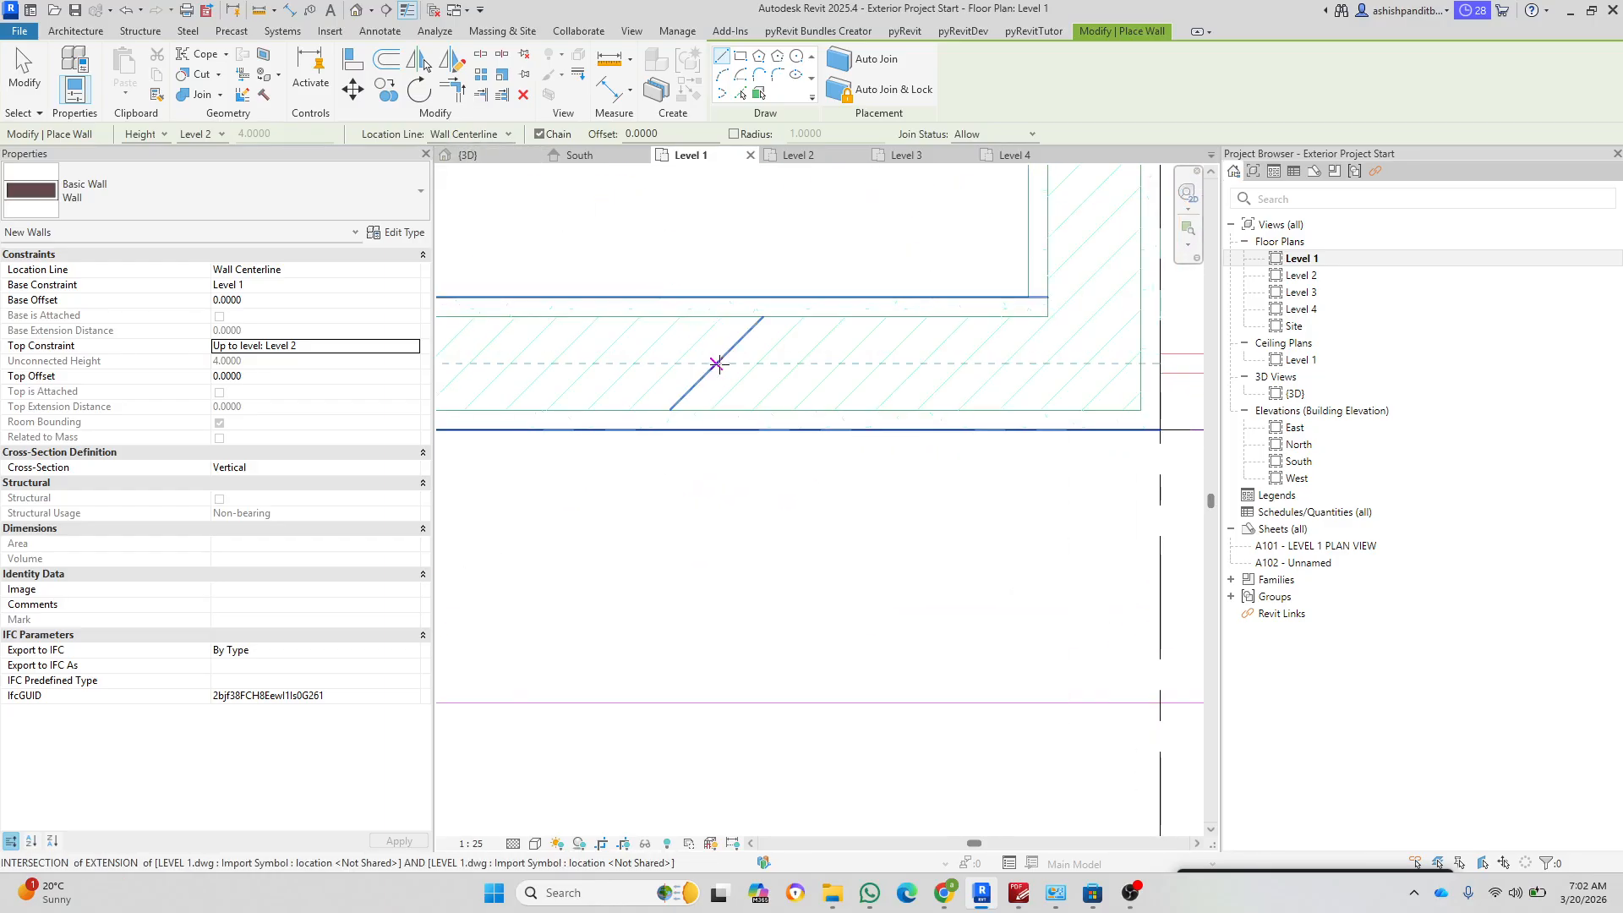
pyautogui.scroll(-4, 916, 471)
pyautogui.click(508, 134)
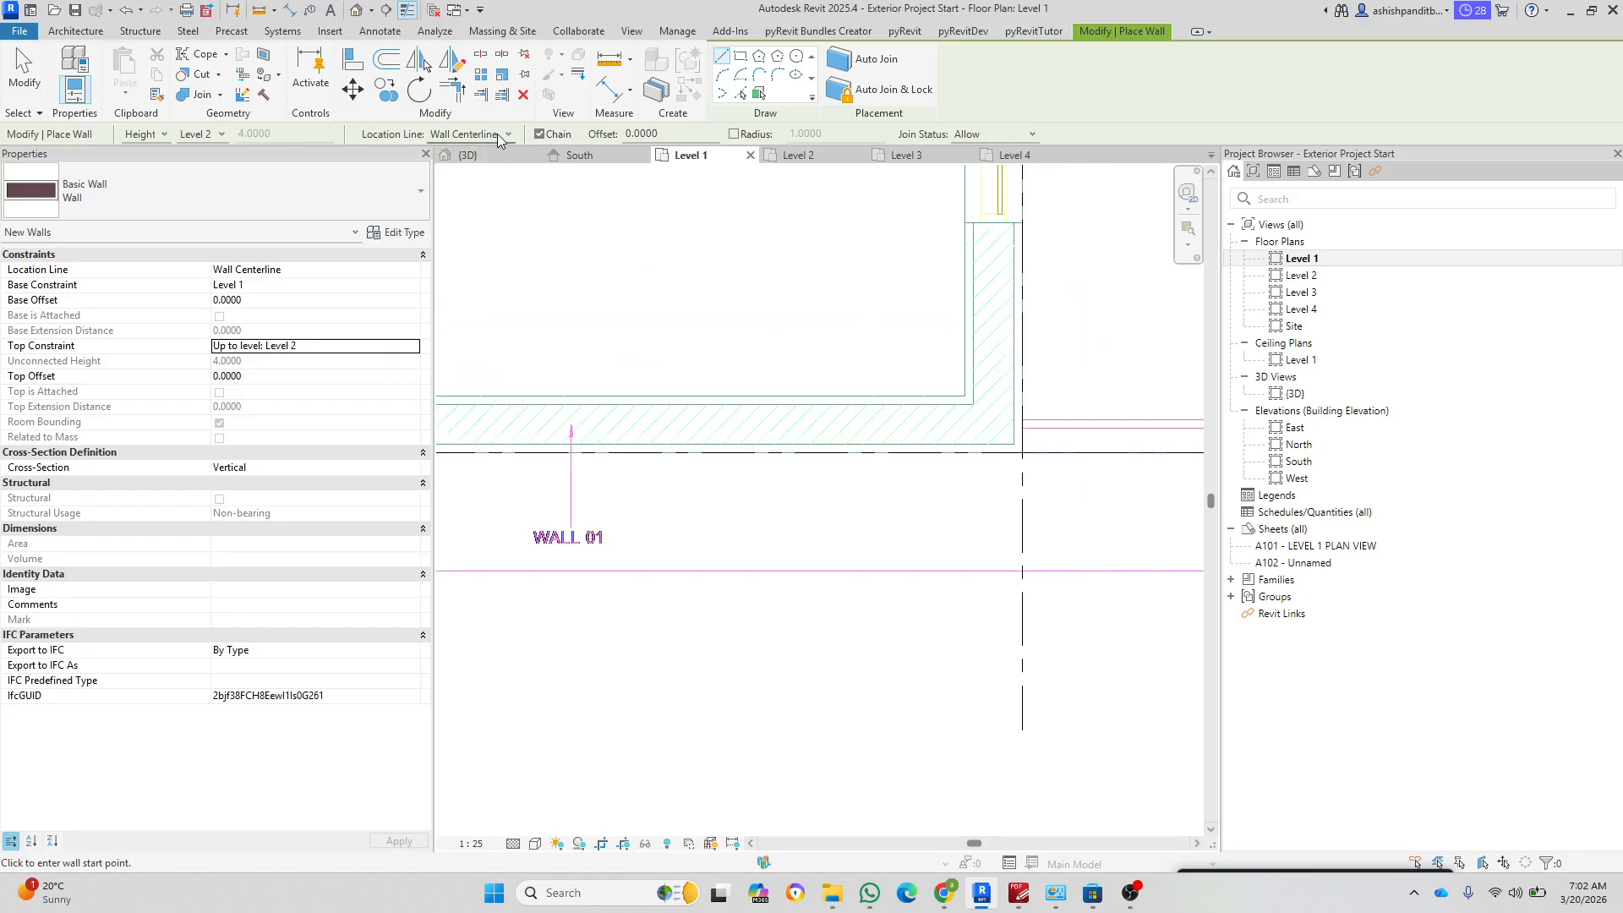
pyautogui.click(495, 178)
# Step: Draw WALL 01 5 m along grid 1, from its intersection with grid B to the one with grid A, and end the wall command
pyautogui.scroll(3, 1025, 488)
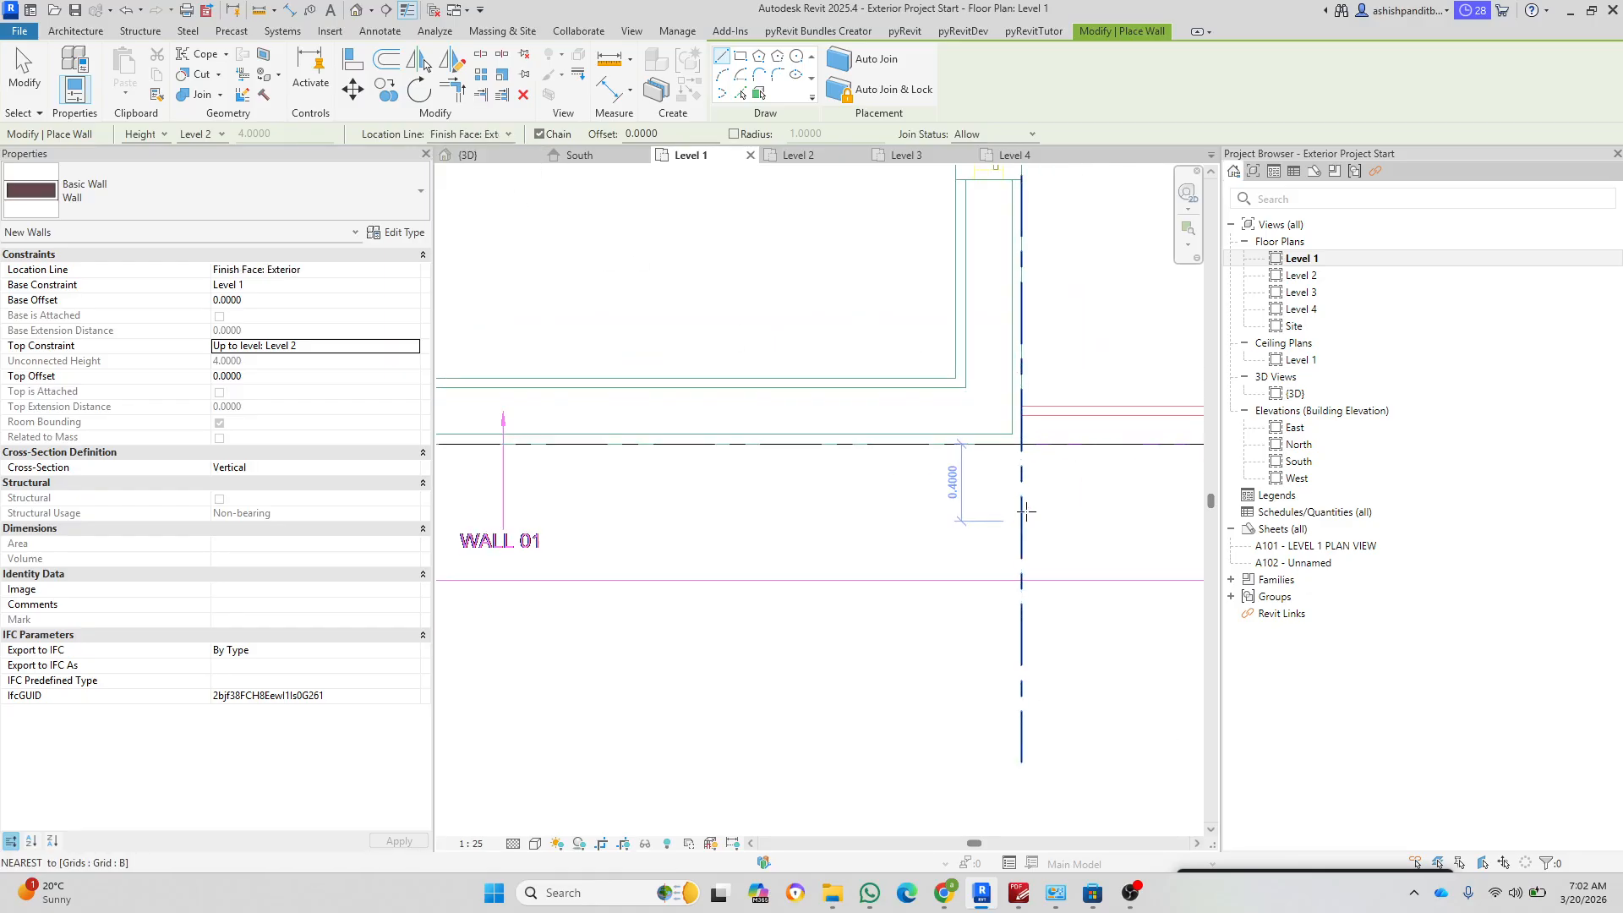
pyautogui.click(1022, 452)
pyautogui.scroll(-3, 870, 434)
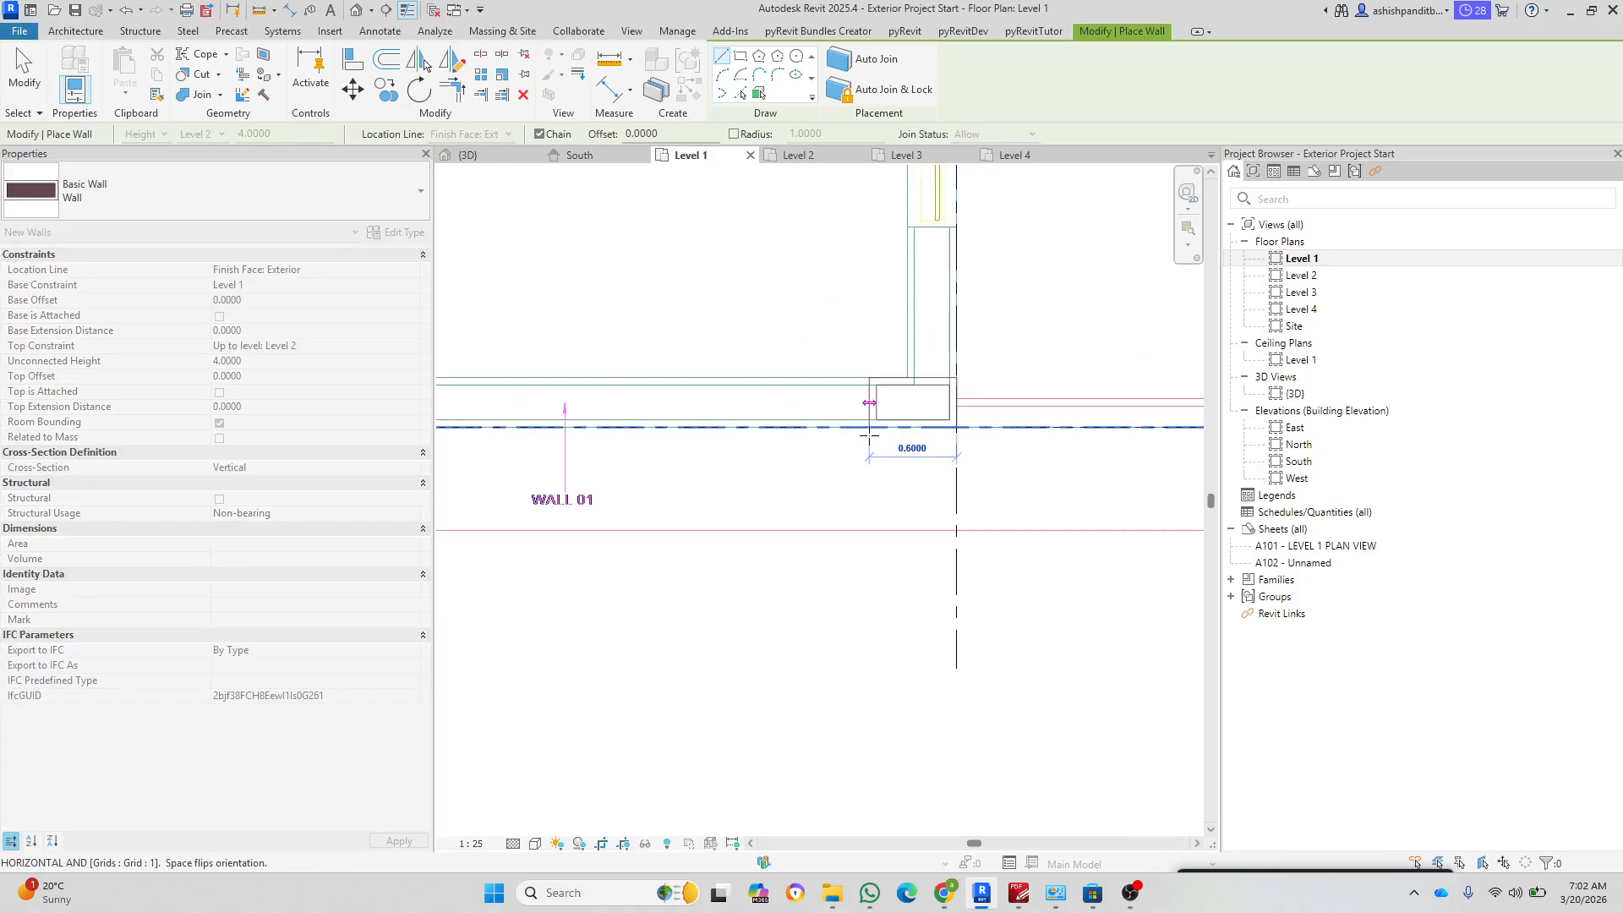
pyautogui.moveTo(636, 449); pyautogui.dragTo(1022, 446, button='middle')
pyautogui.scroll(3, 891, 423)
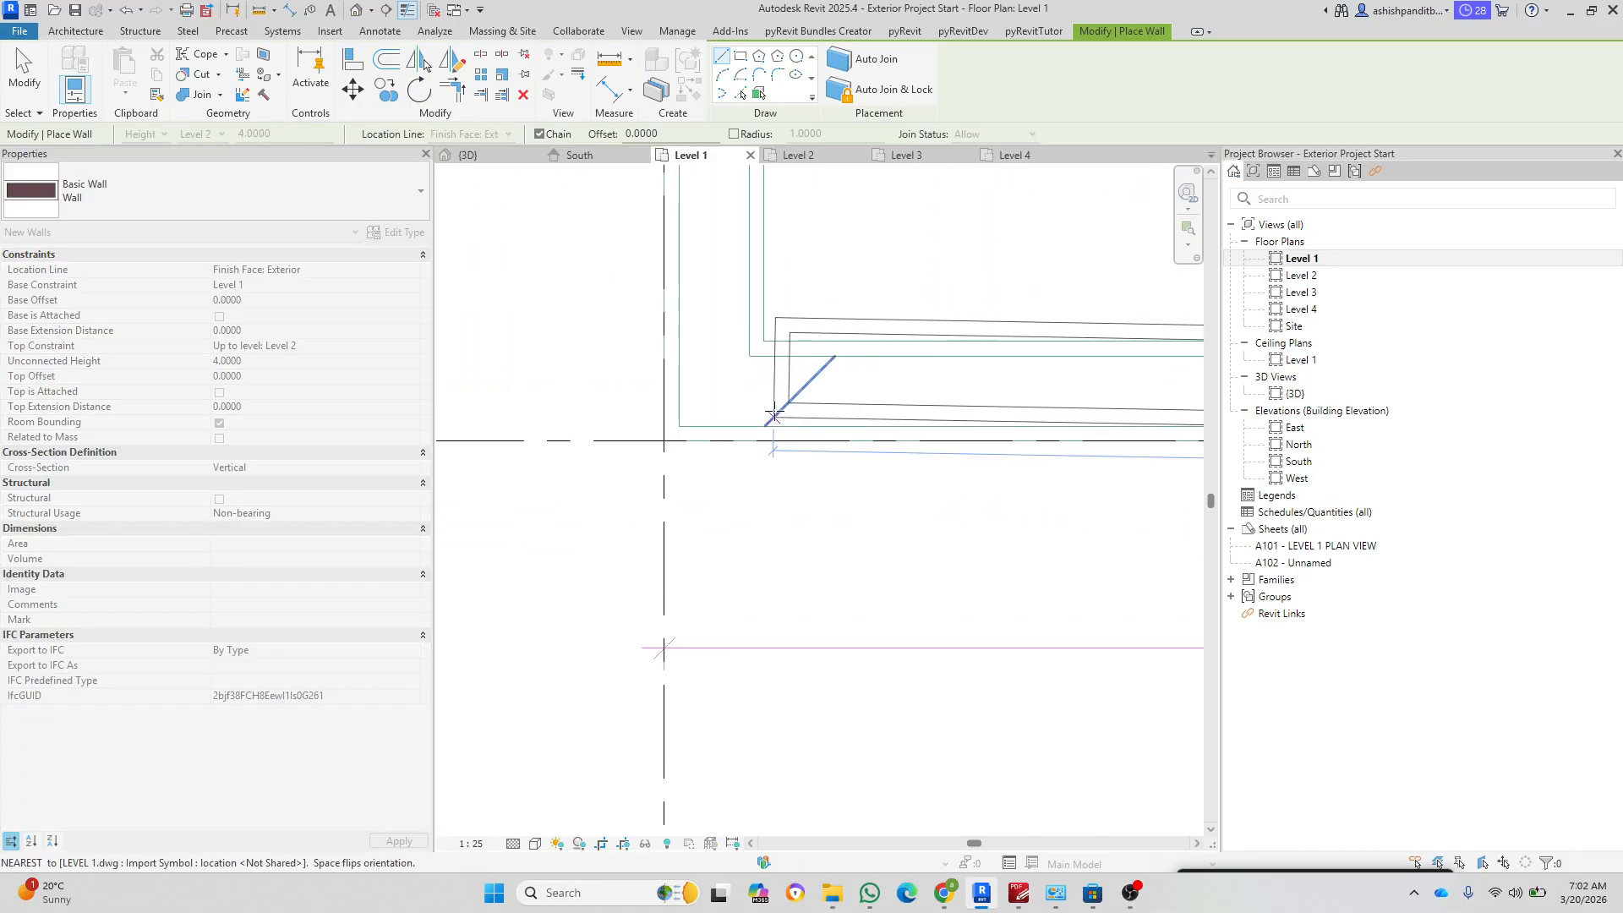
pyautogui.click(664, 440)
pyautogui.press('Escape')
pyautogui.scroll(-3, 584, 504)
pyautogui.press('Escape')
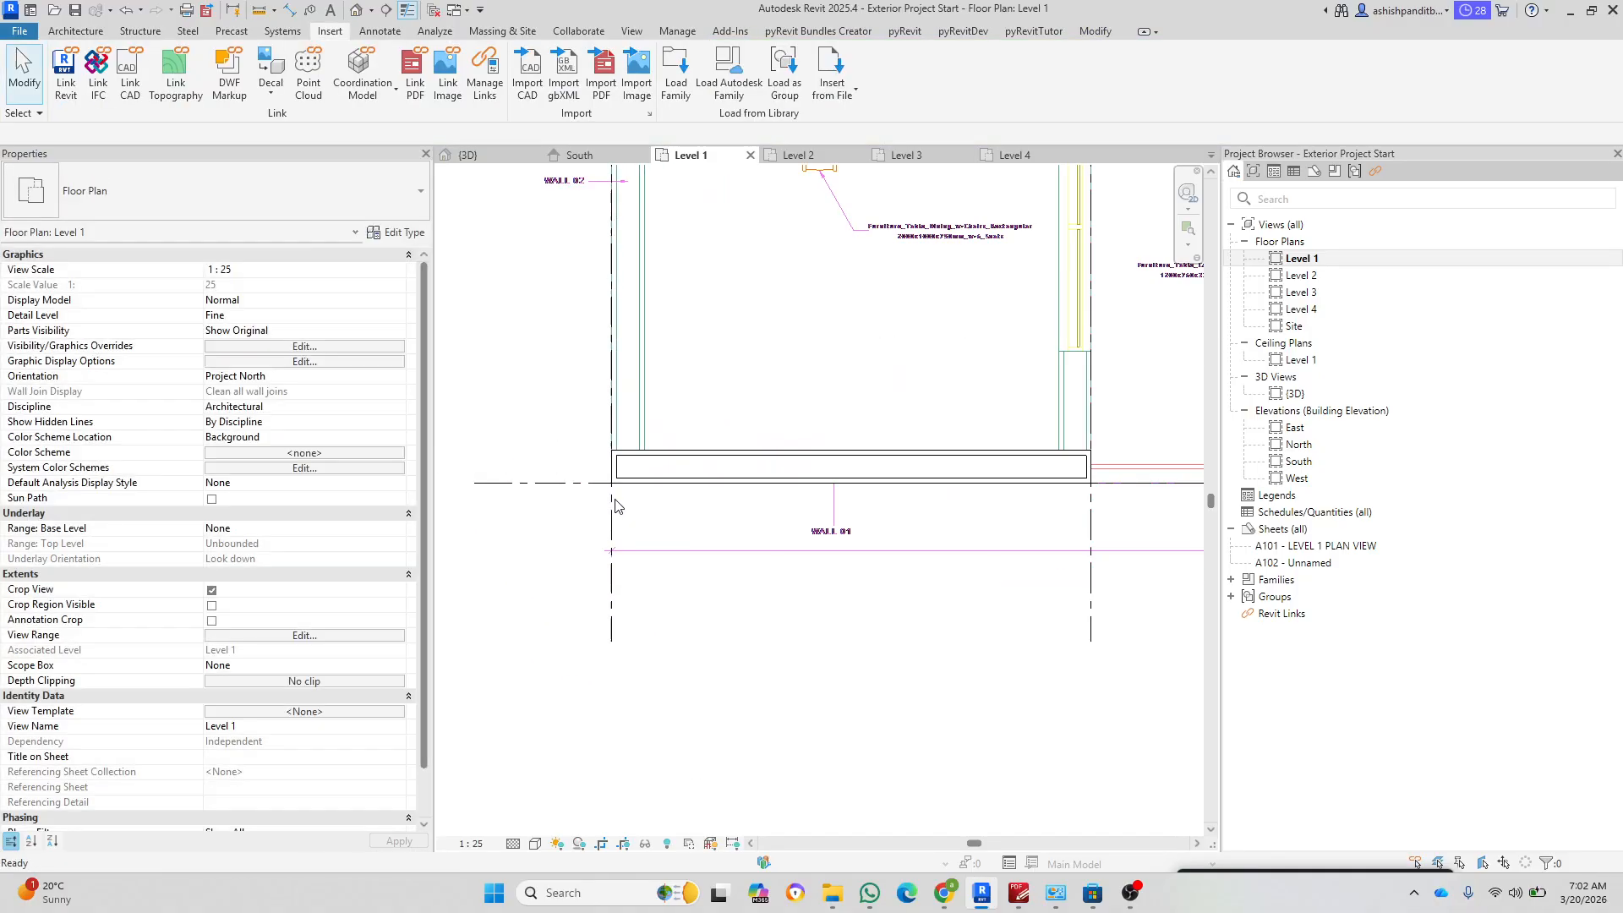
# Step: Open the default 3D view and inspect the newly placed wall from different sides
pyautogui.scroll(-1, 614, 506)
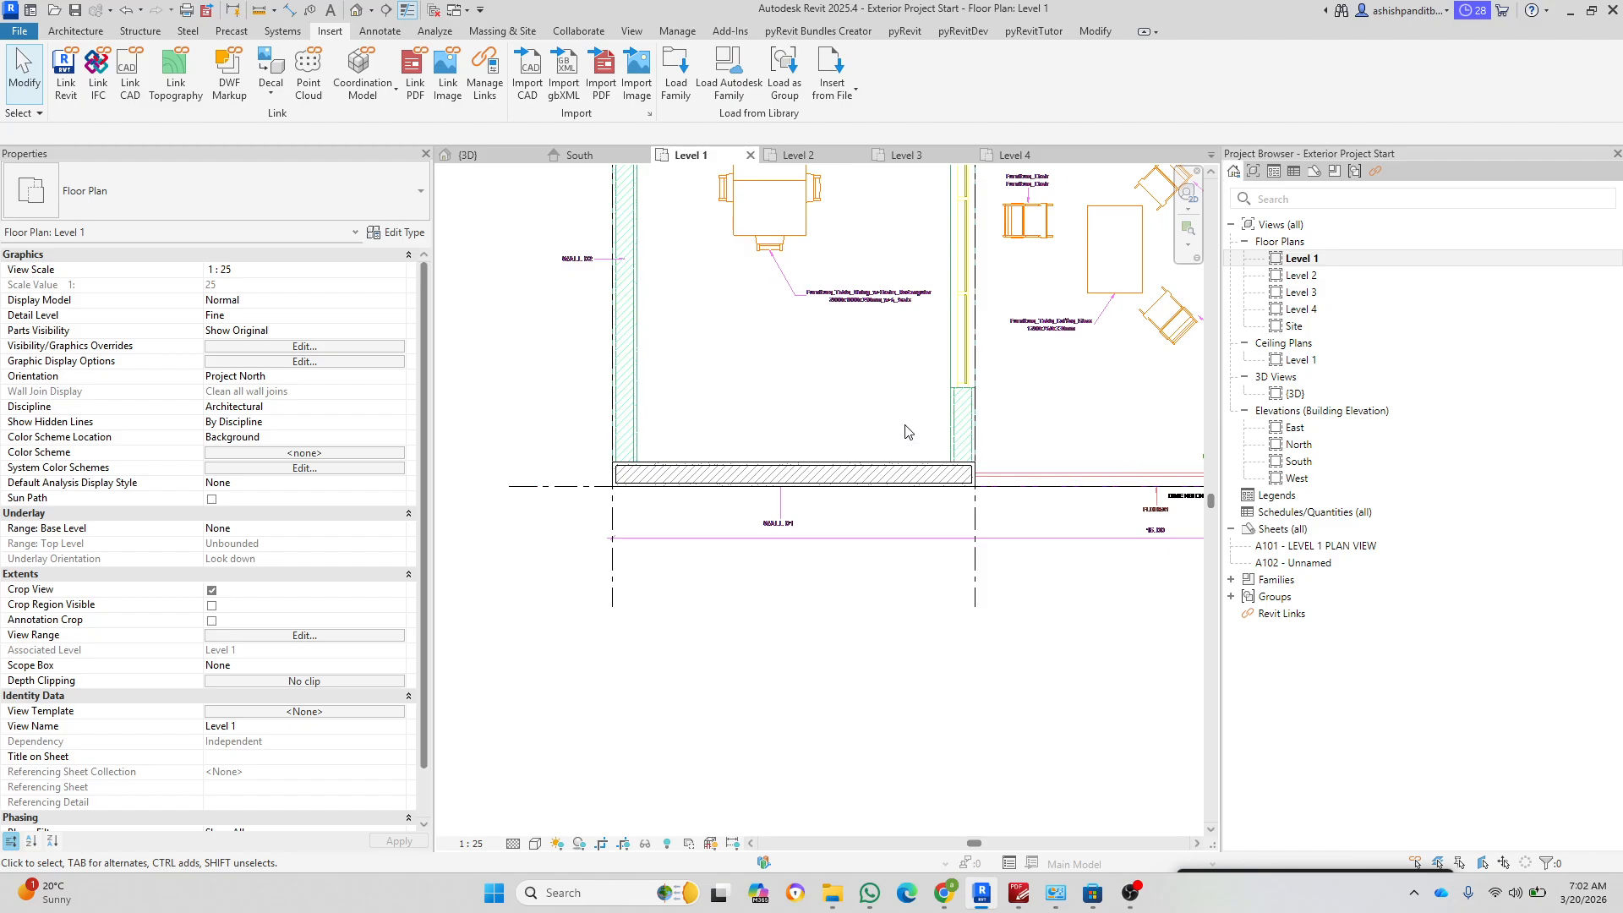
pyautogui.click(354, 12)
pyautogui.scroll(5, 719, 479)
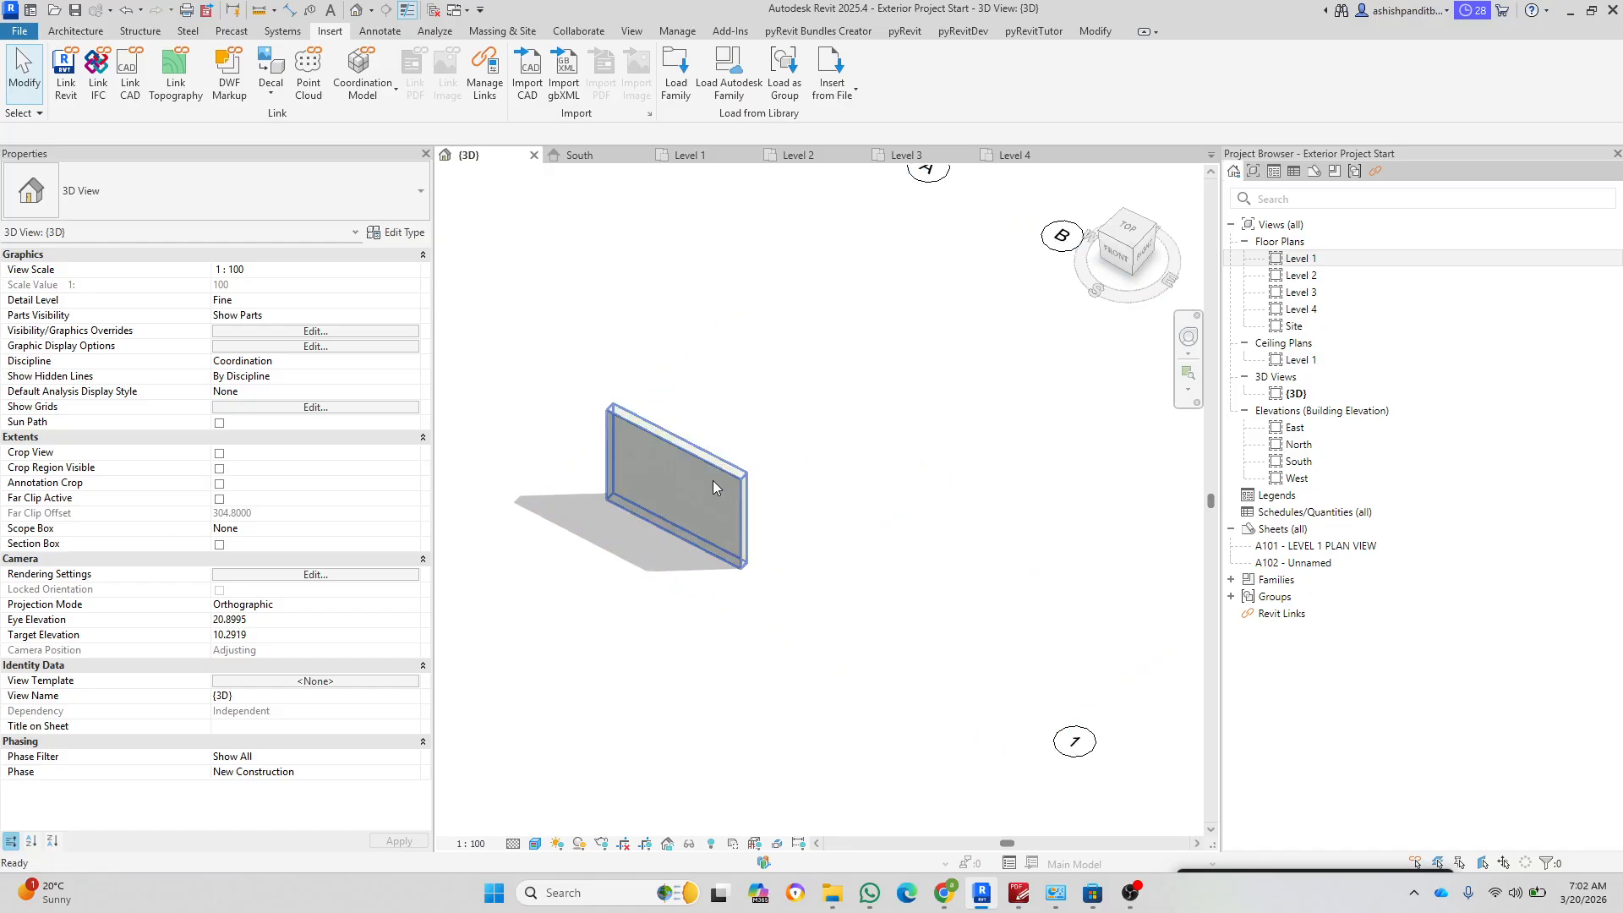
pyautogui.scroll(-3, 713, 479)
pyautogui.click(720, 547)
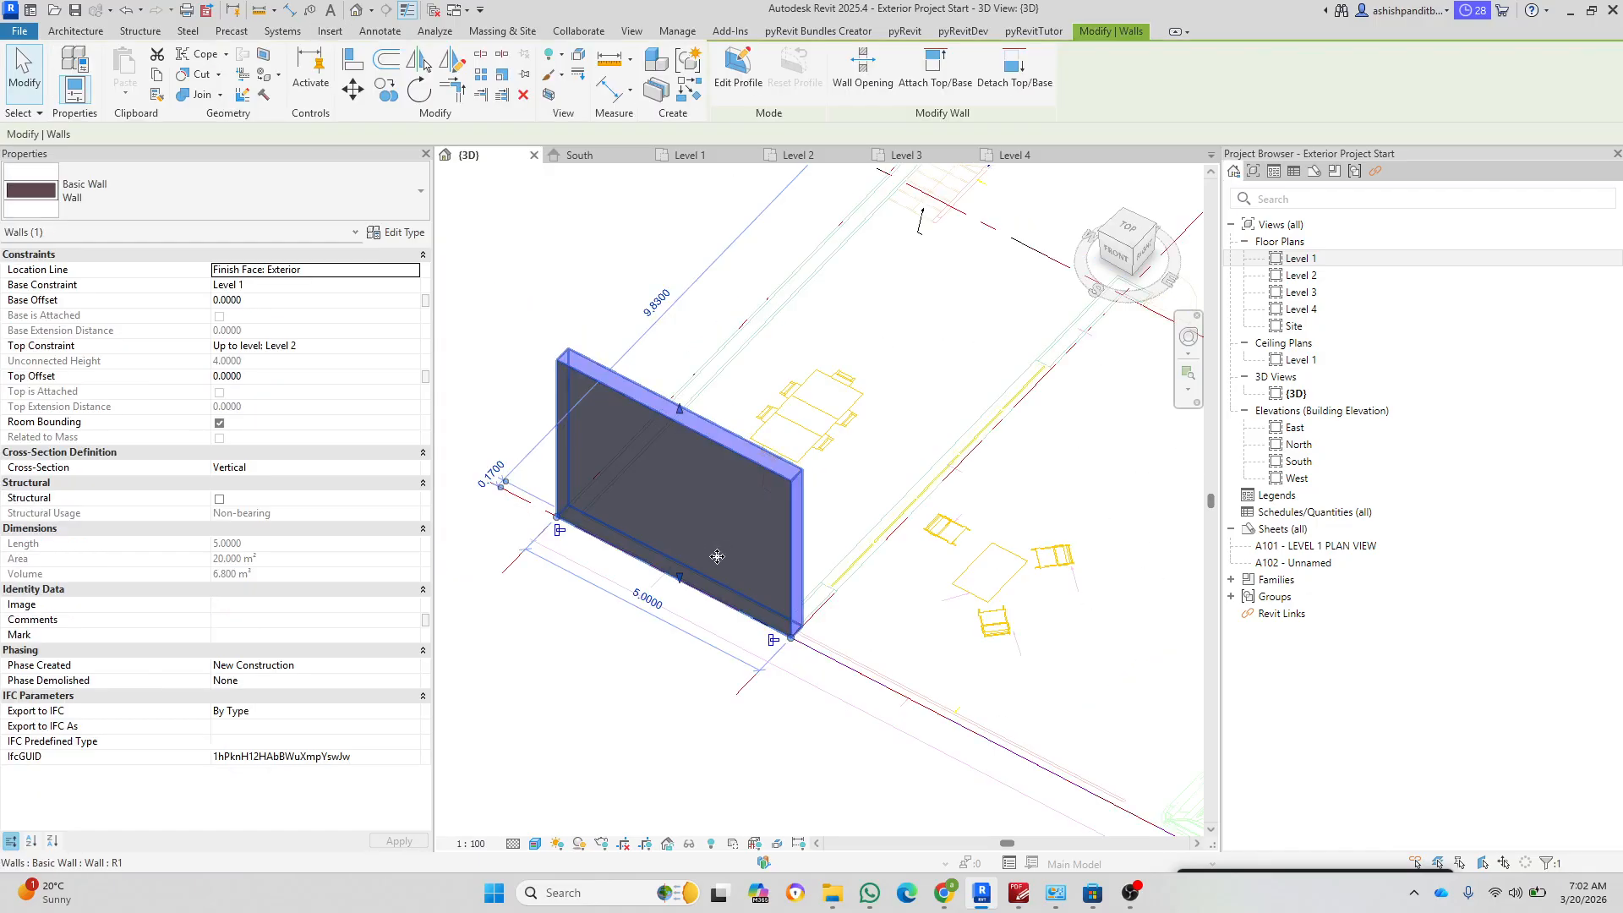
pyautogui.keyDown('shift'); pyautogui.moveTo(717, 554); pyautogui.dragTo(321, 432, button='middle'); pyautogui.keyUp('shift')
pyautogui.click(474, 463)
pyautogui.keyDown('shift'); pyautogui.moveTo(665, 503); pyautogui.dragTo(871, 590, button='middle'); pyautogui.keyUp('shift')
# Step: Examine the wall's end face and its instance properties in the 3D view
pyautogui.scroll(5, 858, 476)
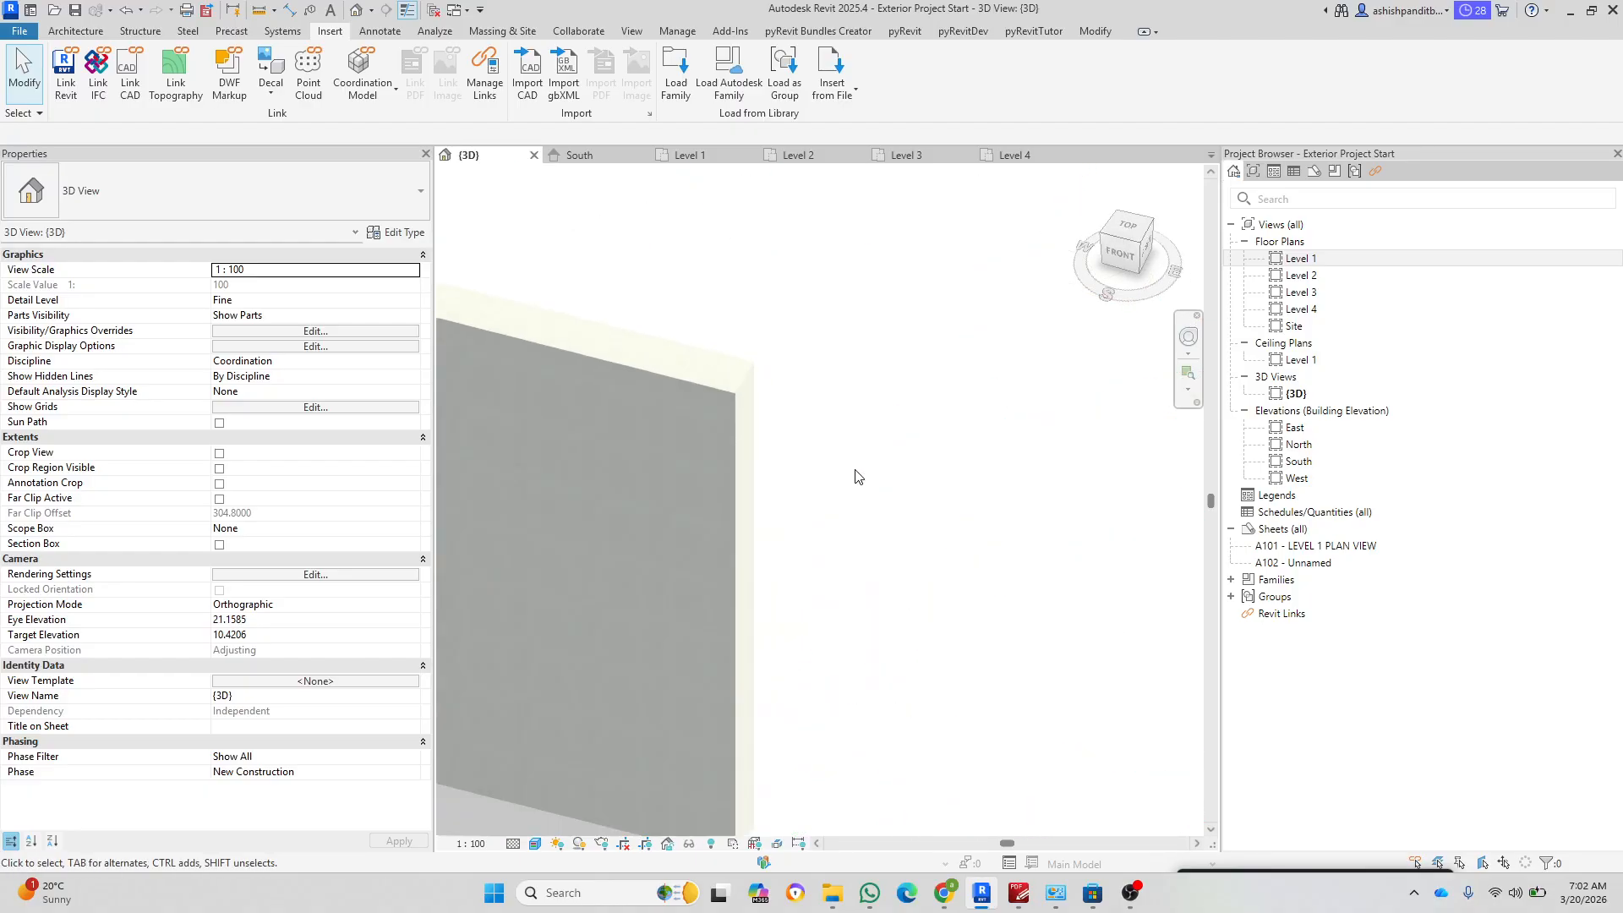
pyautogui.scroll(4, 761, 475)
pyautogui.click(660, 475)
pyautogui.scroll(-7, 678, 449)
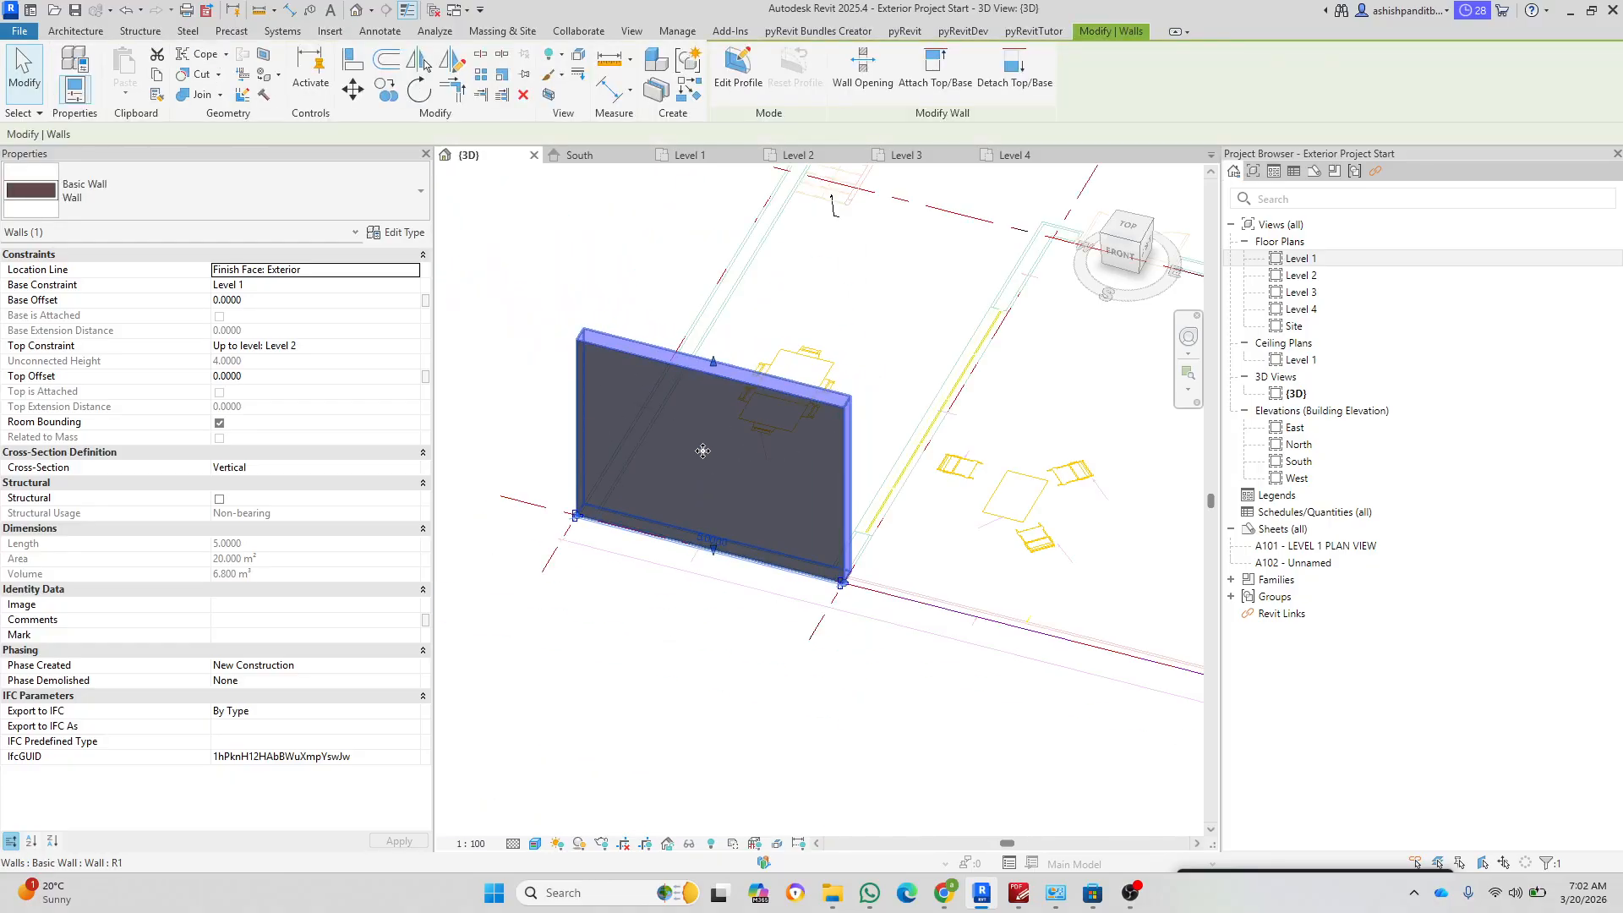
pyautogui.scroll(4, 711, 465)
pyautogui.scroll(-2, 718, 460)
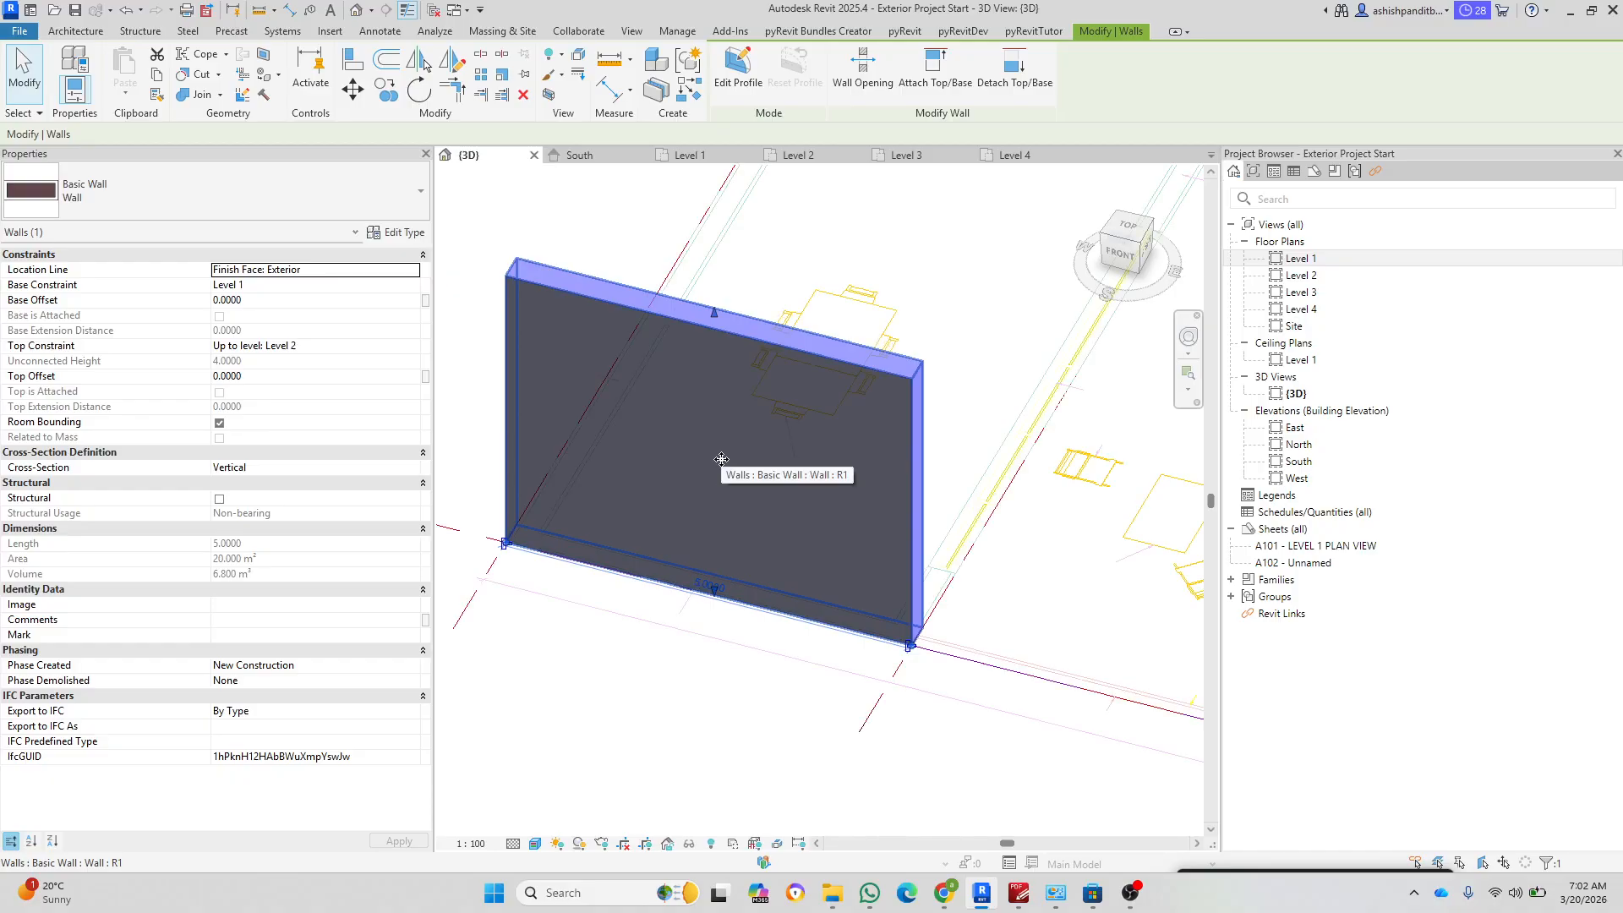
pyautogui.scroll(-1, 730, 459)
pyautogui.scroll(-1, 730, 458)
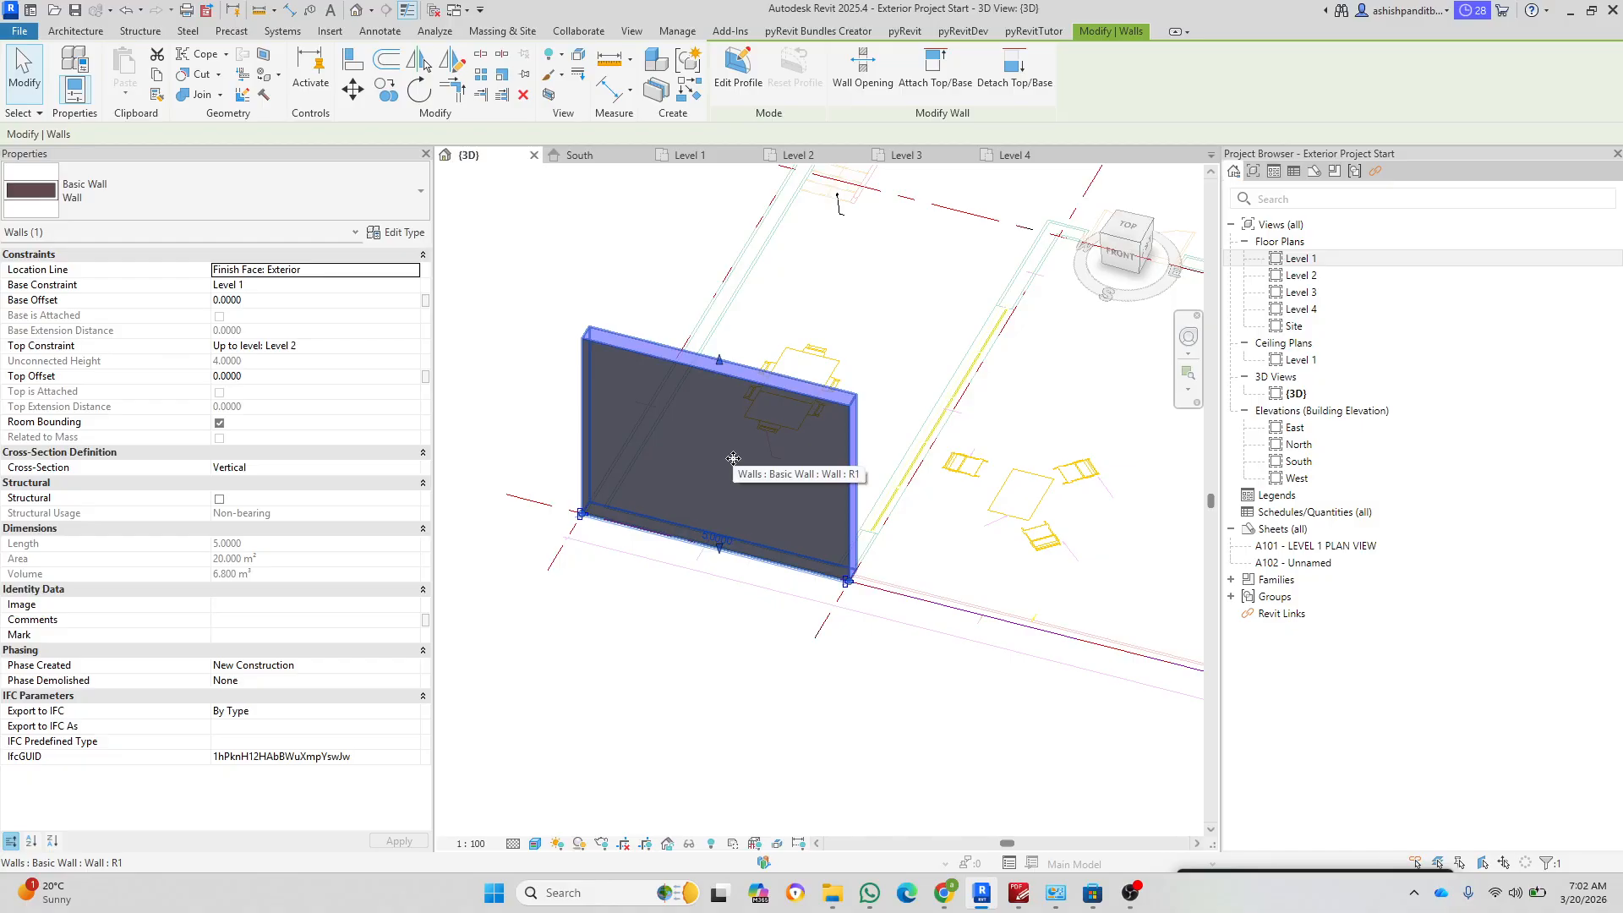
pyautogui.press('Escape')
pyautogui.scroll(-2, 728, 460)
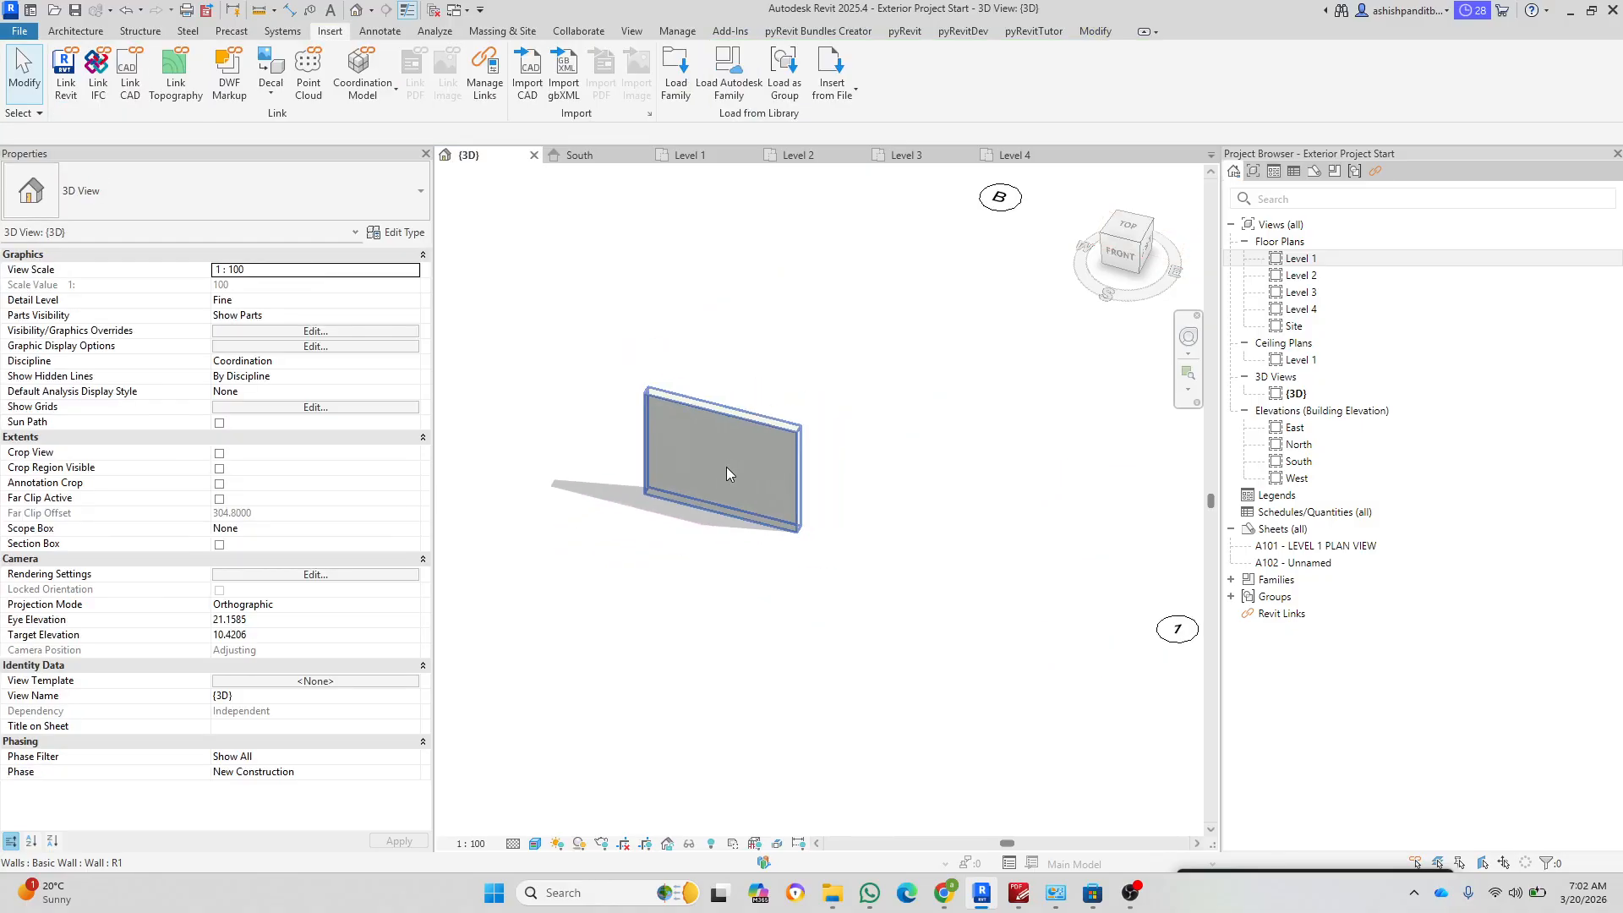
pyautogui.scroll(2, 729, 460)
pyautogui.scroll(2, 653, 434)
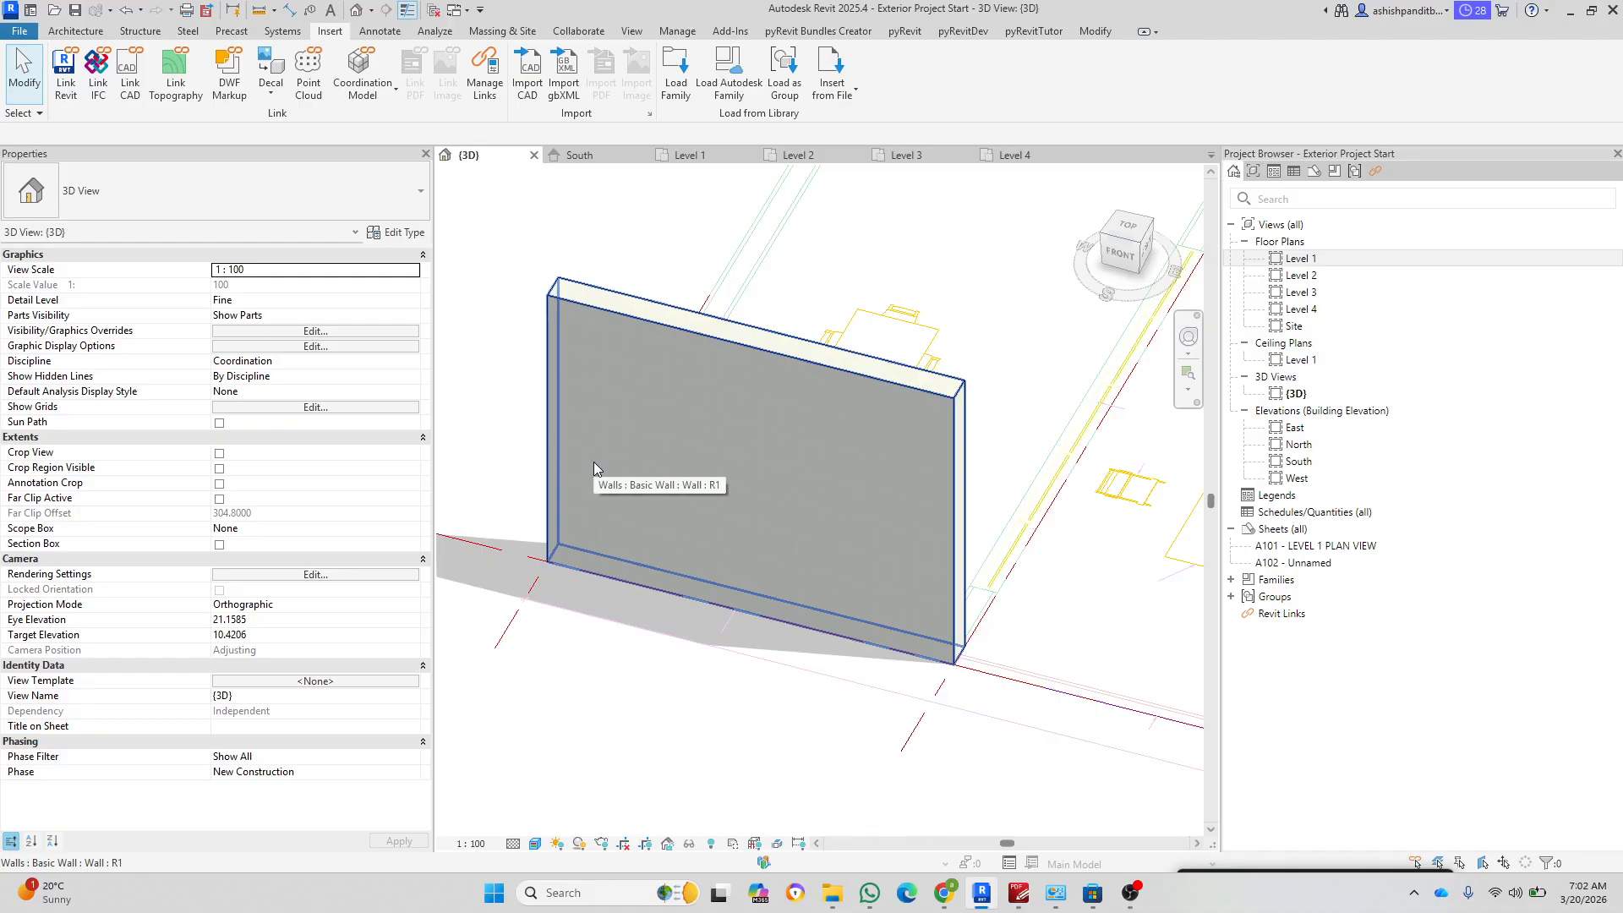
# Step: Enable the Section Box in the 3D view and lower its upper face to cut through the wall
pyautogui.click(220, 546)
pyautogui.scroll(-3, 677, 367)
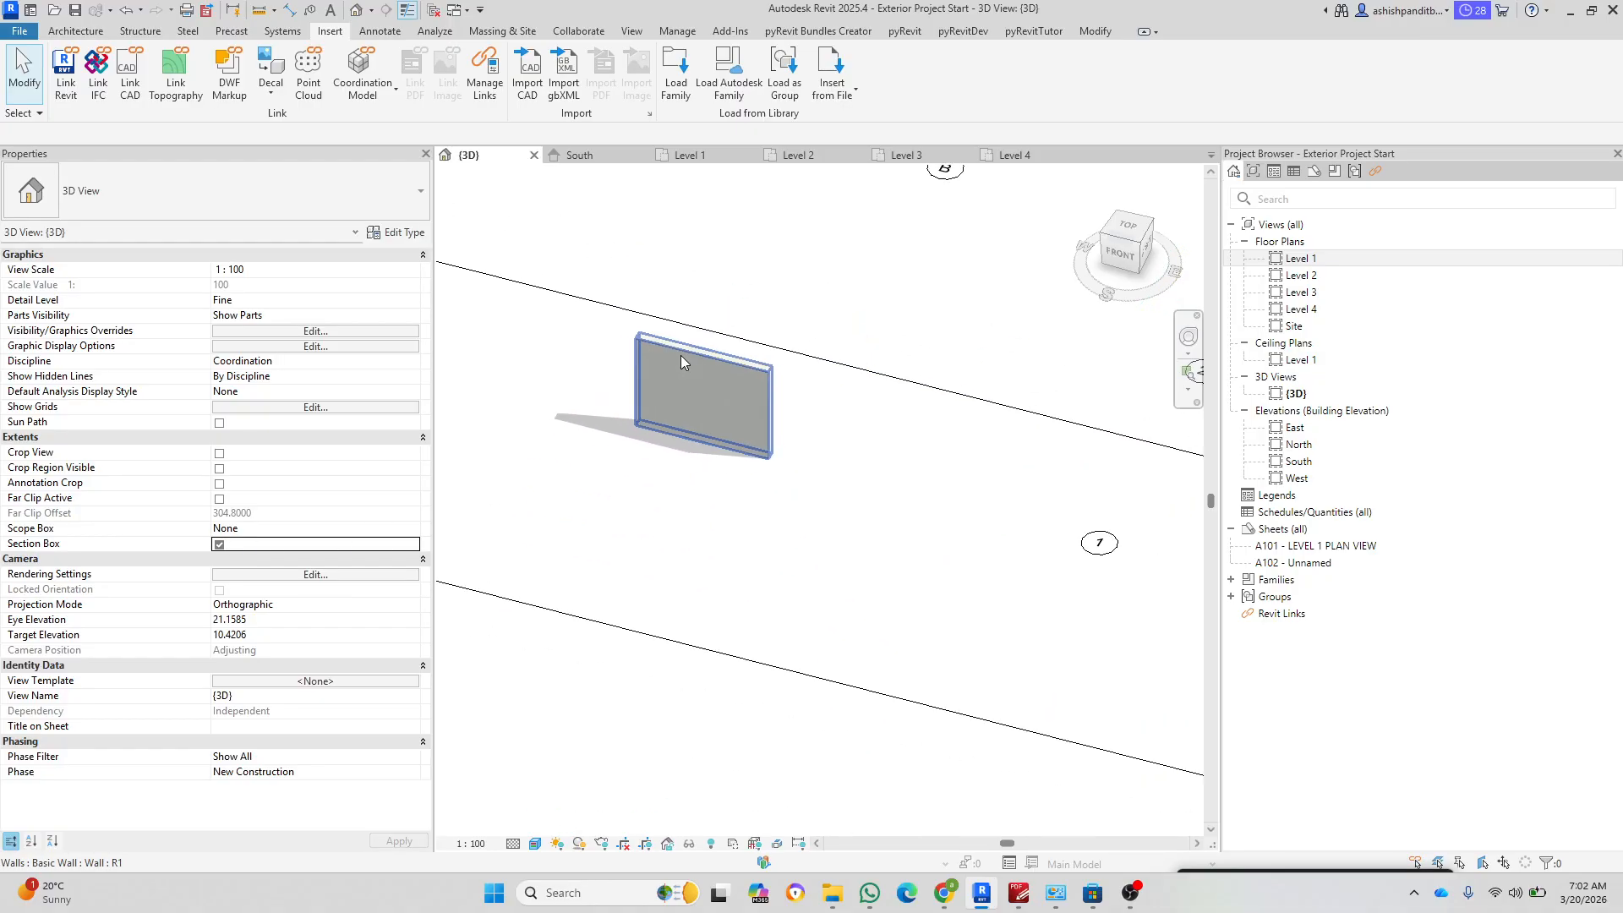
pyautogui.scroll(-3, 681, 362)
pyautogui.click(797, 263)
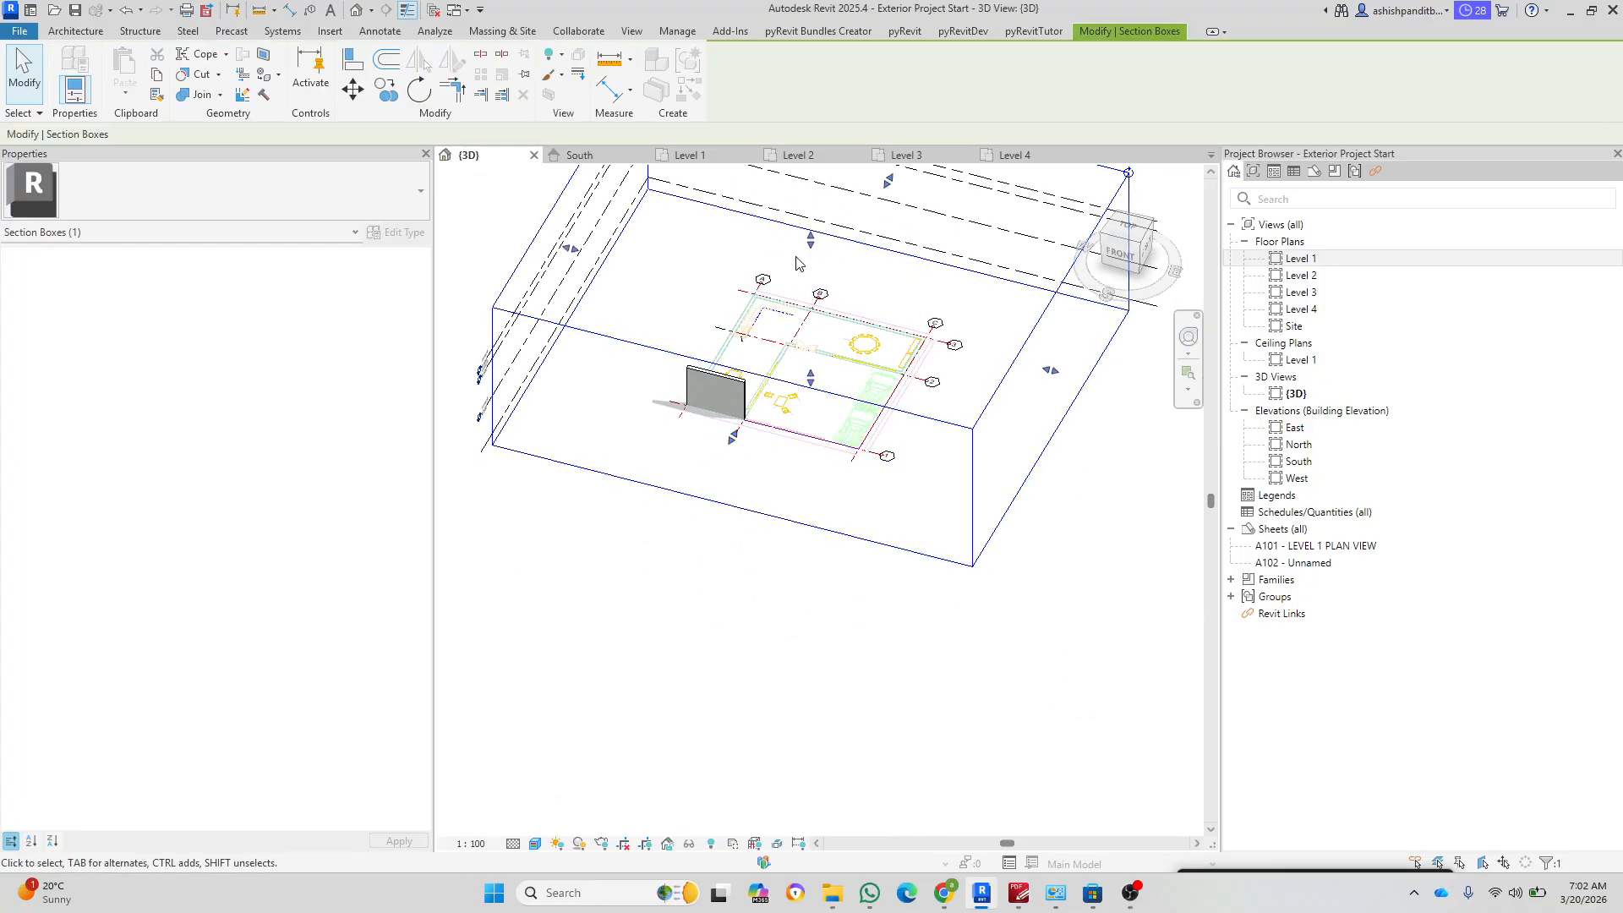
pyautogui.moveTo(811, 241); pyautogui.dragTo(814, 353)
# Step: Examine the wall's cut layers and how the finish wraps around the core at both ends
pyautogui.scroll(3, 735, 398)
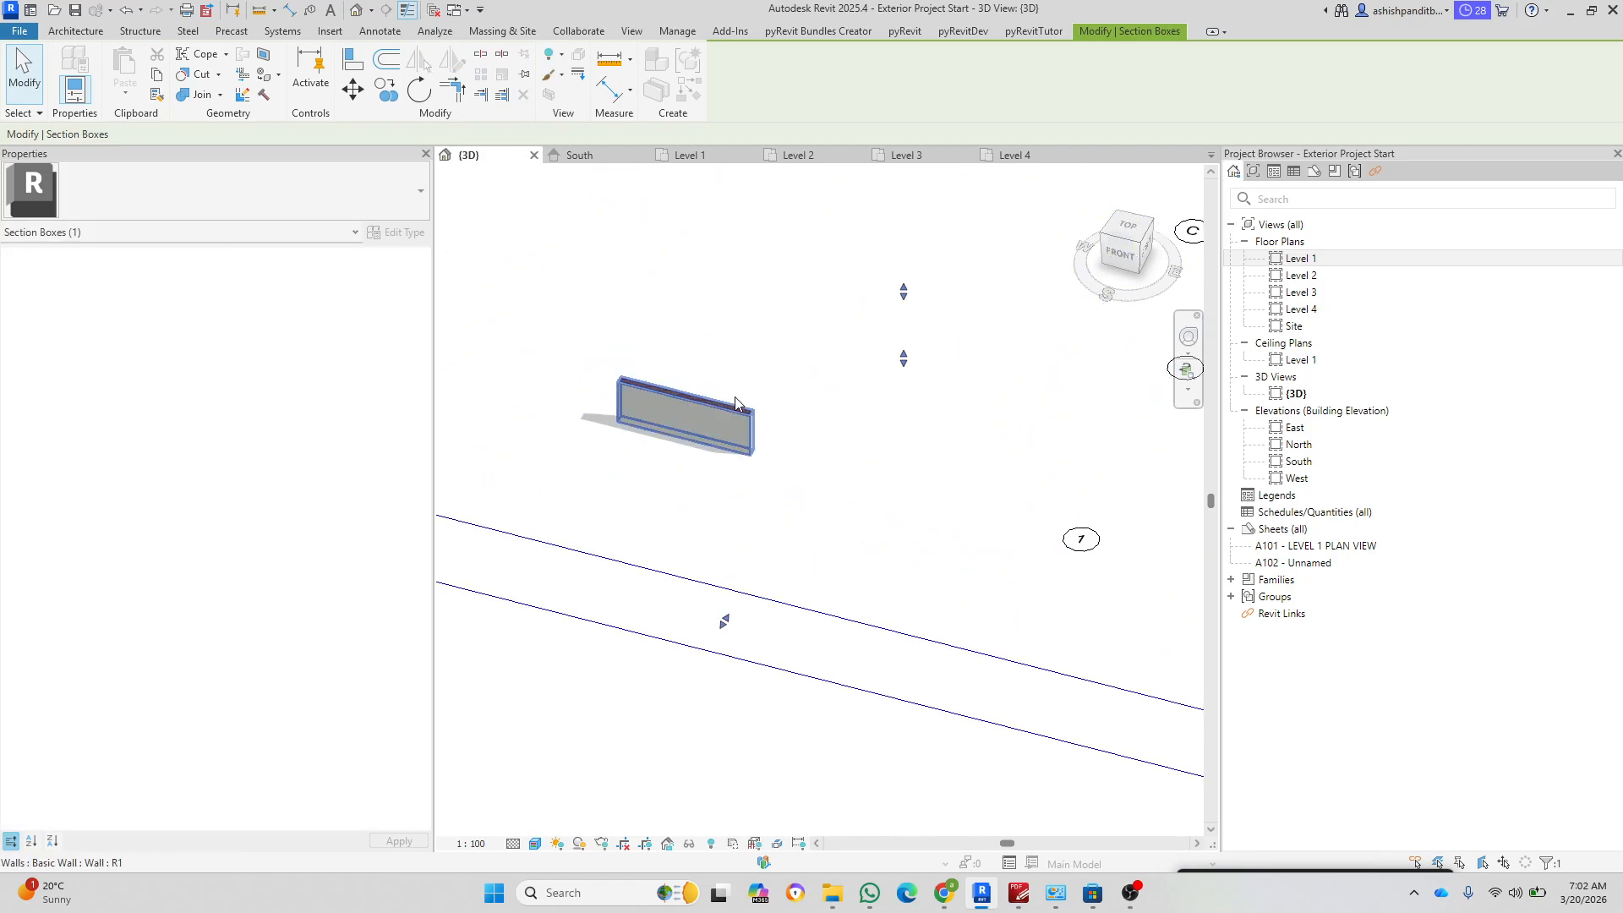
pyautogui.scroll(5, 734, 398)
pyautogui.press('Escape')
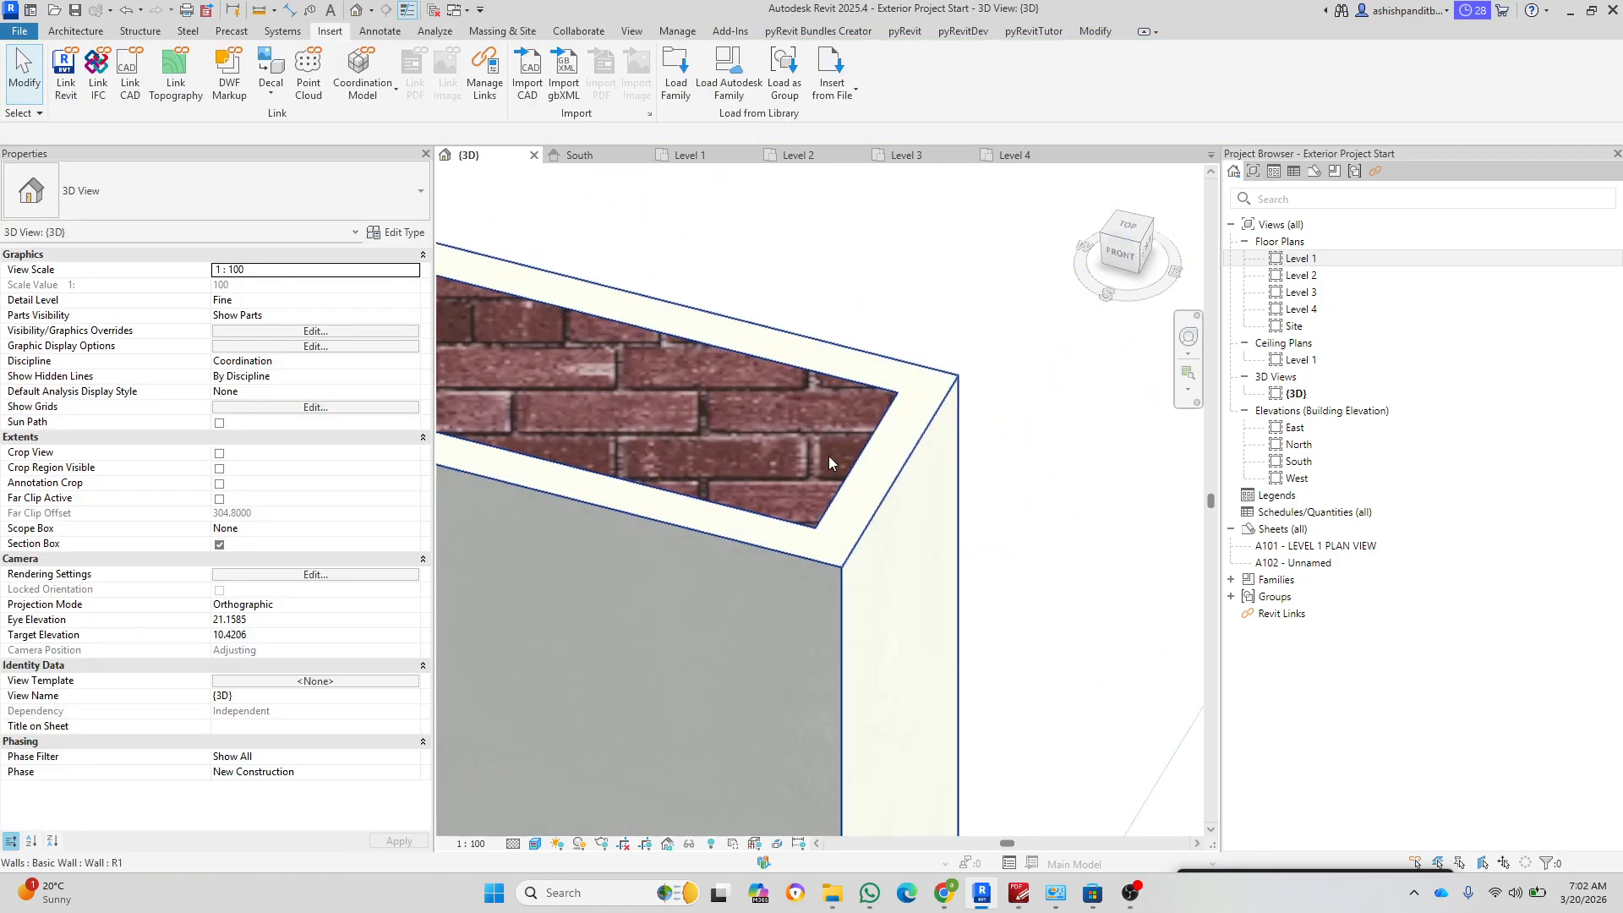
pyautogui.scroll(-6, 813, 446)
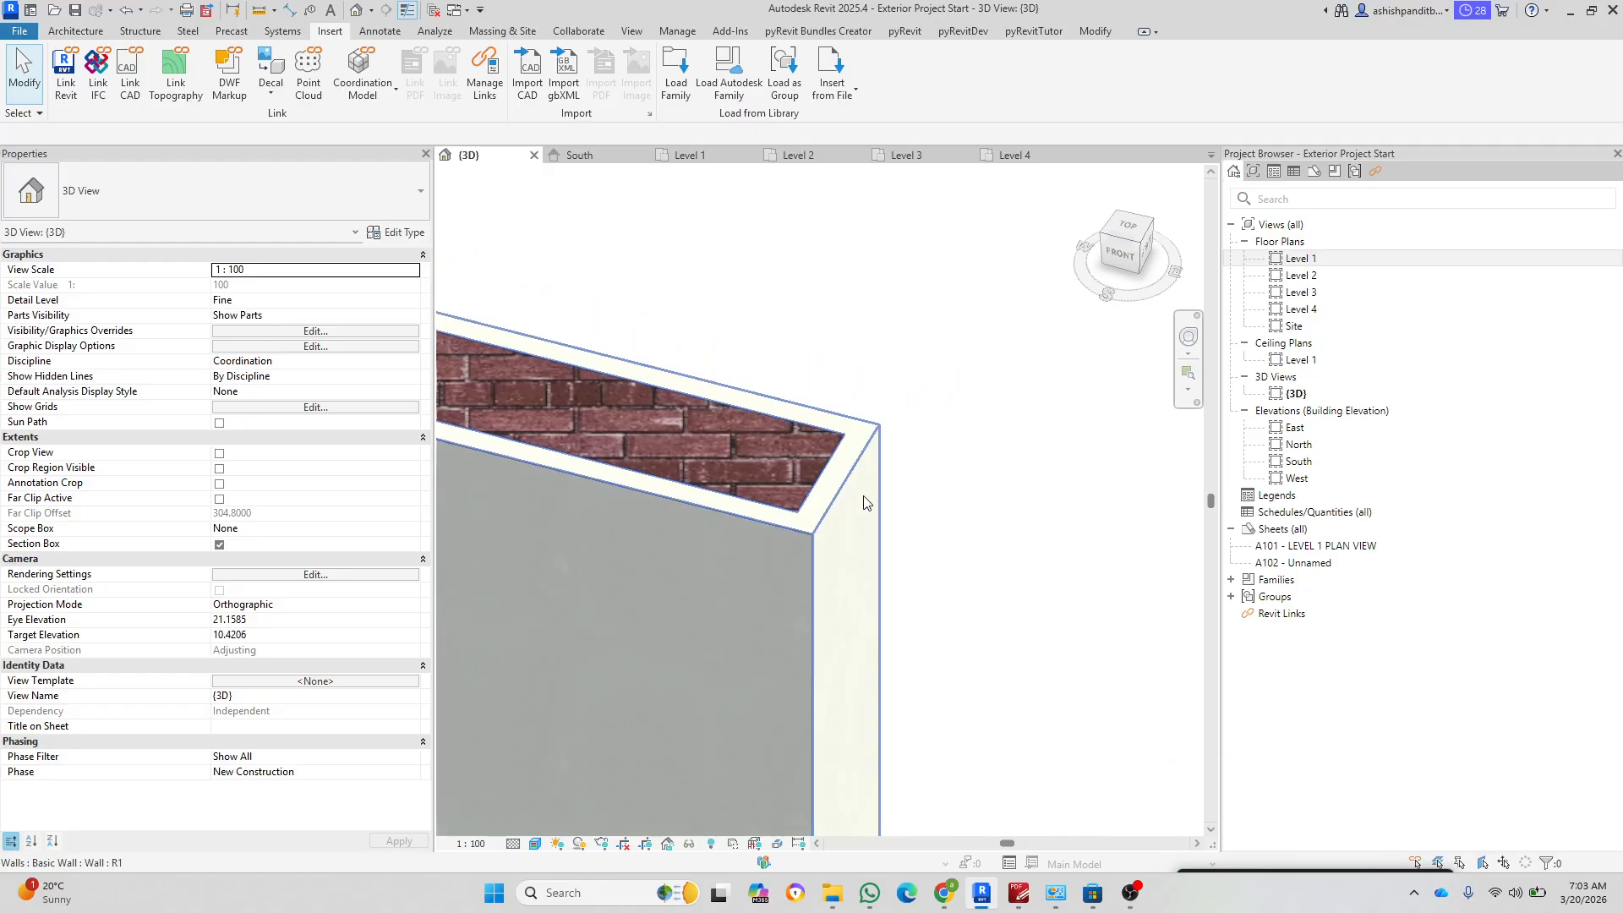
pyautogui.scroll(2, 749, 481)
pyautogui.scroll(4, 634, 432)
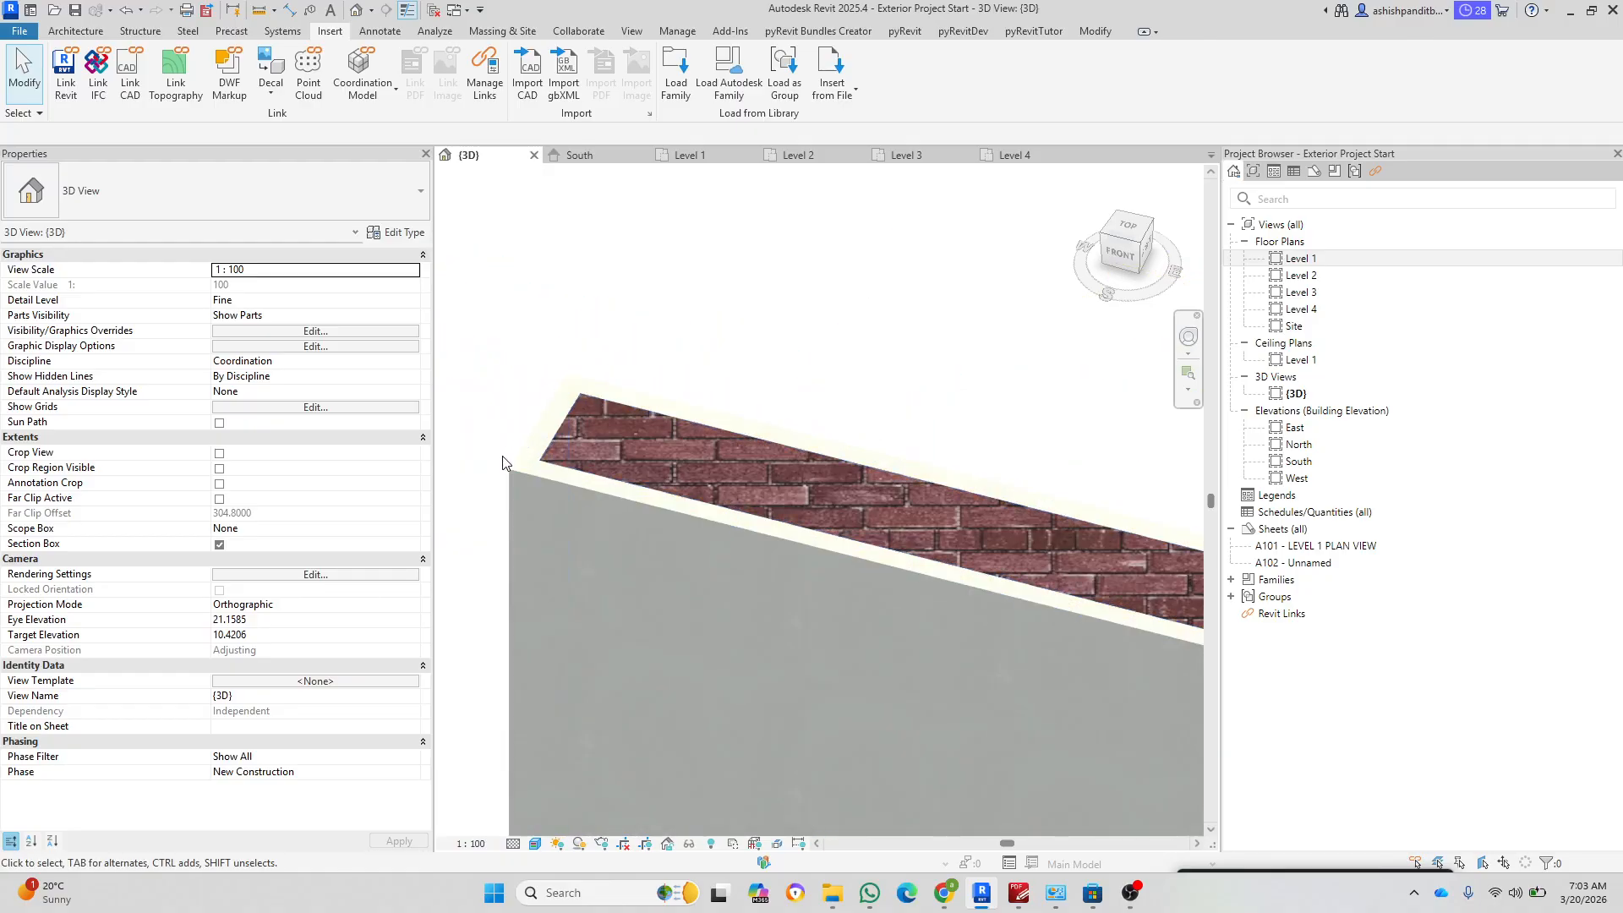
pyautogui.scroll(-5, 552, 353)
pyautogui.scroll(-5, 562, 355)
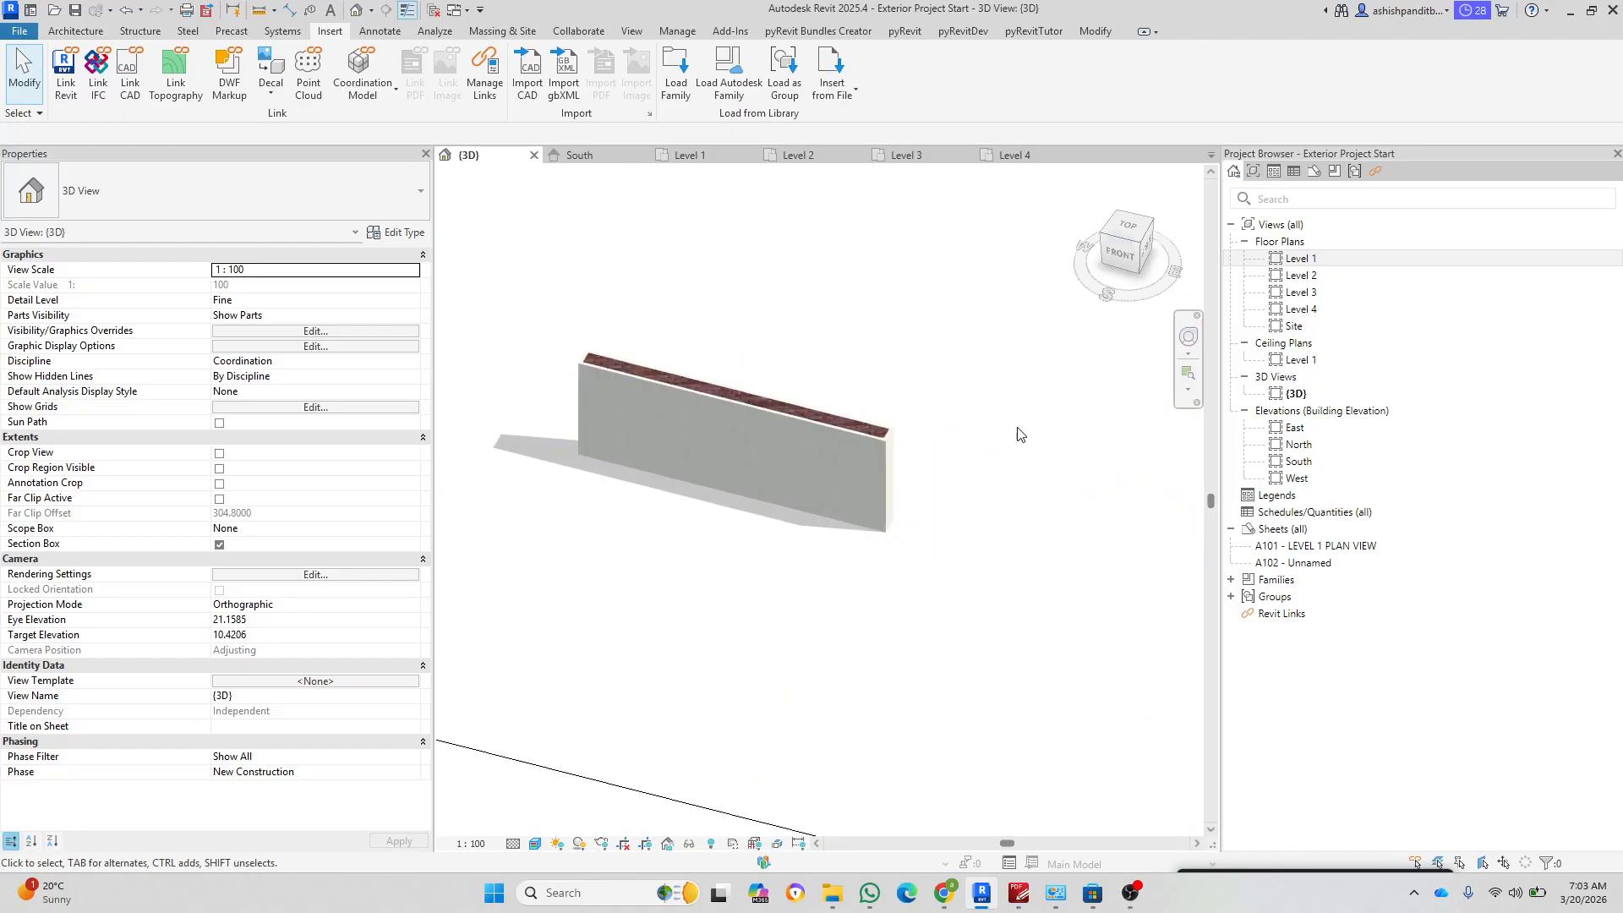
pyautogui.scroll(2, 809, 560)
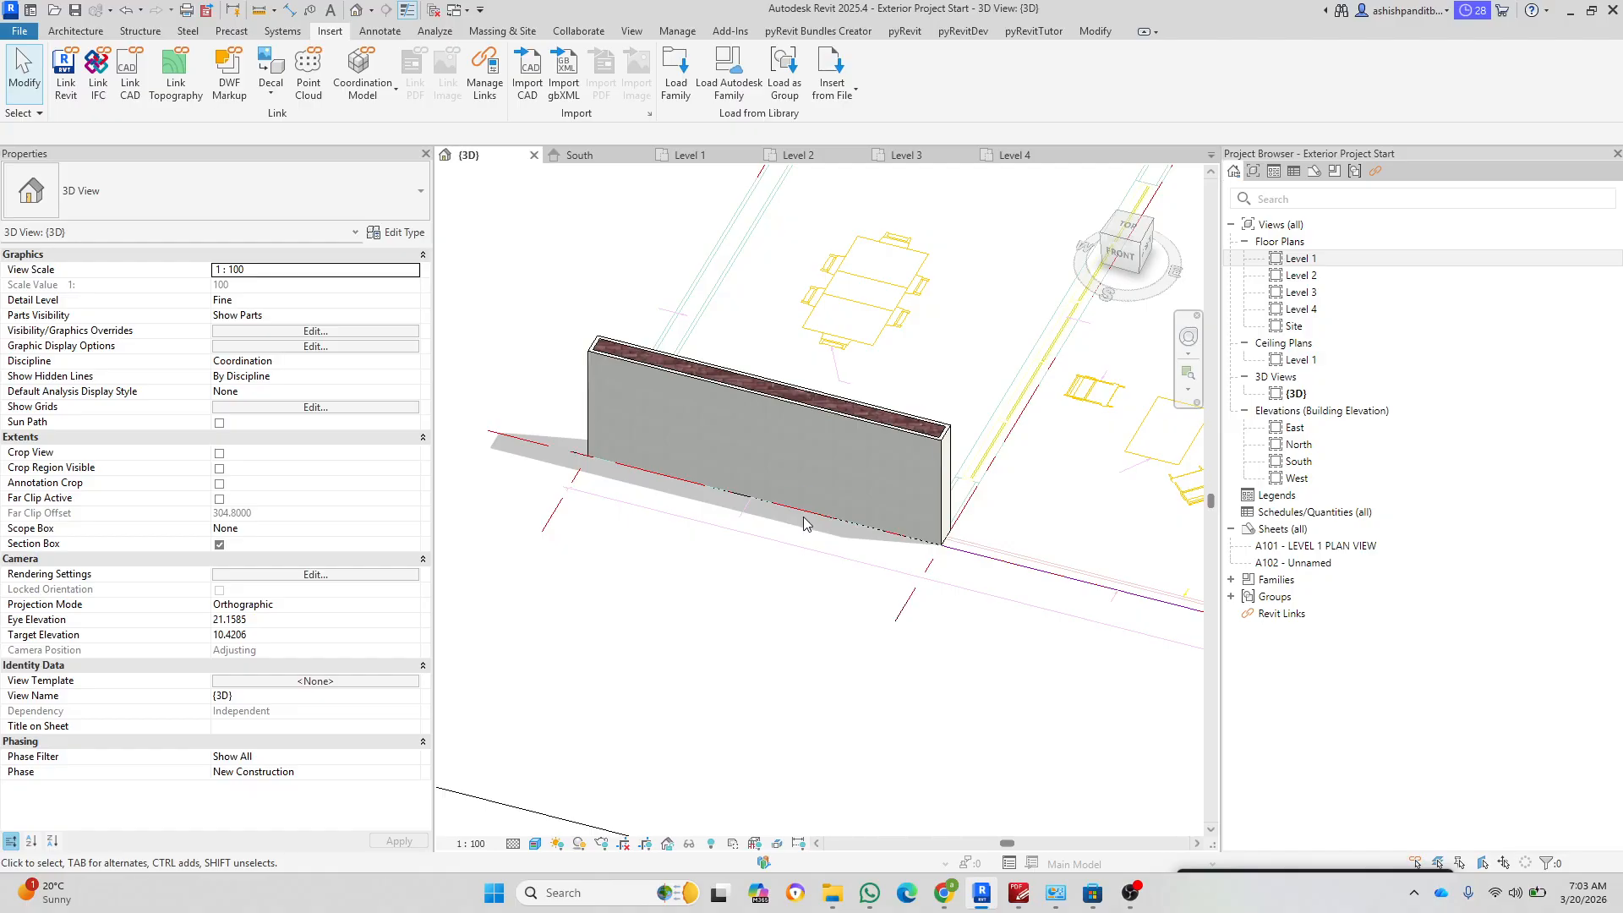
# Step: In the Level 1 plan, create a wall similar to WALL 01 along grid A, running from grid 1 to grid 3
pyautogui.click(690, 155)
pyautogui.scroll(5, 725, 435)
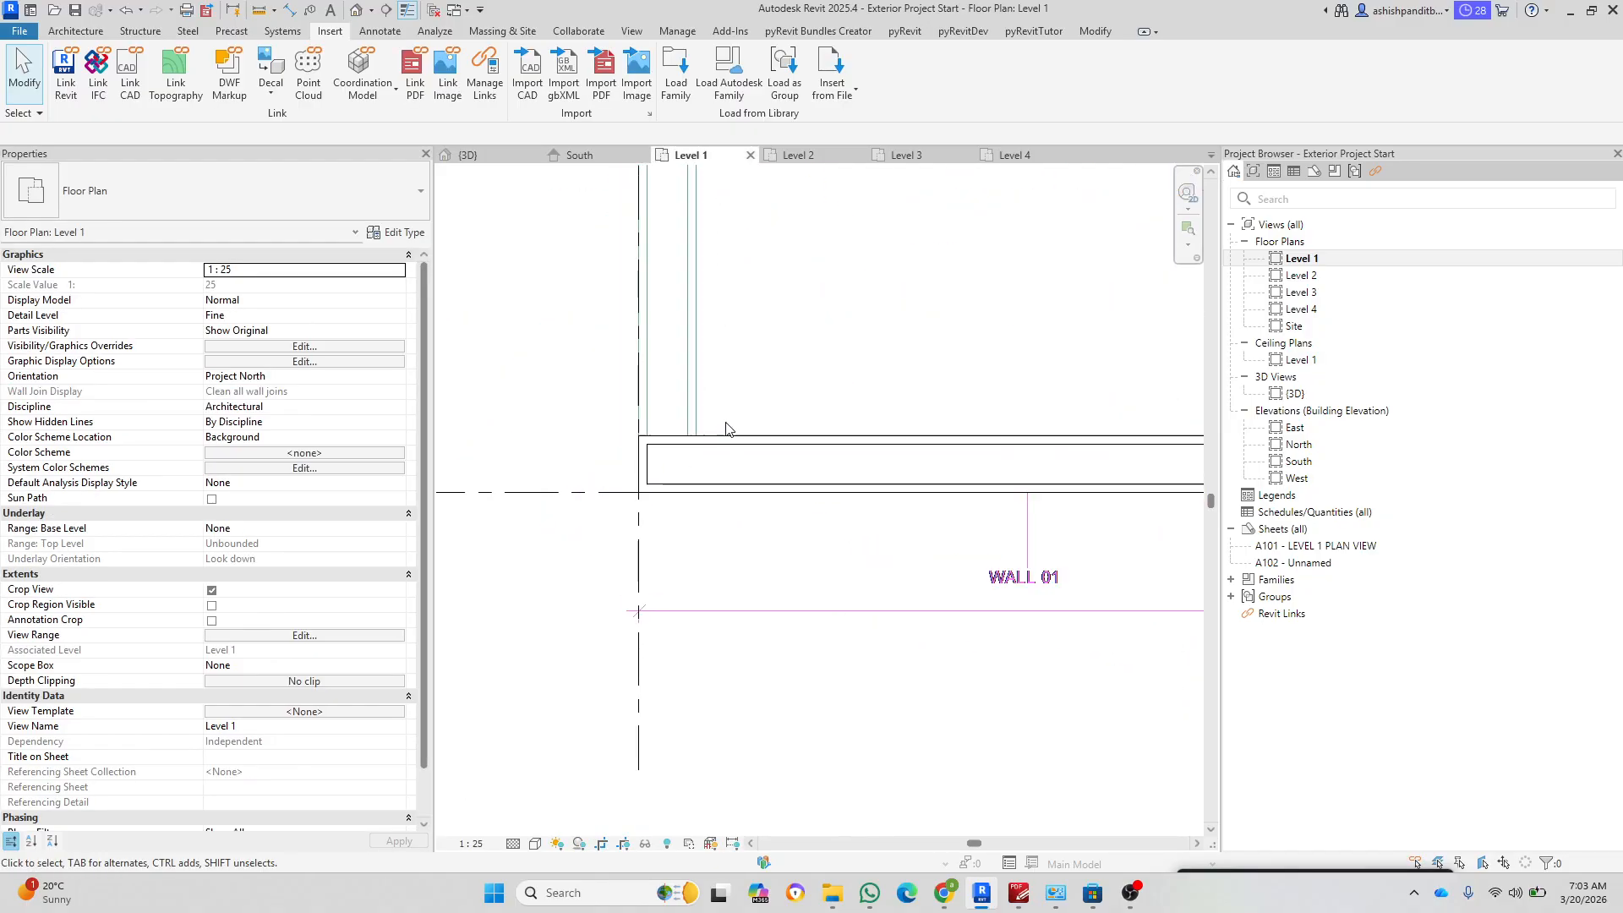
pyautogui.scroll(-4, 725, 457)
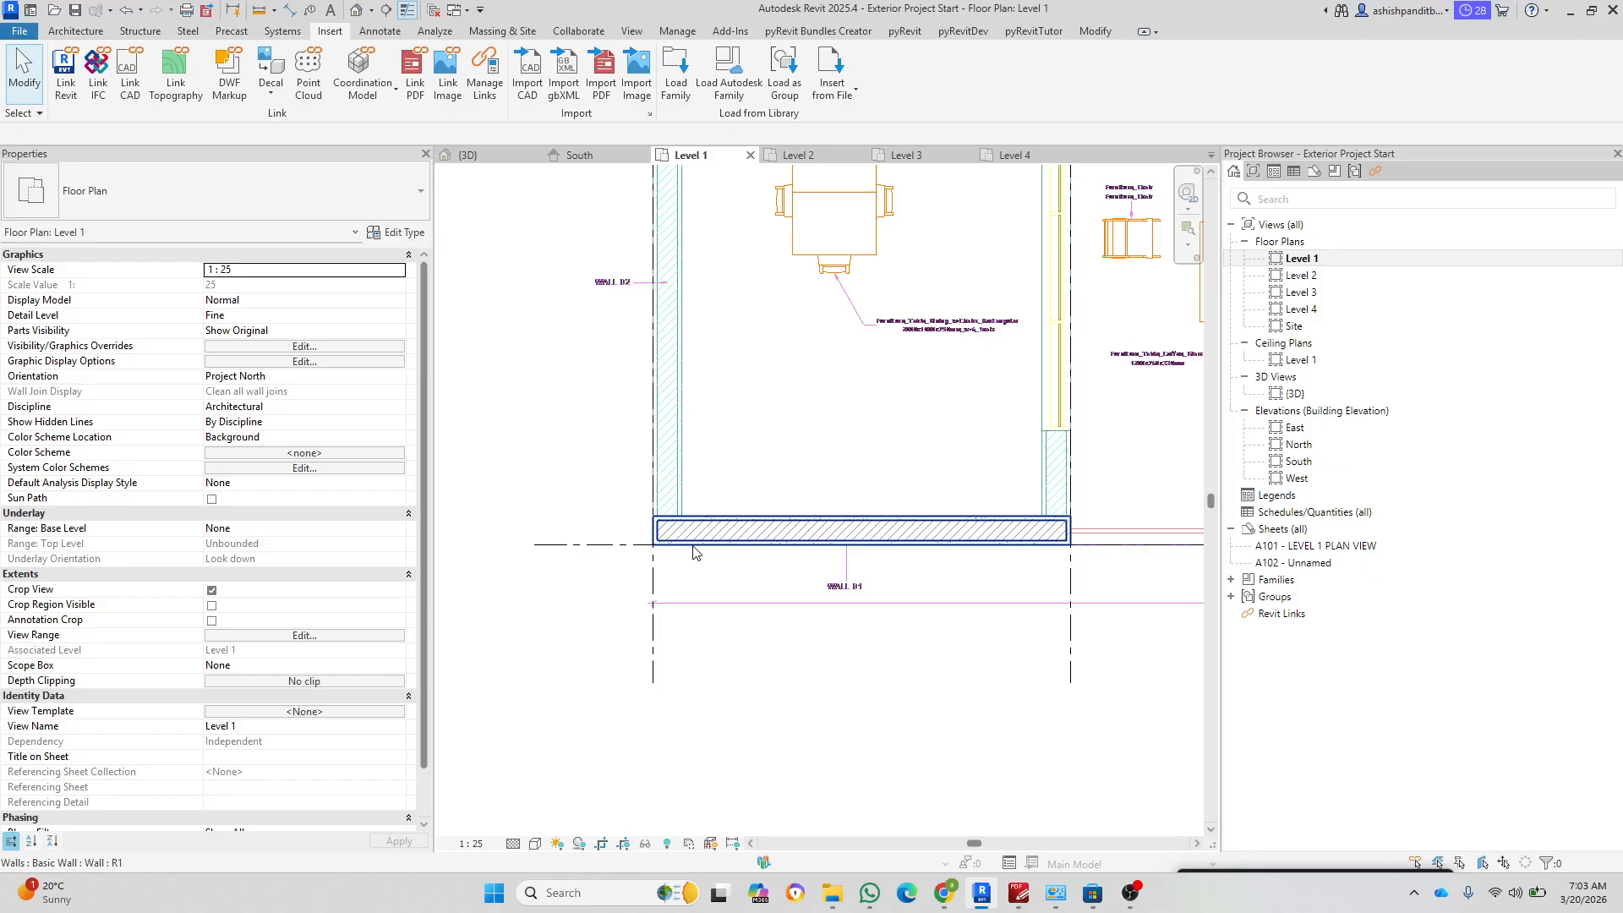
pyautogui.click(778, 542)
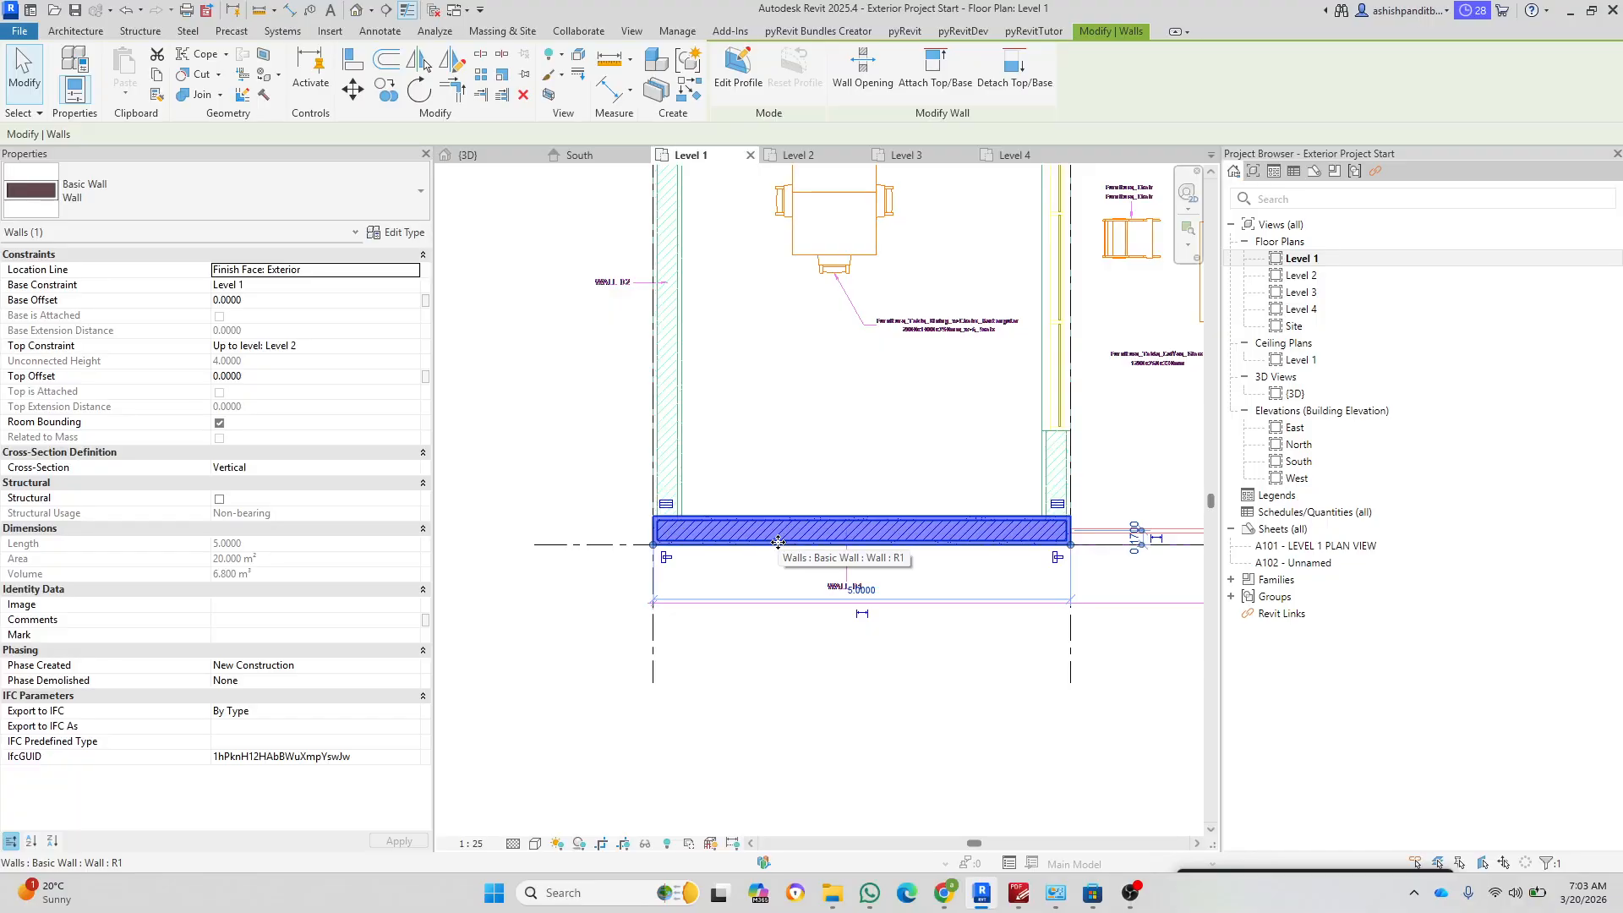
pyautogui.rightClick(778, 542)
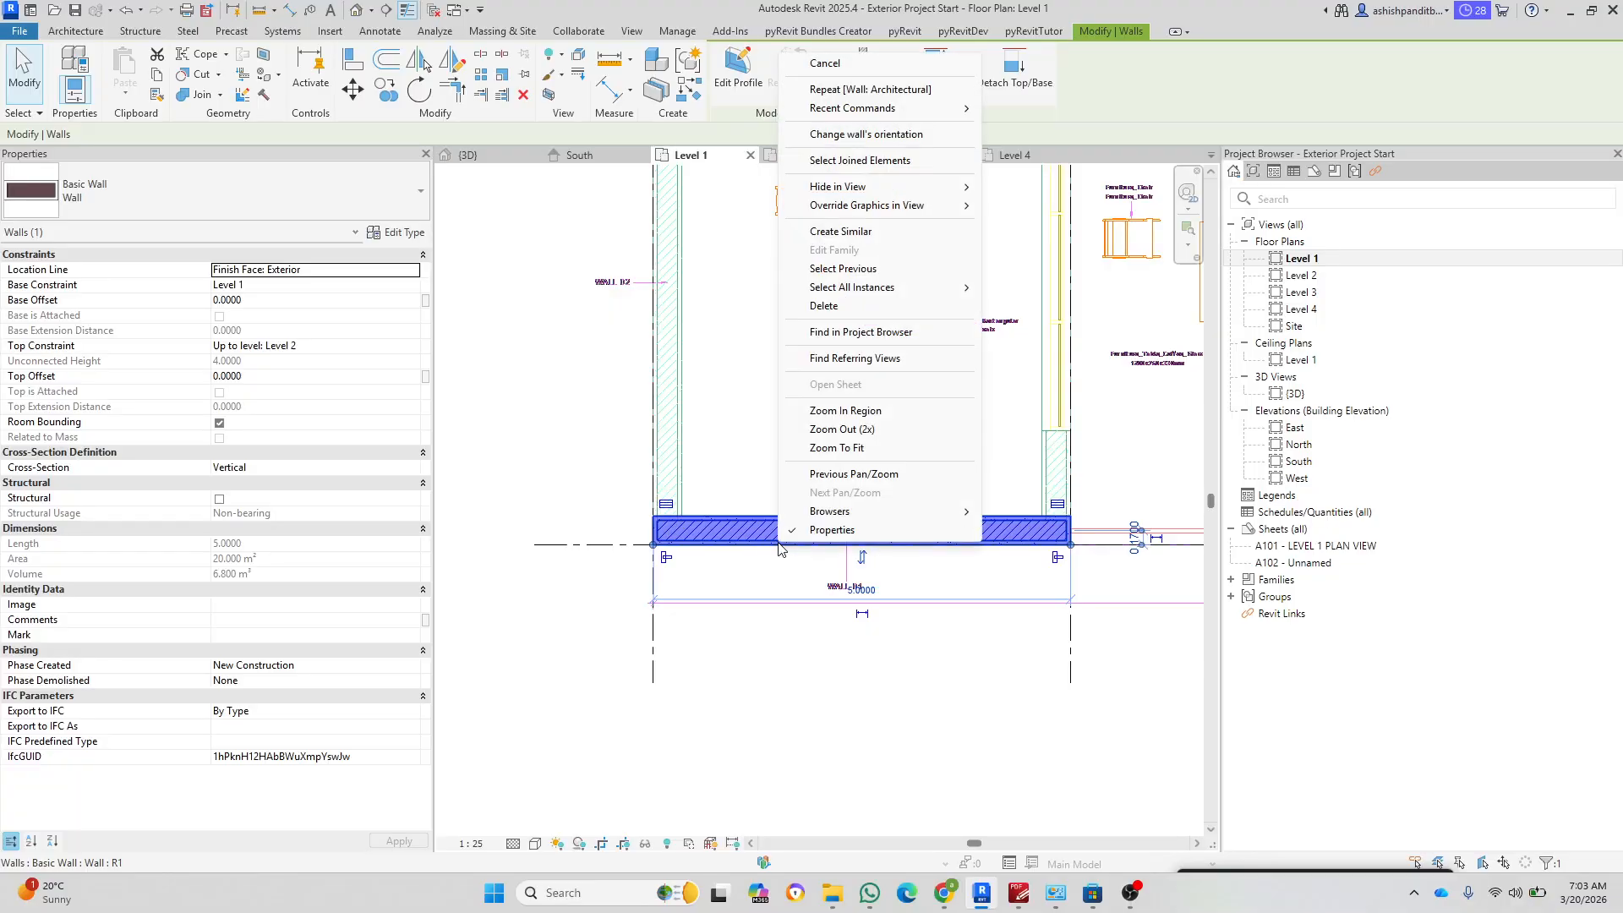
pyautogui.click(860, 239)
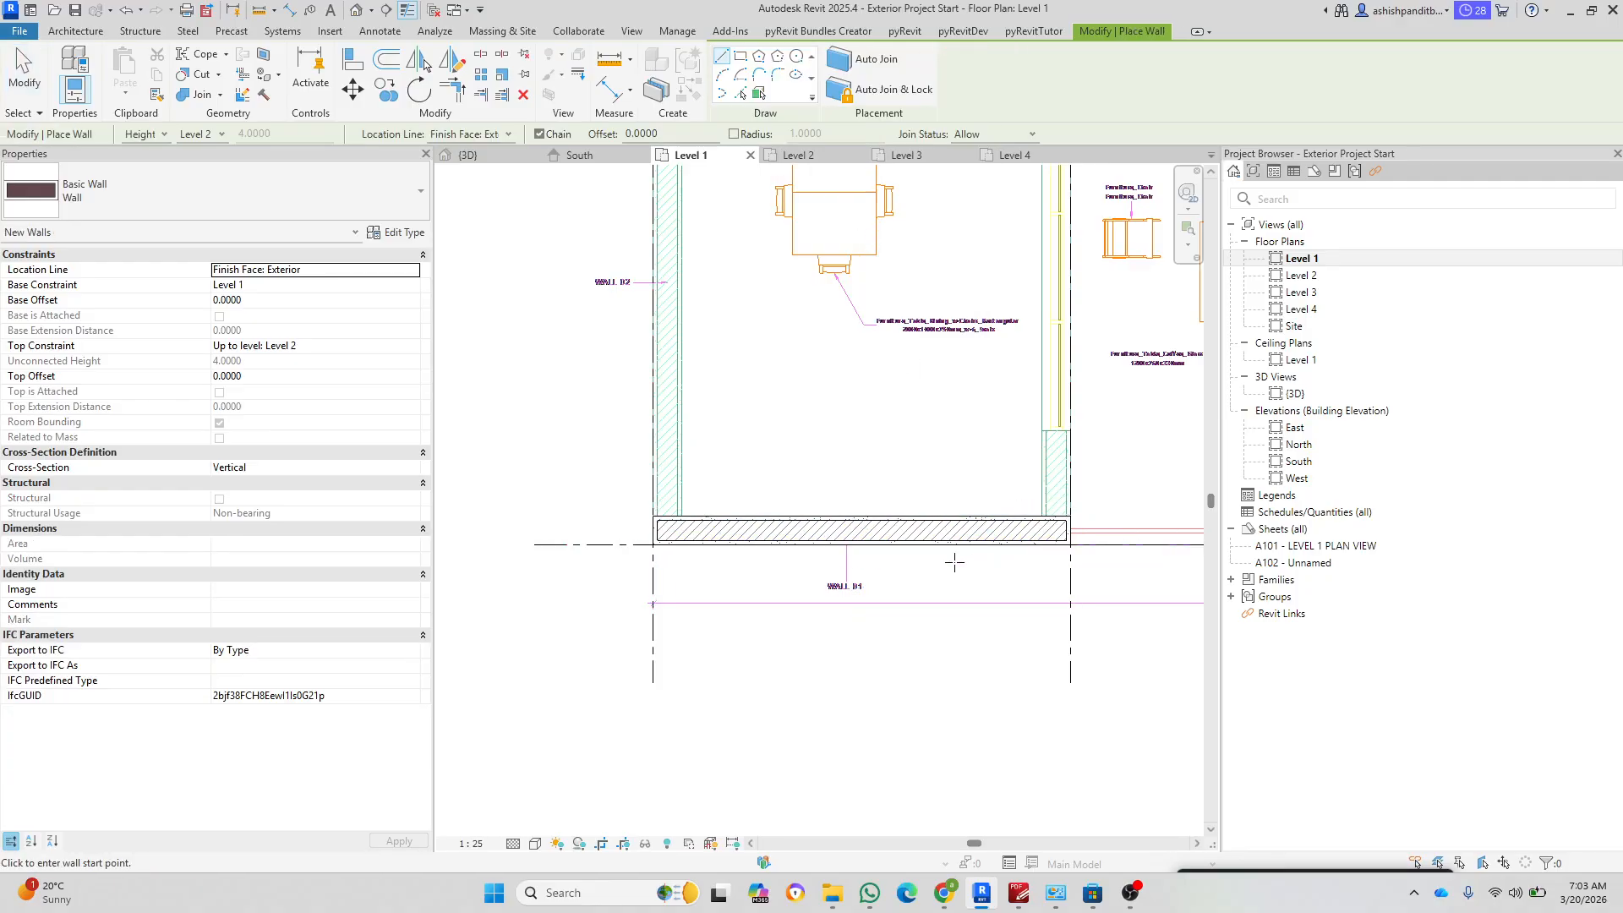
pyautogui.scroll(2, 717, 531)
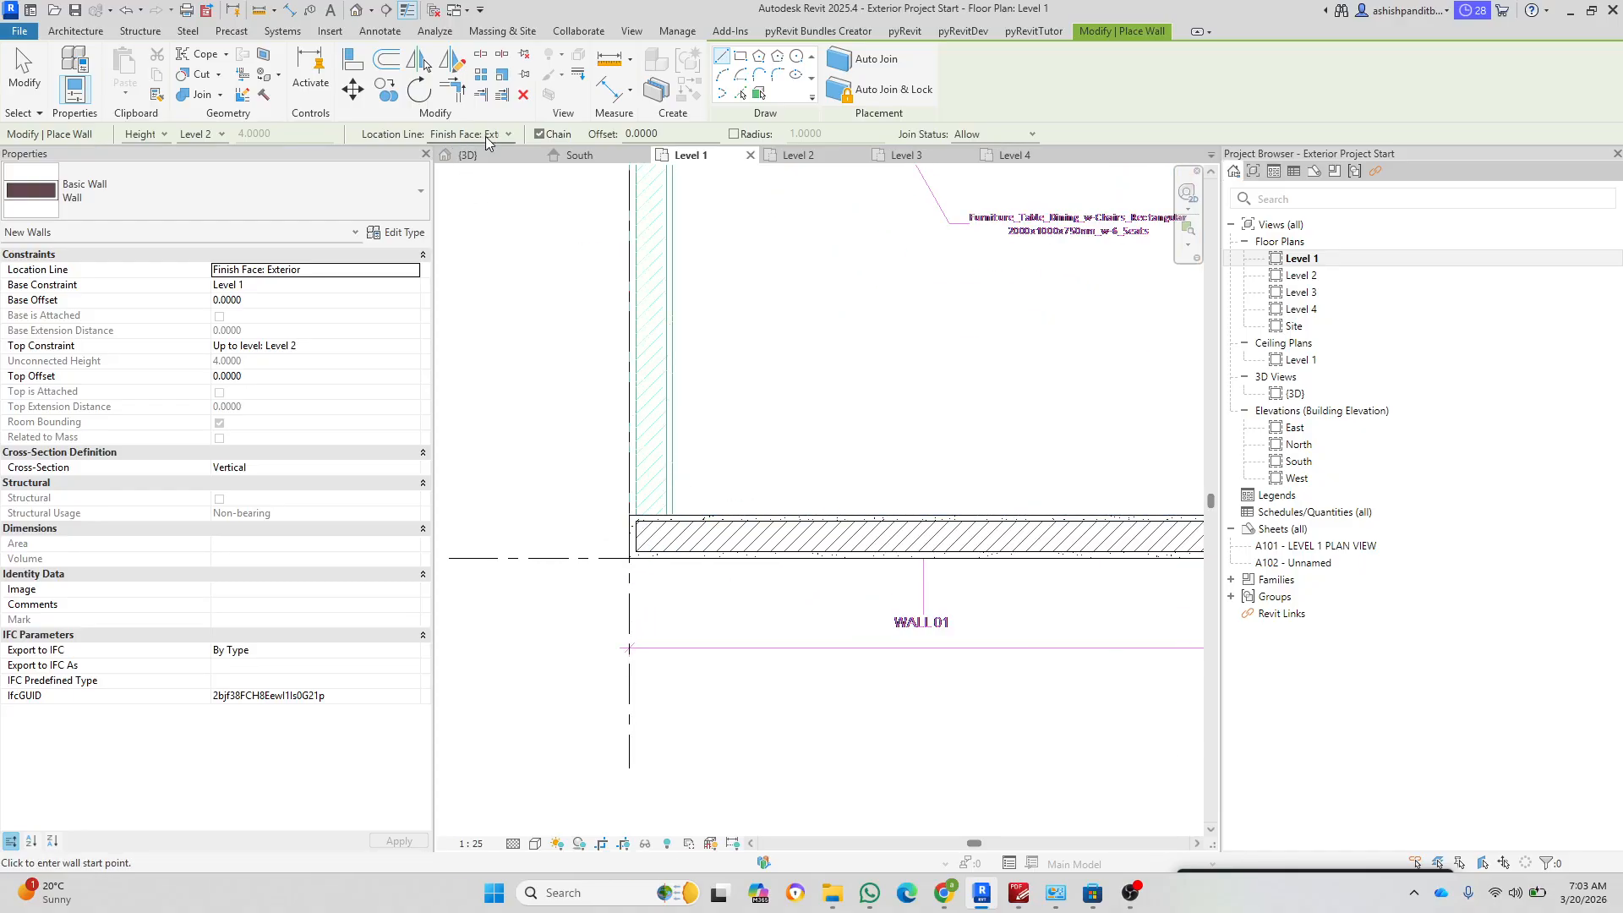
pyautogui.scroll(2, 583, 545)
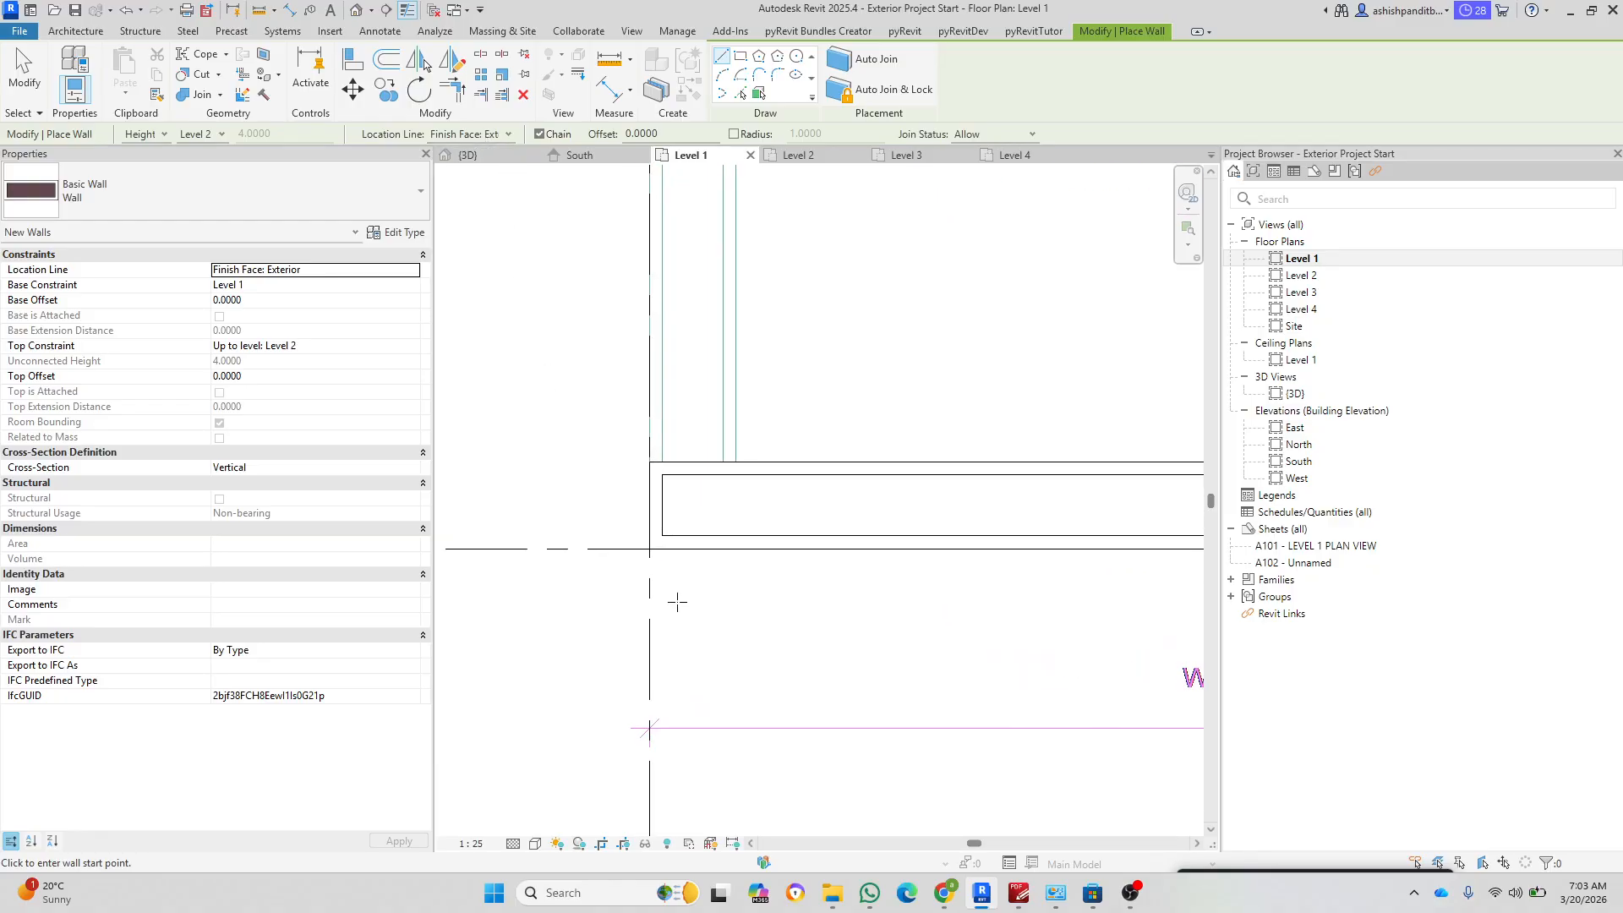
pyautogui.click(649, 550)
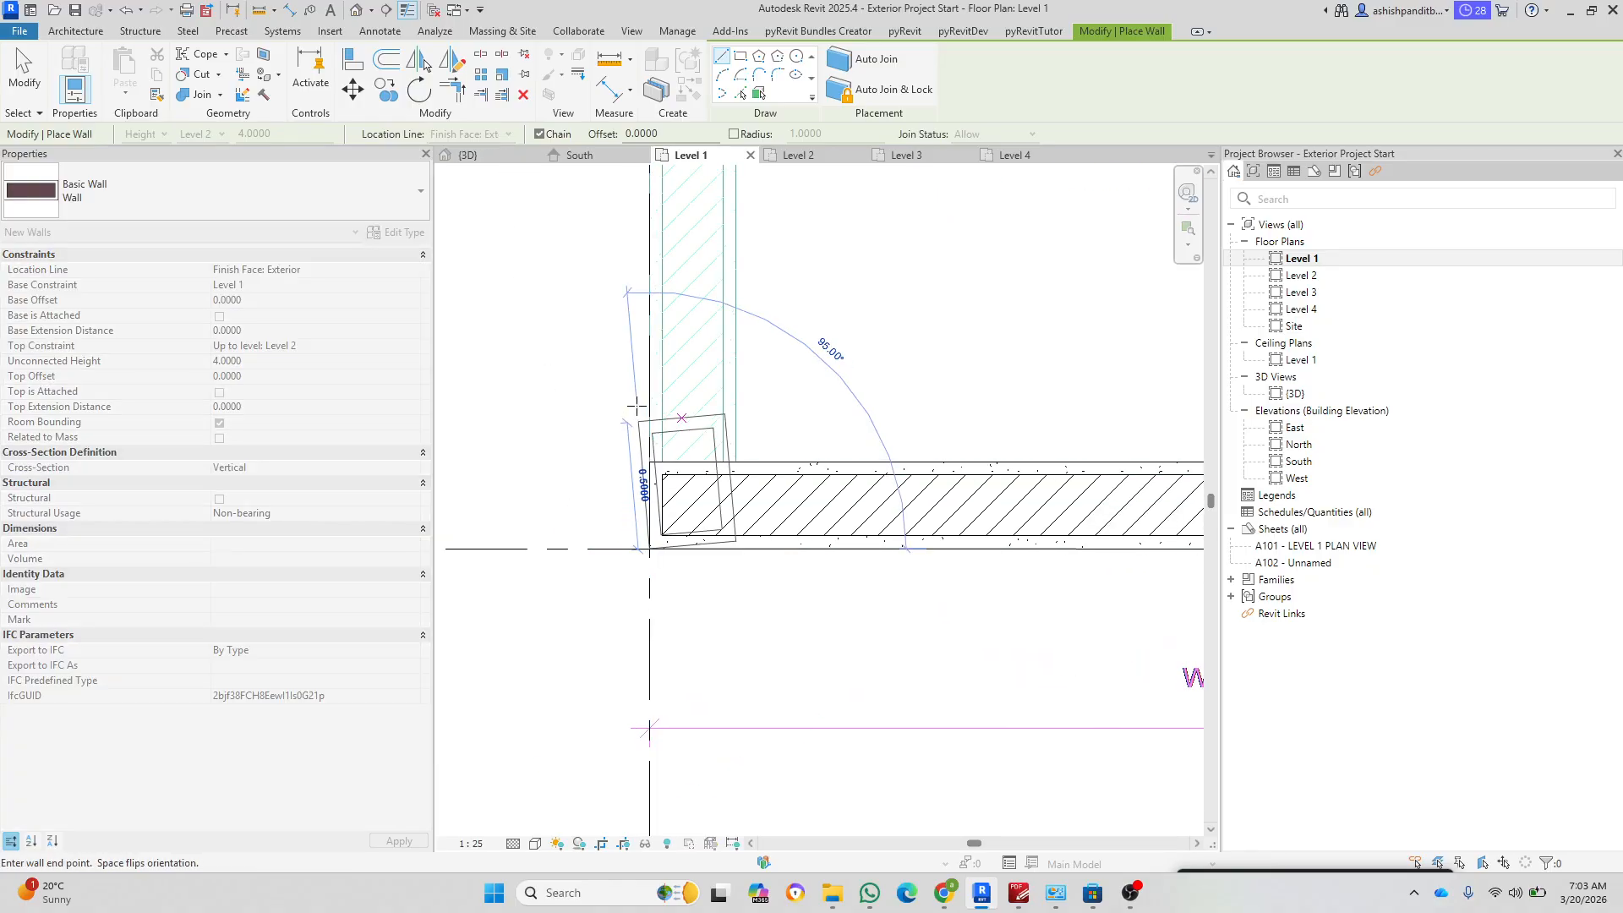
pyautogui.scroll(-5, 543, 739)
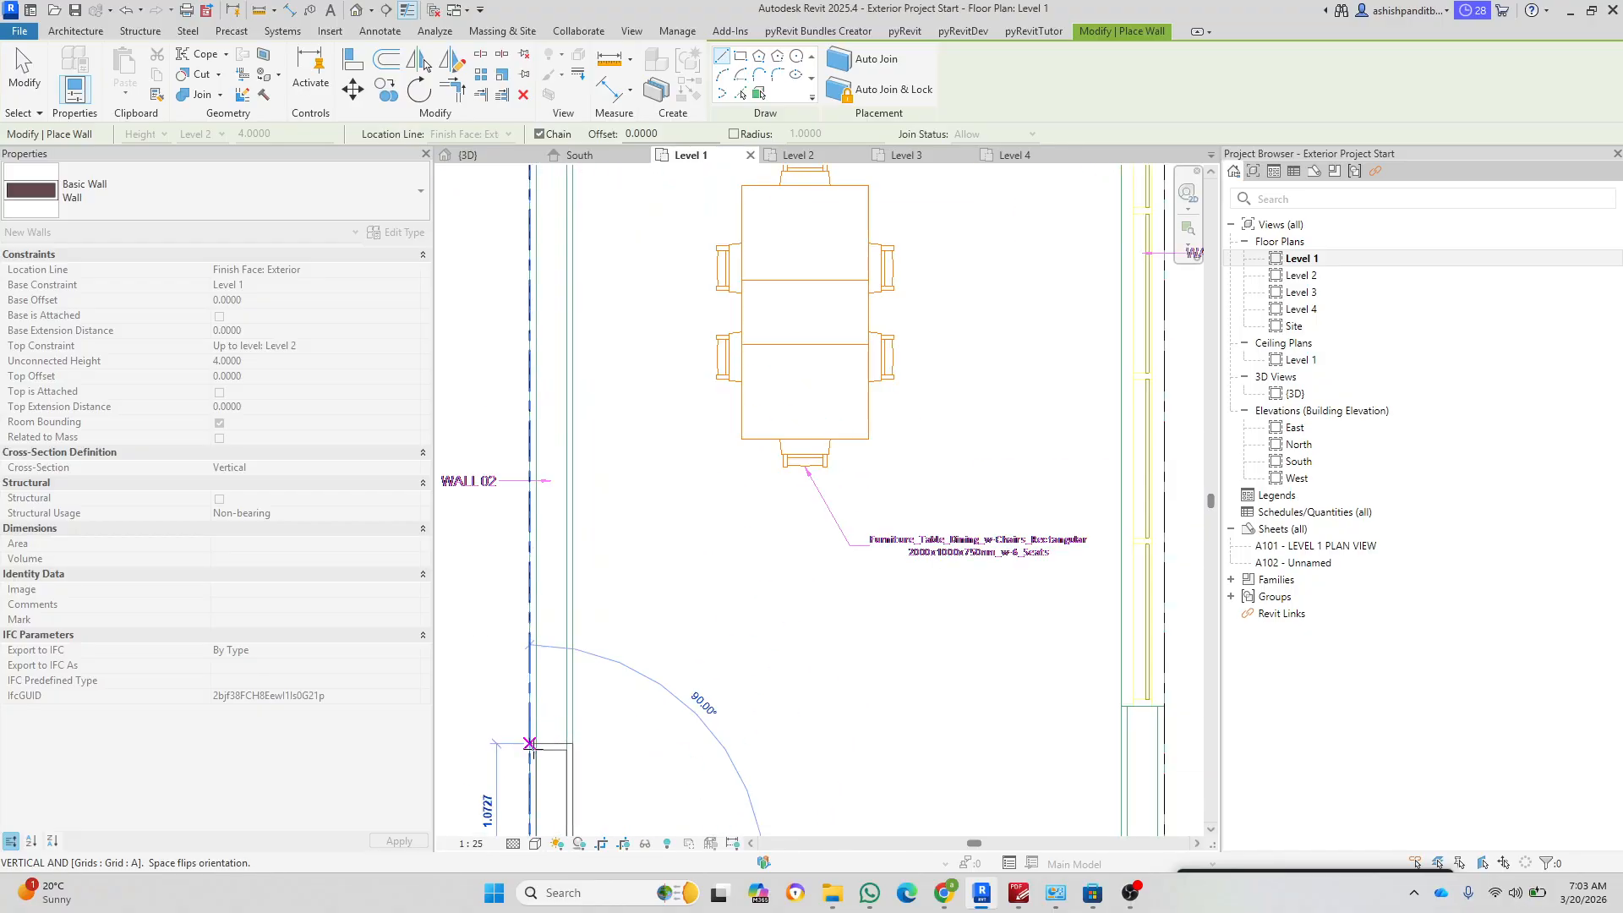
pyautogui.moveTo(518, 338); pyautogui.dragTo(522, 601, button='middle')
pyautogui.scroll(3, 511, 432)
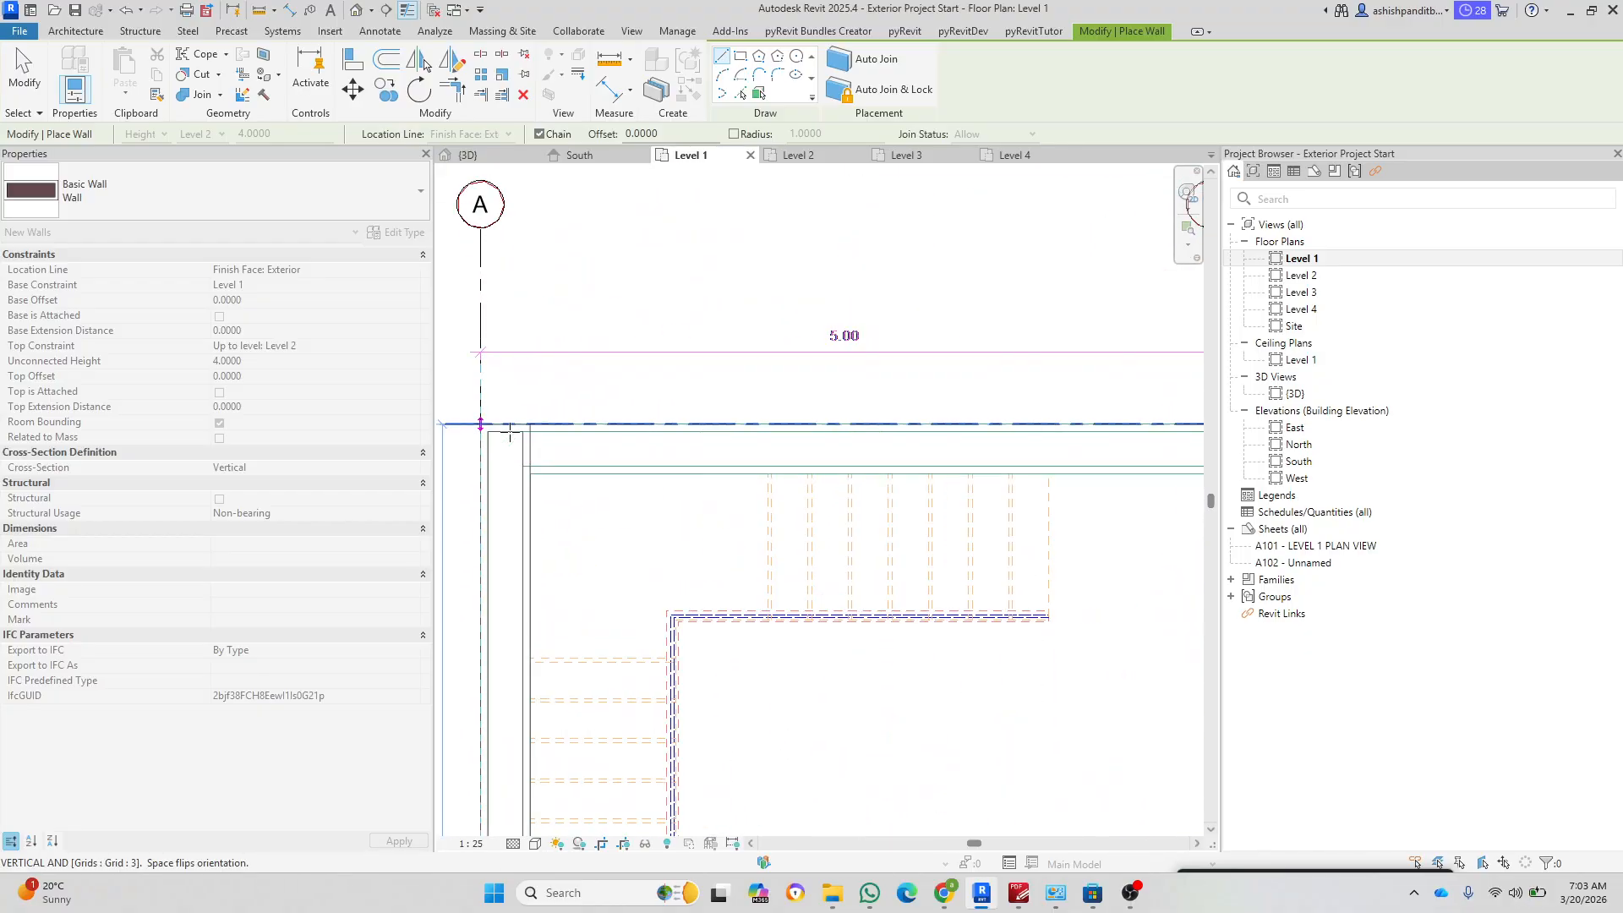
pyautogui.click(465, 420)
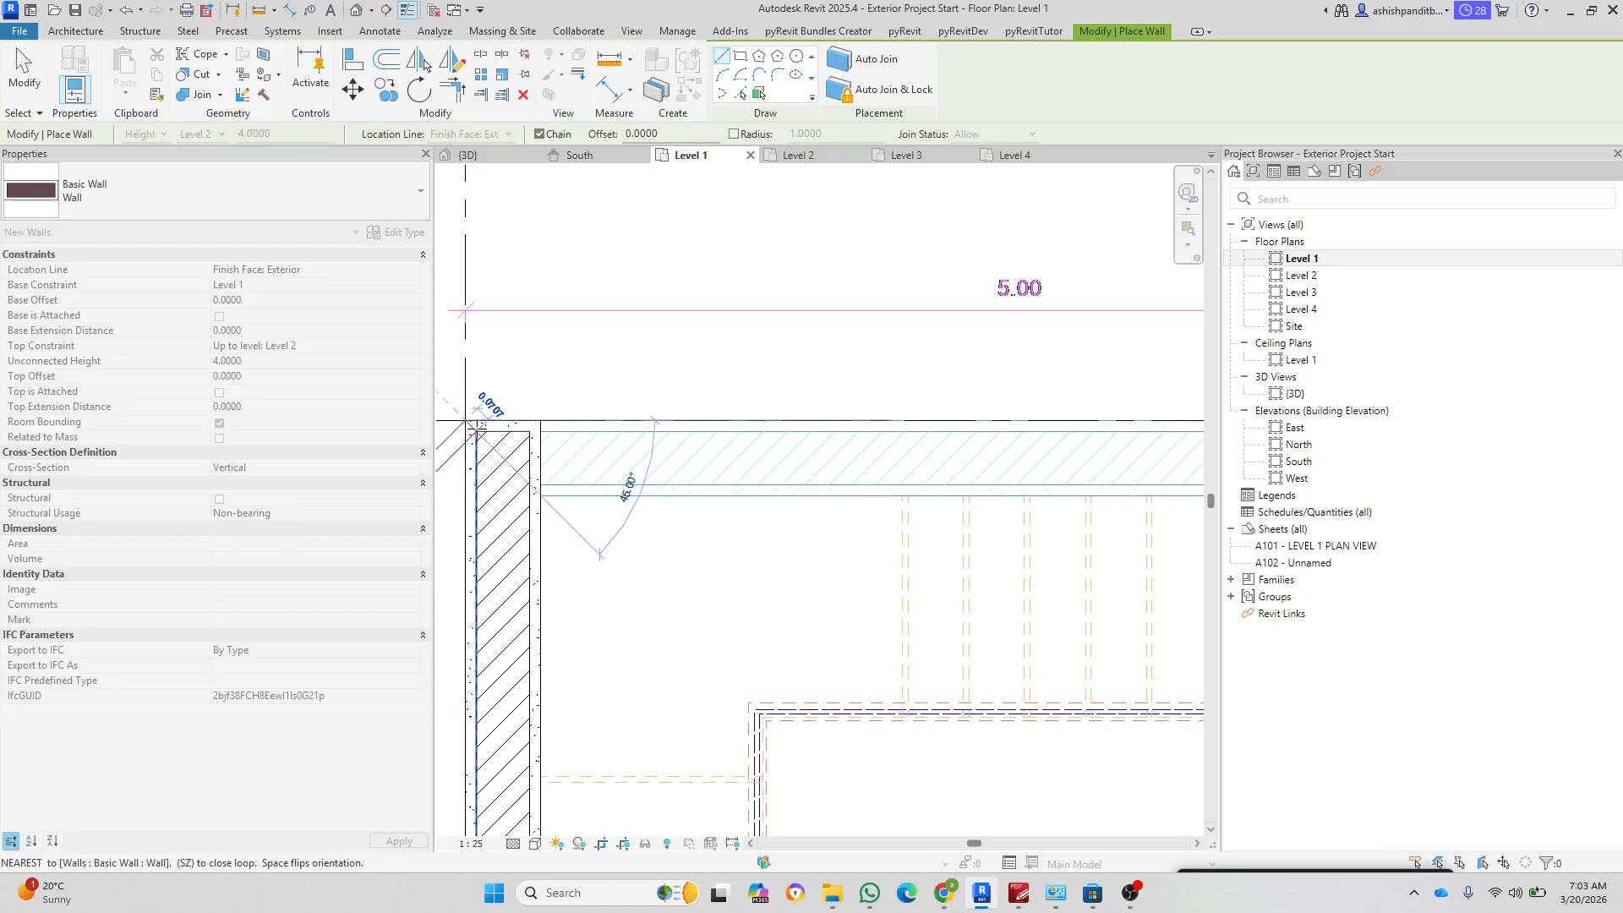
# Step: Continue the wall chain along grid 3 from grid A to the intersection with grid C
pyautogui.scroll(-3, 486, 422)
pyautogui.scroll(-4, 666, 480)
pyautogui.moveTo(676, 807); pyautogui.dragTo(670, 381, button='middle')
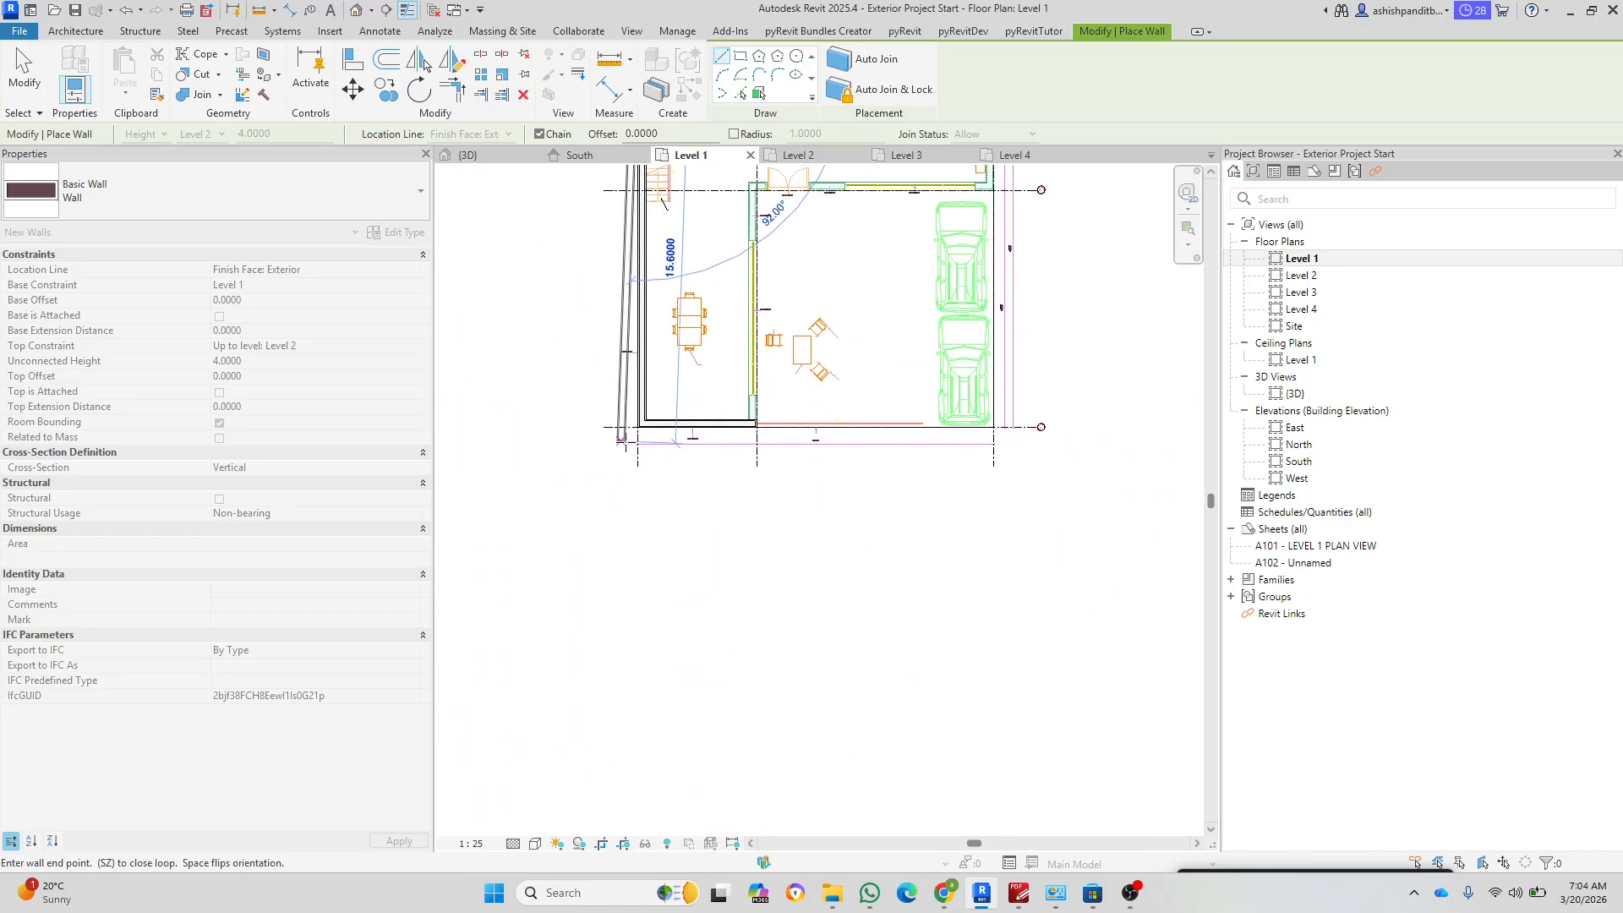
pyautogui.scroll(6, 667, 394)
pyautogui.scroll(1, 515, 391)
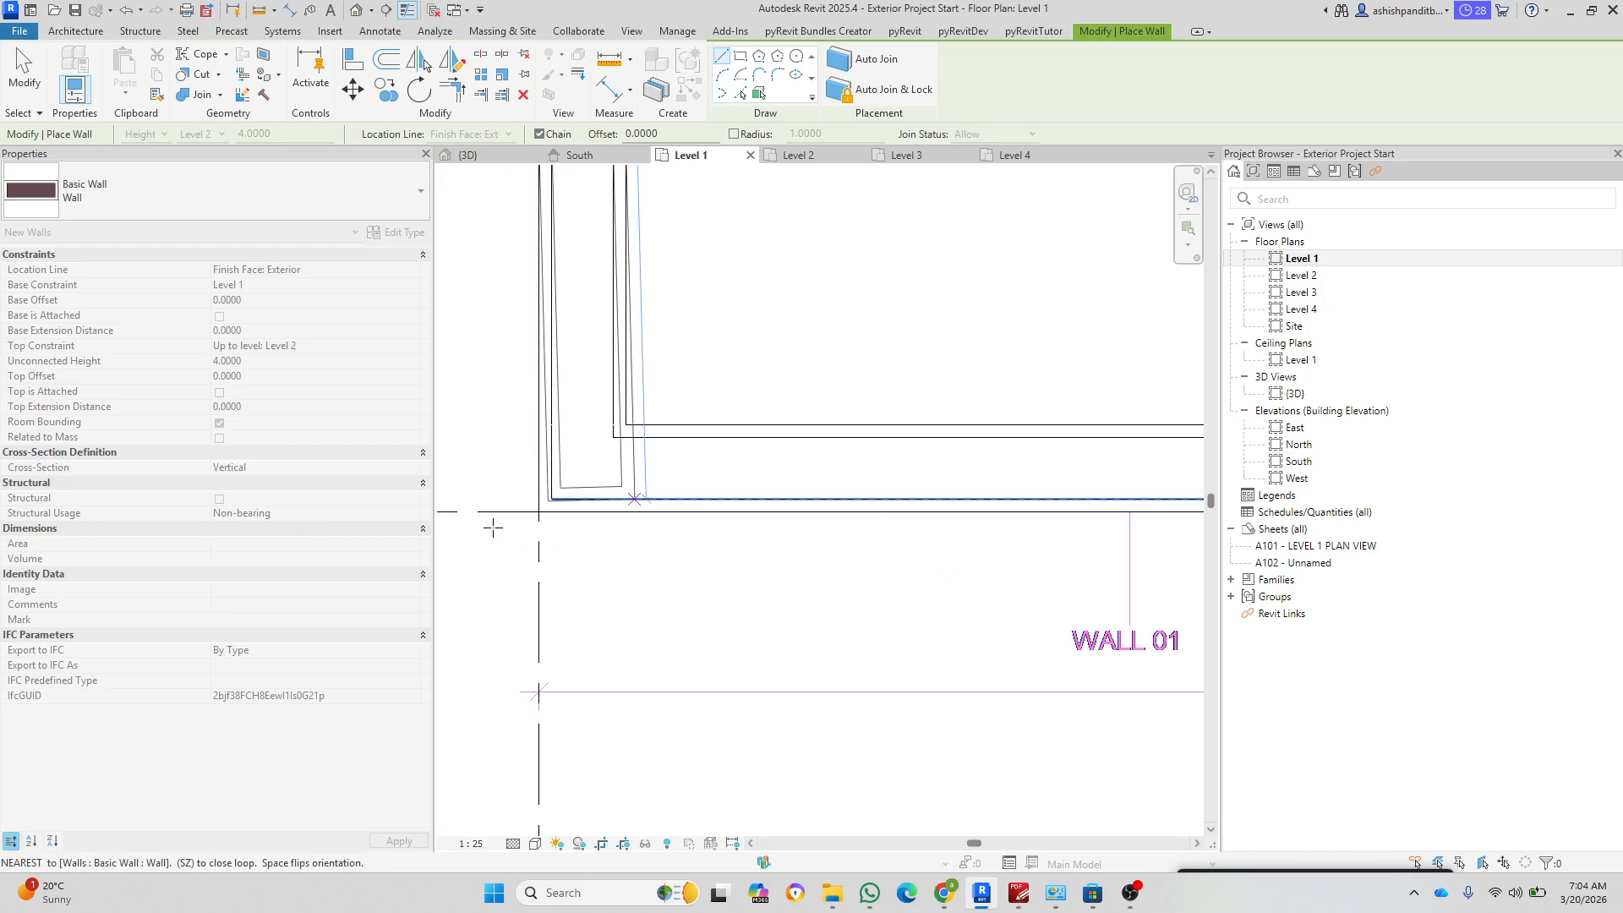
pyautogui.scroll(-5, 584, 736)
pyautogui.scroll(-4, 584, 769)
pyautogui.scroll(8, 676, 507)
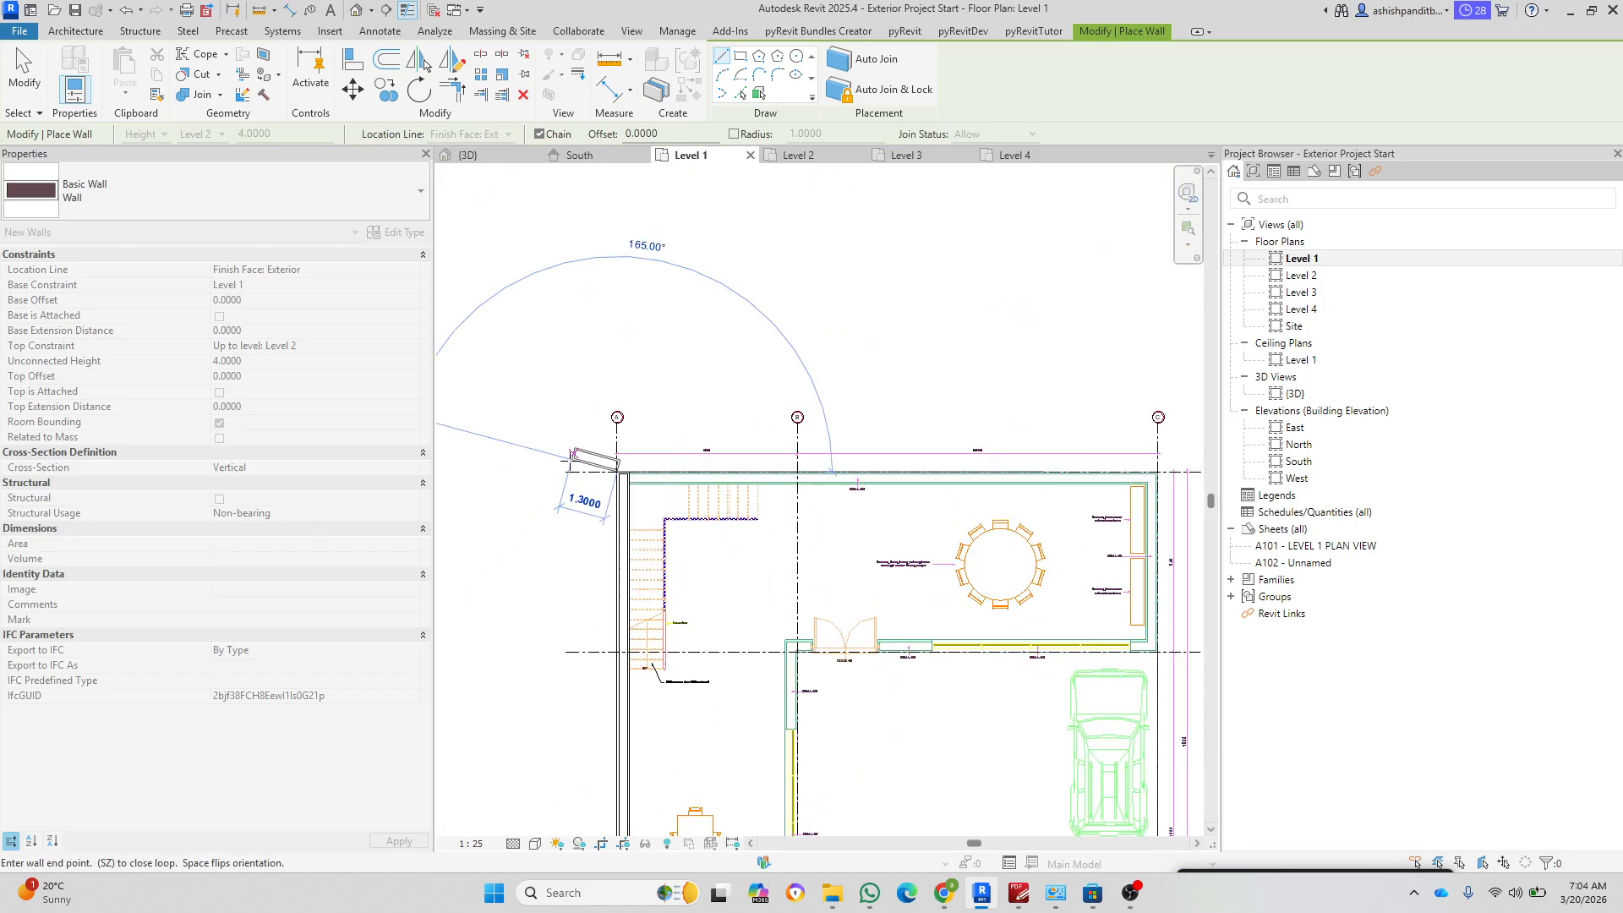
pyautogui.scroll(-2, 710, 556)
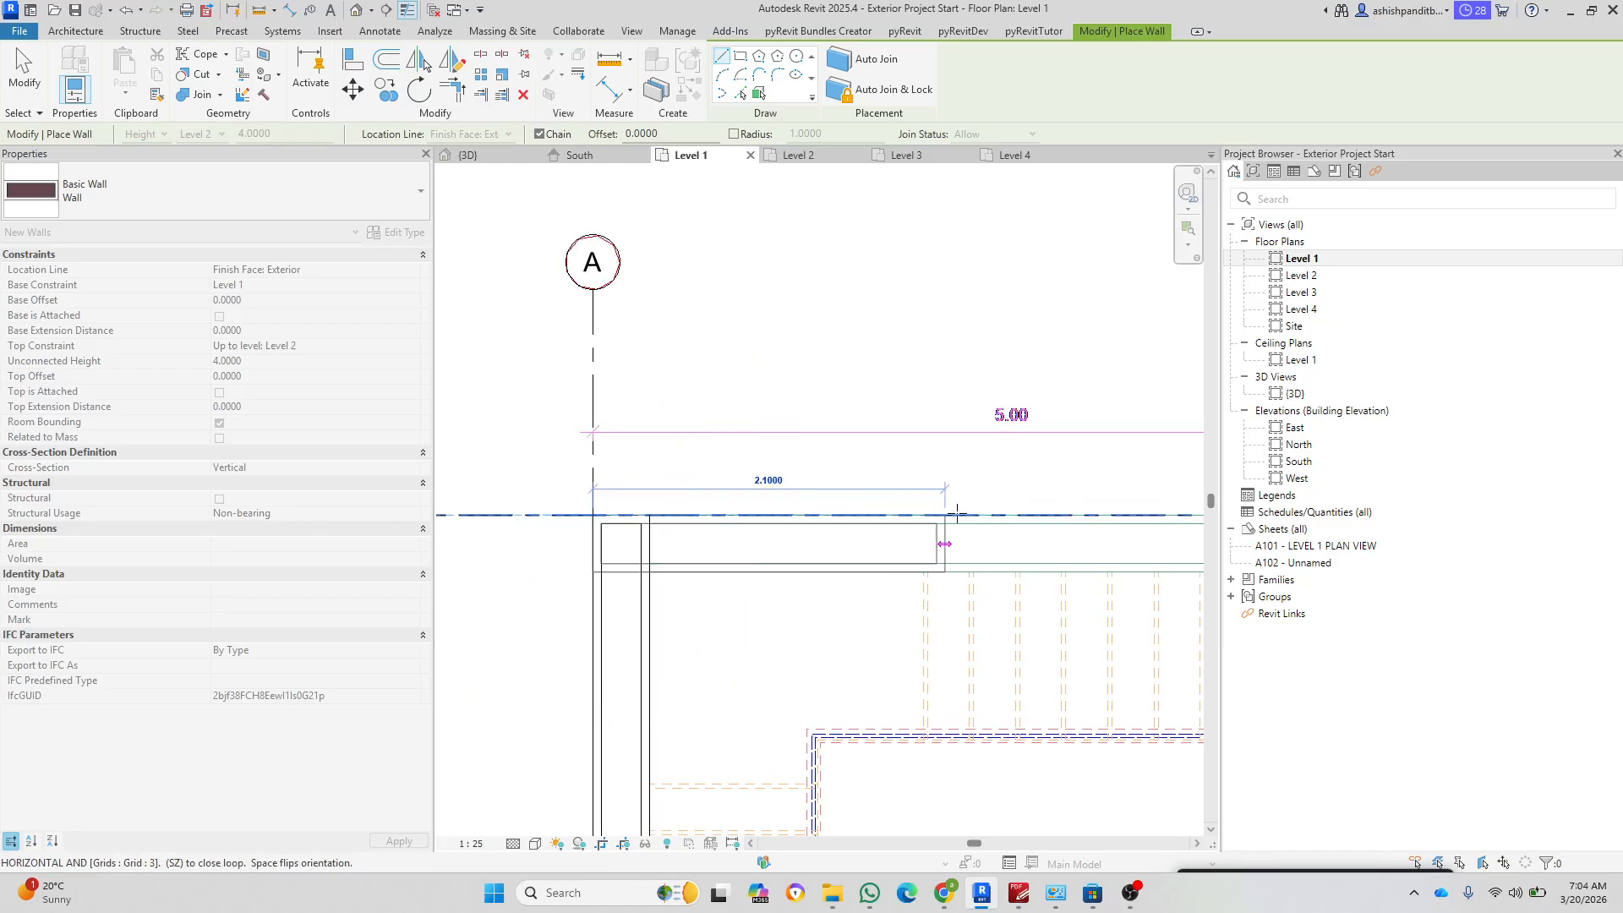
pyautogui.scroll(-3, 874, 500)
pyautogui.scroll(-1, 873, 501)
pyautogui.moveTo(1015, 512); pyautogui.dragTo(664, 513, button='middle')
pyautogui.moveTo(1007, 510); pyautogui.dragTo(572, 505, button='middle')
pyautogui.scroll(6, 797, 507)
pyautogui.scroll(3, 777, 508)
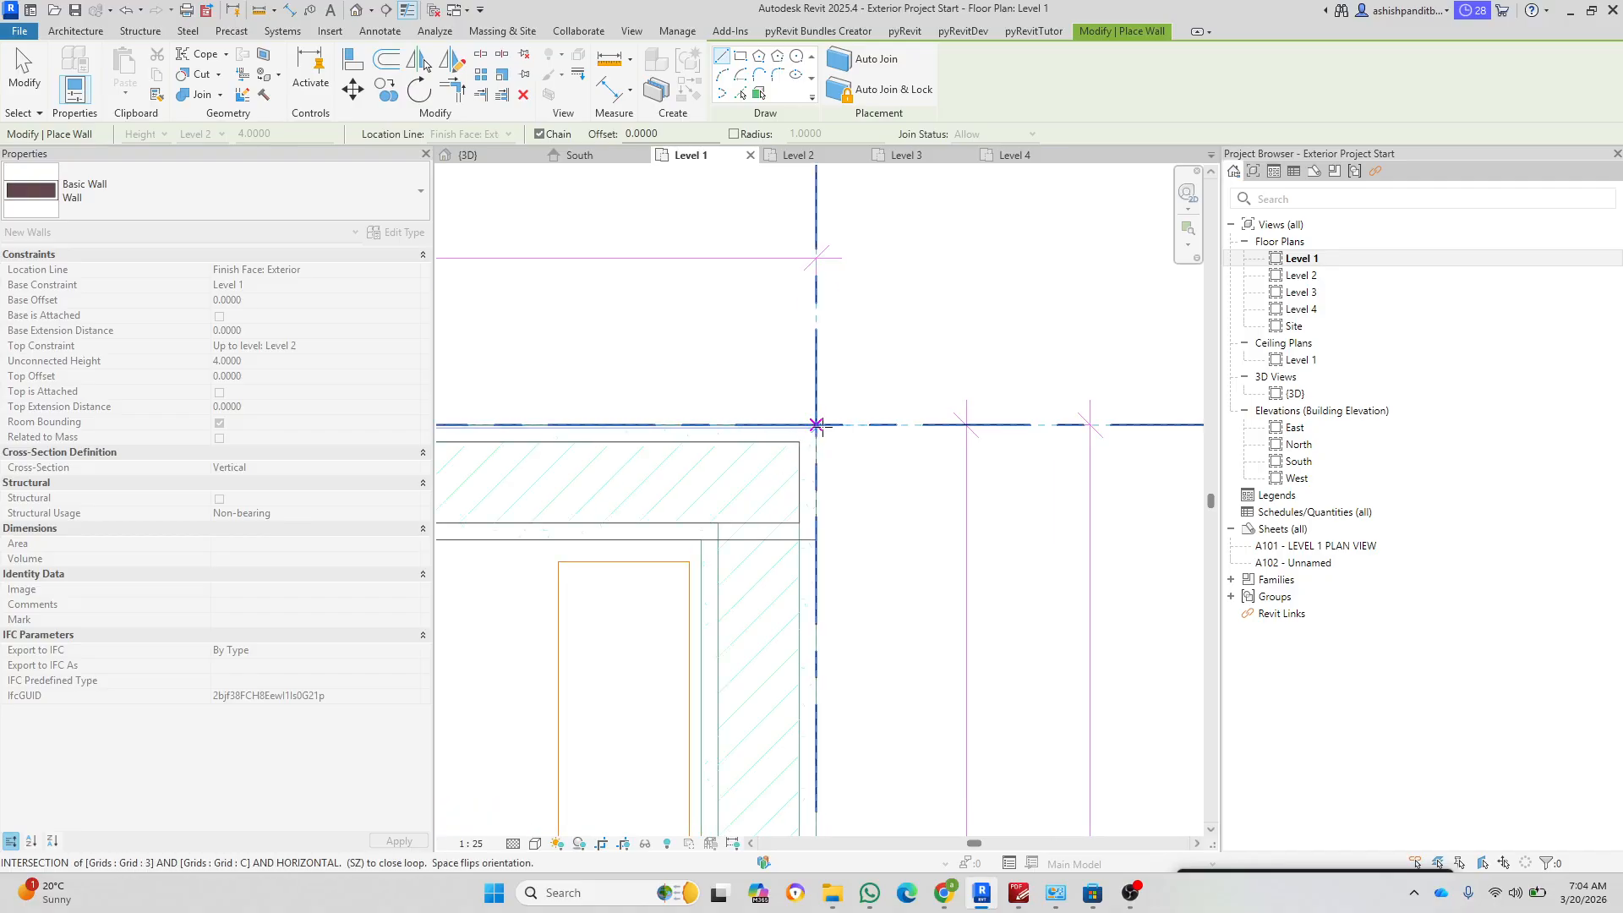
pyautogui.scroll(3, 794, 431)
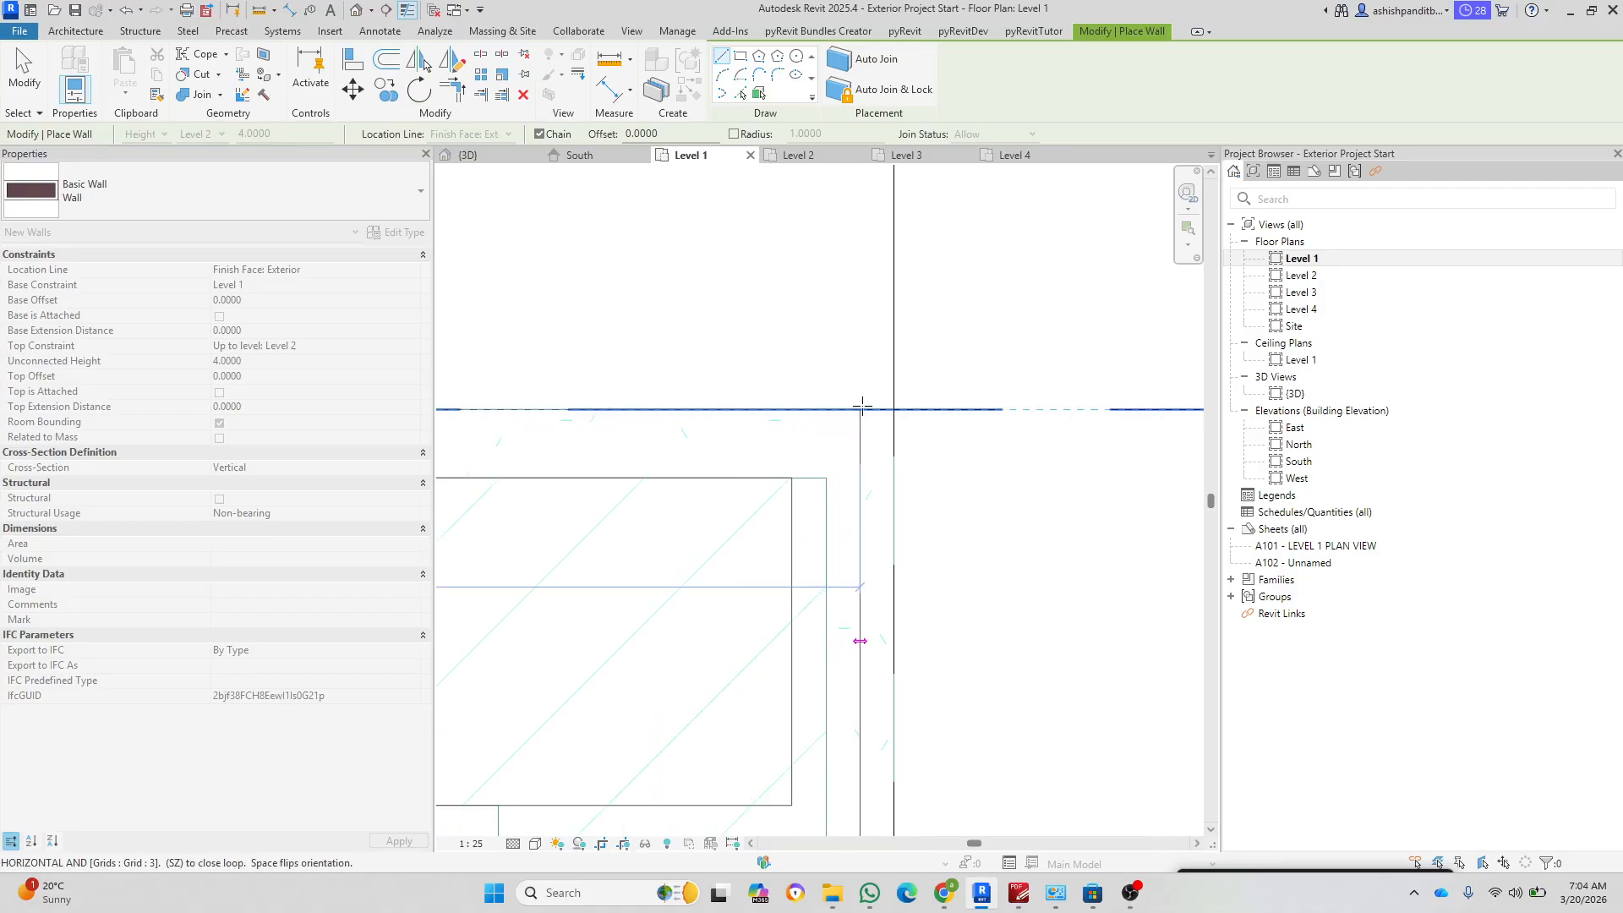
pyautogui.click(890, 409)
# Step: Continue the wall chain down grid C from grid 3 to grid 2
pyautogui.scroll(-12, 821, 272)
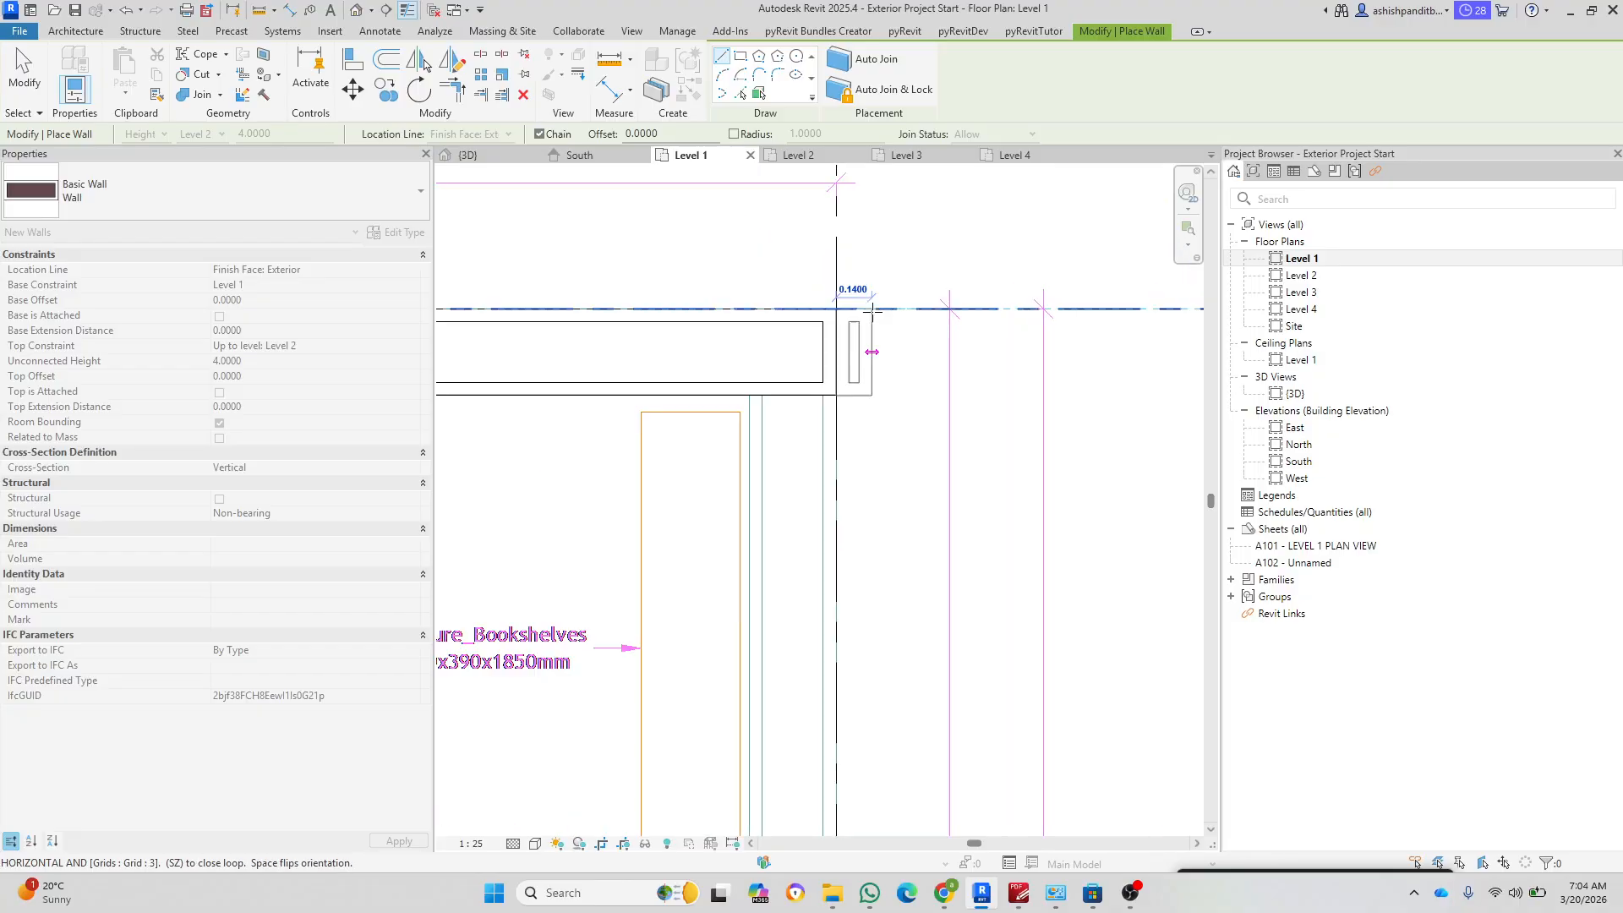
pyautogui.scroll(-1, 856, 663)
pyautogui.moveTo(855, 681); pyautogui.dragTo(856, 373, button='middle')
pyautogui.scroll(5, 850, 423)
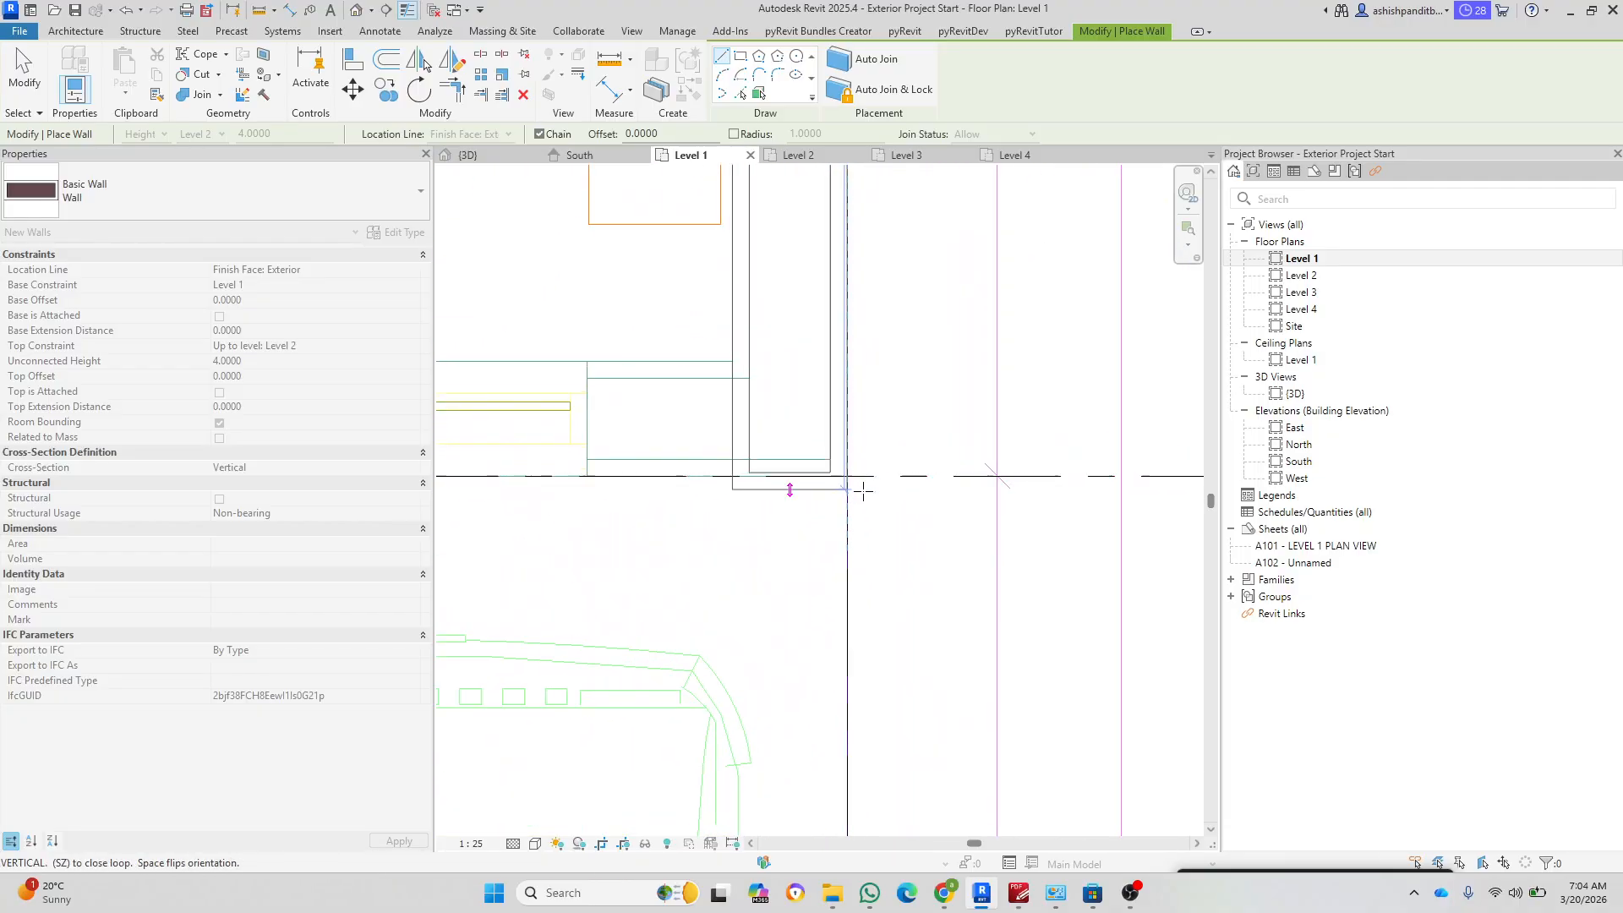
pyautogui.click(839, 467)
# Step: Continue the wall chain along grid 2 from grid C back to grid B, following the WALL 05 line
pyautogui.scroll(-6, 993, 470)
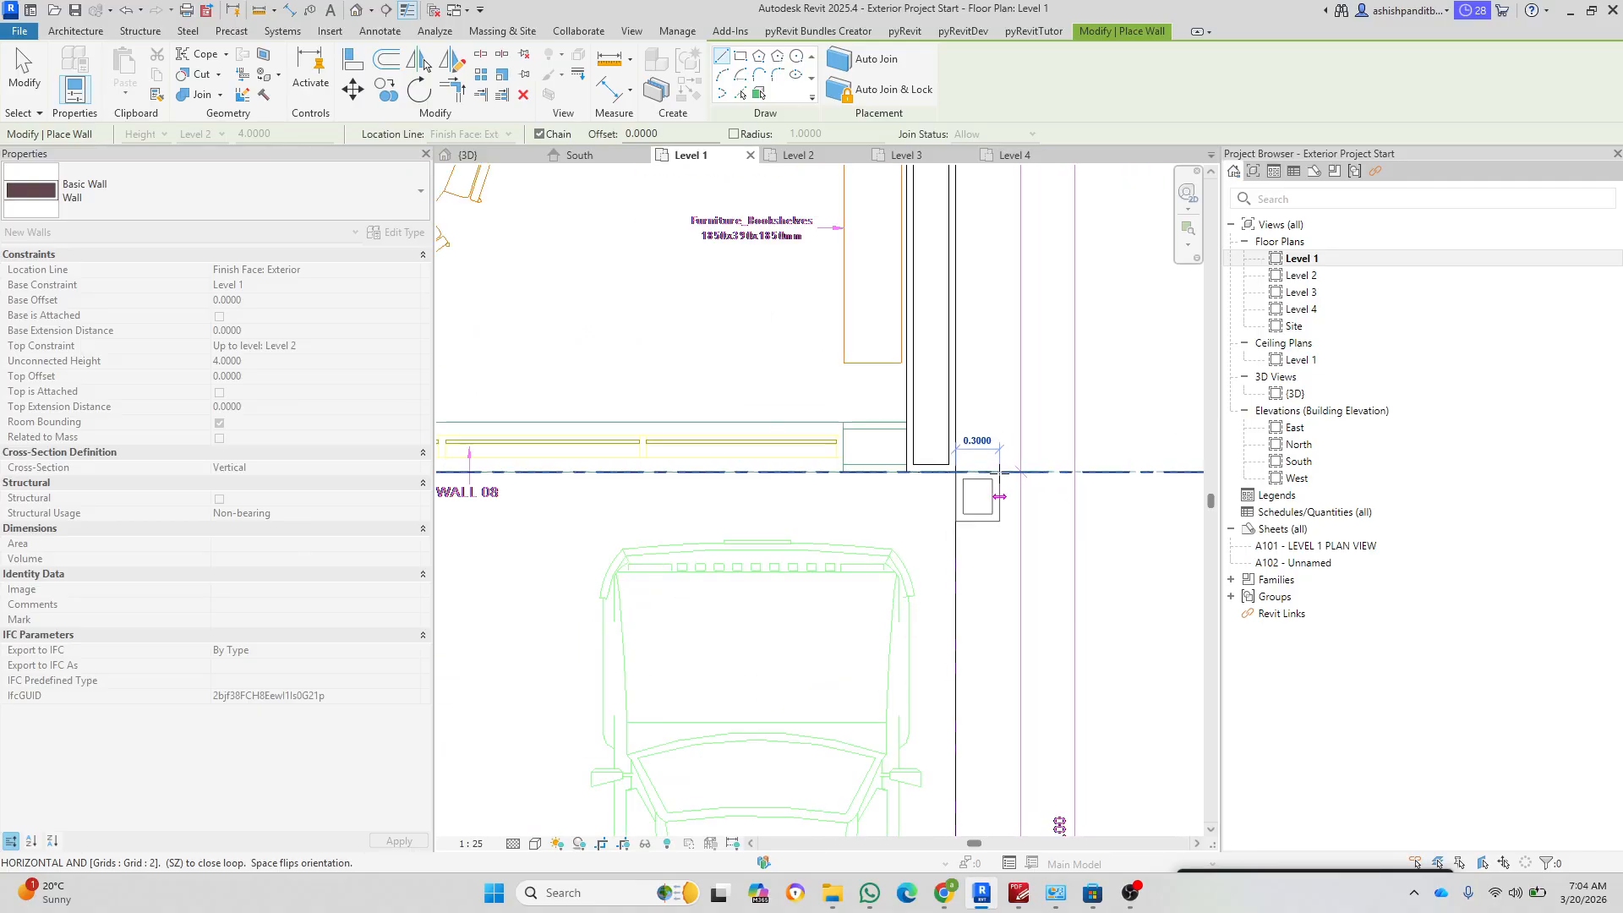
pyautogui.scroll(-1, 622, 504)
pyautogui.moveTo(604, 505); pyautogui.dragTo(909, 473, button='middle')
pyautogui.moveTo(661, 492); pyautogui.dragTo(1008, 490, button='middle')
pyautogui.scroll(6, 723, 442)
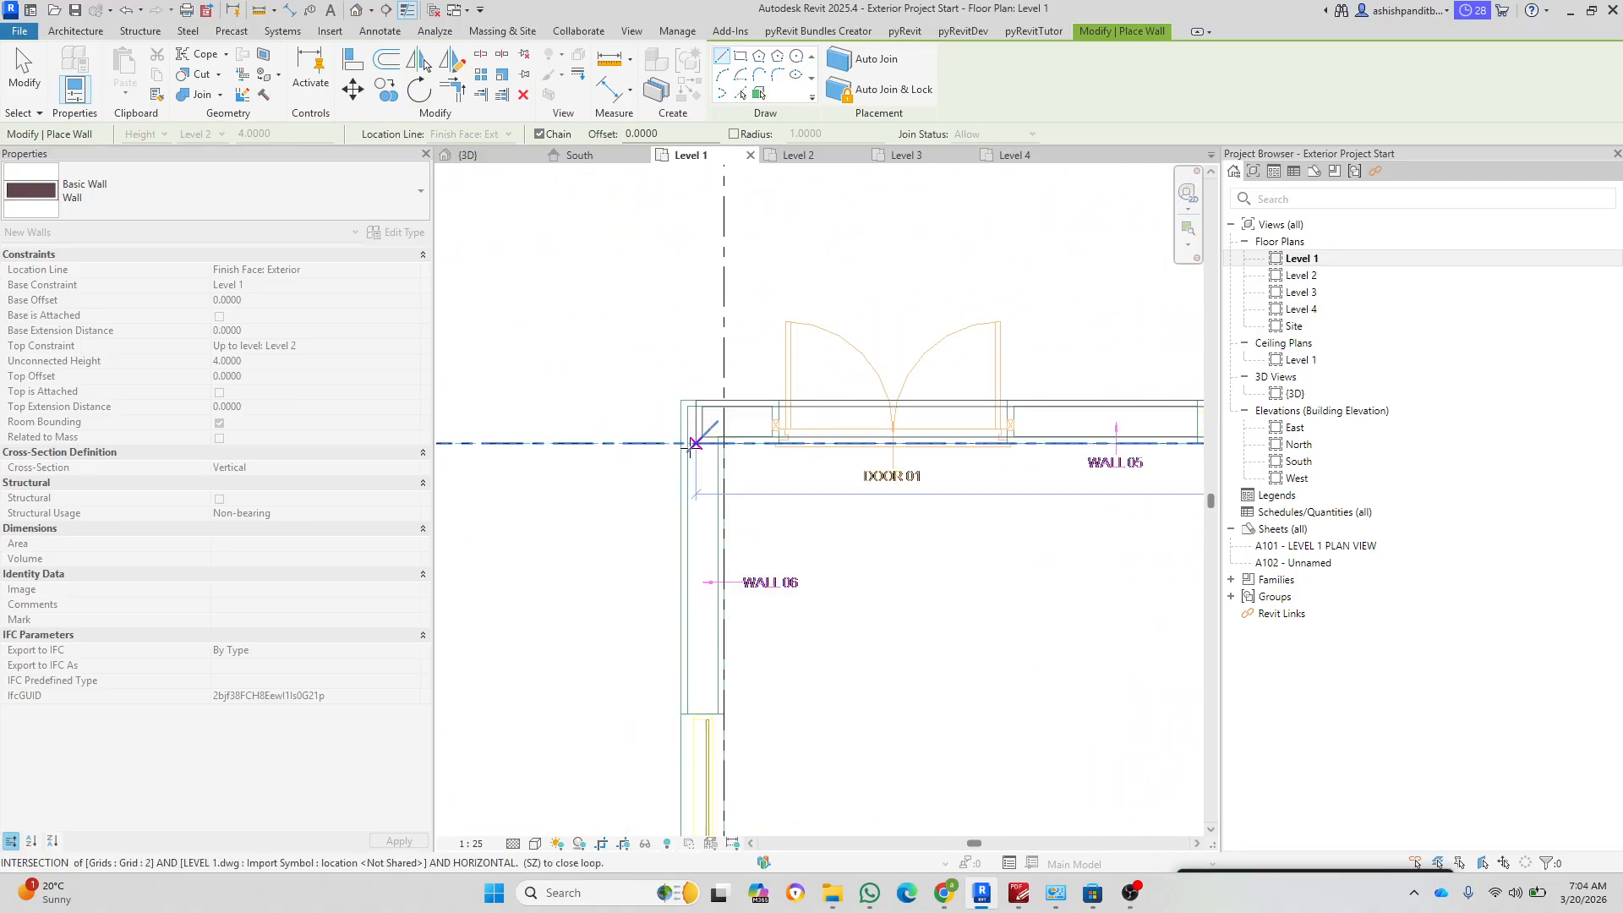
pyautogui.click(698, 443)
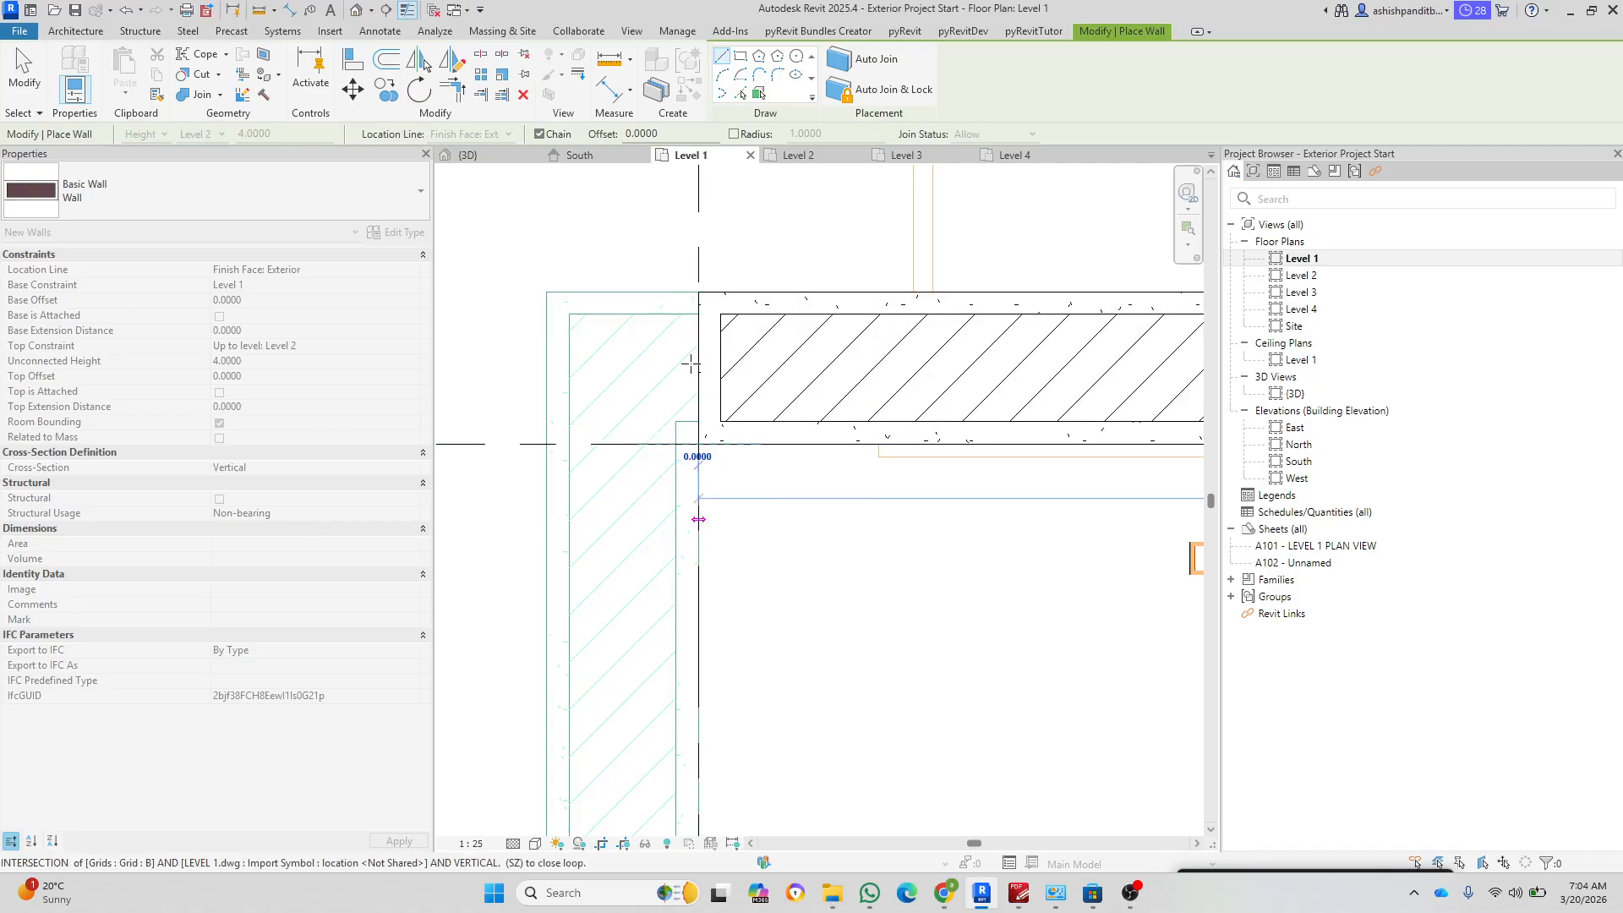
# Step: Draw the last wall down grid B from grid 2 to grid 1 at the end of WALL 01, and finish the chain
pyautogui.scroll(-4, 688, 453)
pyautogui.moveTo(713, 559); pyautogui.dragTo(700, 303, button='middle')
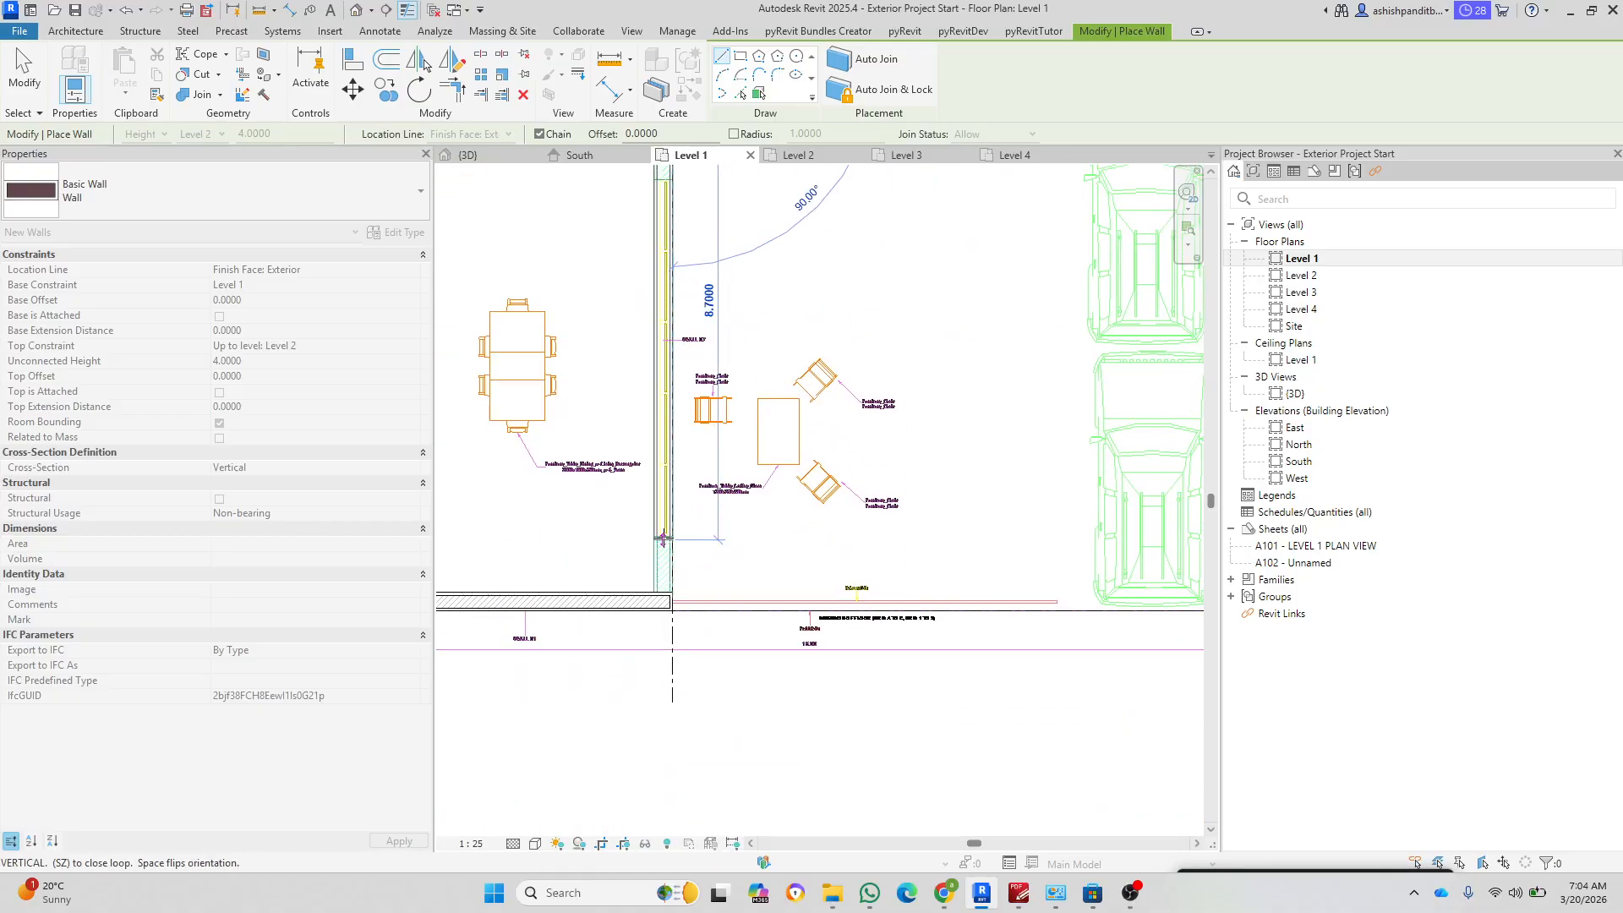
pyautogui.moveTo(662, 596); pyautogui.dragTo(663, 483, button='middle')
pyautogui.scroll(3, 661, 490)
pyautogui.click(686, 478)
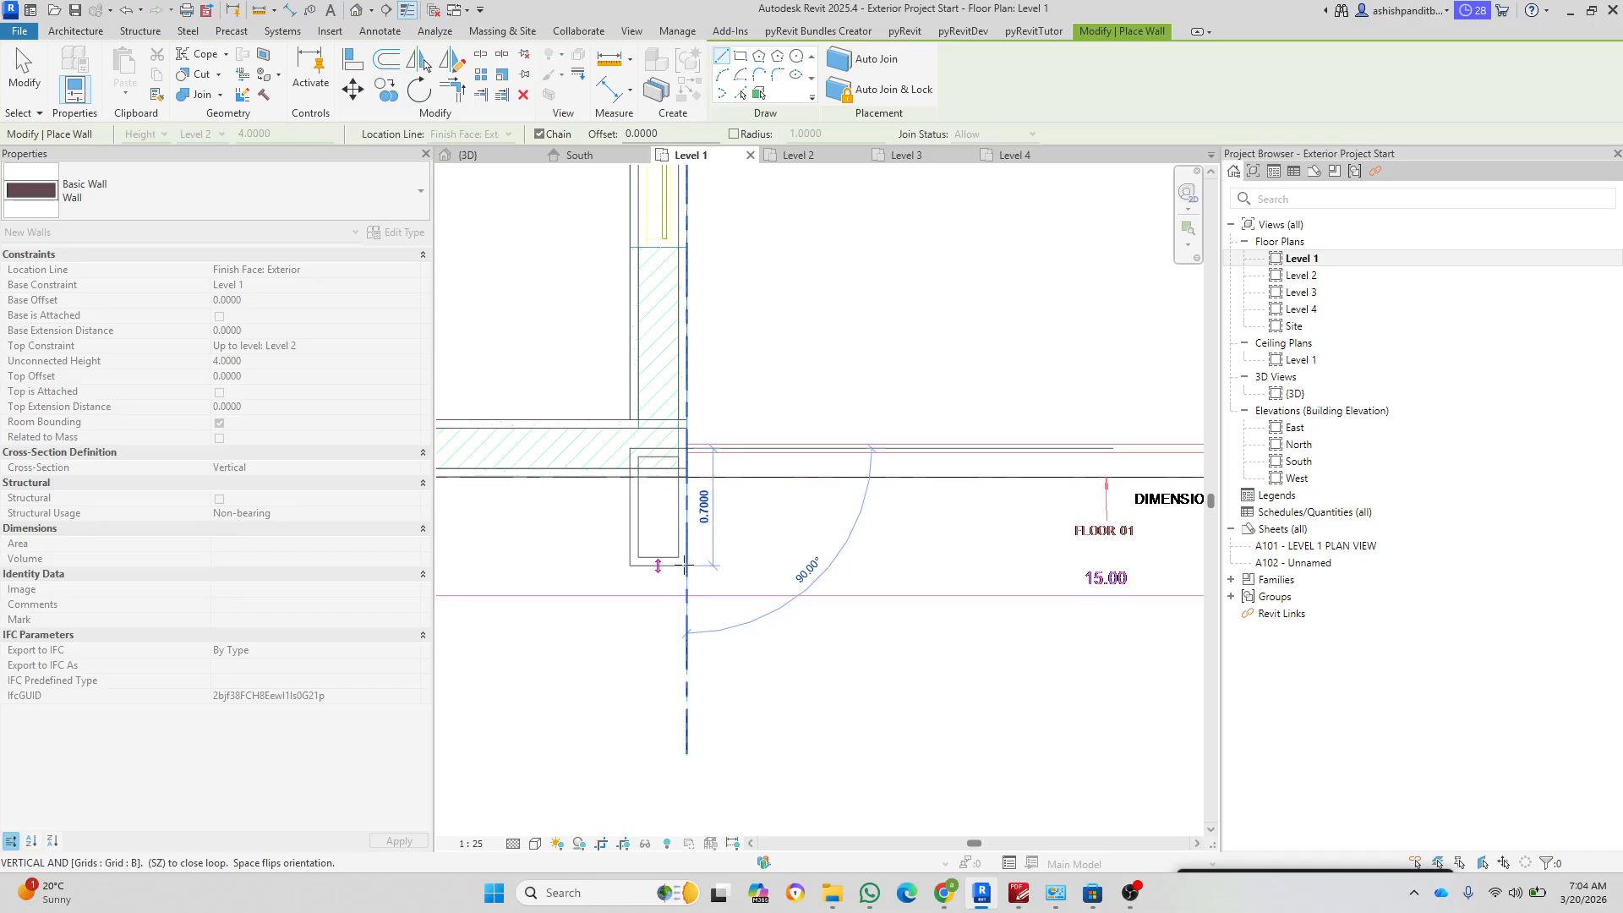
pyautogui.press('Escape')
pyautogui.press('Escape')
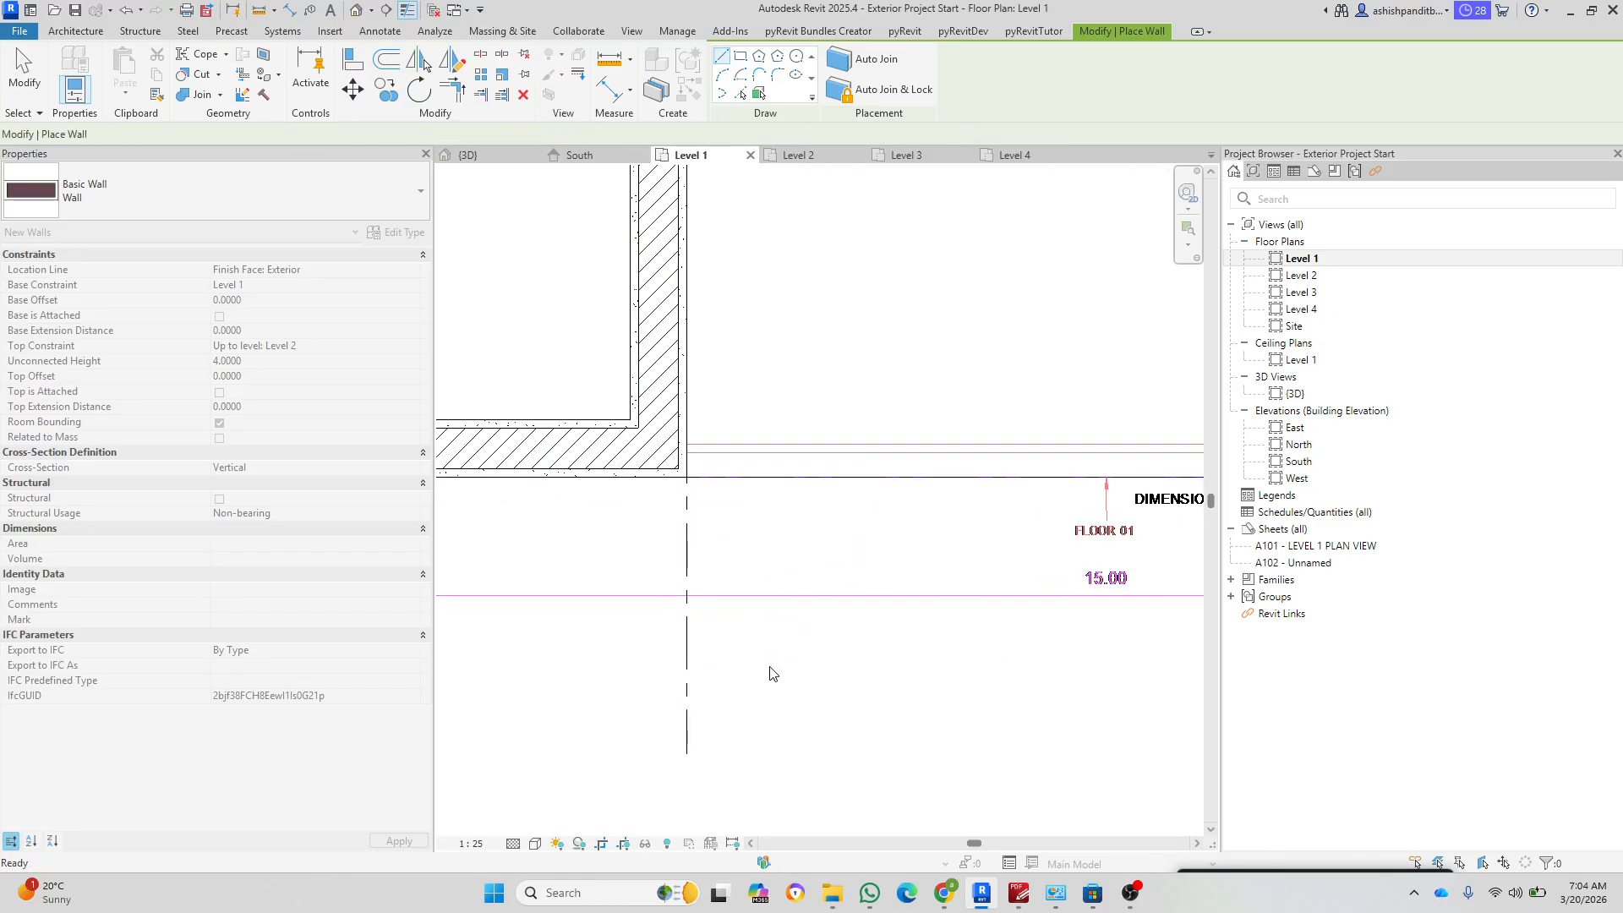
pyautogui.scroll(-5, 769, 674)
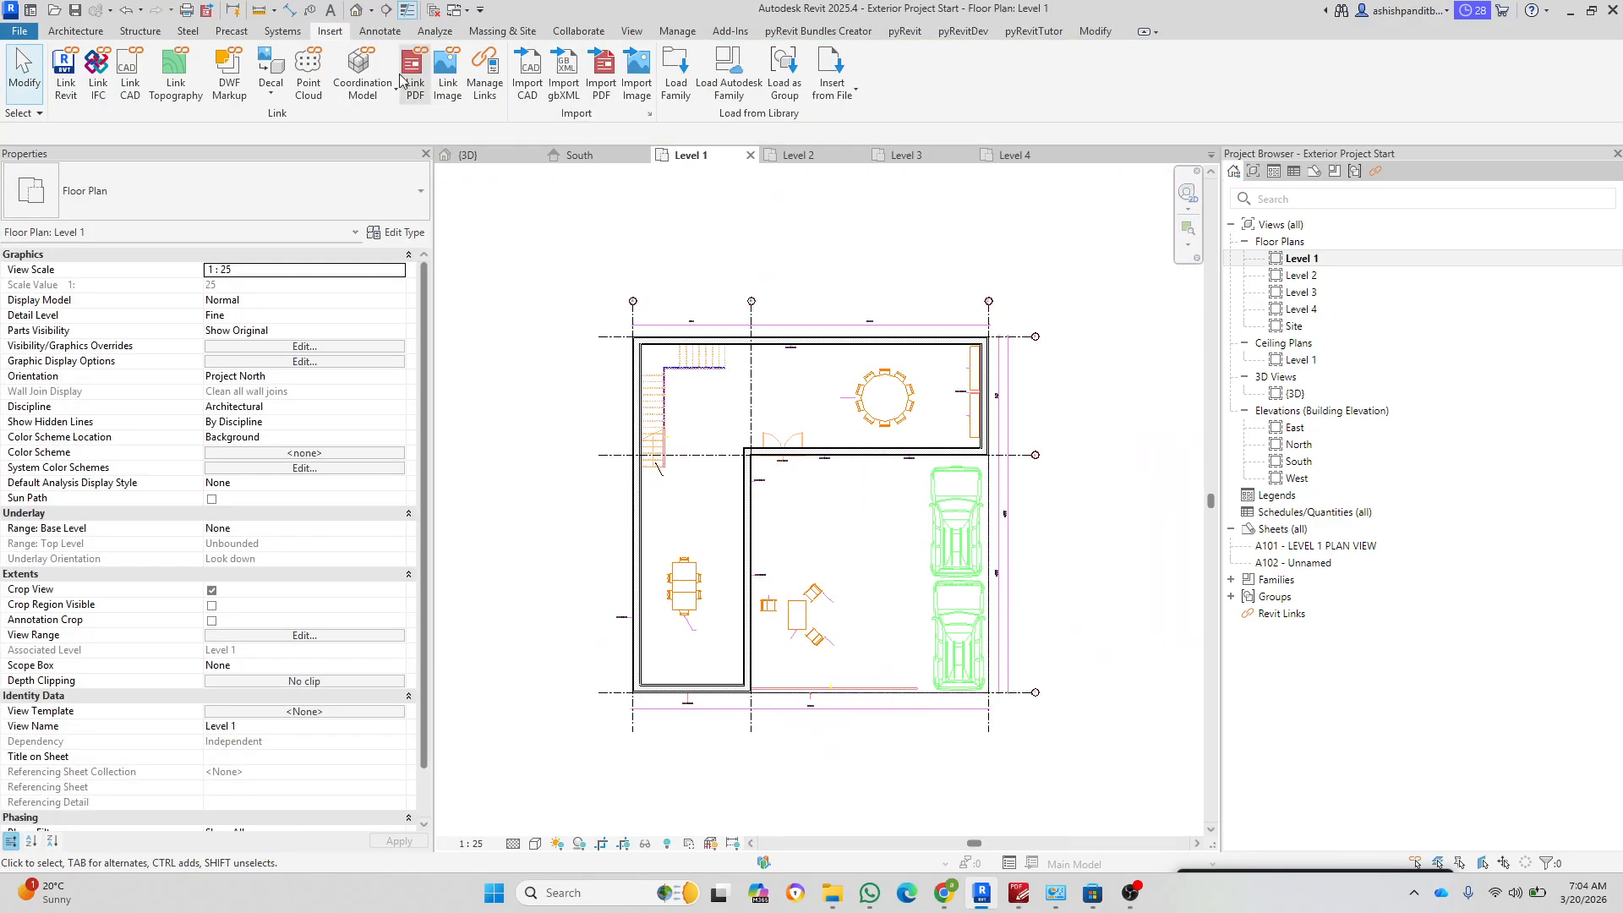
# Step: Inspect the perimeter walls in the default 3D view and check the base and top constraints of WALL 01
pyautogui.click(356, 9)
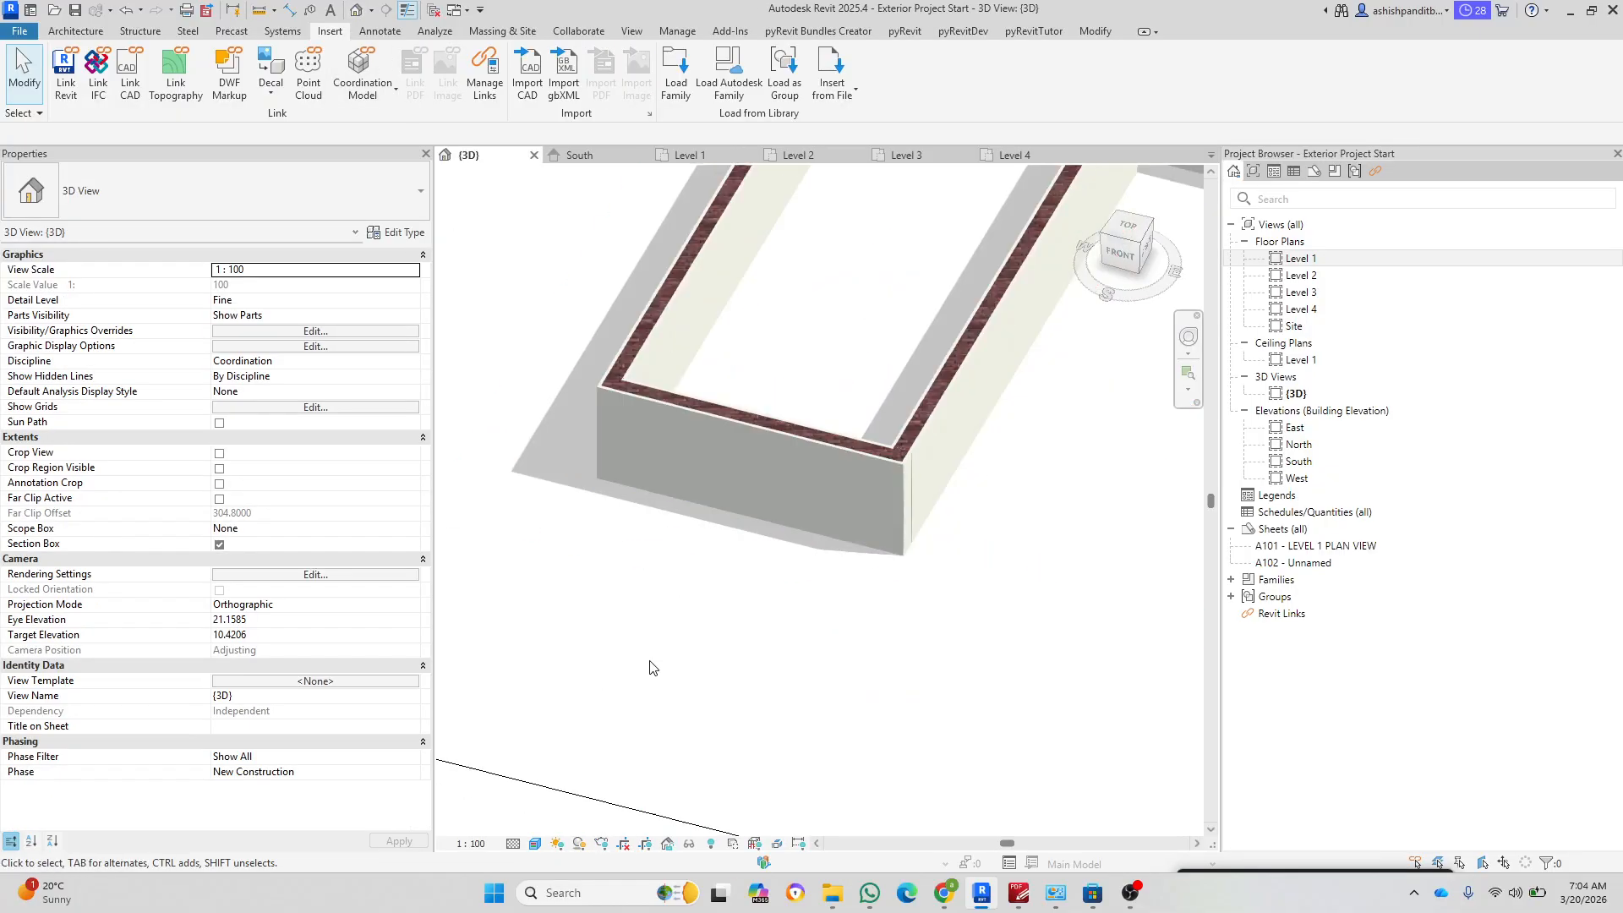
pyautogui.scroll(-5, 650, 668)
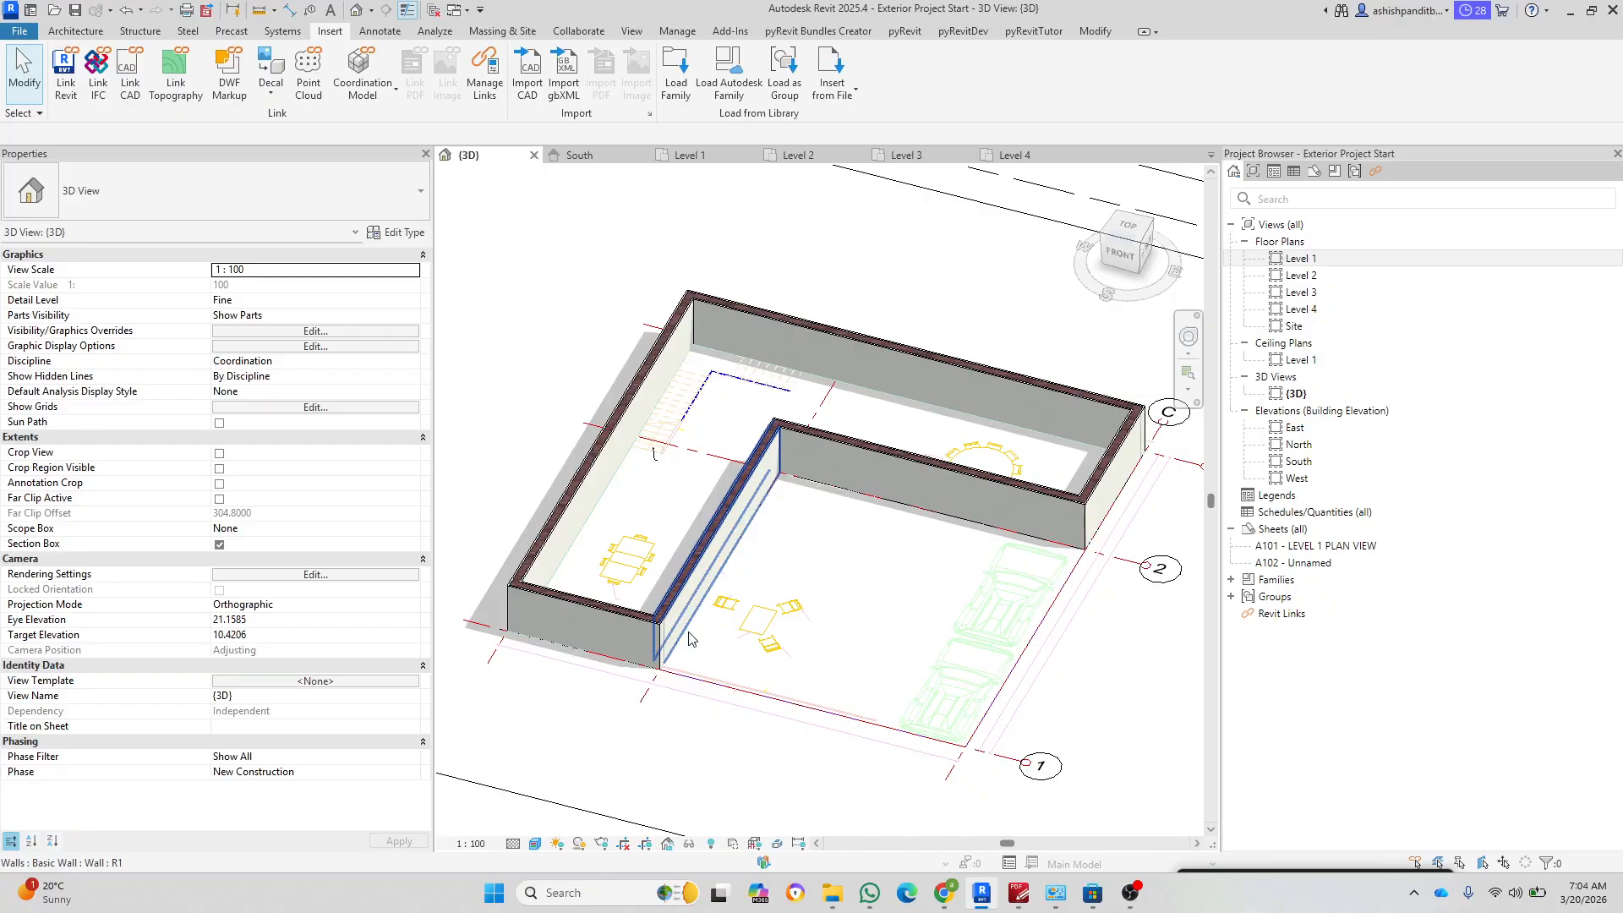
pyautogui.scroll(3, 607, 637)
pyautogui.click(607, 637)
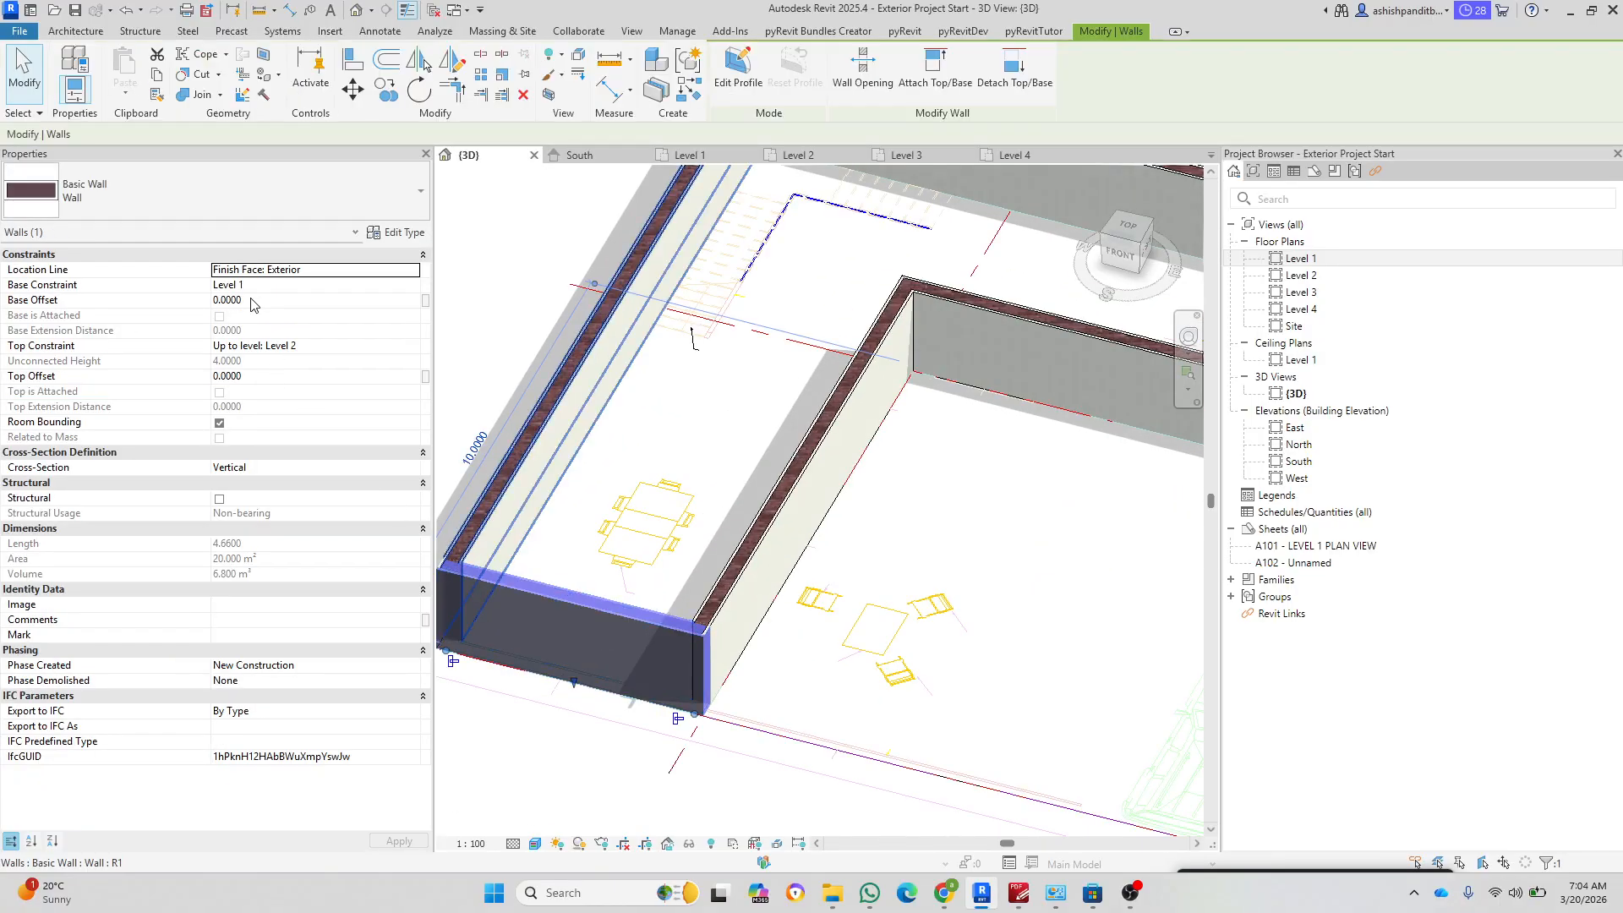
# Step: Open the South elevation and examine the Level 1 and Level 2 heights
pyautogui.doubleClick(1298, 462)
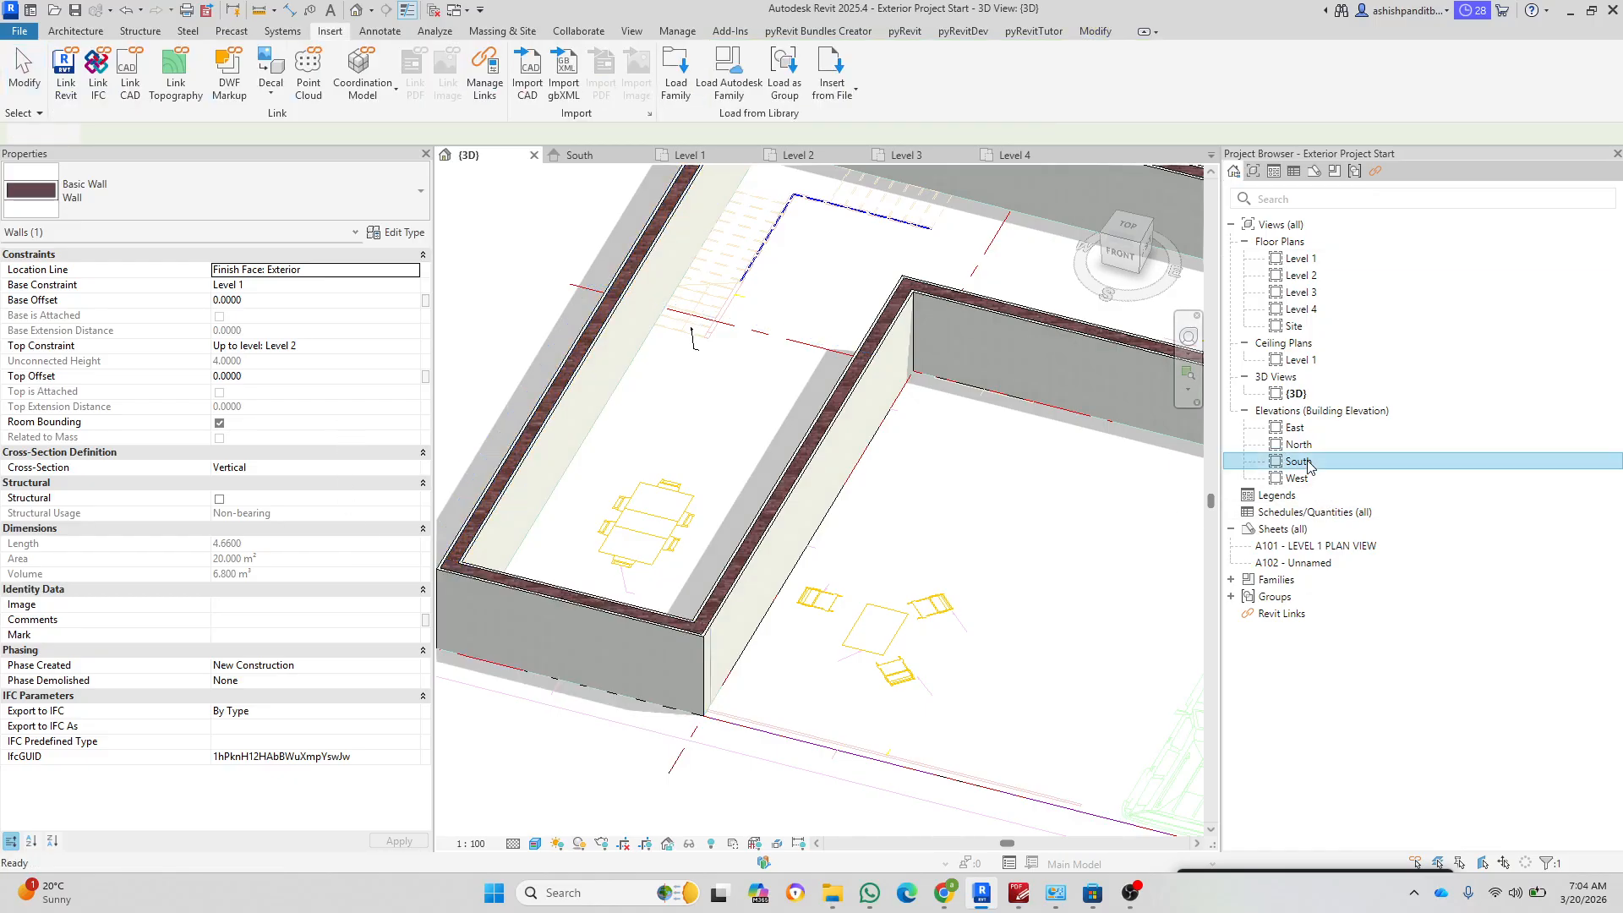
pyautogui.scroll(3, 985, 571)
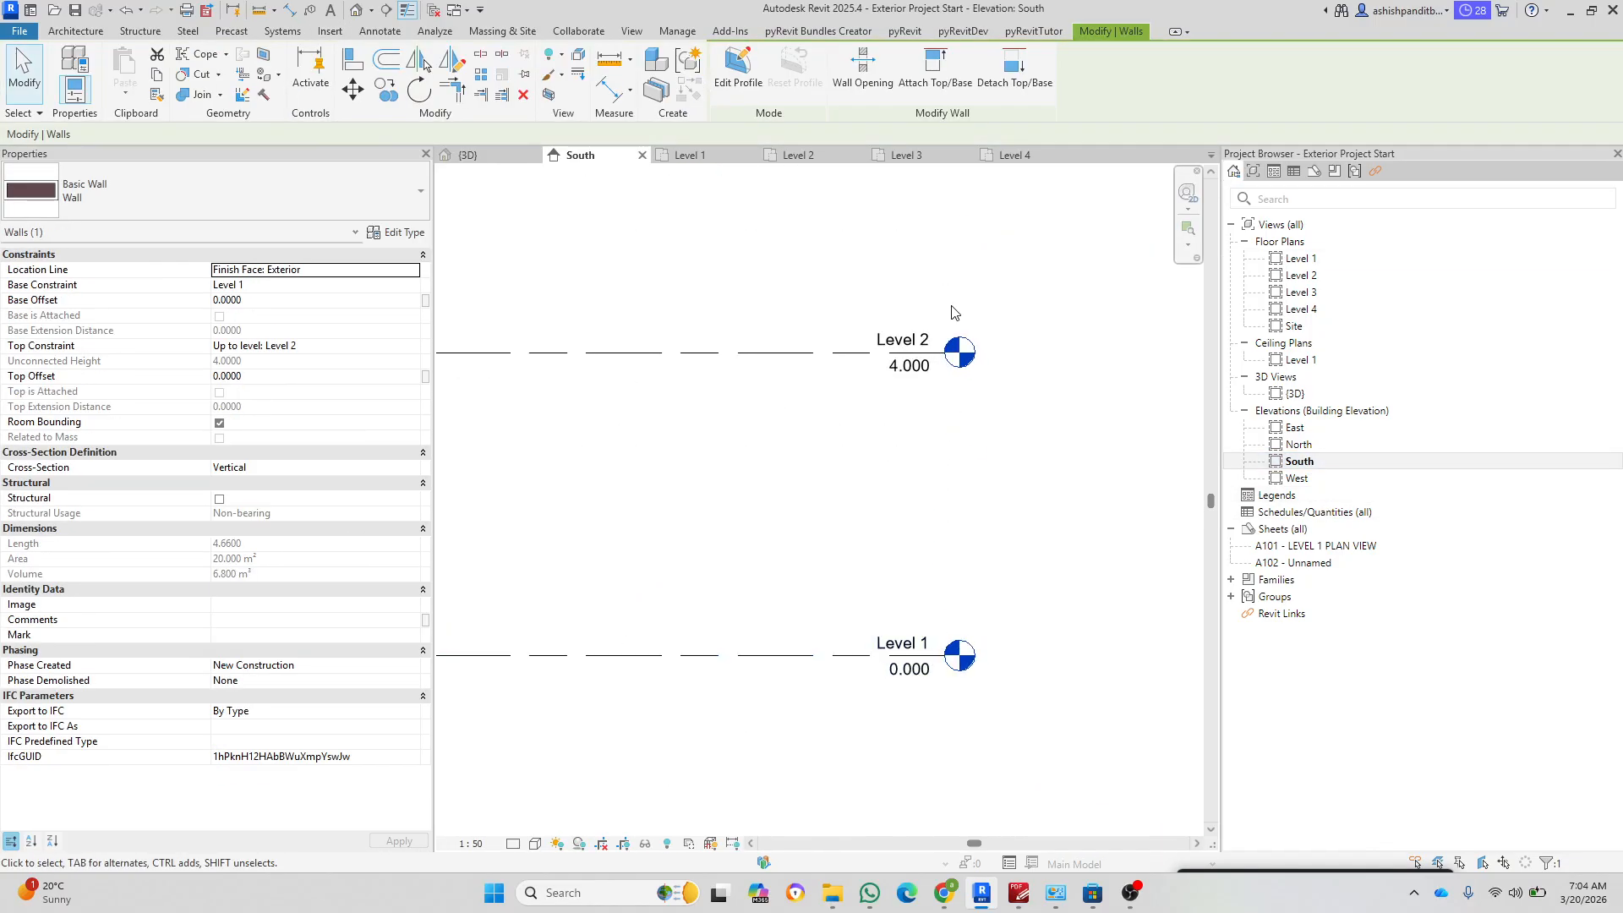
pyautogui.scroll(2, 912, 337)
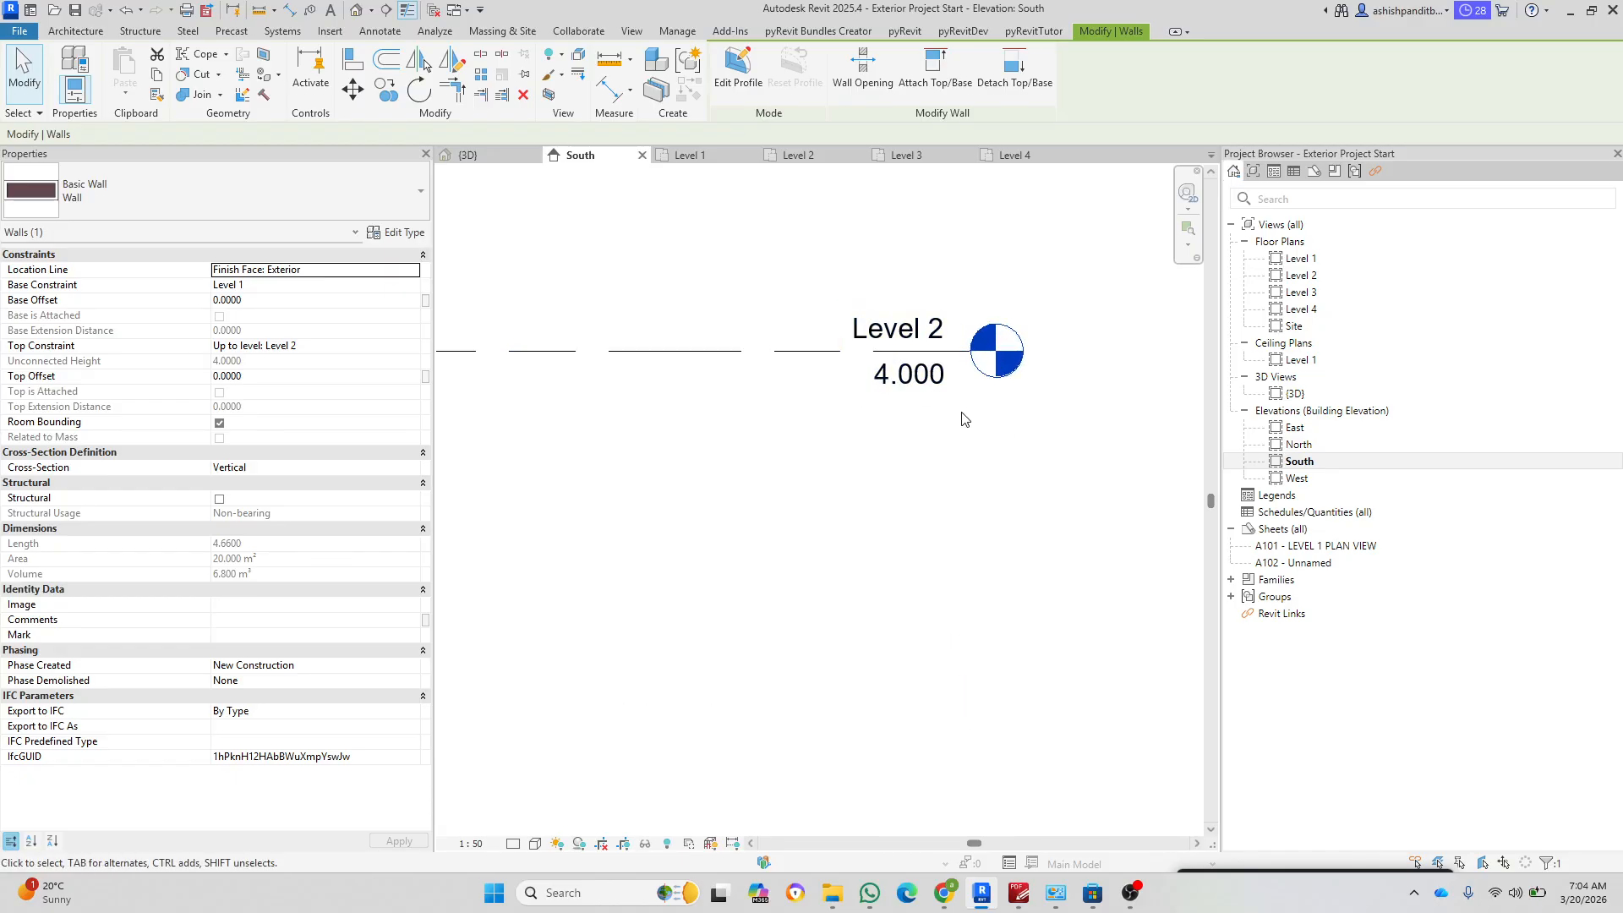
# Step: Review the finished wall outline in the Level 1 plan, and switch to PDF-XChange Editor to consult the Wall Schedule
pyautogui.click(709, 156)
pyautogui.scroll(3, 807, 548)
pyautogui.click(874, 512)
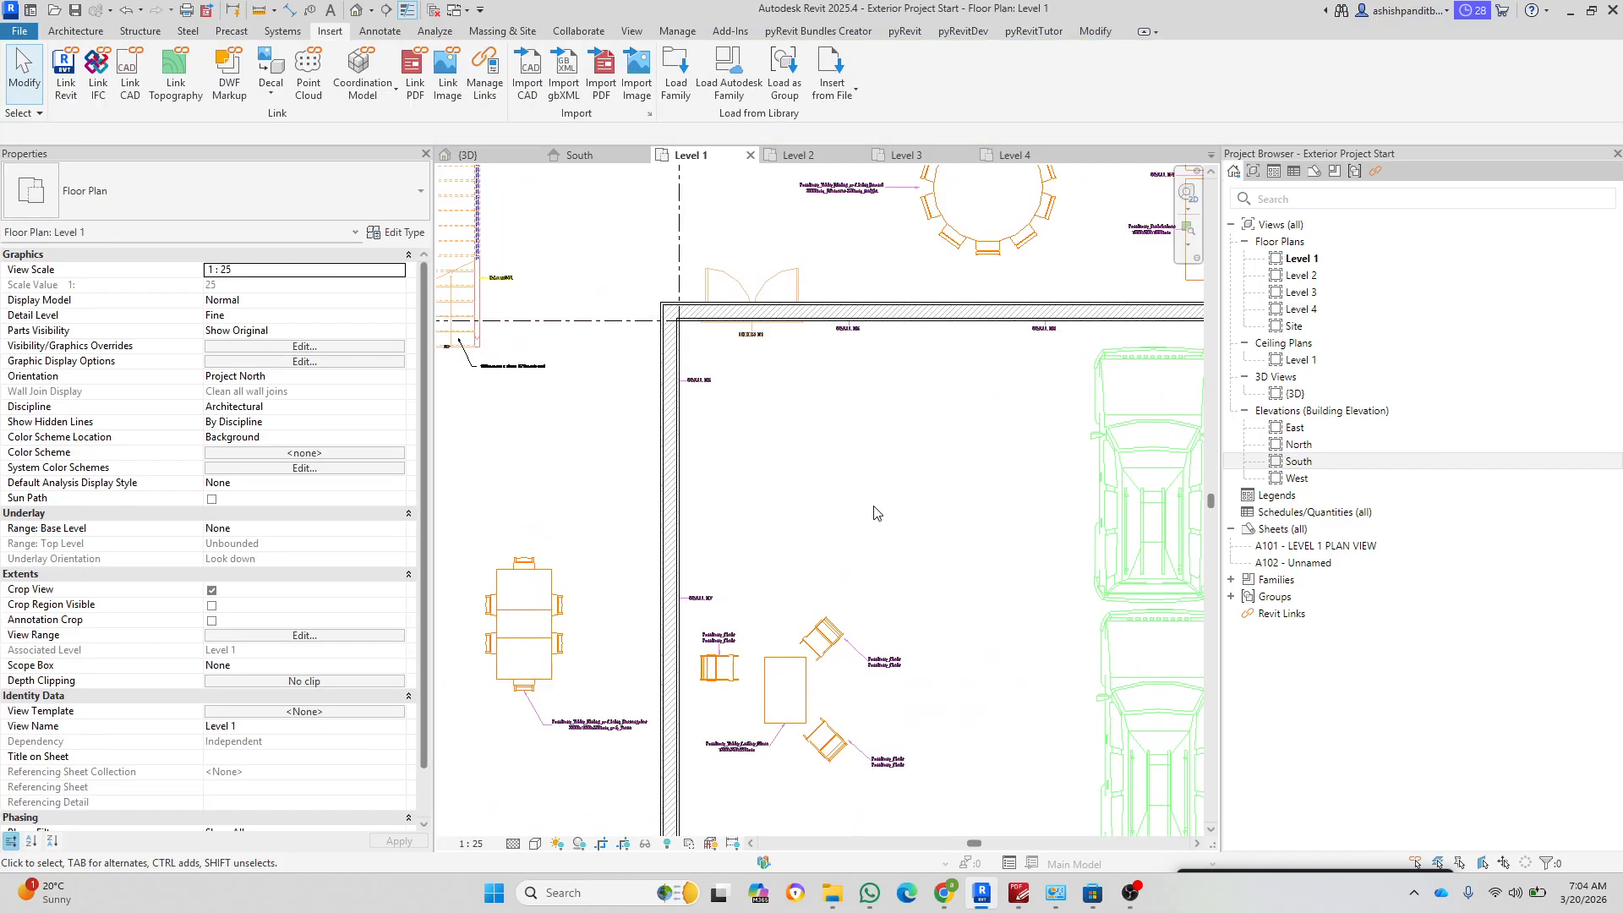
pyautogui.scroll(-2, 805, 458)
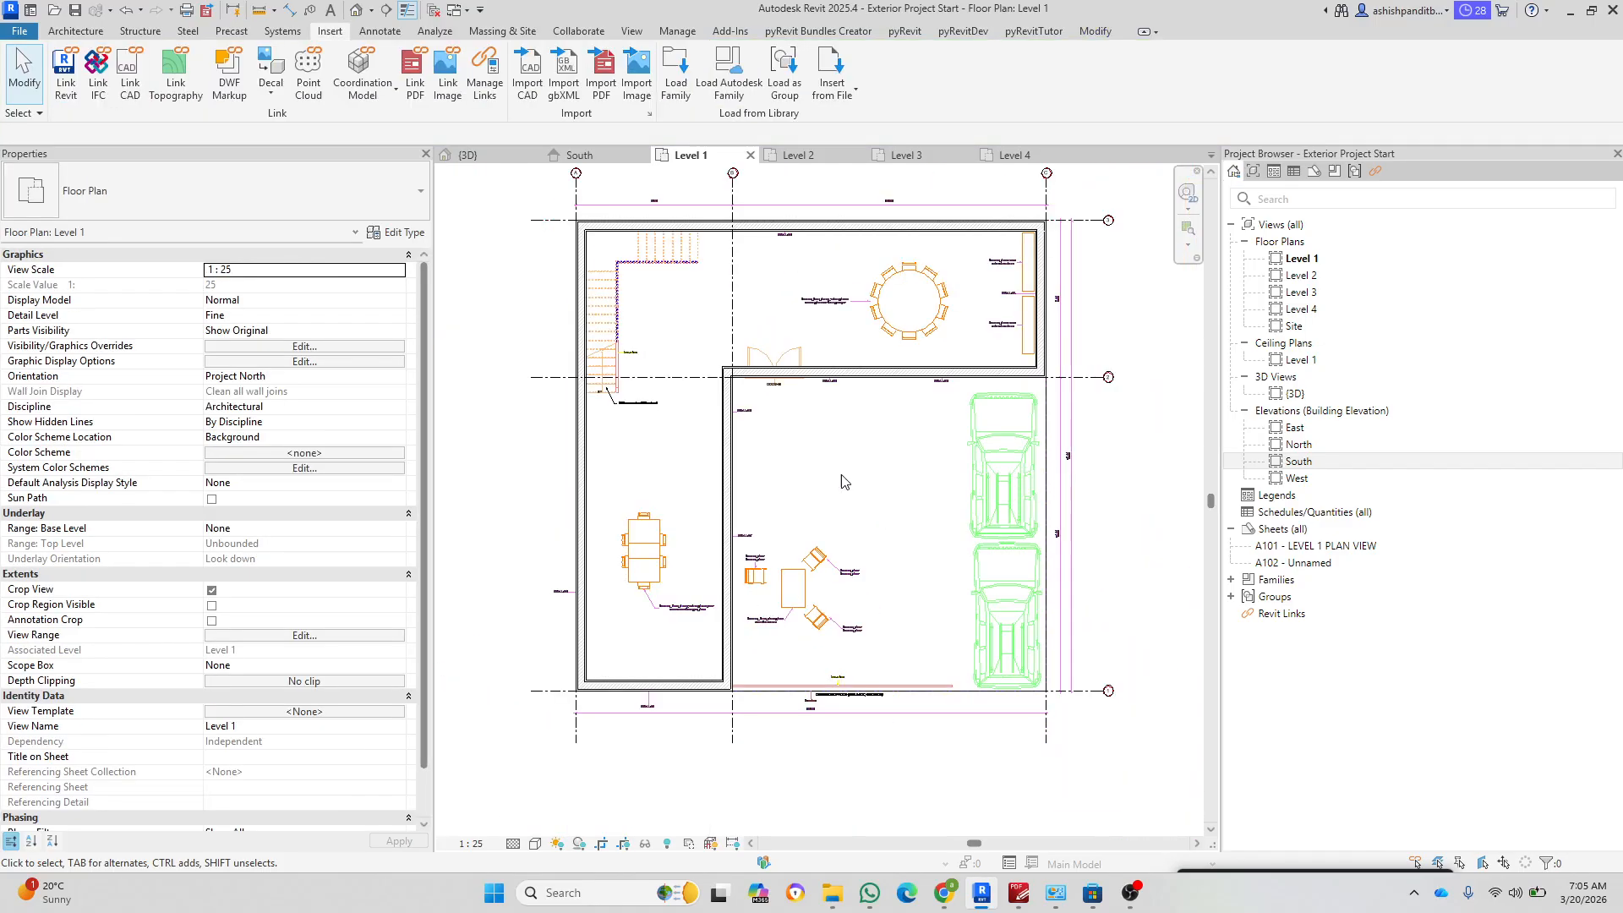
pyautogui.click(1023, 896)
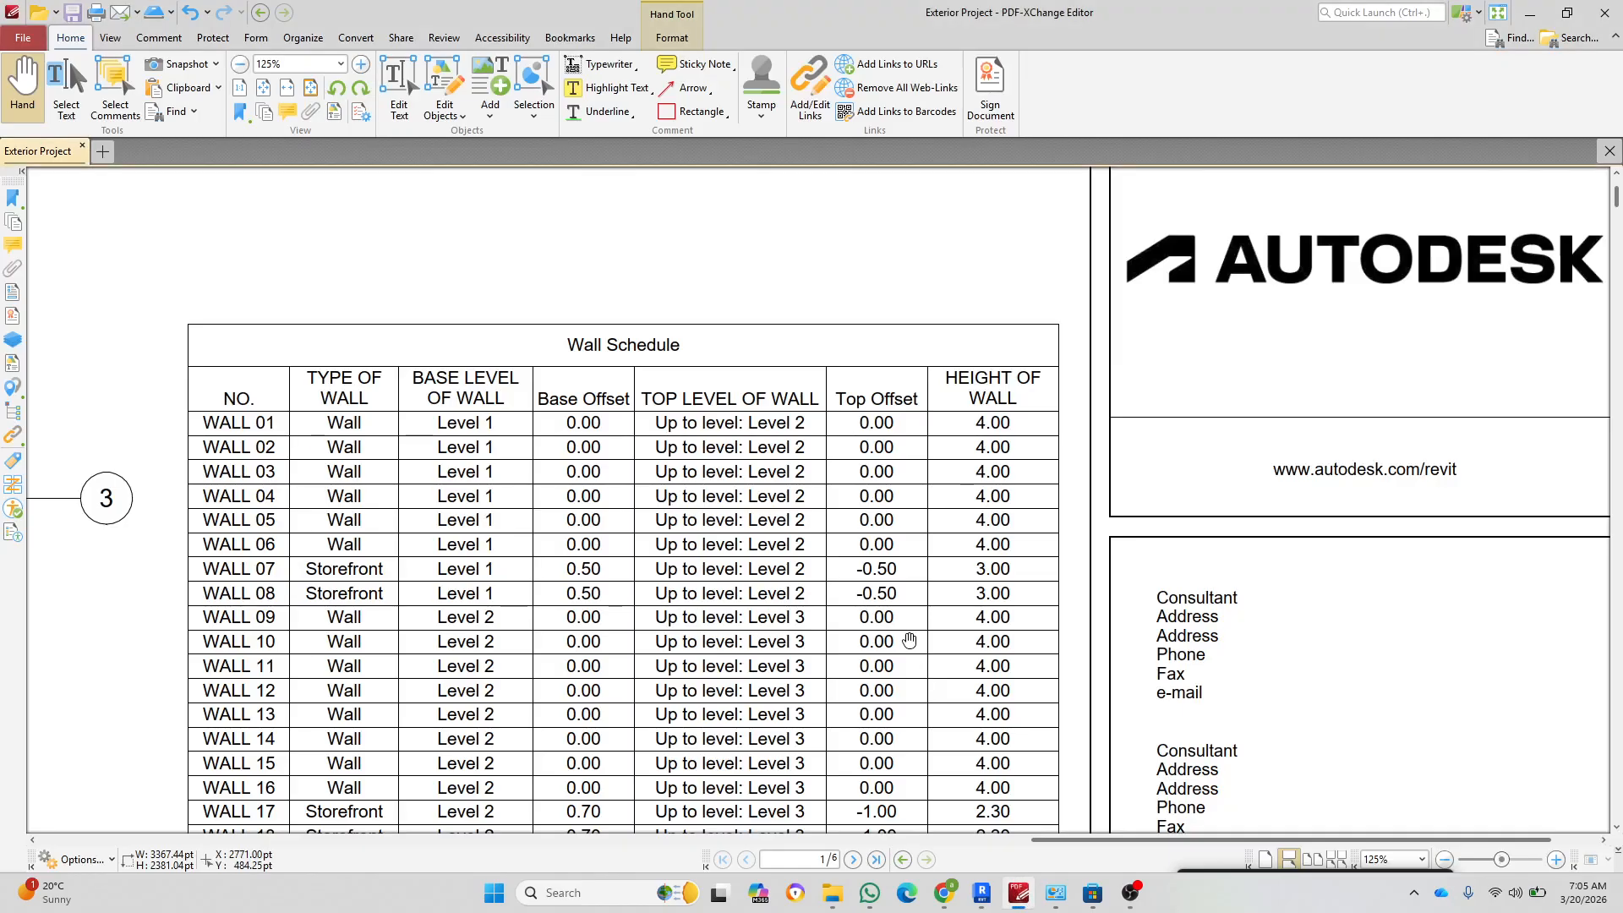
# Step: Browse the Exterior Project PDF through to the 3D VIEWS sheet A106 and examine the rendered house
pyautogui.keyDown('ctrl'); pyautogui.scroll(-8, 771, 511); pyautogui.keyUp('ctrl')
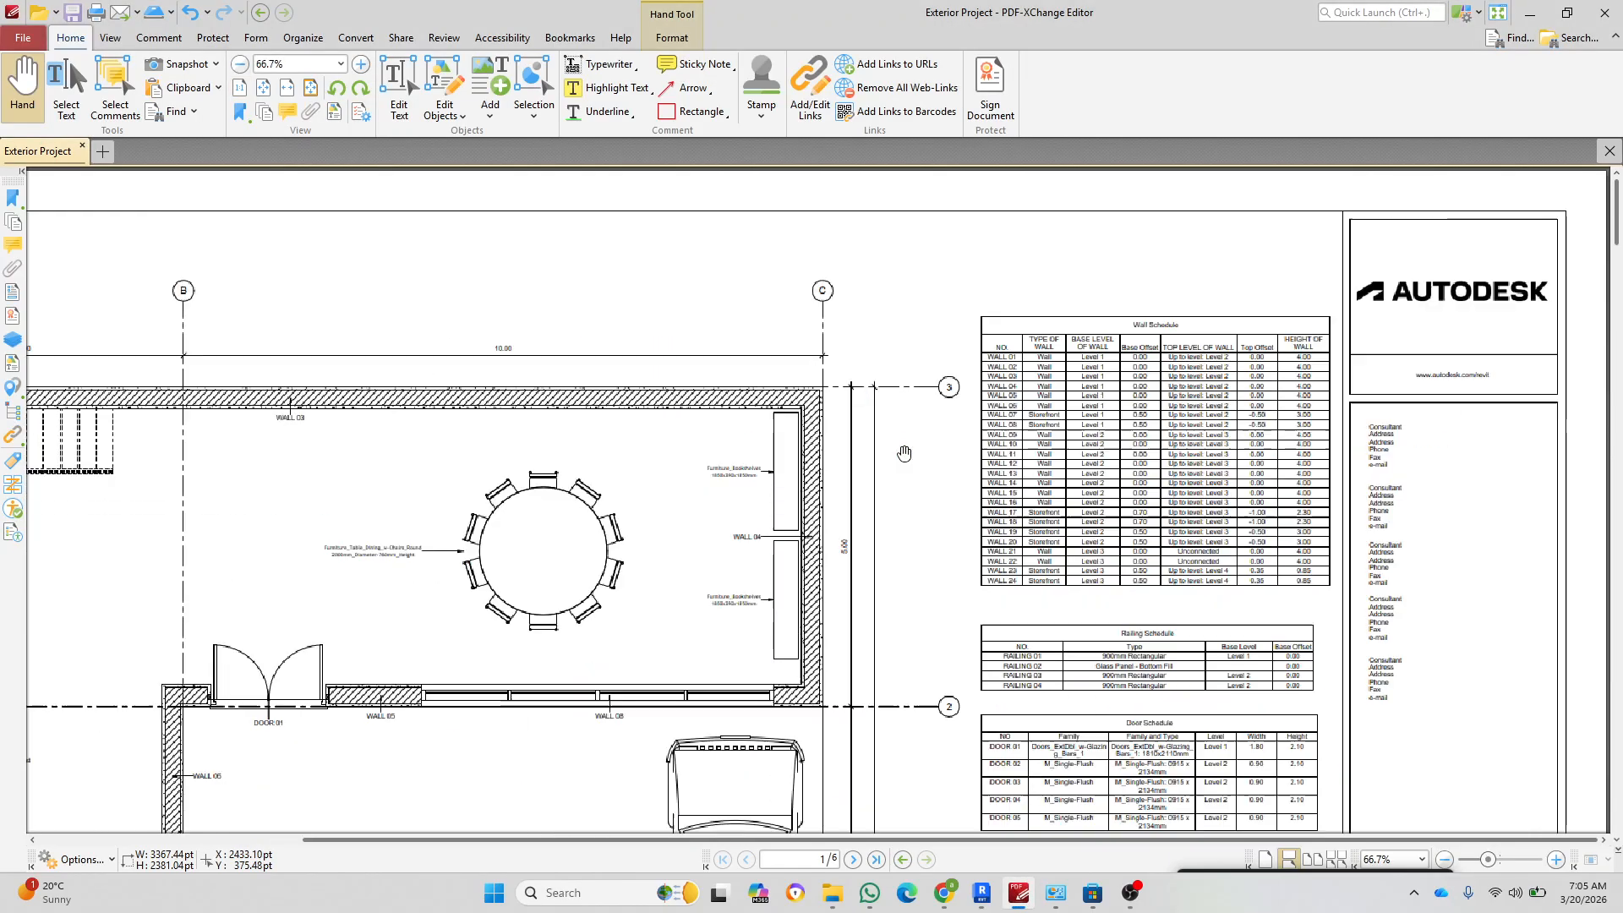
pyautogui.scroll(-5, 856, 499)
pyautogui.scroll(-7, 857, 499)
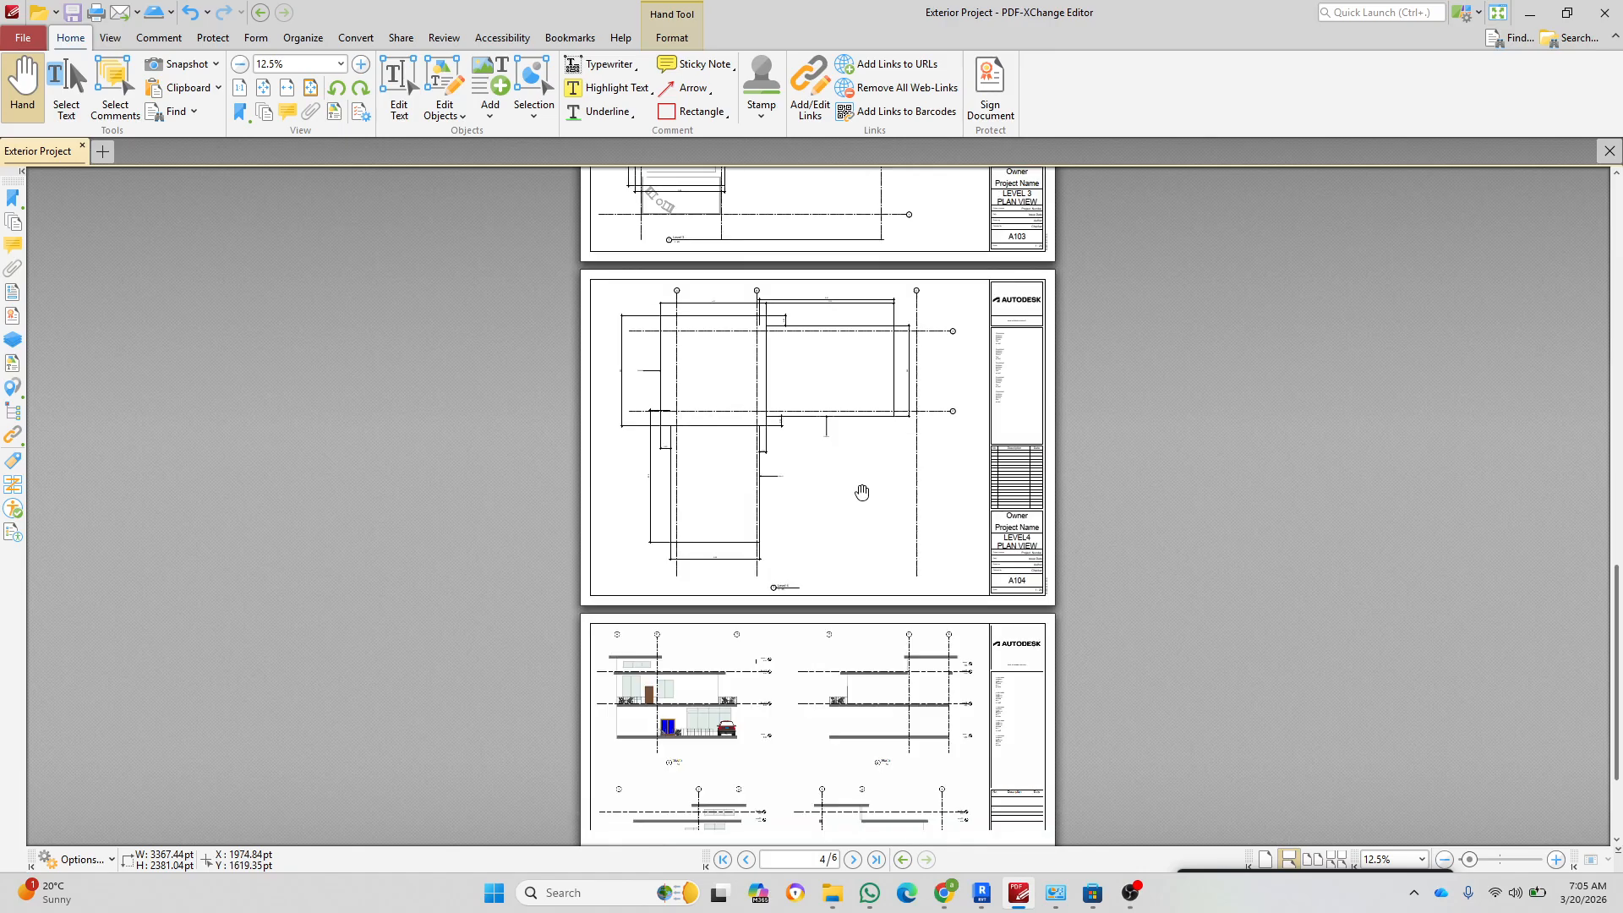
pyautogui.keyDown('ctrl'); pyautogui.scroll(1, 702, 596); pyautogui.keyUp('ctrl')
pyautogui.keyDown('ctrl'); pyautogui.scroll(1, 824, 629); pyautogui.keyUp('ctrl')
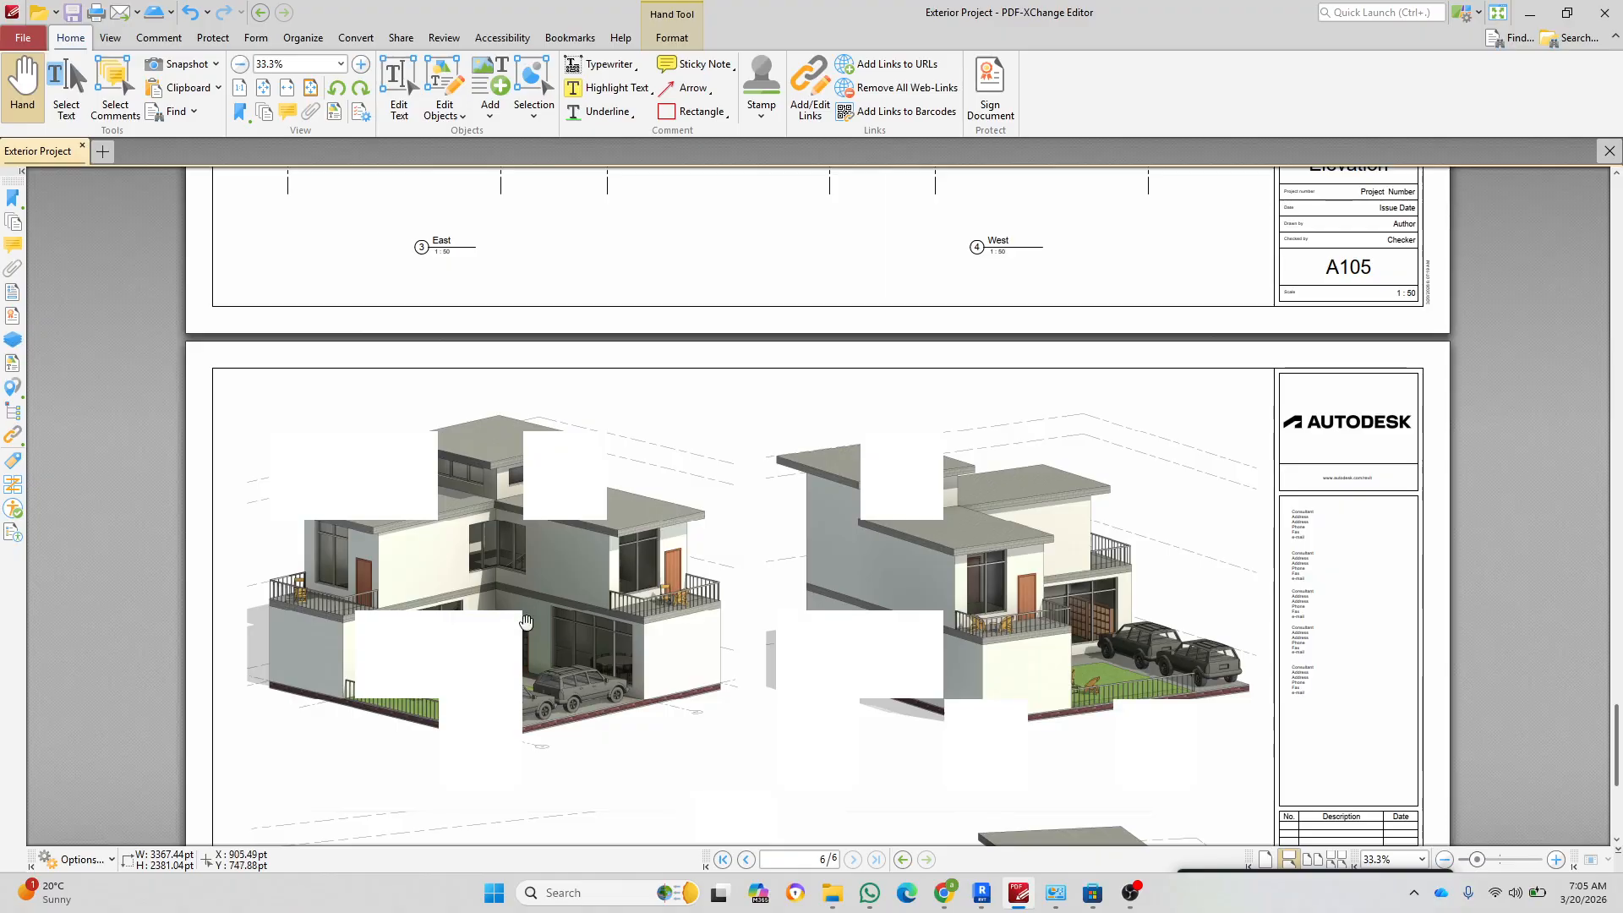
pyautogui.scroll(3, 542, 616)
pyautogui.scroll(-6, 625, 531)
pyautogui.scroll(-5, 626, 531)
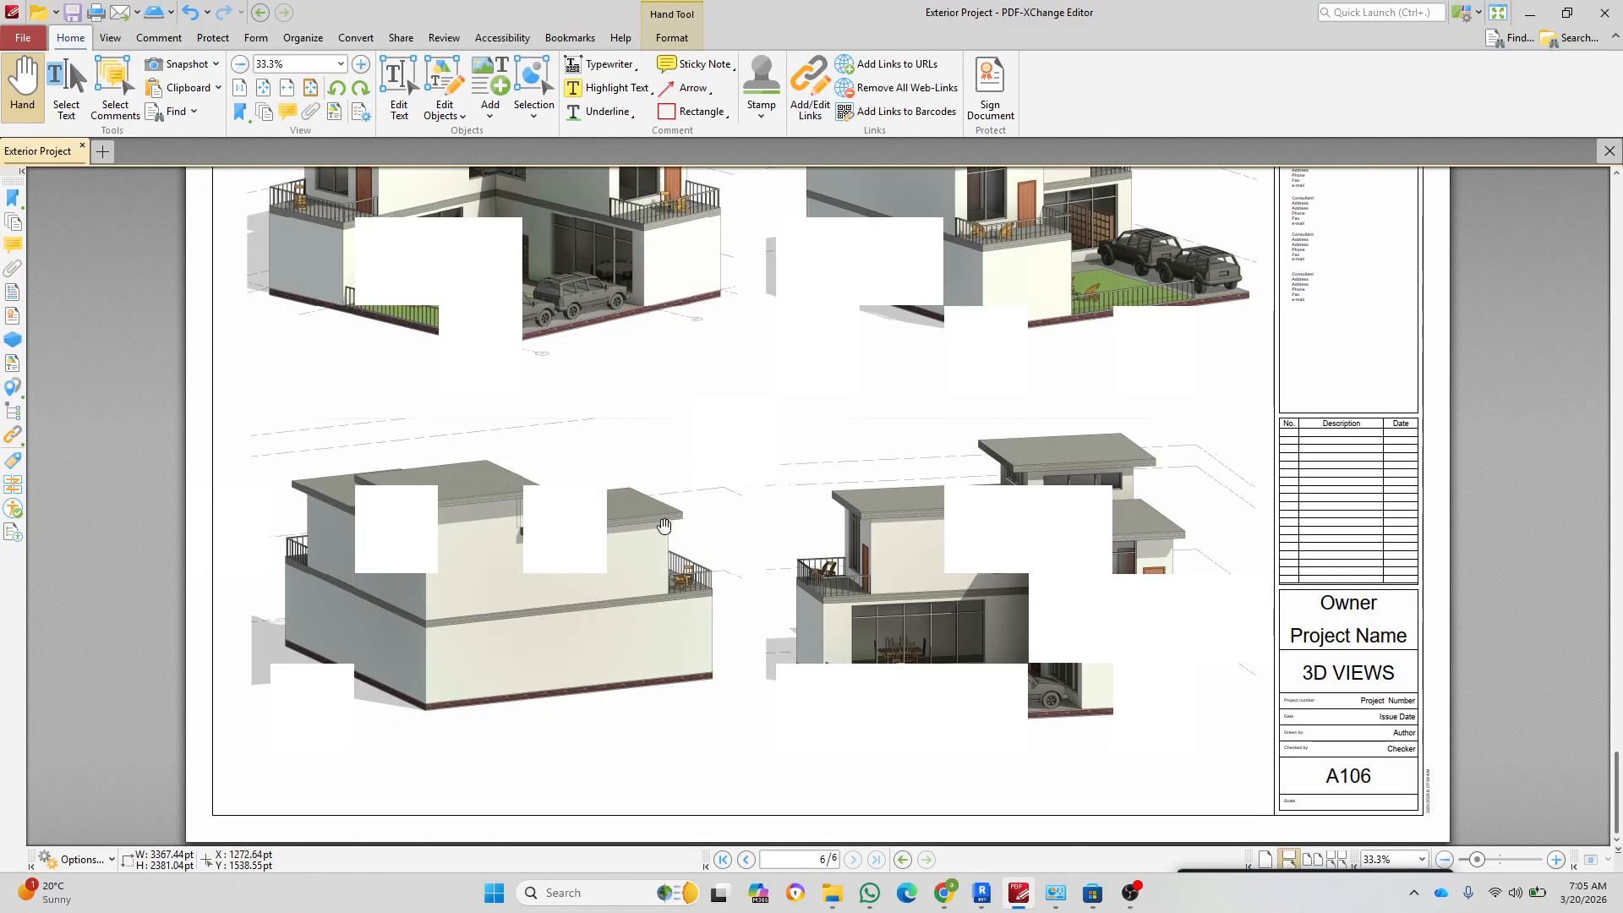
pyautogui.keyDown('ctrl'); pyautogui.scroll(-1, 686, 532); pyautogui.keyUp('ctrl')
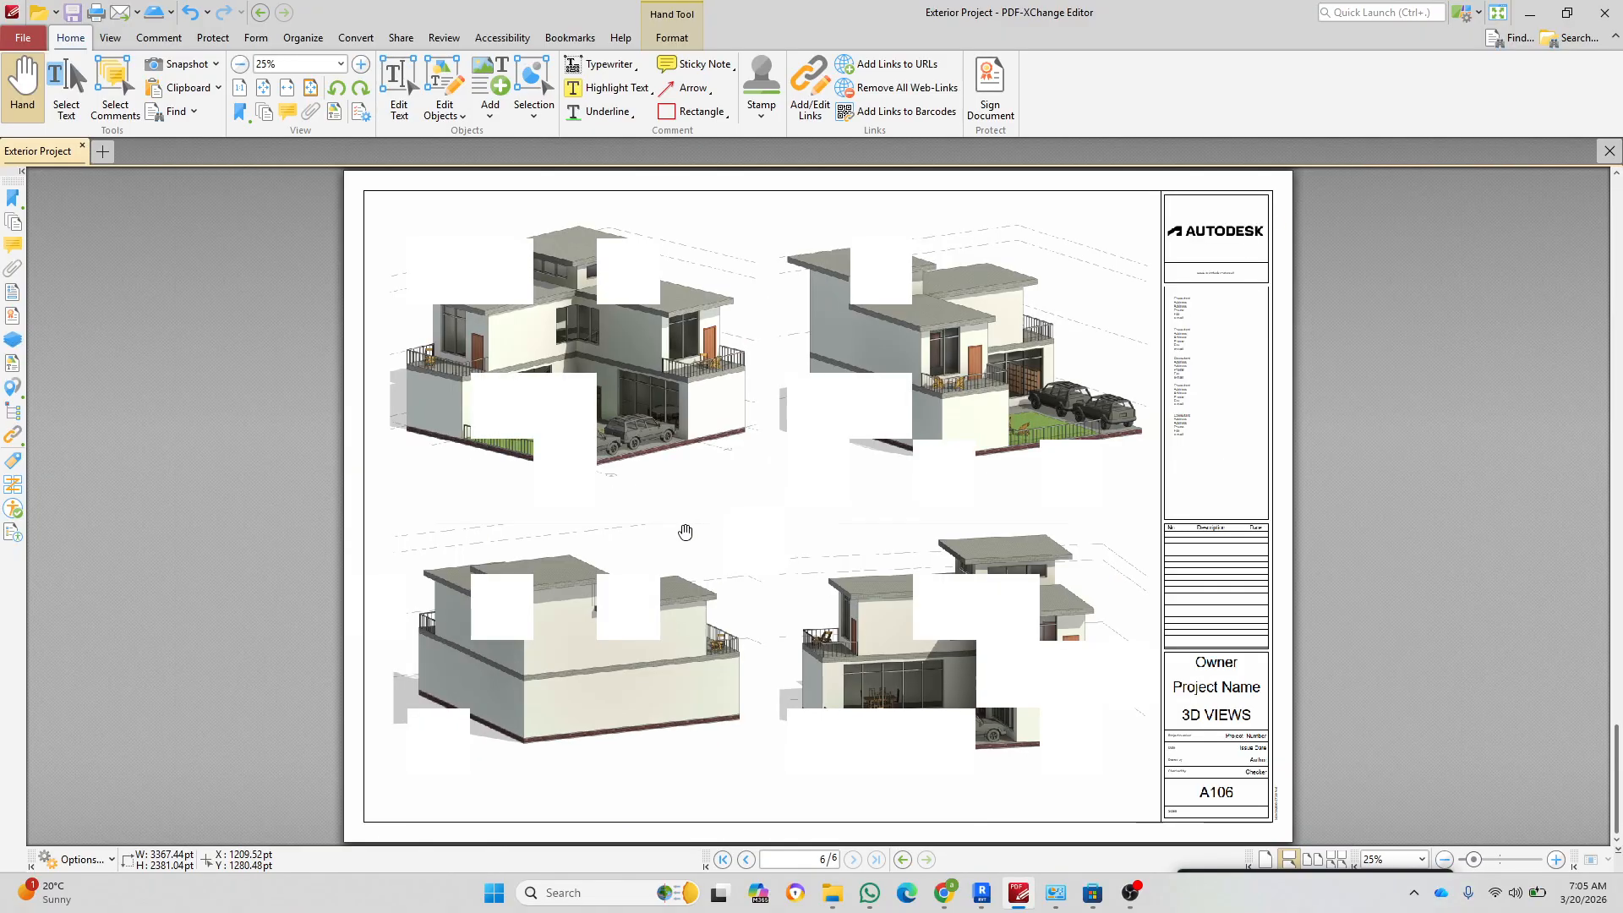
# Step: Close and reopen the Exterior Project PDF, and inspect the ground-floor storefronts and entrance in the first 3D view
pyautogui.click(83, 146)
pyautogui.click(30, 37)
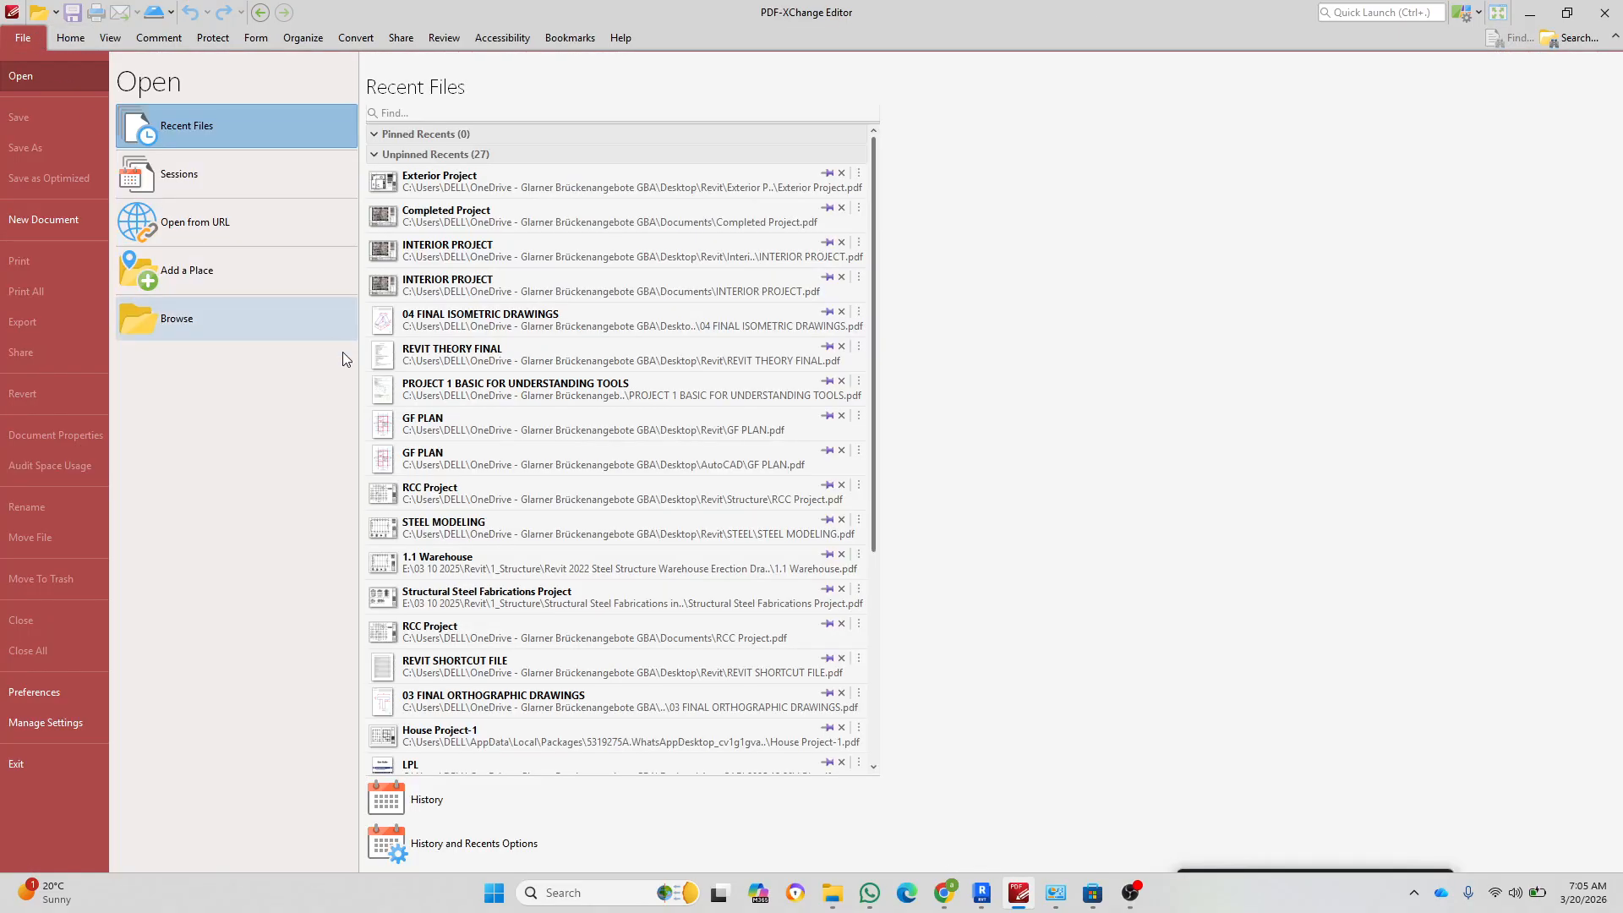
pyautogui.click(498, 188)
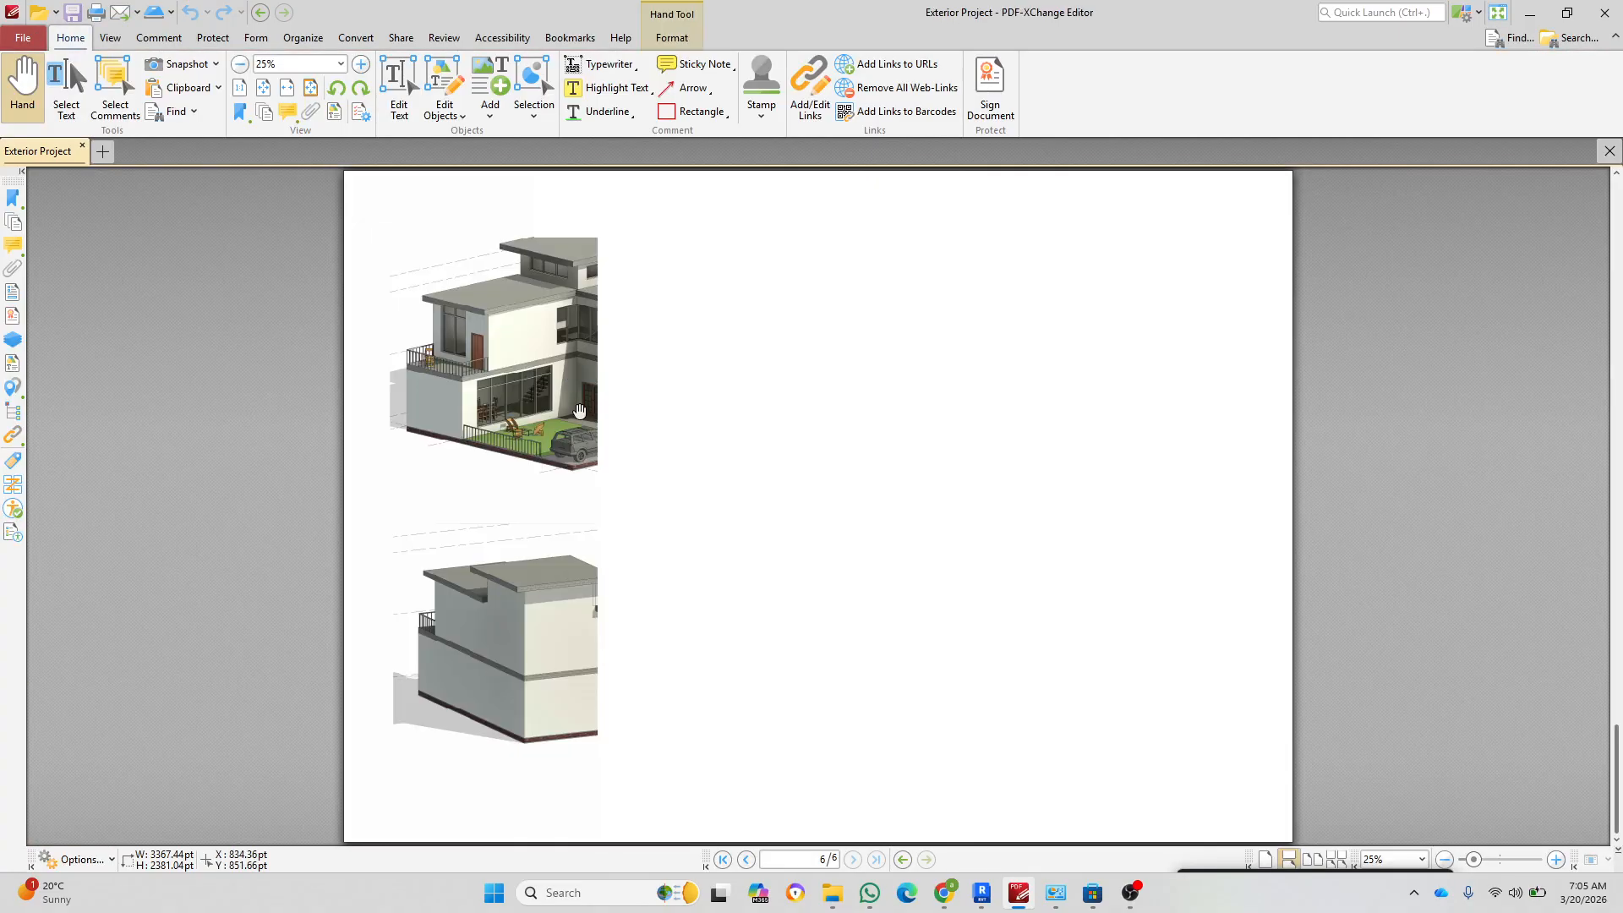
pyautogui.keyDown('ctrl'); pyautogui.scroll(3, 524, 363); pyautogui.keyUp('ctrl')
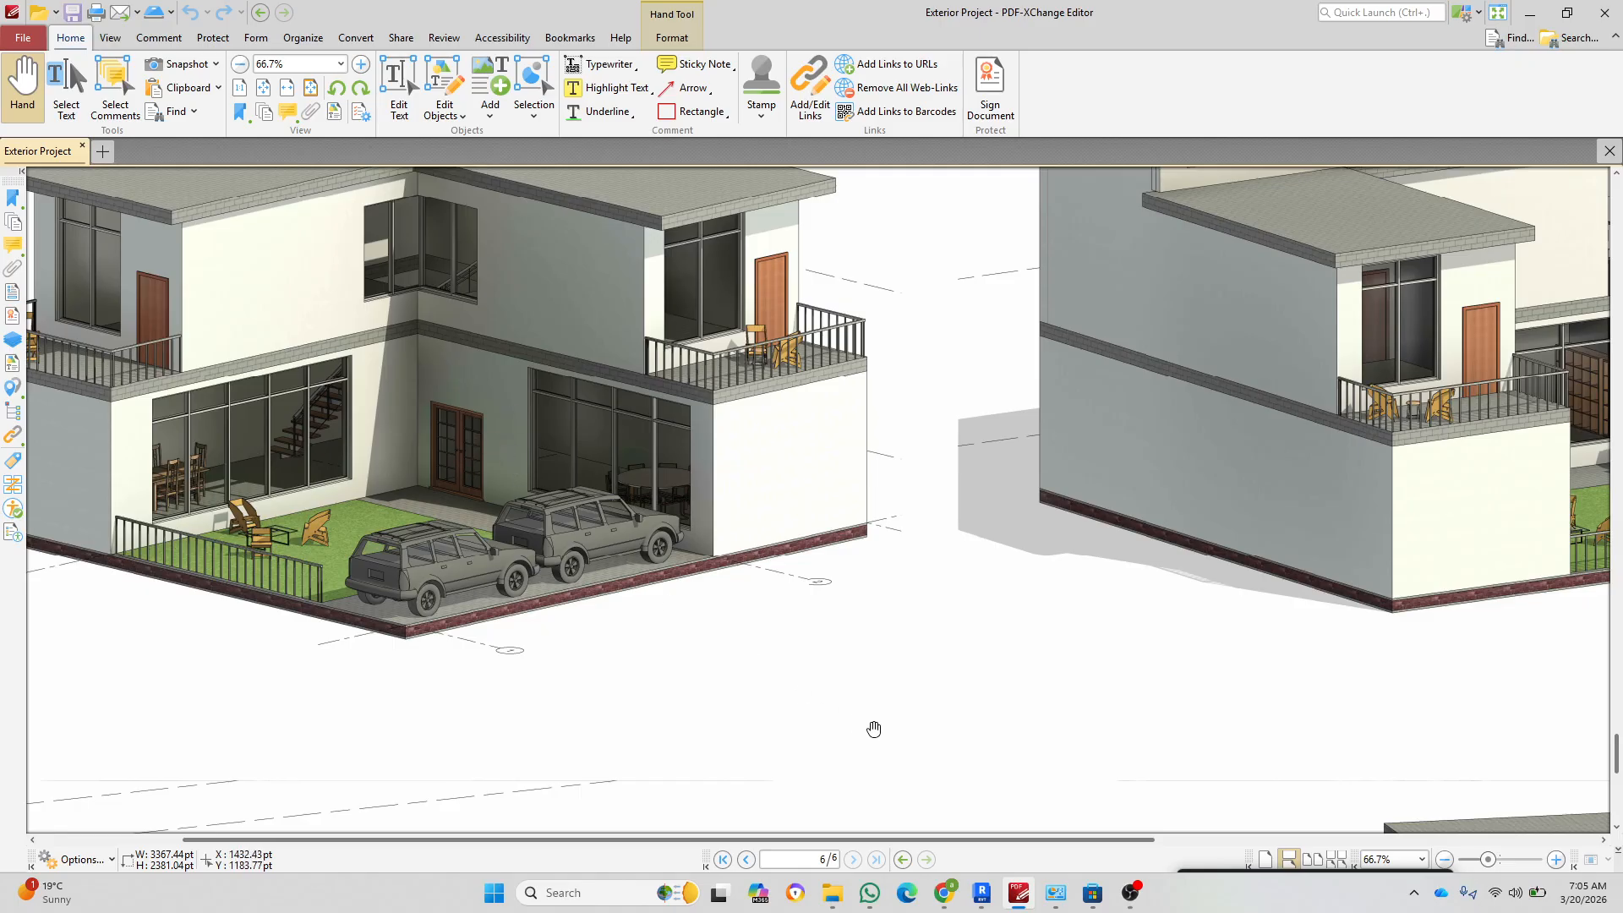
# Step: Return to the LEVEL 1 PLAN VIEW sheet A101 and examine the labelled walls, including WALL 05, WALL 08 and WALL 01
pyautogui.keyDown('ctrl'); pyautogui.scroll(-4, 874, 729); pyautogui.keyUp('ctrl')
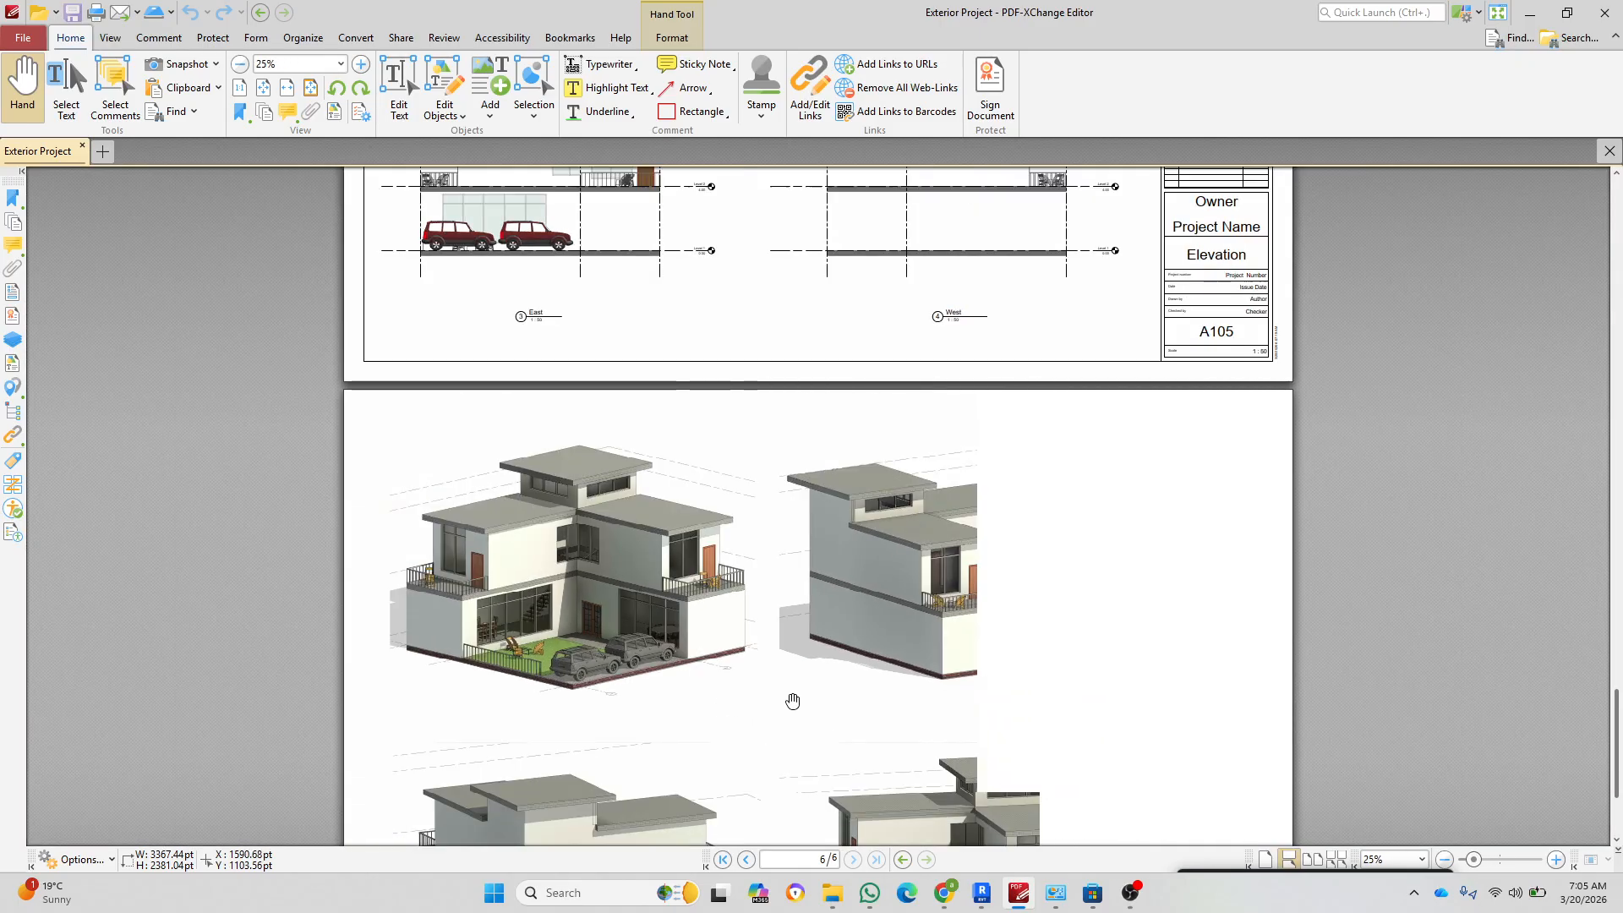
pyautogui.scroll(15, 1033, 569)
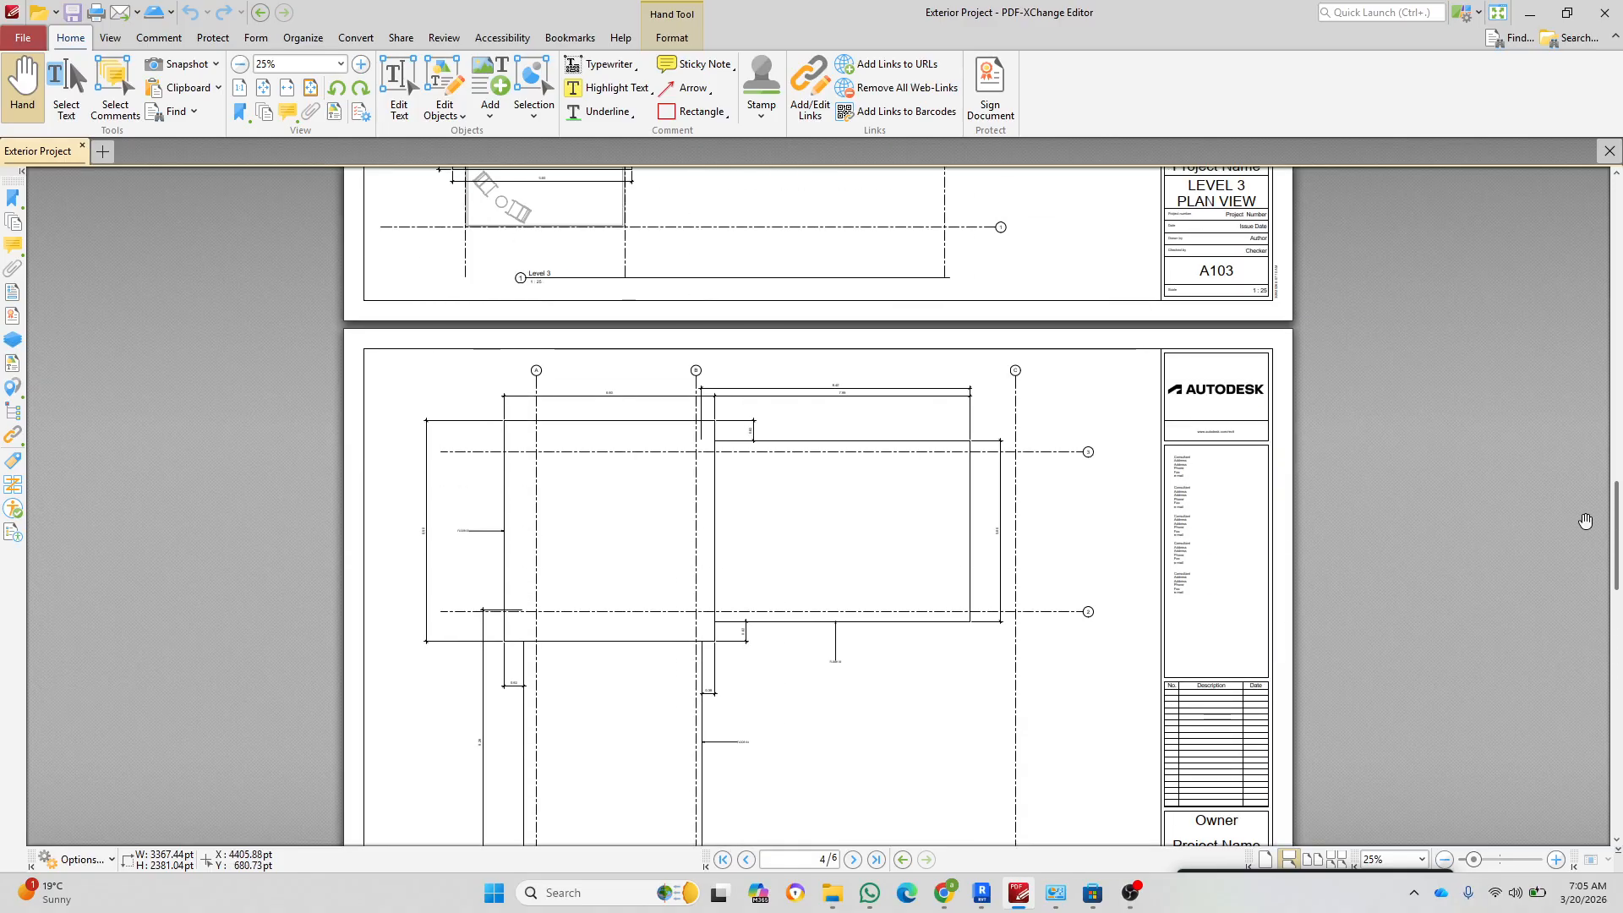
pyautogui.moveTo(1615, 524); pyautogui.dragTo(1615, 221)
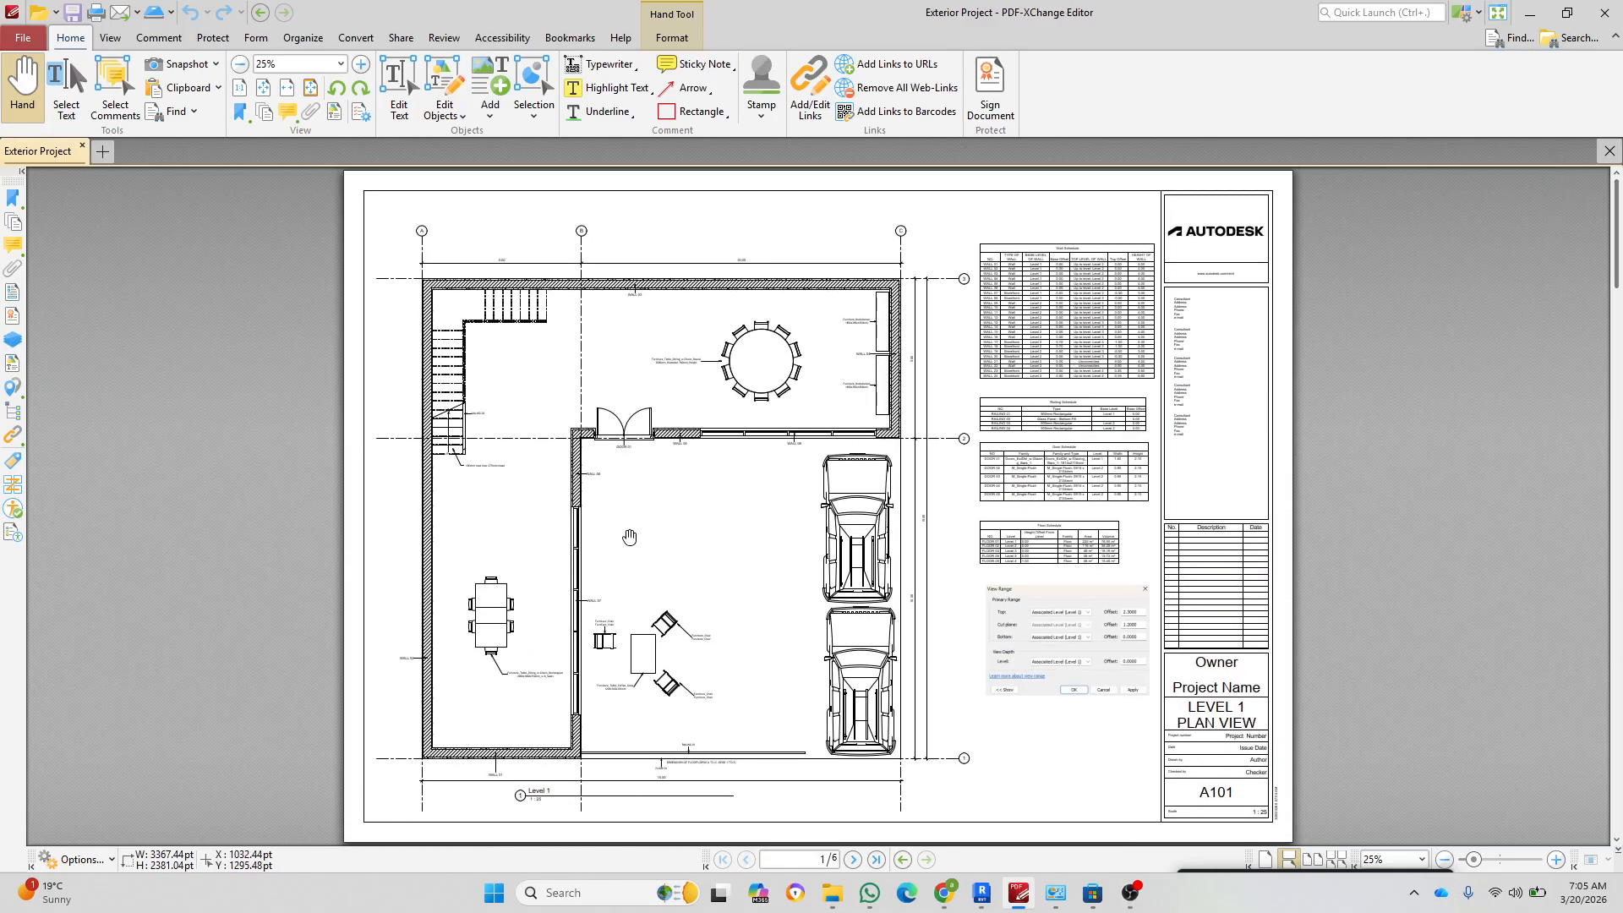
pyautogui.keyDown('ctrl'); pyautogui.scroll(5, 871, 431); pyautogui.keyUp('ctrl')
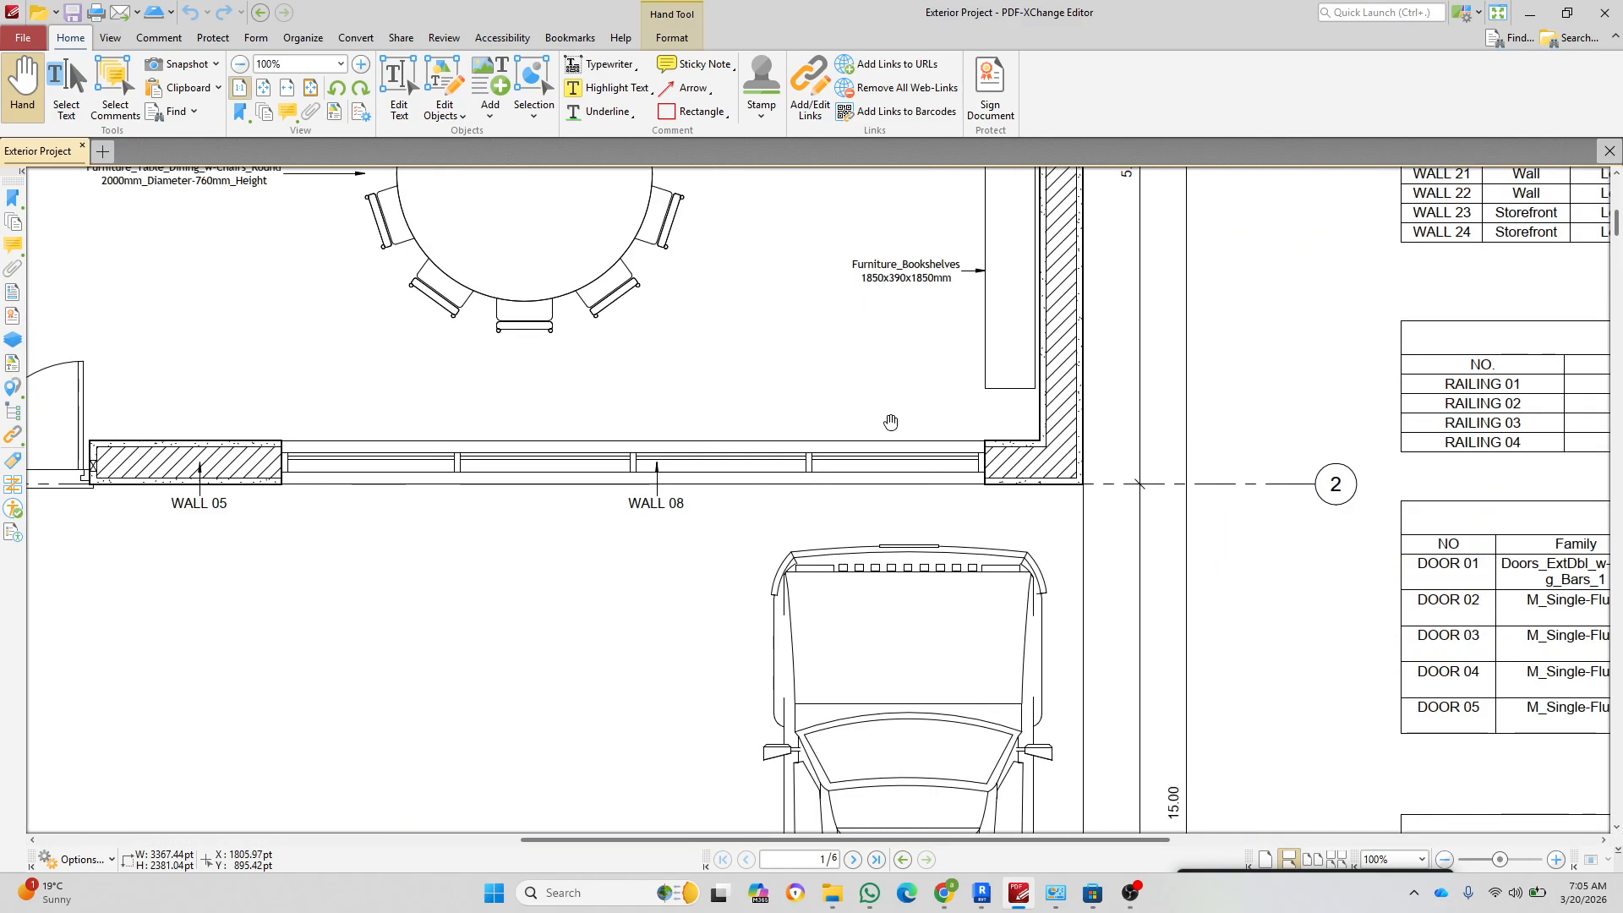
pyautogui.keyDown('ctrl'); pyautogui.scroll(-5, 761, 451); pyautogui.keyUp('ctrl')
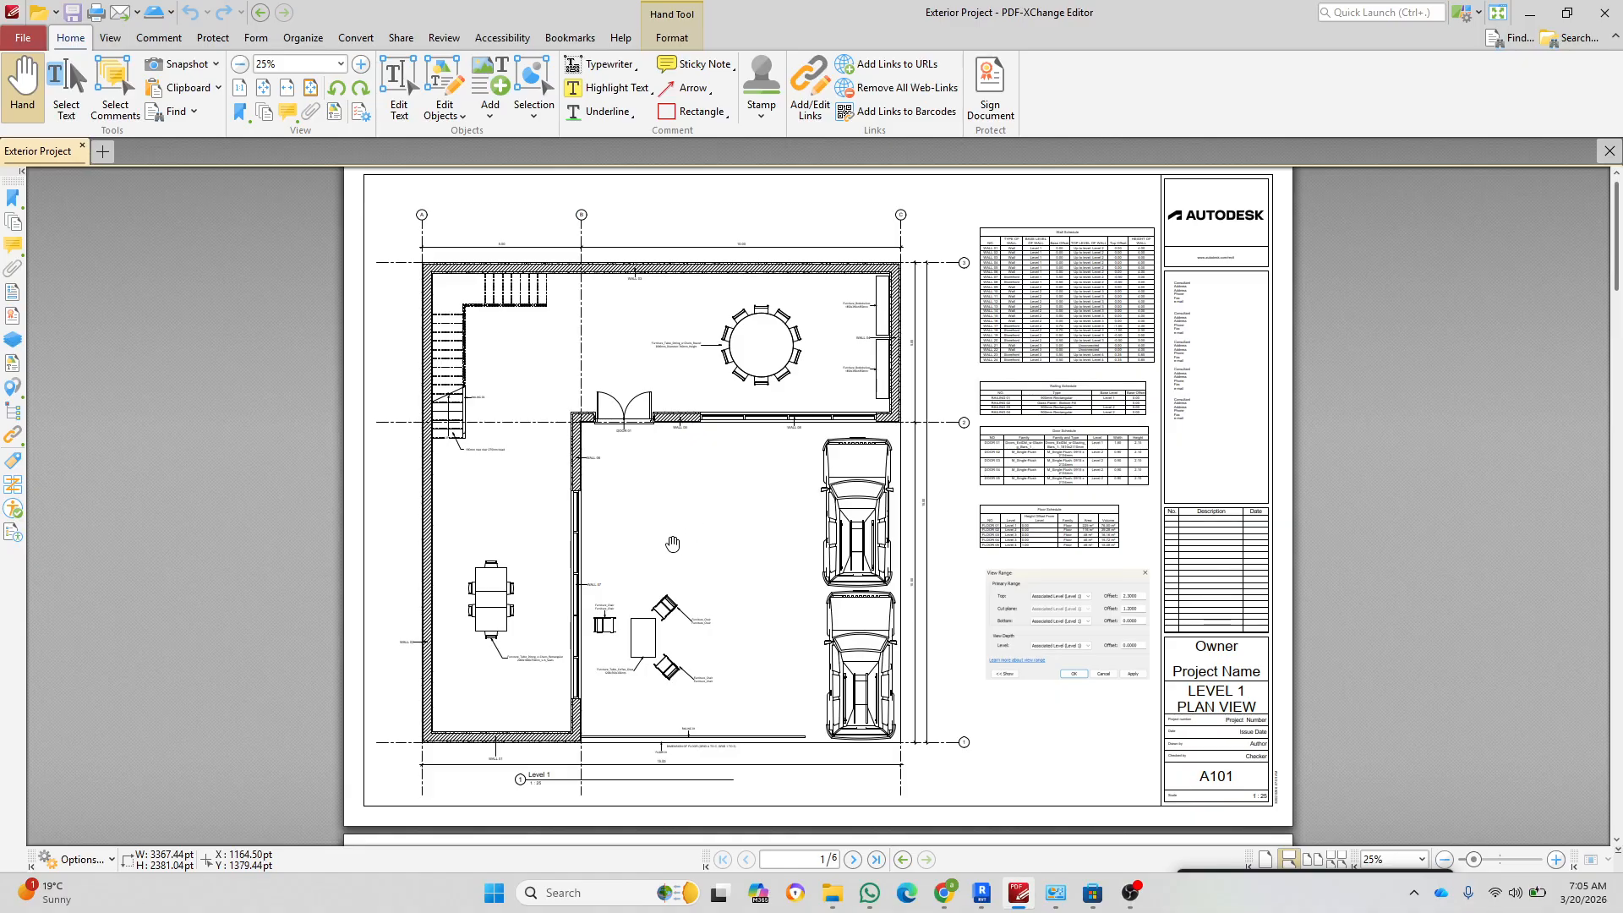
pyautogui.keyDown('ctrl'); pyautogui.scroll(8, 538, 740); pyautogui.keyUp('ctrl')
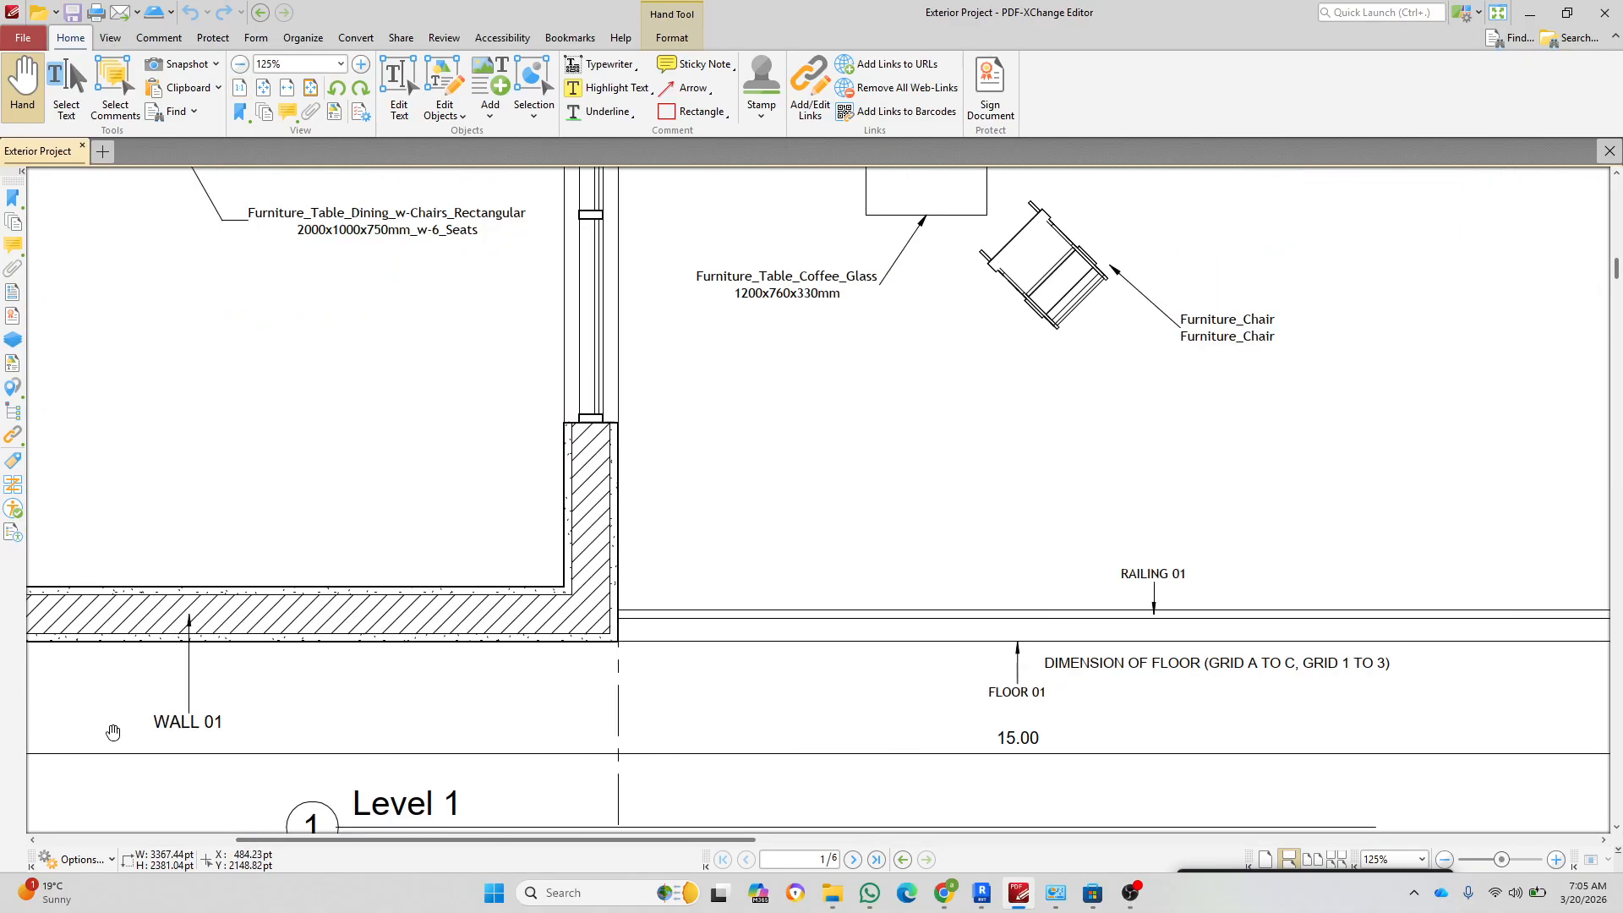
pyautogui.keyDown('ctrl'); pyautogui.scroll(-3, 989, 526); pyautogui.keyUp('ctrl')
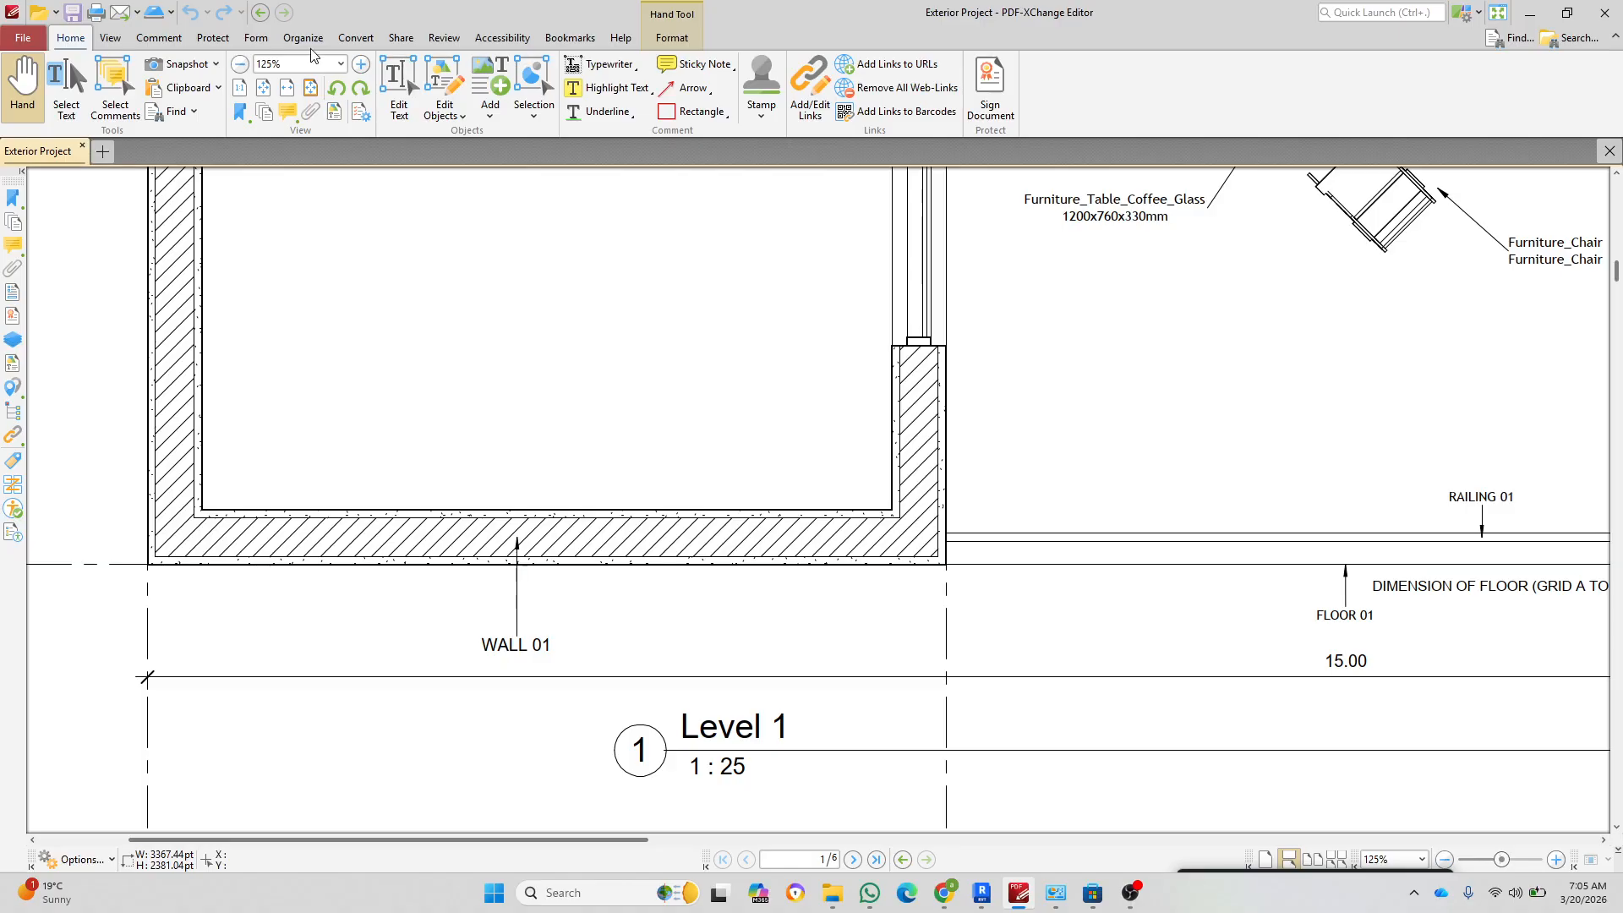
# Step: Mark the WALL 01, WALL 02 and WALL 03 labels on the Level 1 plan with Pencil strokes
pyautogui.click(157, 37)
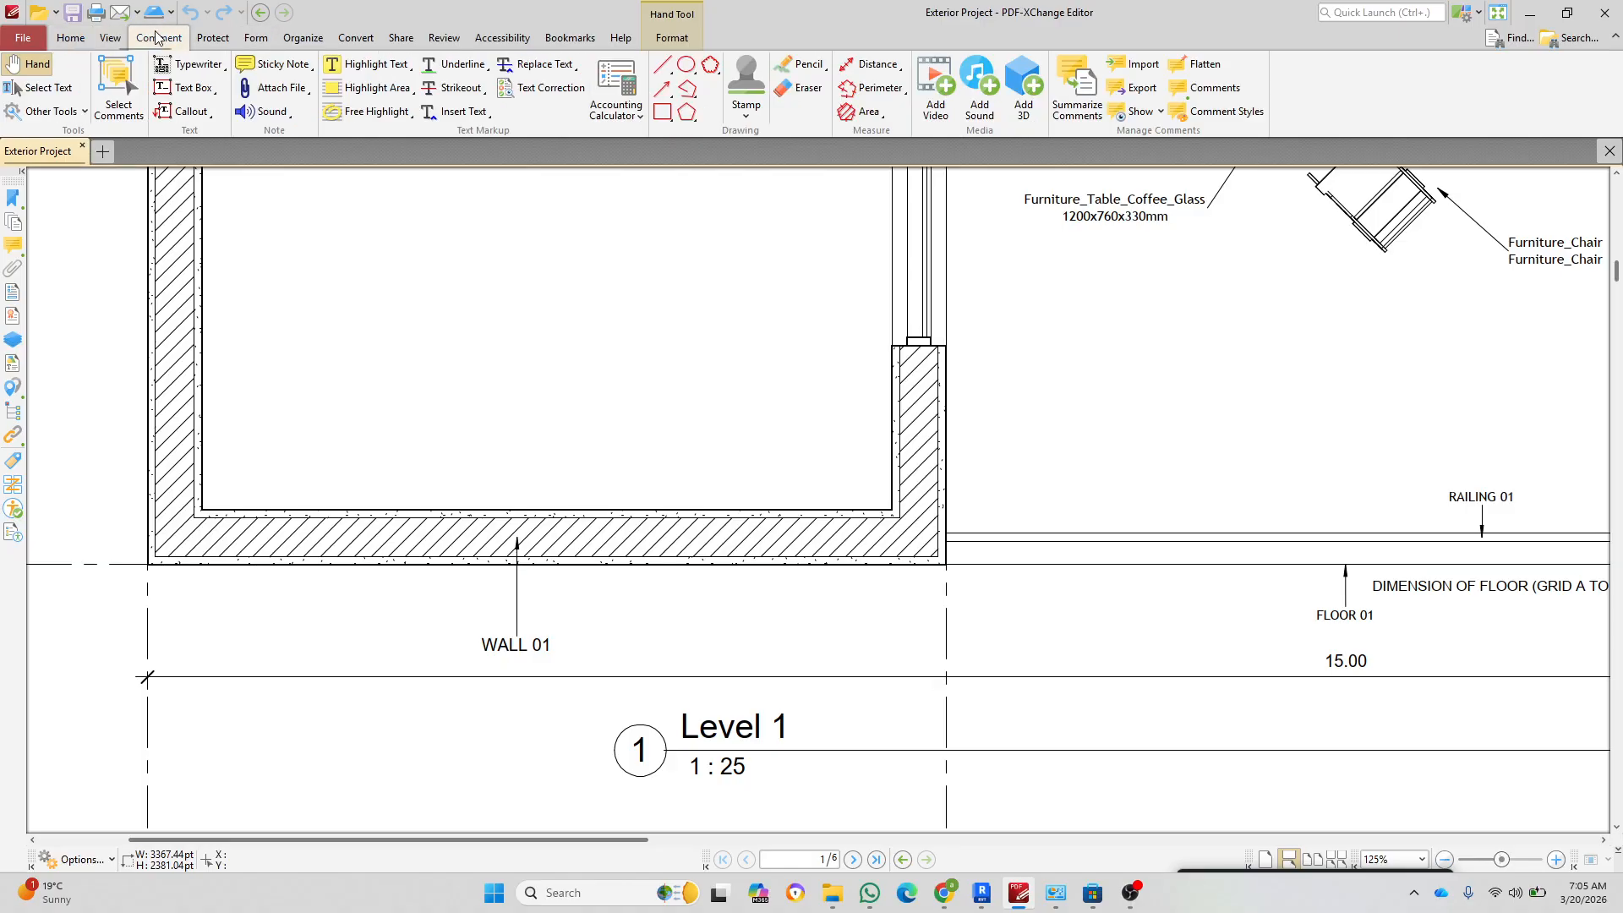
pyautogui.click(798, 65)
pyautogui.moveTo(560, 469); pyautogui.dragTo(478, 703)
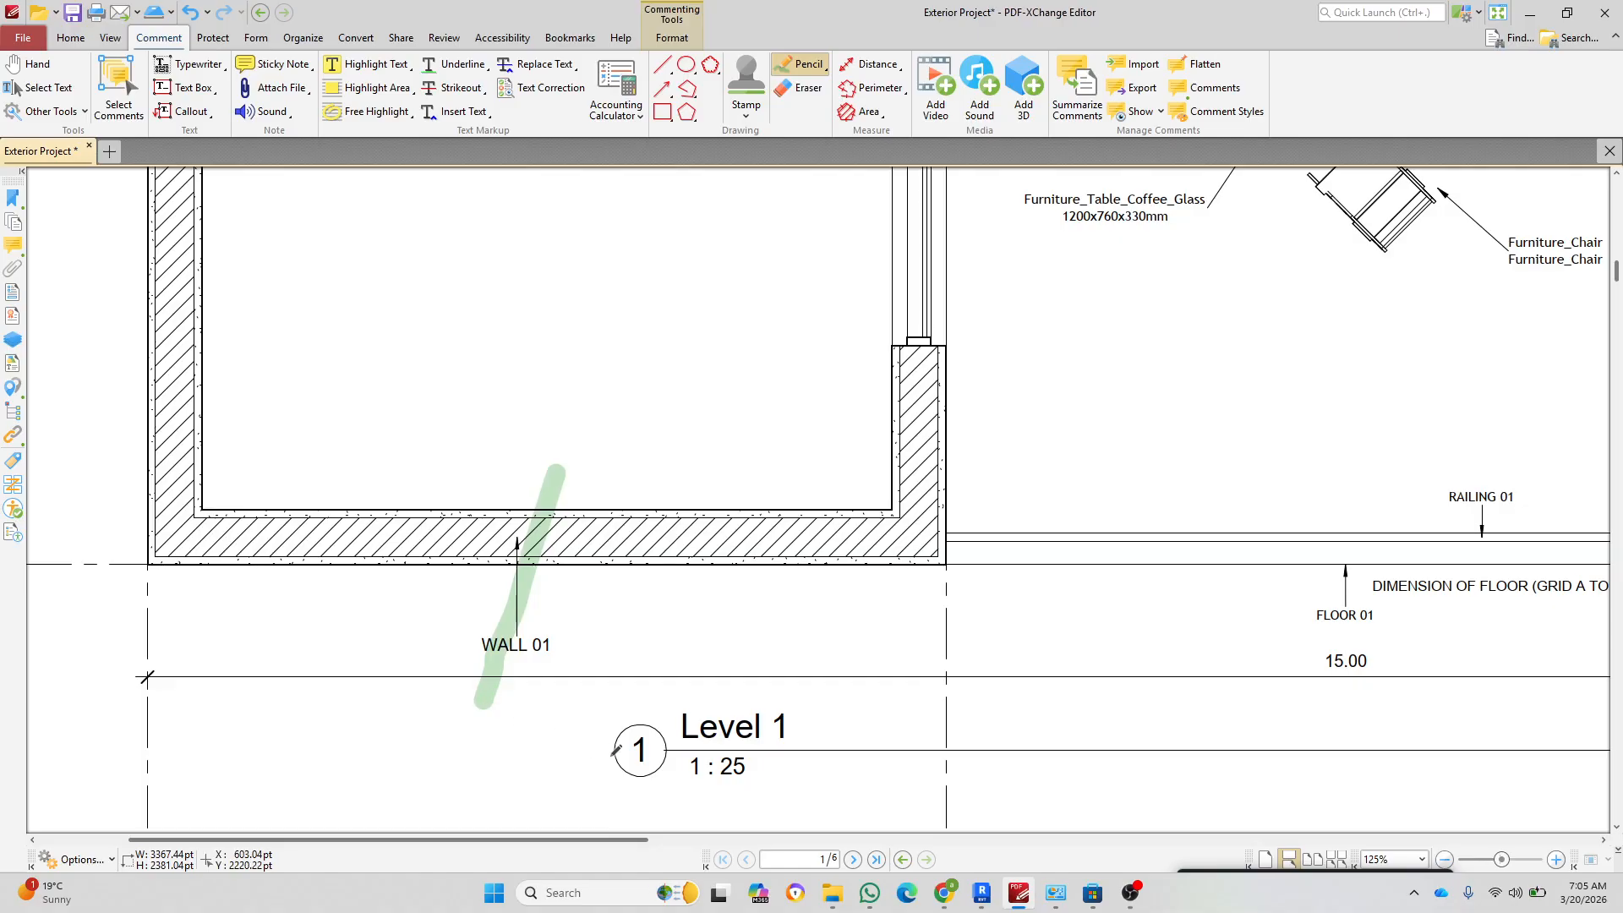
pyautogui.hotkey('ctrl', '2')
pyautogui.keyDown('ctrl'); pyautogui.scroll(5, 119, 589); pyautogui.keyUp('ctrl')
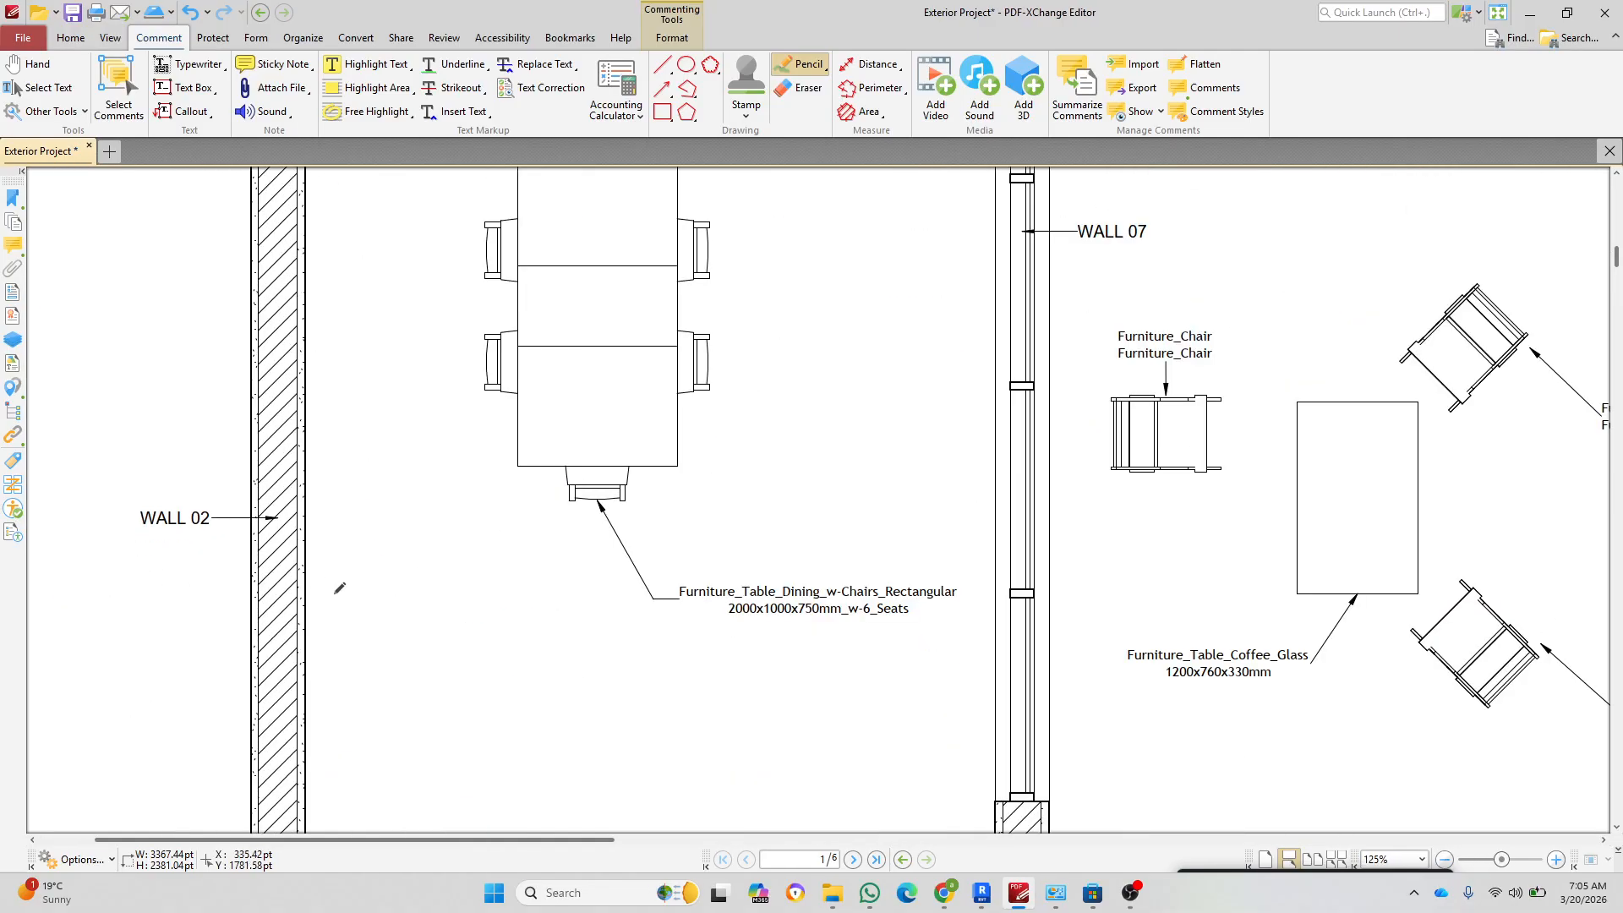
pyautogui.moveTo(370, 594); pyautogui.dragTo(140, 459)
pyautogui.keyDown('ctrl'); pyautogui.scroll(-6, 352, 602); pyautogui.keyUp('ctrl')
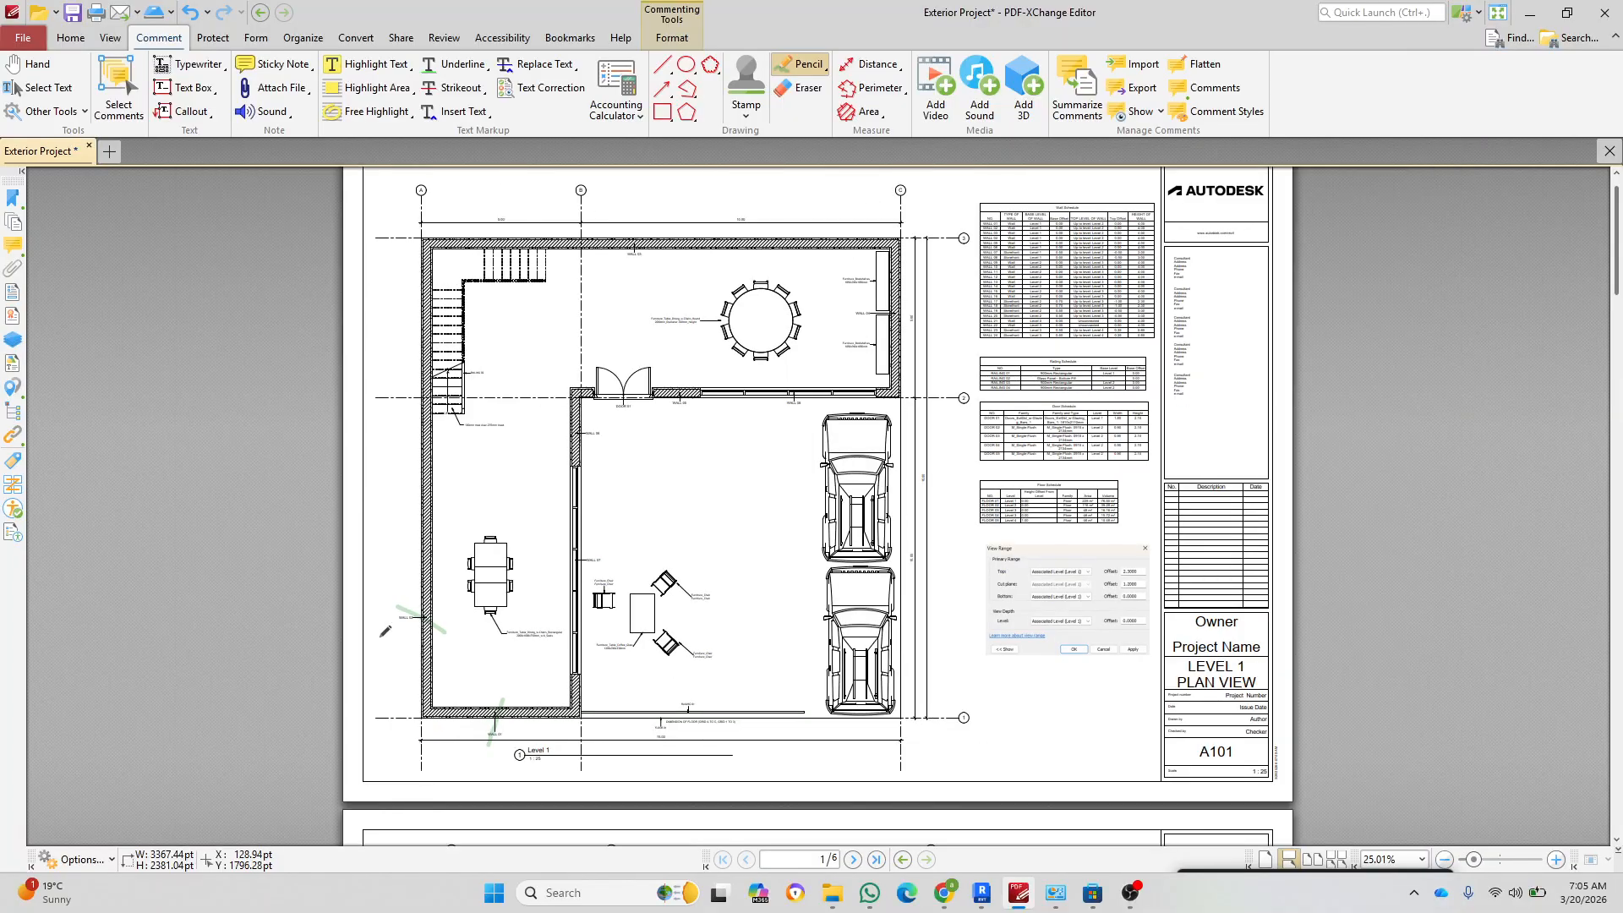
pyautogui.keyDown('ctrl'); pyautogui.scroll(5, 695, 181); pyautogui.keyUp('ctrl')
pyautogui.moveTo(507, 300); pyautogui.dragTo(395, 423)
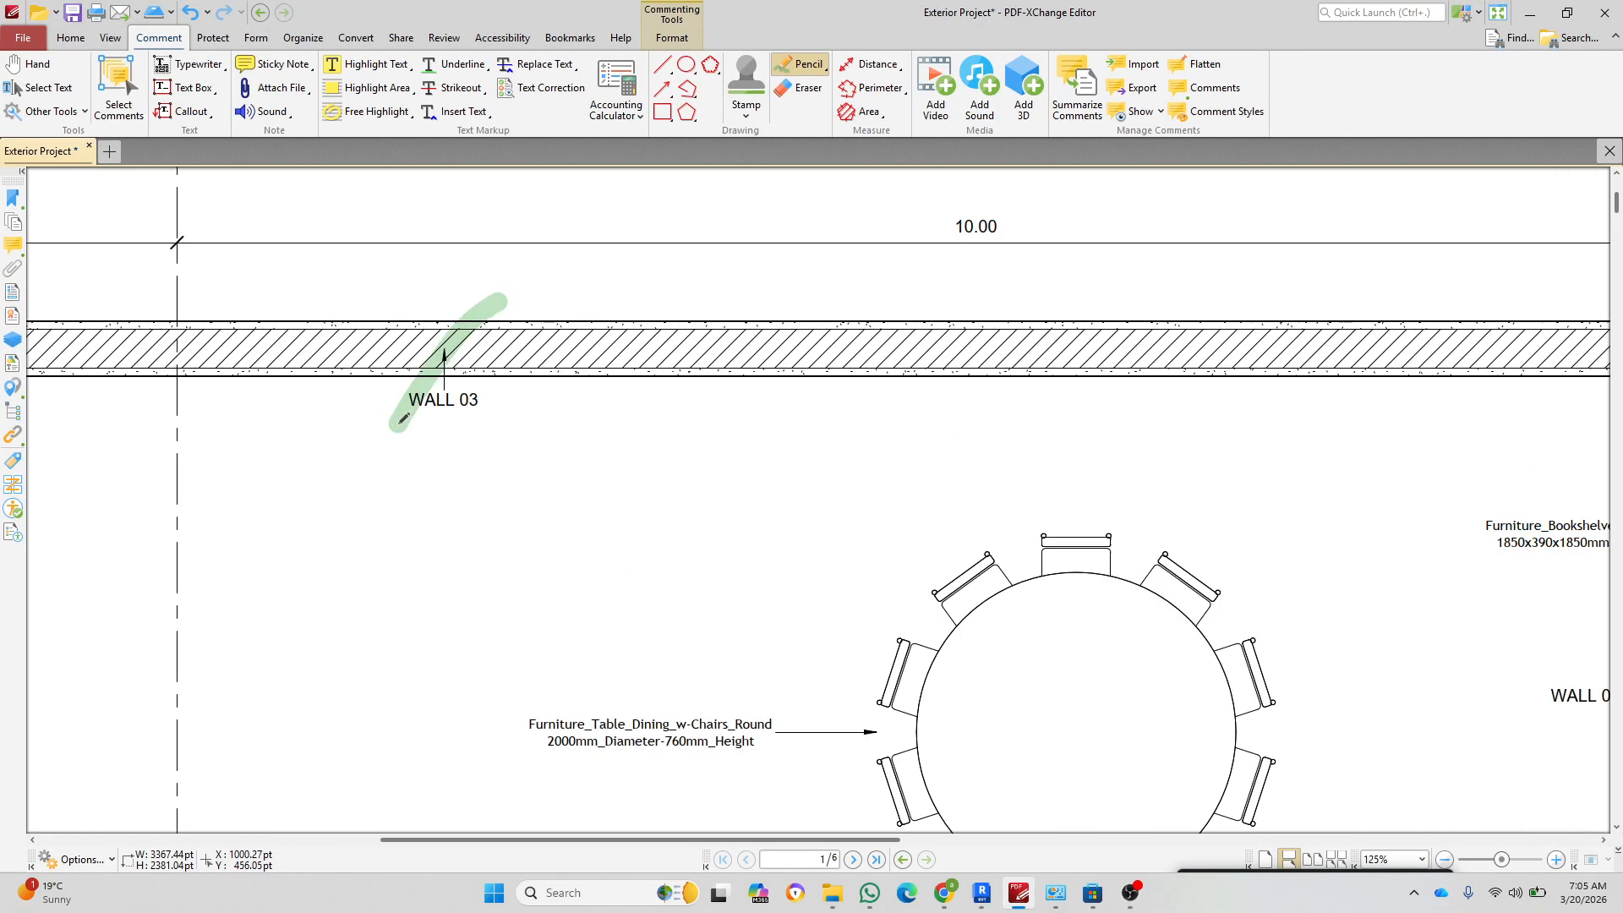
# Step: Mark the WALL 04, WALL 05 and WALL 06 labels on the Level 1 plan with Pencil strokes
pyautogui.keyDown('ctrl'); pyautogui.scroll(-3, 365, 350); pyautogui.keyUp('ctrl')
pyautogui.keyDown('ctrl'); pyautogui.scroll(5, 947, 476); pyautogui.keyUp('ctrl')
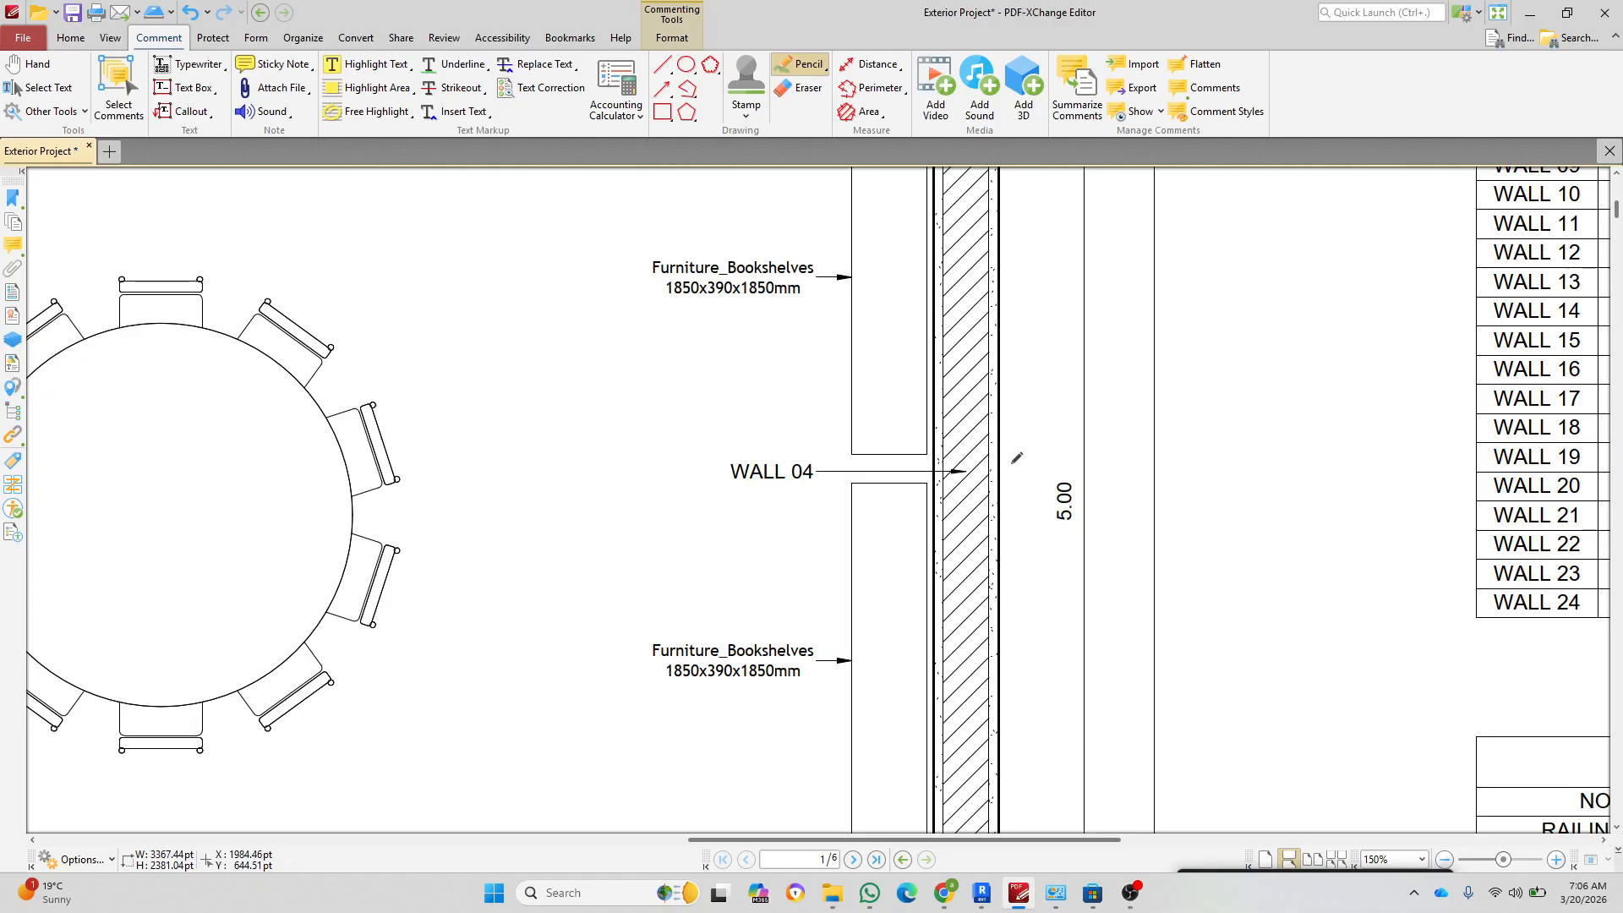
pyautogui.moveTo(1015, 461)
pyautogui.mouseDown()
pyautogui.moveTo(689, 468)
pyautogui.moveTo(636, 394)
pyautogui.moveTo(646, 333)
pyautogui.mouseUp()
pyautogui.keyDown('ctrl'); pyautogui.scroll(-3, 806, 575); pyautogui.keyUp('ctrl')
pyautogui.keyDown('ctrl'); pyautogui.scroll(3, 528, 548); pyautogui.keyUp('ctrl')
pyautogui.keyDown('ctrl'); pyautogui.scroll(-3, 673, 326); pyautogui.keyUp('ctrl')
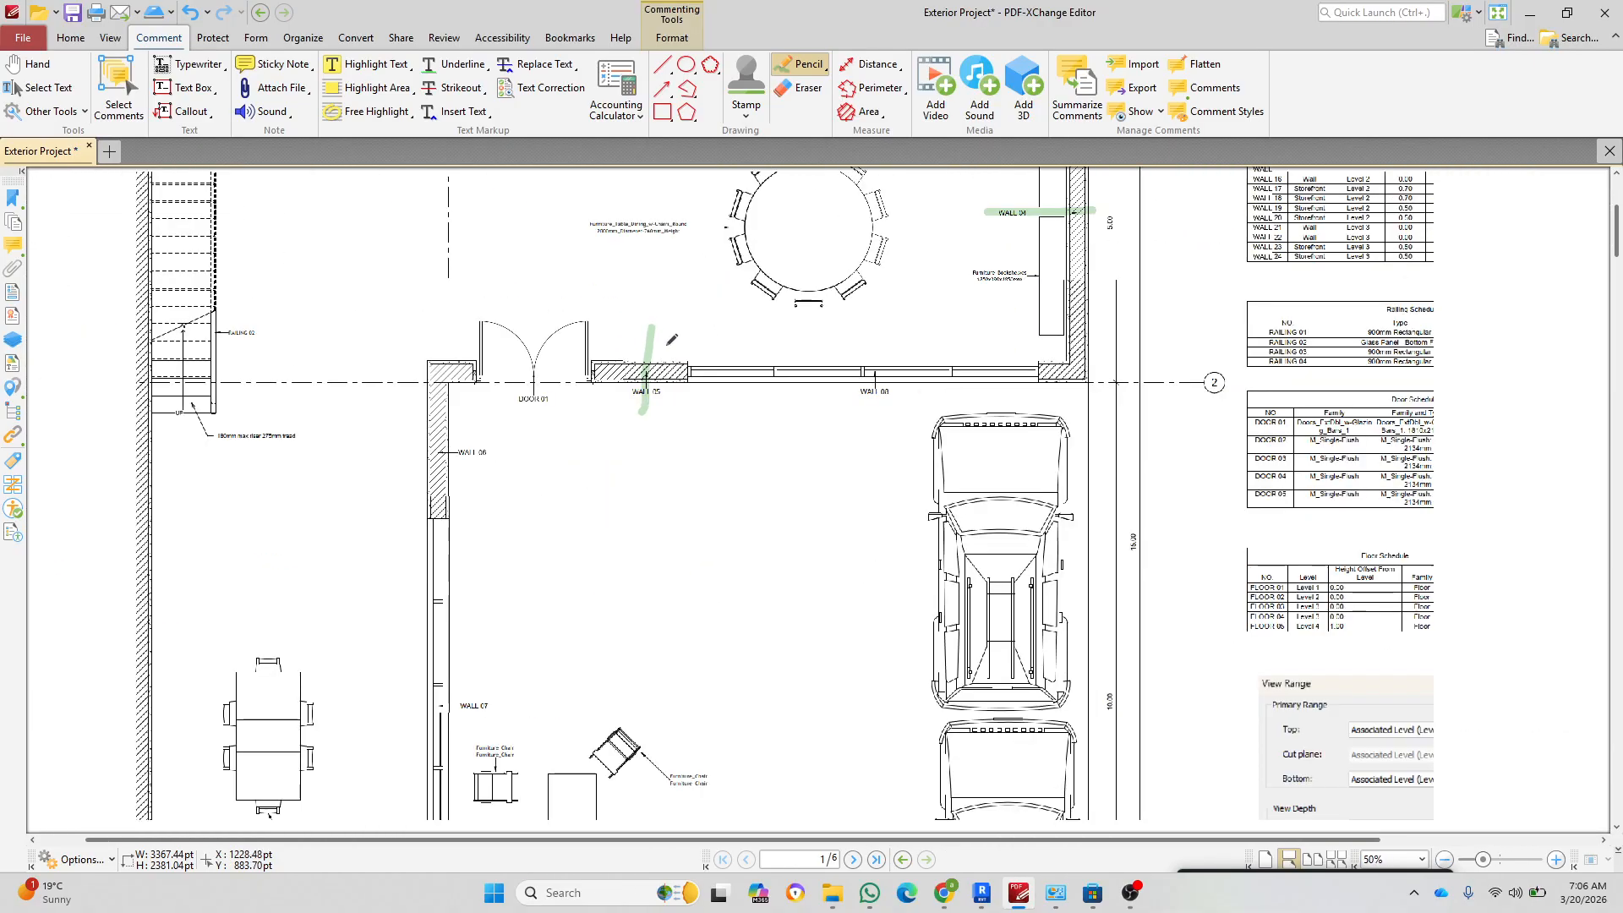
pyautogui.keyDown('ctrl'); pyautogui.scroll(4, 551, 512); pyautogui.keyUp('ctrl')
pyautogui.moveTo(448, 353); pyautogui.dragTo(148, 367)
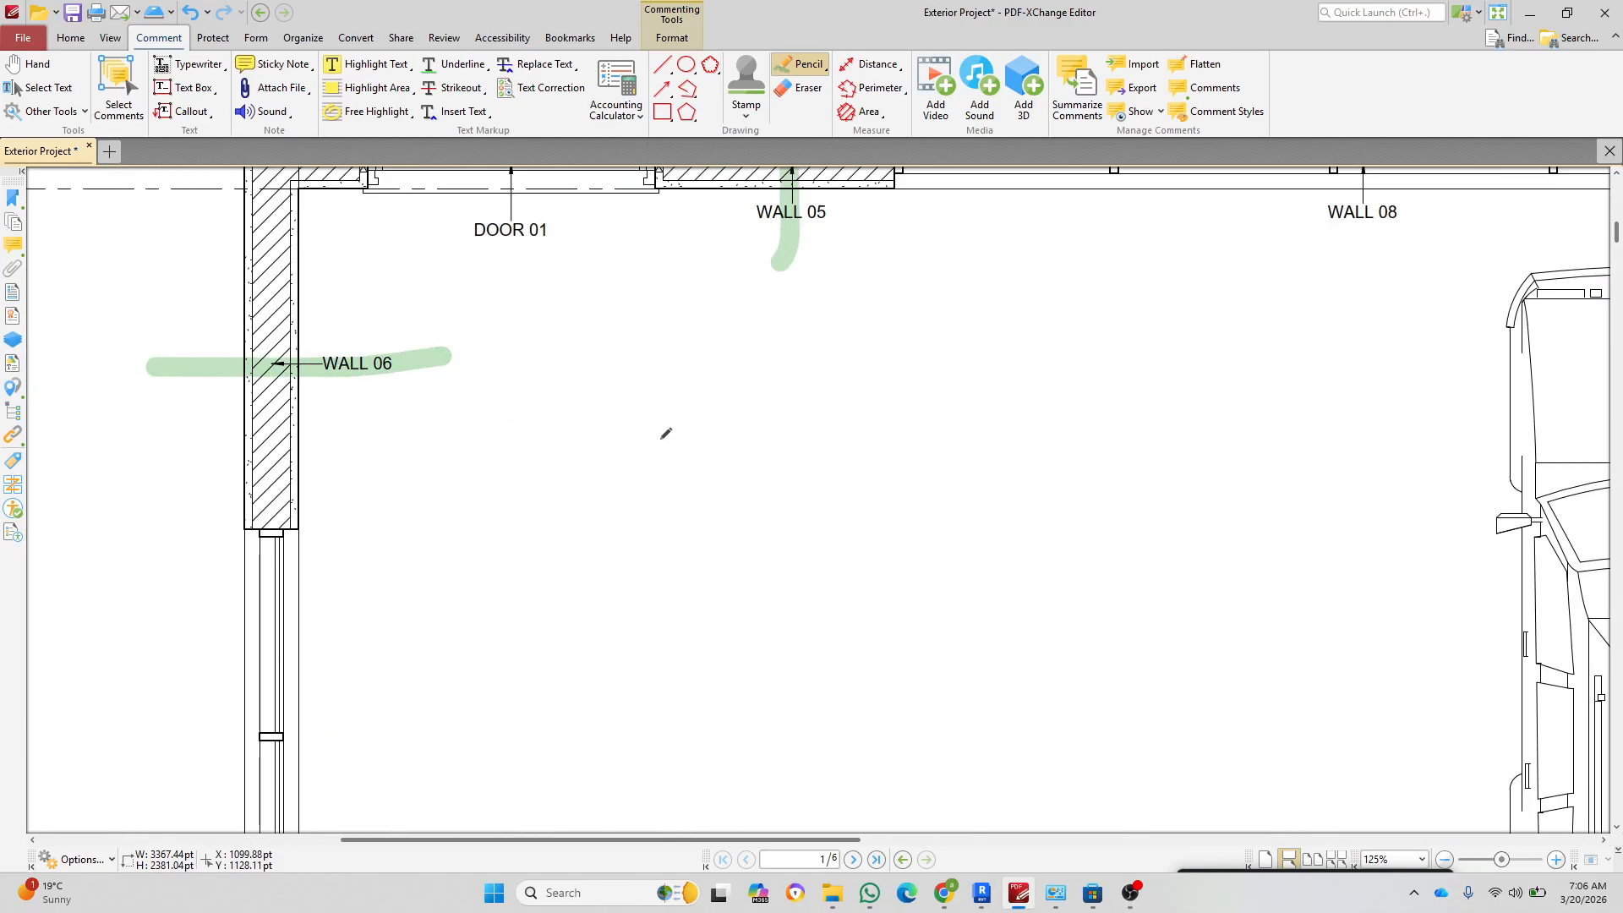
# Step: Highlight the Storefront type entries of WALL 07 and WALL 08 in the Wall Schedule with the Pencil
pyautogui.keyDown('ctrl'); pyautogui.scroll(-5, 665, 433); pyautogui.keyUp('ctrl')
pyautogui.keyDown('ctrl'); pyautogui.scroll(6, 983, 273); pyautogui.keyUp('ctrl')
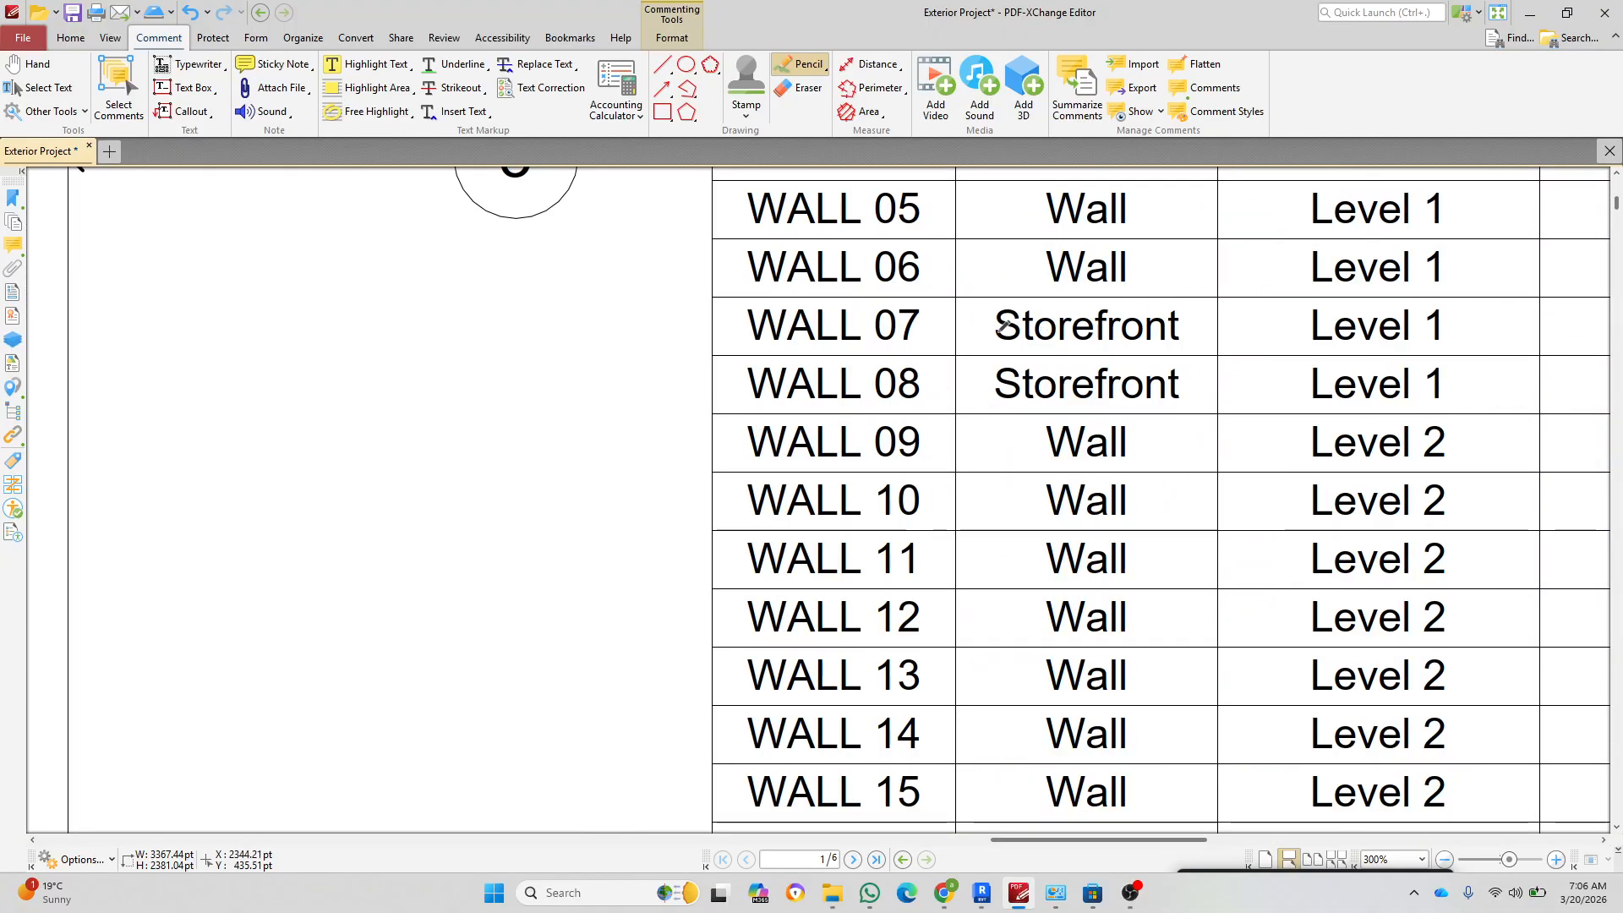
pyautogui.moveTo(1001, 328); pyautogui.dragTo(1180, 317)
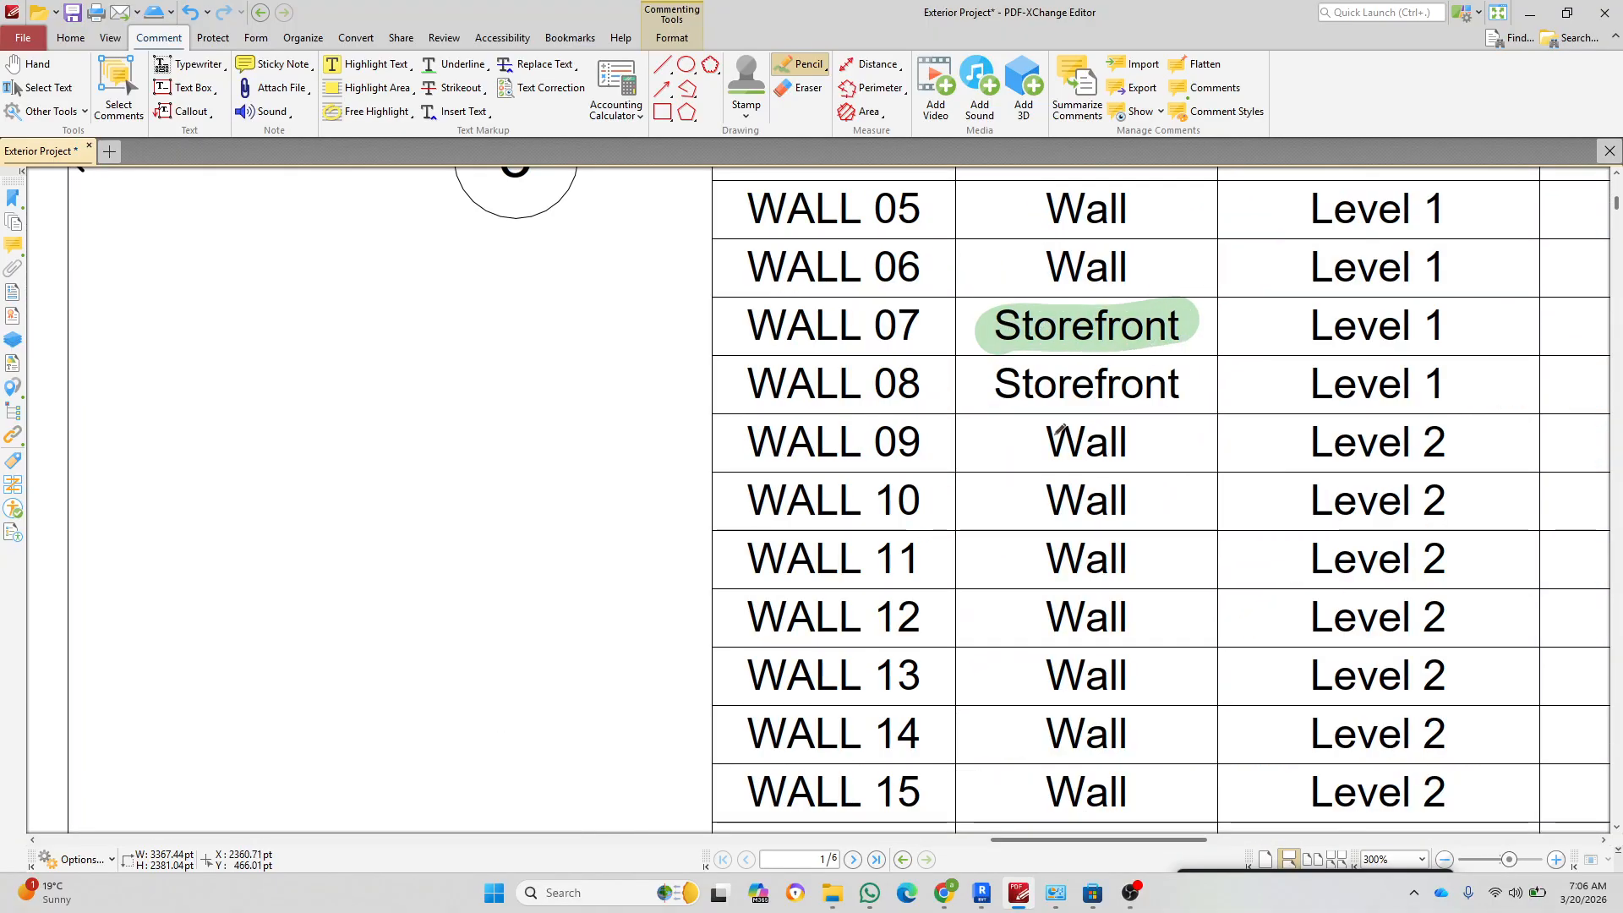
pyautogui.moveTo(987, 378); pyautogui.dragTo(1181, 378)
pyautogui.keyDown('ctrl'); pyautogui.scroll(-5, 1180, 378); pyautogui.keyUp('ctrl')
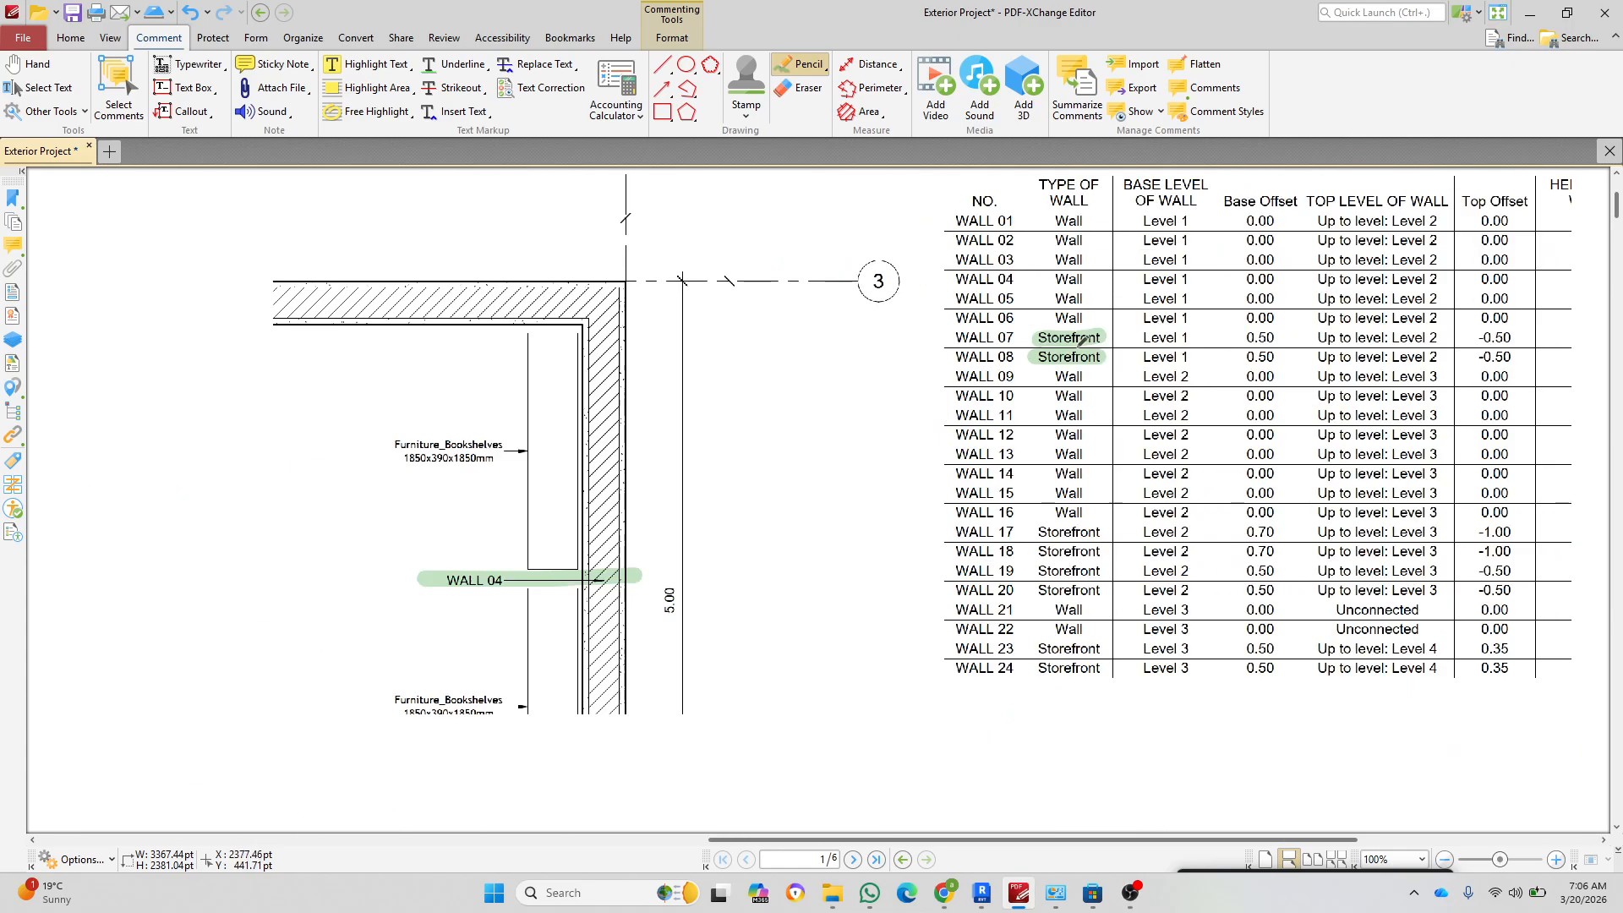
# Step: Circle the WALL 08 and WALL 07 labels on the Level 1 plan with the Pencil
pyautogui.keyDown('ctrl'); pyautogui.scroll(5, 861, 564); pyautogui.keyUp('ctrl')
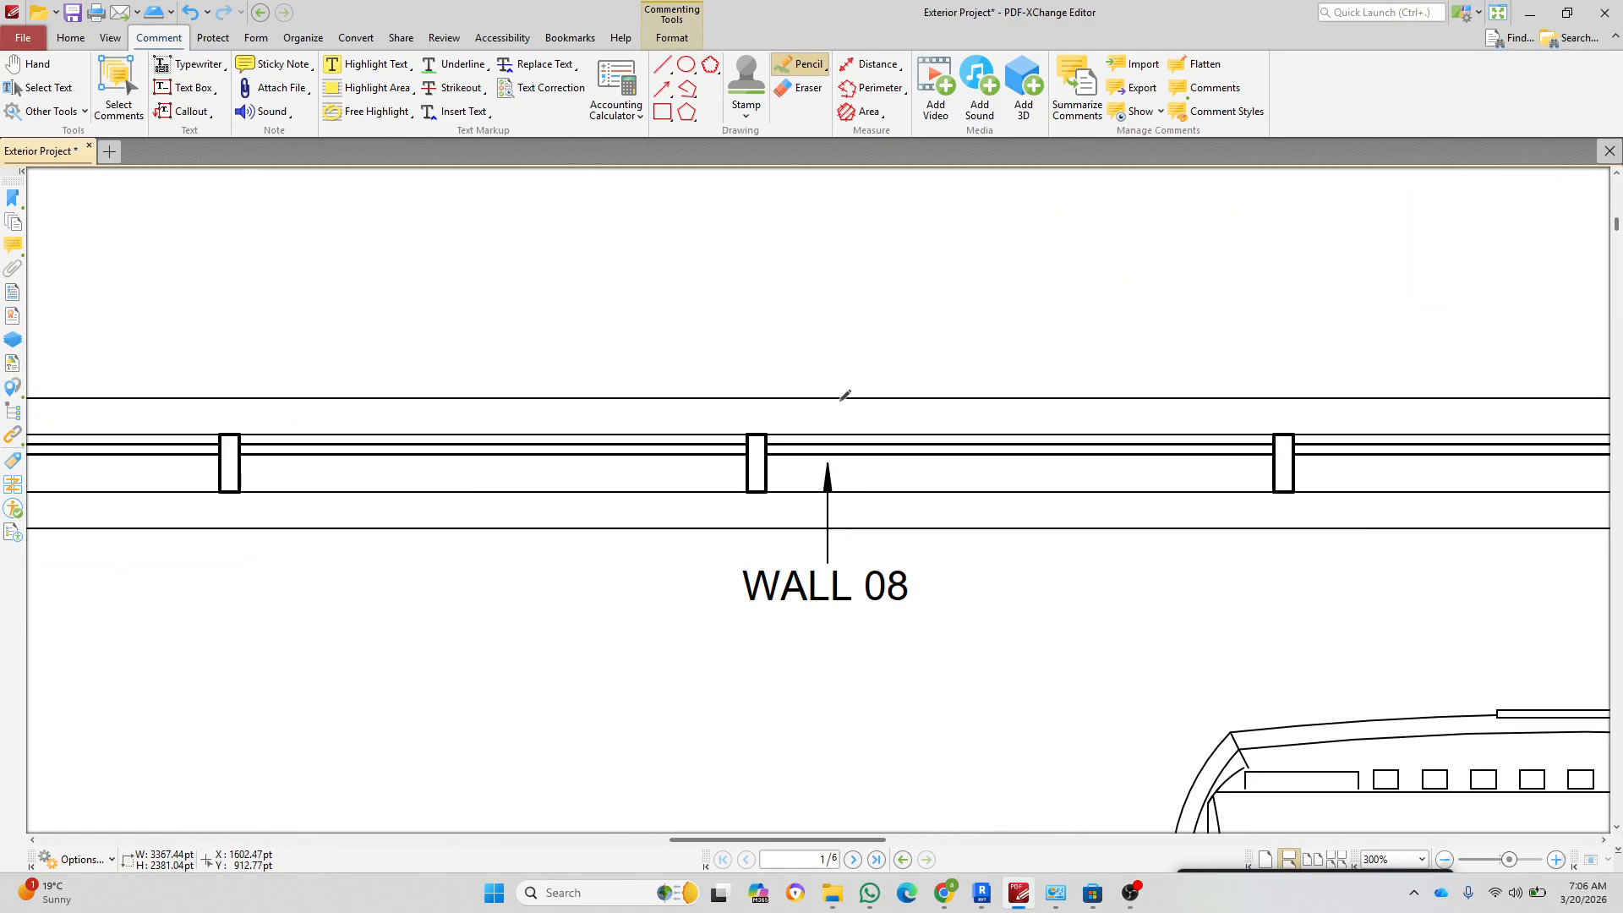
pyautogui.moveTo(845, 391)
pyautogui.mouseDown()
pyautogui.moveTo(671, 617)
pyautogui.moveTo(925, 428)
pyautogui.moveTo(814, 389)
pyautogui.mouseUp()
pyautogui.keyDown('ctrl'); pyautogui.scroll(-5, 814, 389); pyautogui.keyUp('ctrl')
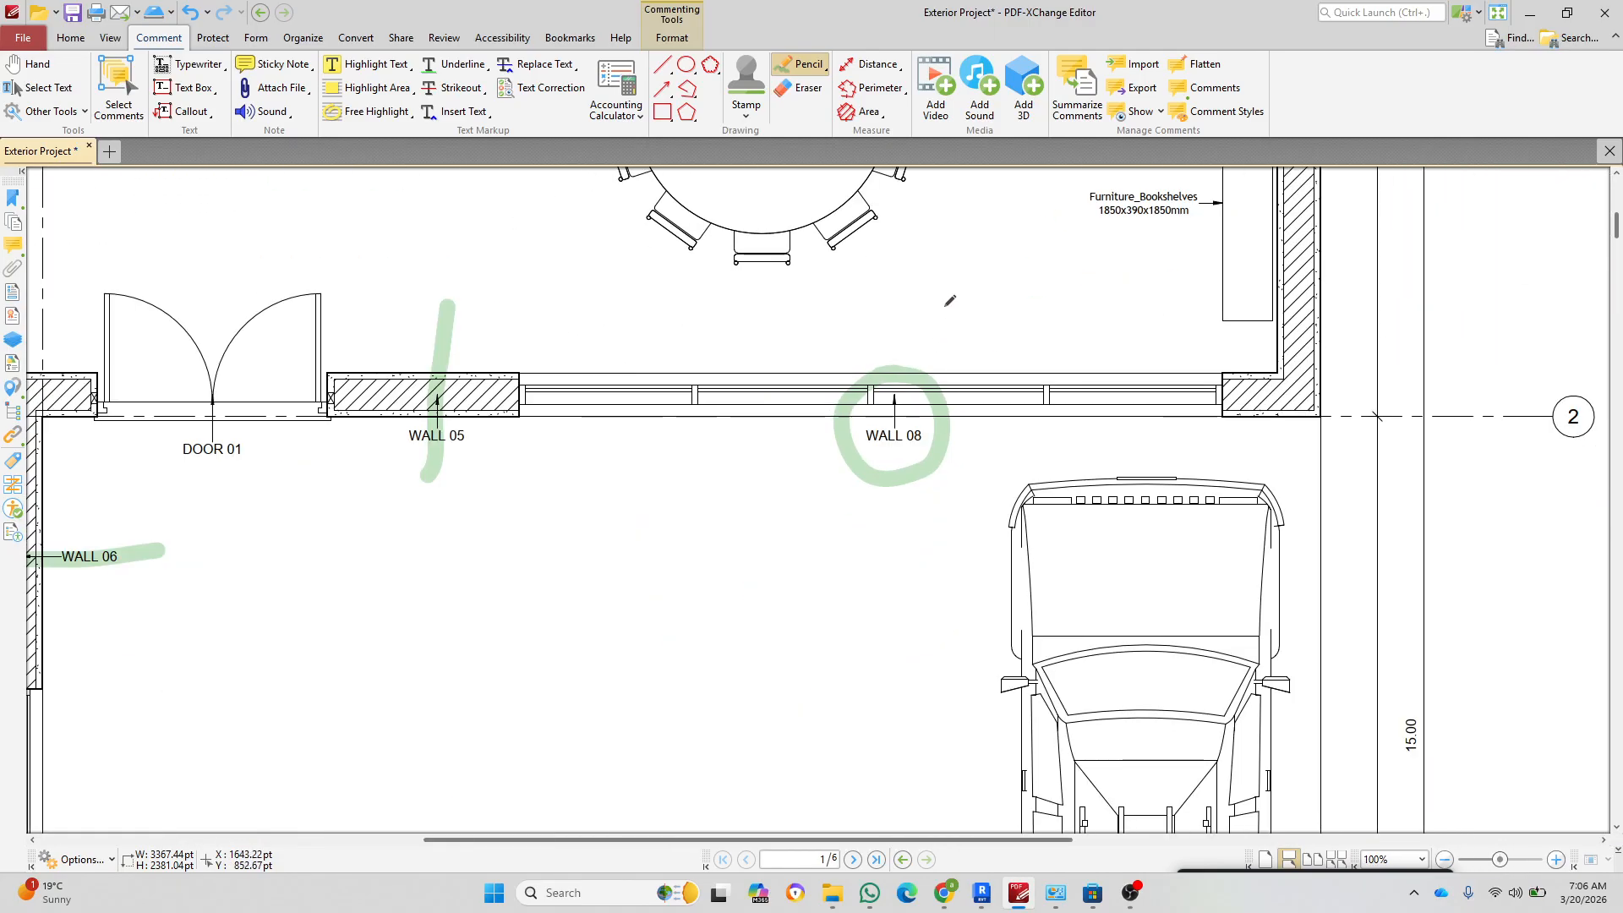
pyautogui.keyDown('ctrl'); pyautogui.scroll(4, 359, 453); pyautogui.keyUp('ctrl')
pyautogui.moveTo(393, 433)
pyautogui.mouseDown()
pyautogui.moveTo(213, 509)
pyautogui.moveTo(548, 508)
pyautogui.moveTo(359, 414)
pyautogui.mouseUp()
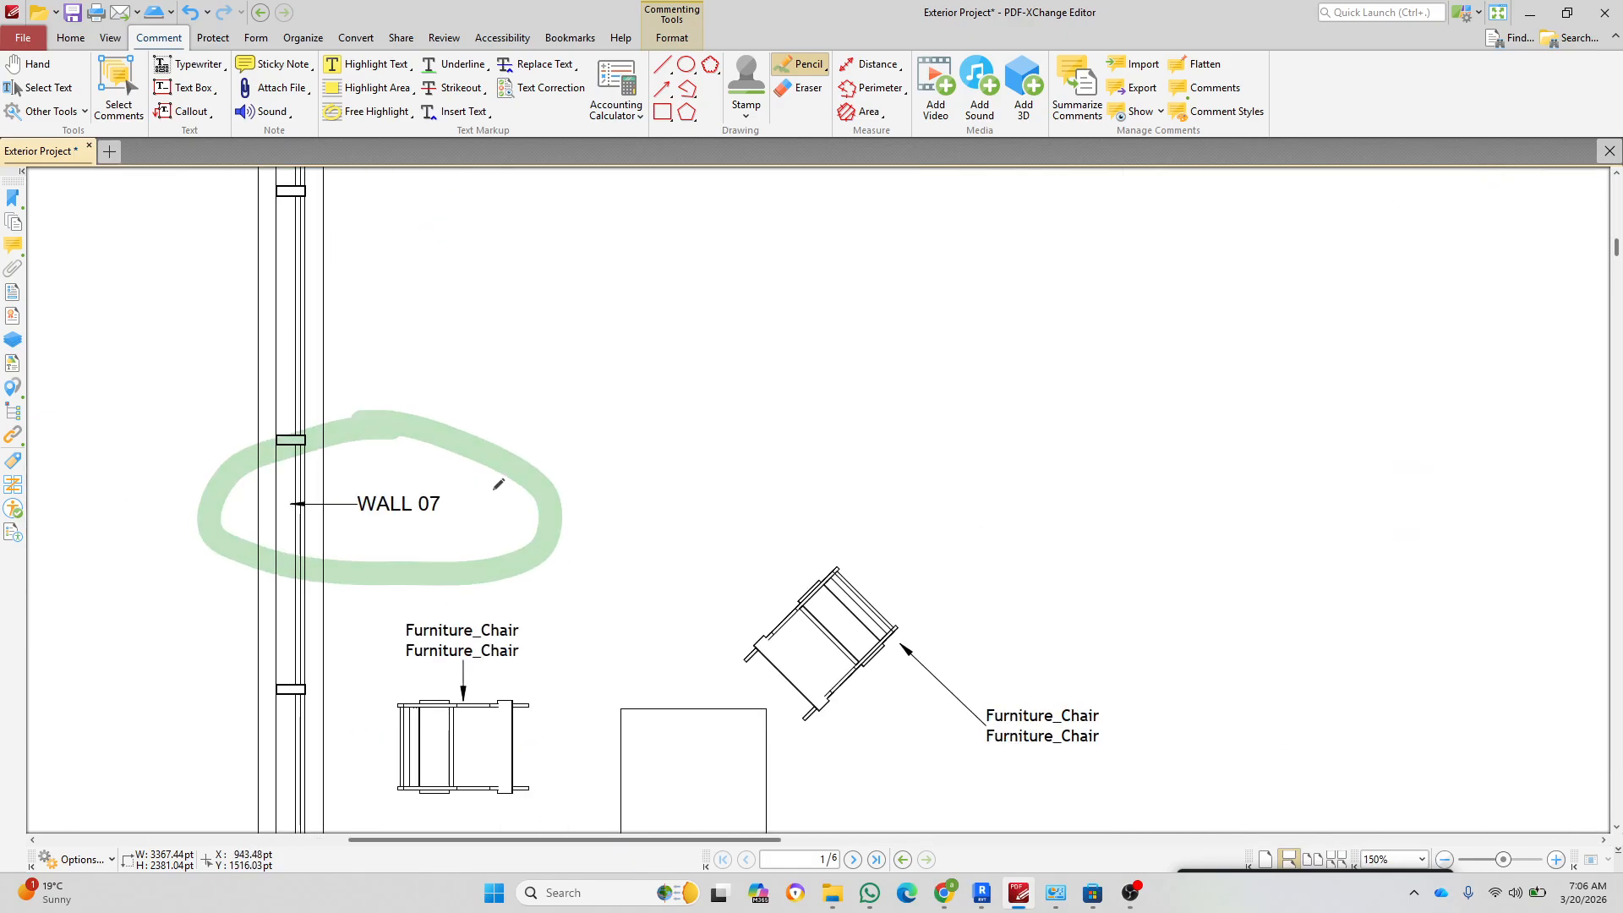
pyautogui.scroll(-6, 563, 418)
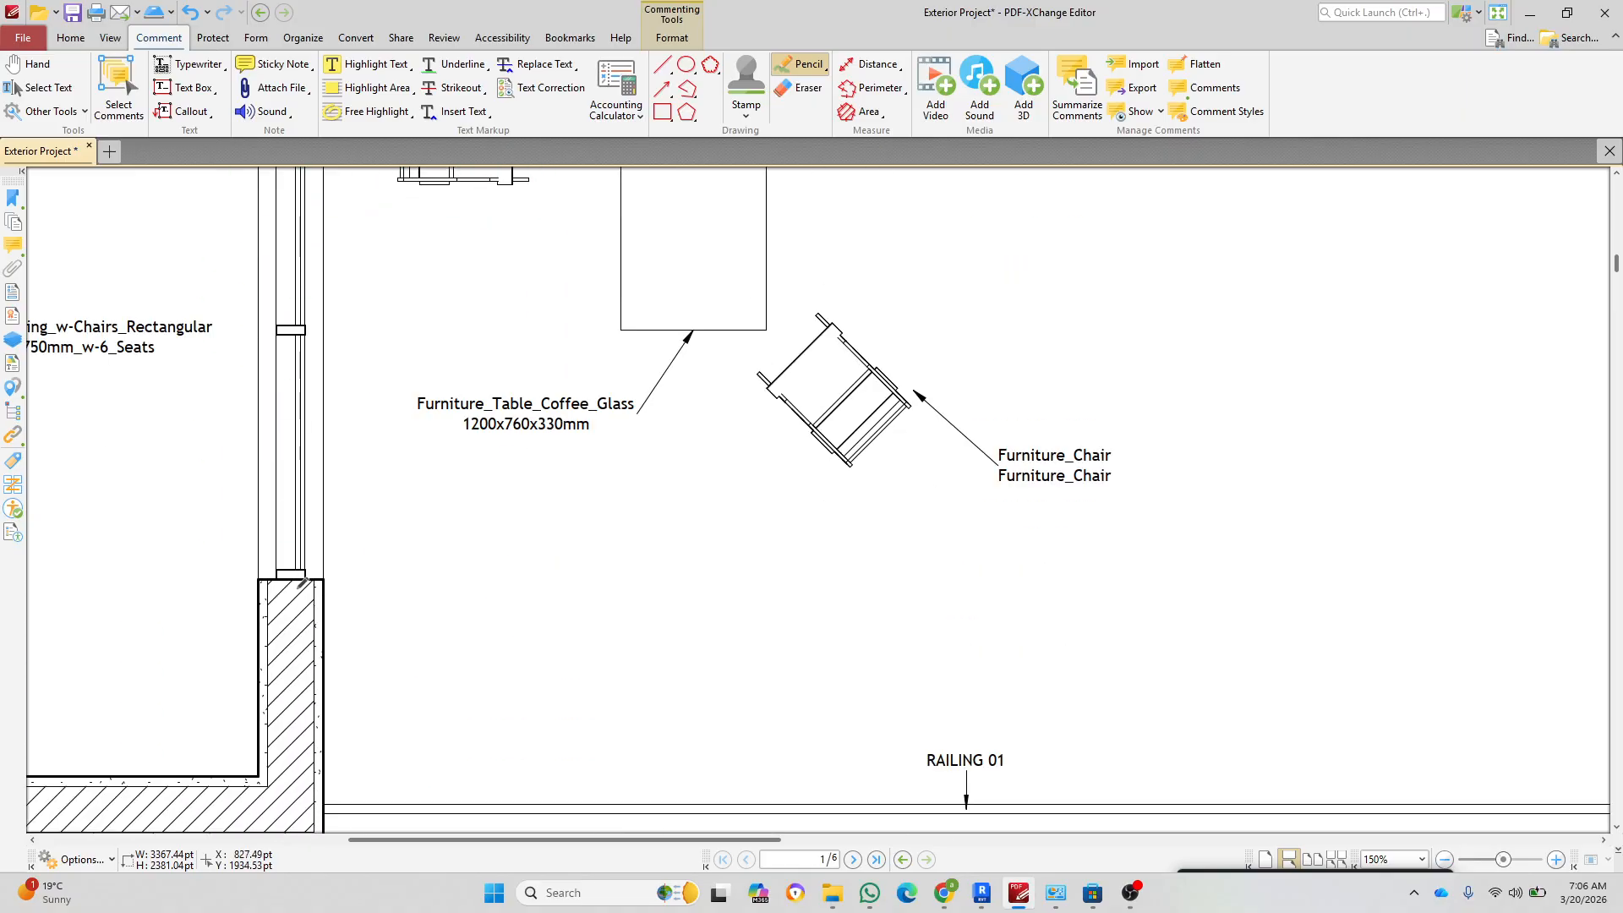
# Step: Switch to Revit, change the Level 1 plan's visual style so the linked DWG shows through the walls, and save the project
pyautogui.click(983, 894)
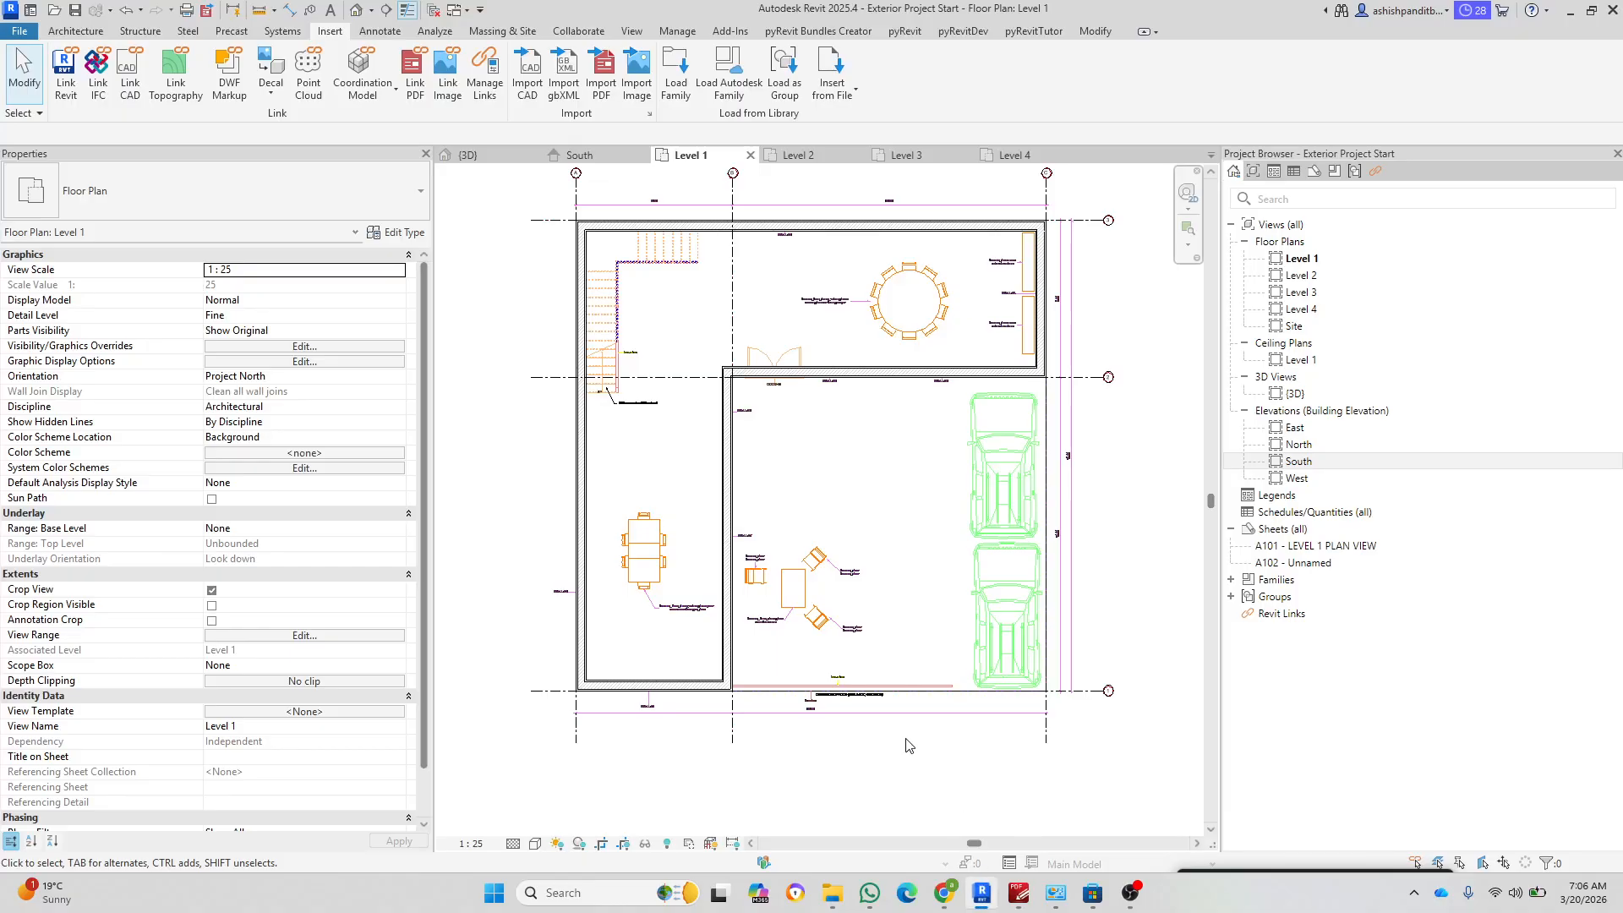
pyautogui.scroll(4, 444, 809)
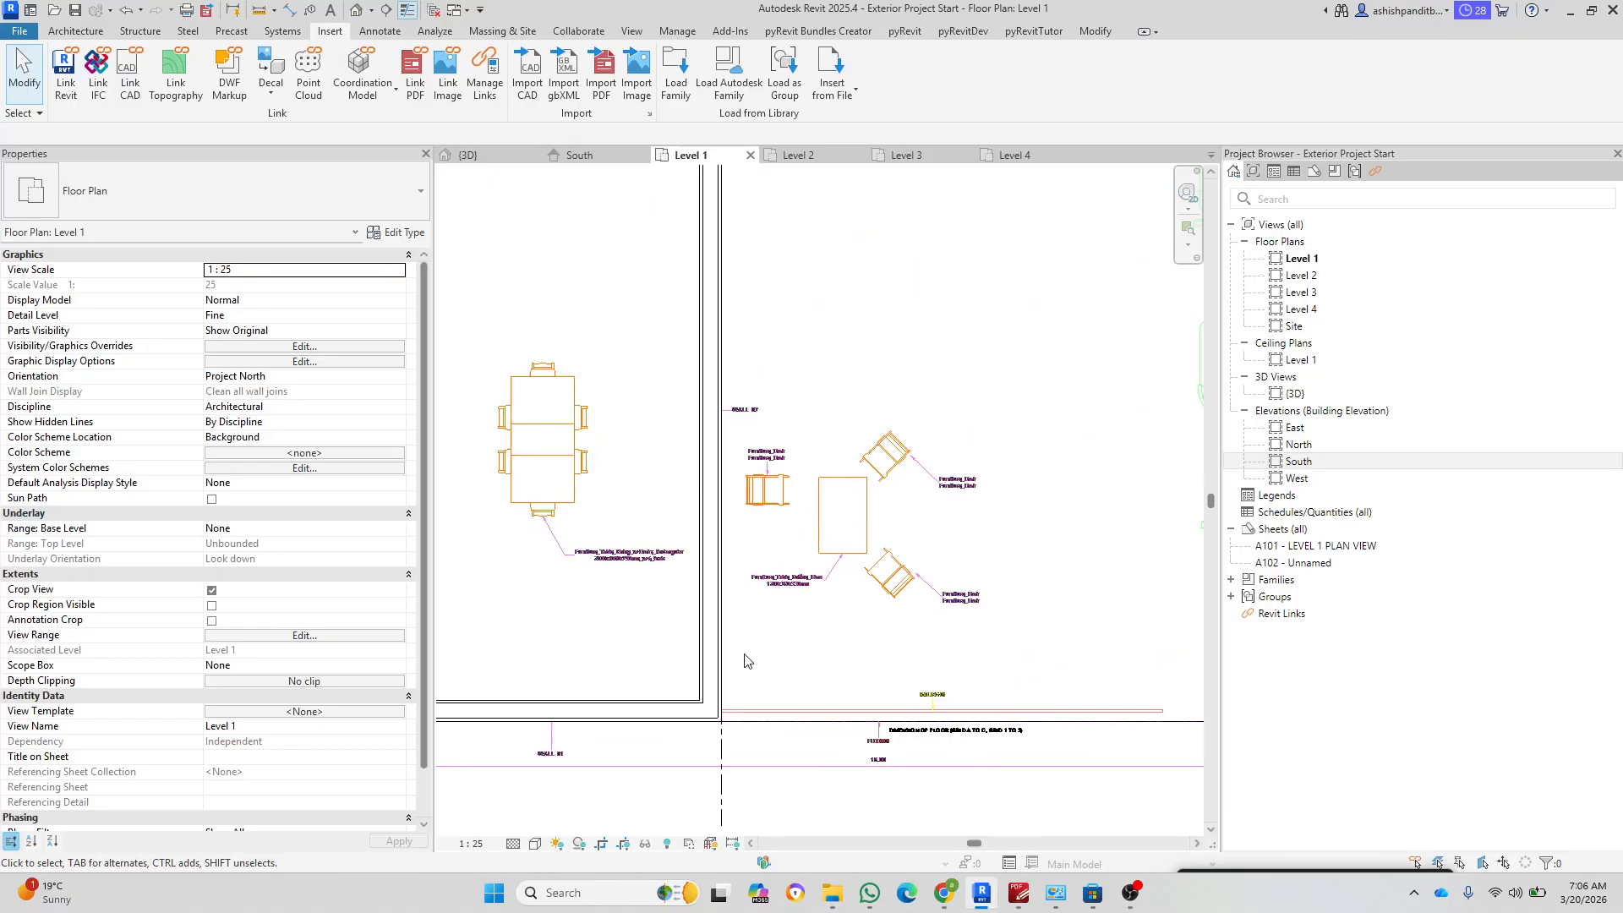
pyautogui.click(535, 844)
pyautogui.click(578, 742)
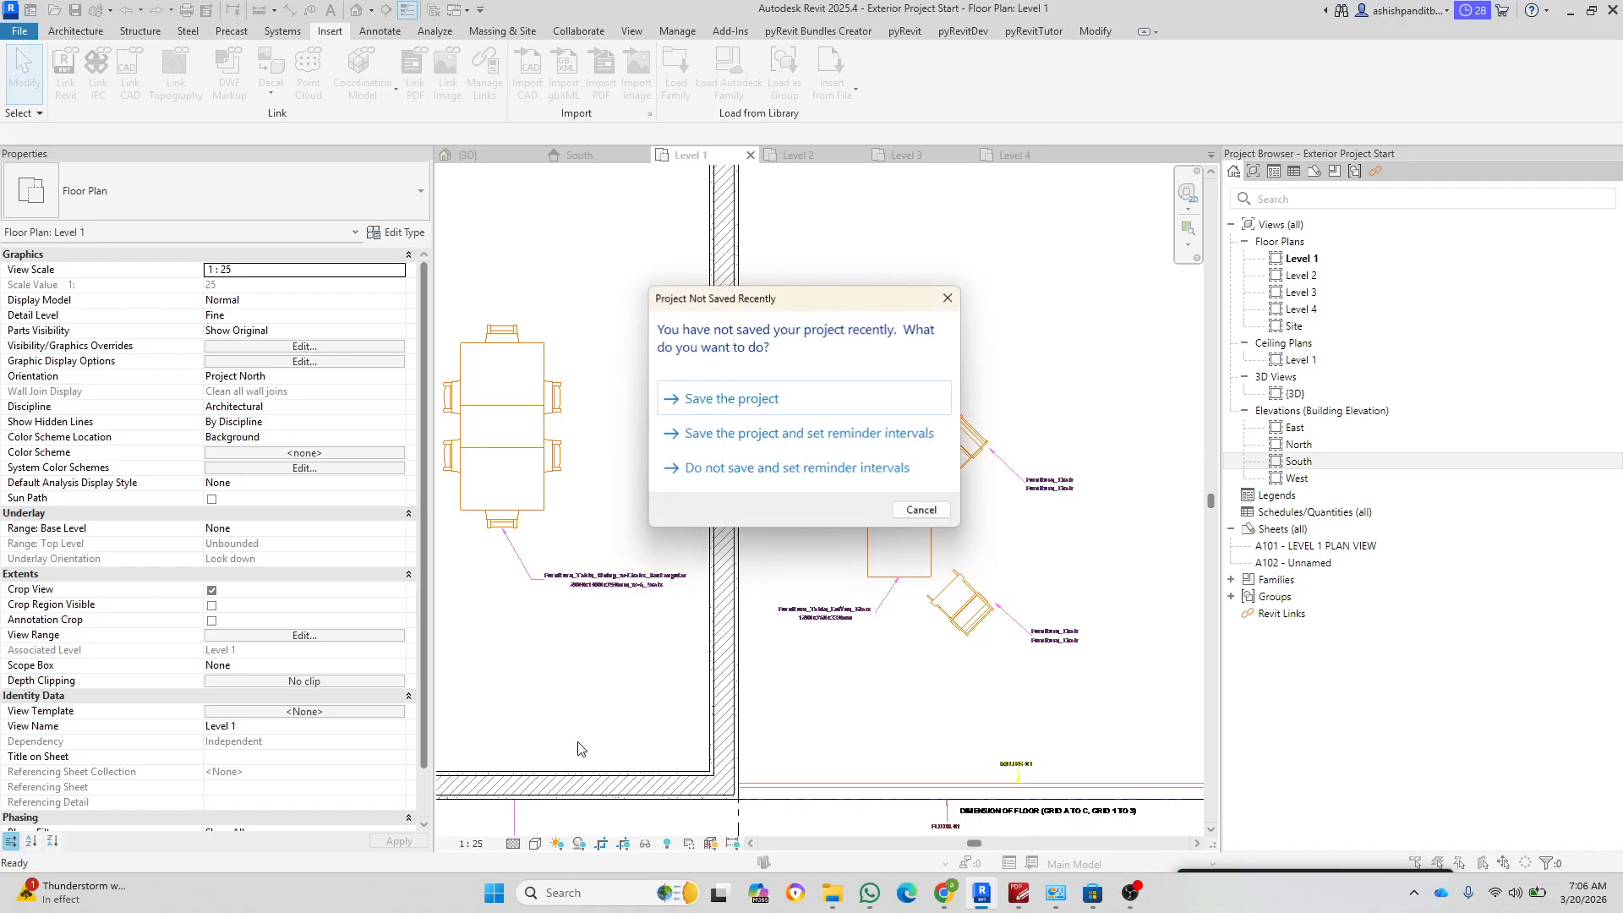
pyautogui.click(795, 404)
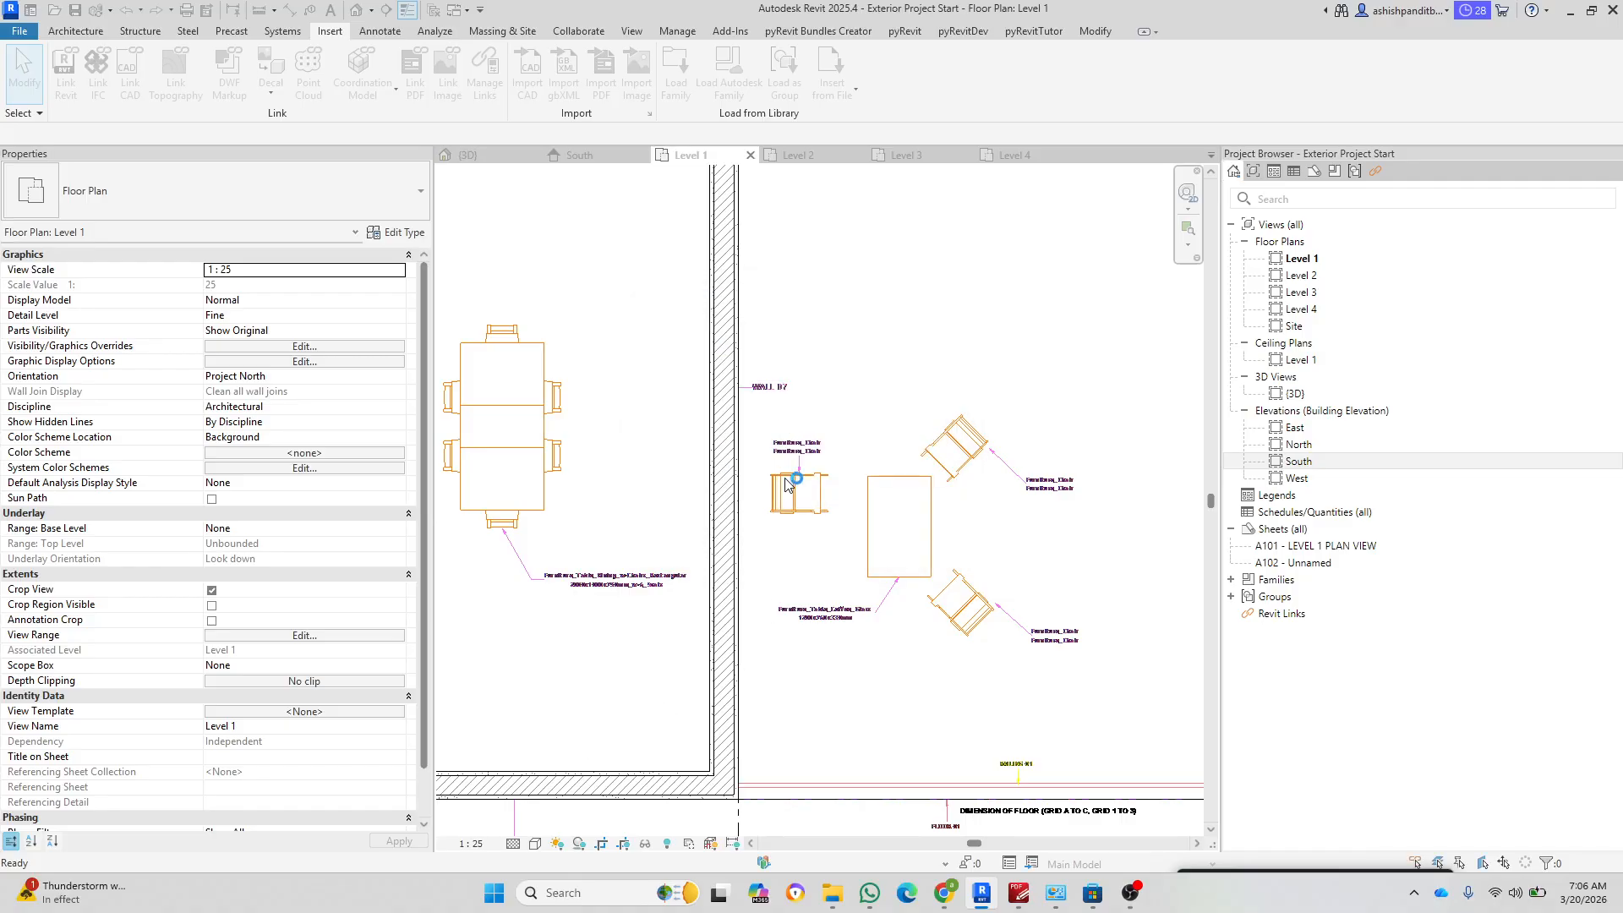
pyautogui.scroll(5, 718, 668)
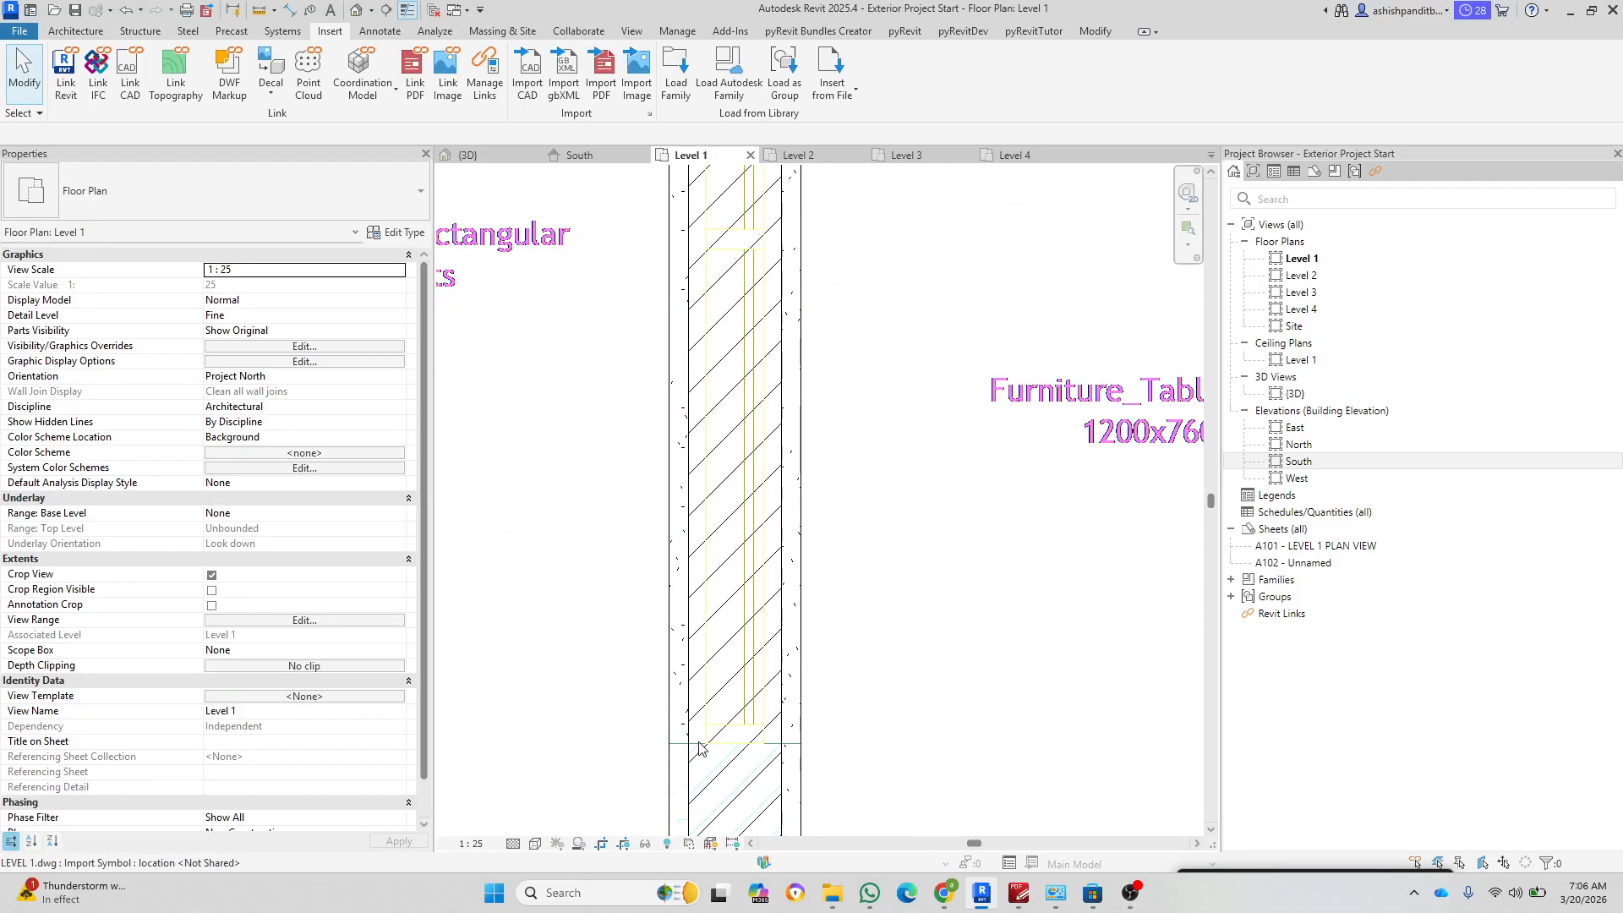
# Step: Start a new wall on the Level 1 plan using the Curtain Wall Storefront type, up to Level 2
pyautogui.scroll(-5, 693, 654)
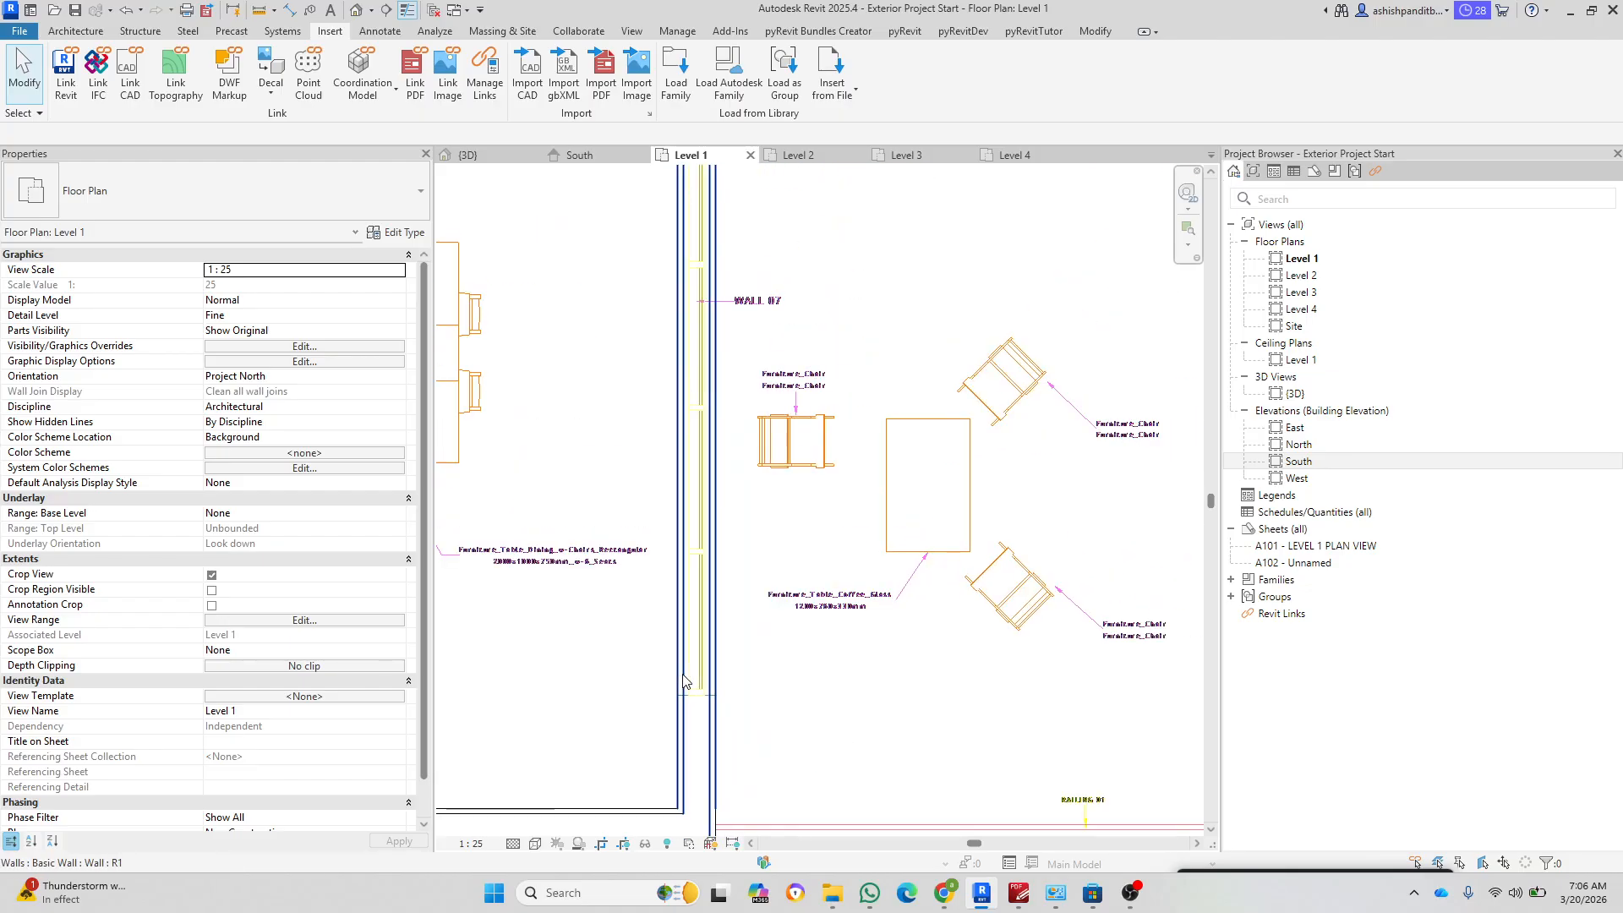
pyautogui.scroll(-4, 692, 653)
pyautogui.scroll(3, 710, 518)
pyautogui.scroll(6, 899, 374)
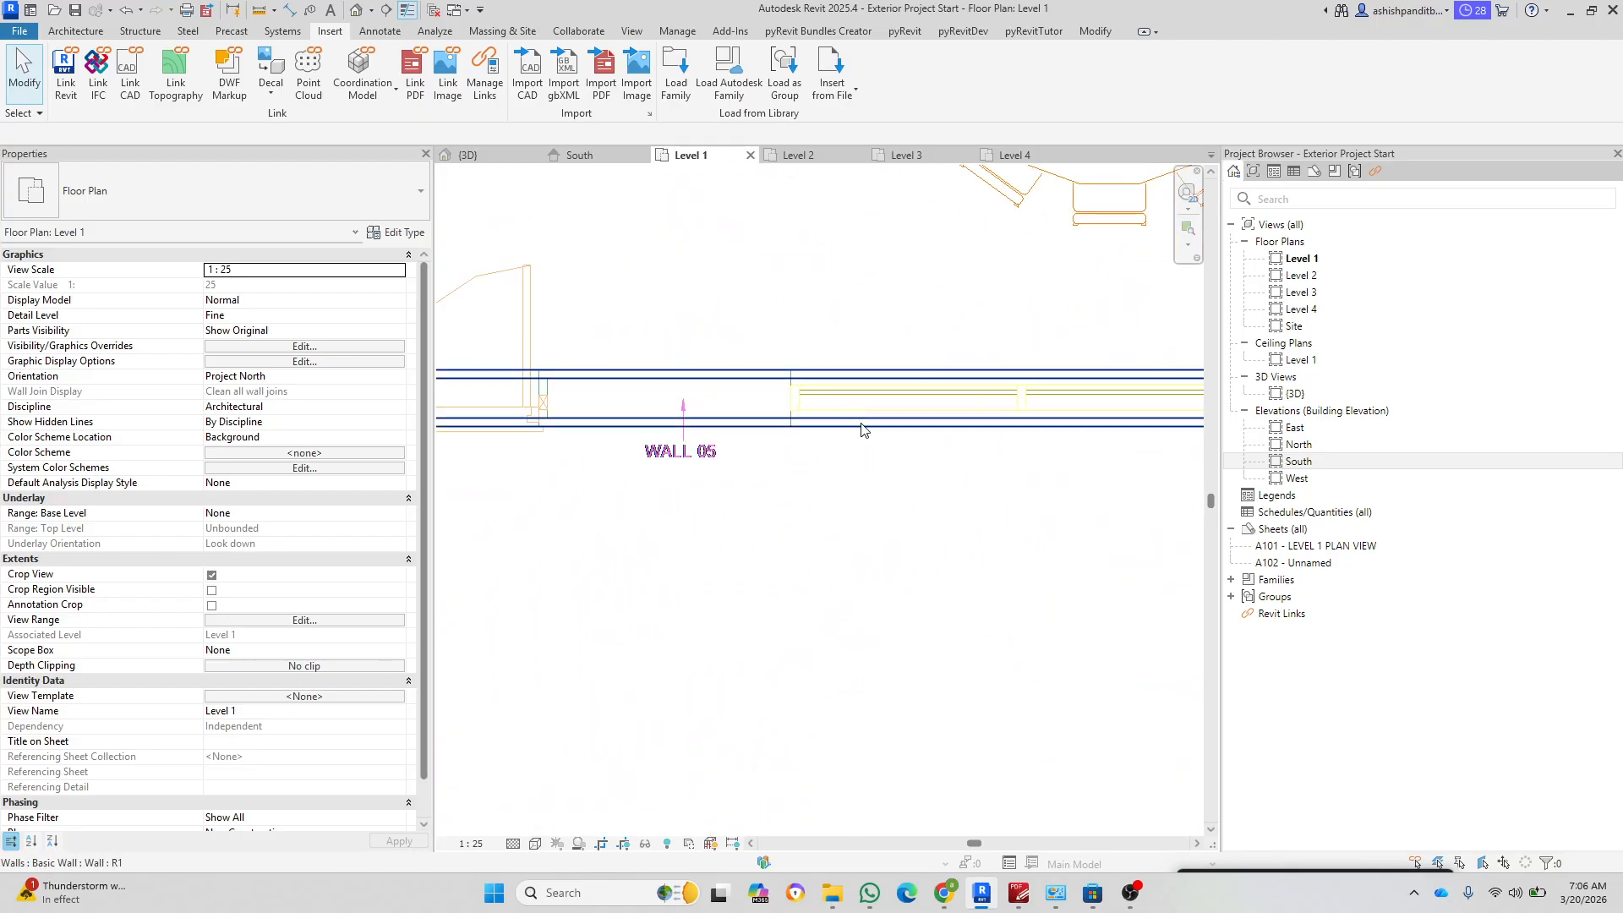
pyautogui.scroll(-4, 841, 359)
pyautogui.scroll(-6, 841, 348)
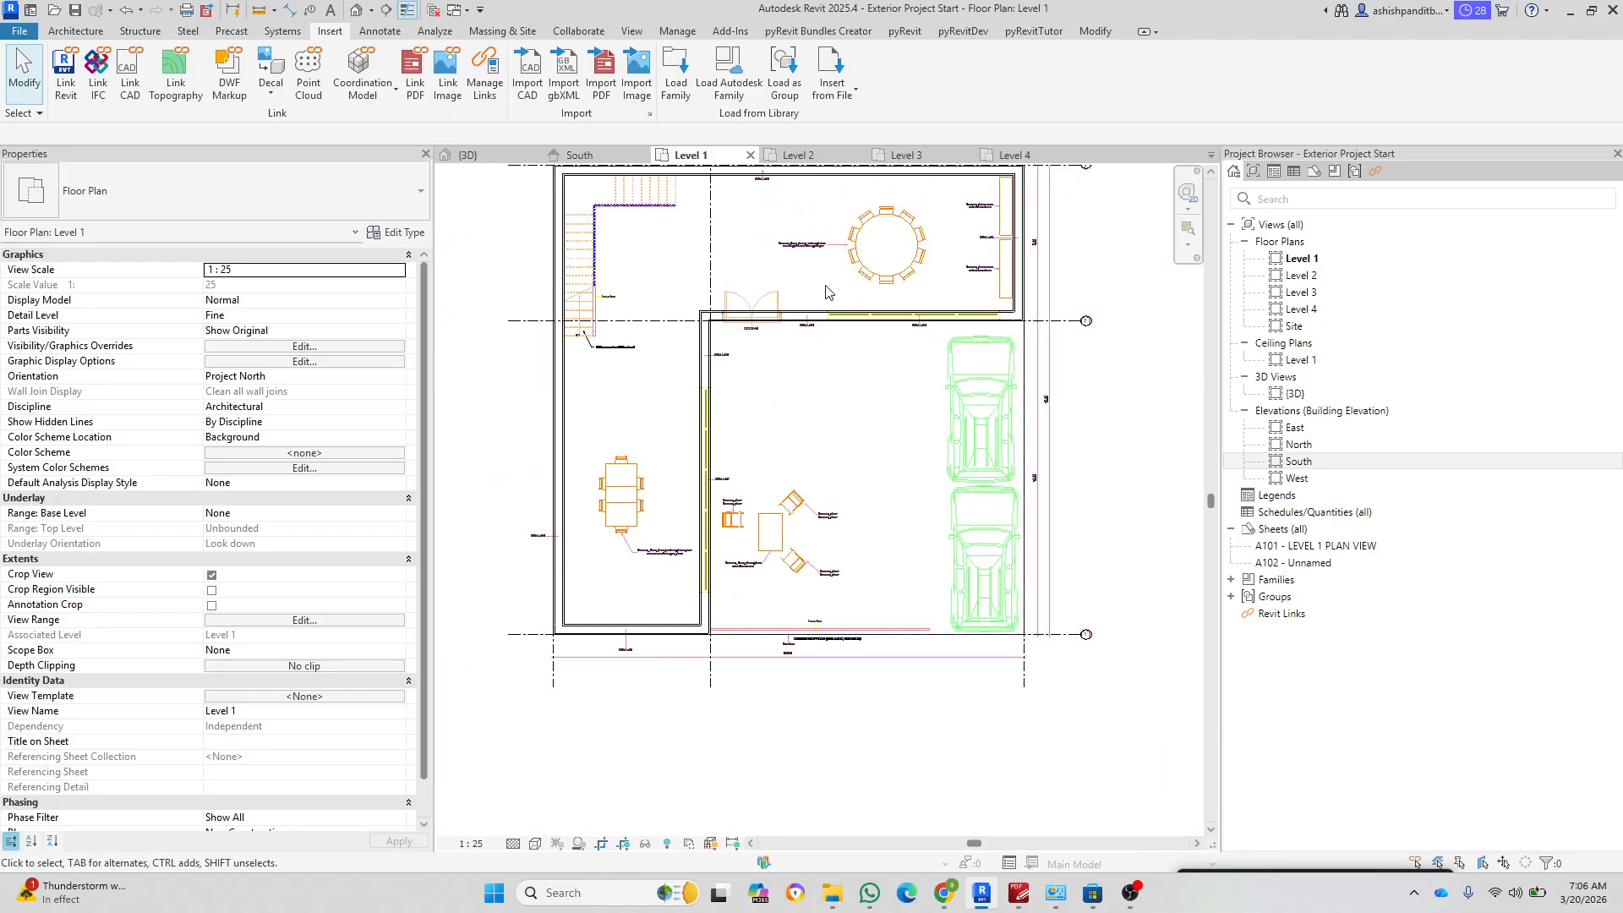
pyautogui.click(75, 31)
pyautogui.click(72, 61)
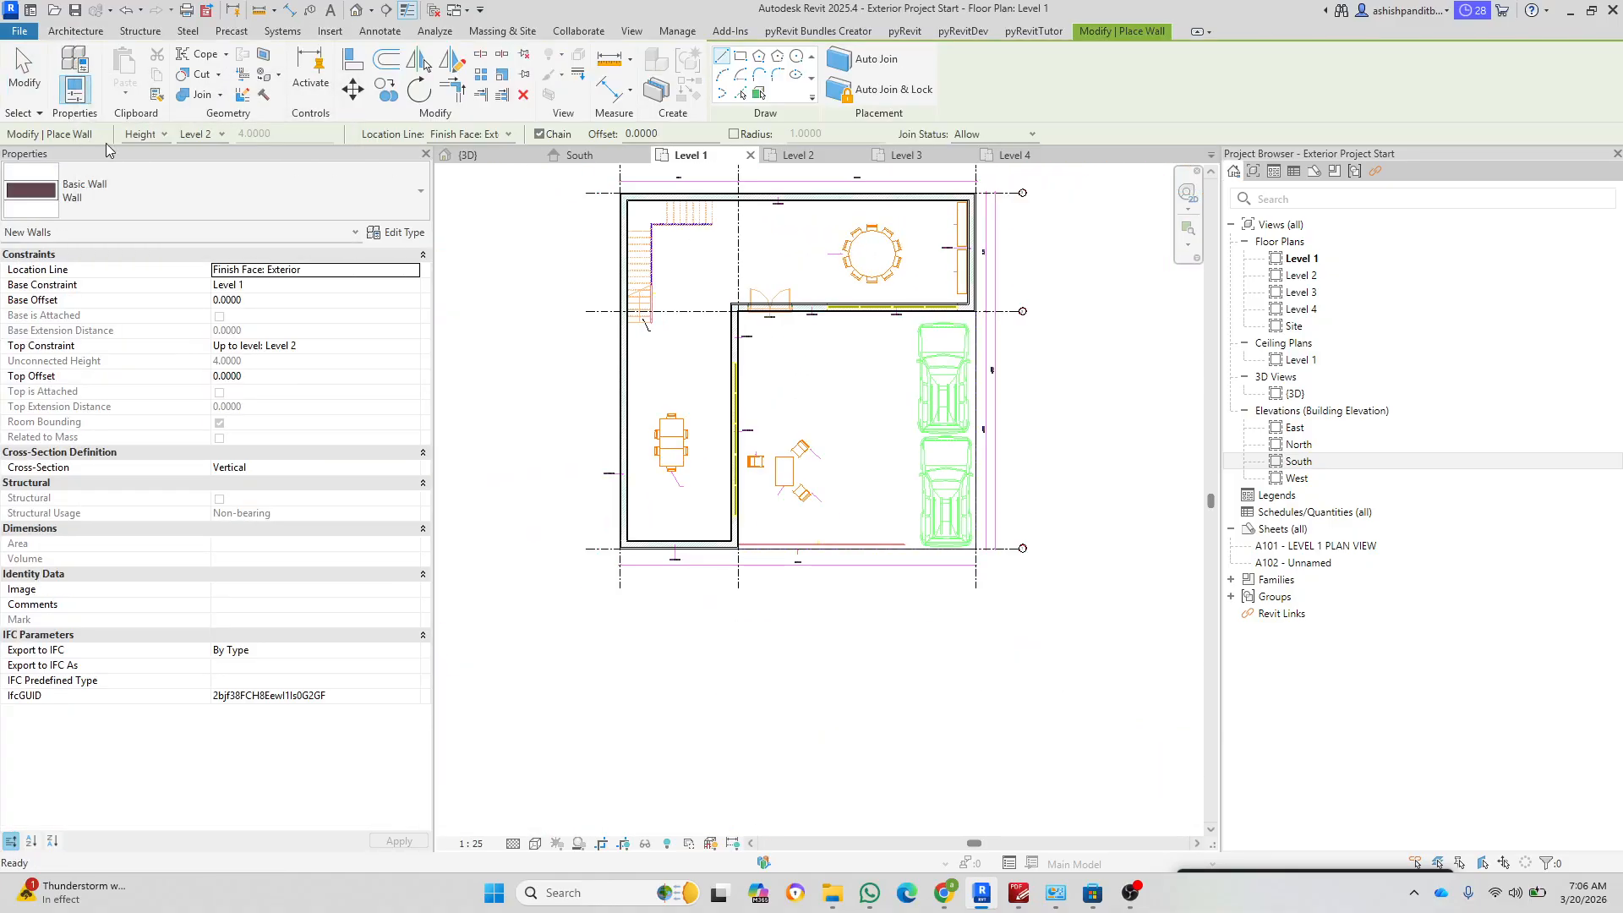
pyautogui.click(119, 190)
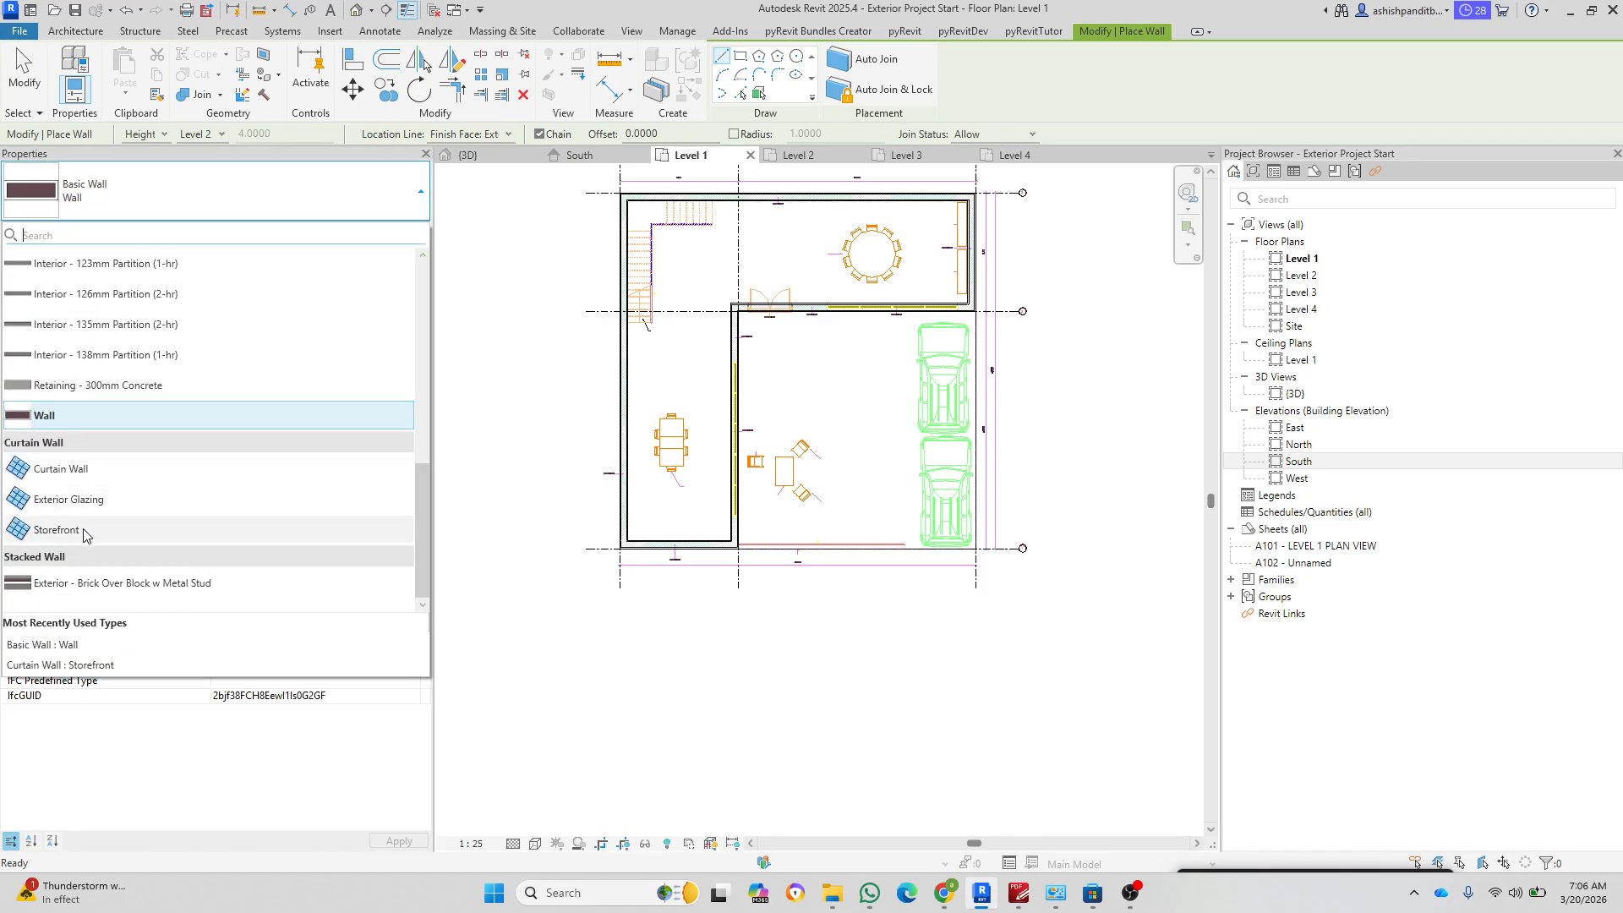
pyautogui.click(57, 530)
pyautogui.scroll(5, 768, 405)
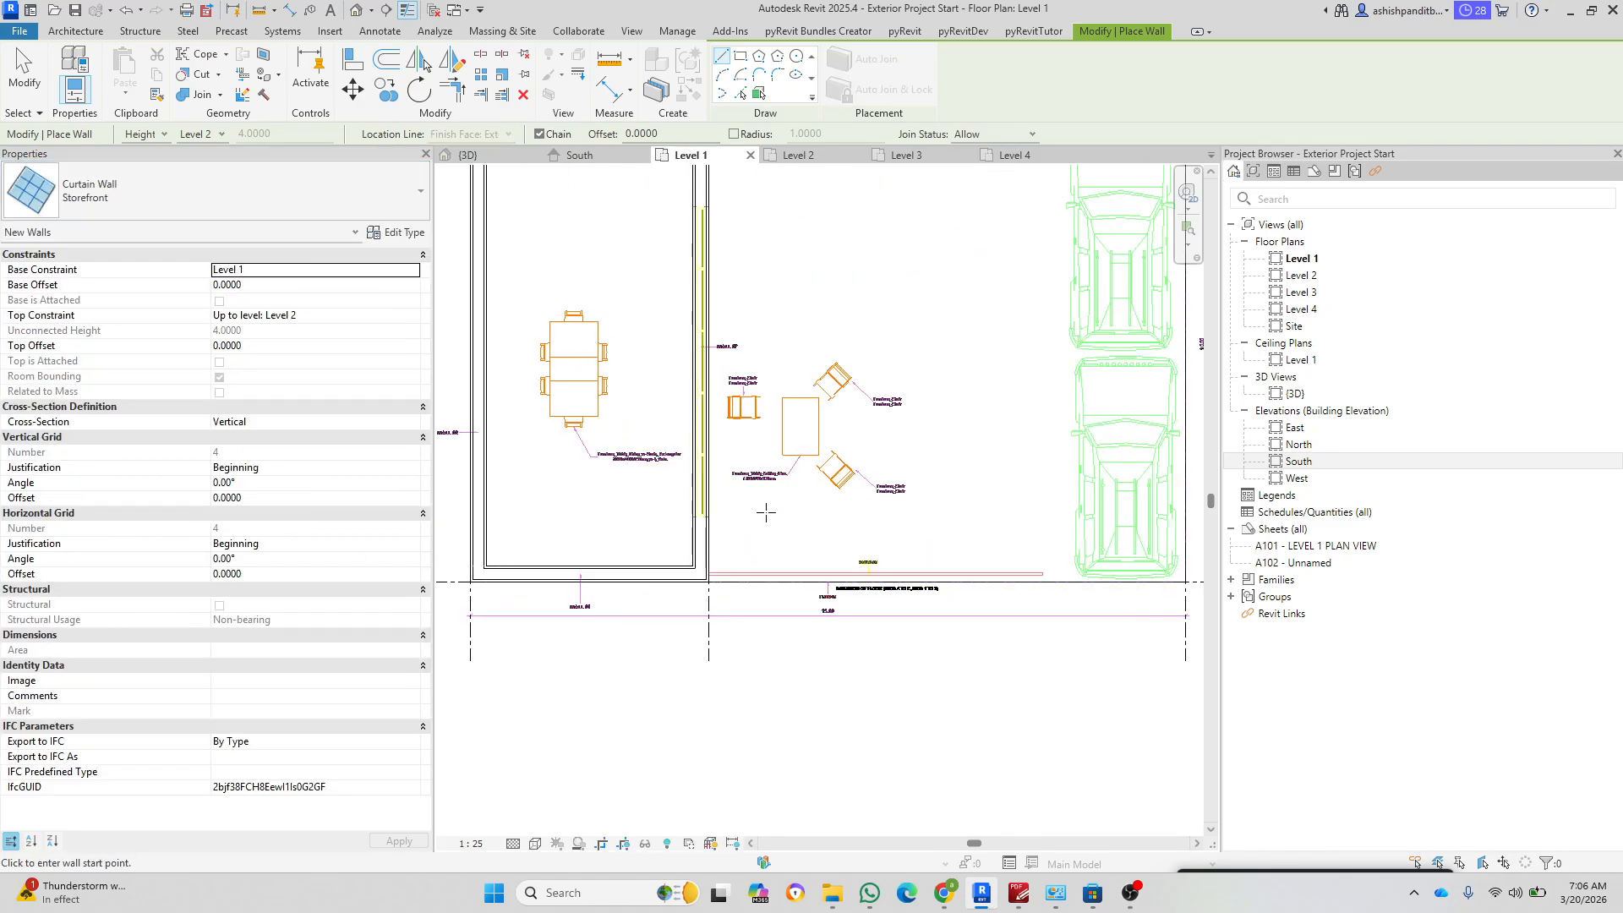
pyautogui.scroll(4, 718, 501)
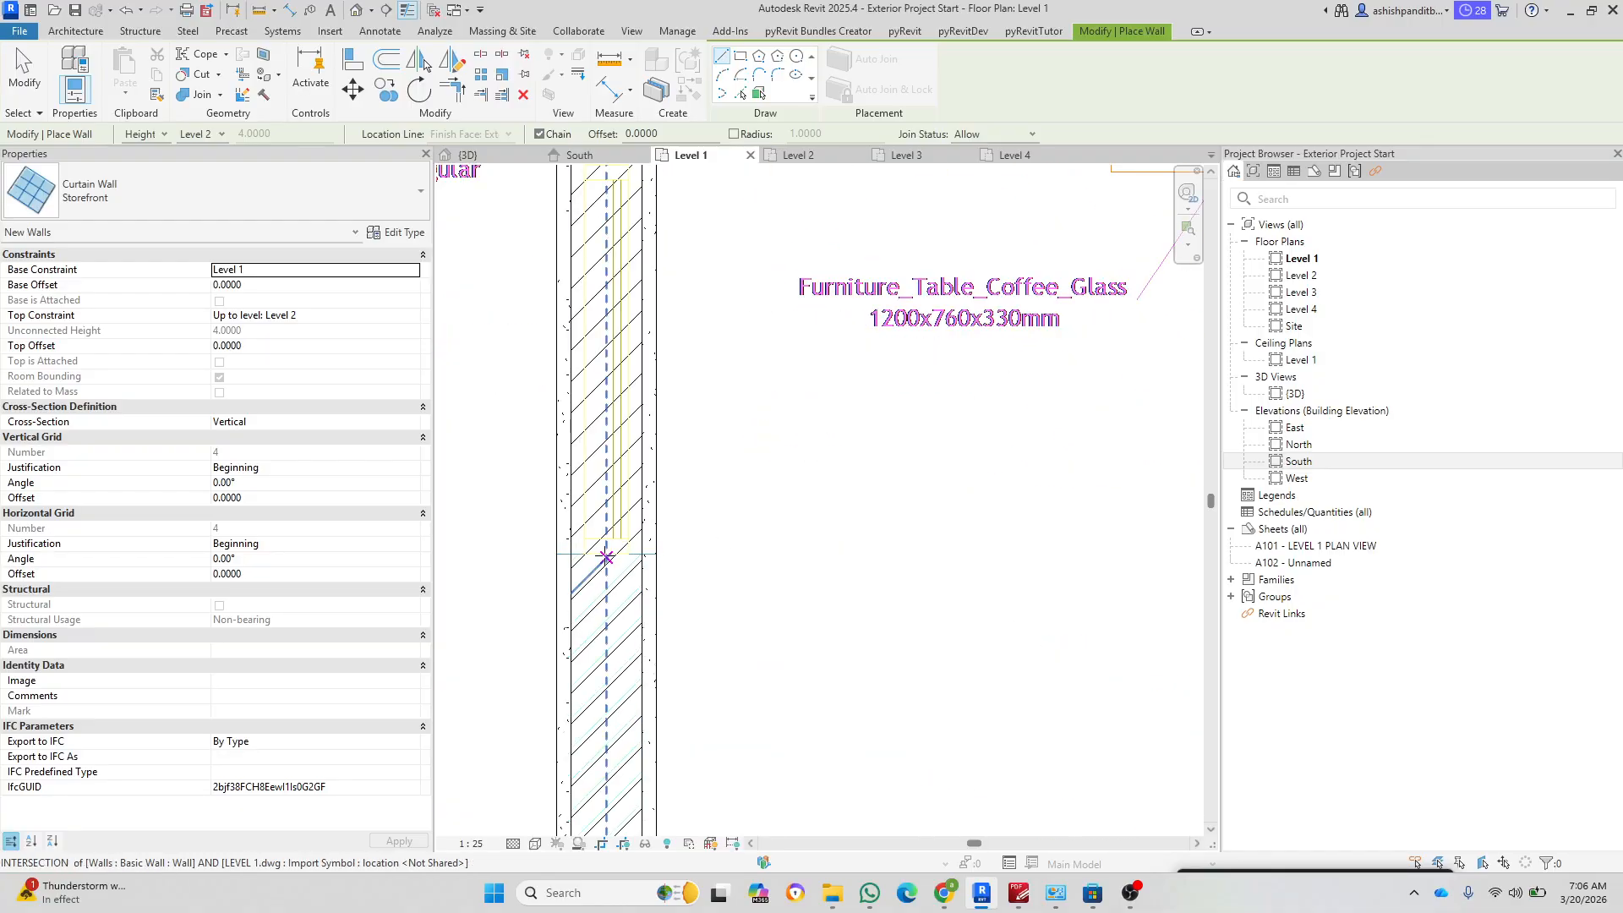
pyautogui.scroll(4, 606, 557)
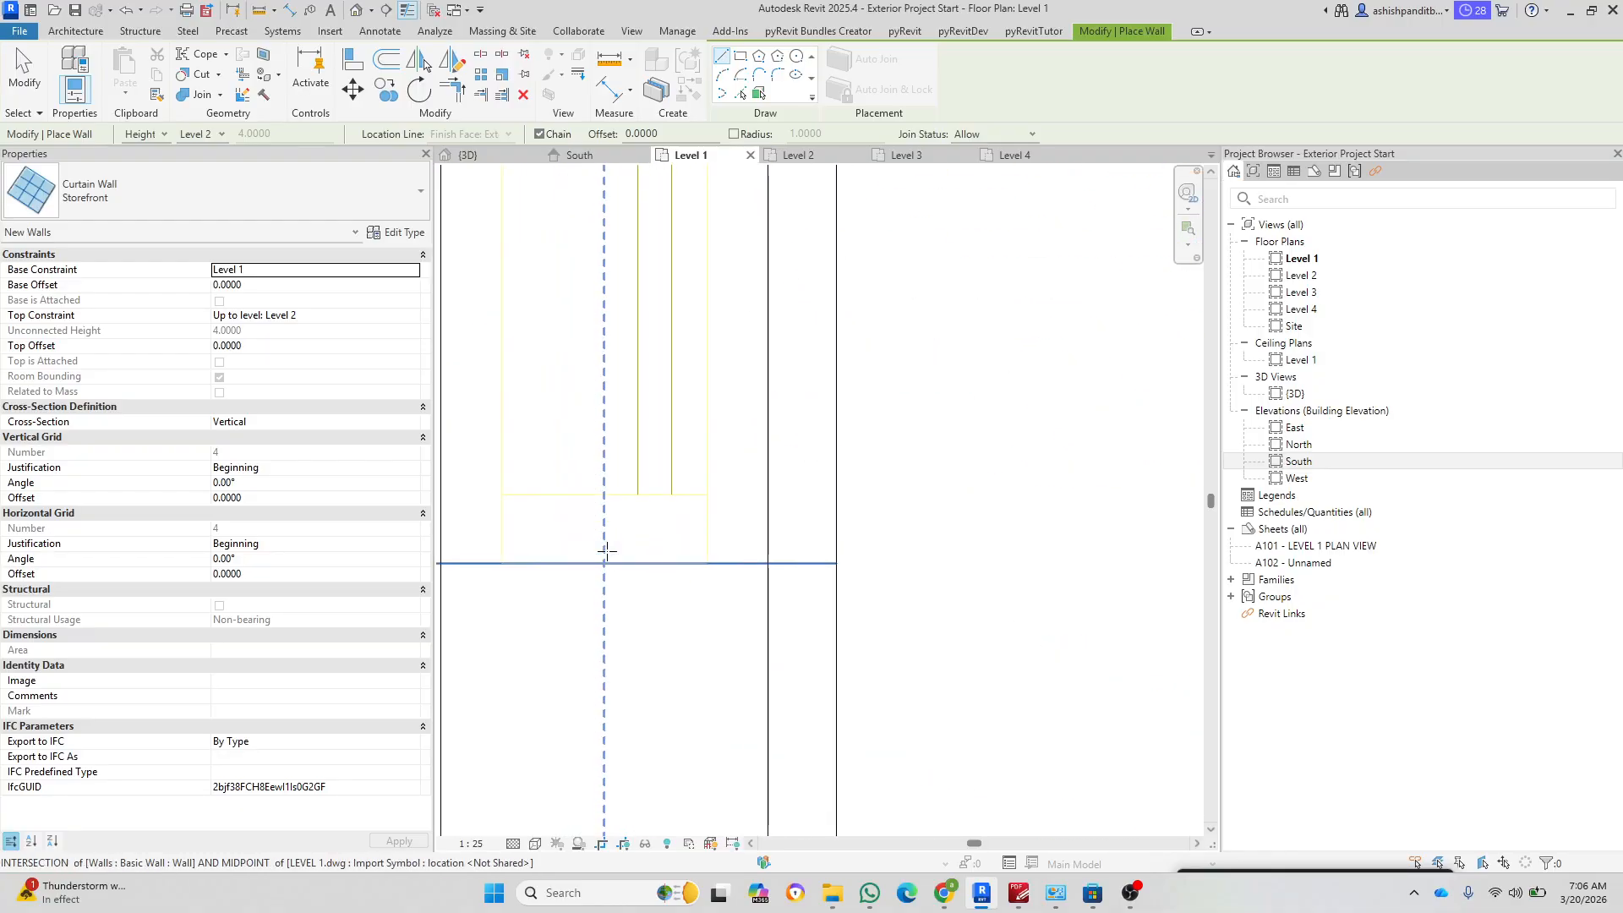
pyautogui.click(605, 560)
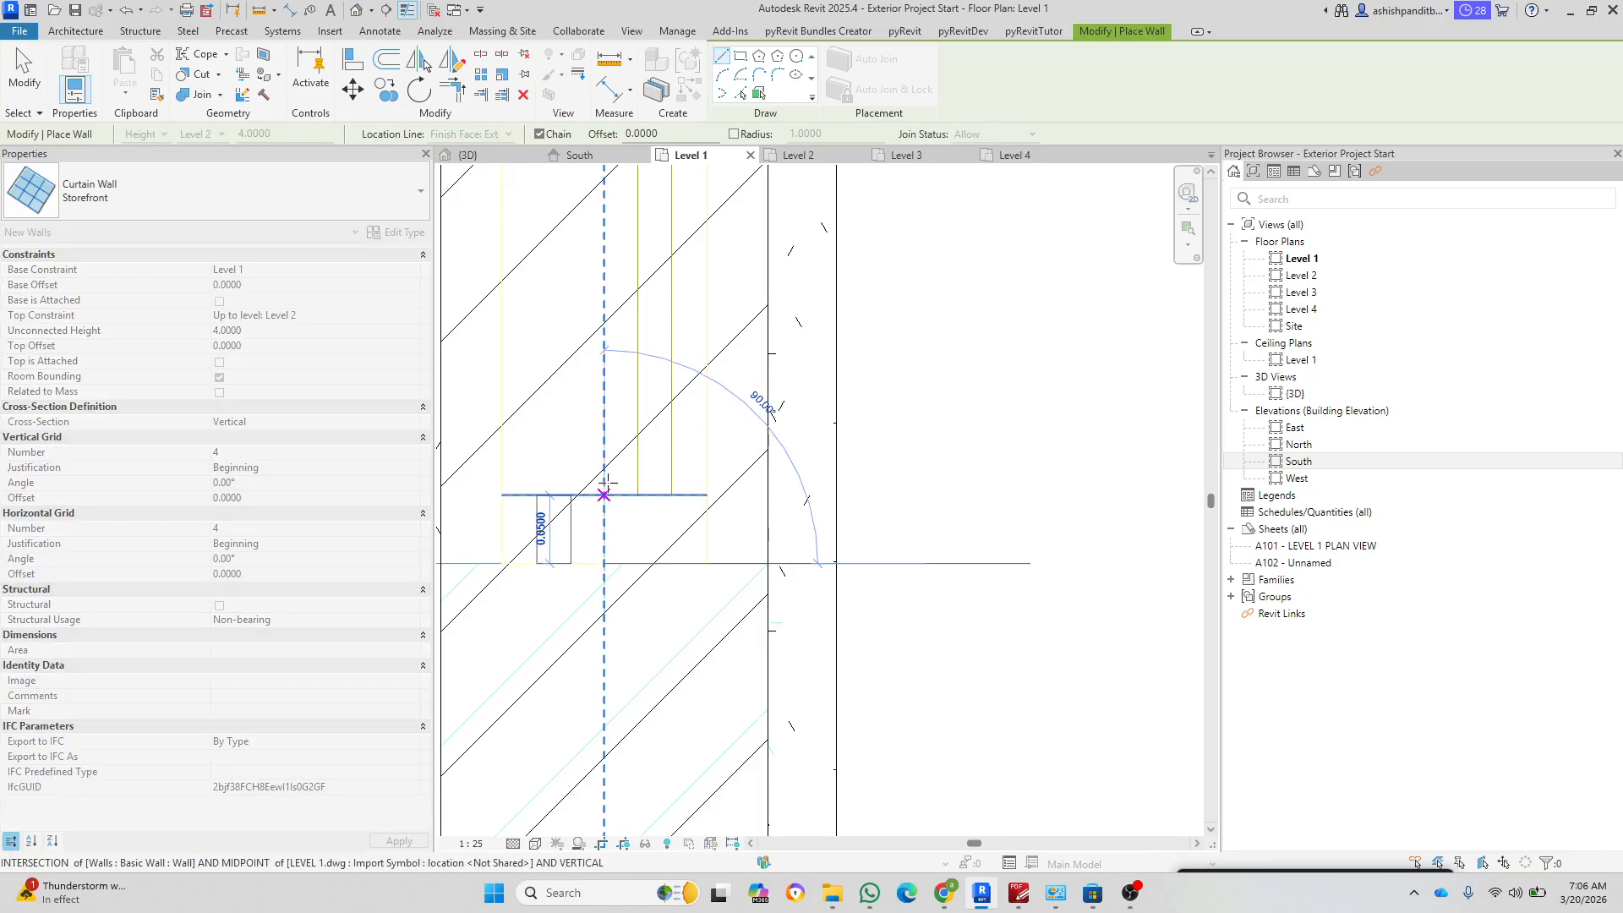
pyautogui.scroll(-3, 603, 448)
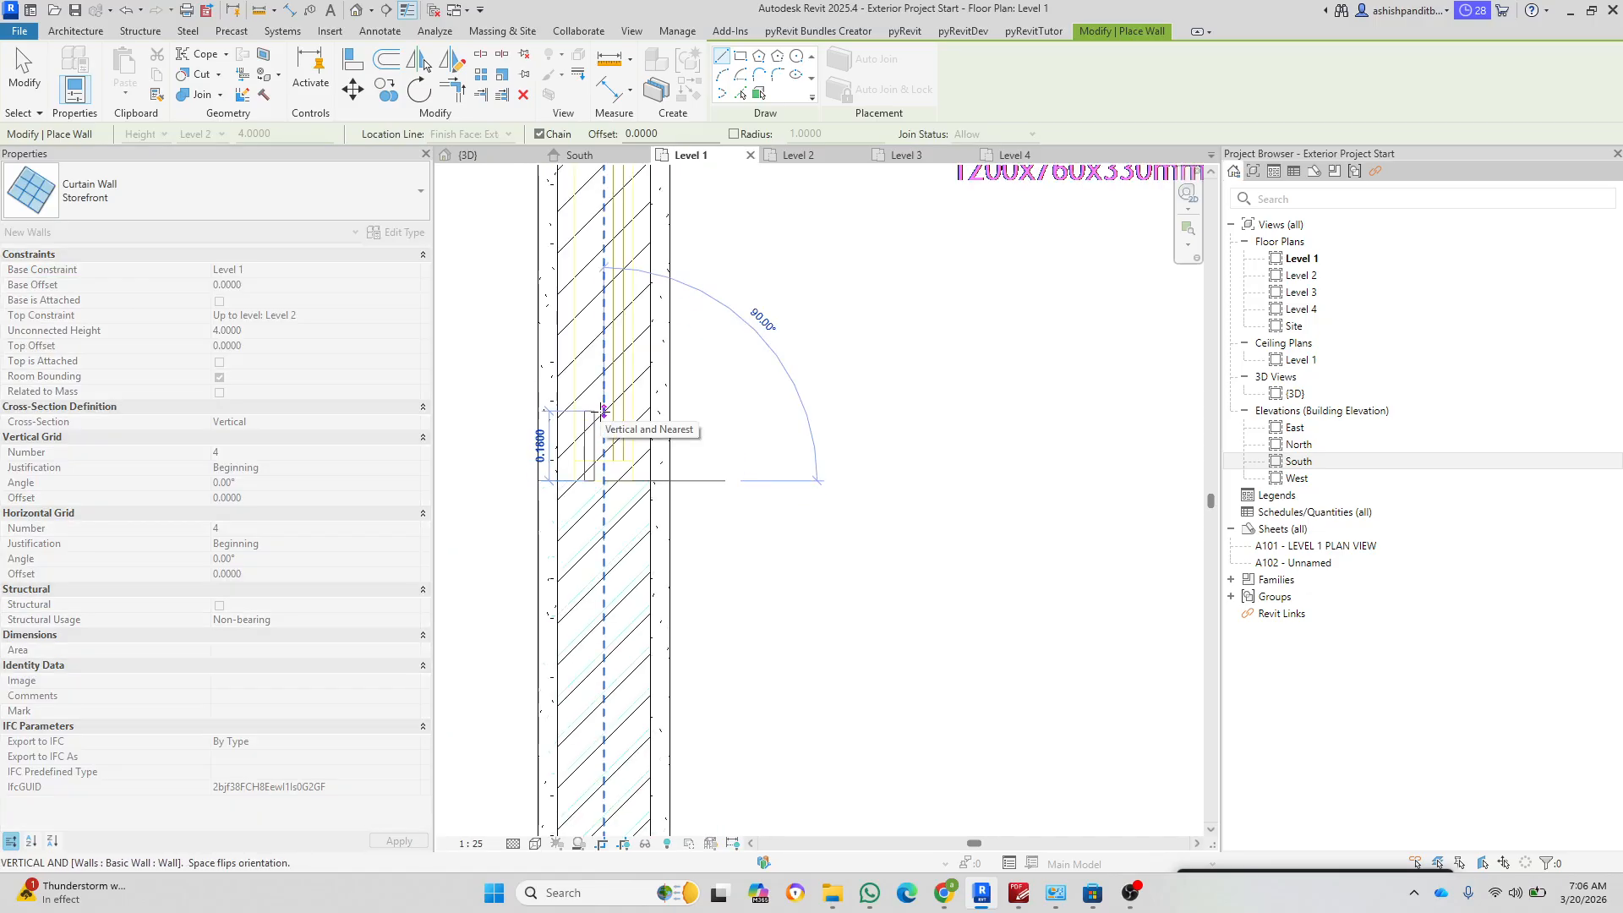
pyautogui.scroll(2, 602, 381)
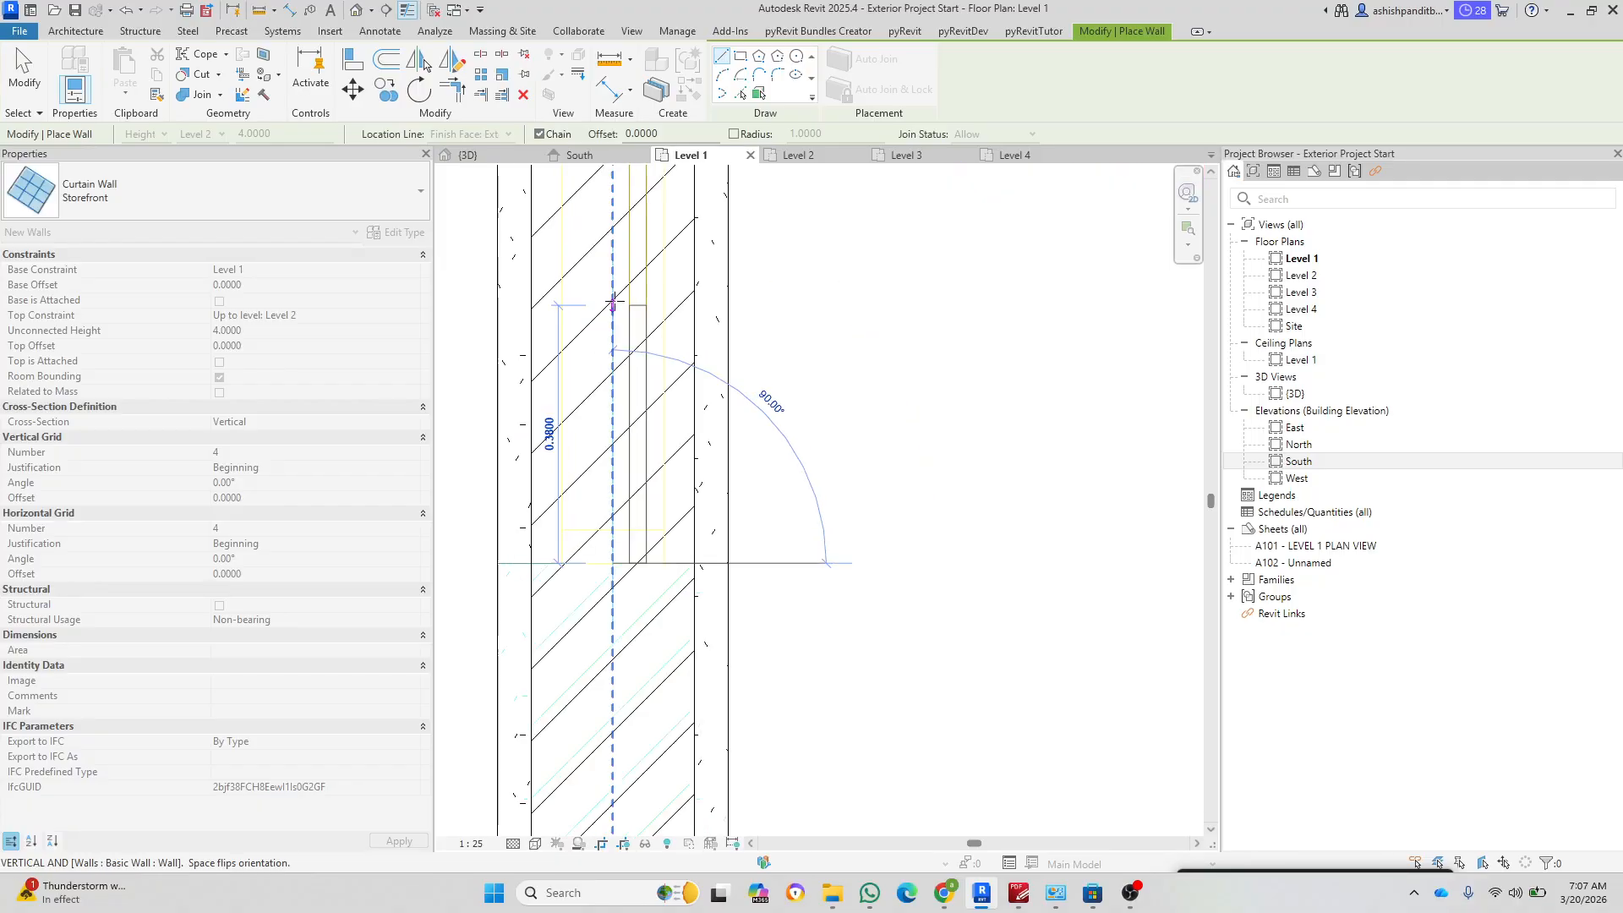
pyautogui.moveTo(625, 292); pyautogui.dragTo(597, 522, button='middle')
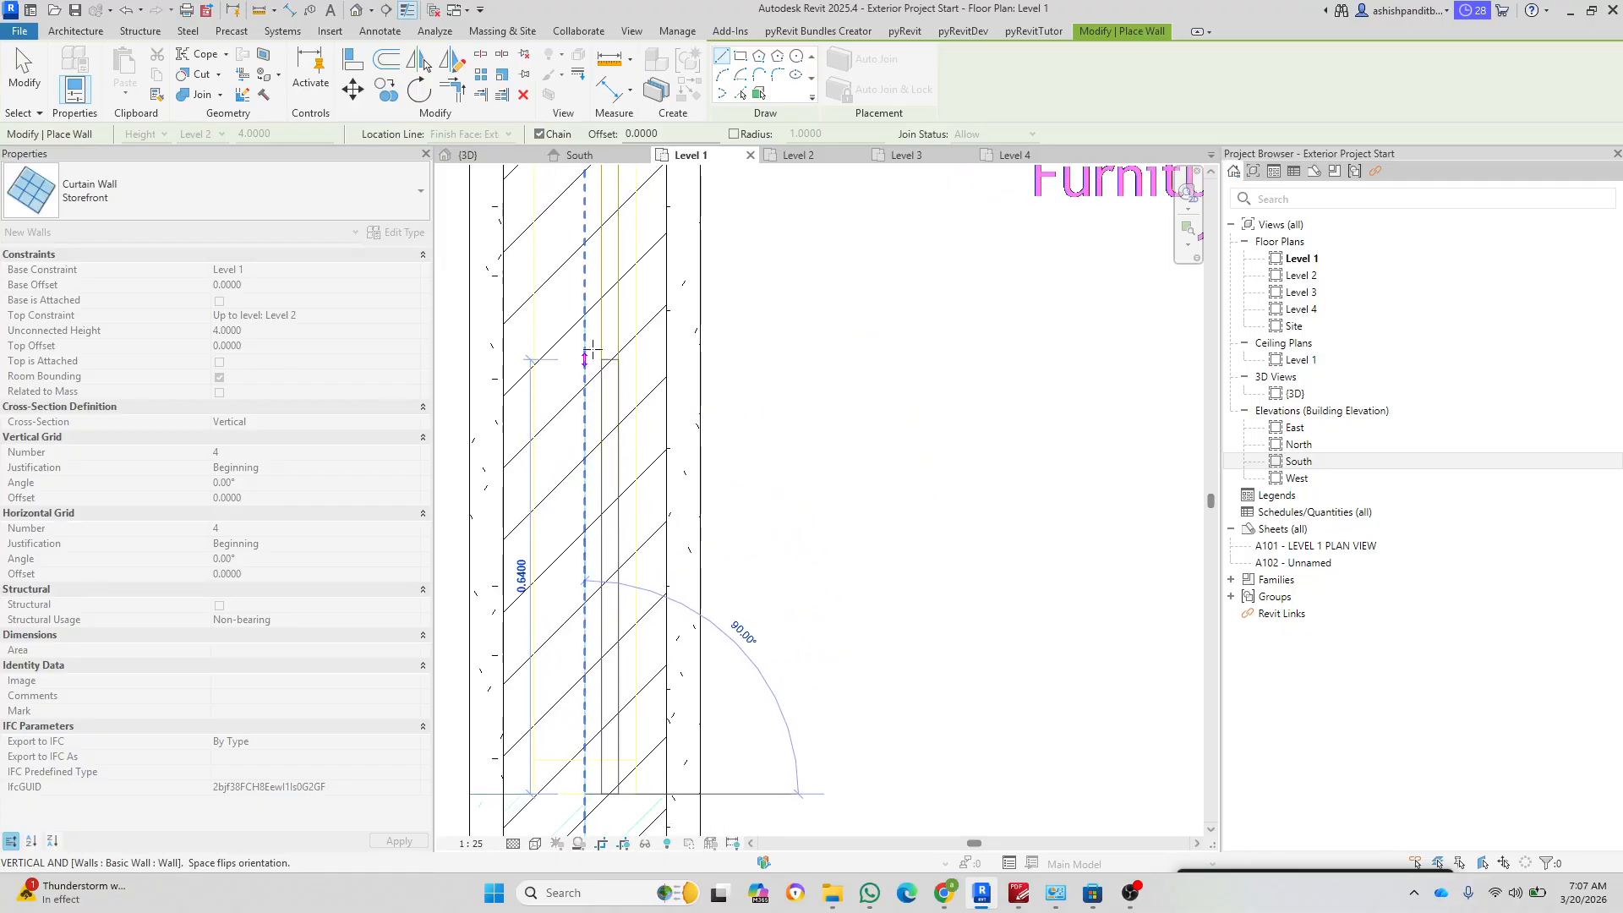
pyautogui.moveTo(605, 292); pyautogui.dragTo(568, 534, button='middle')
pyautogui.scroll(-5, 580, 323)
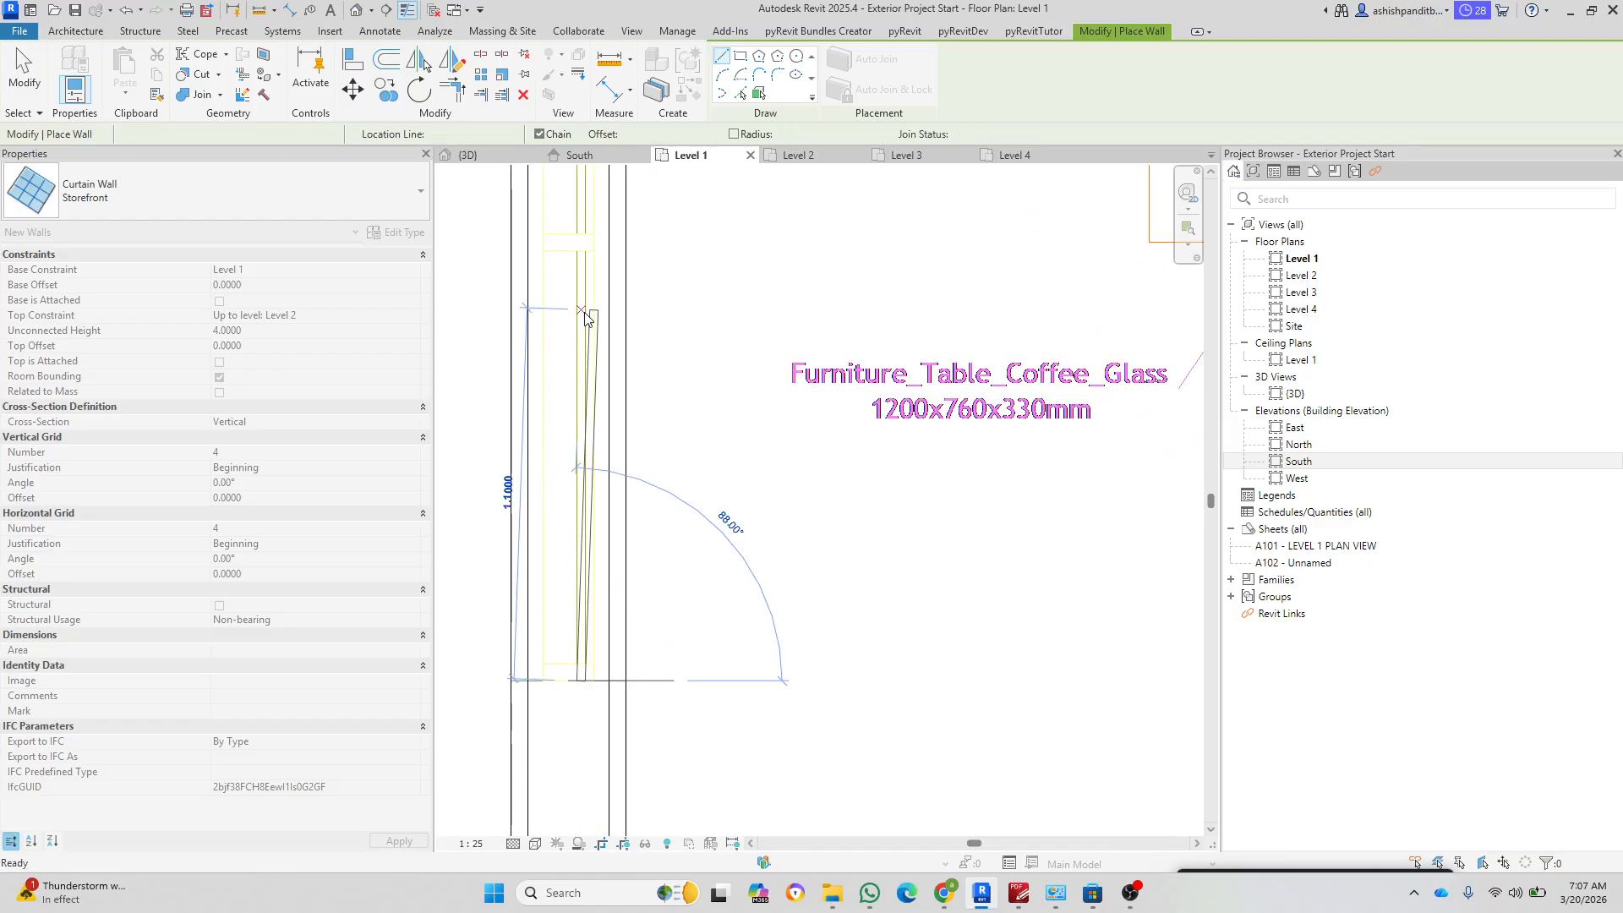
pyautogui.press('Escape')
# Step: Draw the WALL 07 storefront along the existing wall's centreline, between the lower and upper ends of the glazing opening in the DWG
pyautogui.scroll(6, 574, 548)
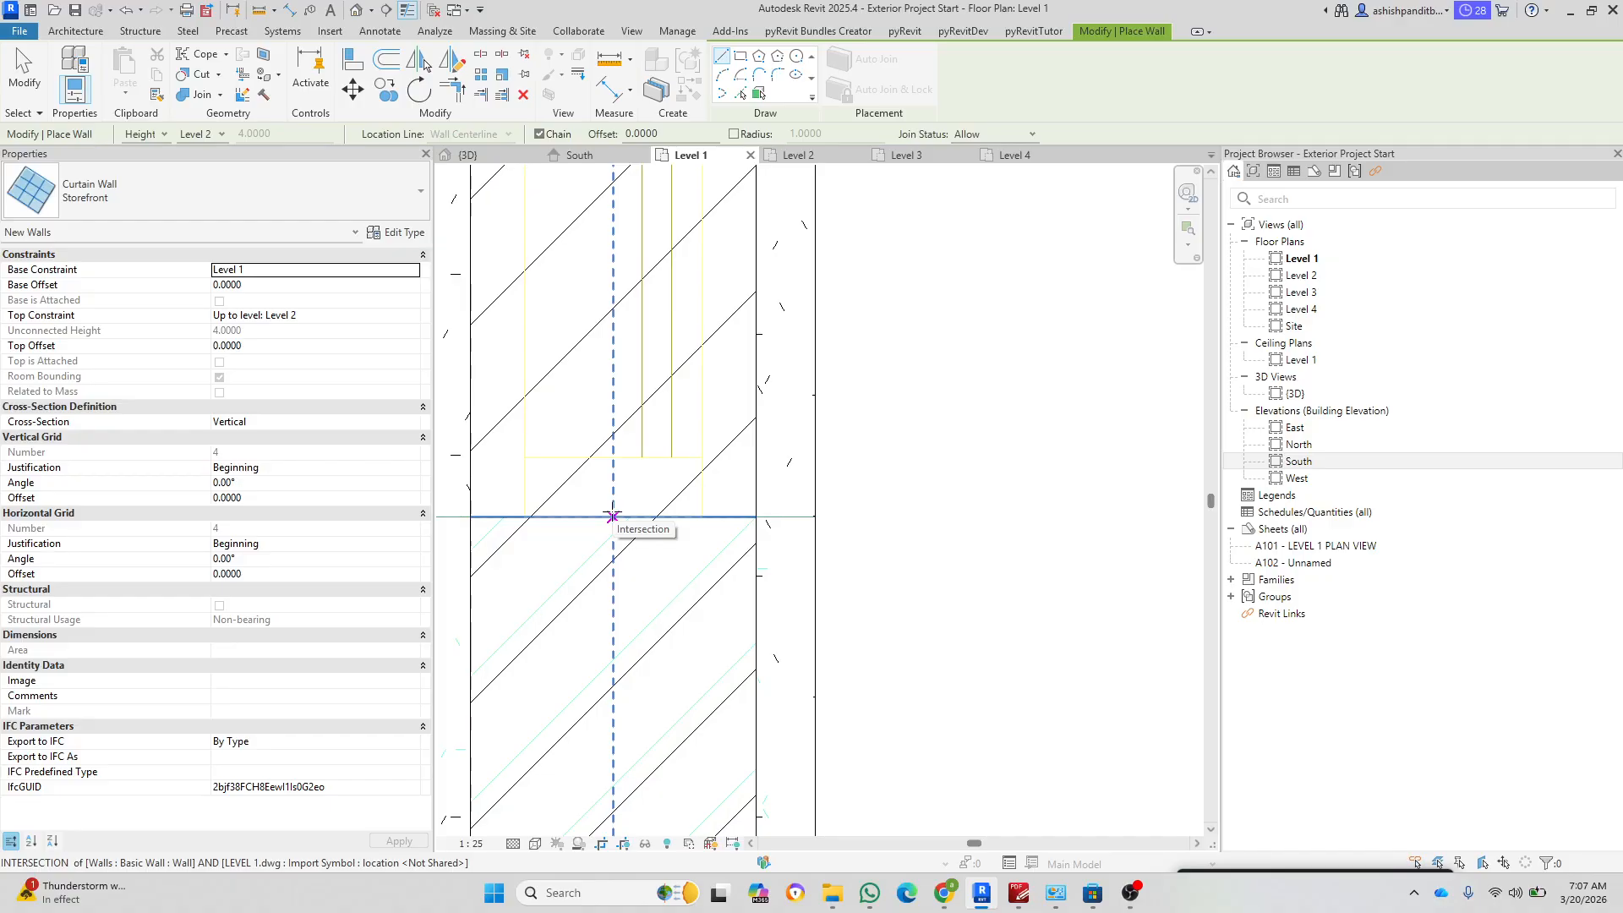
pyautogui.click(613, 516)
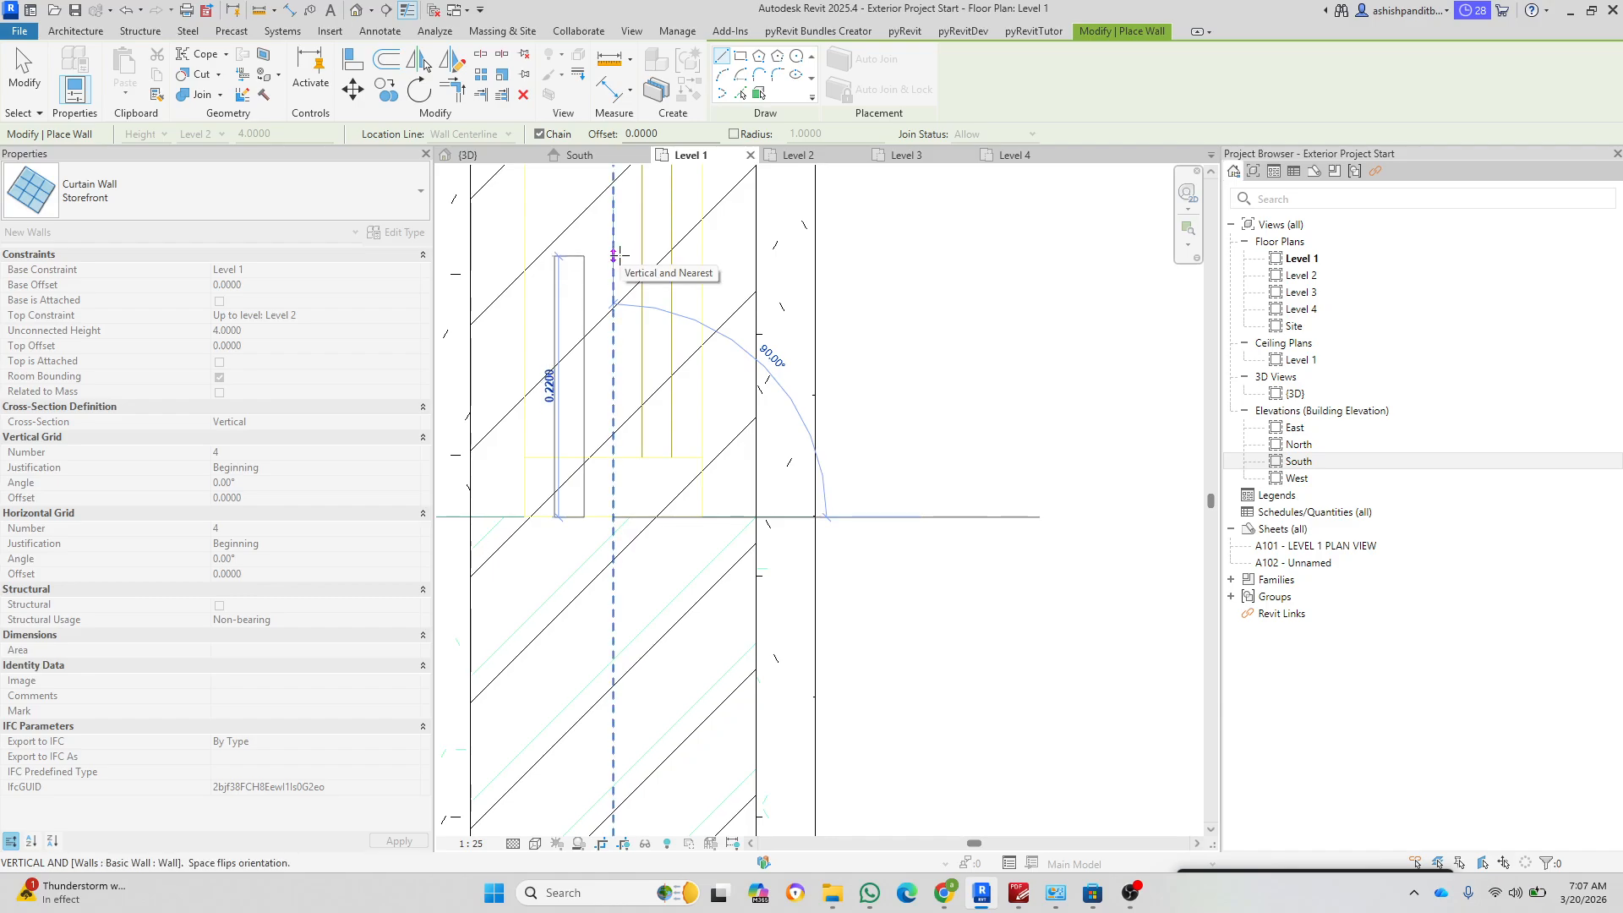
pyautogui.scroll(-5, 611, 258)
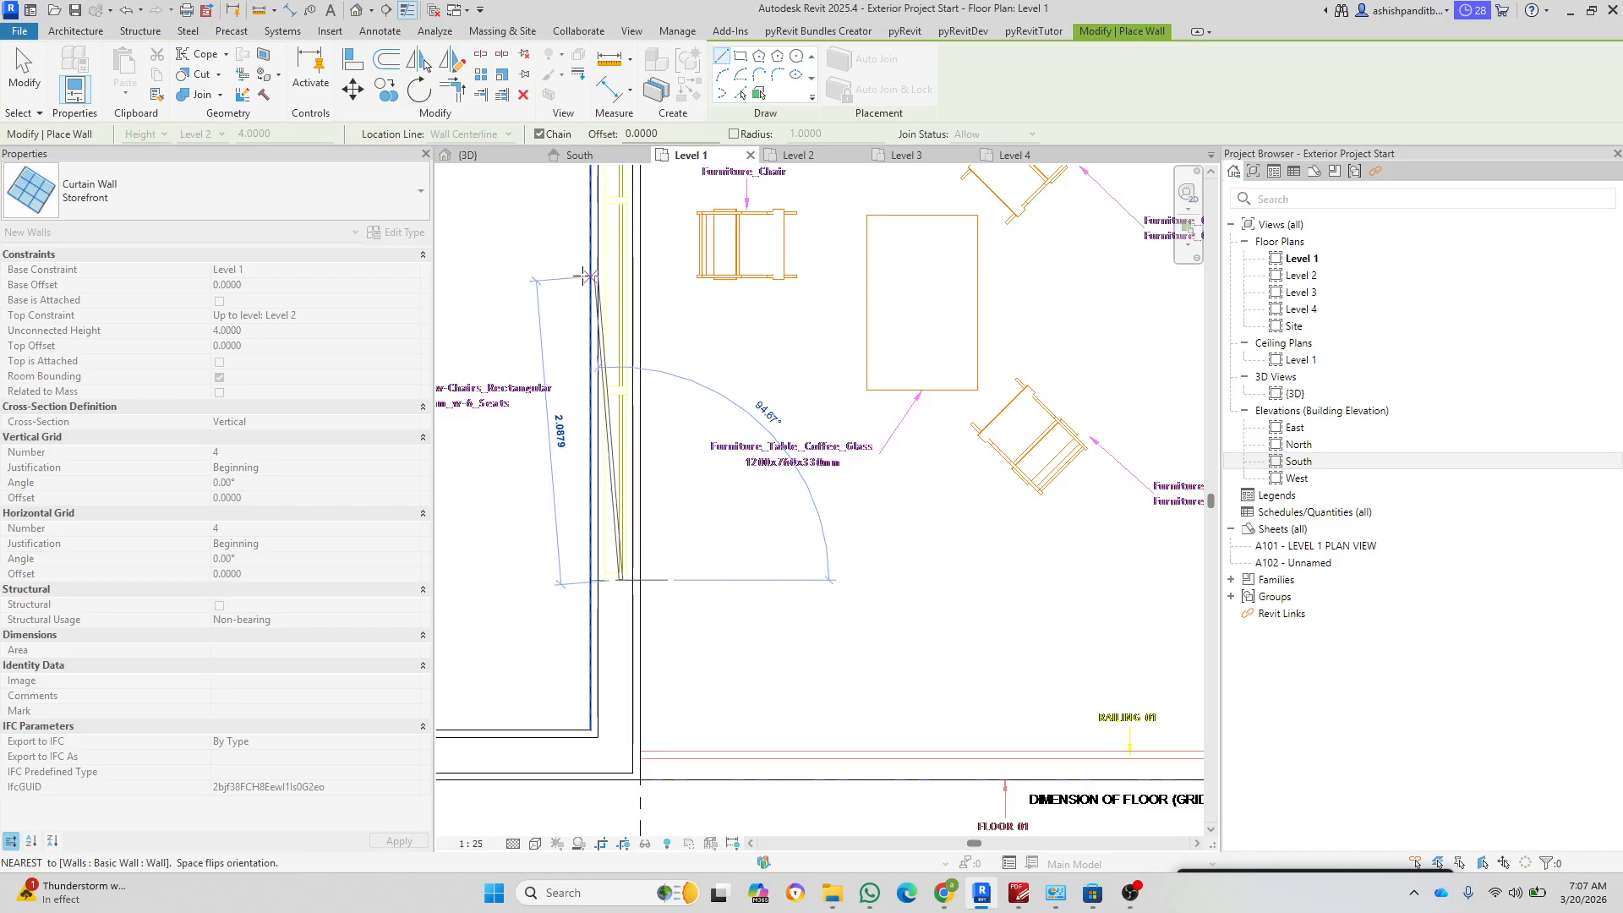
pyautogui.scroll(6, 586, 277)
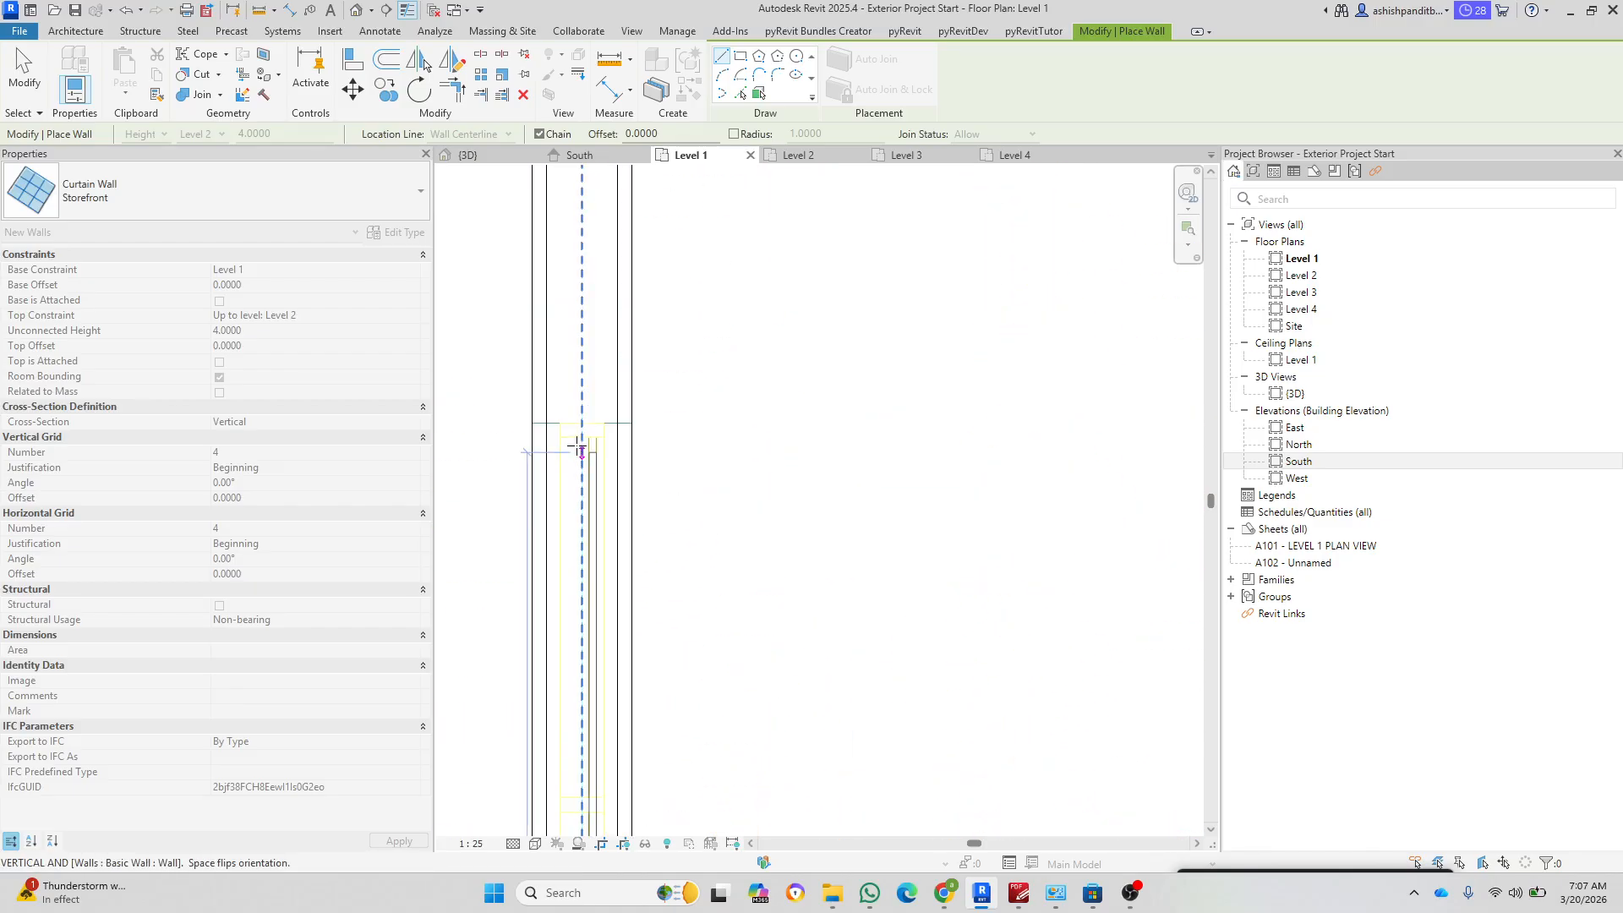
pyautogui.scroll(3, 580, 450)
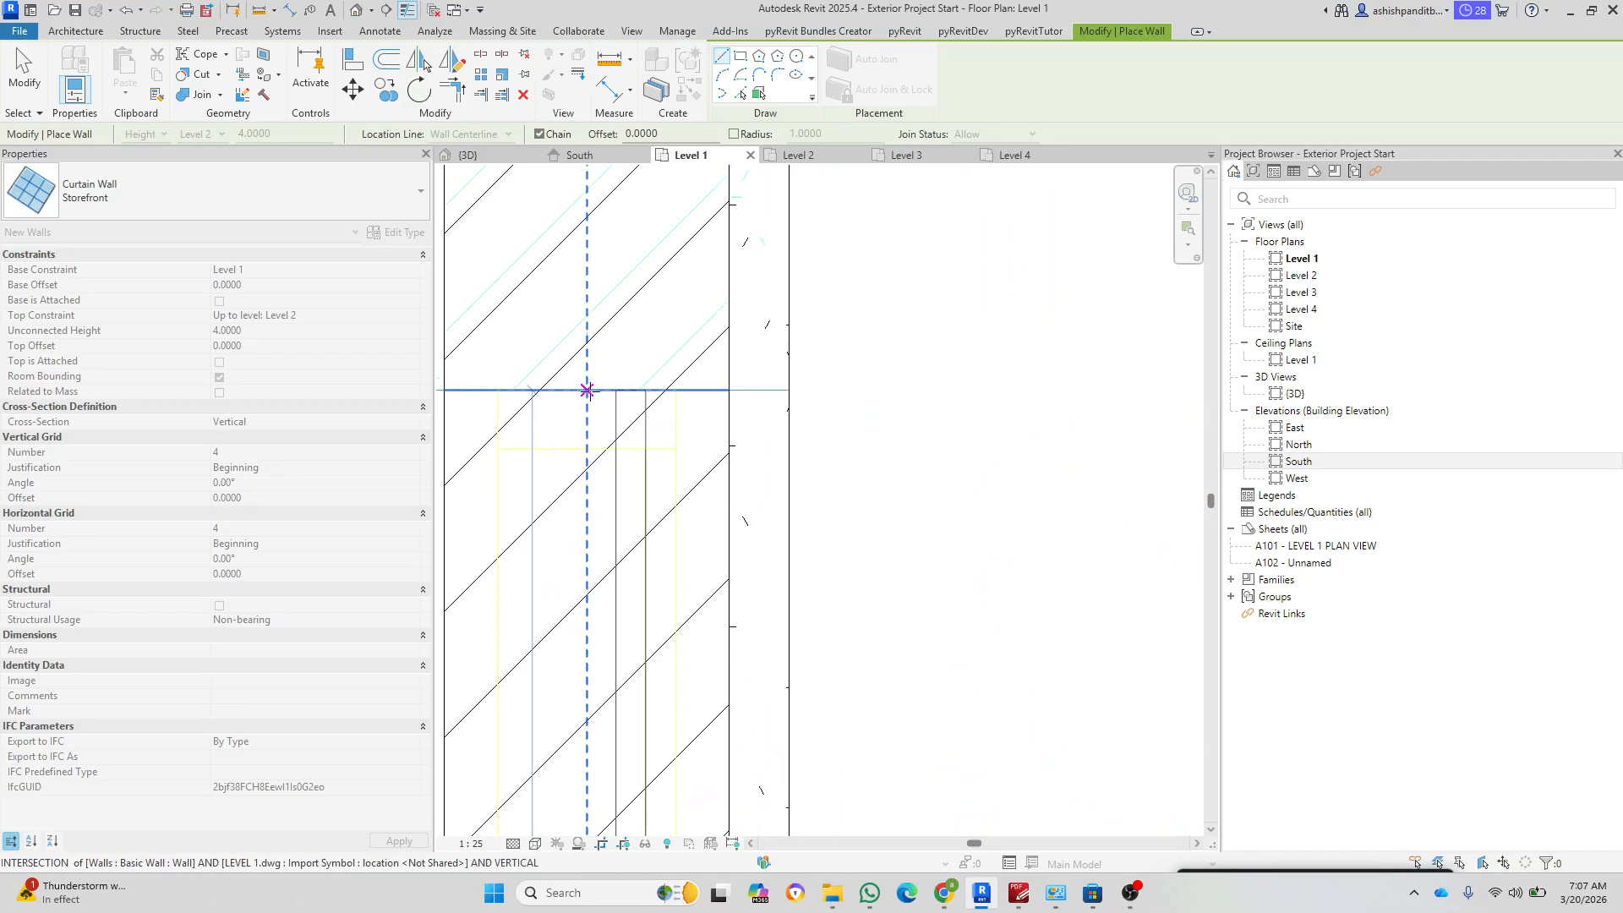
pyautogui.click(587, 390)
pyautogui.press('Escape')
pyautogui.press('Escape')
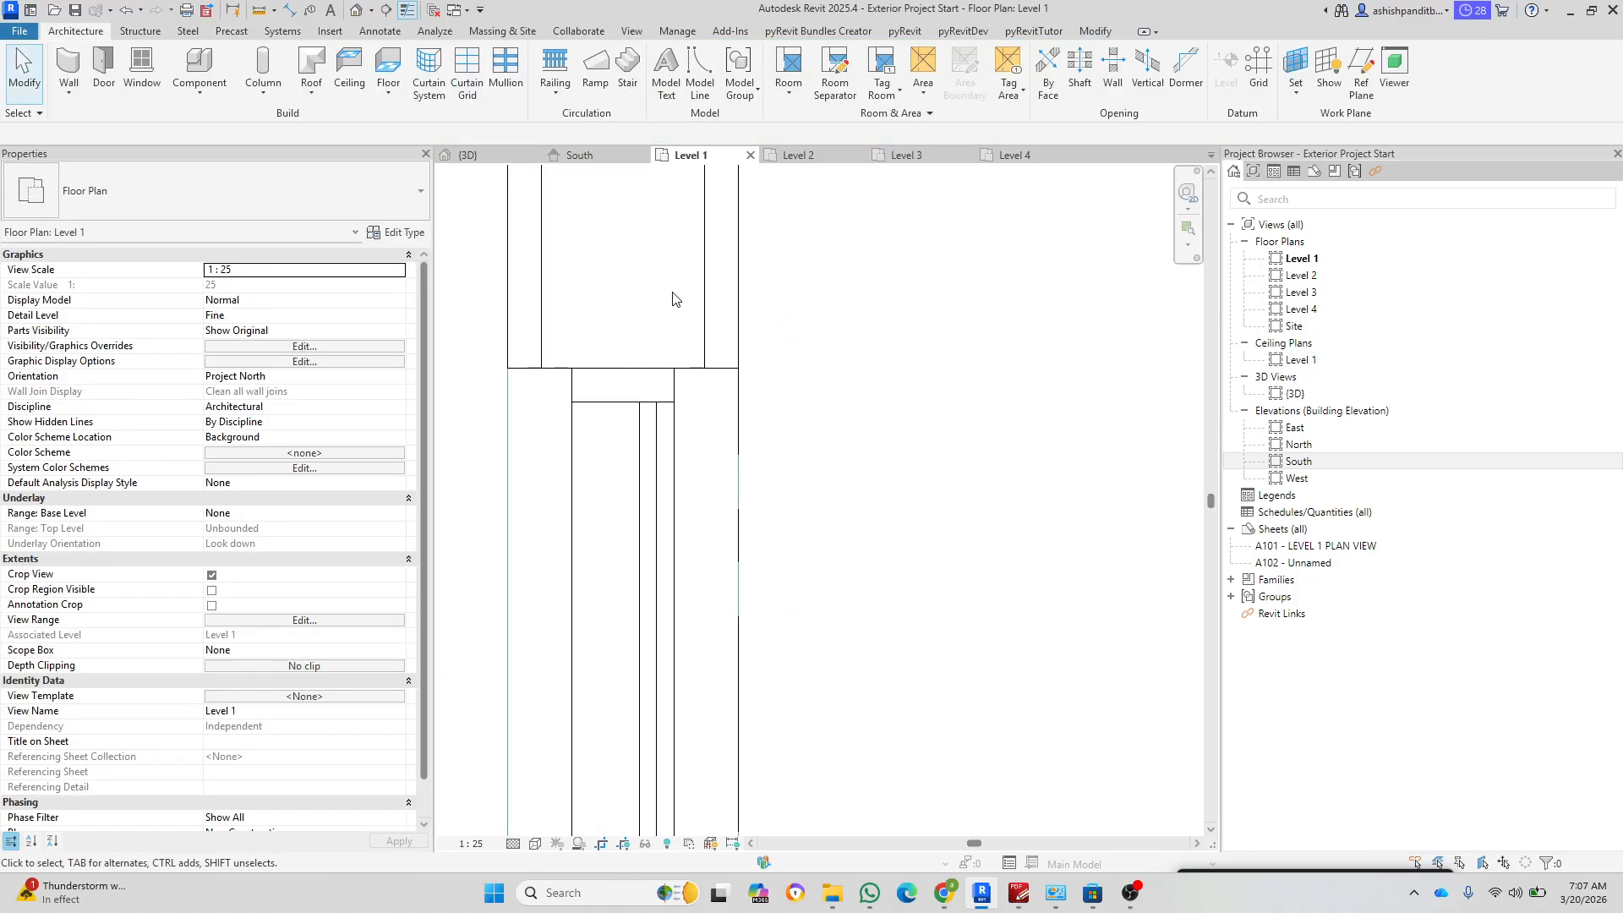
# Step: Open the default 3D view, turn off its section box, and inspect the WALL 07 storefront from the courtyard side
pyautogui.scroll(-5, 686, 537)
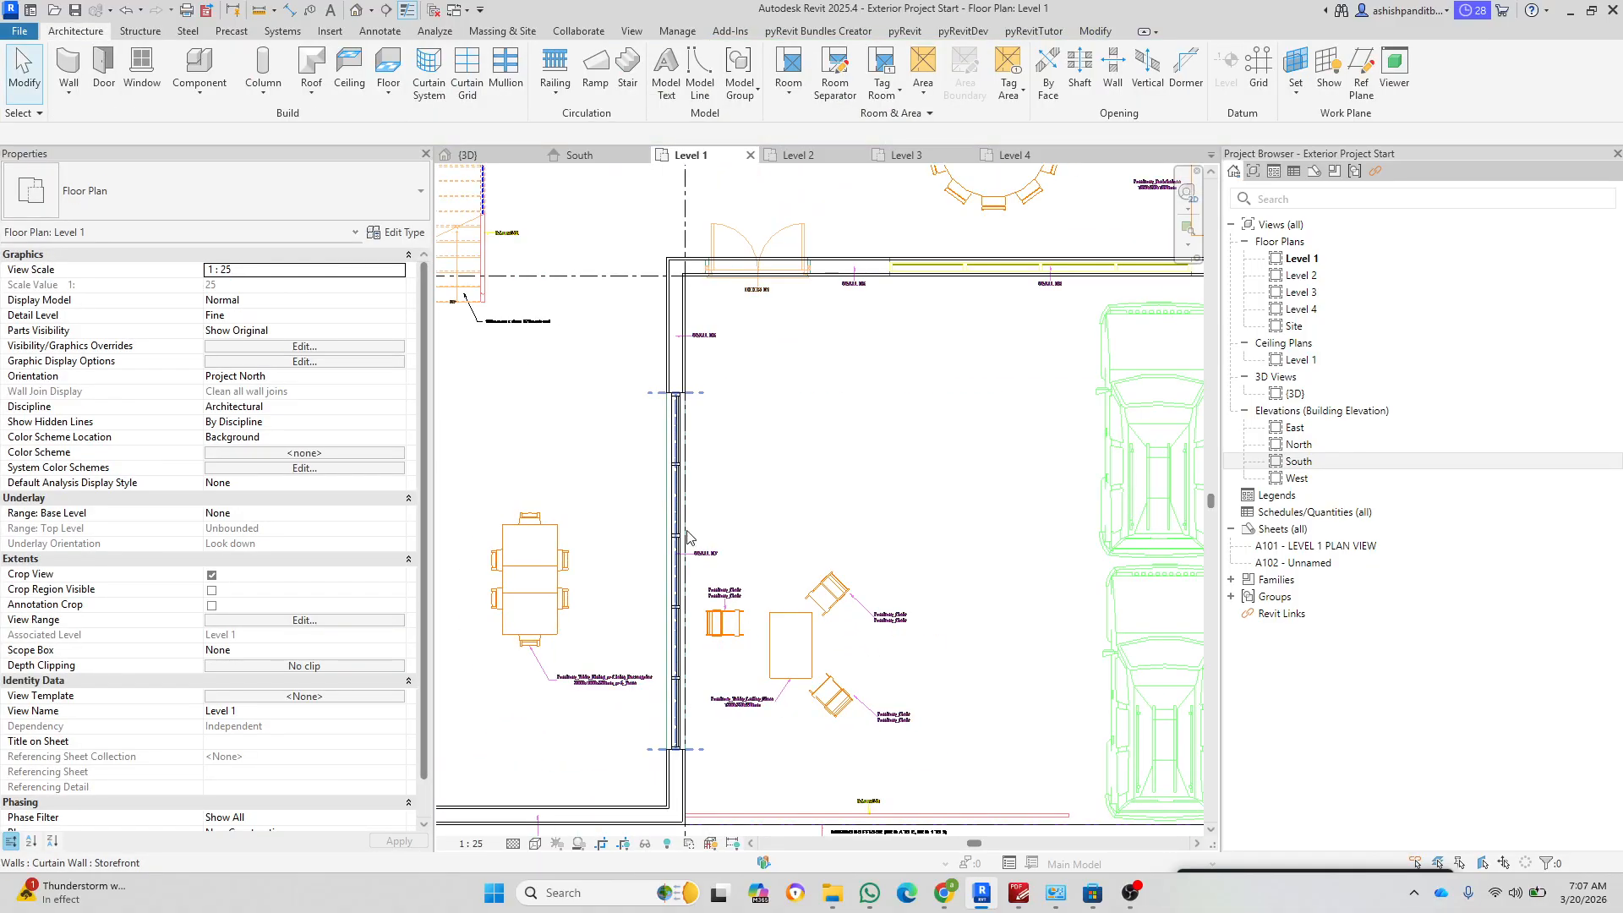
pyautogui.click(357, 14)
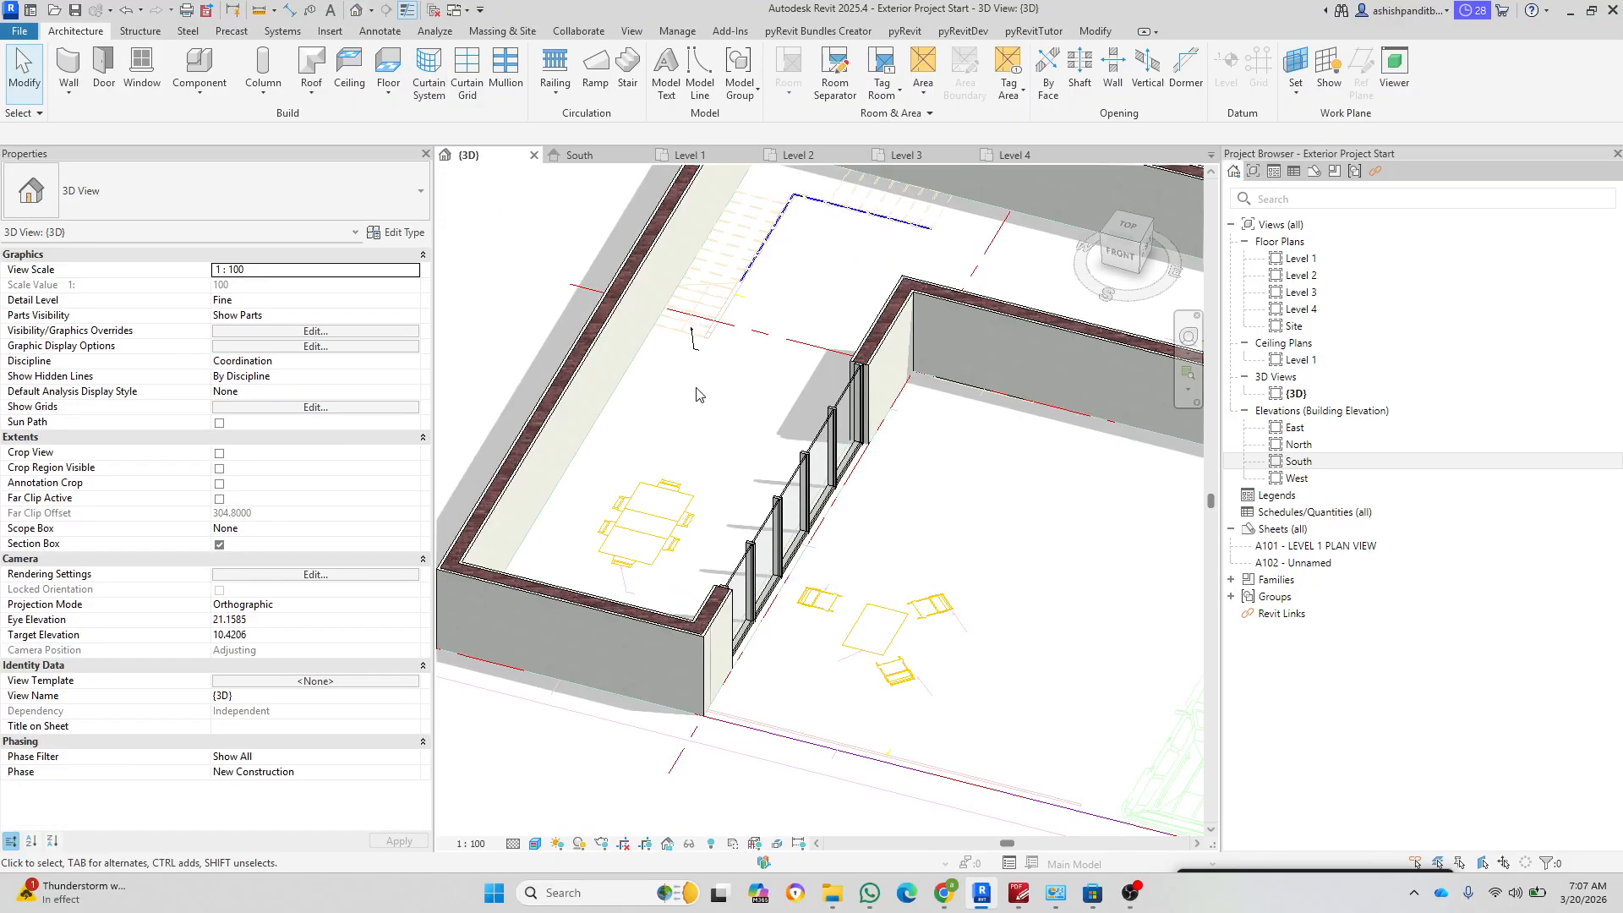
pyautogui.scroll(2, 761, 448)
pyautogui.keyDown('shift'); pyautogui.moveTo(971, 652); pyautogui.dragTo(930, 646, button='middle'); pyautogui.keyUp('shift')
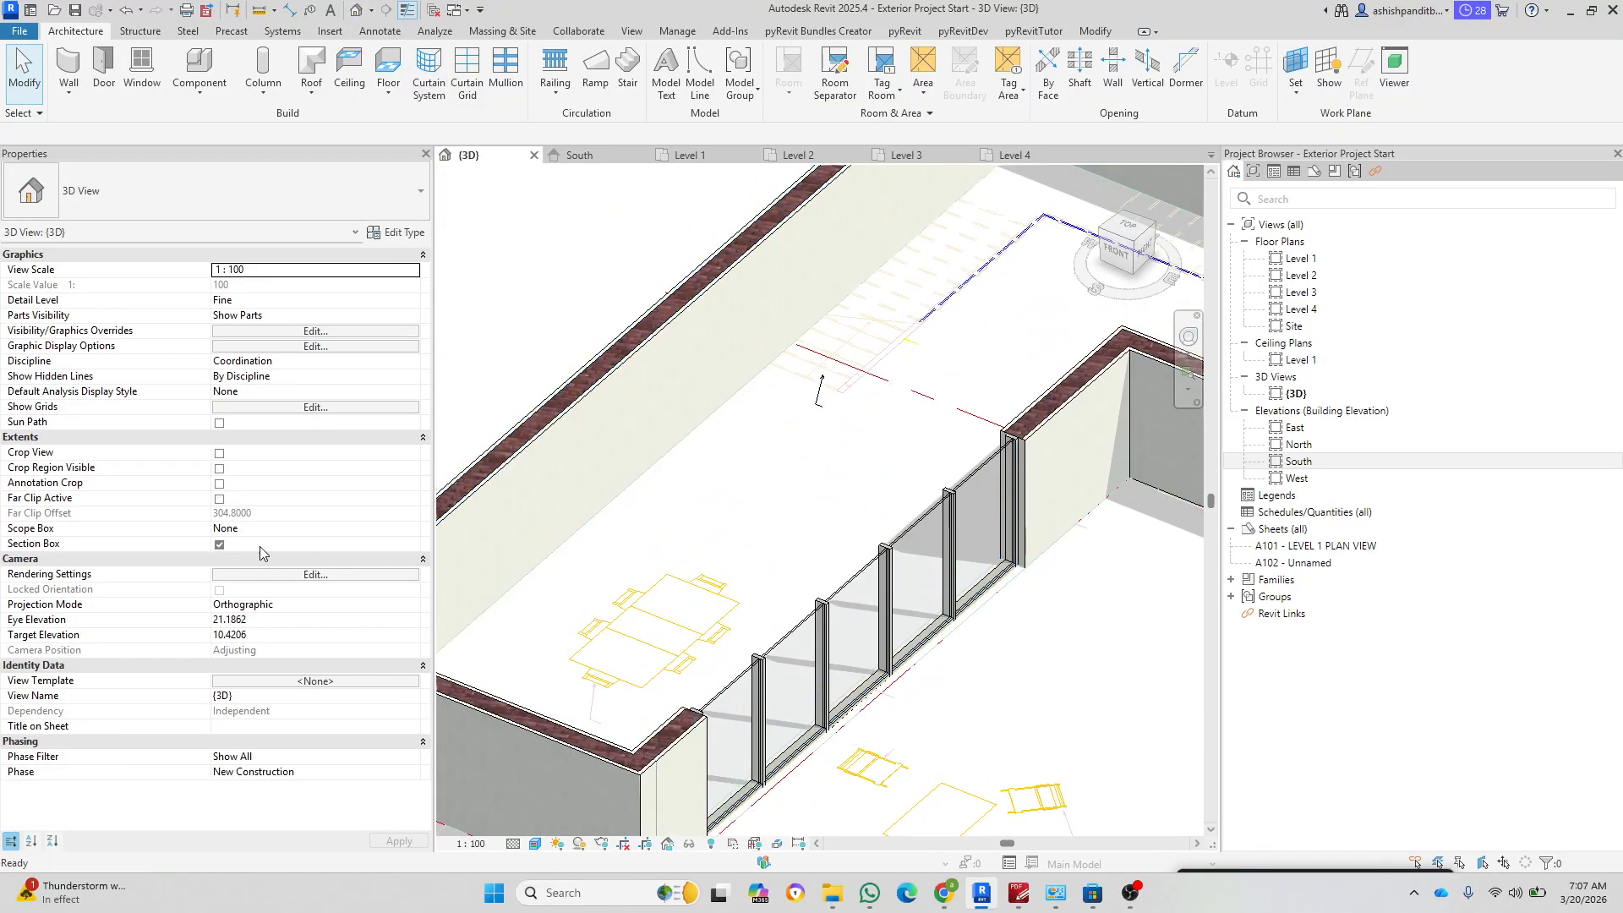
pyautogui.click(221, 546)
pyautogui.scroll(-2, 813, 627)
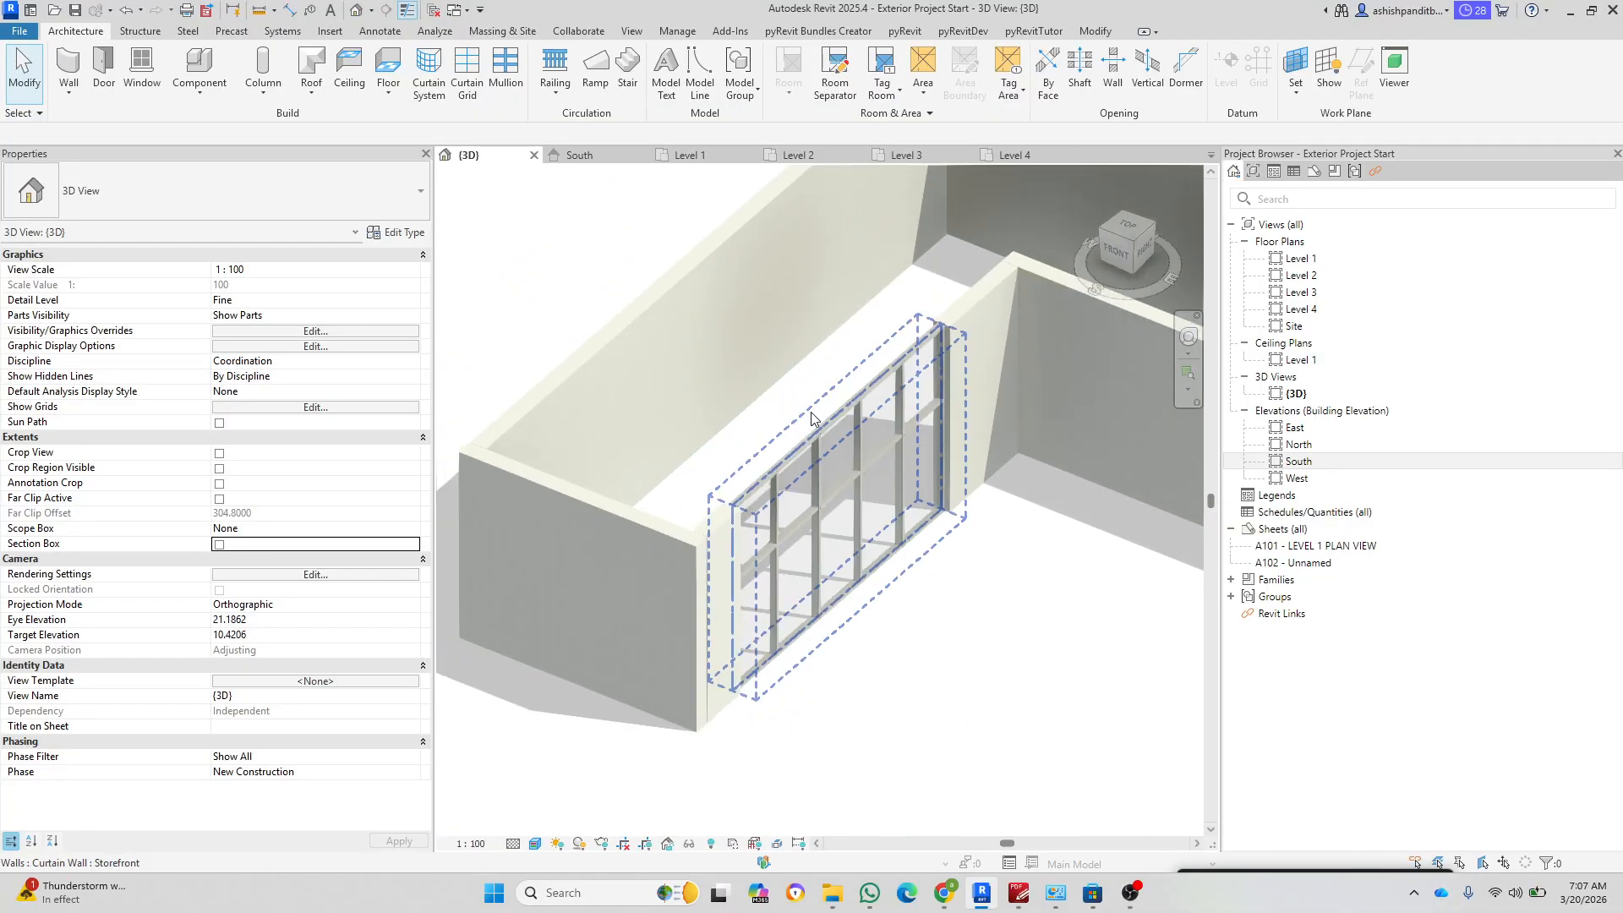
pyautogui.keyDown('shift'); pyautogui.moveTo(951, 668); pyautogui.dragTo(821, 624, button='middle'); pyautogui.keyUp('shift')
pyautogui.scroll(2, 986, 714)
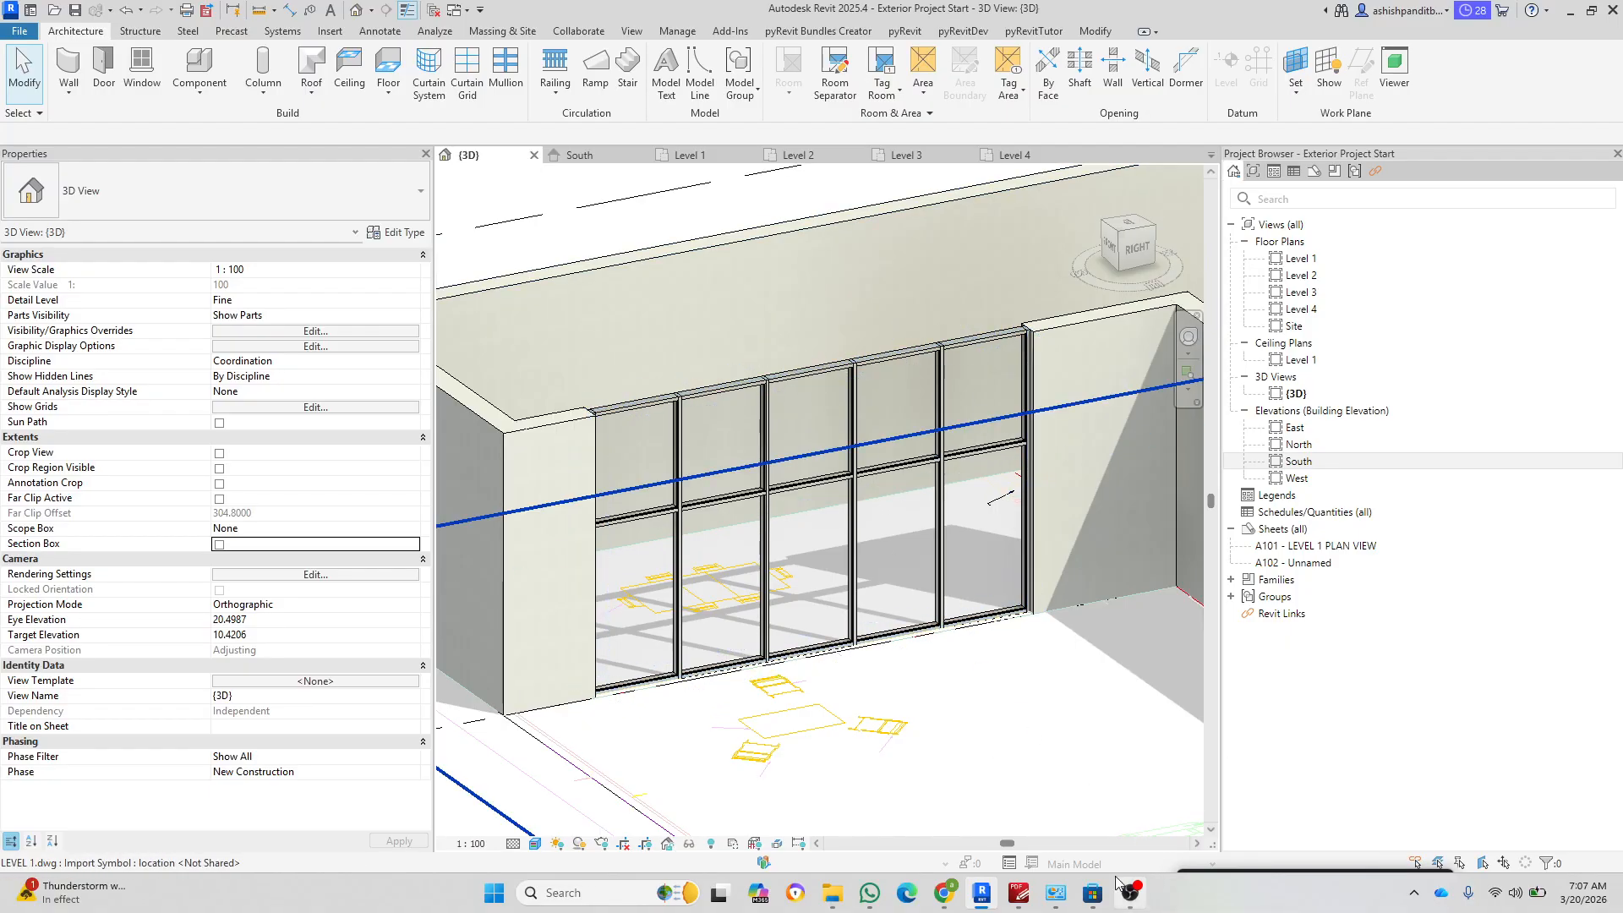
# Step: Switch to PDF-XChange Editor and examine how the ground-floor storefronts sit within their walls in the page 6 renderings
pyautogui.click(1019, 893)
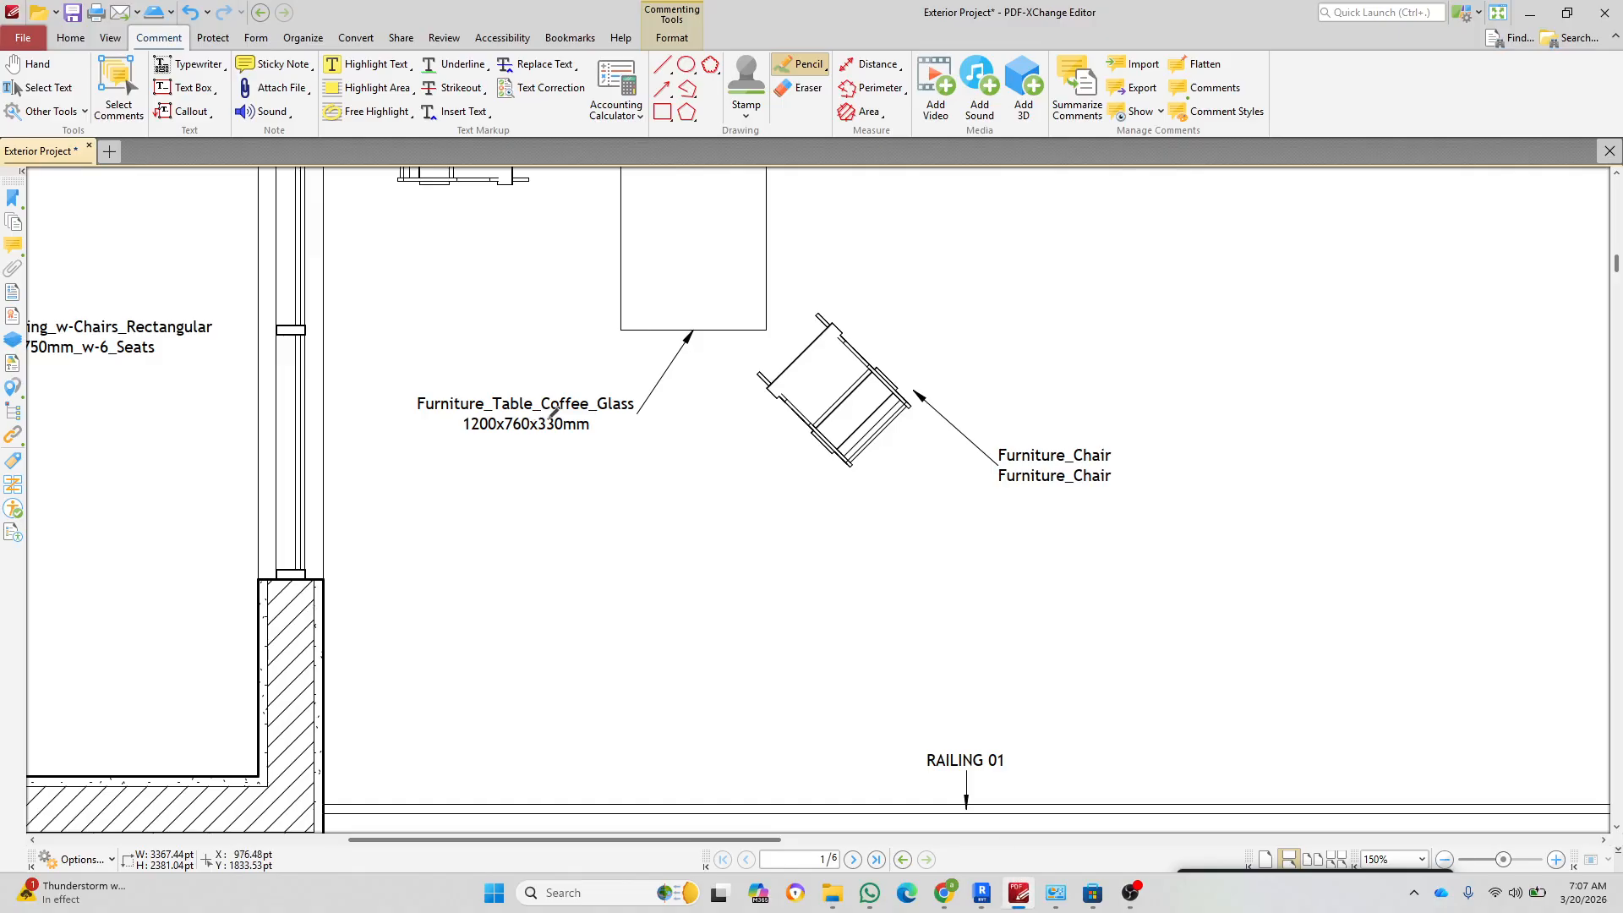
pyautogui.keyDown('ctrl'); pyautogui.scroll(-6, 667, 404); pyautogui.keyUp('ctrl')
pyautogui.scroll(-5, 687, 414)
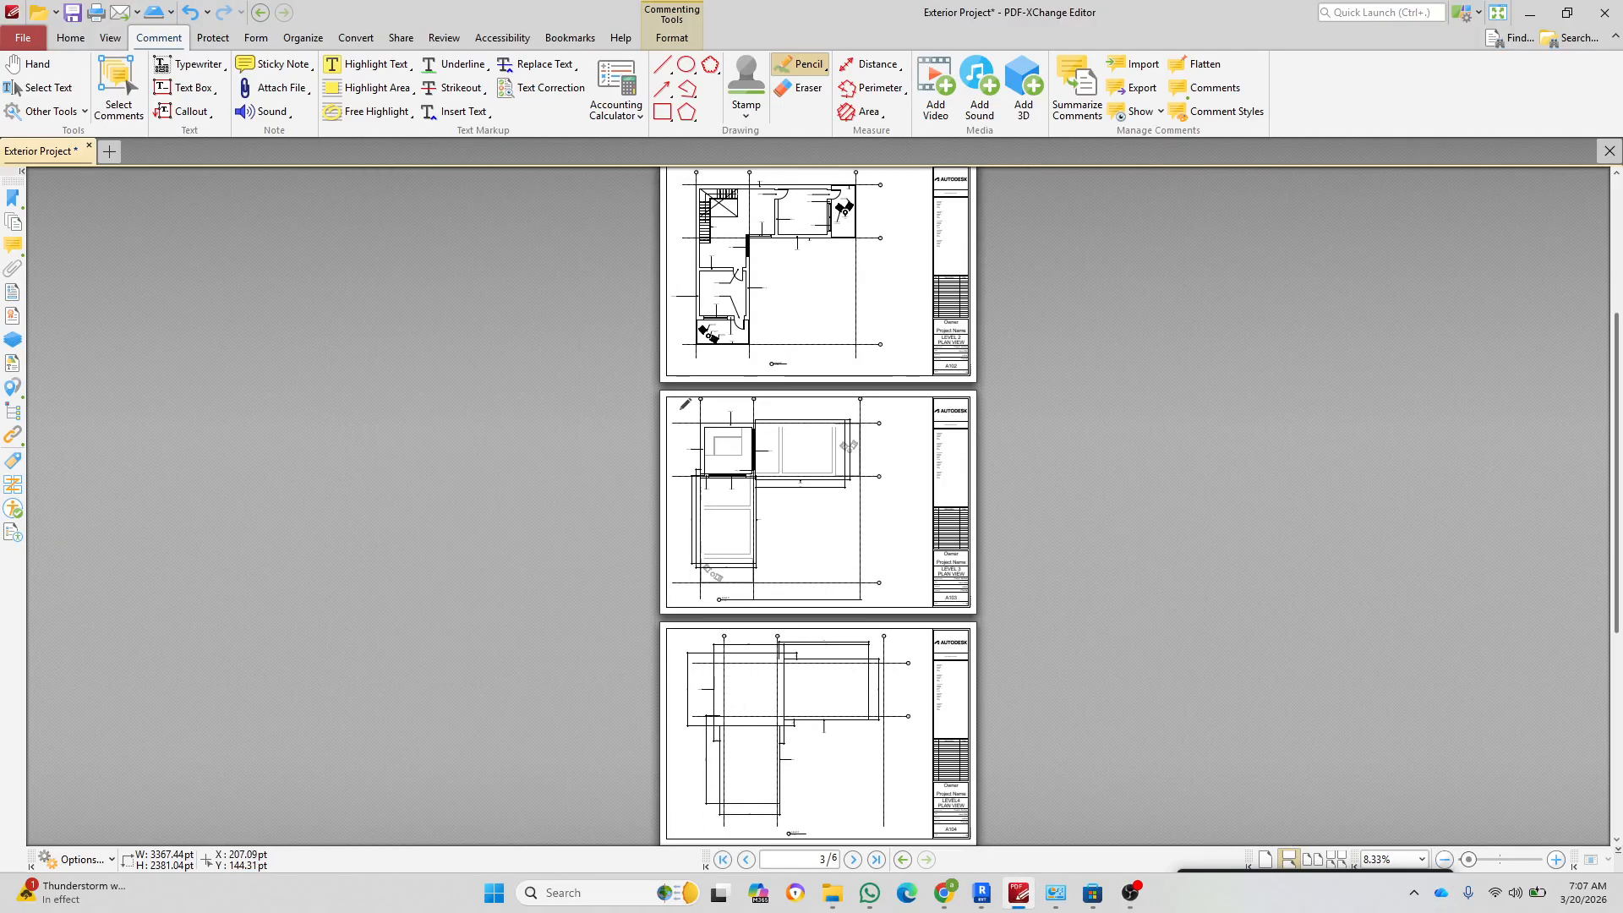
pyautogui.scroll(-3, 687, 414)
pyautogui.keyDown('ctrl'); pyautogui.scroll(5, 336, 573); pyautogui.keyUp('ctrl')
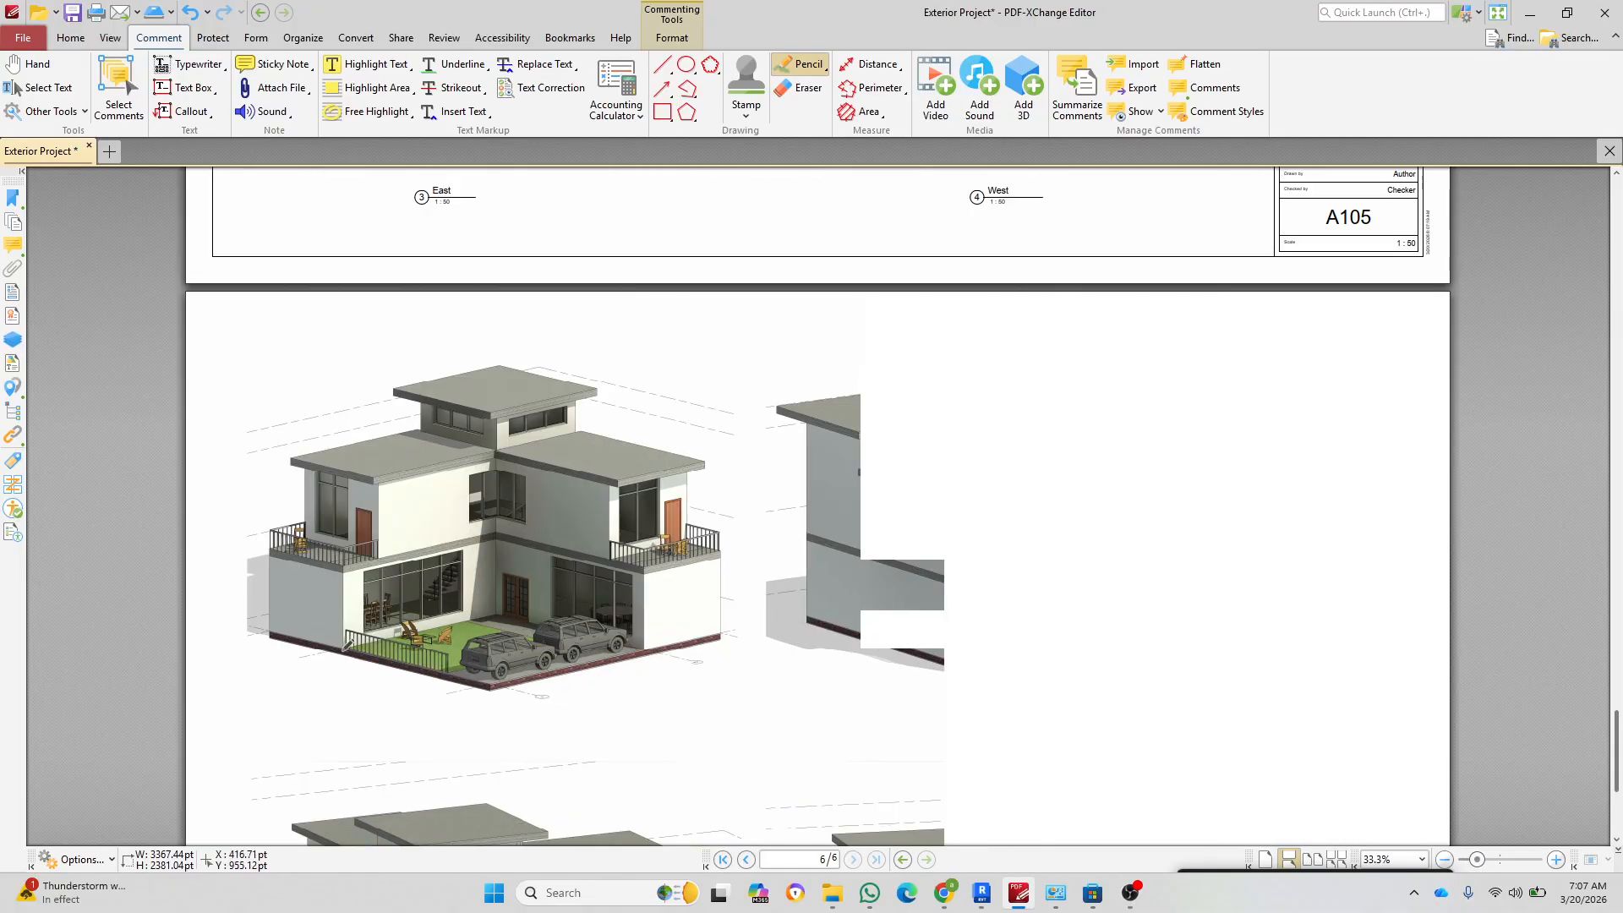
pyautogui.keyDown('ctrl'); pyautogui.scroll(3, 336, 573); pyautogui.keyUp('ctrl')
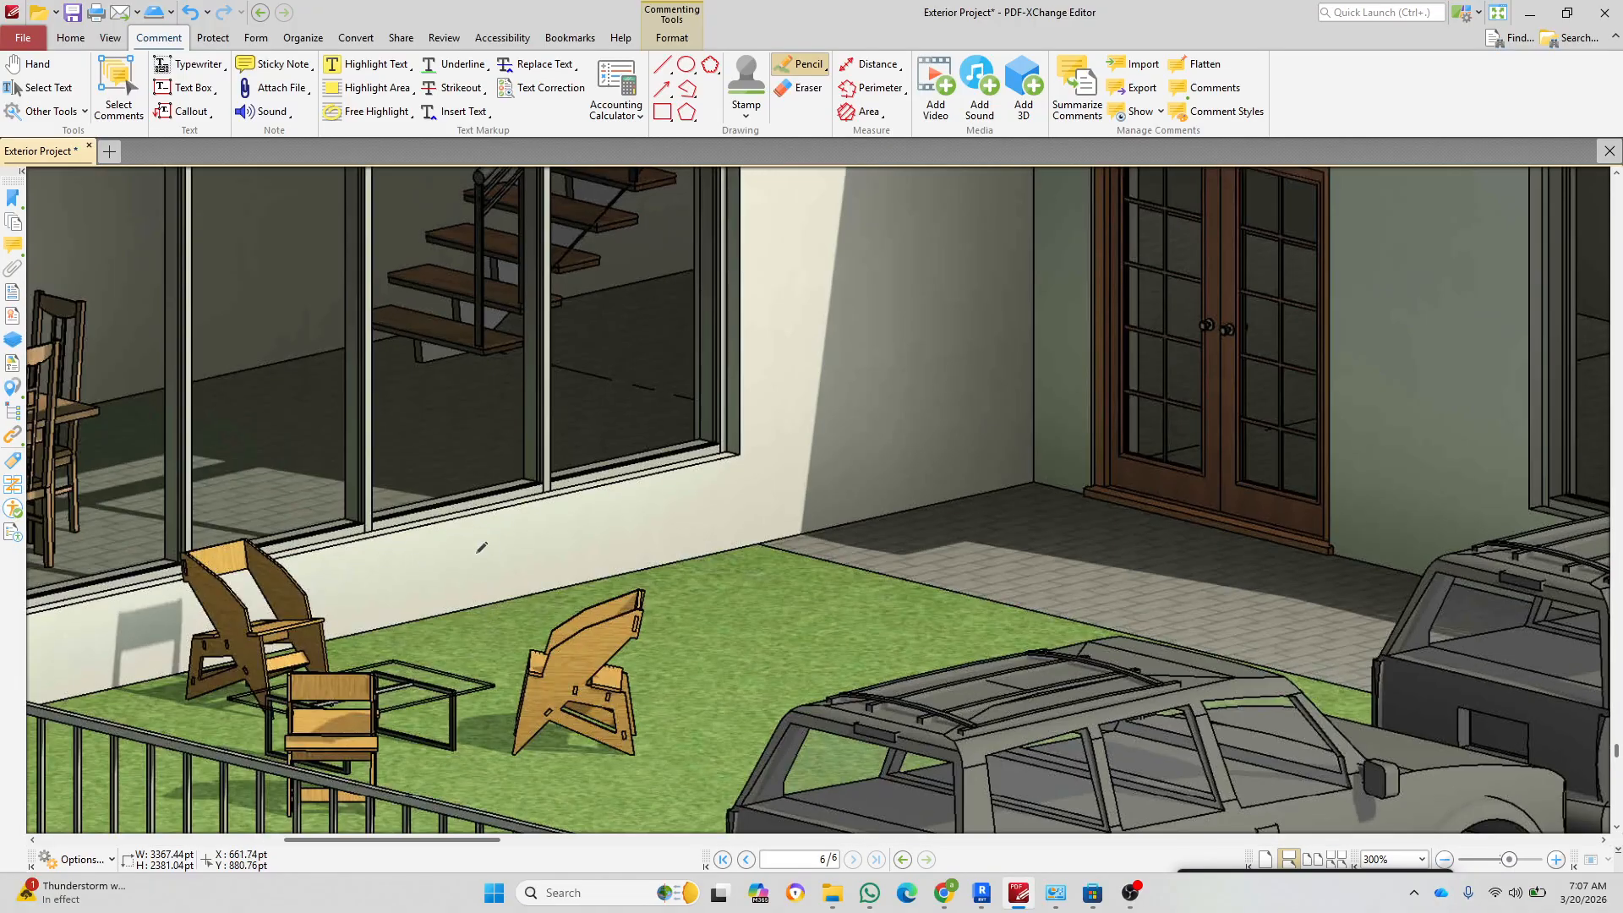
pyautogui.keyDown('ctrl'); pyautogui.scroll(-3, 583, 617); pyautogui.keyUp('ctrl')
pyautogui.keyDown('ctrl'); pyautogui.scroll(2, 464, 391); pyautogui.keyUp('ctrl')
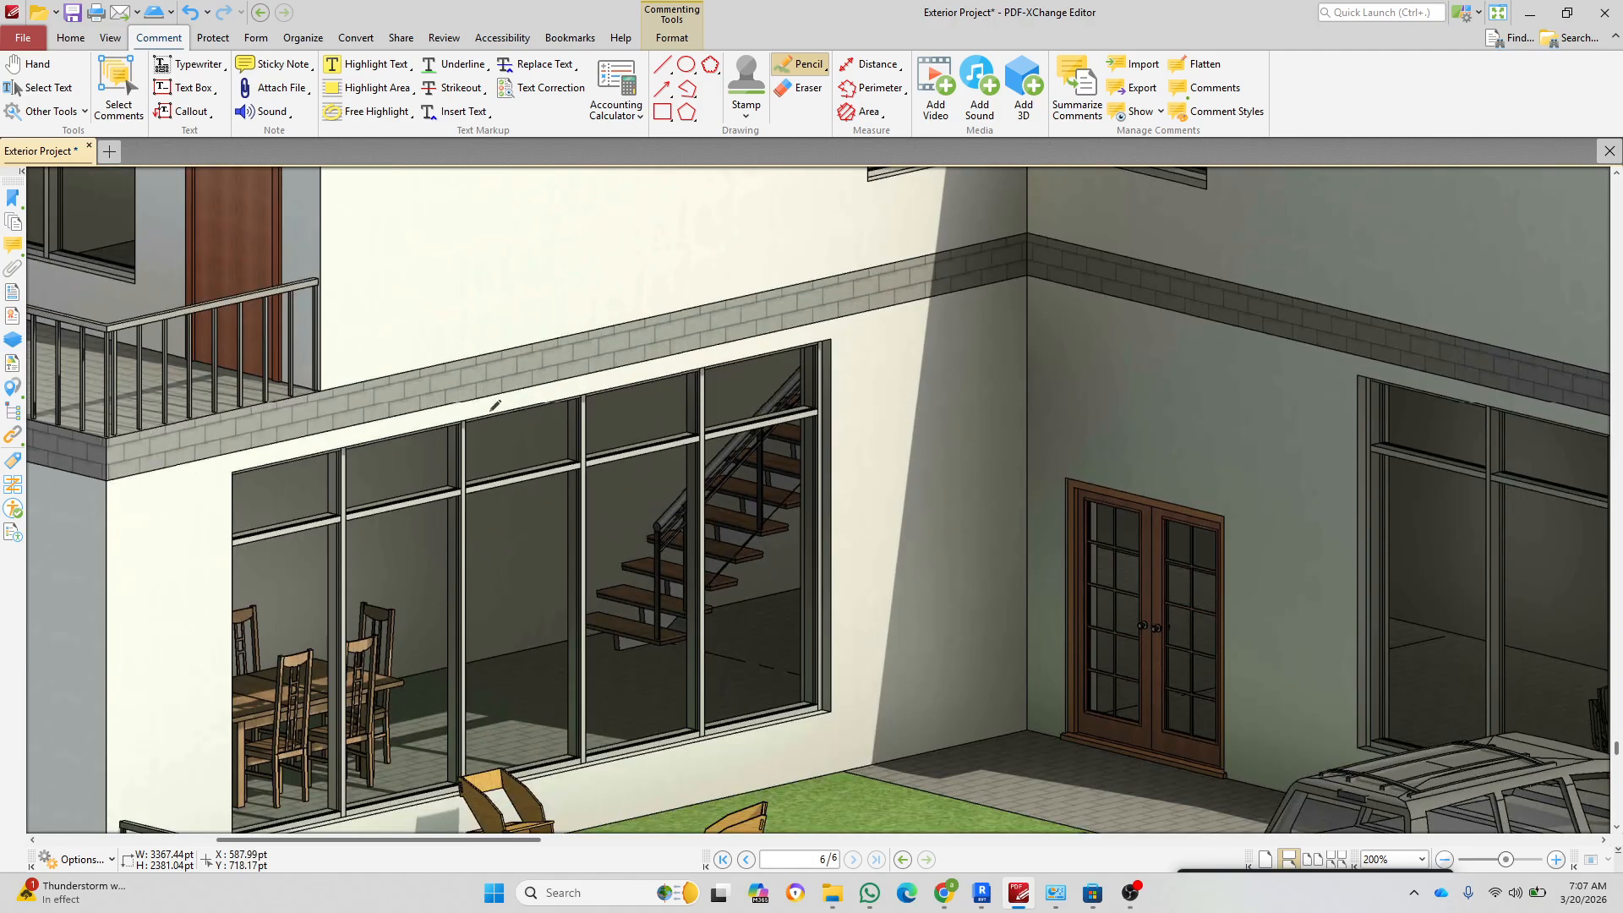
pyautogui.keyDown('ctrl'); pyautogui.scroll(-5, 495, 402); pyautogui.keyUp('ctrl')
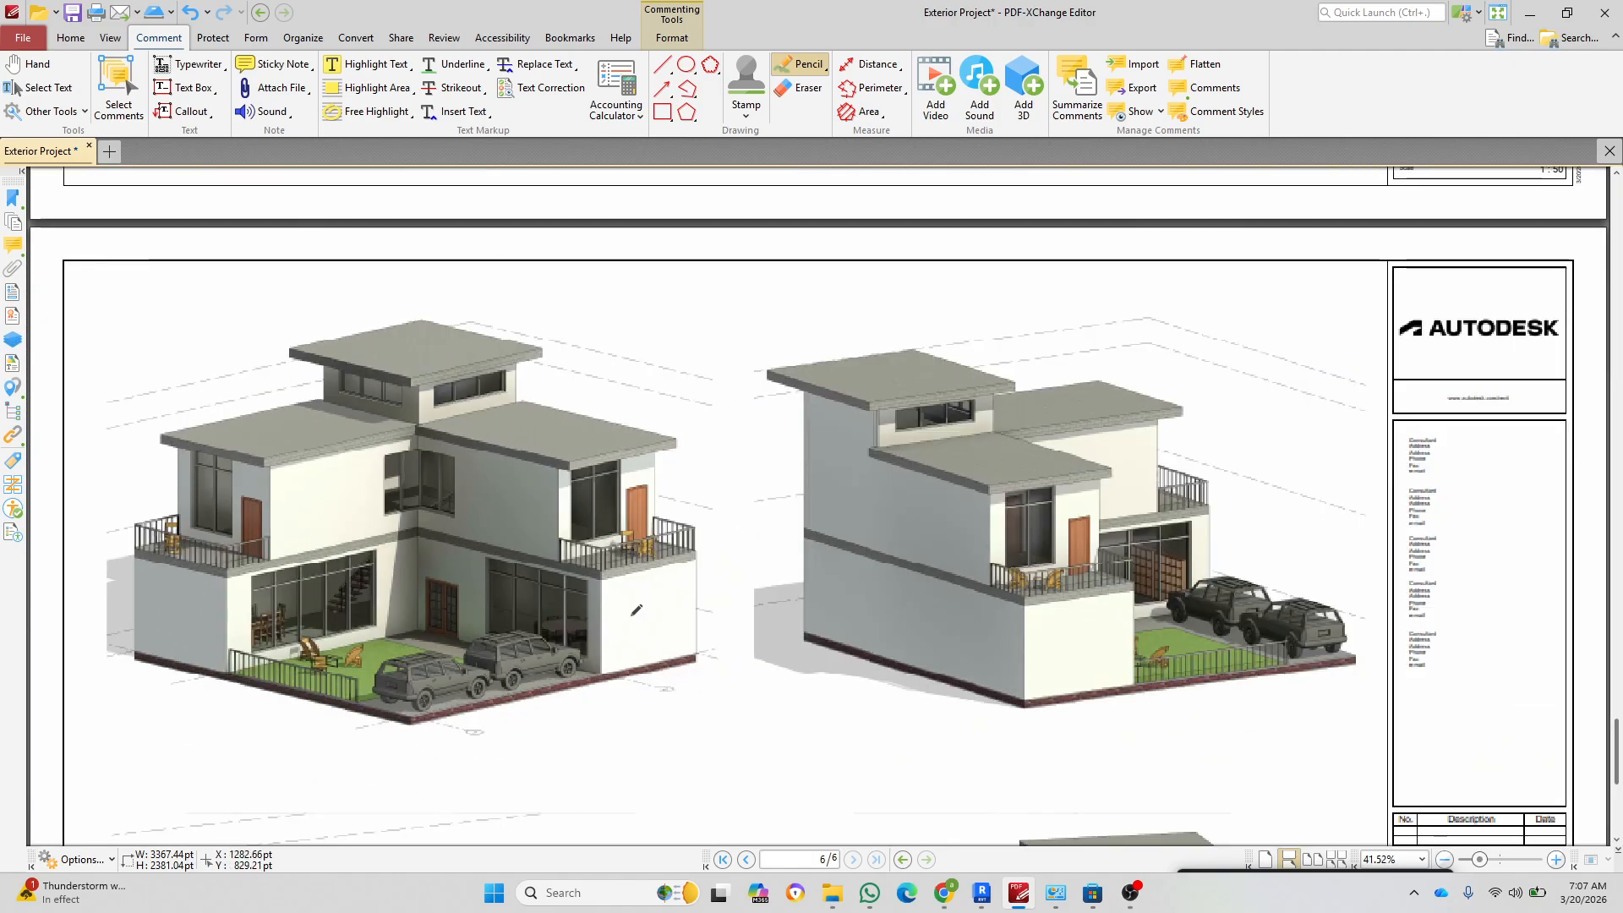
# Step: Return to the Level 1 plan page and highlight the WALL 07 label with a Pencil stroke
pyautogui.scroll(2, 661, 581)
pyautogui.scroll(15, 660, 582)
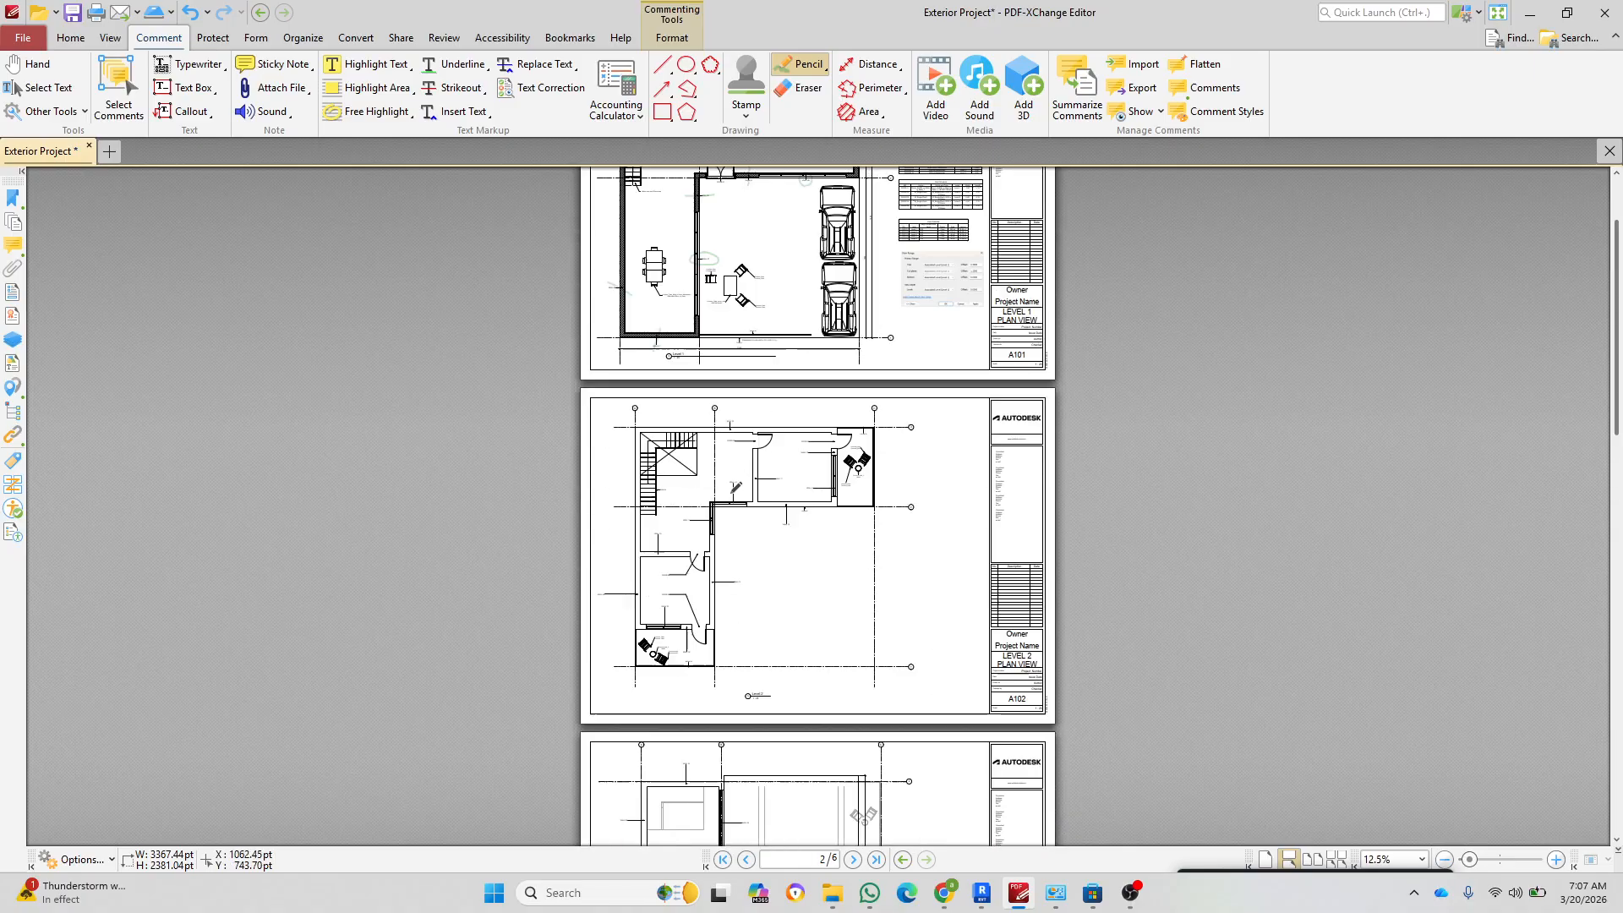
pyautogui.keyDown('ctrl'); pyautogui.scroll(3, 502, 386); pyautogui.keyUp('ctrl')
pyautogui.keyDown('ctrl'); pyautogui.scroll(5, 502, 386); pyautogui.keyUp('ctrl')
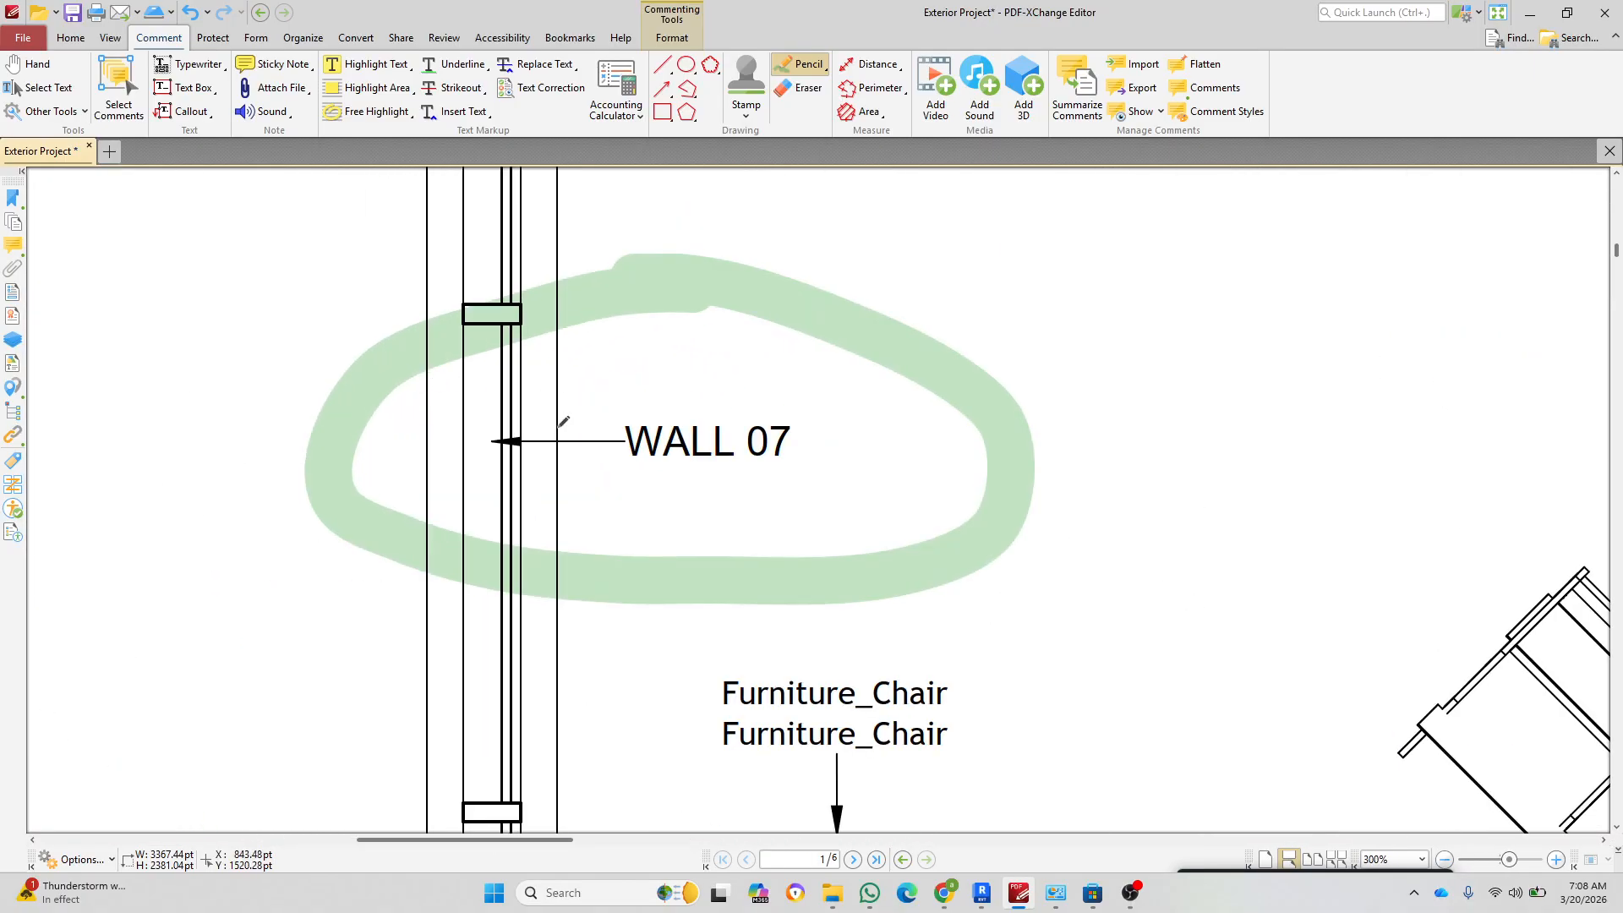
pyautogui.moveTo(561, 440); pyautogui.dragTo(879, 448)
pyautogui.keyDown('ctrl'); pyautogui.scroll(-5, 499, 585); pyautogui.keyUp('ctrl')
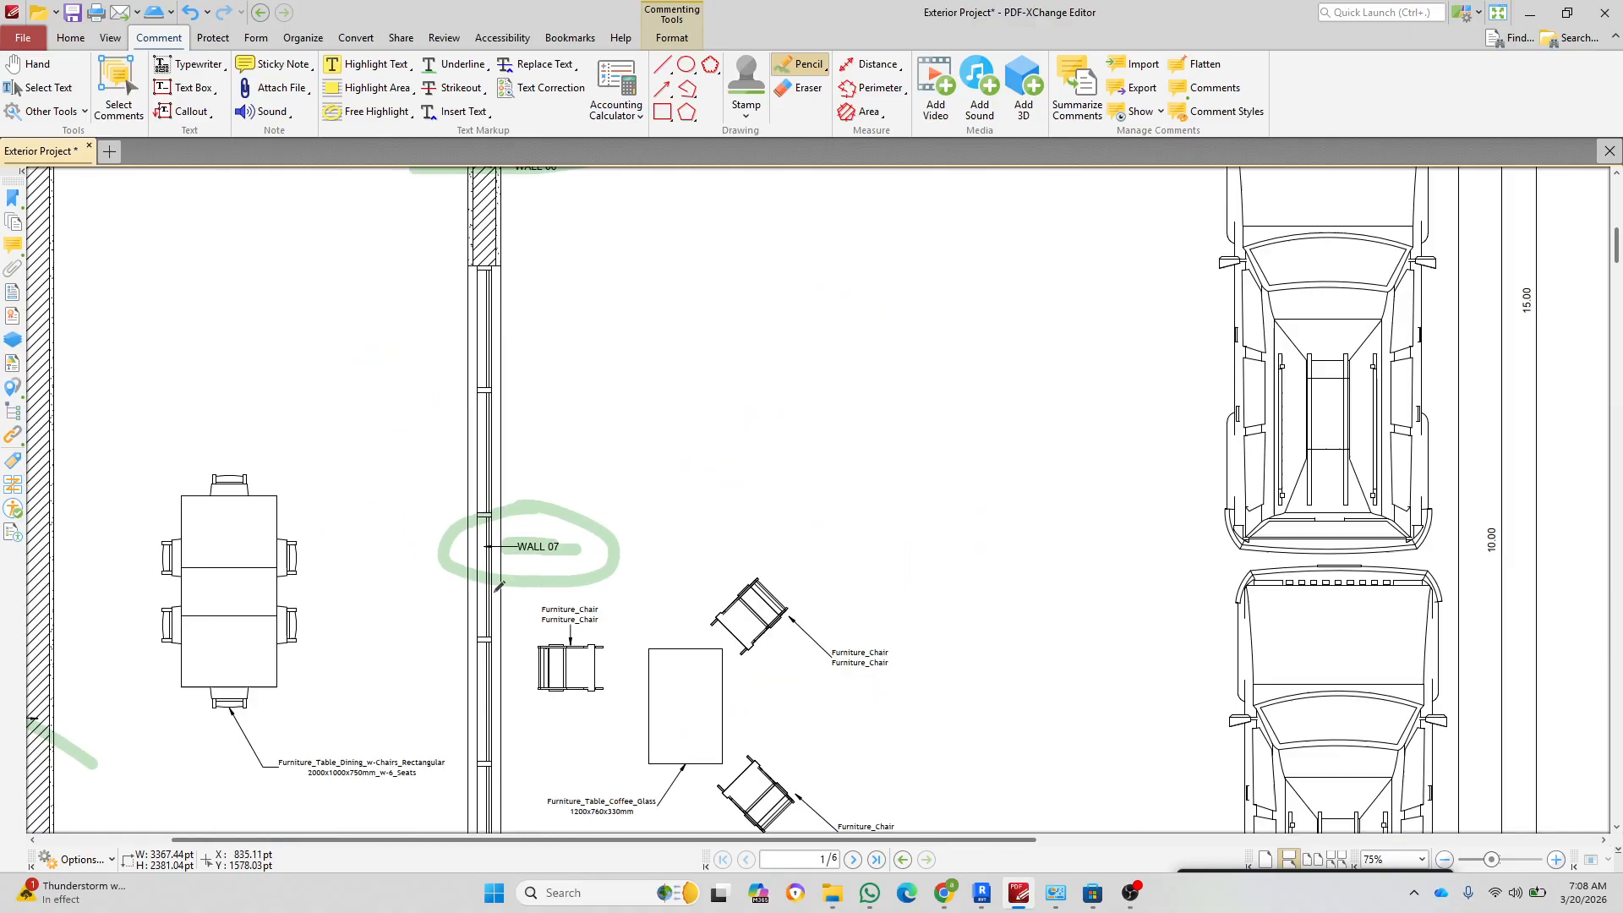
# Step: Check the base and top offsets of WALL 07 and WALL 08 in the Wall Schedule
pyautogui.keyDown('ctrl'); pyautogui.scroll(-3, 498, 585); pyautogui.keyUp('ctrl')
pyautogui.keyDown('ctrl'); pyautogui.scroll(8, 738, 400); pyautogui.keyUp('ctrl')
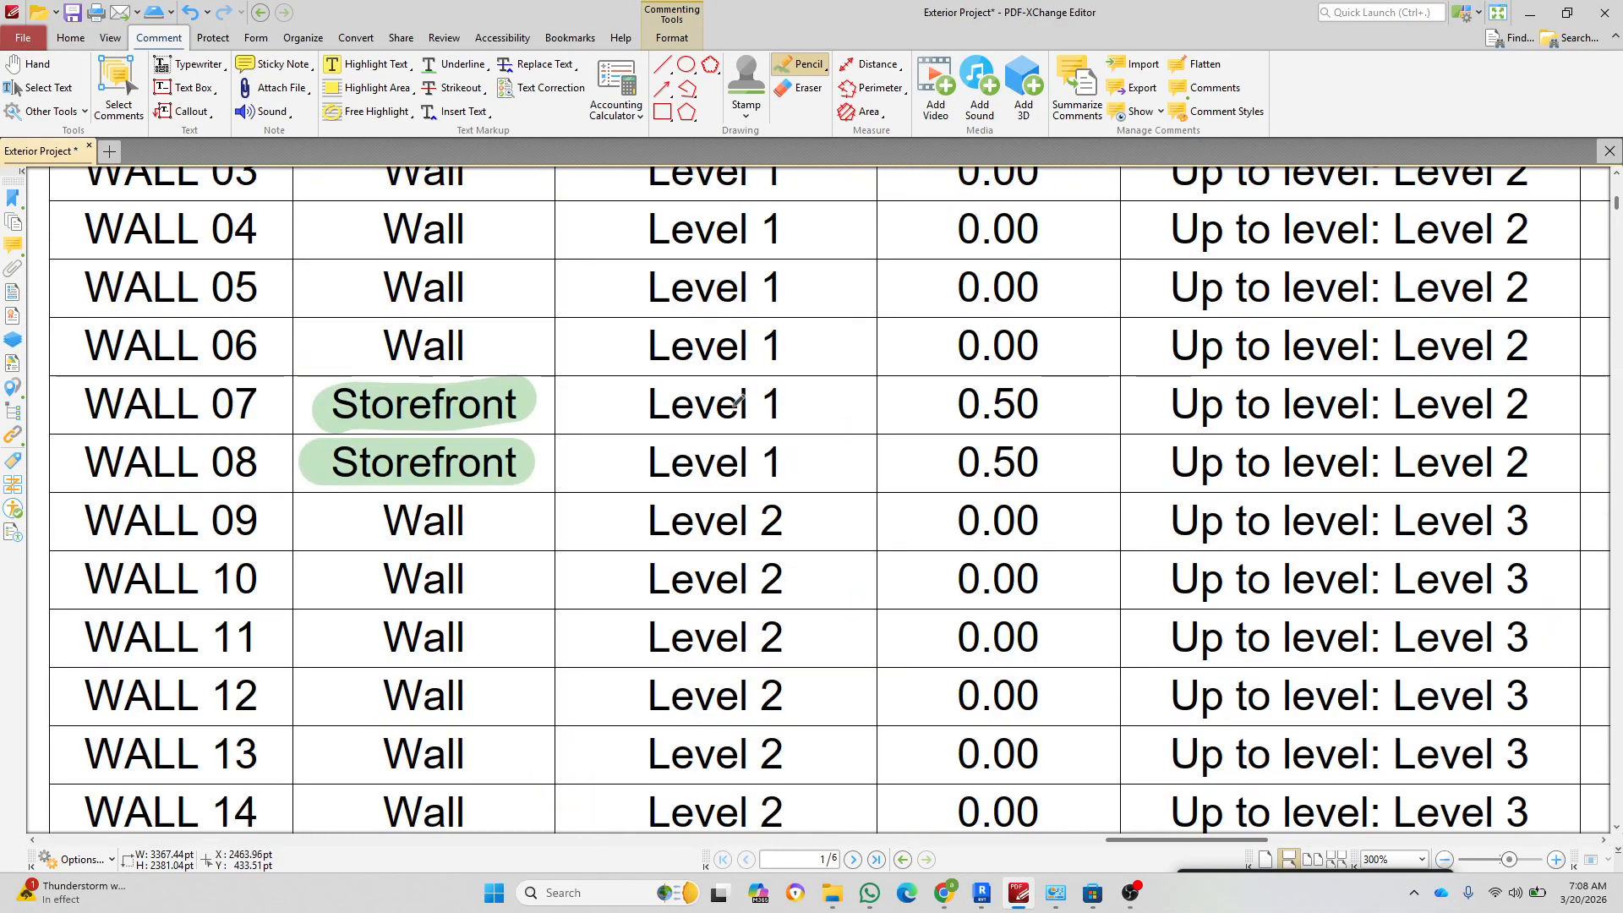
pyautogui.keyDown('ctrl'); pyautogui.scroll(1, 738, 400); pyautogui.keyUp('ctrl')
pyautogui.keyDown('ctrl'); pyautogui.scroll(-2, 1019, 505); pyautogui.keyUp('ctrl')
pyautogui.scroll(2, 1039, 490)
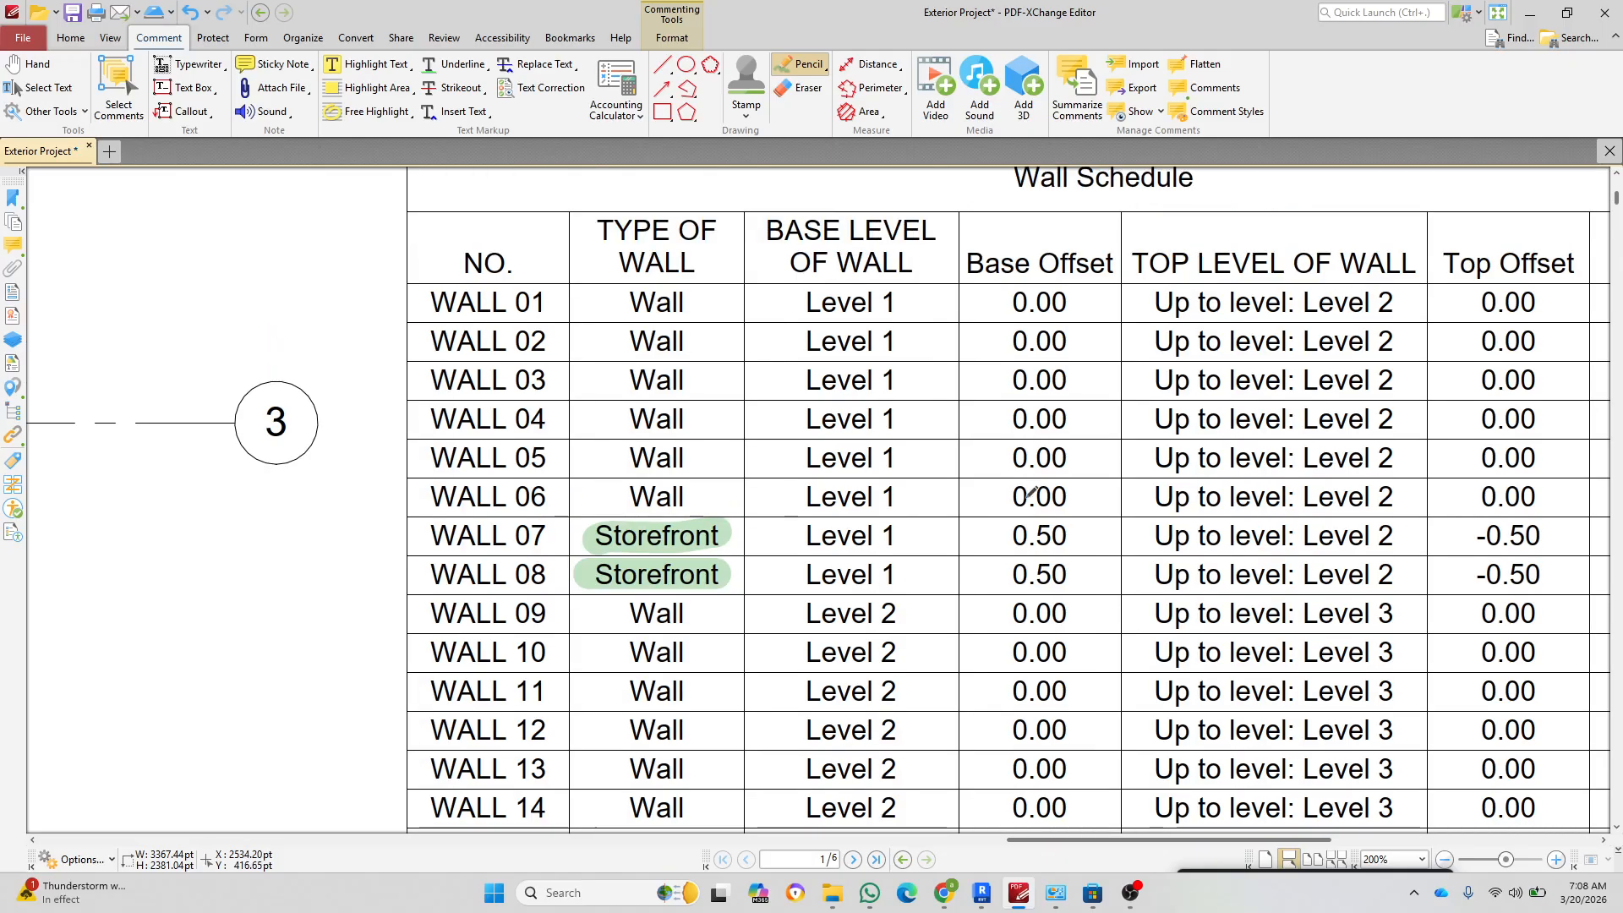
# Step: Highlight the base and top offset values of WALL 07 and WALL 08 in the Wall Schedule with Pencil strokes
pyautogui.moveTo(1006, 541)
pyautogui.mouseDown()
pyautogui.moveTo(1075, 531)
pyautogui.moveTo(1044, 571)
pyautogui.moveTo(1025, 544)
pyautogui.moveTo(1069, 583)
pyautogui.moveTo(1020, 541)
pyautogui.moveTo(1070, 592)
pyautogui.moveTo(1063, 531)
pyautogui.mouseUp()
pyautogui.moveTo(1170, 558); pyautogui.dragTo(1083, 546, button='middle')
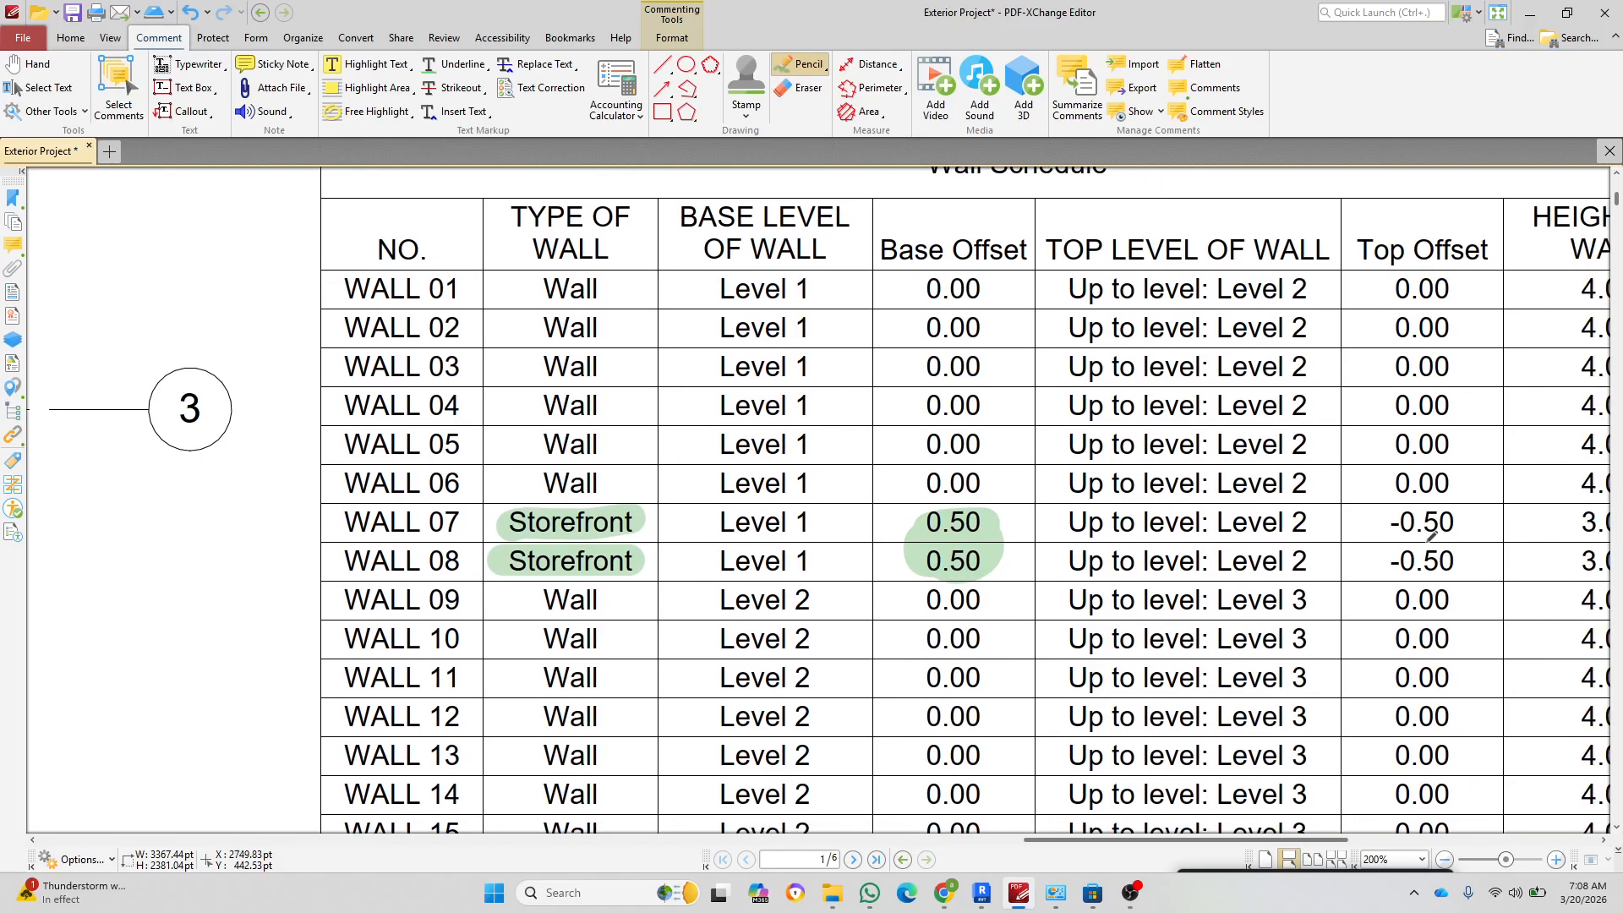
pyautogui.moveTo(1406, 517)
pyautogui.mouseDown()
pyautogui.moveTo(1454, 537)
pyautogui.moveTo(1391, 558)
pyautogui.moveTo(1454, 571)
pyautogui.moveTo(1401, 519)
pyautogui.moveTo(1475, 573)
pyautogui.moveTo(1412, 514)
pyautogui.moveTo(1356, 565)
pyautogui.mouseUp()
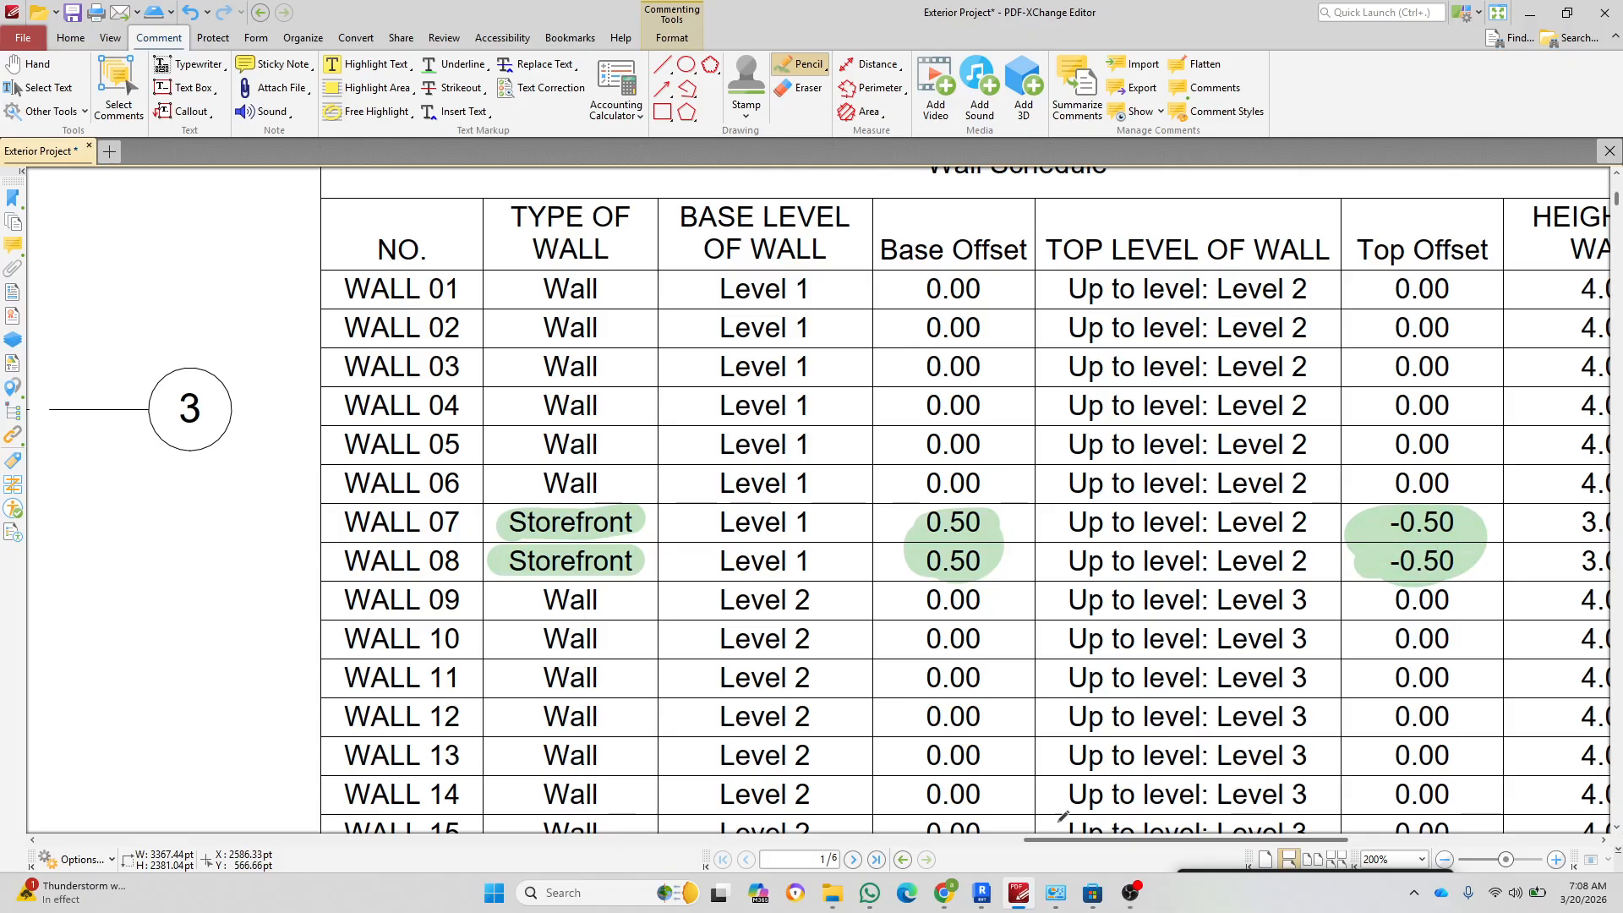
# Step: Switch to Revit and set the WALL 07 storefront's base offset to 0.5 and top offset to -0.5
pyautogui.click(980, 892)
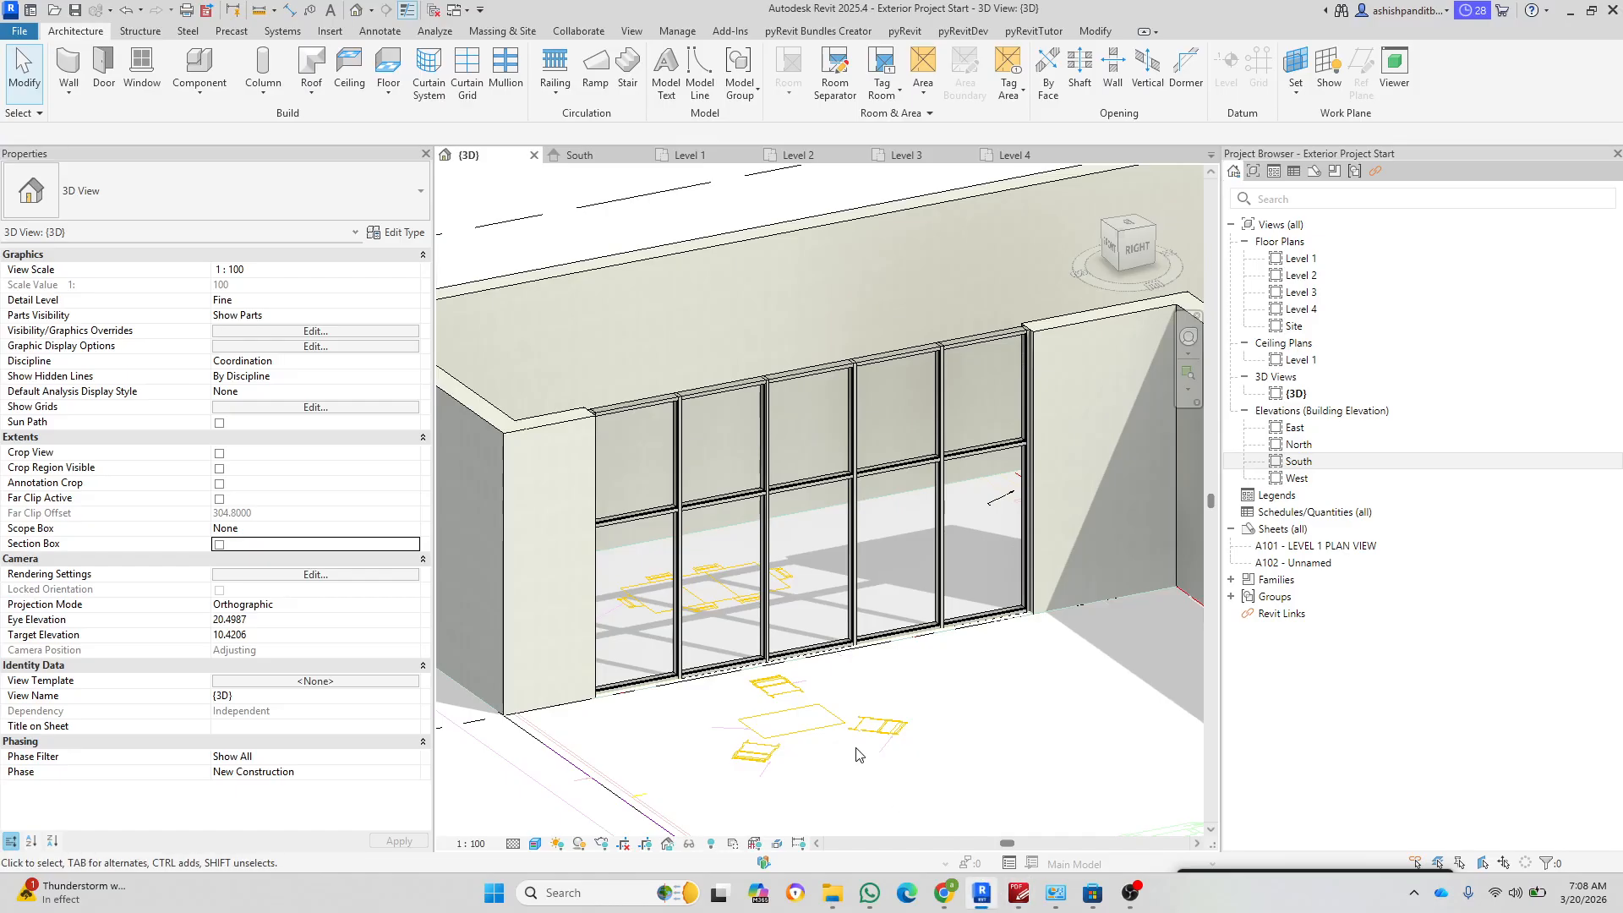
pyautogui.click(822, 556)
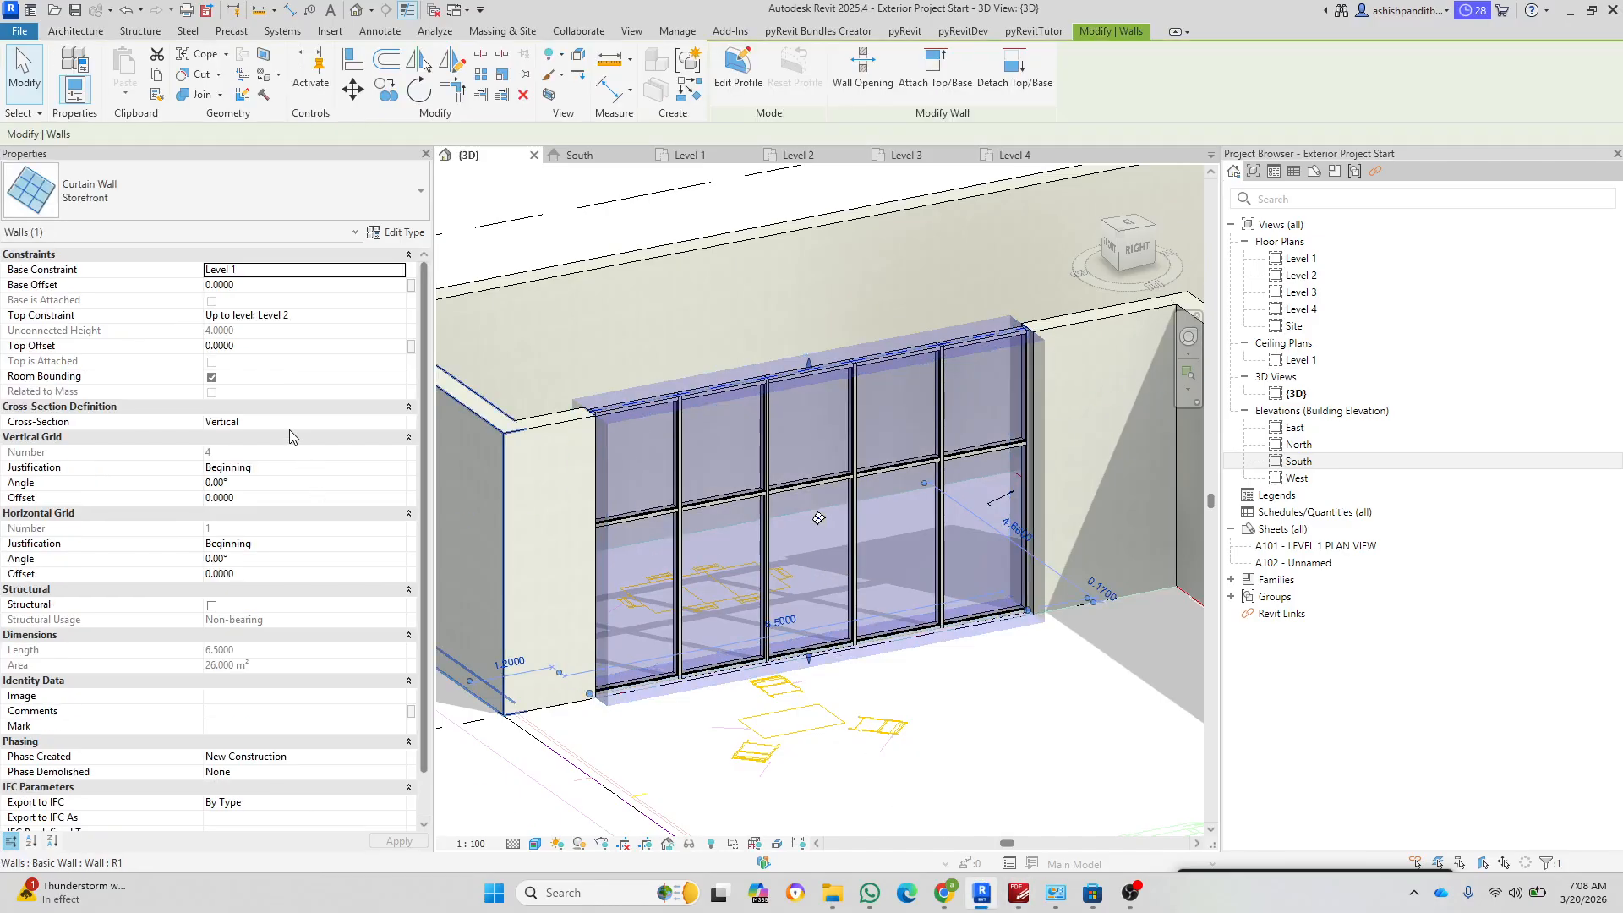
pyautogui.click(284, 286)
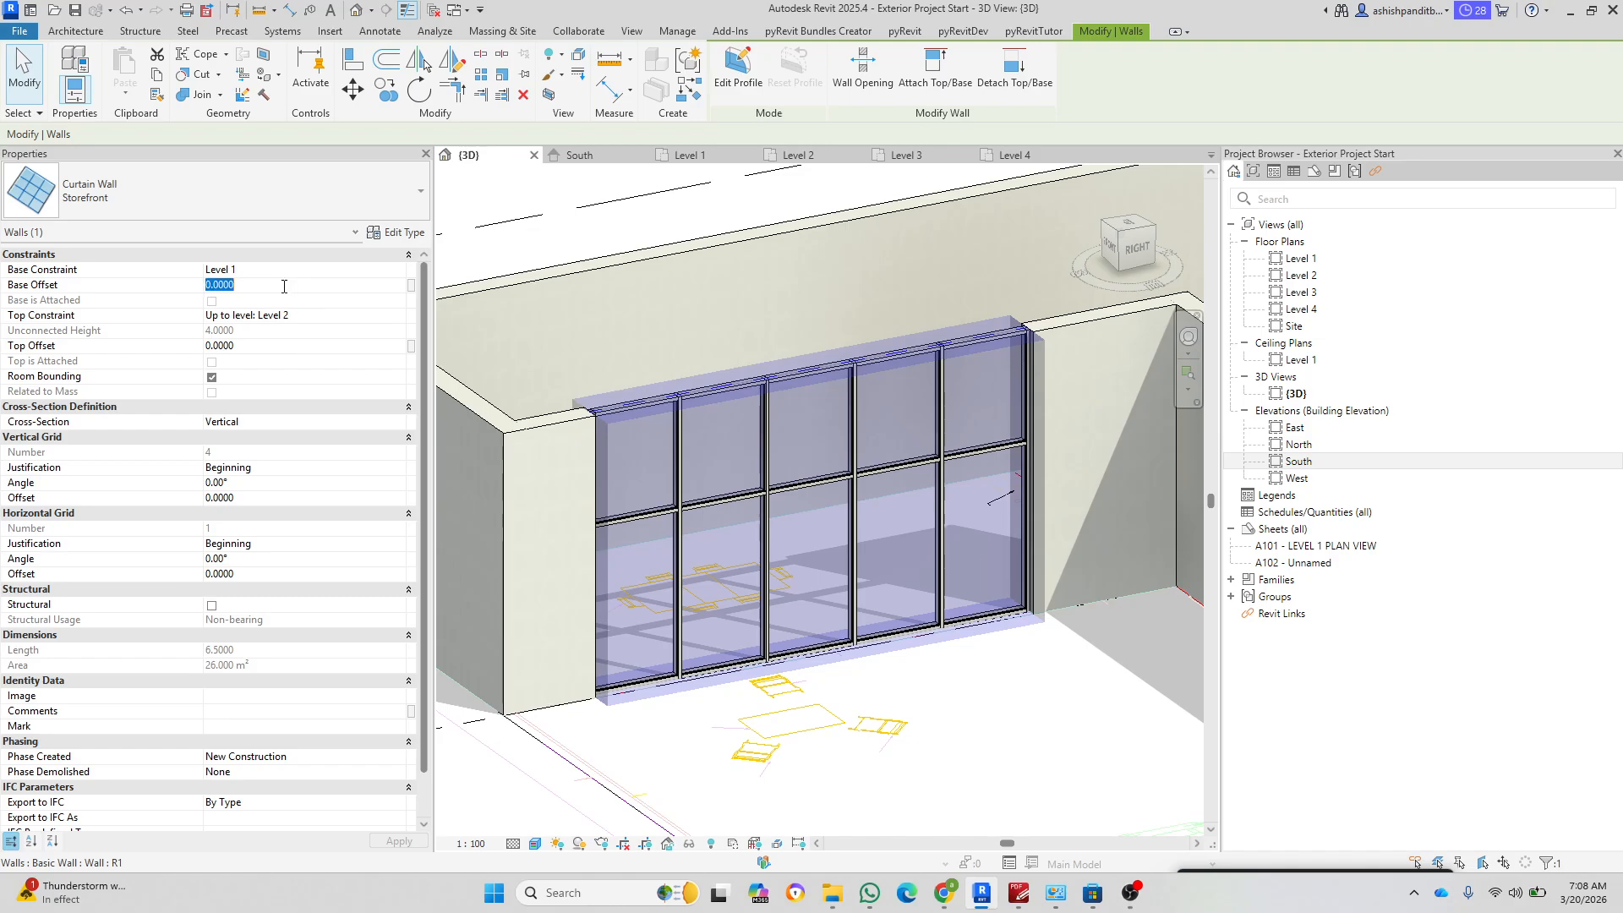
pyautogui.write('0.5')
pyautogui.press('Return')
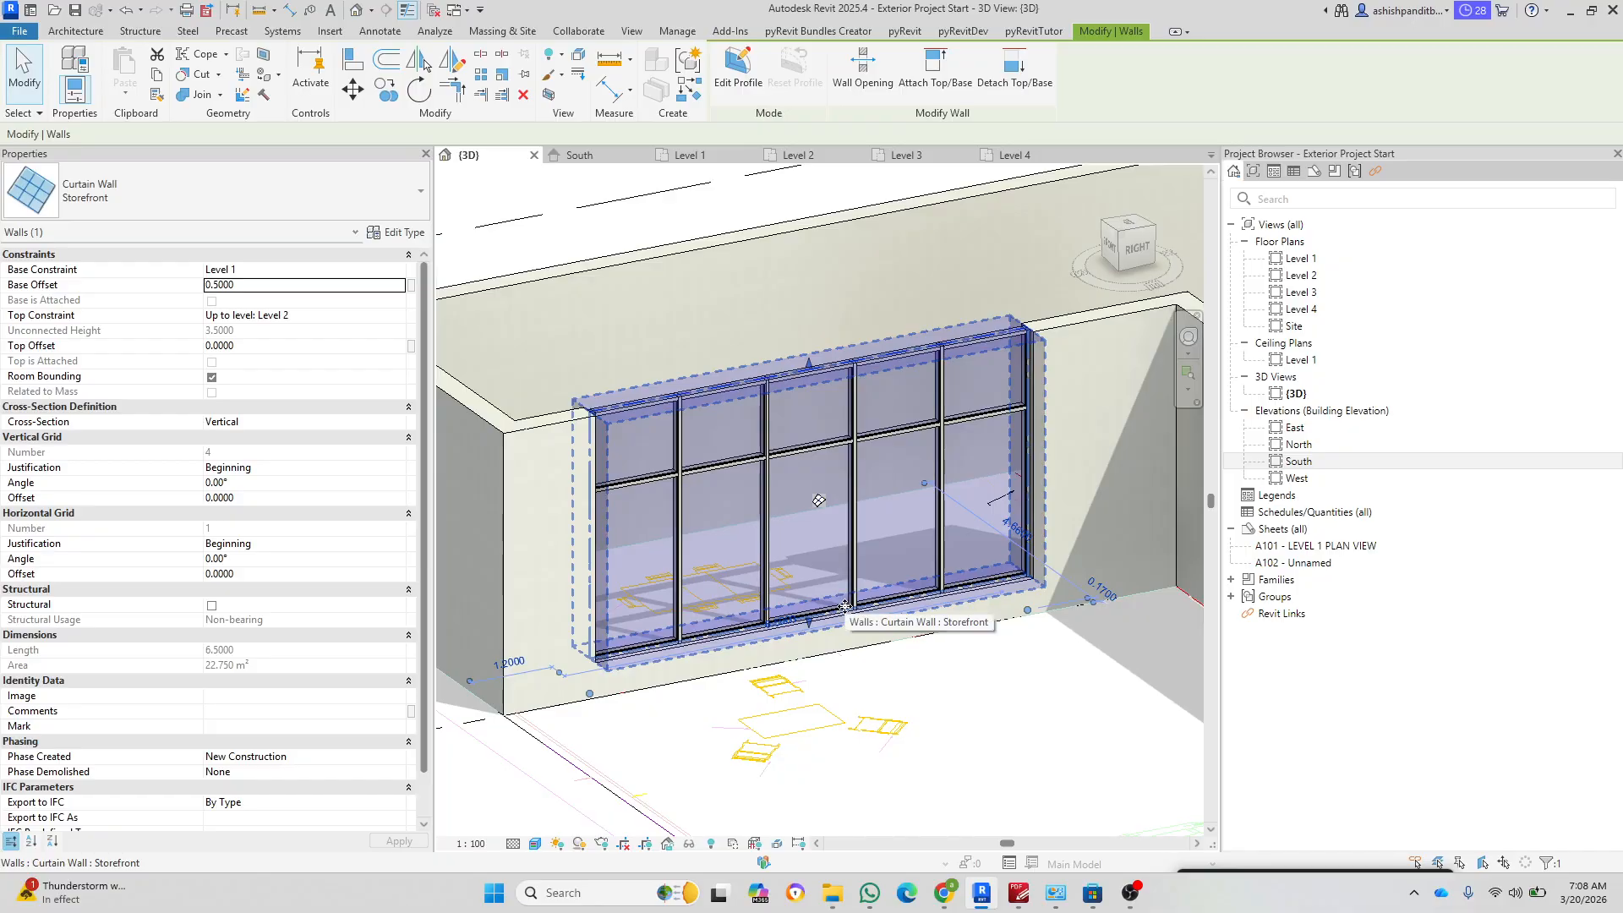
pyautogui.click(274, 347)
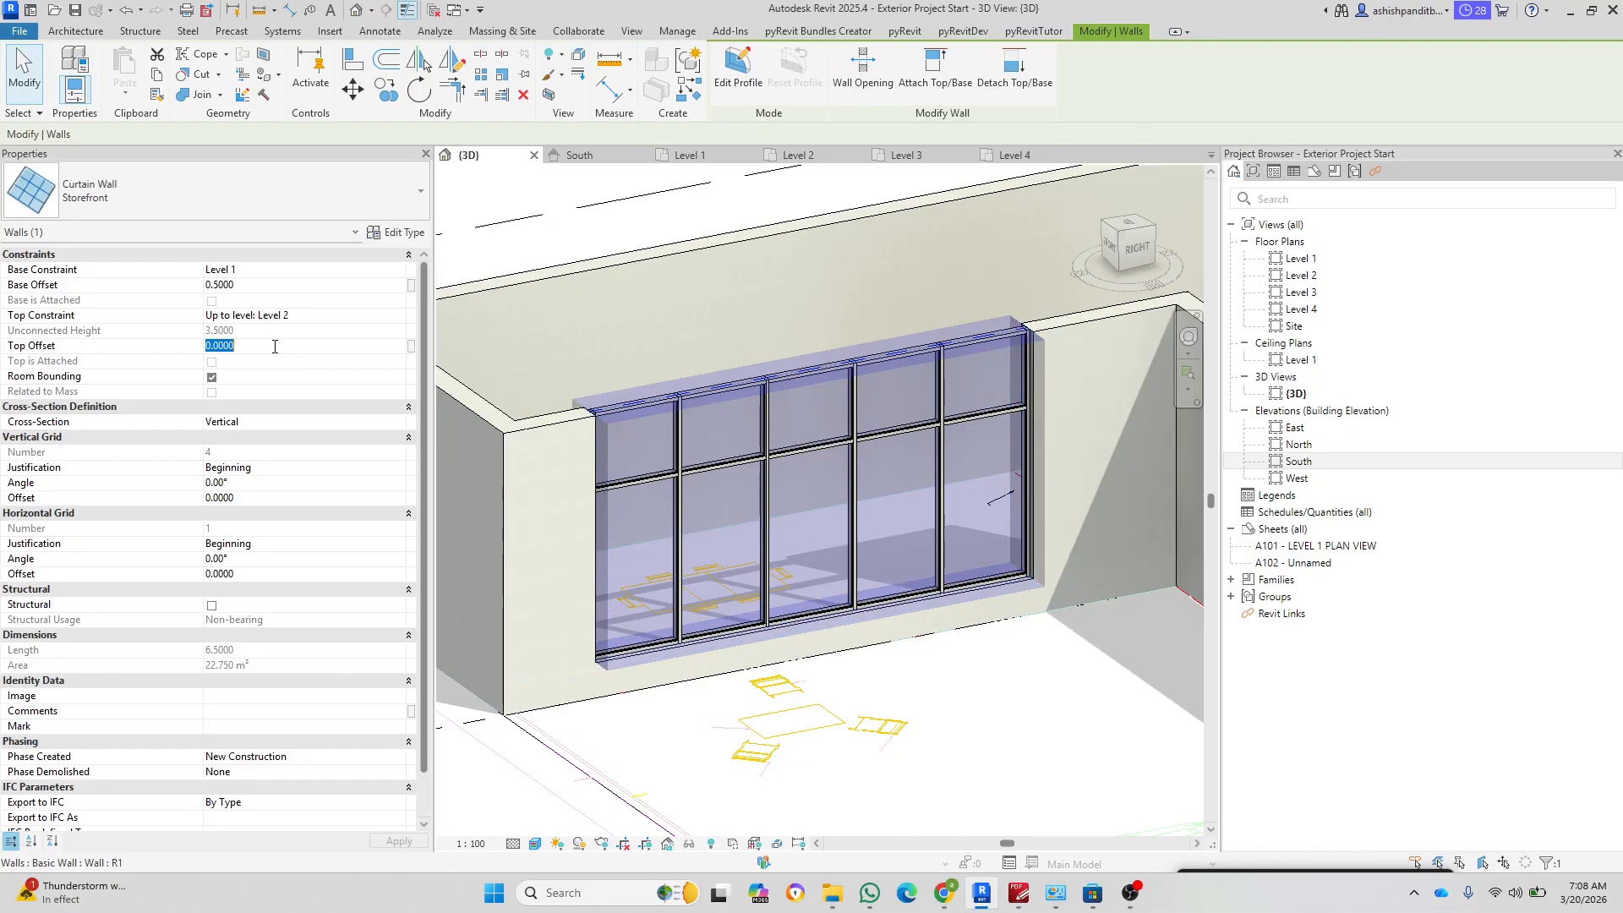
pyautogui.write('-0.5')
pyautogui.press('Return')
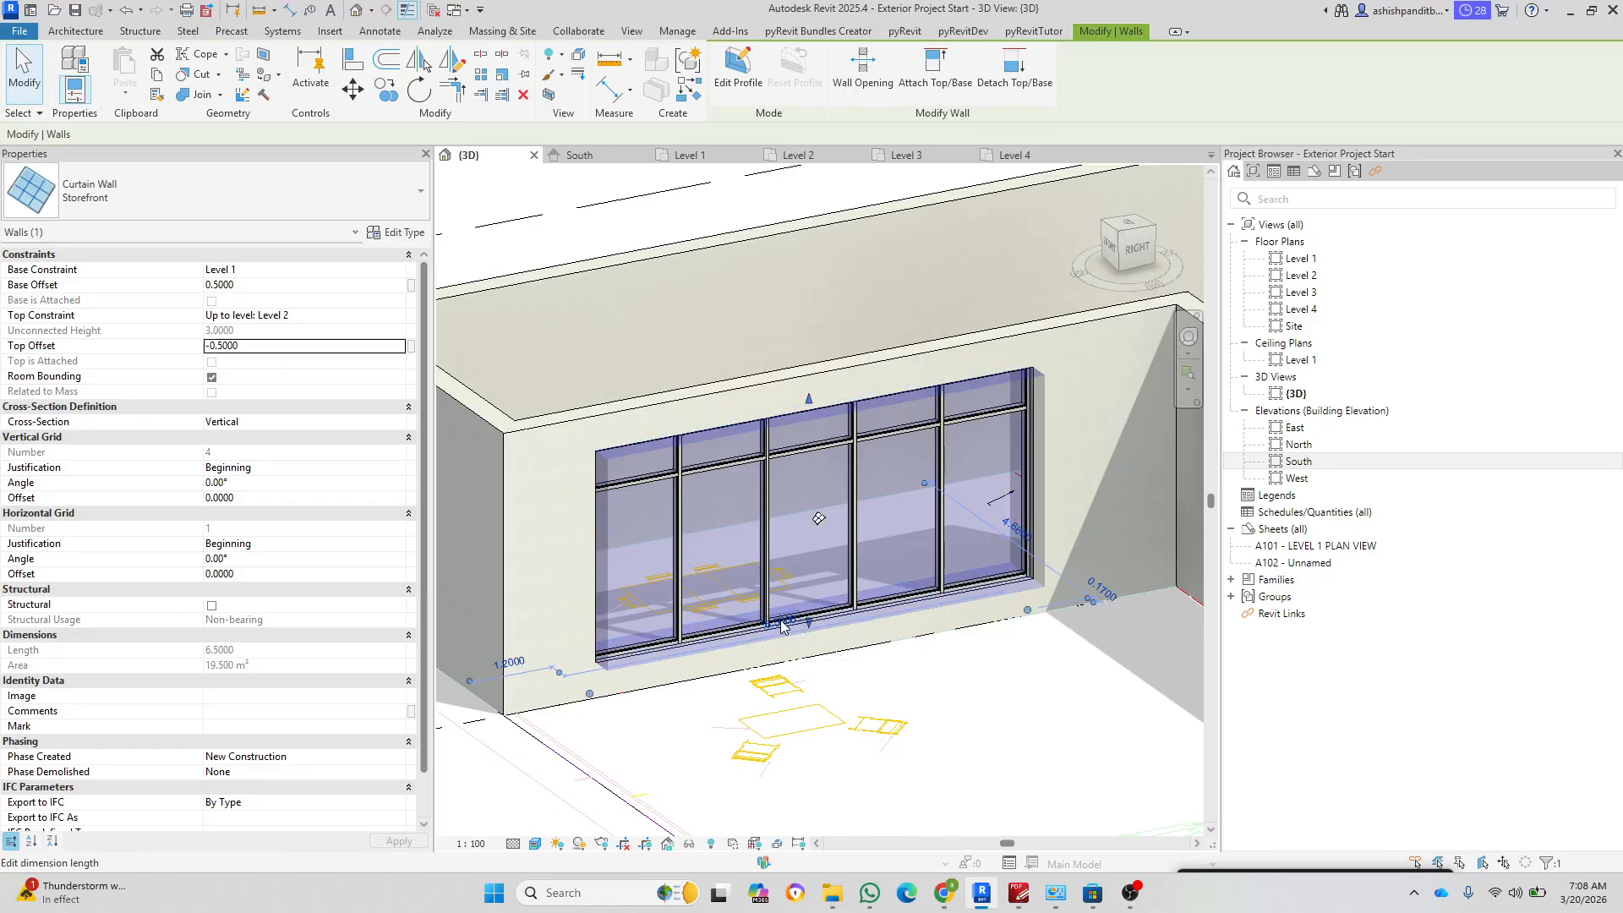
pyautogui.press('Escape')
# Step: Inspect how the WALL 07 storefront sits within its host wall in the 3D view
pyautogui.scroll(-2, 692, 589)
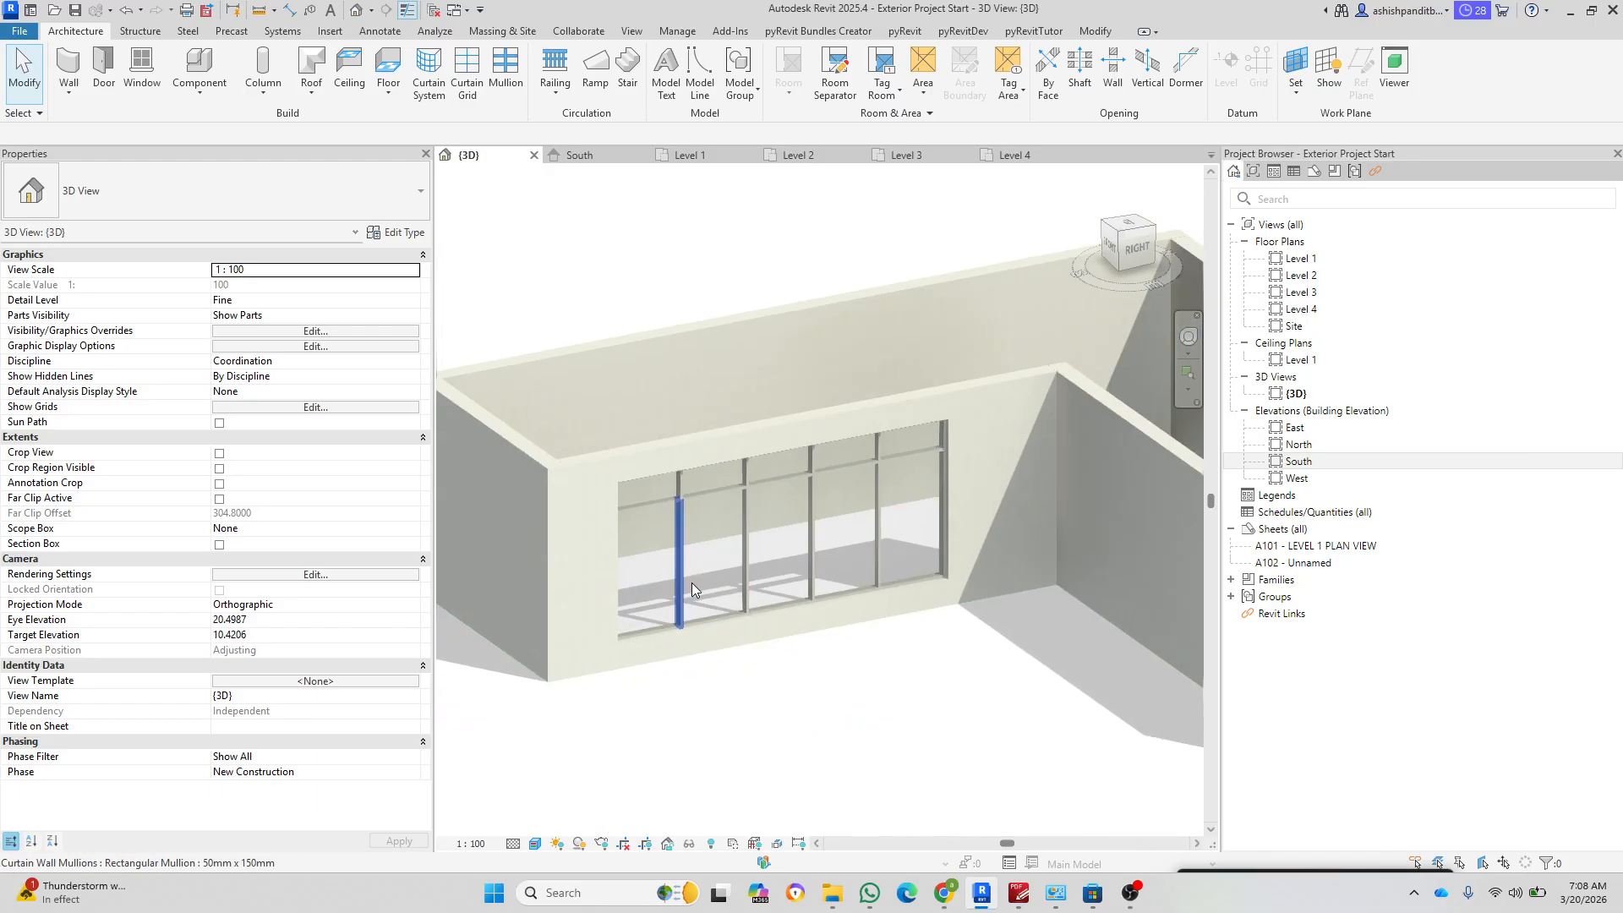
pyautogui.scroll(4, 748, 546)
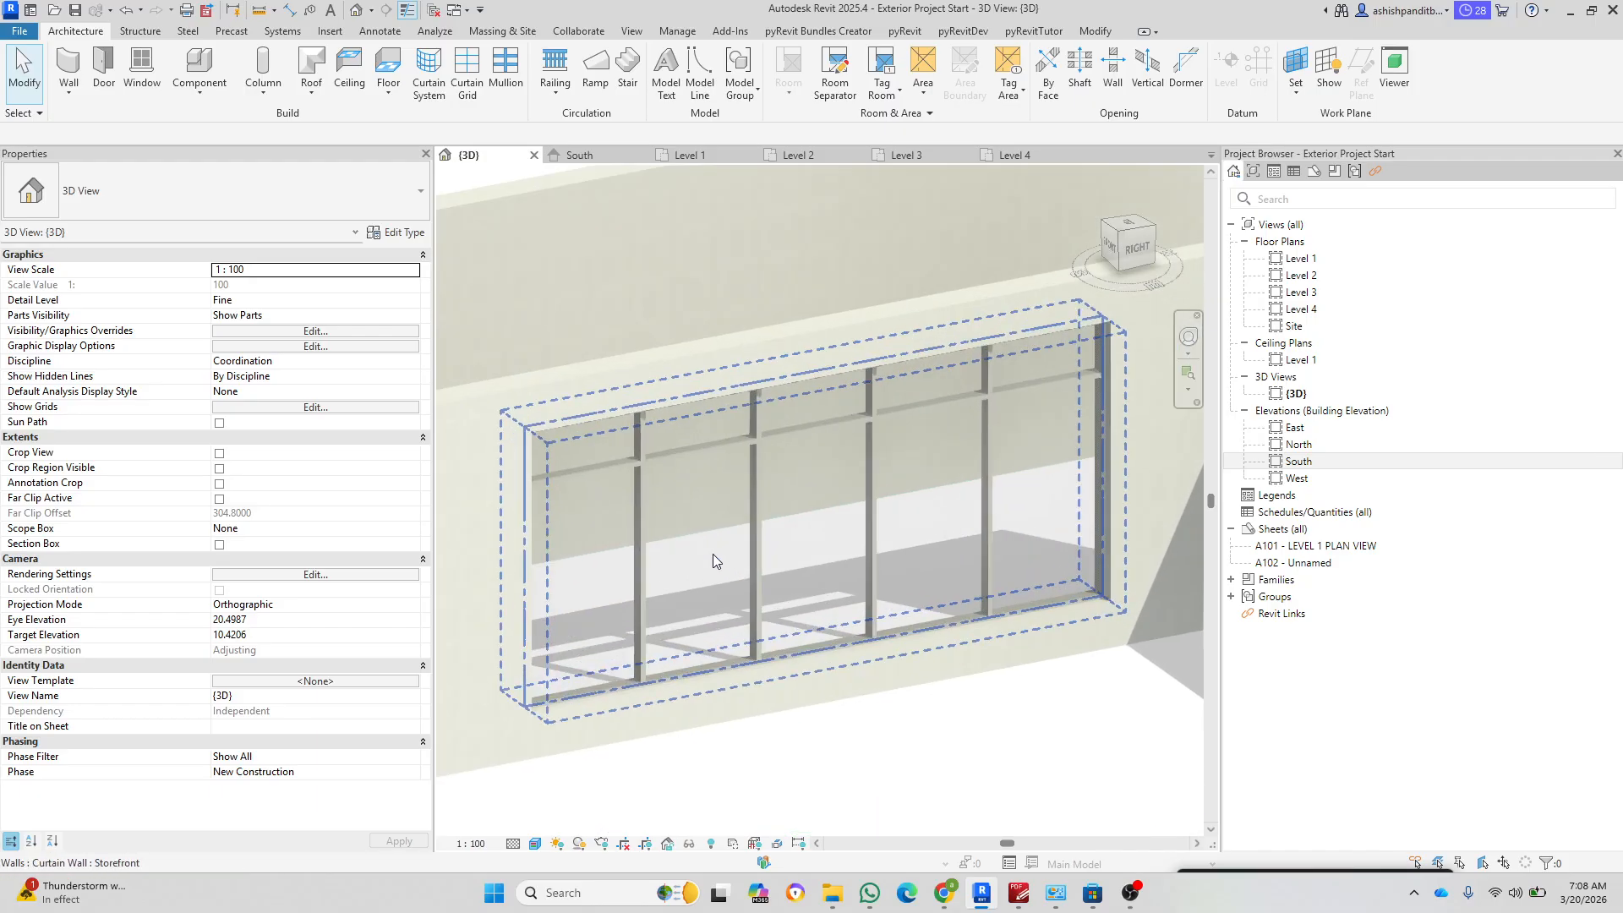
pyautogui.click(713, 555)
pyautogui.scroll(-3, 732, 529)
pyautogui.scroll(-1, 883, 496)
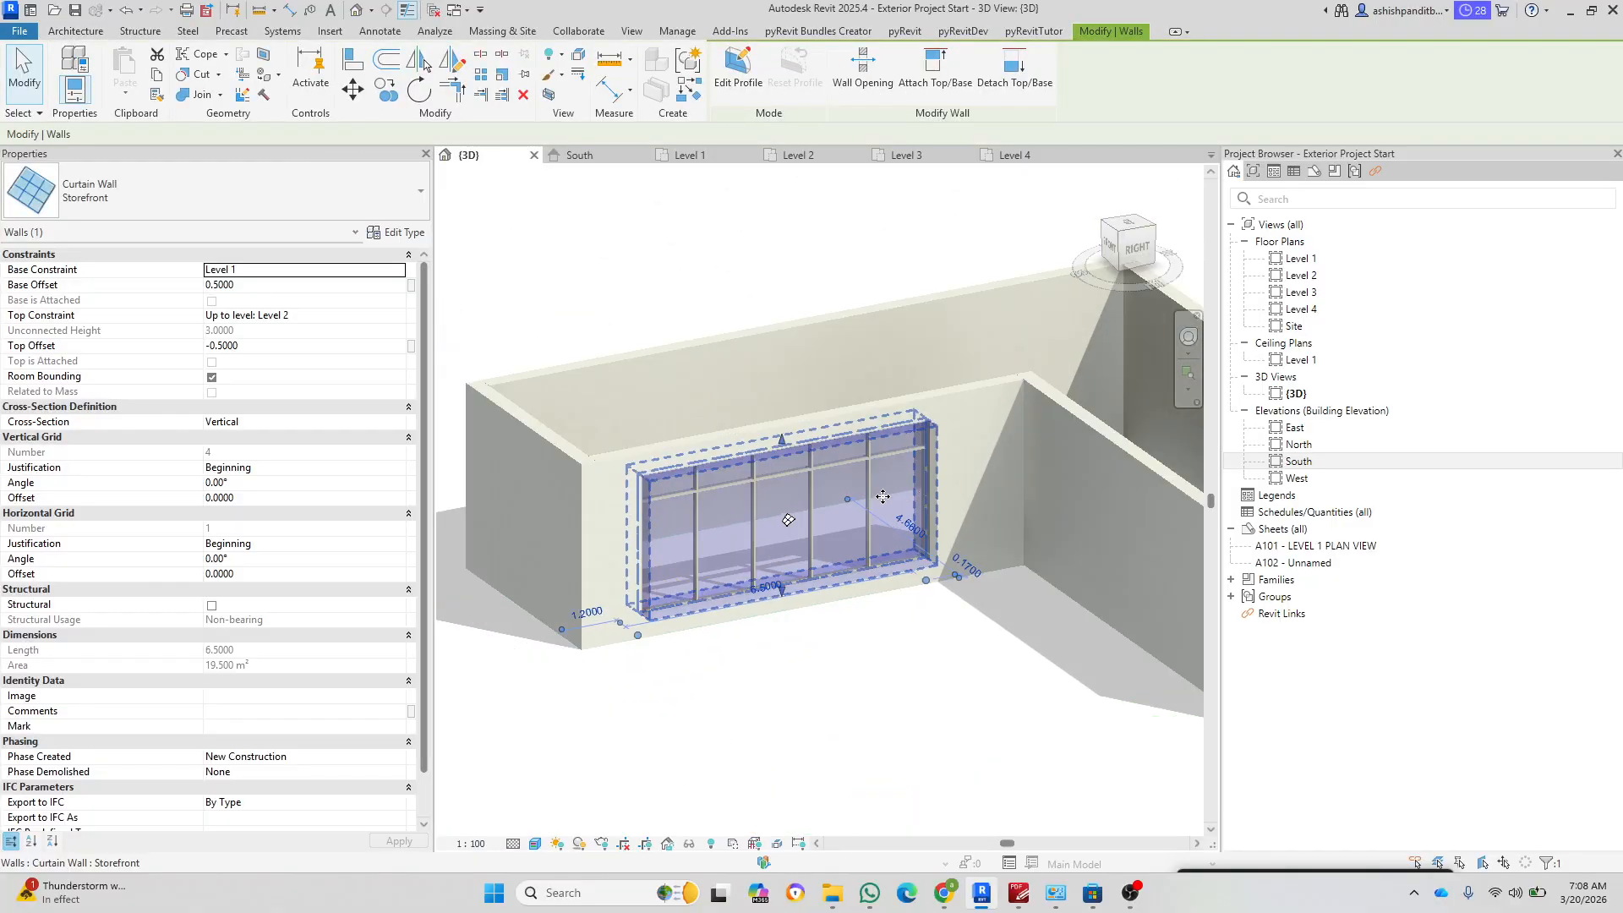
pyautogui.scroll(-2, 883, 496)
pyautogui.click(910, 614)
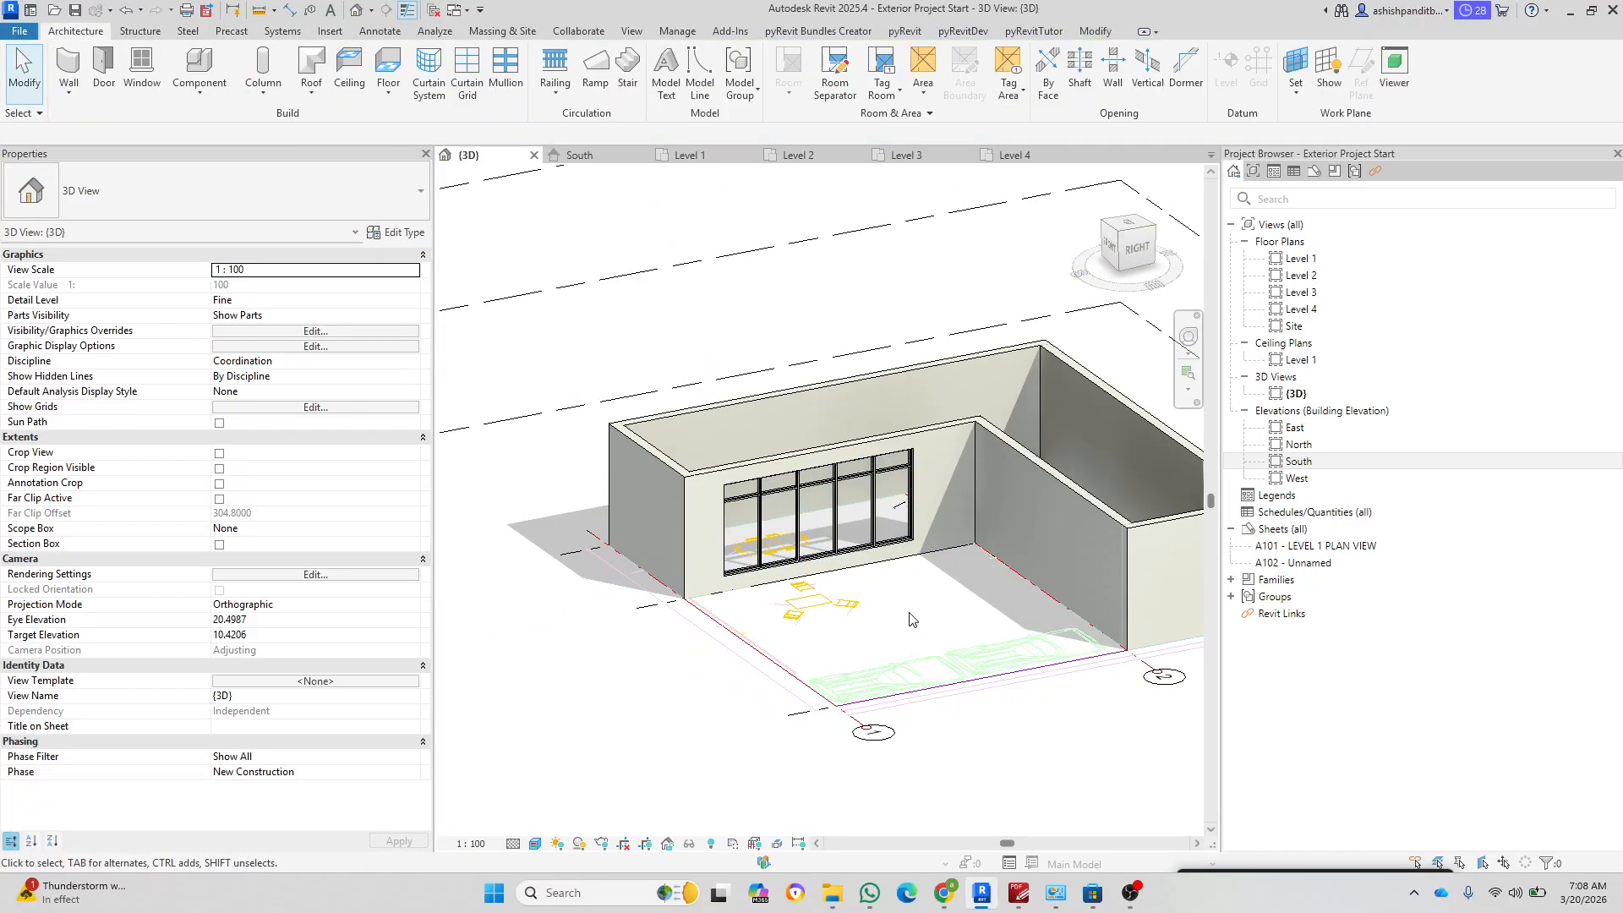
# Step: Open the Level 1 floor plan and change its visual style to show the linework inside the wall at WALL 08
pyautogui.doubleClick(1301, 258)
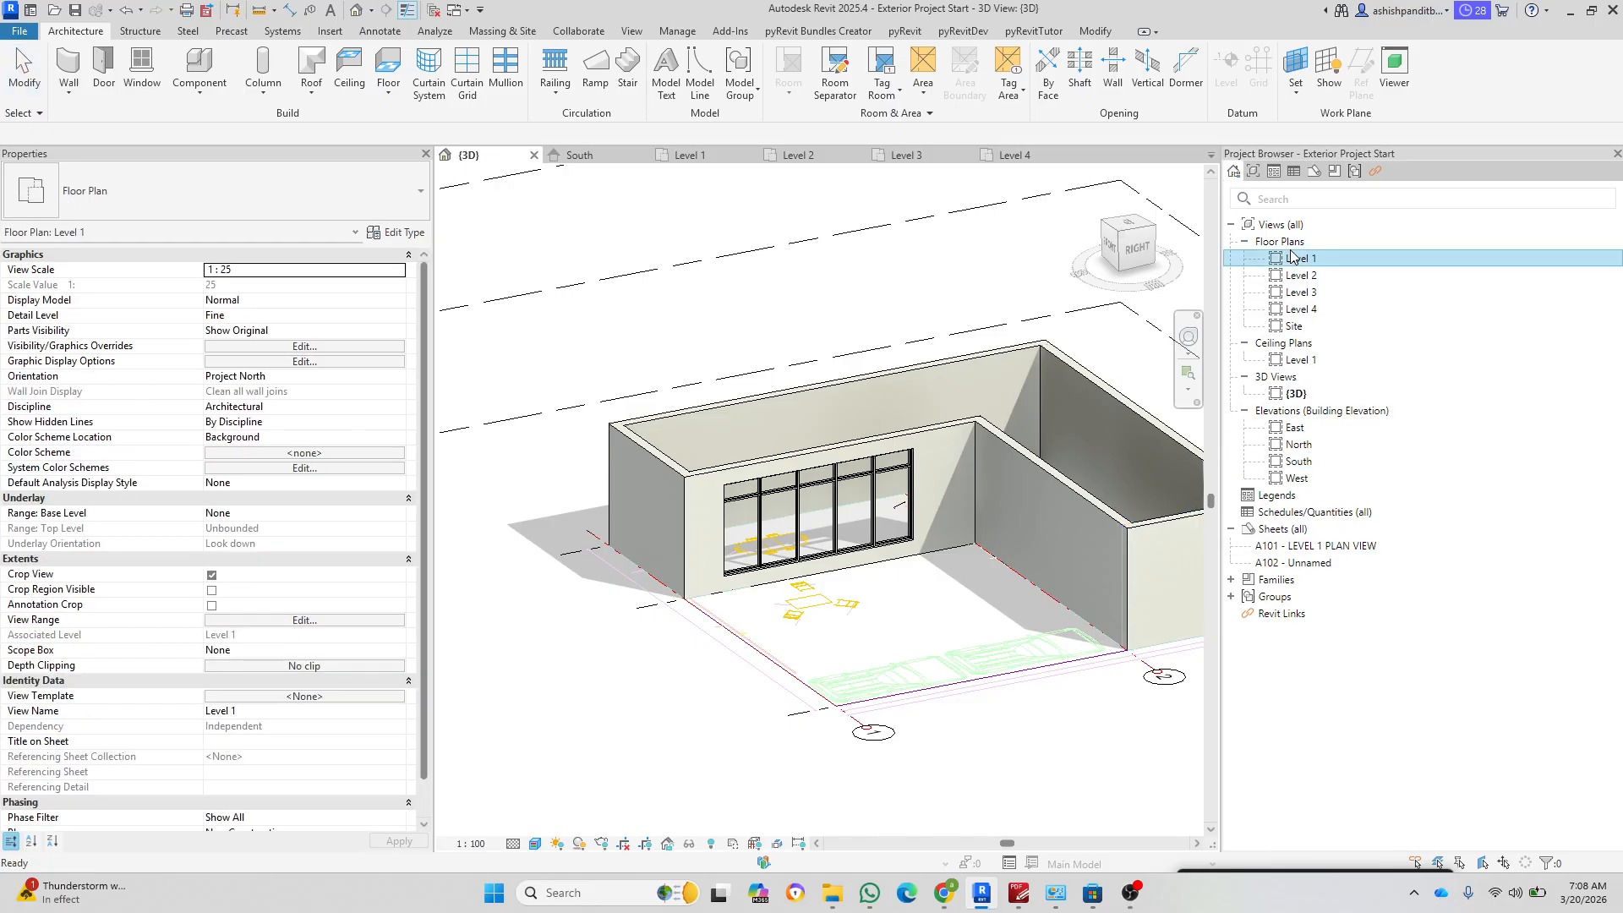
pyautogui.scroll(-5, 661, 476)
pyautogui.scroll(8, 862, 386)
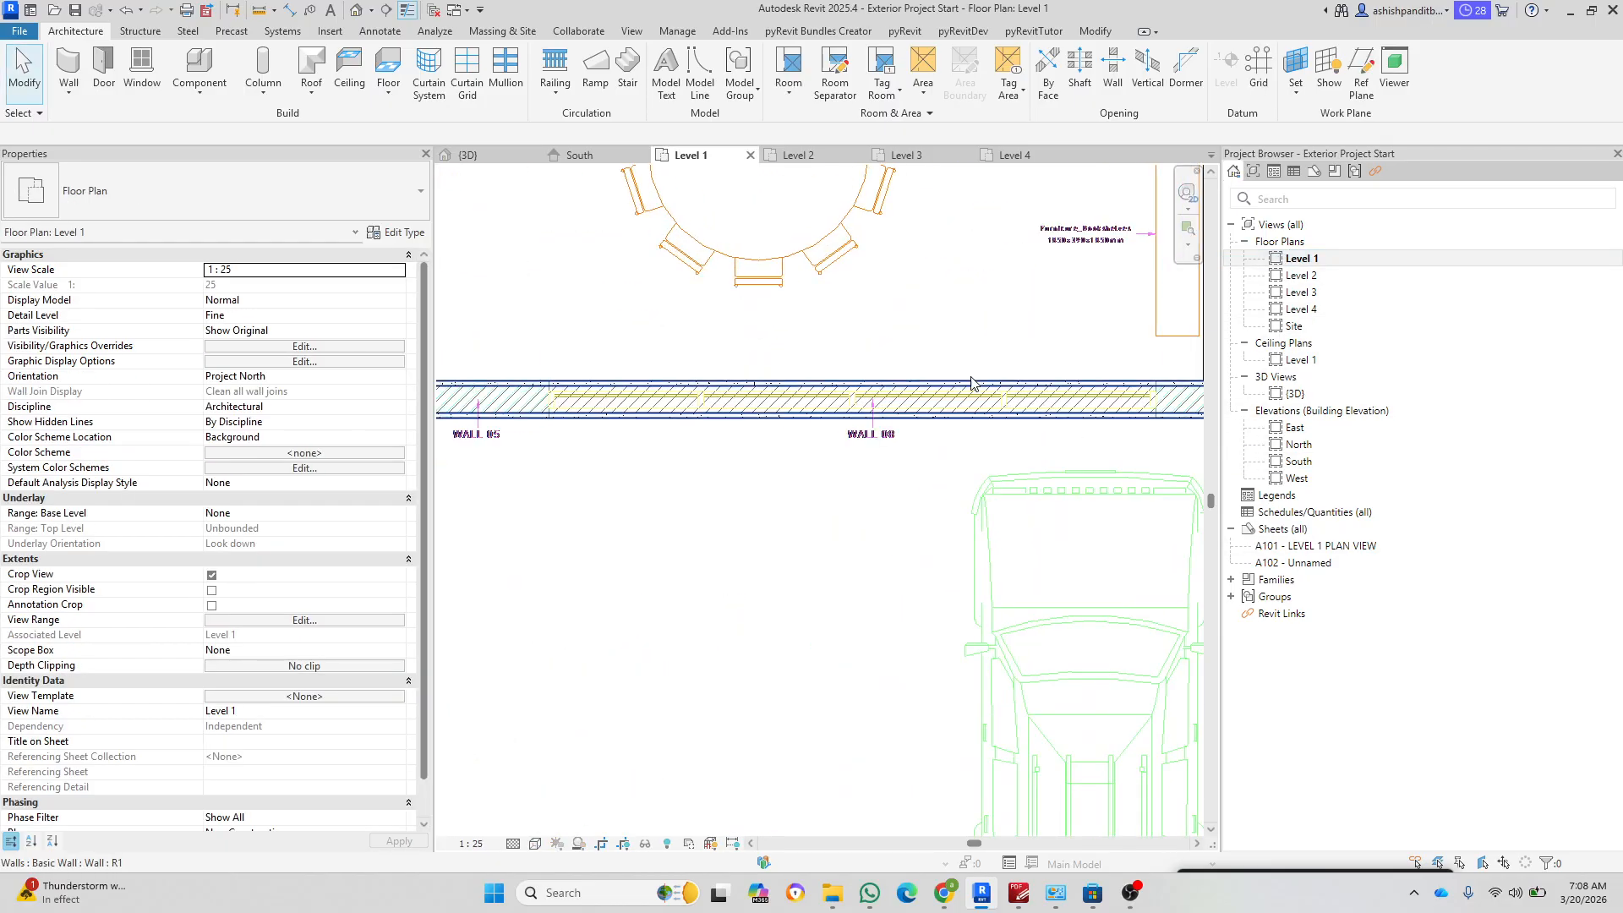
pyautogui.scroll(-2, 879, 499)
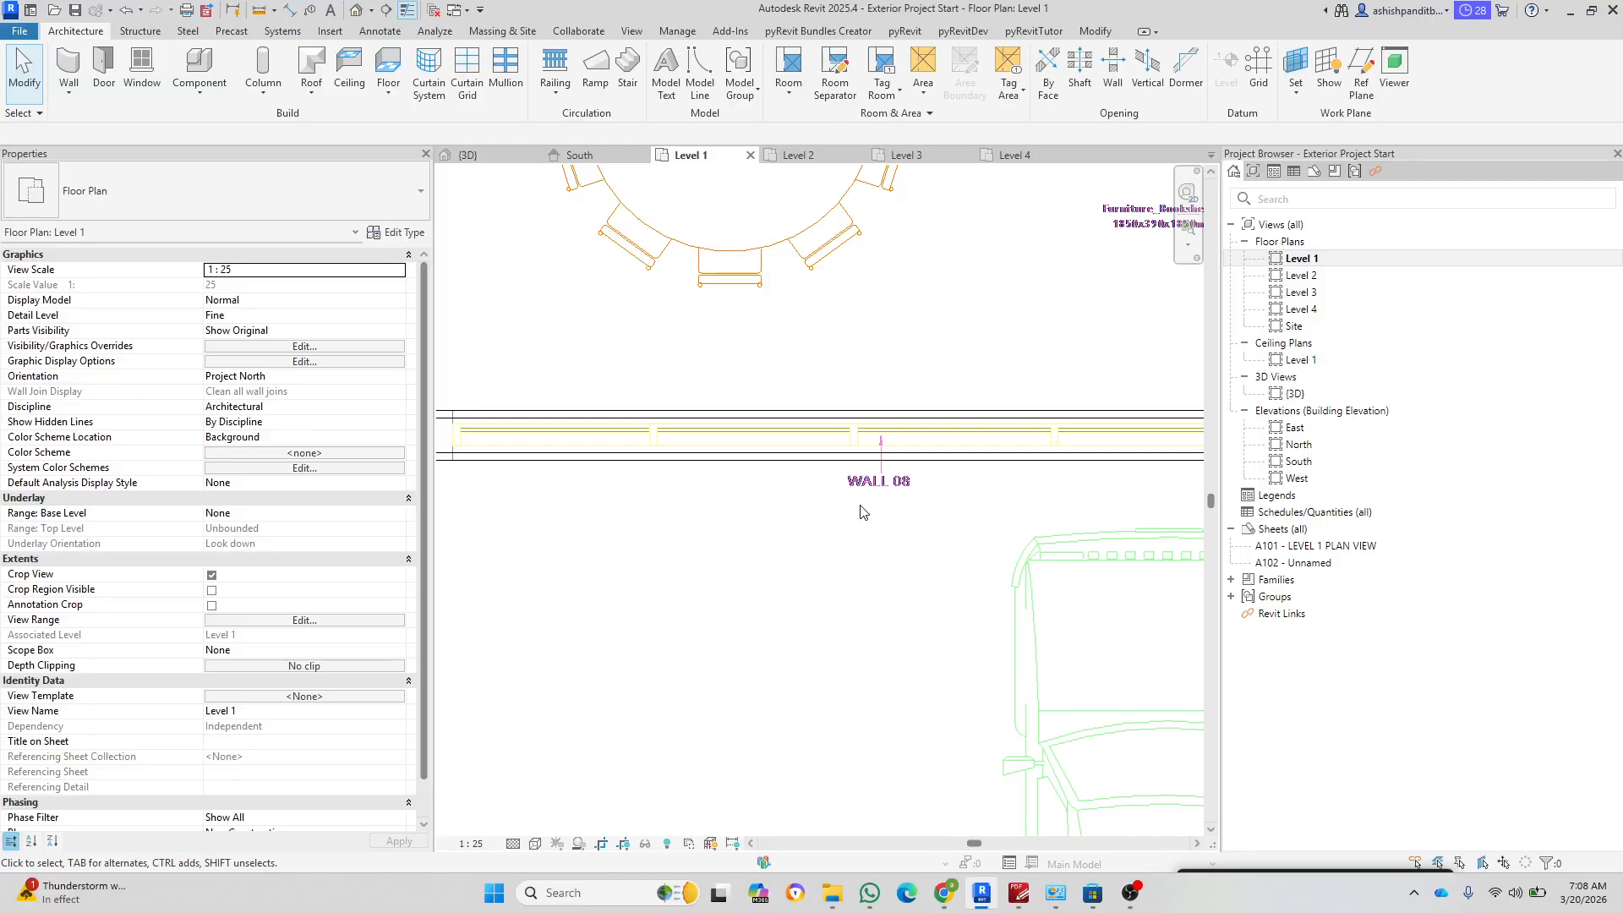
pyautogui.click(536, 844)
pyautogui.click(560, 744)
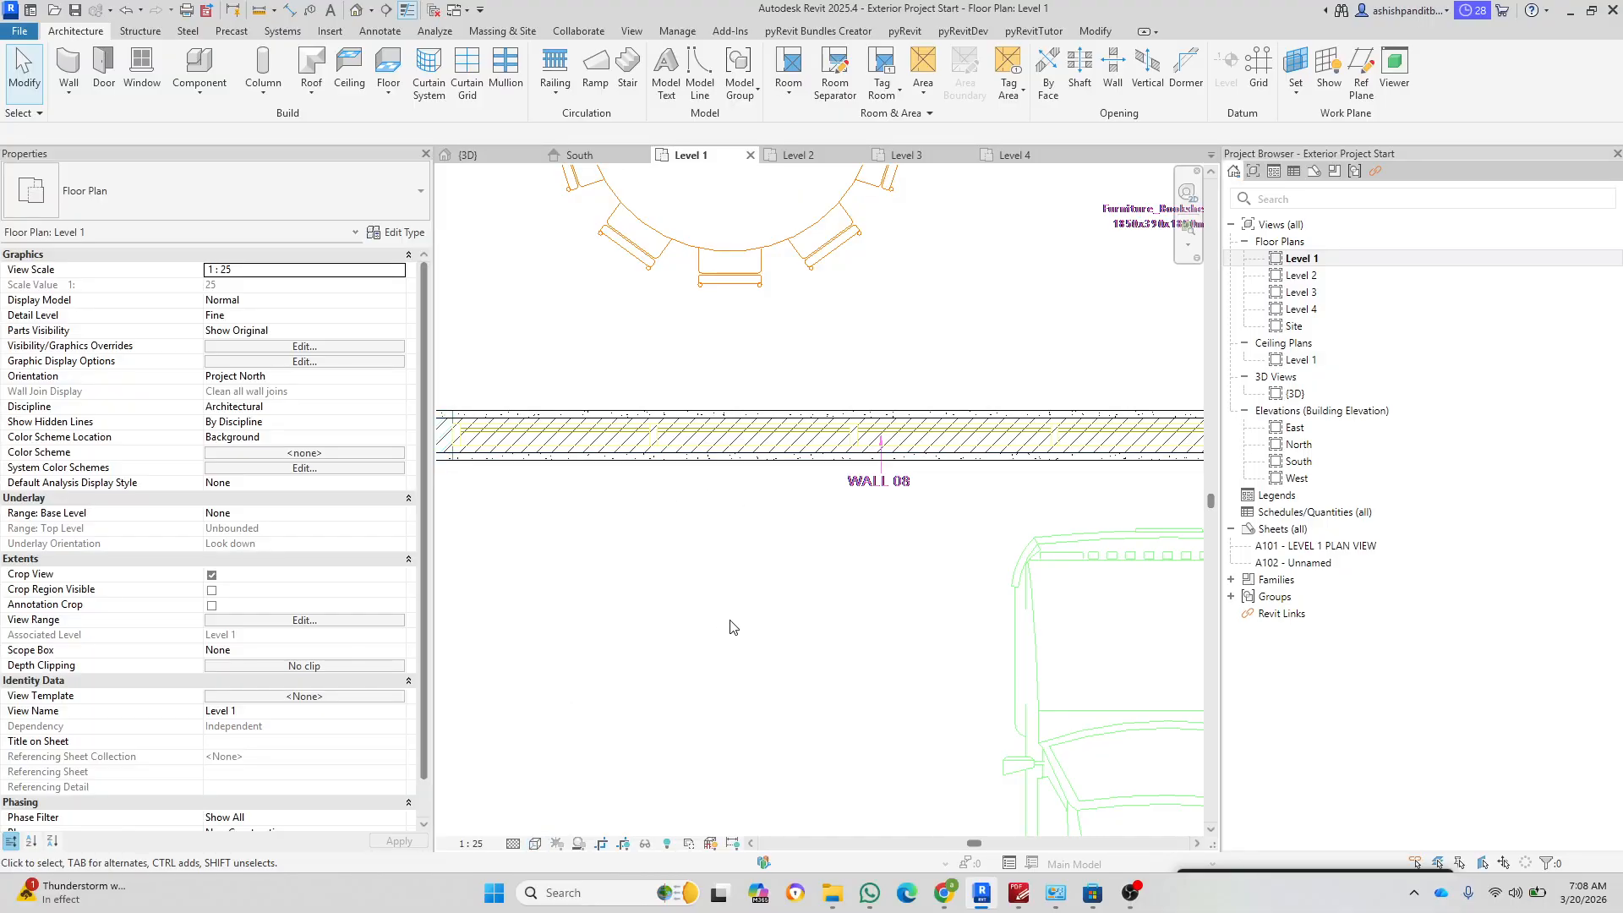
# Step: Draw the WALL 08 Storefront curtain wall on Level 1 along the host wall's centreline, from the opening's left end toward its right end
pyautogui.scroll(-2, 732, 626)
pyautogui.scroll(6, 624, 474)
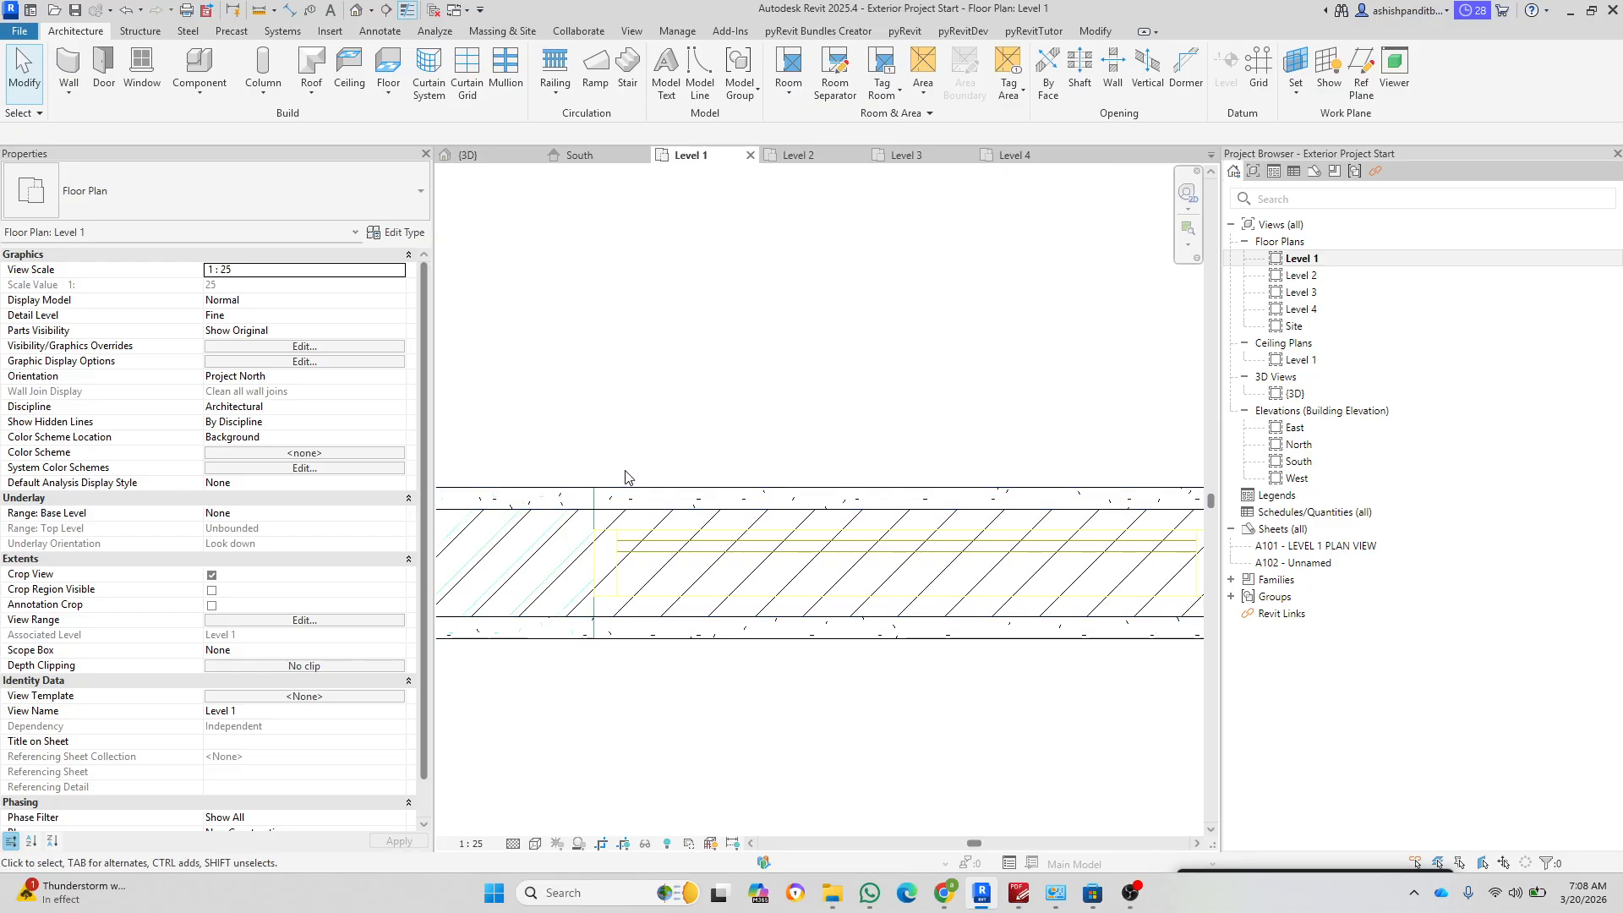
pyautogui.click(70, 63)
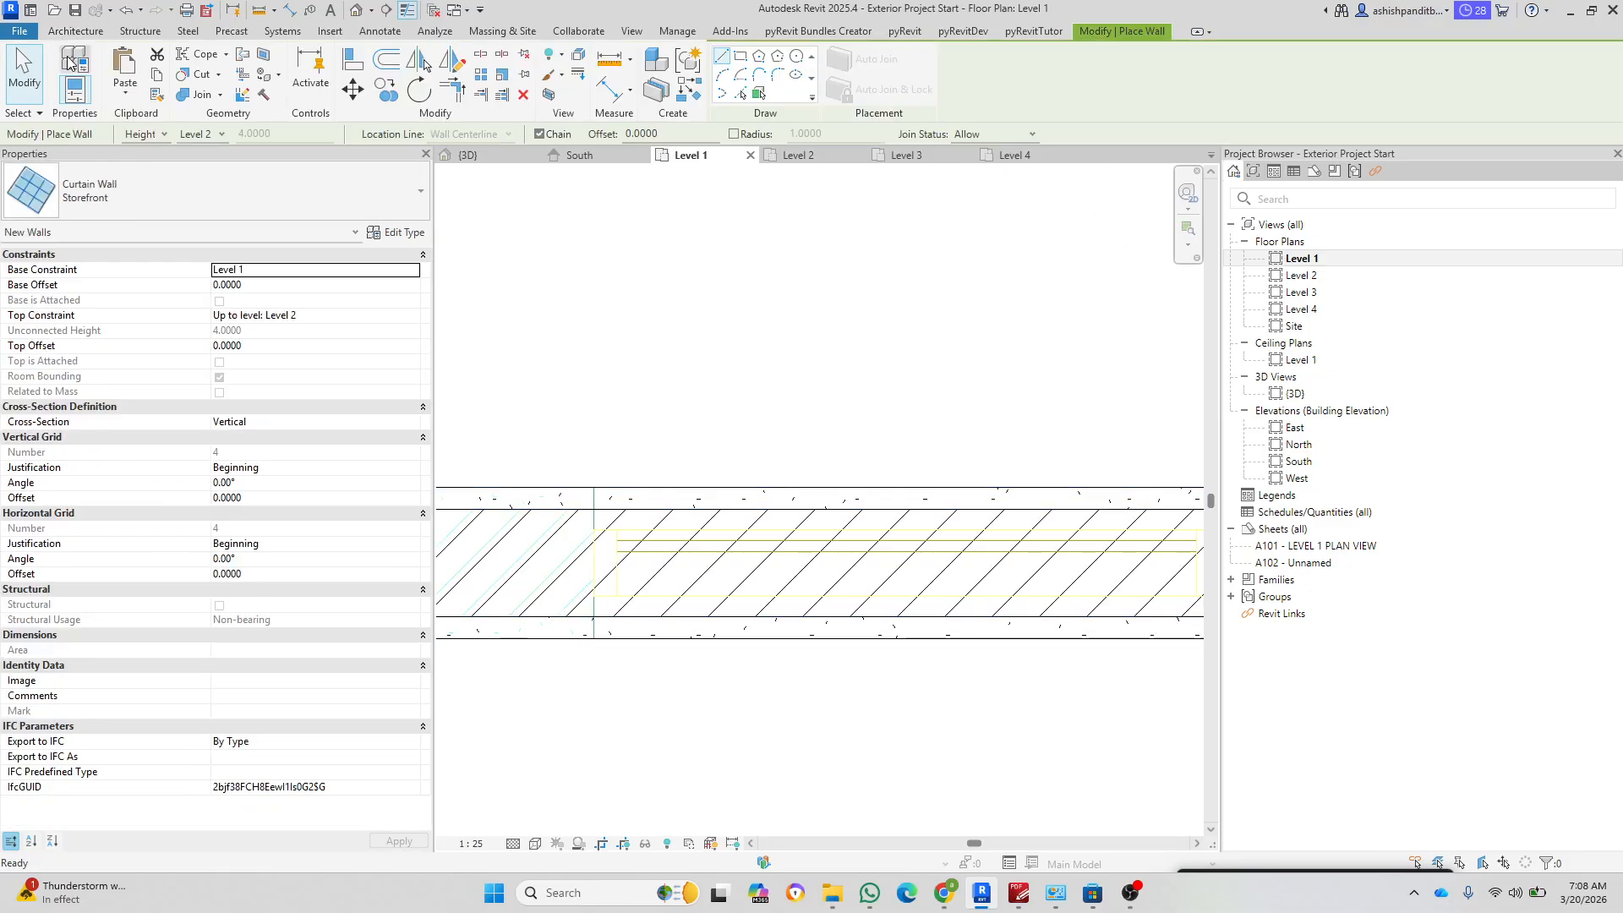
pyautogui.scroll(3, 567, 596)
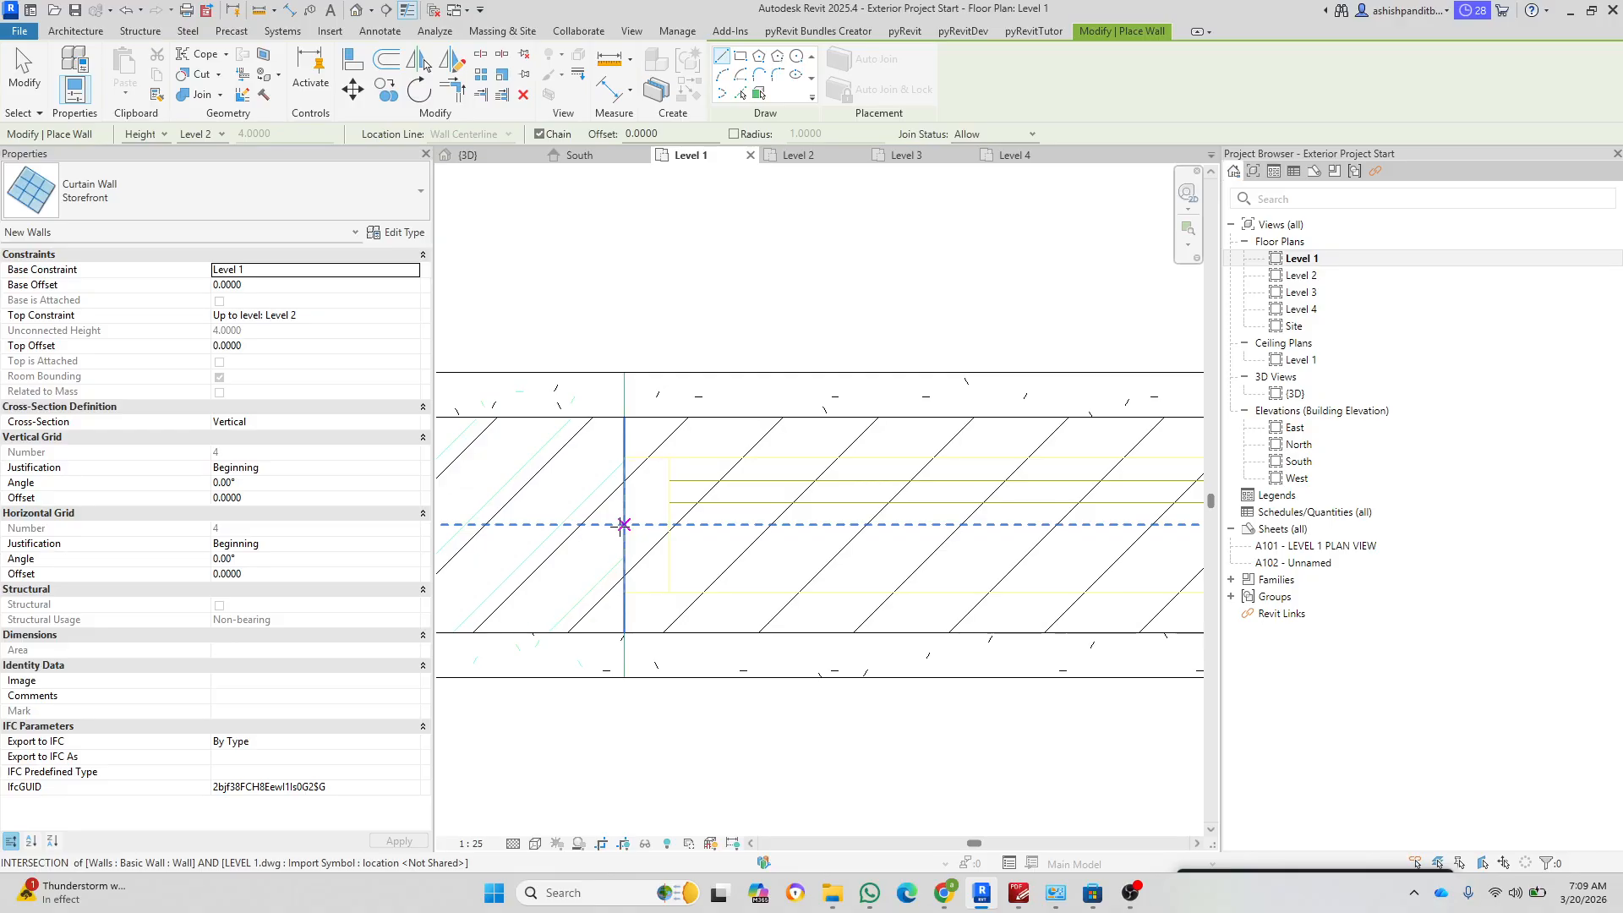
pyautogui.click(624, 525)
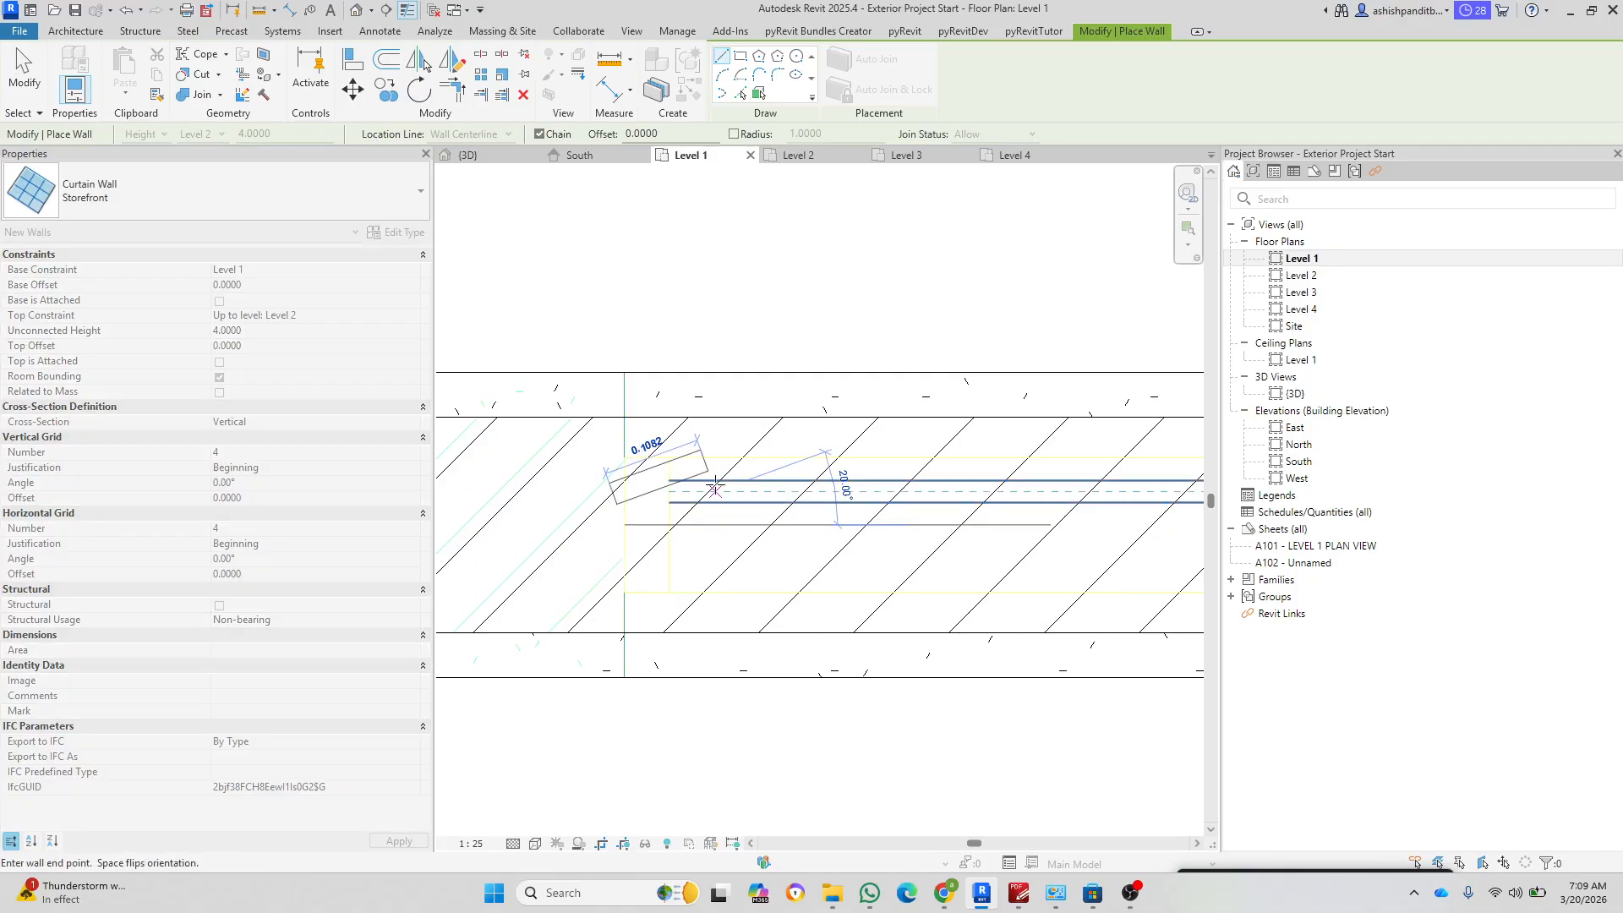
pyautogui.scroll(-4, 906, 532)
pyautogui.moveTo(888, 552); pyautogui.dragTo(495, 568, button='middle')
pyautogui.moveTo(945, 611); pyautogui.dragTo(612, 616, button='middle')
pyautogui.moveTo(864, 613); pyautogui.dragTo(526, 579, button='middle')
pyautogui.moveTo(739, 573); pyautogui.dragTo(409, 569, button='middle')
pyautogui.moveTo(783, 561); pyautogui.dragTo(507, 559, button='middle')
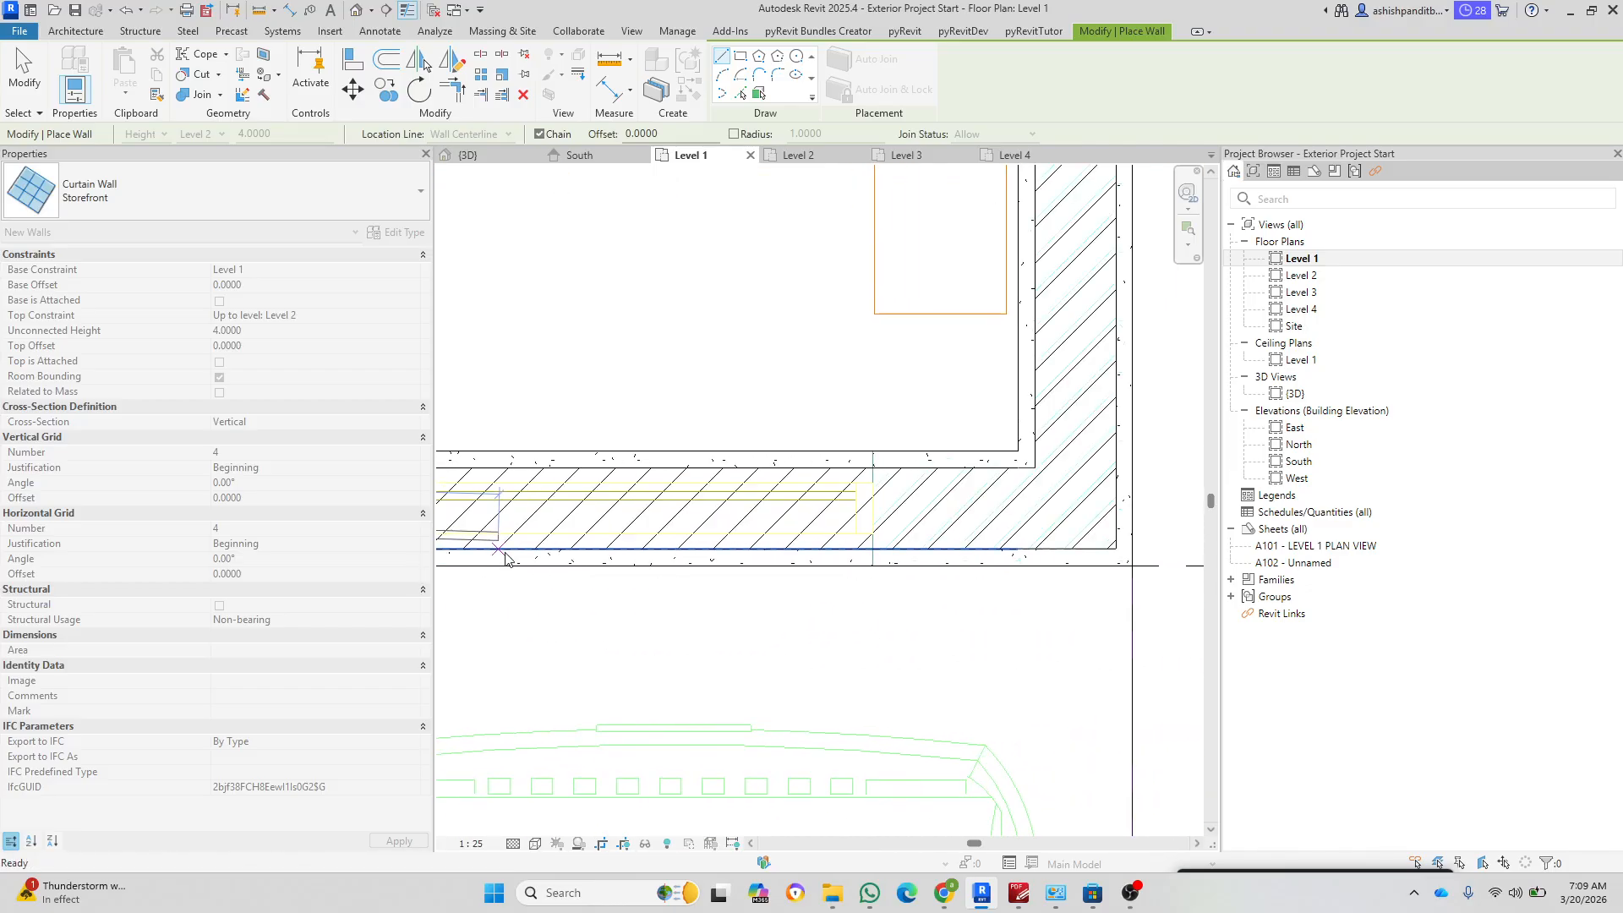
# Step: Finish the 5.5 m Storefront curtain wall at the WALL 08 opening, ending it on the wall centerline at the opening's east edge
pyautogui.scroll(5, 853, 520)
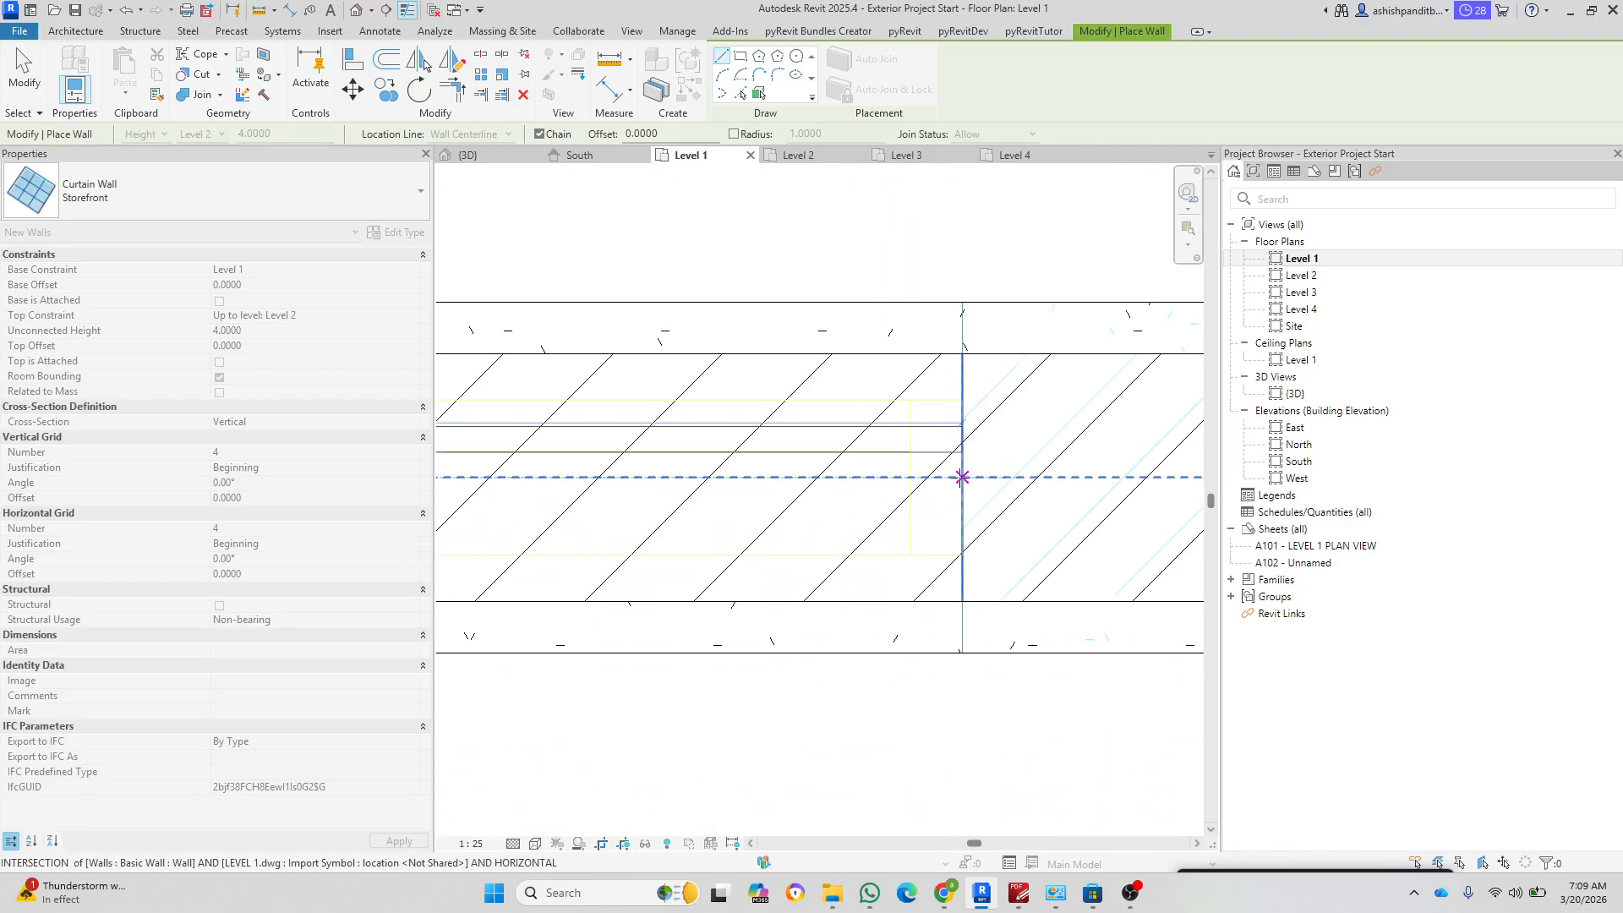
pyautogui.click(962, 478)
pyautogui.scroll(-5, 962, 477)
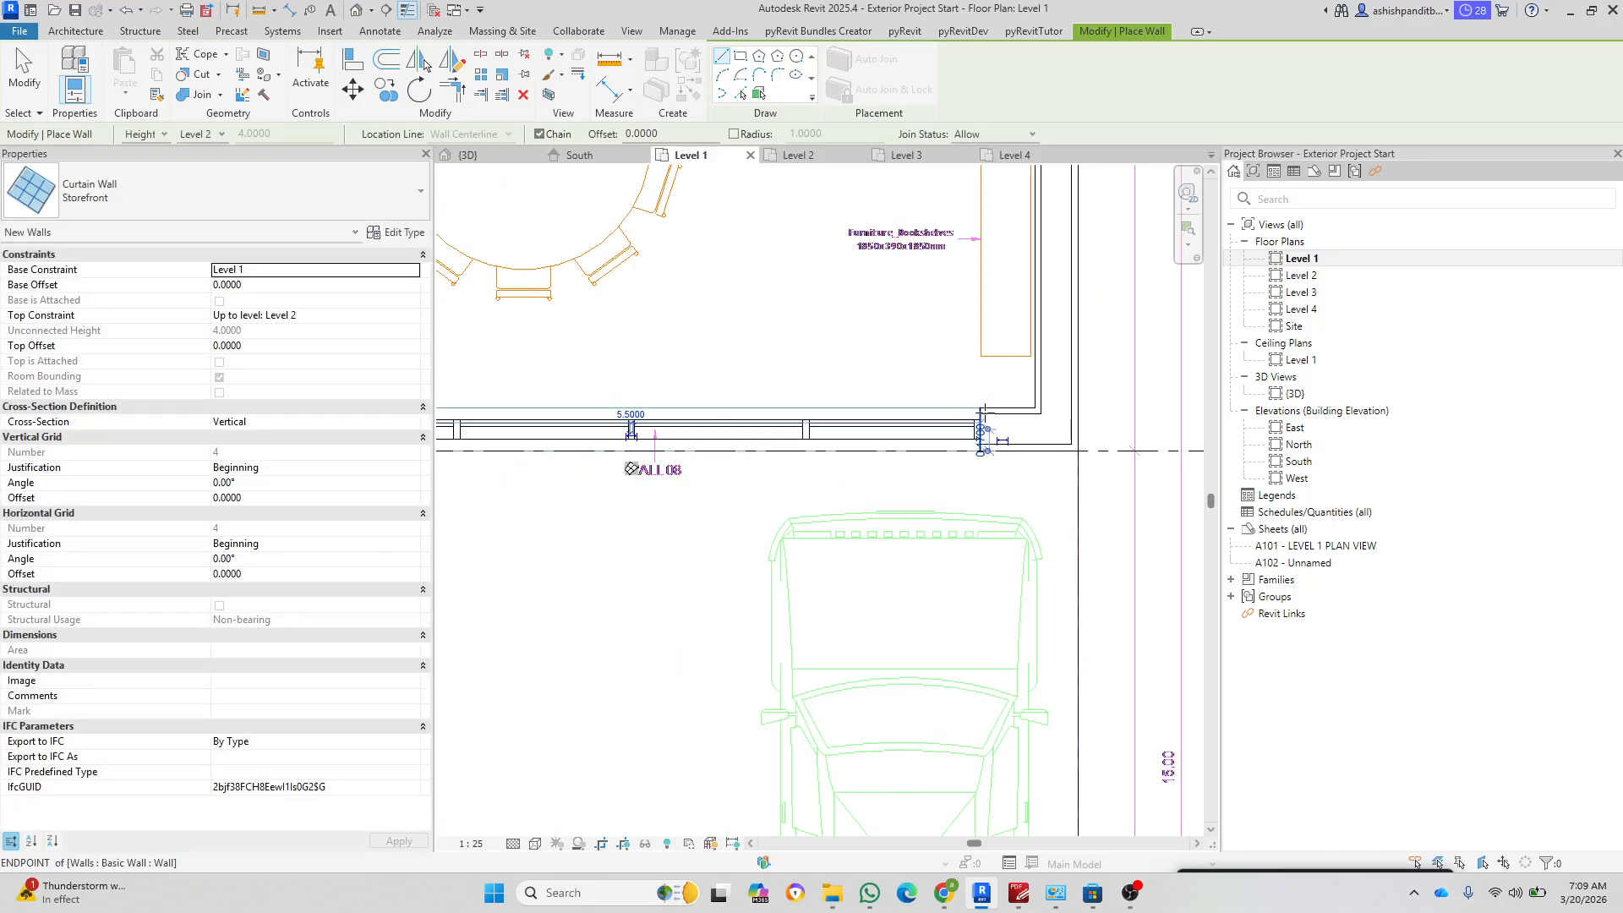
pyautogui.press('Escape')
pyautogui.press('Escape')
# Step: In the 3D view, set the base offset of the new WALL 08 storefront curtain wall to 0.5
pyautogui.click(356, 9)
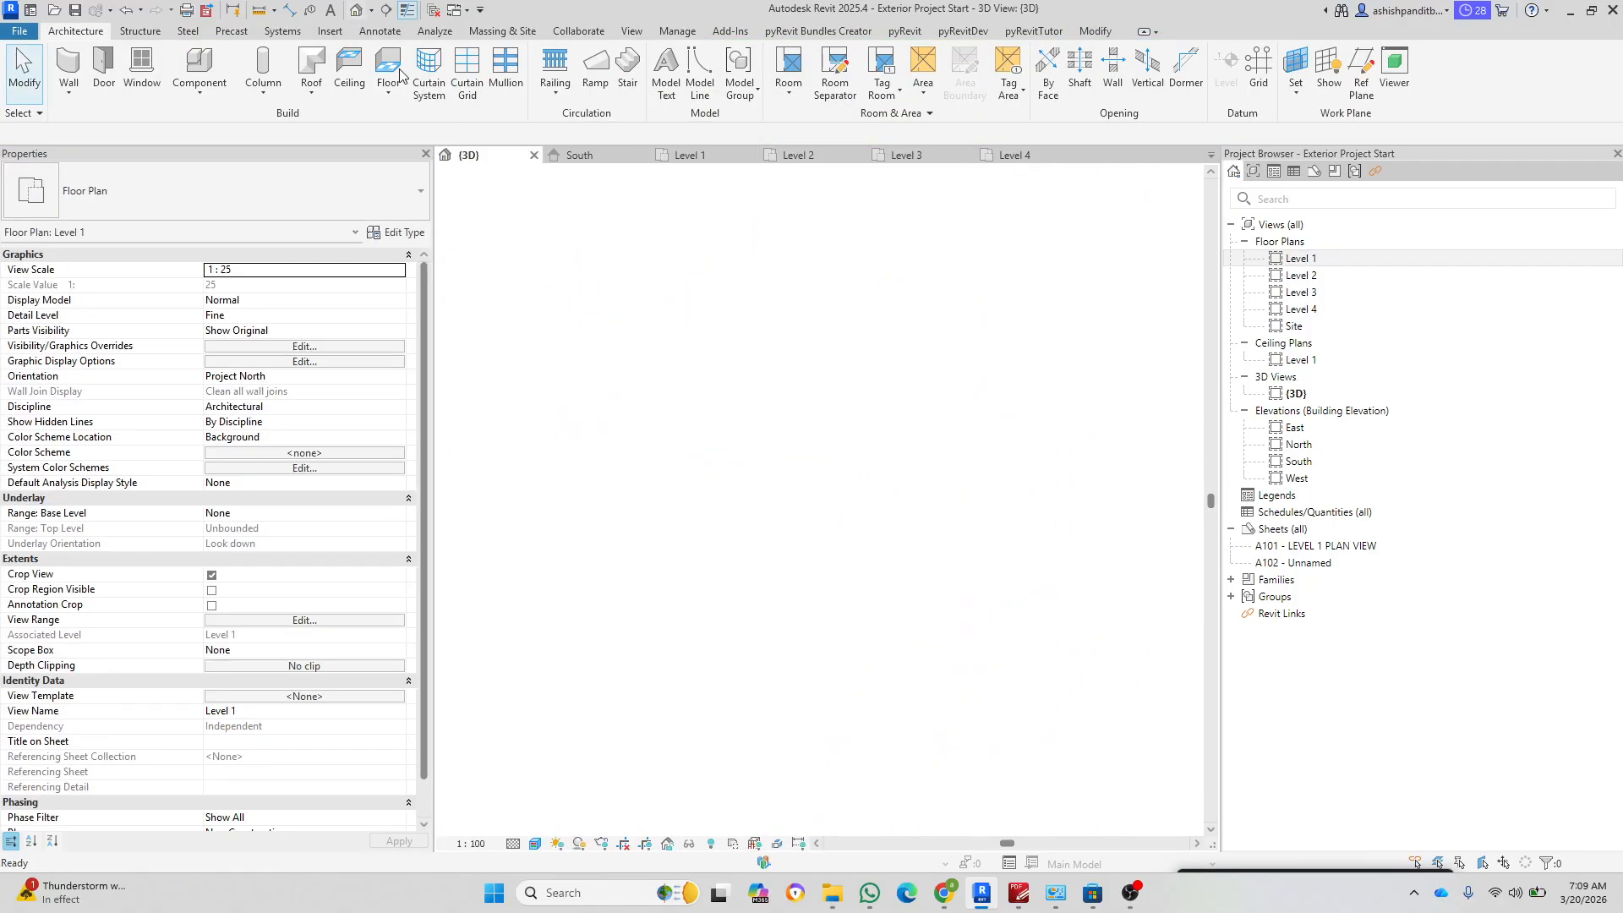
pyautogui.keyDown('shift'); pyautogui.moveTo(795, 647); pyautogui.dragTo(968, 630, button='middle'); pyautogui.keyUp('shift')
pyautogui.moveTo(968, 630); pyautogui.dragTo(863, 656, button='middle')
pyautogui.scroll(4, 854, 525)
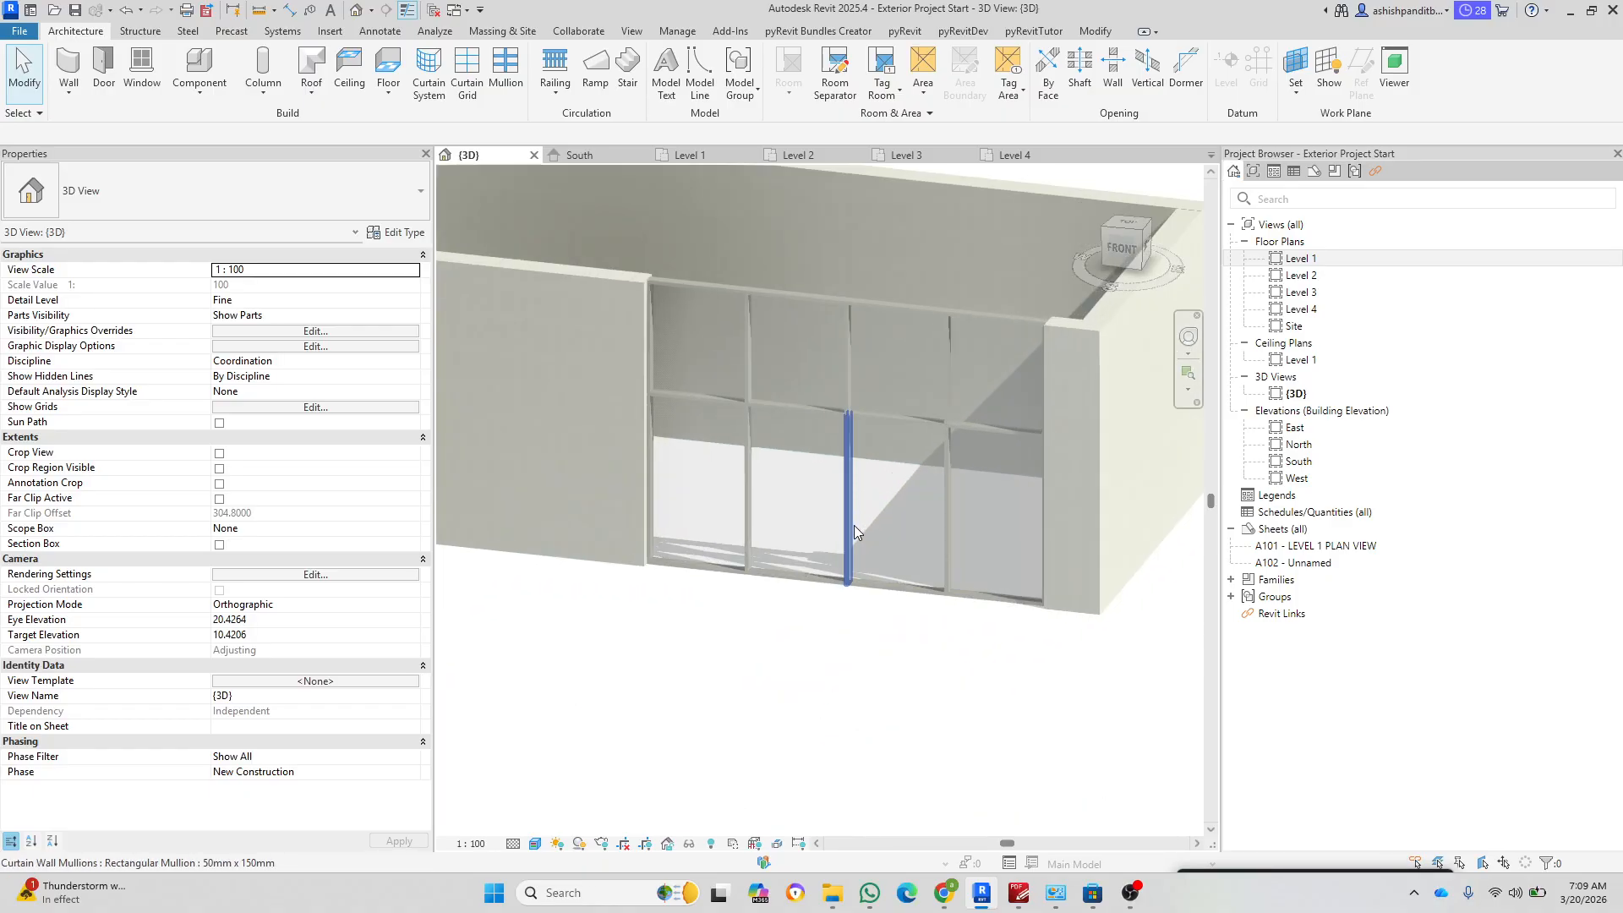
pyautogui.click(798, 470)
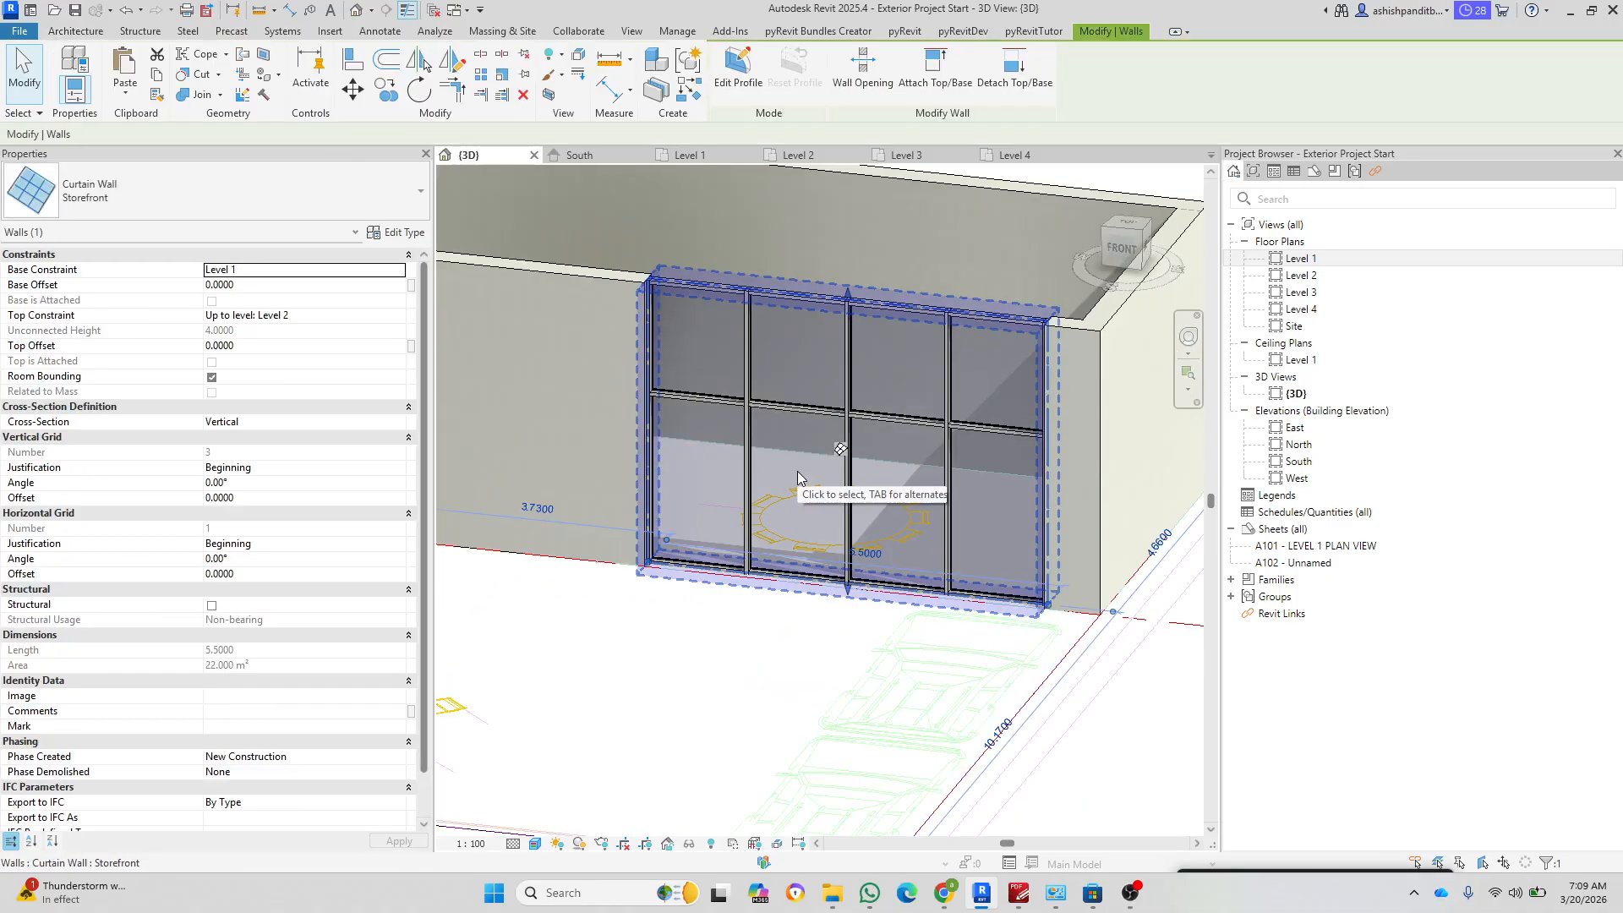
pyautogui.click(267, 285)
pyautogui.write('0.')
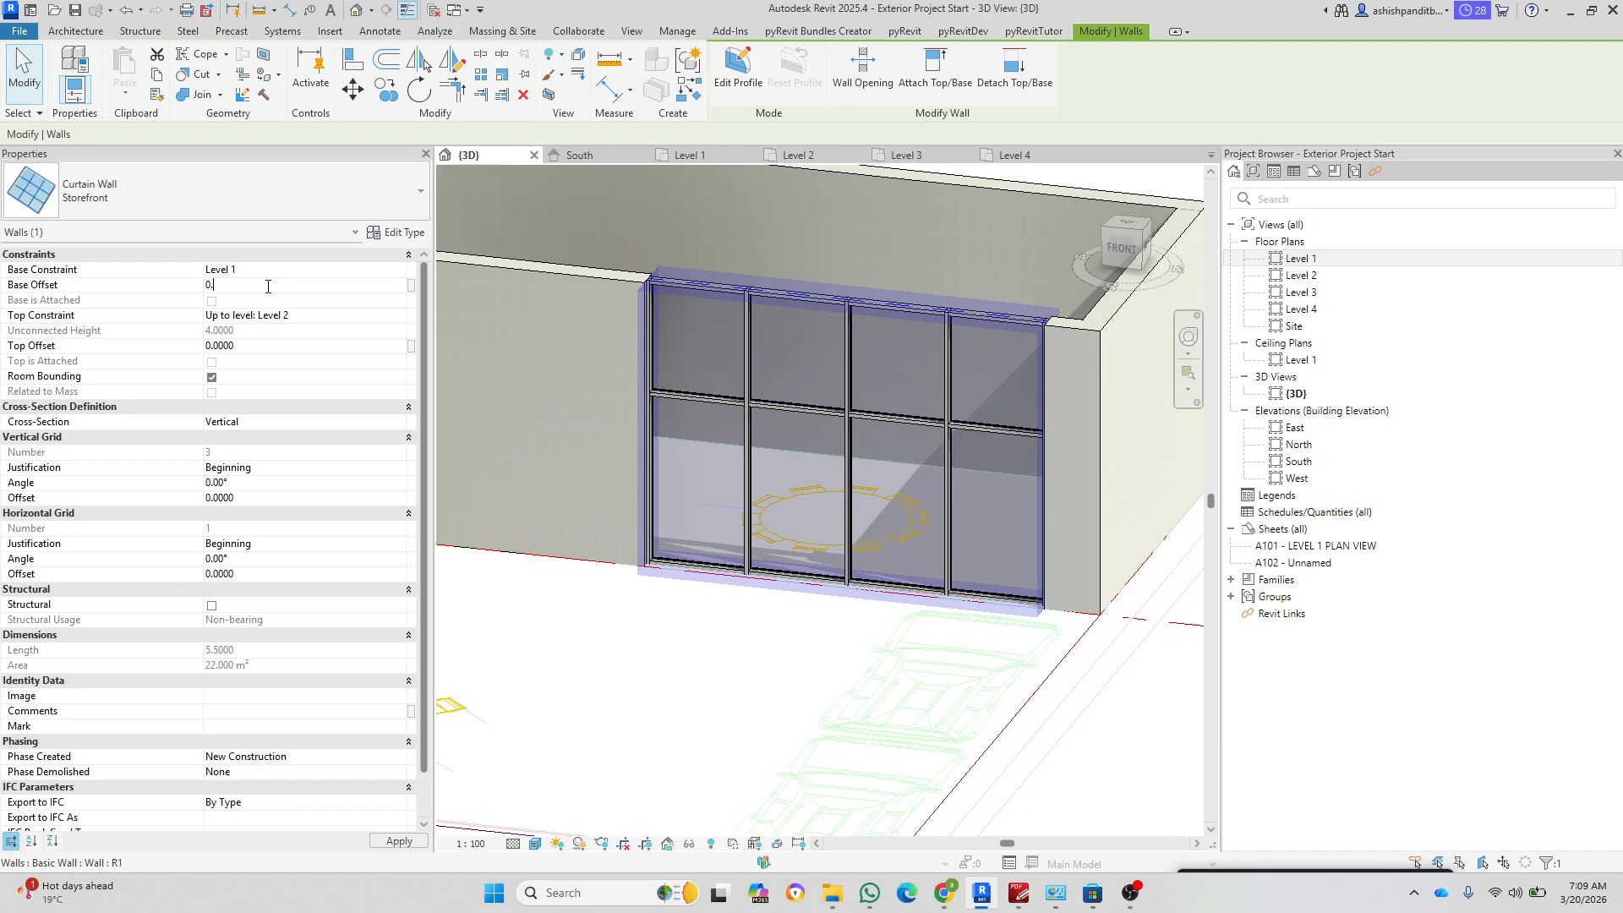
pyautogui.write('5')
pyautogui.press('Return')
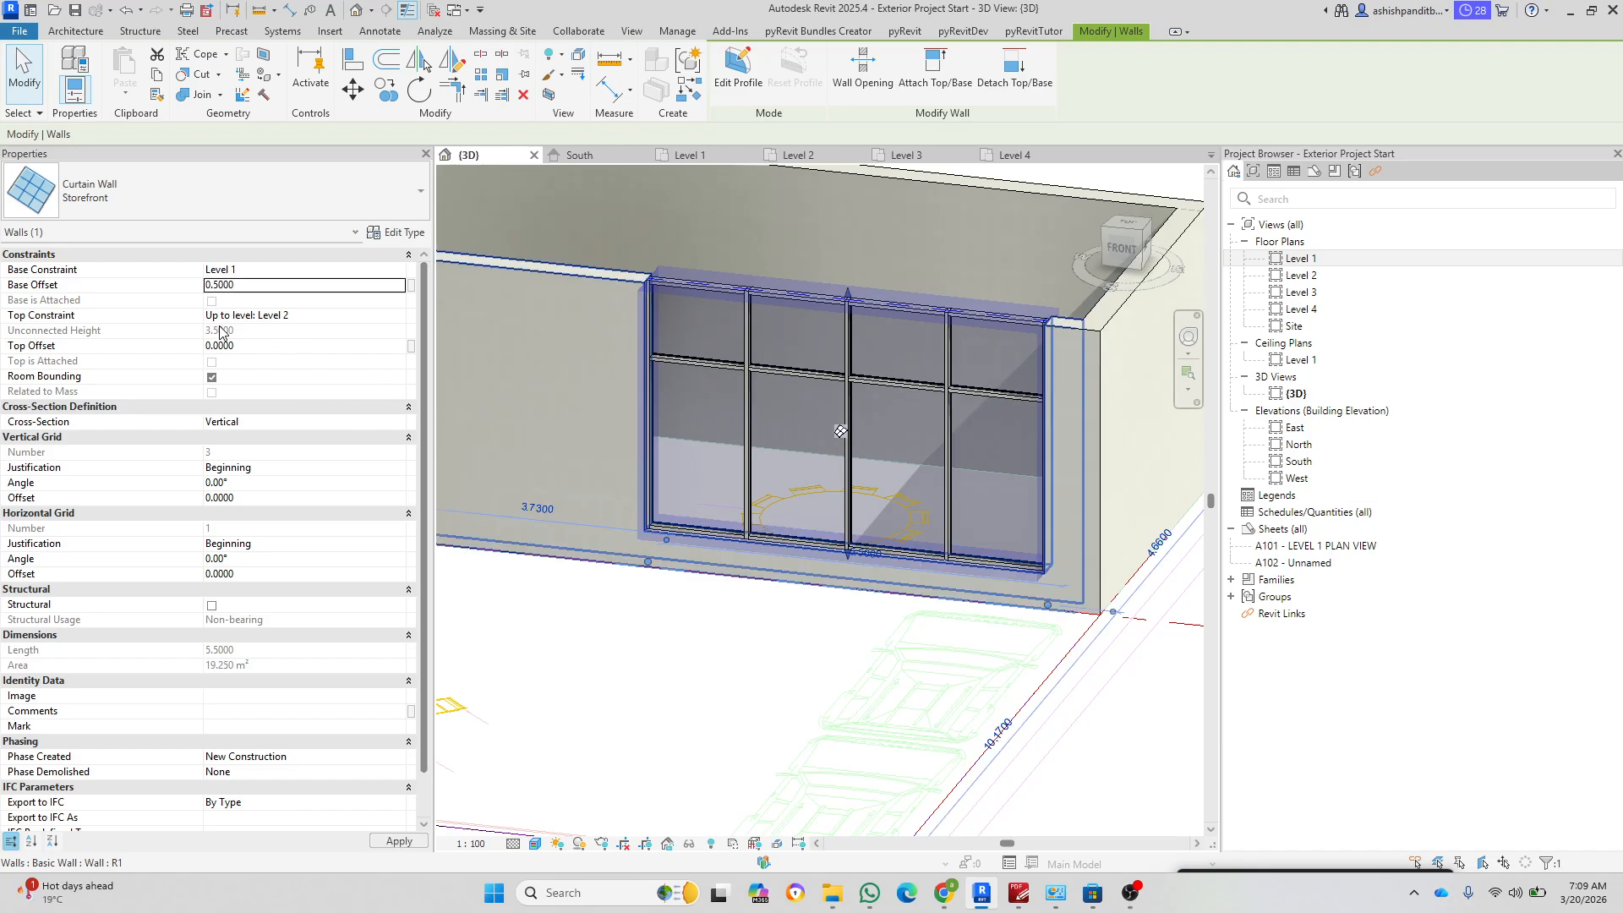
# Step: Set the top offset of the WALL 08 storefront curtain wall to -0.5
pyautogui.click(264, 347)
pyautogui.write('-0.5')
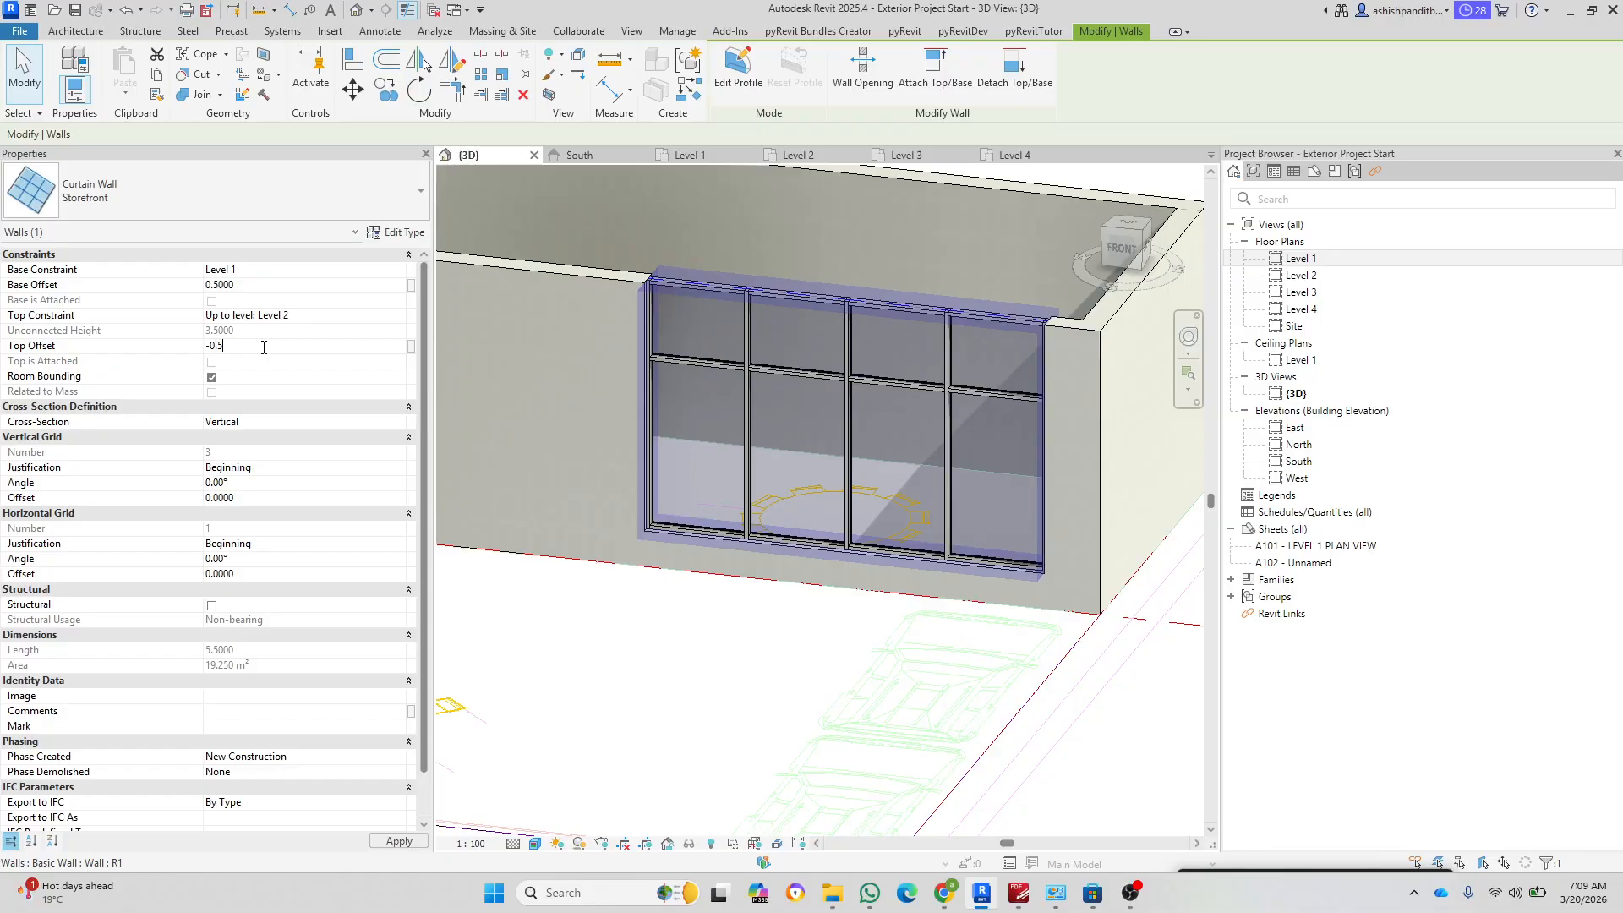
pyautogui.press('Return')
pyautogui.click(913, 655)
pyautogui.scroll(-3, 935, 554)
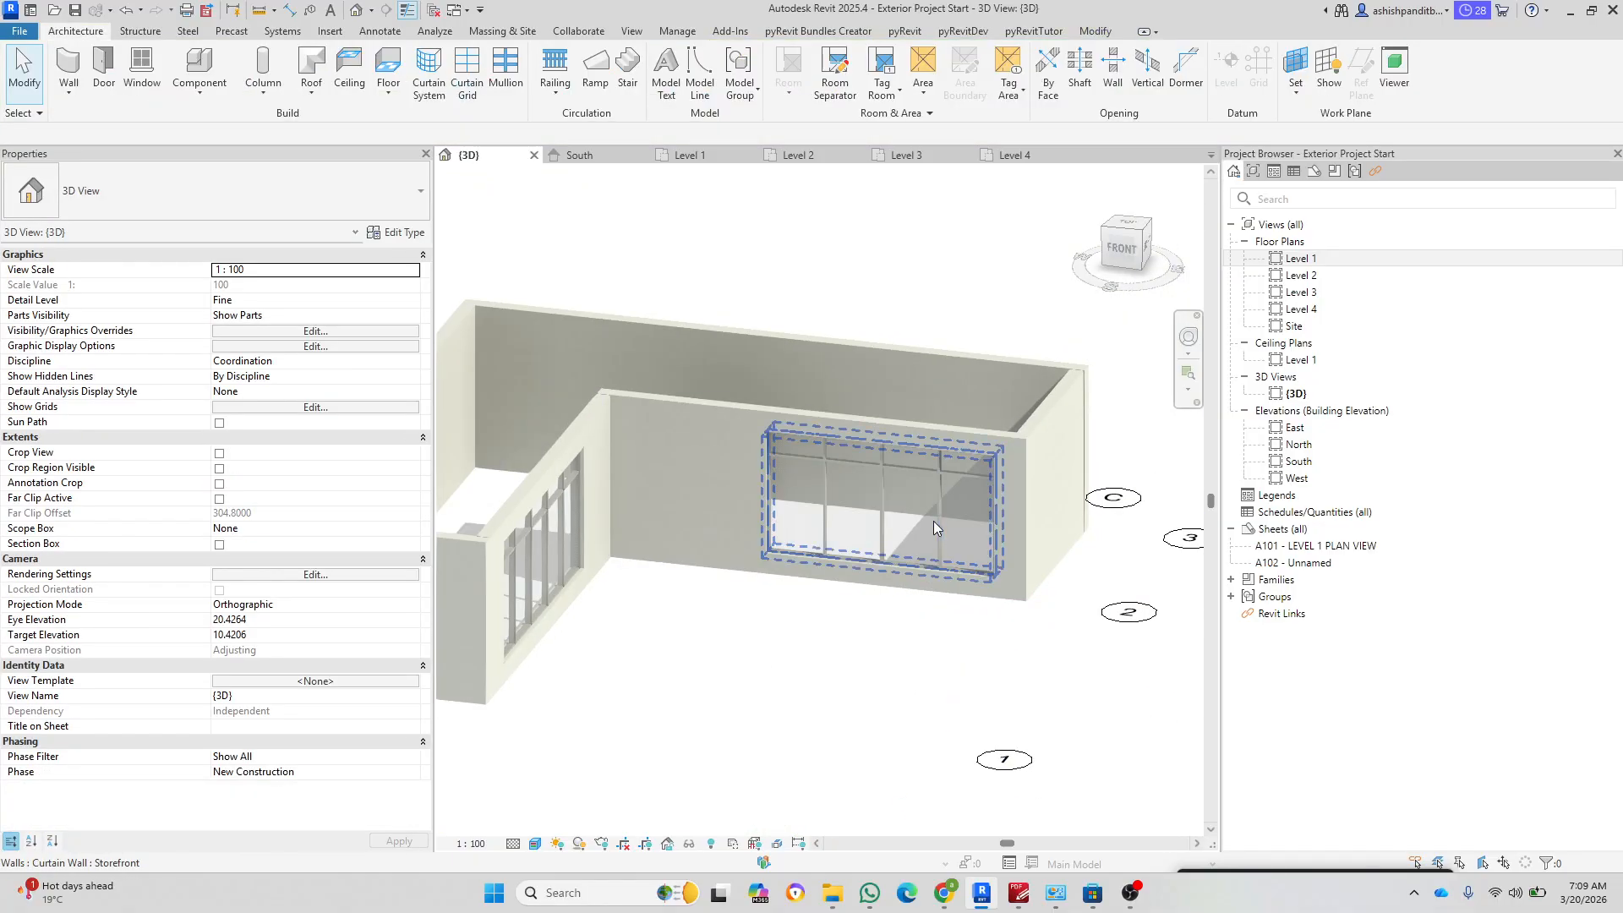
pyautogui.keyDown('shift'); pyautogui.moveTo(896, 625); pyautogui.dragTo(693, 517, button='middle'); pyautogui.keyUp('shift')
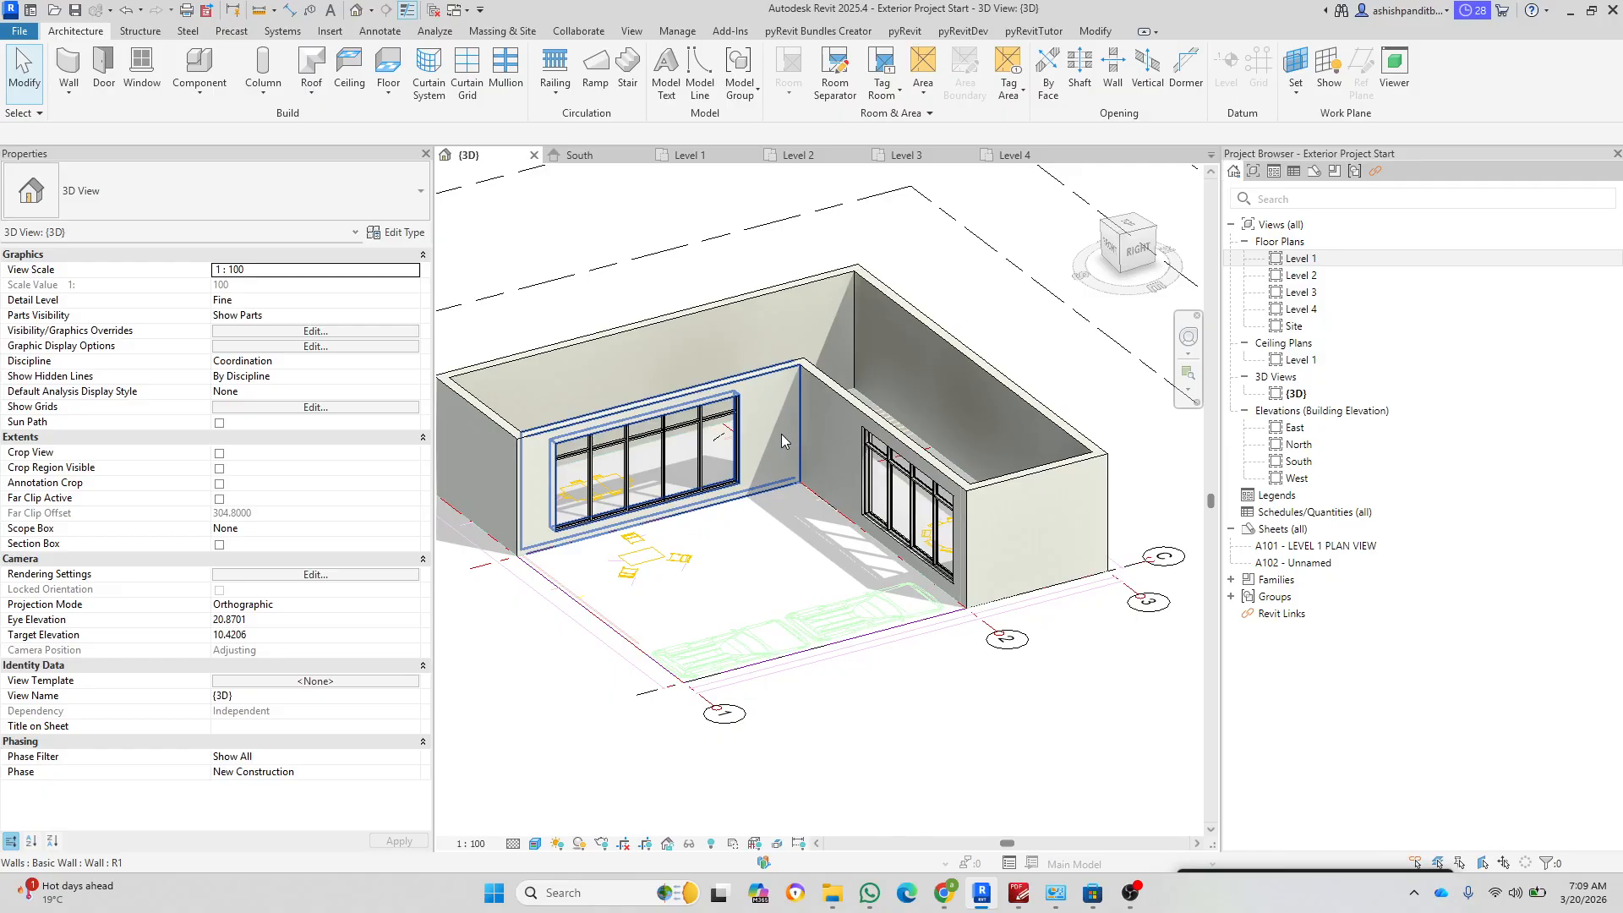
# Step: Switch to the project PDF in PDF-XChange Editor and highlight WALL 01's base level and top level in the Wall Schedule
pyautogui.click(1023, 896)
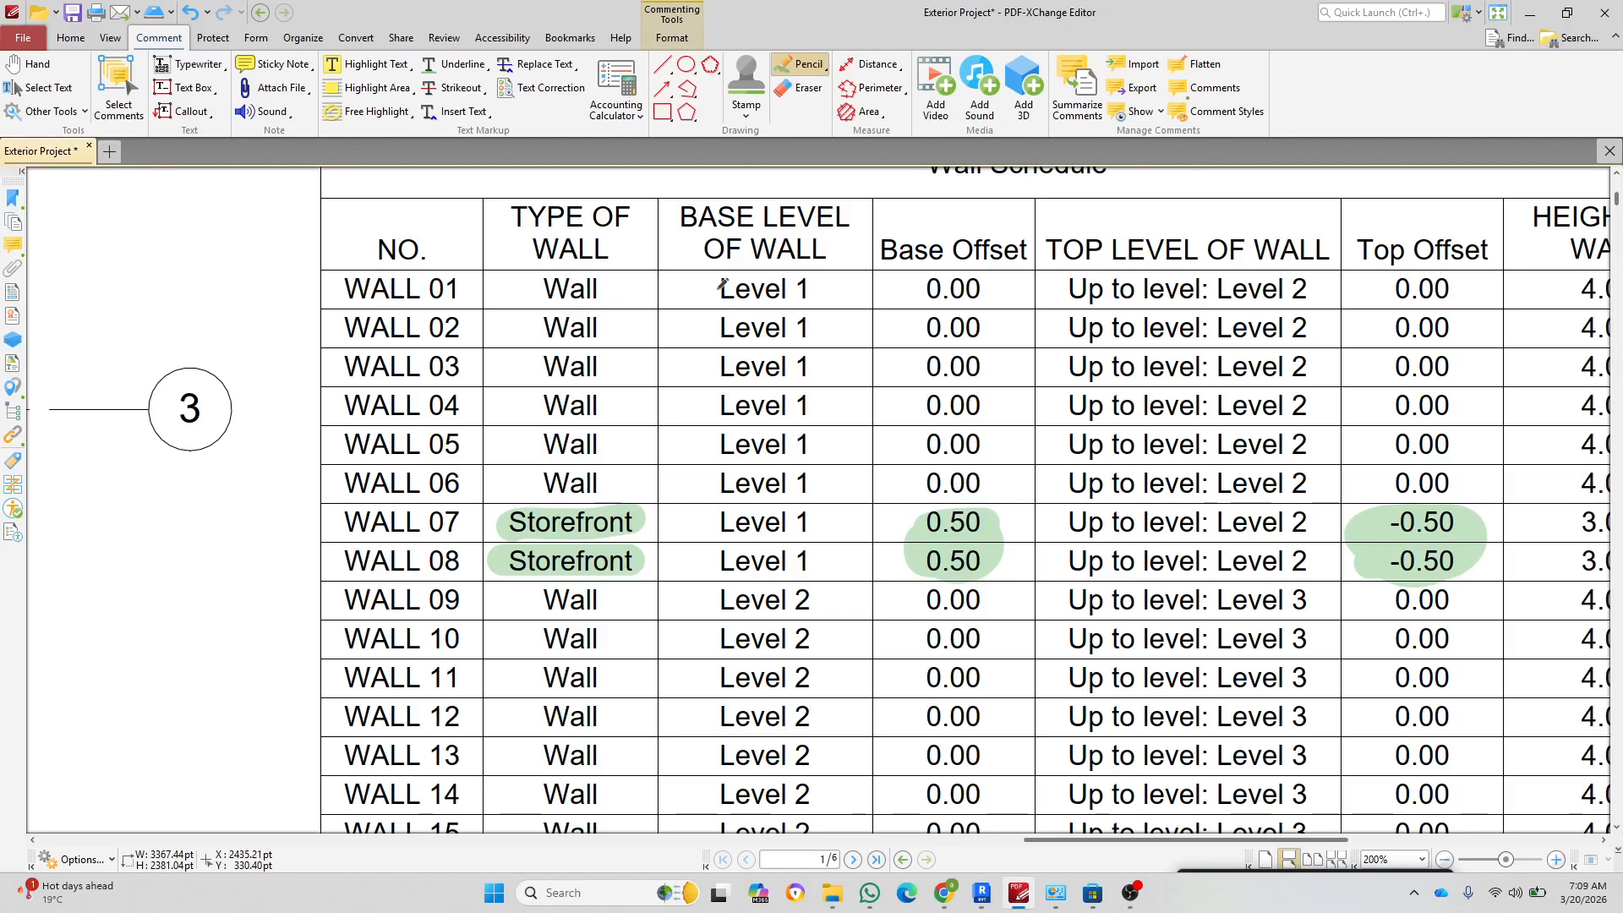
pyautogui.moveTo(722, 287); pyautogui.dragTo(837, 289)
pyautogui.moveTo(1064, 292); pyautogui.dragTo(1312, 290)
# Step: Highlight the wall numbers WALL 01 through WALL 08 in the Wall Schedule
pyautogui.moveTo(374, 291); pyautogui.dragTo(479, 290)
pyautogui.moveTo(376, 335); pyautogui.dragTo(502, 332)
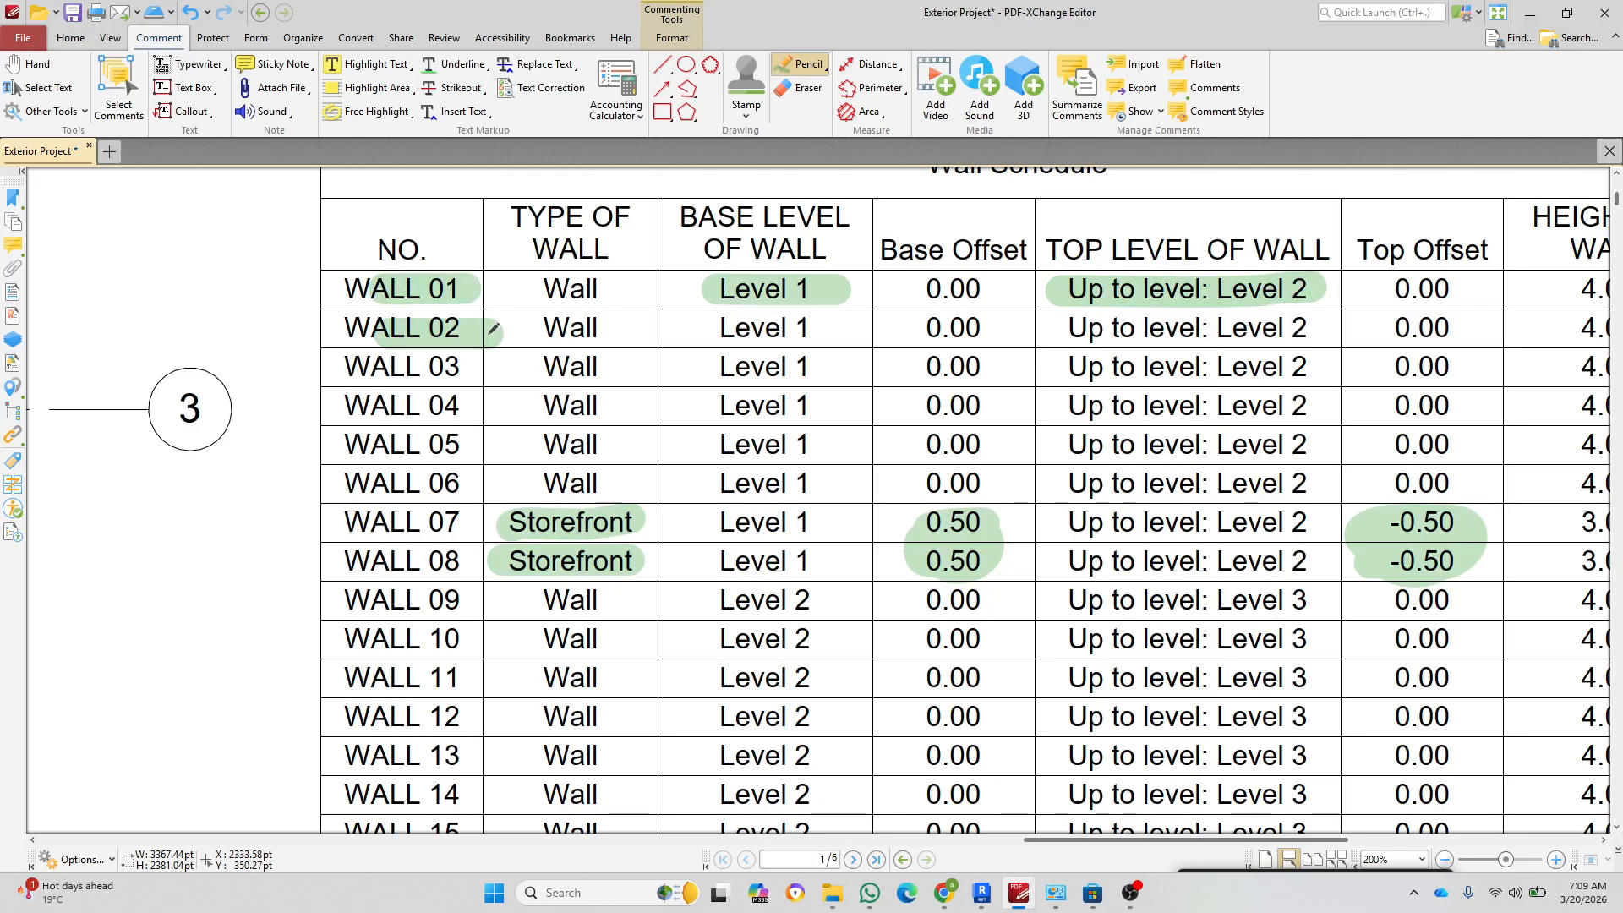
pyautogui.moveTo(376, 373); pyautogui.dragTo(437, 371)
pyautogui.moveTo(367, 412); pyautogui.dragTo(468, 409)
pyautogui.moveTo(372, 446); pyautogui.dragTo(473, 448)
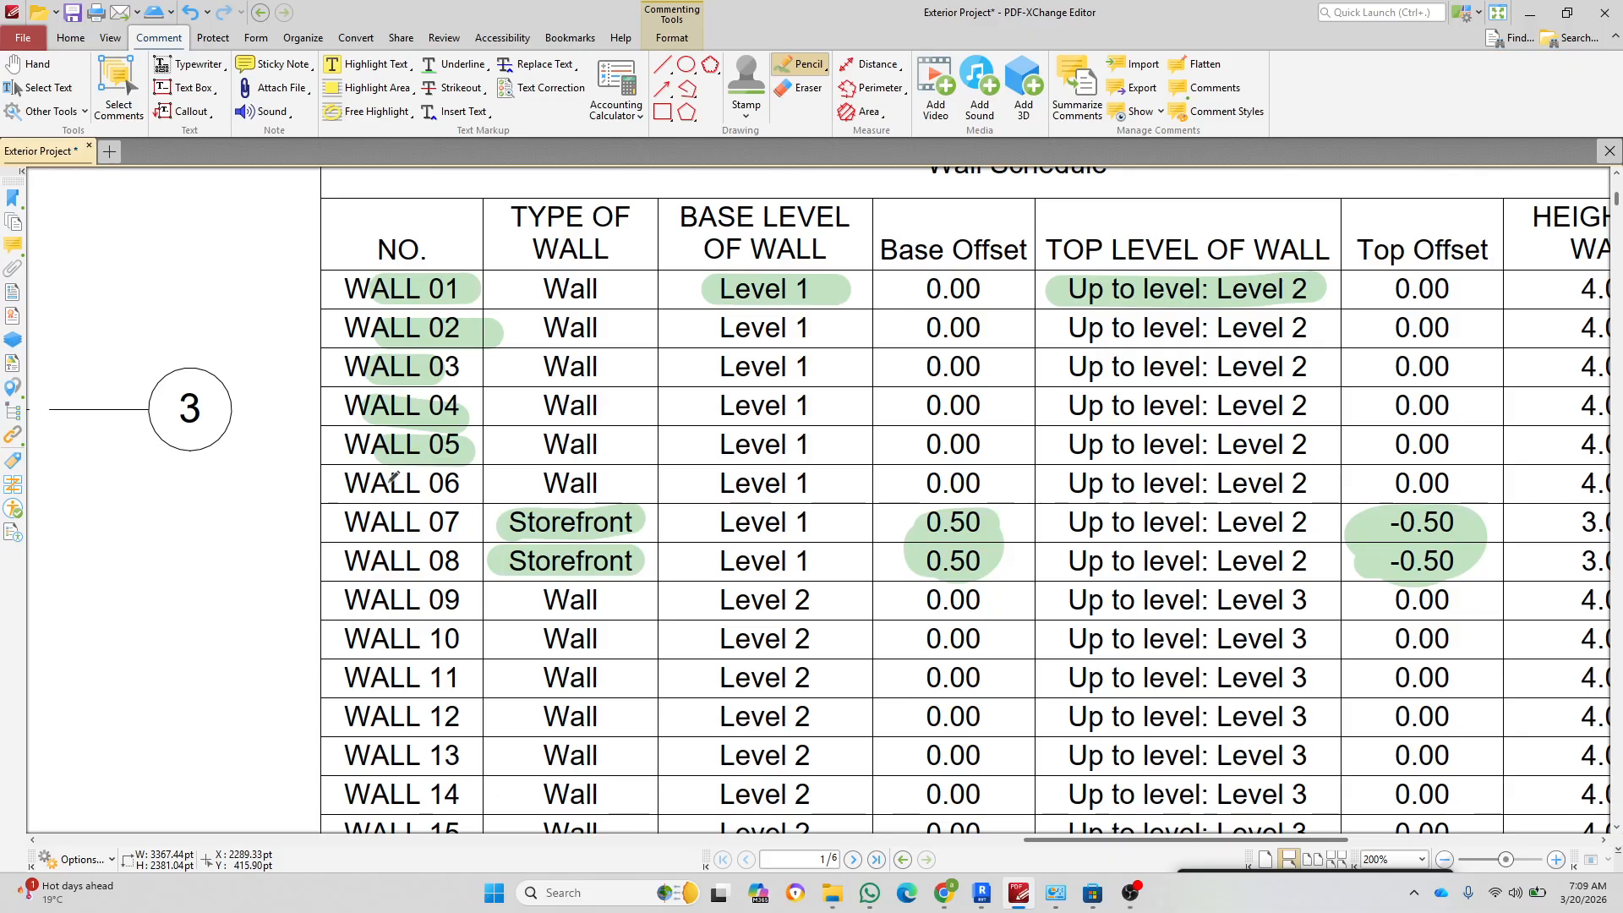
pyautogui.moveTo(372, 483); pyautogui.dragTo(482, 486)
pyautogui.moveTo(399, 522)
pyautogui.mouseDown()
pyautogui.moveTo(461, 521)
pyautogui.moveTo(488, 561)
pyautogui.mouseUp()
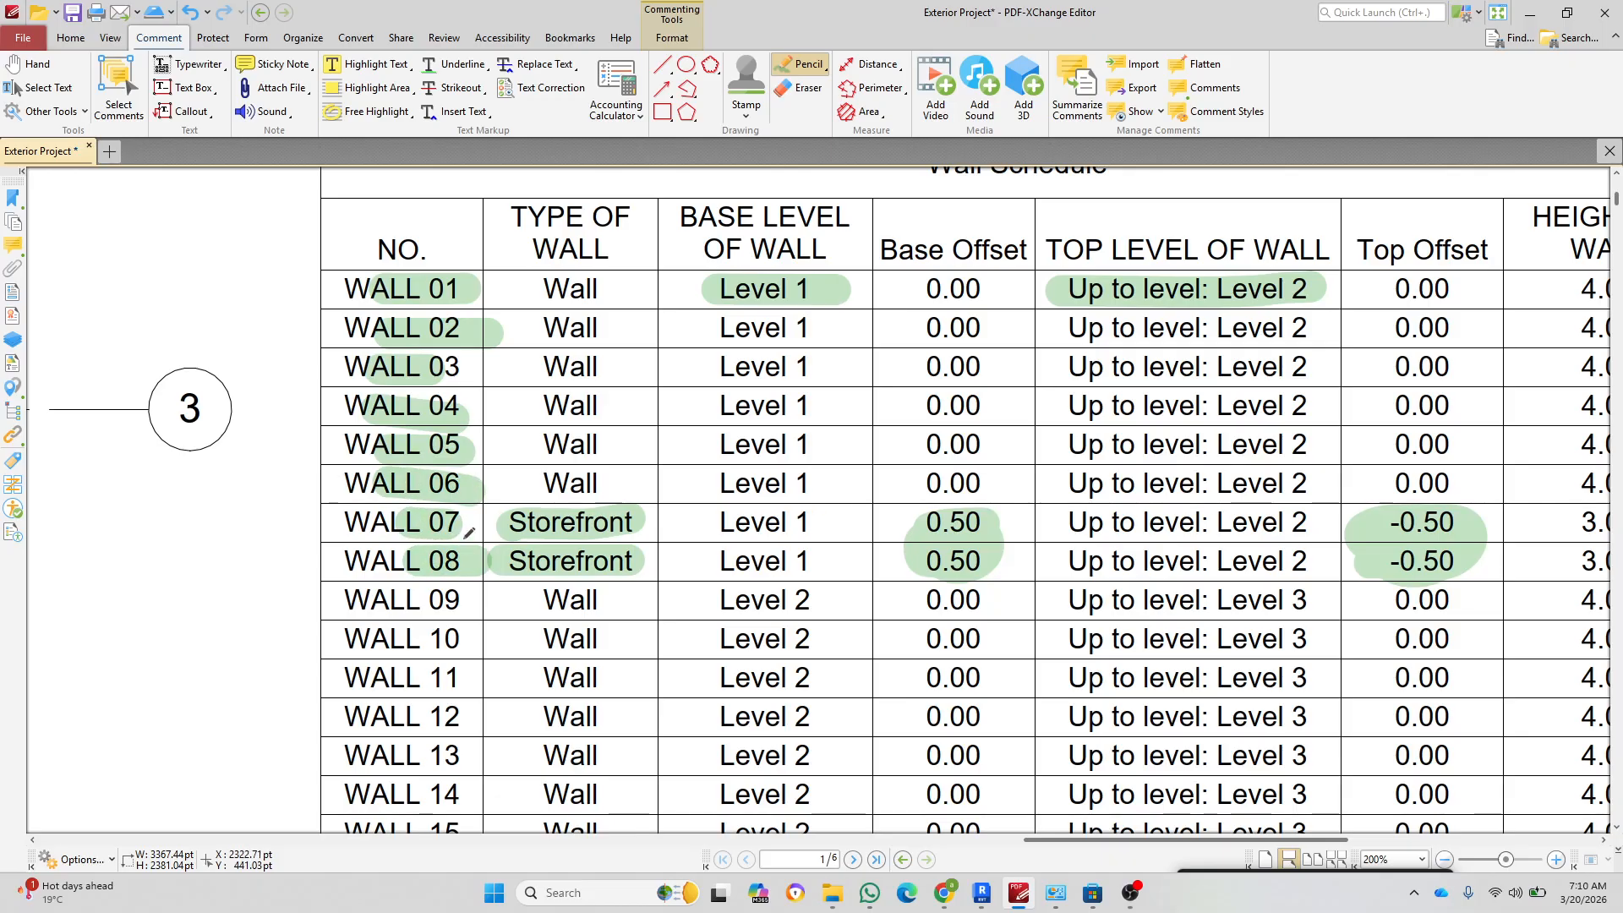
# Step: Mark the base and top level entries from WALL 01 to WALL 08, plus the heights of WALL 07, WALL 08 and WALL 02
pyautogui.moveTo(765, 565); pyautogui.dragTo(769, 289)
pyautogui.moveTo(1255, 577); pyautogui.dragTo(1228, 283)
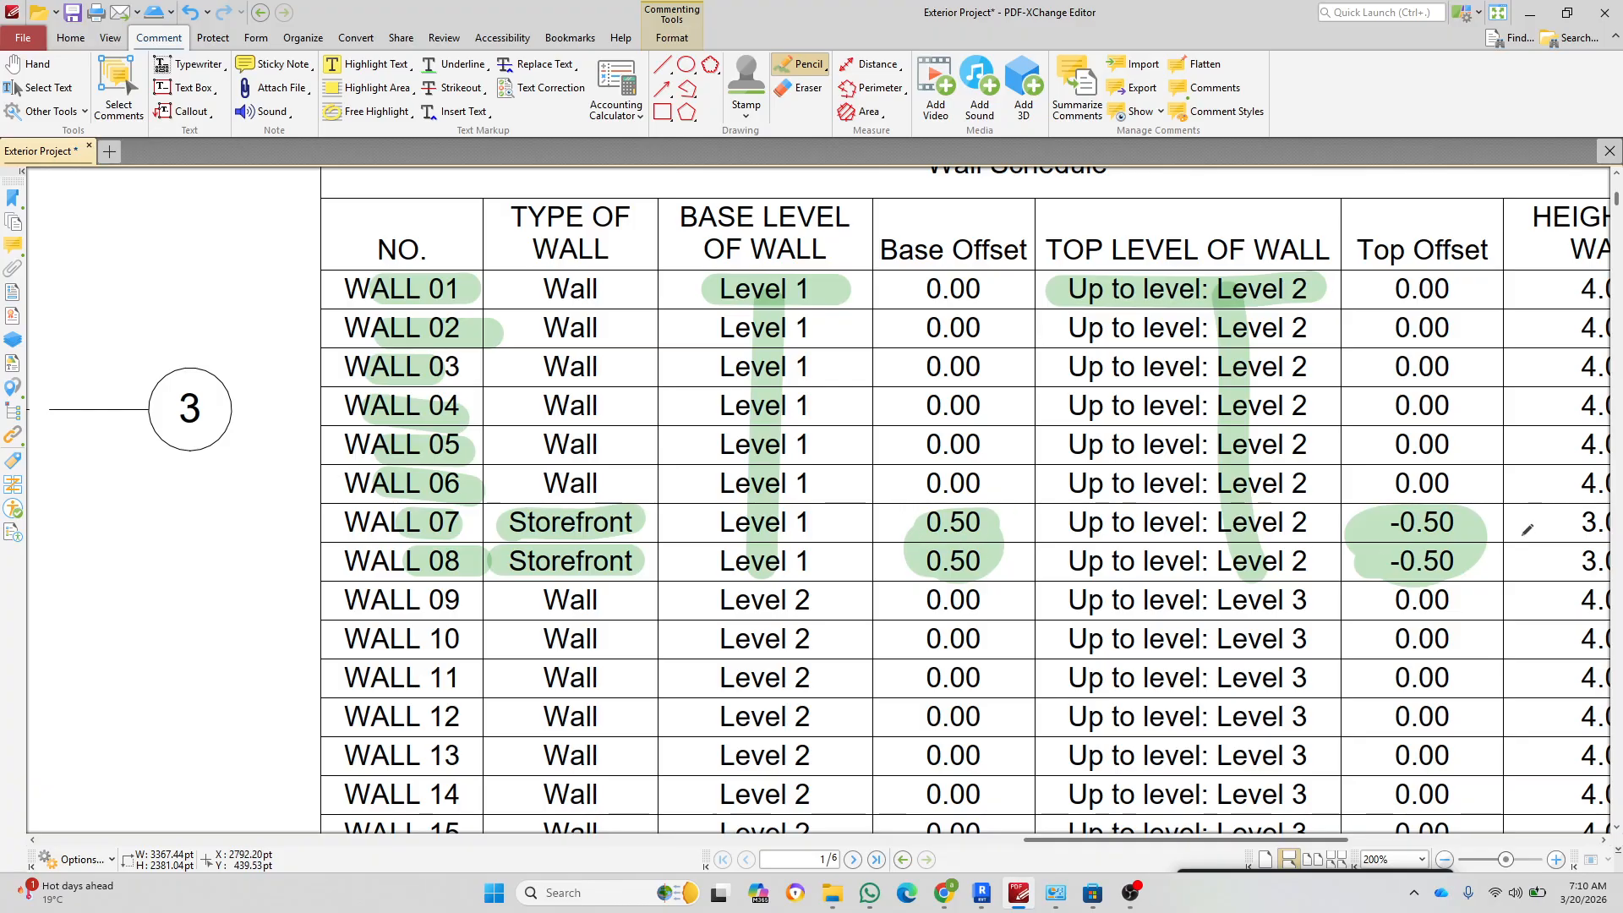
pyautogui.moveTo(1449, 549); pyautogui.dragTo(1127, 566, button='middle')
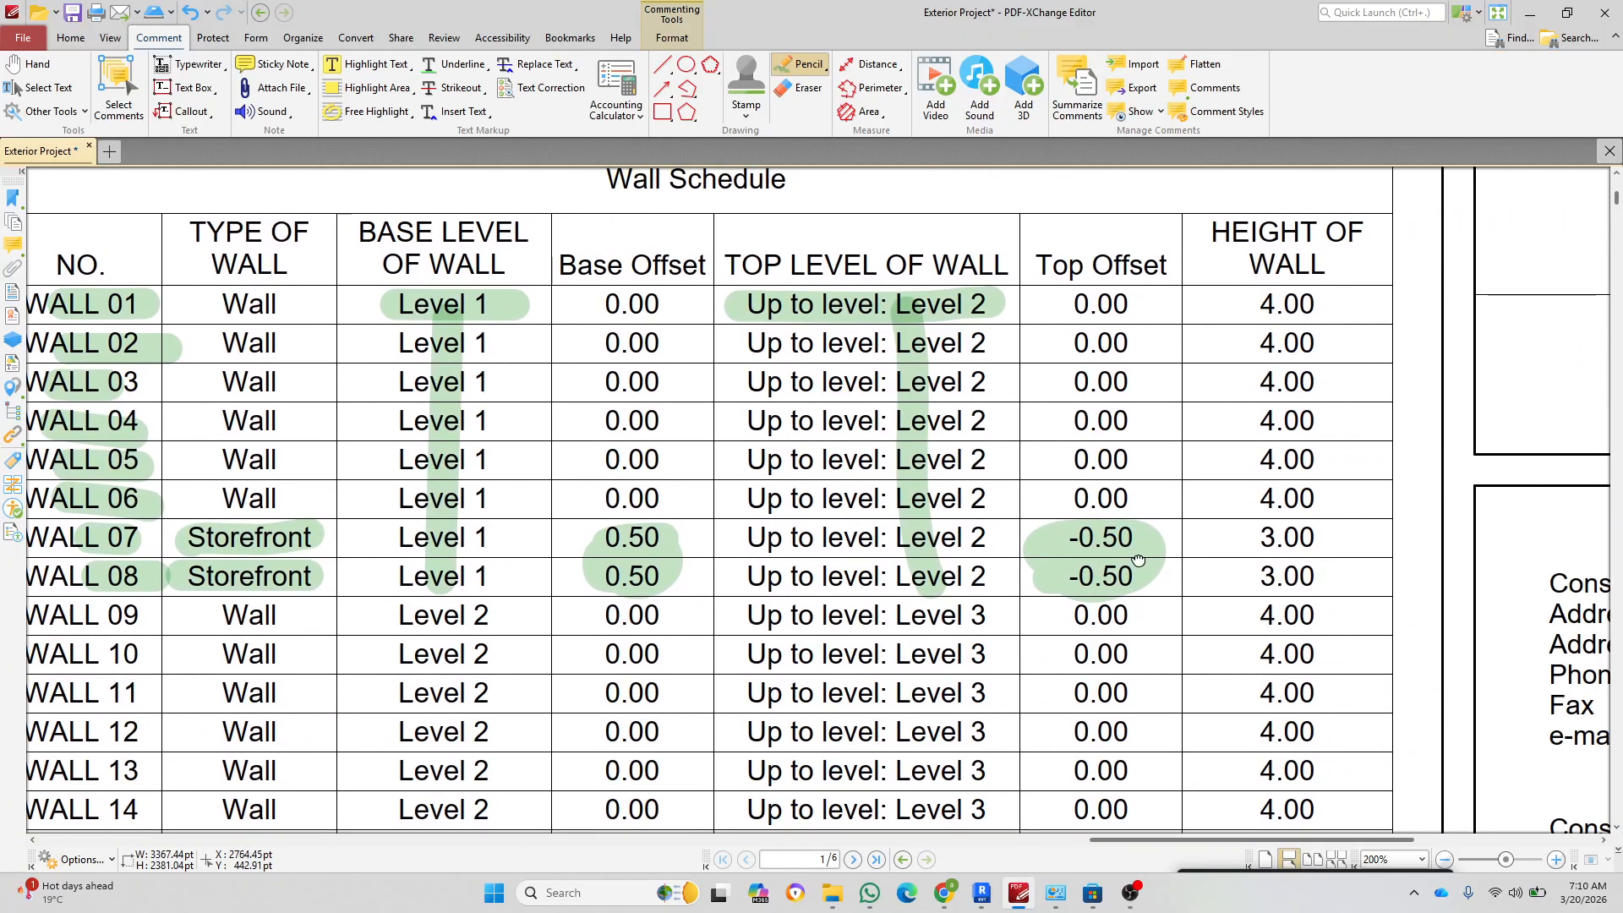
pyautogui.moveTo(1255, 532)
pyautogui.mouseDown()
pyautogui.moveTo(1327, 531)
pyautogui.moveTo(1336, 579)
pyautogui.moveTo(1255, 582)
pyautogui.moveTo(1266, 548)
pyautogui.mouseUp()
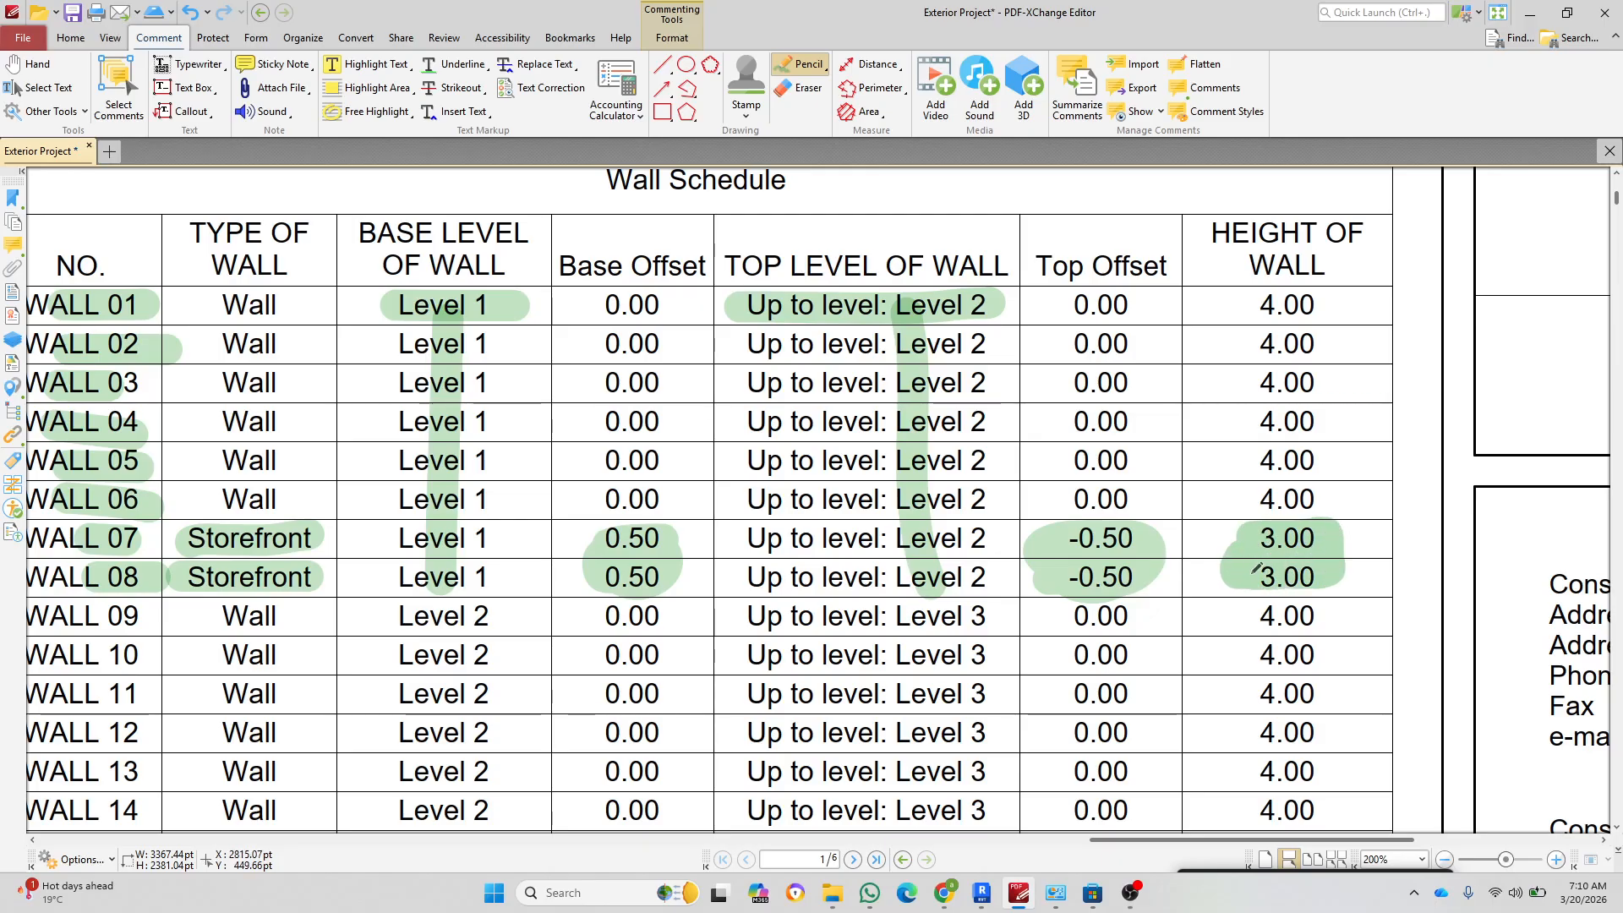
pyautogui.moveTo(1257, 328); pyautogui.dragTo(1325, 343)
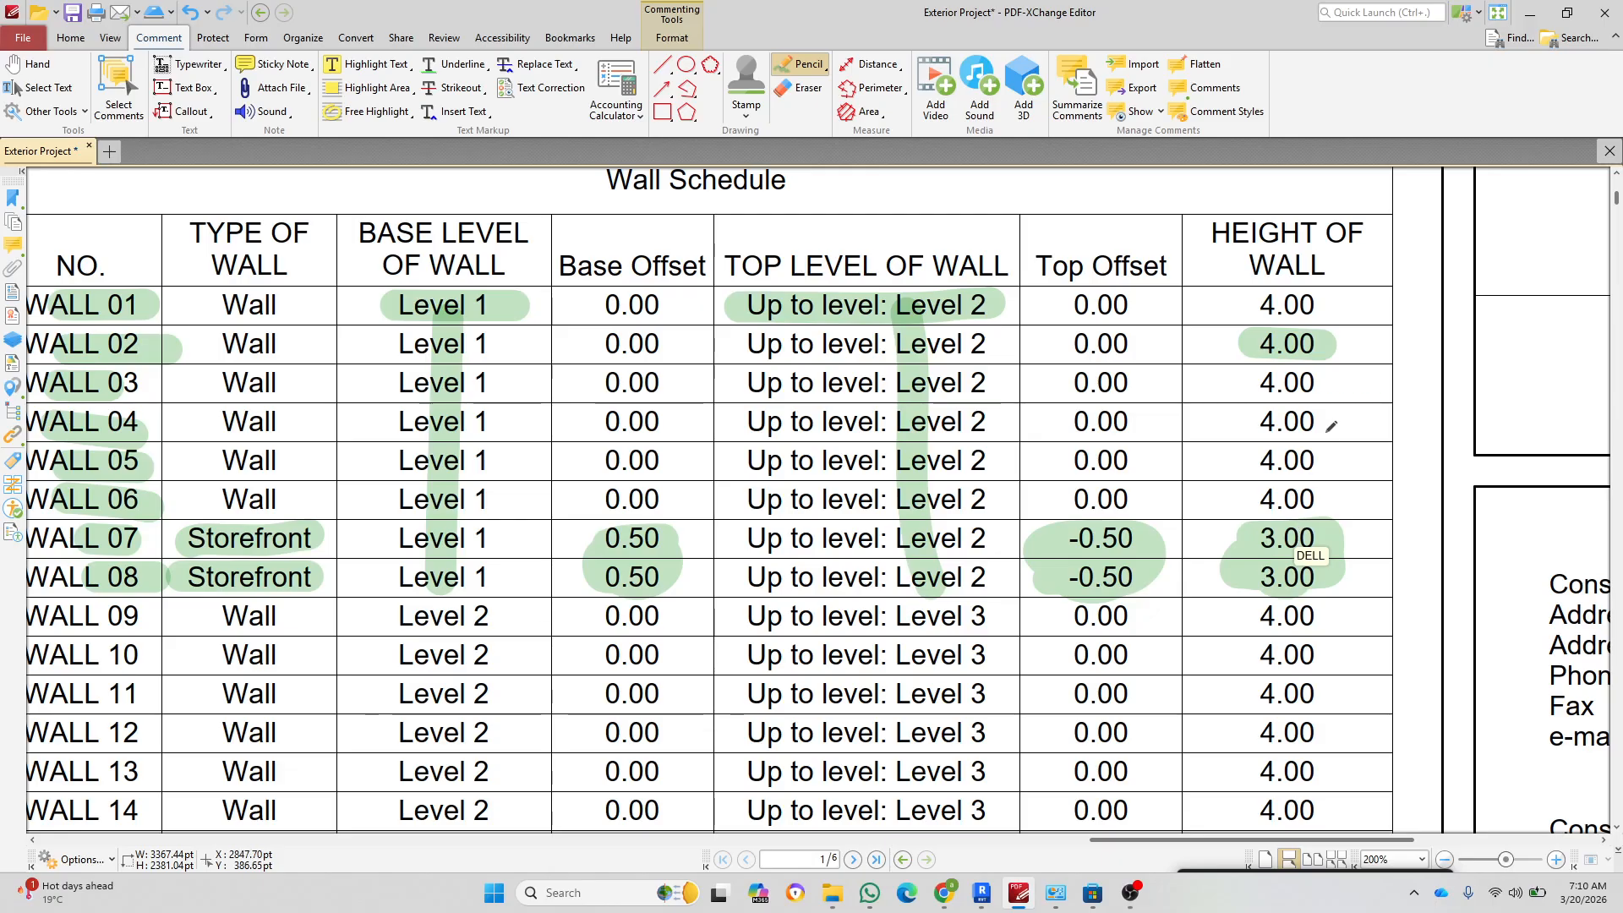
# Step: Save the marked-up Exterior Project PDF and switch back to Revit
pyautogui.keyDown('ctrl'); pyautogui.scroll(-8, 1331, 426); pyautogui.keyUp('ctrl')
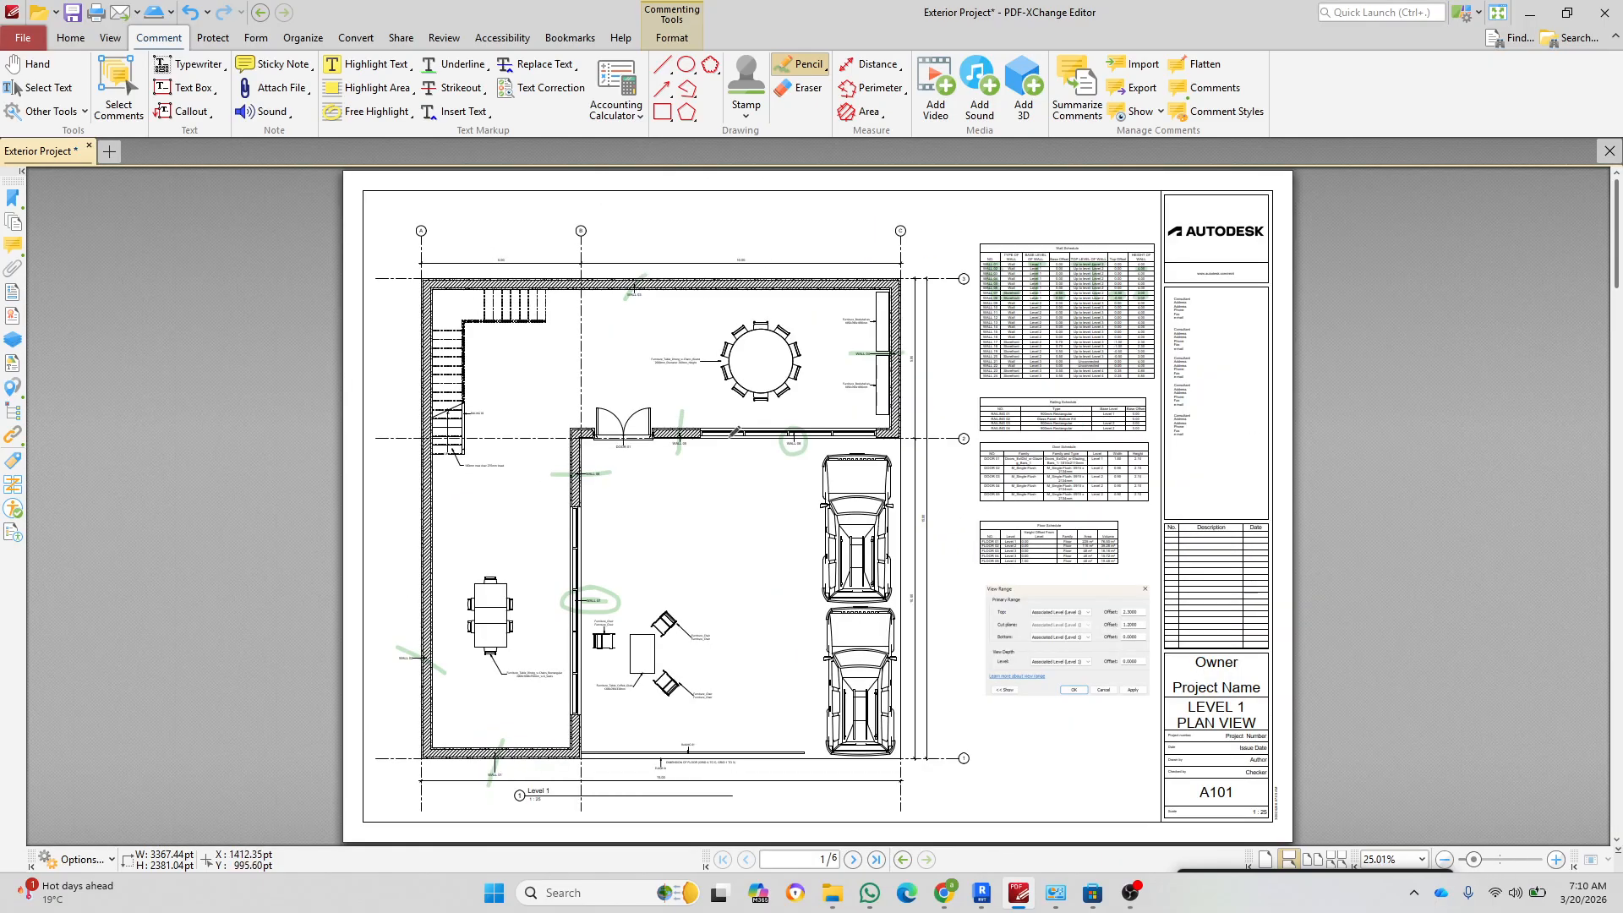
pyautogui.click(73, 17)
pyautogui.hotkey('alt', 'Tab')
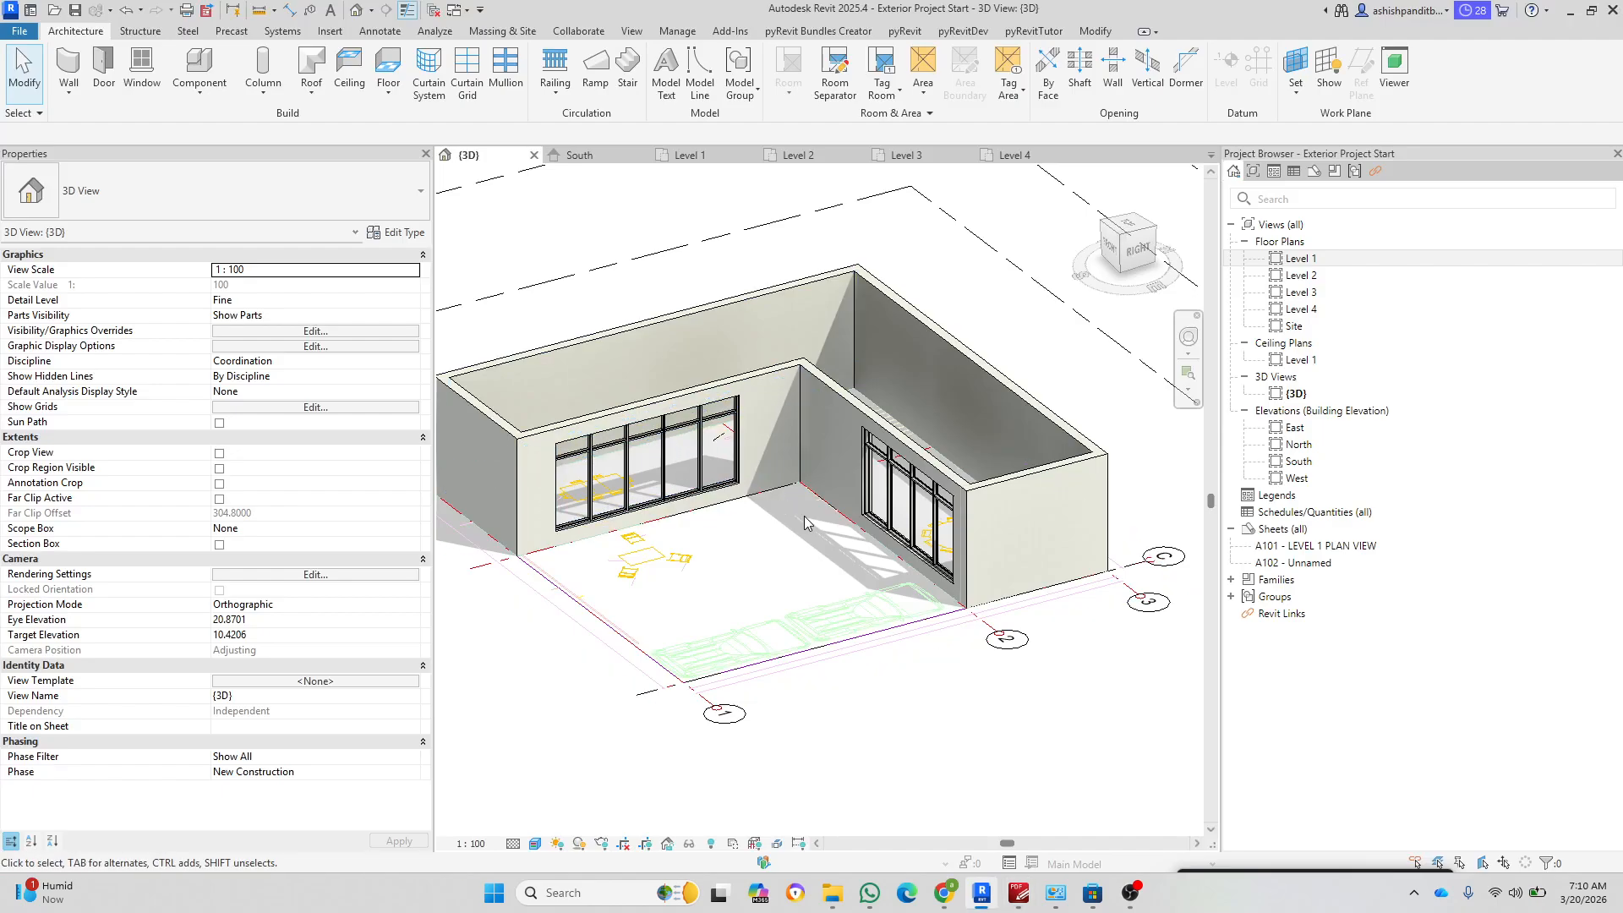
# Step: Review the walls in 3D, and examine the FLOOR 01 label and floor dimension note in the Level 1 floor plan
pyautogui.keyDown('shift'); pyautogui.moveTo(771, 558); pyautogui.dragTo(782, 686, button='middle'); pyautogui.keyUp('shift')
pyautogui.scroll(5, 750, 580)
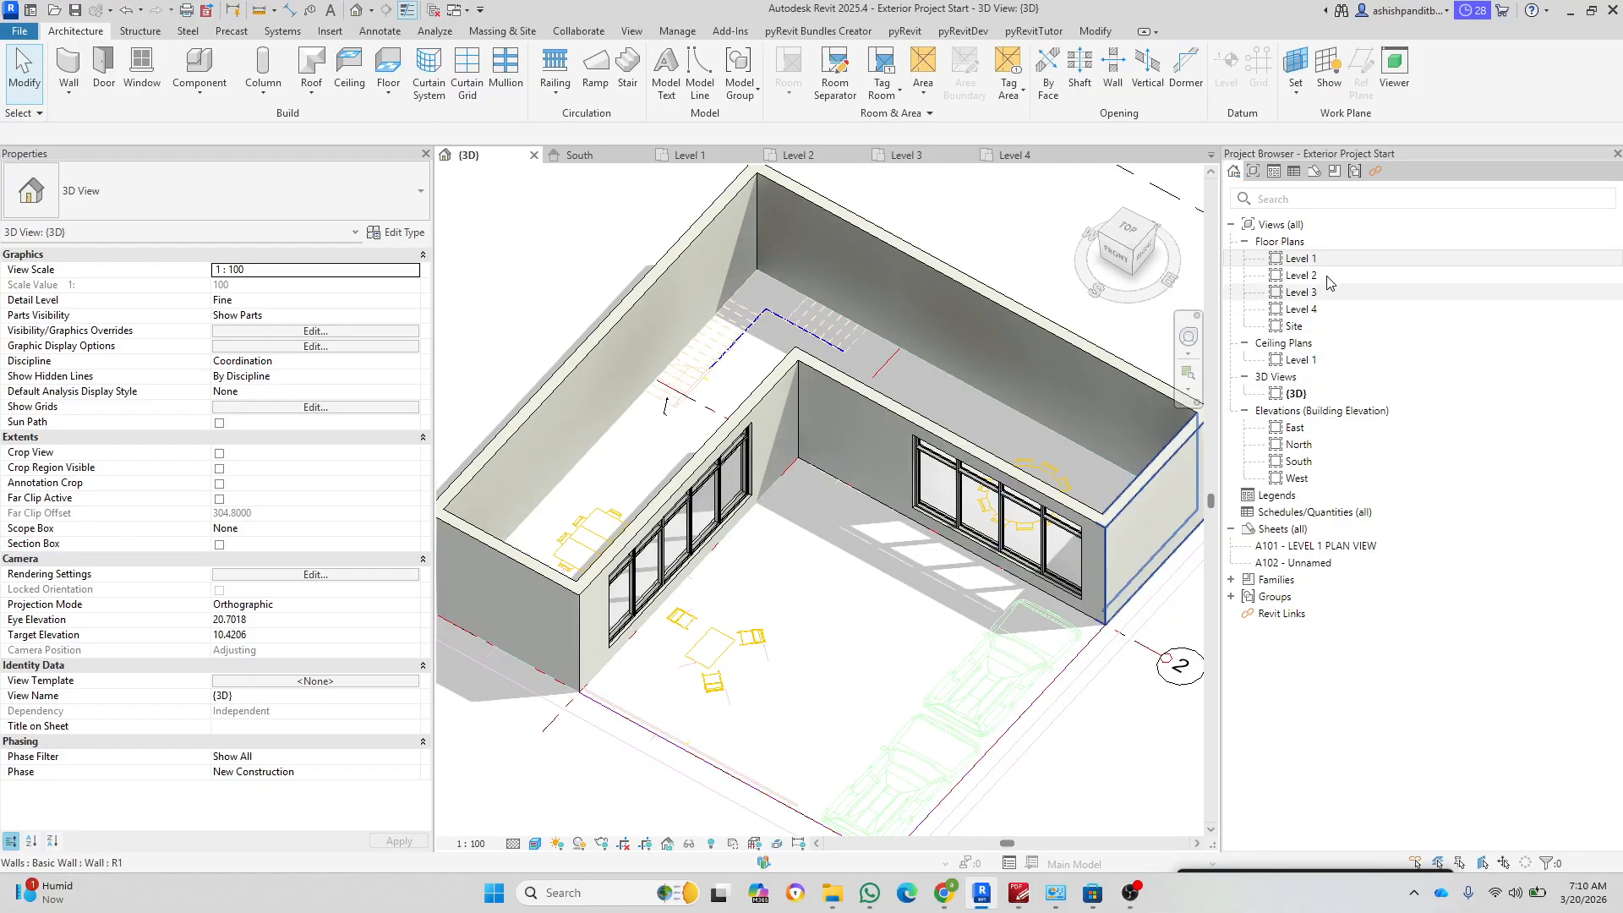
pyautogui.doubleClick(1302, 259)
pyautogui.scroll(-5, 1013, 493)
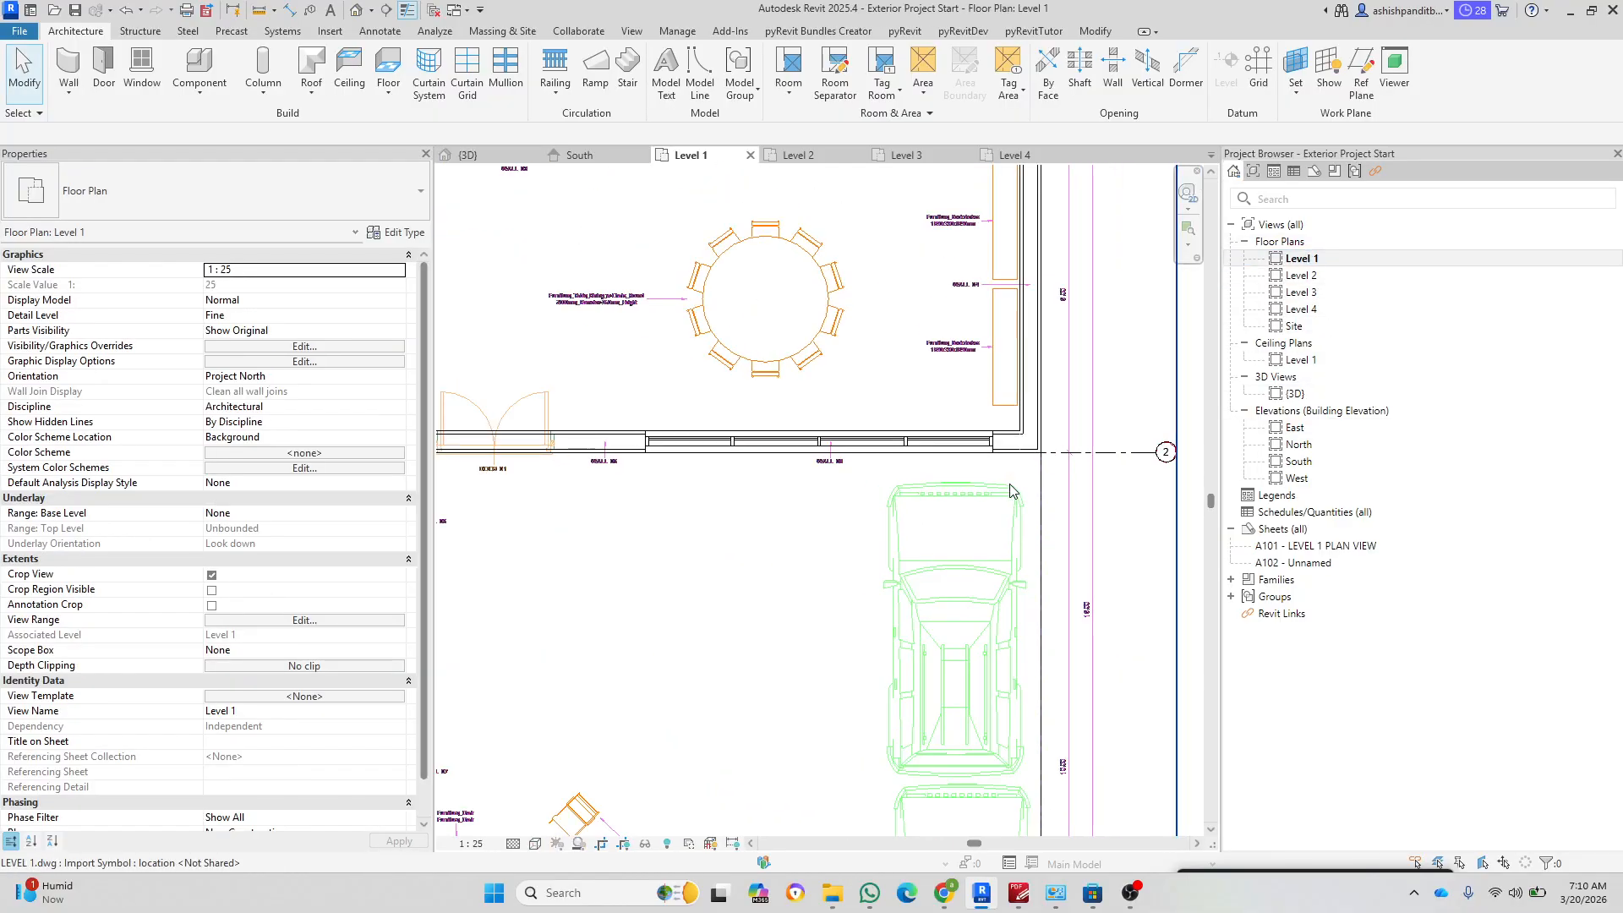
pyautogui.scroll(-1, 1013, 493)
pyautogui.scroll(5, 816, 718)
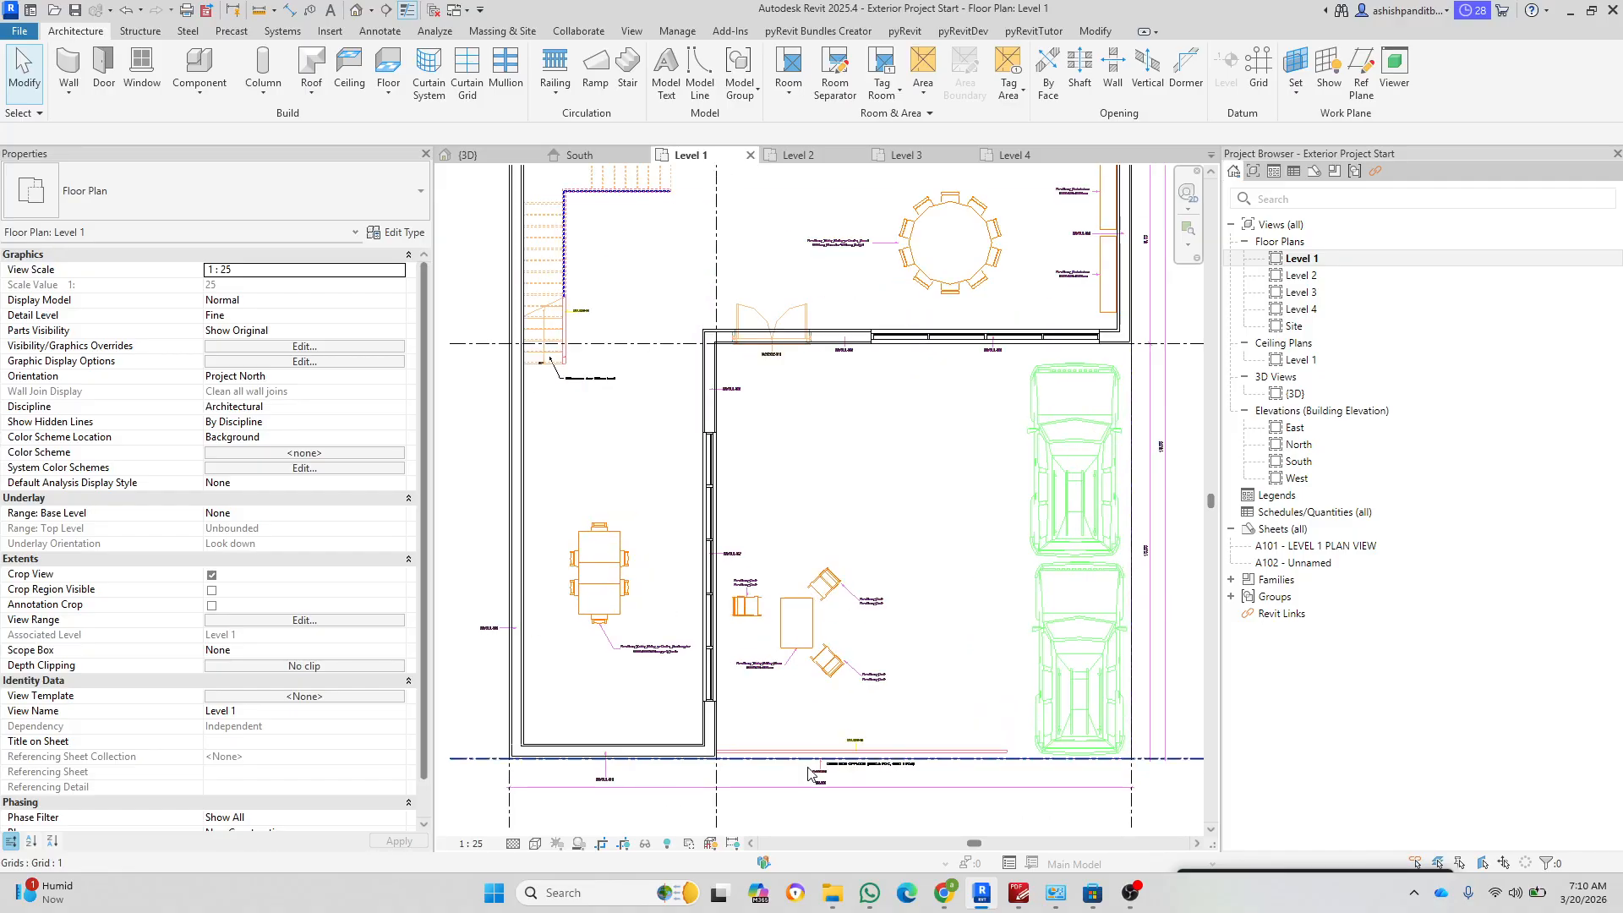
pyautogui.scroll(-4, 769, 564)
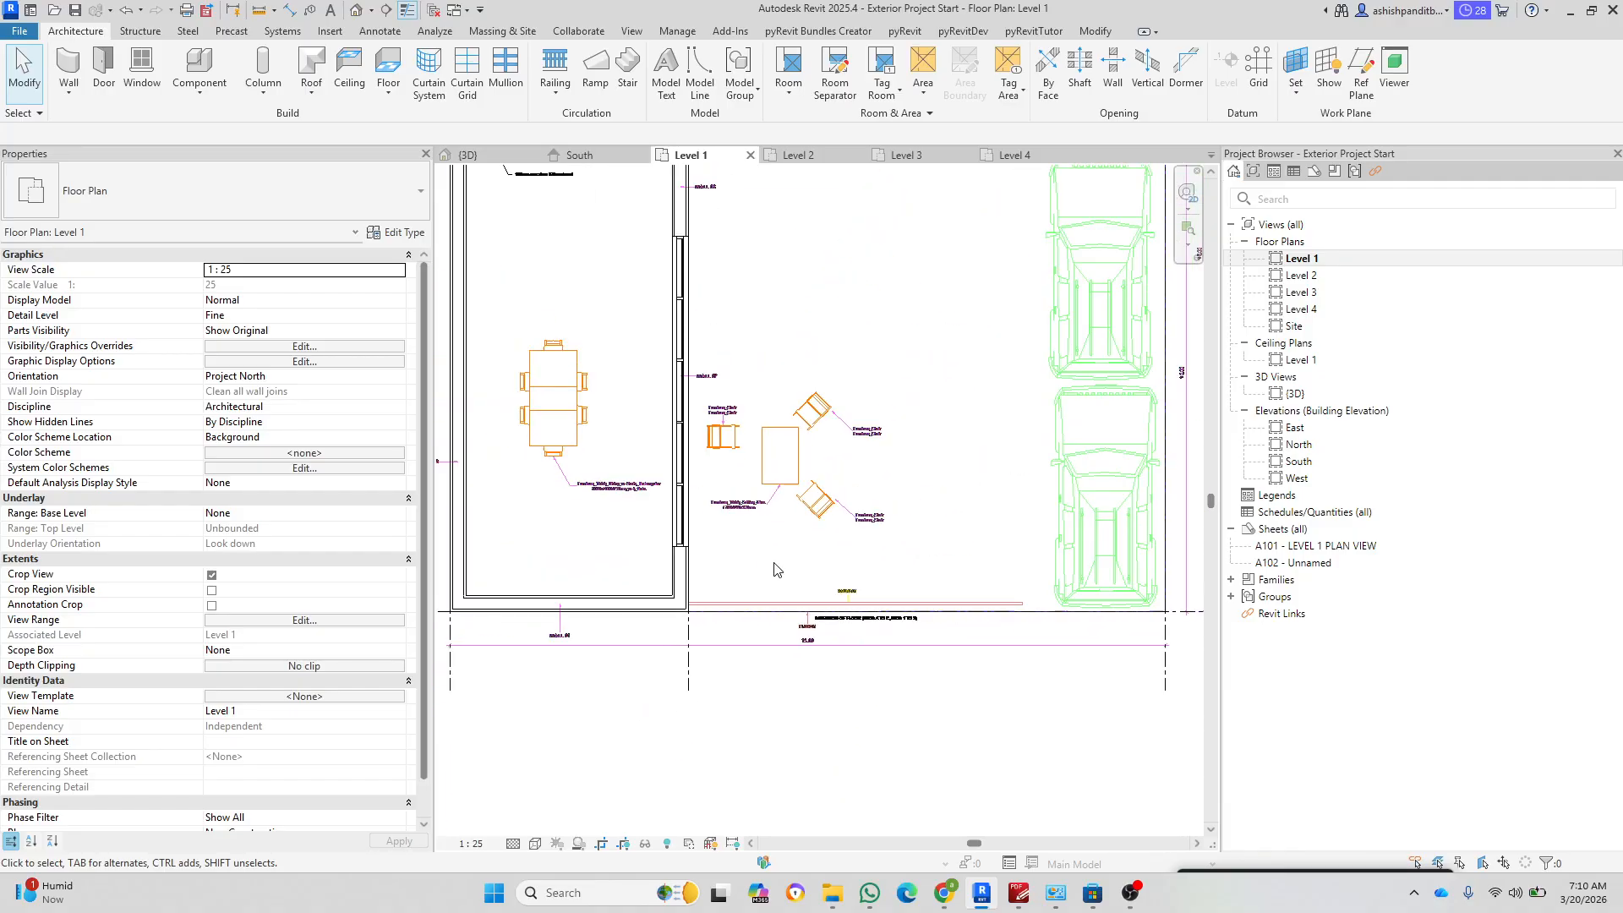
pyautogui.scroll(6, 723, 651)
pyautogui.scroll(2, 719, 634)
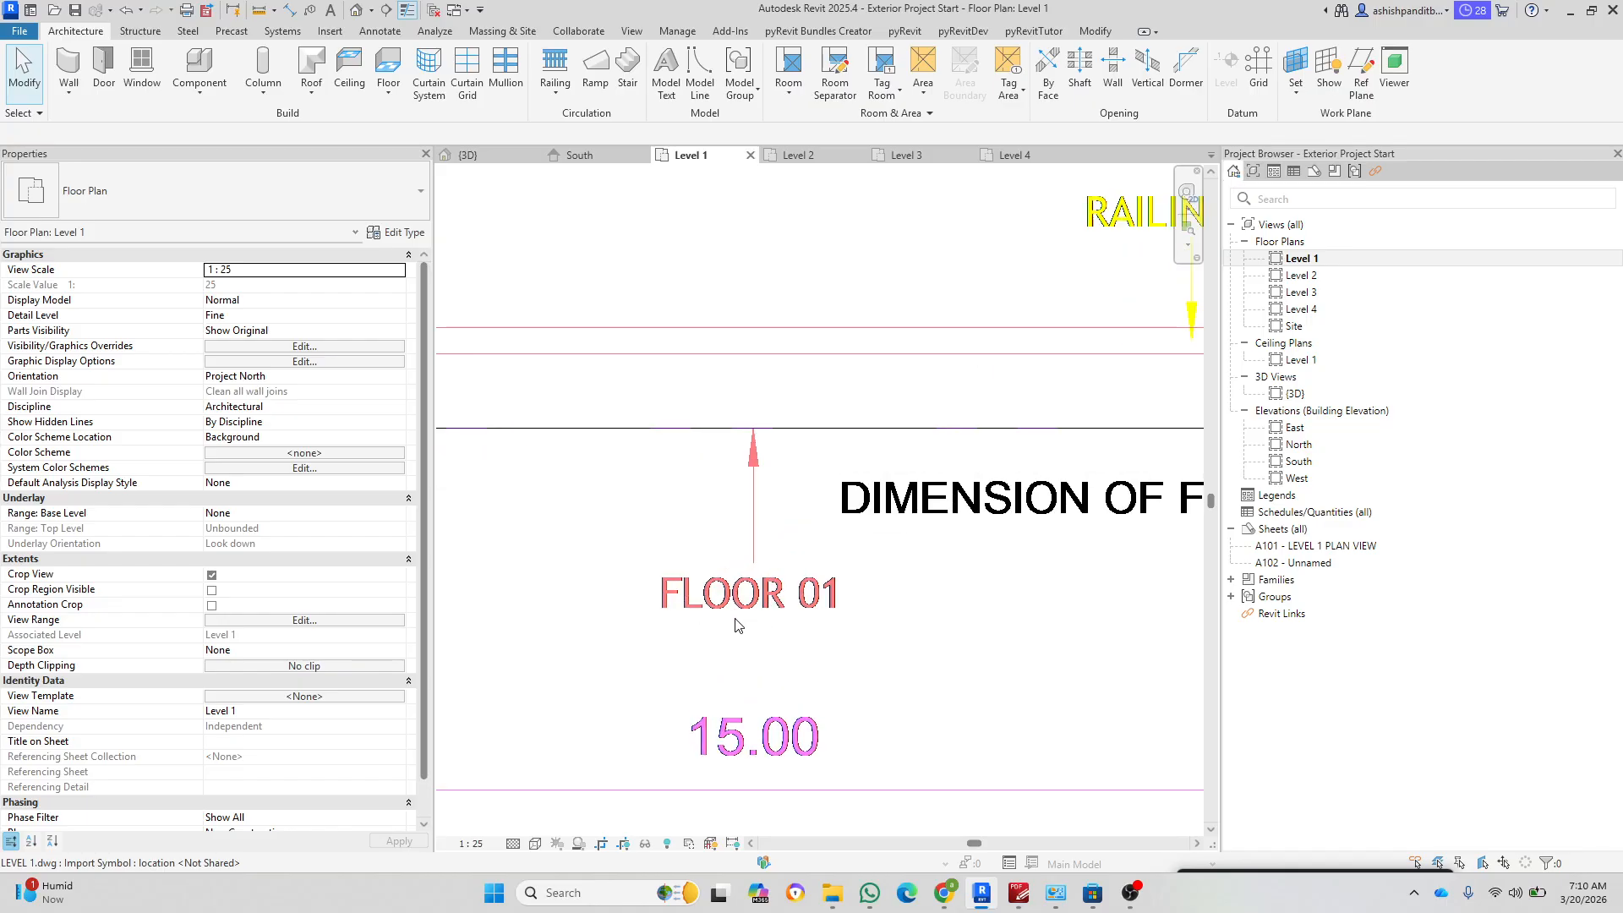
pyautogui.scroll(-2, 745, 615)
pyautogui.moveTo(877, 607); pyautogui.dragTo(619, 604, button='middle')
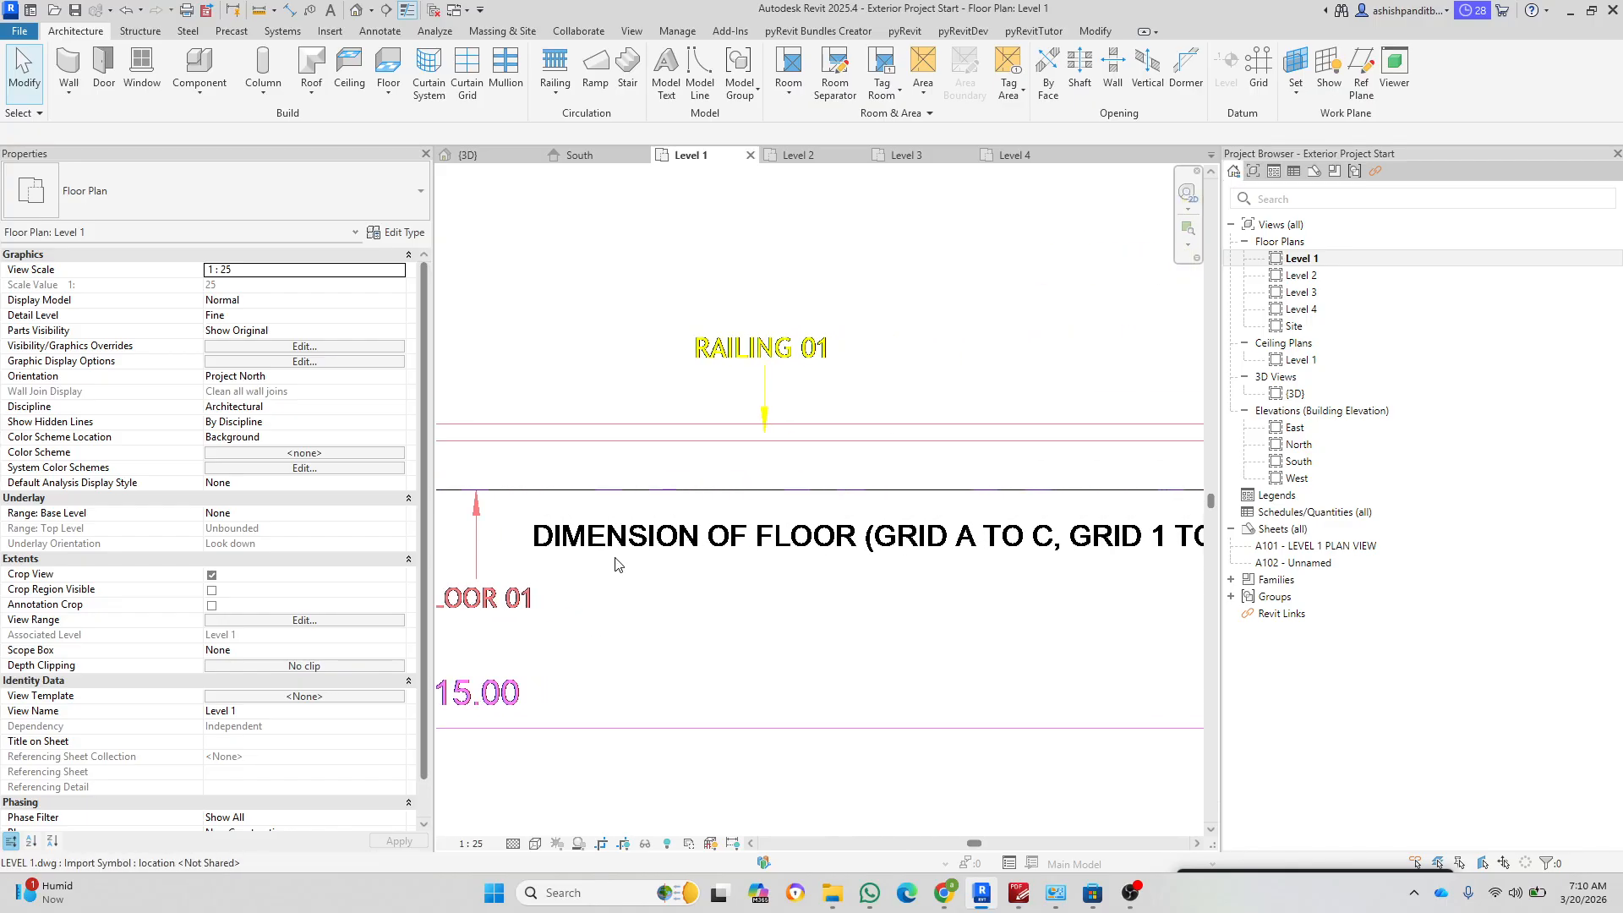
pyautogui.moveTo(815, 558); pyautogui.dragTo(645, 511, button='middle')
pyautogui.scroll(5, 768, 486)
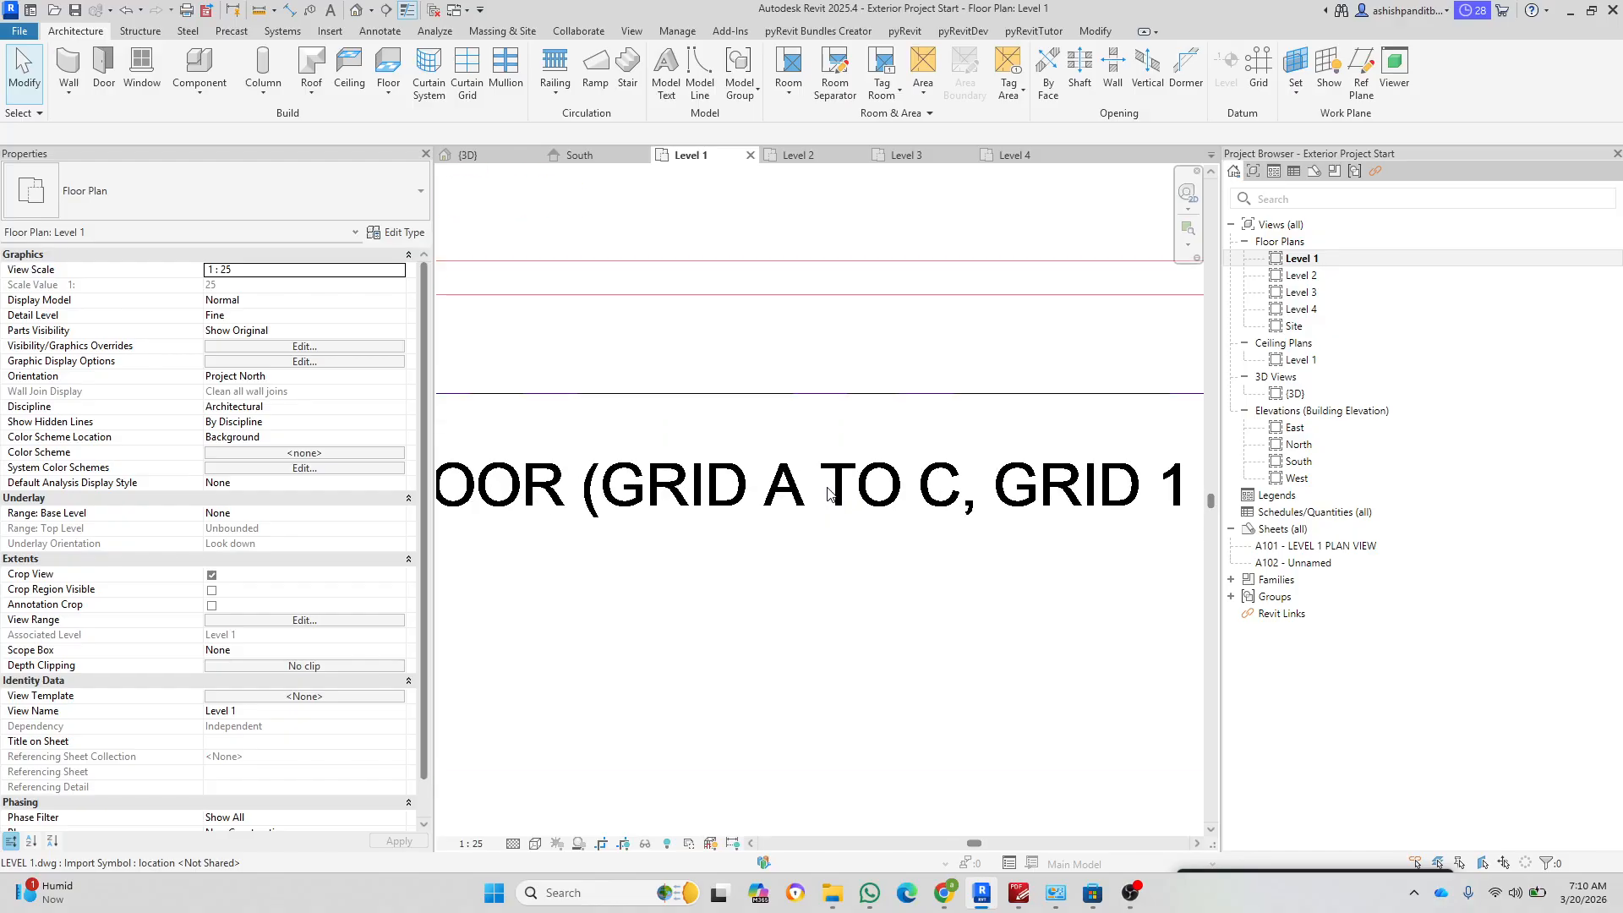
pyautogui.scroll(-4, 799, 516)
pyautogui.scroll(3, 816, 550)
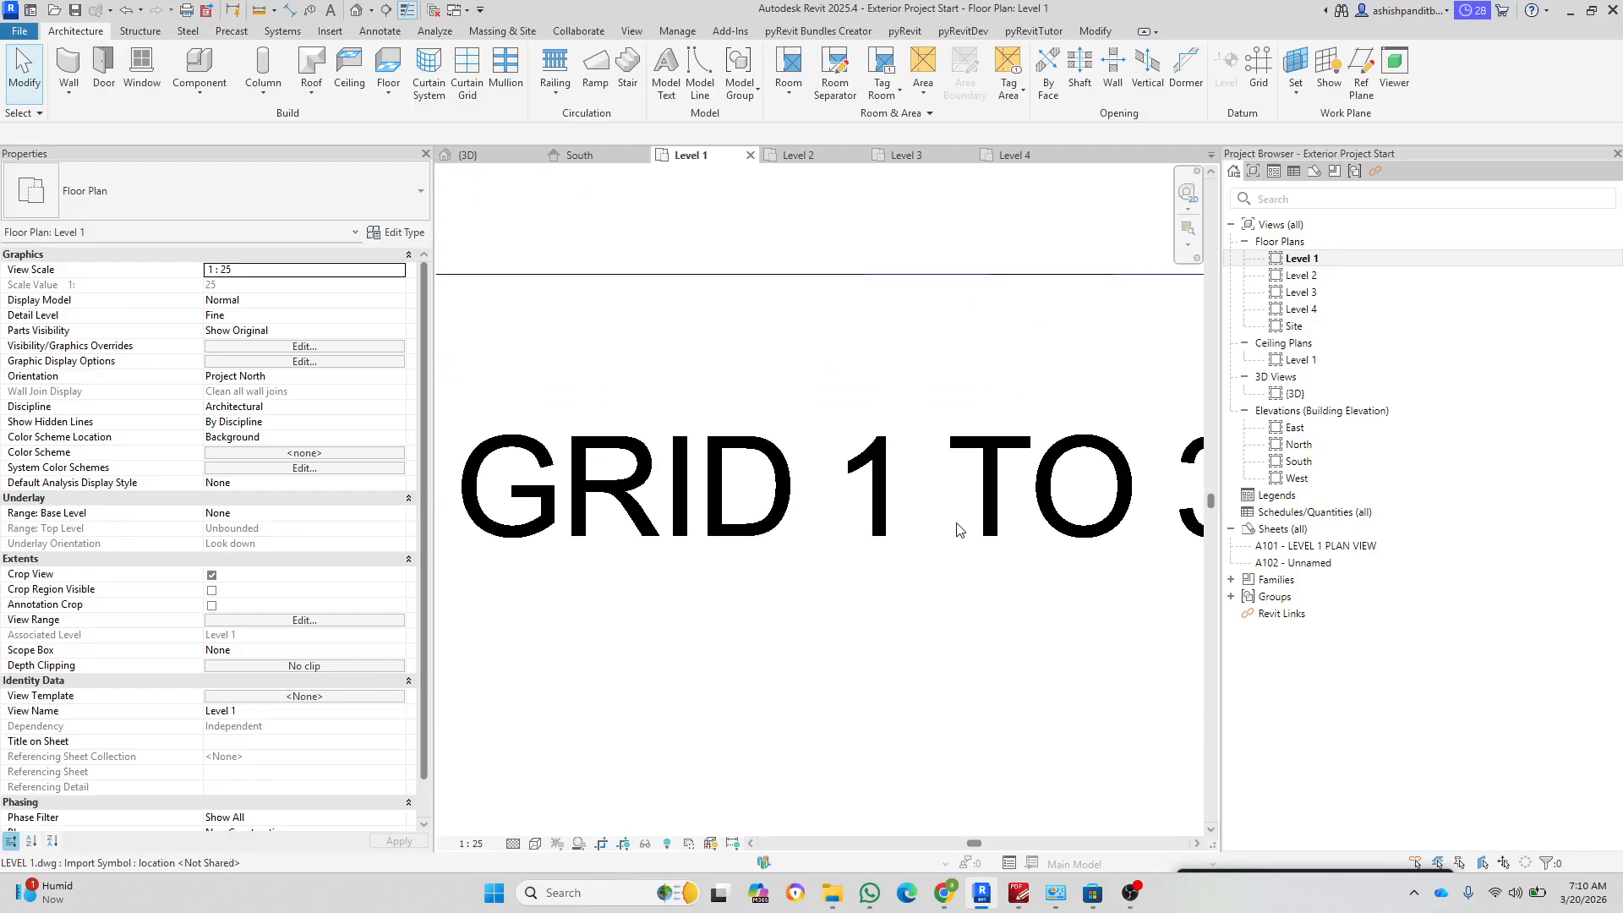
pyautogui.scroll(-1, 823, 538)
pyautogui.scroll(-6, 823, 538)
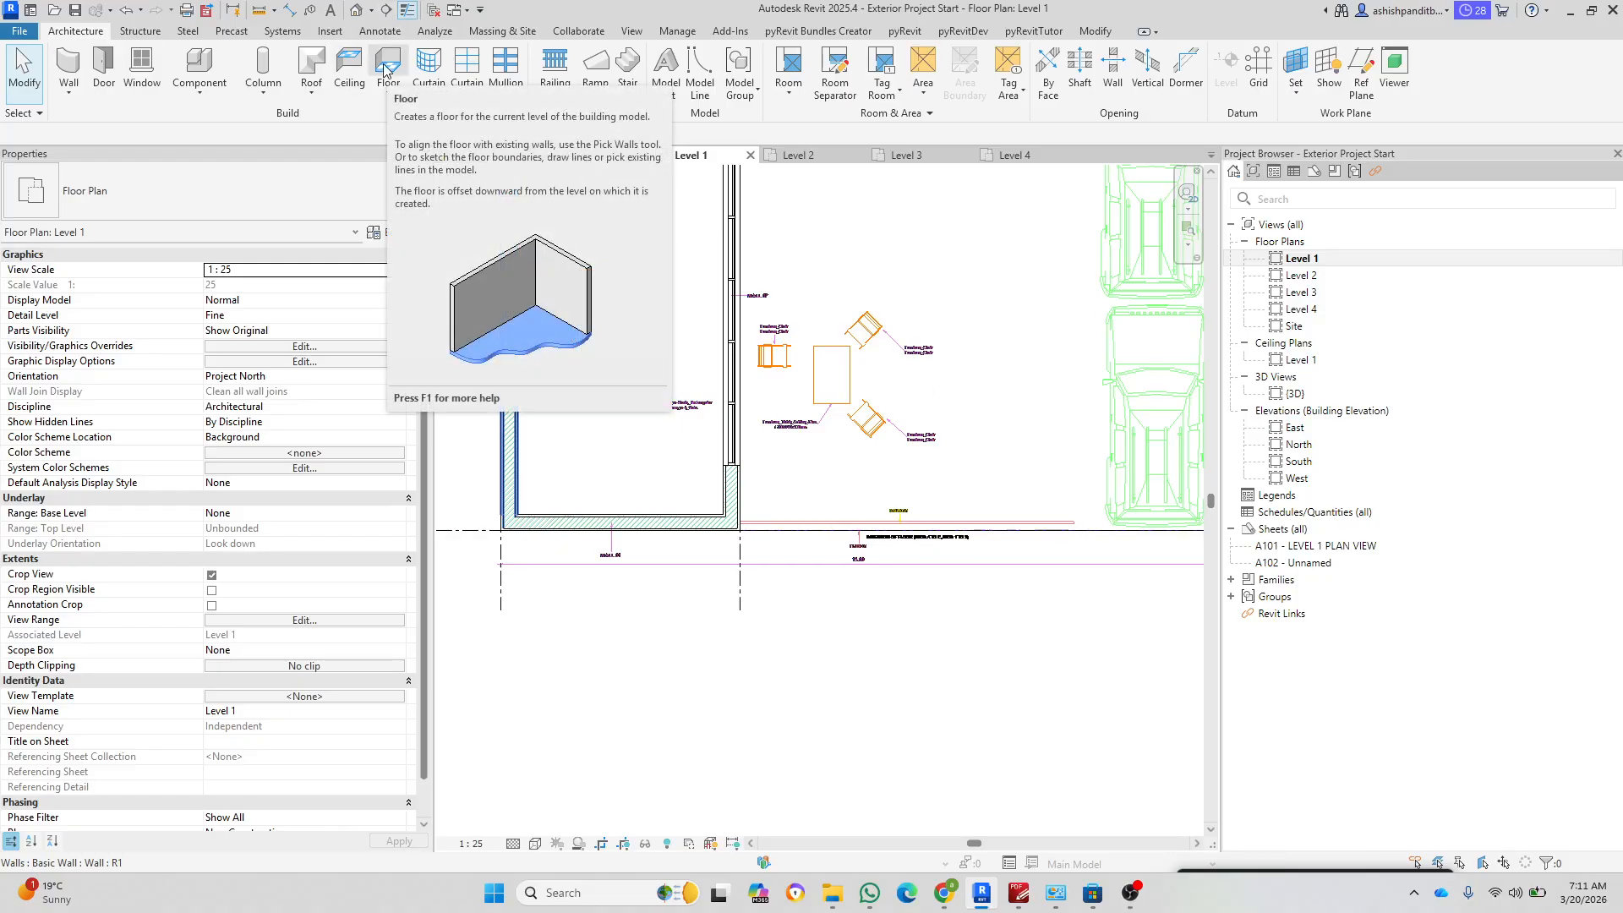
# Step: Sketch a rectangular boundary for a floor of type Floor on Level 1, from grid intersection A-1 to C-3
pyautogui.click(385, 68)
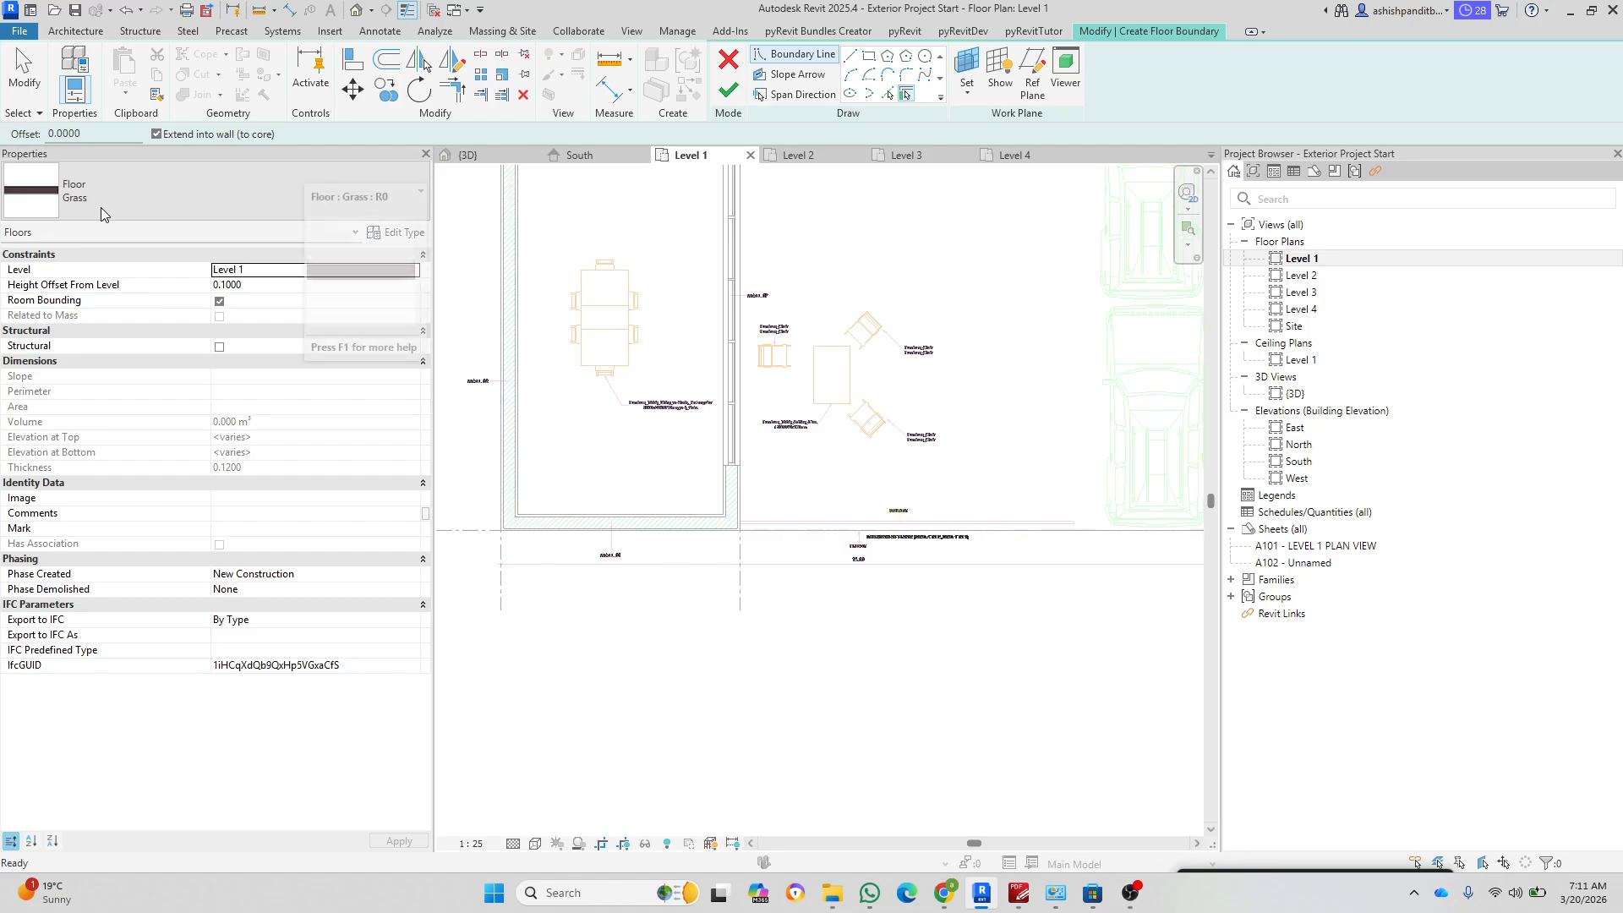
pyautogui.click(89, 192)
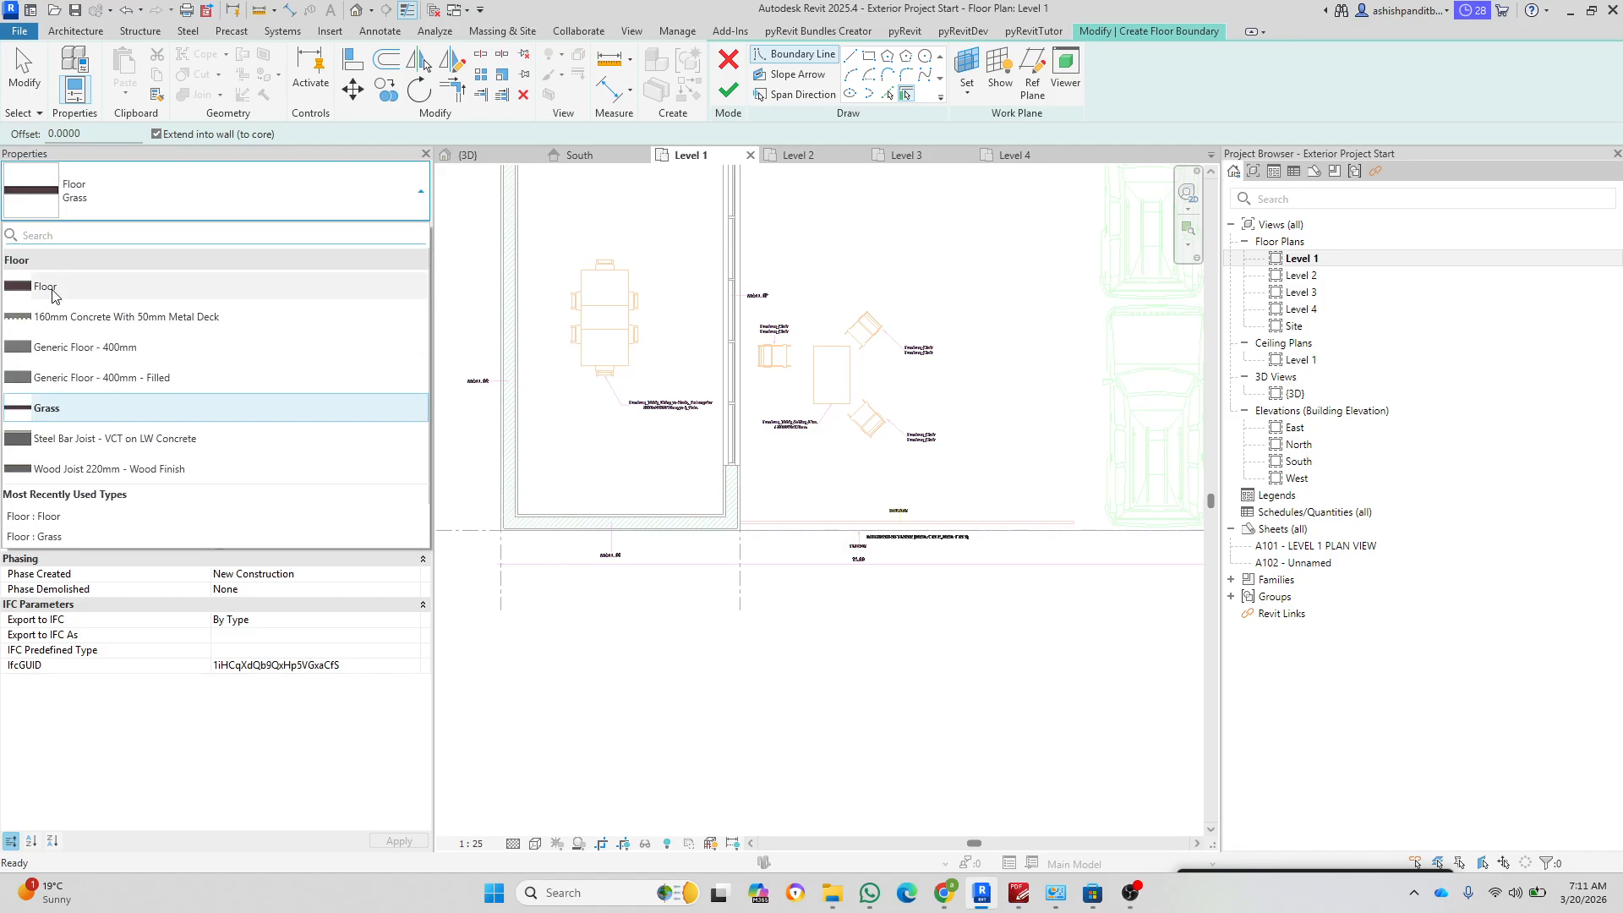
pyautogui.click(53, 288)
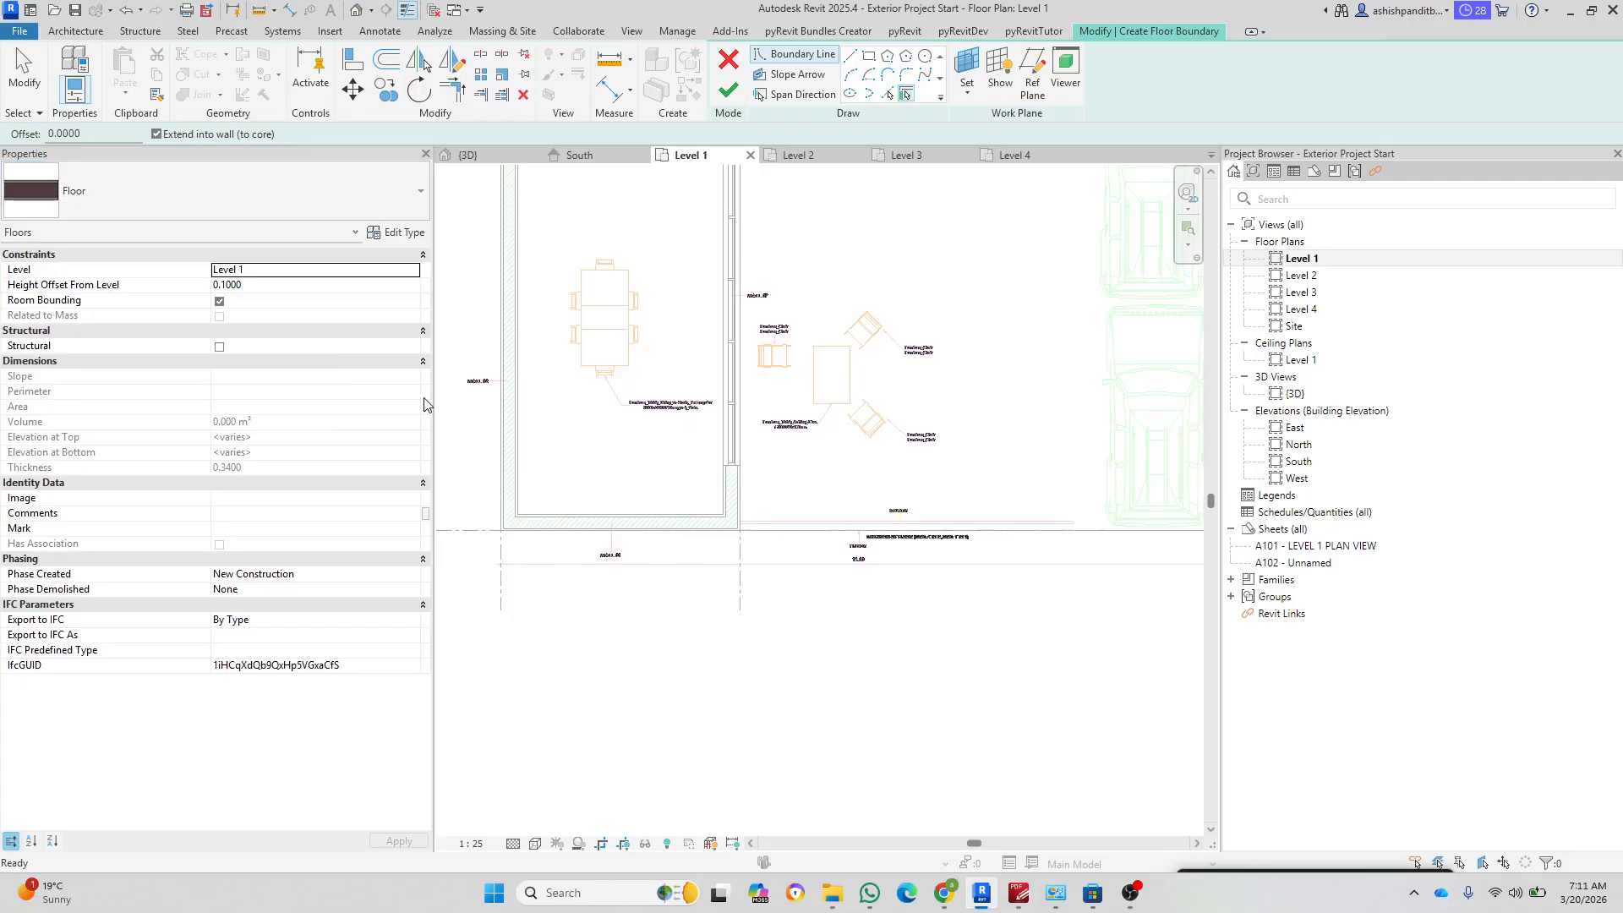
pyautogui.click(869, 59)
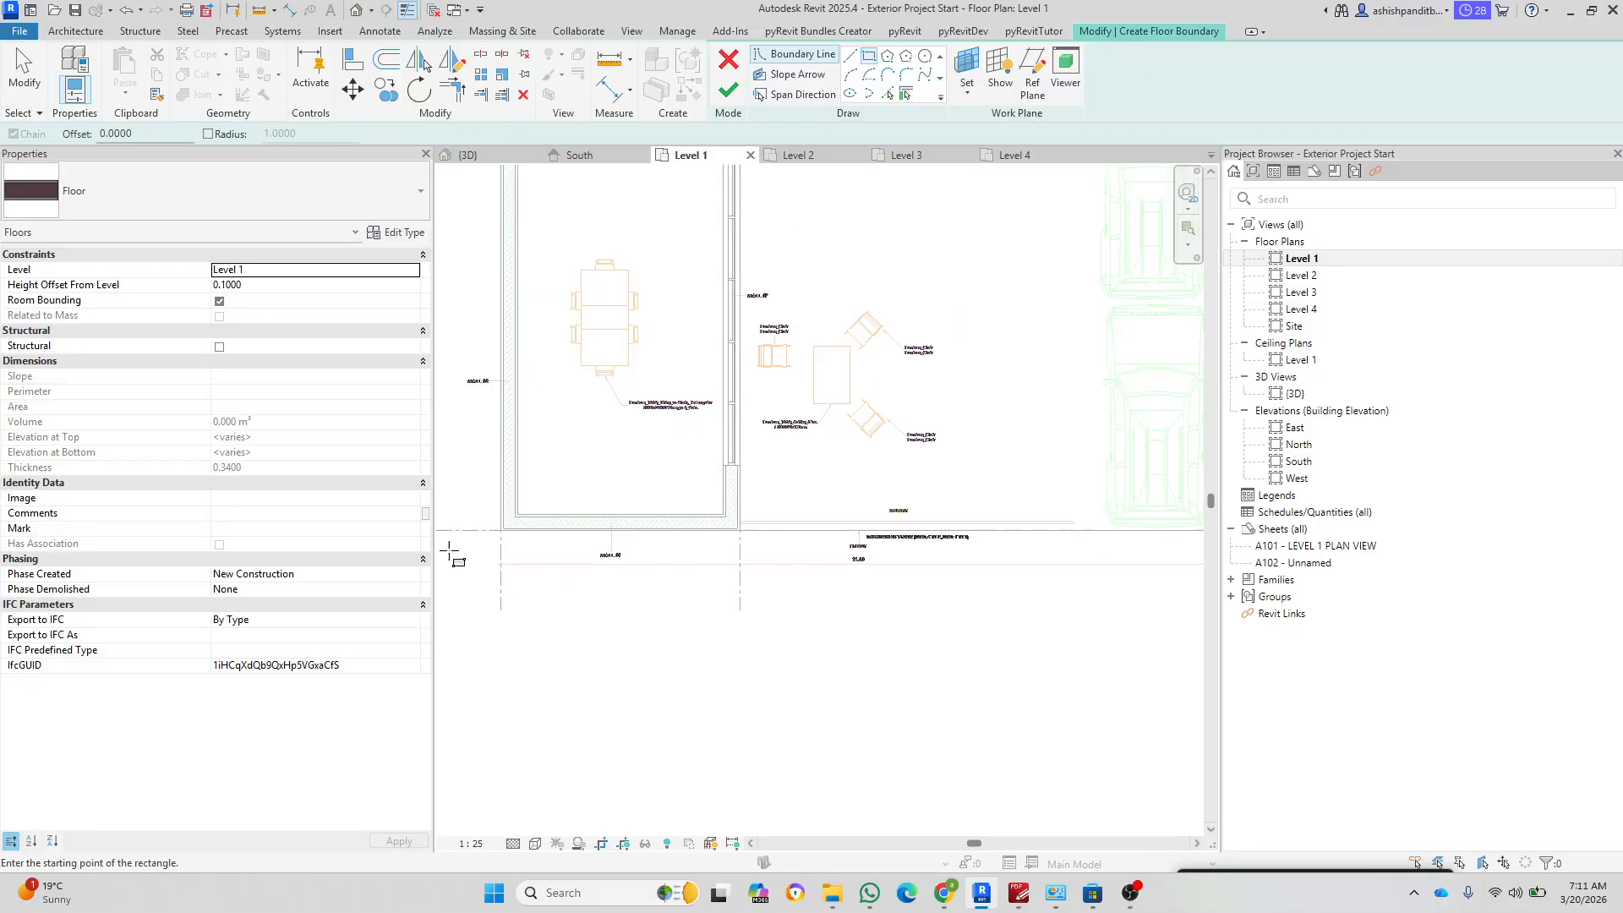
pyautogui.scroll(6, 487, 537)
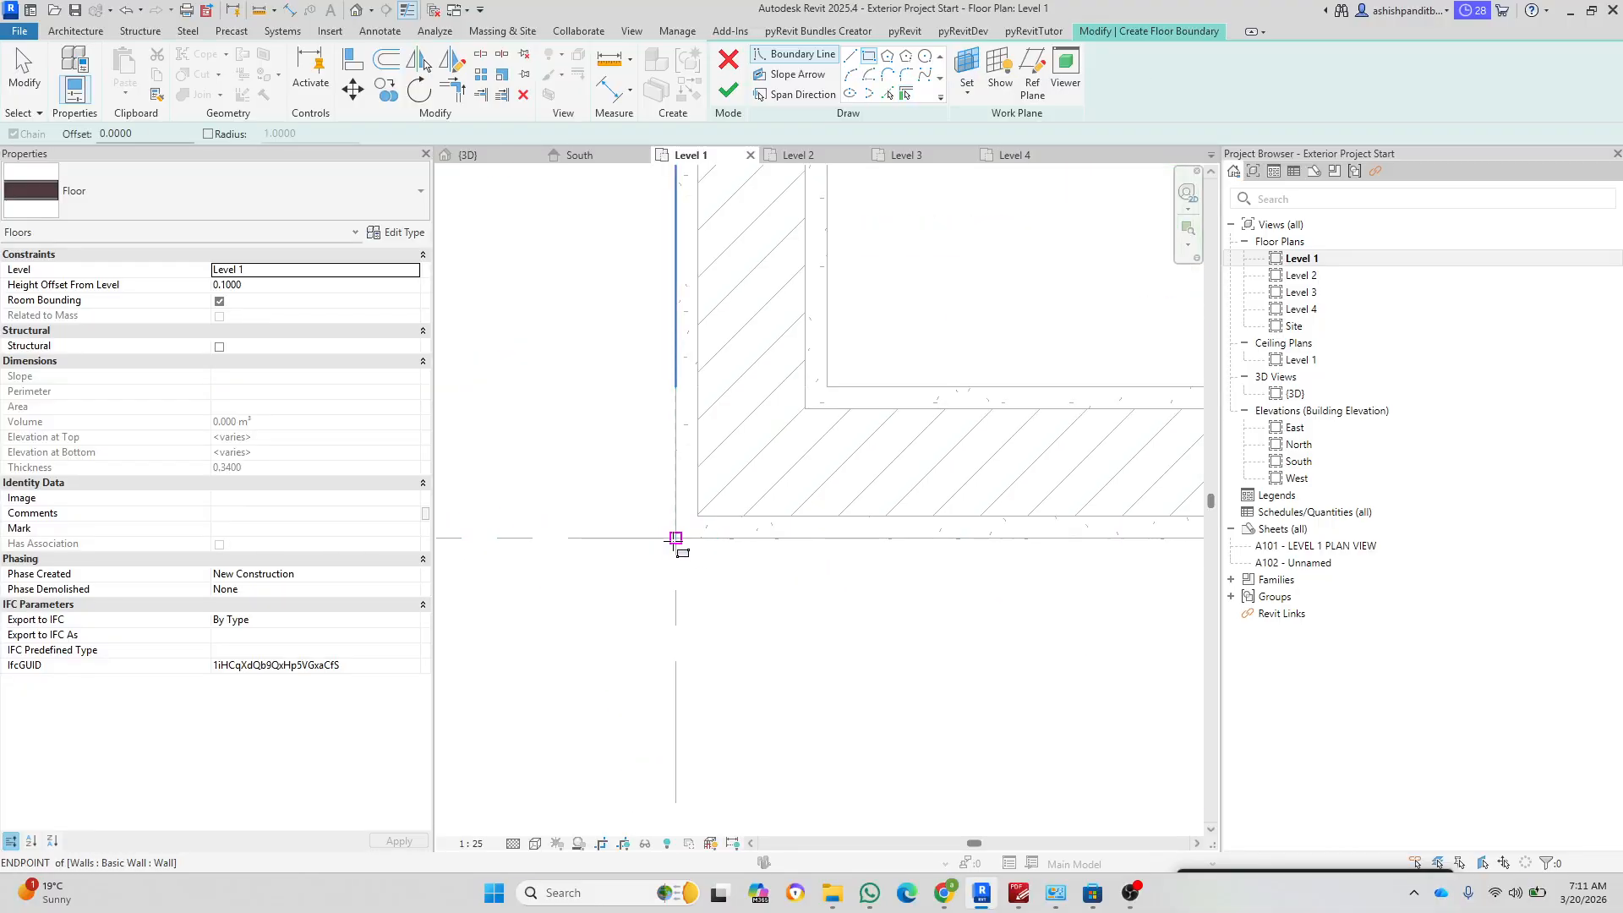
pyautogui.click(675, 538)
pyautogui.scroll(-8, 580, 629)
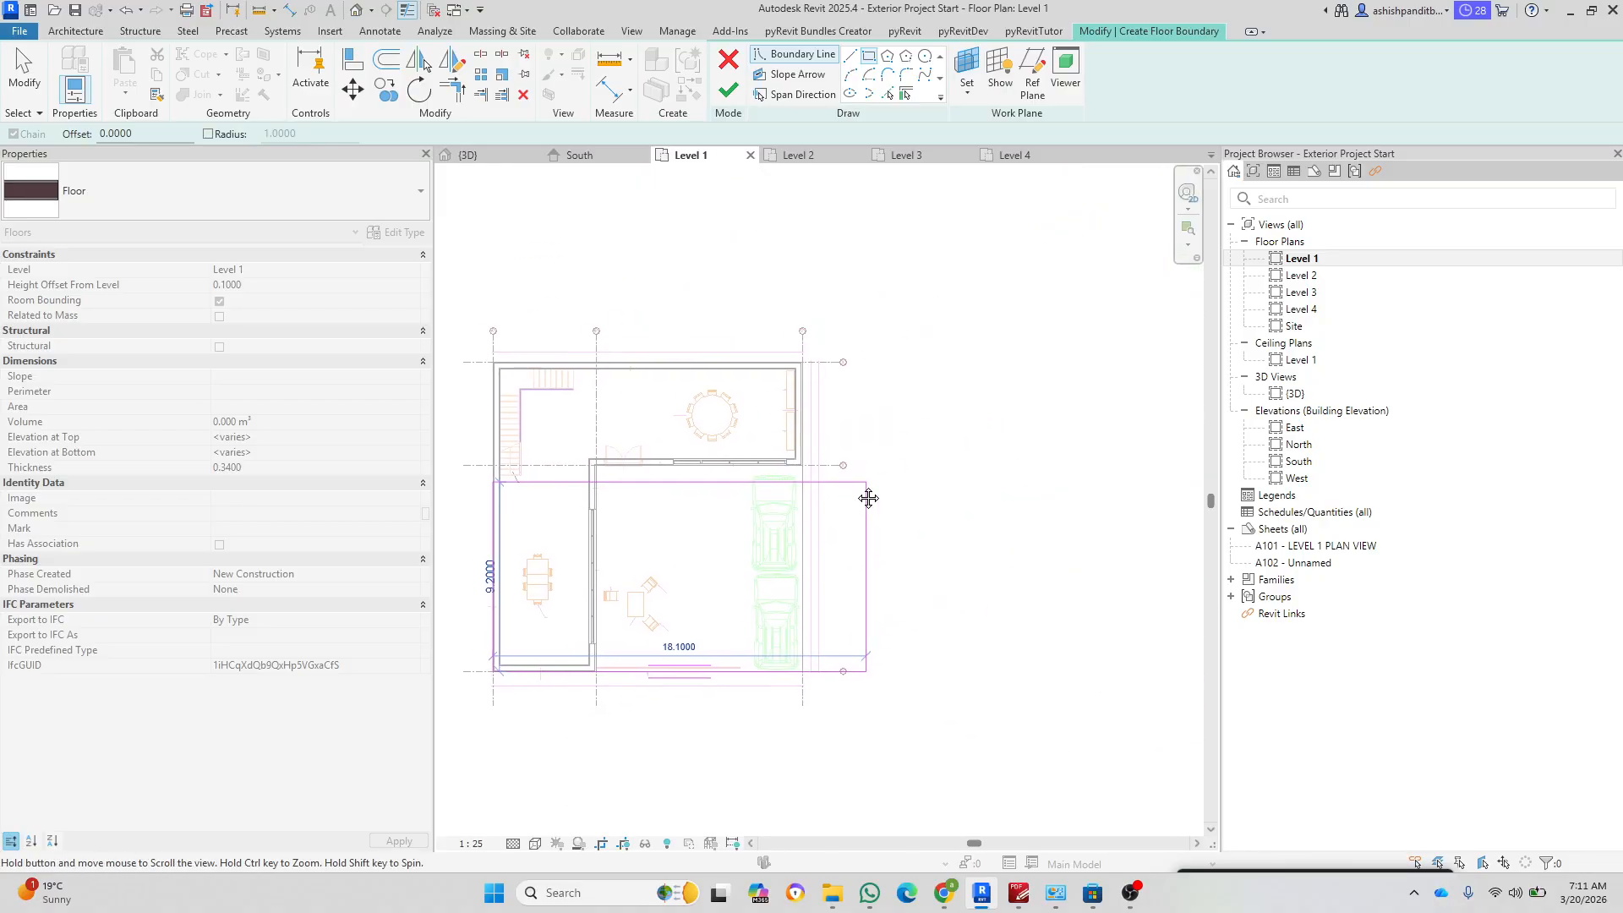
pyautogui.scroll(8, 827, 402)
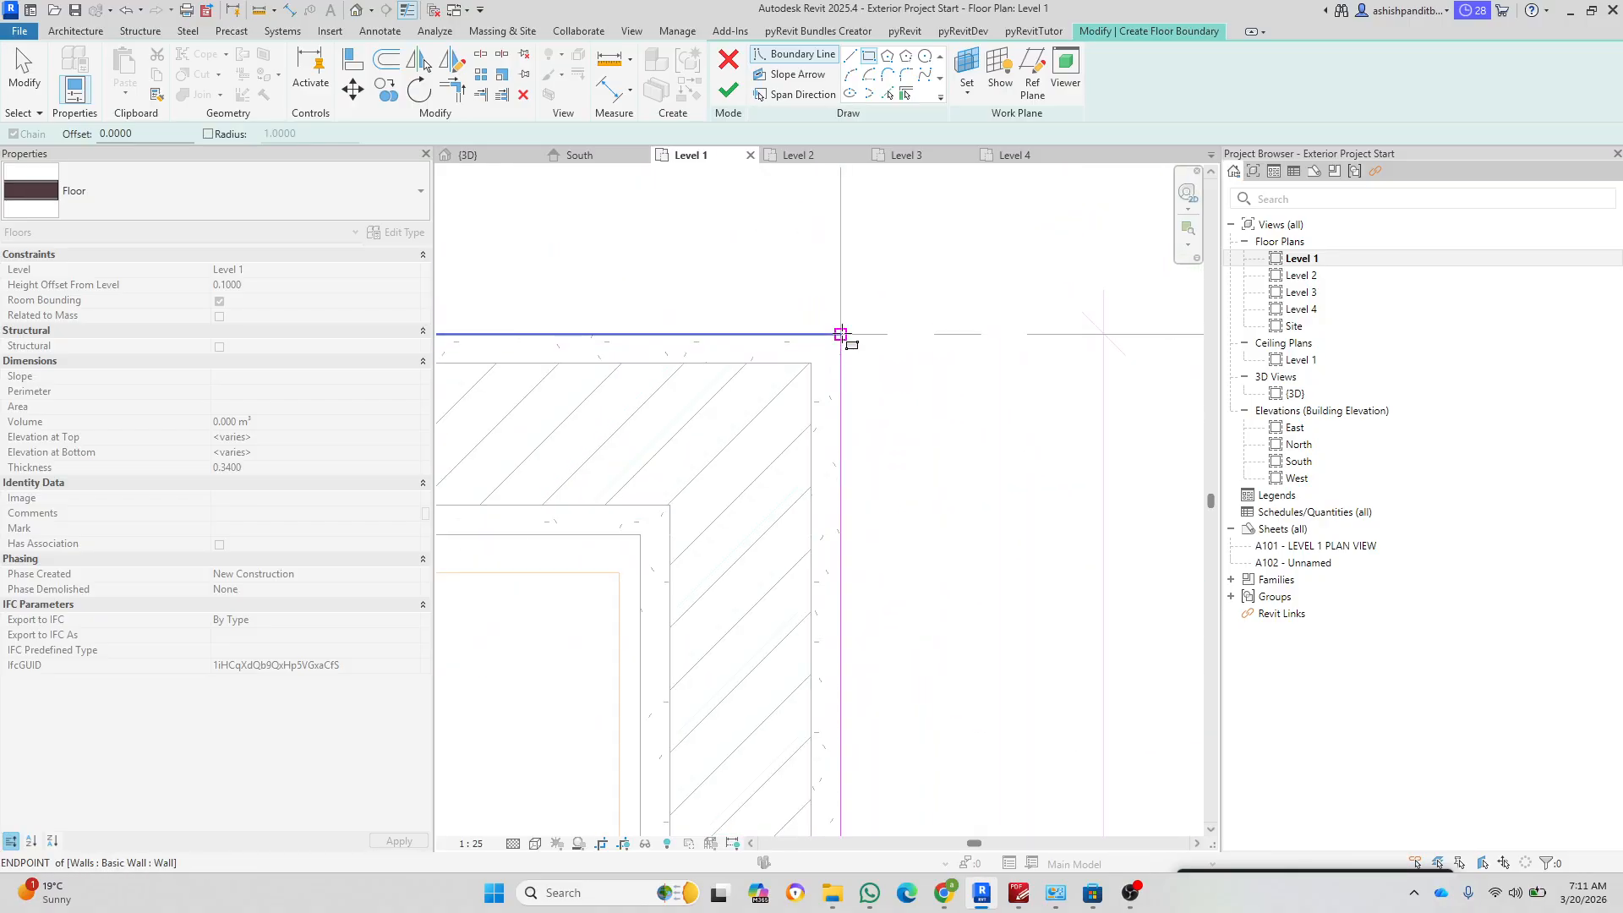
pyautogui.click(840, 334)
# Step: Check the boundary against the floor dimension note and grids A to C and 1 to 3, and finish the floor
pyautogui.scroll(-8, 870, 558)
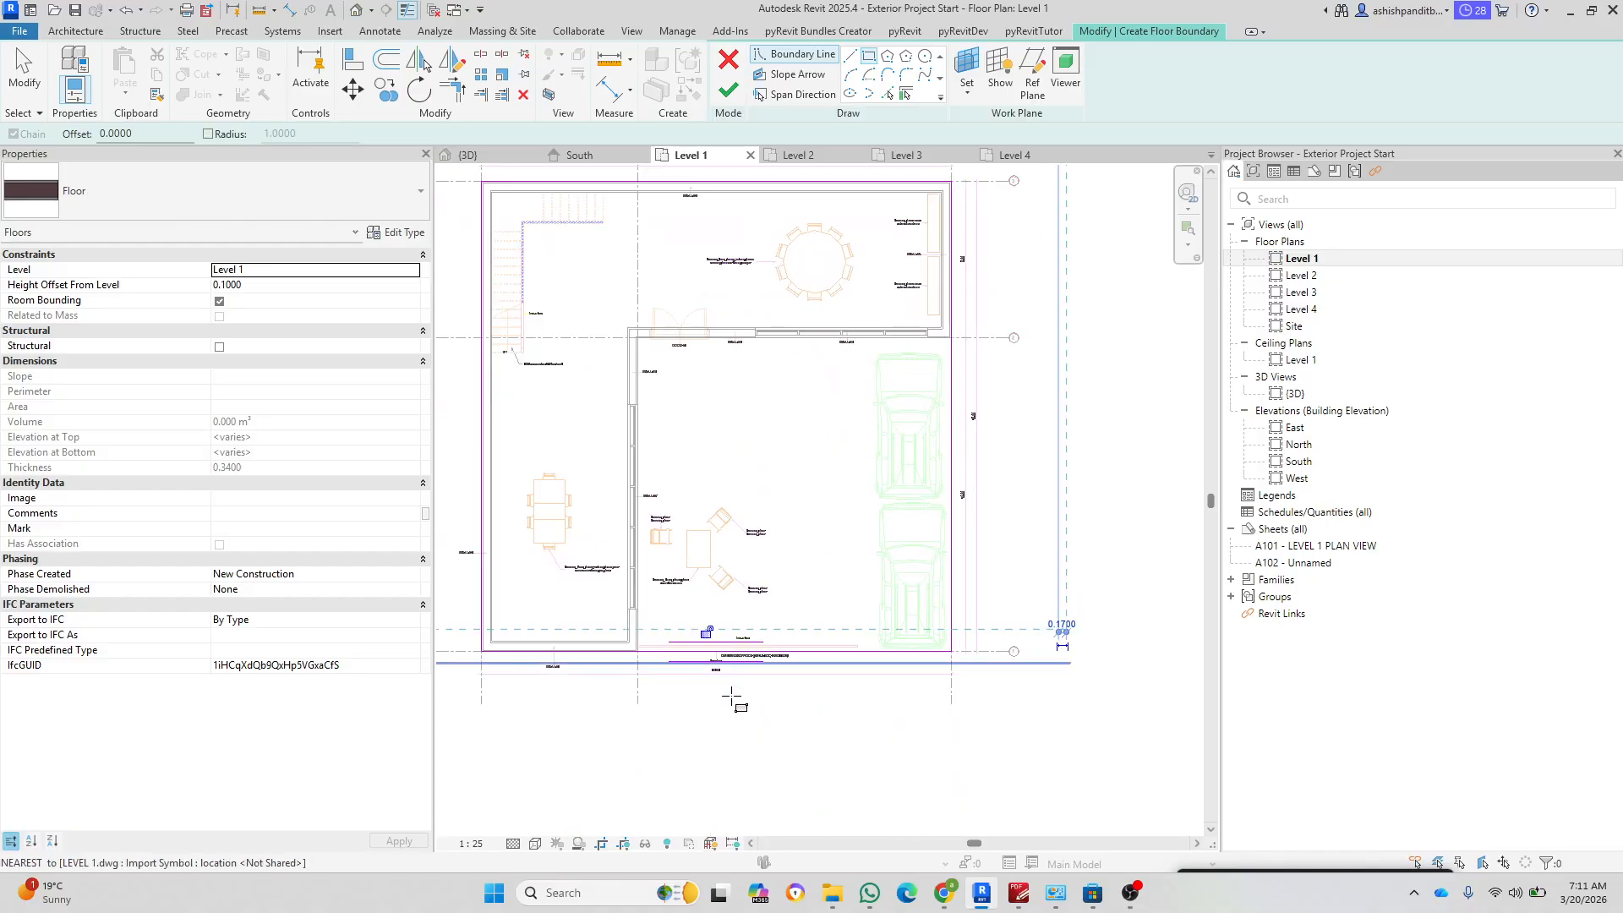
pyautogui.scroll(8, 761, 660)
pyautogui.scroll(-10, 845, 592)
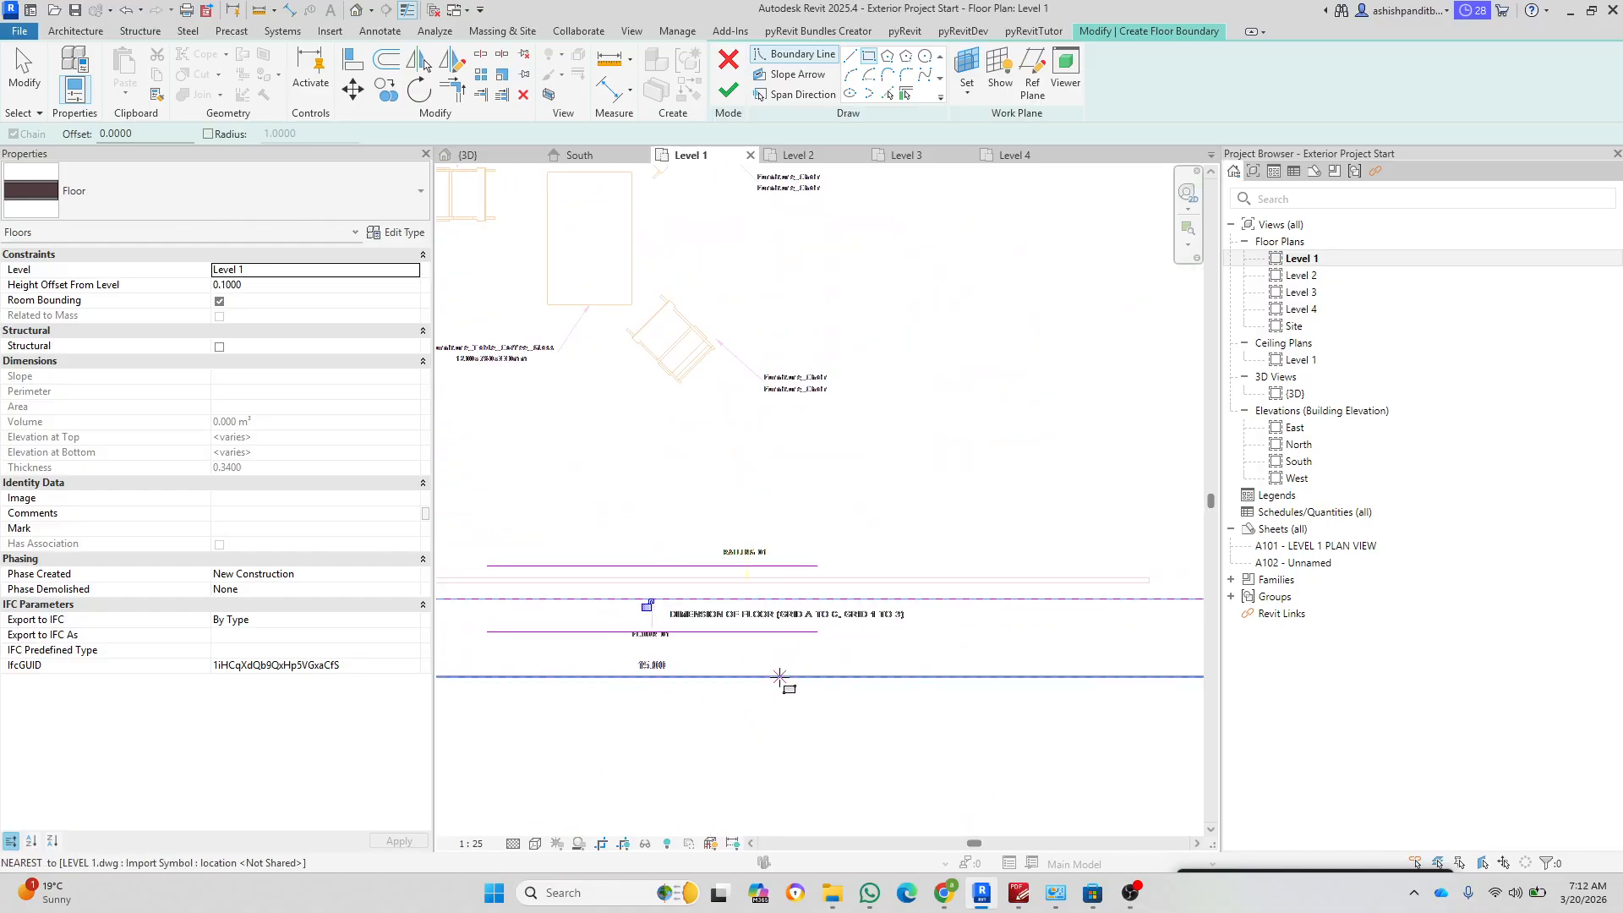
pyautogui.scroll(4, 655, 353)
pyautogui.scroll(2, 654, 350)
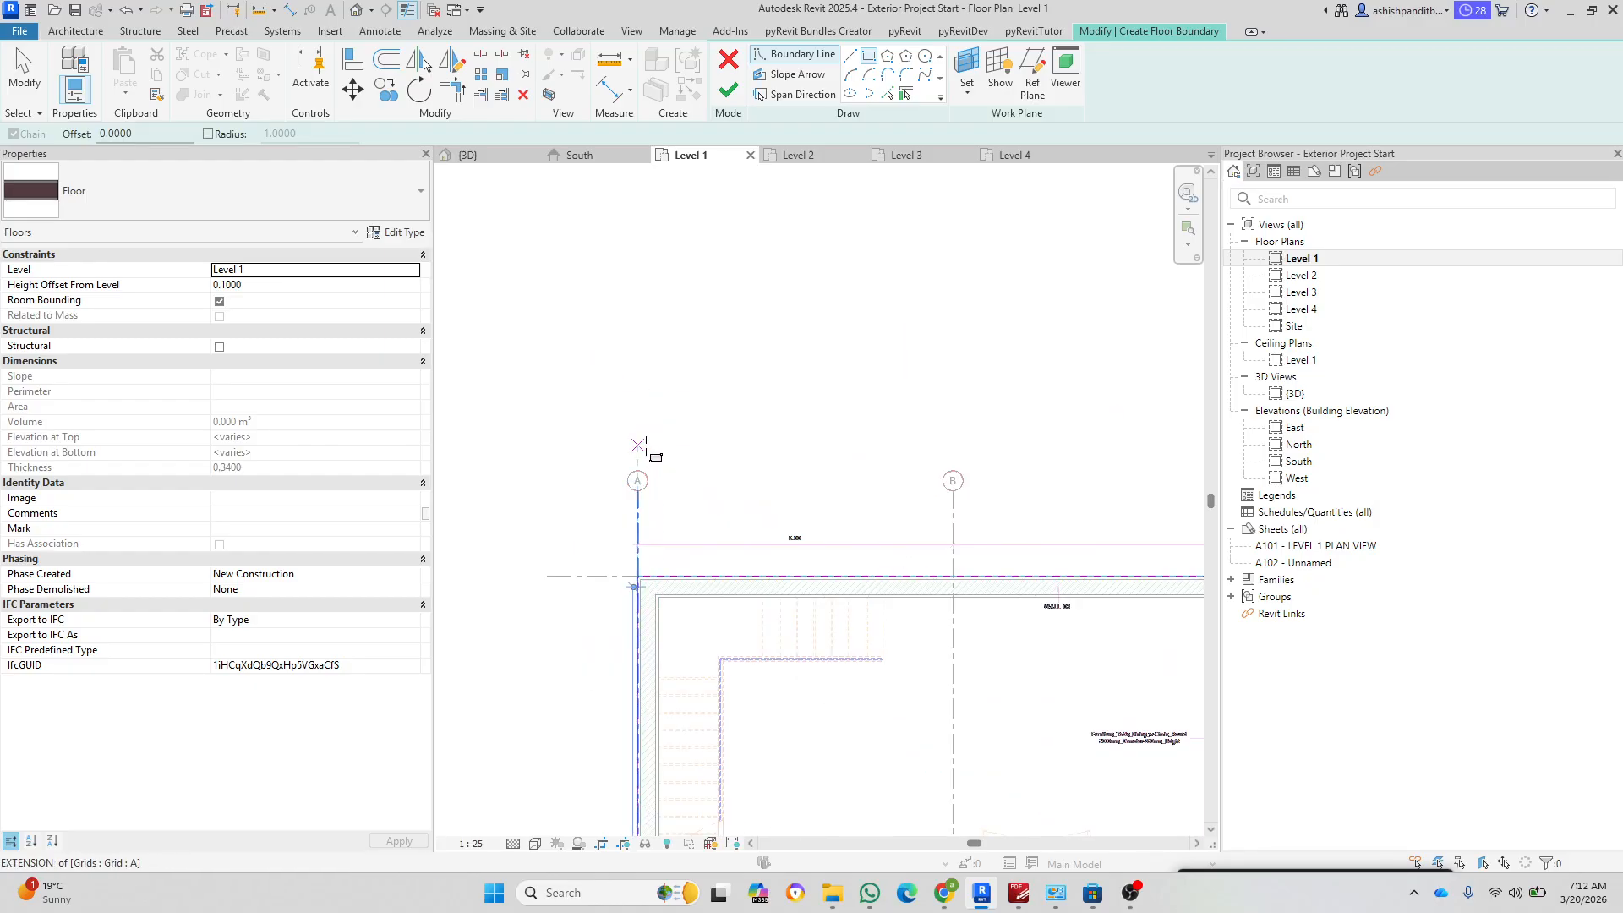
pyautogui.moveTo(848, 555); pyautogui.dragTo(216, 554, button='middle')
pyautogui.moveTo(1006, 649); pyautogui.dragTo(877, 330, button='middle')
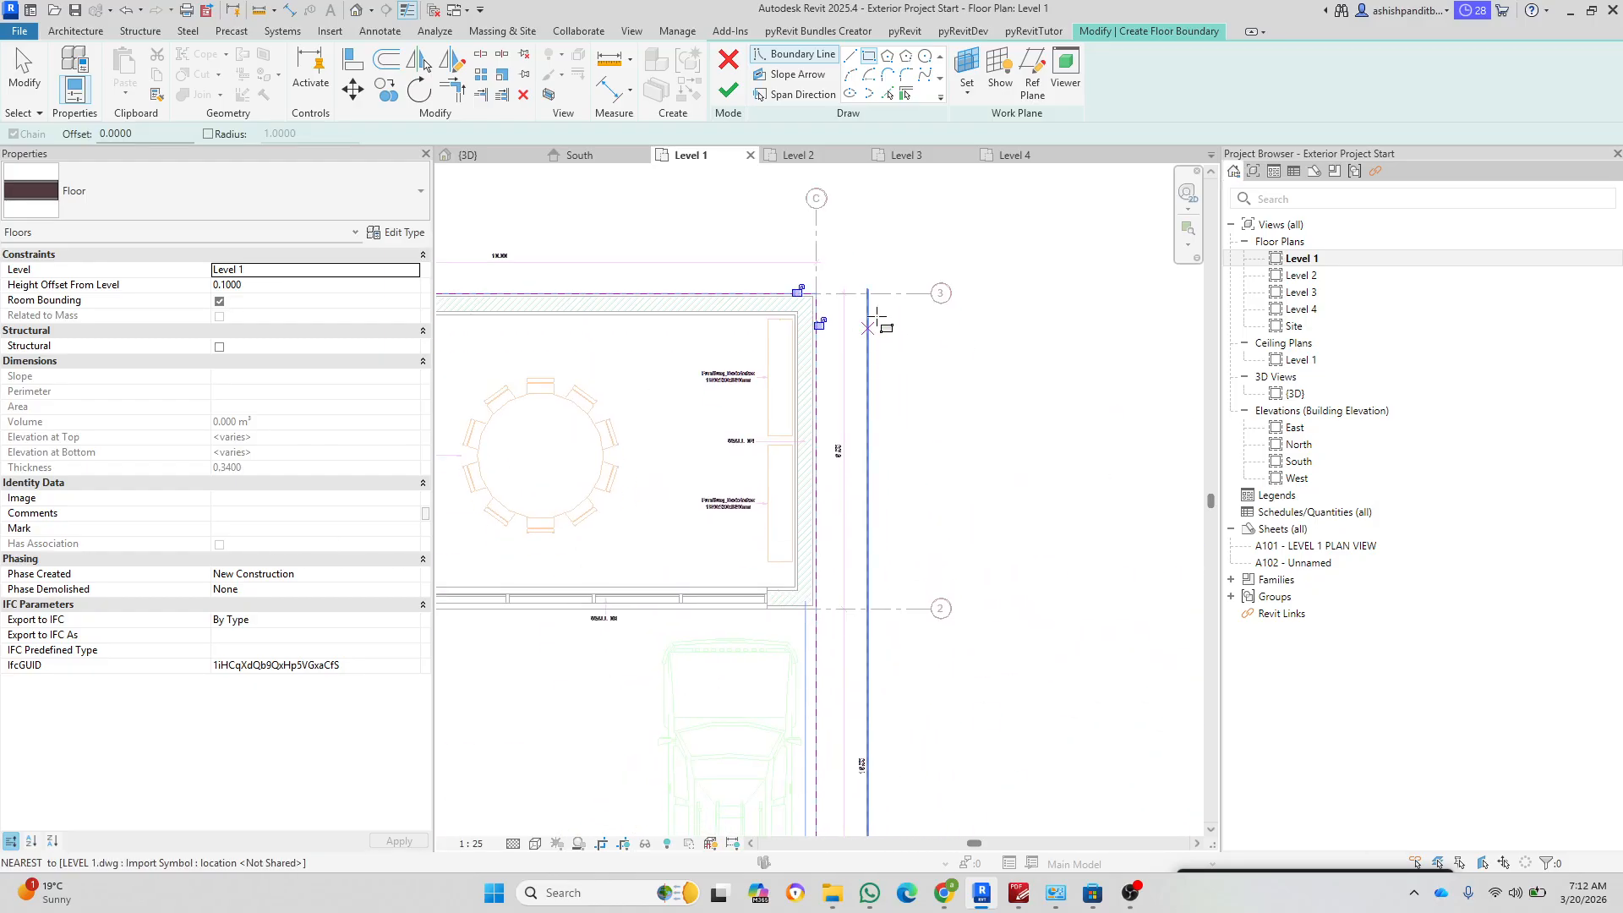
pyautogui.scroll(2, 896, 283)
pyautogui.scroll(-3, 852, 305)
pyautogui.scroll(-2, 854, 351)
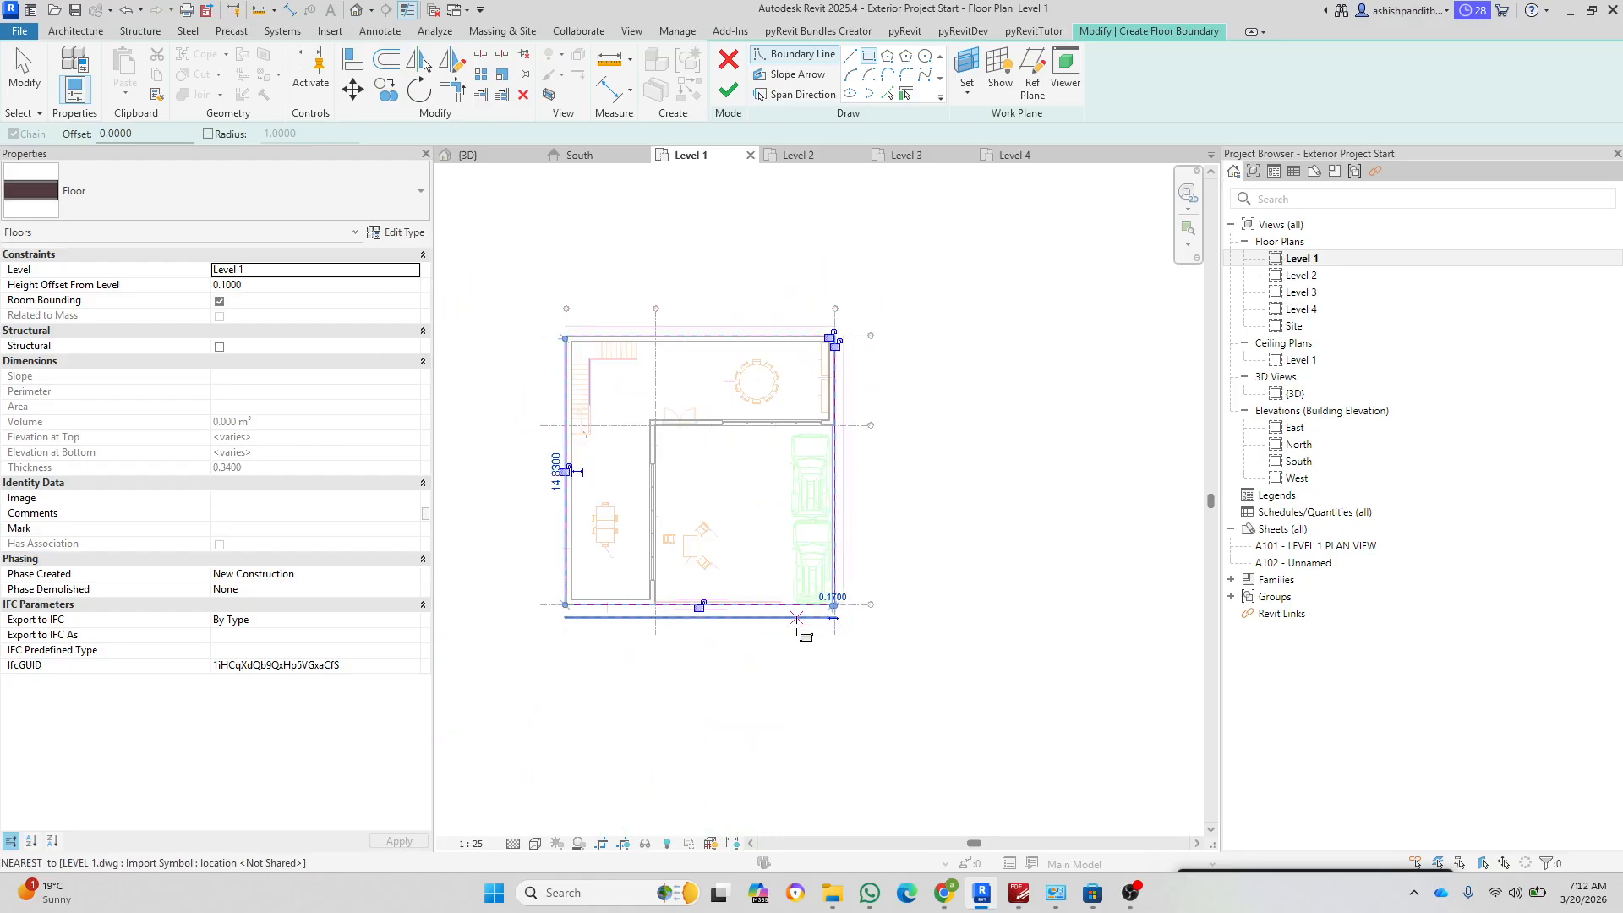
pyautogui.click(728, 90)
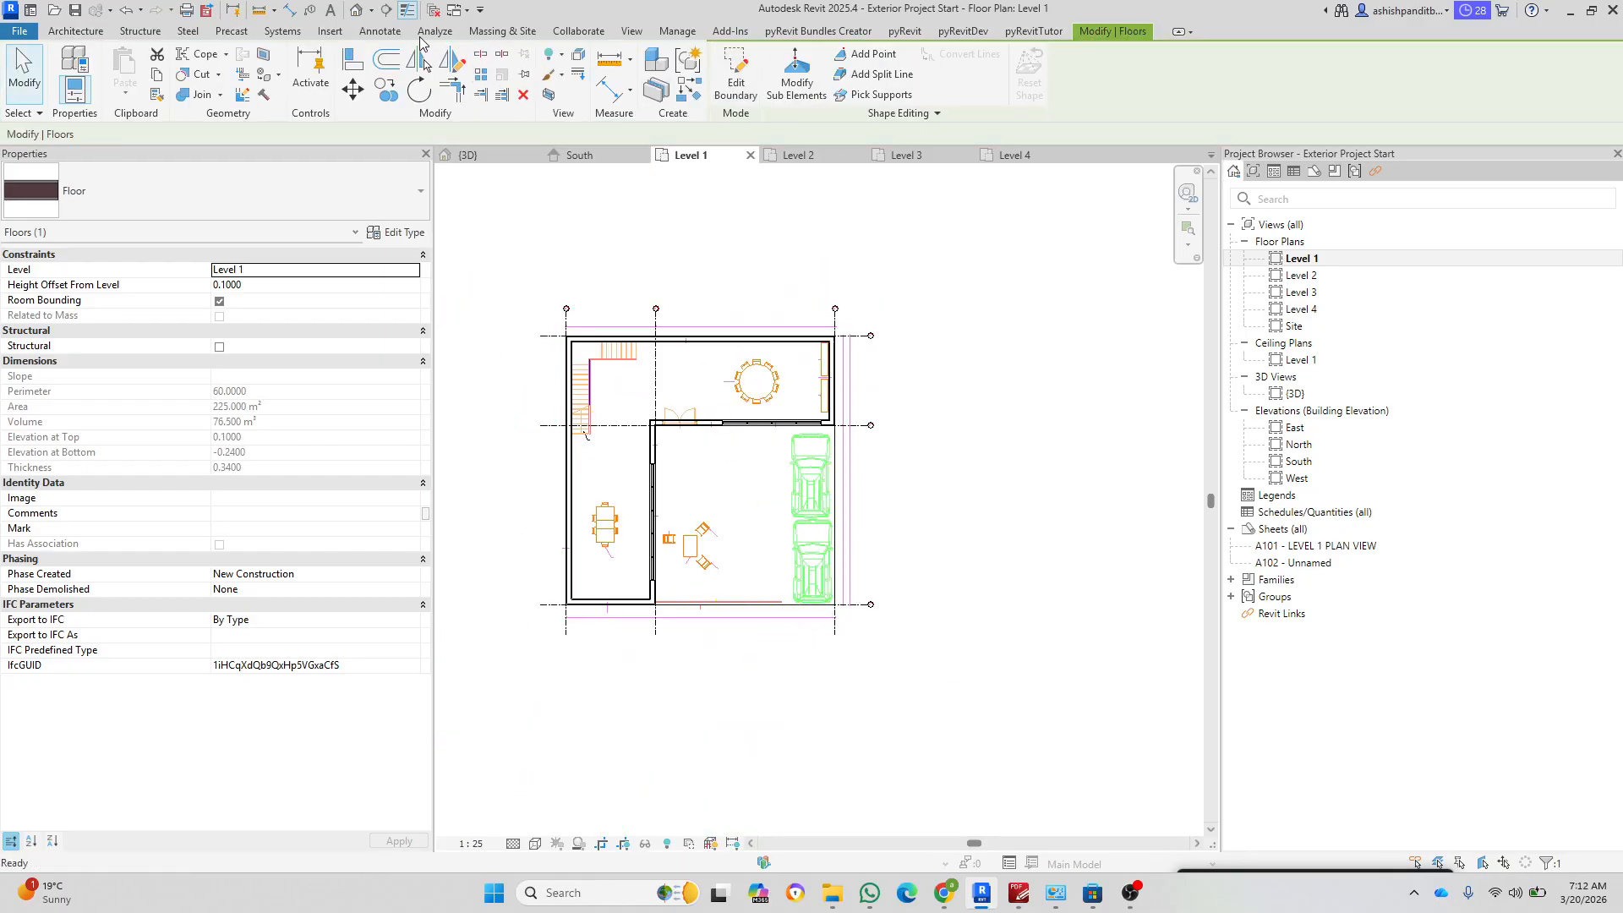
# Step: Set the floor's height offset from Level 1 to 0 in the 3D view and reselect the floor to check it
pyautogui.click(355, 11)
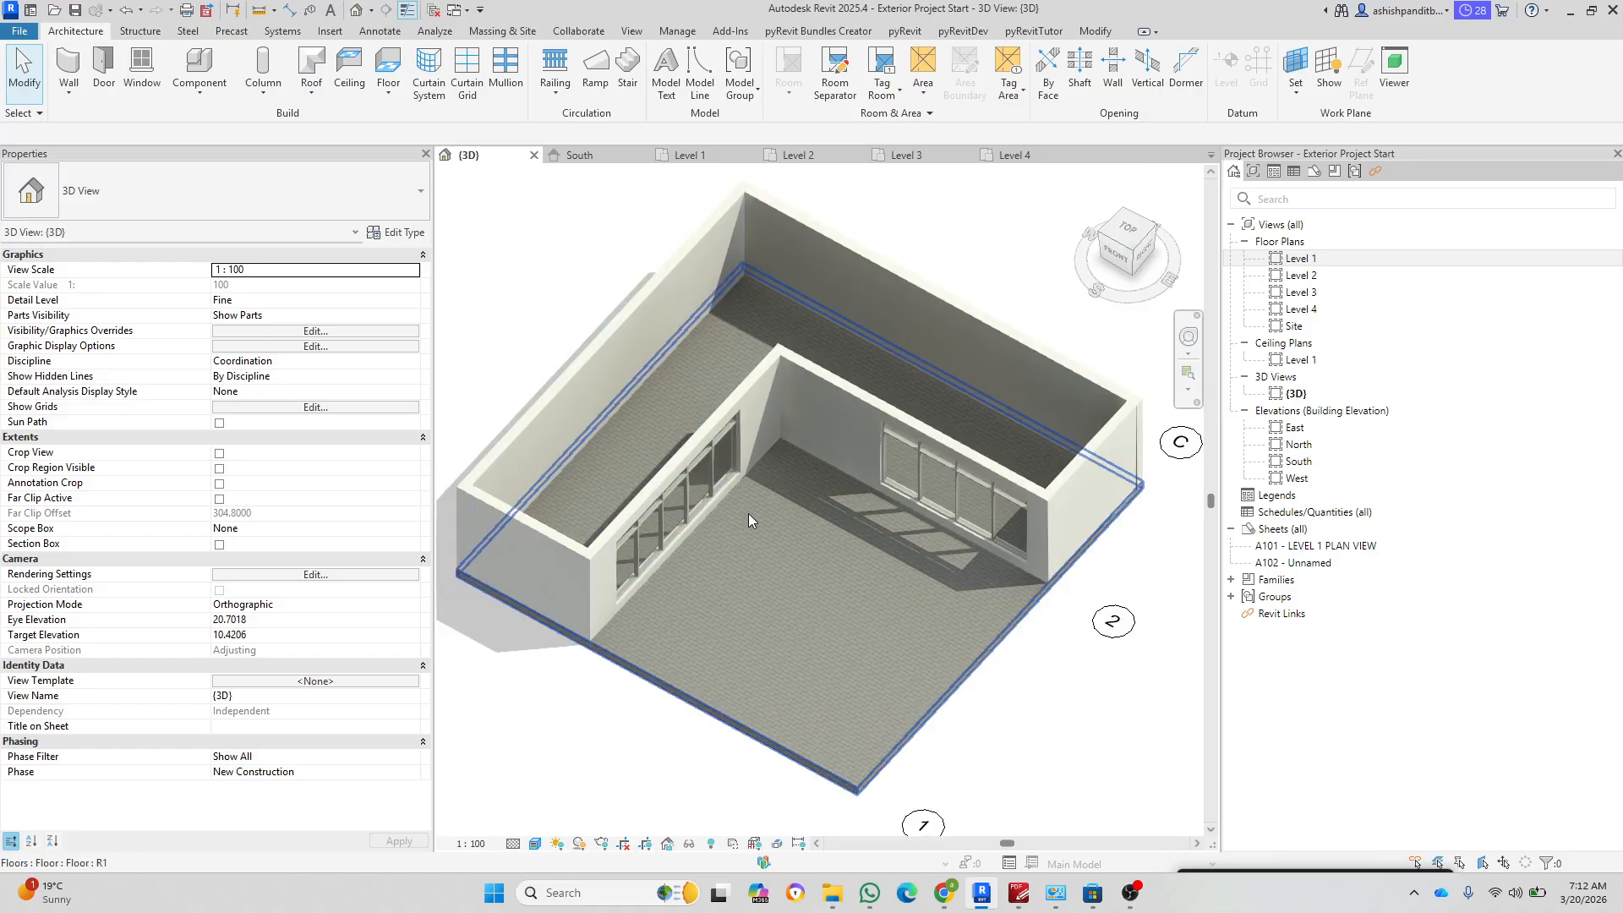
pyautogui.click(308, 291)
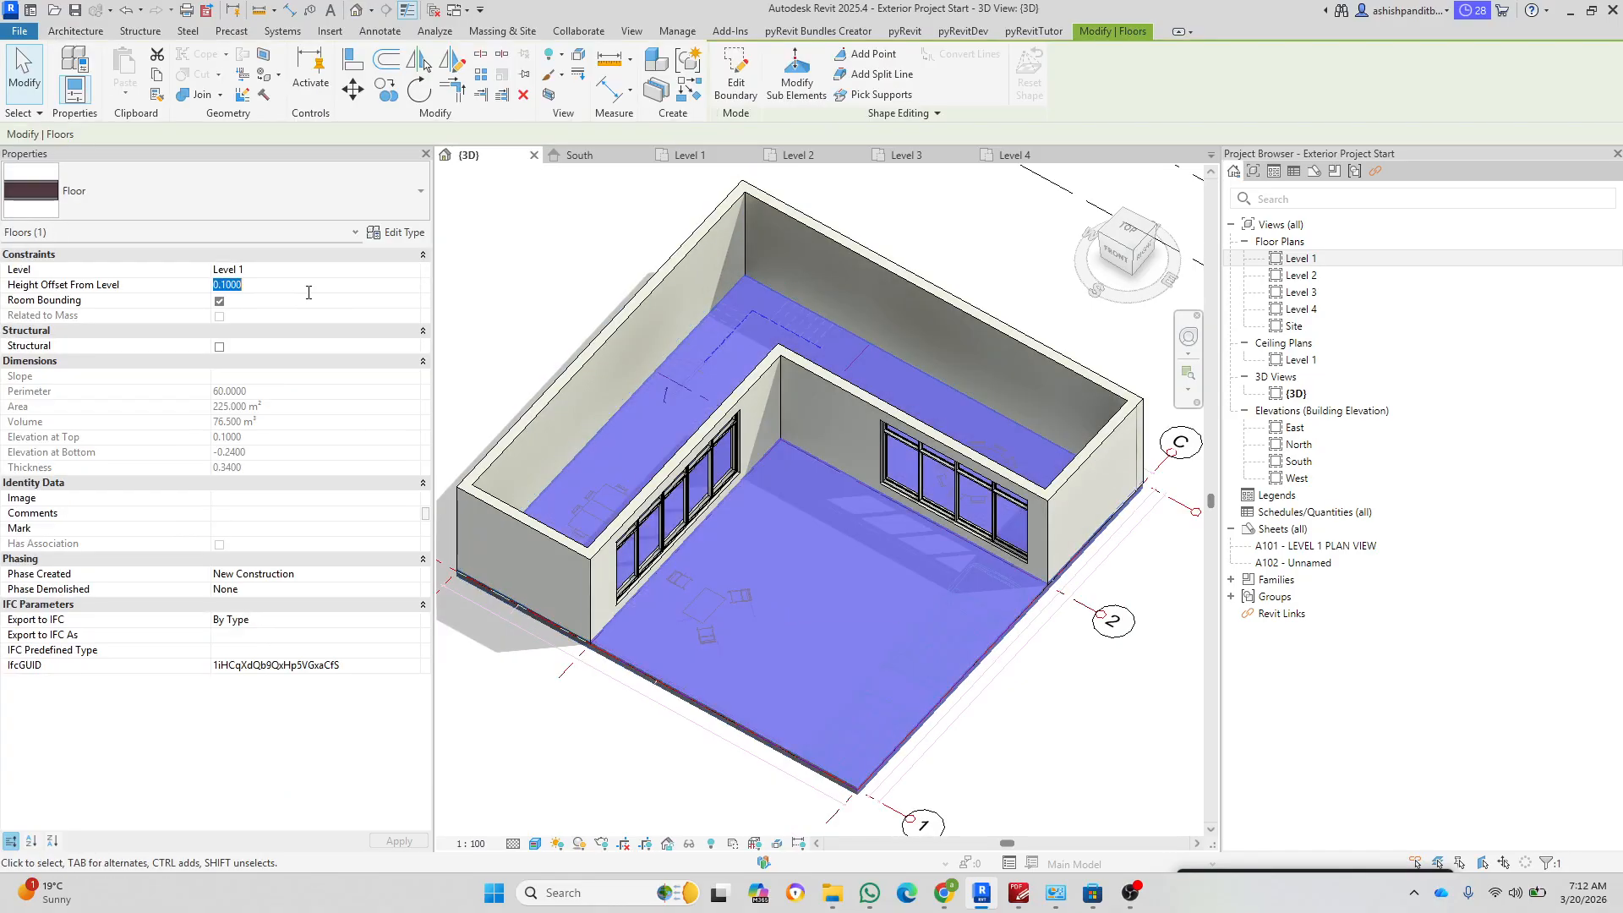
pyautogui.click(686, 810)
pyautogui.scroll(2, 738, 791)
pyautogui.scroll(-4, 759, 516)
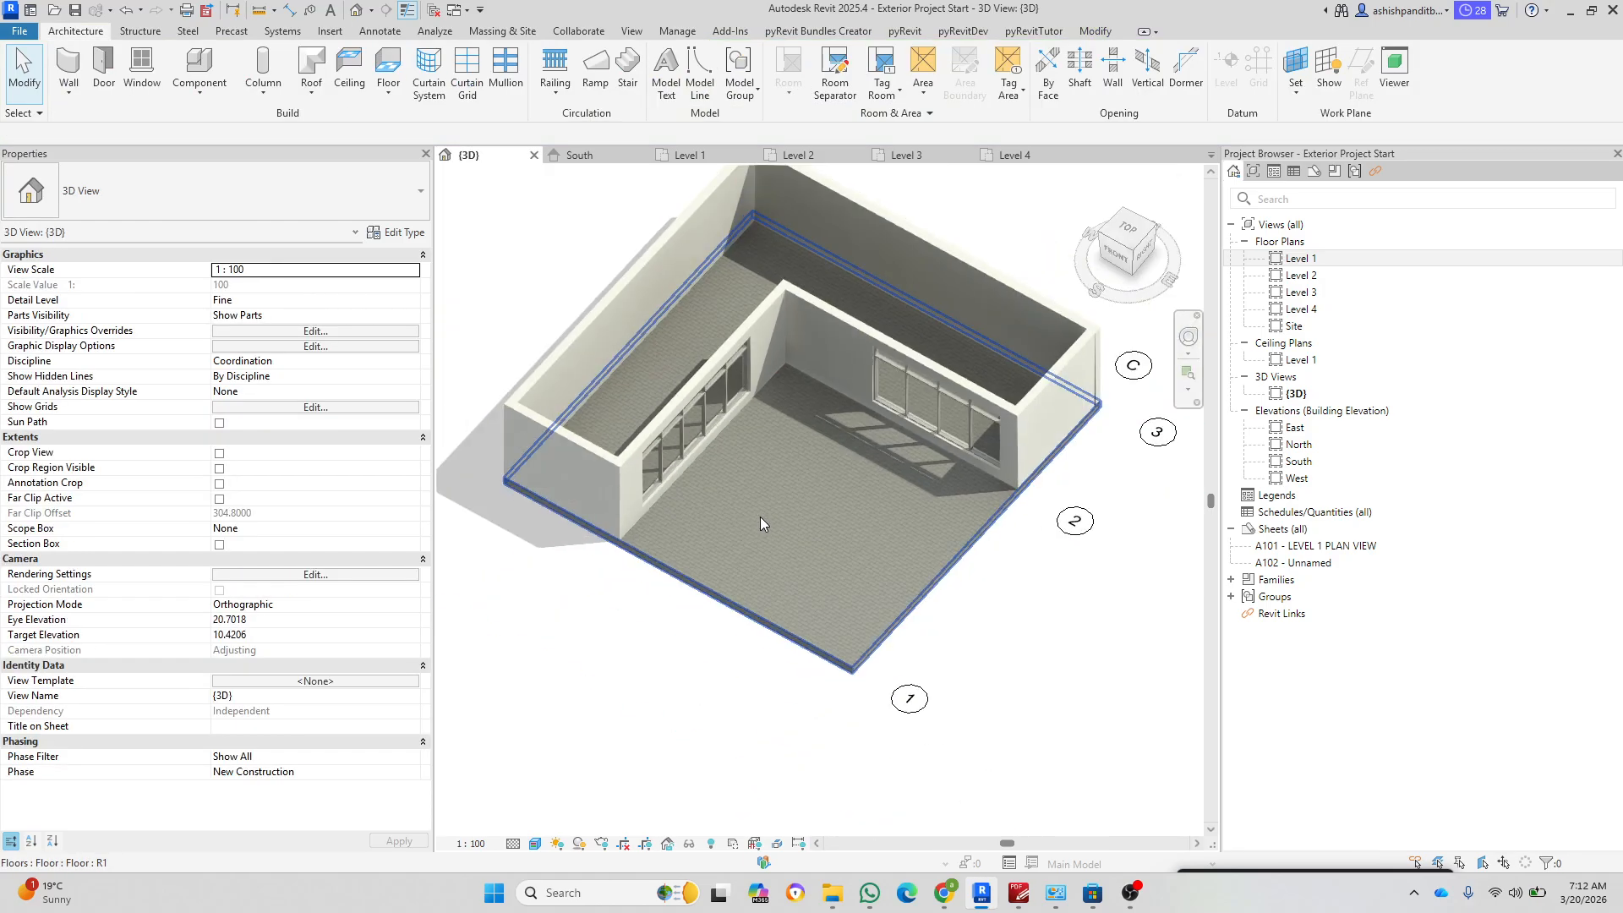
pyautogui.scroll(2, 786, 523)
pyautogui.scroll(2, 814, 529)
pyautogui.click(814, 529)
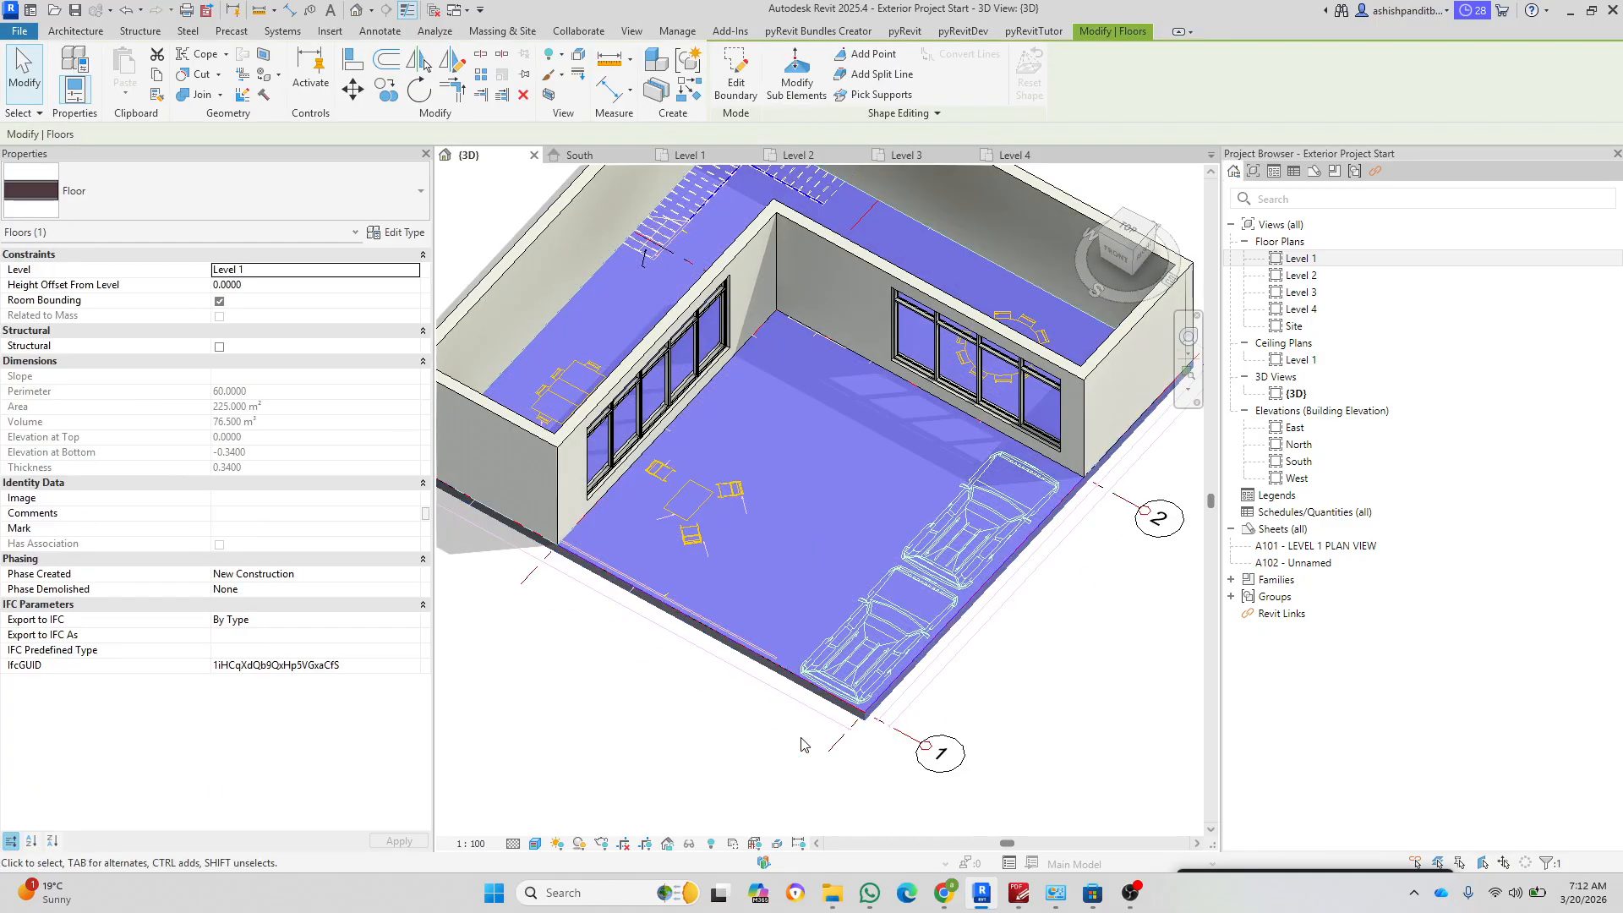
# Step: Examine the floor's edge and corner near grid 1 in 3D with the view's detail level set to Fine
pyautogui.scroll(4, 845, 643)
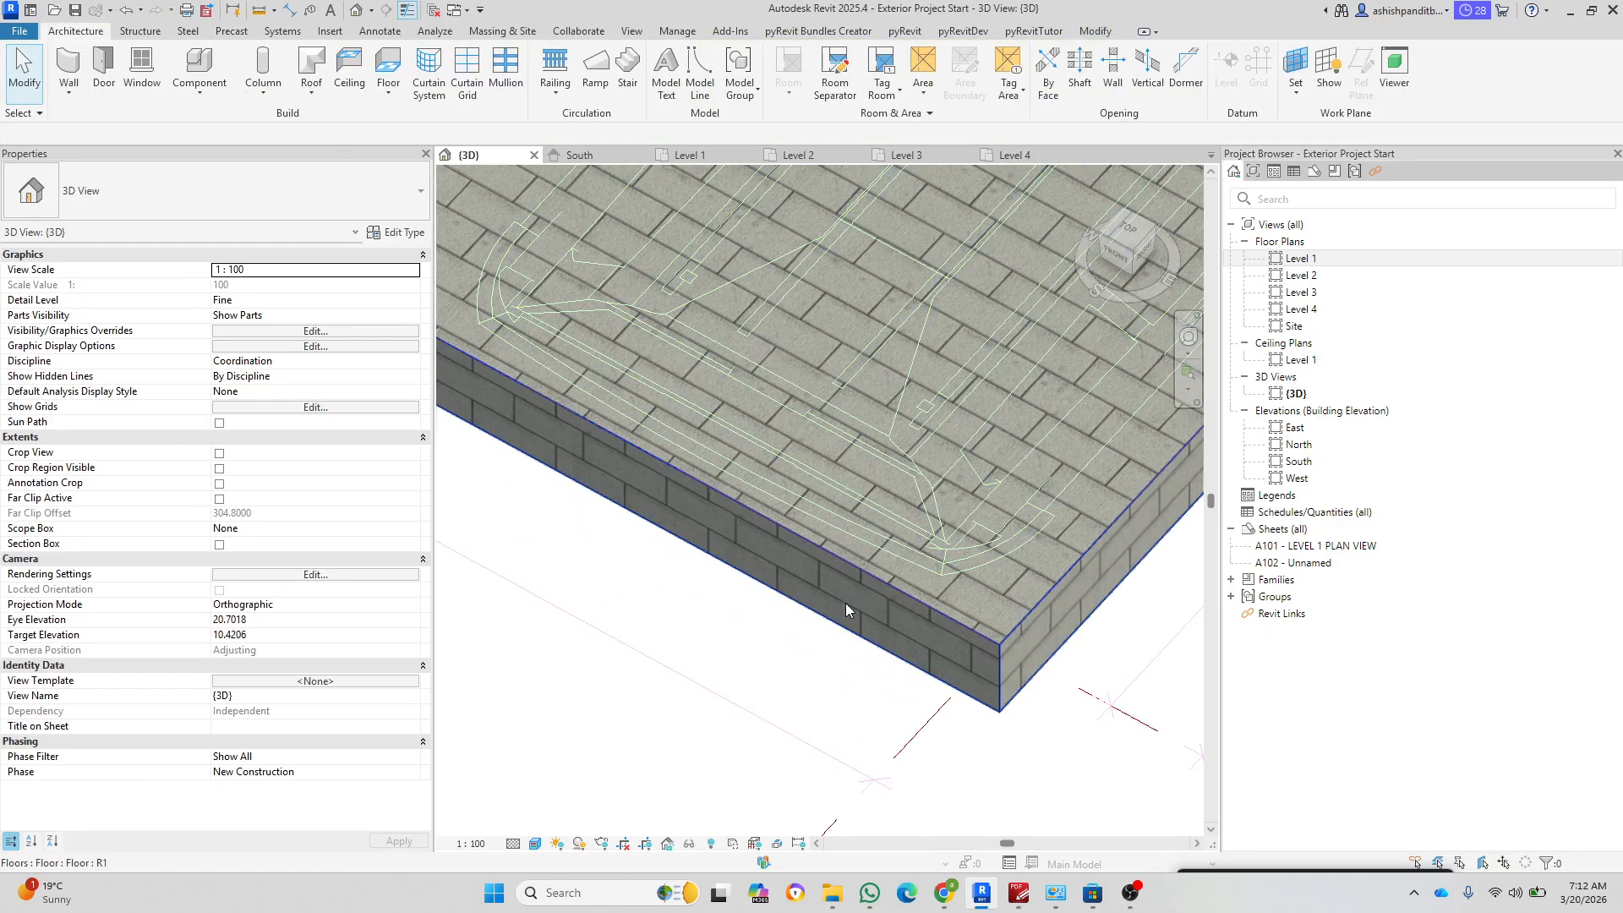
pyautogui.scroll(-4, 846, 602)
pyautogui.keyDown('shift'); pyautogui.moveTo(852, 629); pyautogui.dragTo(837, 509, button='middle'); pyautogui.keyUp('shift')
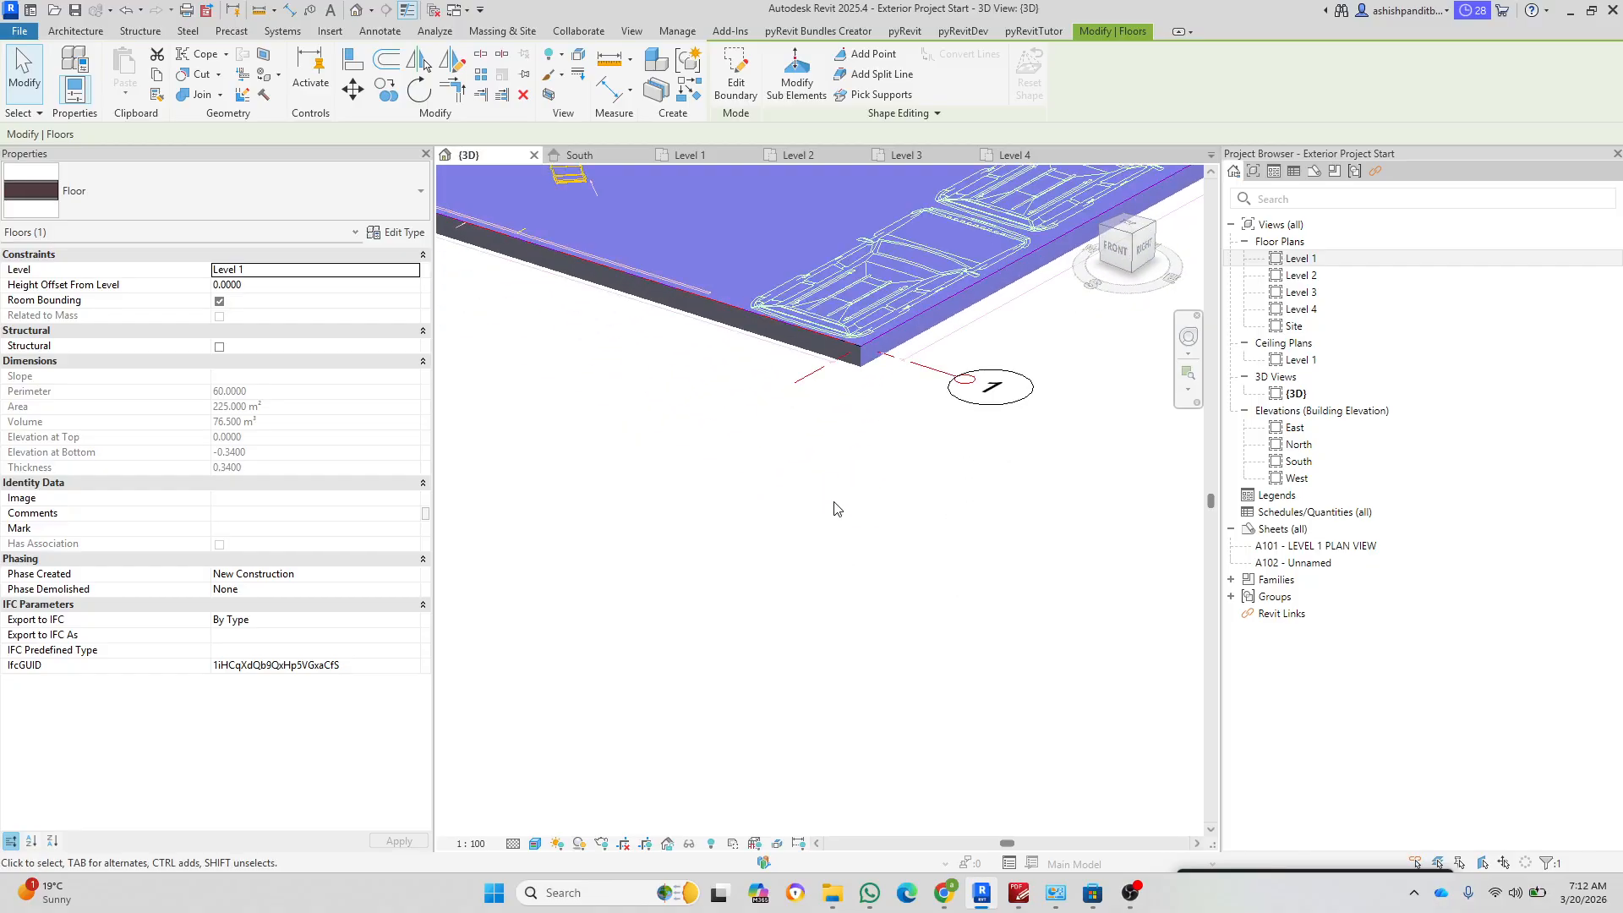
pyautogui.click(836, 509)
pyautogui.click(514, 844)
pyautogui.click(550, 822)
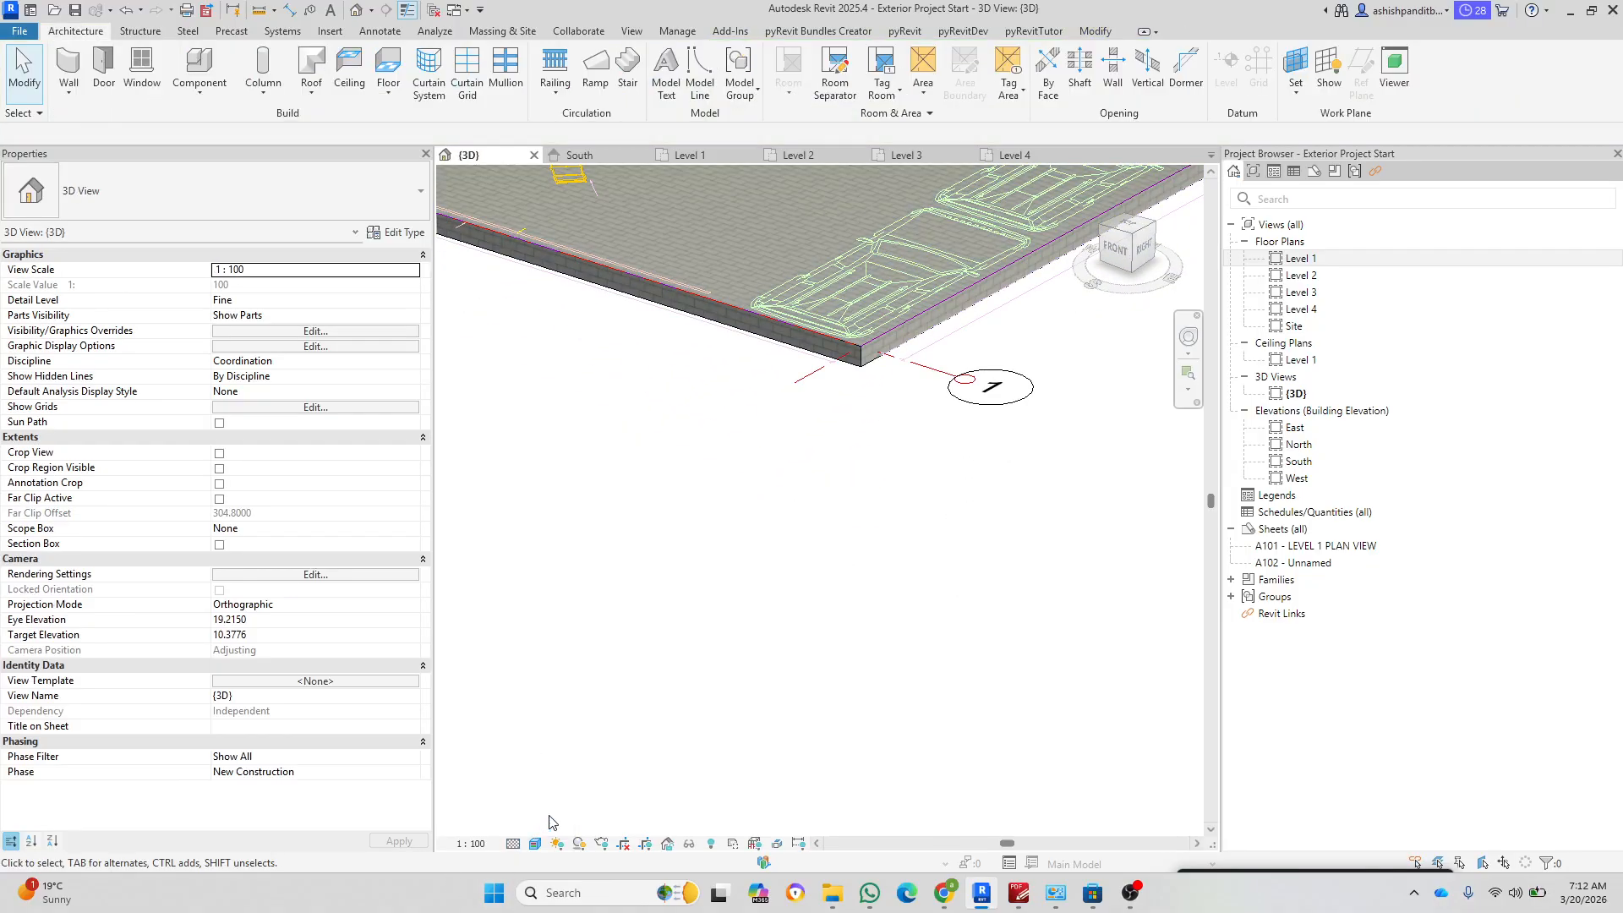
pyautogui.scroll(6, 881, 311)
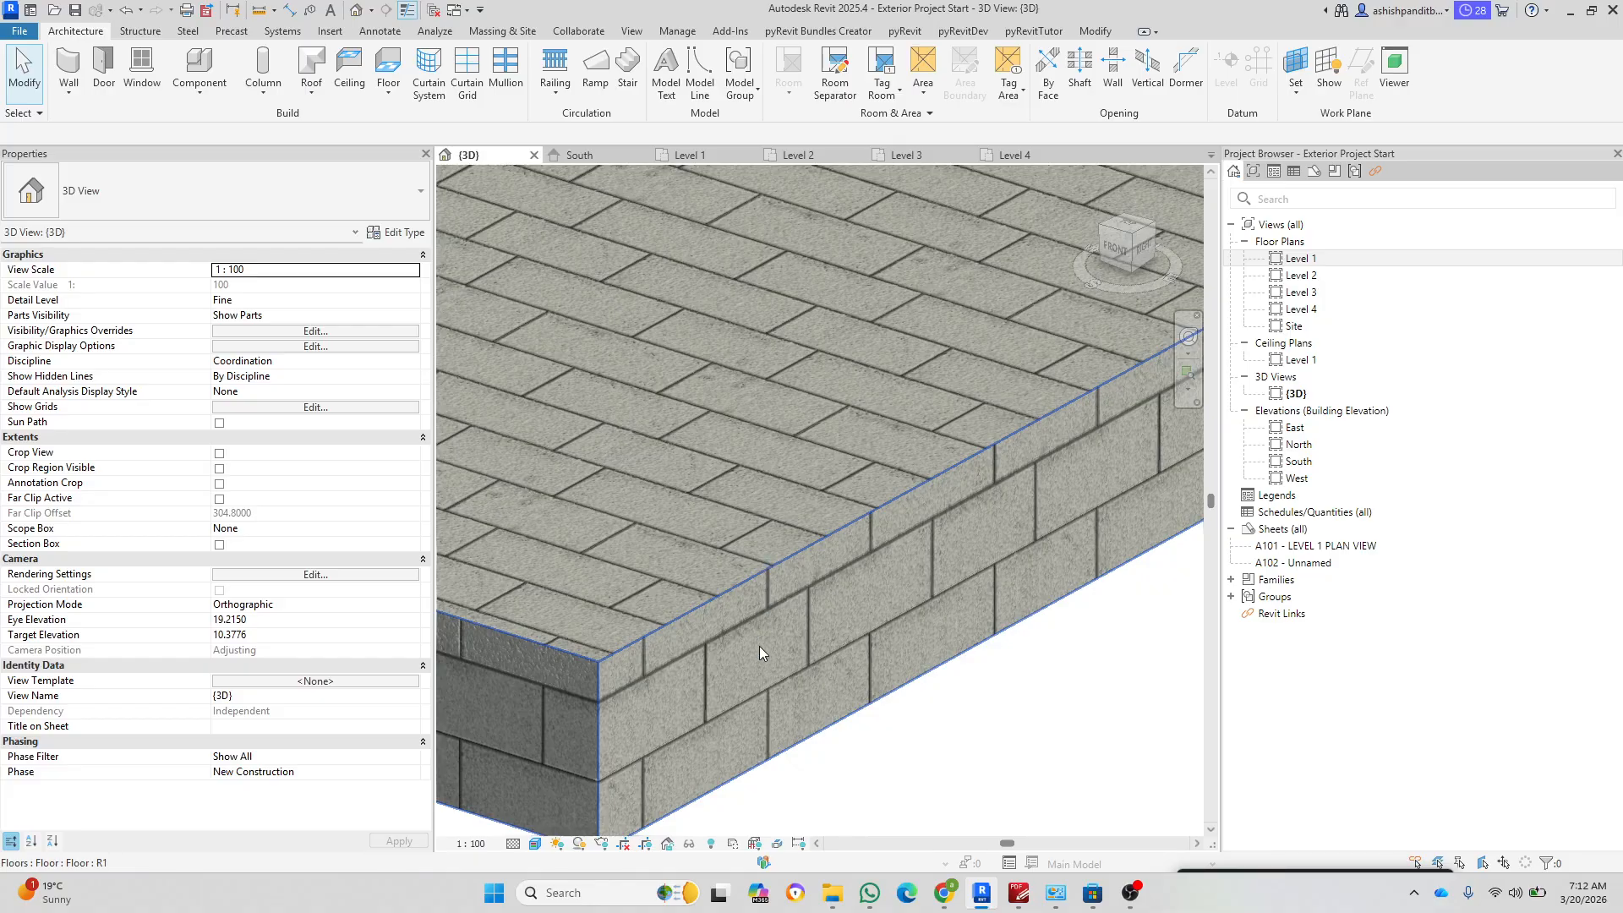
pyautogui.click(759, 646)
pyautogui.scroll(-3, 815, 603)
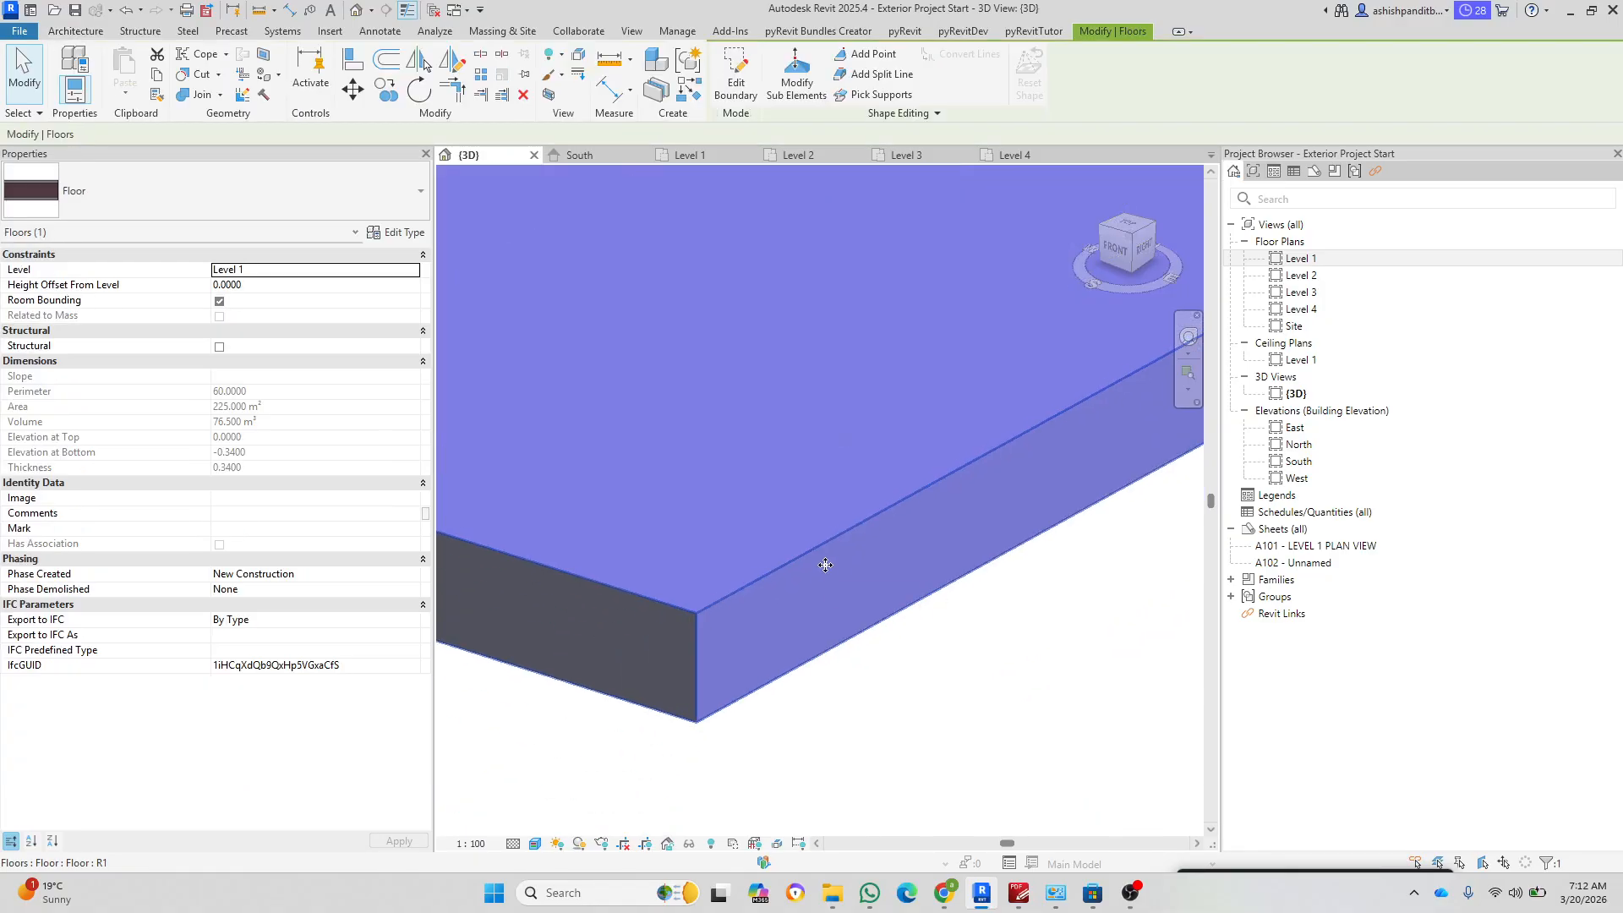
# Step: Review the layer materials and thicknesses in the Floor type's structure, leave without changes, and look over the model in 3D
pyautogui.click(416, 233)
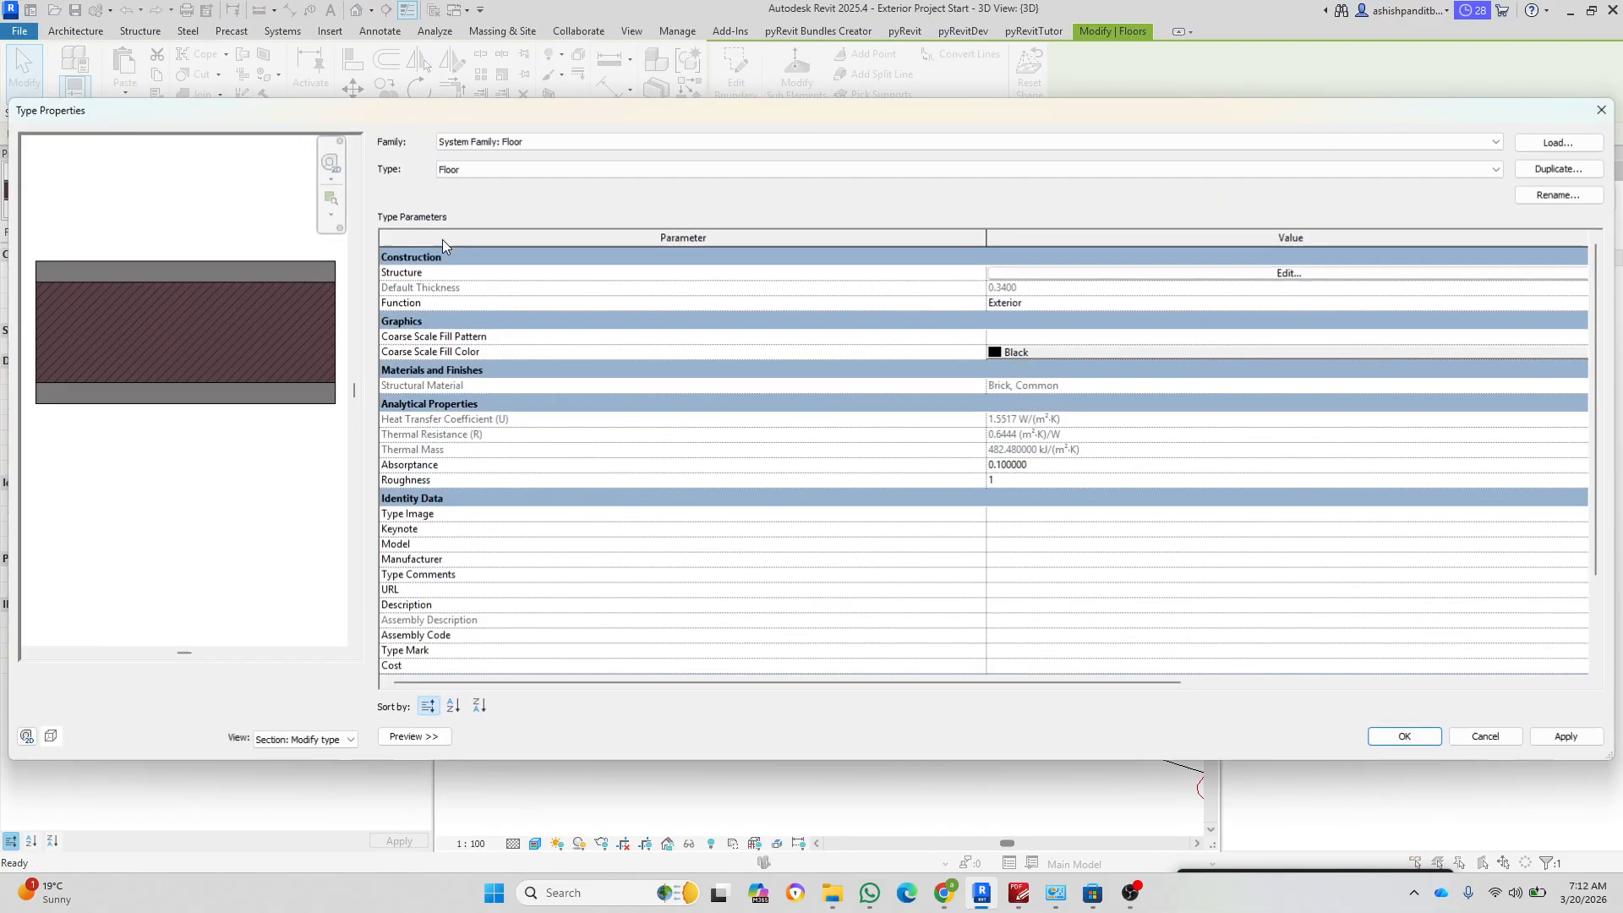
pyautogui.click(1085, 278)
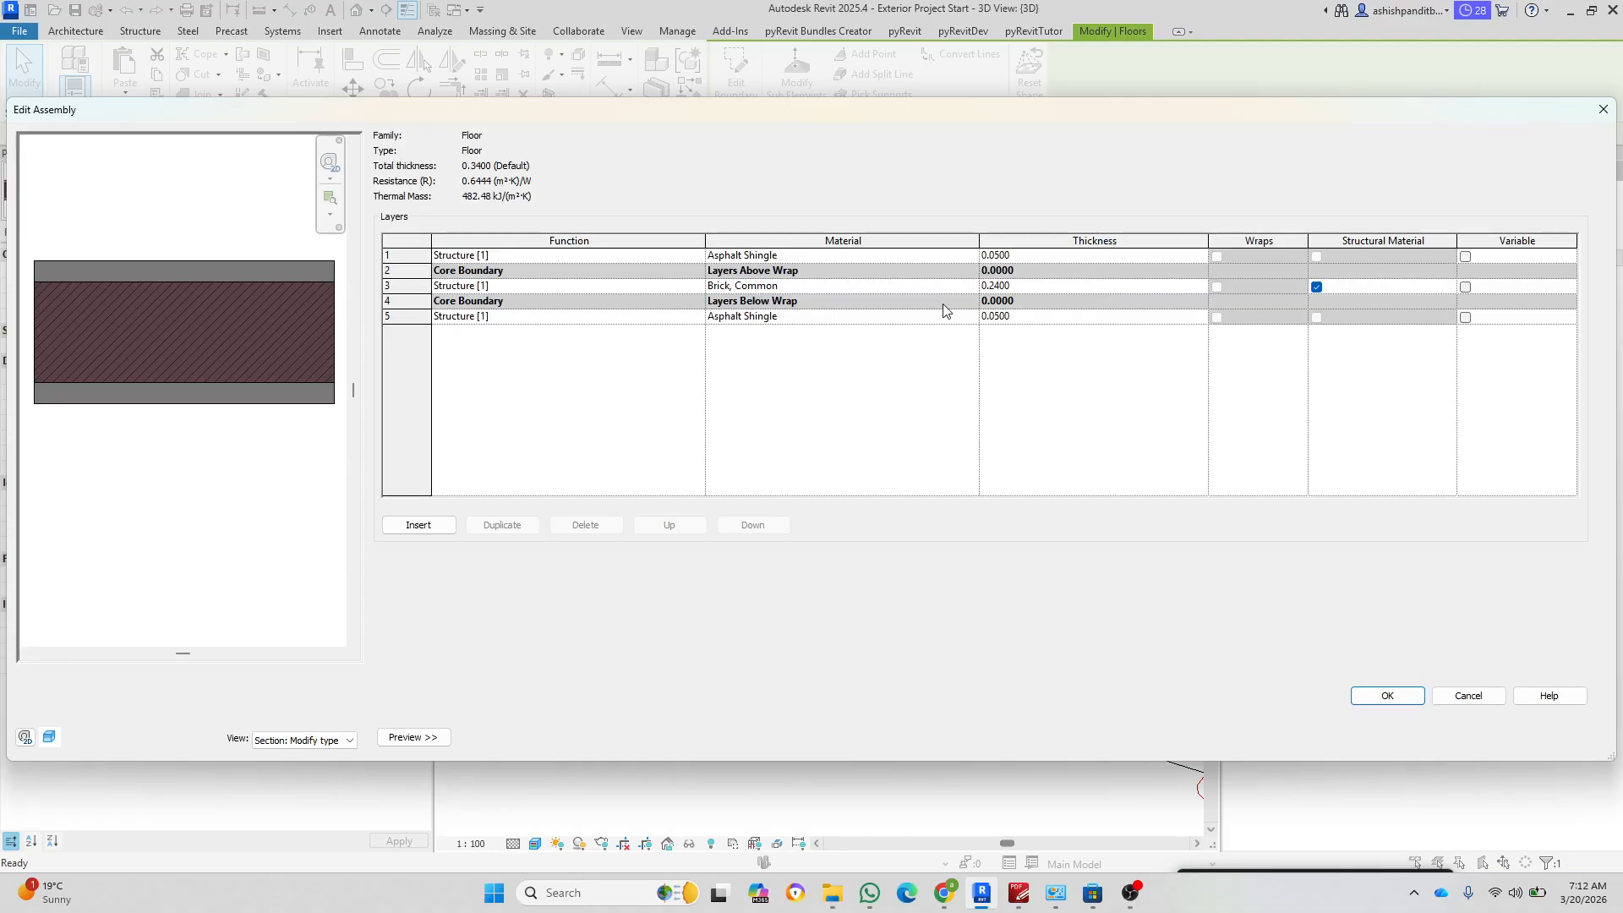
pyautogui.click(1074, 286)
pyautogui.click(1069, 255)
pyautogui.click(1437, 694)
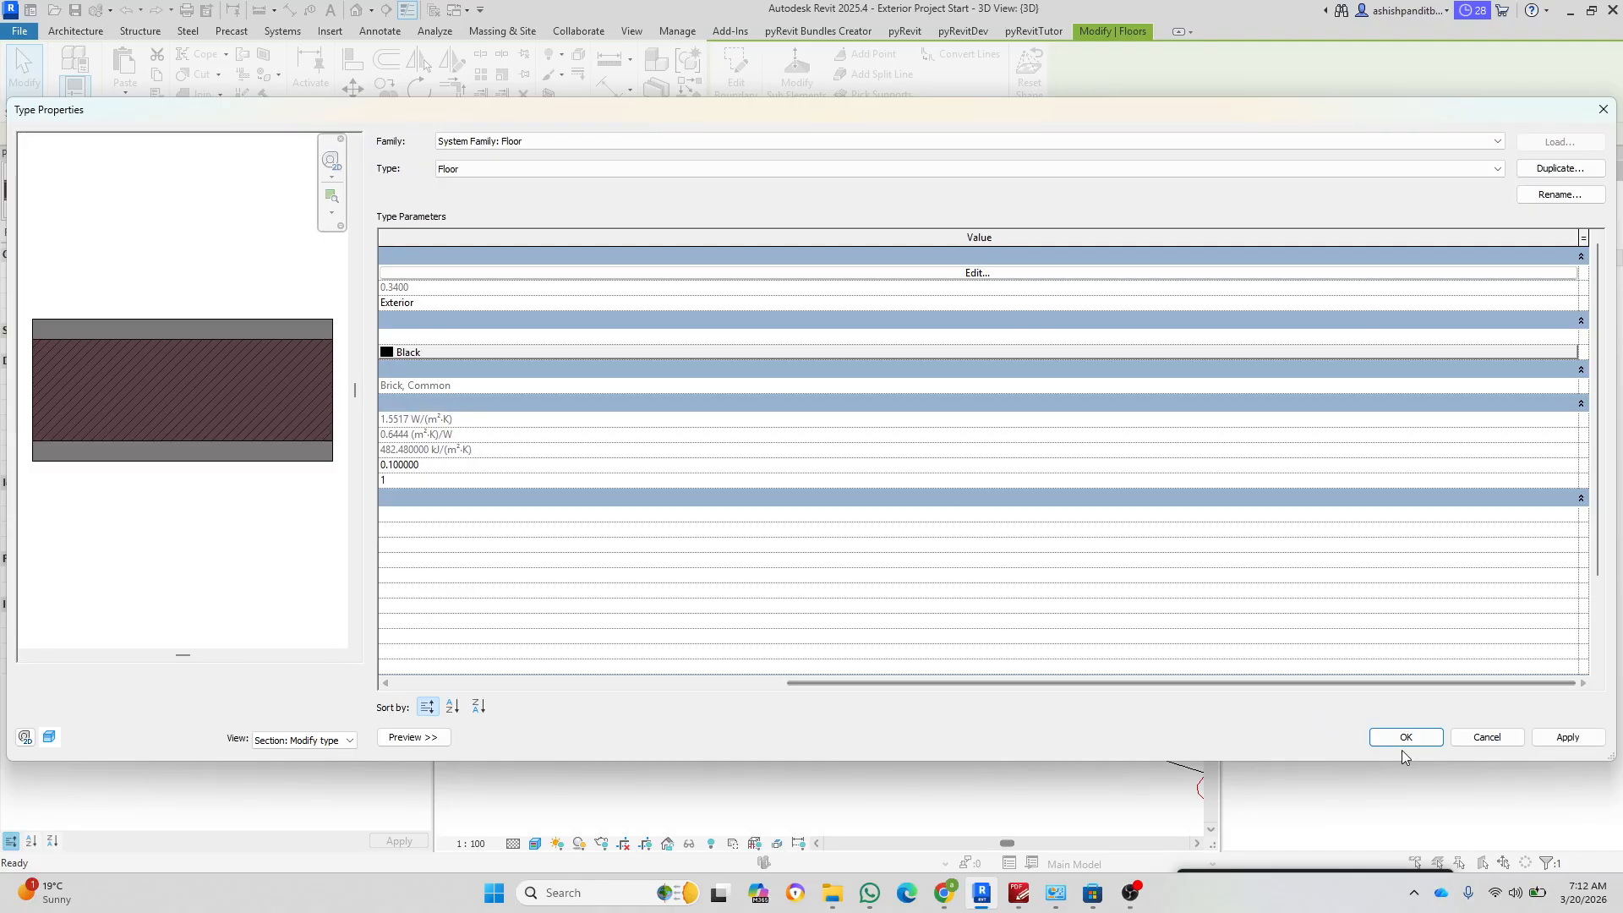
pyautogui.click(1485, 740)
pyautogui.scroll(-3, 787, 602)
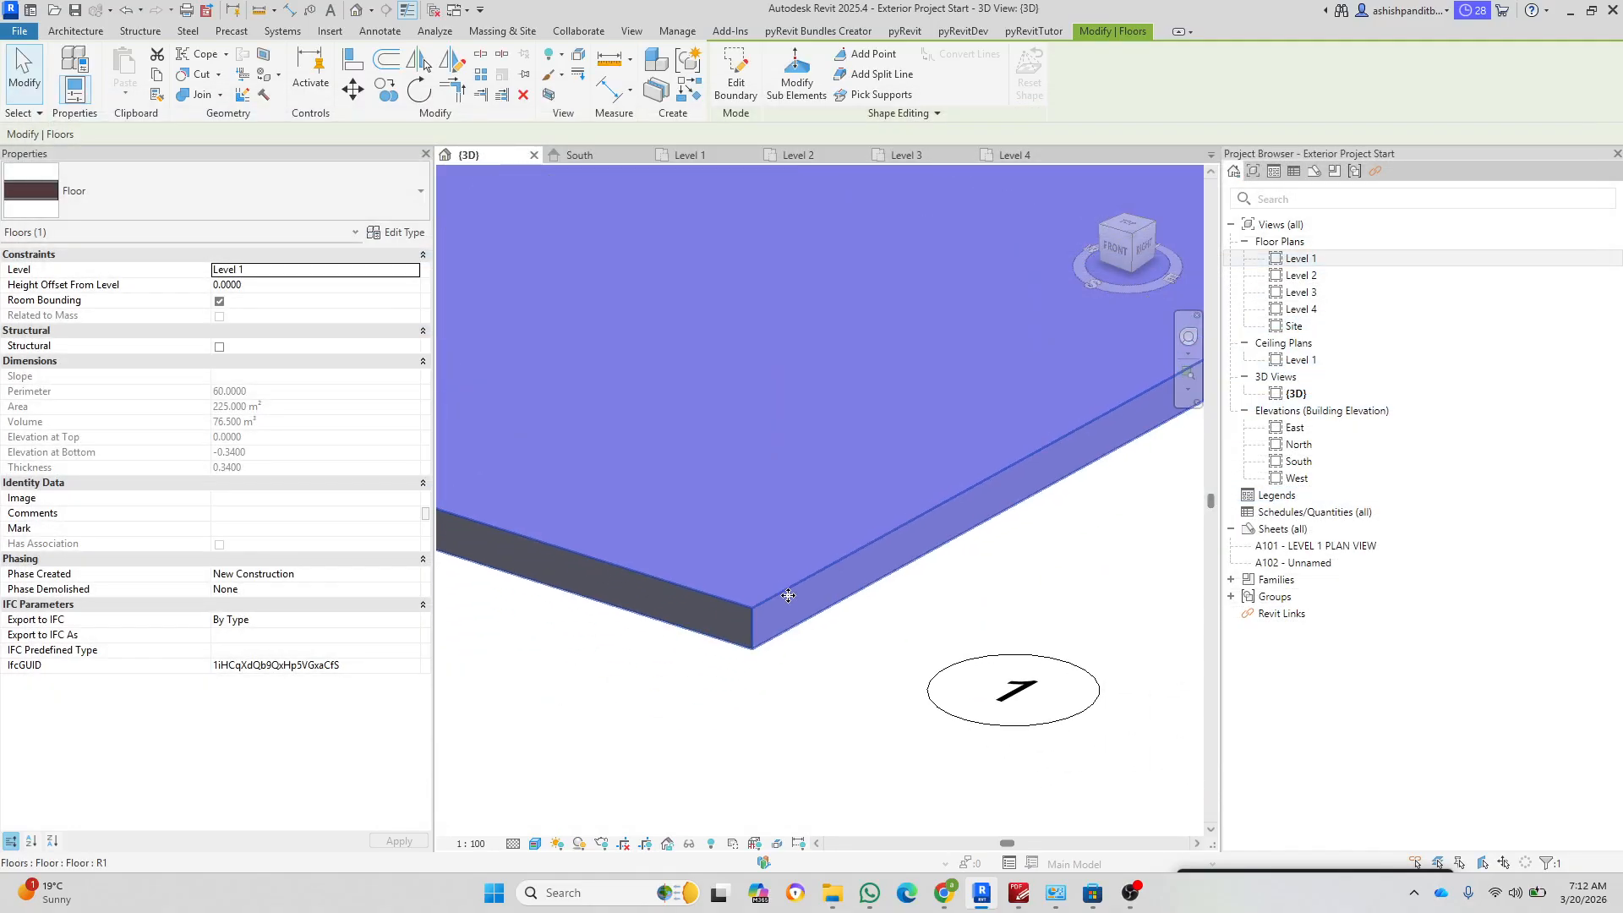
pyautogui.click(795, 717)
pyautogui.scroll(-4, 763, 670)
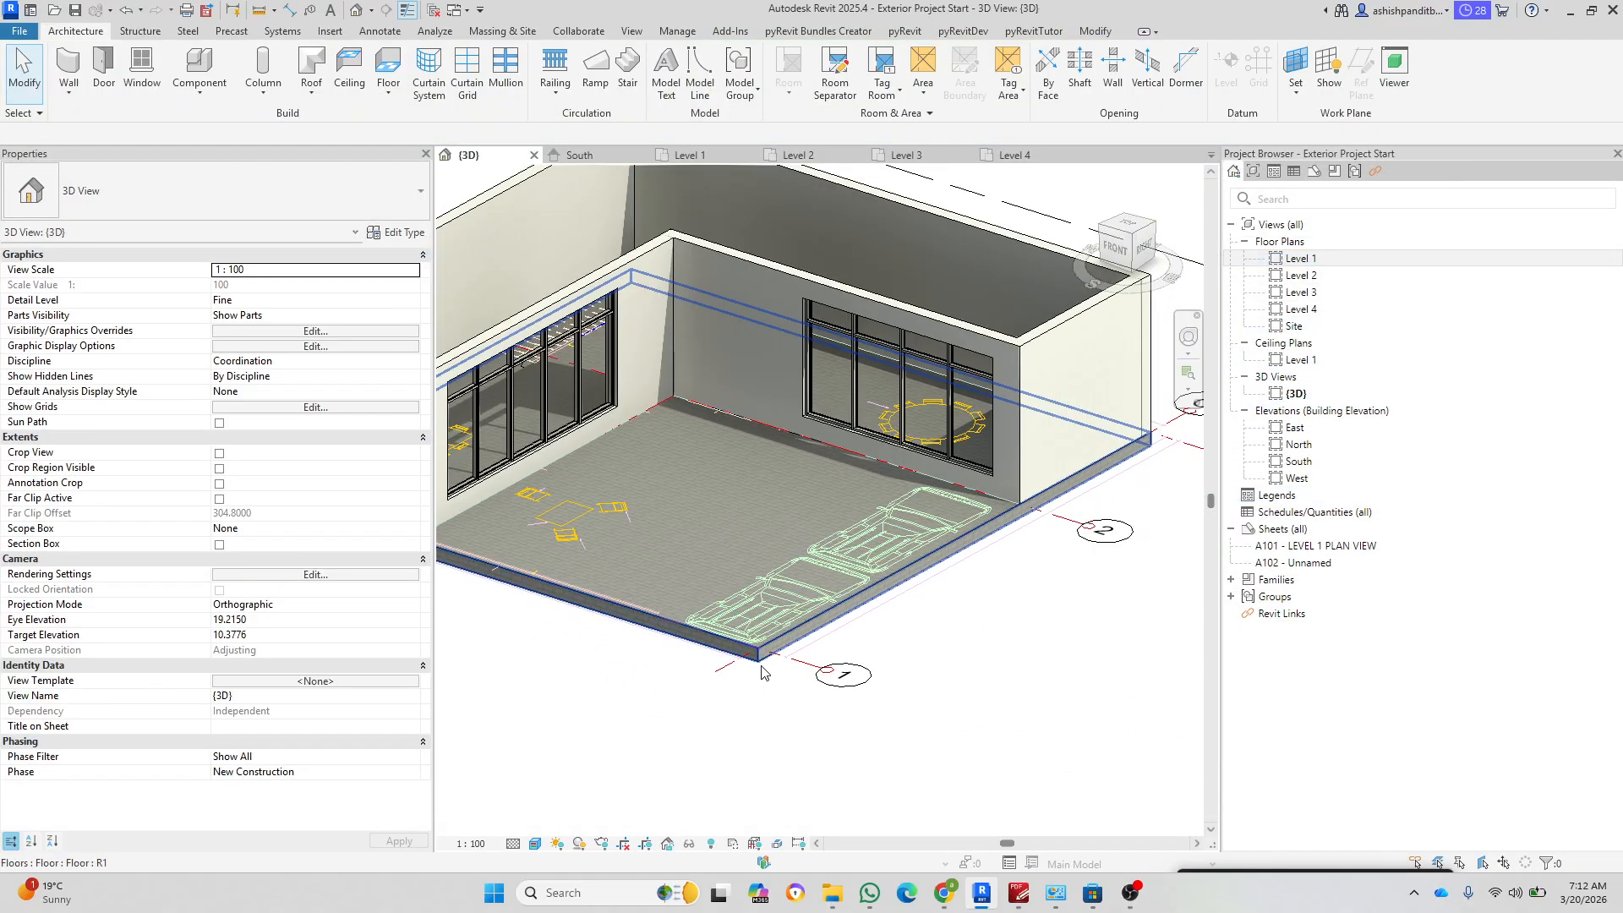
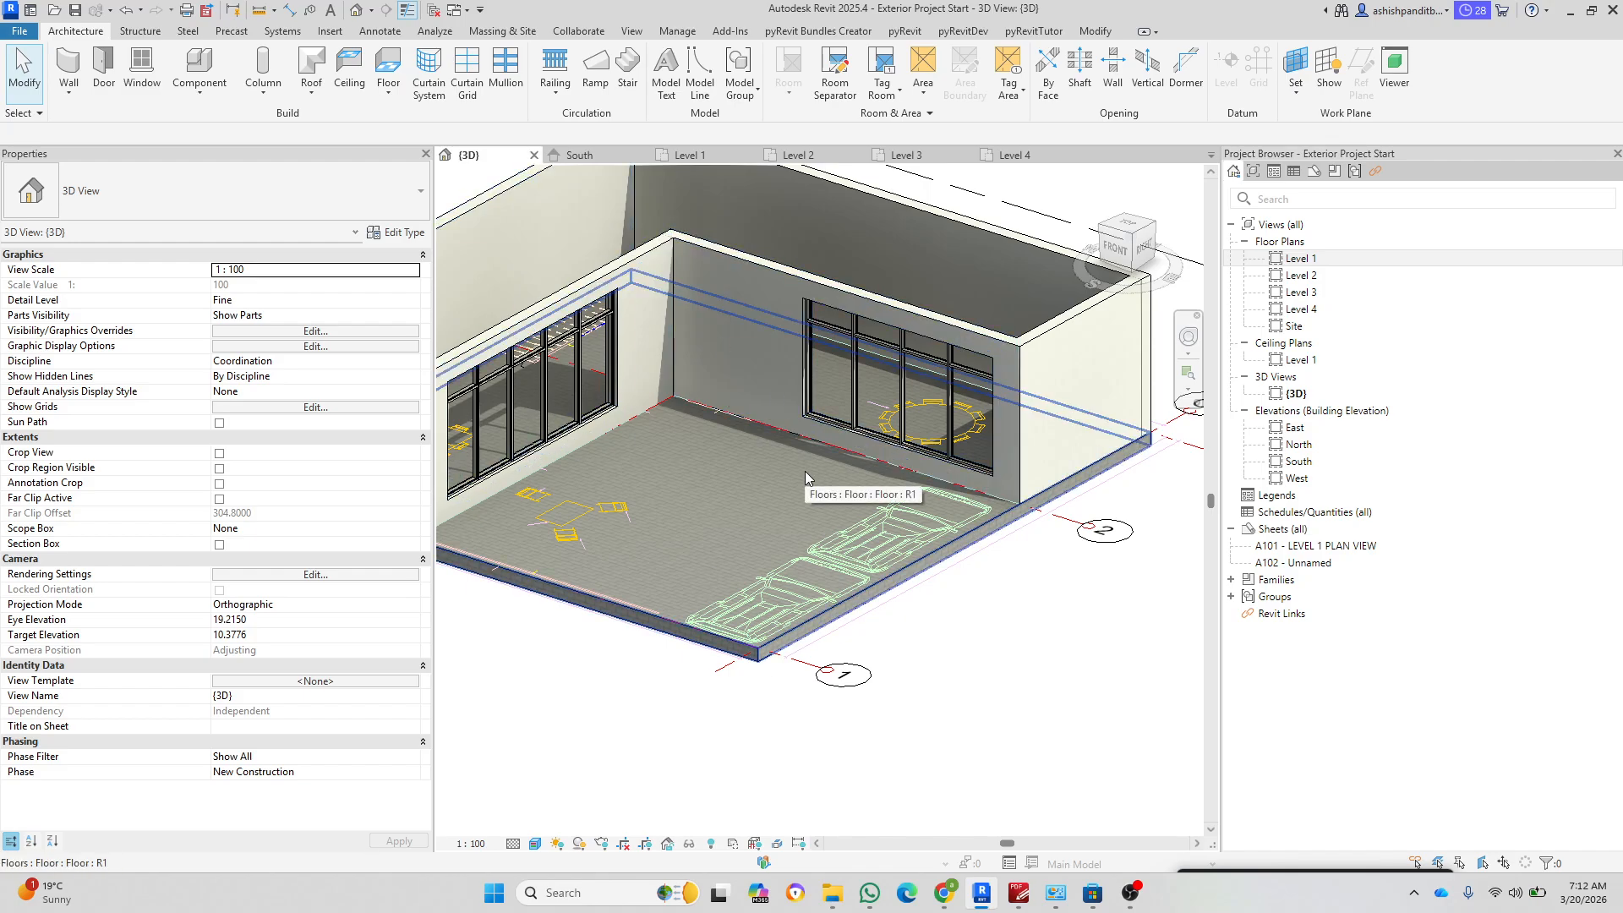
# Step: In the Level 1 floor plan, place an A_Revit_Suv_3d_car component beside the lower car outline near grid 1
pyautogui.doubleClick(1294, 258)
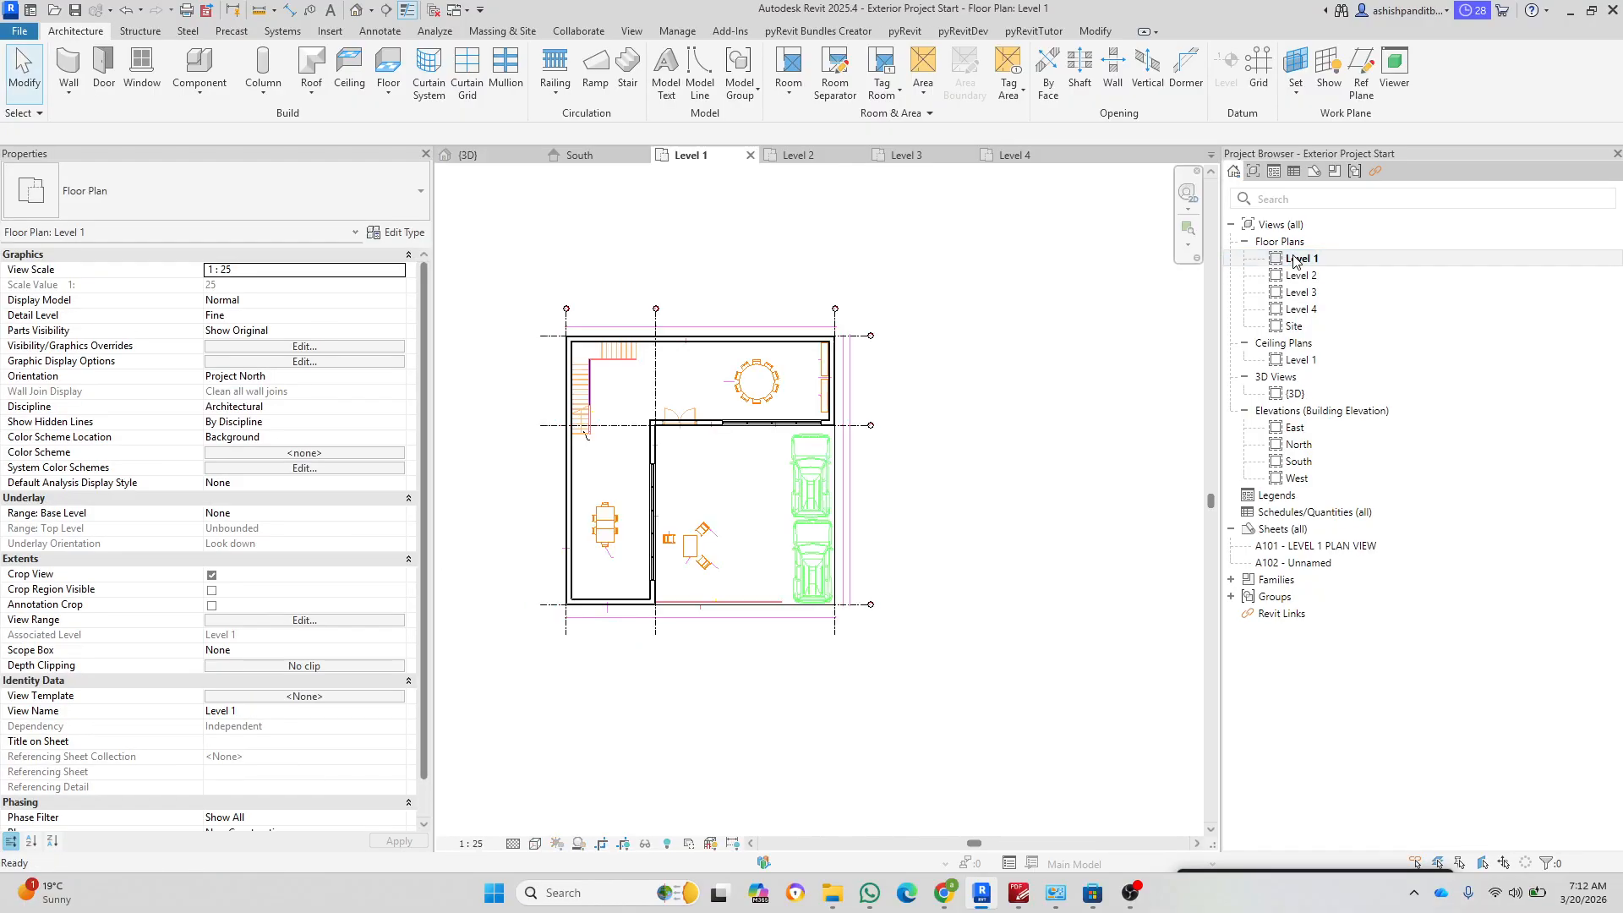
pyautogui.scroll(5, 784, 545)
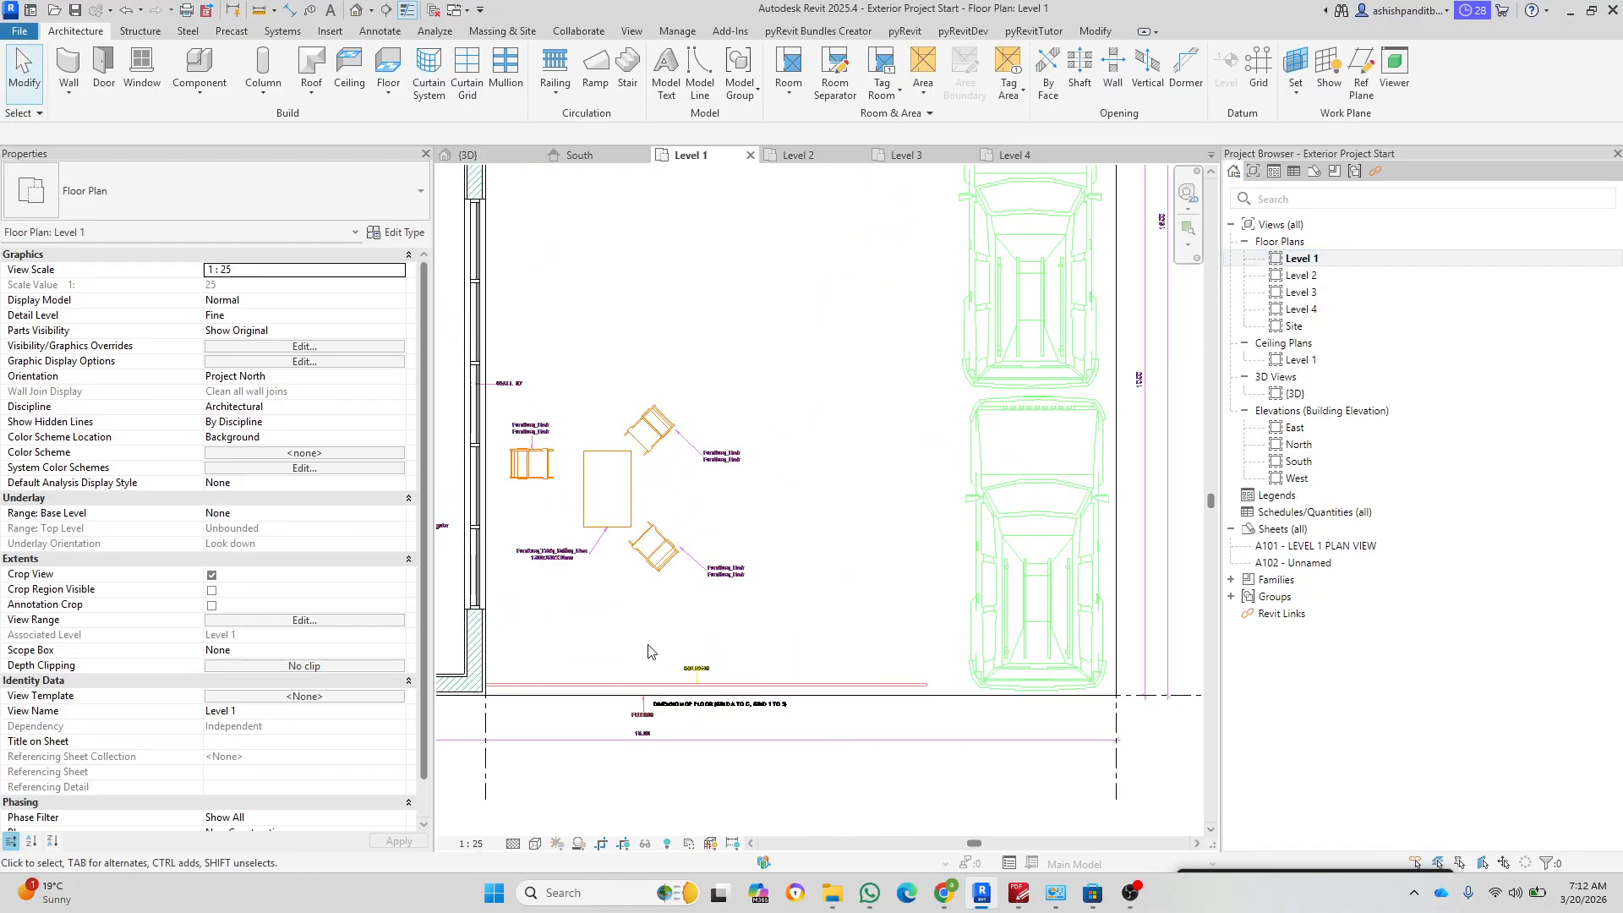
pyautogui.scroll(-1, 595, 624)
pyautogui.scroll(2, 627, 641)
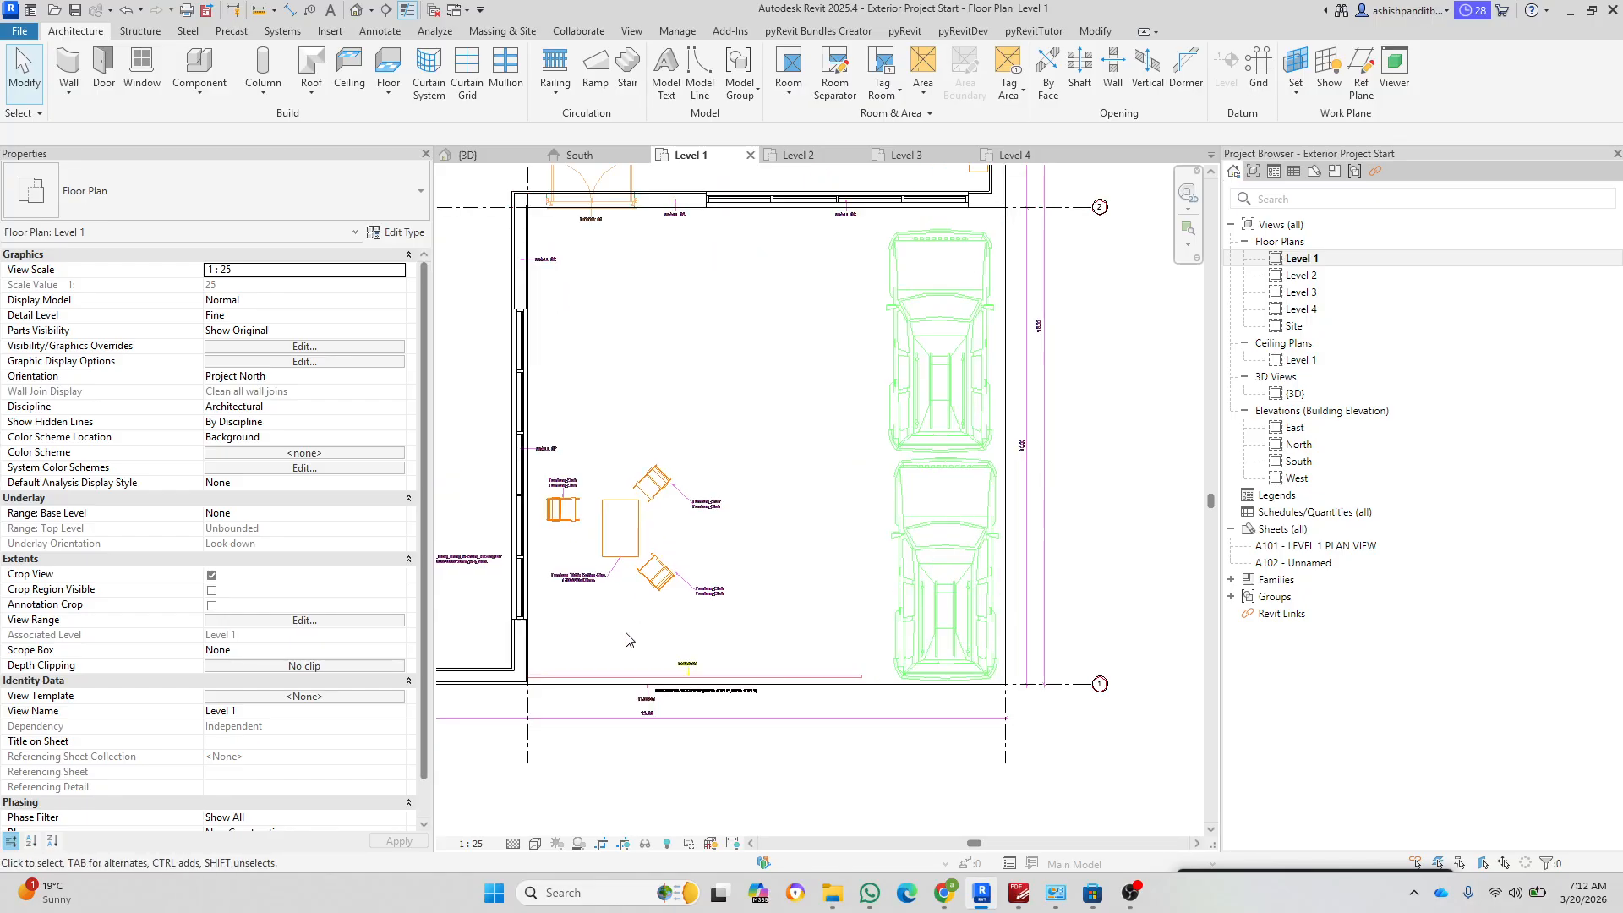
pyautogui.scroll(-3, 771, 664)
pyautogui.scroll(-3, 763, 666)
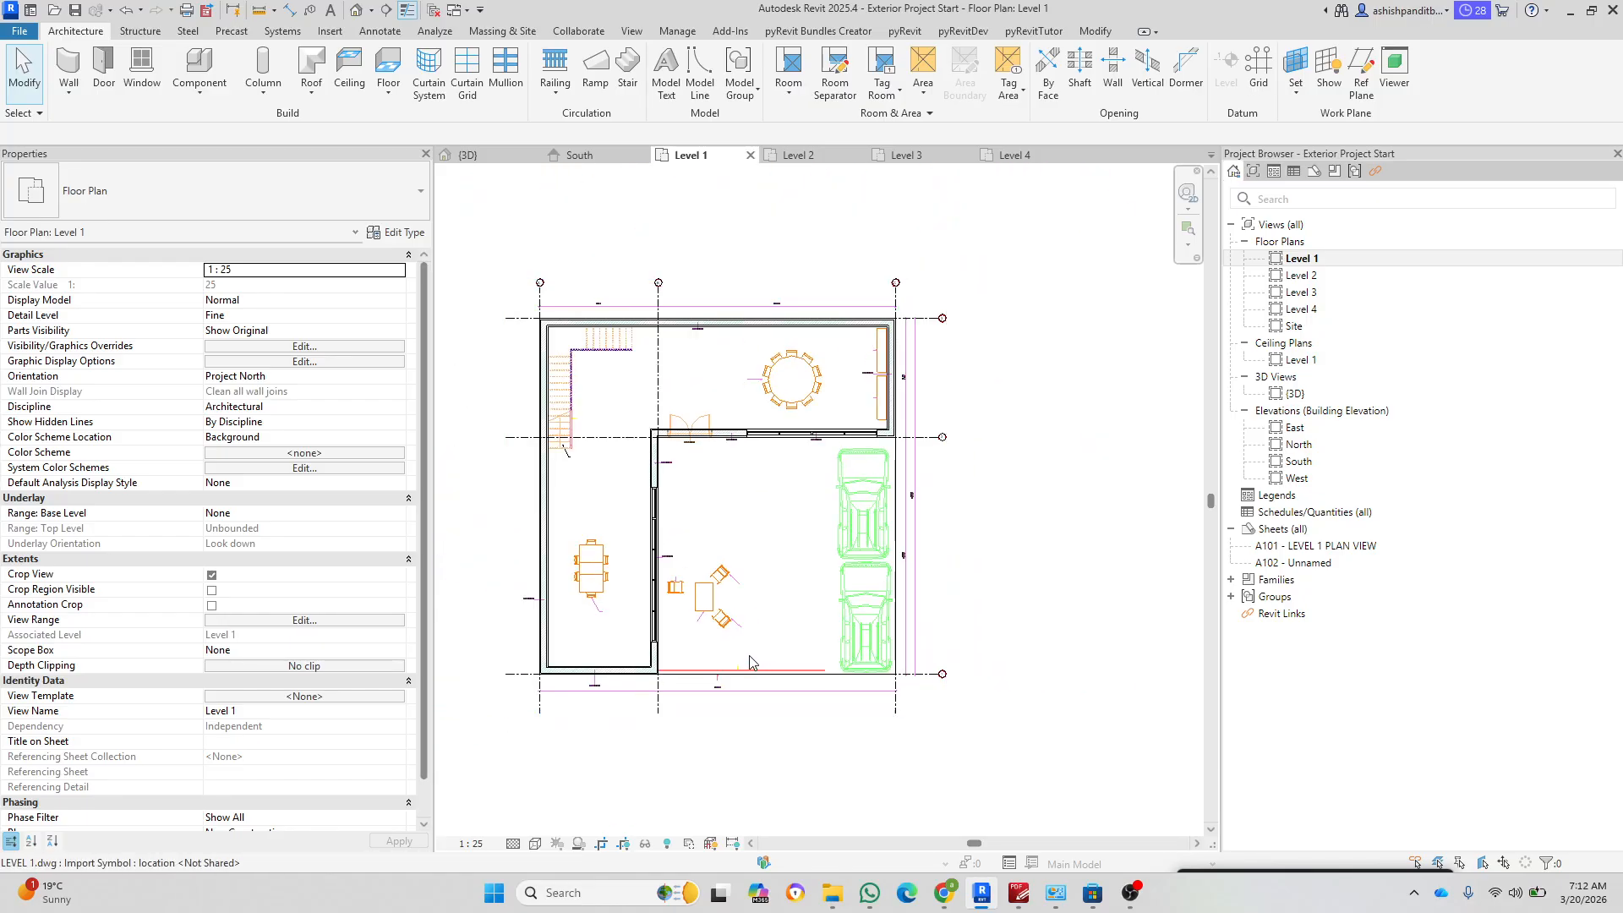
pyautogui.scroll(4, 846, 485)
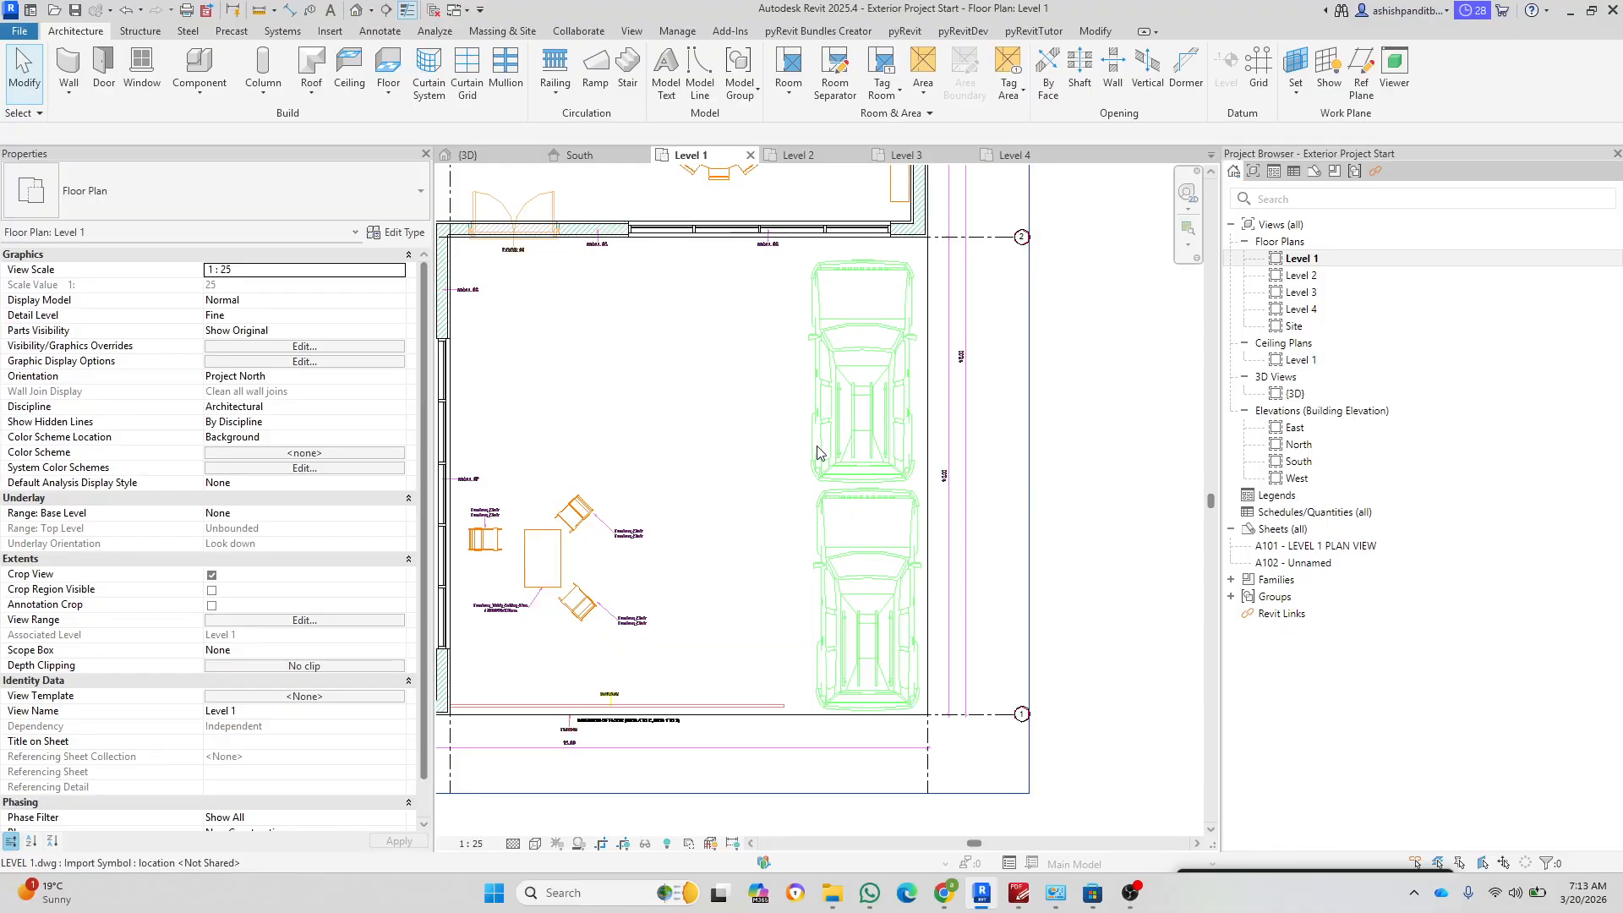
pyautogui.click(199, 66)
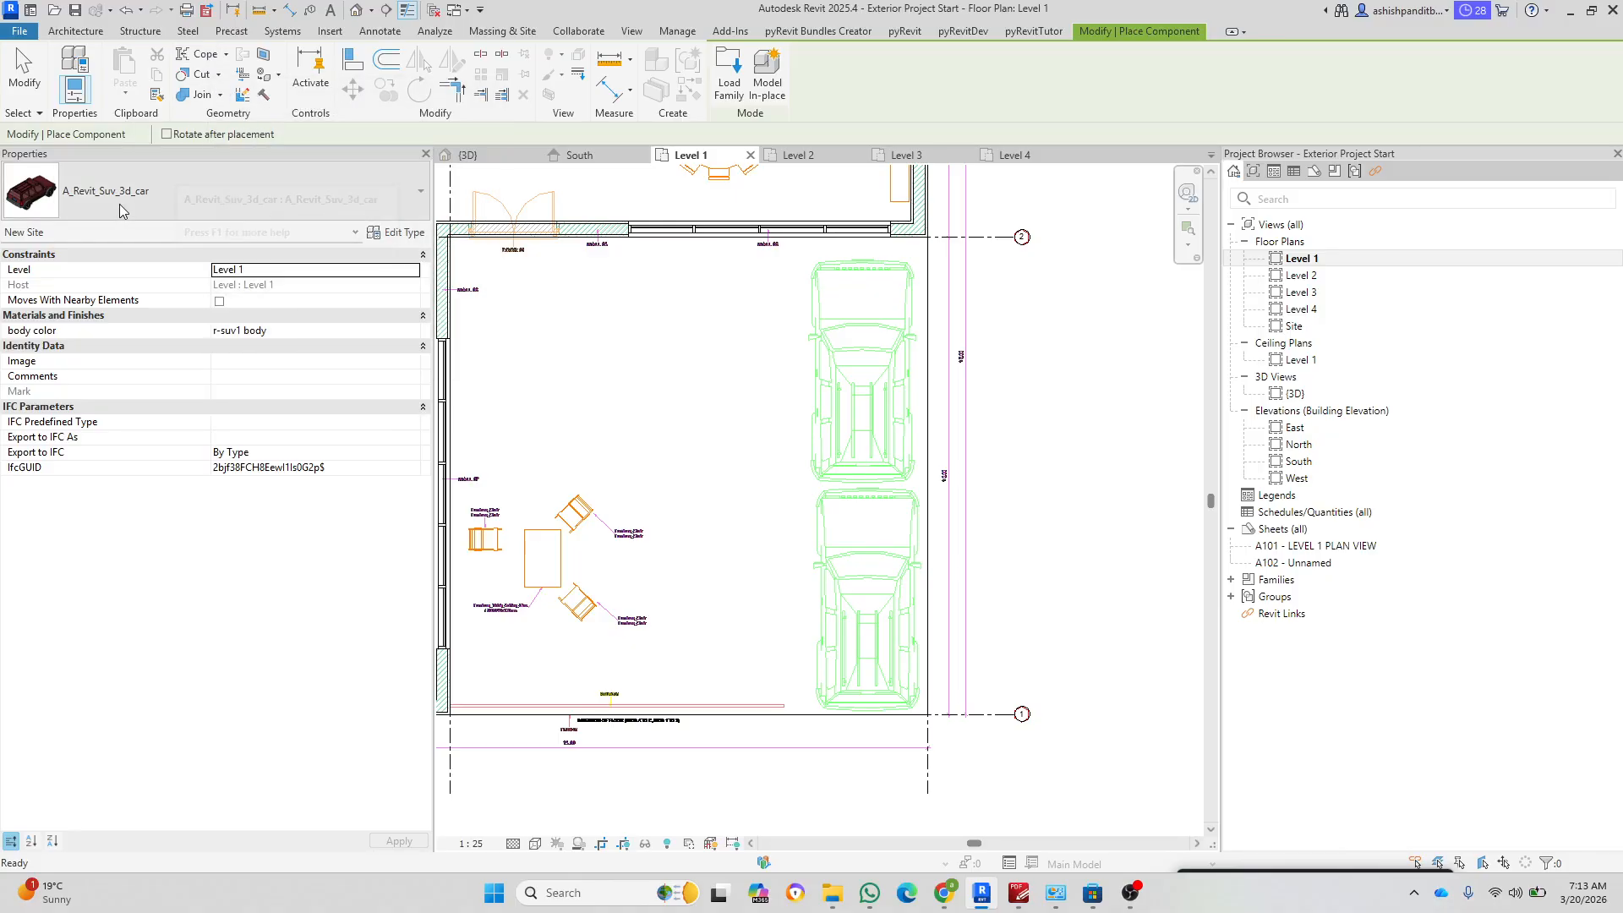
pyautogui.scroll(2, 729, 660)
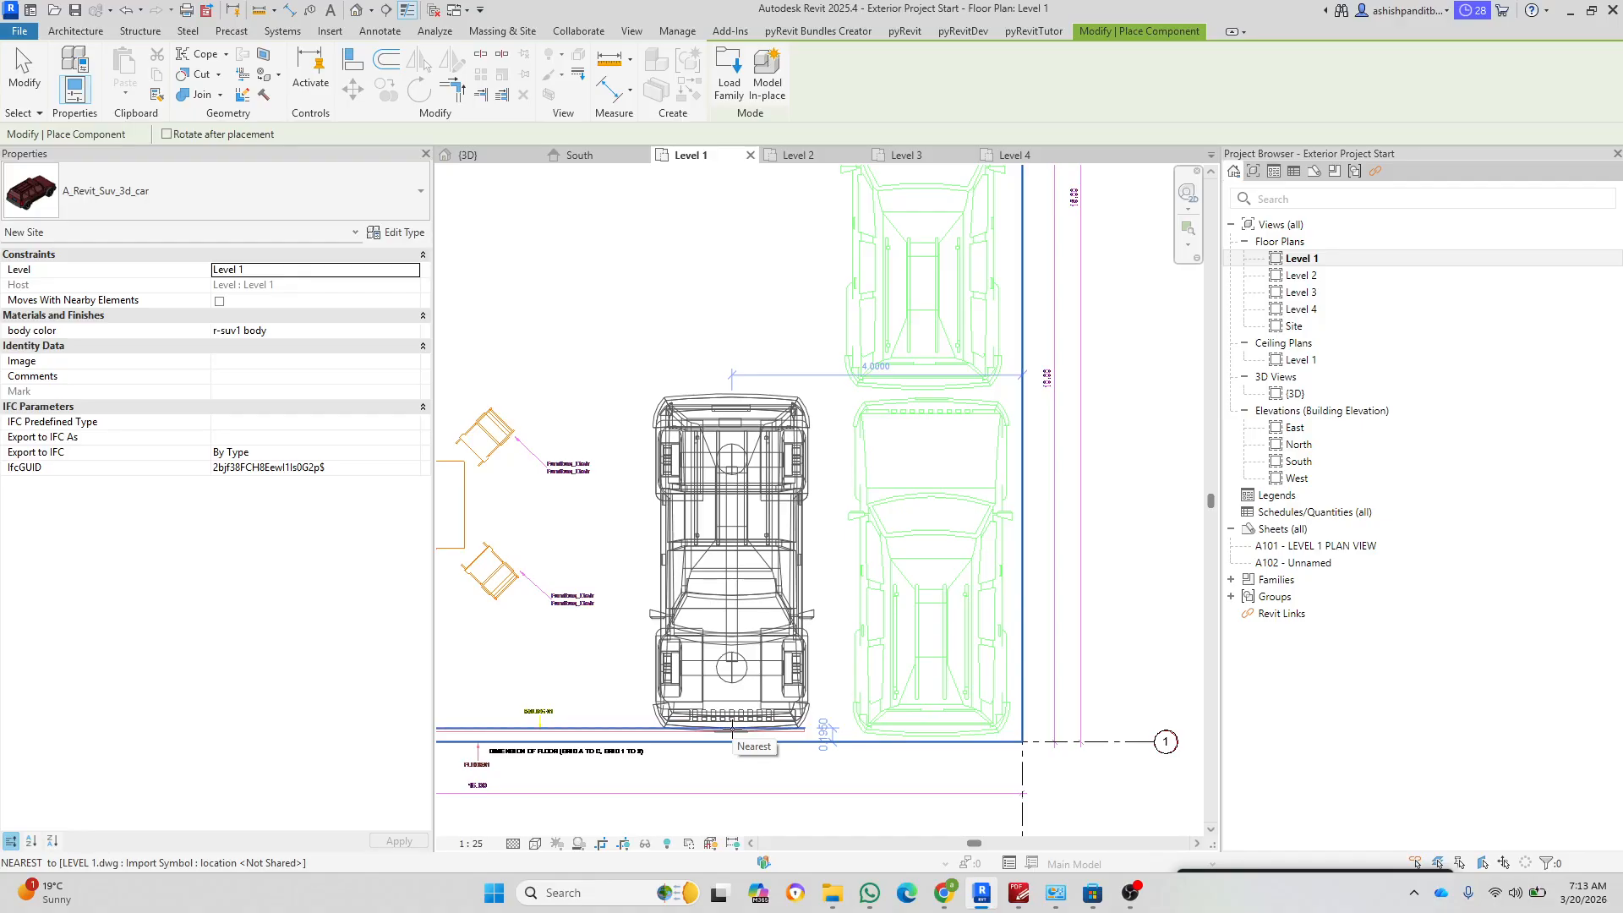
pyautogui.click(732, 729)
pyautogui.moveTo(639, 477); pyautogui.dragTo(629, 596, button='middle')
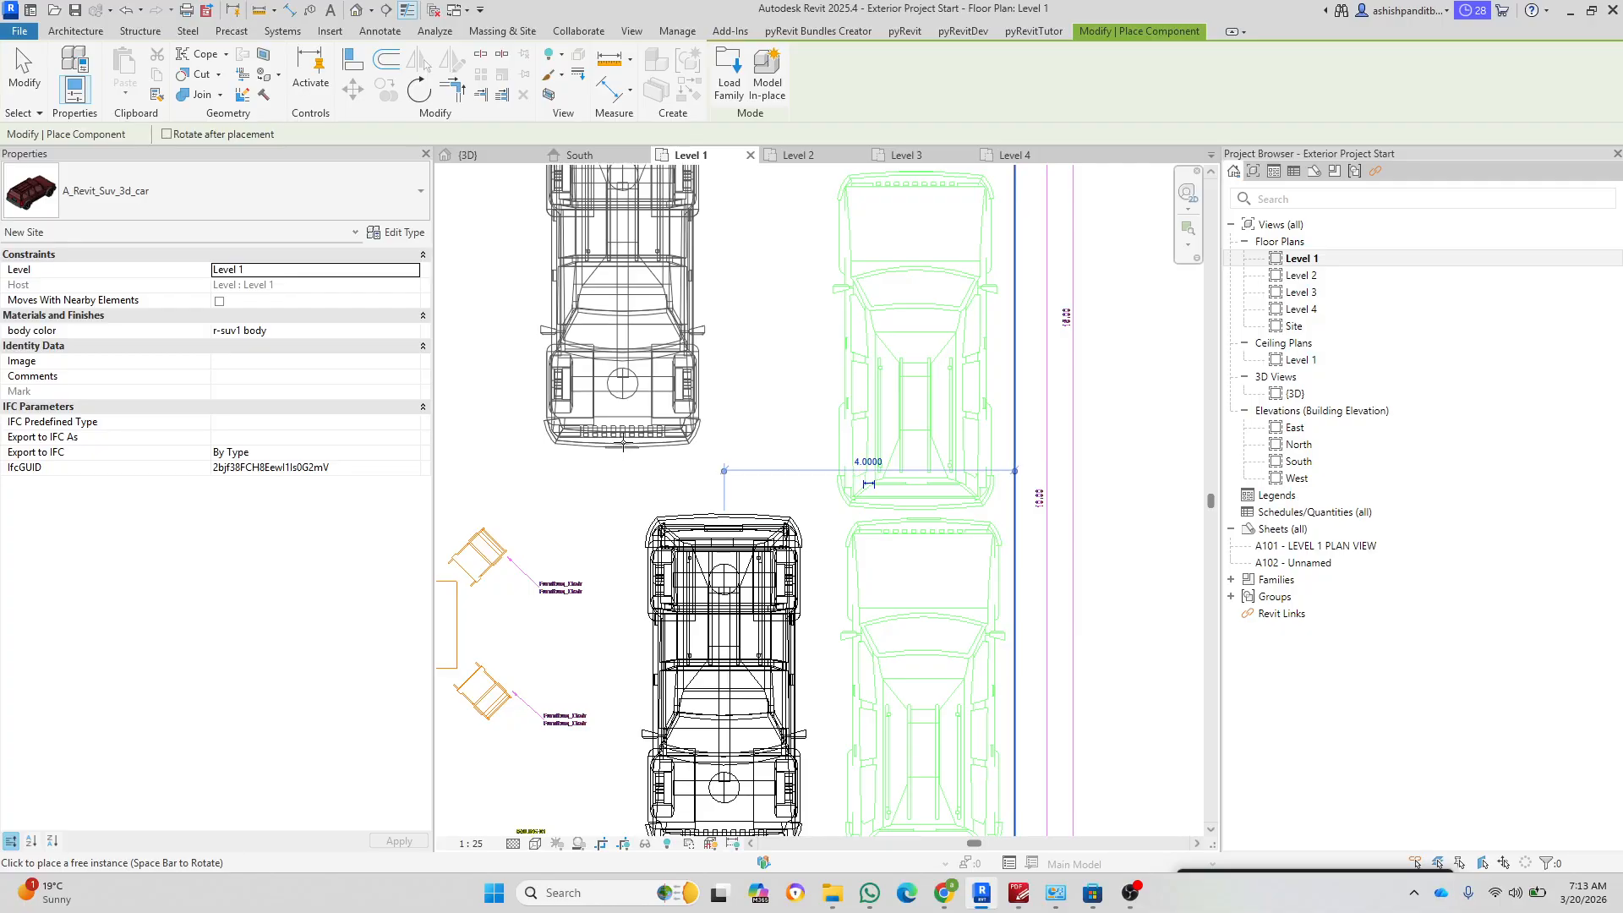
pyautogui.scroll(-1, 629, 435)
pyautogui.press('Escape')
pyautogui.press('Escape')
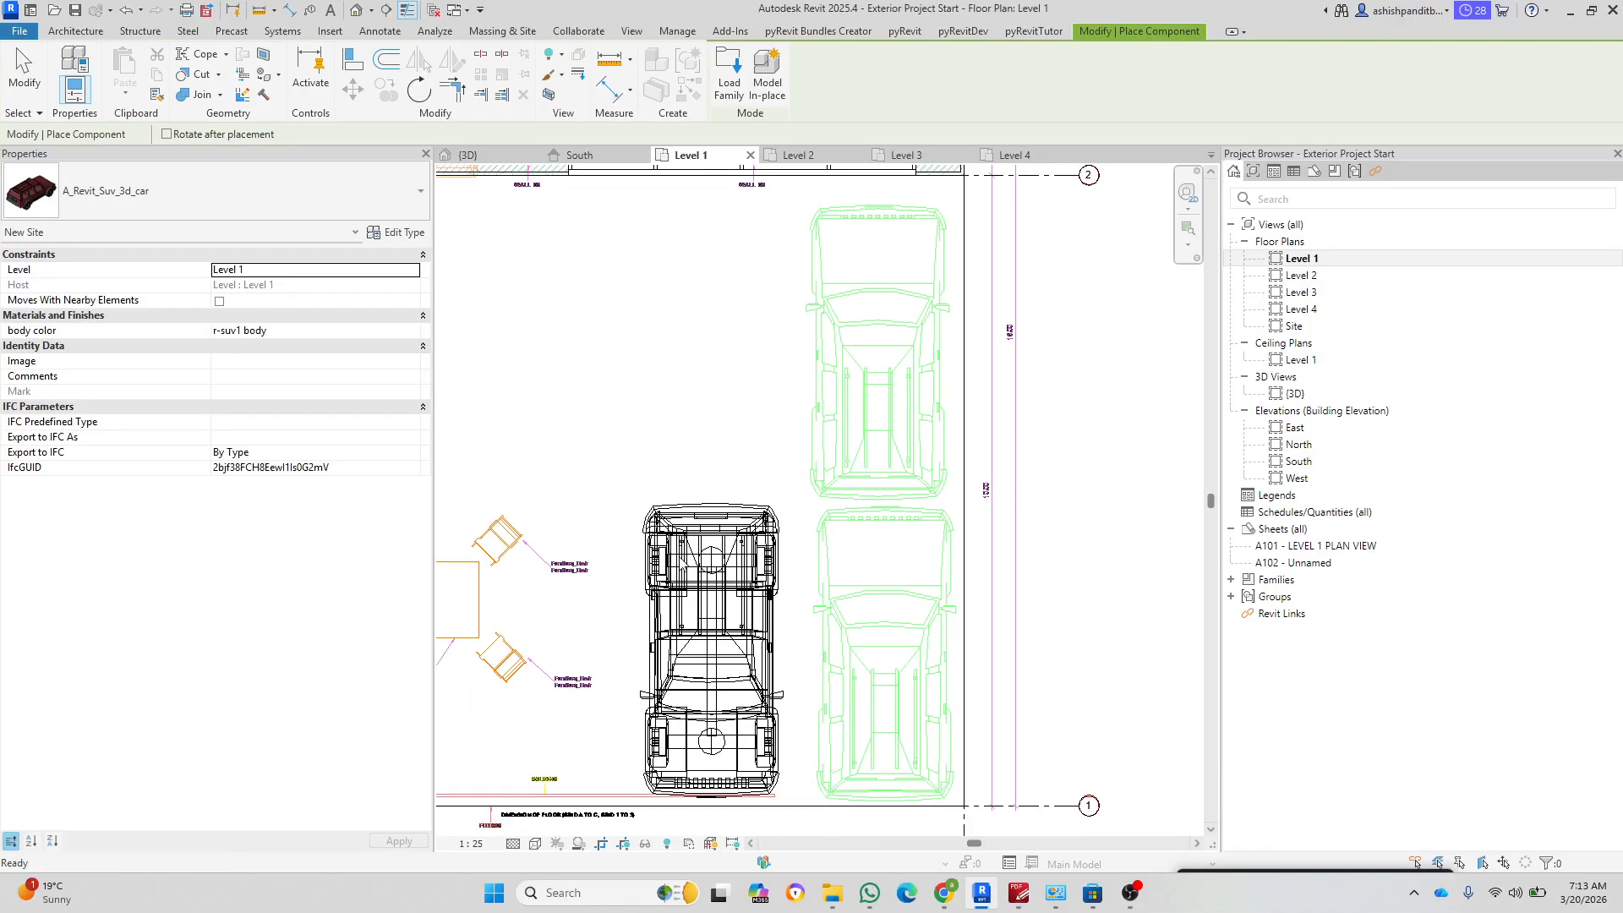
# Step: Rotate the placed SUV 180 degrees and shift it back above grid 1, beside the lower car outline
pyautogui.click(700, 619)
pyautogui.press('space')
pyautogui.press('space')
pyautogui.moveTo(719, 602); pyautogui.dragTo(655, 319, button='middle')
pyautogui.moveTo(709, 567); pyautogui.dragTo(712, 309)
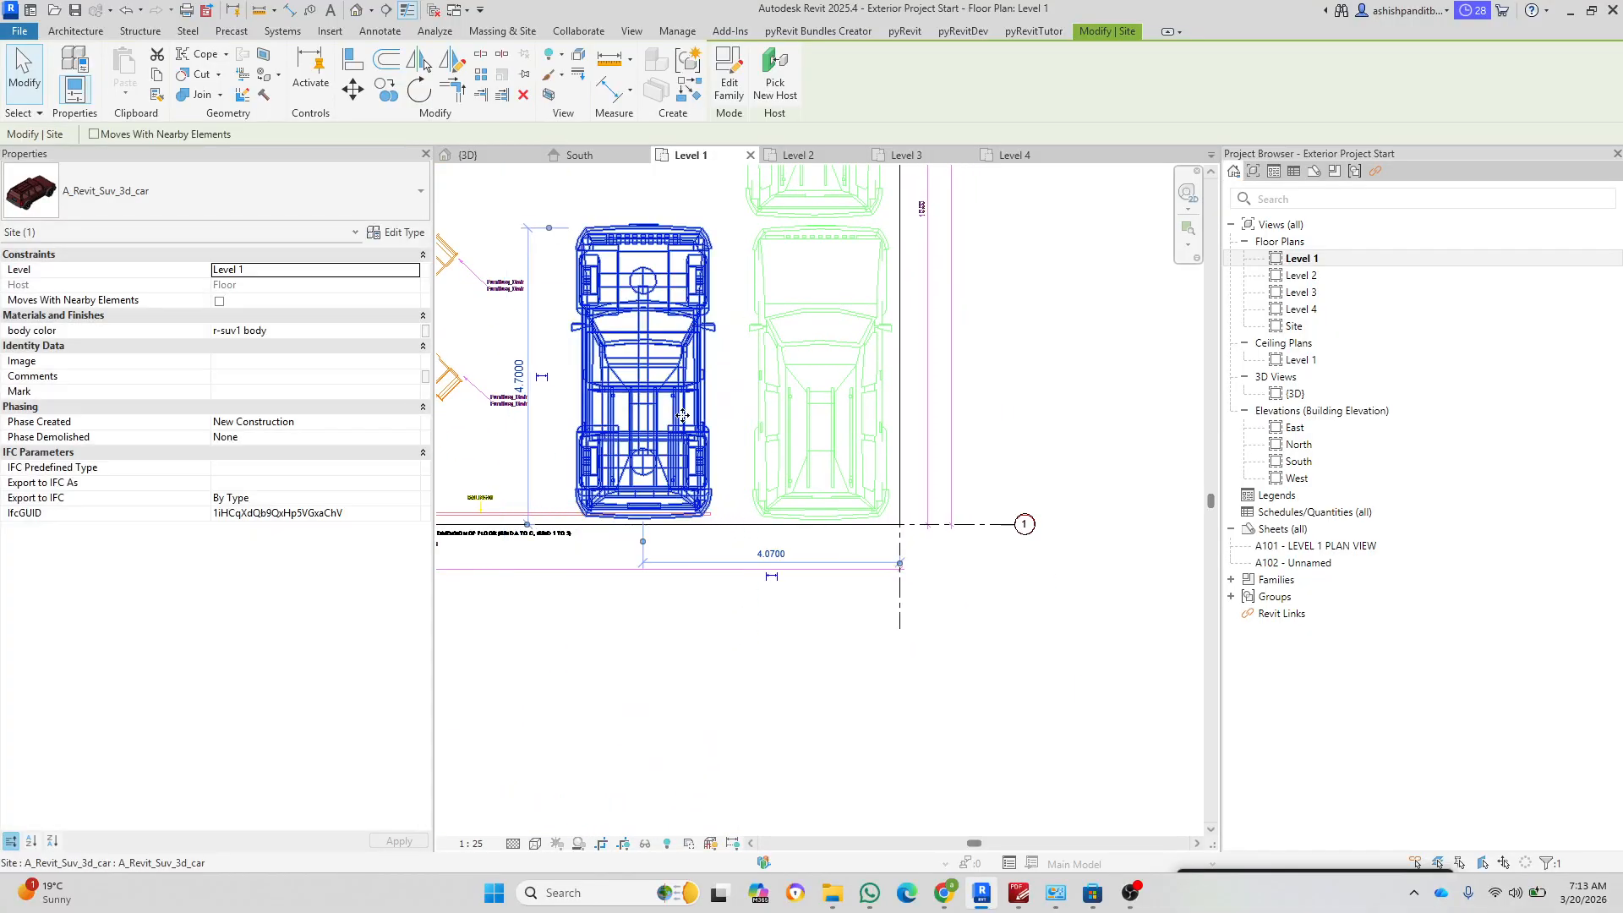
# Step: Move the SUV onto the lower car outline by matching the outer corner of its side mirror to the outline's mirror
pyautogui.scroll(2, 760, 251)
pyautogui.scroll(3, 681, 364)
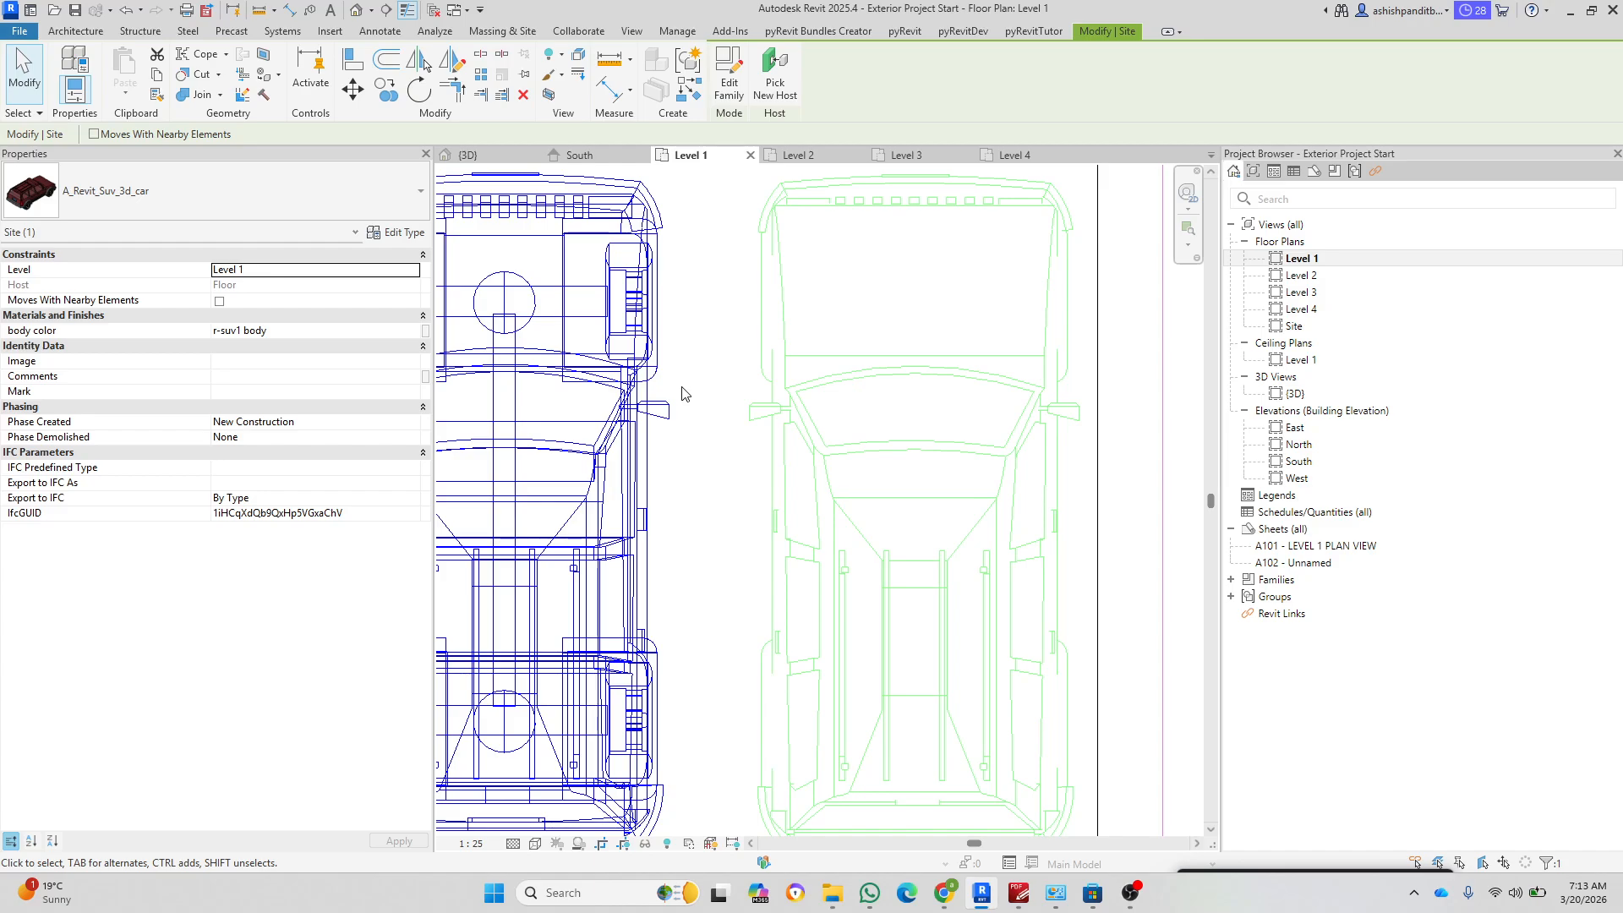
pyautogui.click(354, 93)
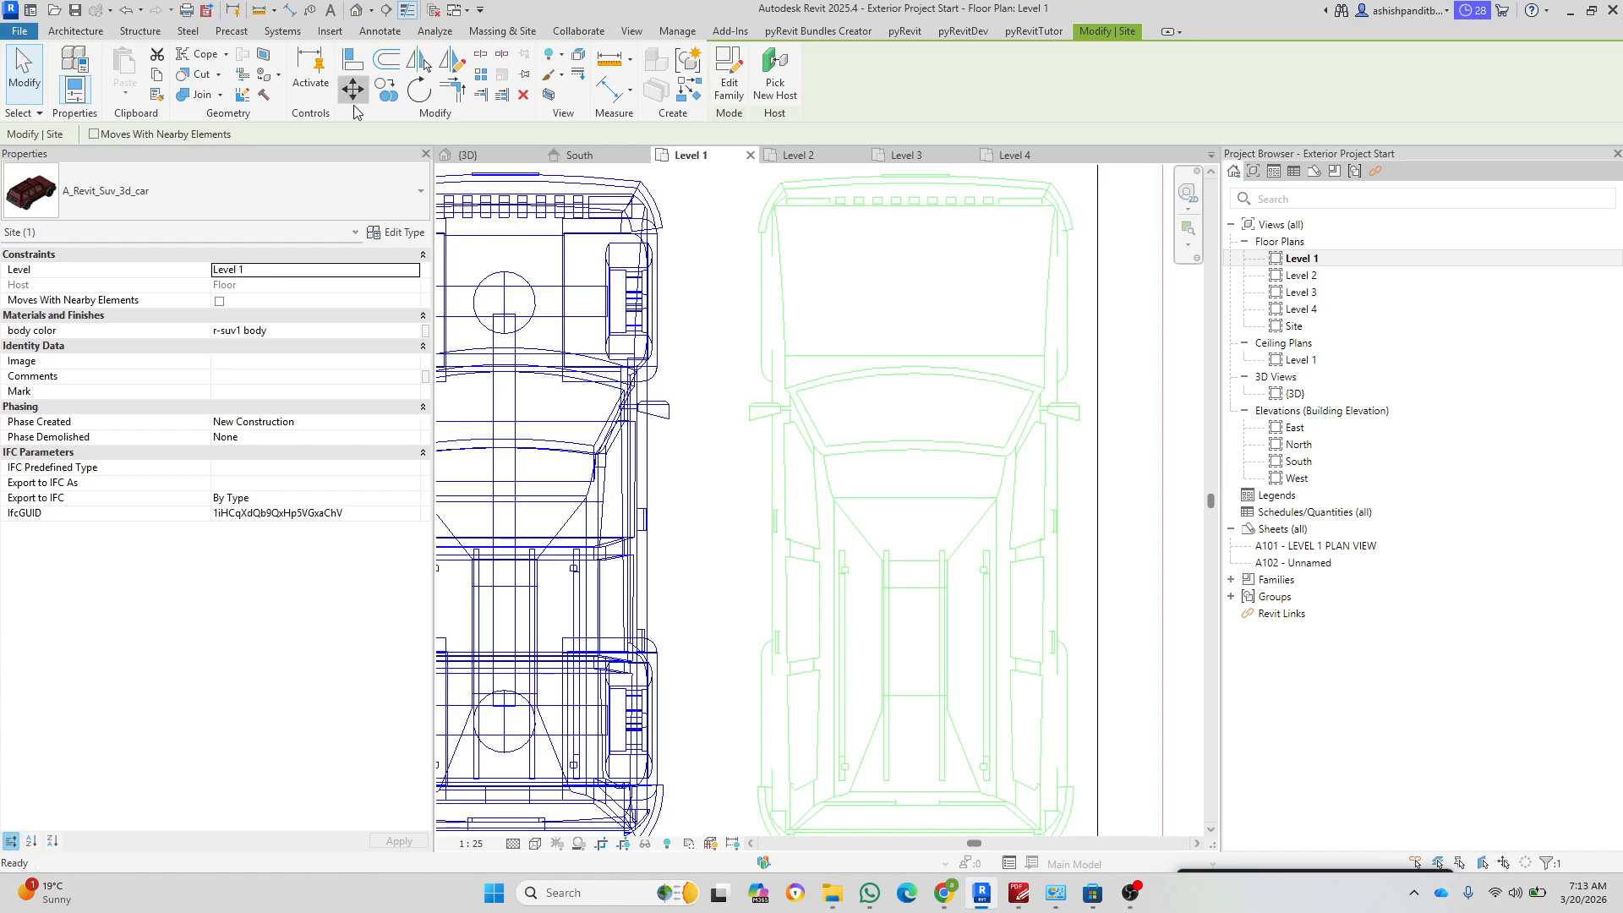
pyautogui.scroll(2, 617, 420)
pyautogui.click(701, 419)
pyautogui.scroll(-1, 876, 453)
pyautogui.moveTo(876, 456); pyautogui.dragTo(566, 460, button='middle')
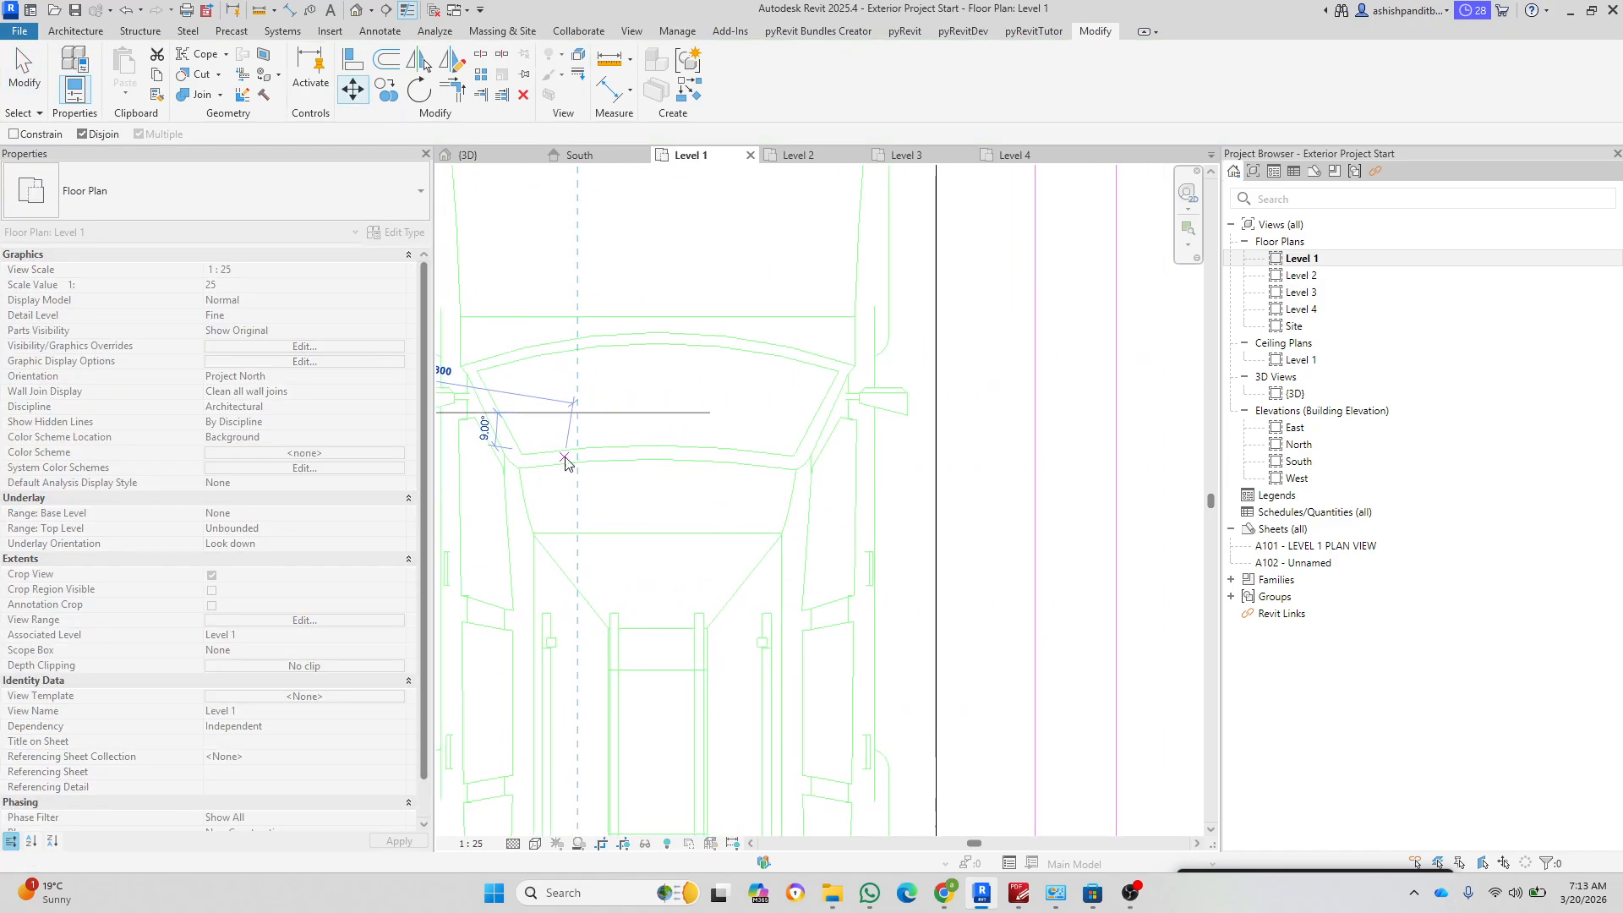
pyautogui.scroll(2, 887, 449)
pyautogui.scroll(3, 915, 419)
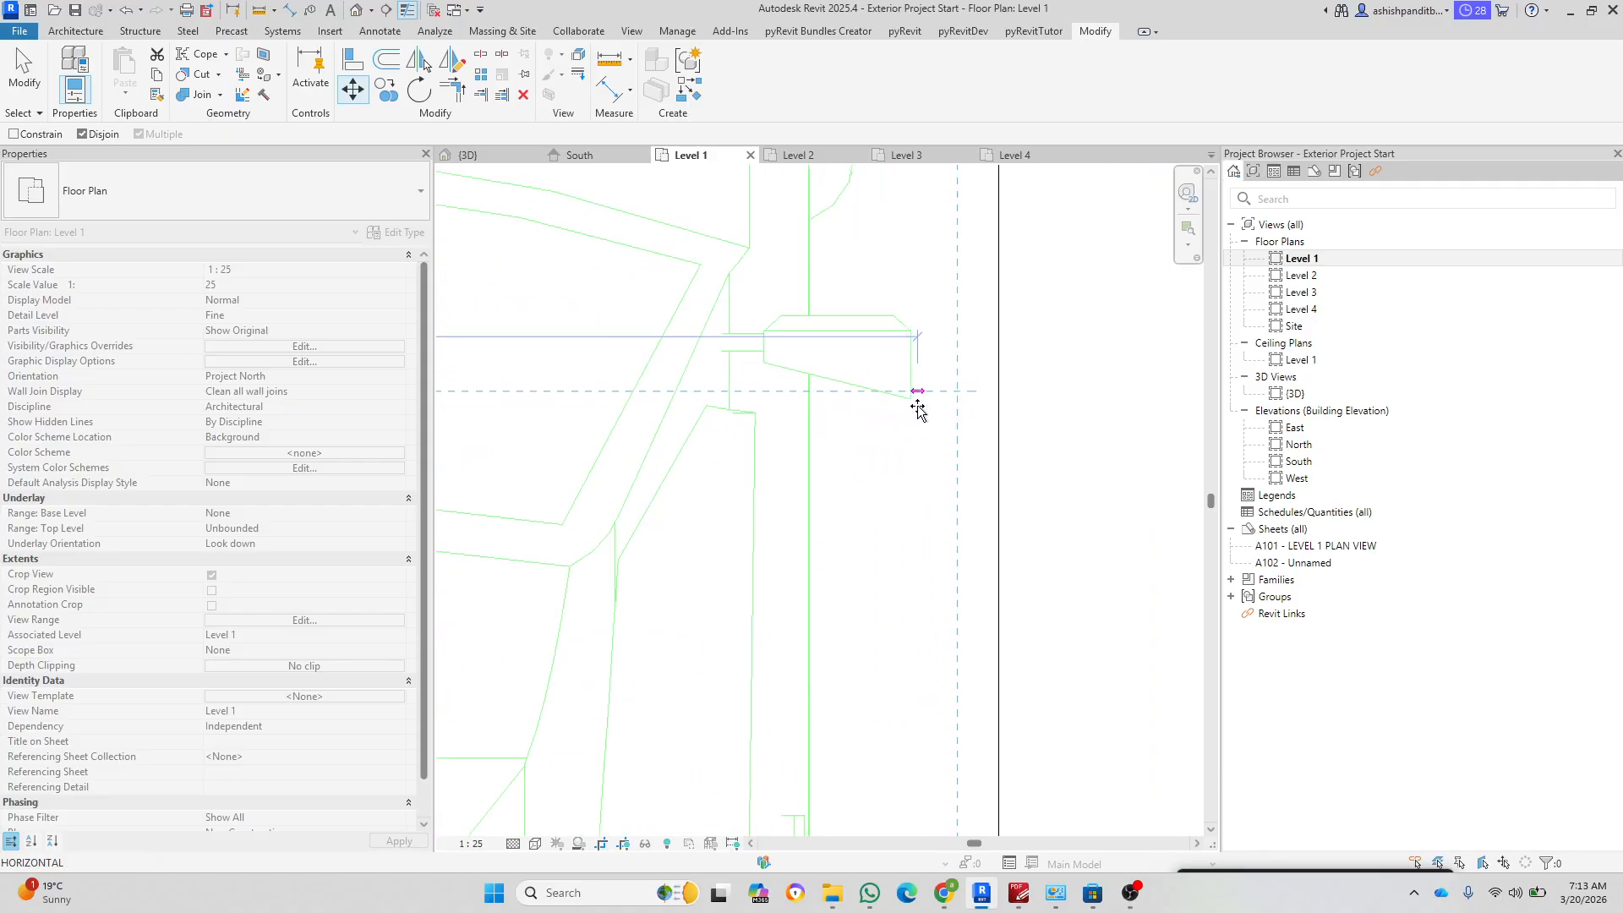
pyautogui.click(909, 392)
pyautogui.scroll(-4, 889, 531)
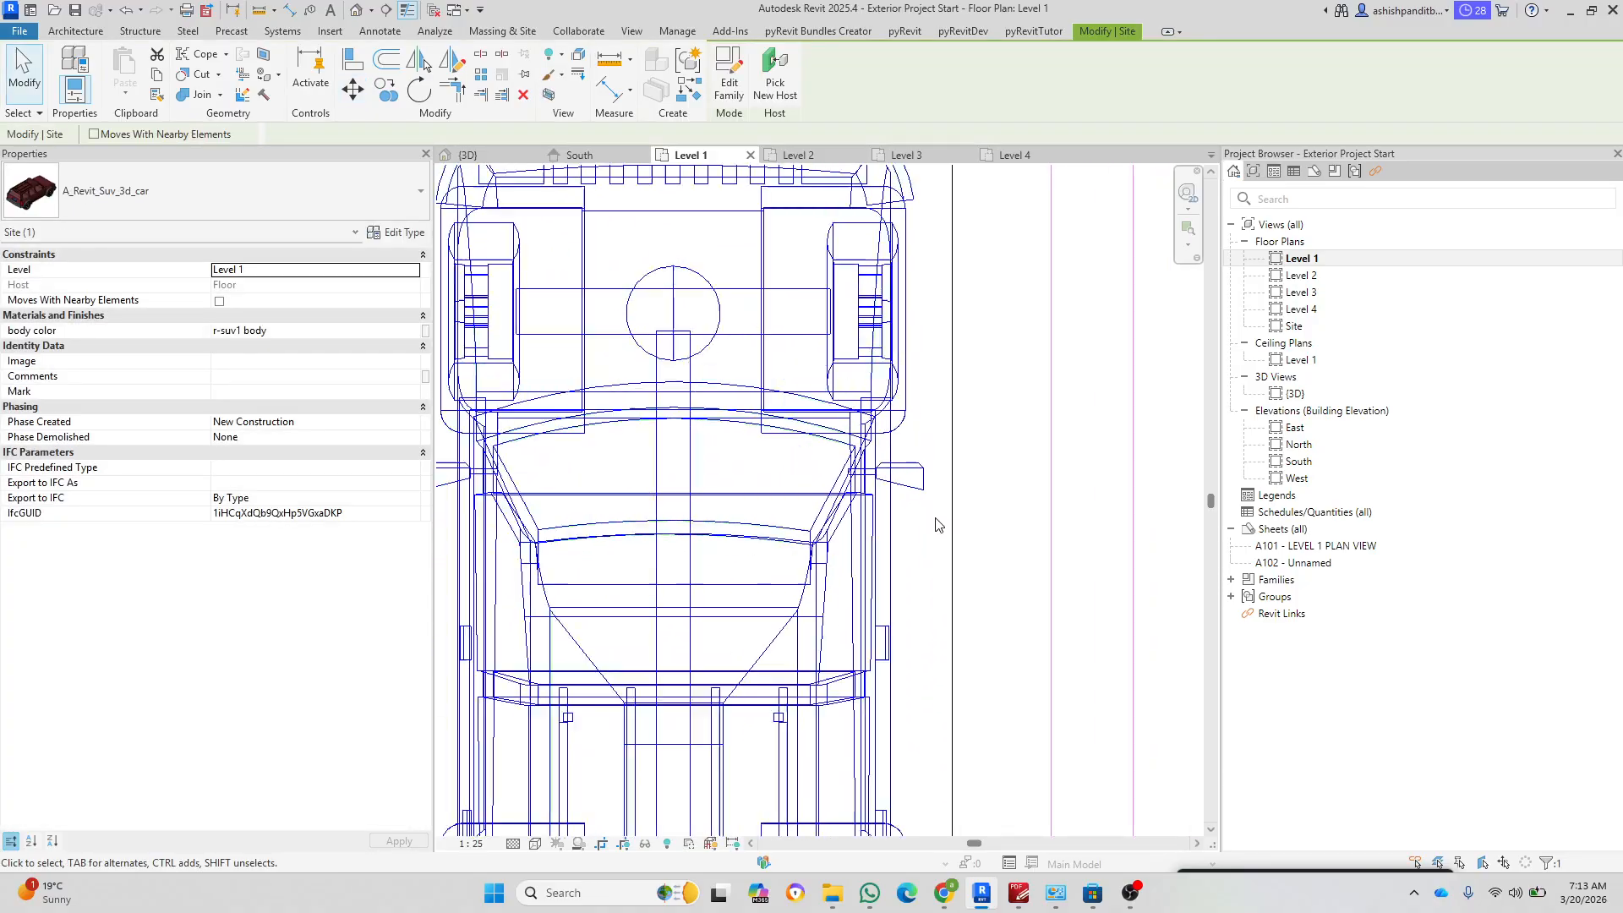
pyautogui.press('Escape')
# Step: Copy the SUV onto the upper car outline, using the front bumper corner as the base point and the outline's matching corner as the target
pyautogui.click(886, 490)
pyautogui.scroll(1, 887, 490)
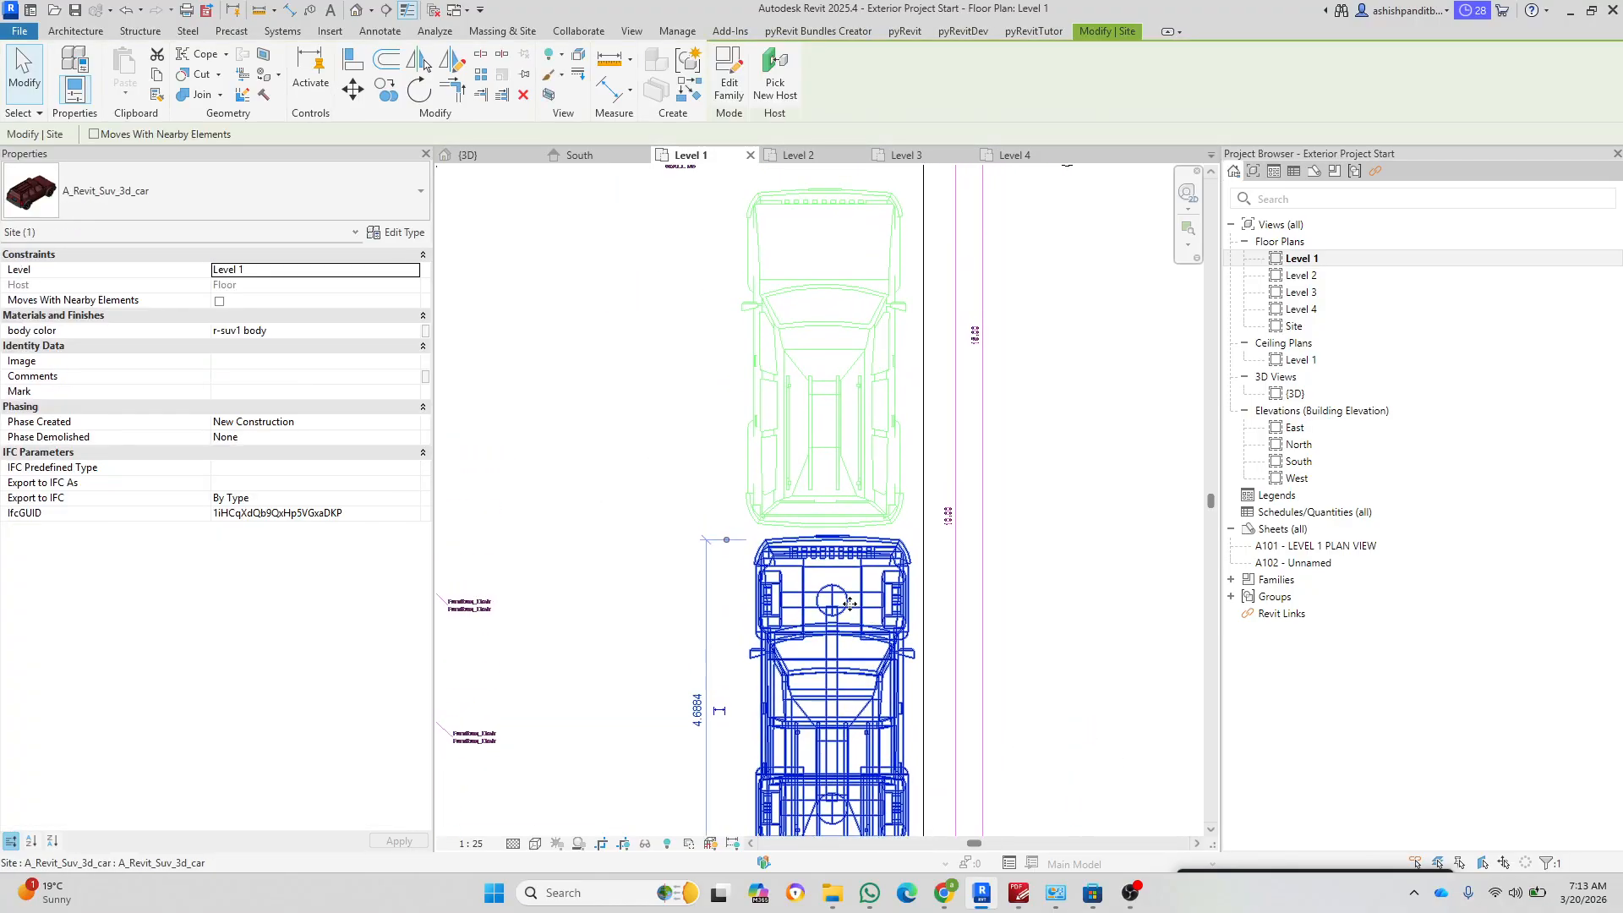
pyautogui.press('c')
pyautogui.press('o')
pyautogui.scroll(2, 775, 547)
pyautogui.scroll(2, 774, 548)
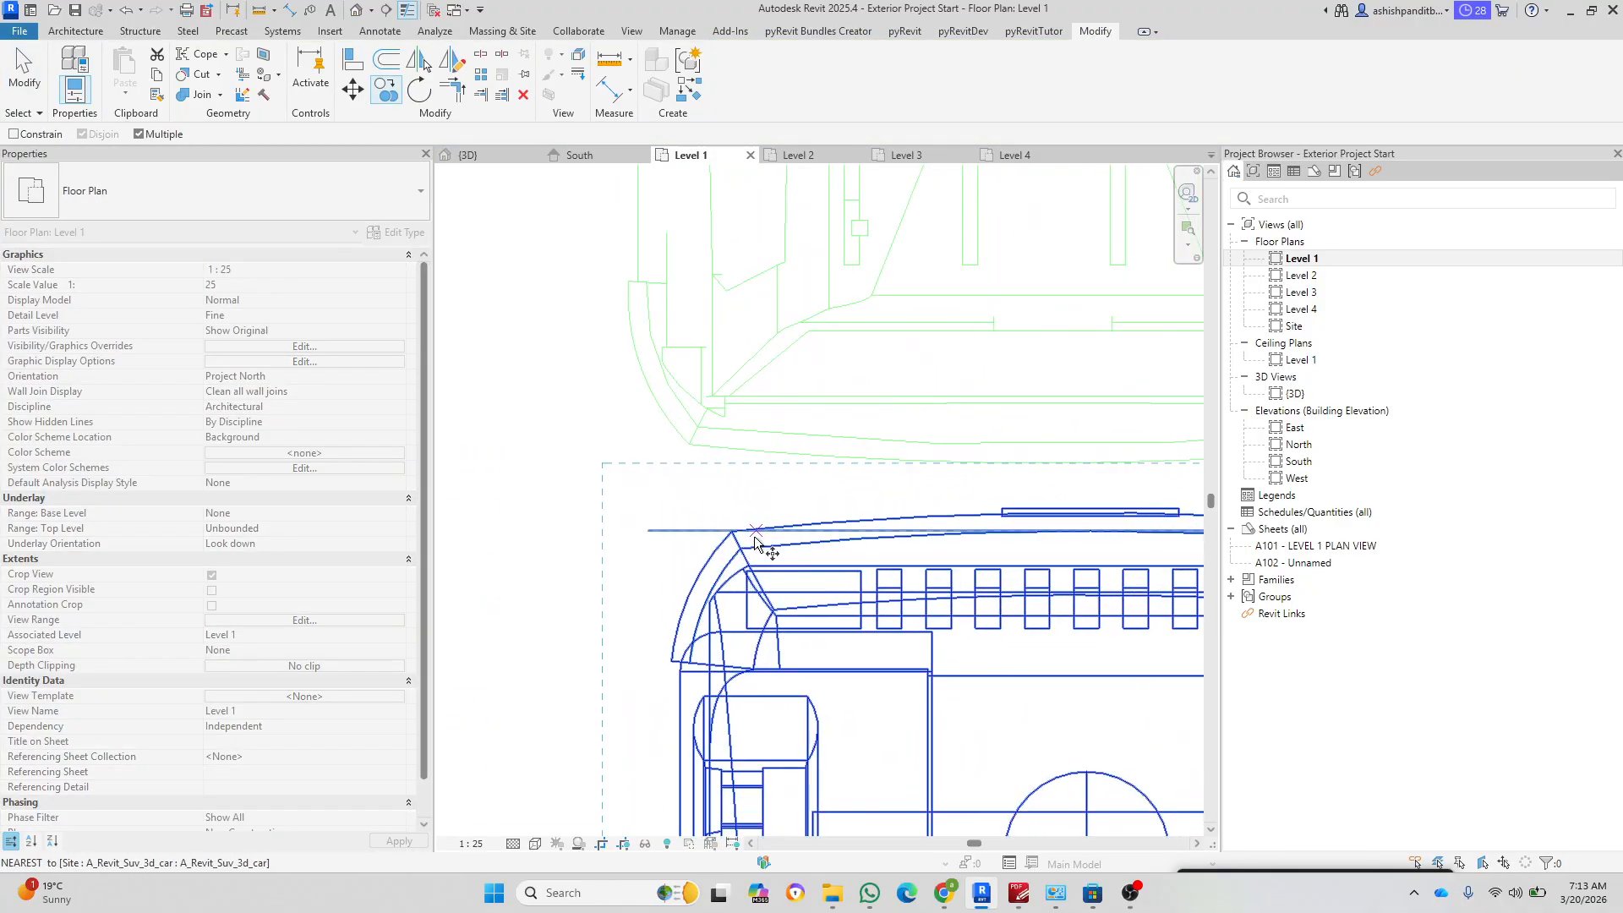
pyautogui.click(673, 662)
pyautogui.scroll(-5, 655, 761)
pyautogui.scroll(2, 669, 473)
pyautogui.scroll(3, 670, 473)
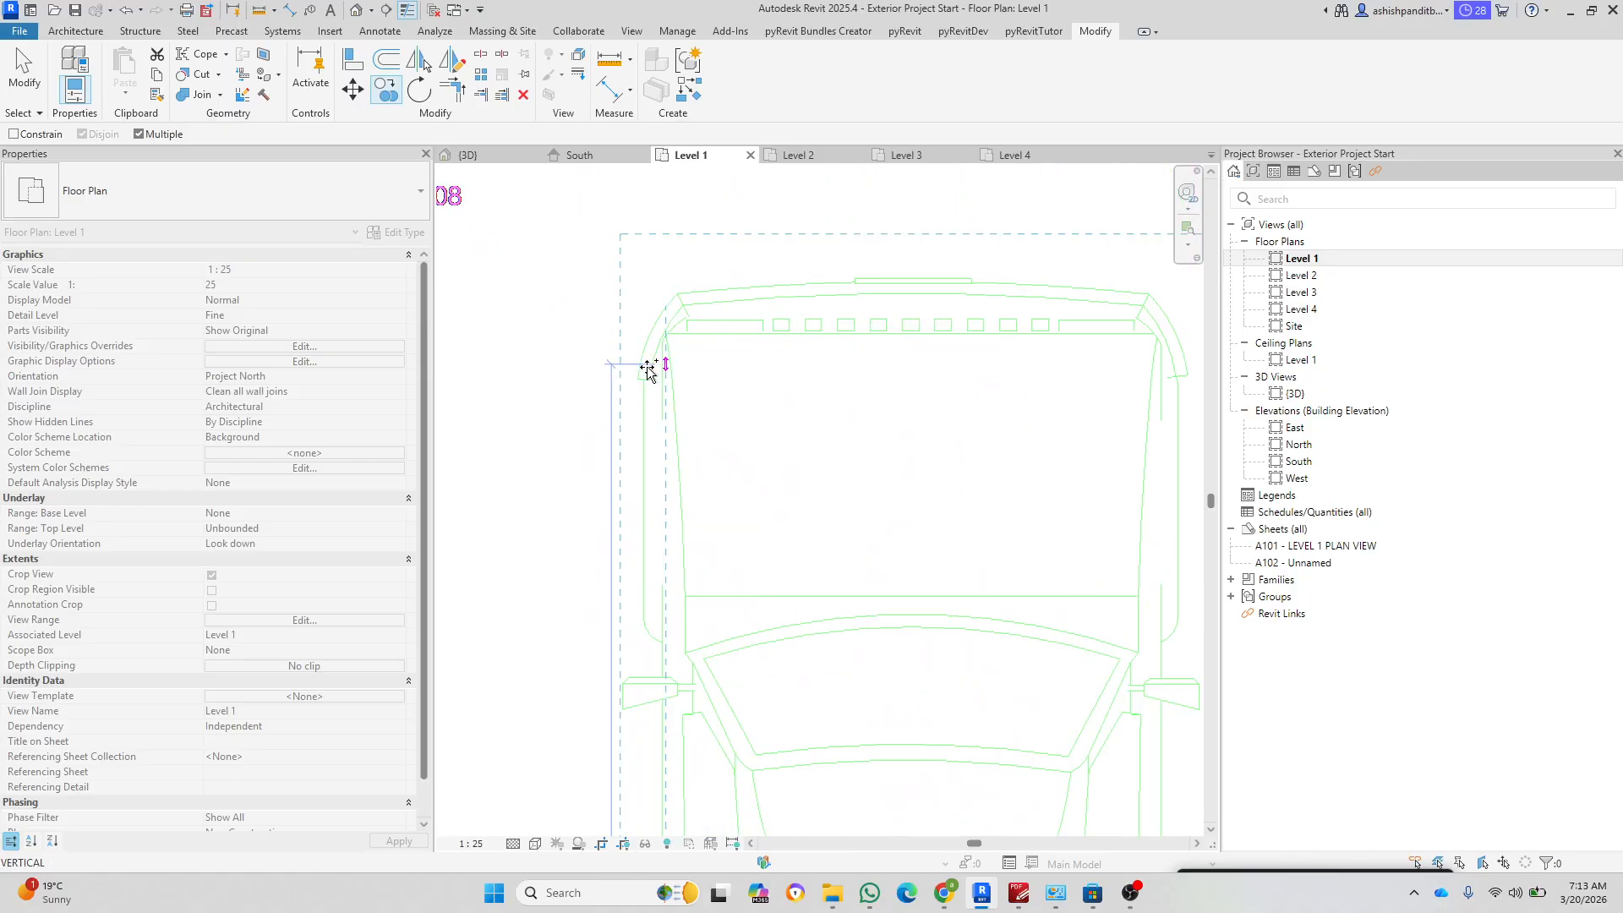
pyautogui.press('shift')
pyautogui.scroll(4, 638, 380)
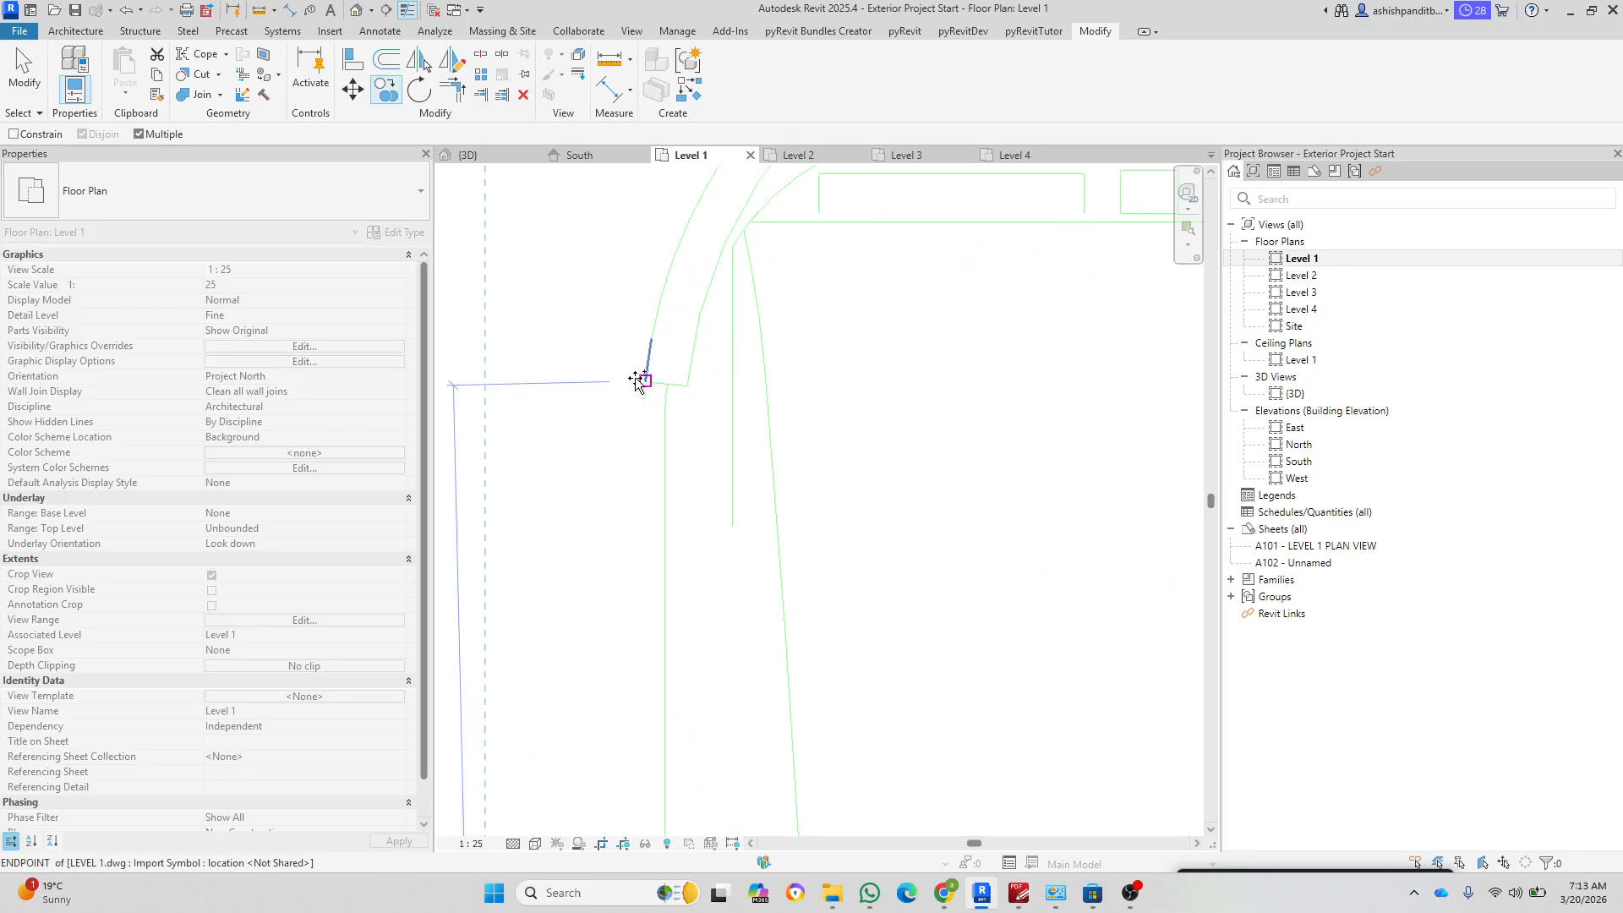
pyautogui.click(648, 383)
pyautogui.press('Escape')
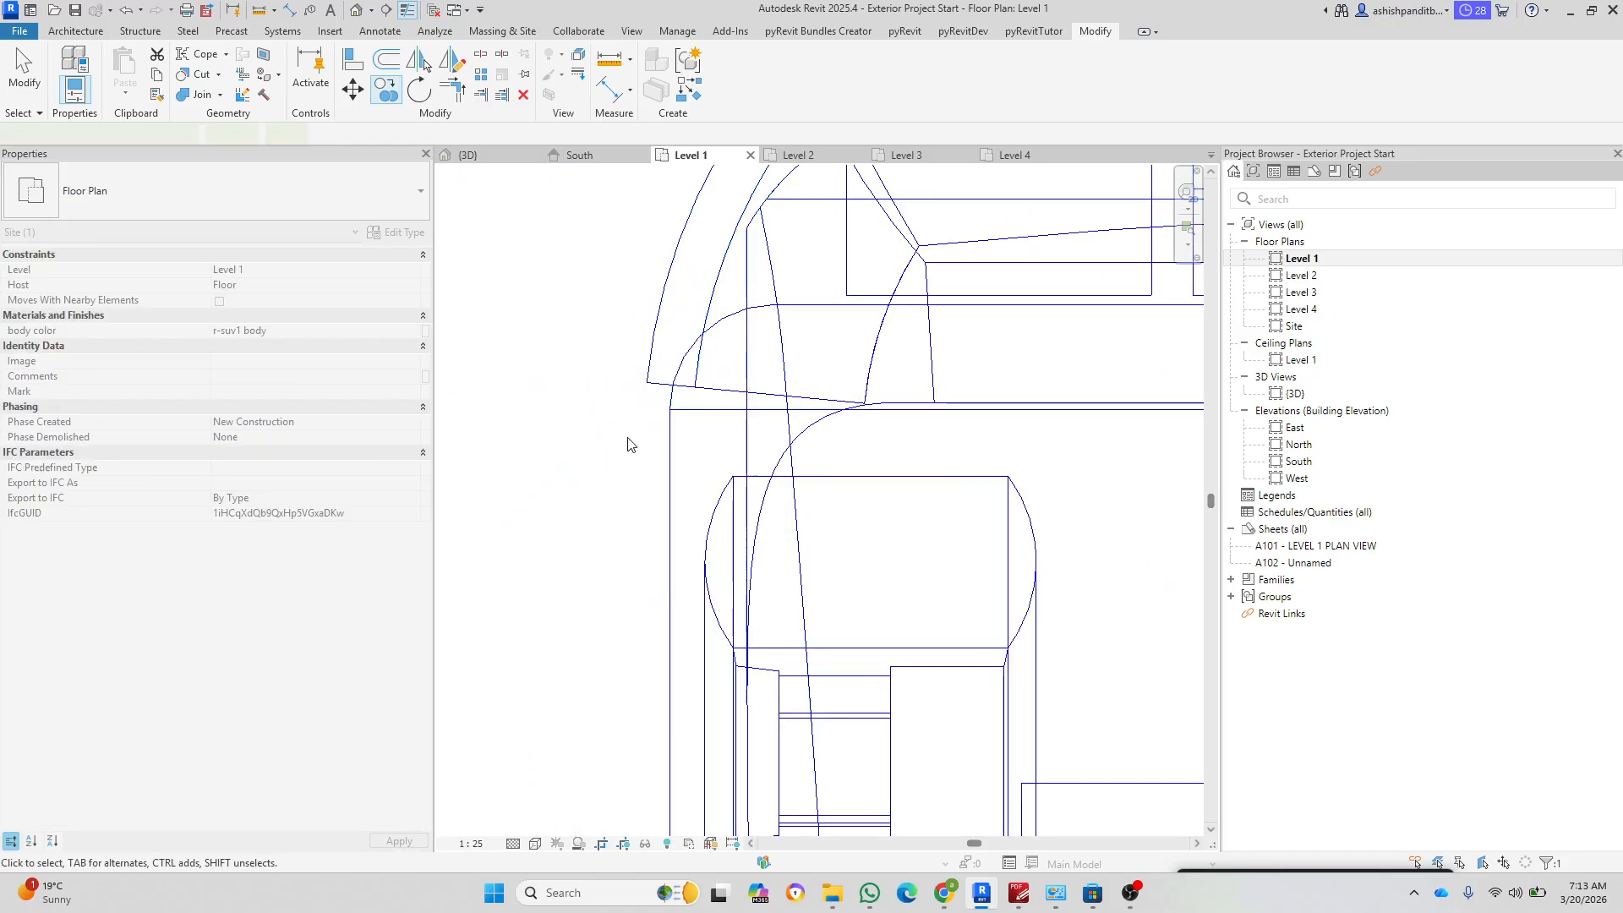
pyautogui.scroll(-5, 632, 440)
pyautogui.press('Escape')
# Step: Check both SUVs in the 3D view, then examine the cars, lawn and front railing in the page 6 rendering in PDF-XChange Editor
pyautogui.click(520, 150)
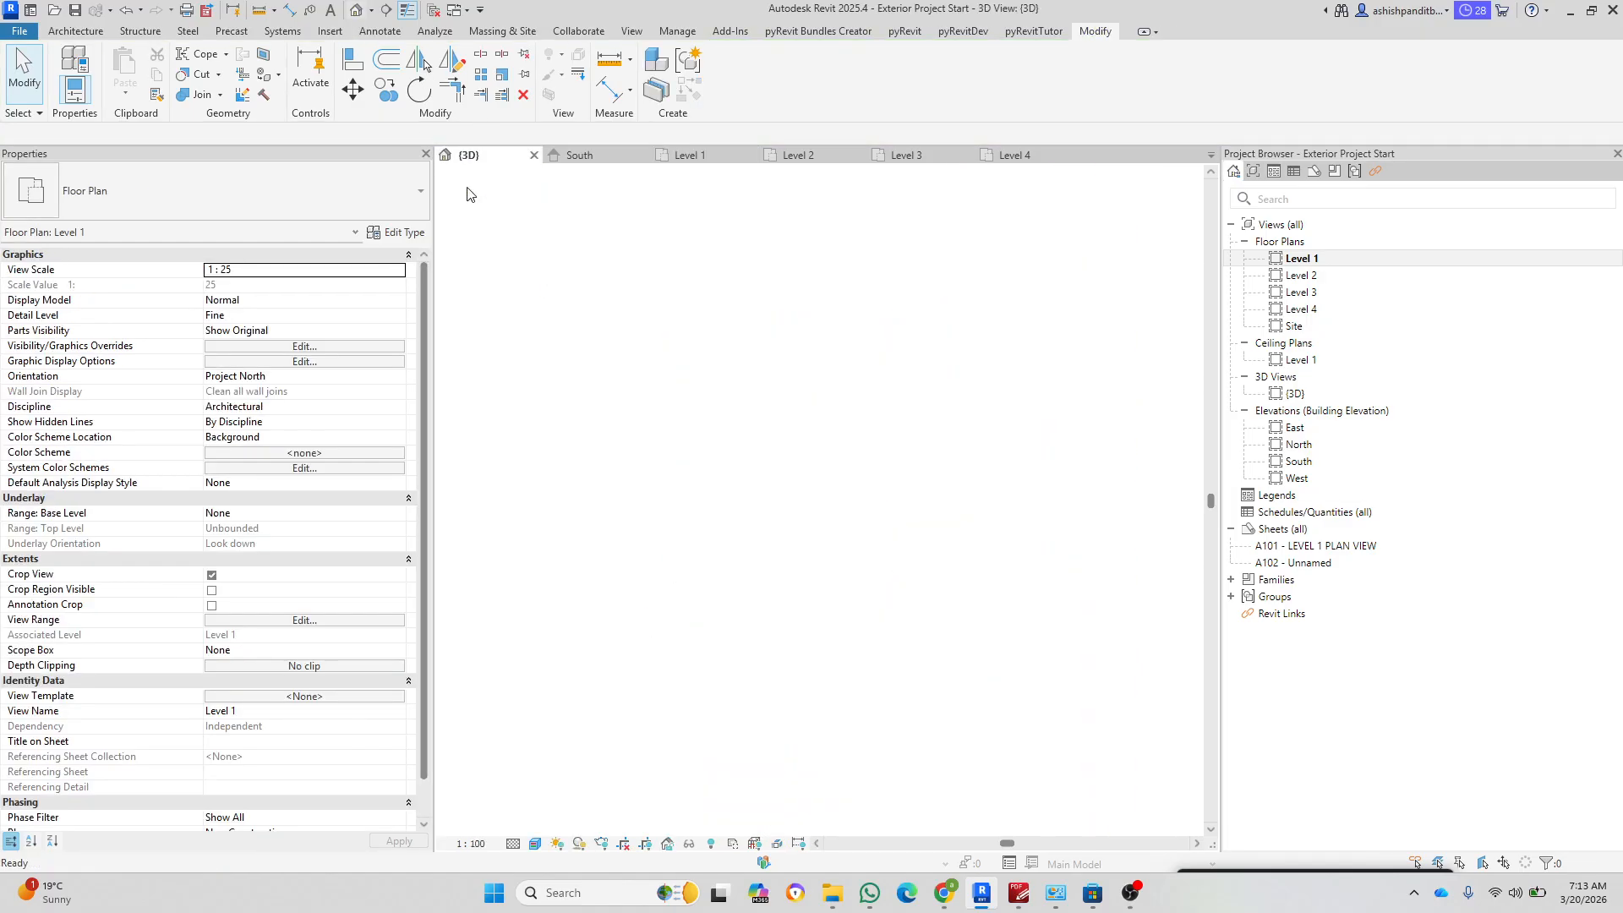
pyautogui.scroll(4, 738, 602)
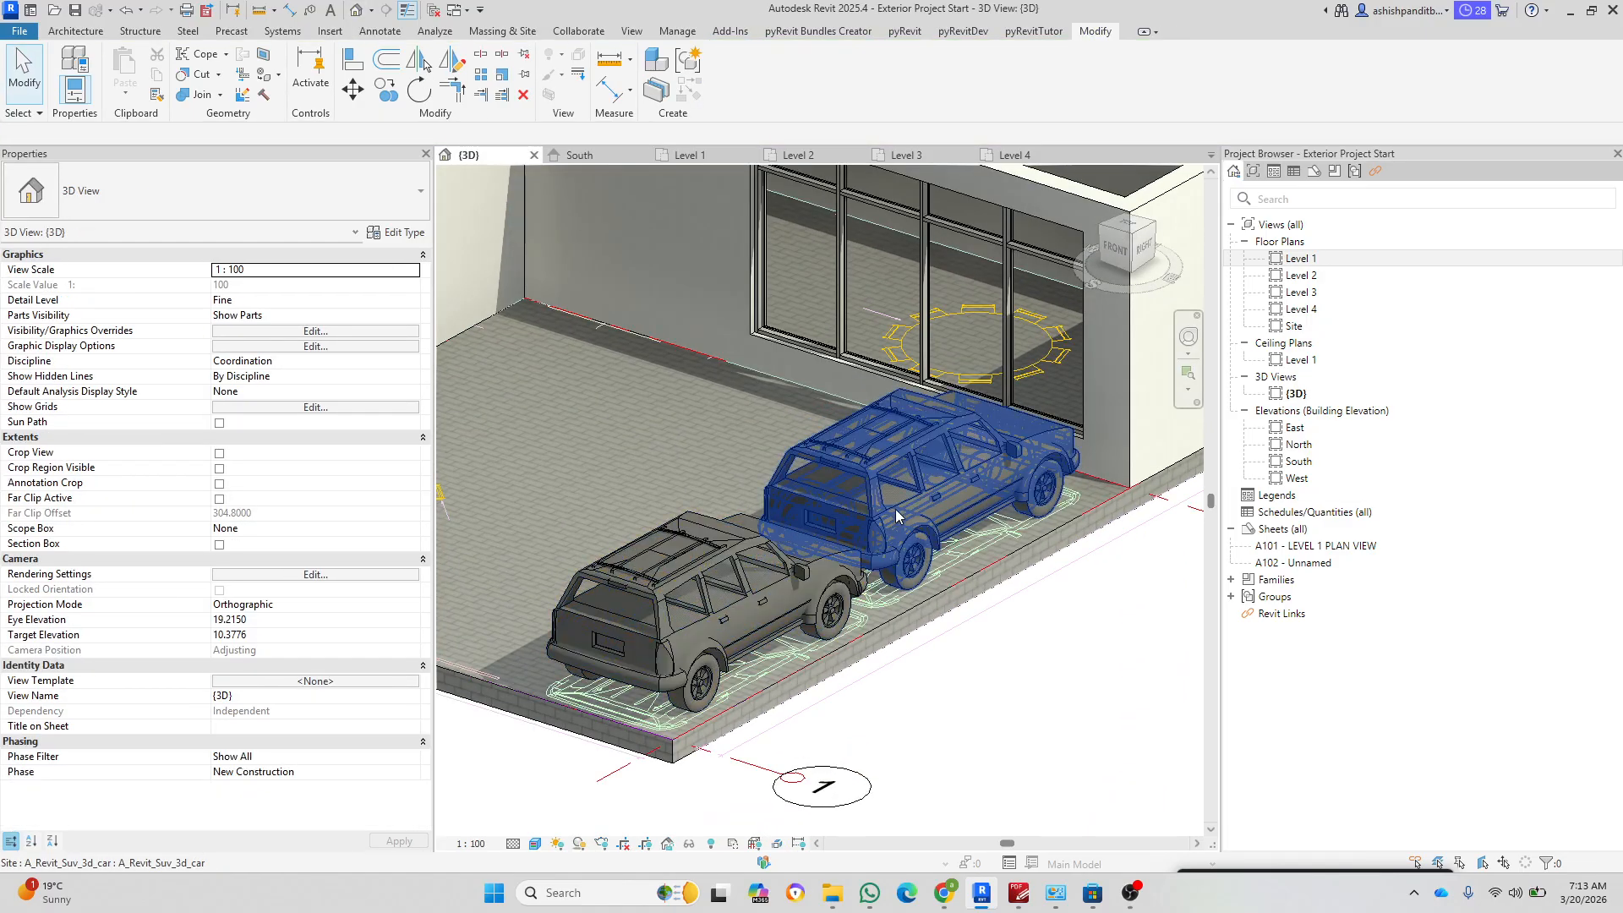
pyautogui.scroll(-5, 1000, 432)
pyautogui.keyDown('shift'); pyautogui.moveTo(930, 592); pyautogui.dragTo(859, 607, button='middle'); pyautogui.keyUp('shift')
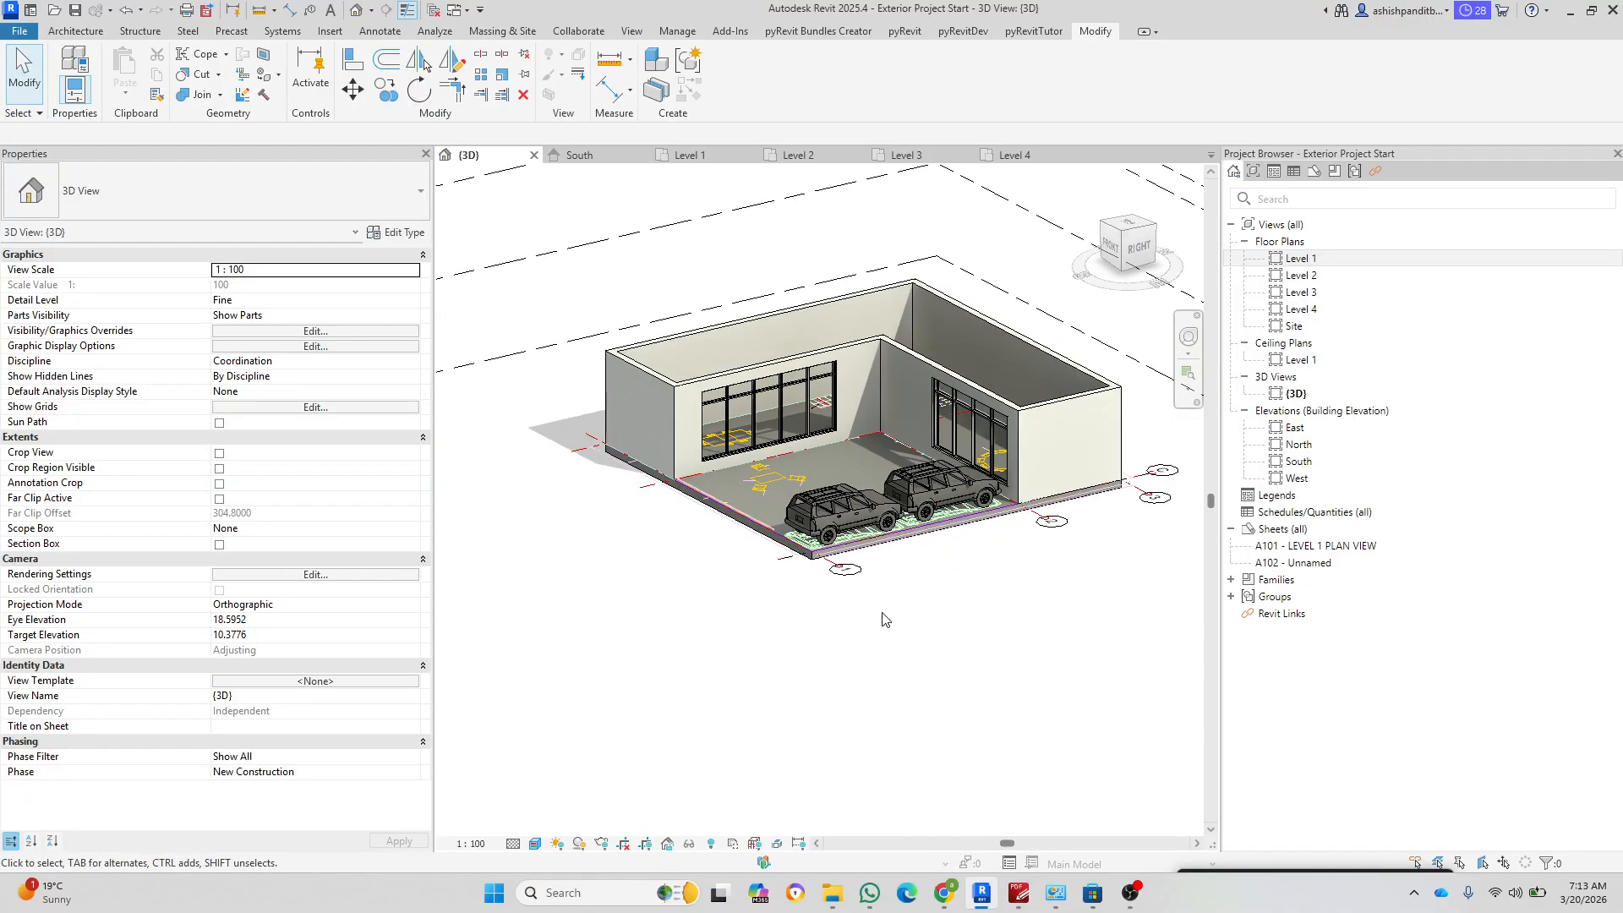
pyautogui.click(1028, 891)
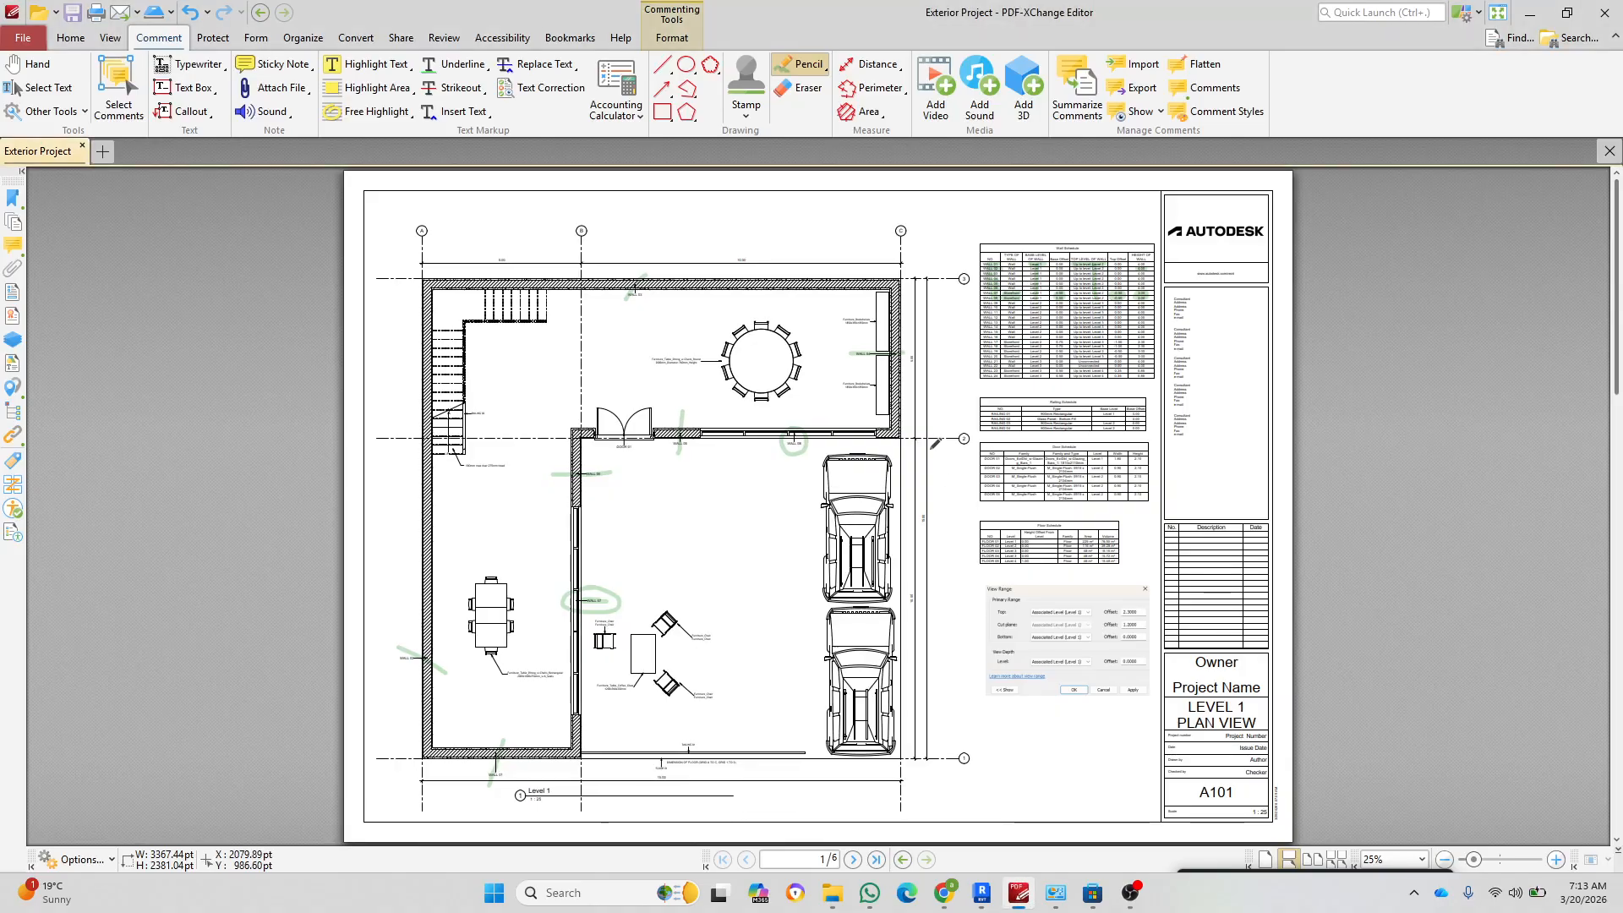
pyautogui.keyDown('ctrl'); pyautogui.scroll(-3, 928, 459); pyautogui.keyUp('ctrl')
pyautogui.keyDown('ctrl'); pyautogui.scroll(7, 780, 738); pyautogui.keyUp('ctrl')
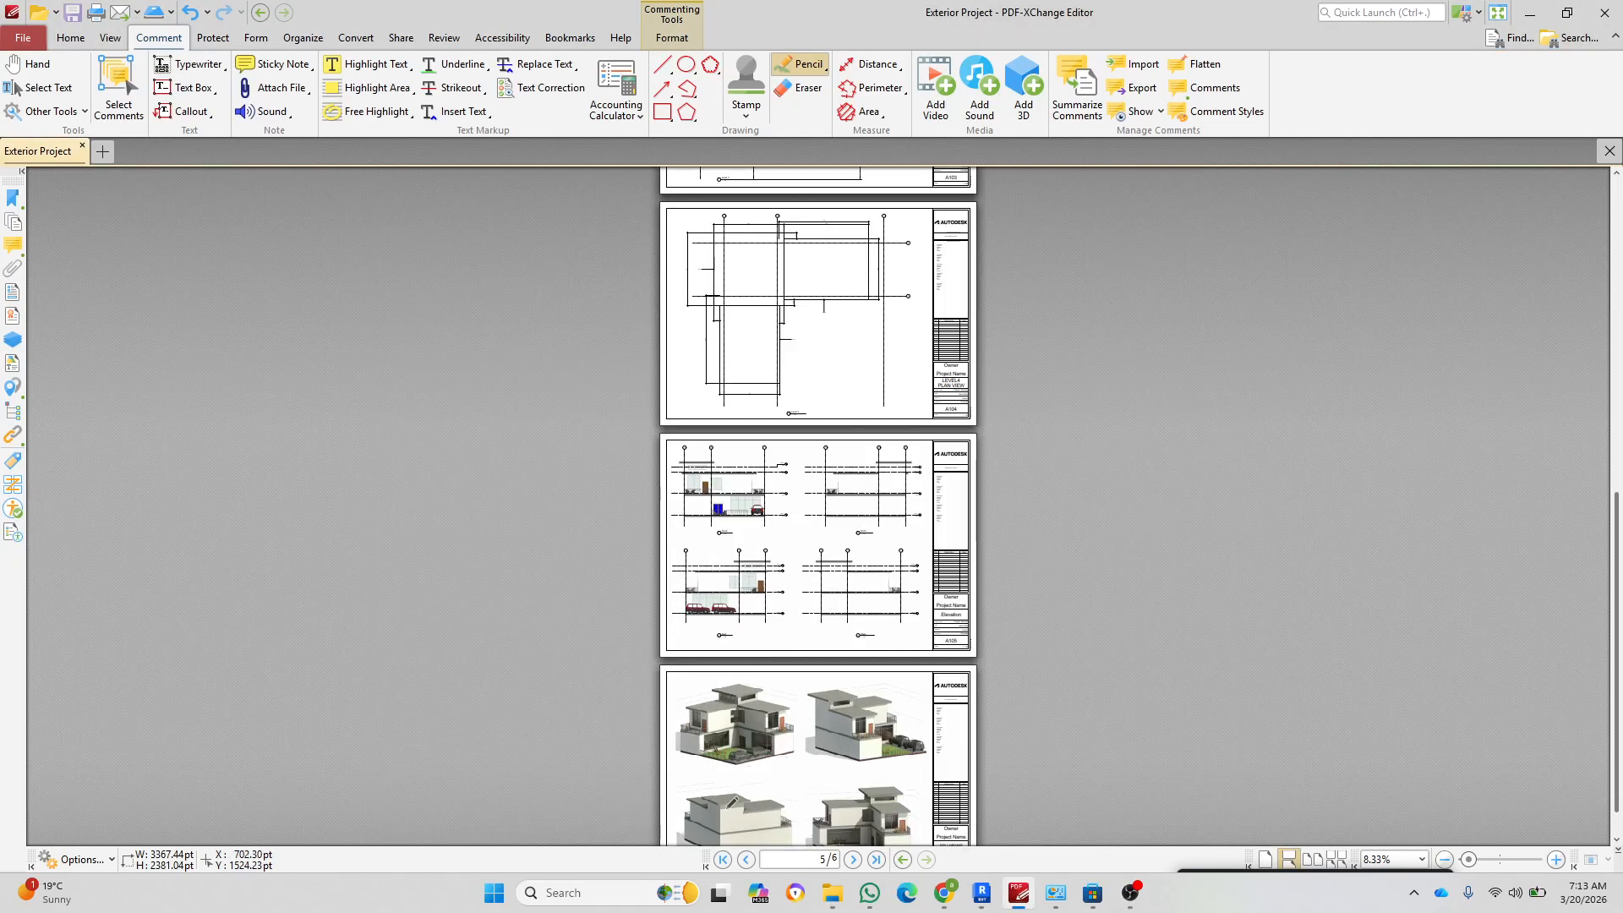
pyautogui.keyDown('ctrl'); pyautogui.scroll(1, 401, 528); pyautogui.keyUp('ctrl')
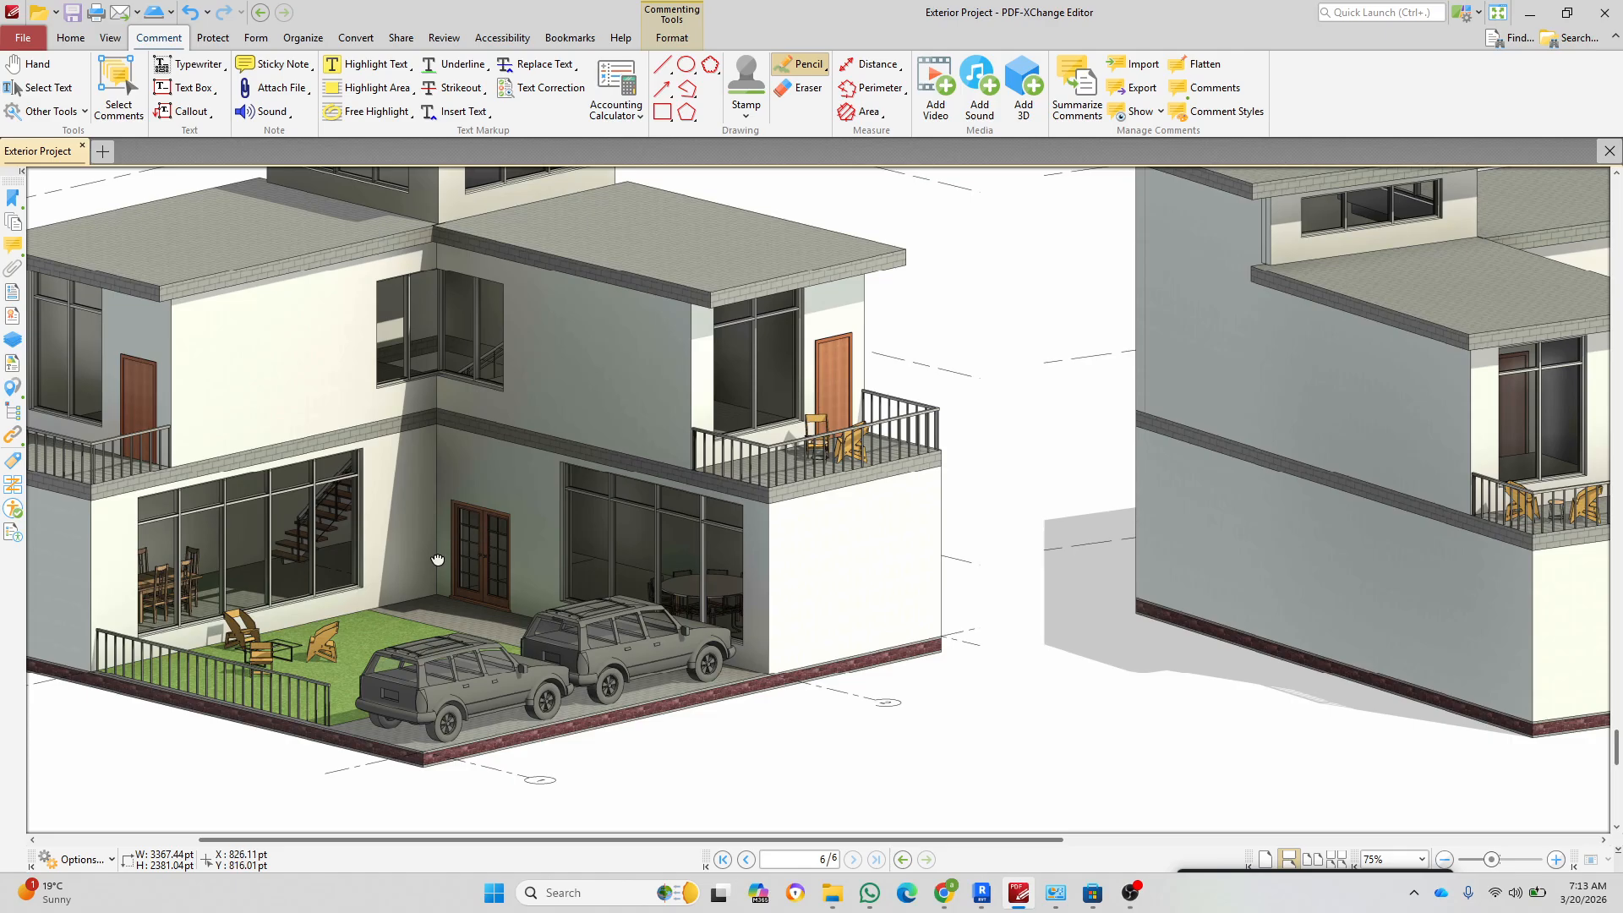
pyautogui.moveTo(438, 559); pyautogui.dragTo(729, 526, button='middle')
pyautogui.scroll(2, 695, 583)
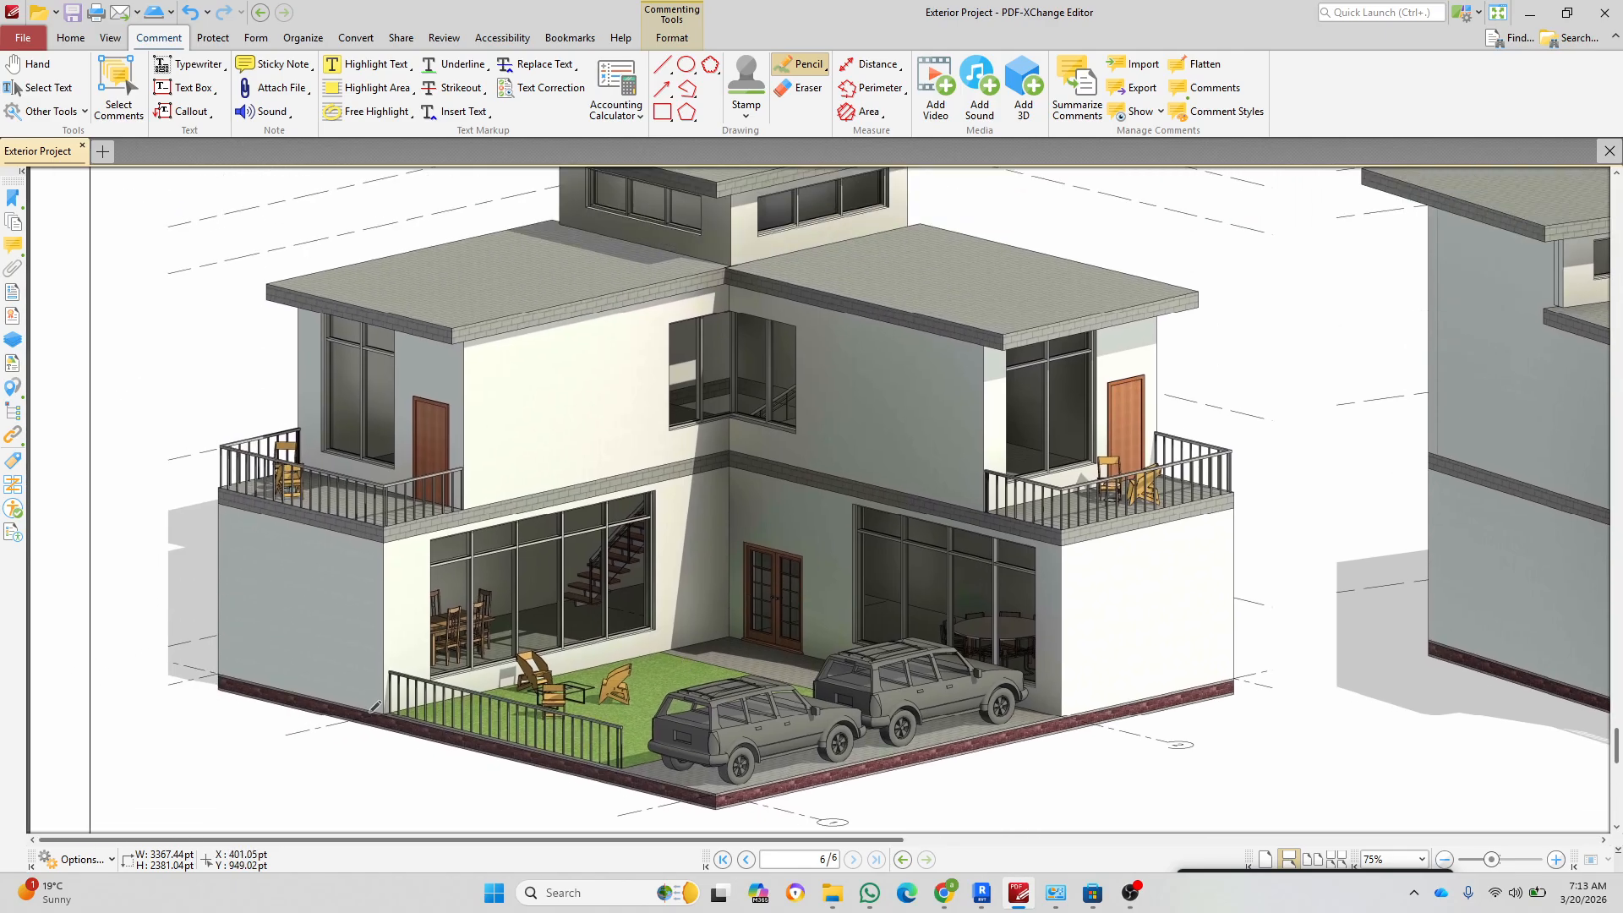
pyautogui.keyDown('ctrl'); pyautogui.scroll(4, 545, 640); pyautogui.keyUp('ctrl')
pyautogui.scroll(-1, 606, 566)
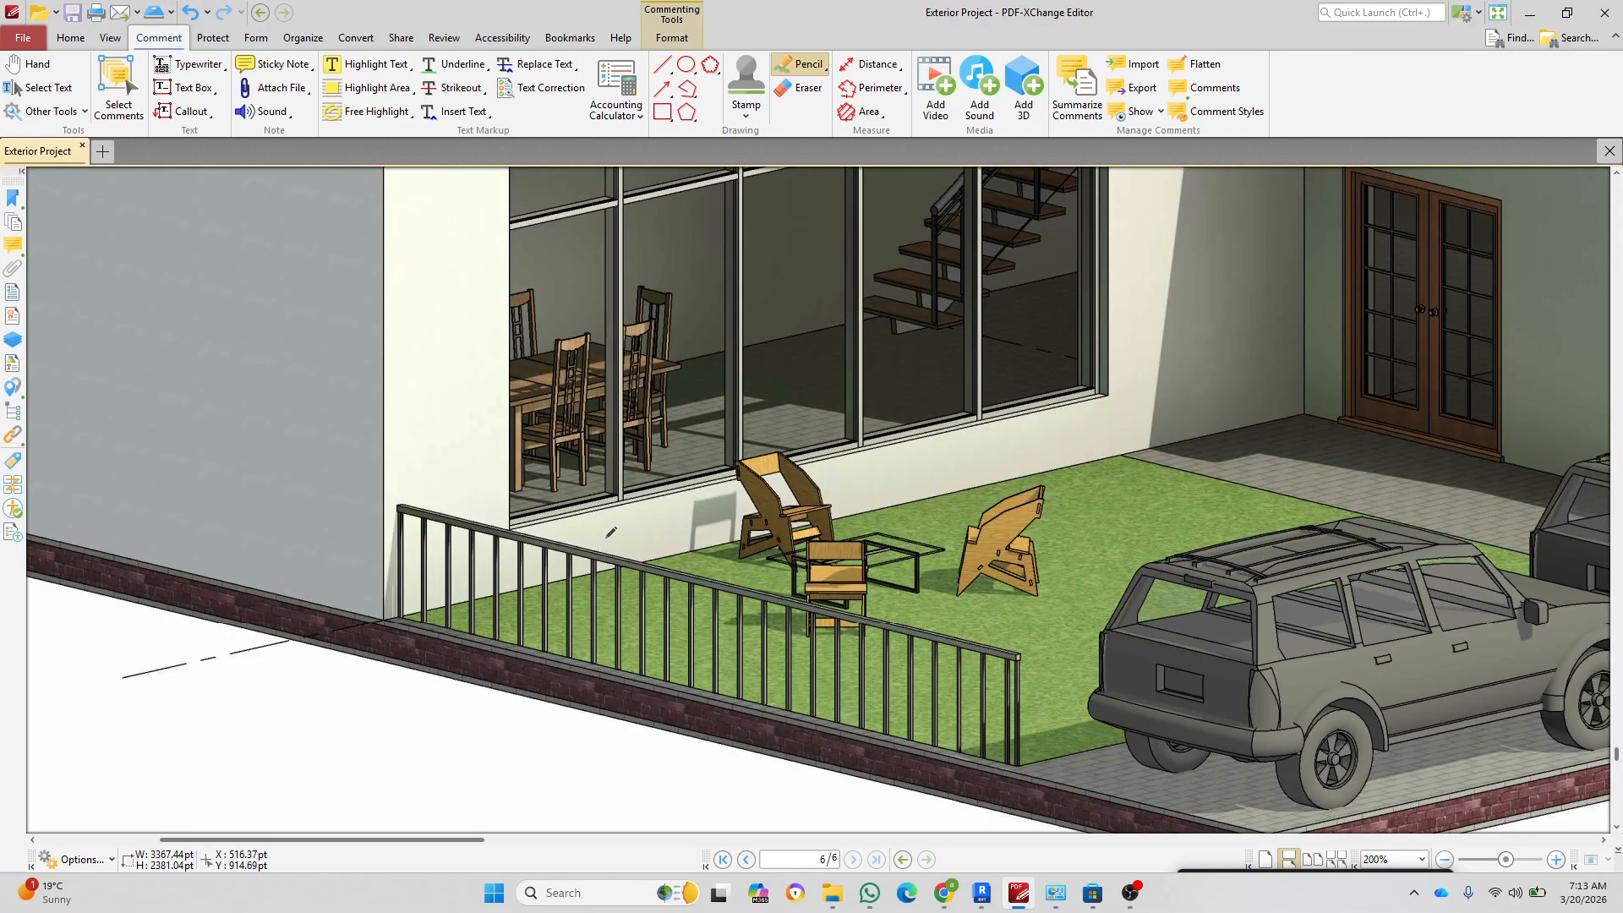
pyautogui.moveTo(607, 538)
pyautogui.mouseDown()
pyautogui.moveTo(687, 666)
pyautogui.moveTo(618, 634)
pyautogui.moveTo(657, 579)
pyautogui.mouseUp()
pyautogui.hotkey('ctrl', 'z')
pyautogui.keyDown('ctrl'); pyautogui.scroll(-4, 663, 573); pyautogui.keyUp('ctrl')
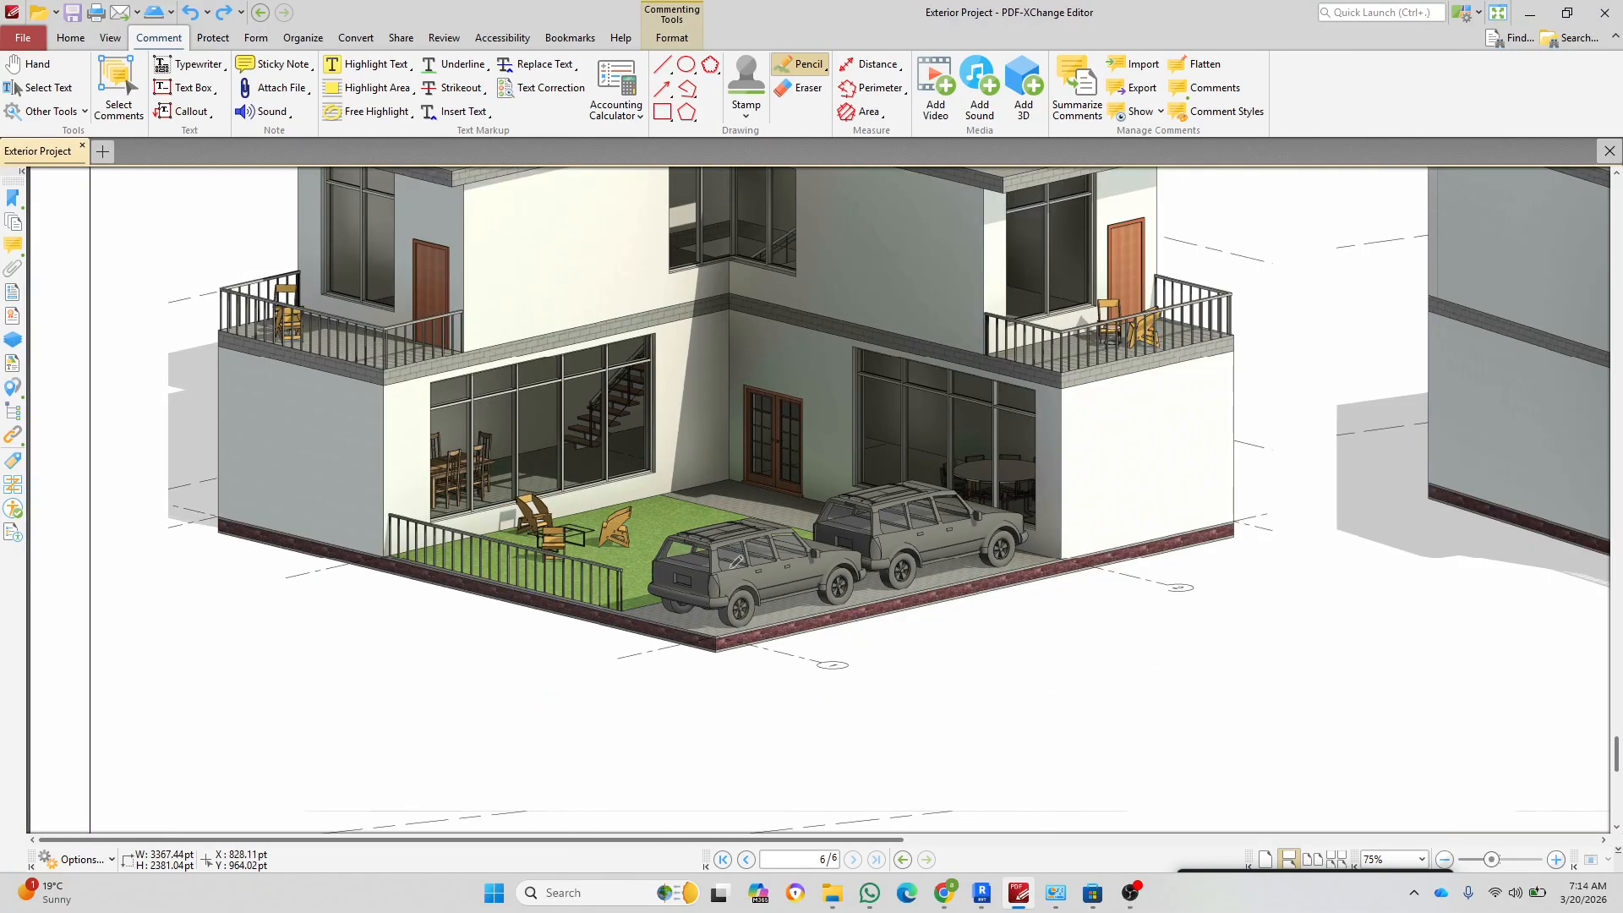
# Step: In Revit's Level 1 plan, start a 900mm Rectangular railing path where grid B meets grid 1
pyautogui.click(981, 892)
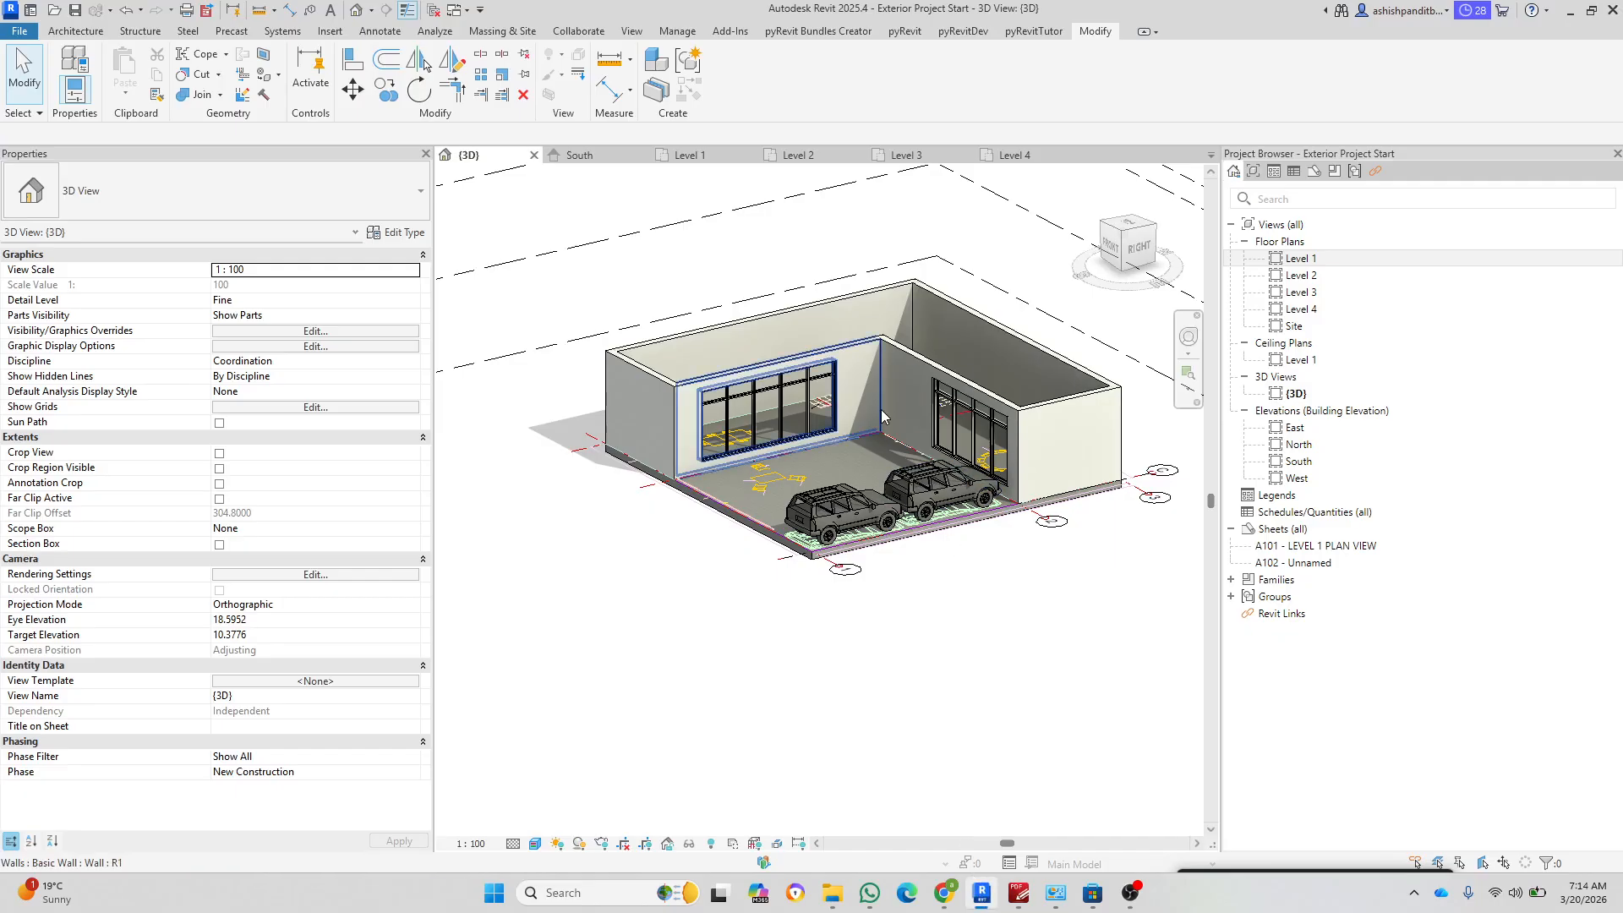
pyautogui.doubleClick(1351, 263)
pyautogui.scroll(-3, 807, 522)
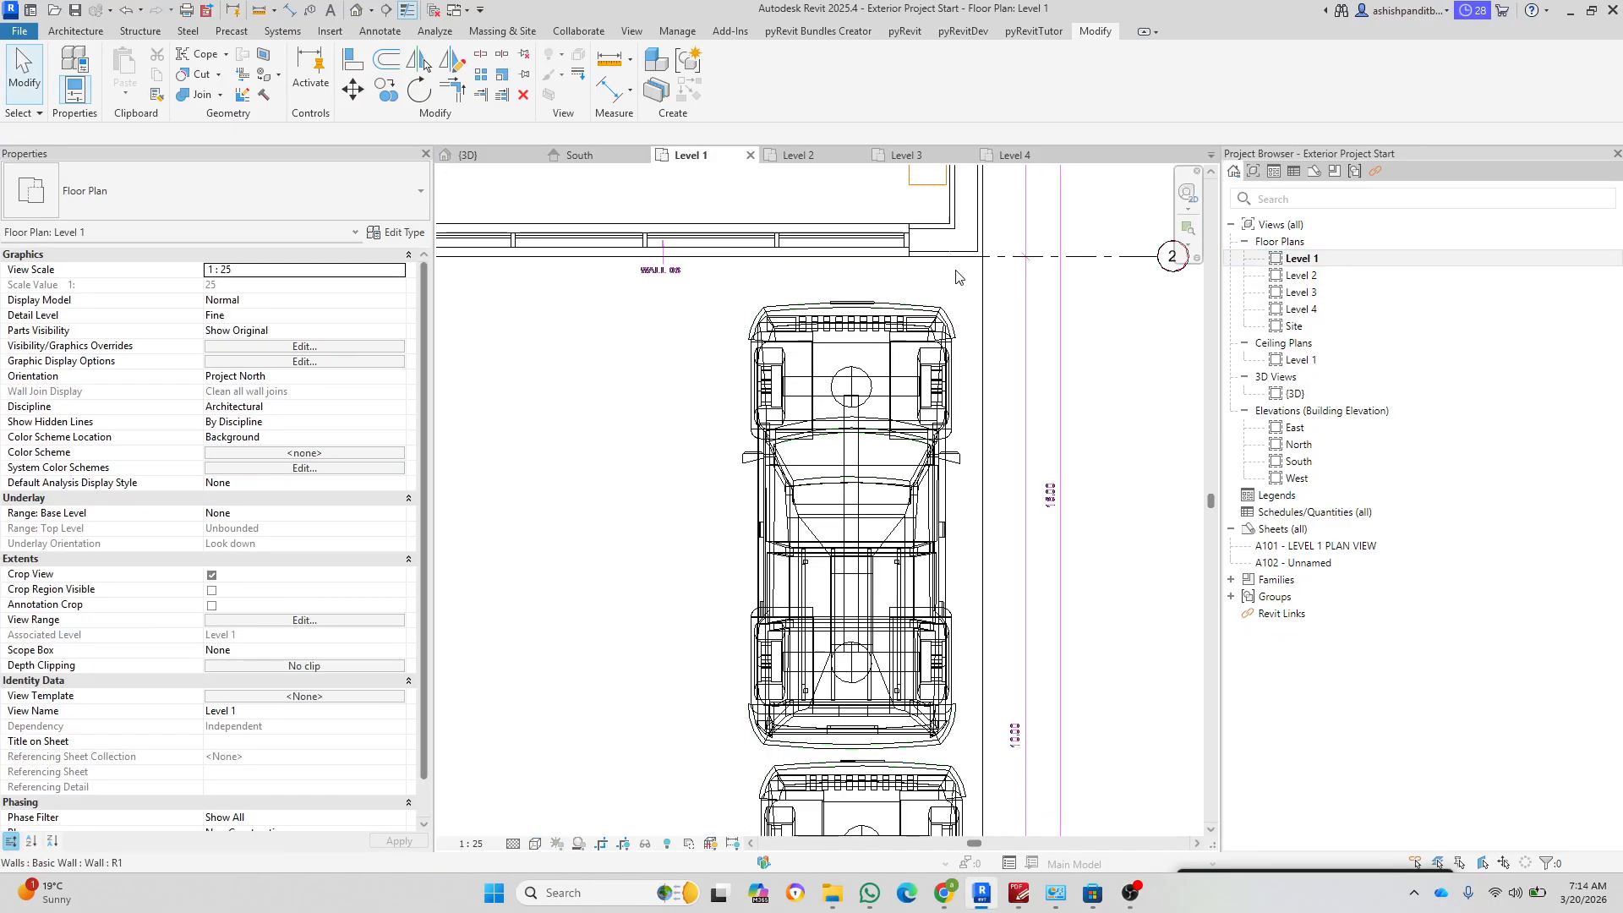
pyautogui.scroll(5, 807, 522)
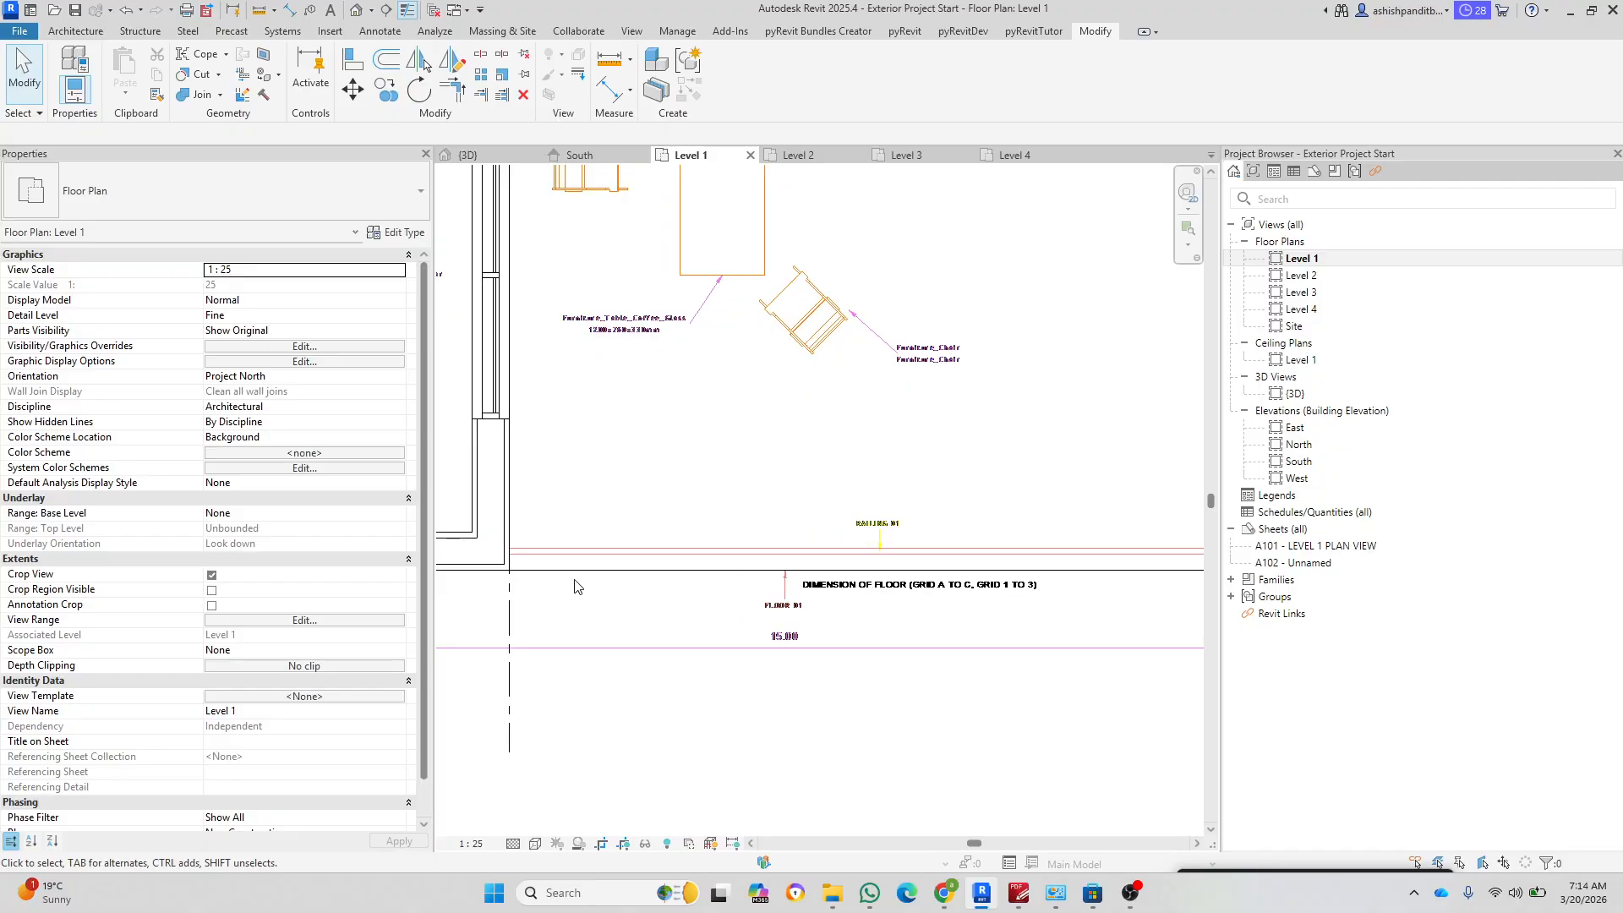
pyautogui.click(76, 31)
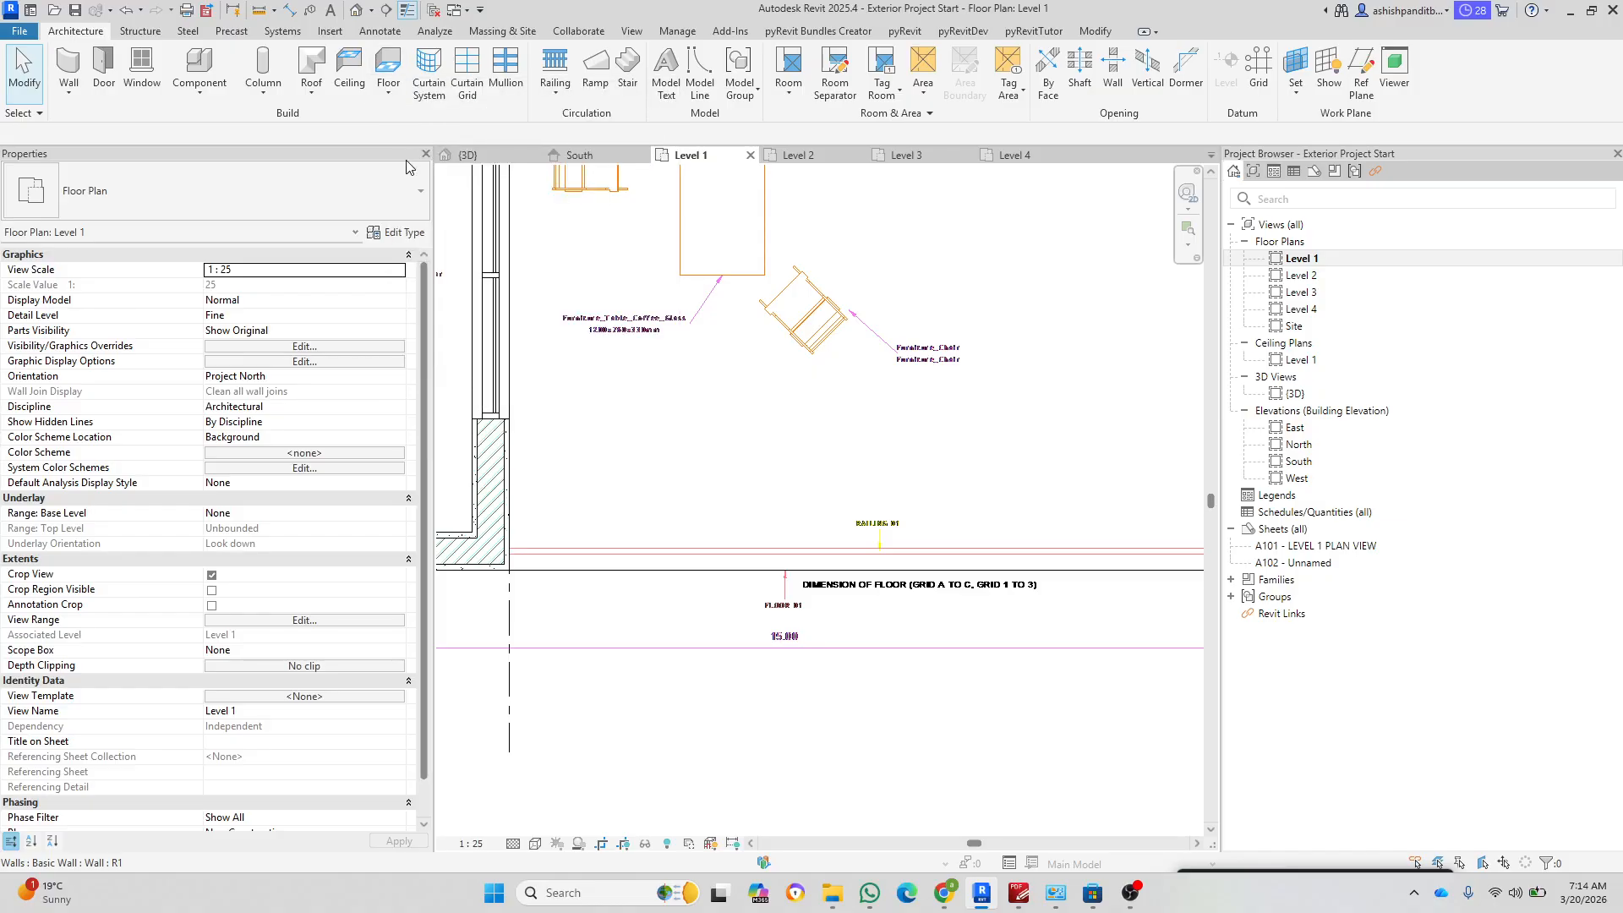
pyautogui.click(554, 61)
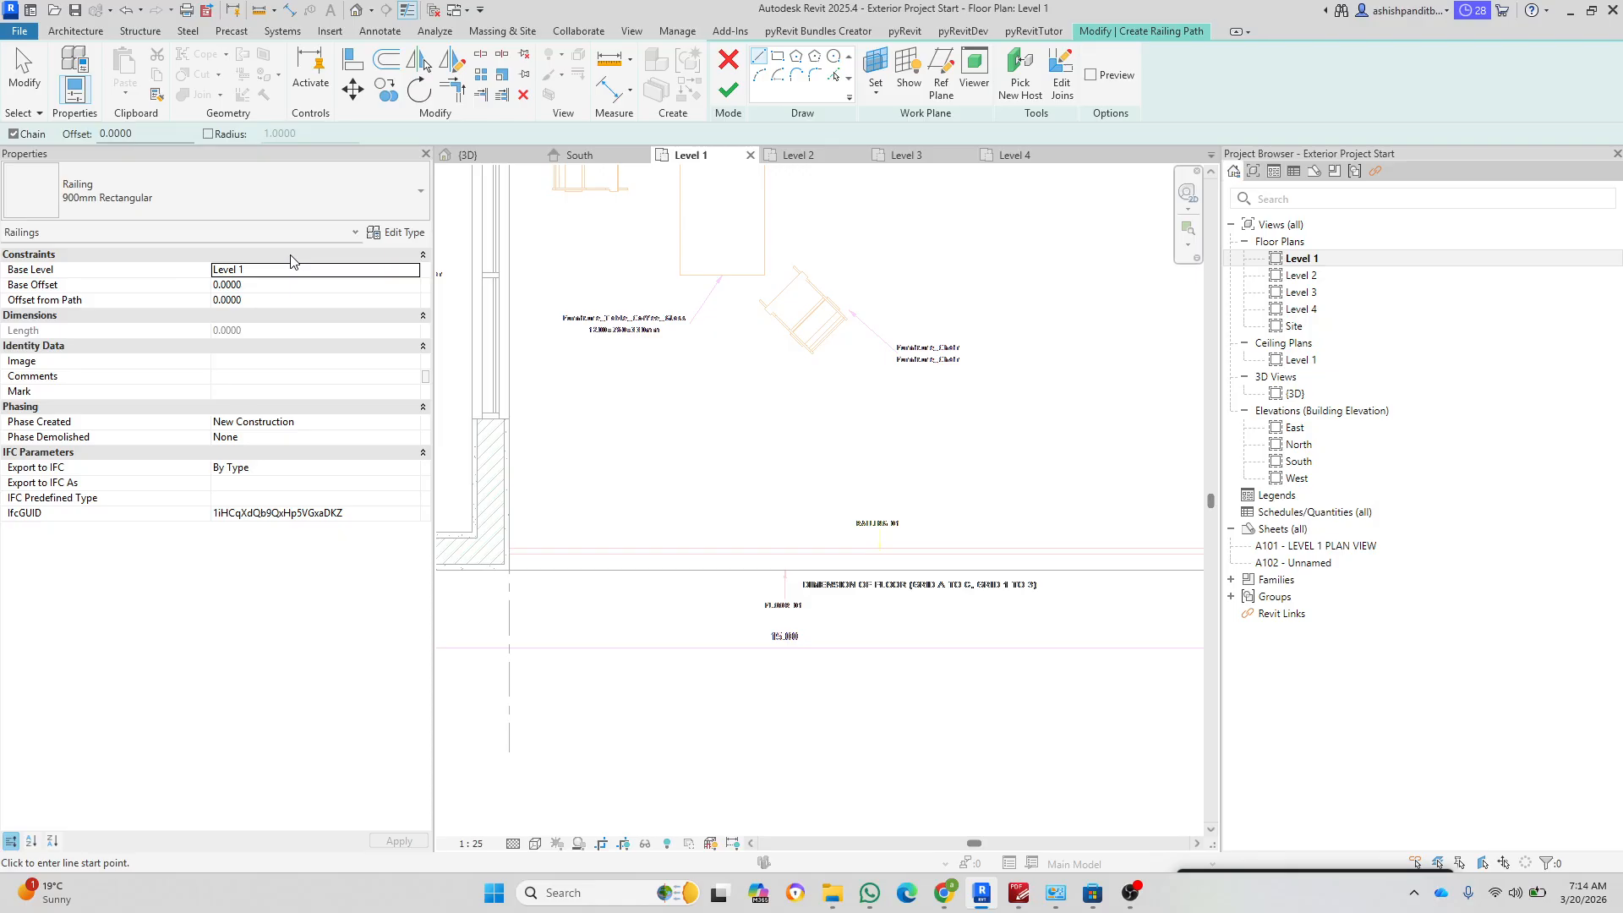
pyautogui.scroll(3, 510, 508)
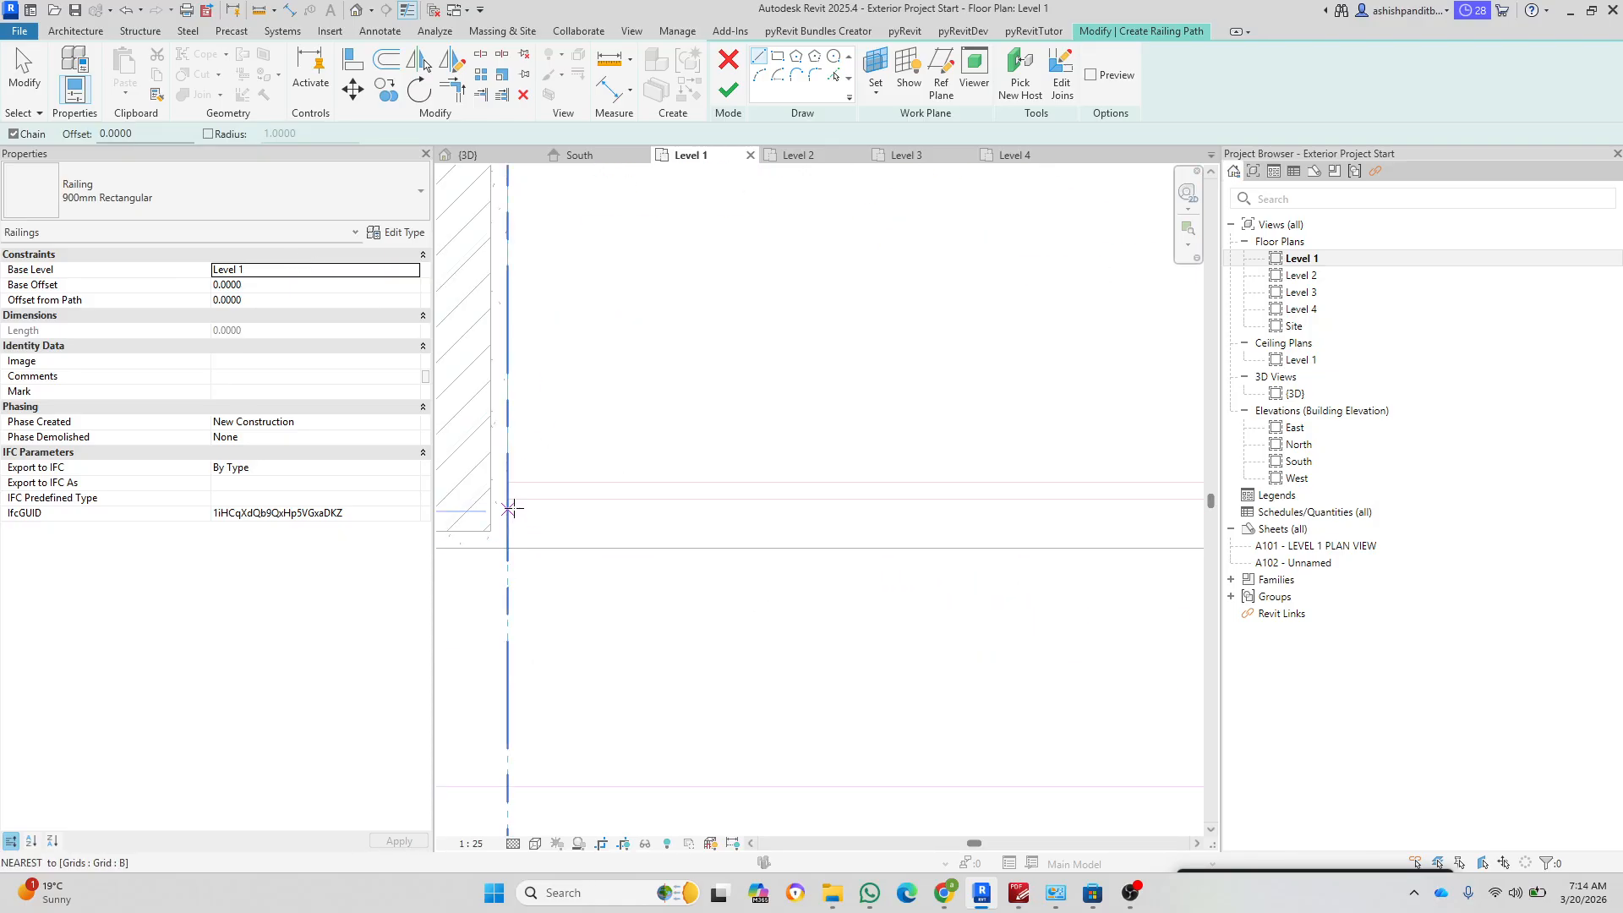
pyautogui.click(508, 500)
pyautogui.press('Escape')
pyautogui.click(508, 548)
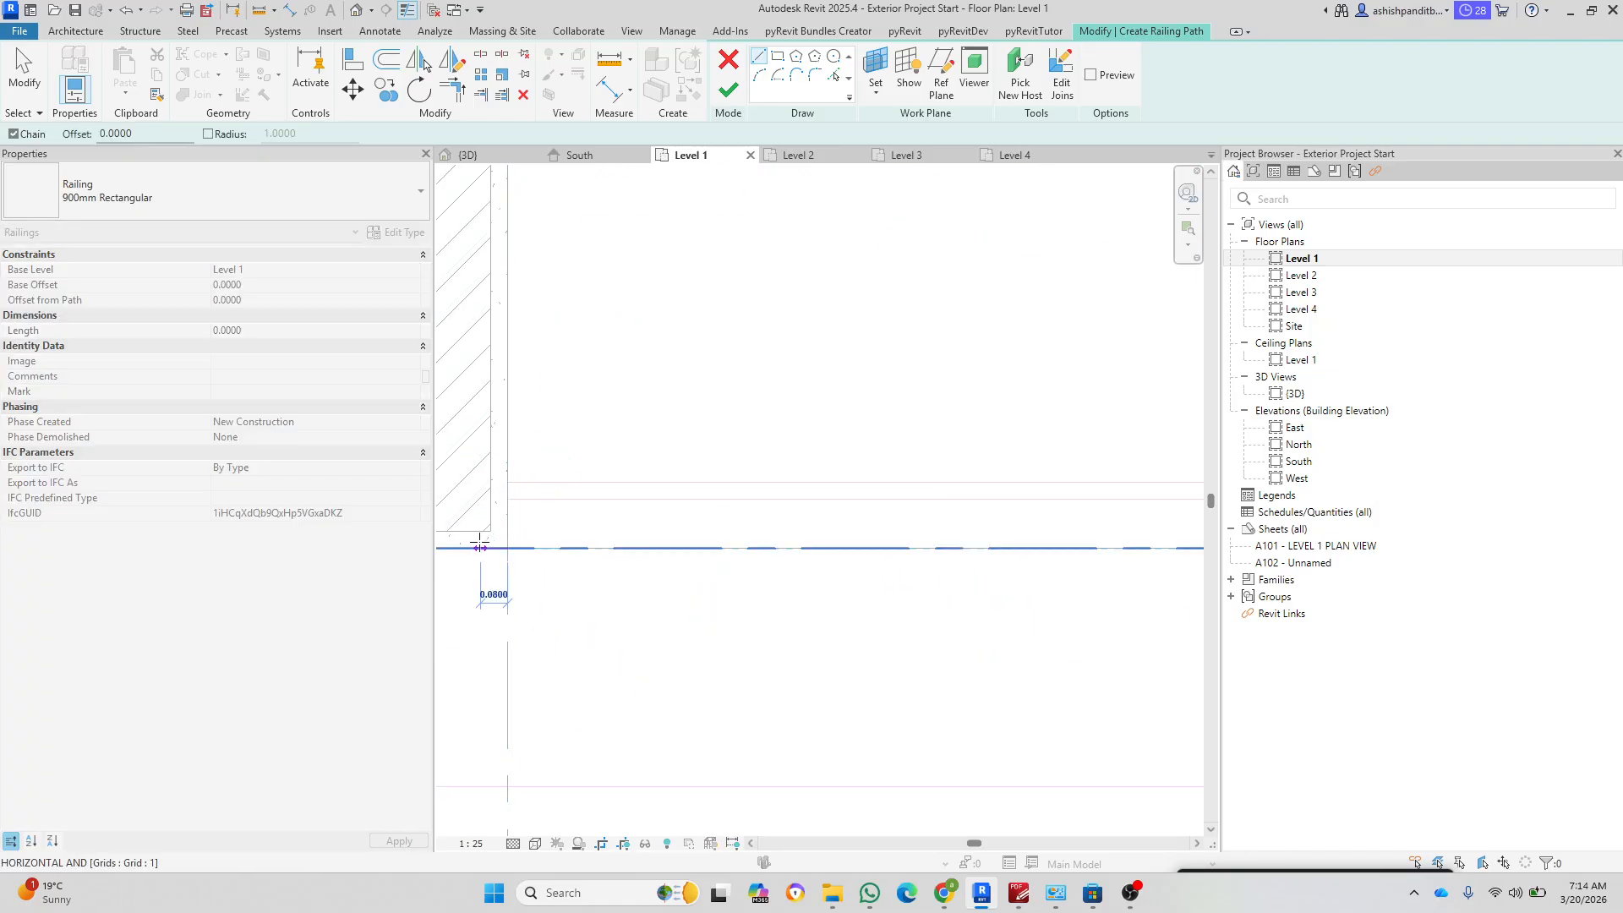
# Step: Run the railing path 7 m along grid 1, level with the end of the drawn railing outline, and finish the sketch
pyautogui.scroll(-2, 480, 542)
pyautogui.scroll(-1, 930, 549)
pyautogui.moveTo(1091, 550); pyautogui.dragTo(617, 553, button='middle')
pyautogui.moveTo(946, 545); pyautogui.dragTo(726, 541, button='middle')
pyautogui.scroll(3, 725, 541)
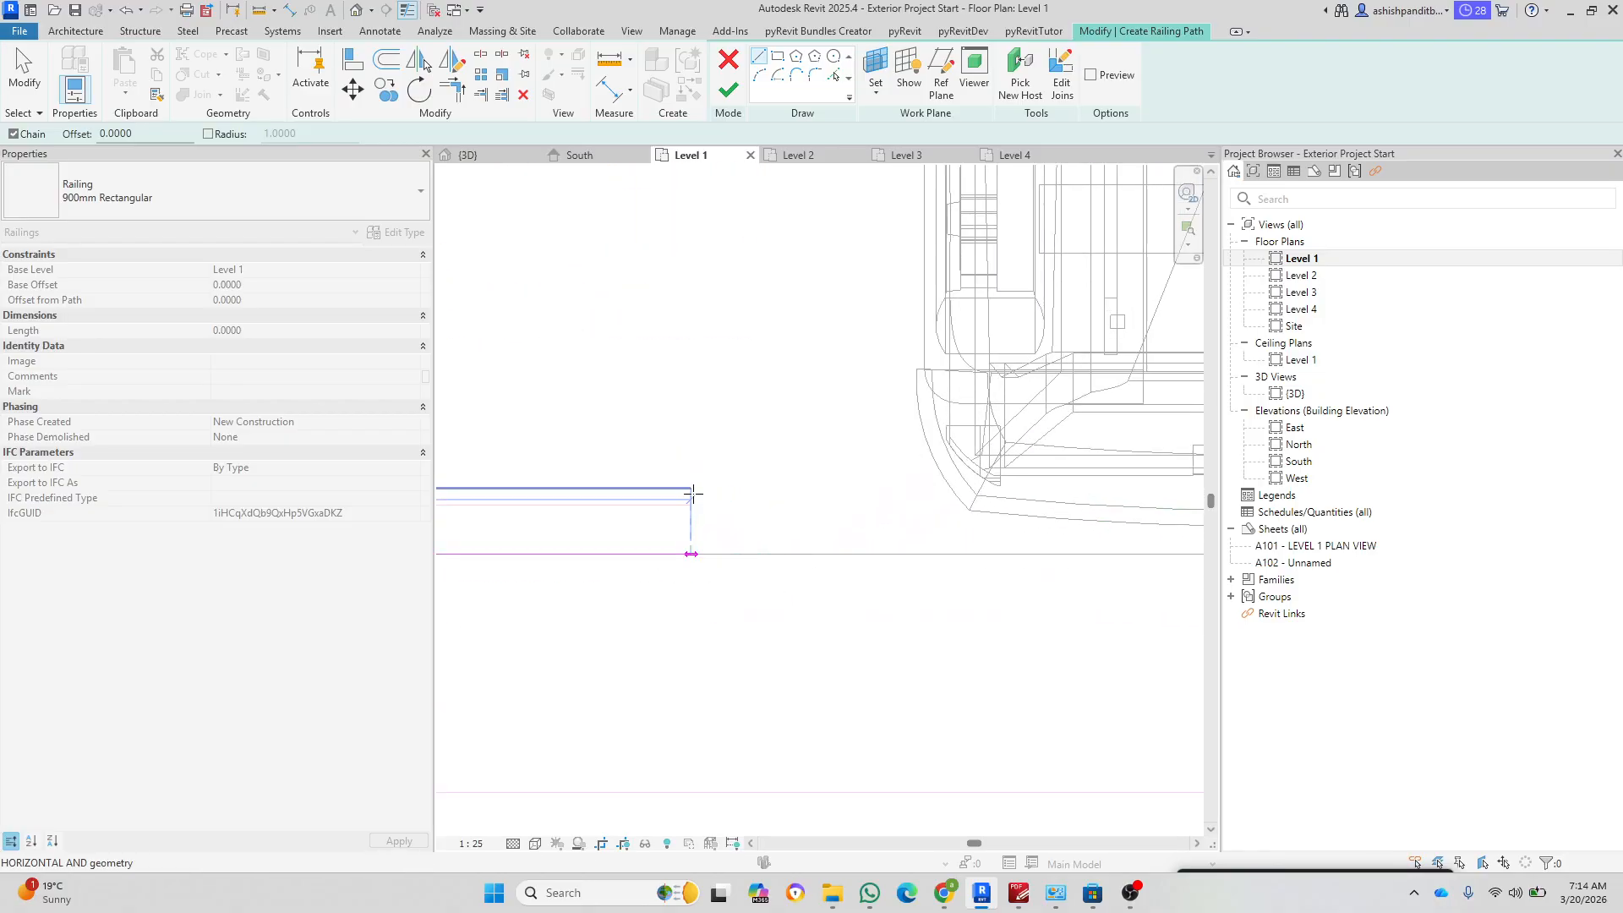
pyautogui.scroll(3, 691, 498)
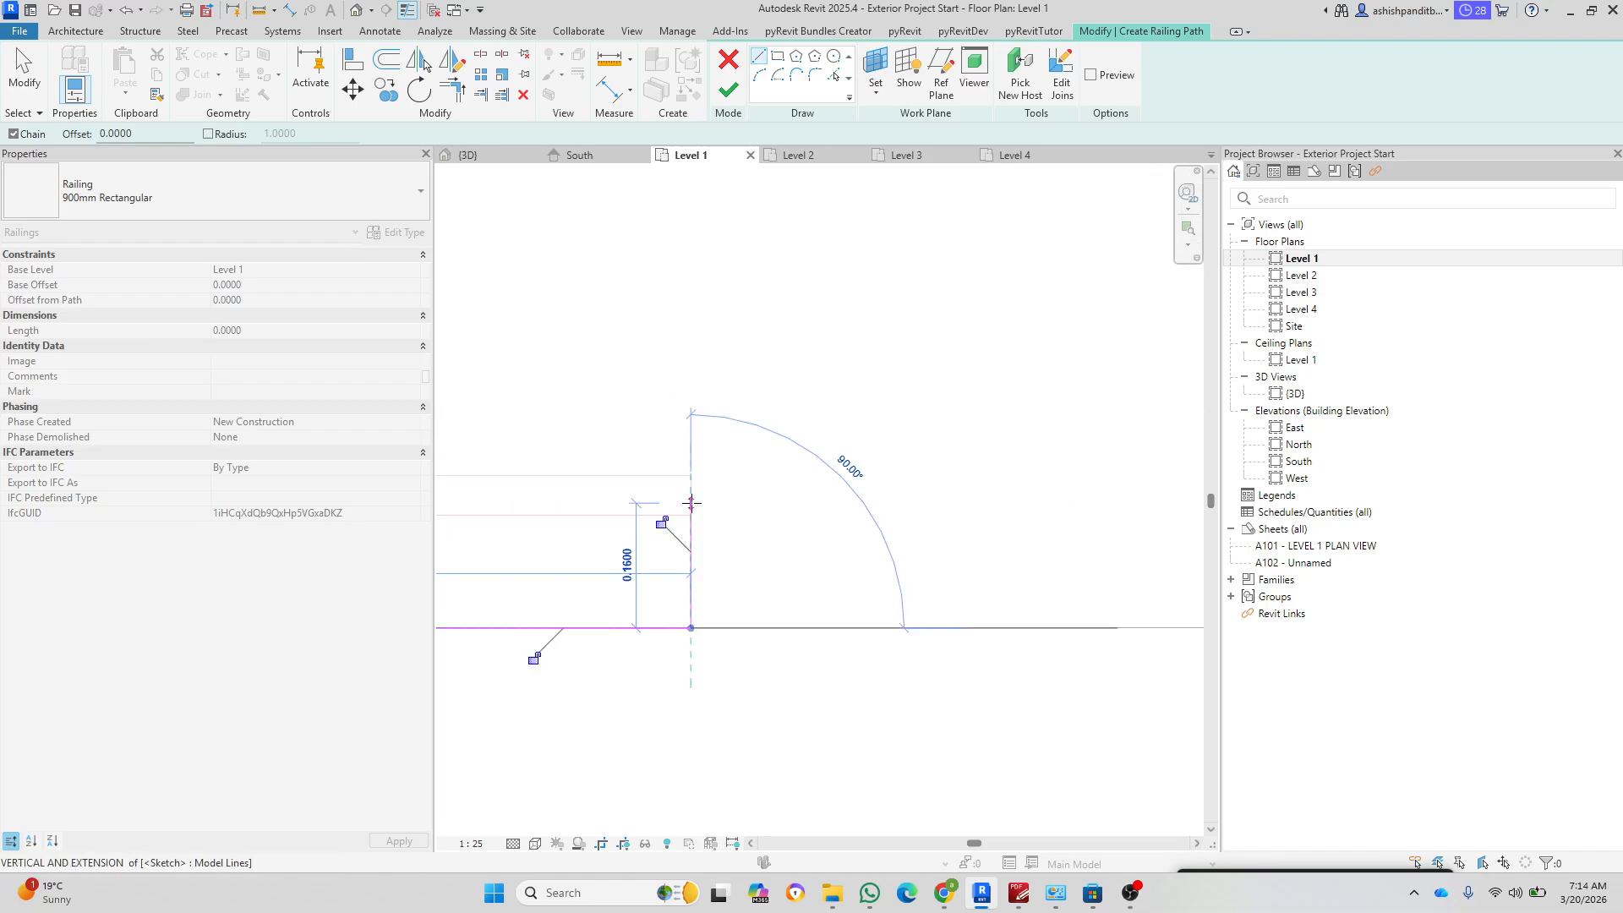
pyautogui.press('Escape')
pyautogui.press('Escape')
pyautogui.click(728, 91)
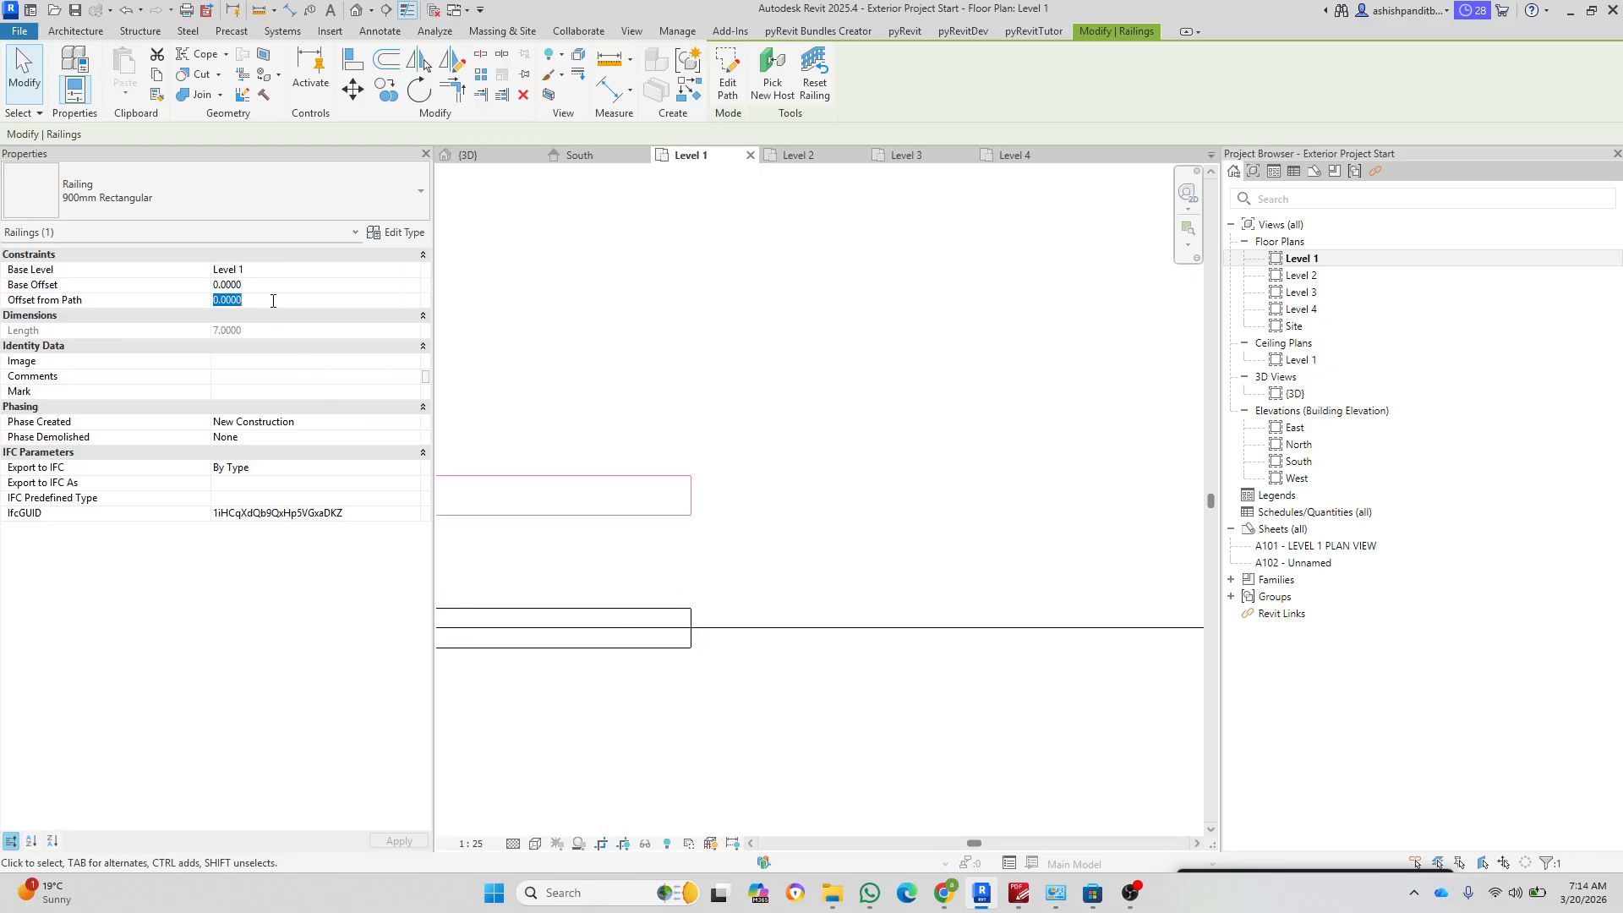
# Step: Move the railing from grid 1 onto the drawn railing outline by matching their end corners
pyautogui.press('Escape')
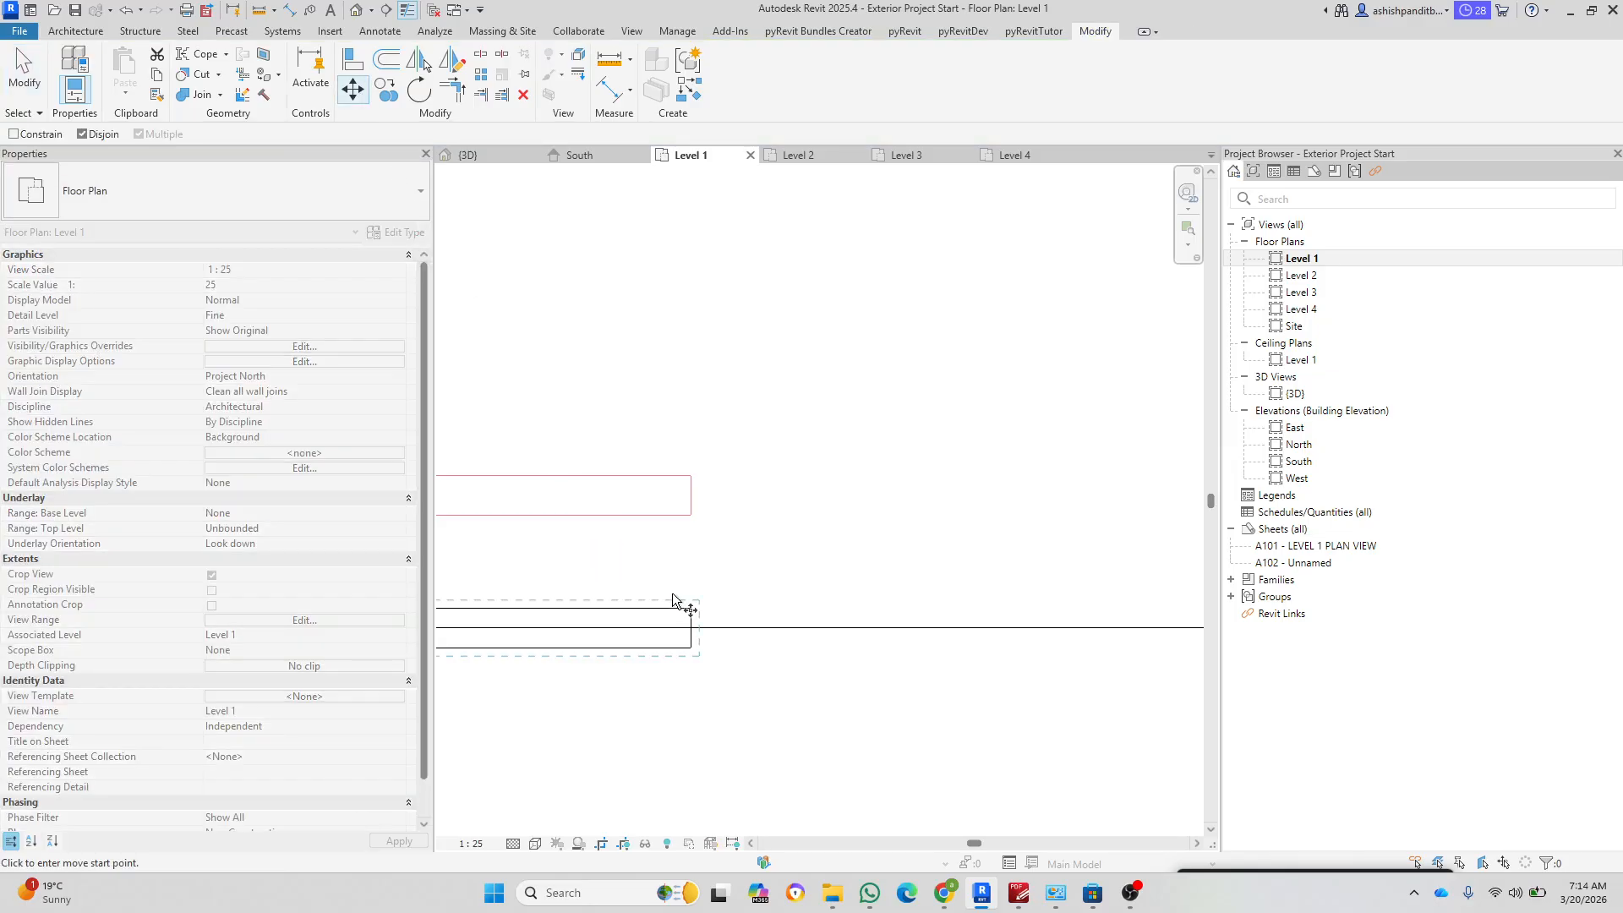
pyautogui.moveTo(690, 607); pyautogui.dragTo(690, 520)
pyautogui.click(691, 476)
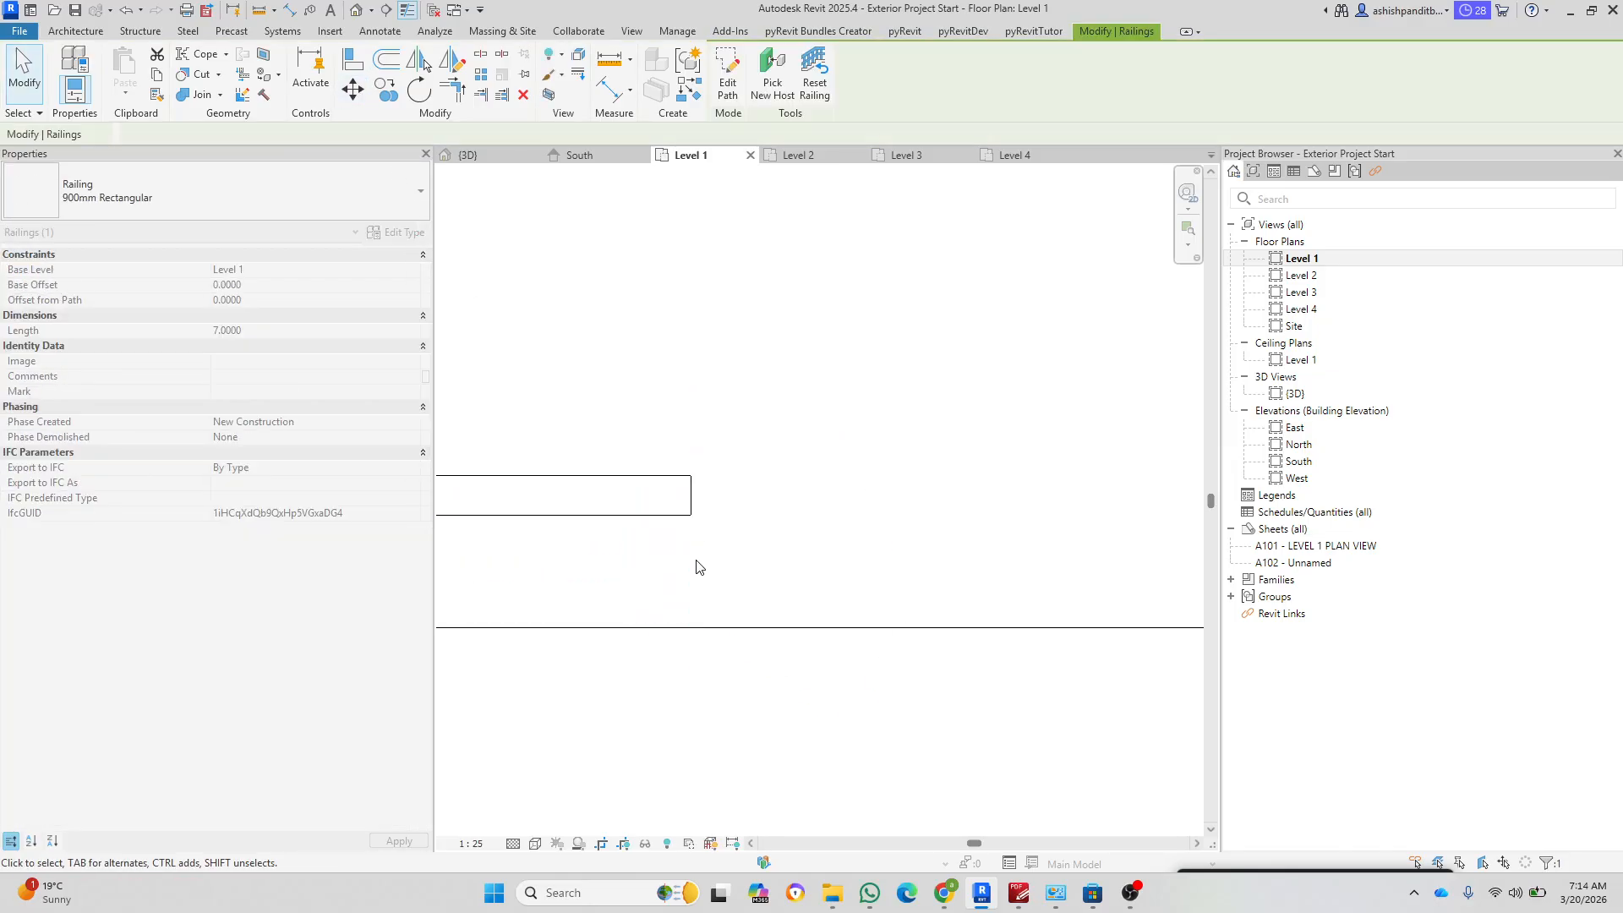
# Step: Check the railing in the 3D view, then examine the railing end and lawn edge in the page 6 rendering in PDF-XChange Editor
pyautogui.scroll(-6, 845, 521)
pyautogui.scroll(-3, 946, 533)
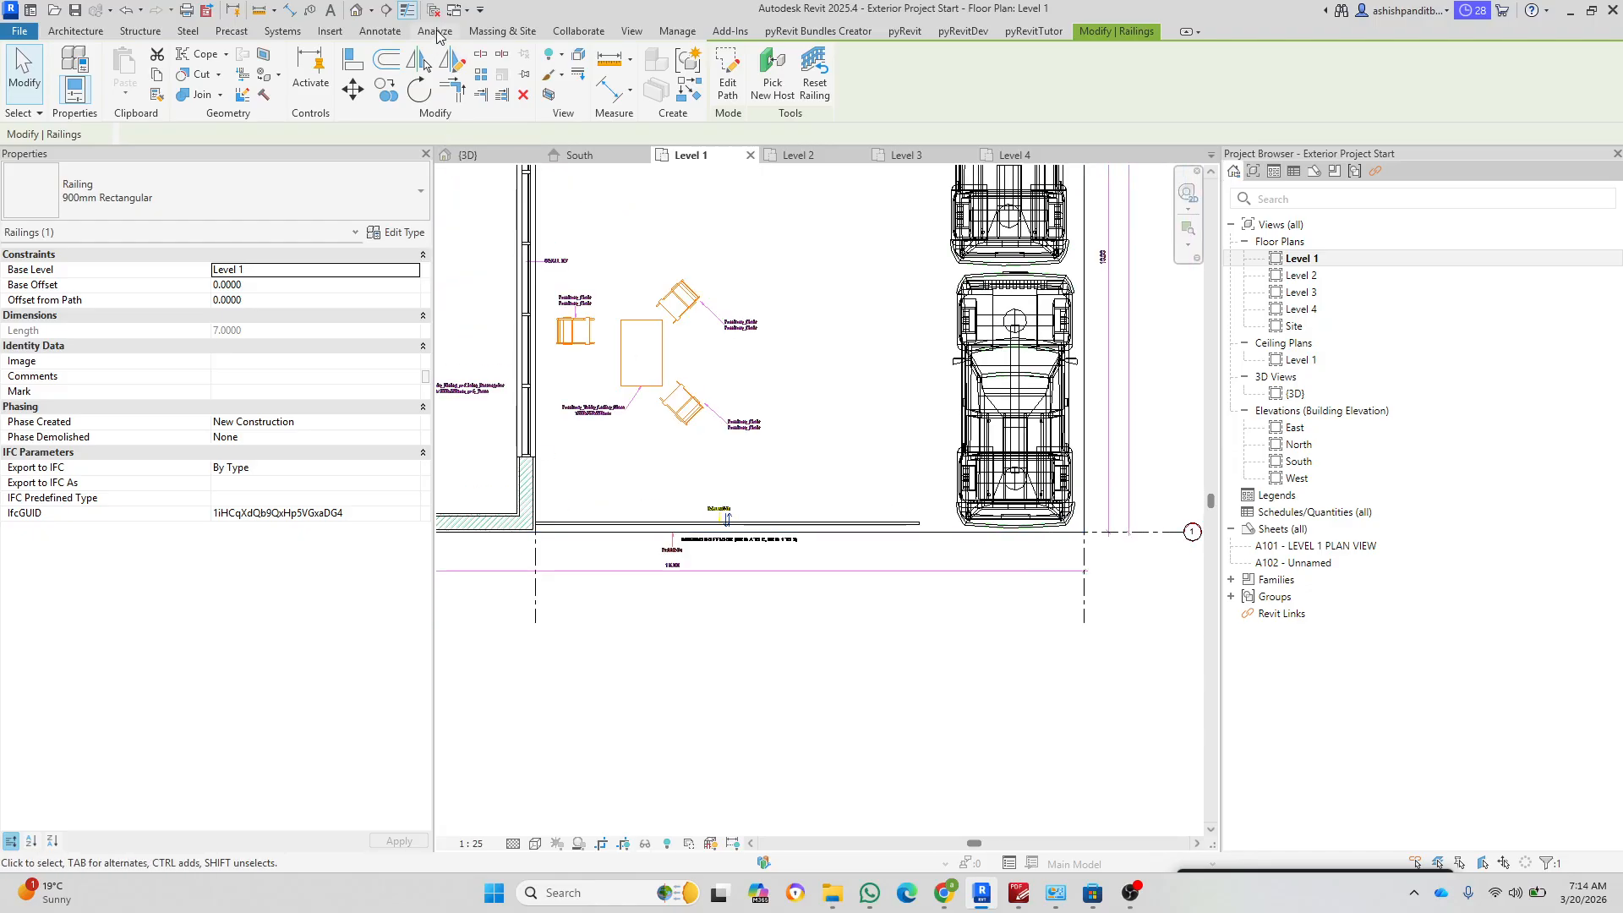
pyautogui.click(356, 11)
pyautogui.scroll(8, 835, 551)
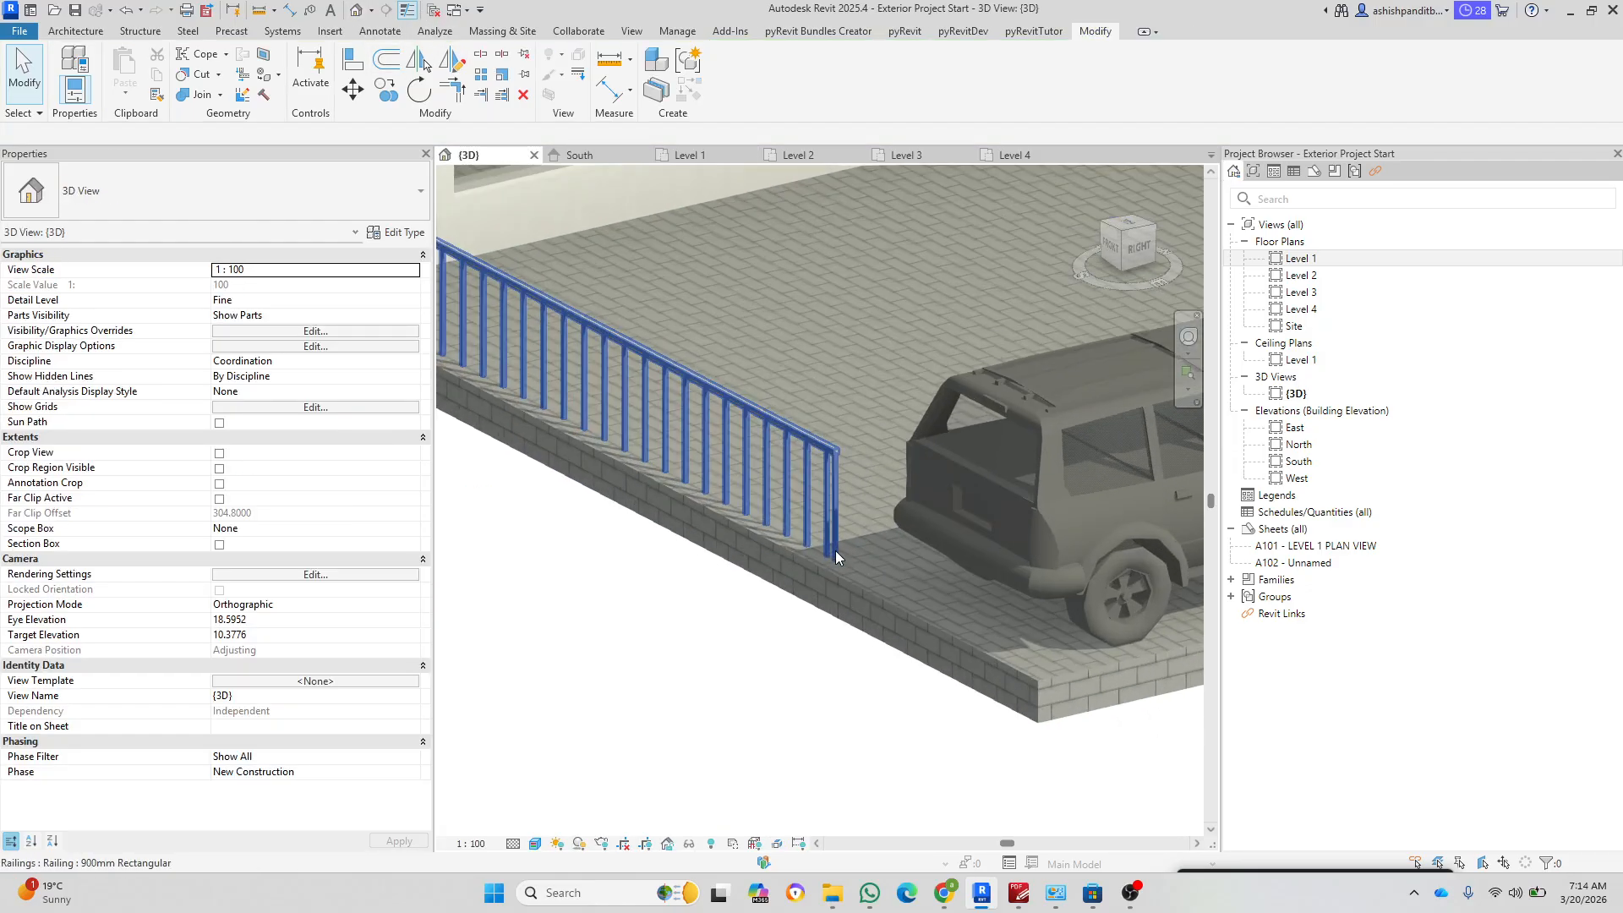
pyautogui.scroll(-8, 837, 524)
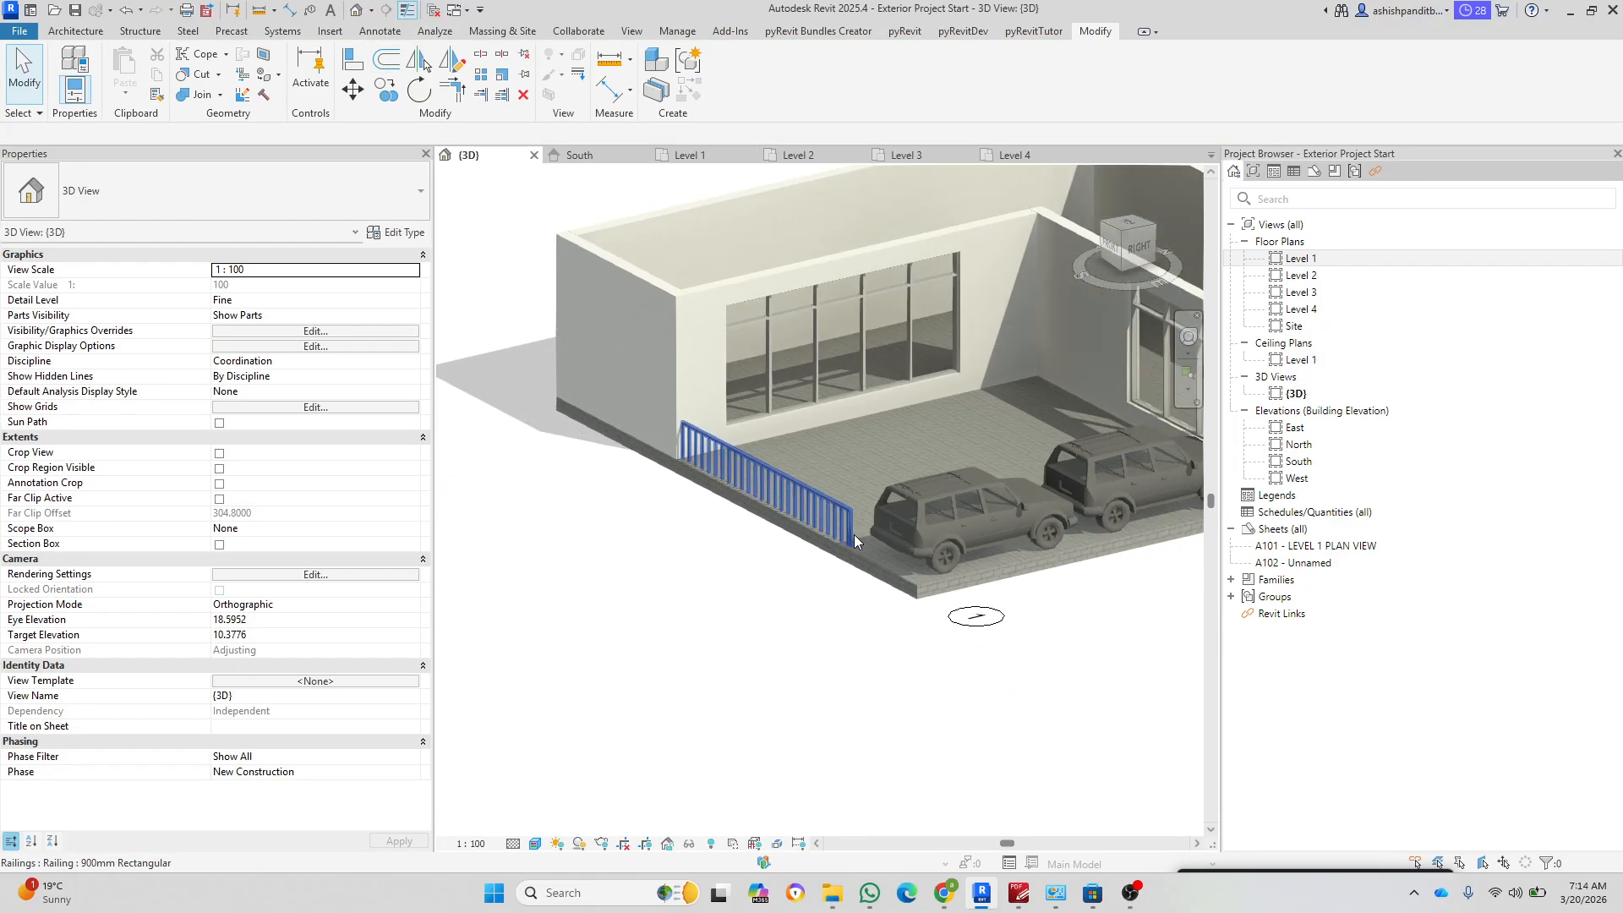
pyautogui.click(970, 749)
pyautogui.click(1019, 892)
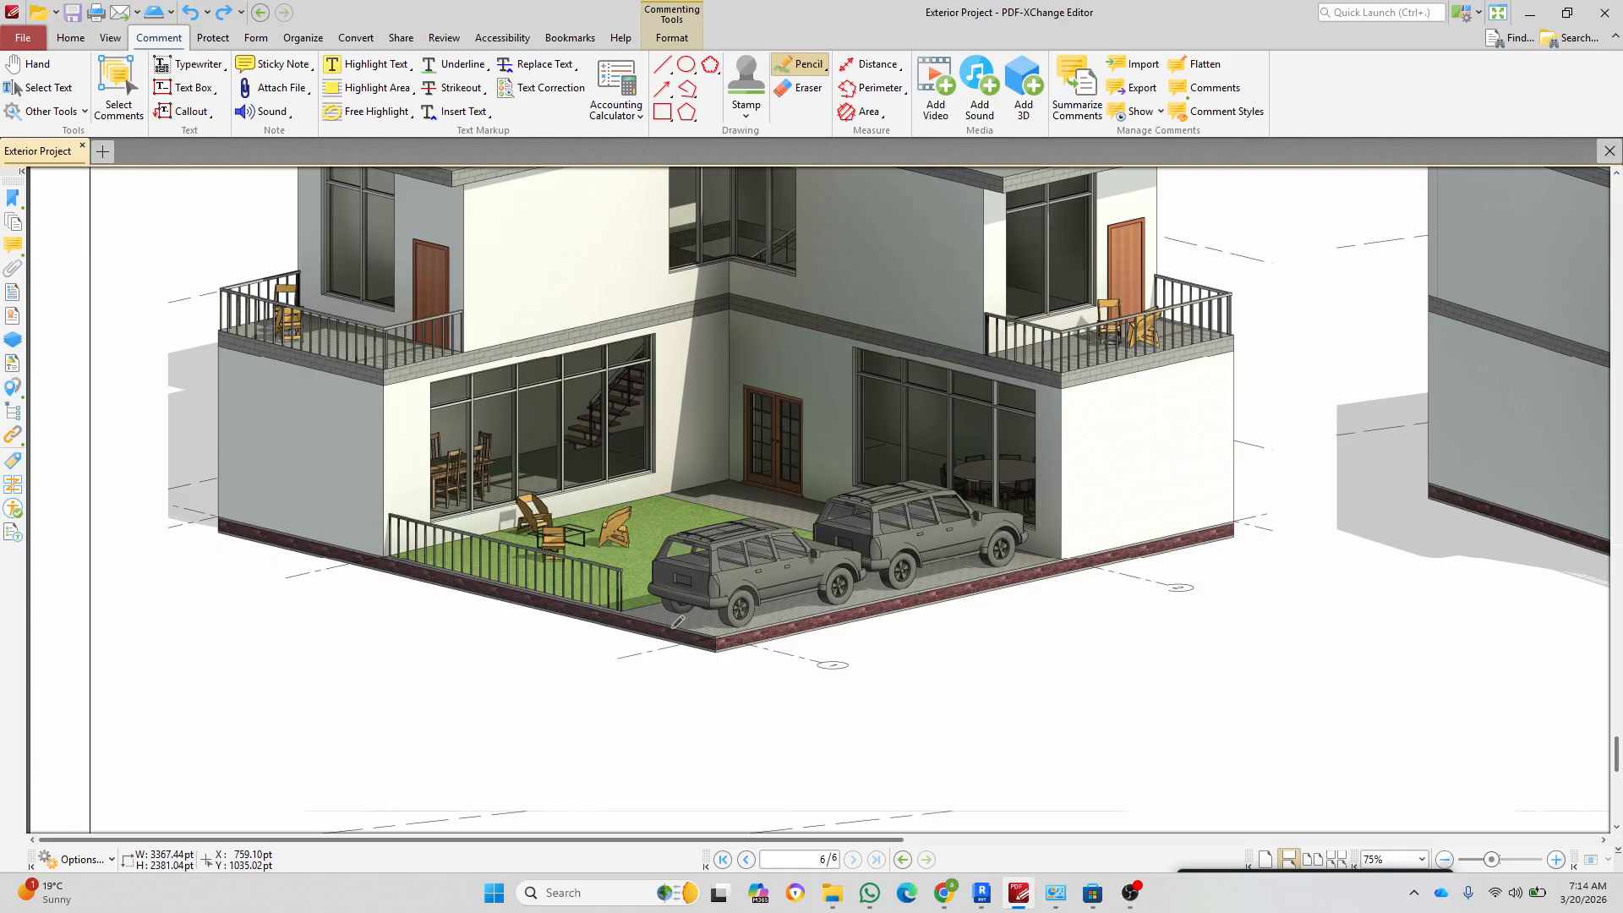
pyautogui.keyDown('ctrl'); pyautogui.scroll(6, 678, 621); pyautogui.keyUp('ctrl')
pyautogui.keyDown('ctrl'); pyautogui.scroll(-2, 608, 531); pyautogui.keyUp('ctrl')
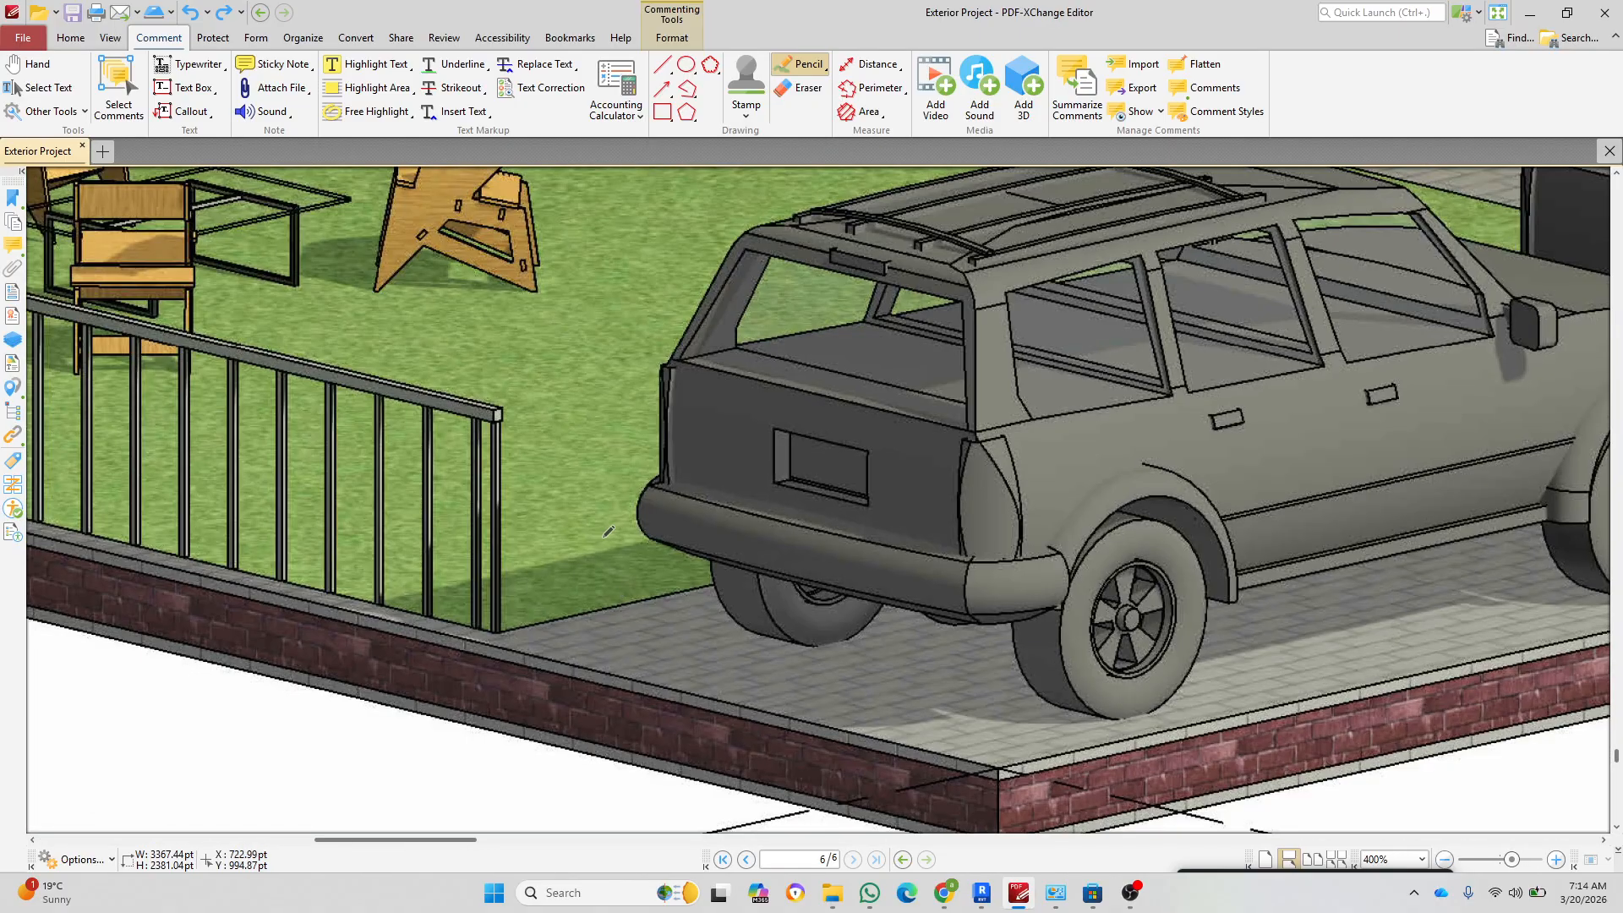
pyautogui.keyDown('ctrl'); pyautogui.scroll(-3, 608, 531); pyautogui.keyUp('ctrl')
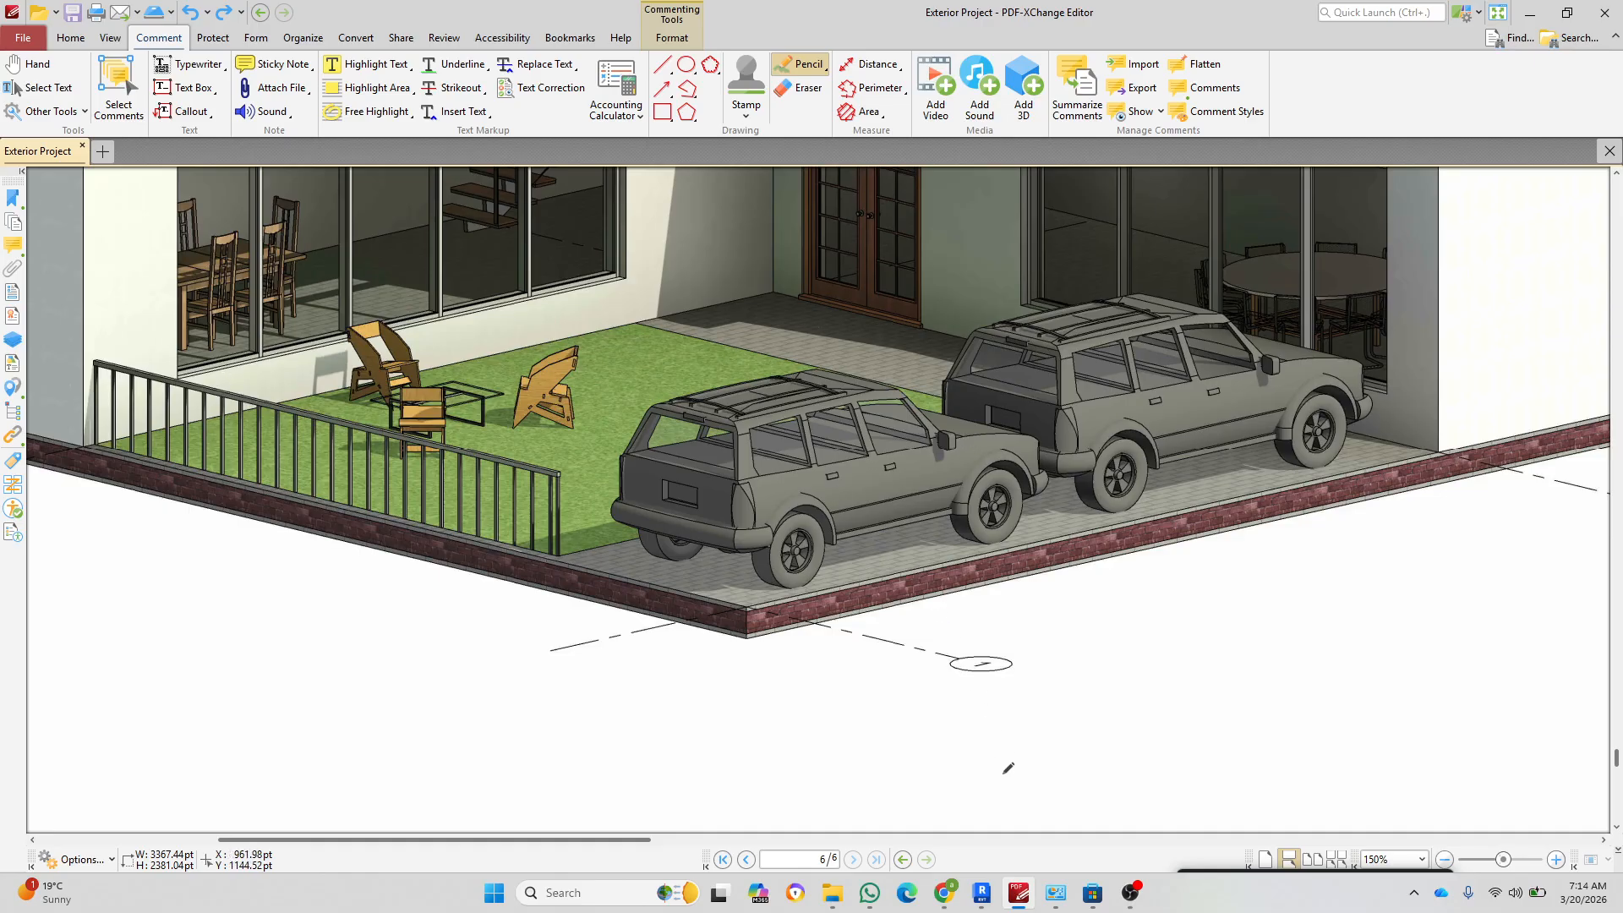
# Step: Back in Revit's Level 1 plan, start a floor boundary with the Grass floor type
pyautogui.click(989, 892)
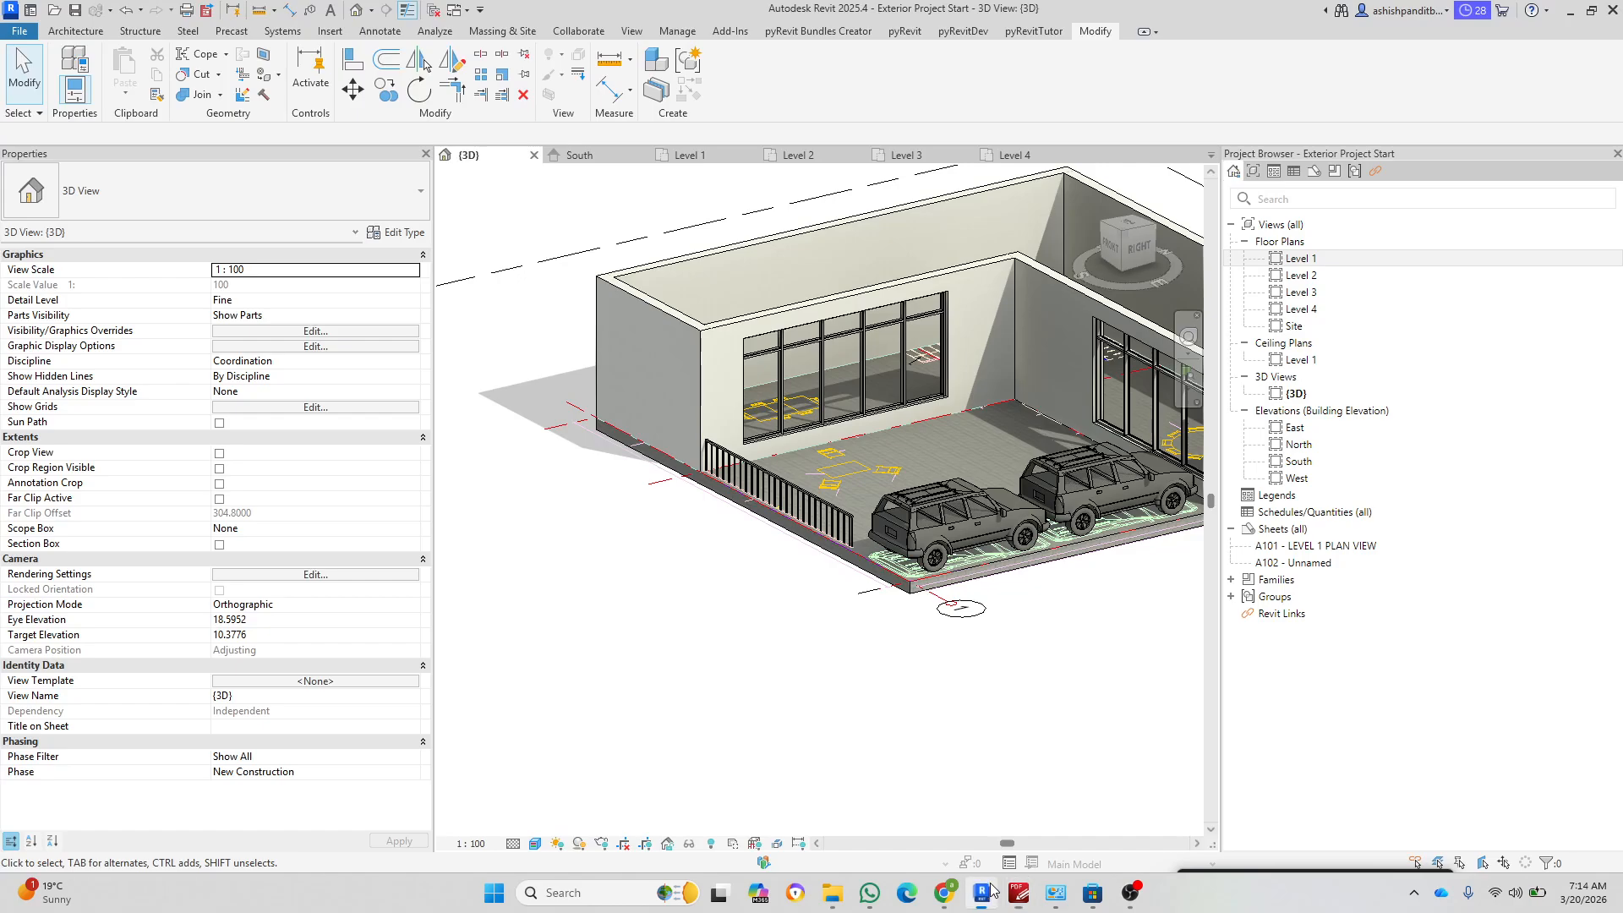
pyautogui.doubleClick(1315, 260)
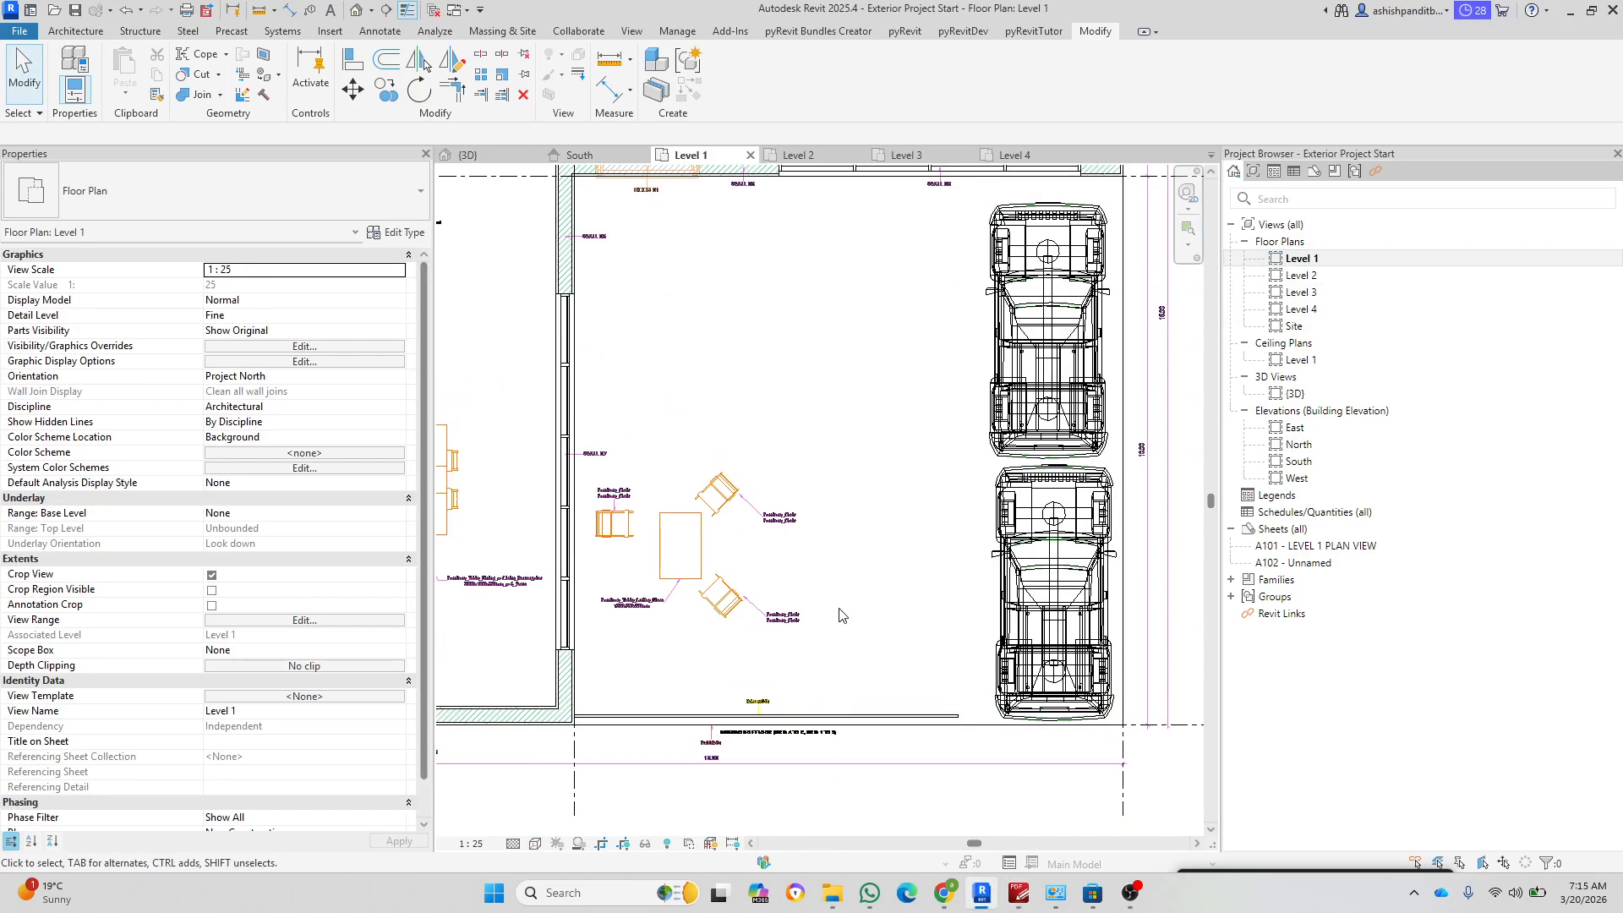
pyautogui.moveTo(836, 566); pyautogui.dragTo(818, 601, button='middle')
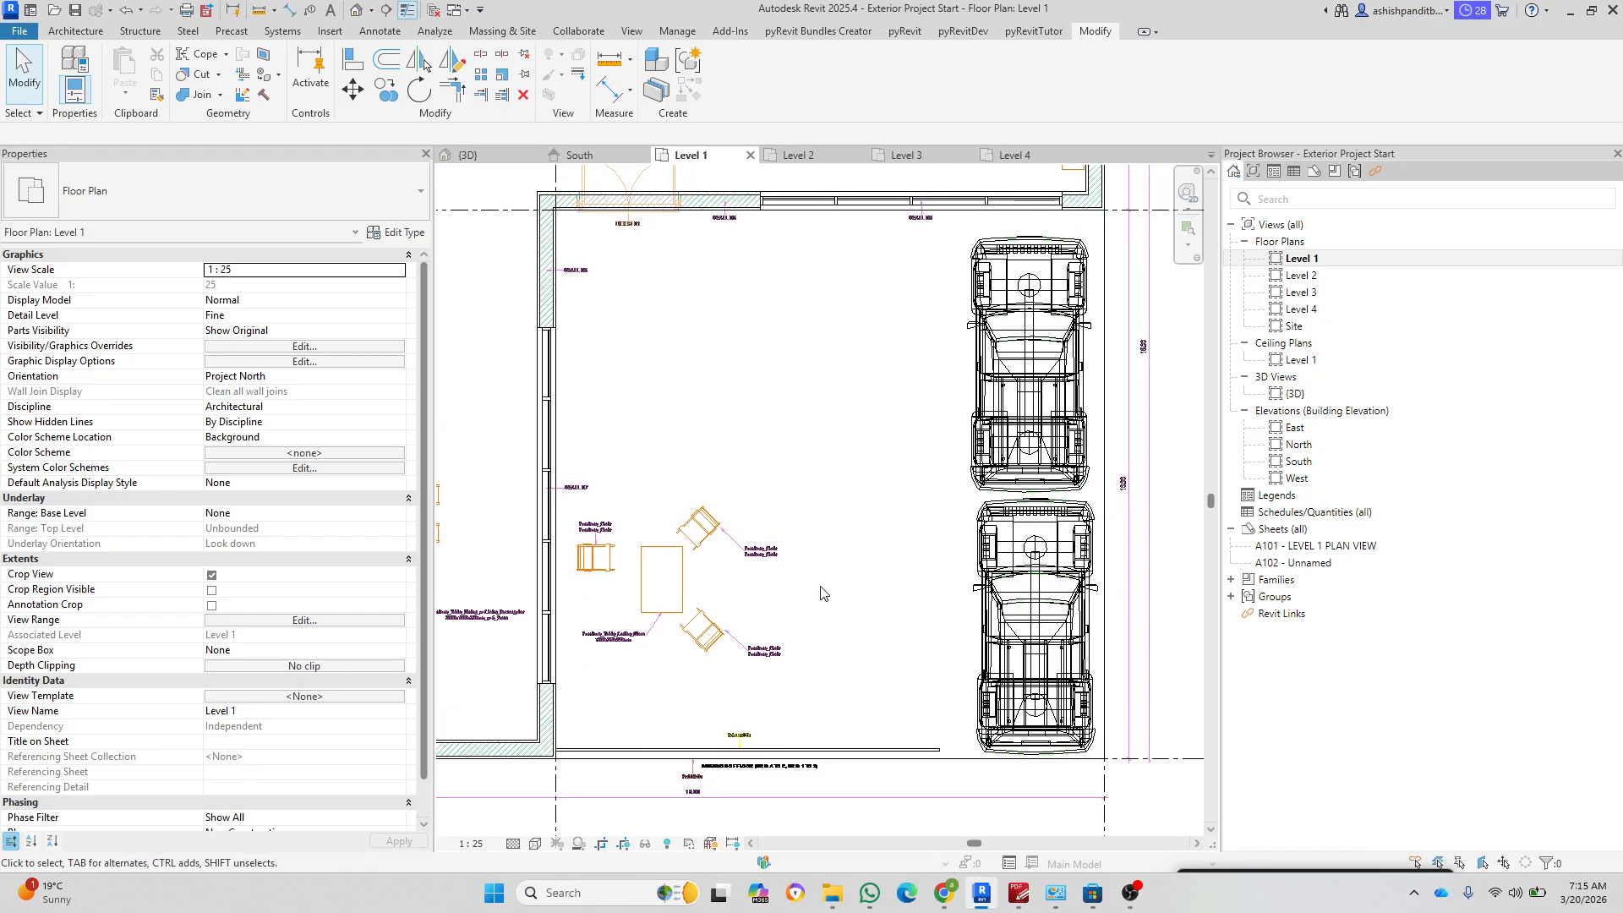
pyautogui.click(103, 31)
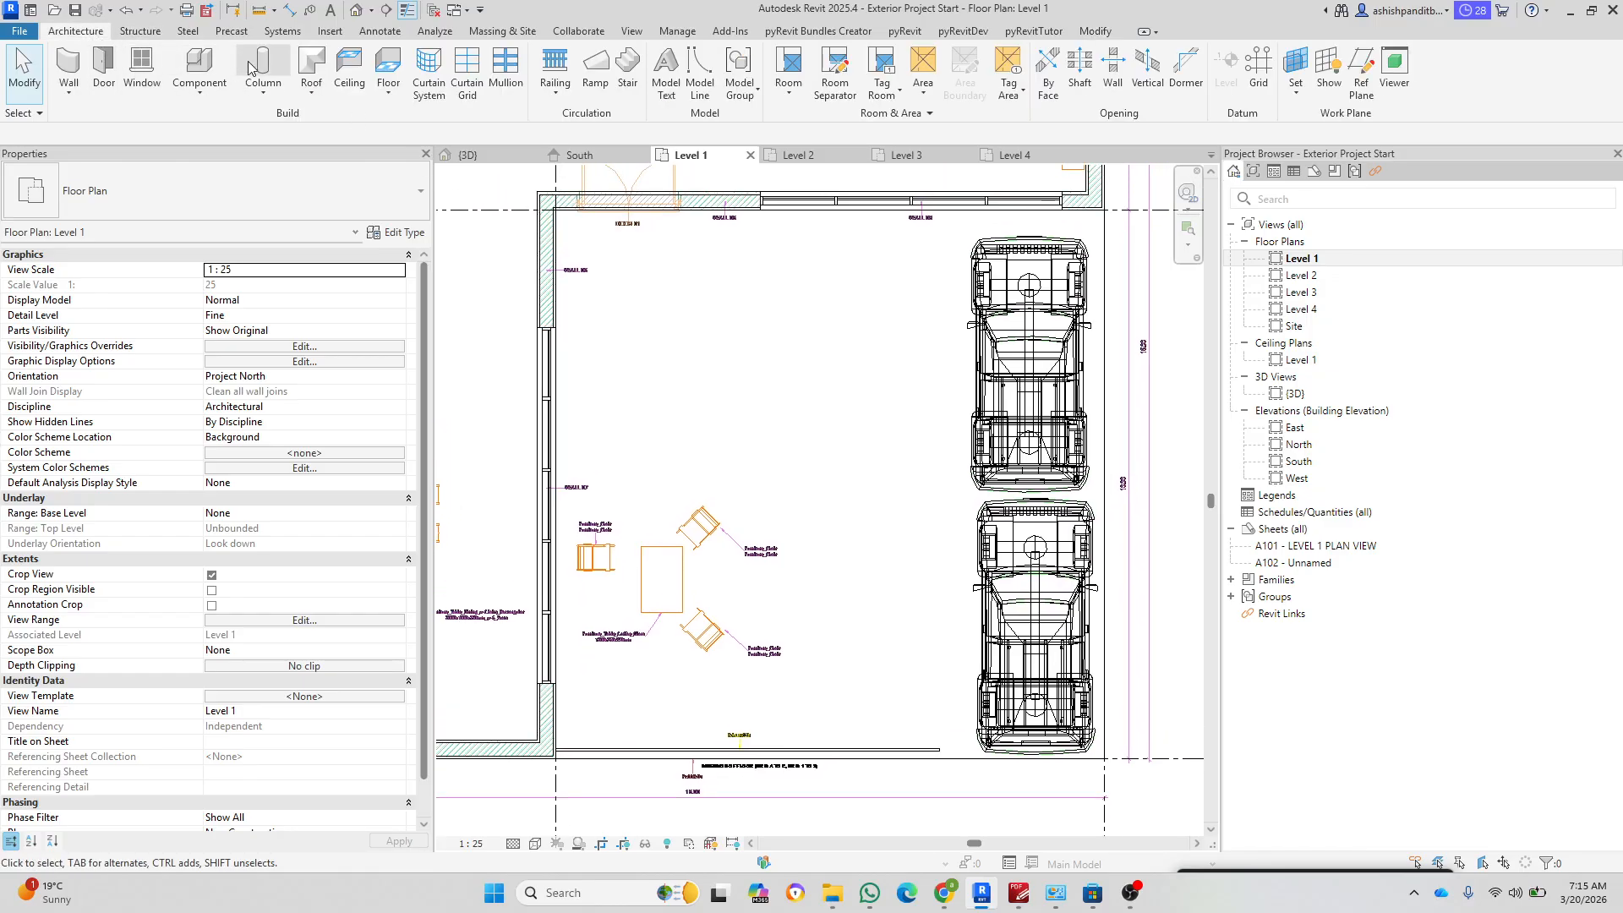
pyautogui.click(402, 73)
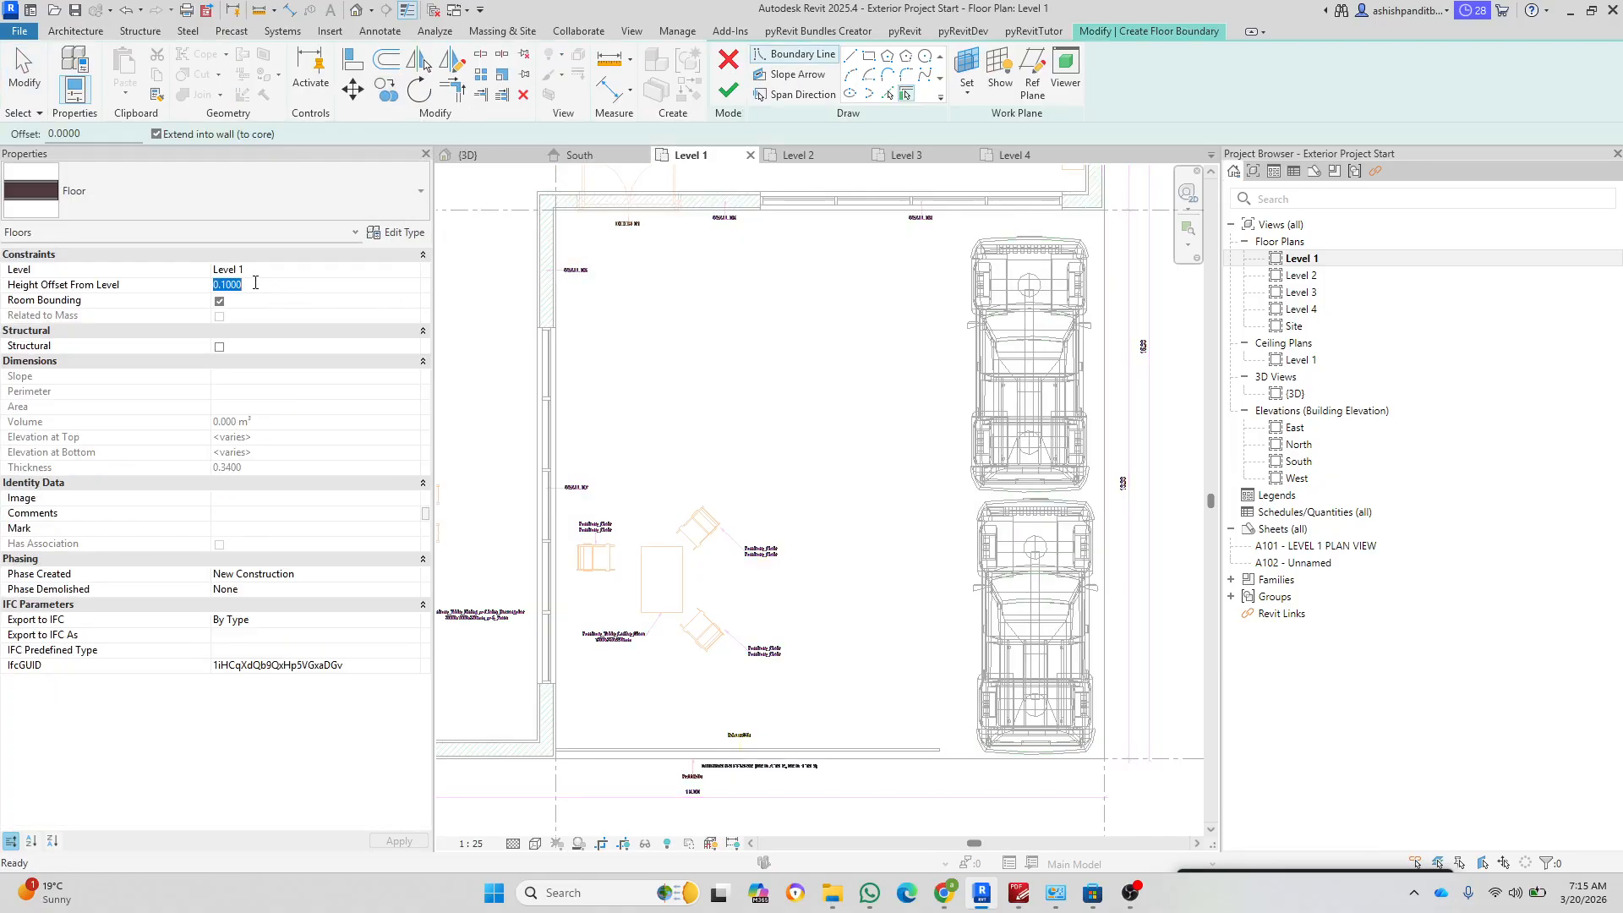
pyautogui.click(241, 190)
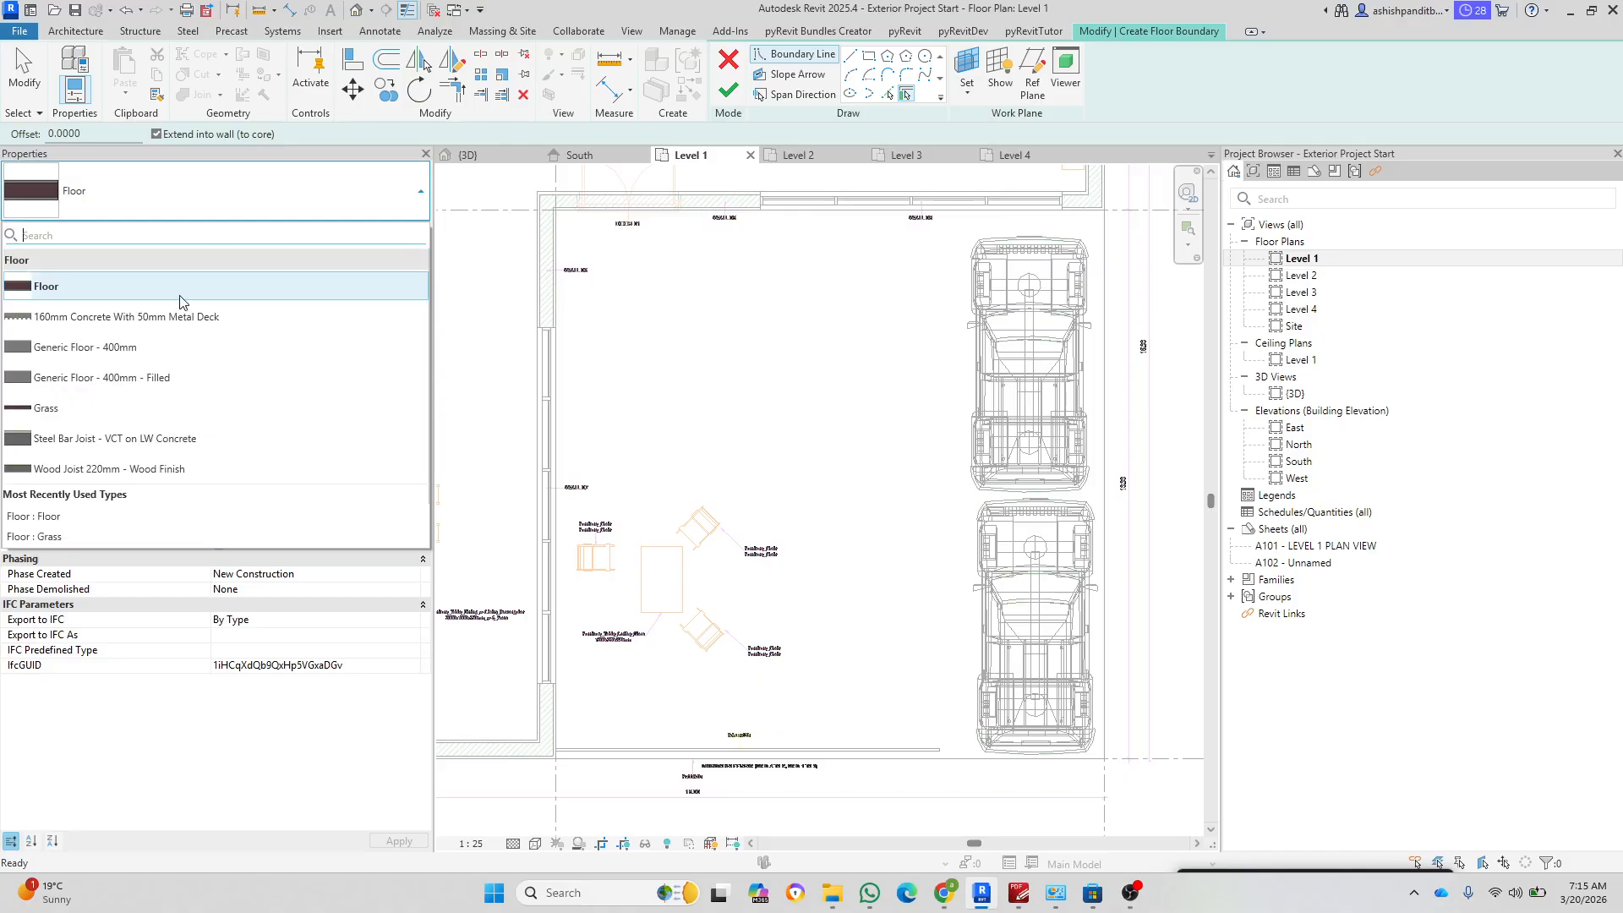
pyautogui.click(99, 414)
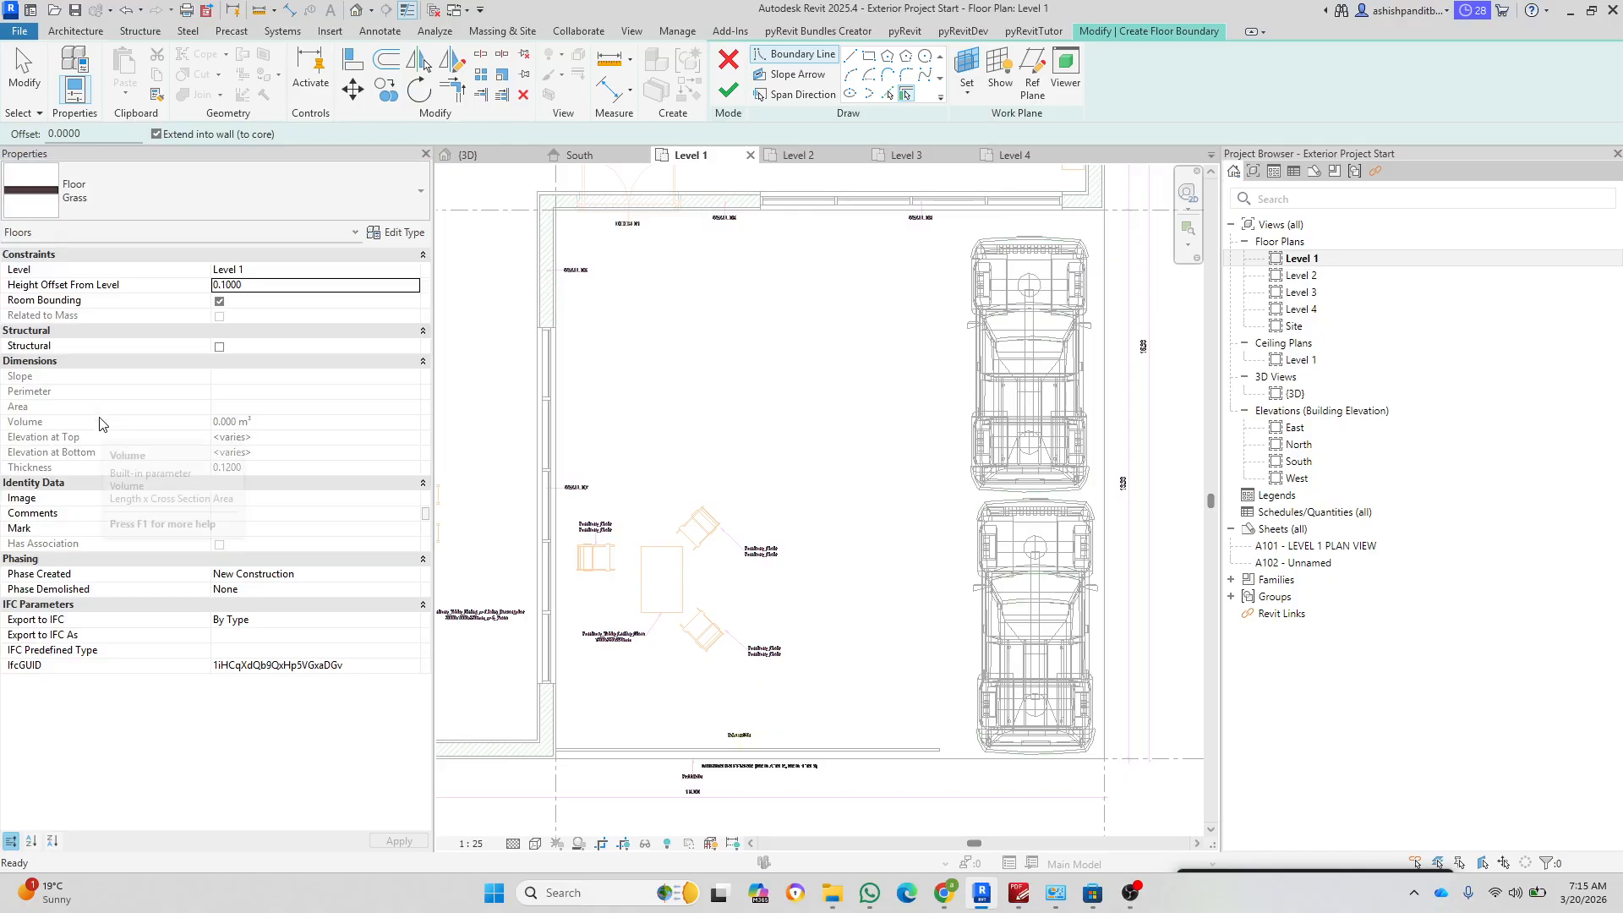
# Step: Sketch a rectangular lawn boundary about 7.3 by 10 m, from the grid B and 2 intersection to grid 1 just past the railing's end
pyautogui.click(868, 56)
pyautogui.scroll(5, 548, 207)
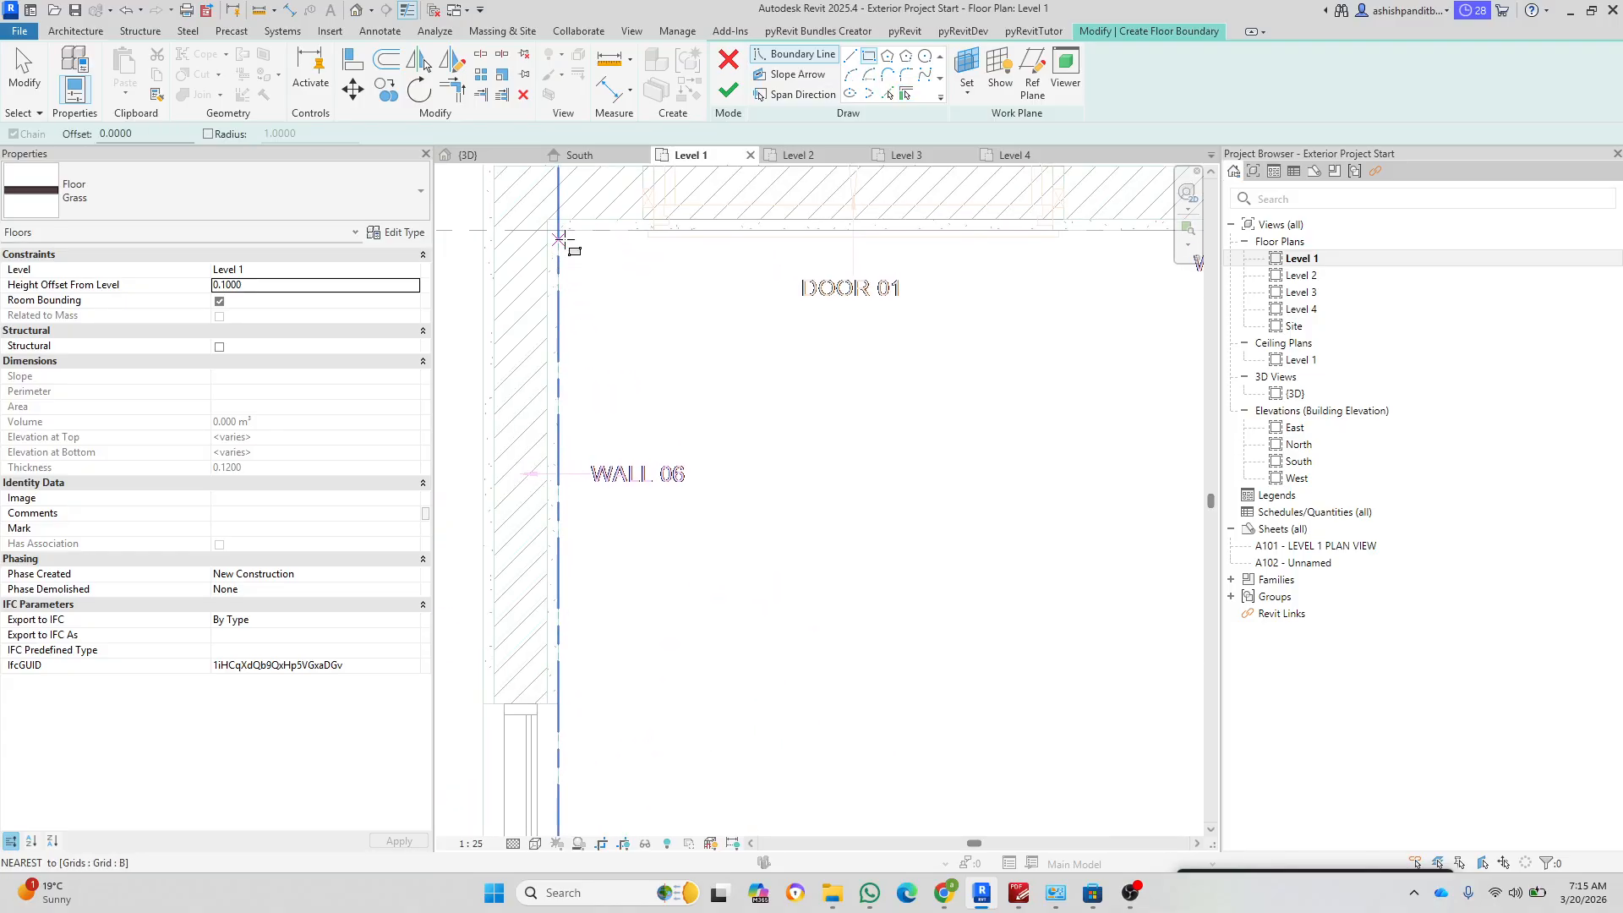
pyautogui.click(545, 183)
pyautogui.scroll(-4, 558, 215)
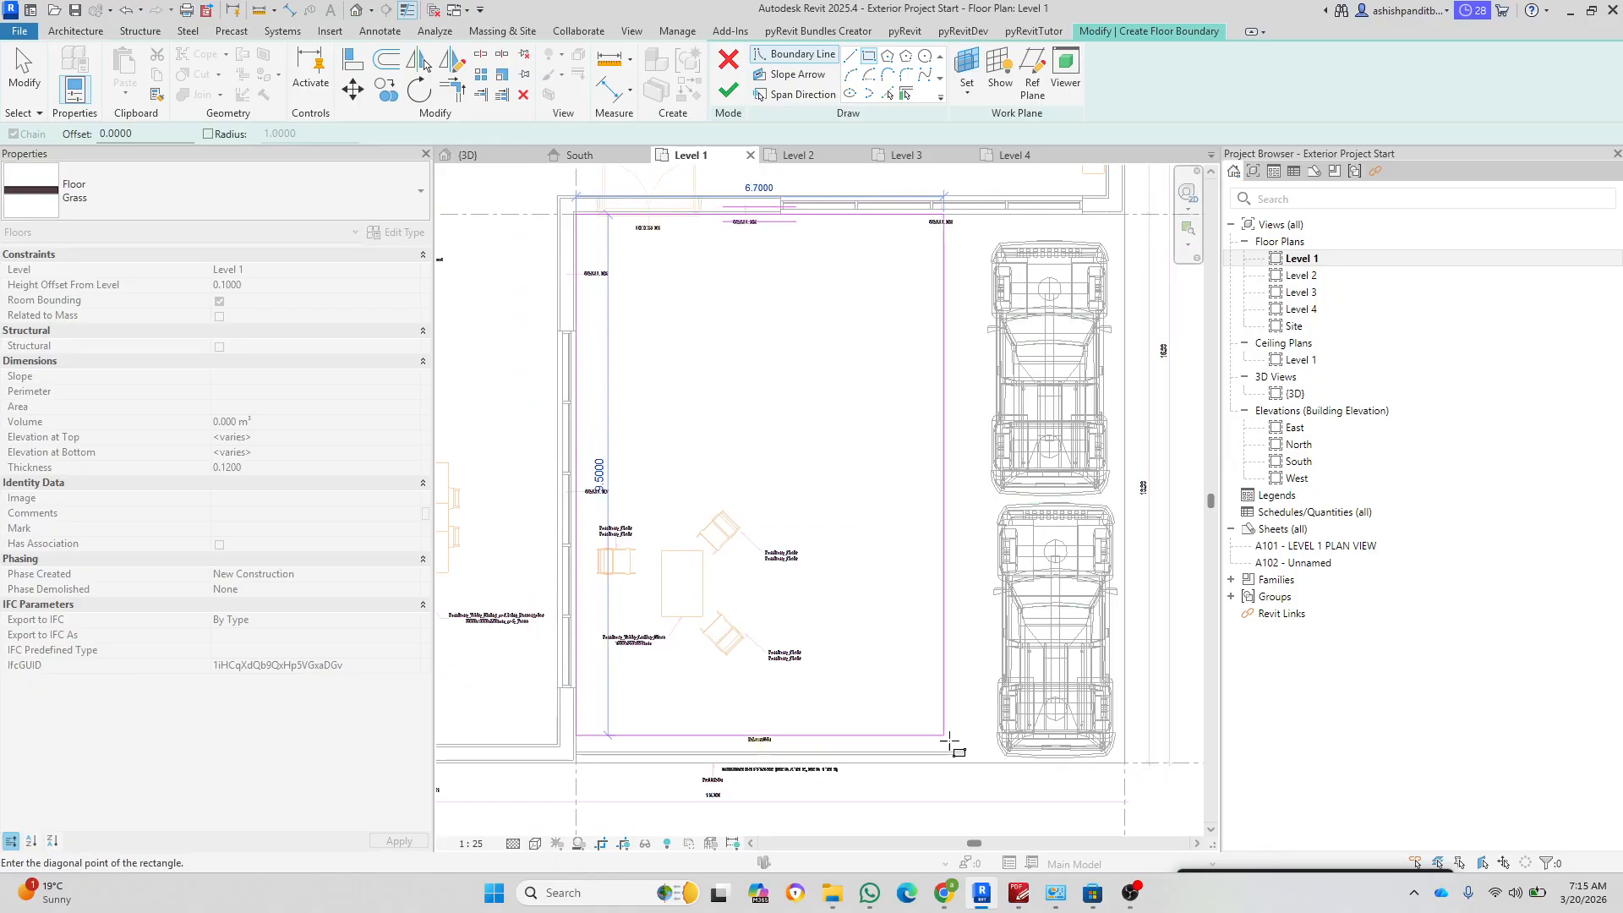
pyautogui.scroll(4, 985, 774)
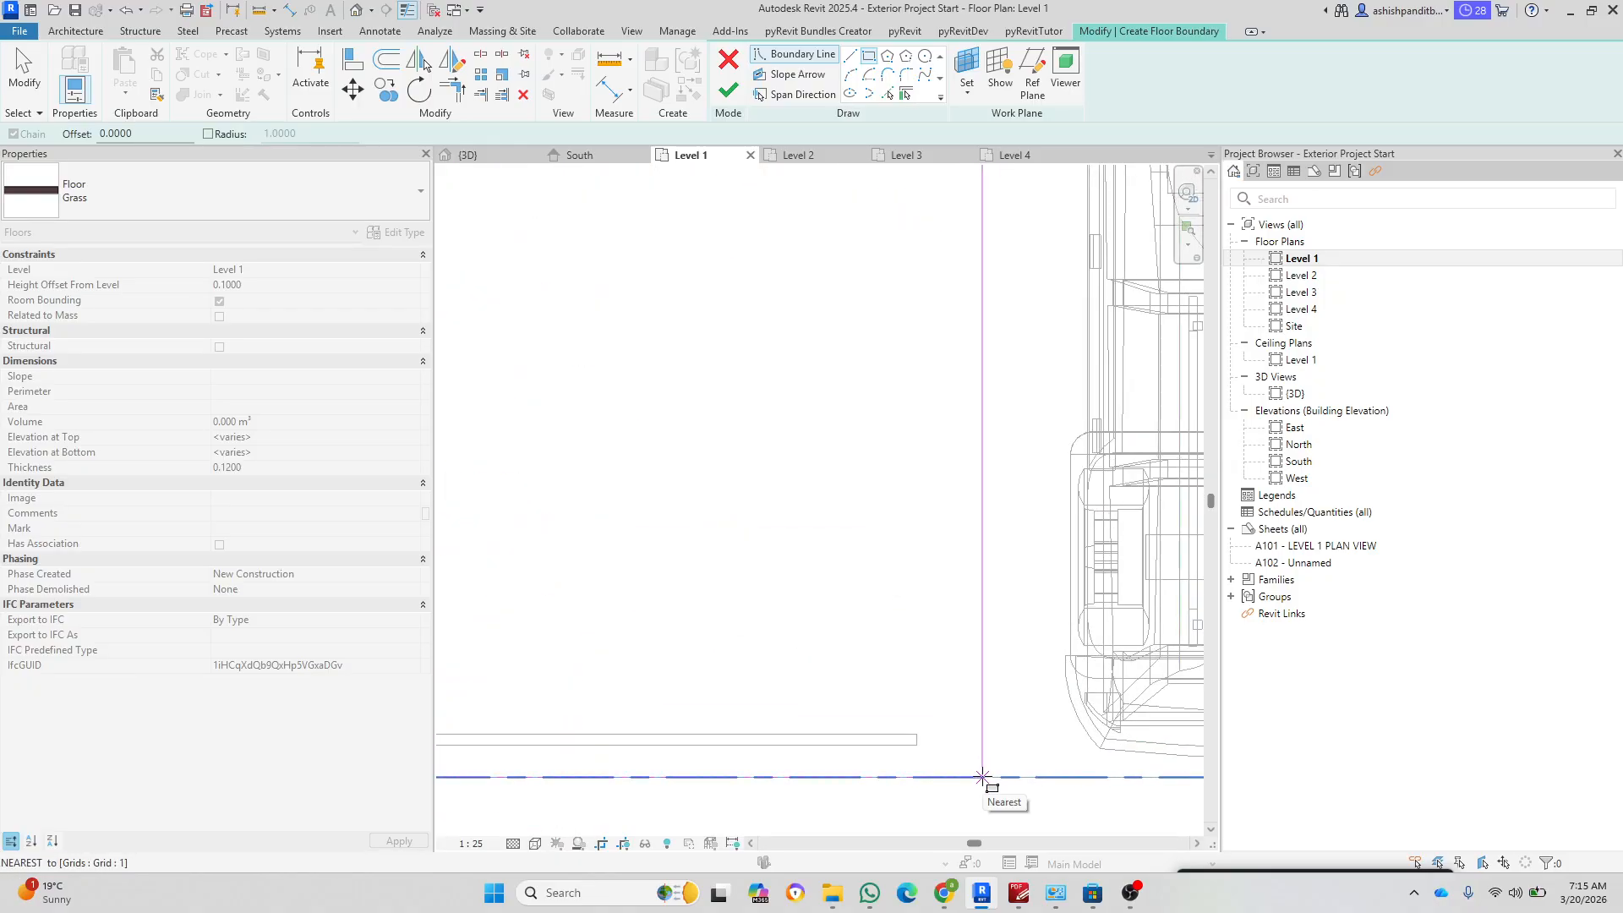
pyautogui.click(983, 777)
pyautogui.scroll(-4, 984, 777)
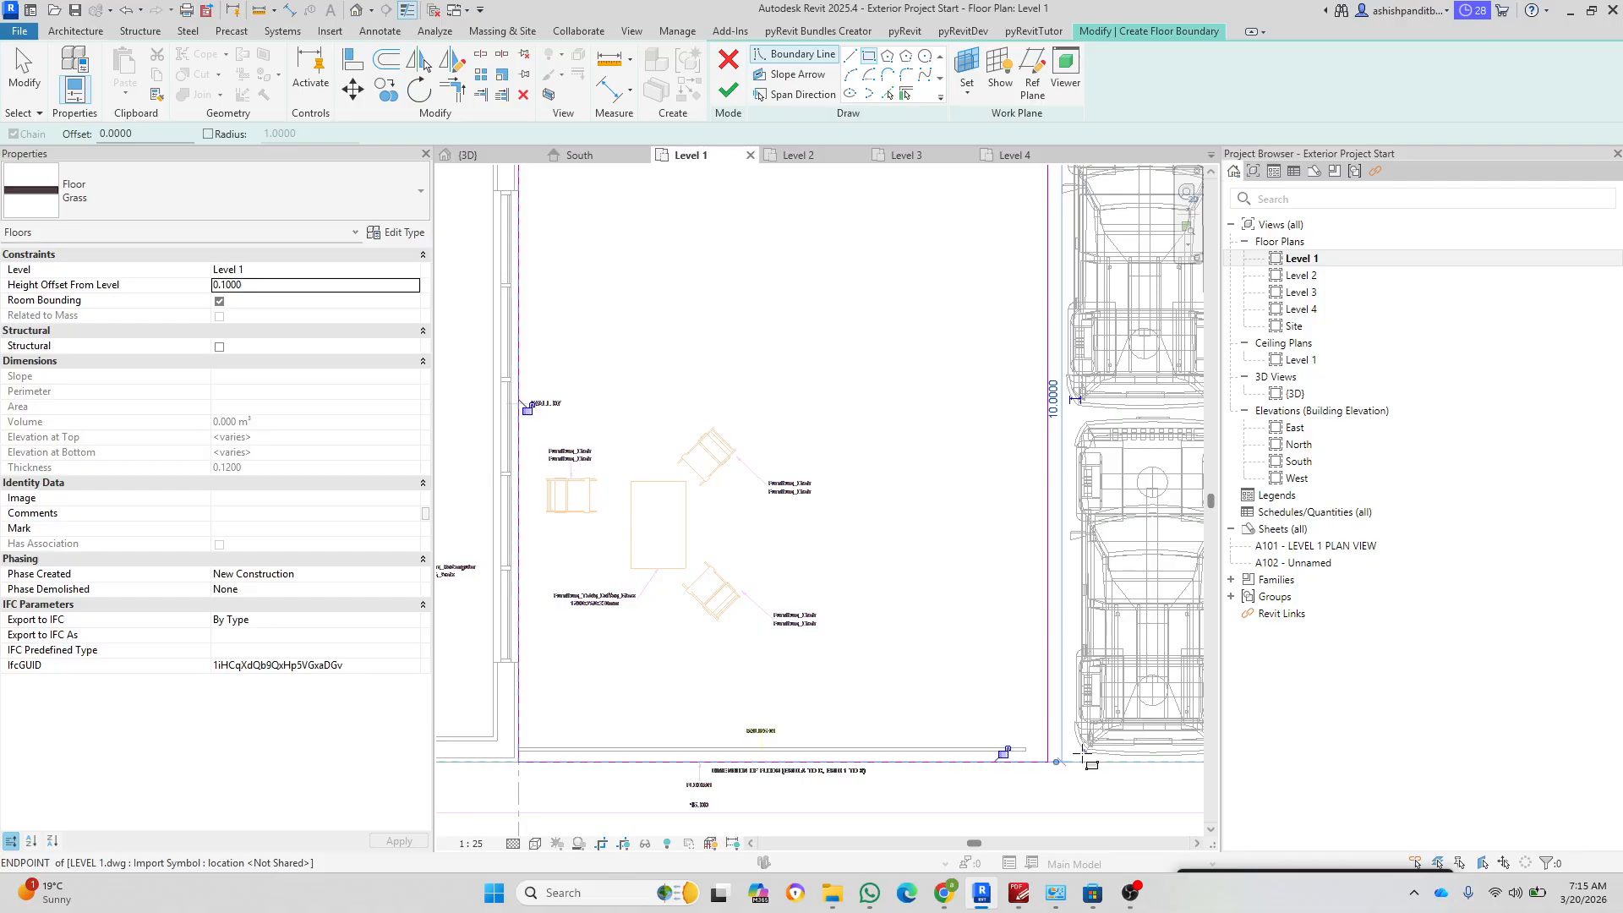
pyautogui.press('Escape')
# Step: Set the lawn boundary's car-side edge 7 m from grid B
pyautogui.click(1054, 576)
pyautogui.moveTo(902, 513); pyautogui.dragTo(862, 660, button='middle')
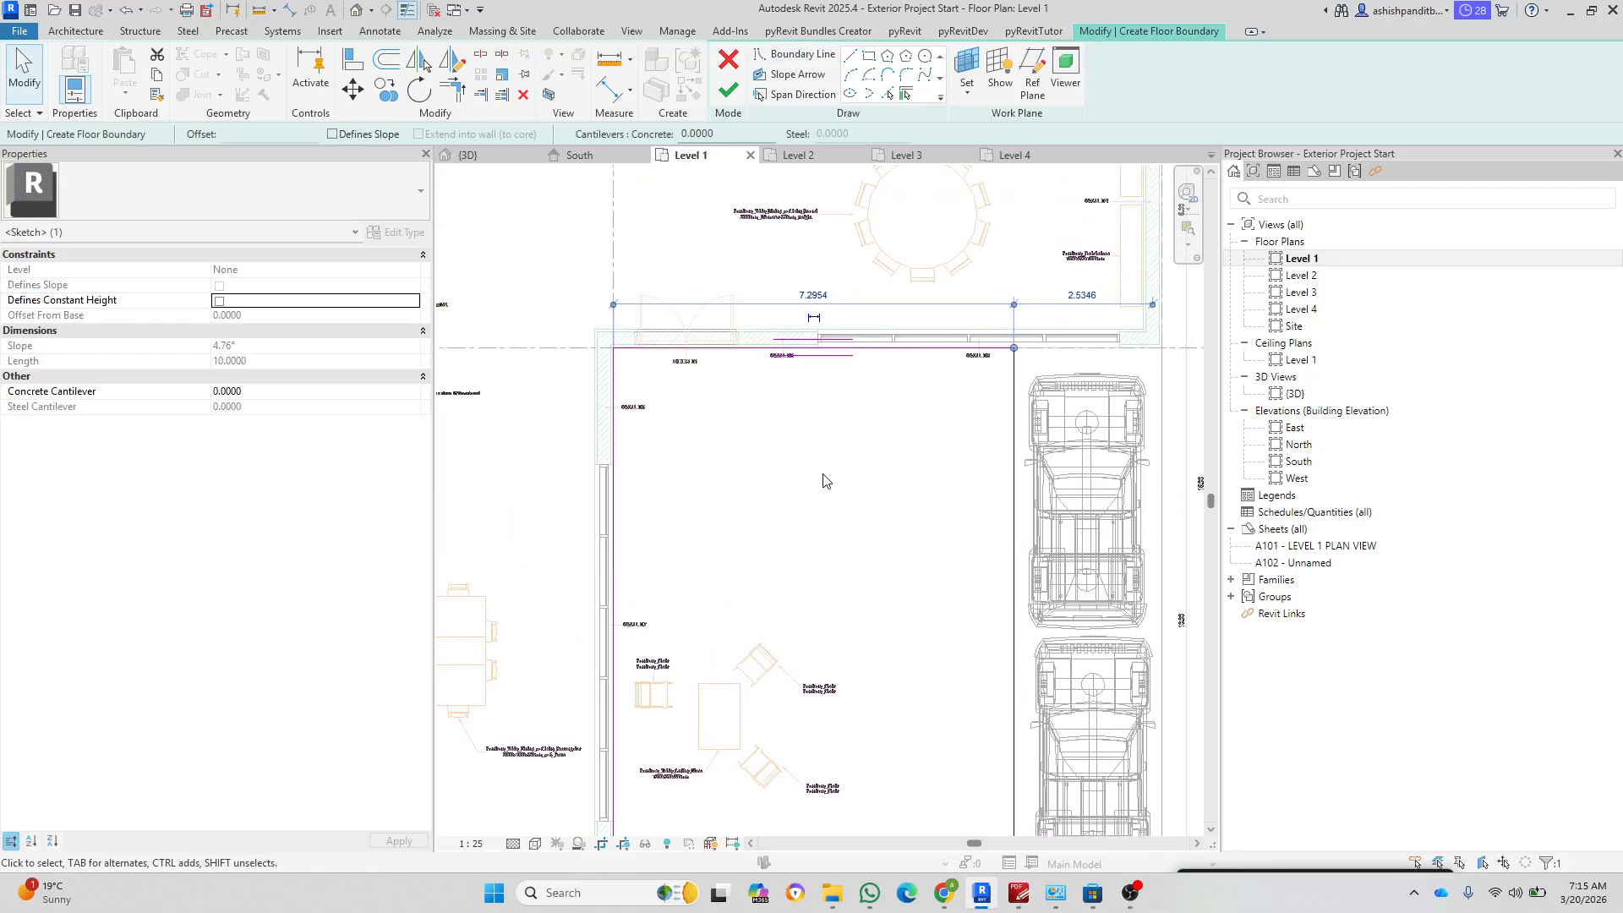
pyautogui.click(809, 293)
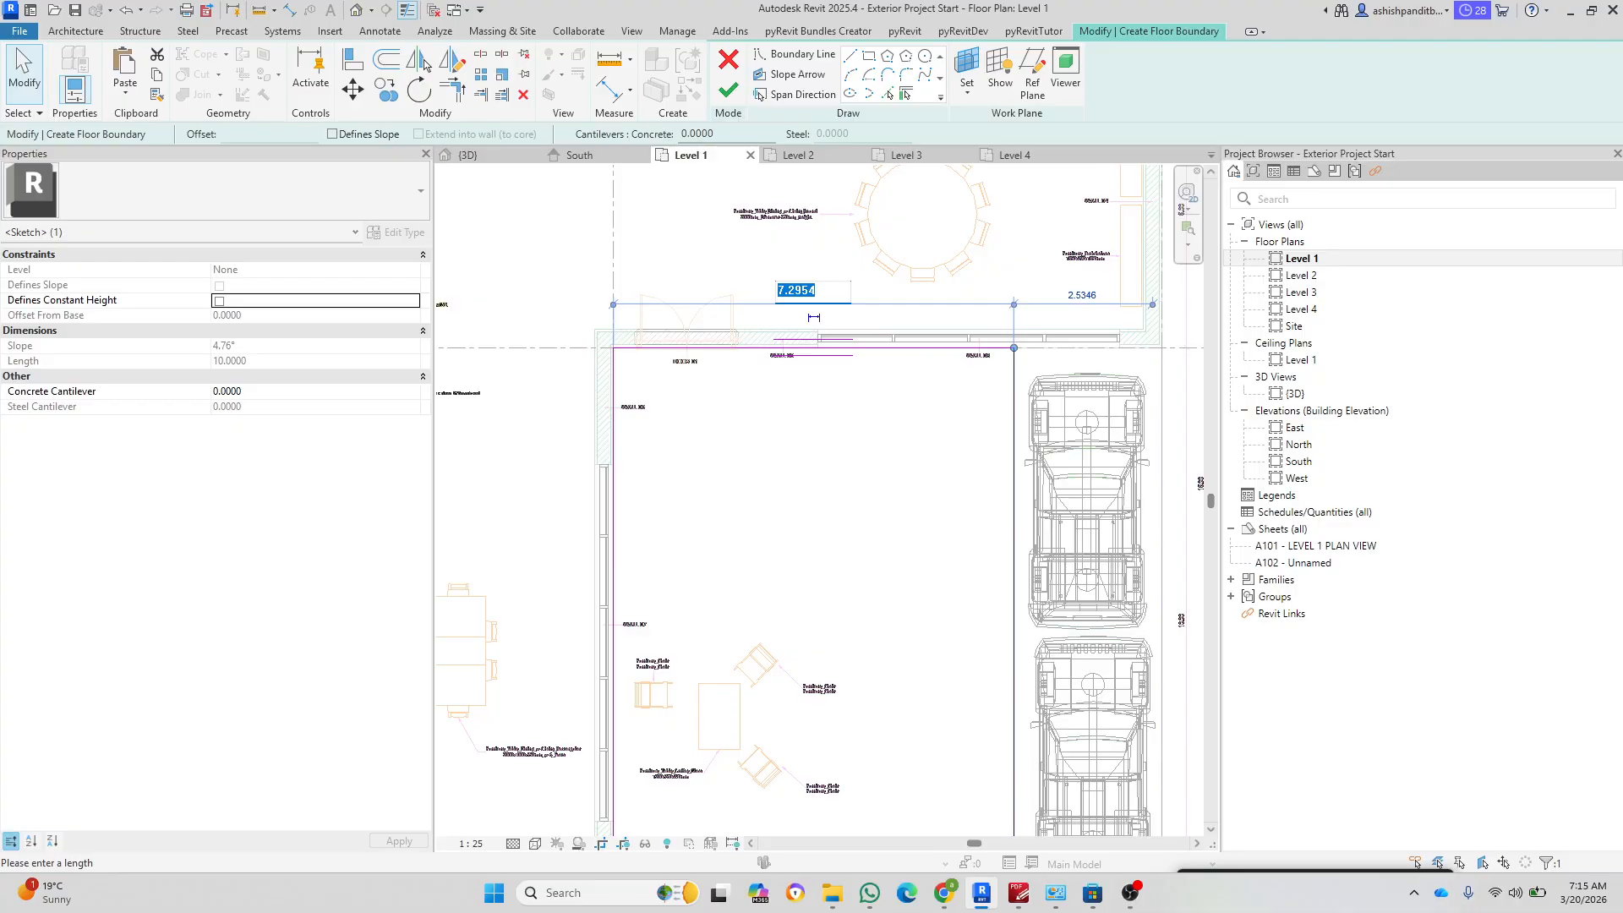
pyautogui.write('7')
pyautogui.click(805, 434)
pyautogui.click(805, 435)
pyautogui.scroll(-4, 1038, 445)
pyautogui.scroll(4, 1047, 689)
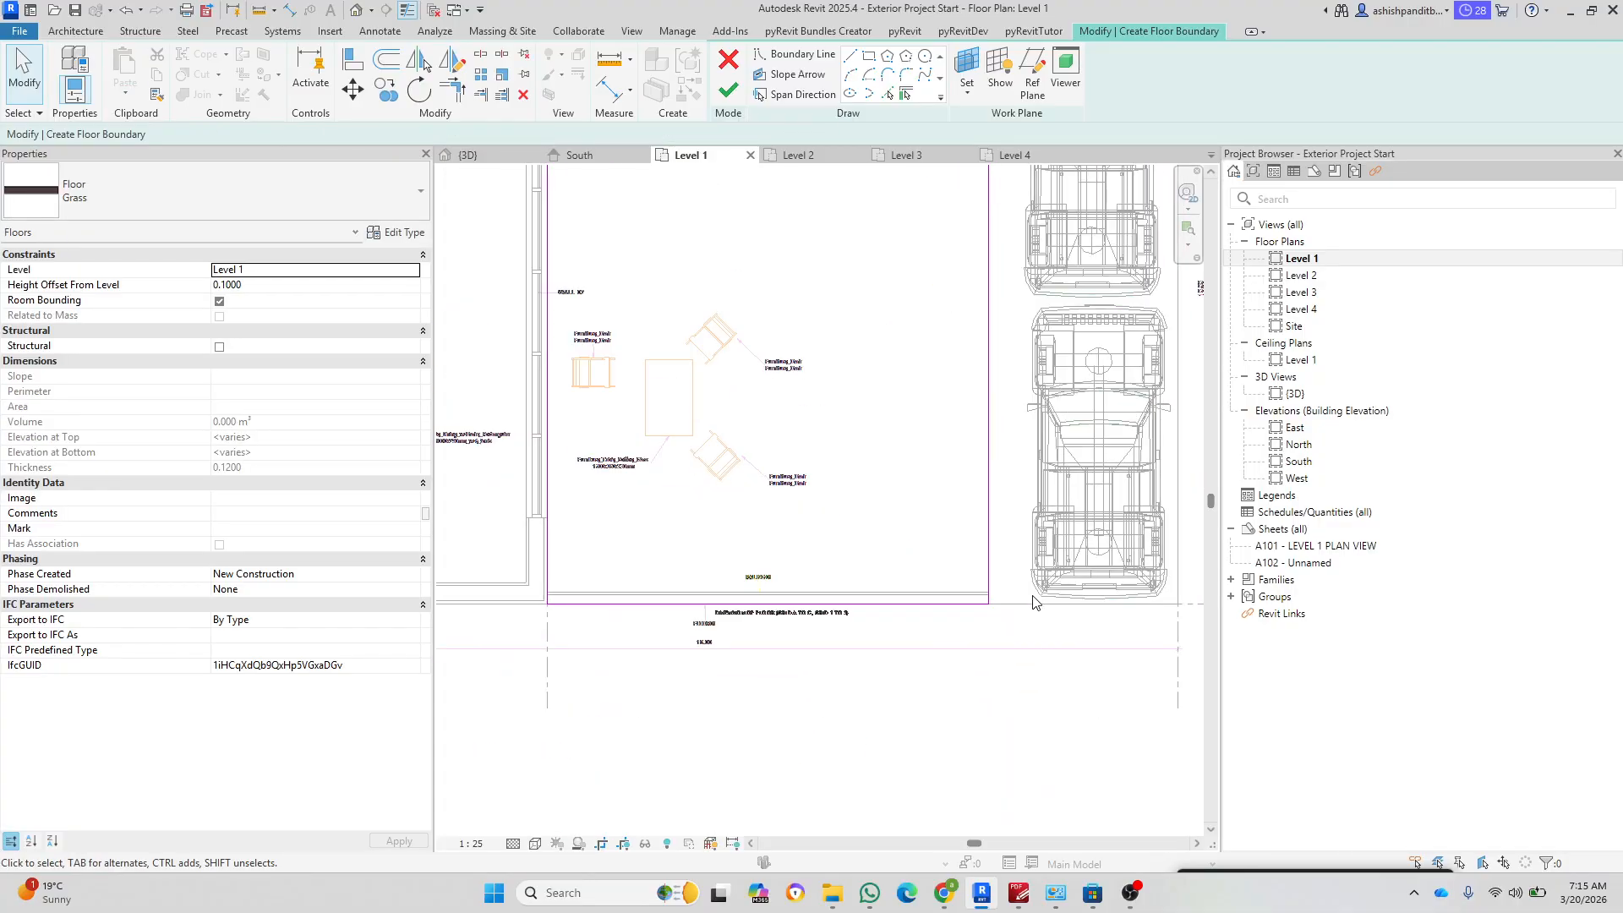
# Step: Set the lawn boundary's width to 7.2 m by repositioning its car-side edge
pyautogui.scroll(2, 1033, 602)
pyautogui.click(949, 663)
pyautogui.scroll(-5, 953, 768)
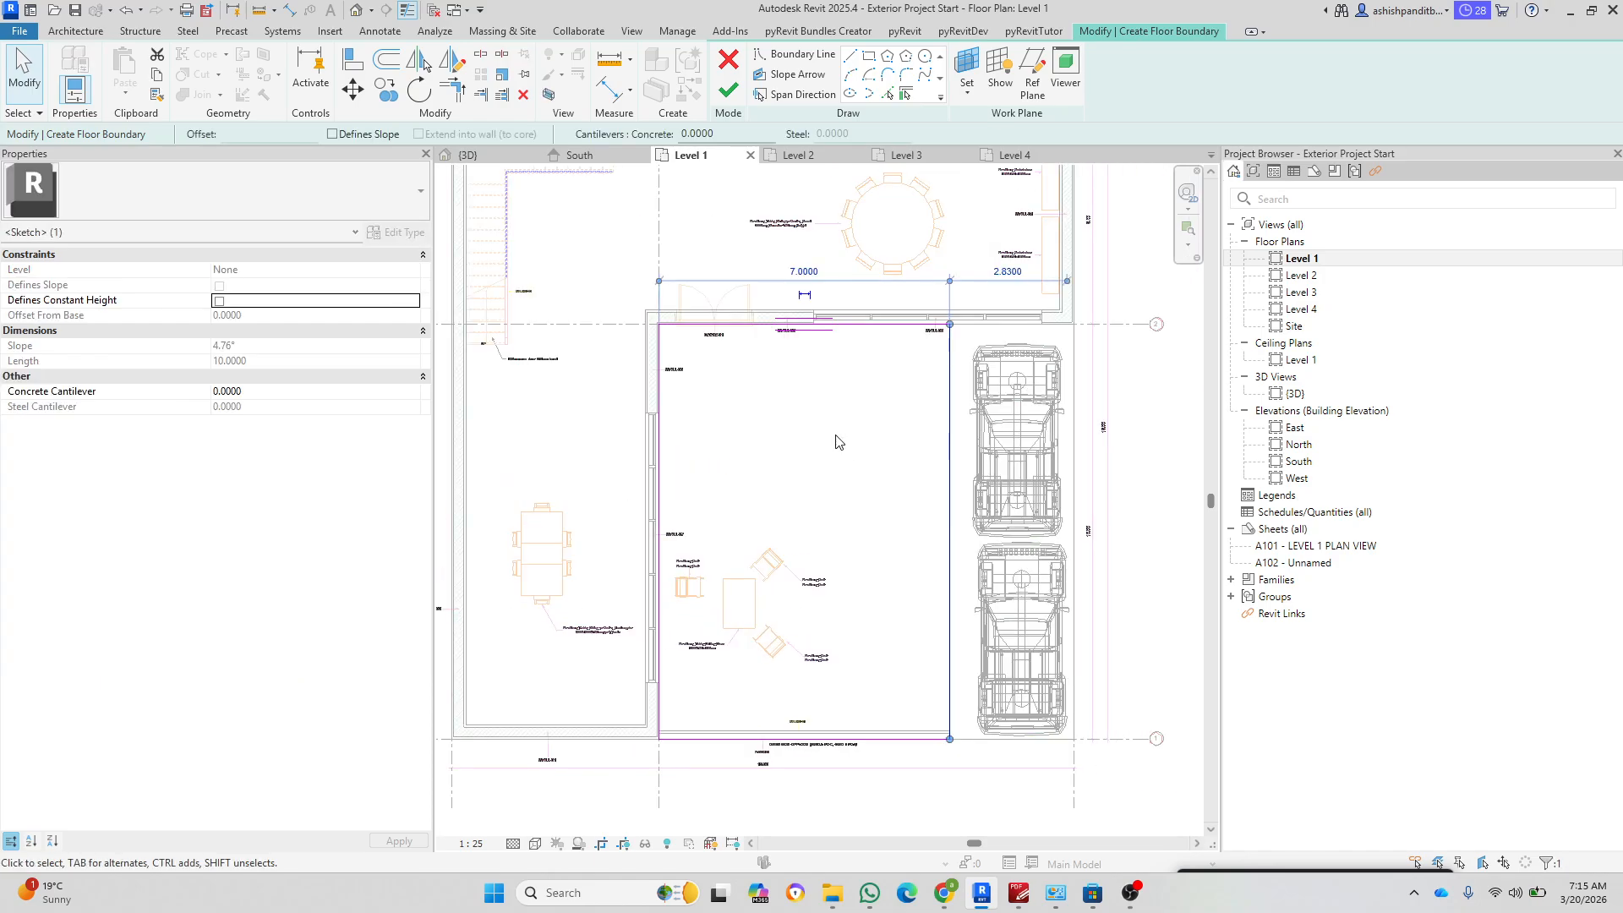
pyautogui.click(804, 268)
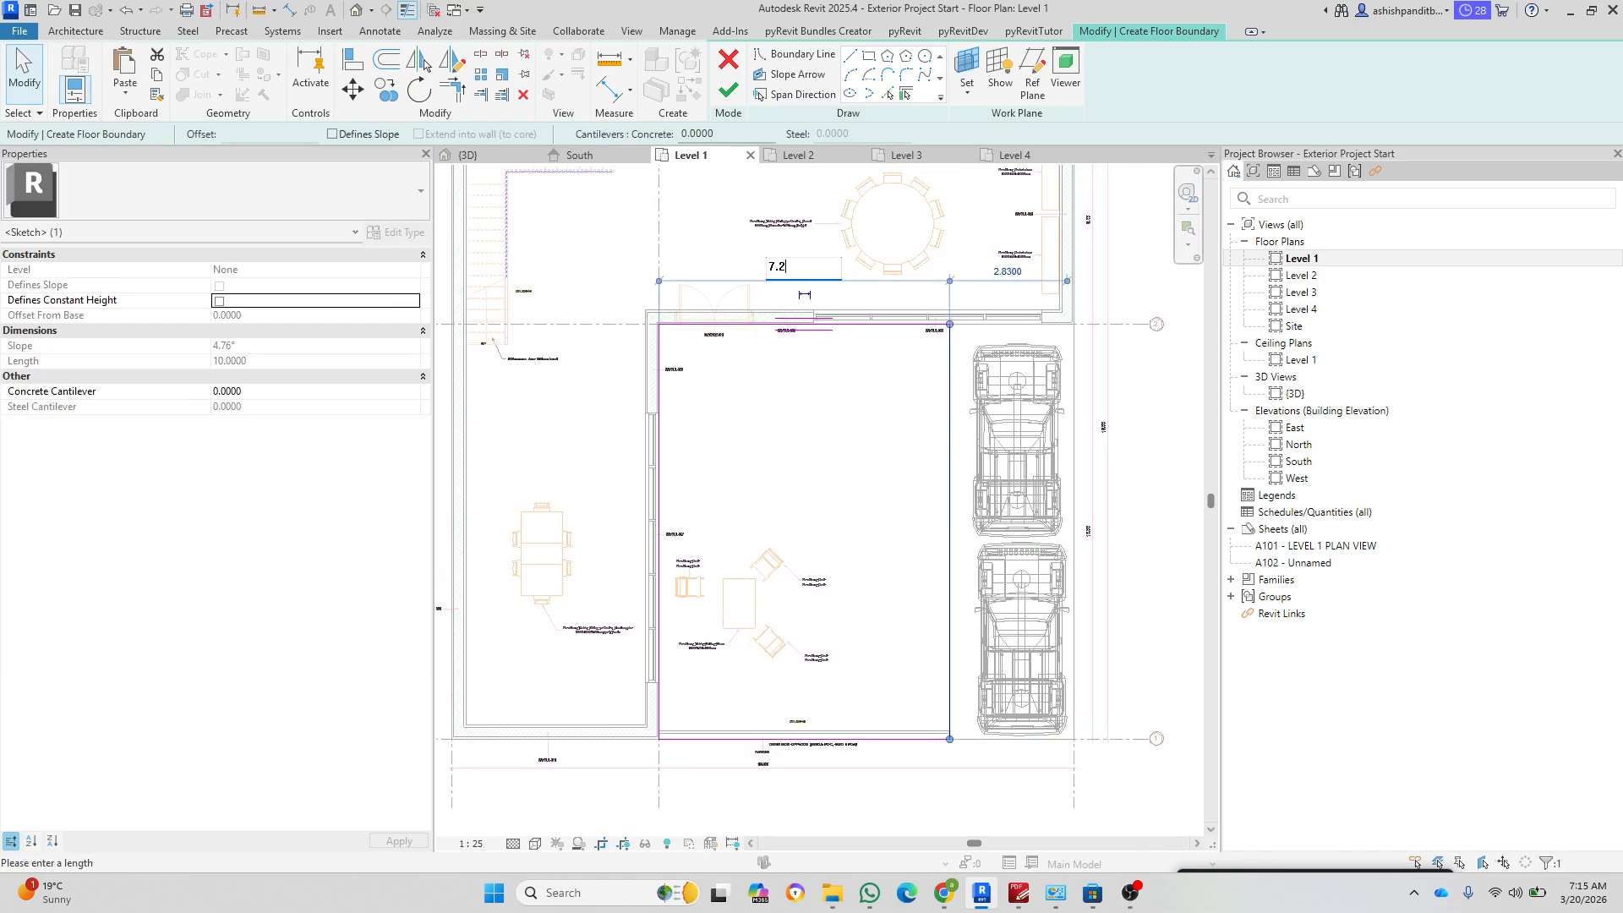
pyautogui.write('7.2')
pyautogui.press('Return')
pyautogui.click(818, 250)
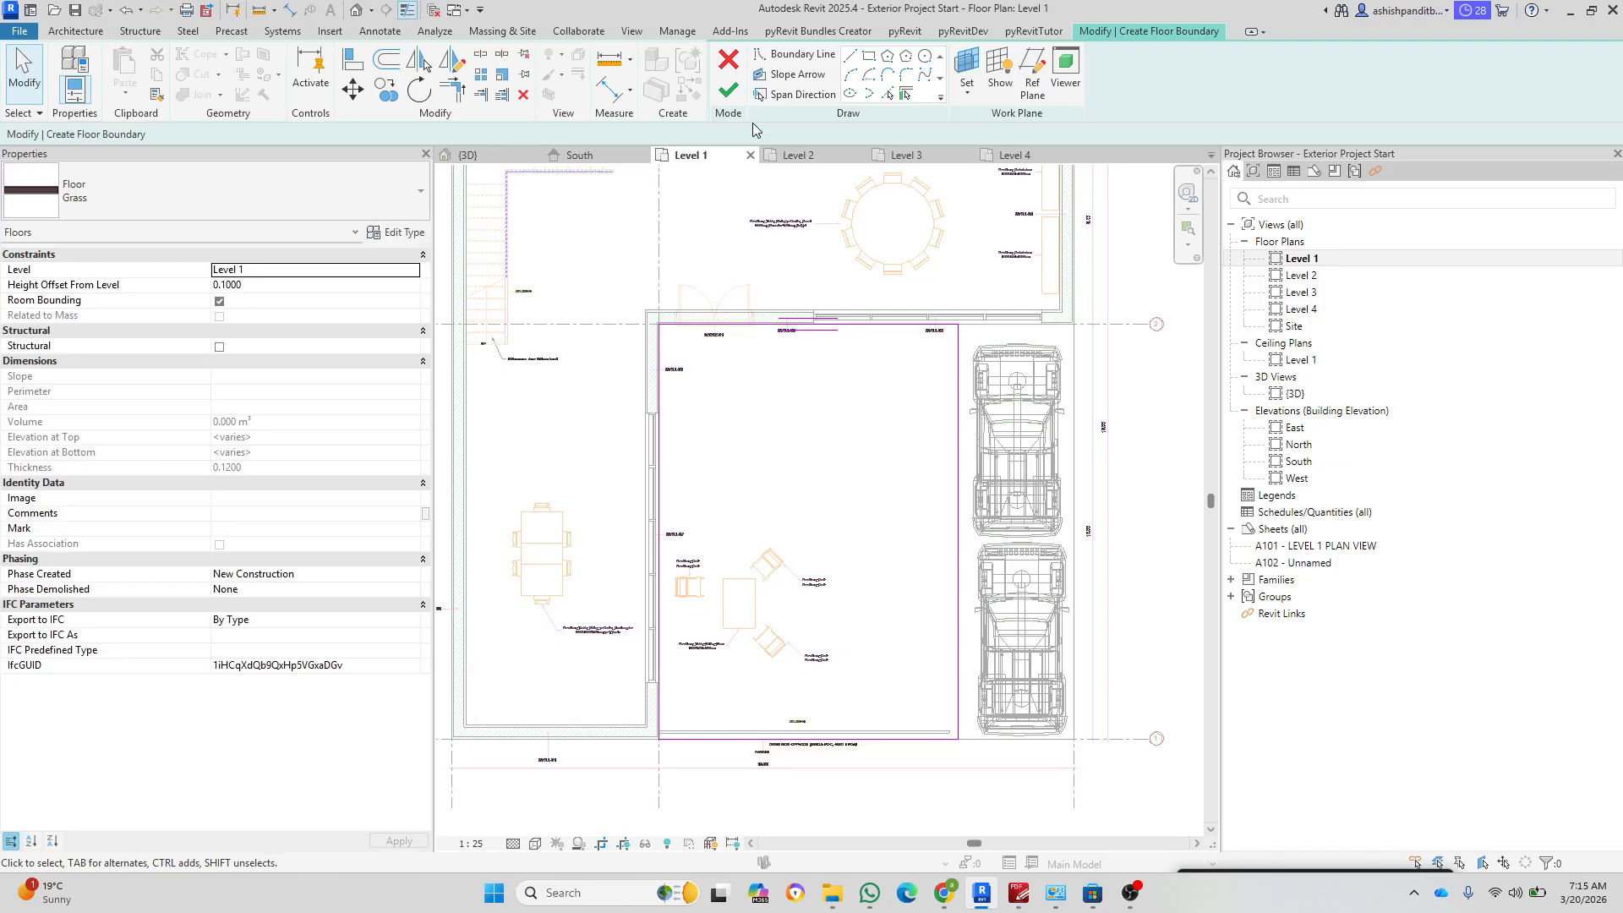
# Step: Finish the grass lawn floor's boundary and open the default 3D view on the railing corner
pyautogui.click(728, 89)
pyautogui.click(355, 11)
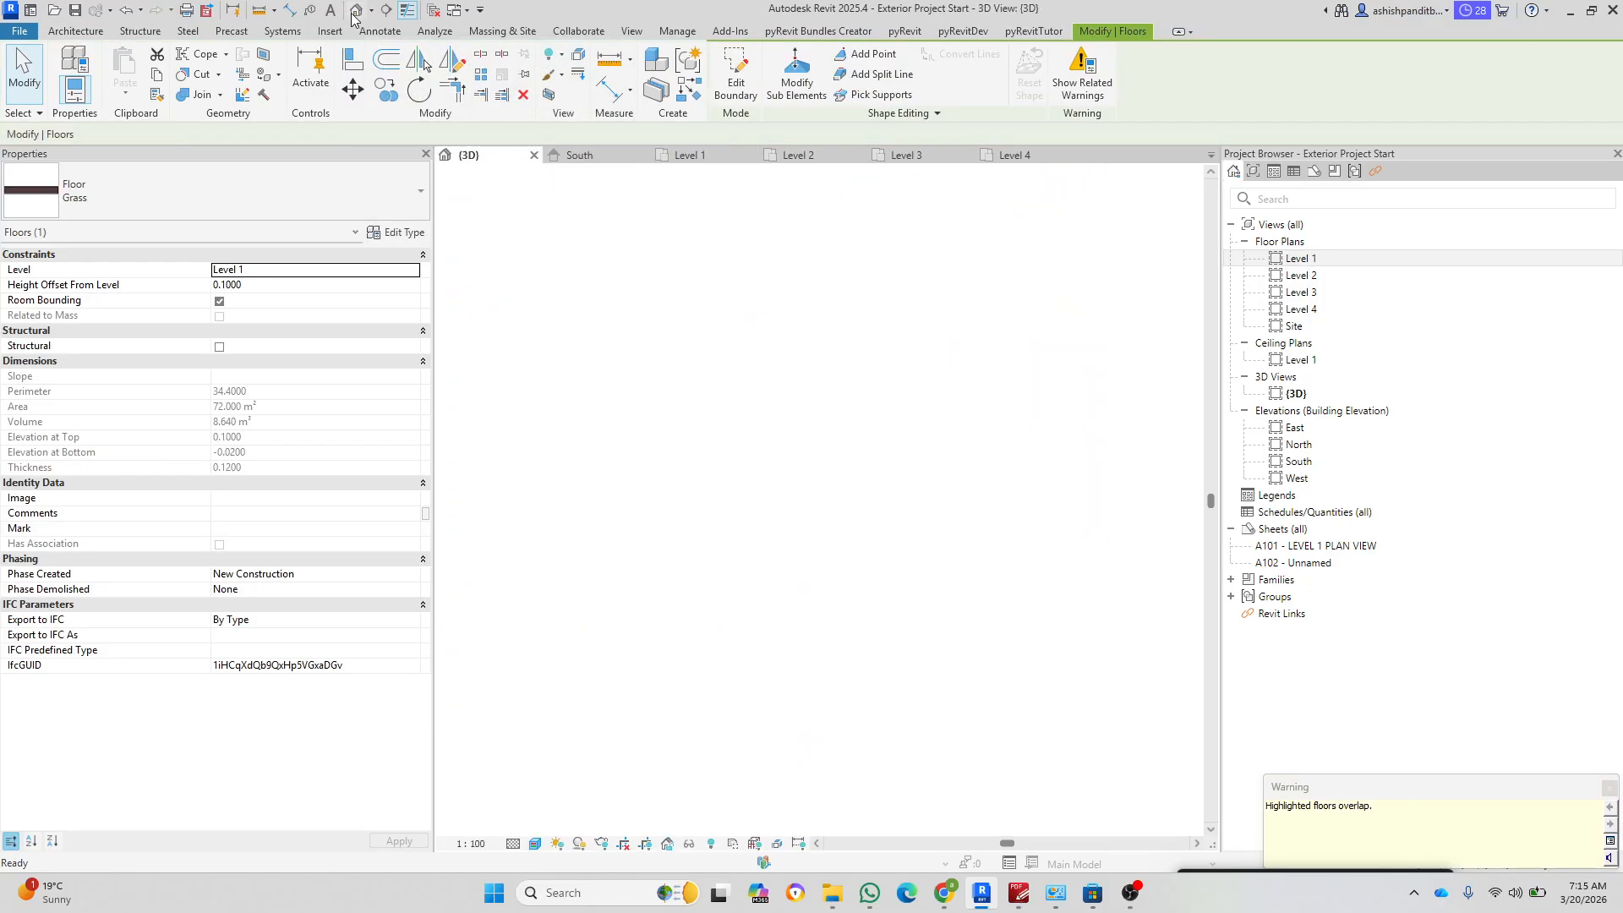
pyautogui.scroll(5, 991, 445)
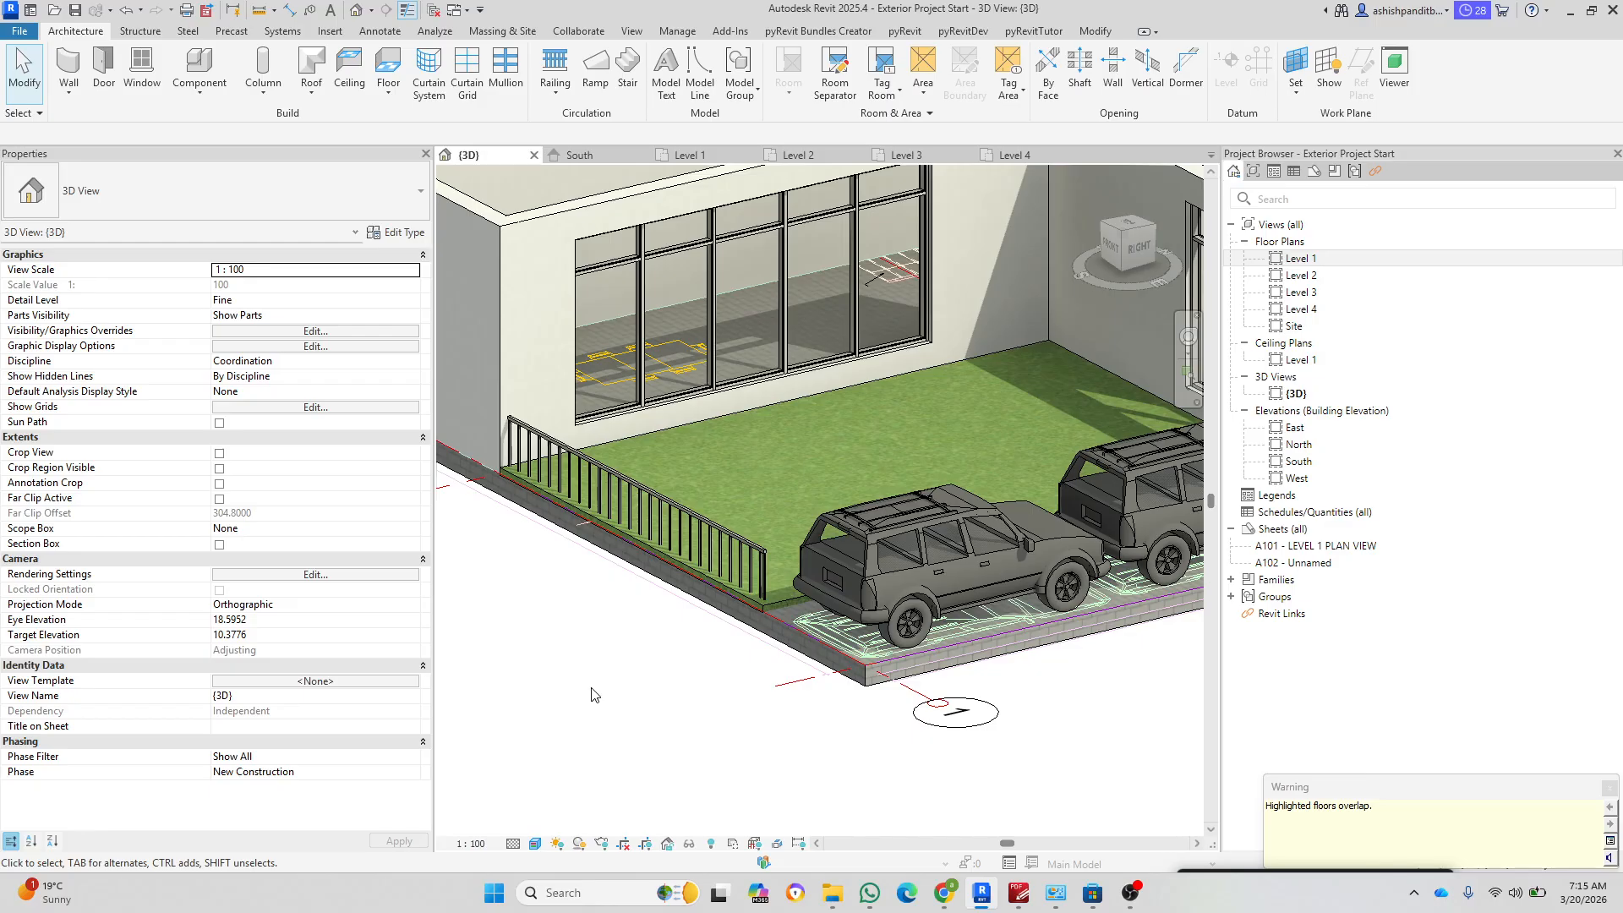
pyautogui.keyDown('shift'); pyautogui.moveTo(591, 689); pyautogui.dragTo(786, 744, button='middle'); pyautogui.keyUp('shift')
# Step: Lower the grass floor's height offset from level to 0.05 and finally to 0.01
pyautogui.scroll(6, 925, 644)
pyautogui.click(752, 545)
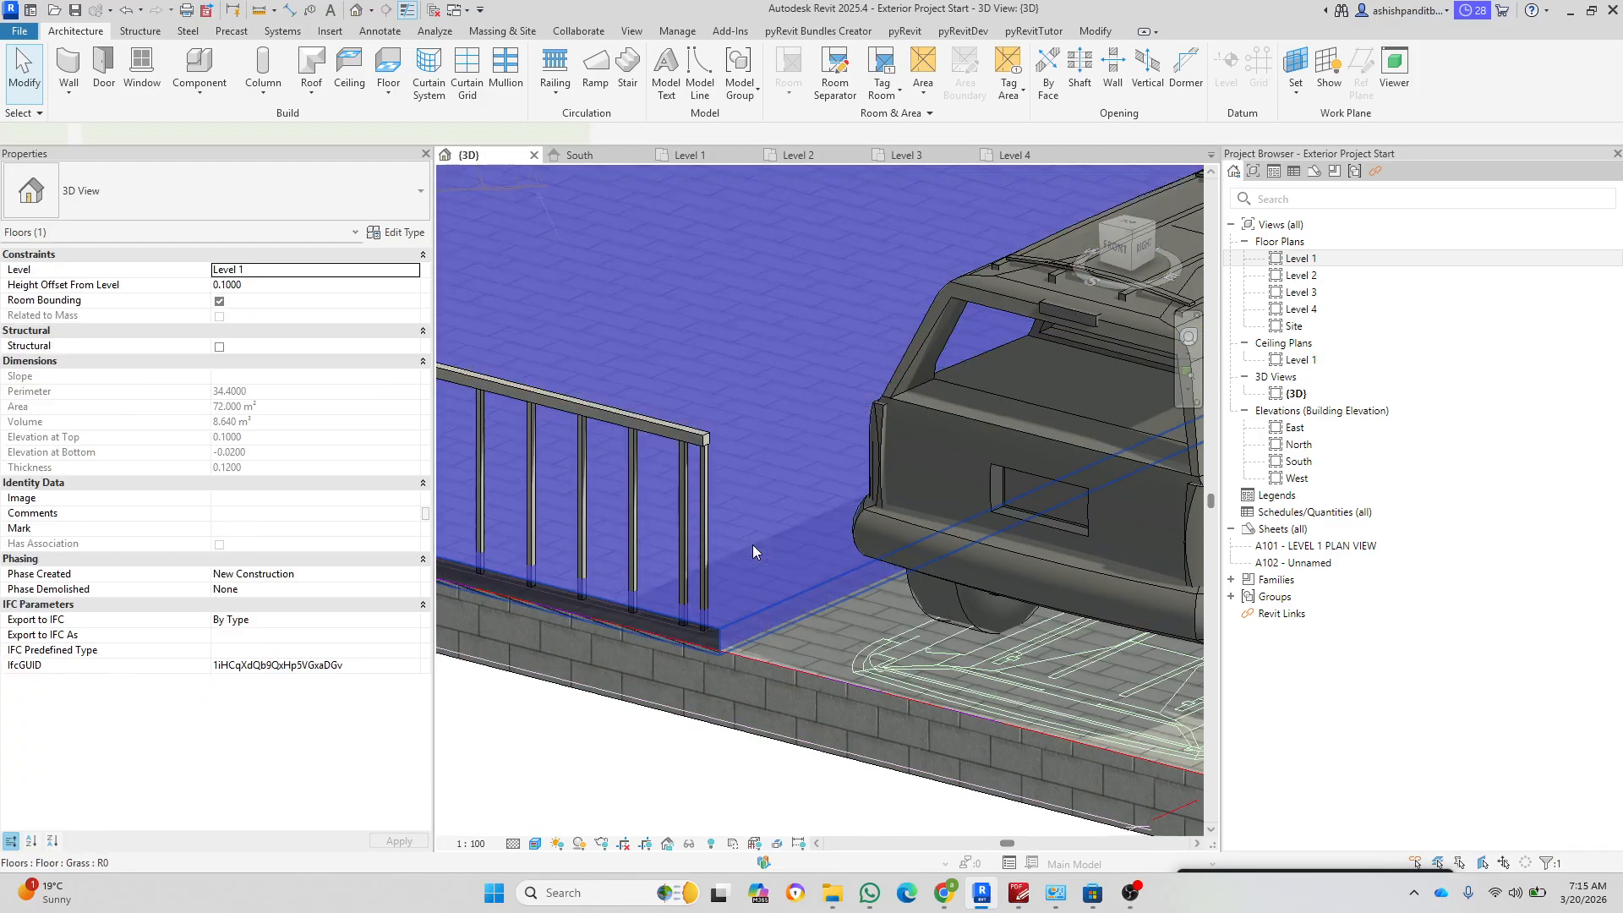
pyautogui.scroll(5, 766, 622)
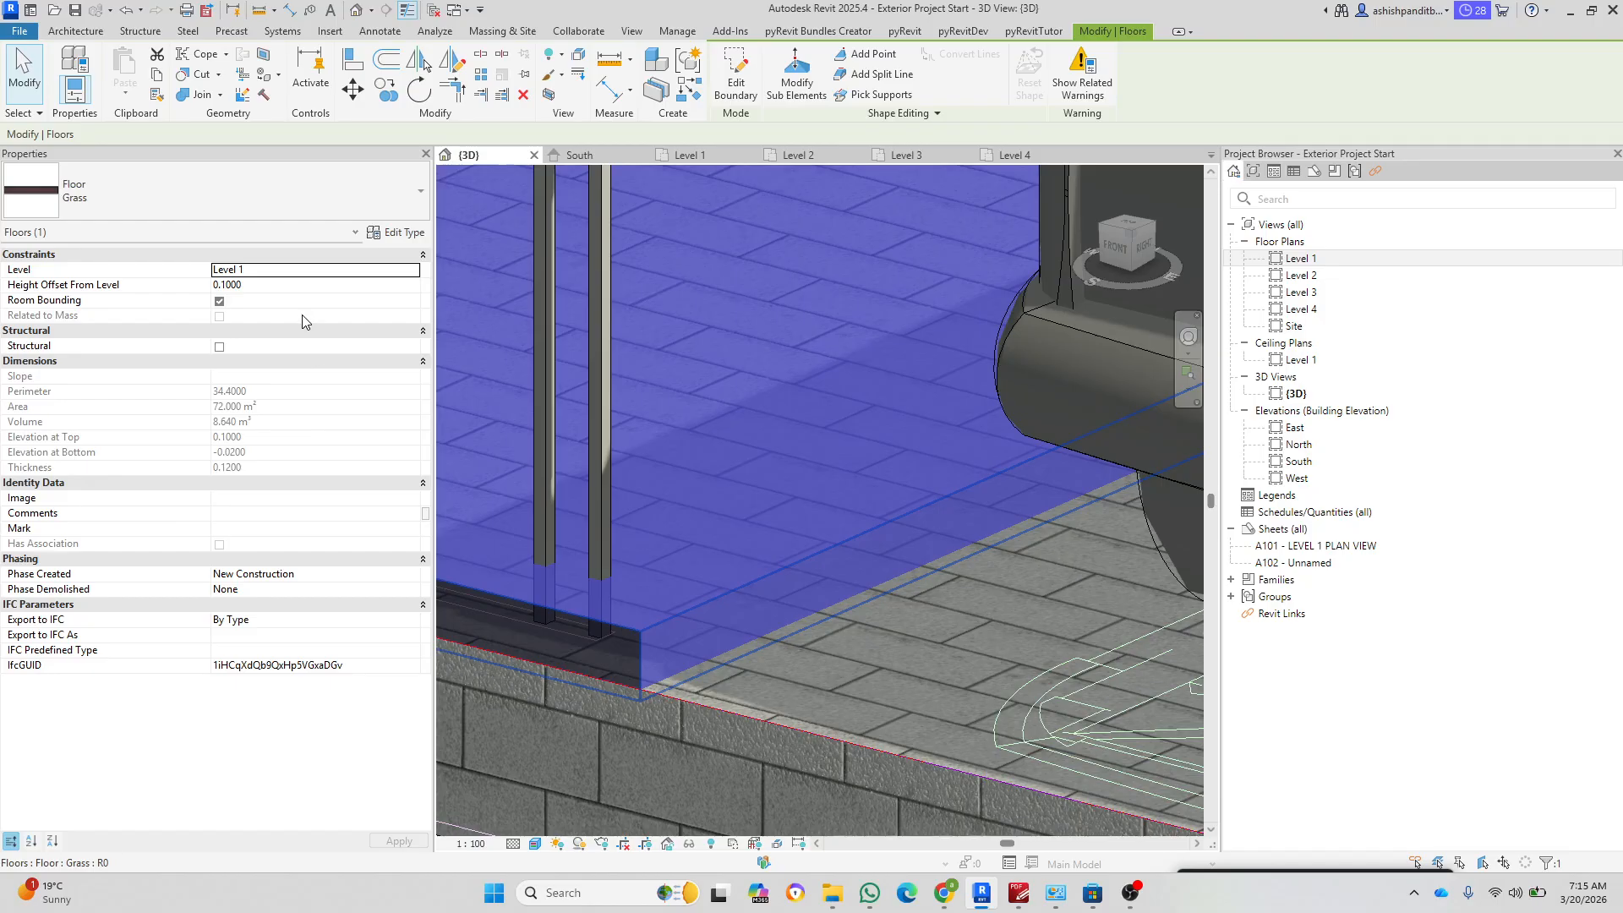
pyautogui.click(299, 289)
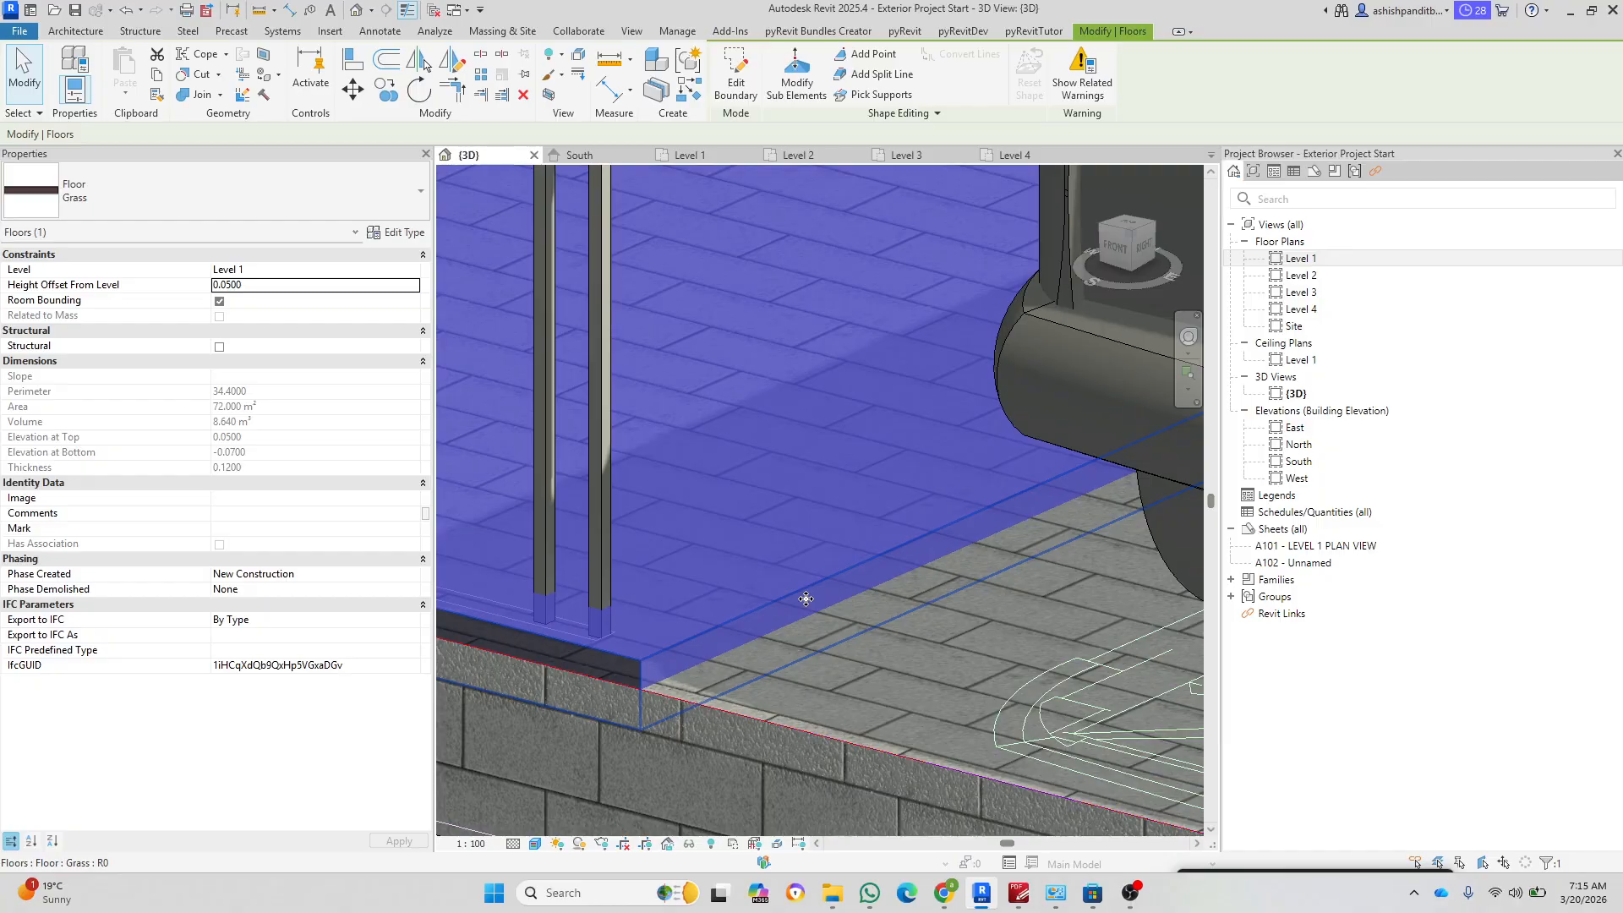
pyautogui.moveTo(805, 598)
pyautogui.keyDown('shift'); pyautogui.mouseDown(button='middle')
pyautogui.moveTo(826, 611)
pyautogui.moveTo(800, 581)
pyautogui.mouseUp(button='middle'); pyautogui.keyUp('shift')
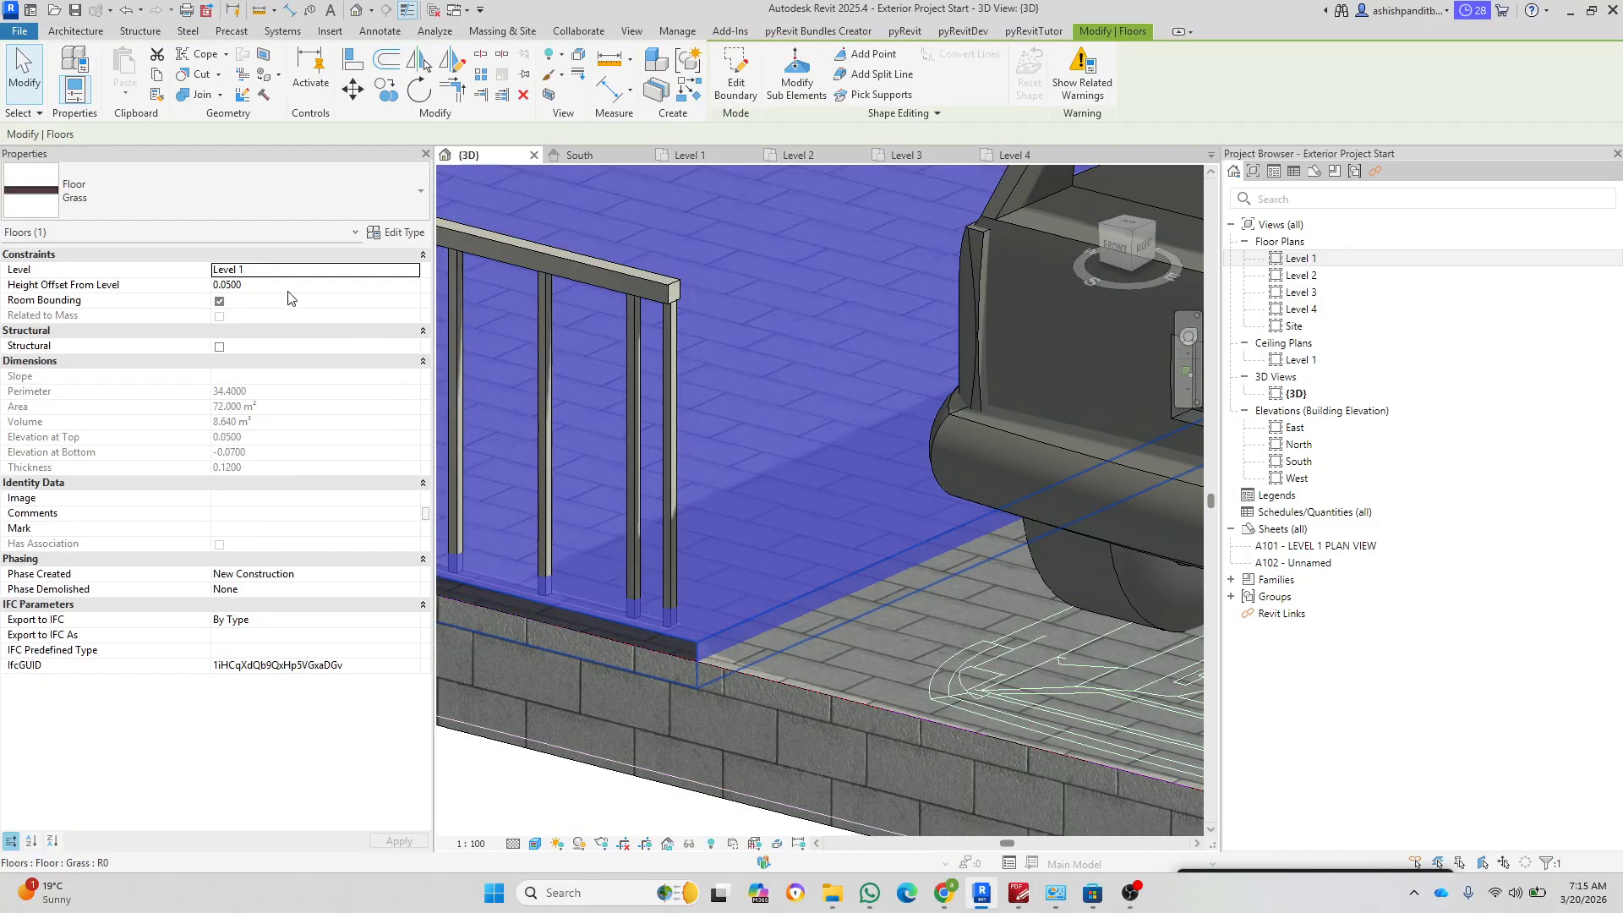
pyautogui.click(289, 288)
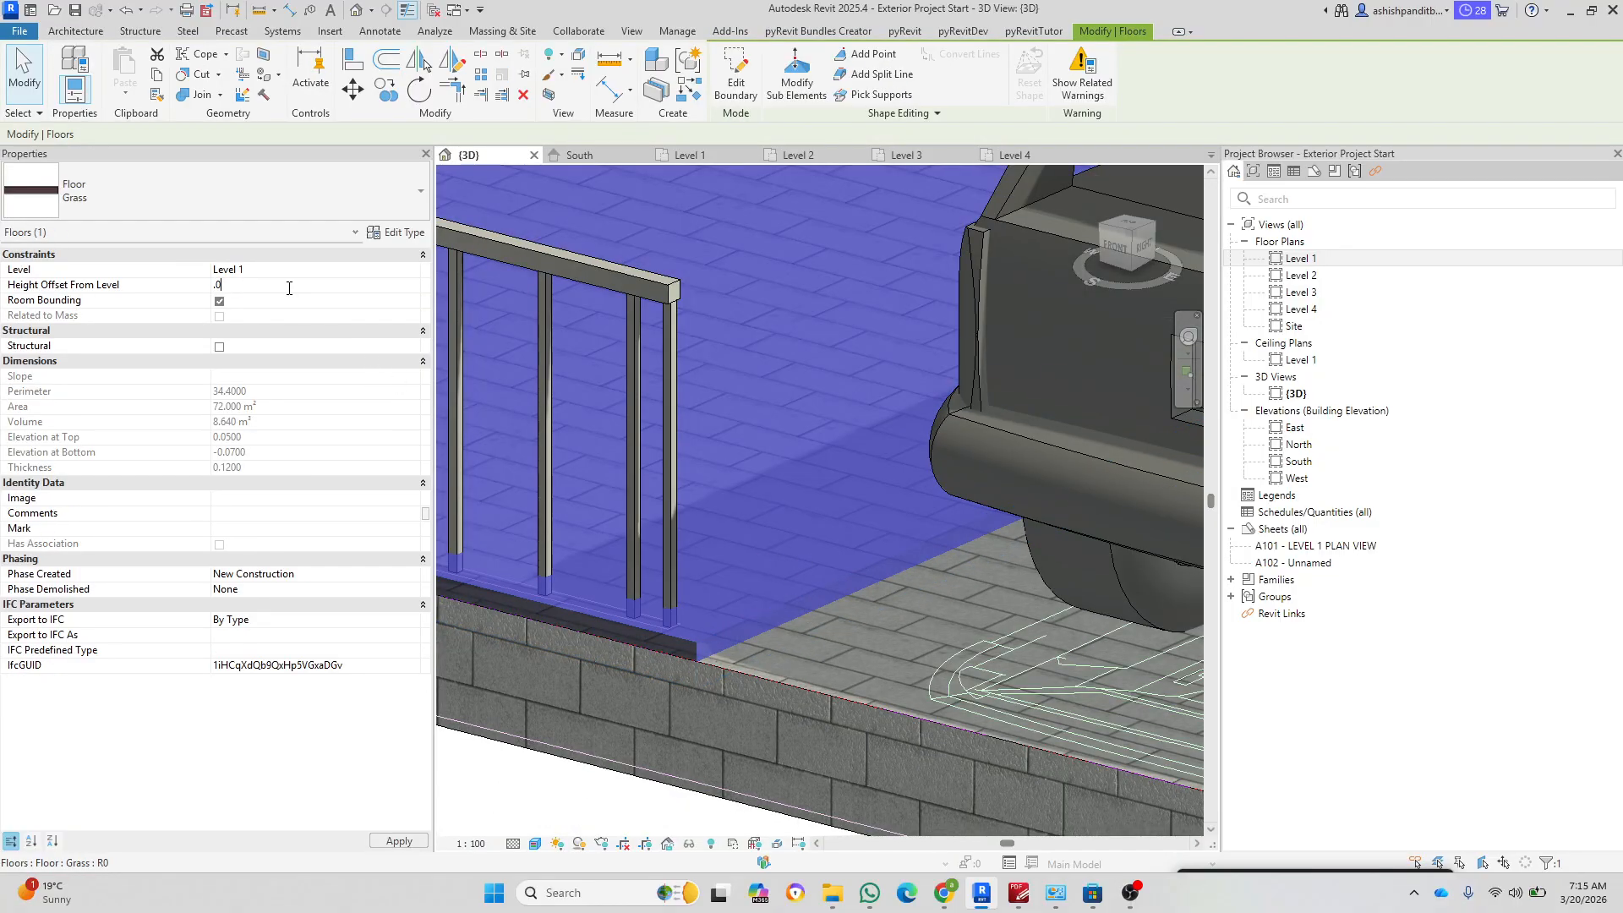
pyautogui.write('.01')
pyautogui.press('Return')
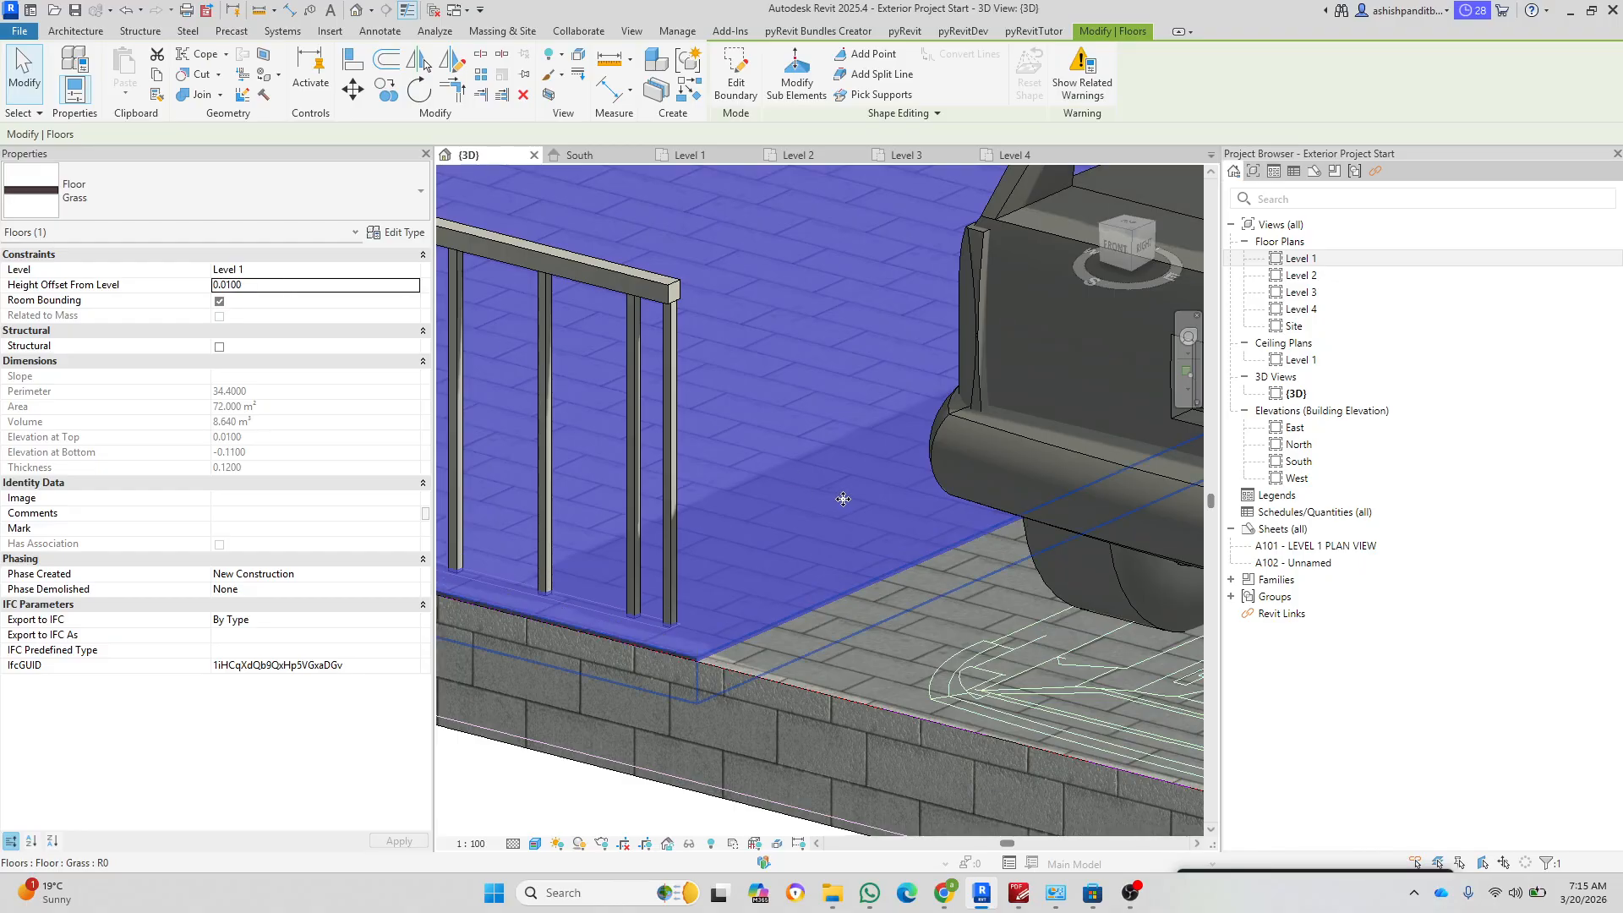
# Step: Examine how the grass floor sits against the base slab, the railing and the SUVs in the 3D view
pyautogui.press('Escape')
pyautogui.scroll(-6, 792, 475)
pyautogui.scroll(6, 879, 575)
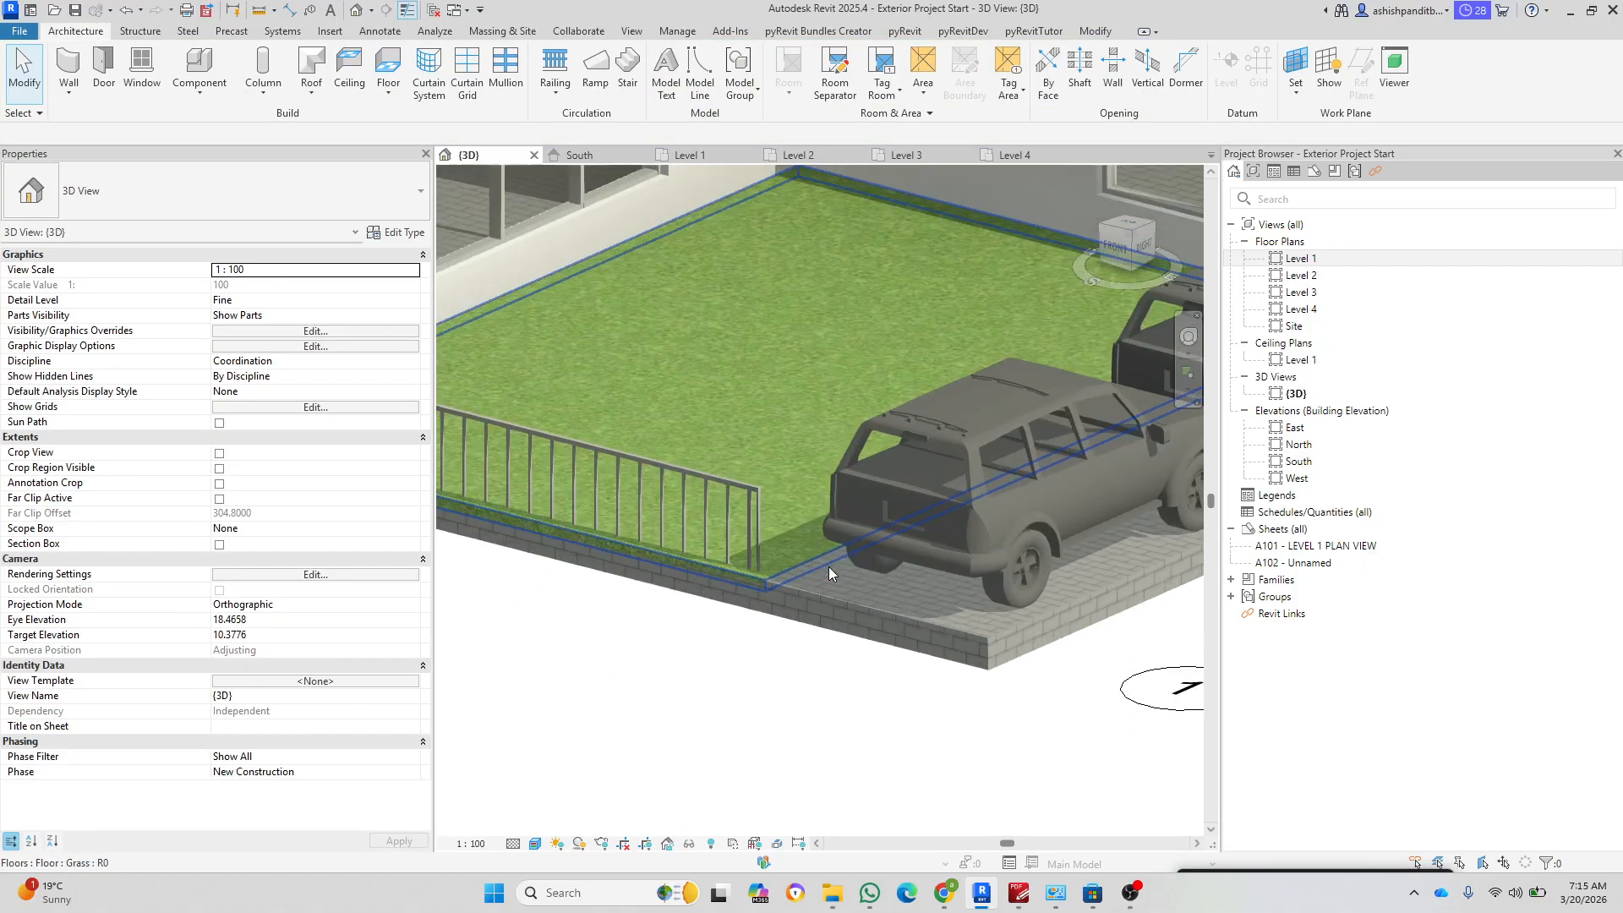
pyautogui.click(761, 592)
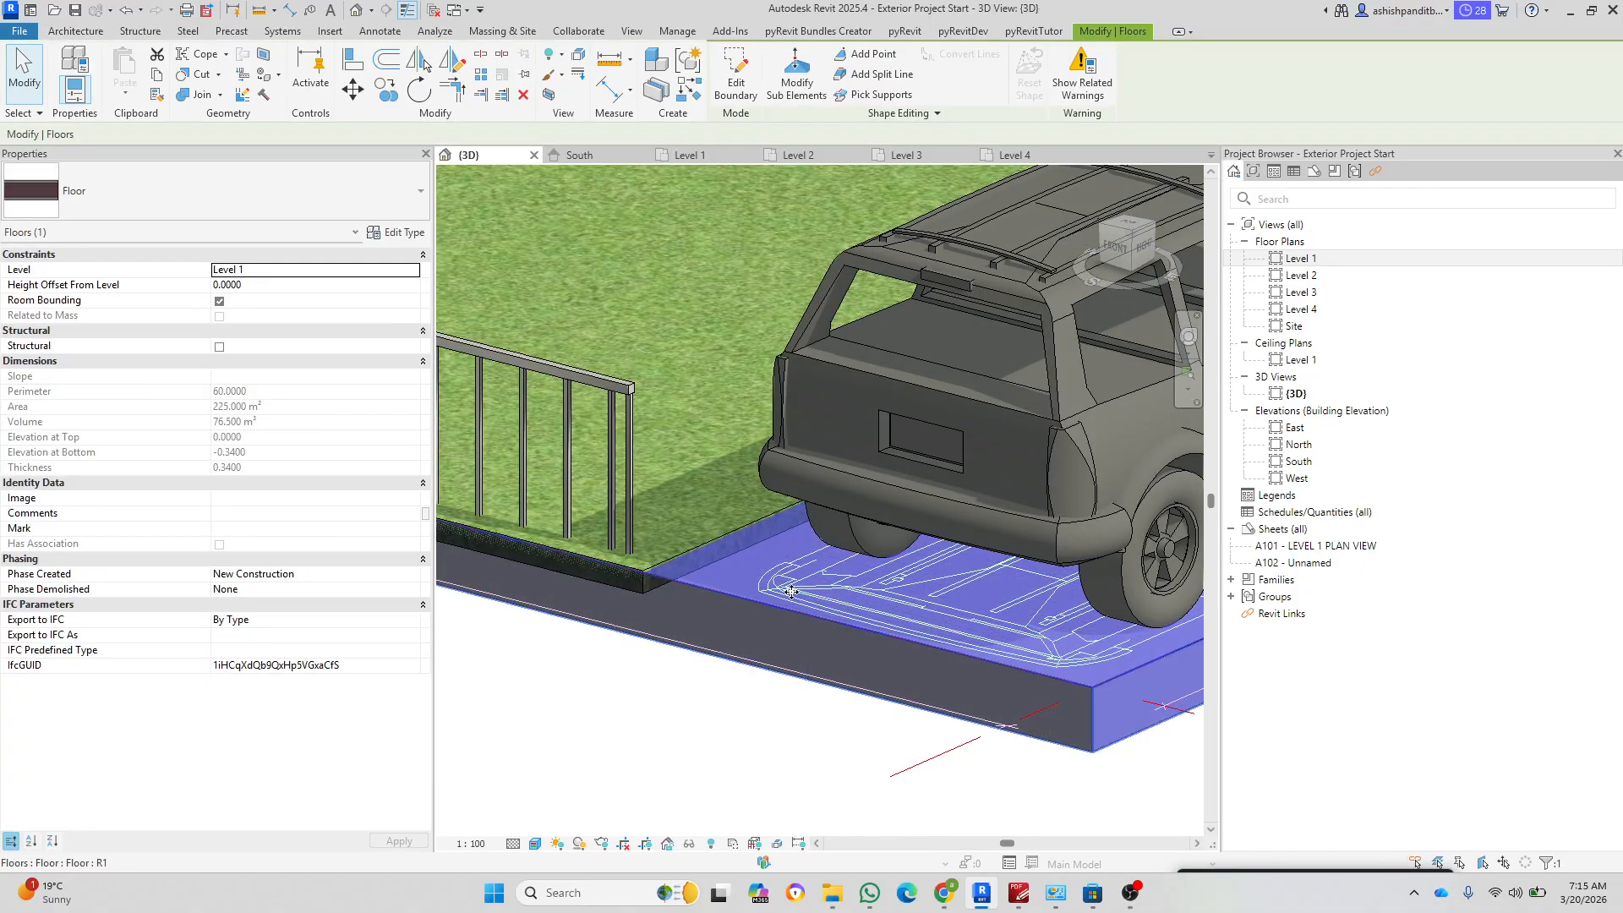
pyautogui.scroll(-2, 792, 592)
pyautogui.click(697, 390)
pyautogui.scroll(-5, 702, 624)
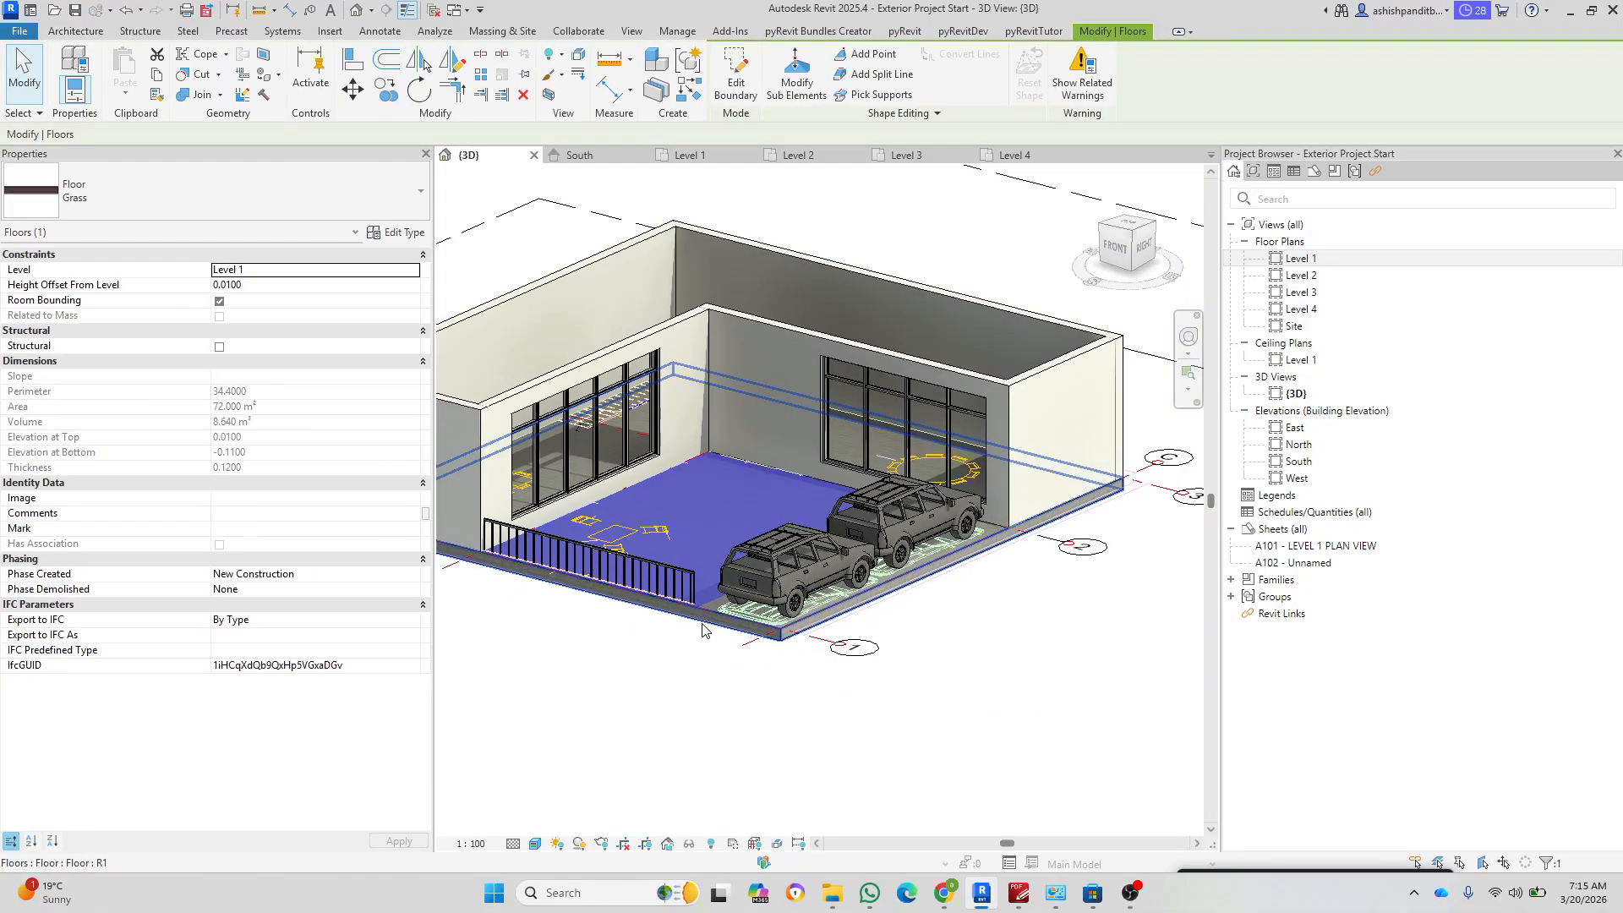
pyautogui.click(709, 697)
pyautogui.keyDown('shift'); pyautogui.moveTo(800, 700); pyautogui.dragTo(818, 748, button='middle'); pyautogui.keyUp('shift')
pyautogui.moveTo(770, 664); pyautogui.dragTo(894, 667, button='middle')
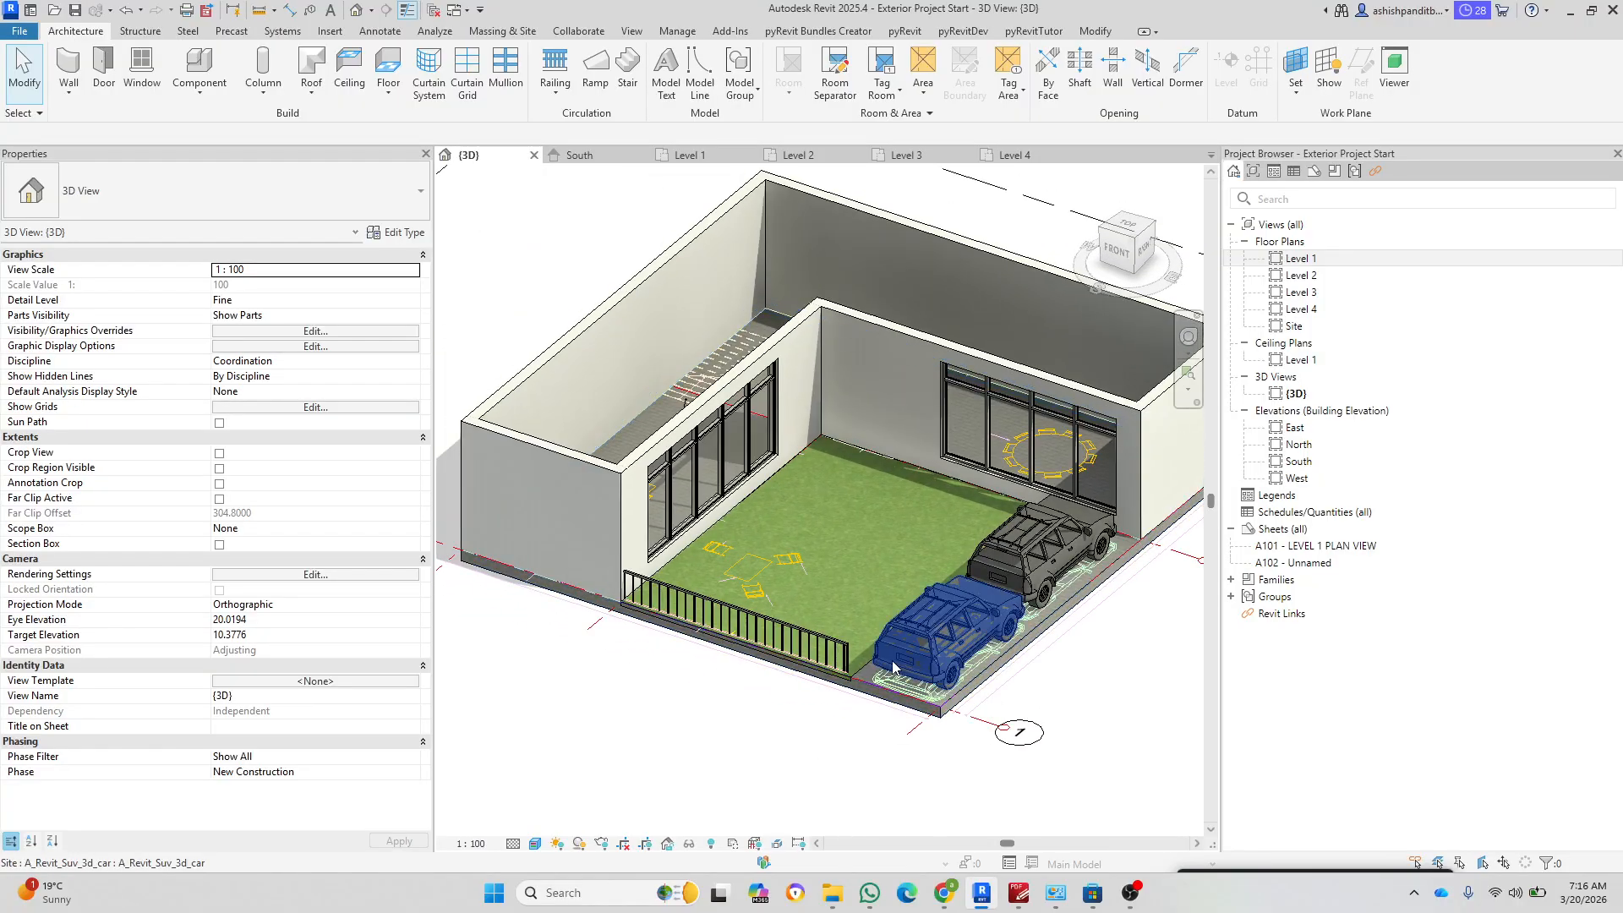
# Step: Switch to PDF-XChange Editor and mark the already modelled parts on the page 6 perspective with highlighter pencil strokes
pyautogui.click(1019, 894)
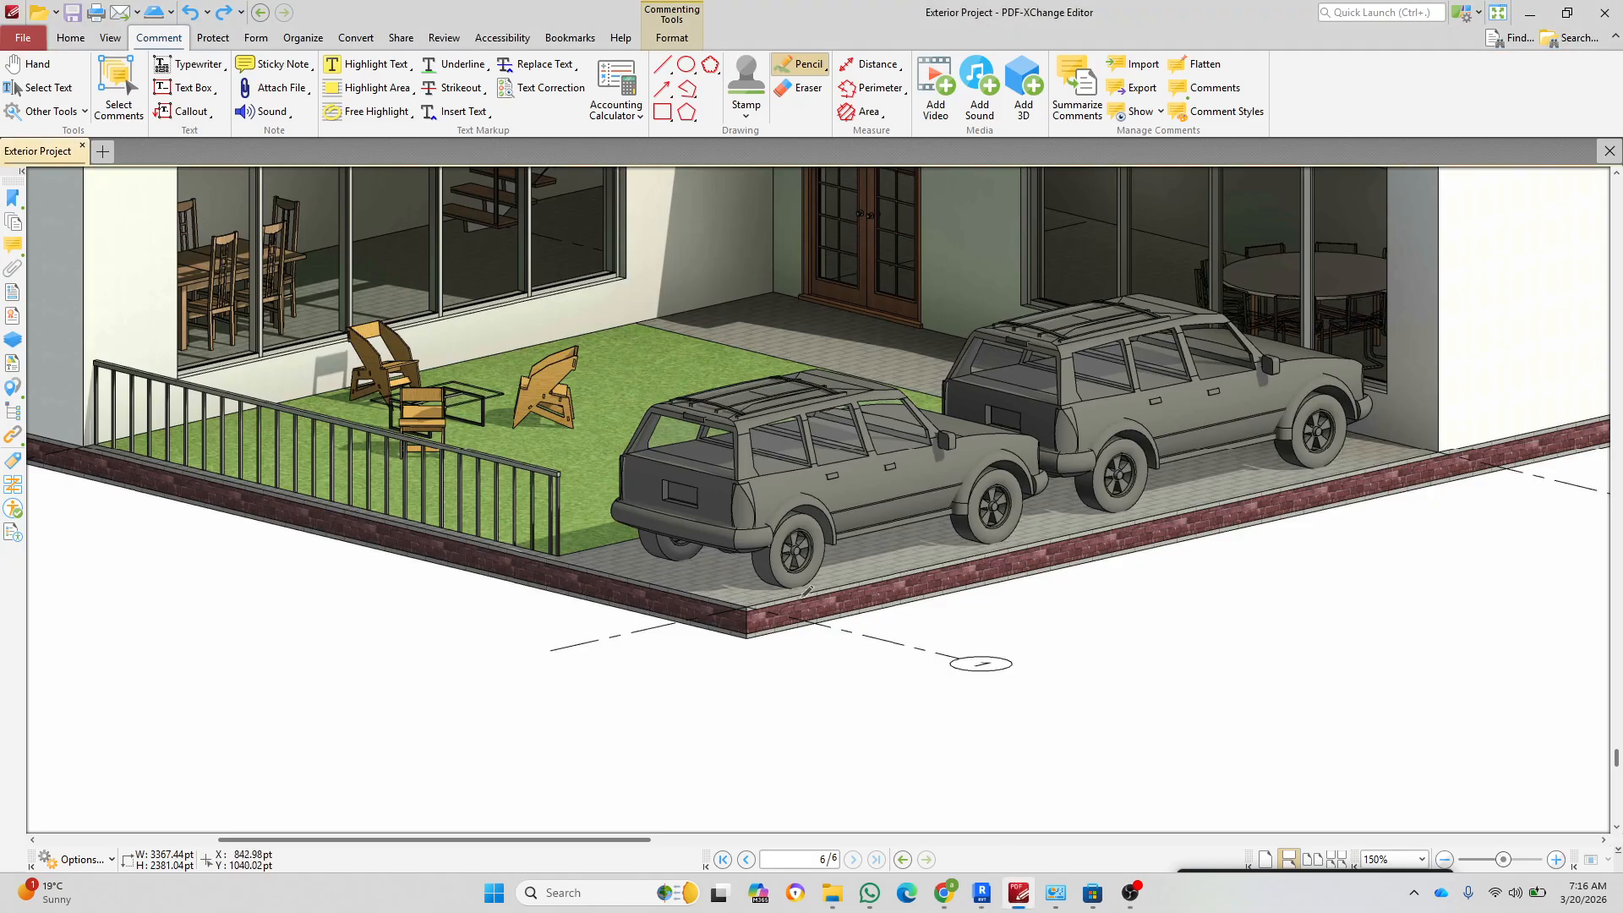
pyautogui.scroll(3, 725, 561)
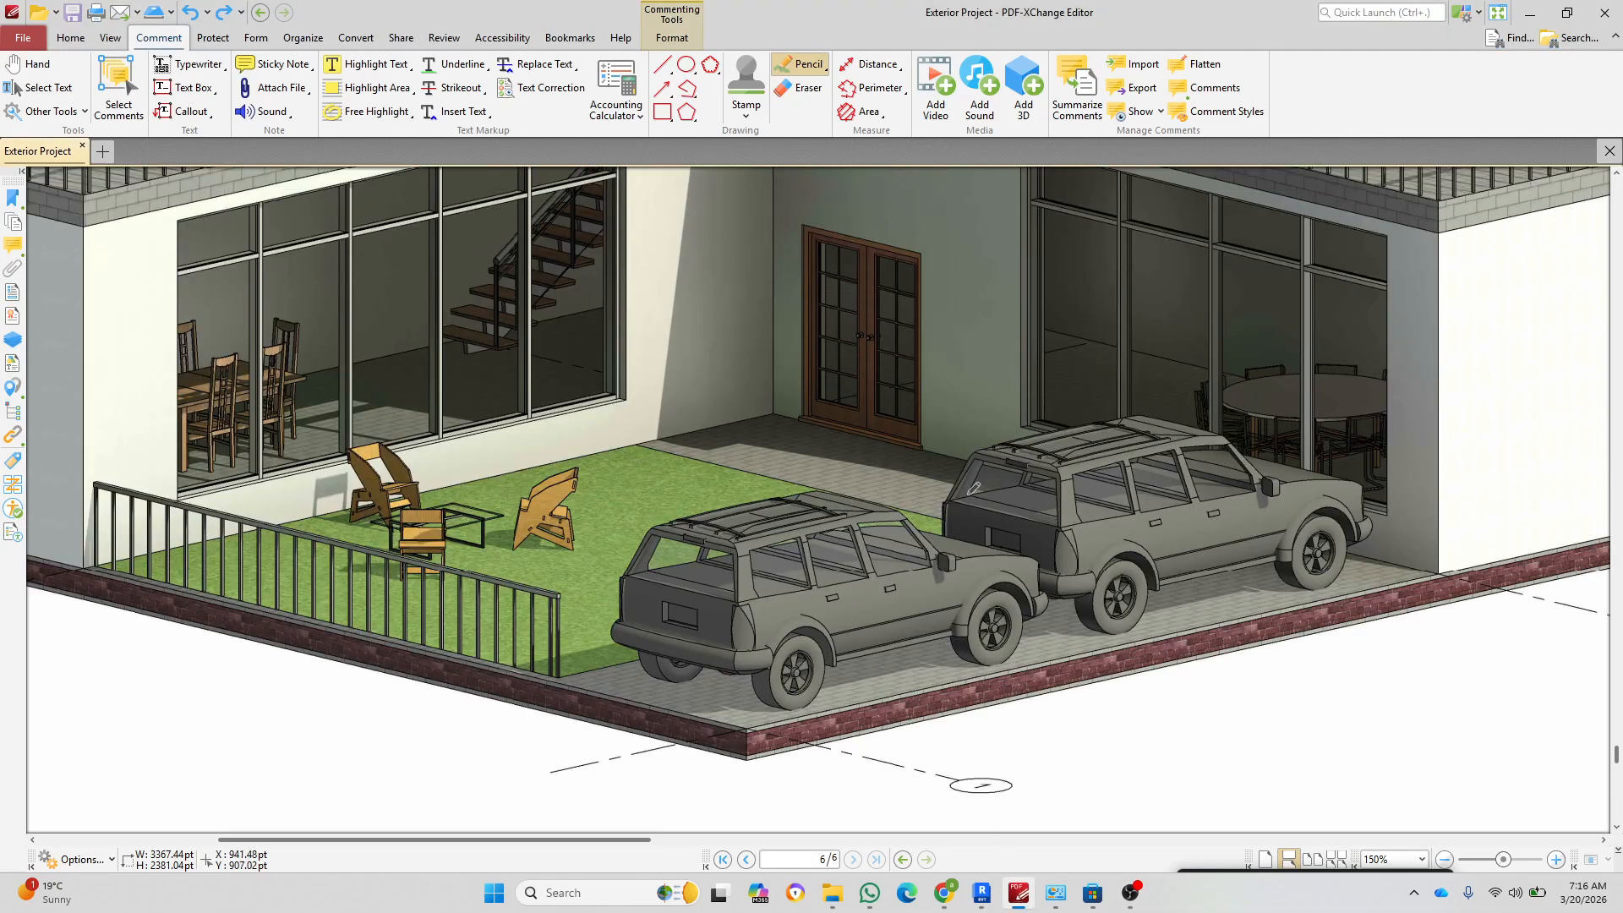
pyautogui.moveTo(1143, 470); pyautogui.dragTo(1112, 542)
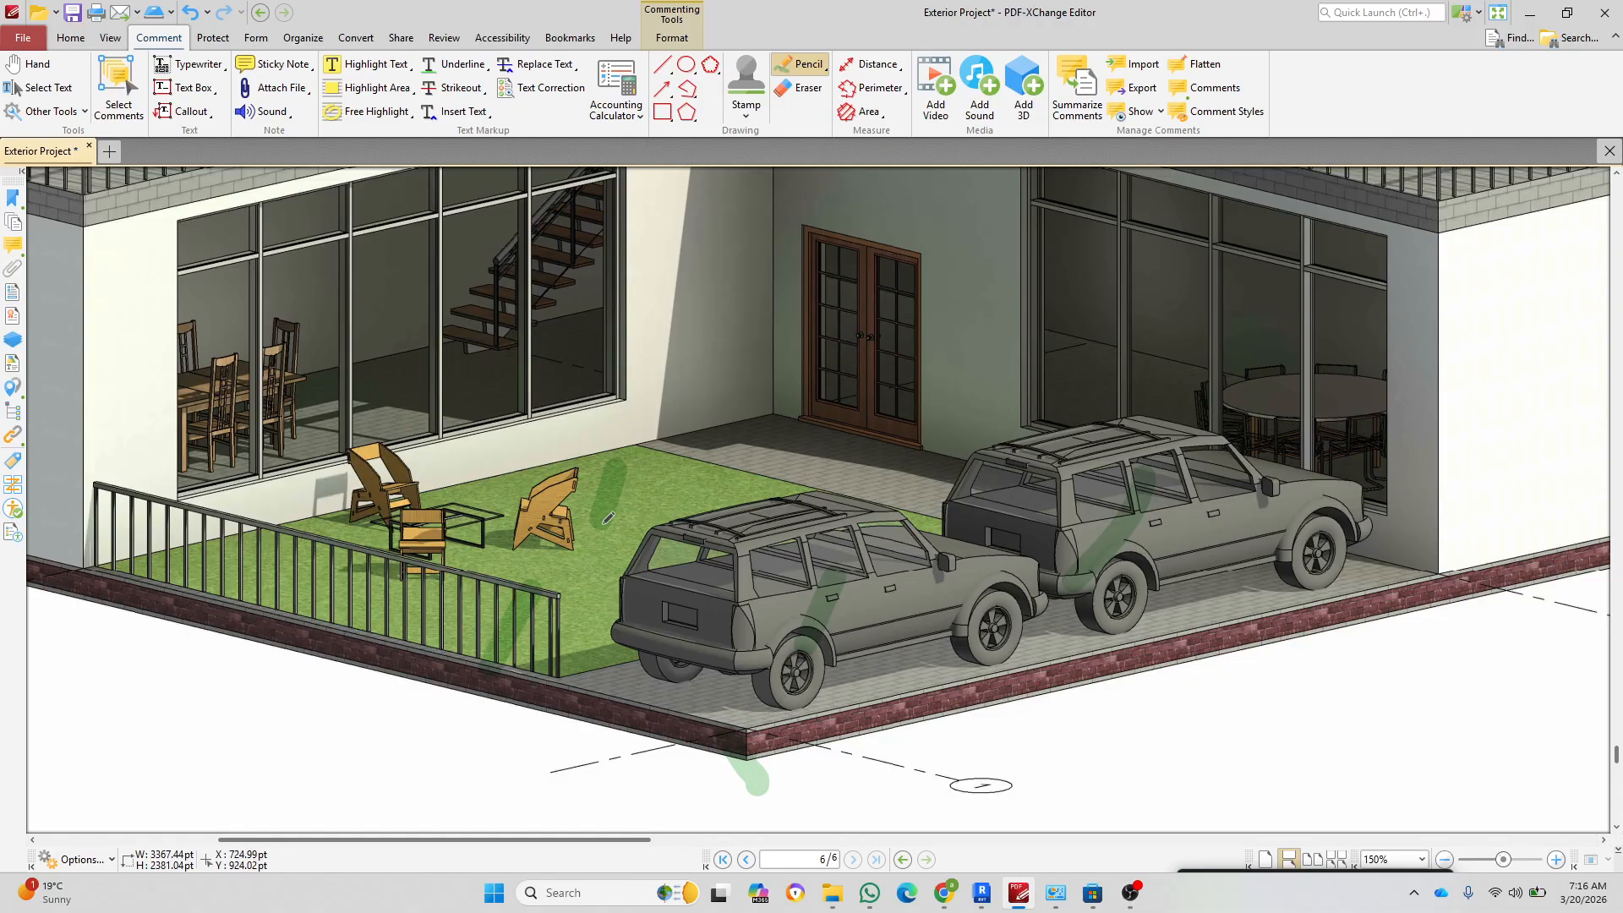
pyautogui.keyDown('ctrl'); pyautogui.scroll(-2, 976, 644); pyautogui.keyUp('ctrl')
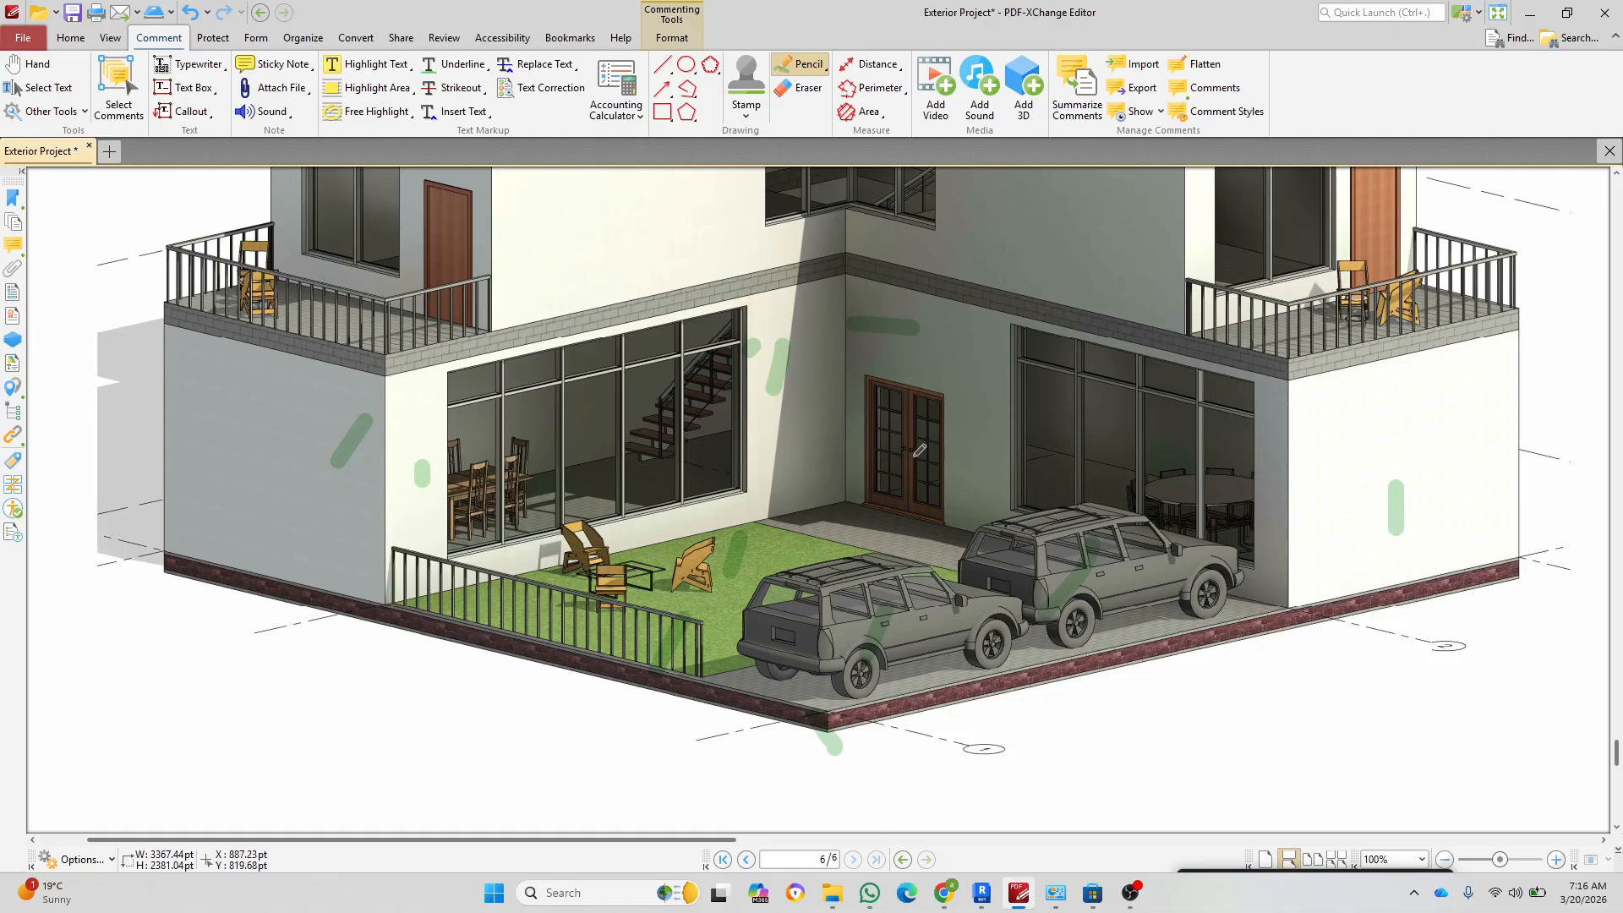
# Step: Back in Revit, open the Level 1 floor plan and start placing a door at the DOOR 01 location
pyautogui.click(981, 892)
pyautogui.doubleClick(1332, 260)
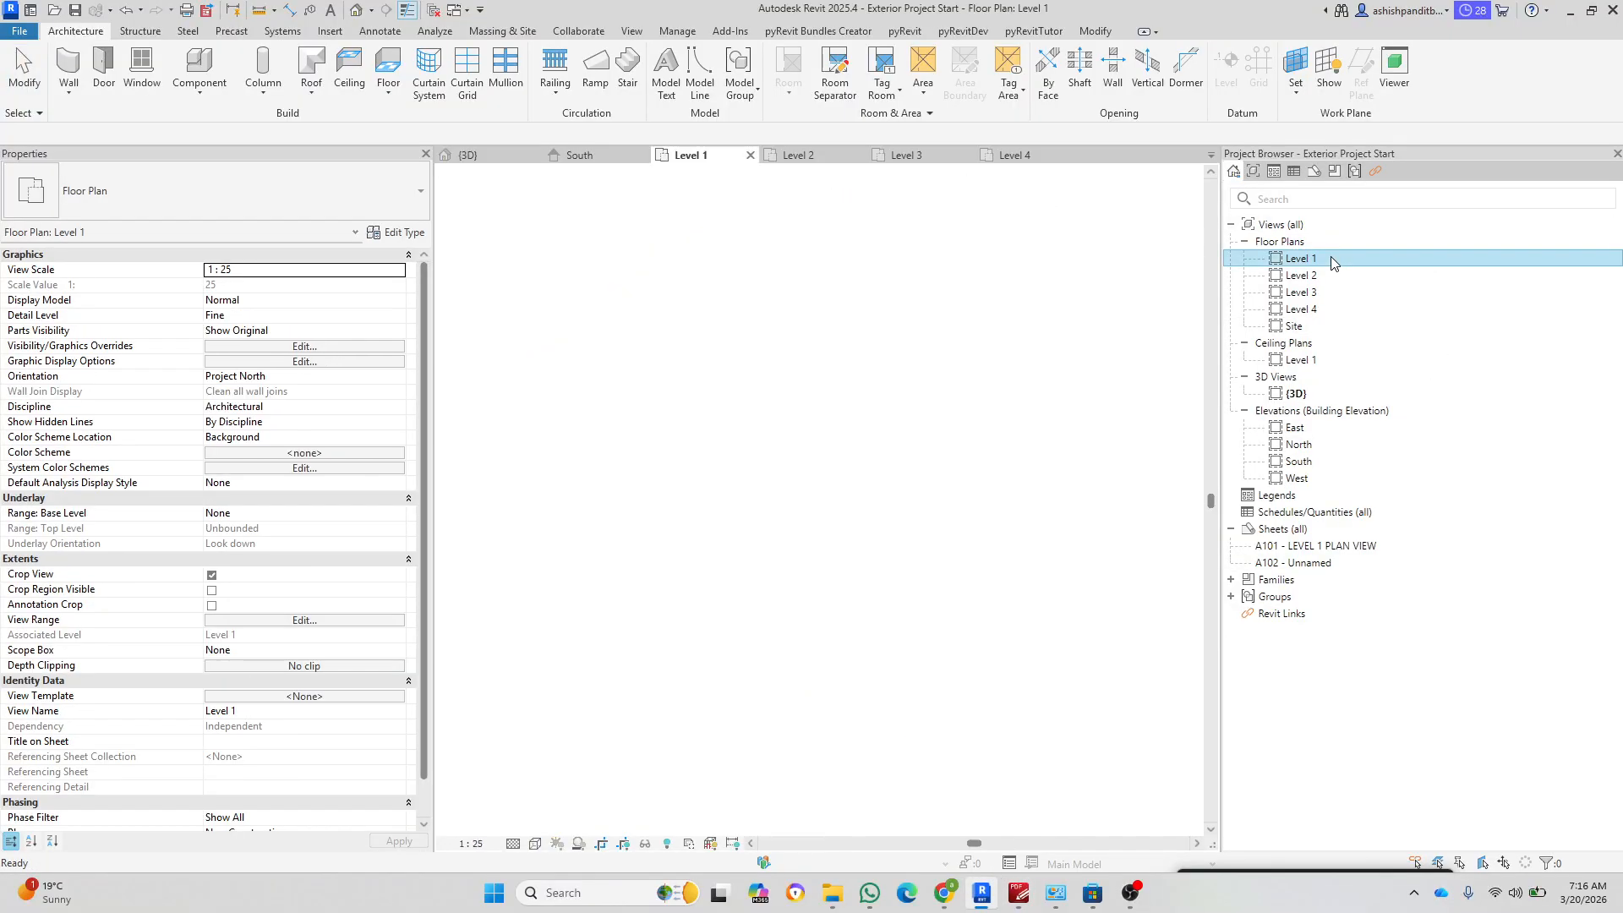
pyautogui.moveTo(688, 440); pyautogui.dragTo(687, 553, button='middle')
pyautogui.scroll(5, 721, 328)
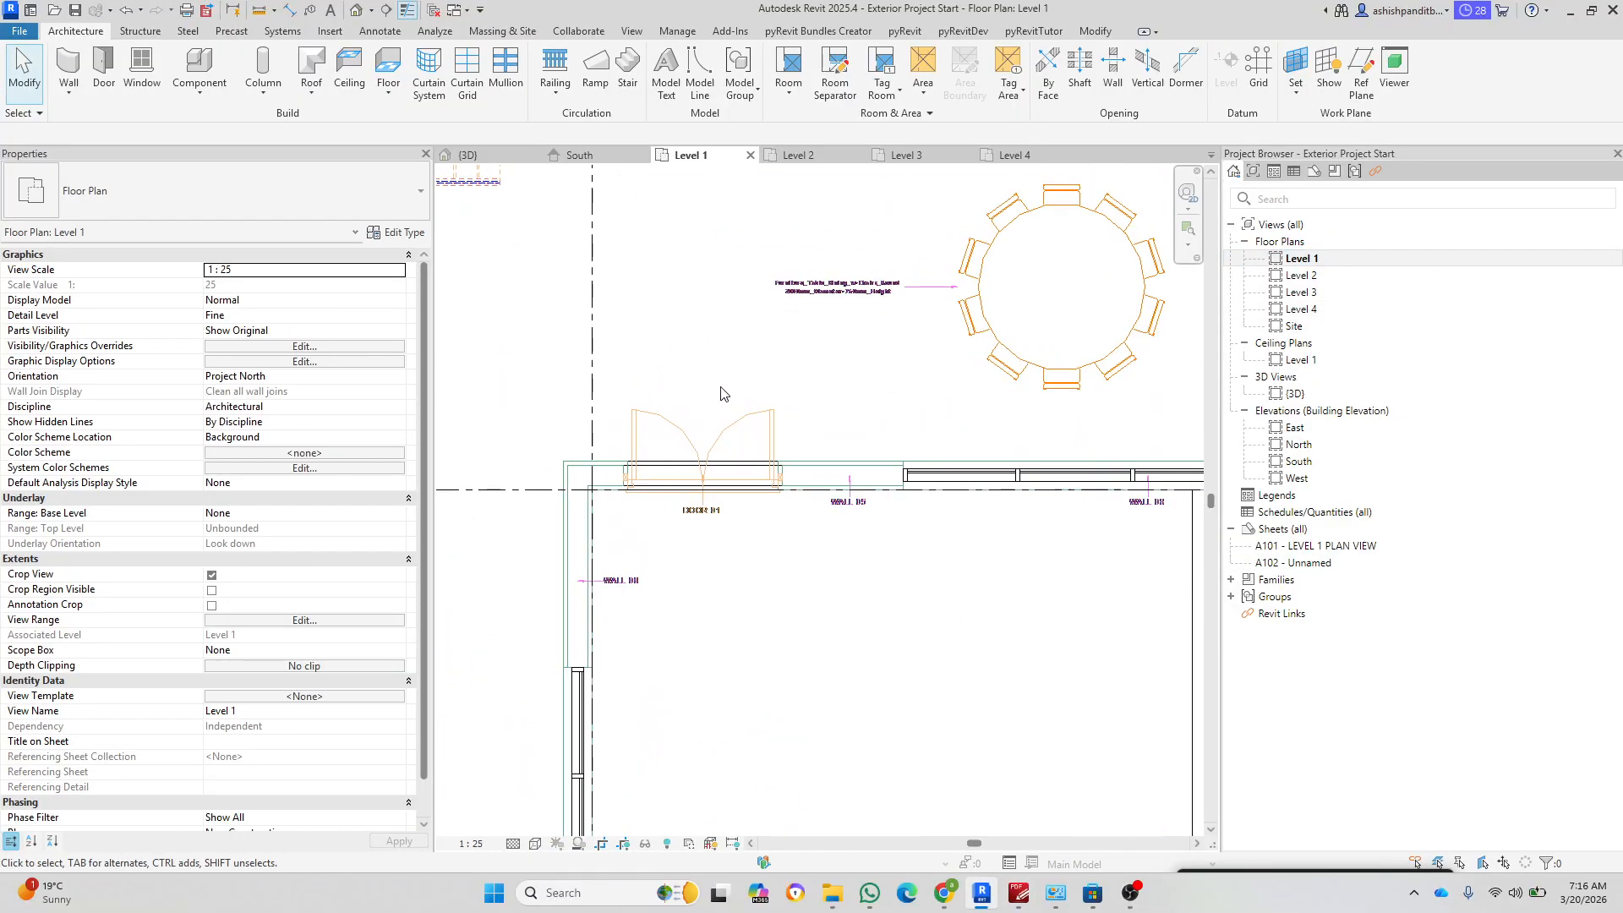
pyautogui.click(104, 65)
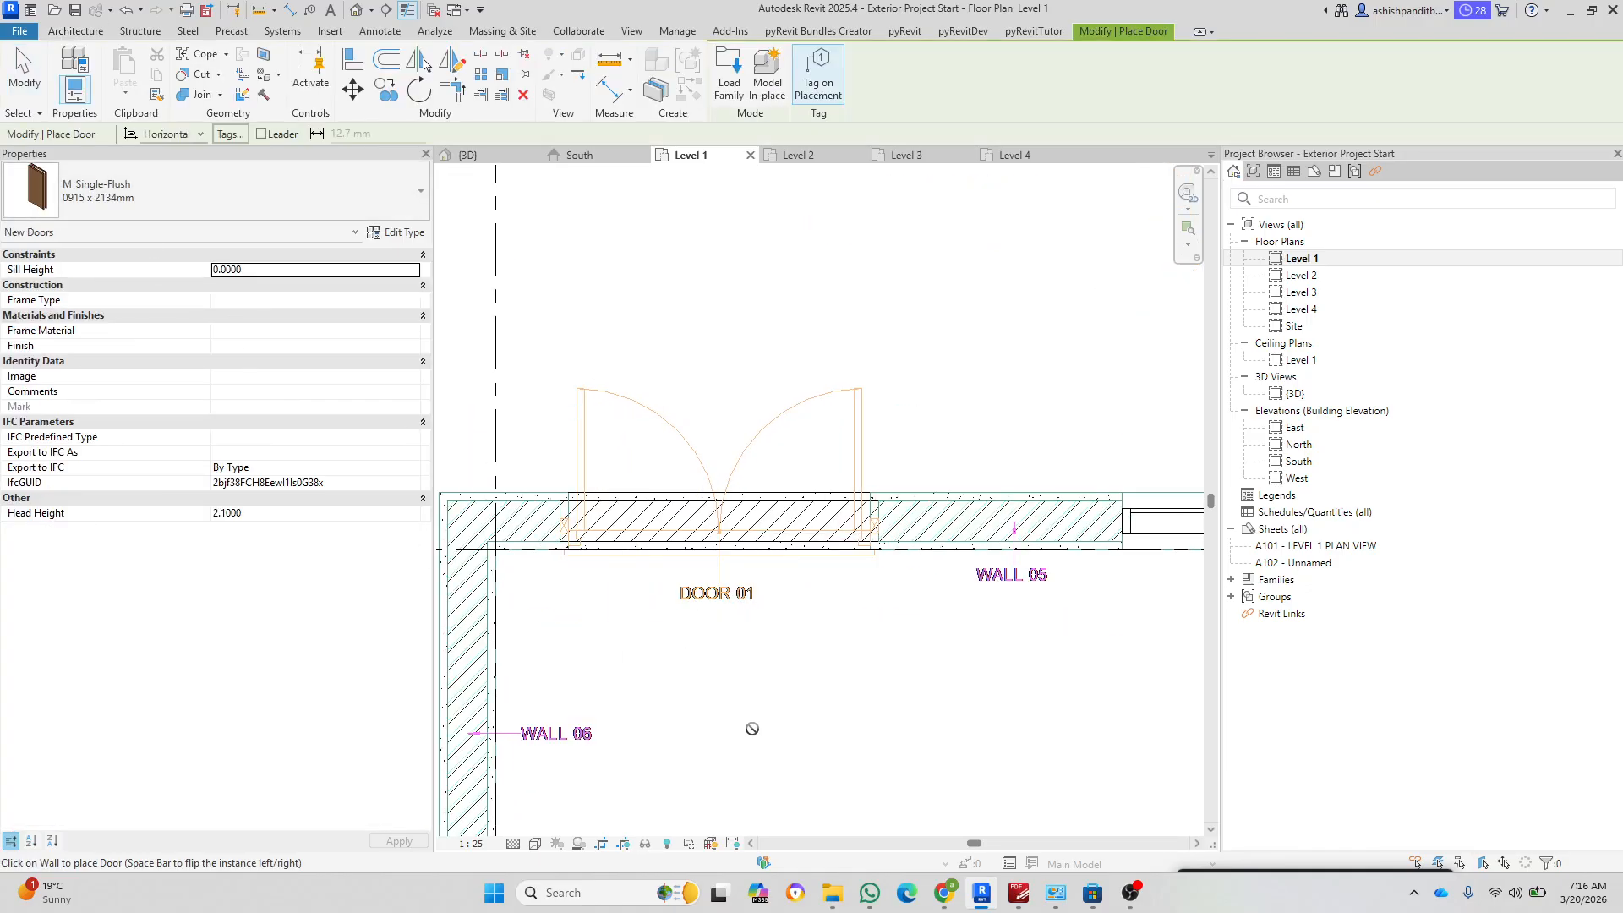
pyautogui.scroll(4, 782, 646)
# Step: In PDF-XChange Editor, highlight the DOOR 01 label on the page 1 plan
pyautogui.click(1018, 894)
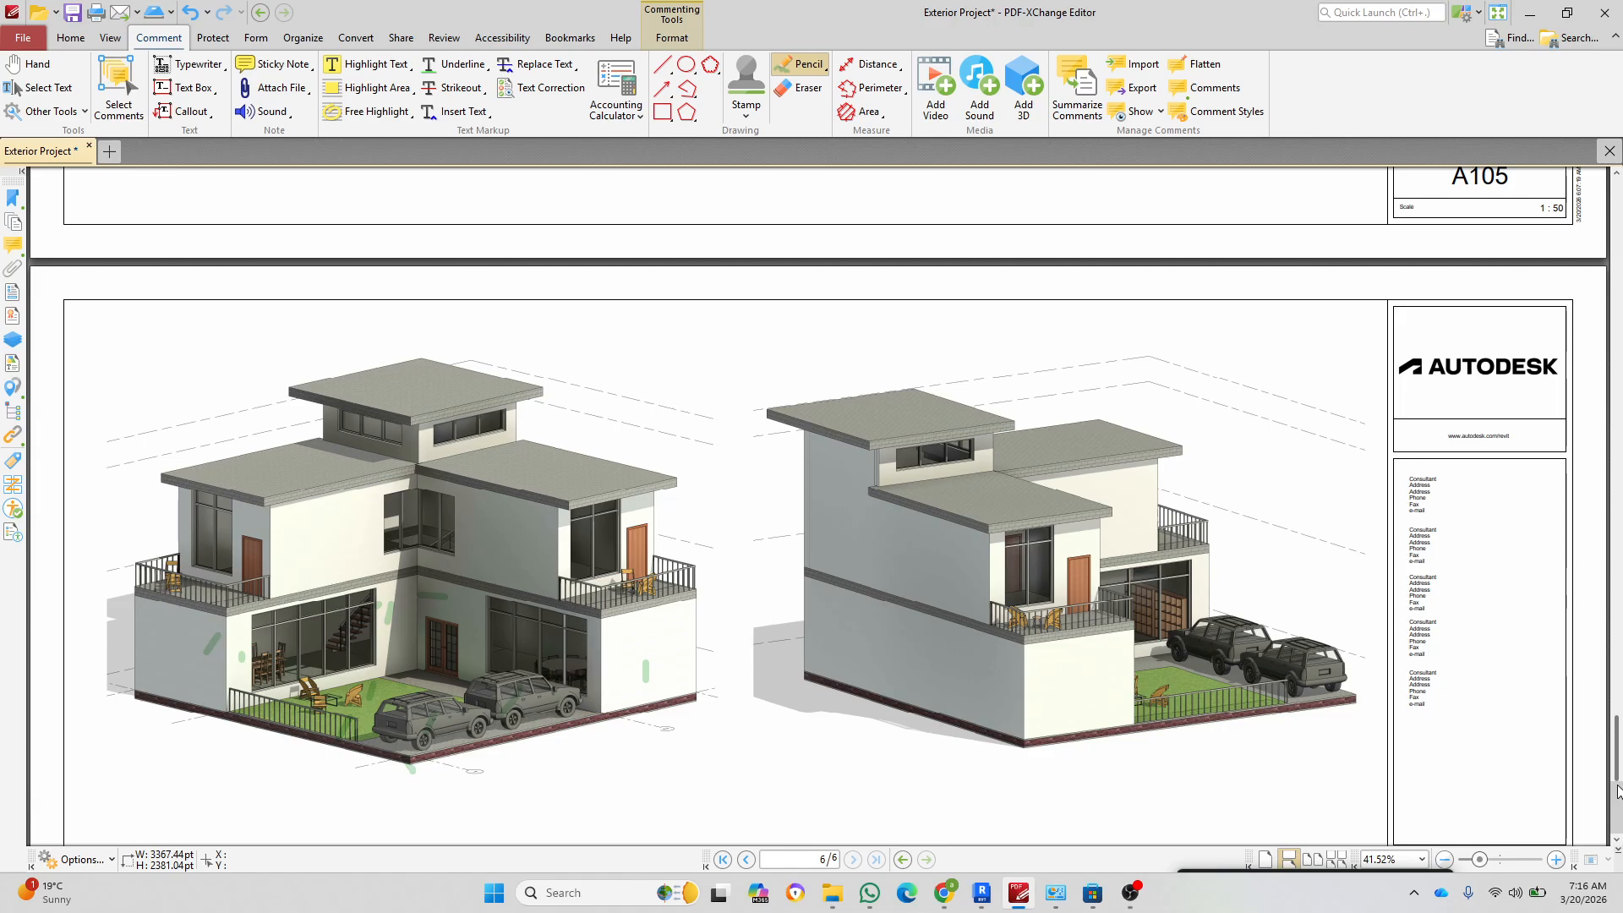
pyautogui.moveTo(1616, 791); pyautogui.dragTo(1588, 185)
pyautogui.keyDown('ctrl'); pyautogui.scroll(6, 538, 629); pyautogui.keyUp('ctrl')
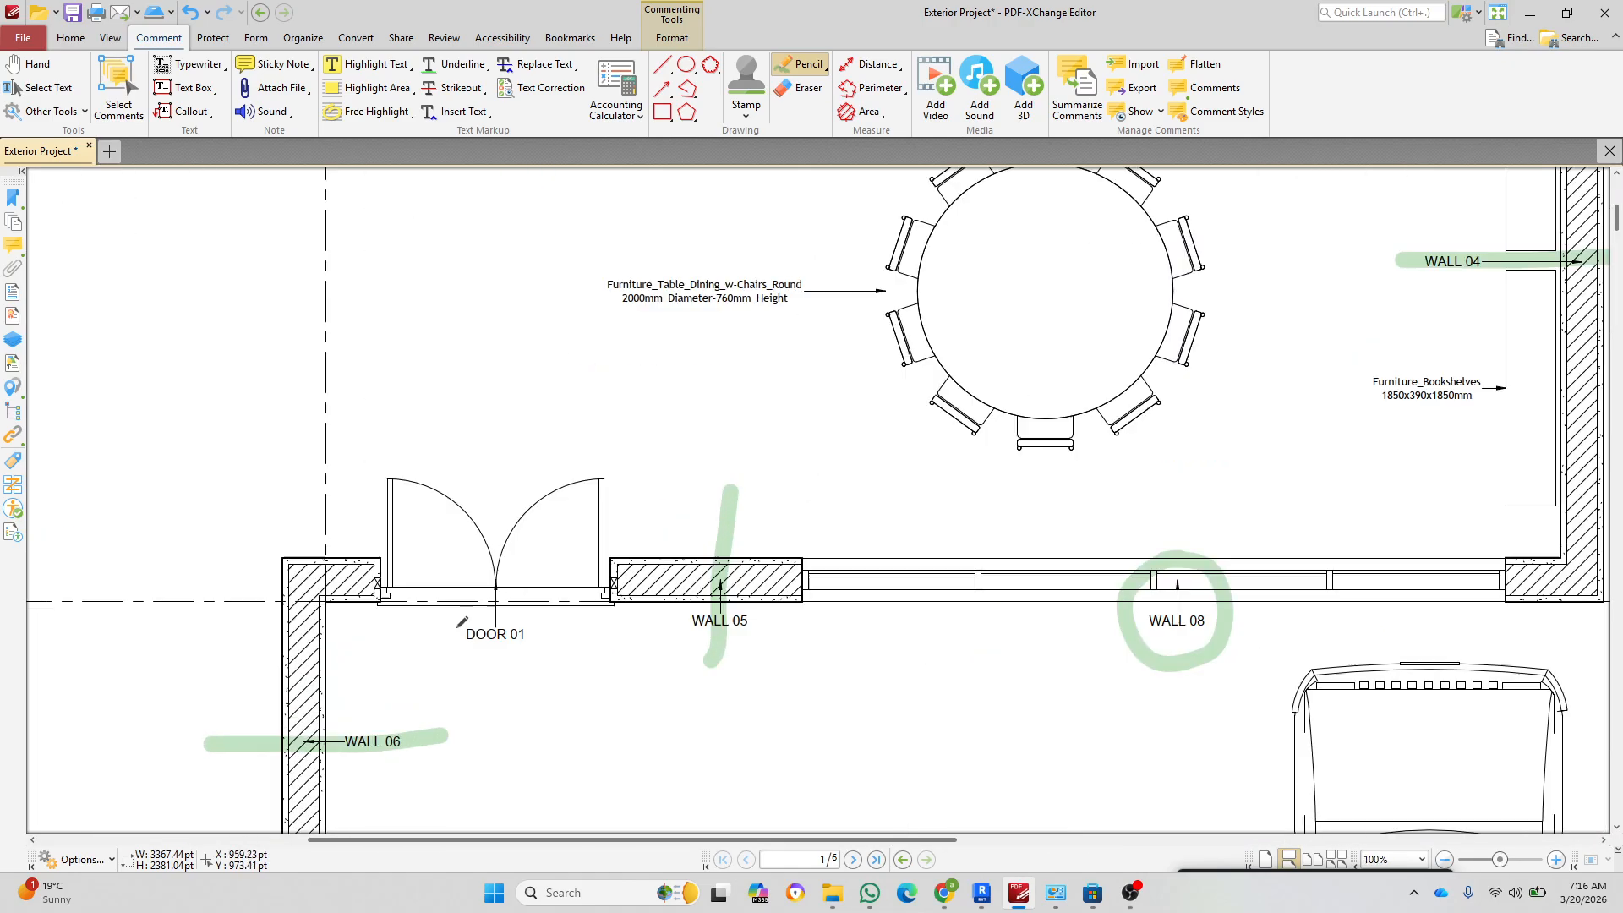
pyautogui.moveTo(495, 630); pyautogui.dragTo(662, 633)
pyautogui.keyDown('ctrl'); pyautogui.scroll(-5, 534, 634); pyautogui.keyUp('ctrl')
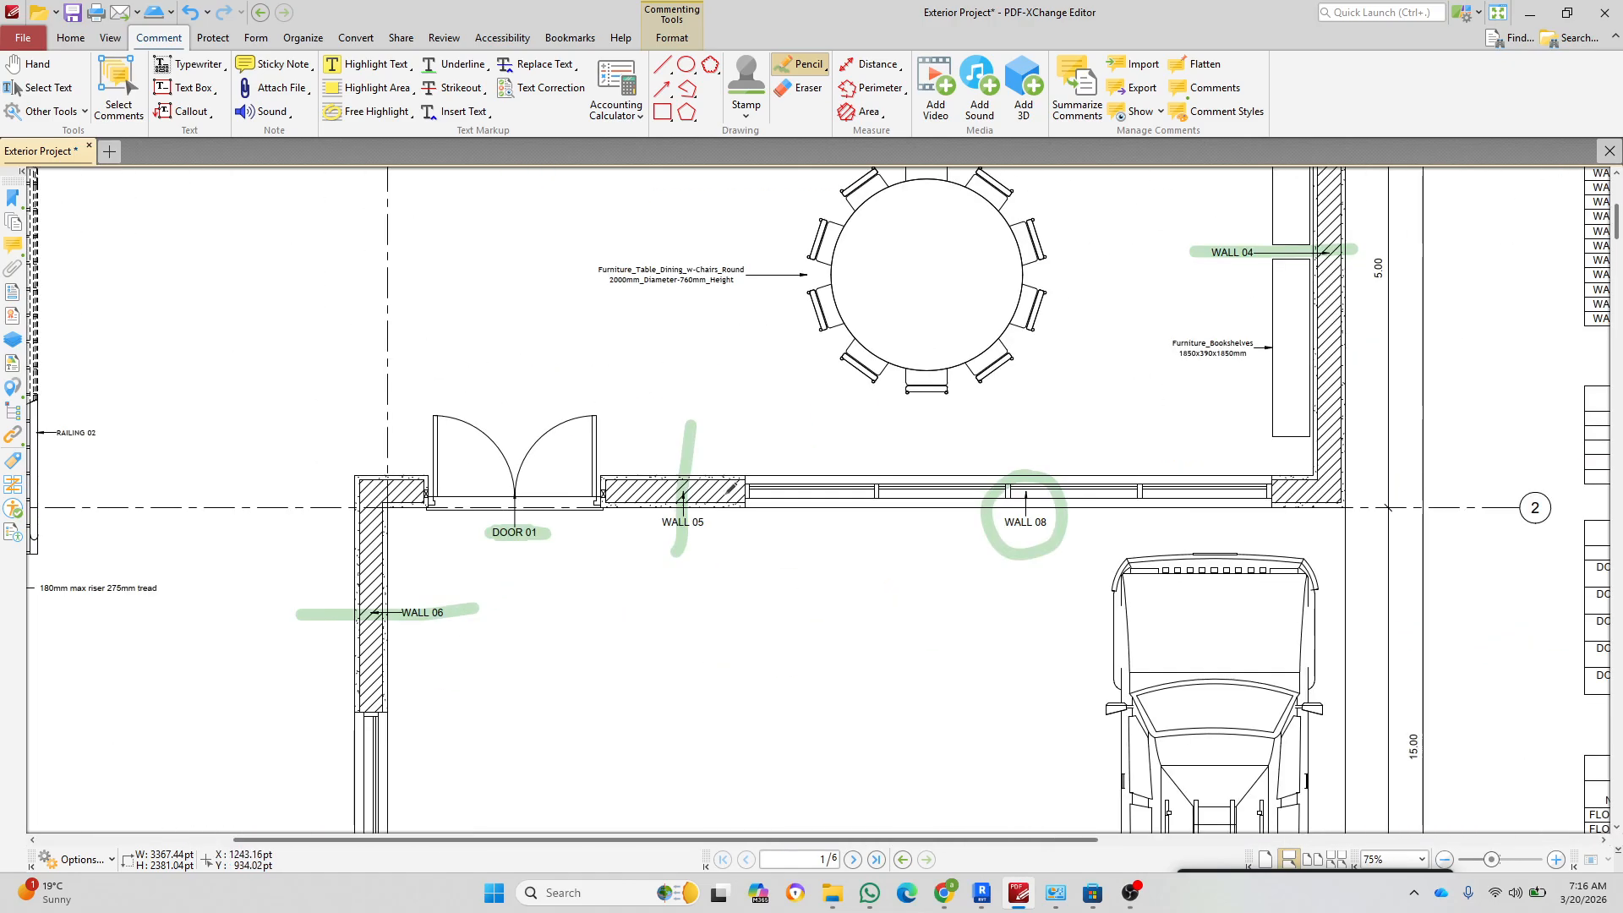
# Step: Highlight DOOR 01's family name, Doors_ExtDbl_w-Glazing_Bars_1, in the page 1 Door Schedule
pyautogui.keyDown('ctrl'); pyautogui.scroll(3, 1387, 512); pyautogui.keyUp('ctrl')
pyautogui.moveTo(1322, 561)
pyautogui.mouseDown(button='middle')
pyautogui.moveTo(821, 357)
pyautogui.moveTo(351, 309)
pyautogui.mouseUp(button='middle')
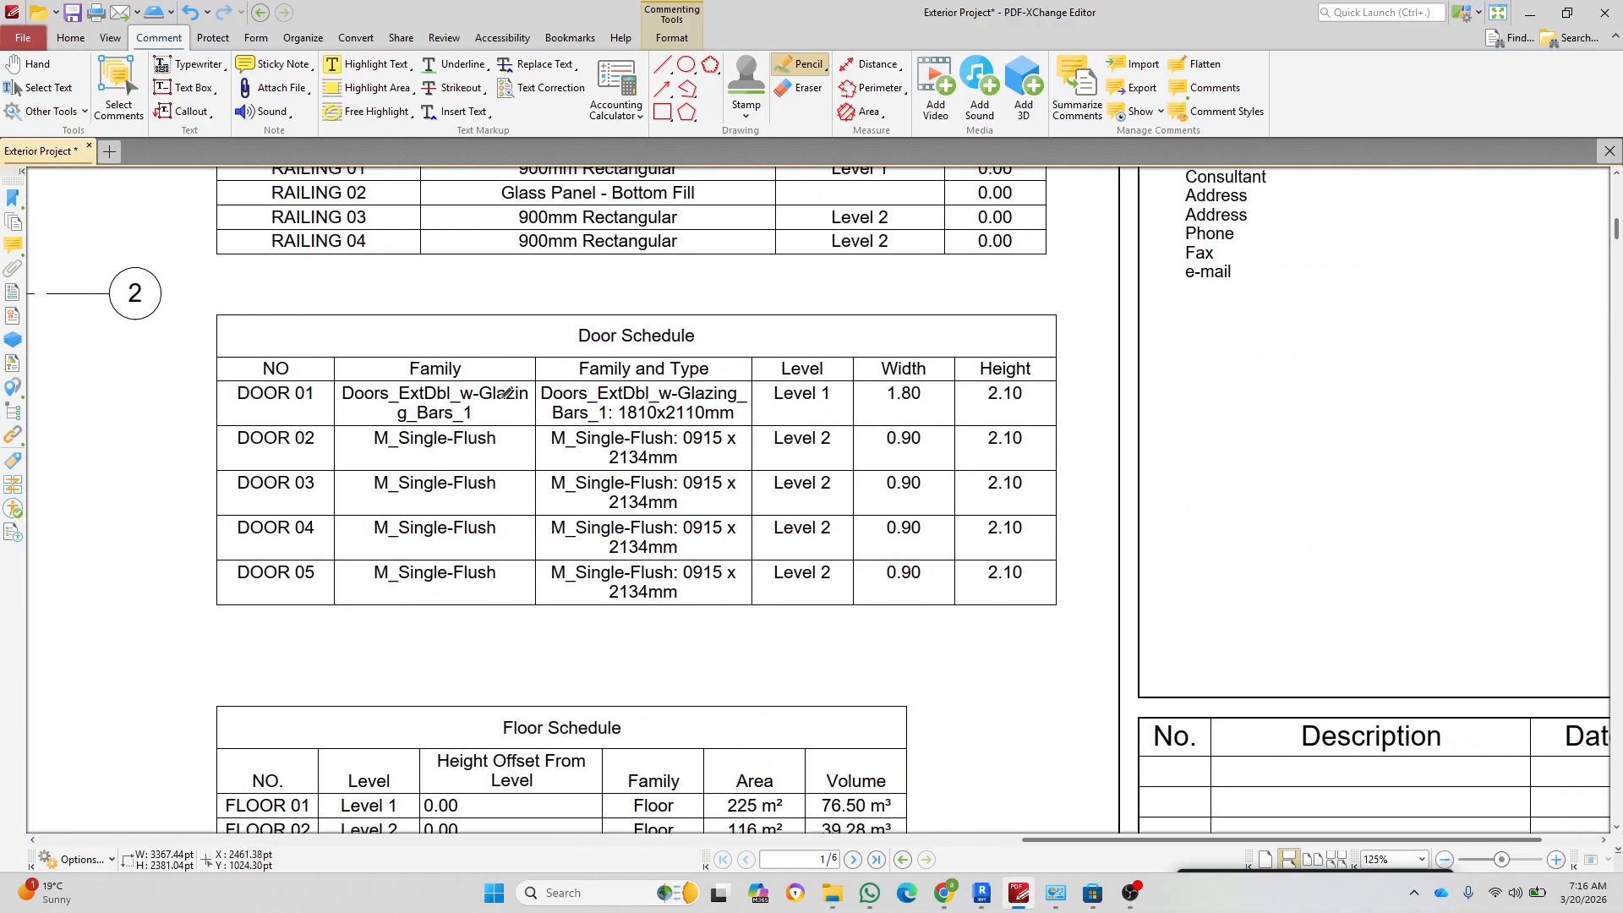
pyautogui.keyDown('ctrl'); pyautogui.scroll(4, 486, 423); pyautogui.keyUp('ctrl')
pyautogui.moveTo(227, 425)
pyautogui.mouseDown()
pyautogui.moveTo(701, 426)
pyautogui.moveTo(419, 492)
pyautogui.moveTo(393, 524)
pyautogui.moveTo(617, 518)
pyautogui.moveTo(633, 502)
pyautogui.mouseUp()
# Step: Back in Revit, choose the Doors_ExtDbl_w-Glazing_Bars_1 door family in its 1510x2110mm type, checking the family name against the PDF schedule
pyautogui.hotkey('alt', 'Tab')
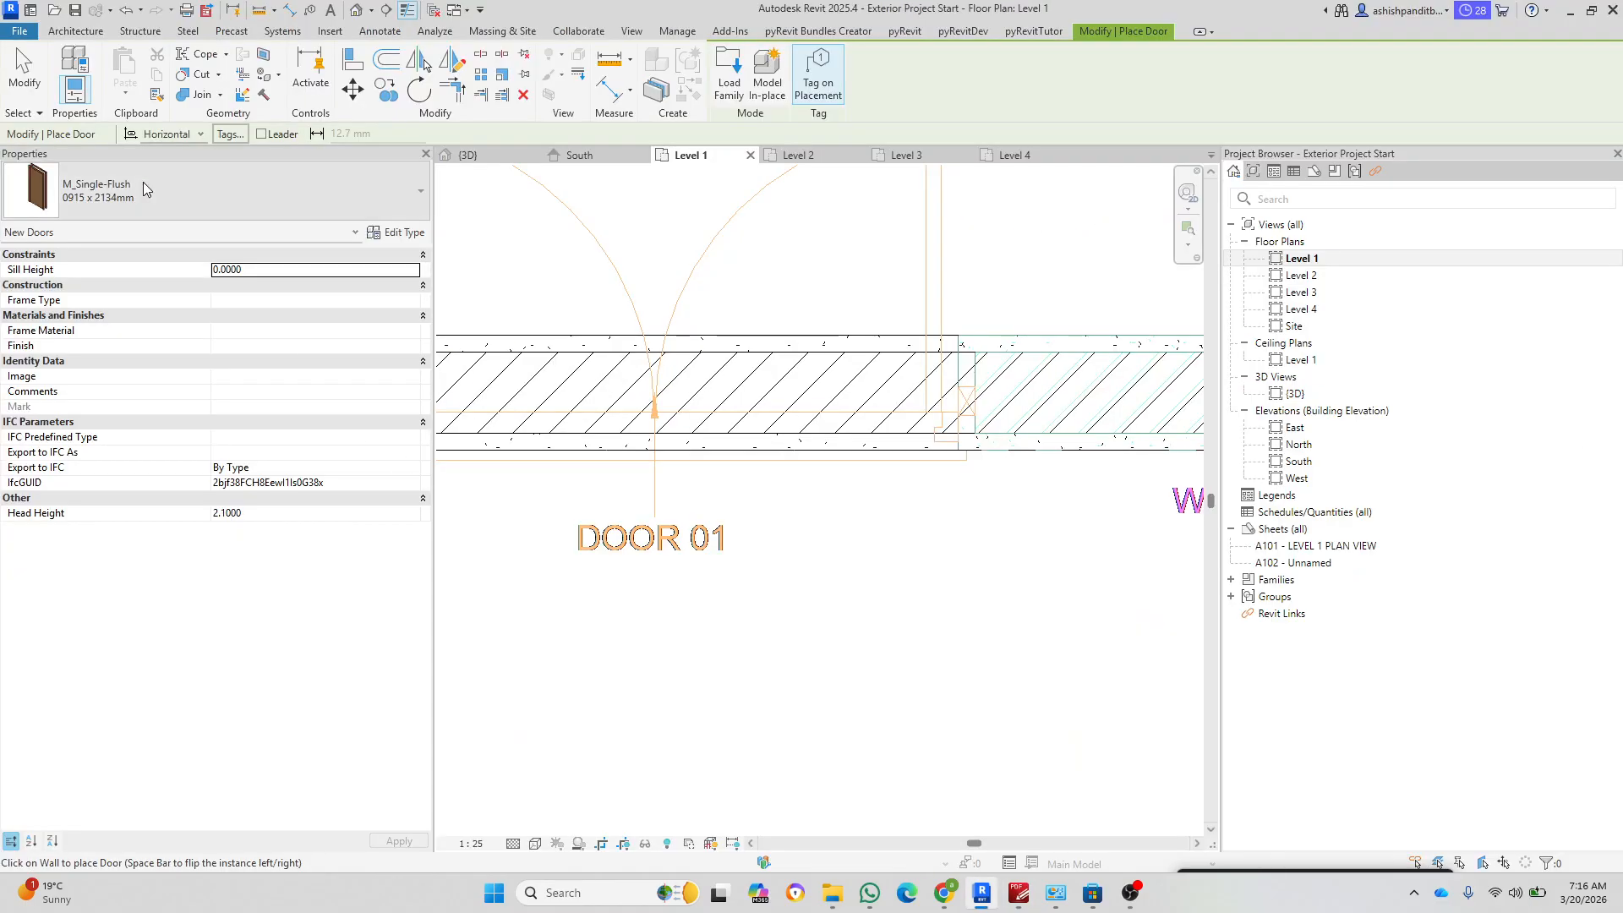
pyautogui.click(146, 187)
pyautogui.moveTo(132, 334)
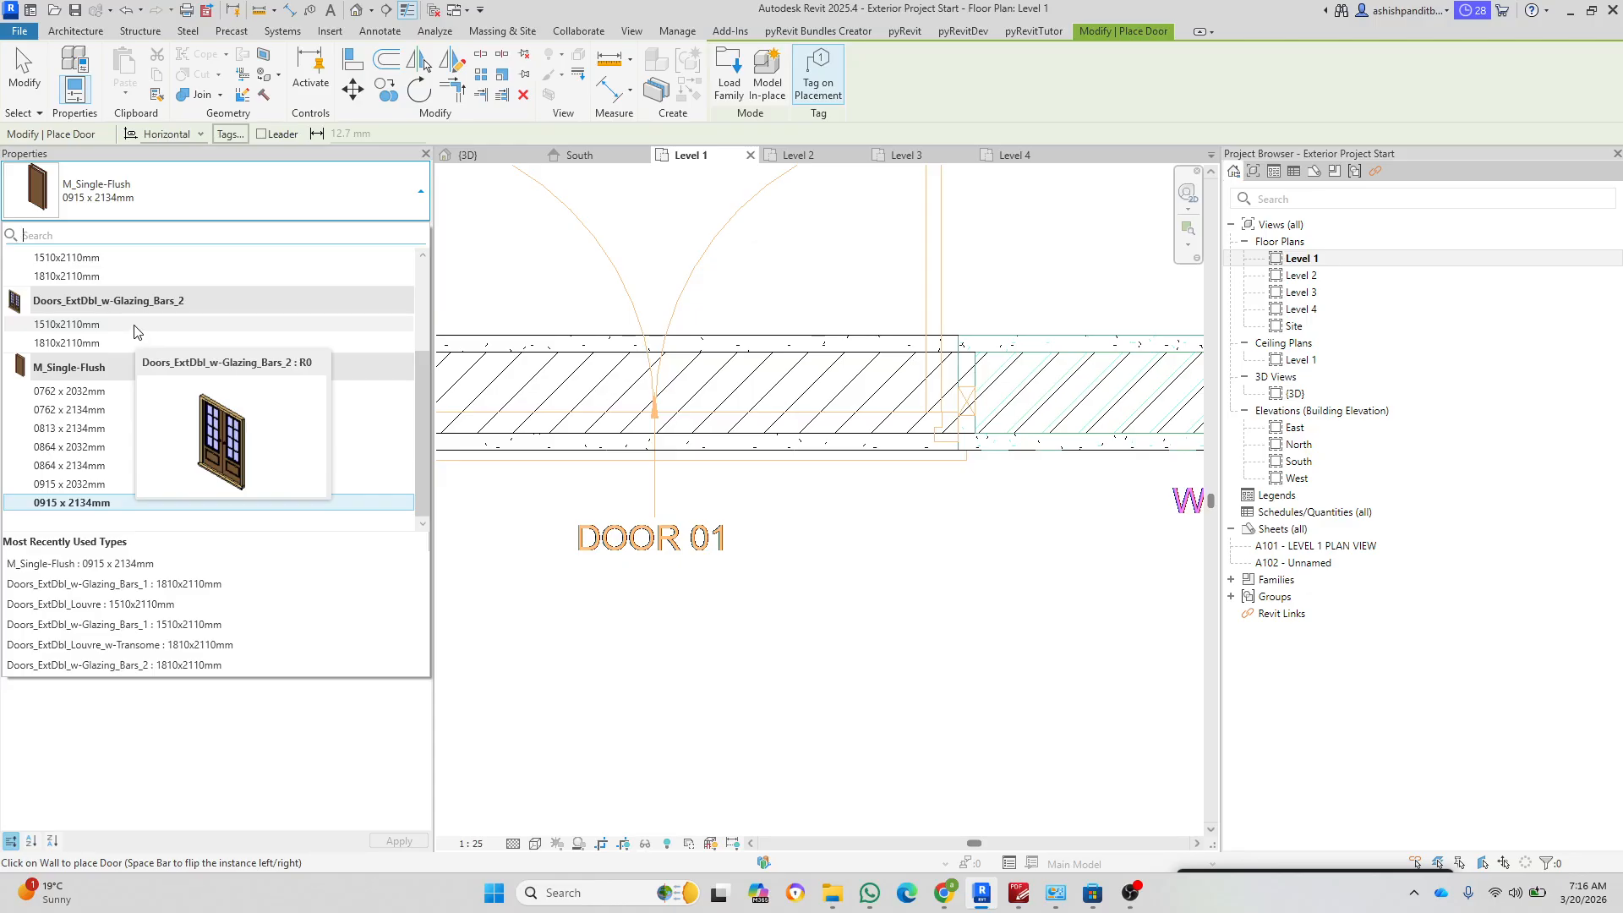
pyautogui.scroll(3, 135, 334)
pyautogui.scroll(-1, 135, 355)
pyautogui.hotkey('alt', 'Tab')
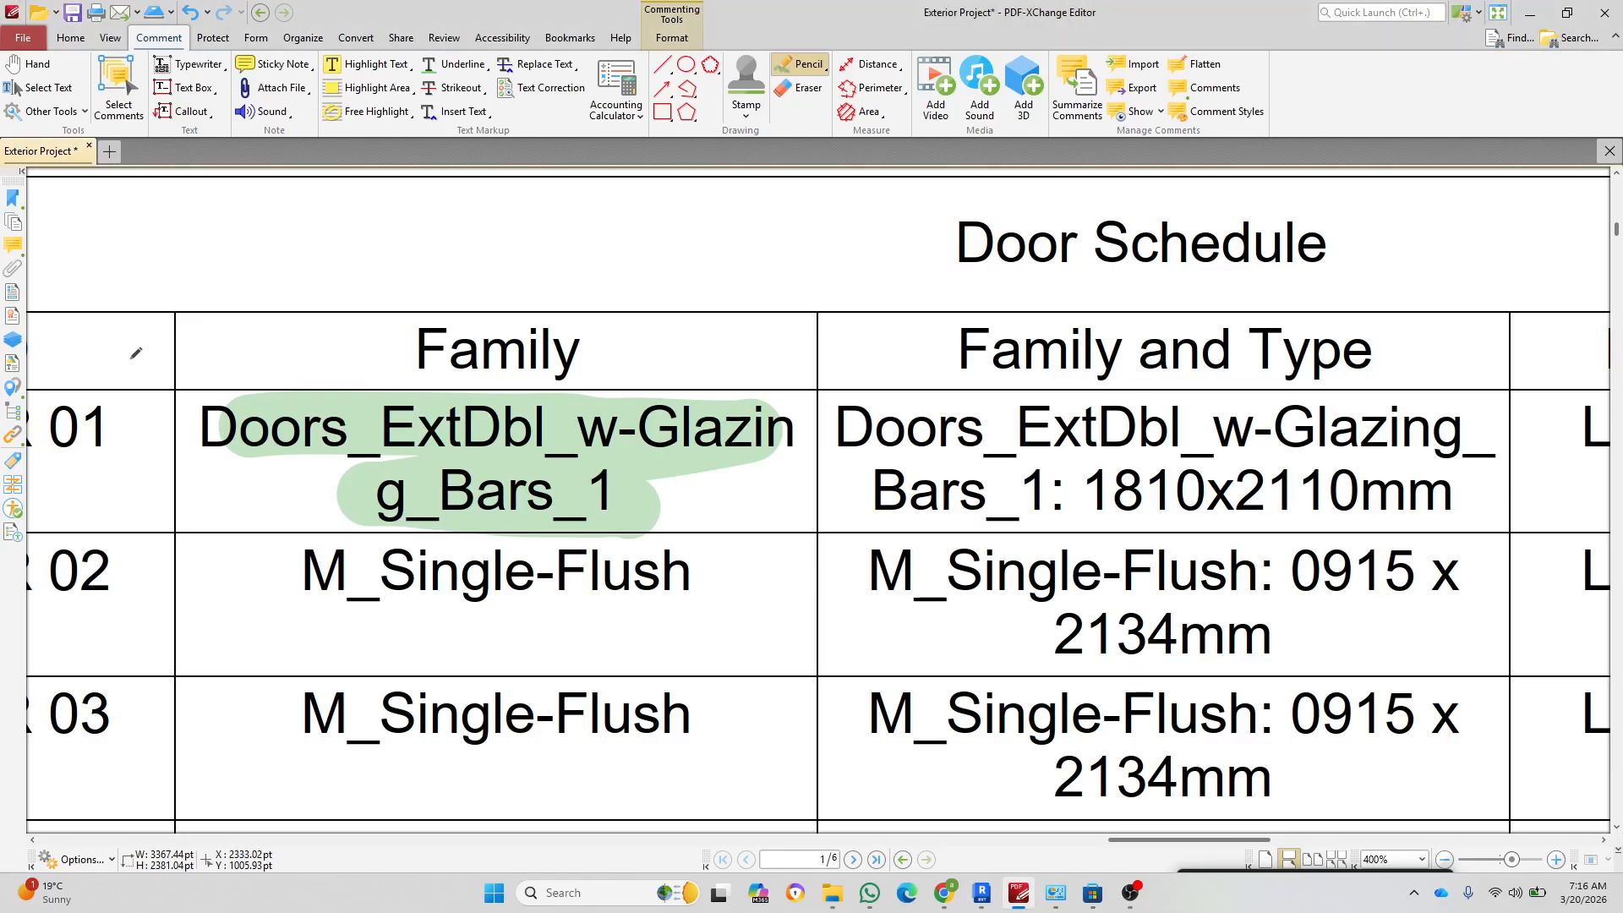
pyautogui.hotkey('alt', 'Tab')
pyautogui.click(159, 196)
pyautogui.scroll(-4, 138, 342)
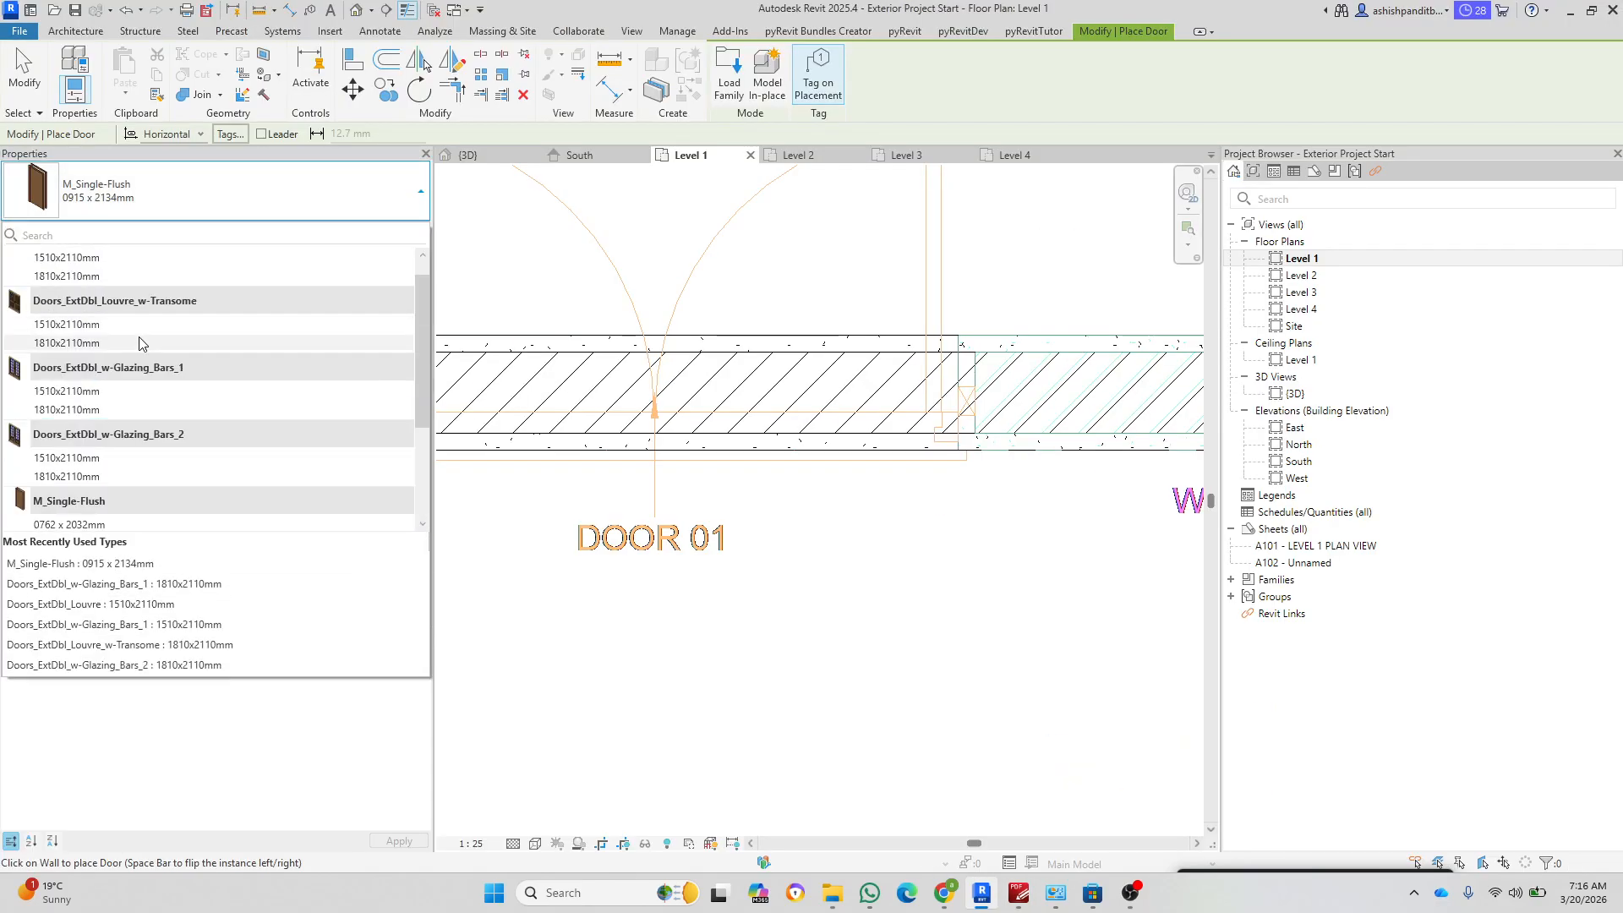
pyautogui.click(124, 397)
# Step: Highlight DOOR 01's 1810x2110mm size in the PDF schedule and choose that type of Doors_ExtDbl_w-Glazing_Bars_1 in Revit
pyautogui.hotkey('alt', 'Tab')
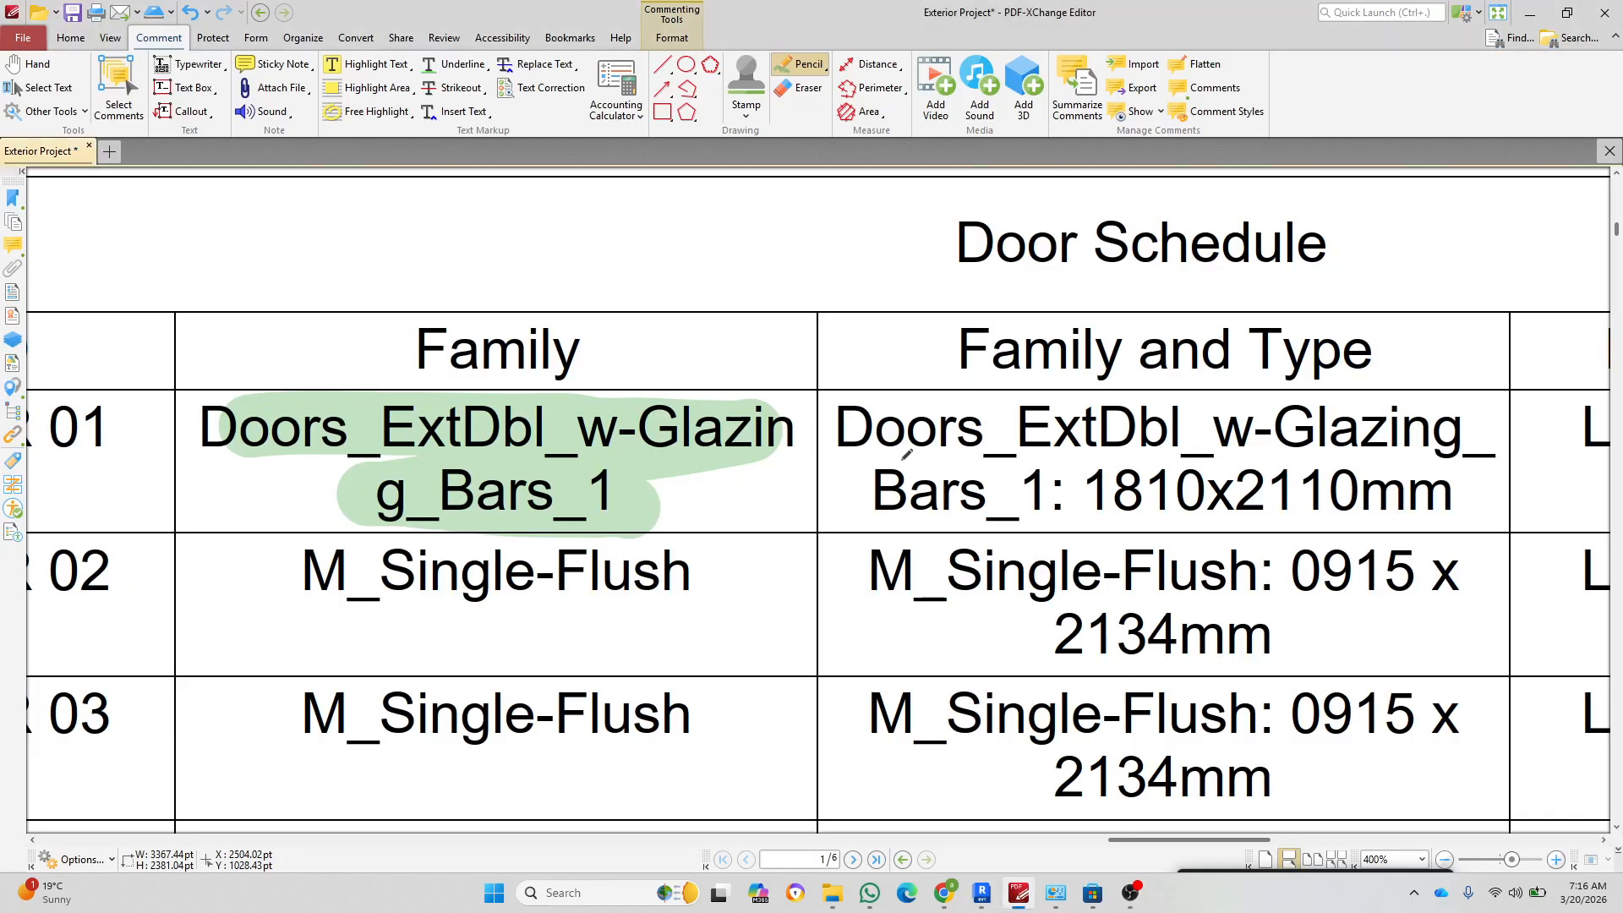
pyautogui.moveTo(1091, 488); pyautogui.dragTo(1403, 490)
pyautogui.hotkey('alt', 'Tab')
pyautogui.click(256, 203)
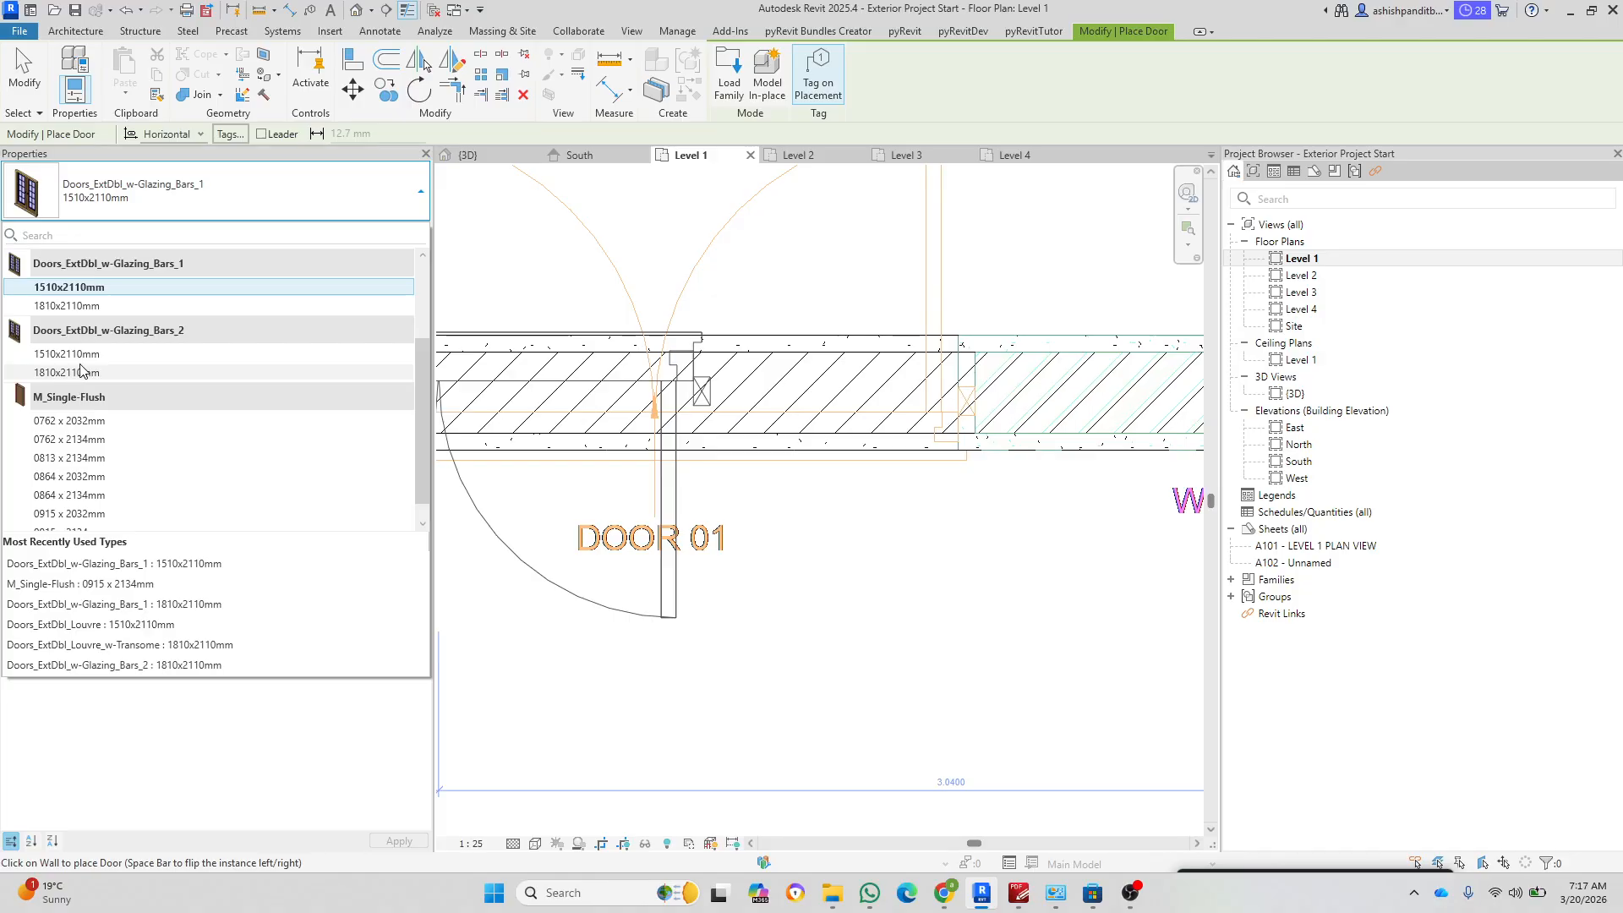
pyautogui.click(84, 315)
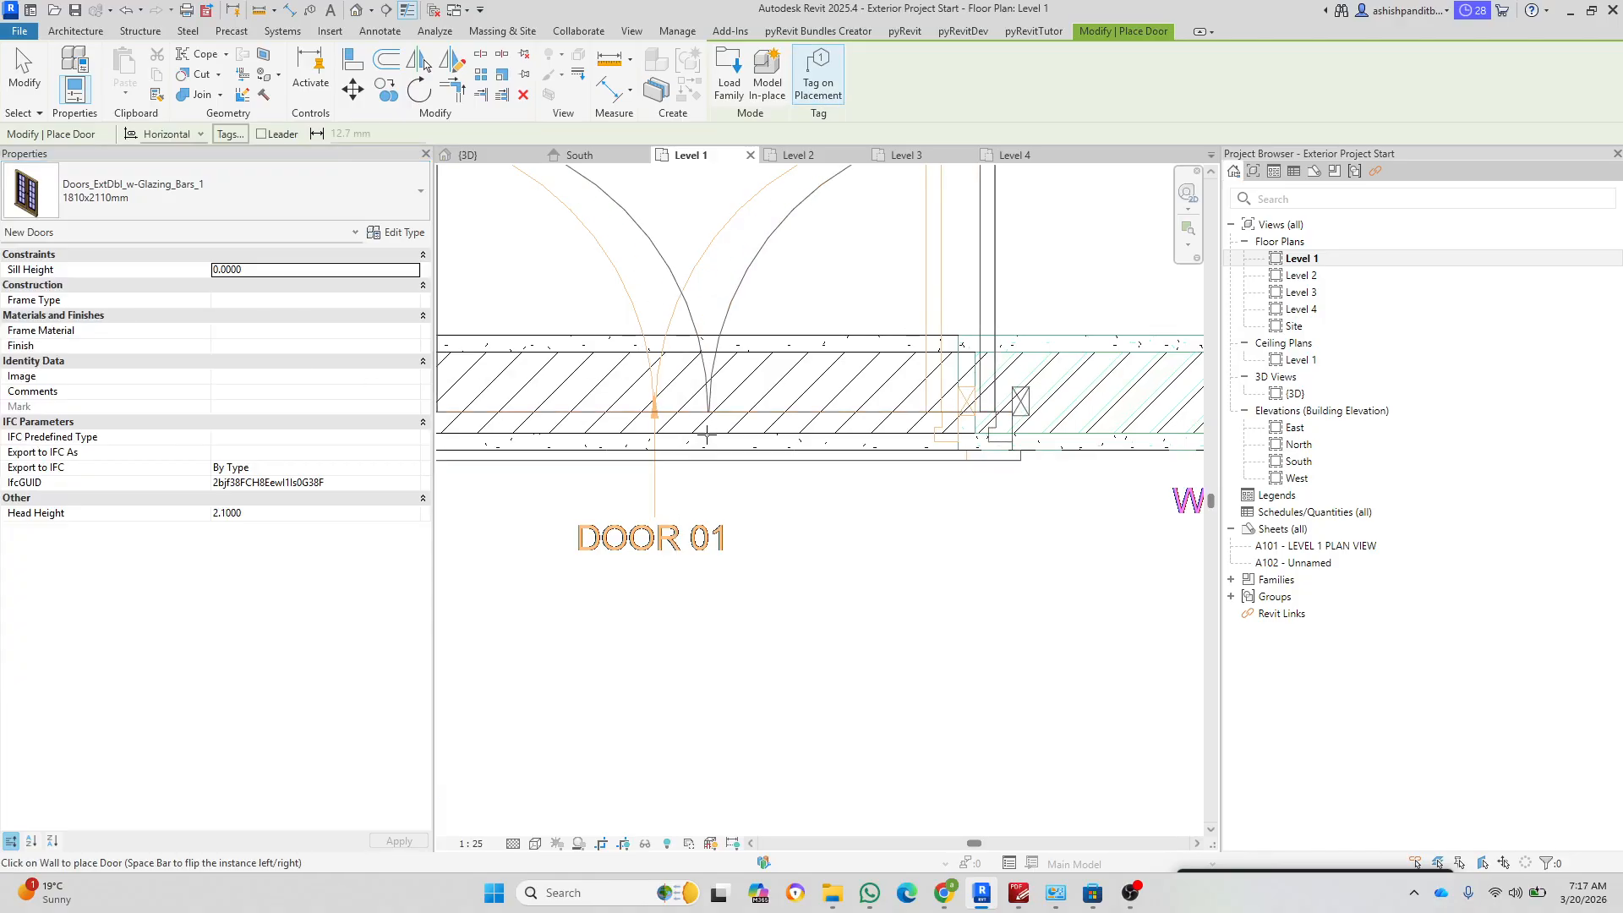
# Step: Place the double door in the grid 2 wall beside the DOOR 01 mark, swinging inward, and end door placement
pyautogui.scroll(-3, 707, 435)
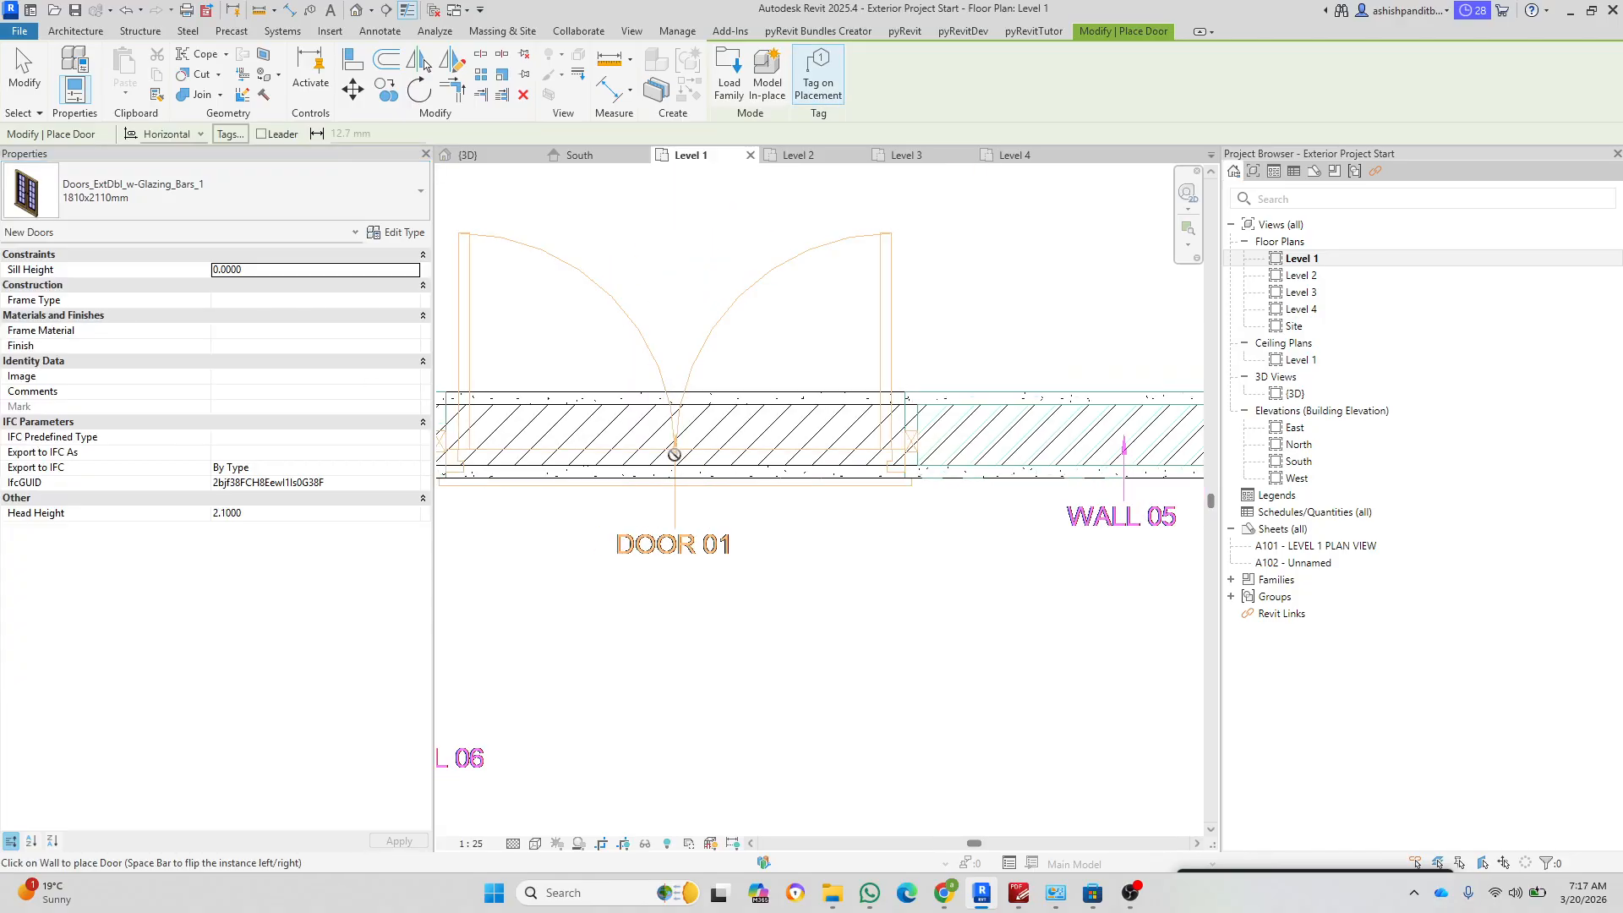
pyautogui.click(721, 448)
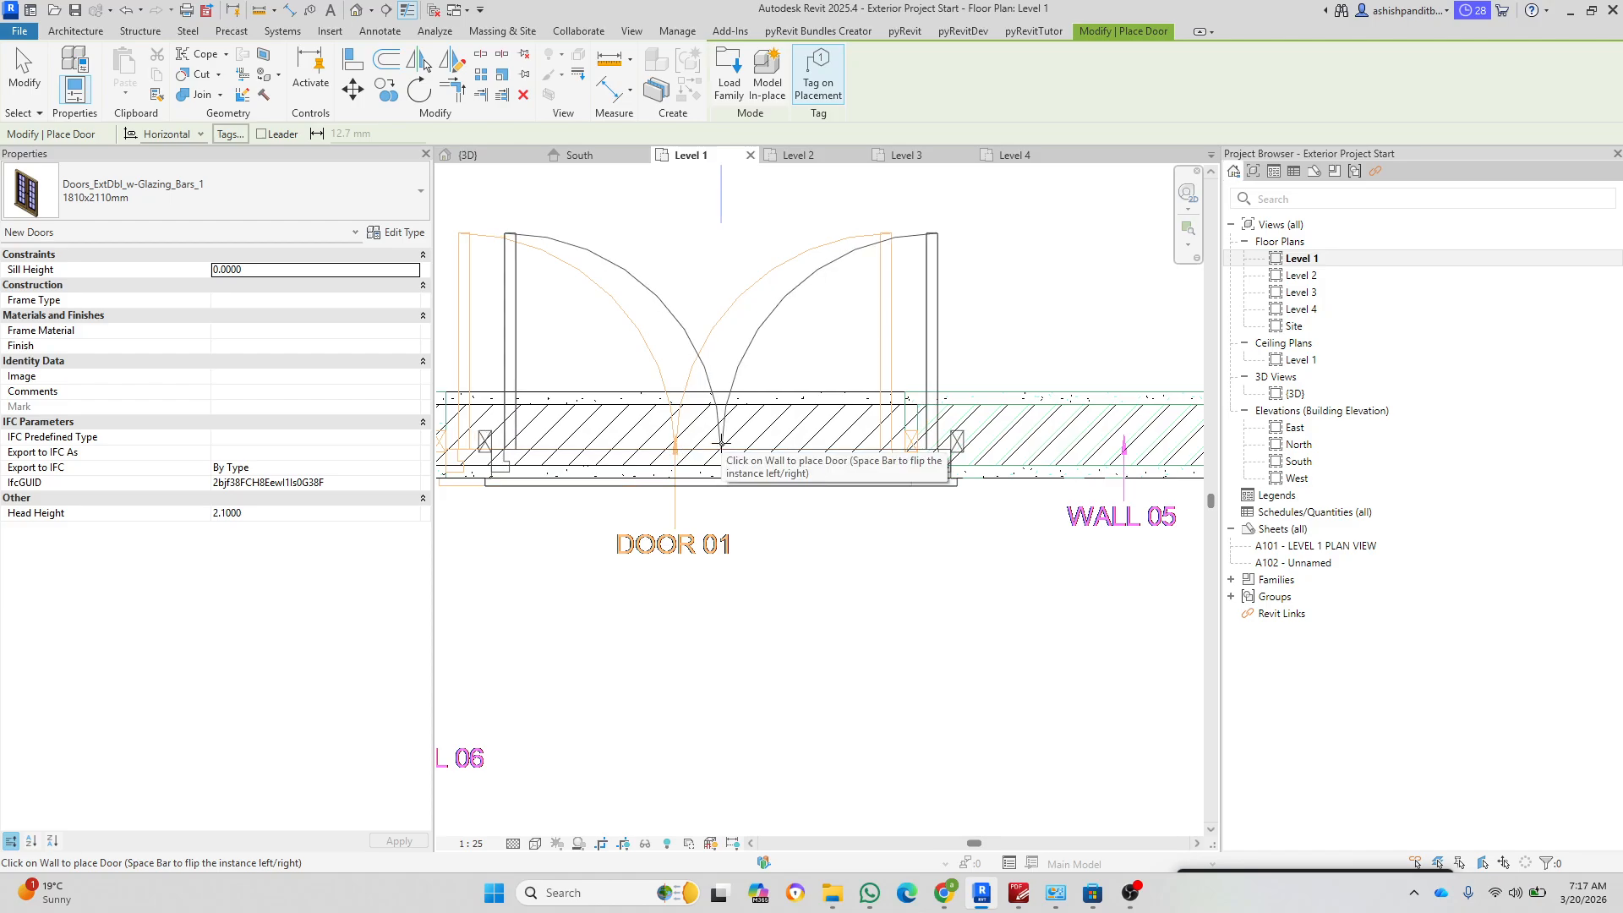
pyautogui.press('Escape')
pyautogui.press('Escape')
pyautogui.scroll(5, 677, 524)
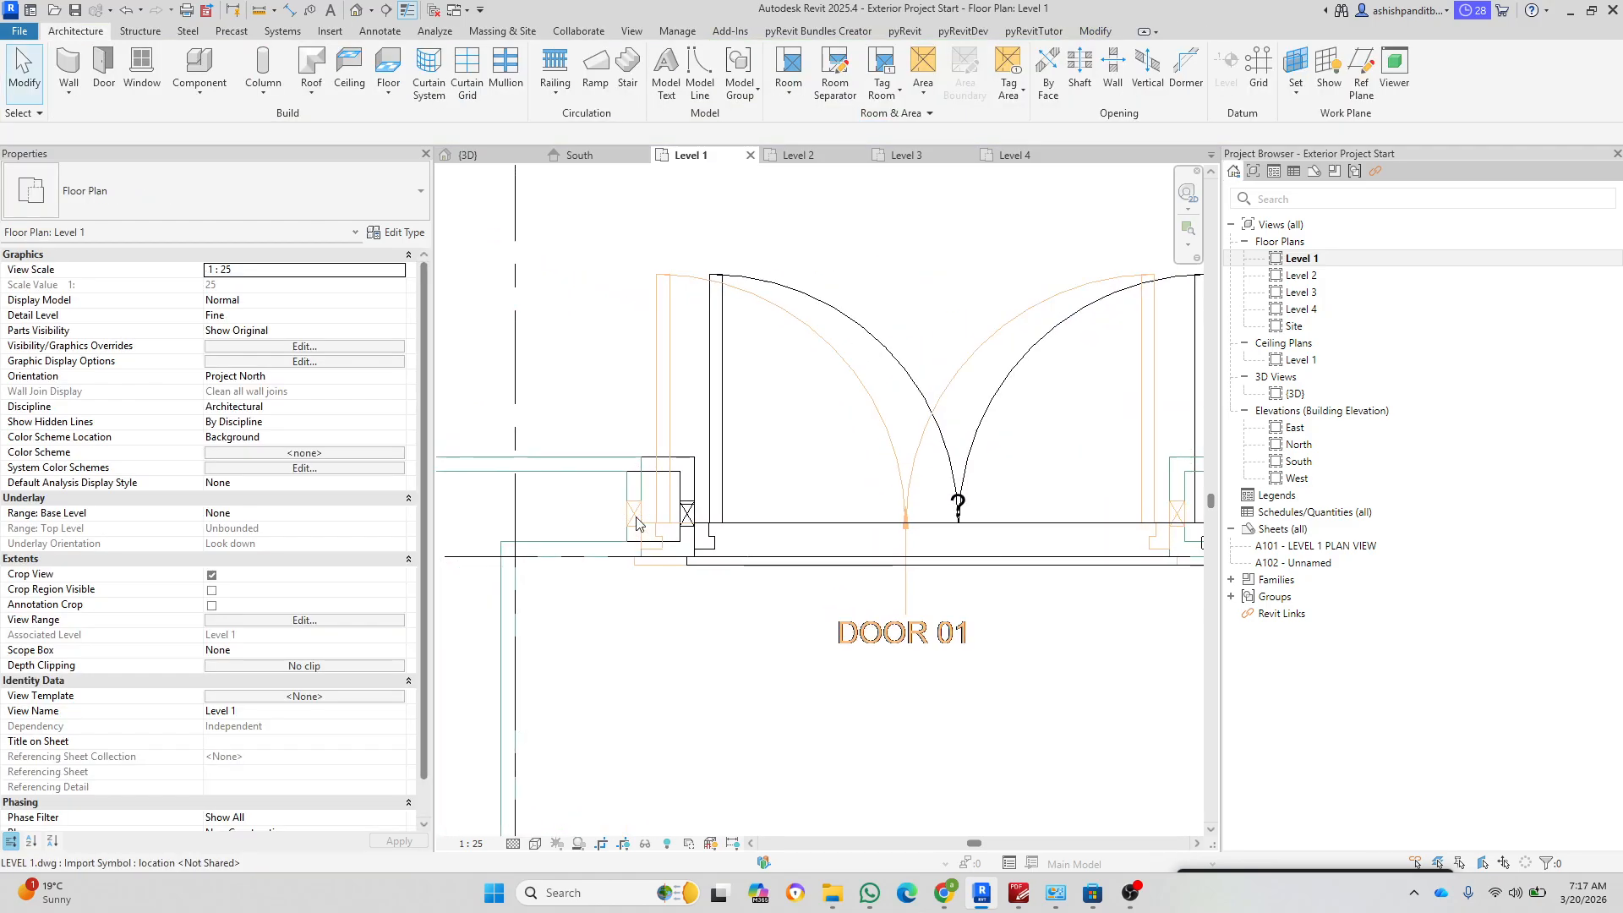
pyautogui.click(774, 611)
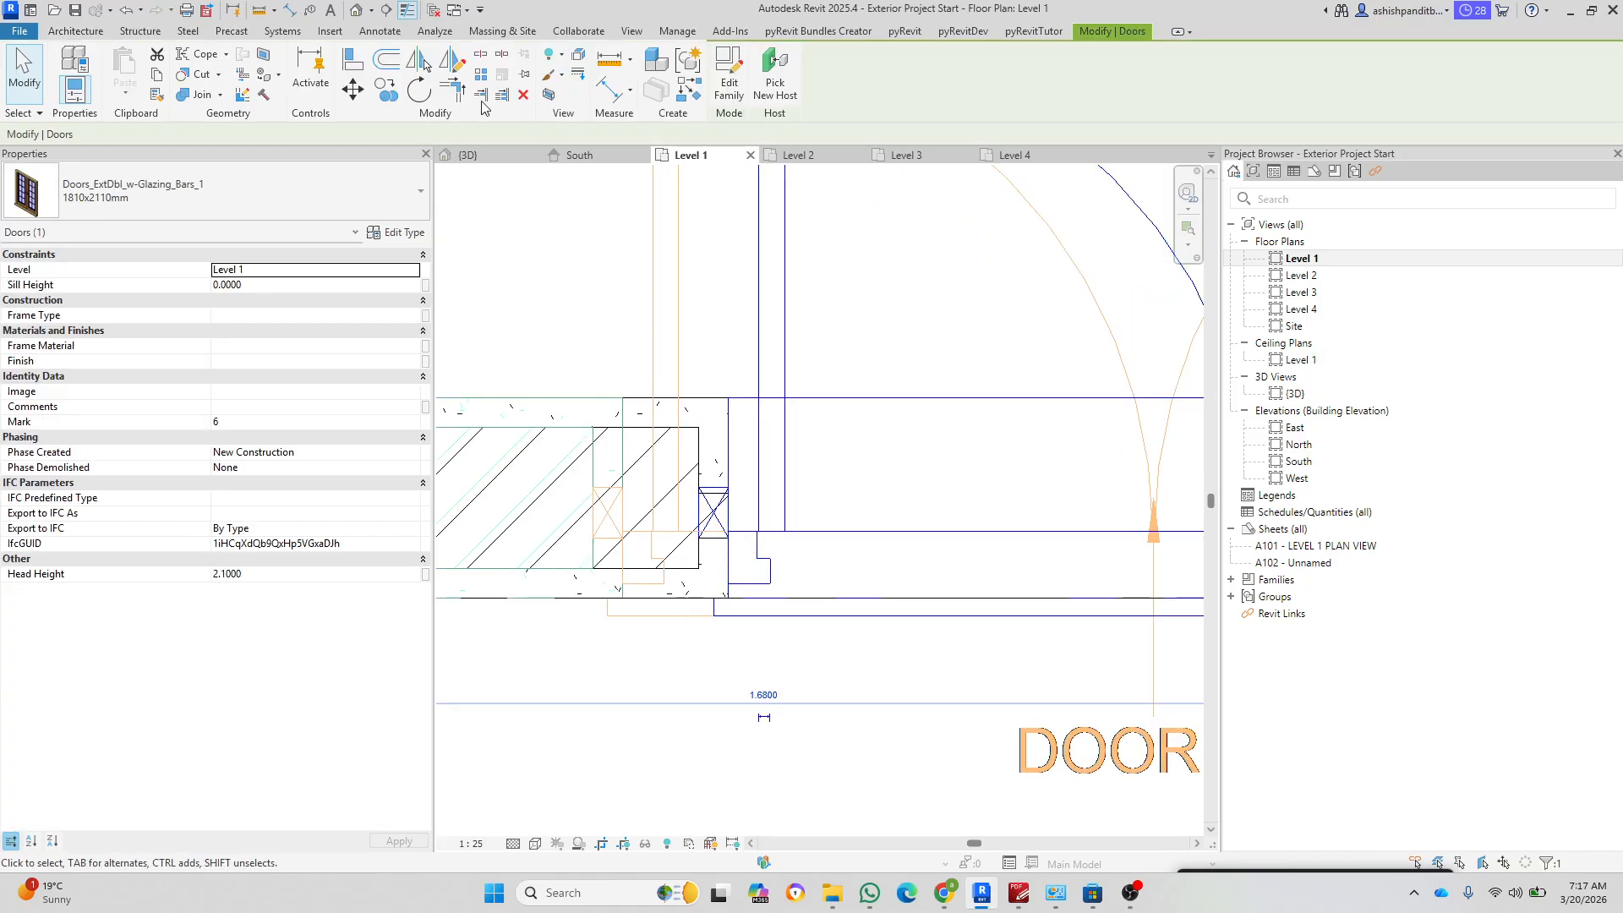
pyautogui.click(351, 92)
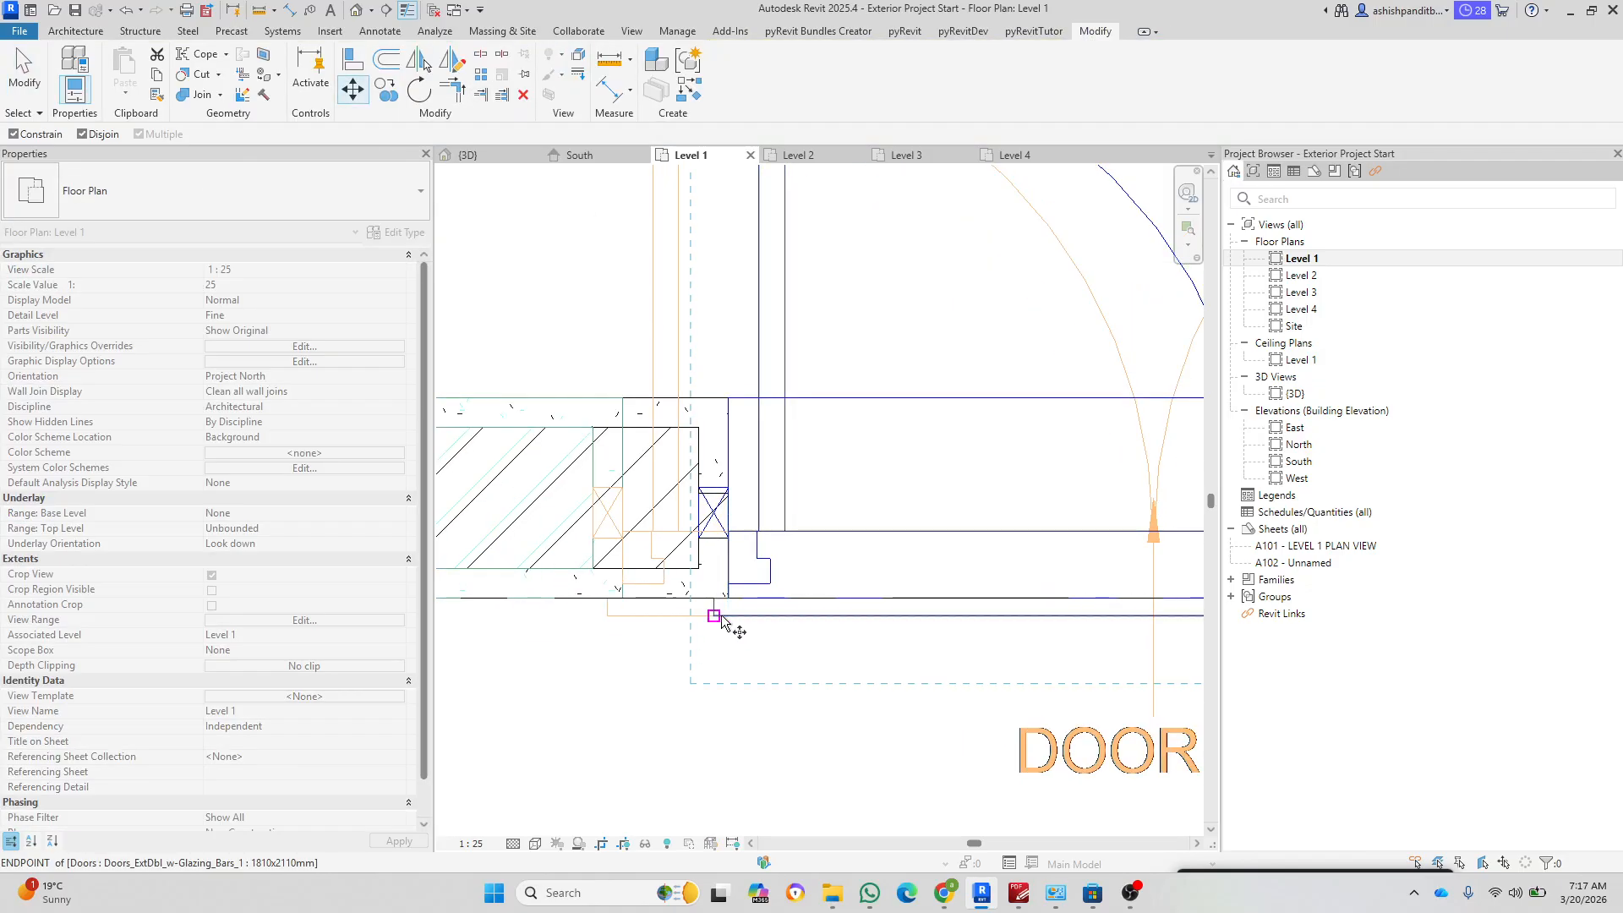
pyautogui.click(613, 621)
pyautogui.press('Escape')
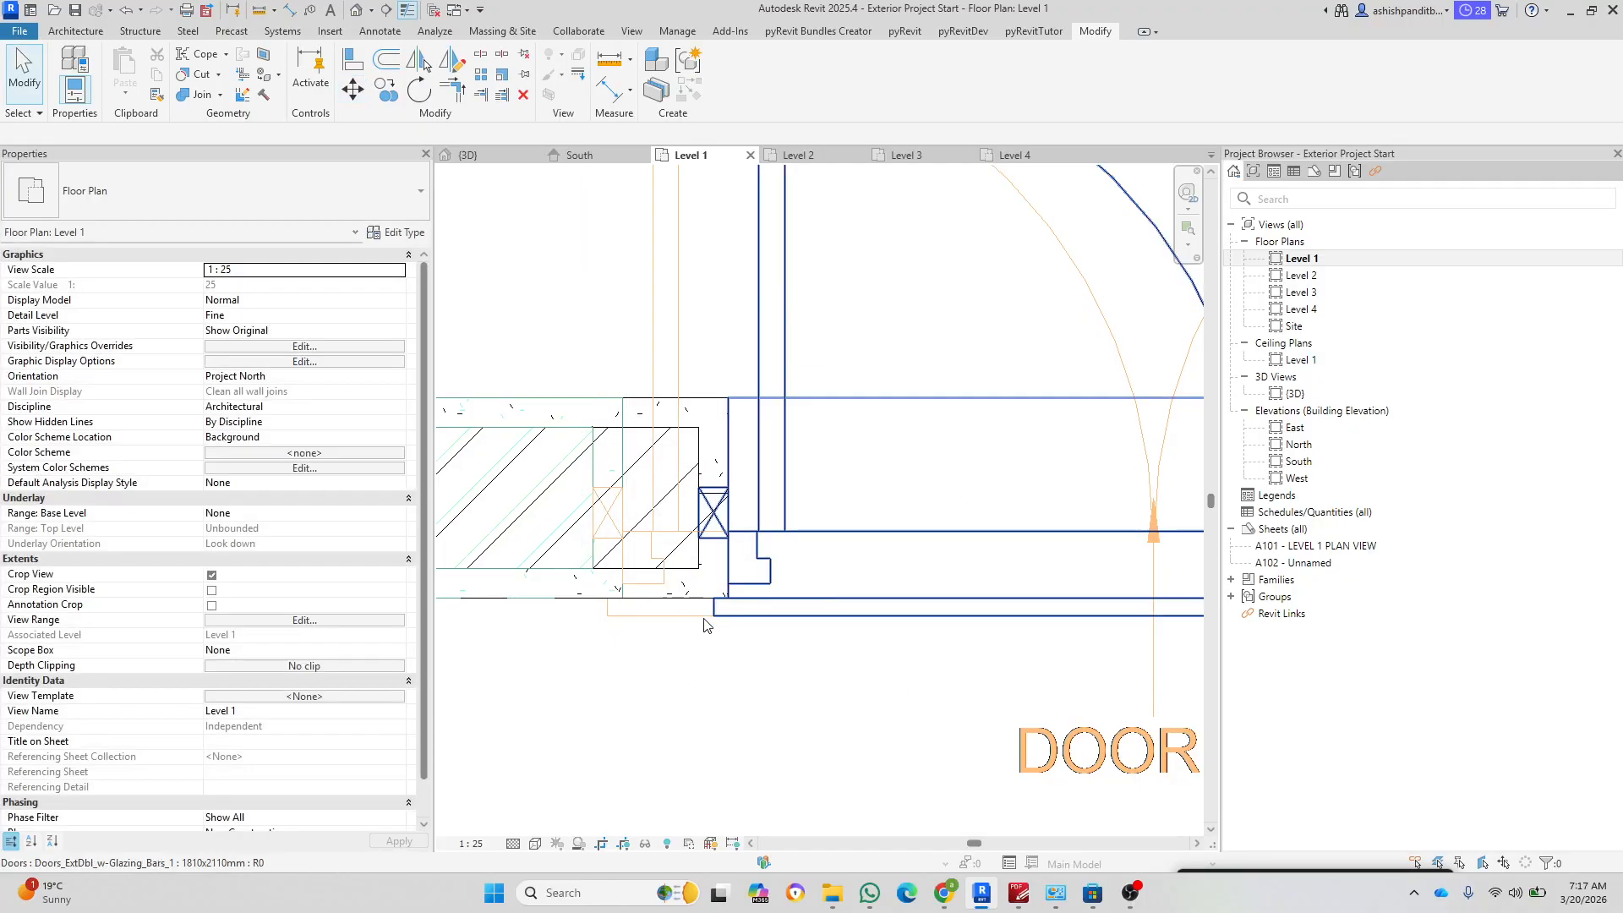
# Step: Nudge the double door along the grid 2 wall until it coincides with the DOOR 01 outline, and deselect it
pyautogui.click(782, 616)
pyautogui.press('Left')
pyautogui.press('Left')
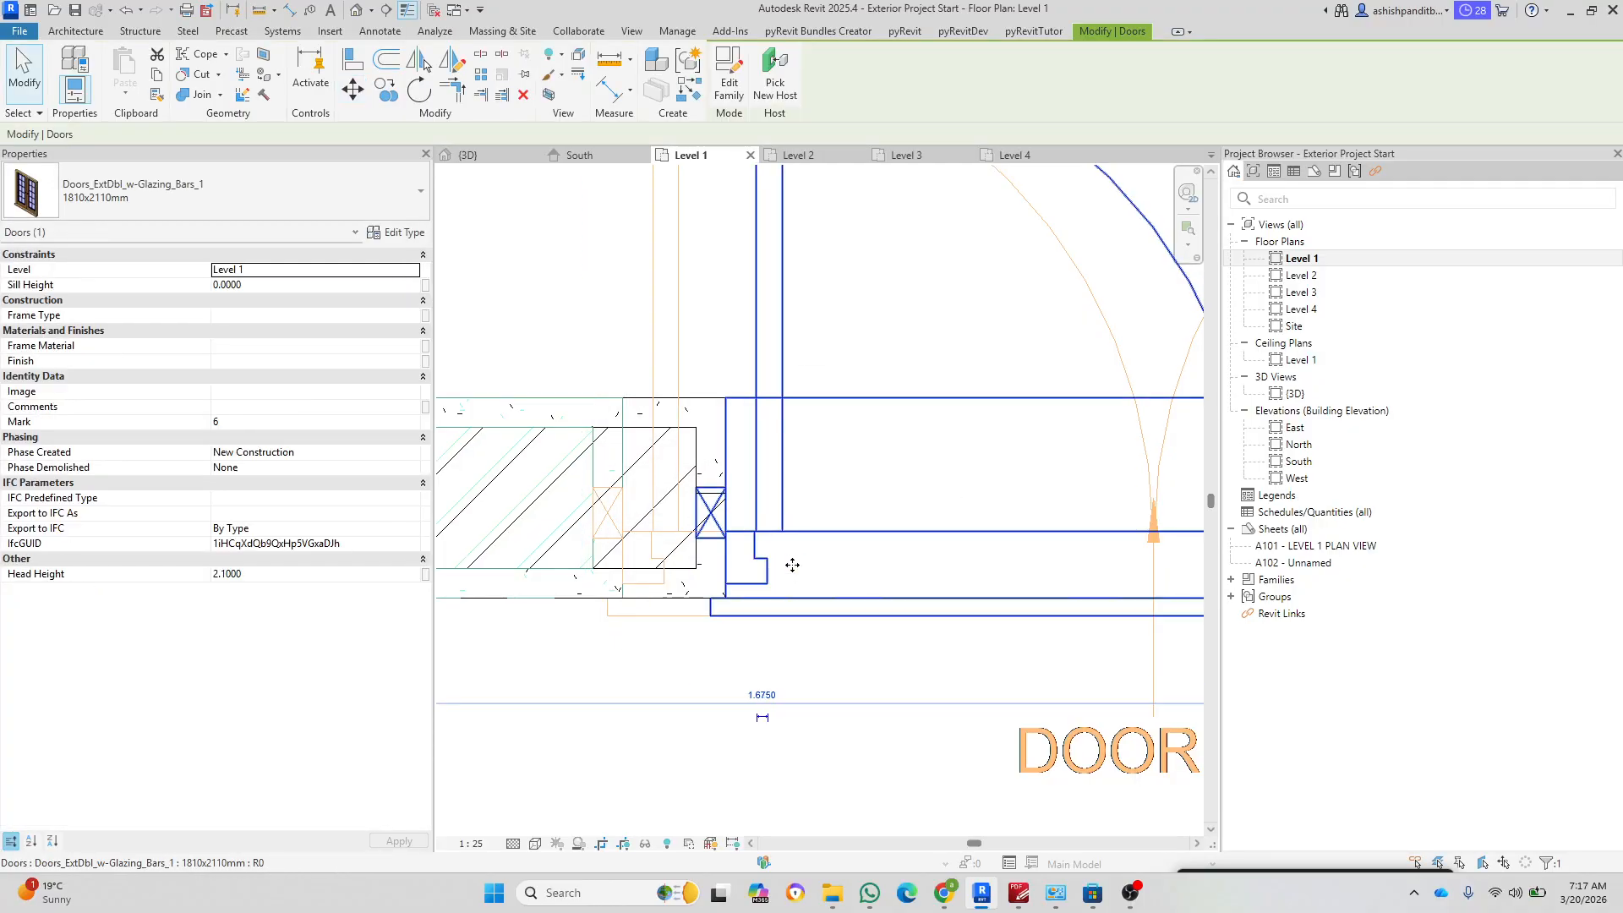
pyautogui.press('Left')
pyautogui.press('Left')
pyautogui.press('Left')
pyautogui.press('Left')
pyautogui.press('Left')
pyautogui.press('Left')
pyautogui.press('Left')
pyautogui.press('Left')
pyautogui.press('Left')
pyautogui.press('Left')
pyautogui.press('Left')
pyautogui.press('Left')
pyautogui.press('Left')
pyautogui.press('Left')
pyautogui.press('Left')
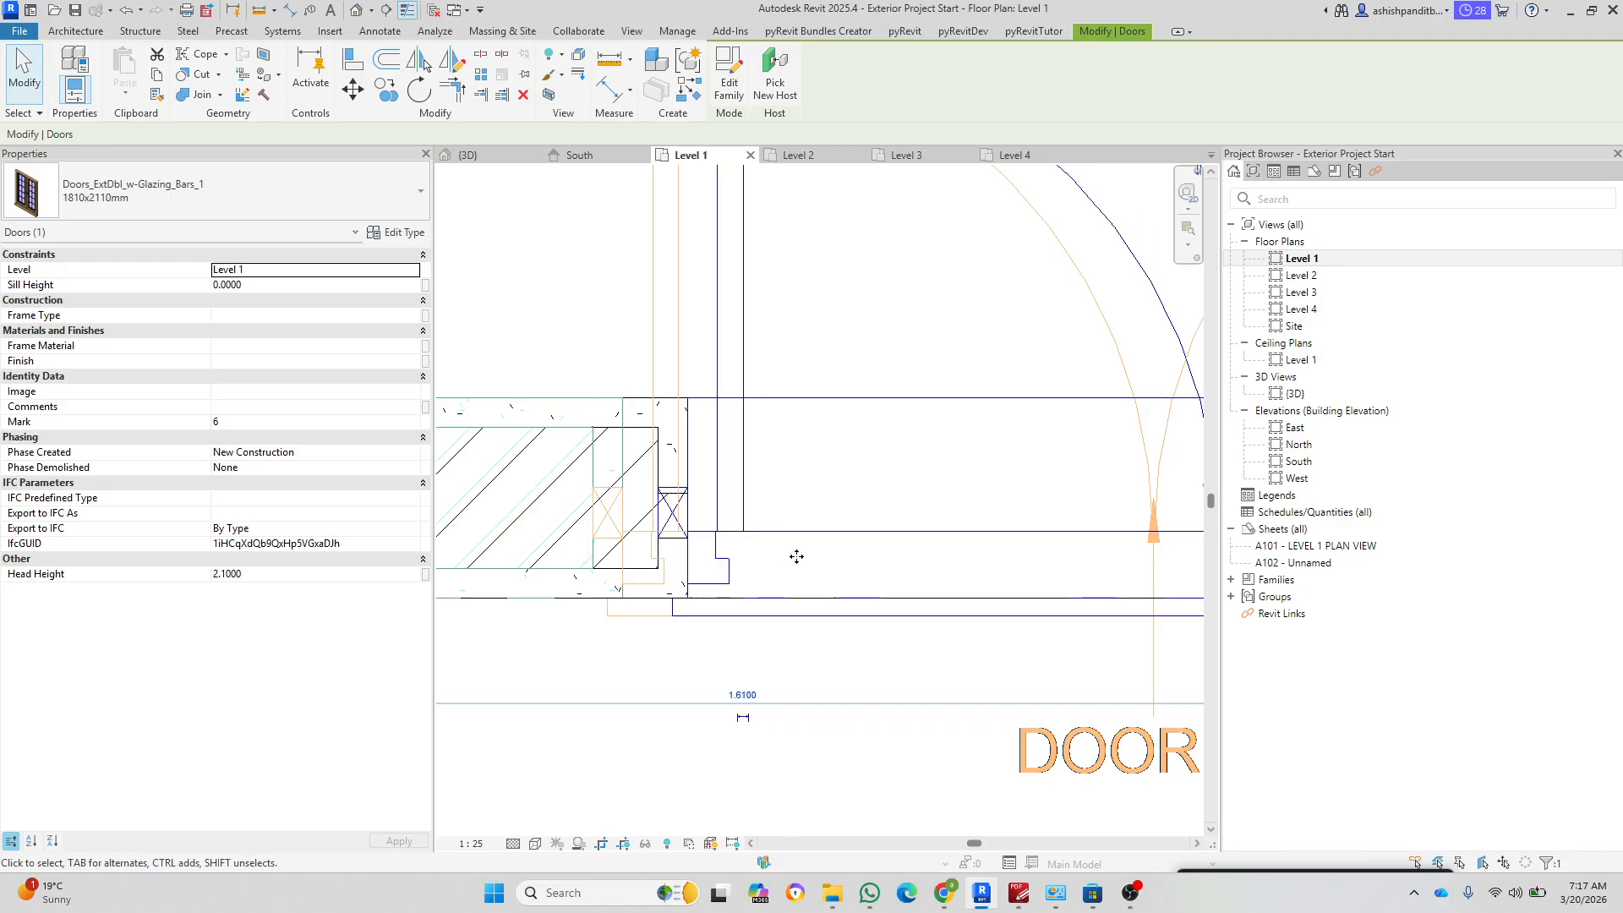
pyautogui.press('Left')
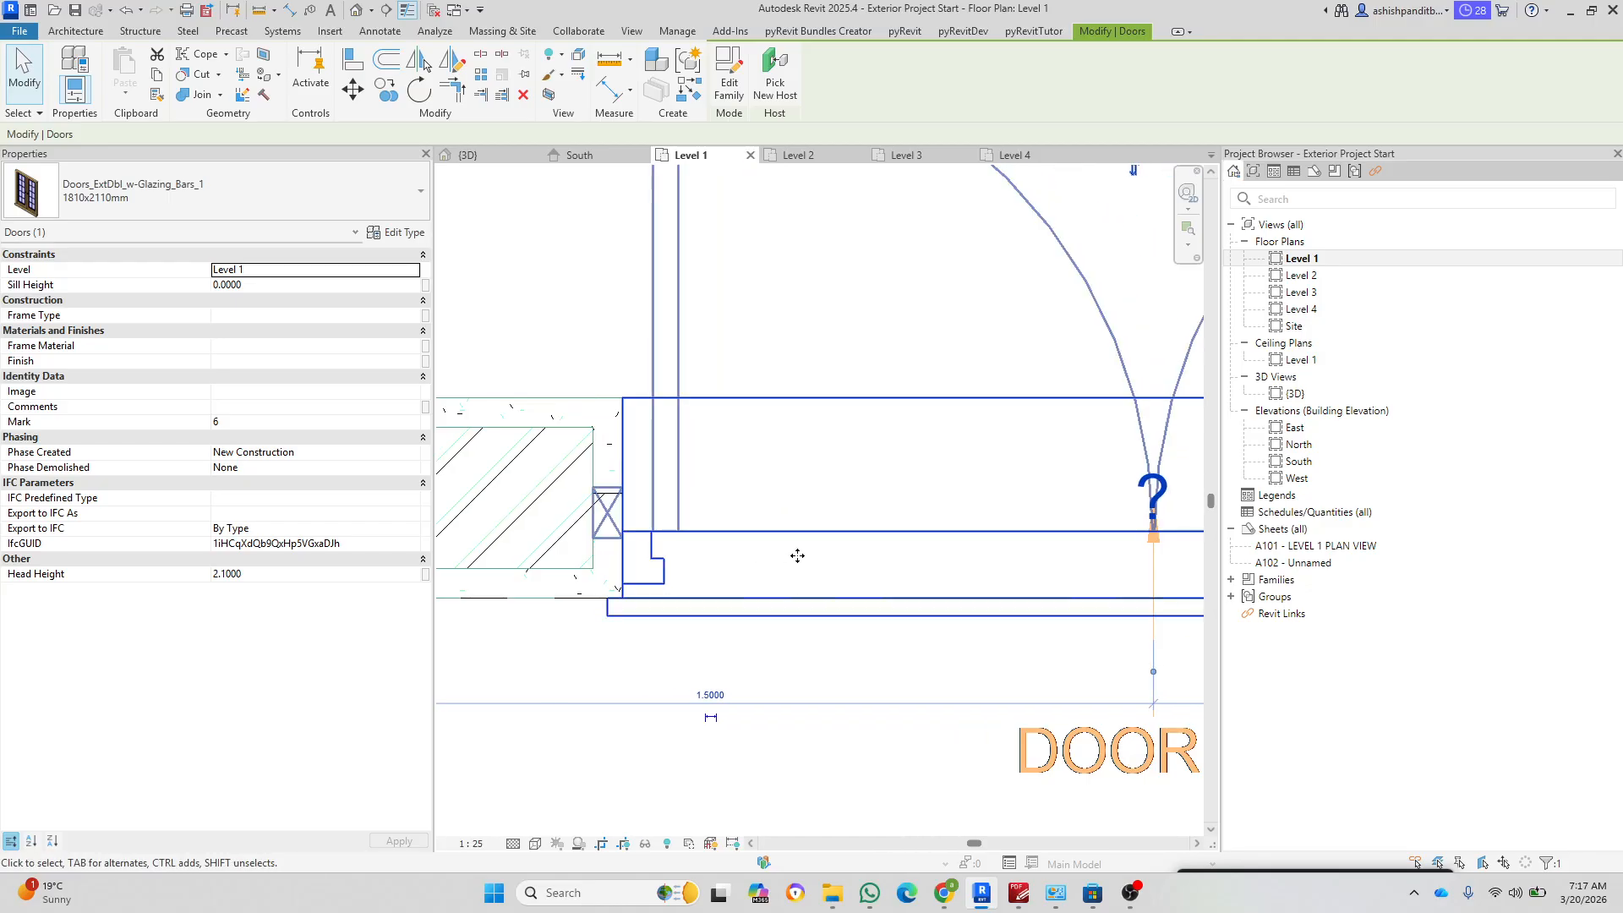
pyautogui.scroll(-3, 549, 499)
pyautogui.click(531, 699)
pyautogui.scroll(-2, 626, 675)
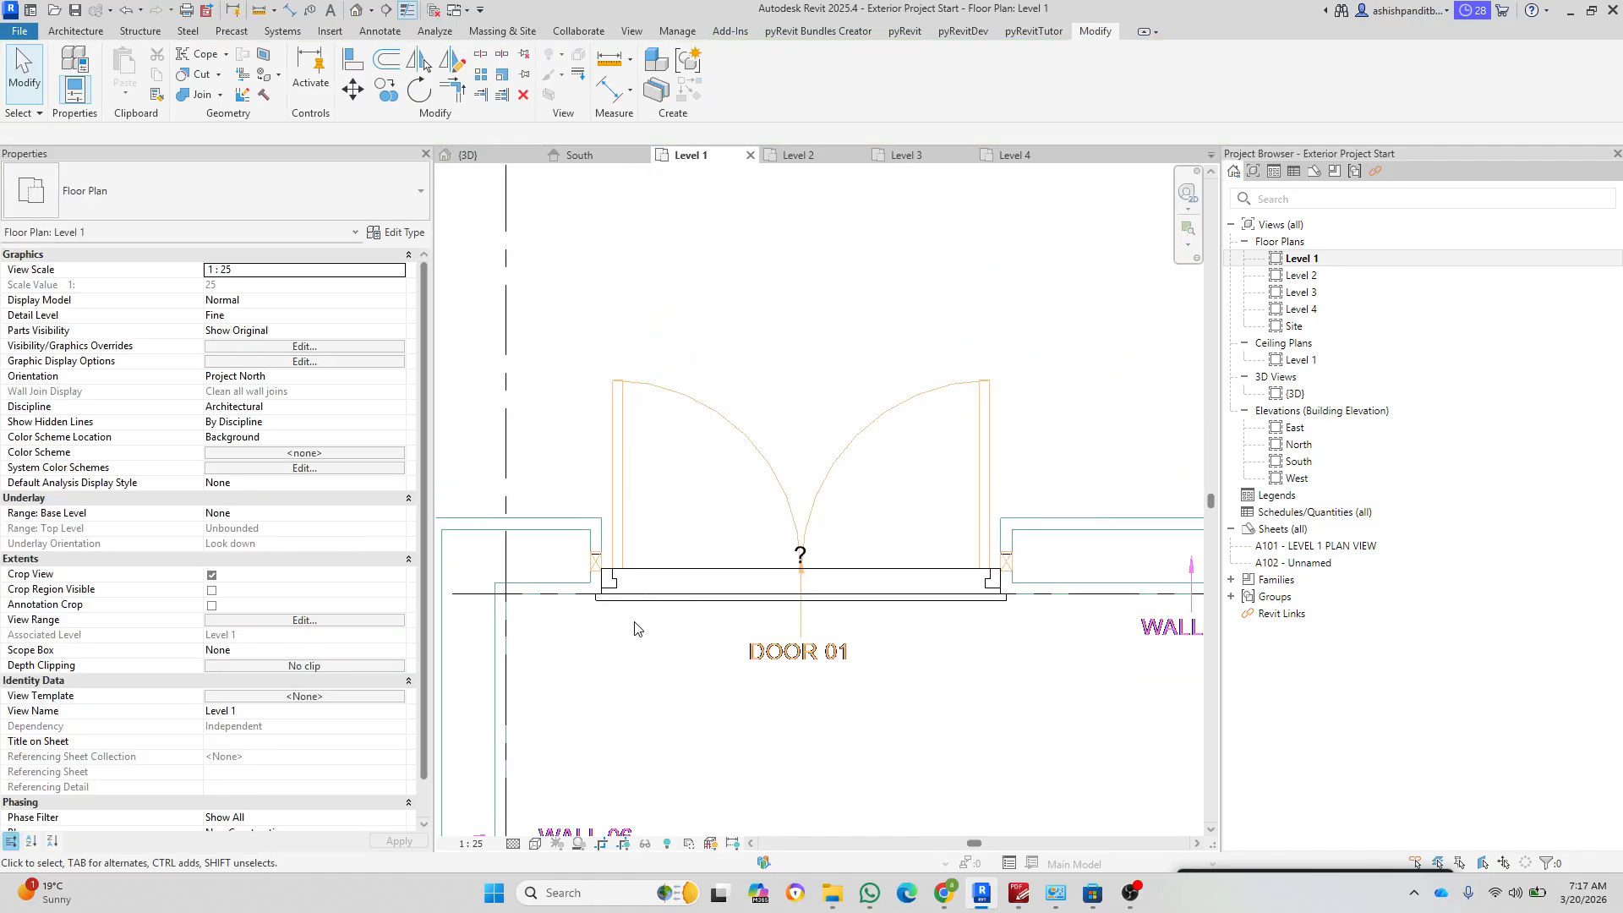
pyautogui.scroll(6, 624, 568)
pyautogui.scroll(-3, 626, 575)
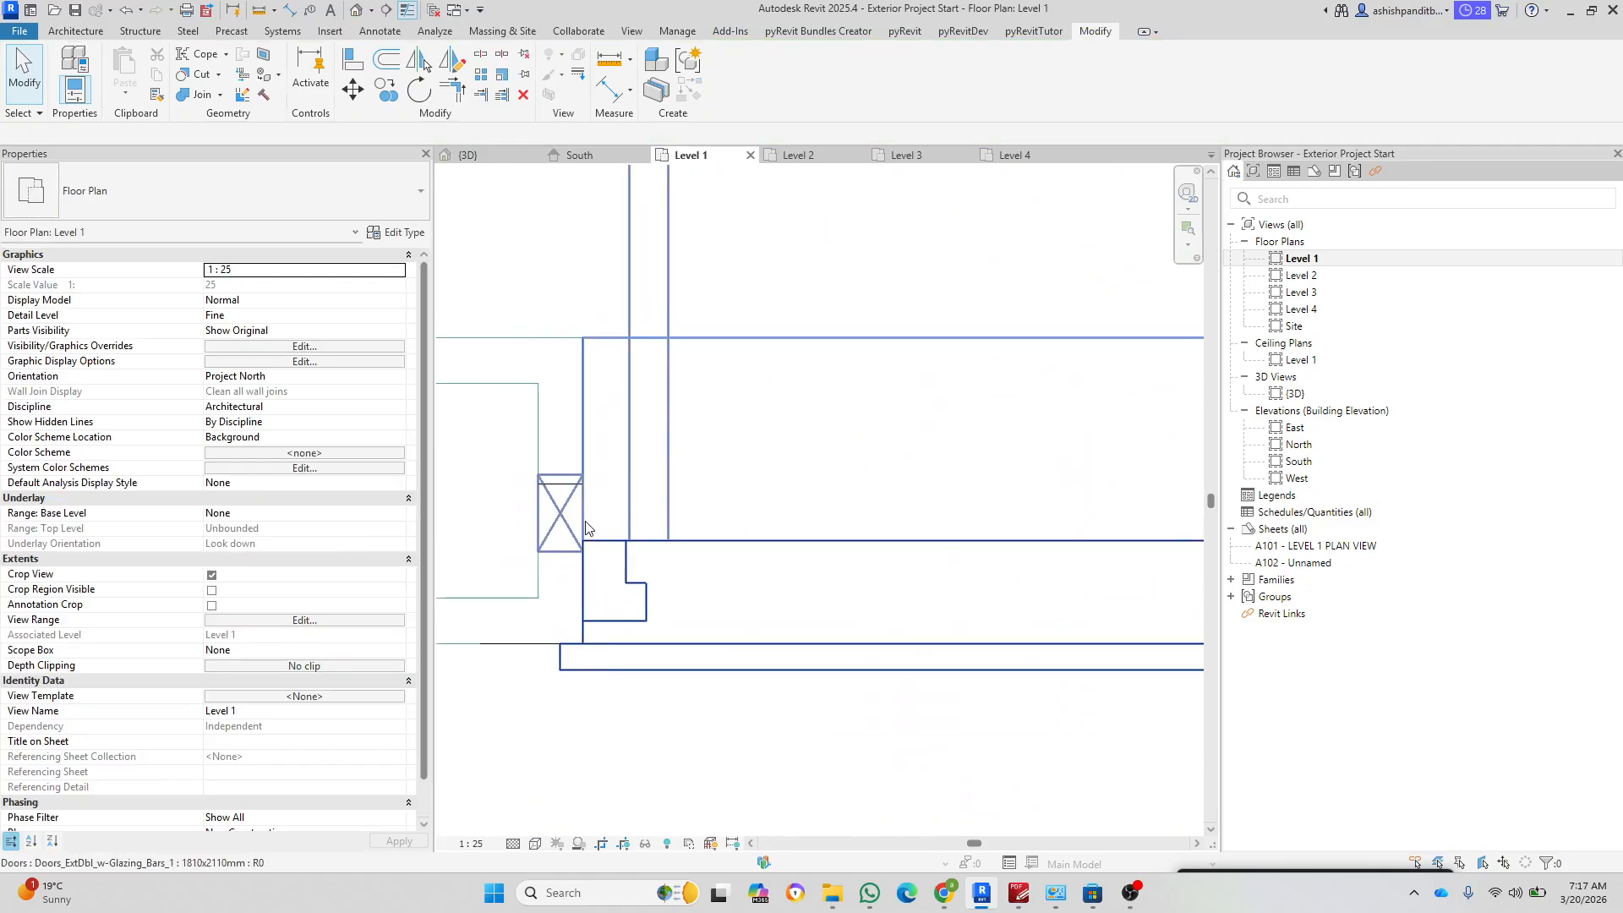
# Step: Open the 3D view and examine the double entrance door up close and in relation to the lawn and walls
pyautogui.click(375, 15)
pyautogui.scroll(6, 879, 416)
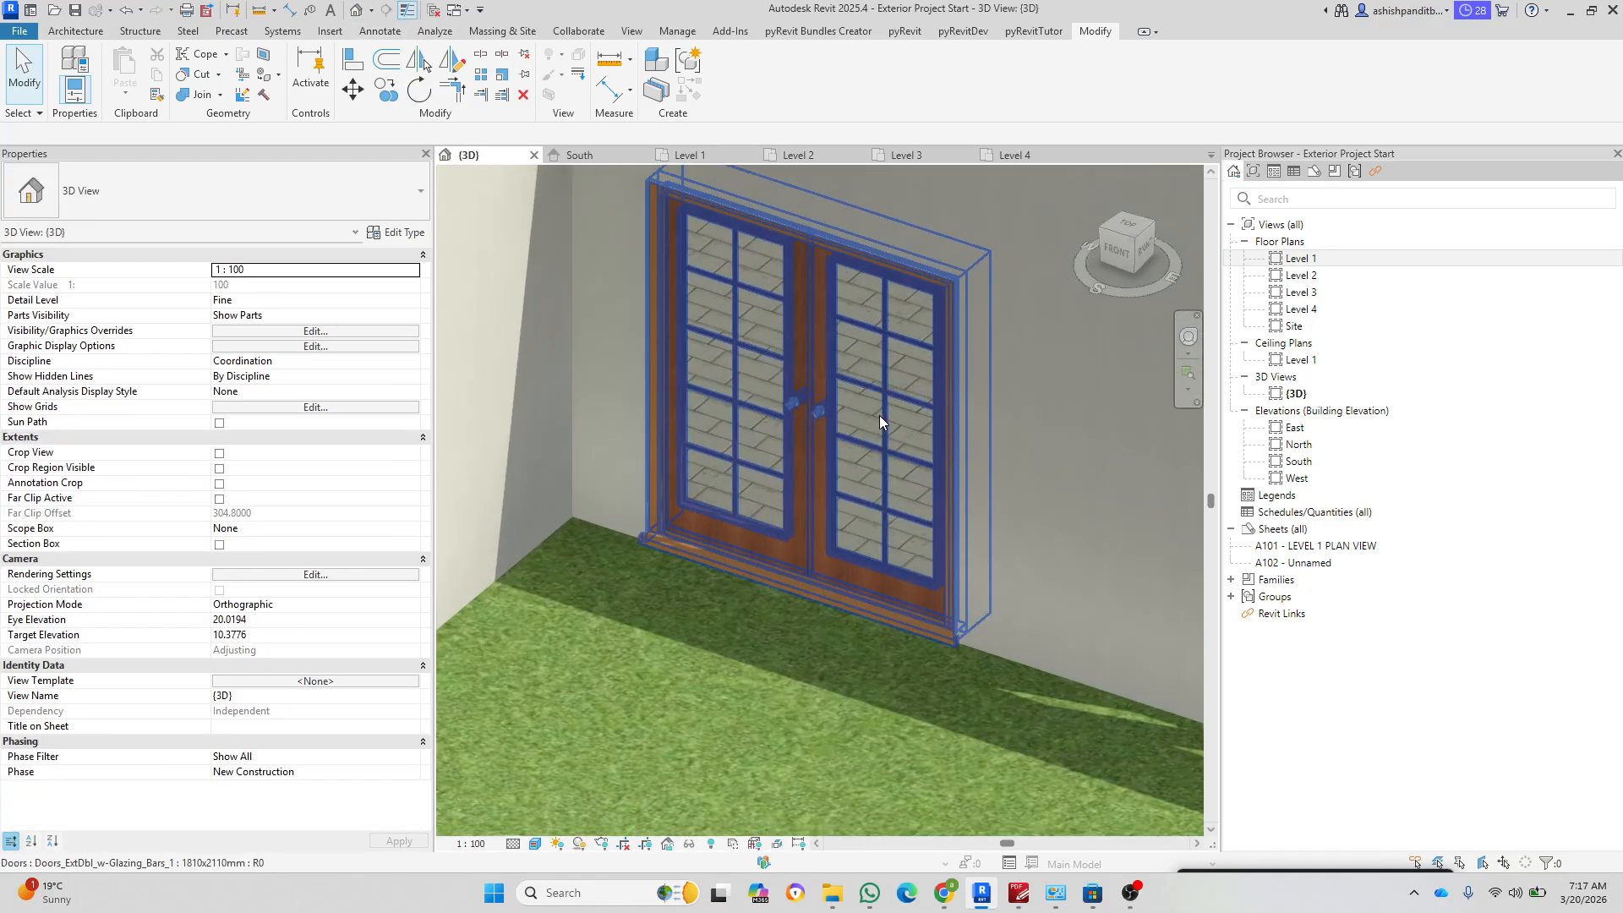
pyautogui.click(859, 557)
pyautogui.scroll(-5, 854, 541)
pyautogui.press('Escape')
pyautogui.keyDown('shift'); pyautogui.moveTo(900, 592); pyautogui.dragTo(864, 534, button='middle'); pyautogui.keyUp('shift')
pyautogui.scroll(-3, 854, 490)
pyautogui.scroll(2, 864, 534)
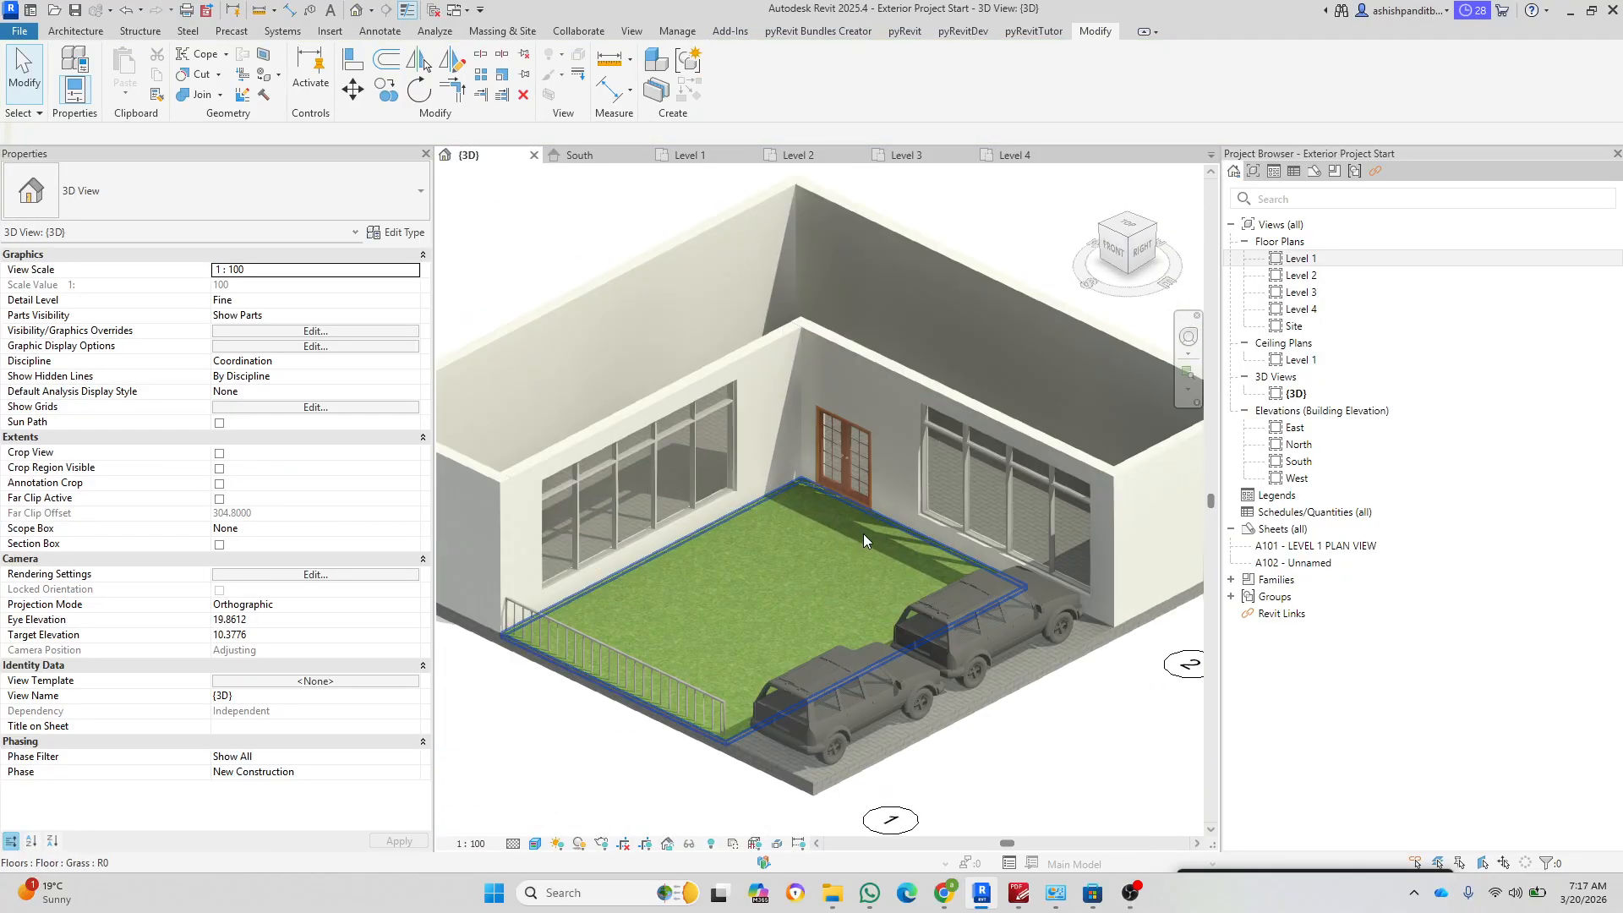
# Step: Return to the Level 1 floor plan and examine the door area and the labels of the outdoor coffee table and chairs
pyautogui.doubleClick(1300, 260)
pyautogui.scroll(-5, 906, 623)
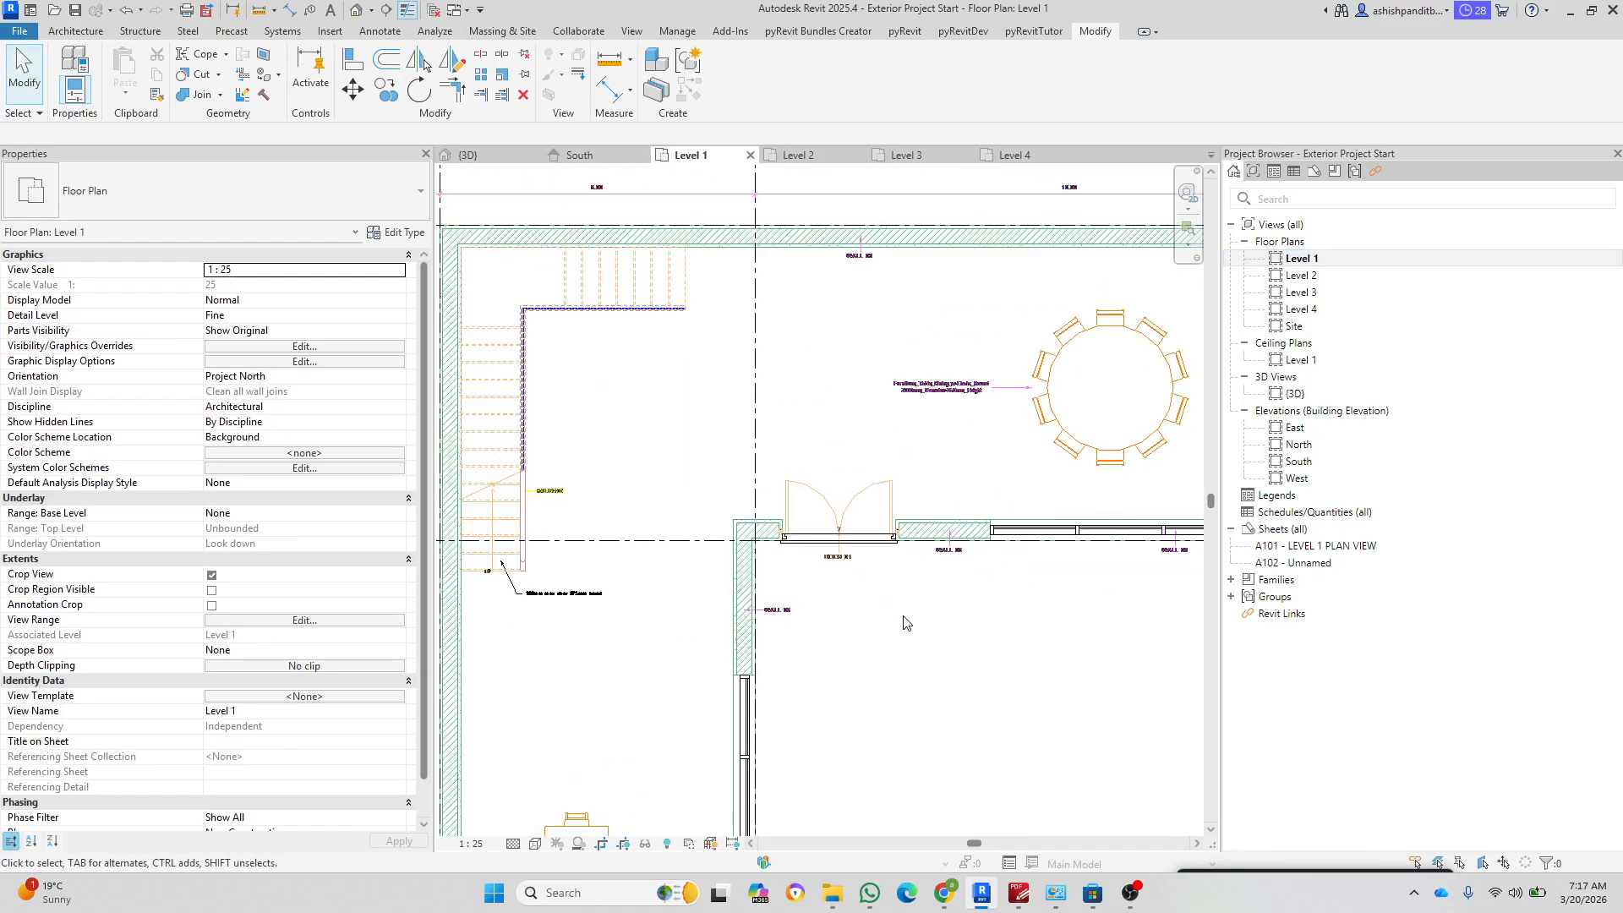
pyautogui.scroll(2, 906, 623)
pyautogui.moveTo(906, 622); pyautogui.dragTo(758, 584, button='middle')
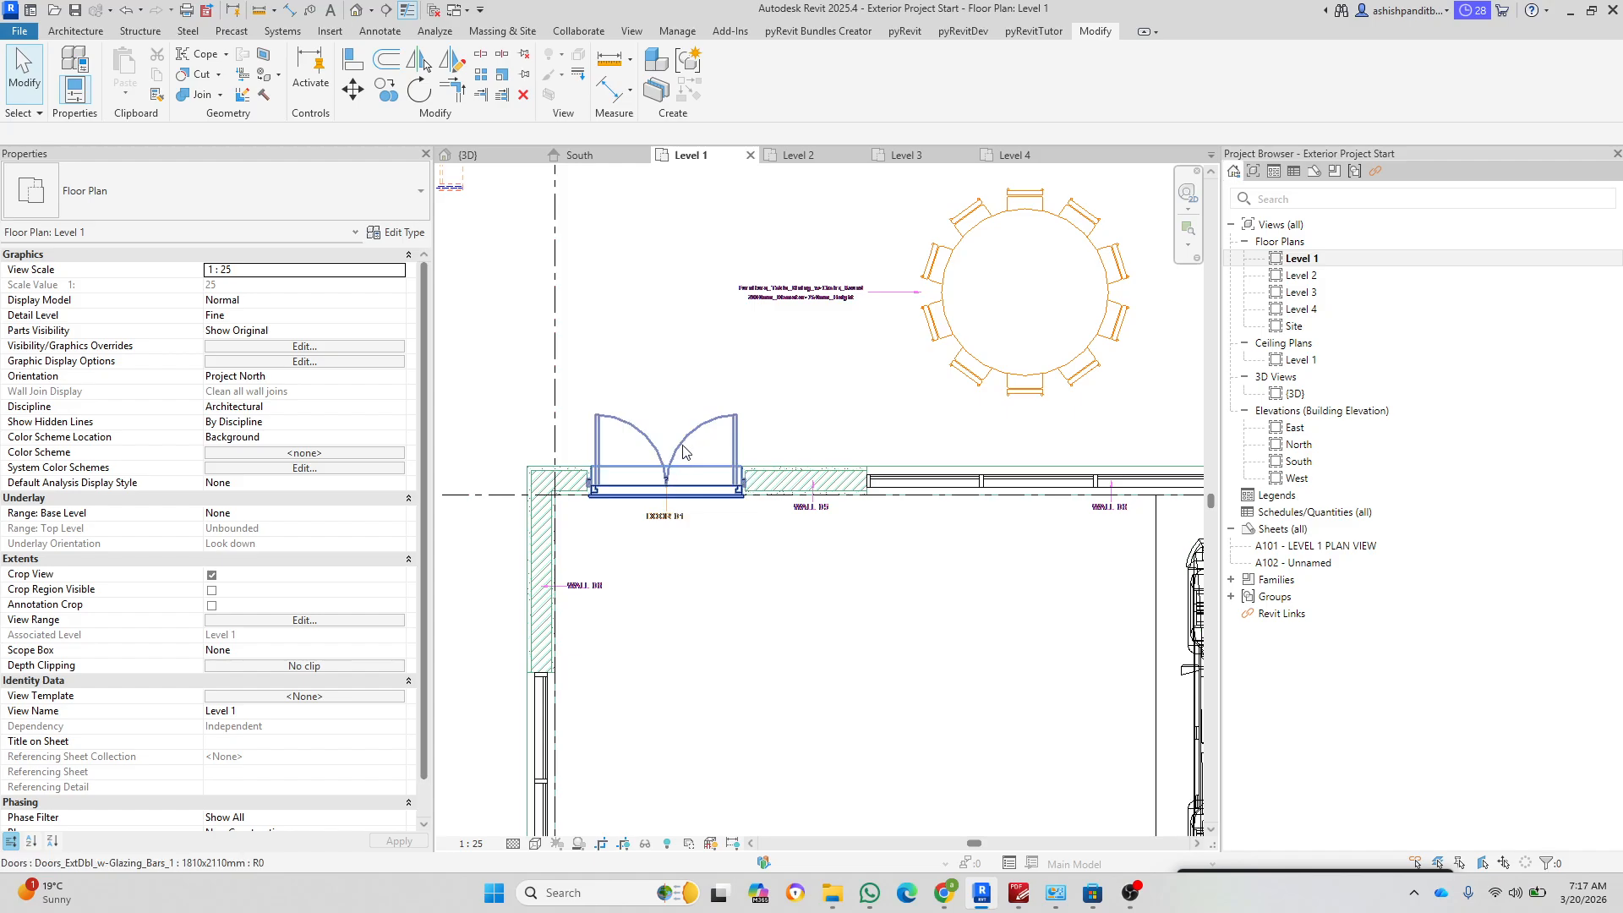
pyautogui.scroll(4, 680, 487)
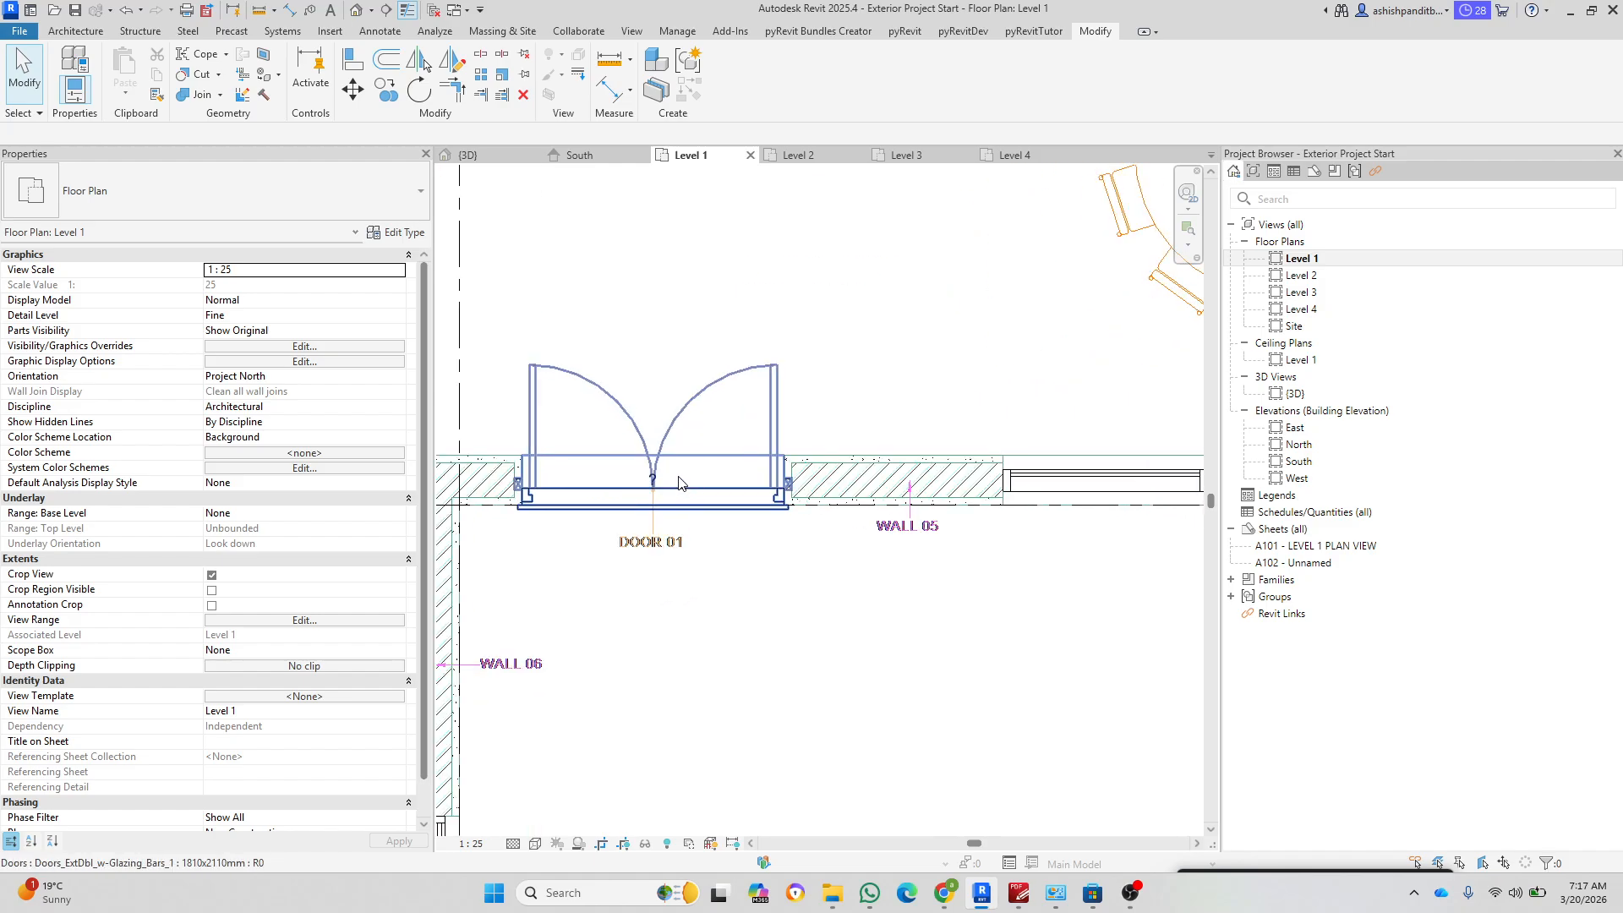
pyautogui.scroll(-5, 682, 485)
pyautogui.moveTo(862, 569); pyautogui.dragTo(729, 525, button='middle')
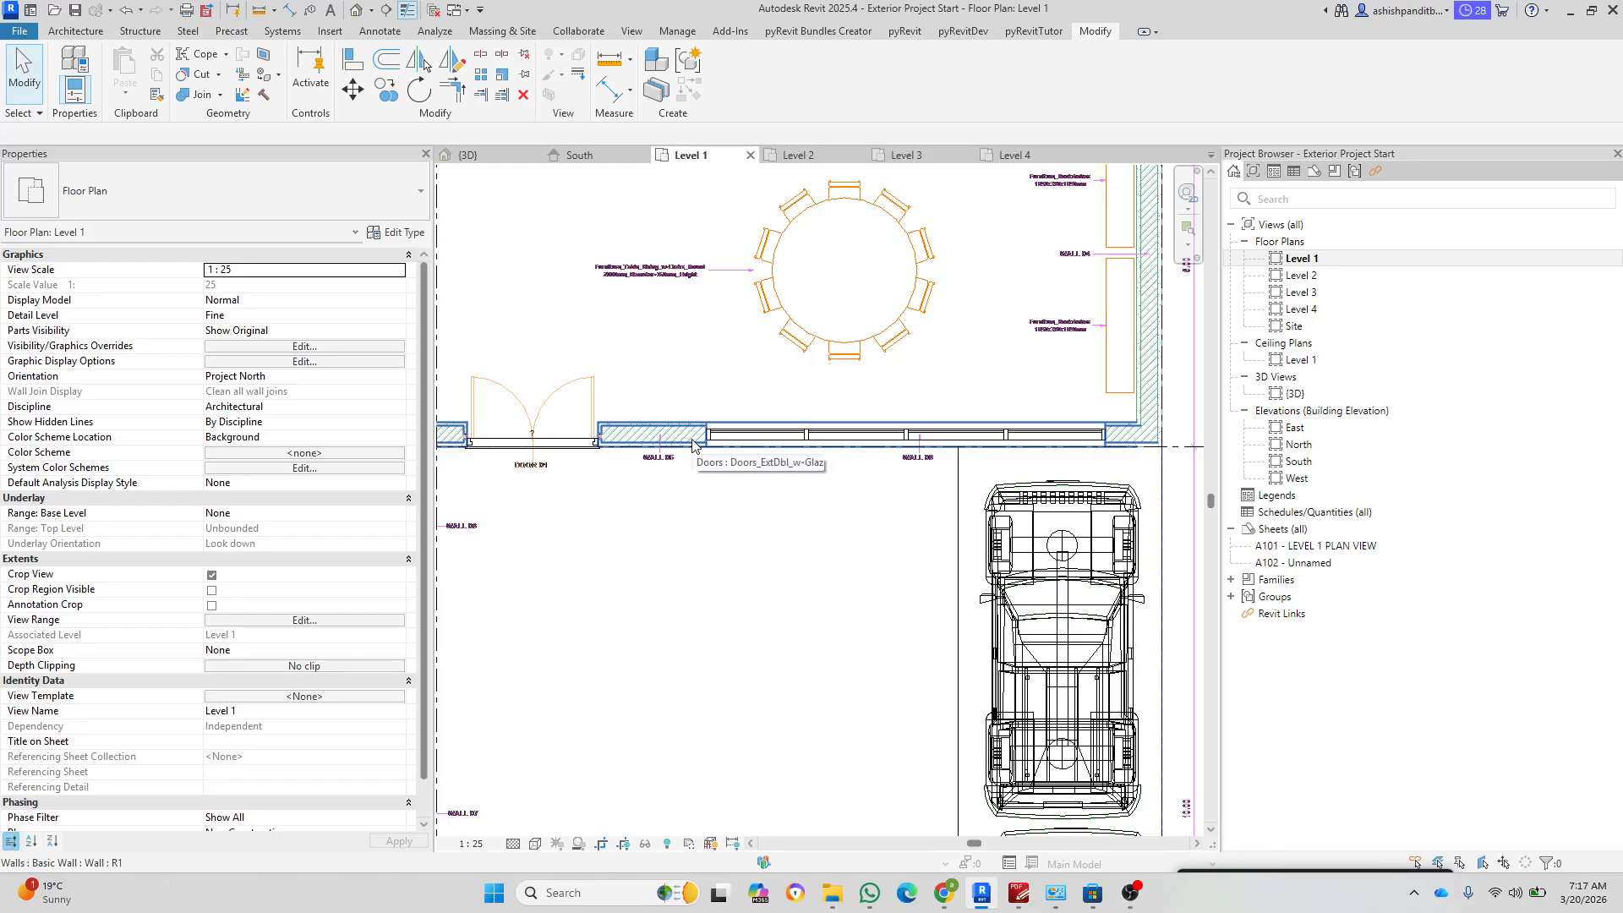
pyautogui.scroll(-4, 693, 446)
pyautogui.moveTo(693, 446); pyautogui.dragTo(779, 291, button='middle')
pyautogui.scroll(6, 769, 400)
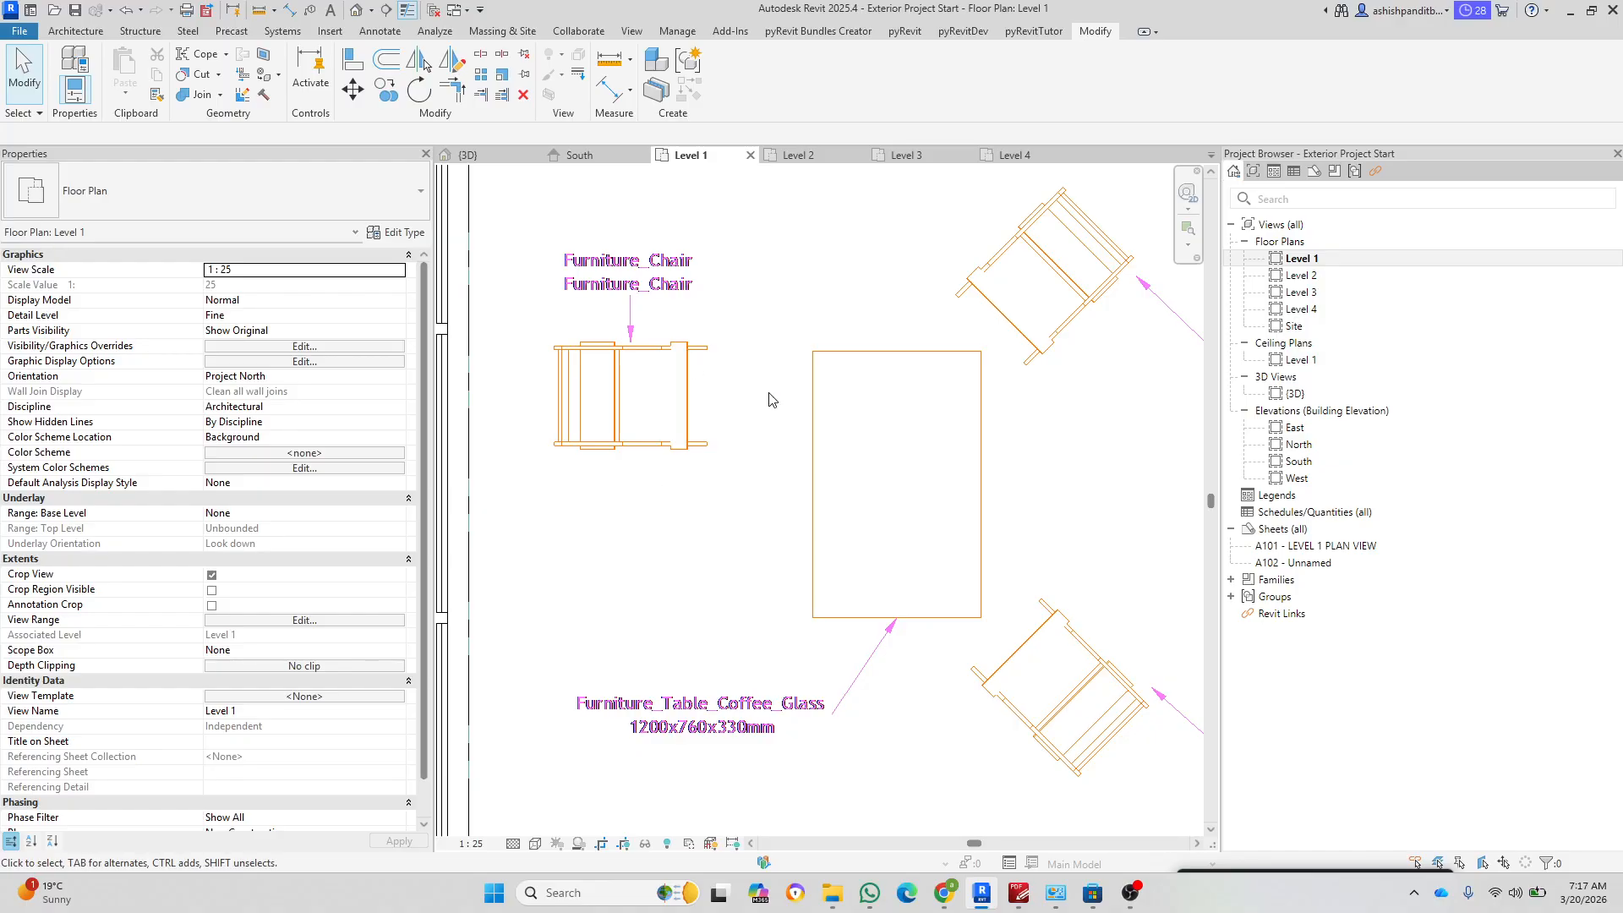
pyautogui.scroll(2, 678, 366)
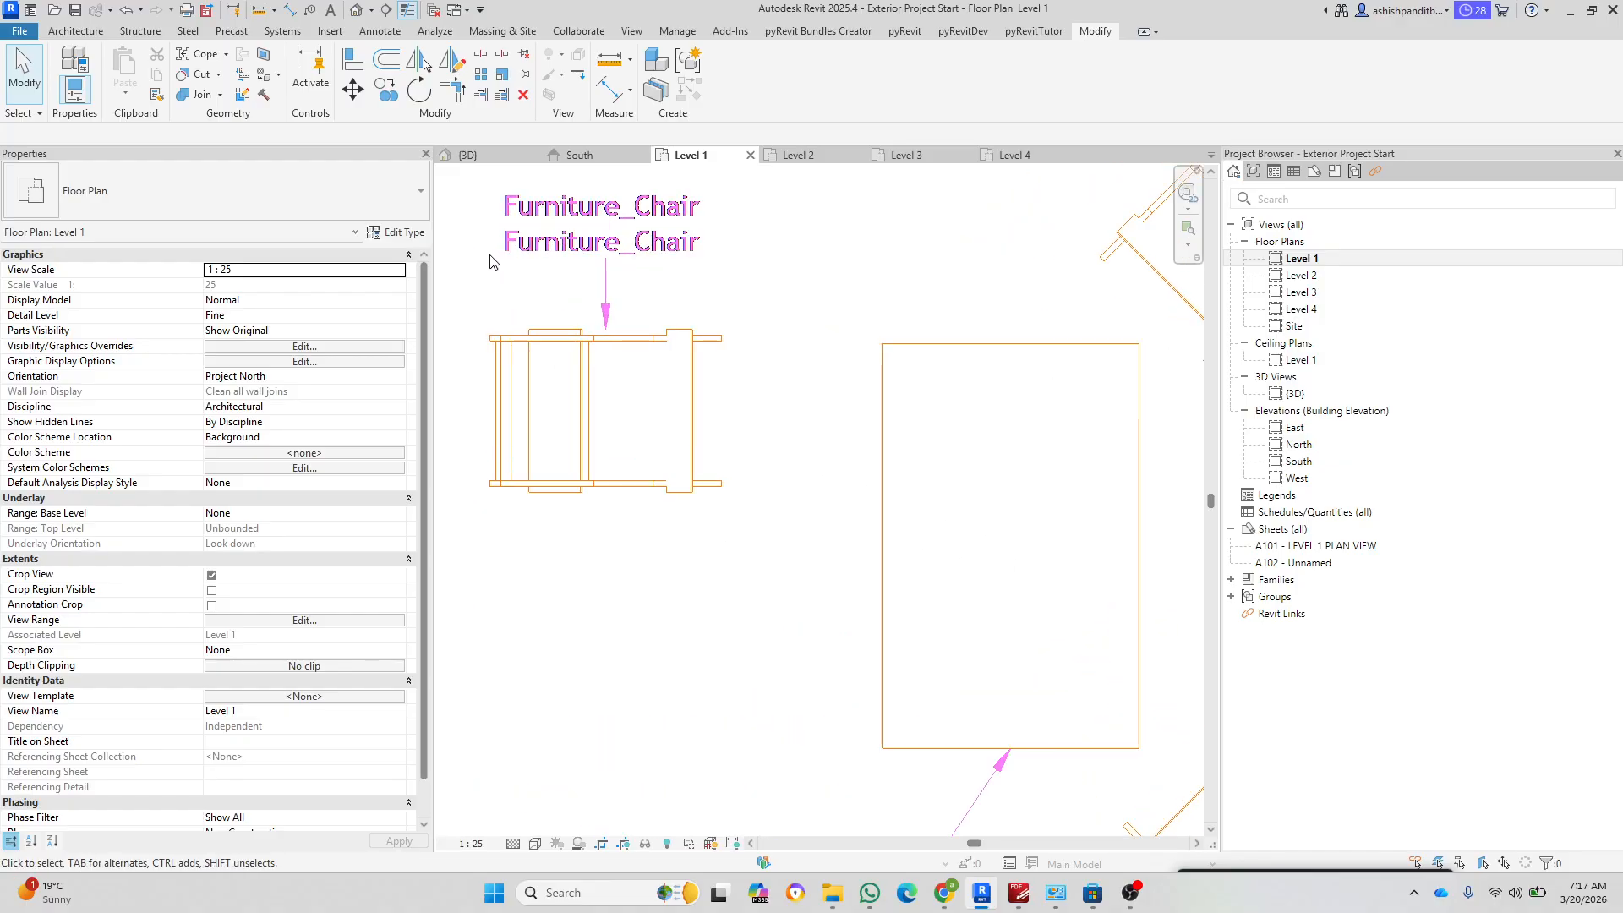
# Step: Start placing a component and choose Furniture_Table_Coffee_Glass in its 1200x760x330mm type, matching the table label in the plan
pyautogui.click(75, 32)
pyautogui.click(220, 59)
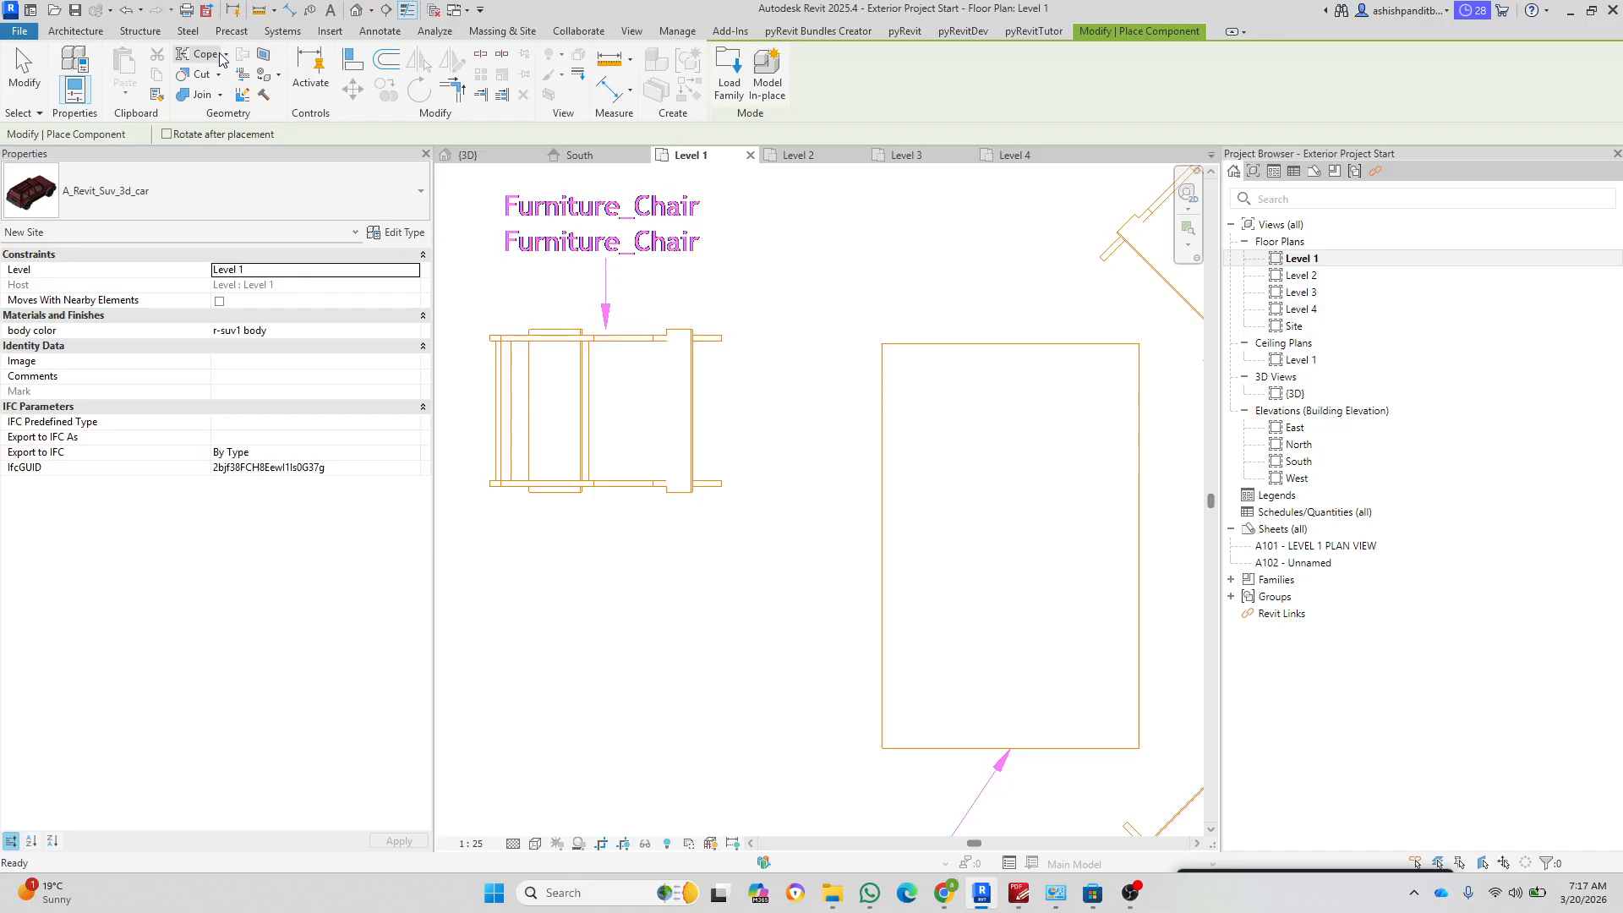
pyautogui.scroll(-3, 549, 448)
pyautogui.scroll(-1, 550, 448)
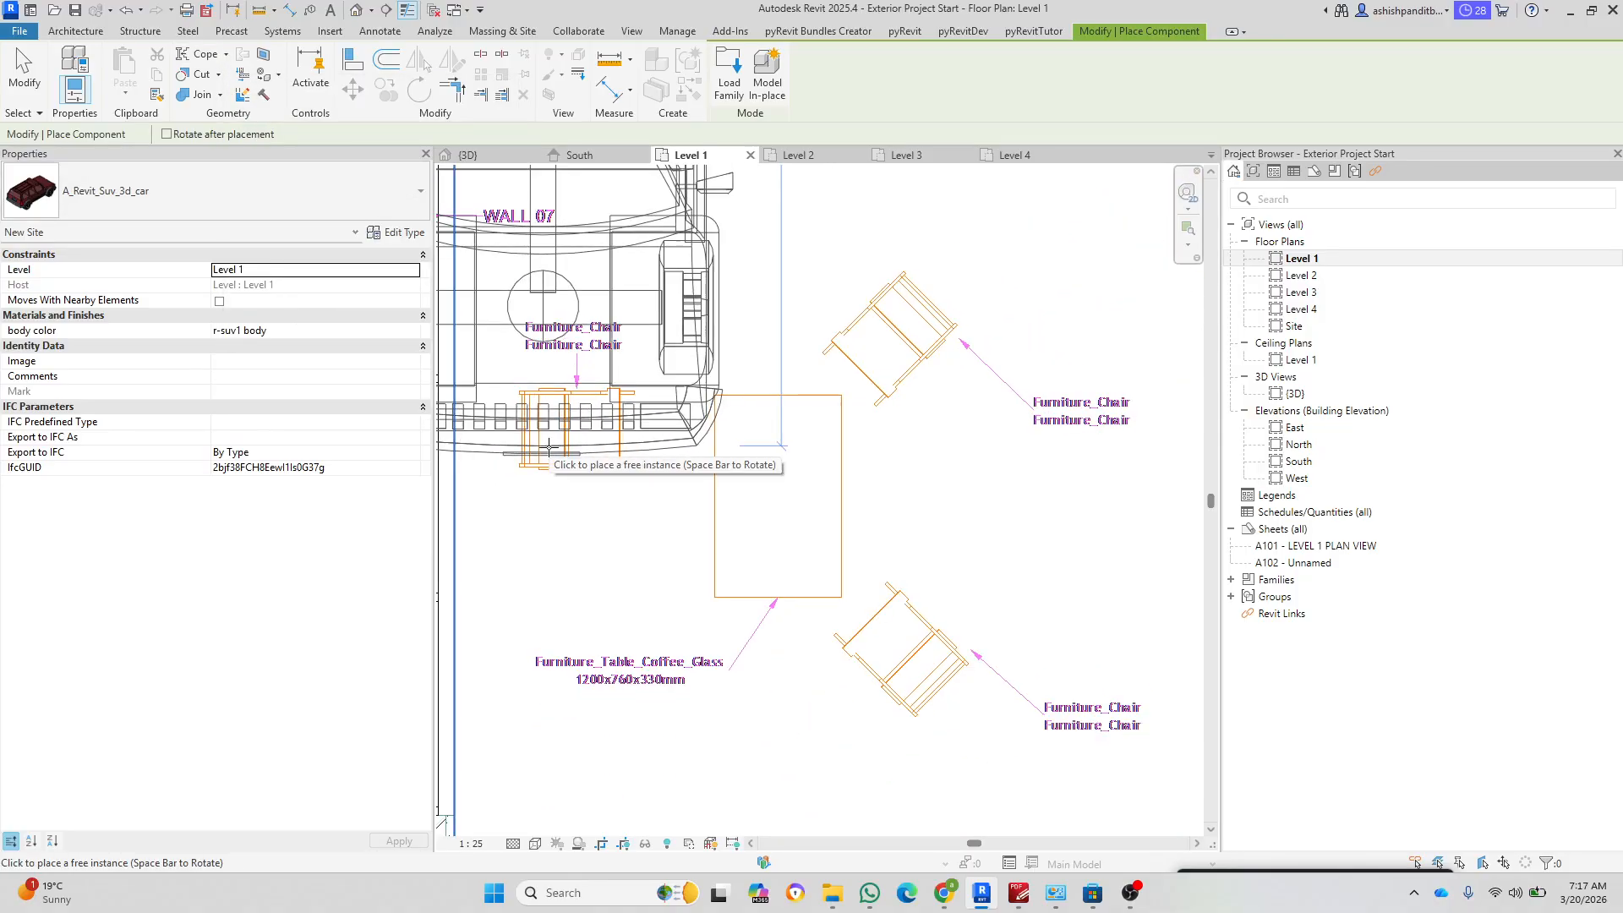
pyautogui.scroll(4, 780, 528)
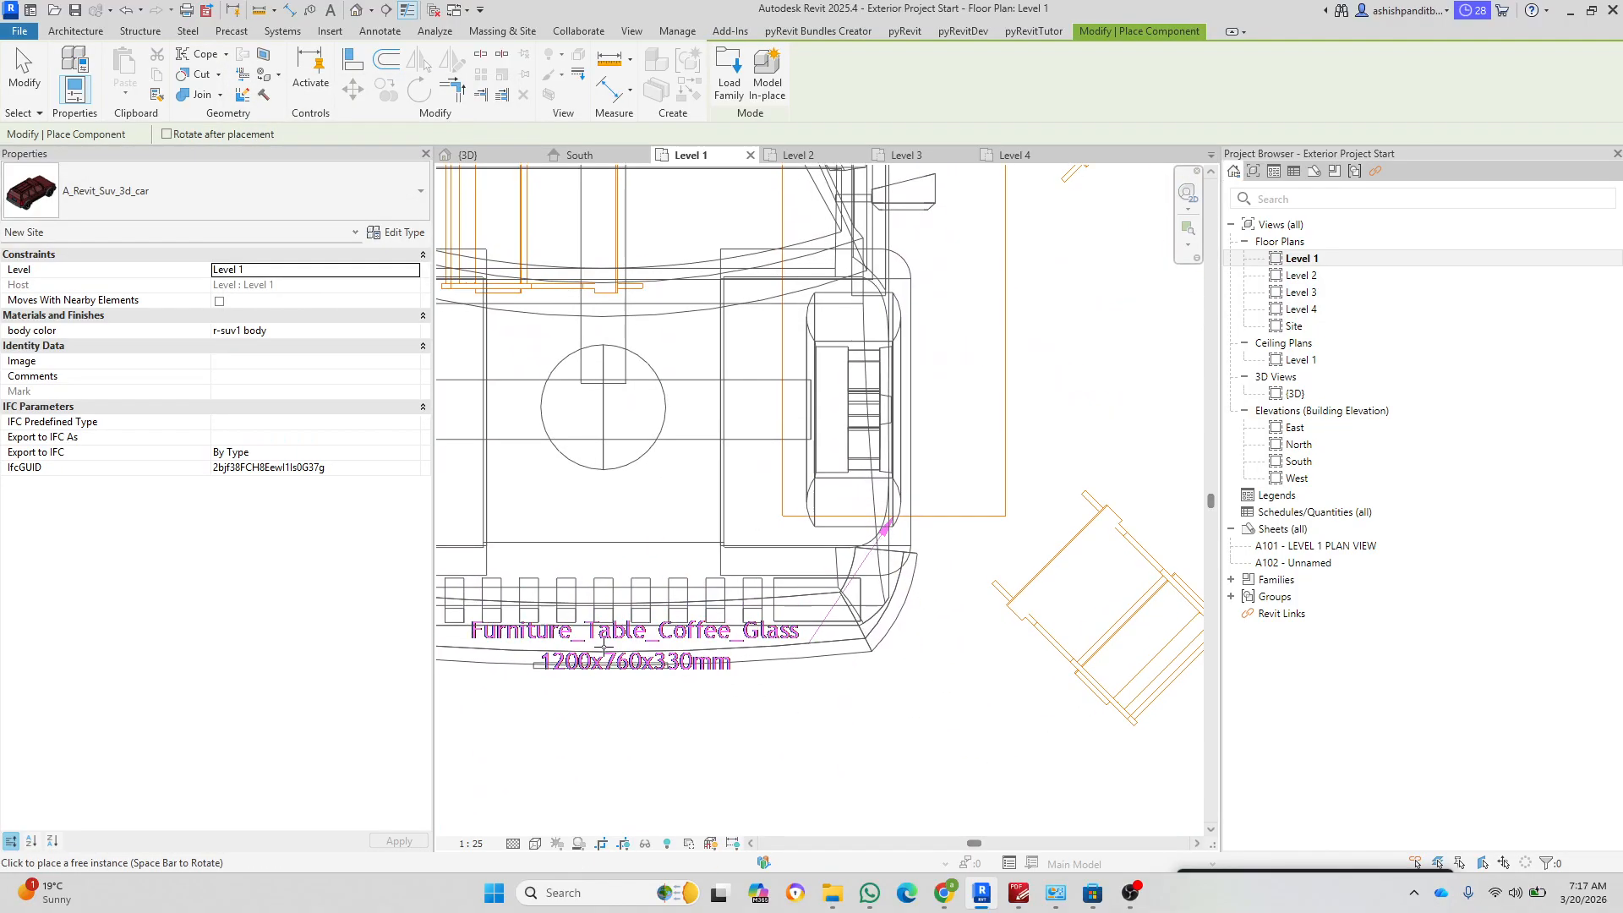
pyautogui.click(185, 191)
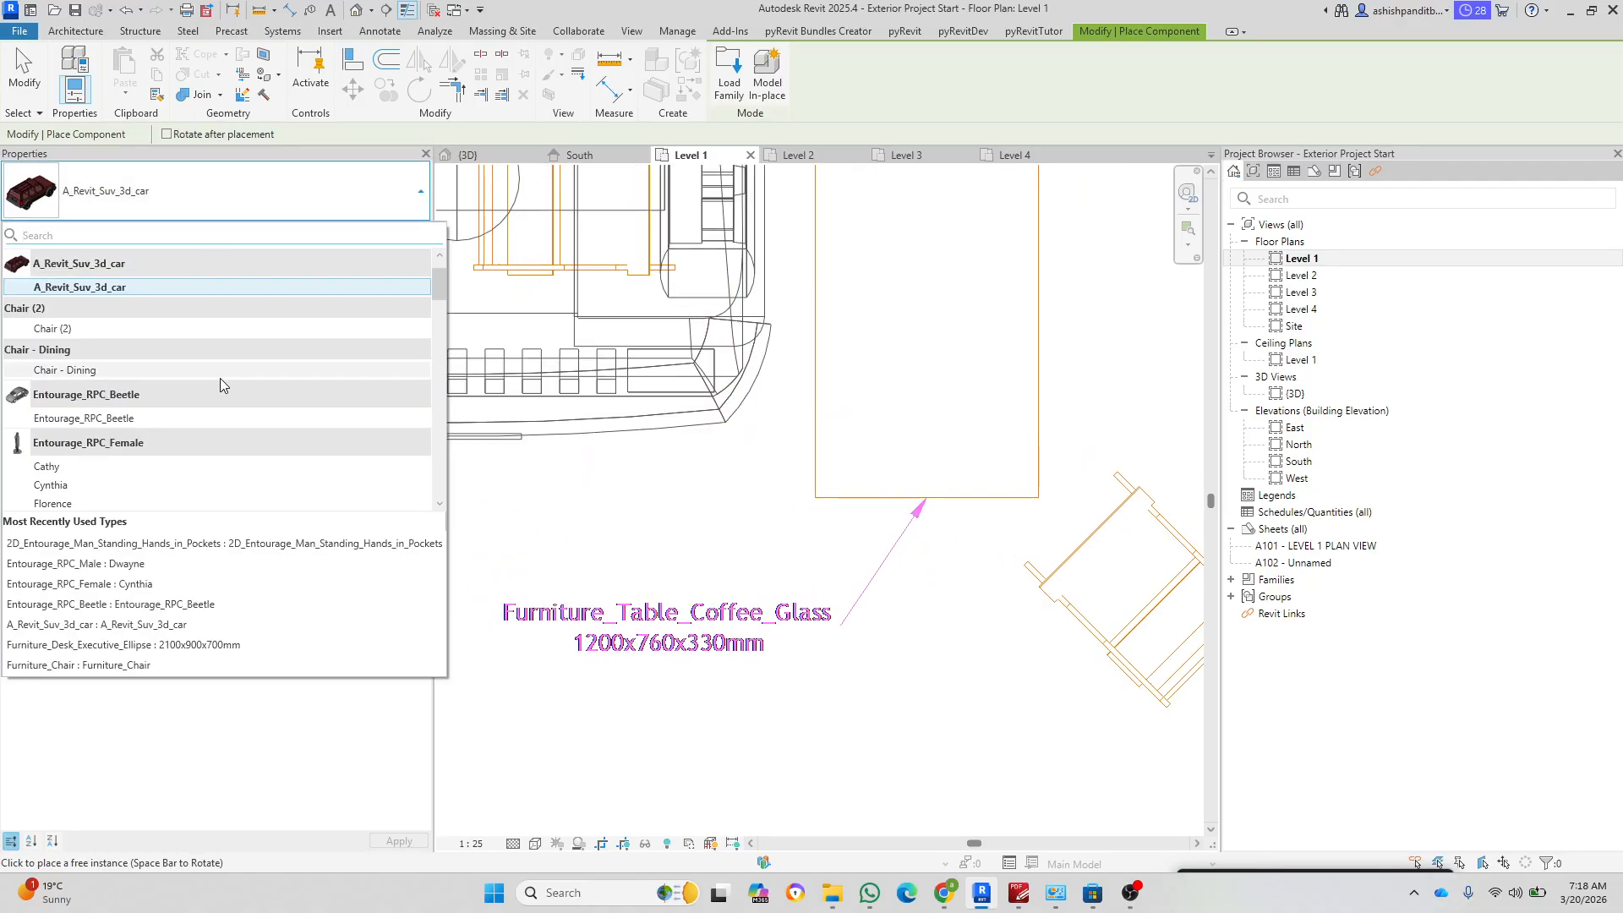
pyautogui.write('FURNI')
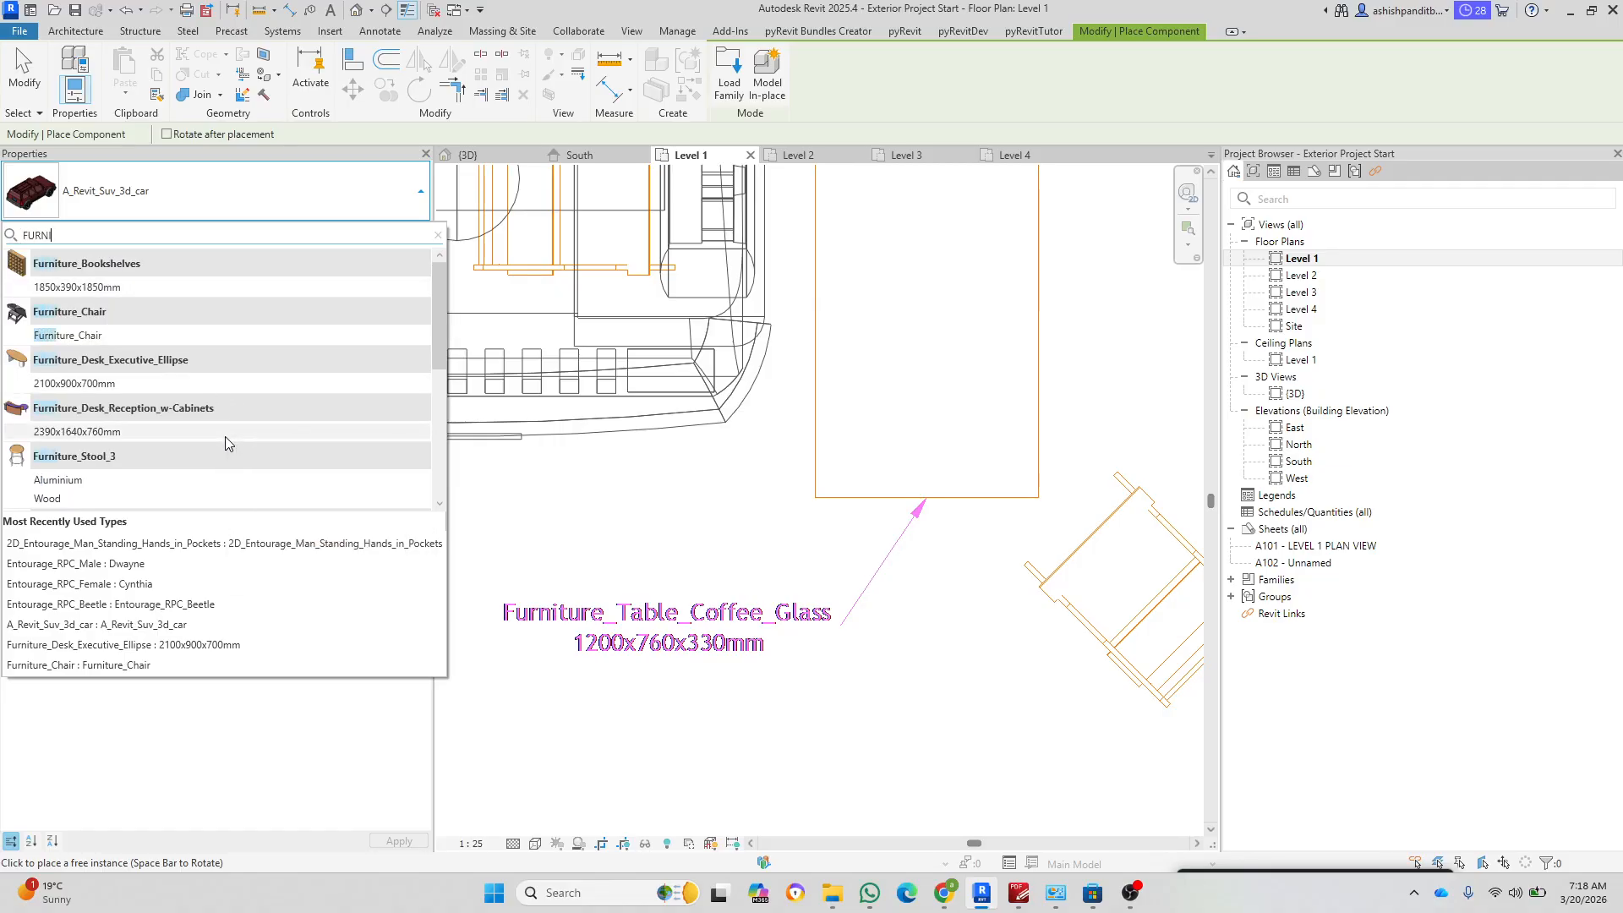
pyautogui.scroll(-1, 225, 437)
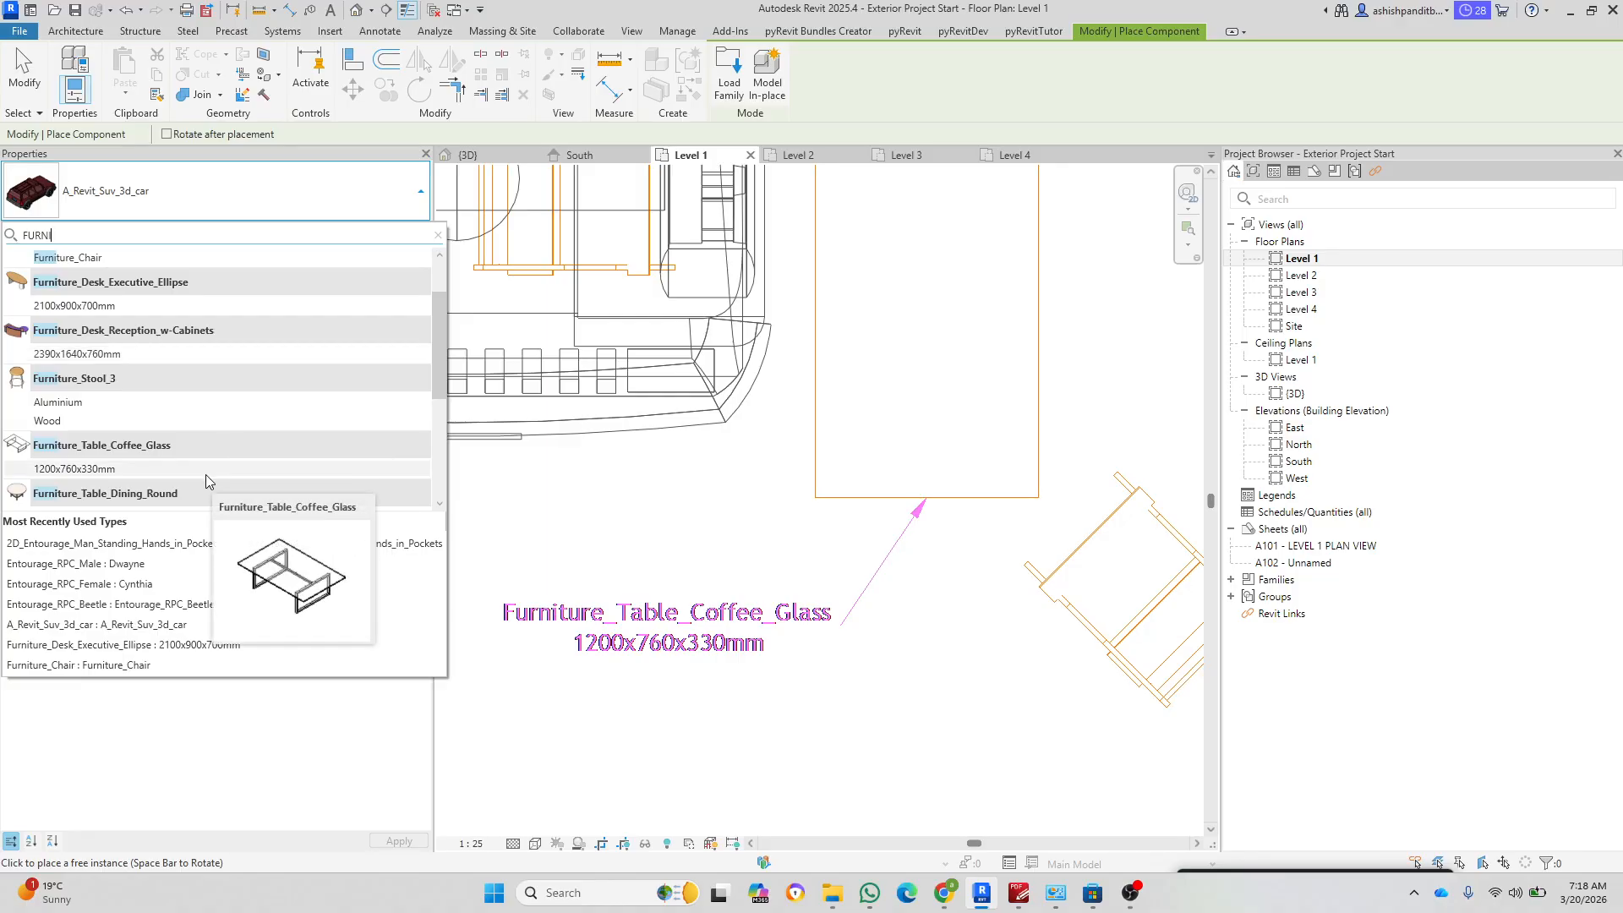
pyautogui.click(206, 474)
pyautogui.scroll(3, 761, 642)
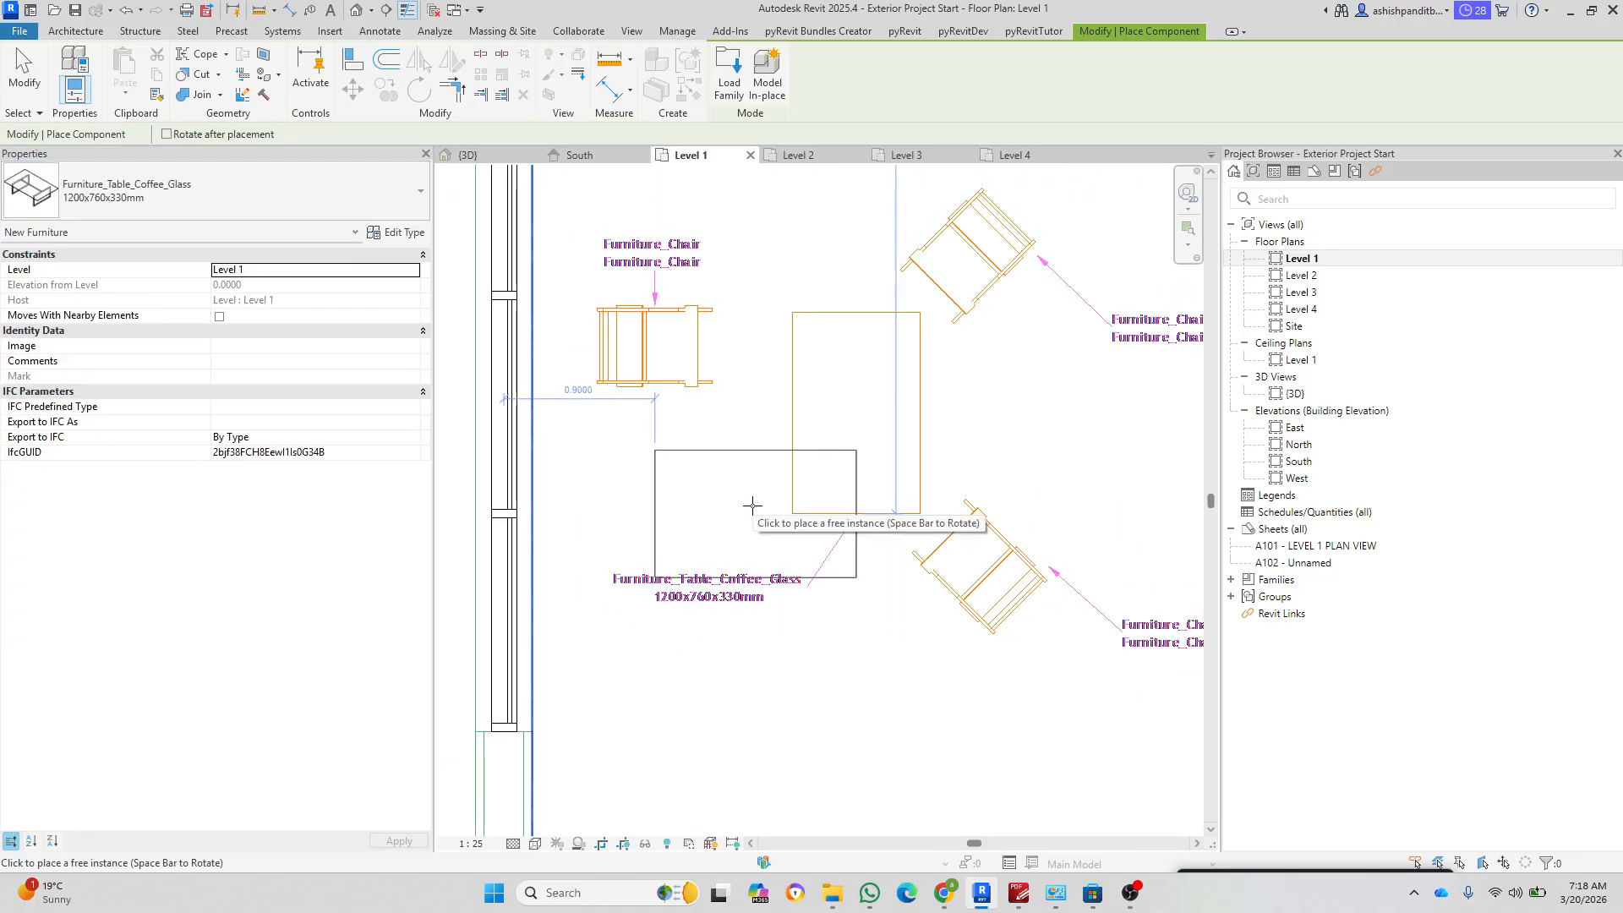
pyautogui.press('v')
pyautogui.press('g')
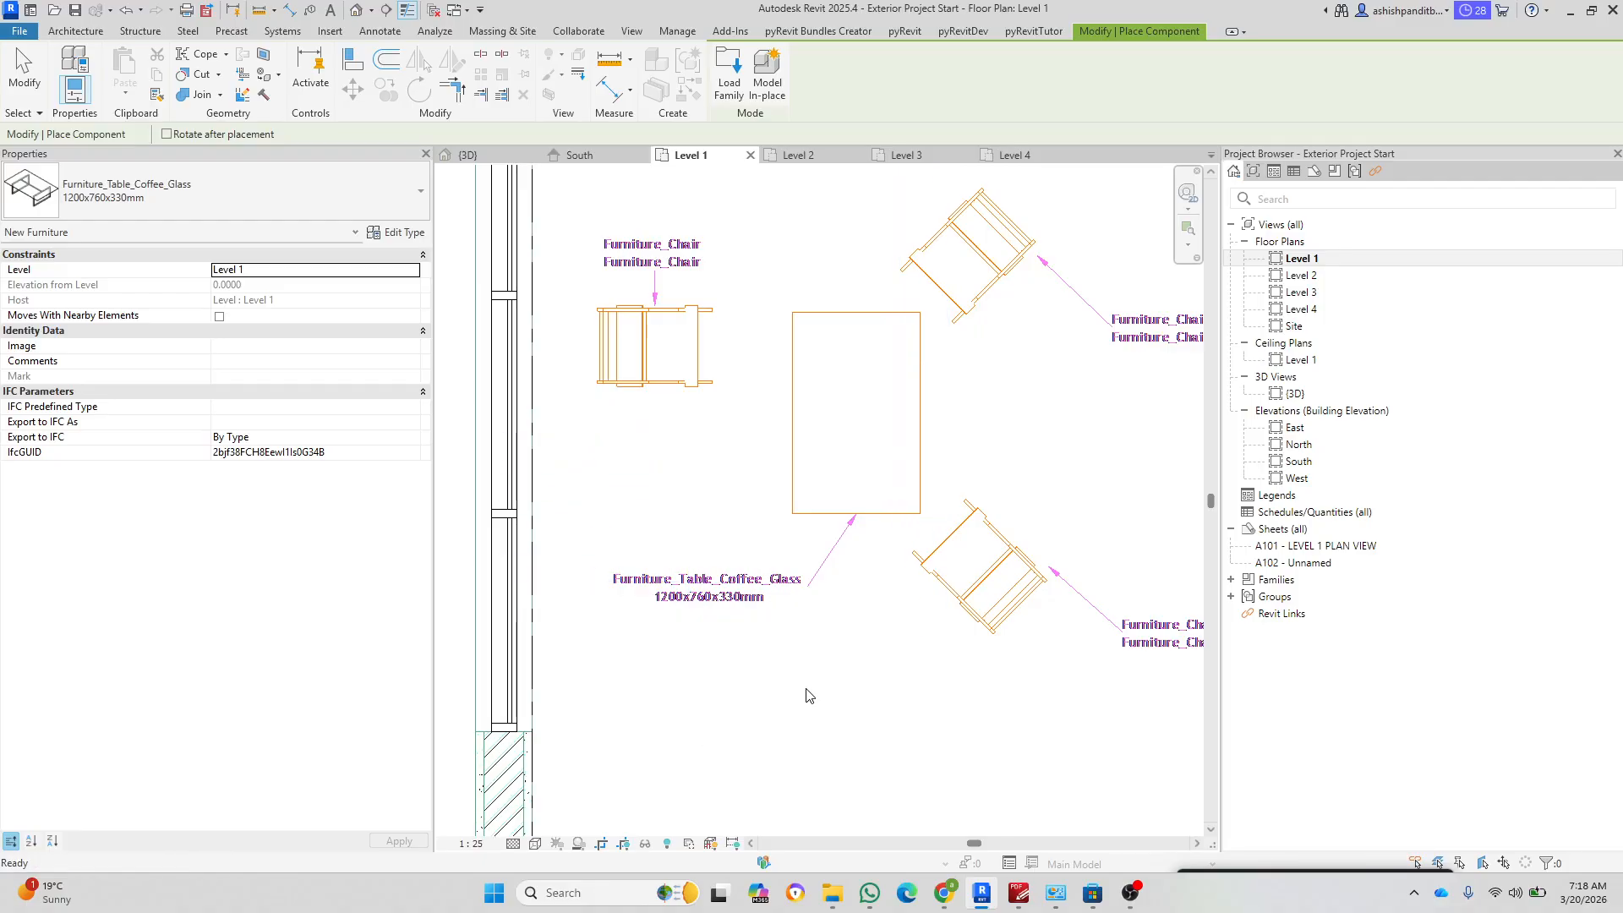
pyautogui.press('Escape')
pyautogui.press('Escape')
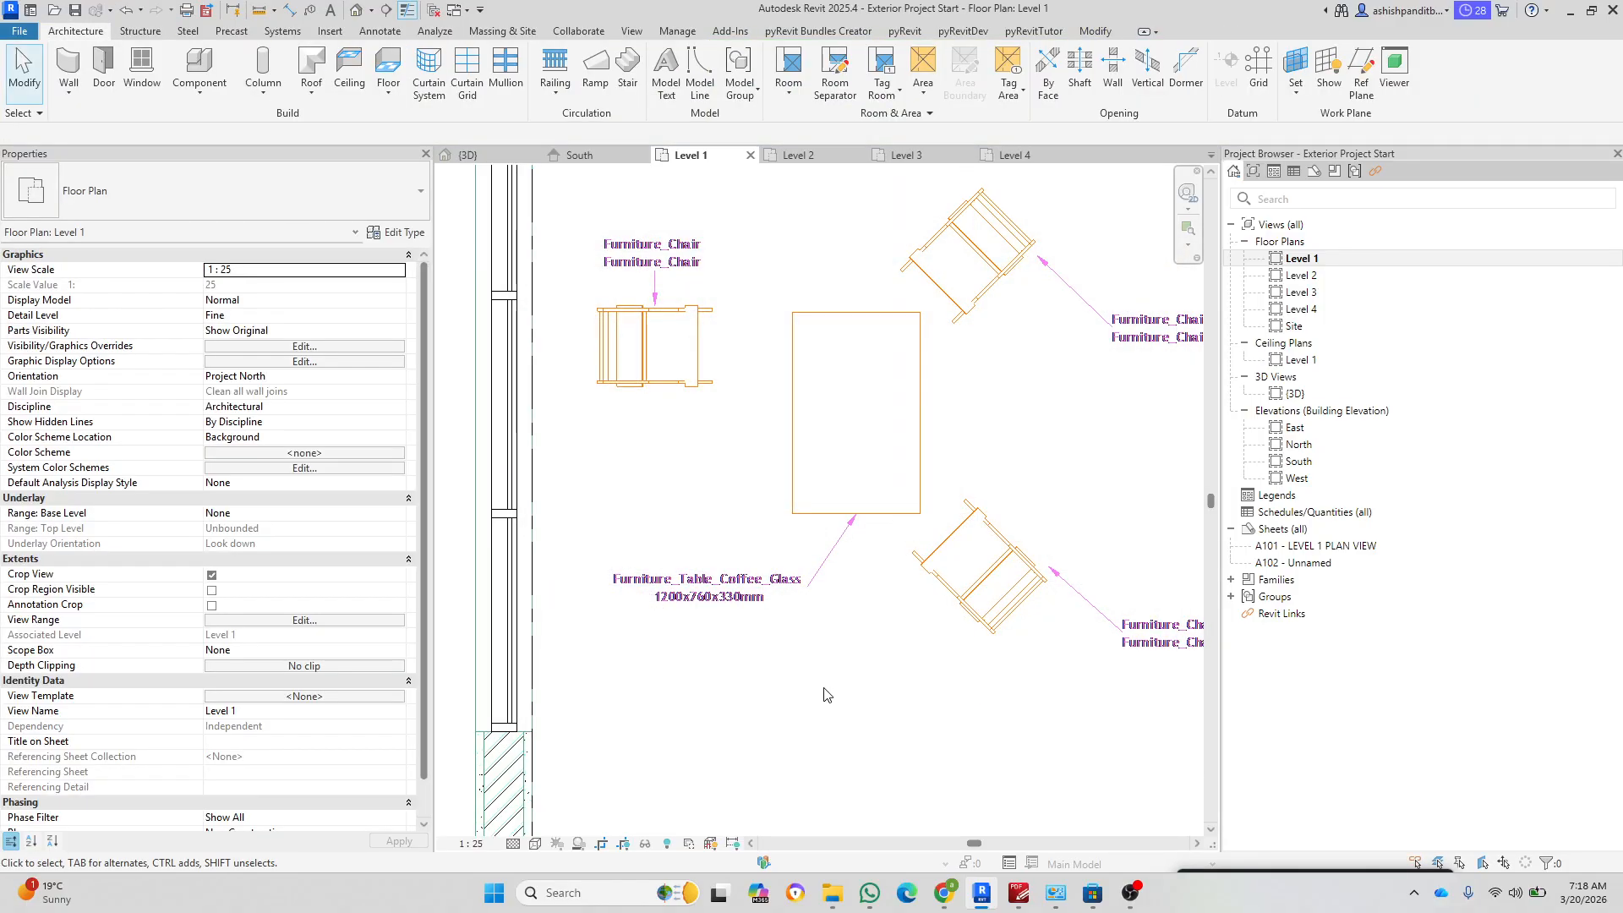
# Step: Place the glass coffee table on the lawn below its outline, rotated with its long side vertical, and end component placement
pyautogui.click(207, 66)
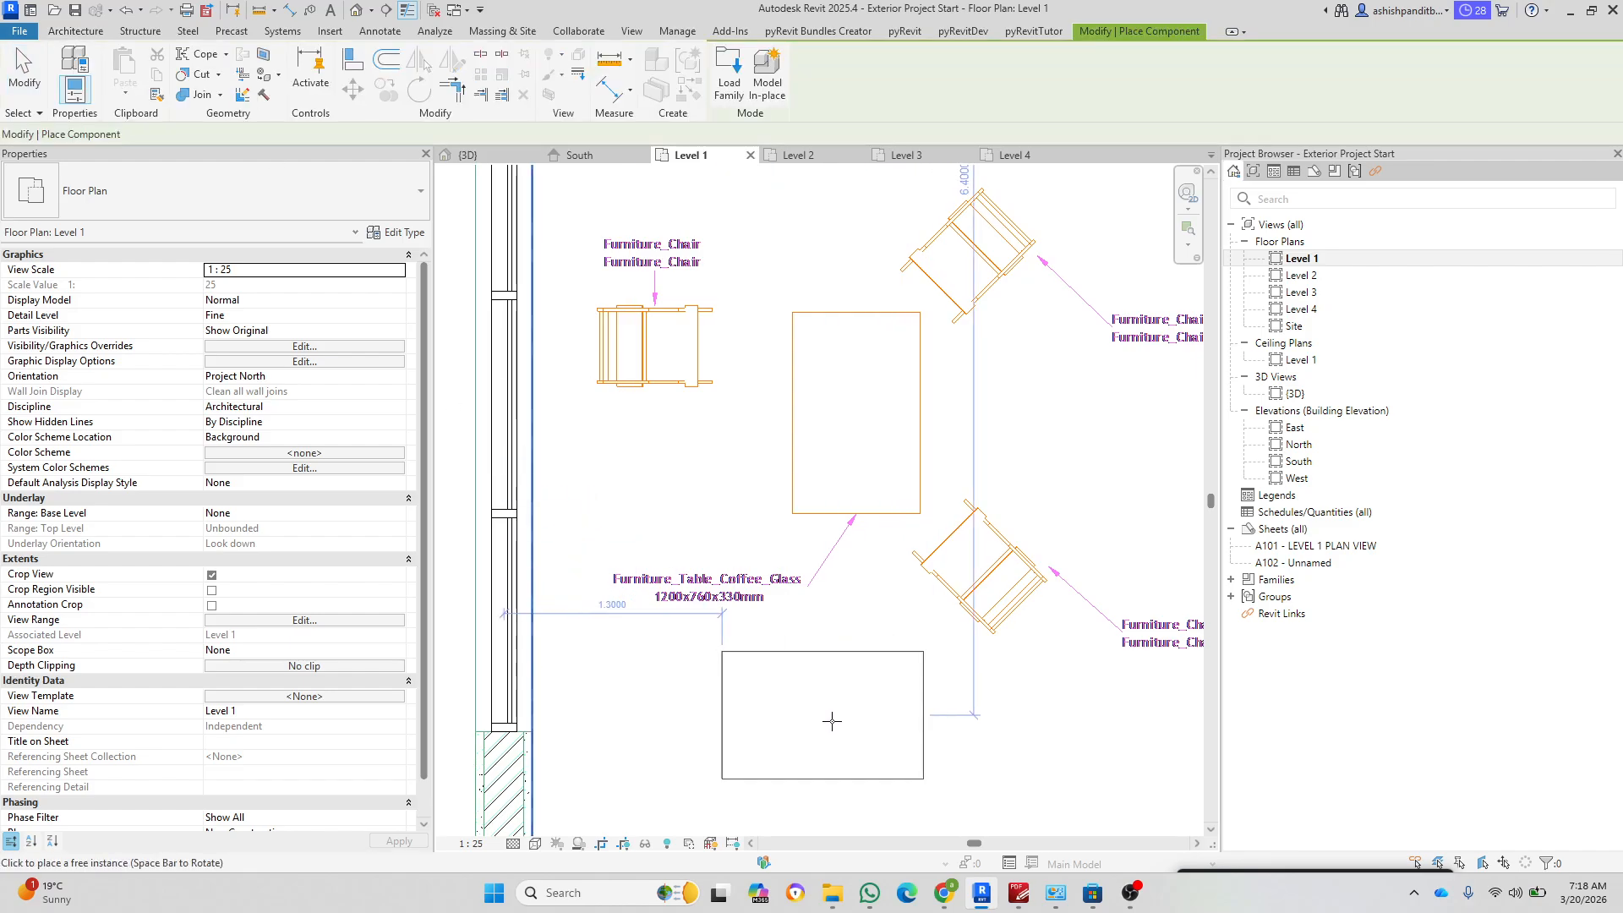
pyautogui.press('space')
pyautogui.press('space')
pyautogui.press('space')
pyautogui.press('space')
pyautogui.press('space')
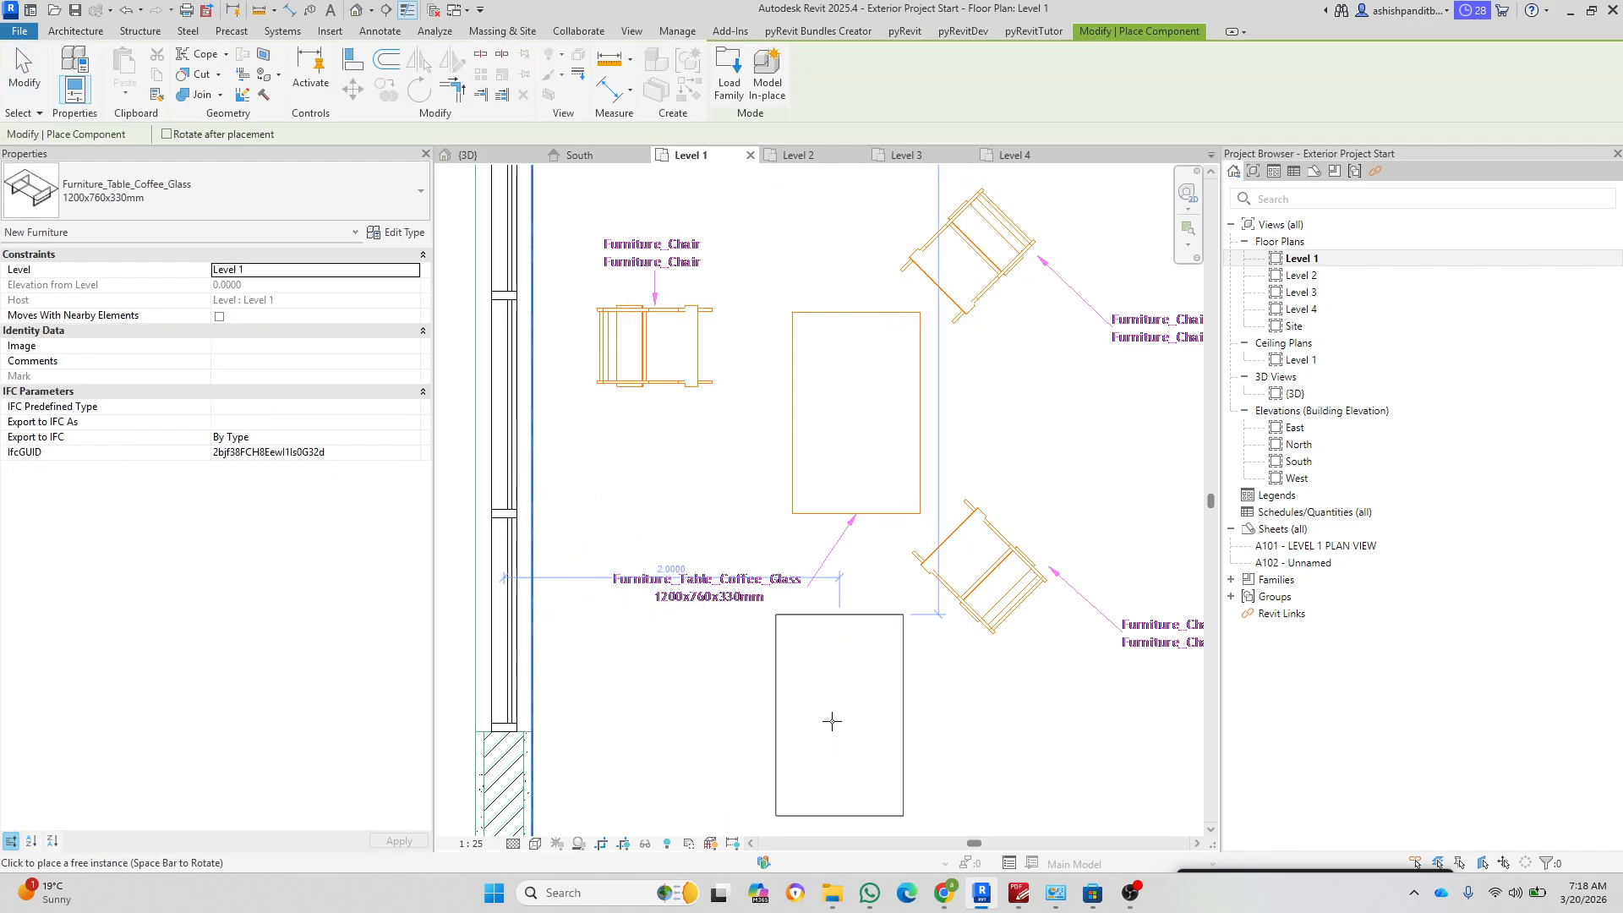
pyautogui.click(832, 722)
pyautogui.press('Escape')
pyautogui.press('Escape')
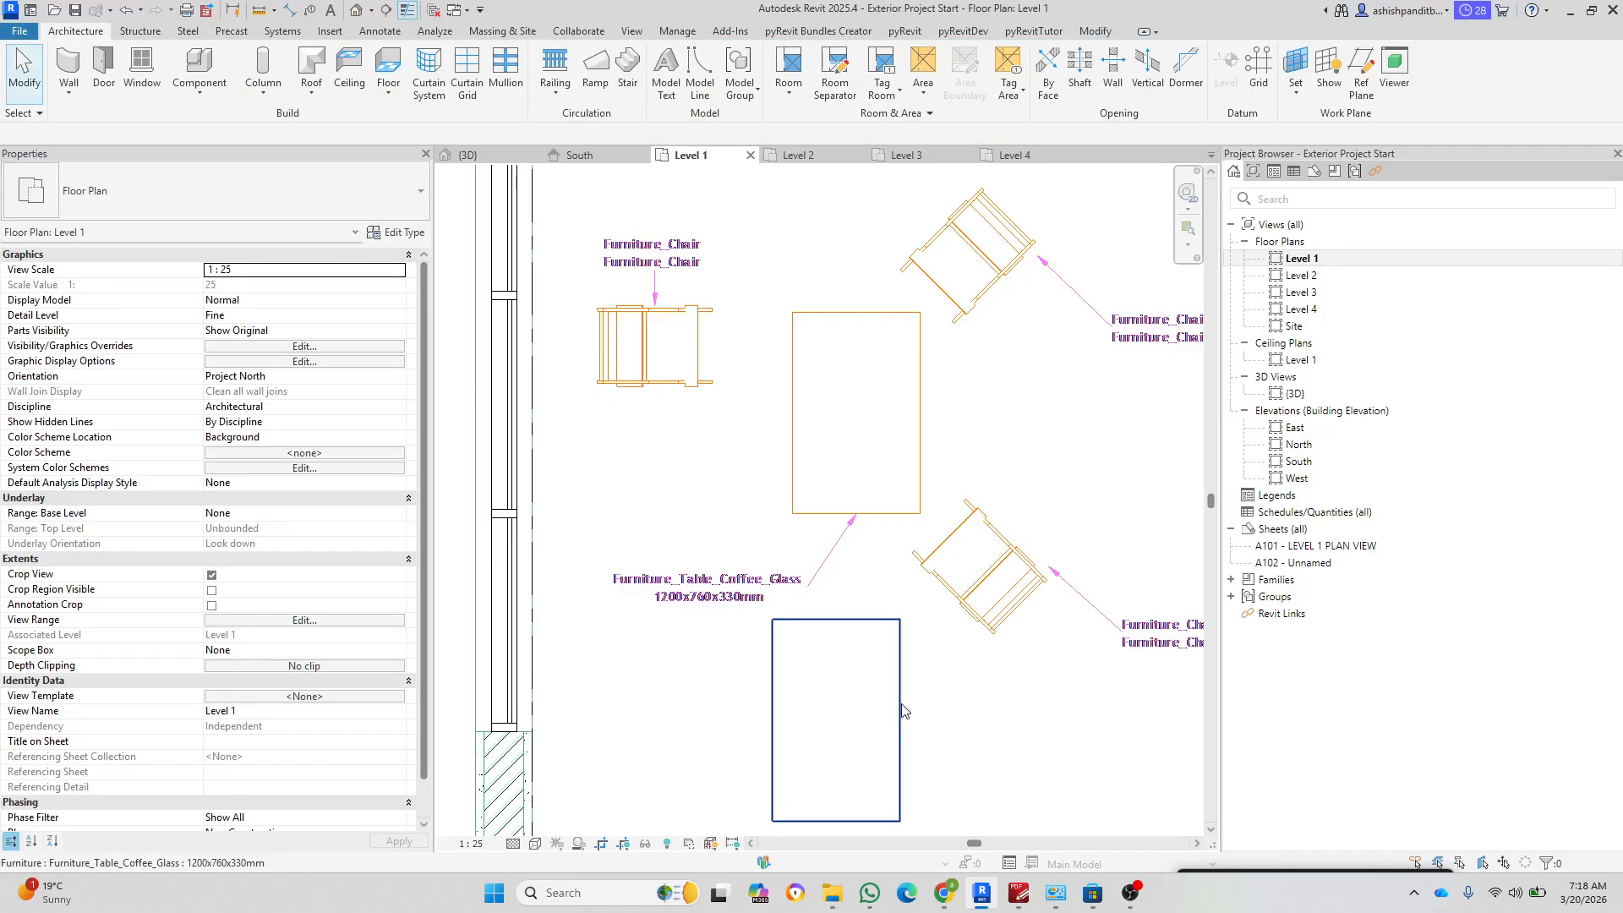
# Step: Move the placed coffee table onto its outline between the chairs in the plan and deselect it
pyautogui.click(900, 707)
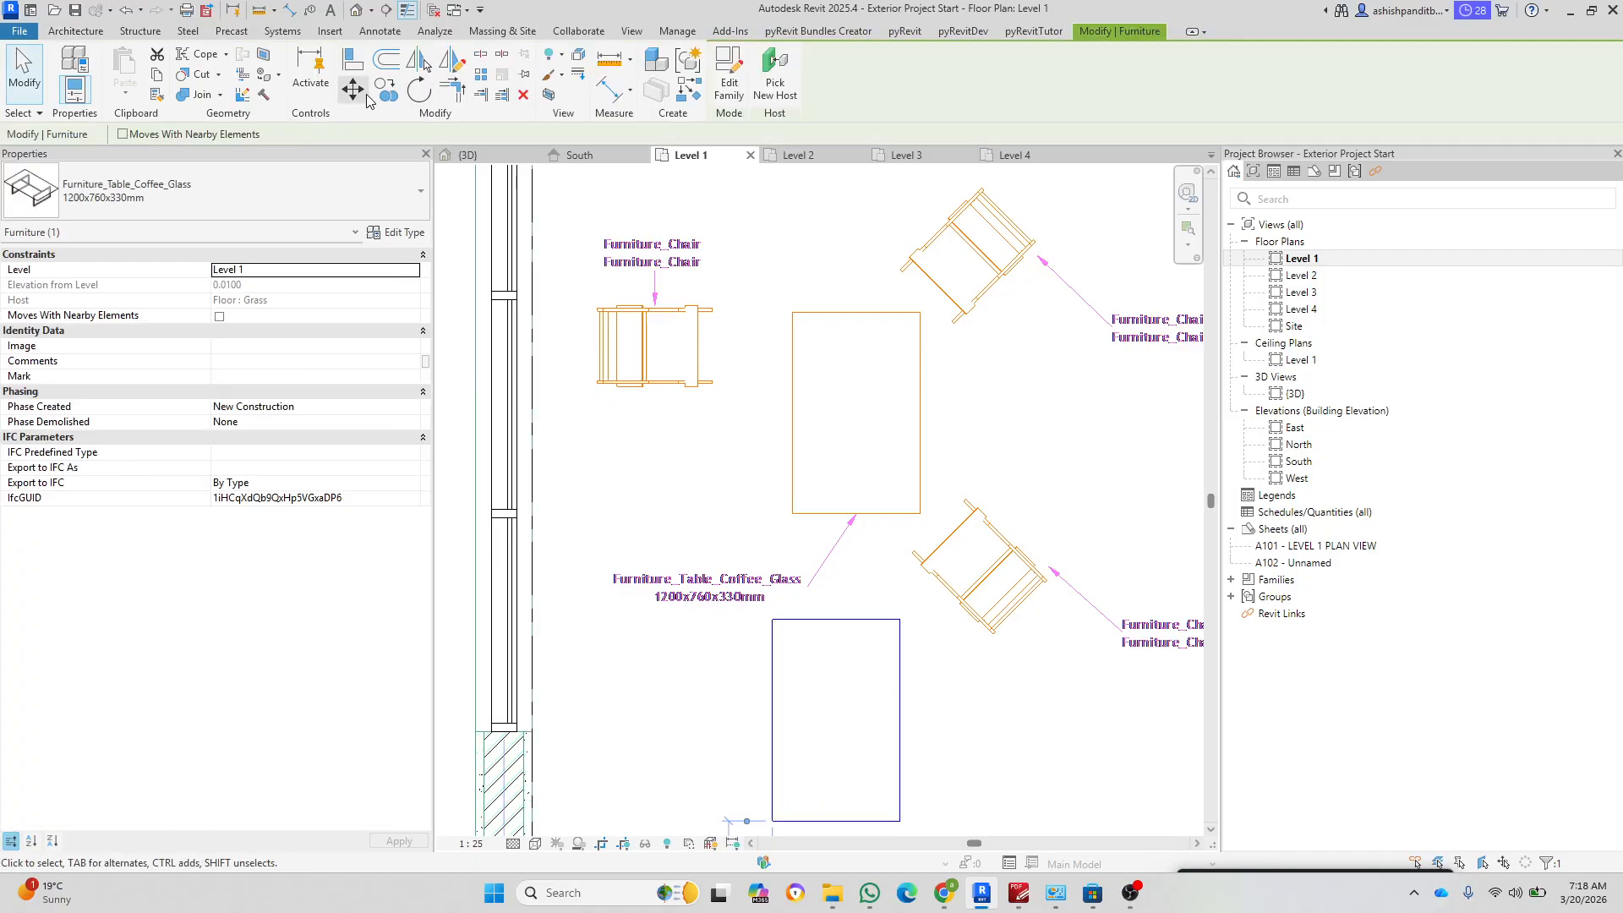
pyautogui.press('m')
pyautogui.press('v')
pyautogui.click(846, 619)
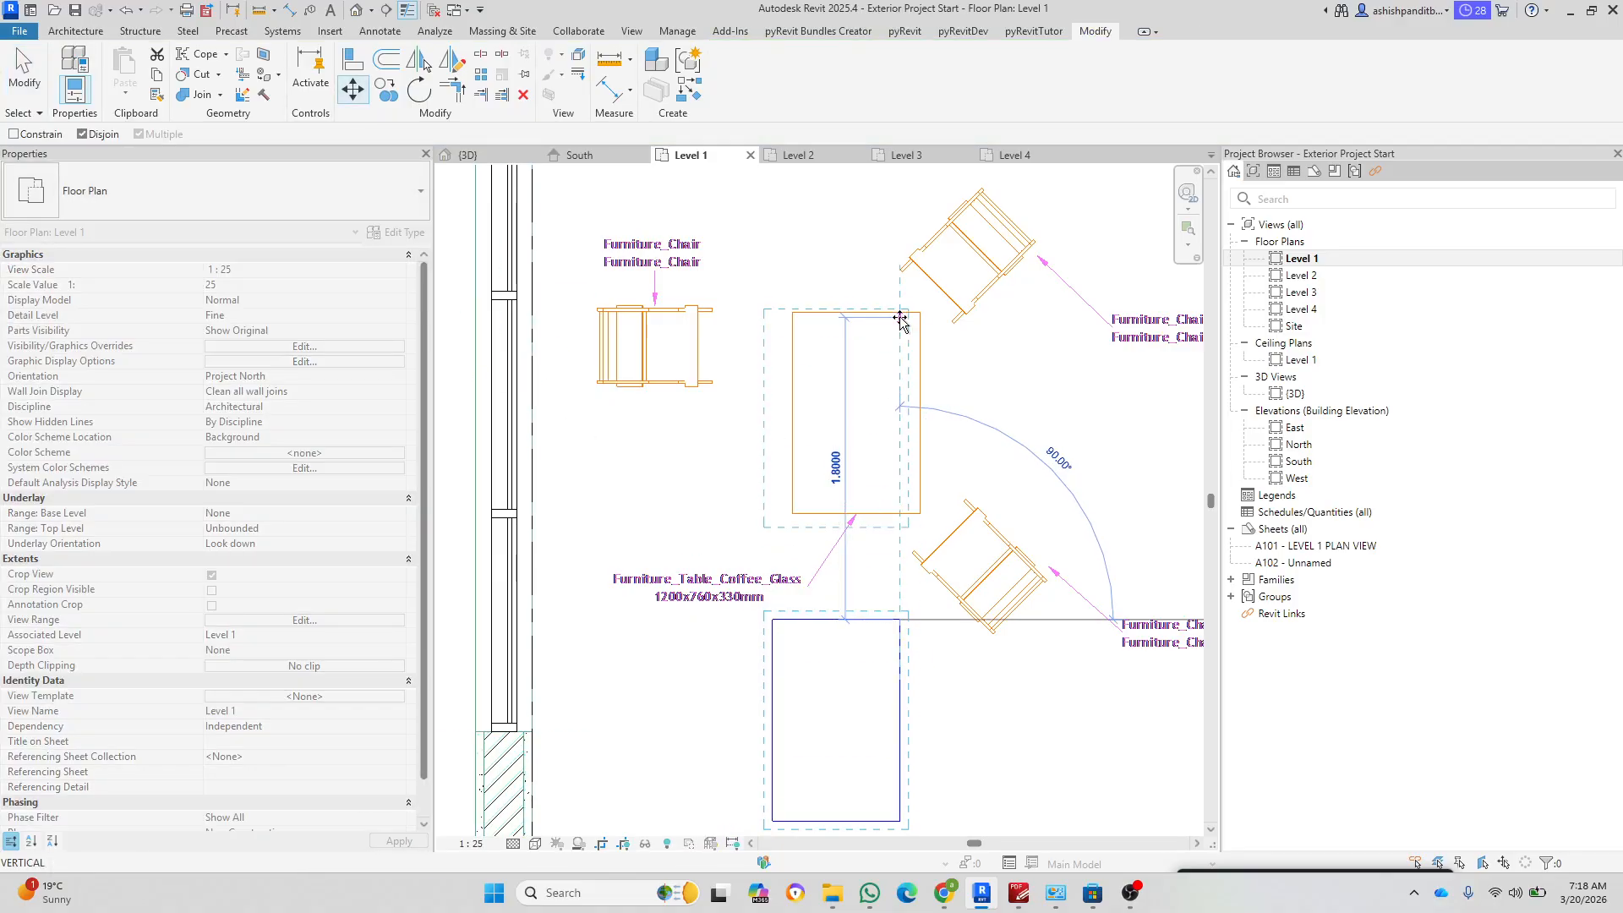
pyautogui.scroll(3, 913, 315)
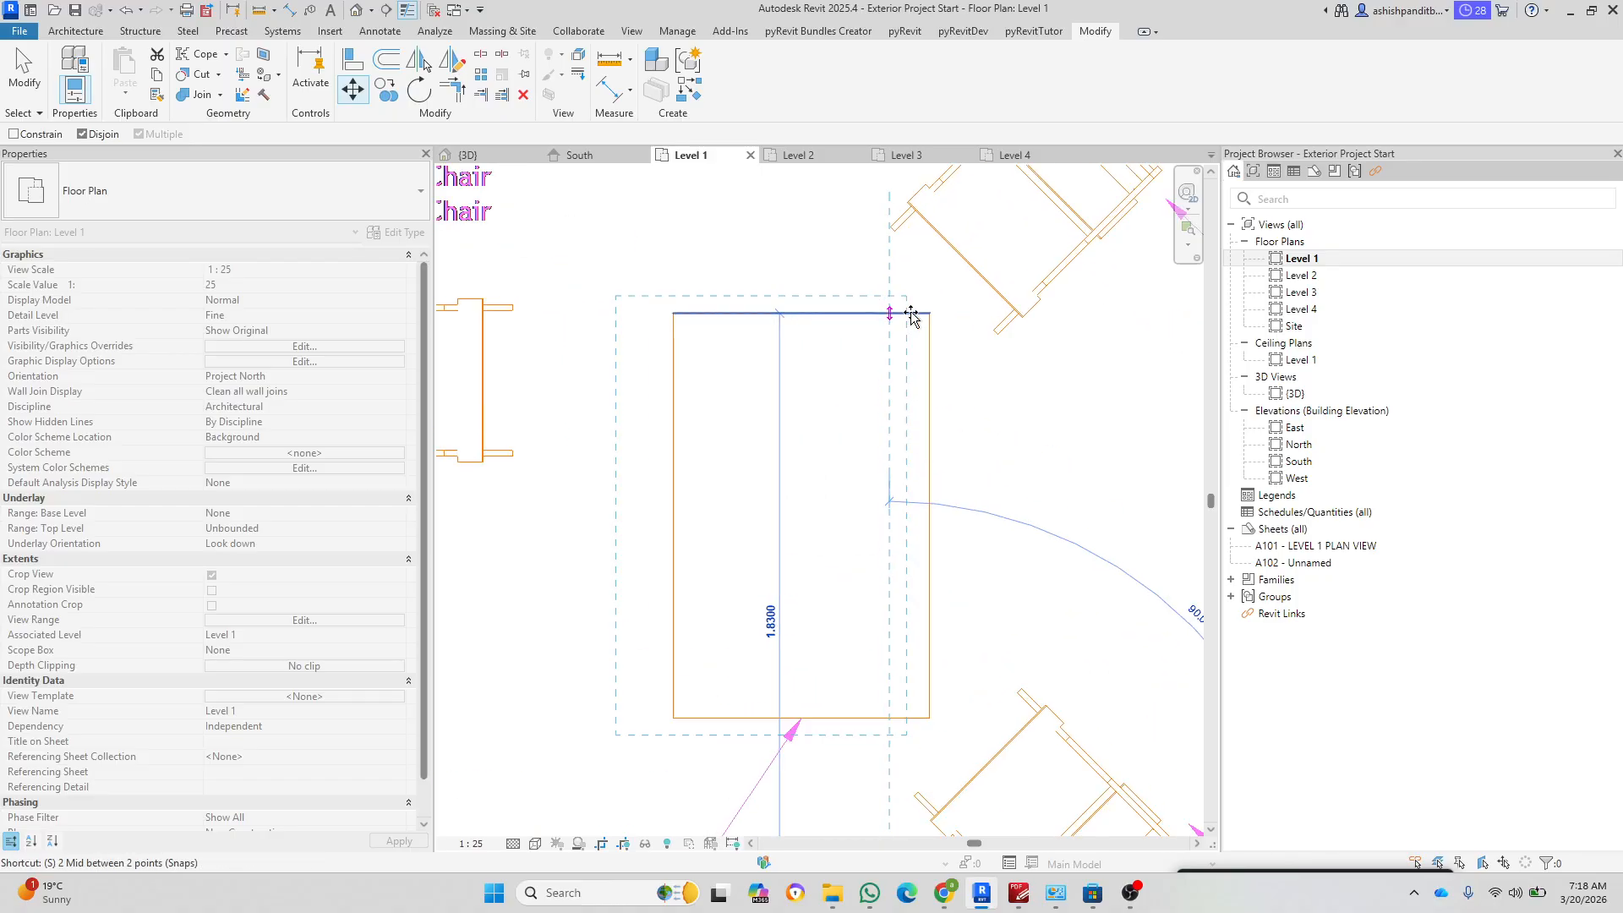
pyautogui.click(923, 313)
pyautogui.click(858, 401)
pyautogui.scroll(-2, 821, 363)
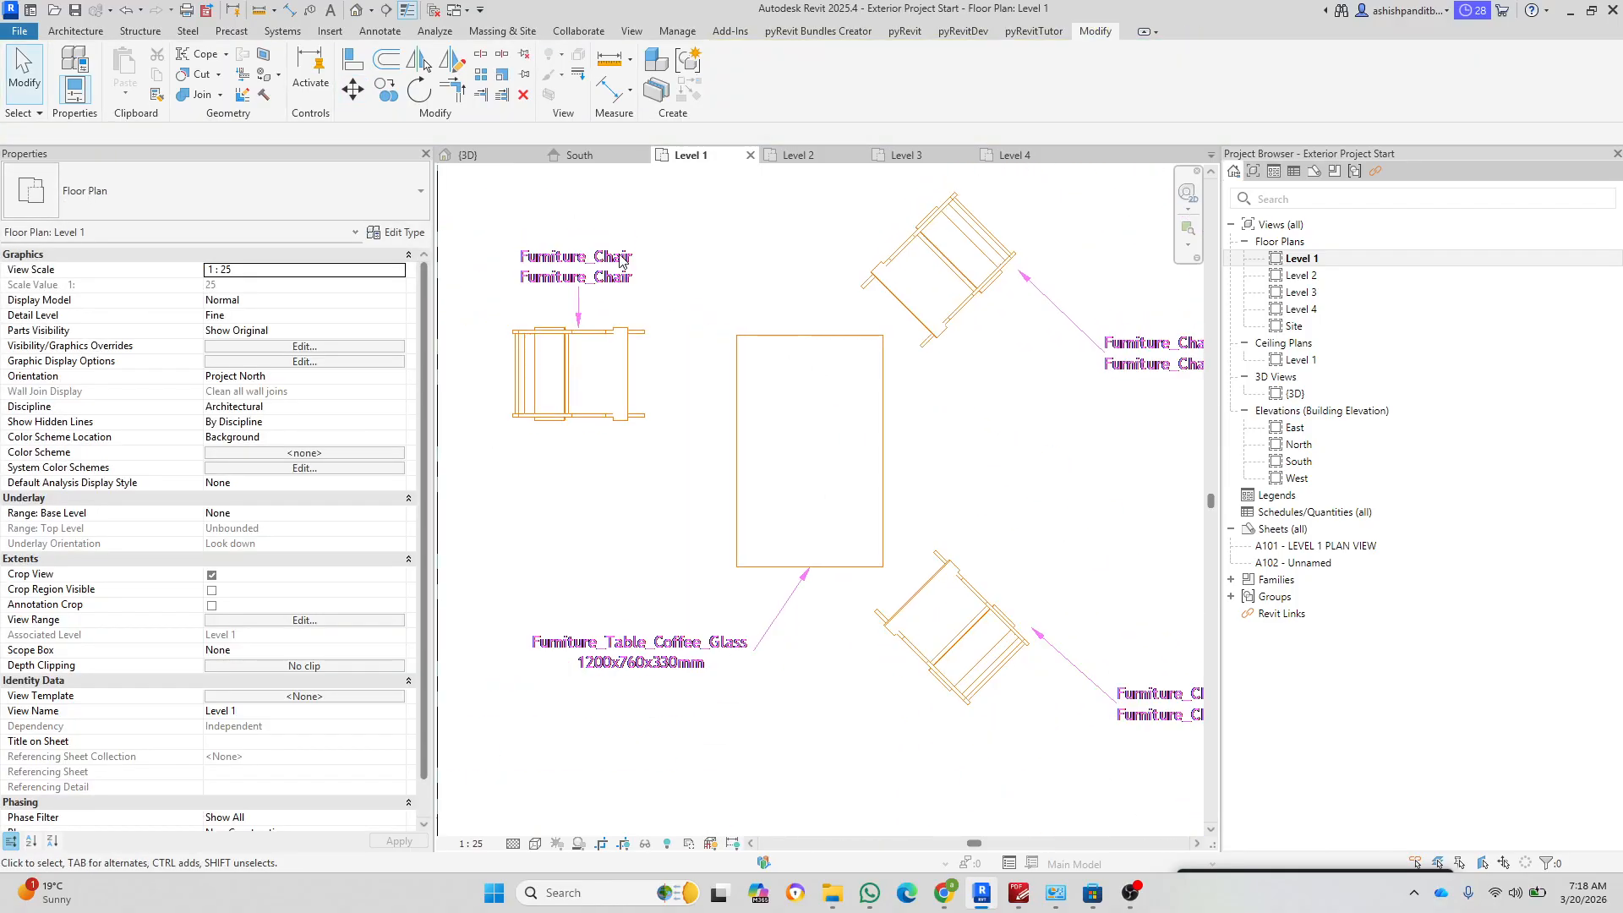
# Step: Switch to the 3D view and inspect the glass coffee table on the lawn
pyautogui.click(355, 10)
pyautogui.scroll(5, 651, 621)
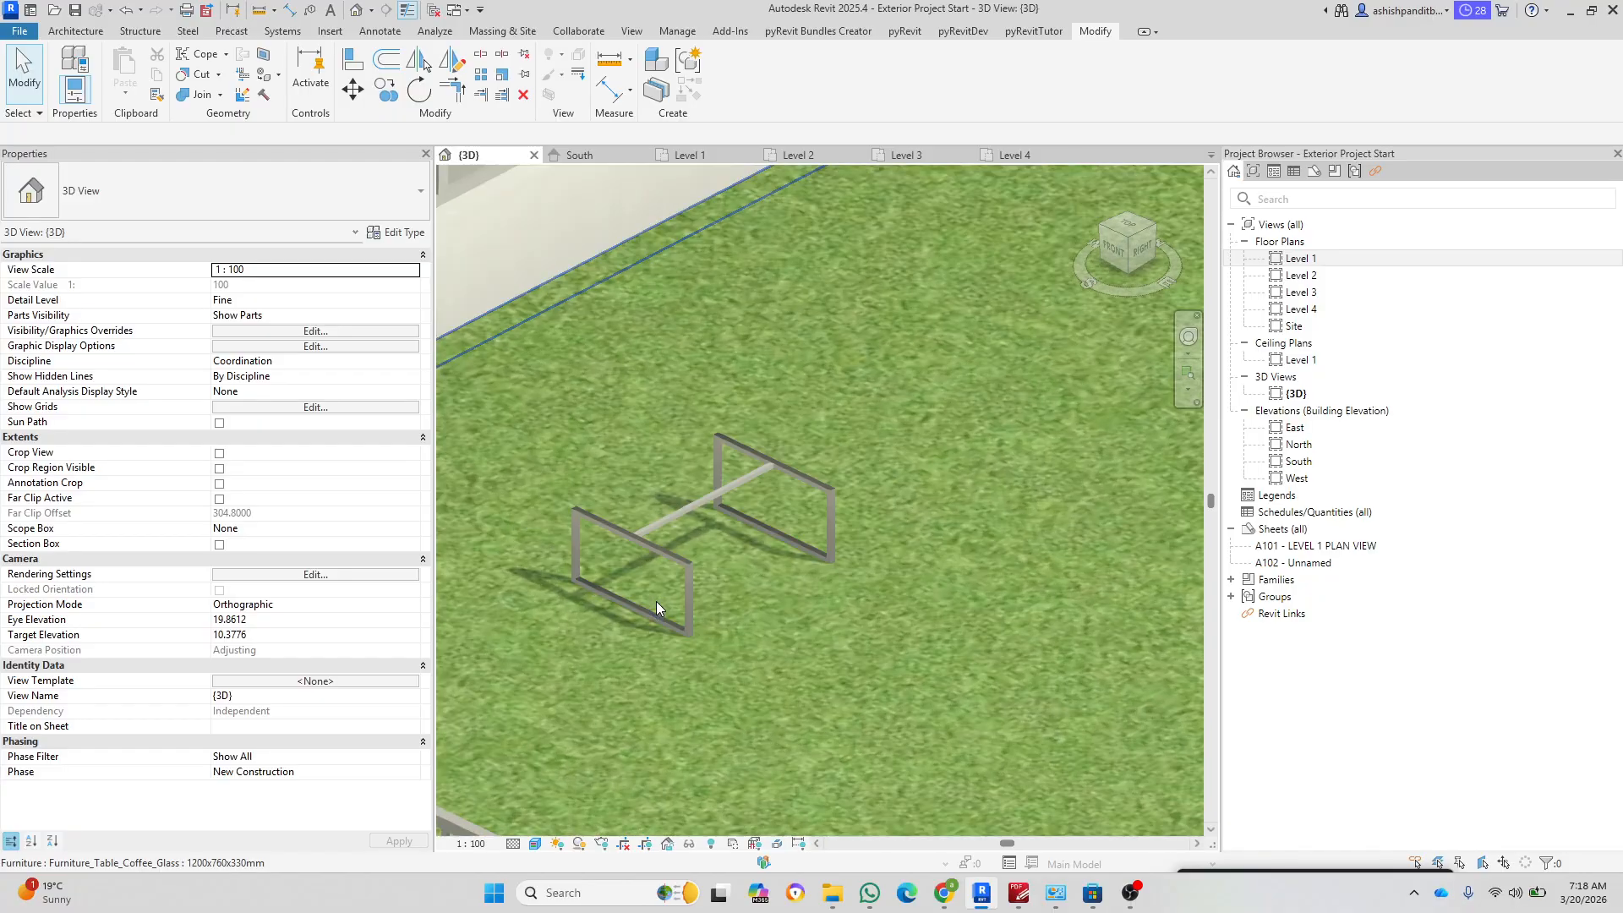
pyautogui.scroll(-5, 744, 528)
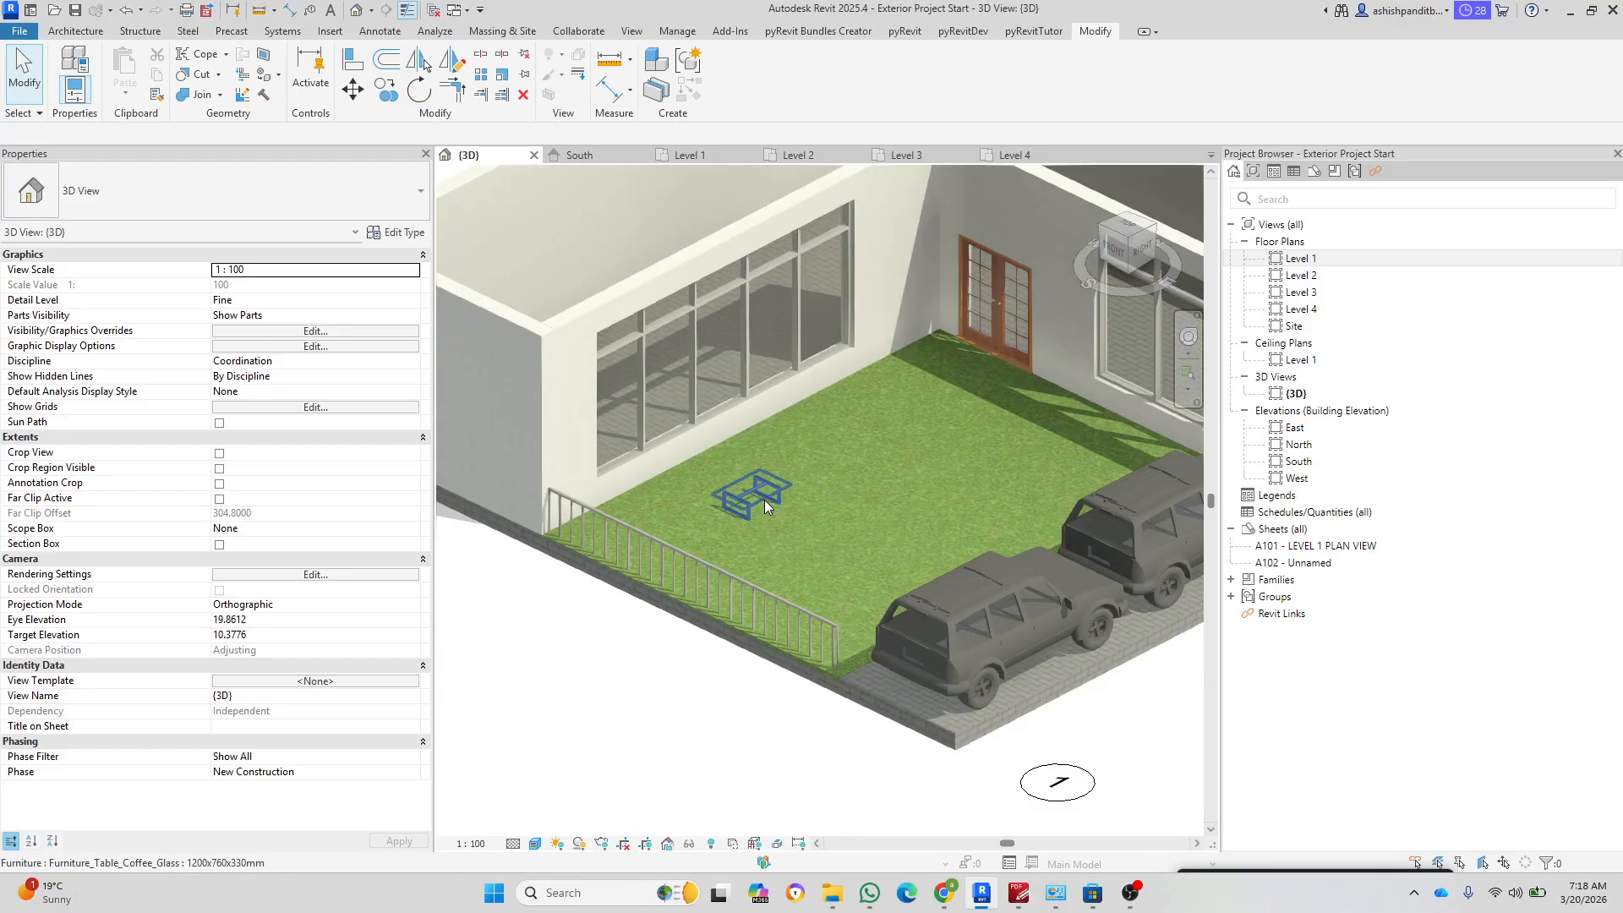
# Step: Return to the Level 1 floor plan, start placing a component and choose the Furniture_Chair type
pyautogui.scroll(-1, 764, 500)
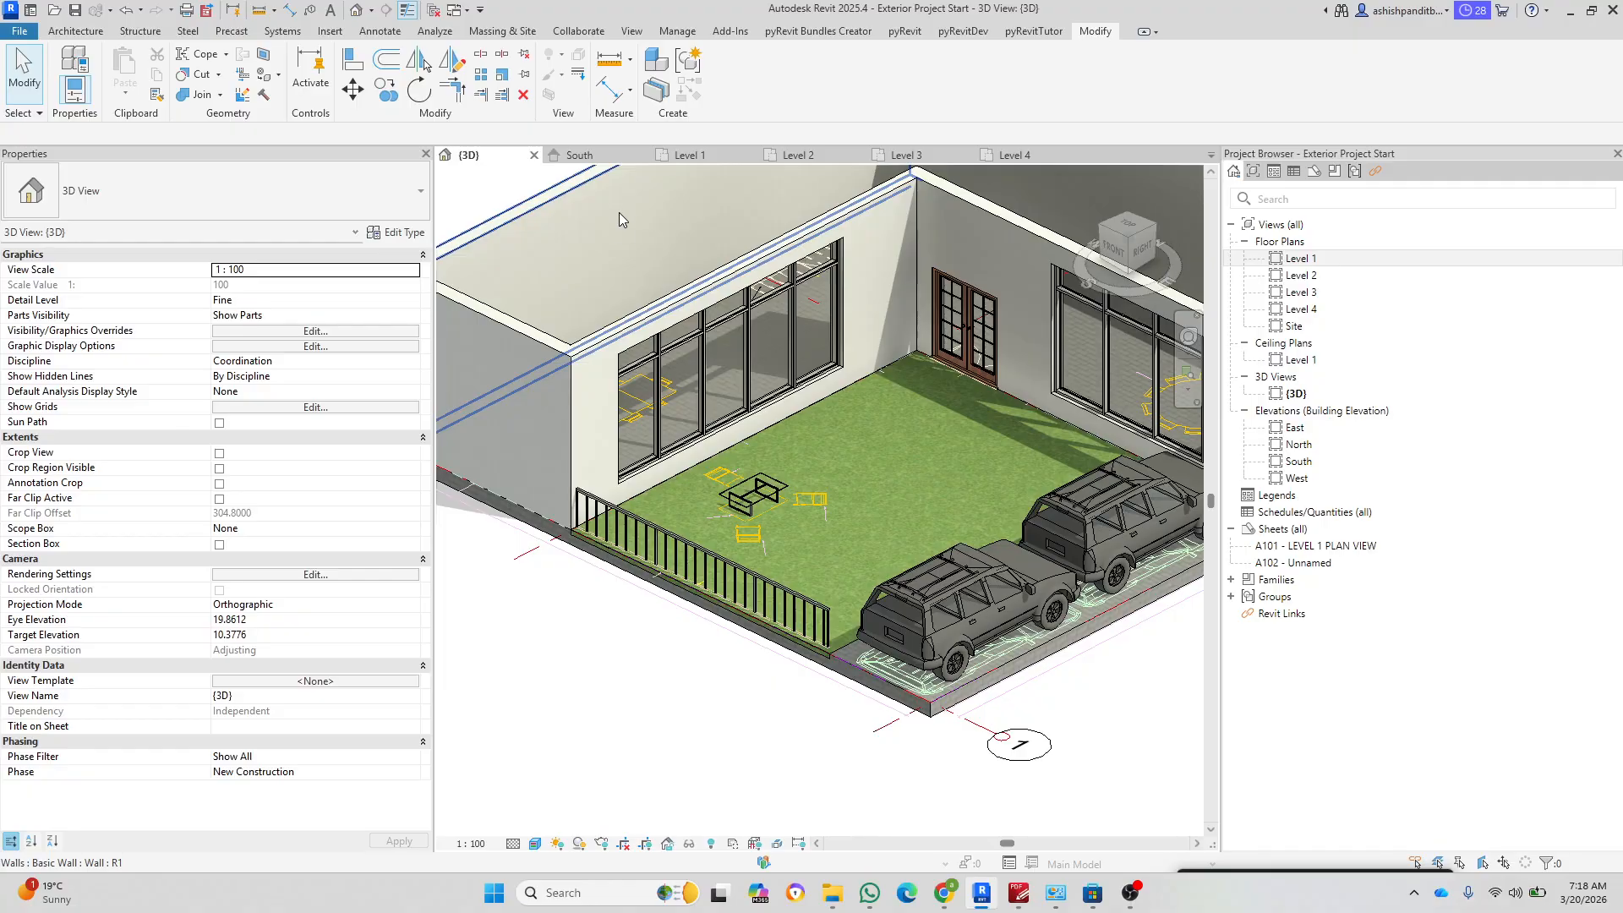
pyautogui.doubleClick(1298, 261)
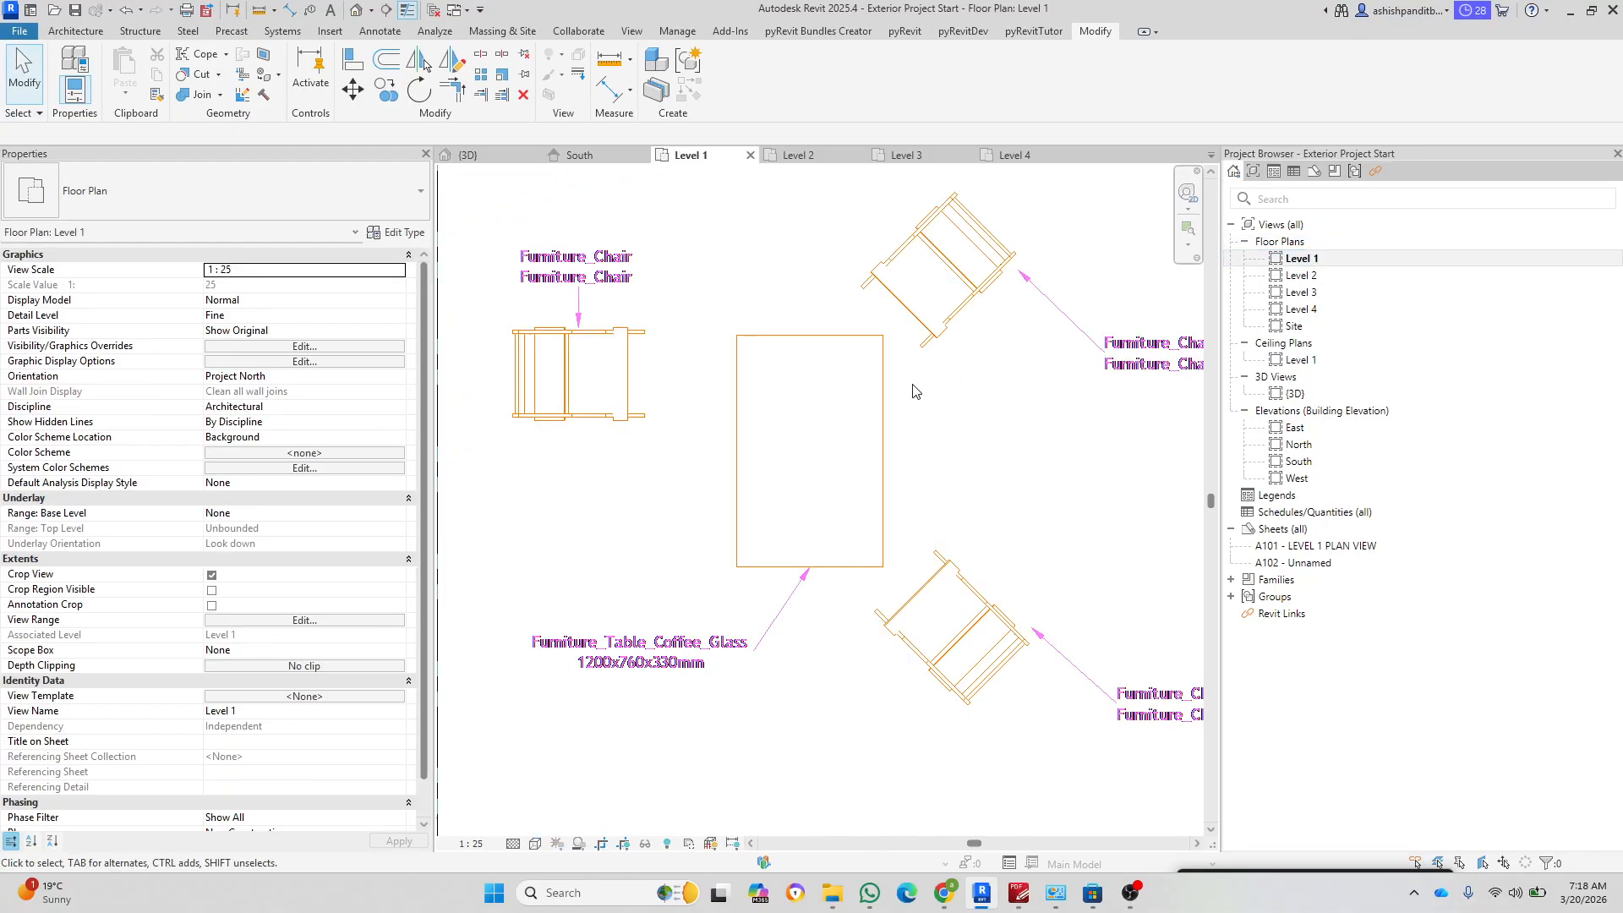
pyautogui.scroll(-3, 748, 490)
pyautogui.scroll(5, 871, 326)
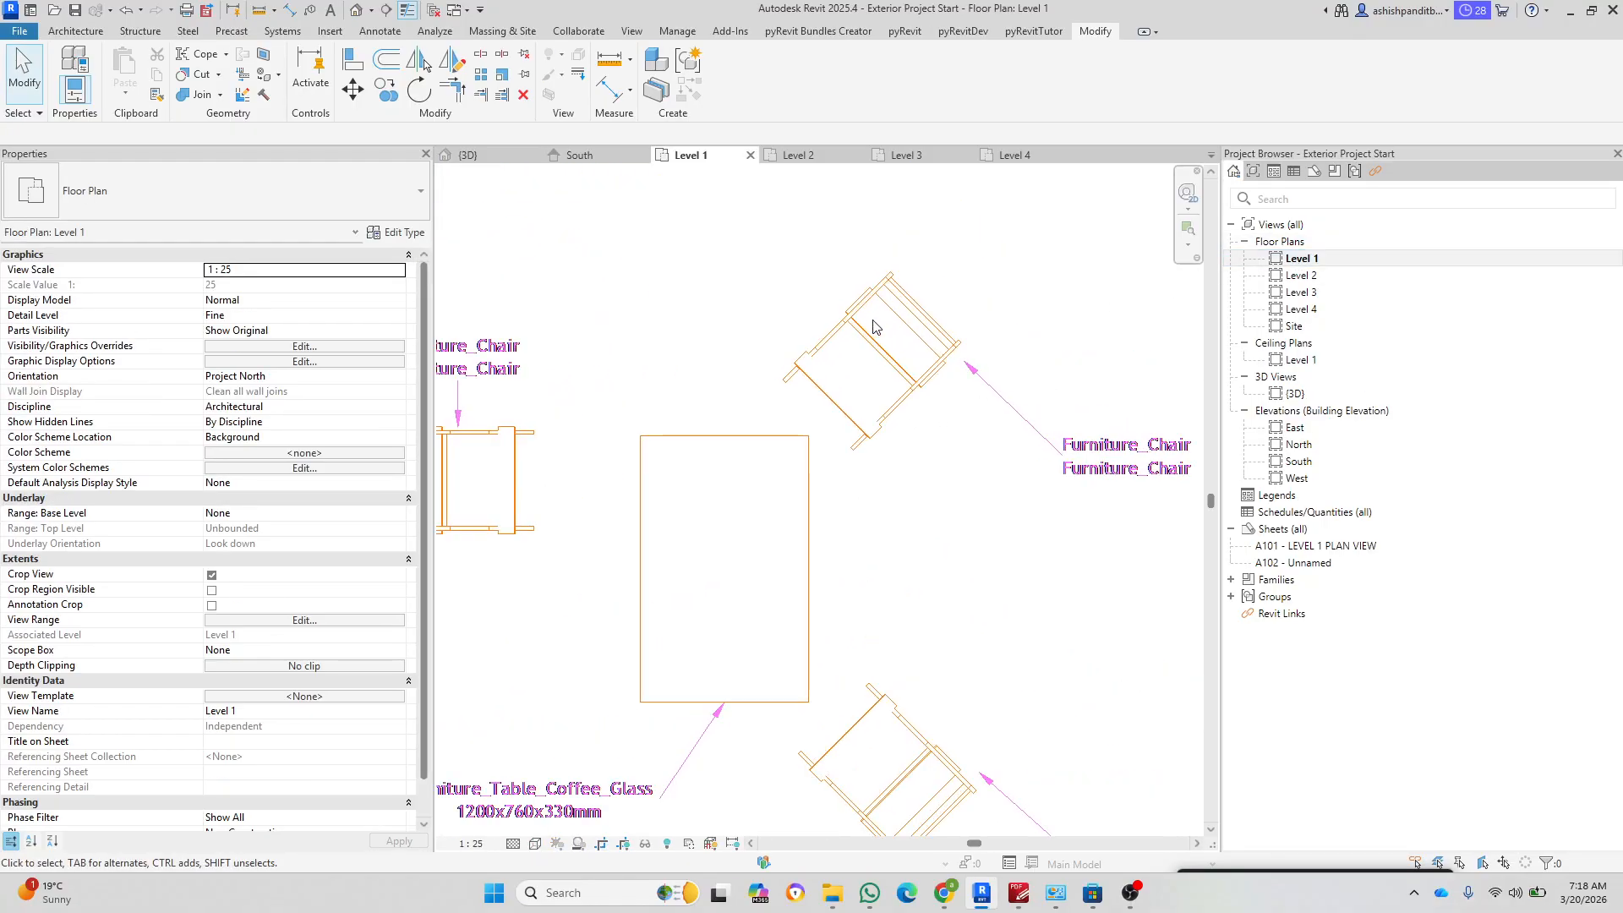
pyautogui.click(77, 32)
pyautogui.click(218, 67)
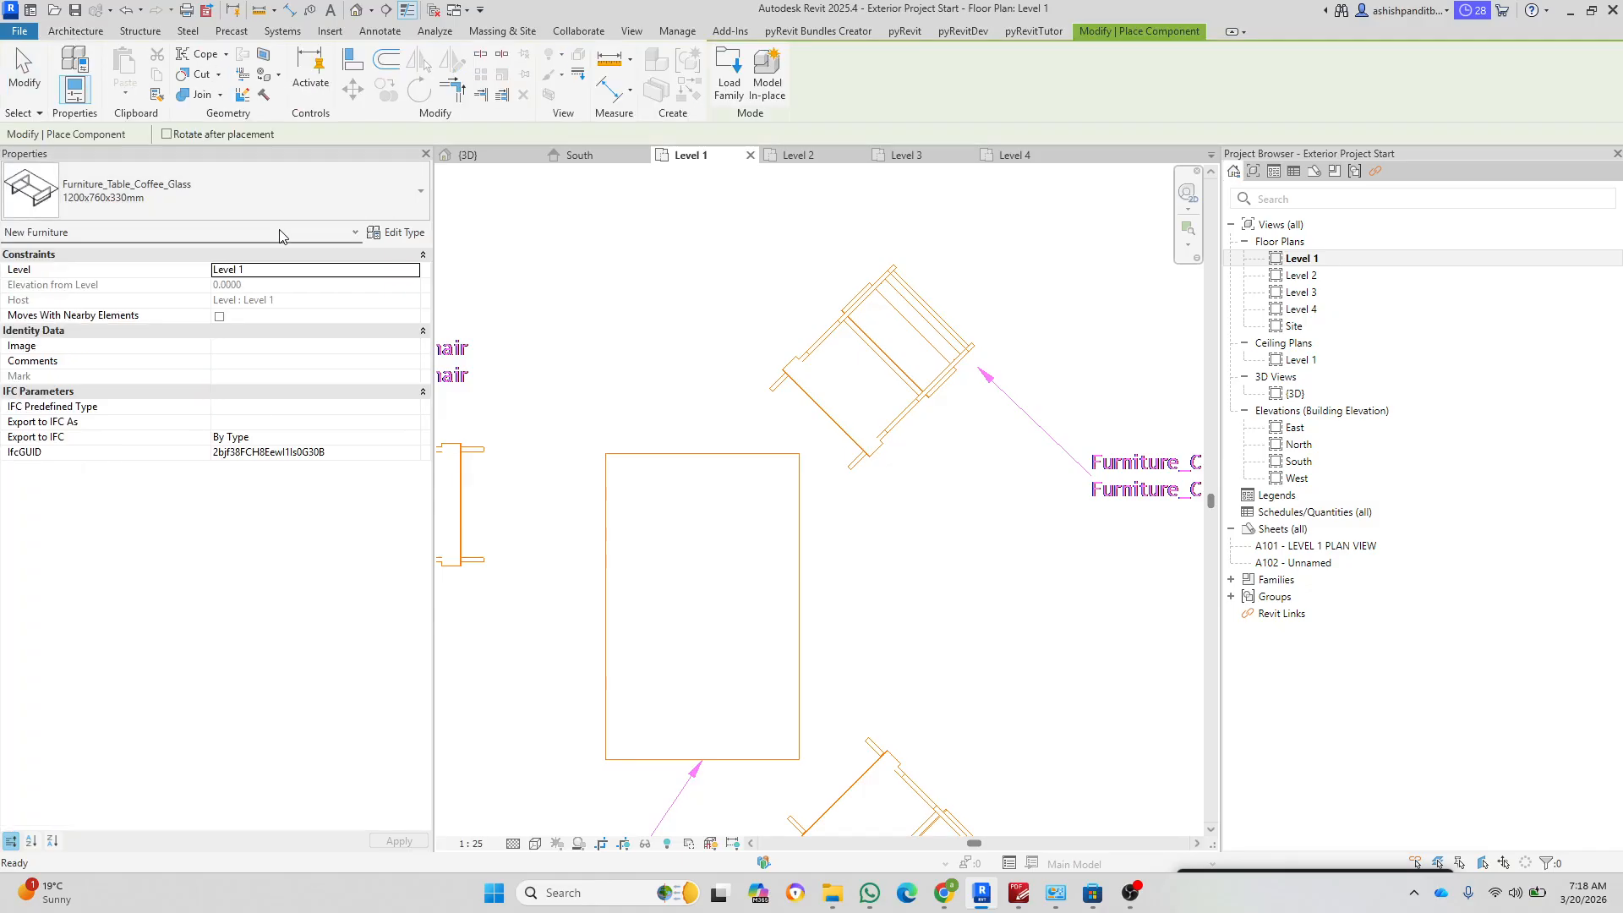
pyautogui.scroll(-1, 768, 424)
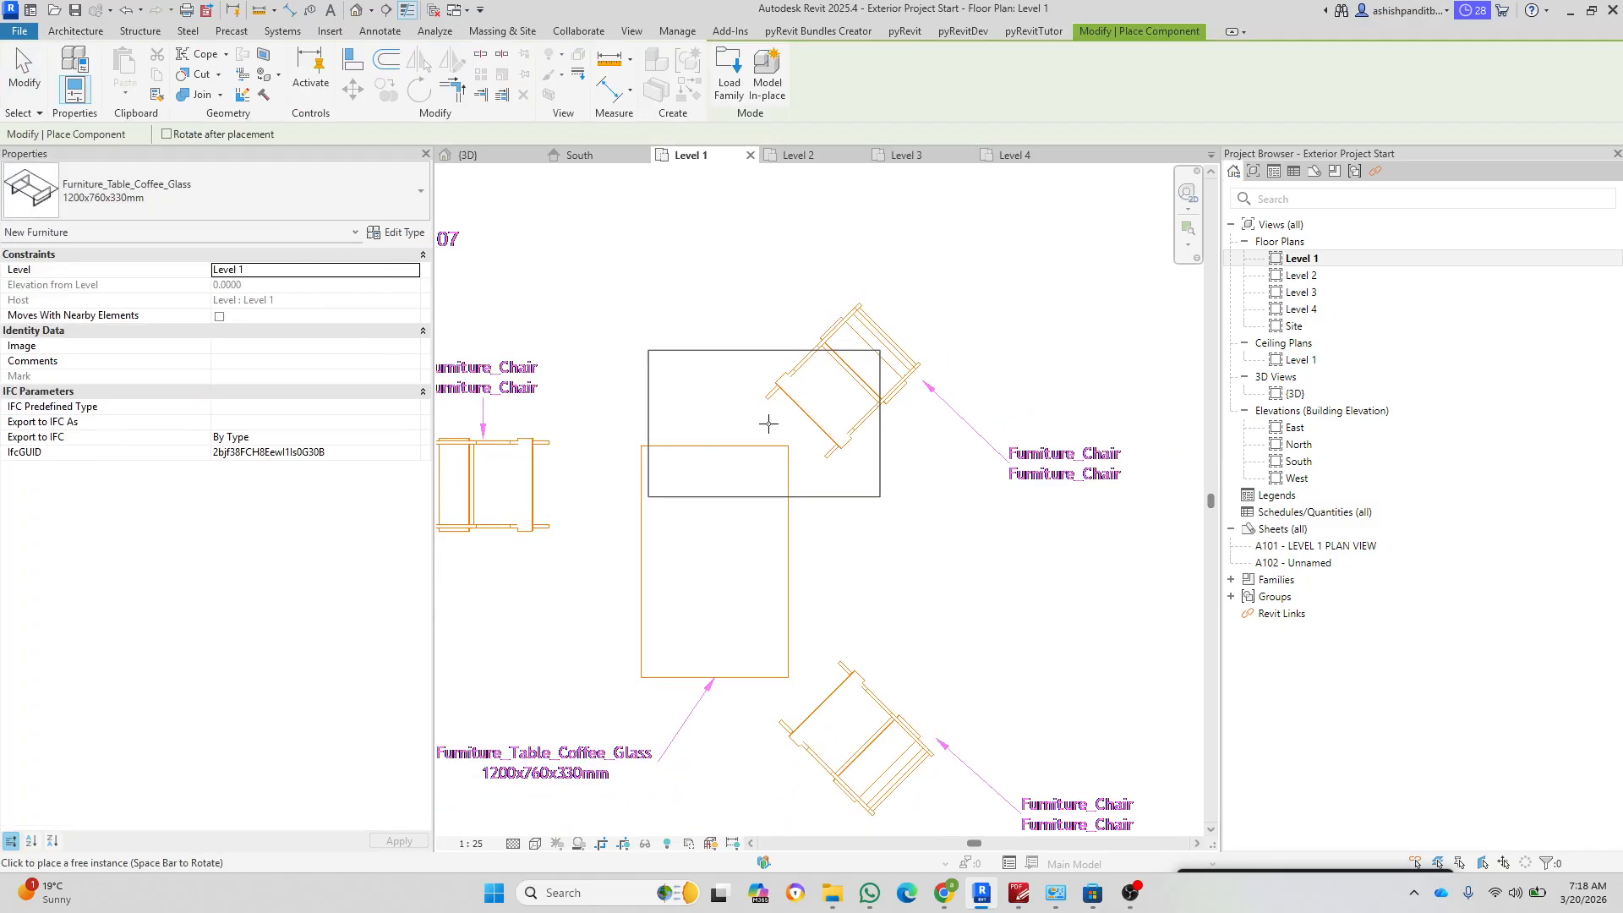
pyautogui.click(125, 195)
pyautogui.write('c')
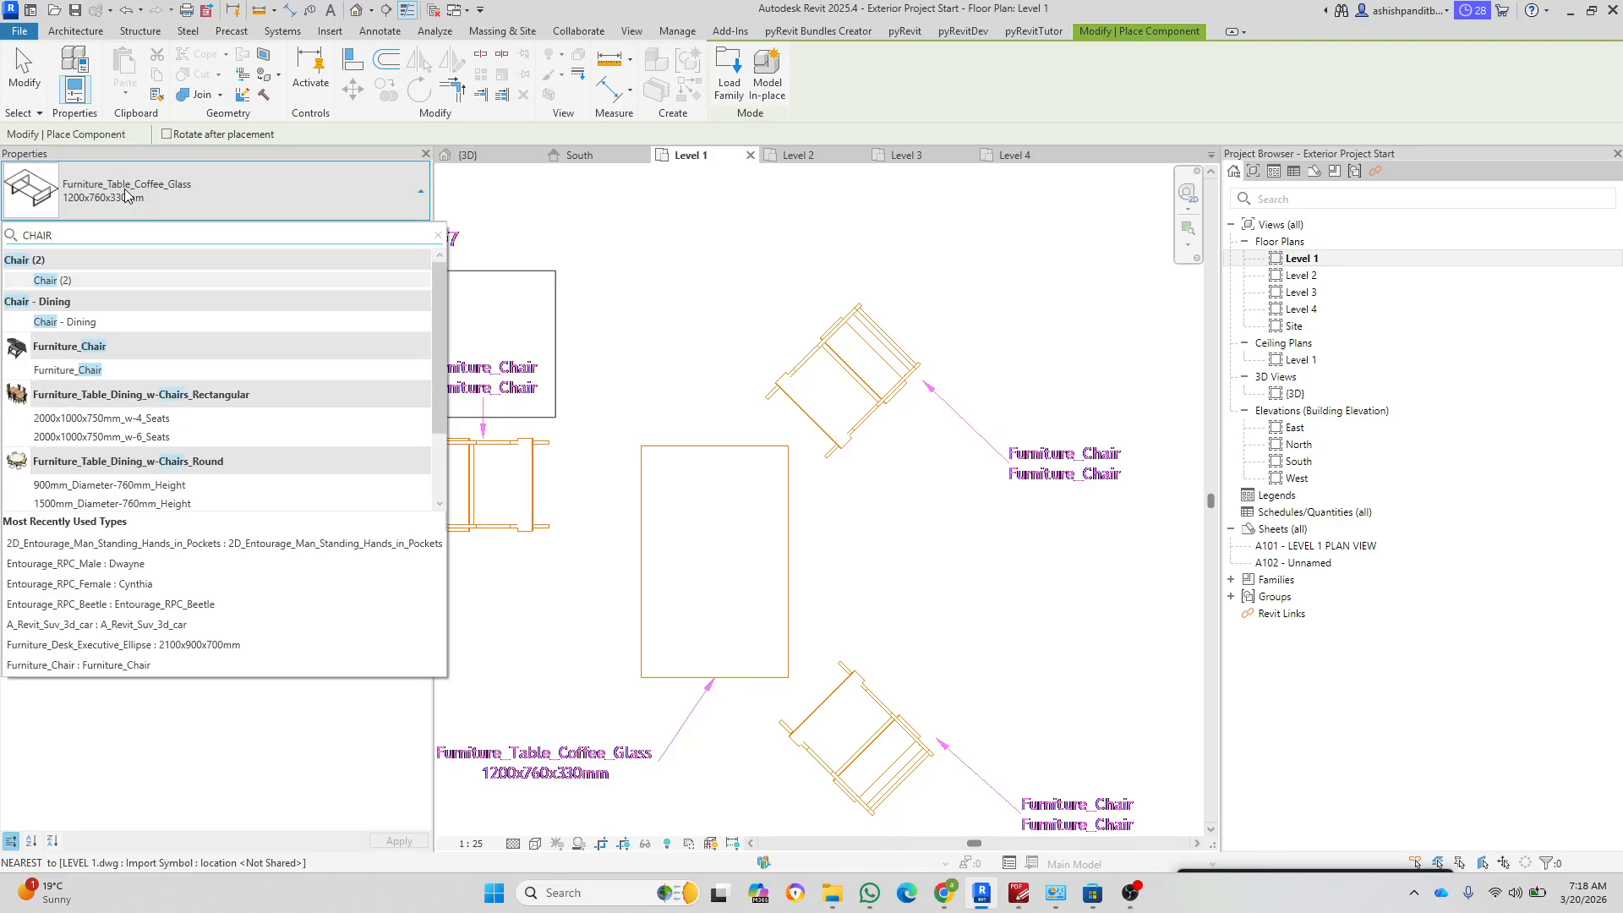
pyautogui.click(138, 377)
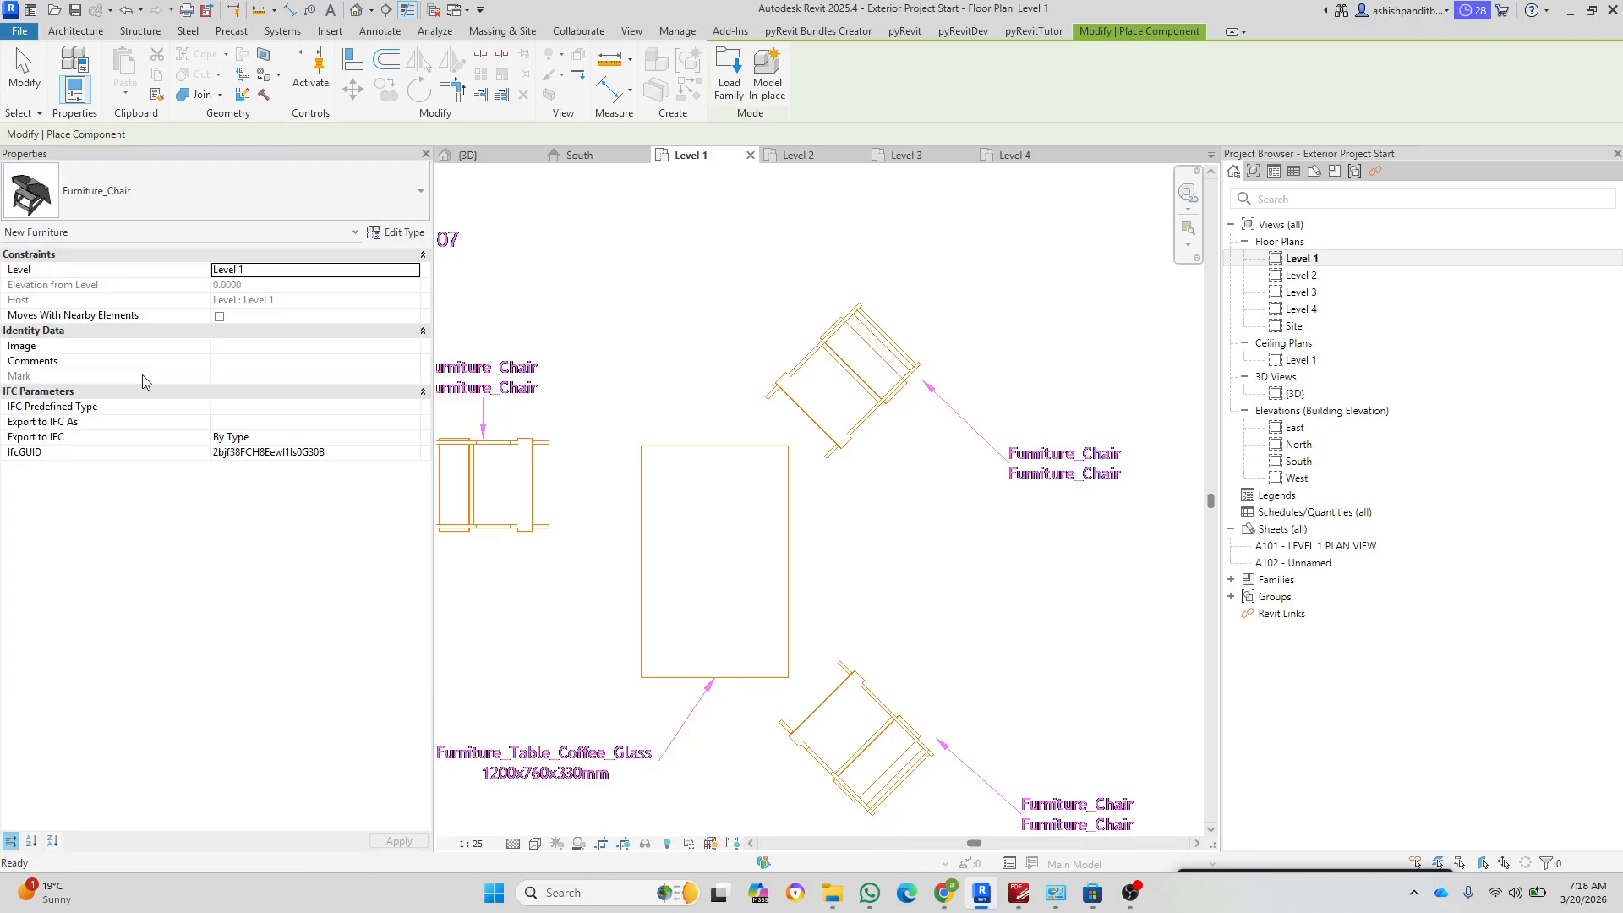
# Step: Place one chair above the table outline, rotated so its backrest is on the right, and end component placement
pyautogui.scroll(1, 738, 332)
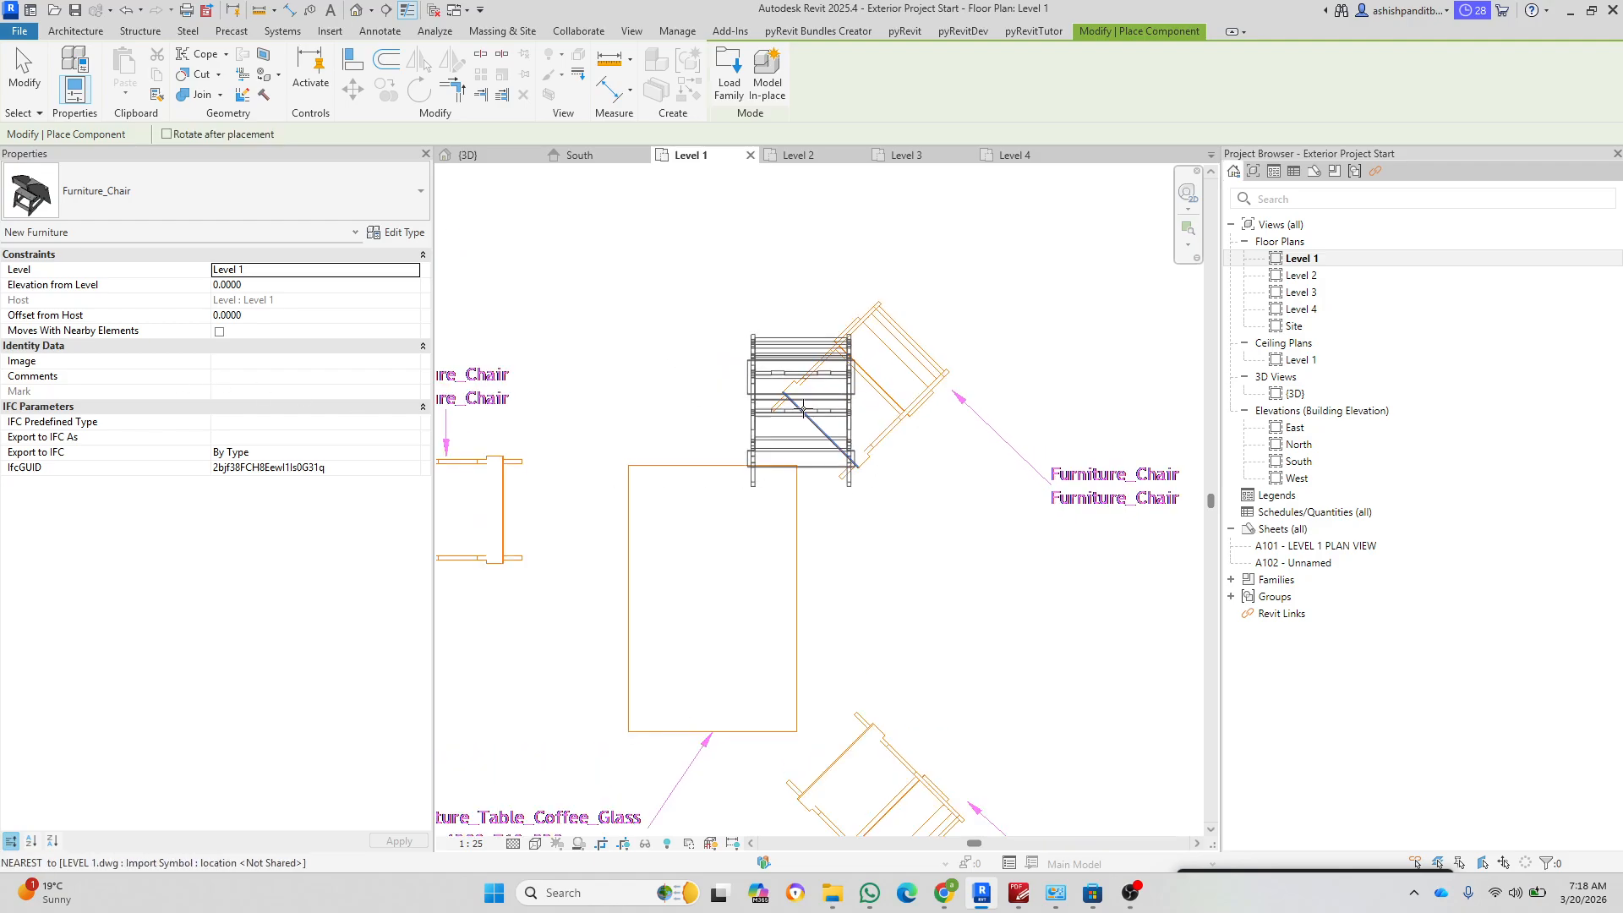
pyautogui.press('space')
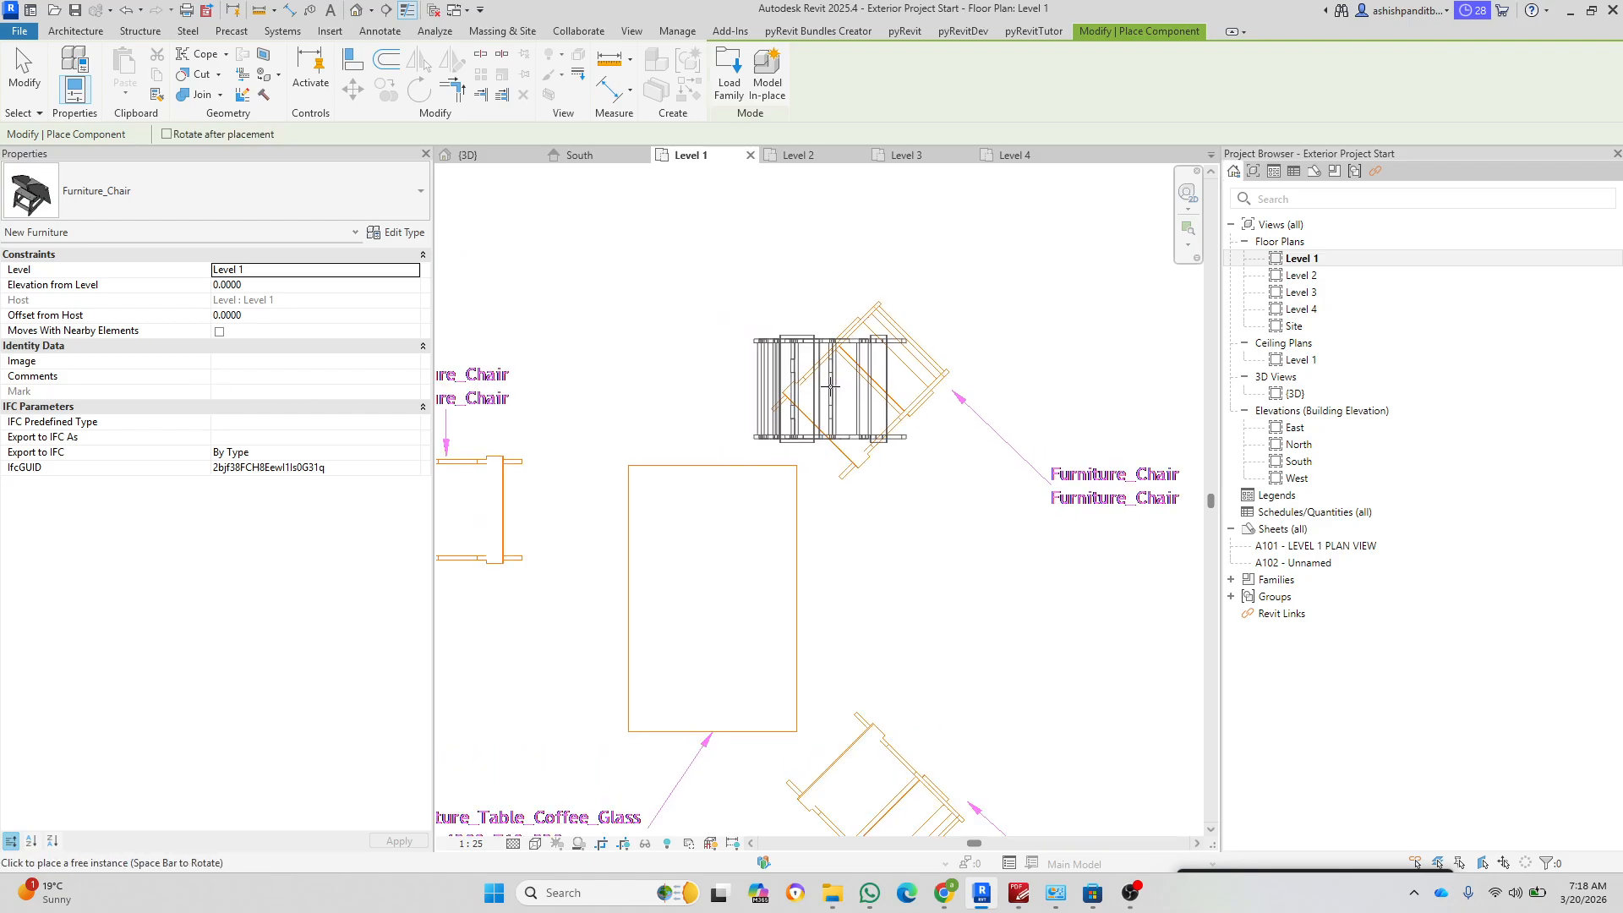
pyautogui.press('space')
pyautogui.press('space')
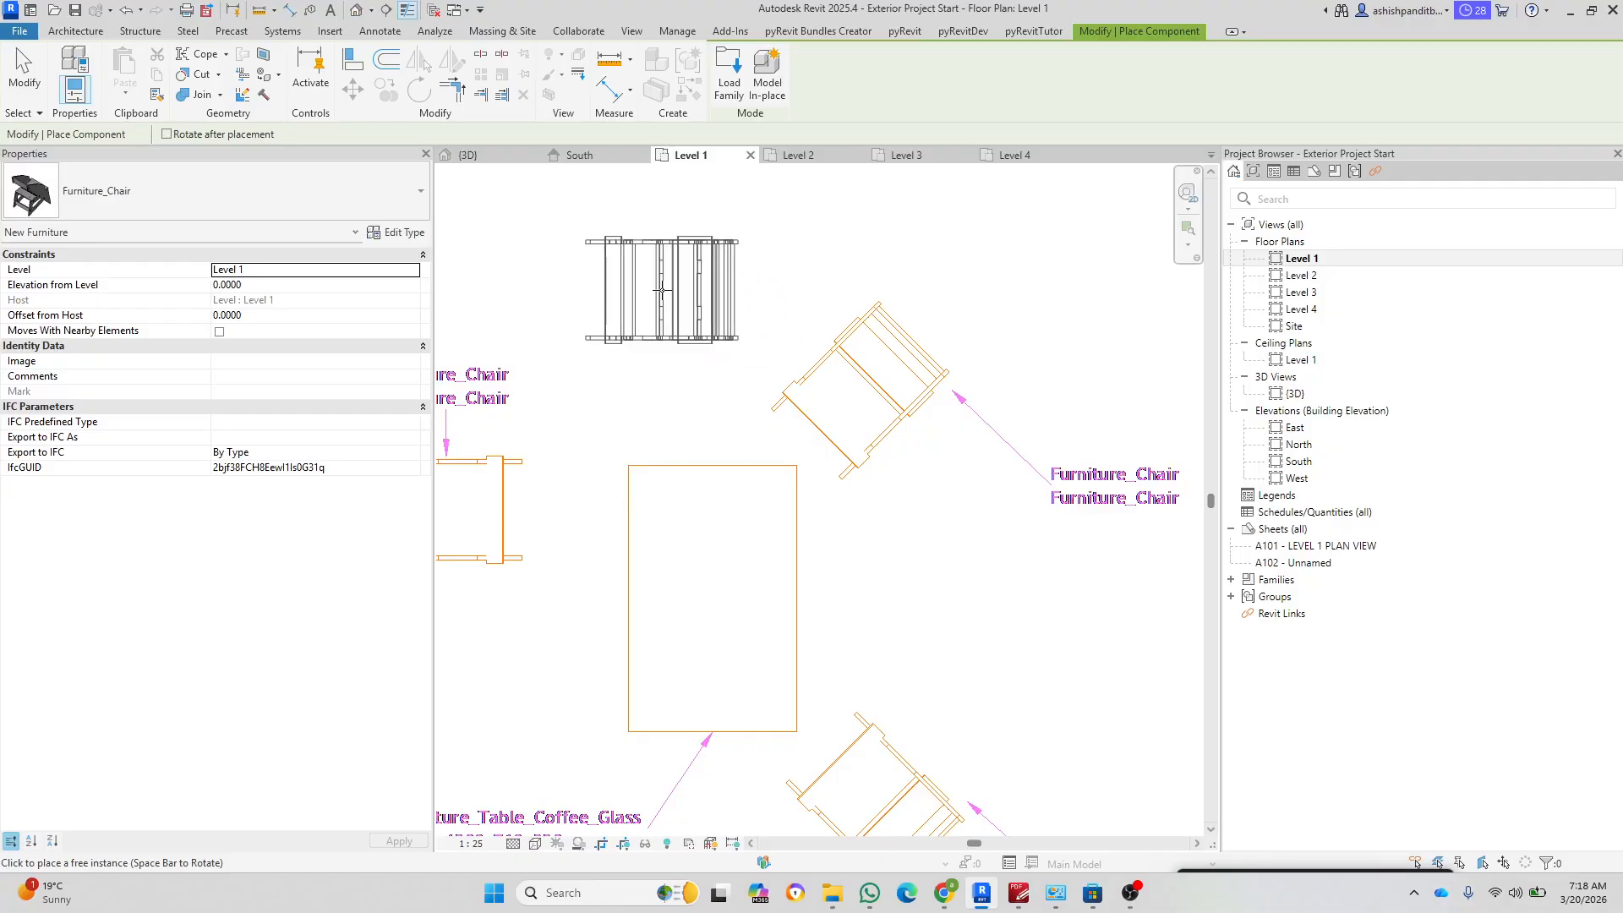
pyautogui.click(662, 290)
pyautogui.press('Escape')
pyautogui.press('Escape')
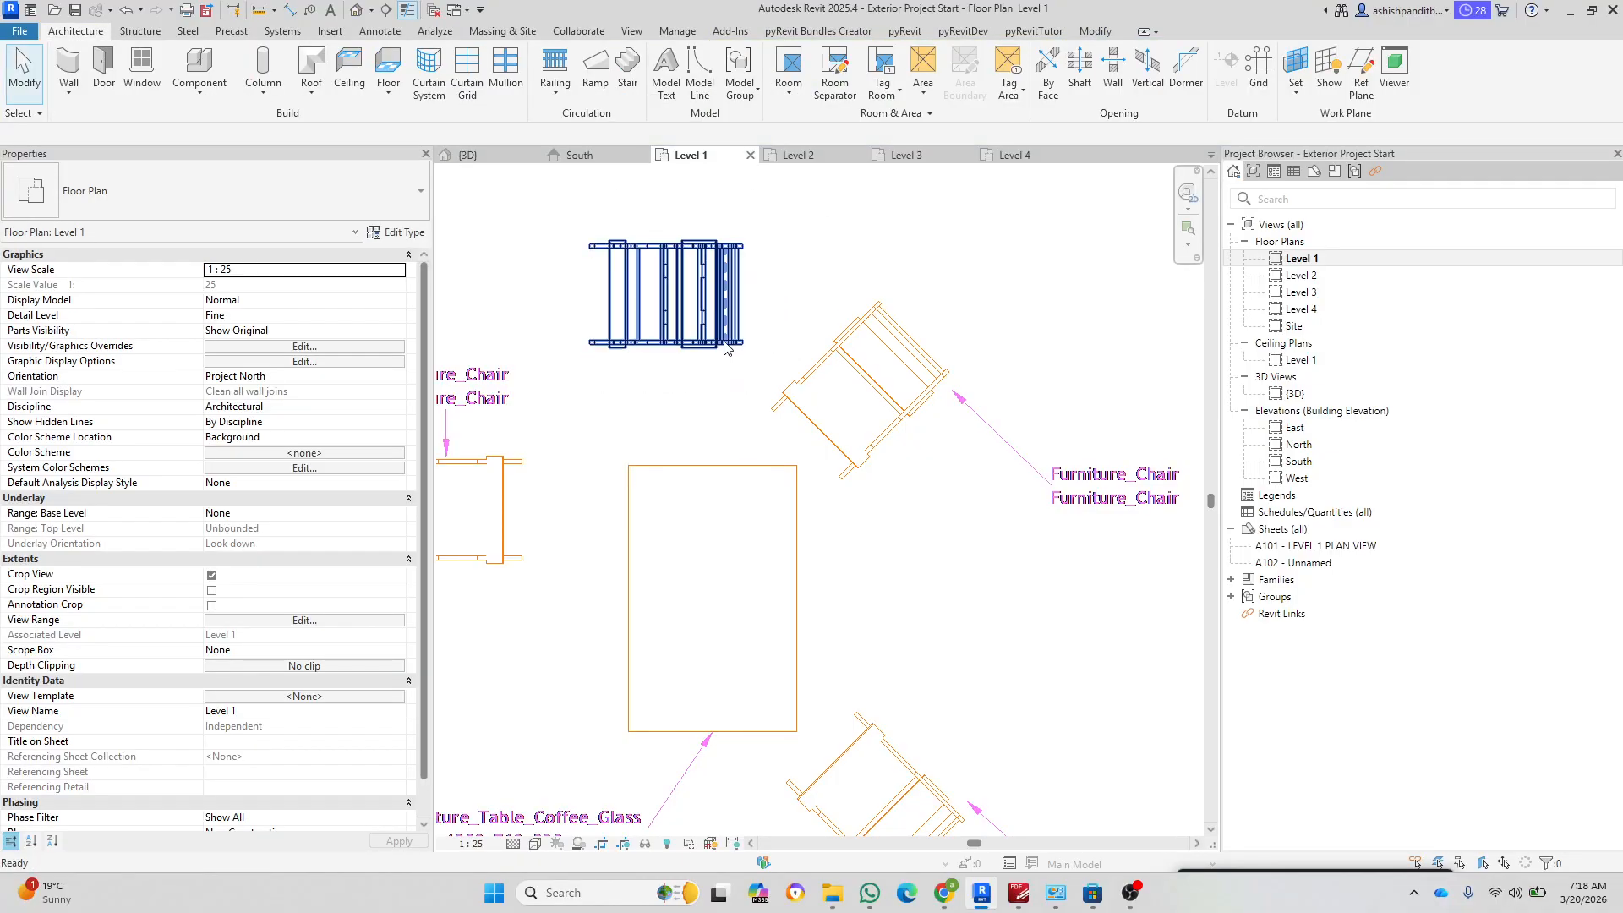
# Step: Move the placed chair so its lower front leg corner meets the matching corner of the upper-right chair outline
pyautogui.scroll(1, 689, 325)
pyautogui.click(689, 327)
pyautogui.scroll(1, 586, 319)
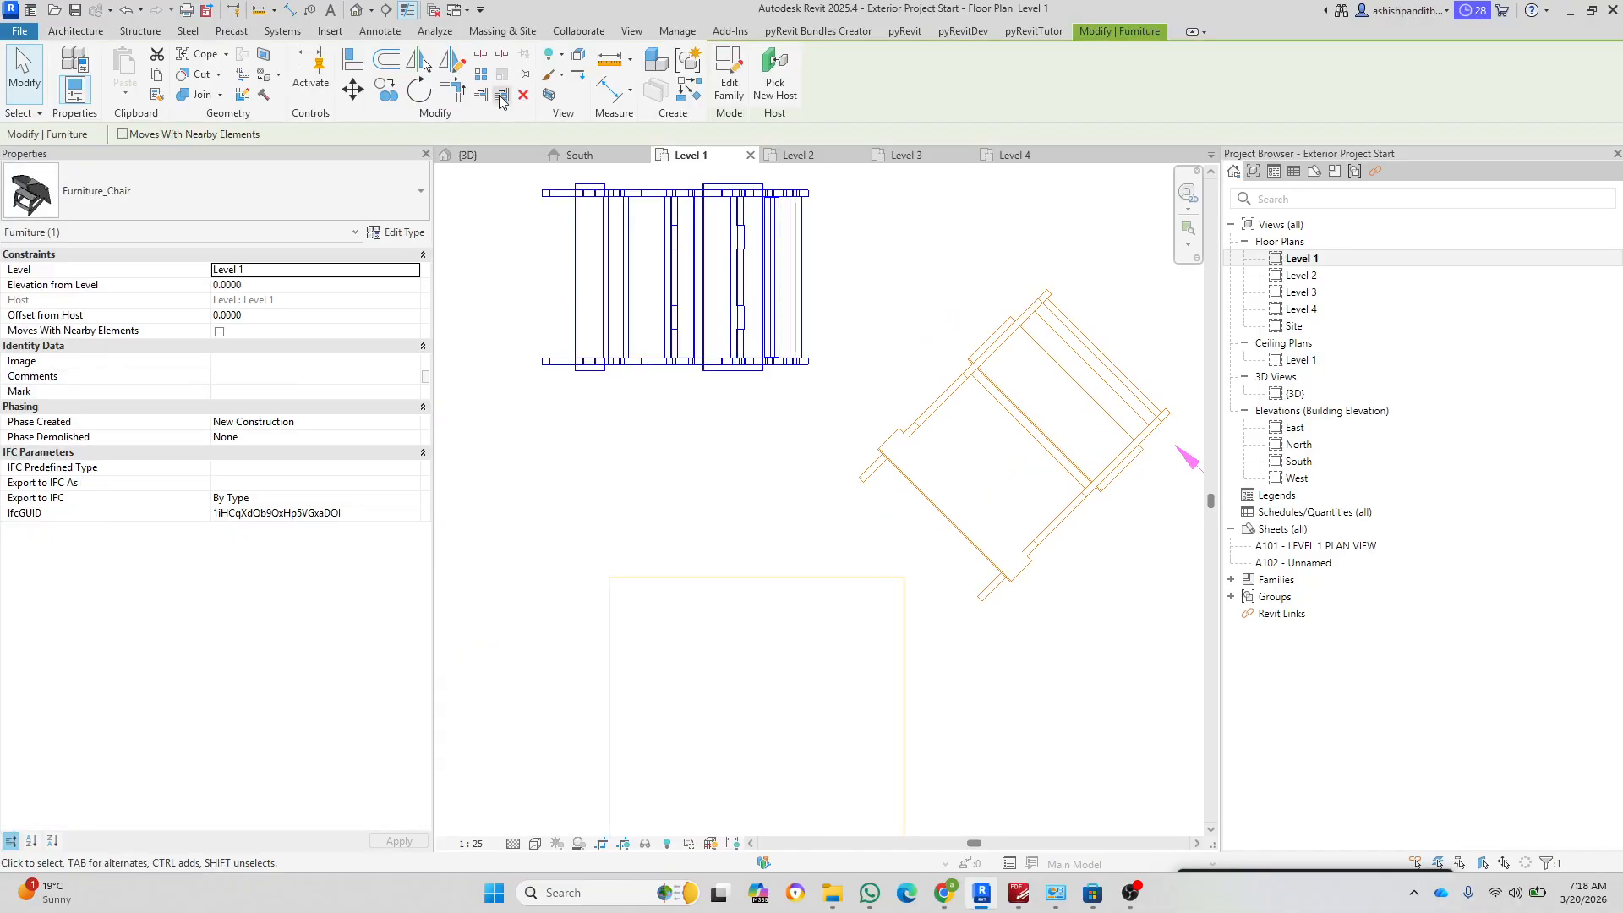
pyautogui.click(356, 91)
pyautogui.scroll(4, 547, 366)
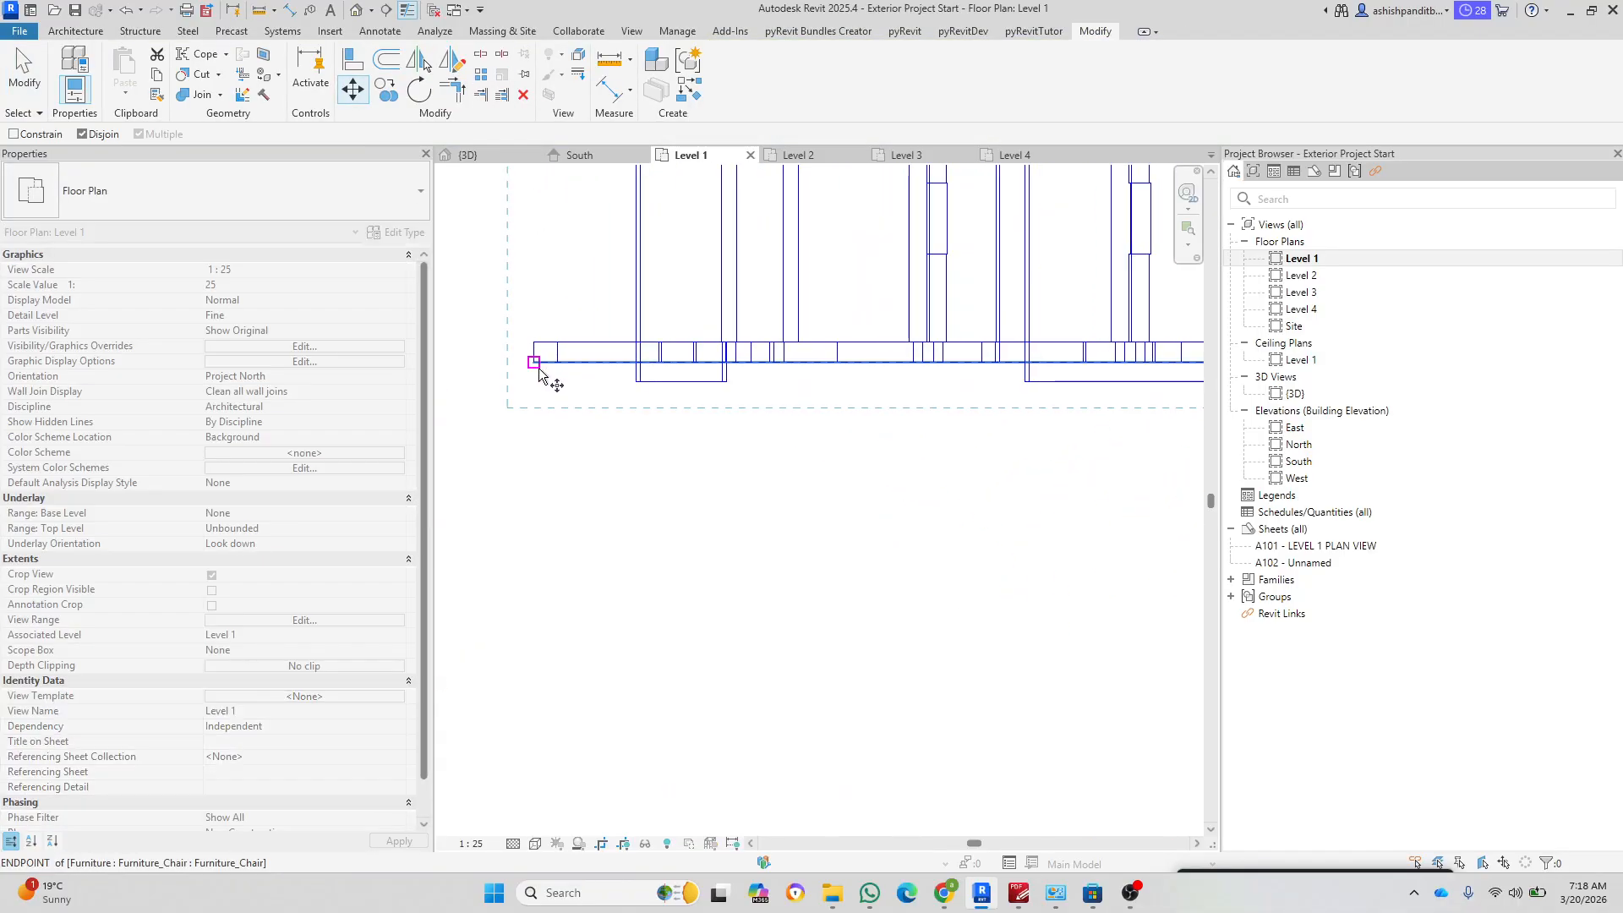
pyautogui.click(535, 363)
pyautogui.scroll(-4, 512, 310)
pyautogui.scroll(5, 1025, 599)
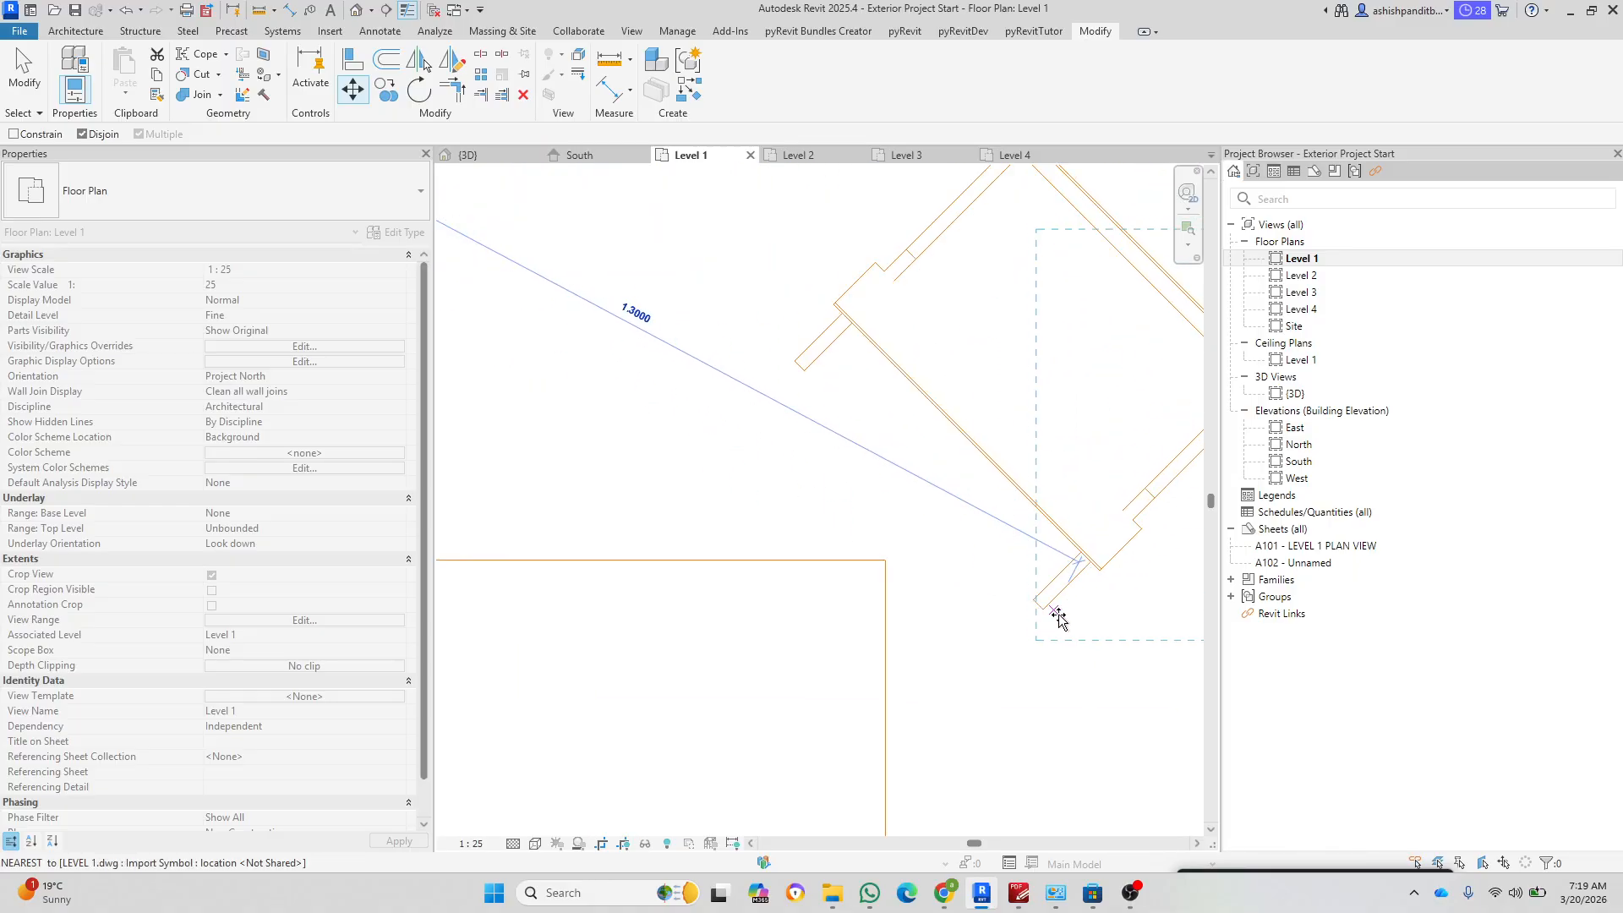
pyautogui.click(1008, 597)
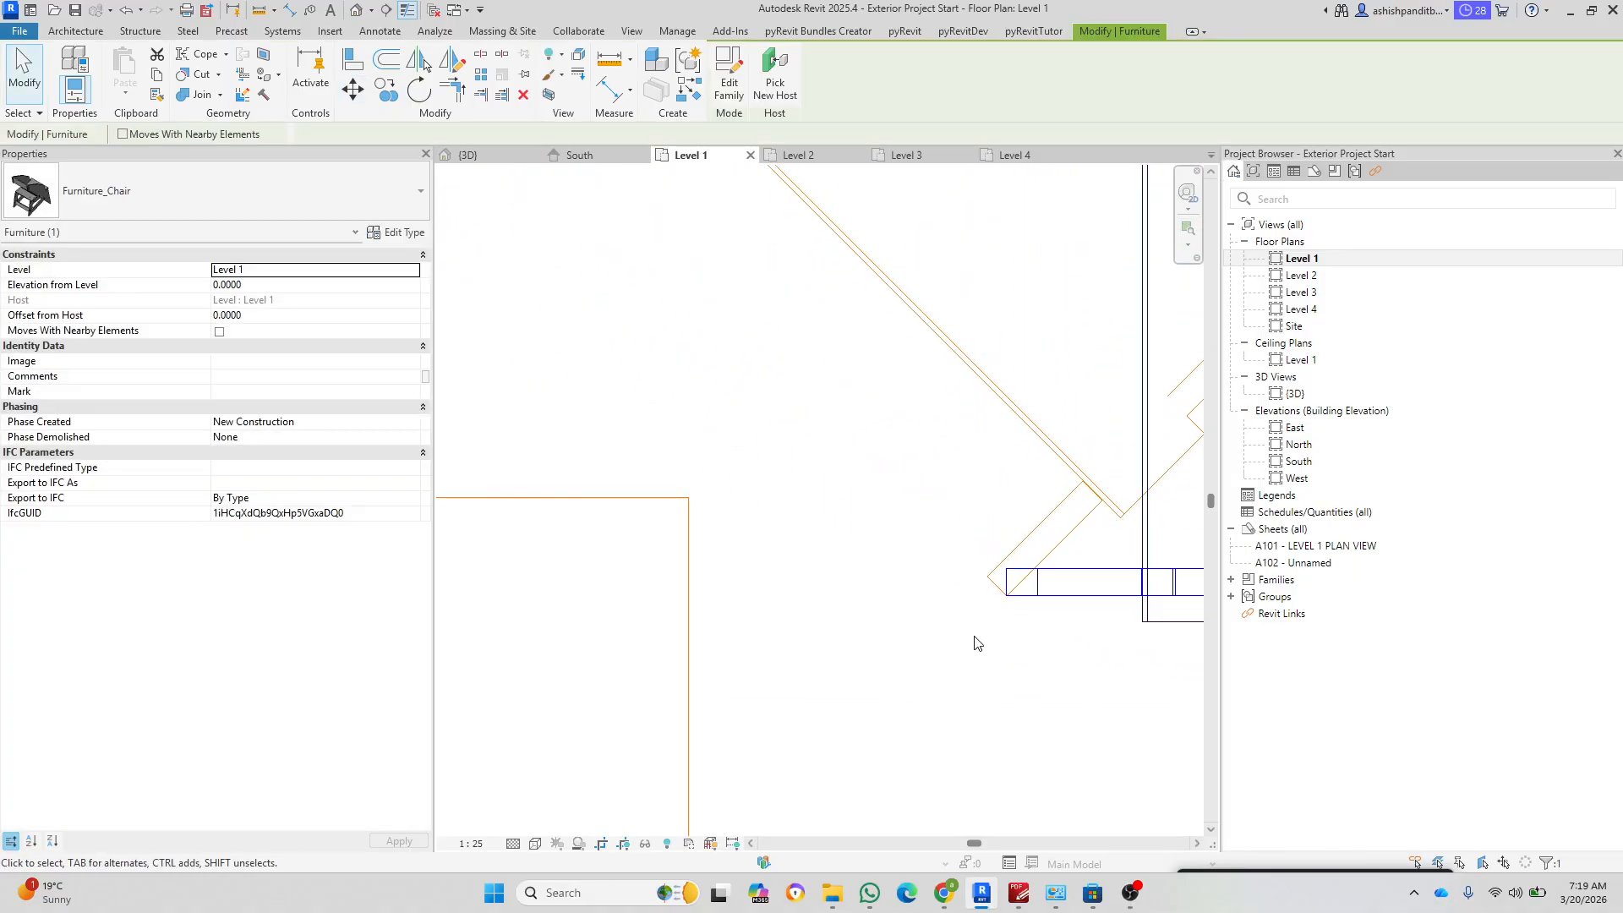
# Step: Rotate the chair about its shared front leg corner until it lines up with the slanted upper-right chair outline
pyautogui.scroll(-5, 909, 650)
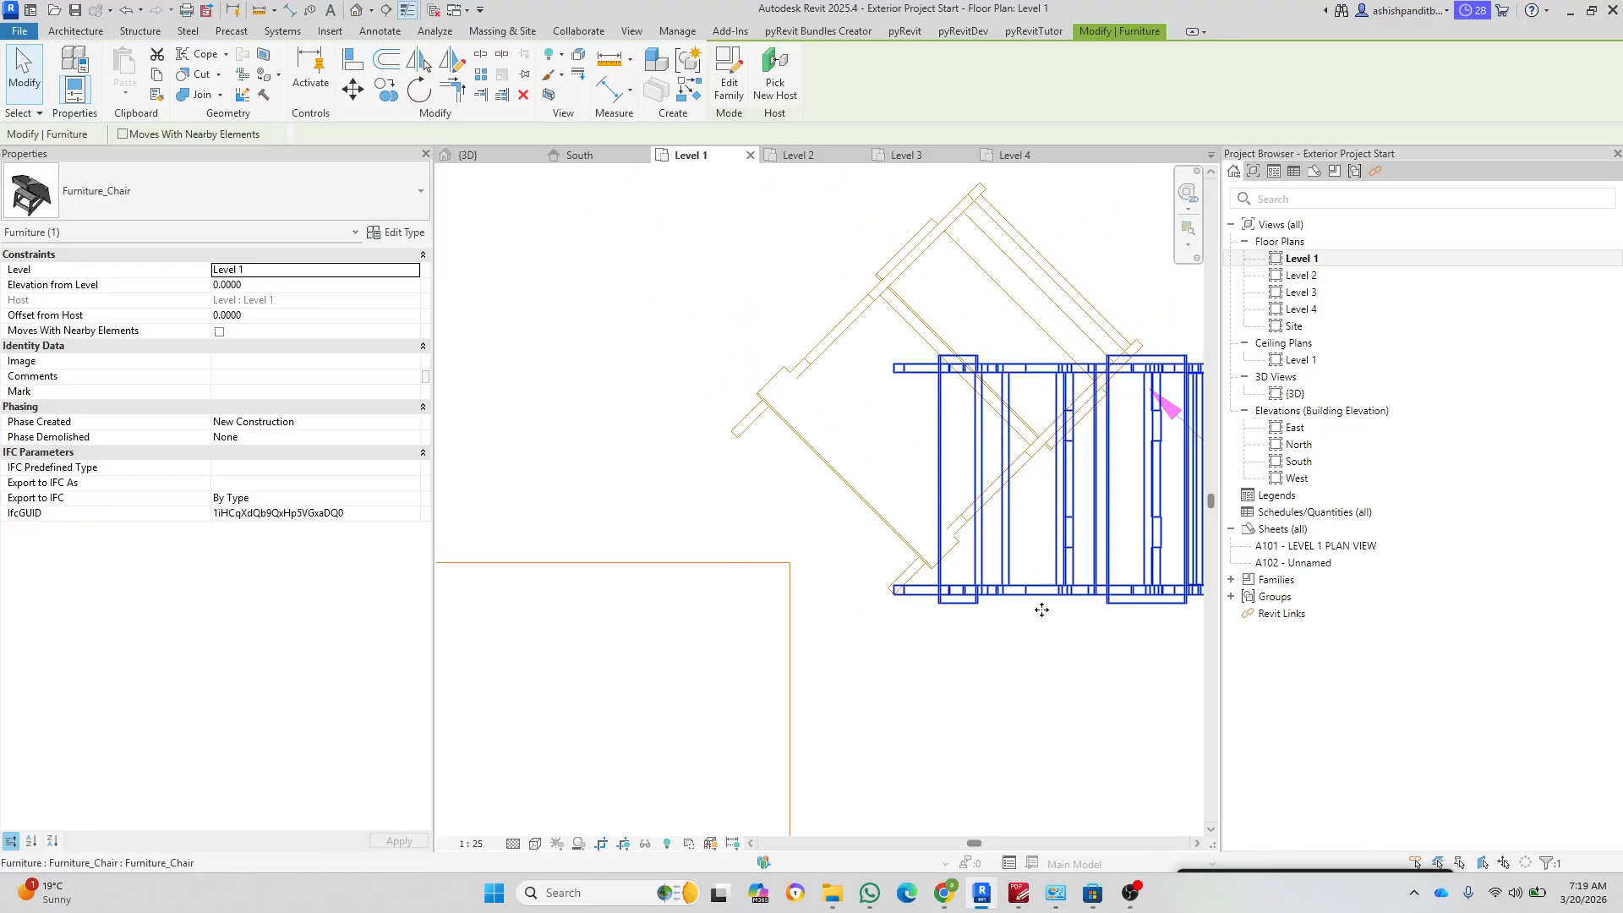
pyautogui.scroll(3, 896, 653)
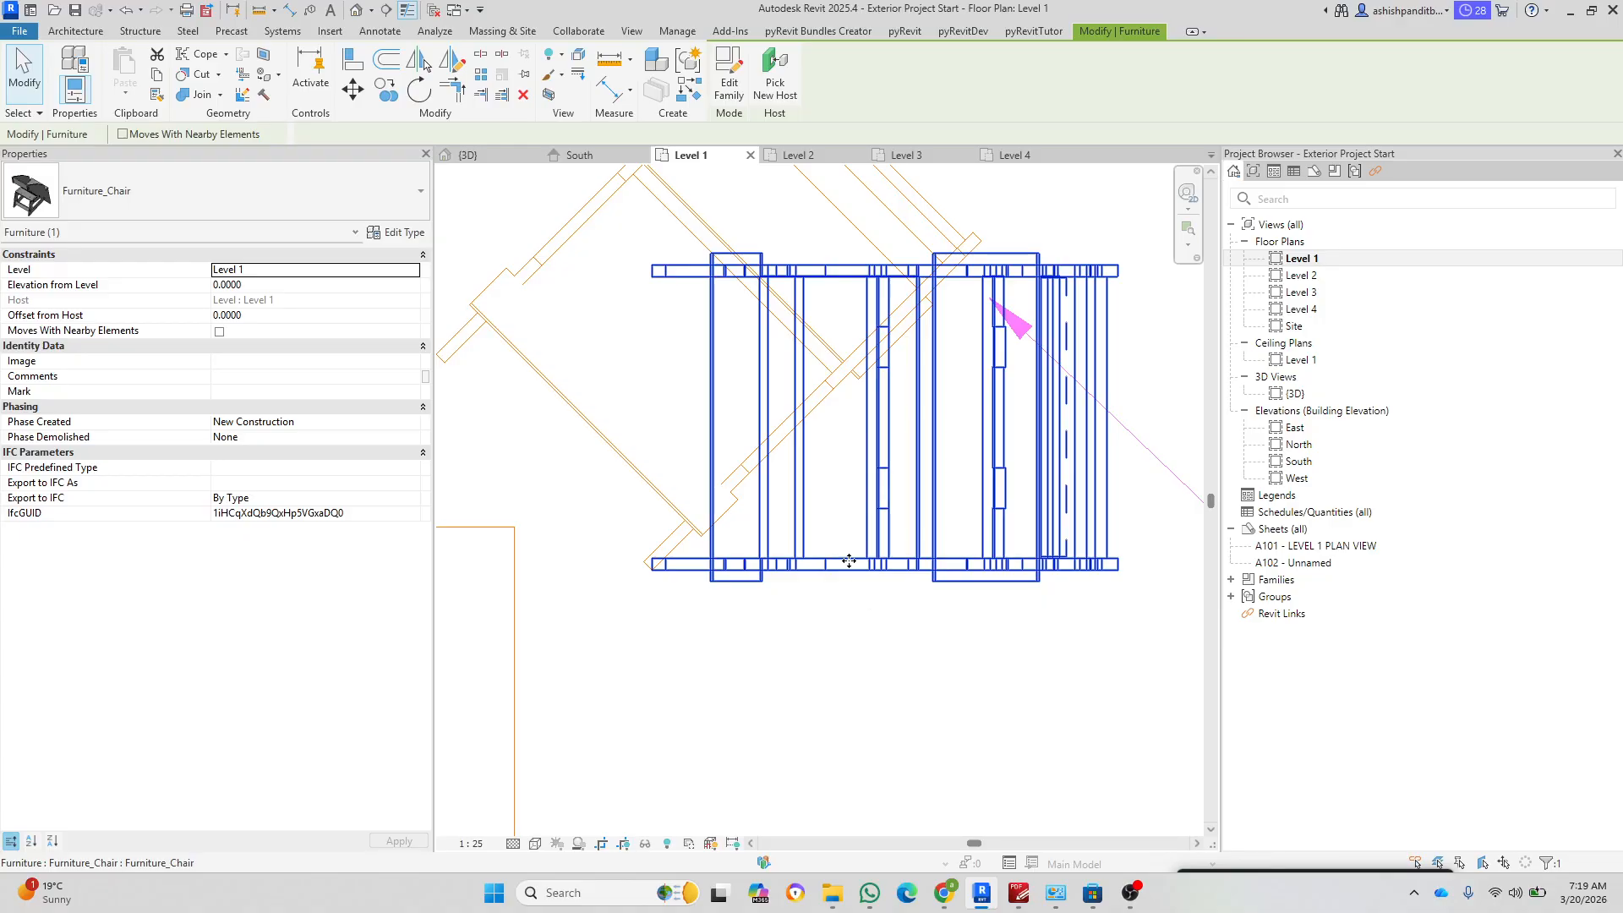
pyautogui.click(419, 89)
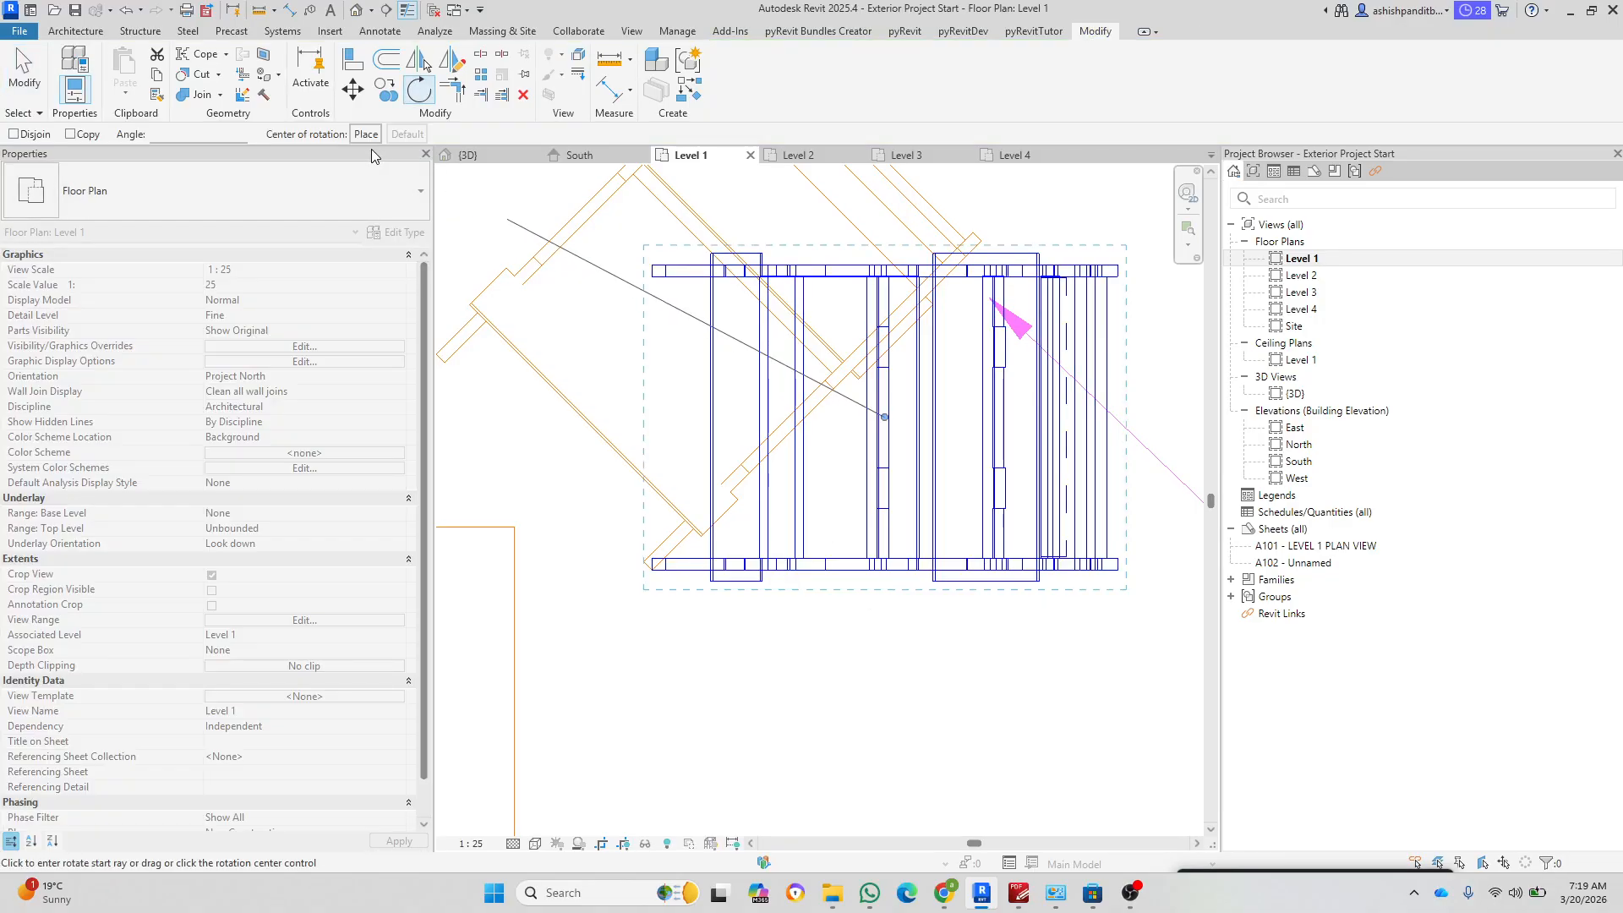
pyautogui.click(362, 134)
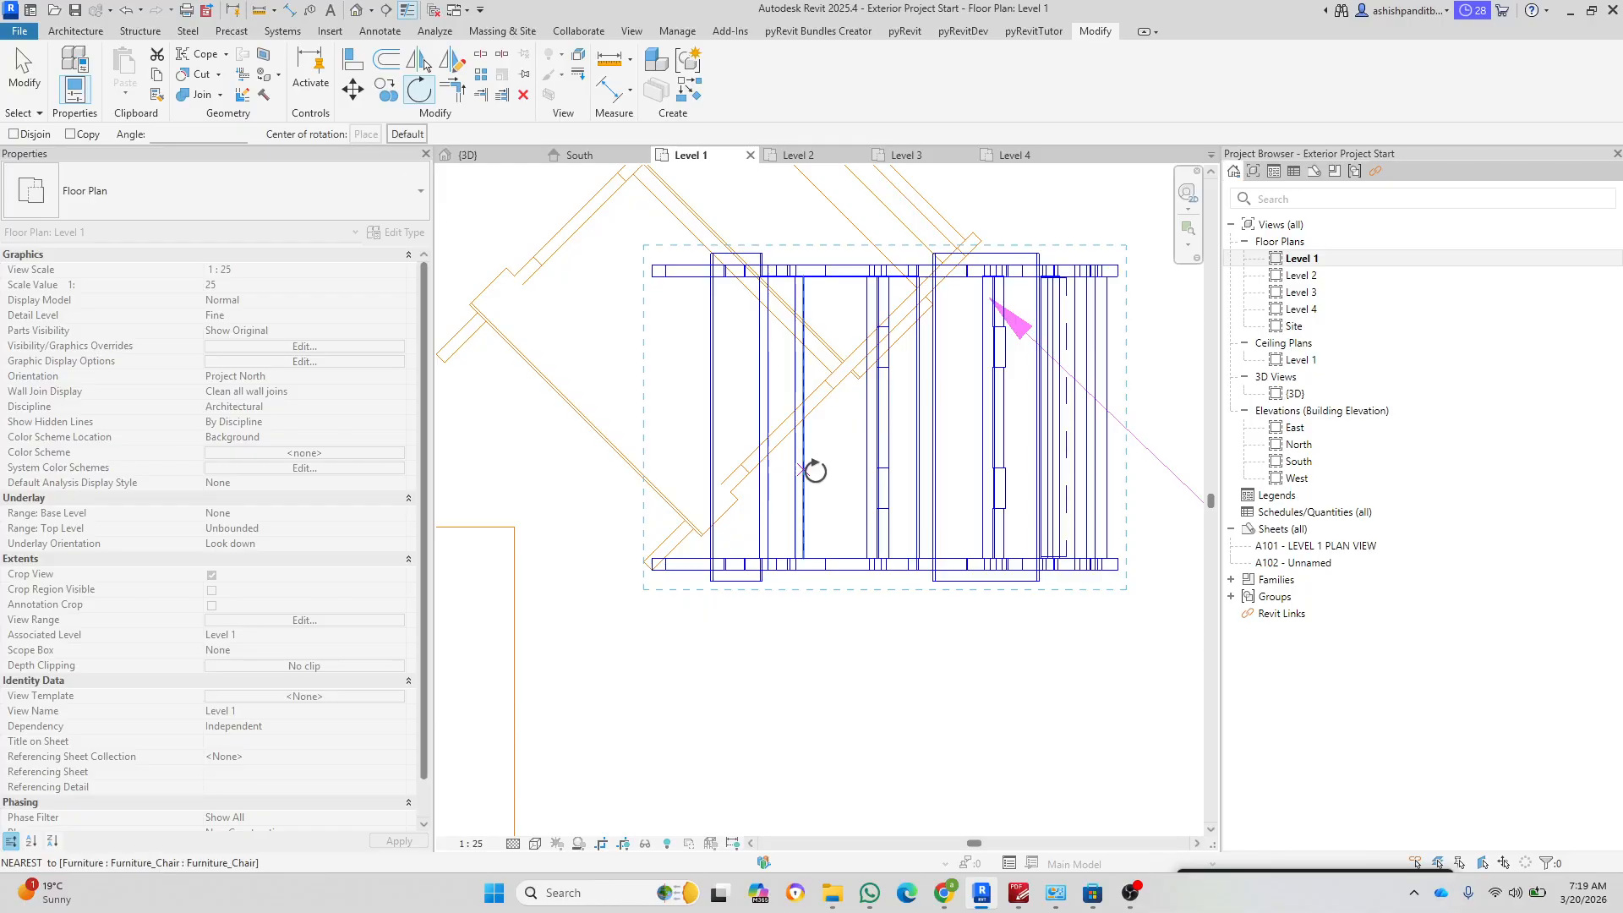
pyautogui.scroll(4, 662, 621)
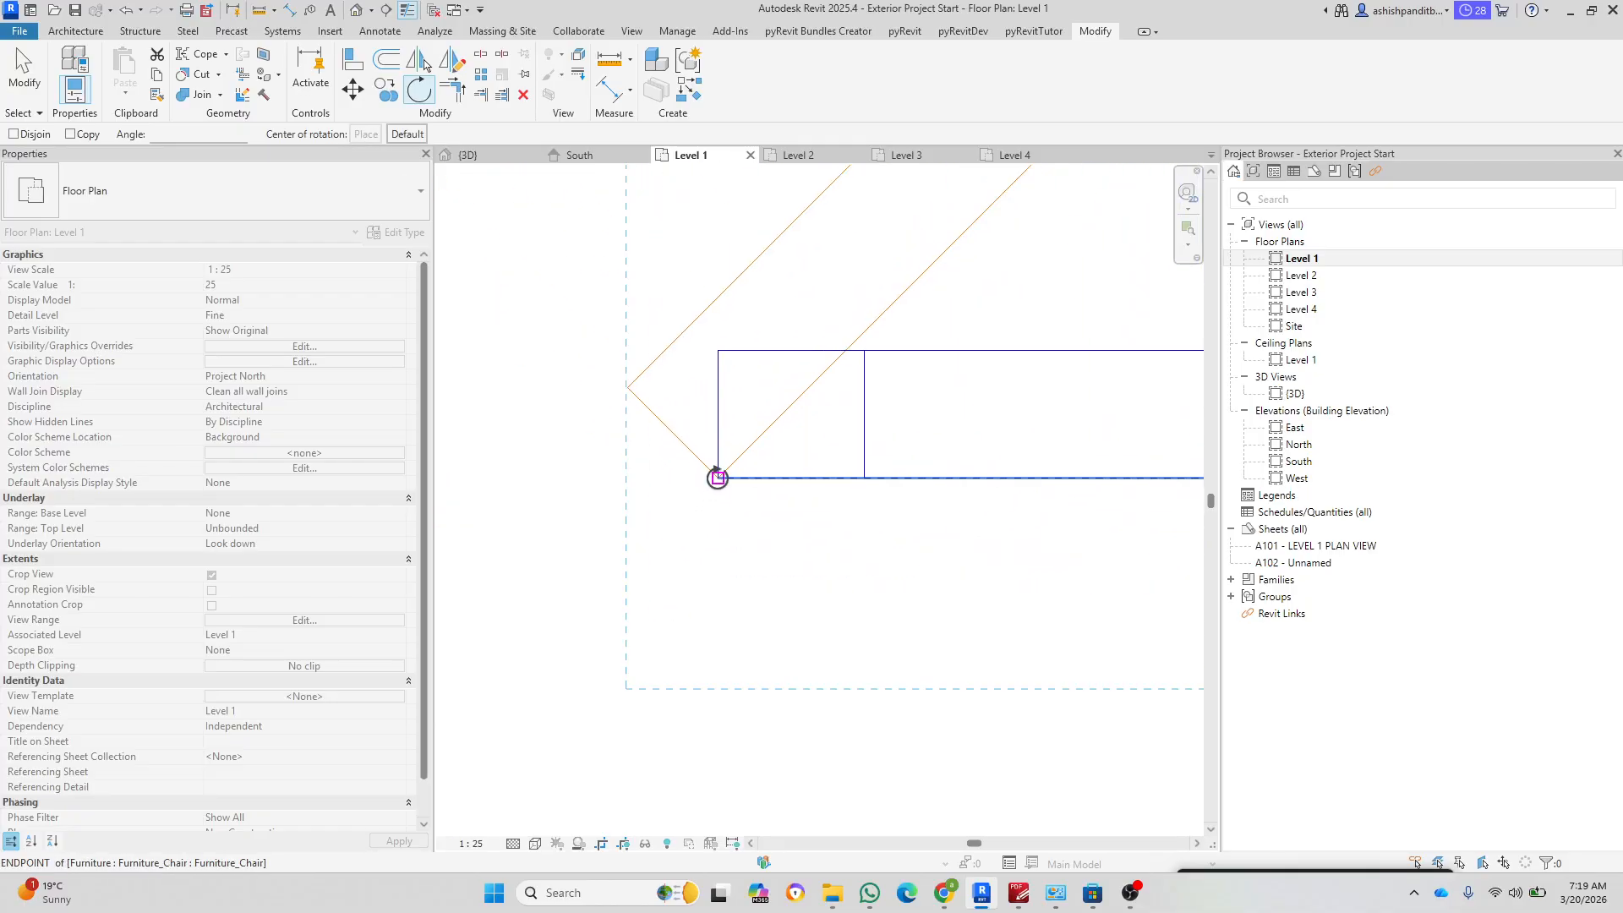
pyautogui.click(717, 477)
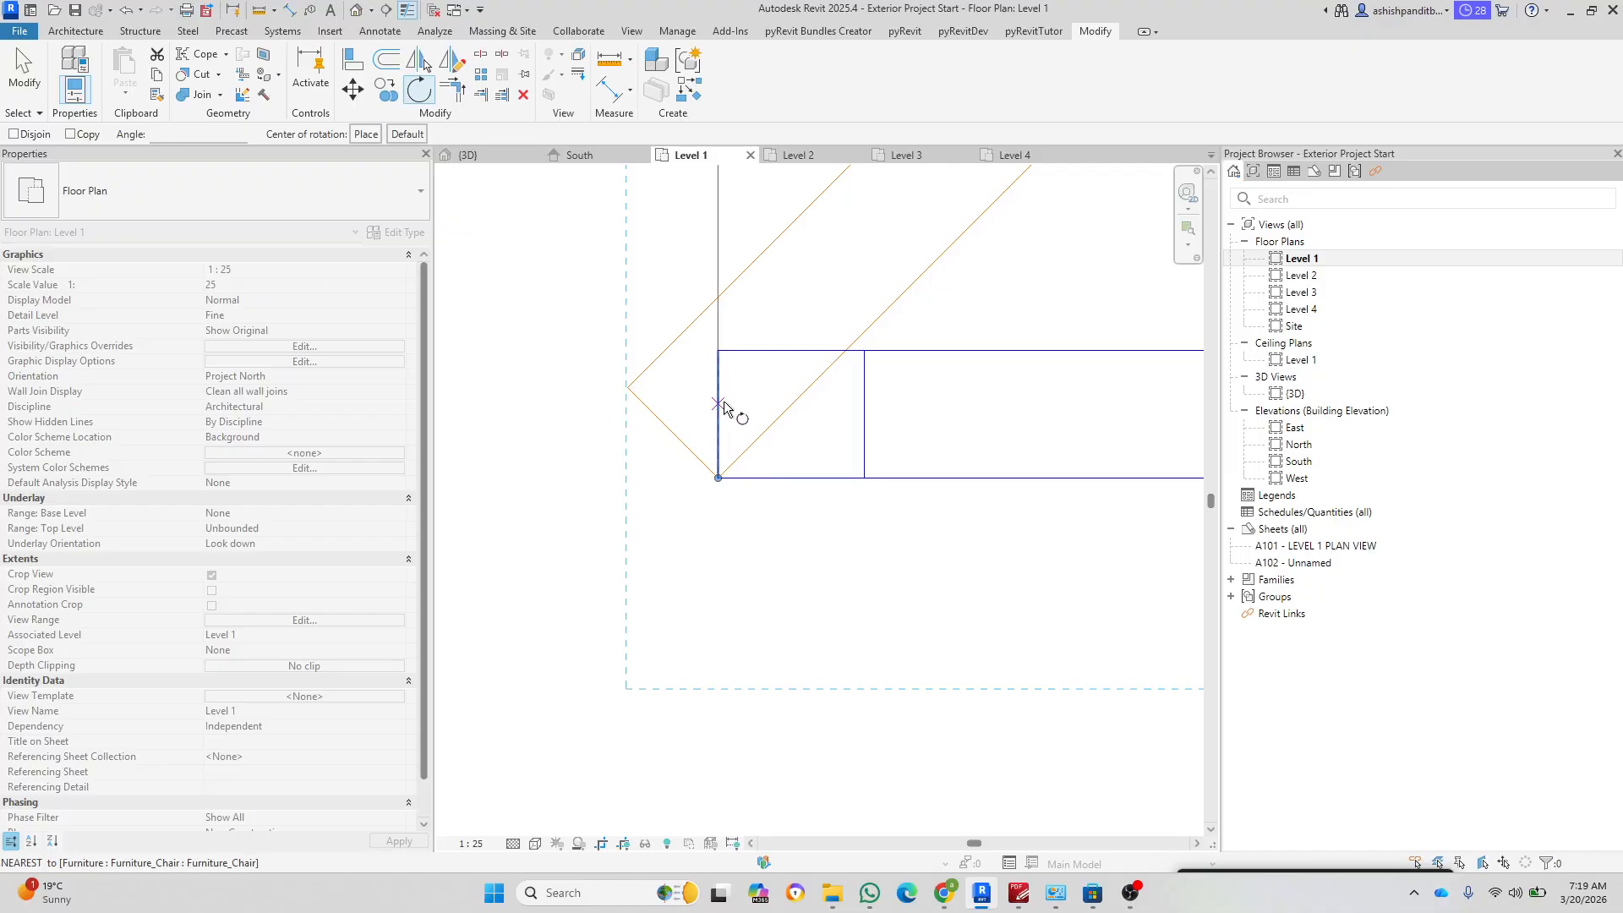
pyautogui.click(722, 352)
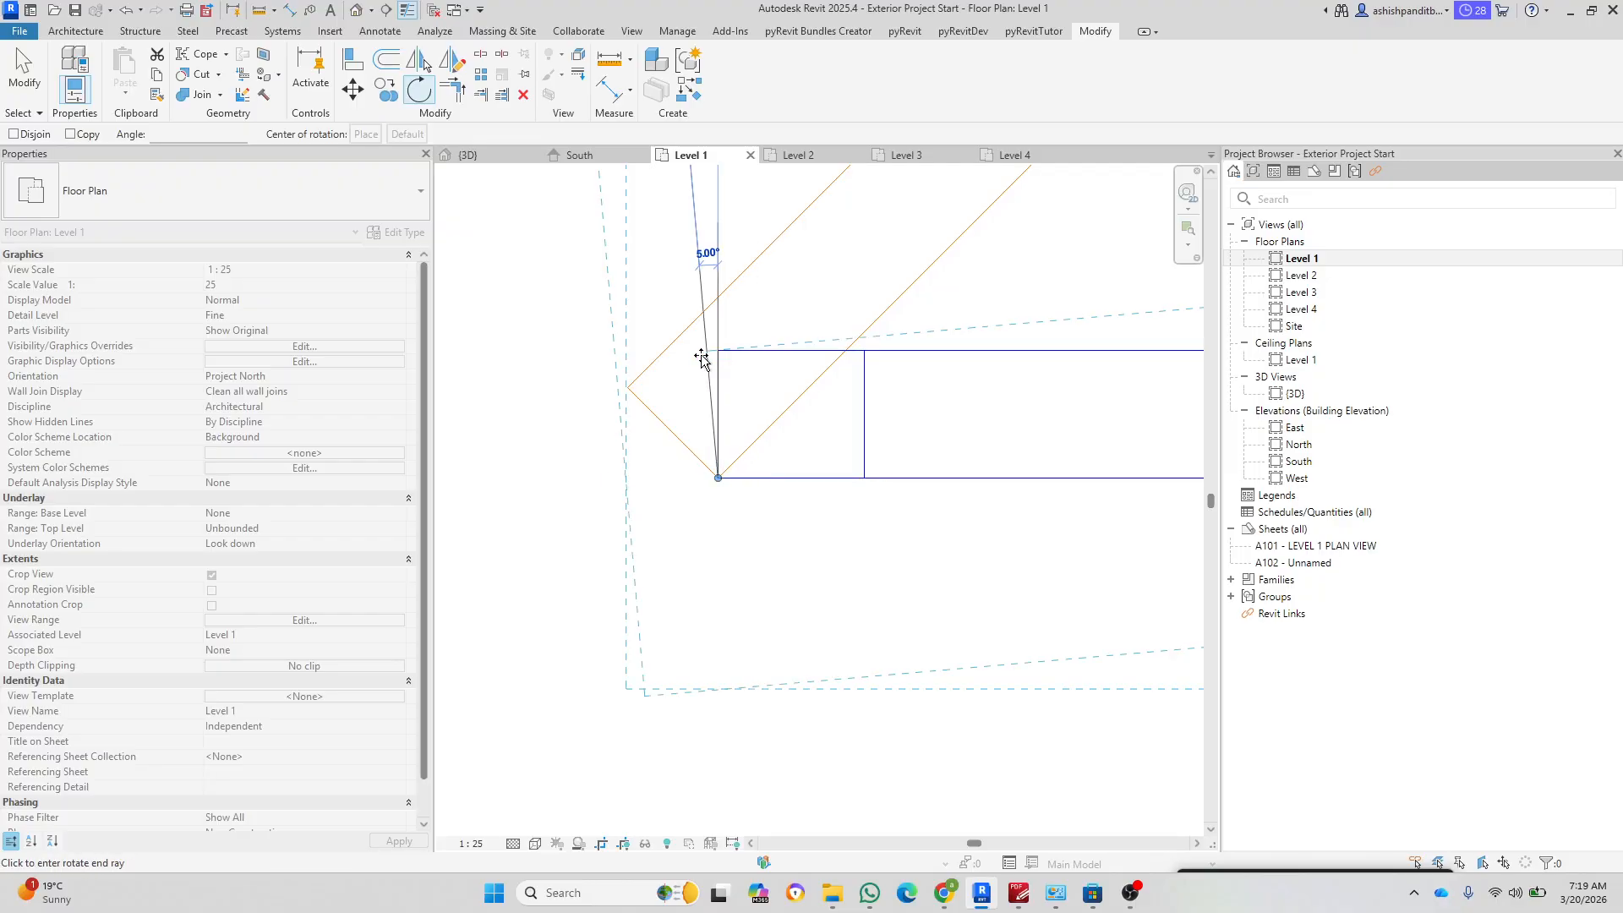
pyautogui.click(628, 388)
pyautogui.scroll(-5, 676, 638)
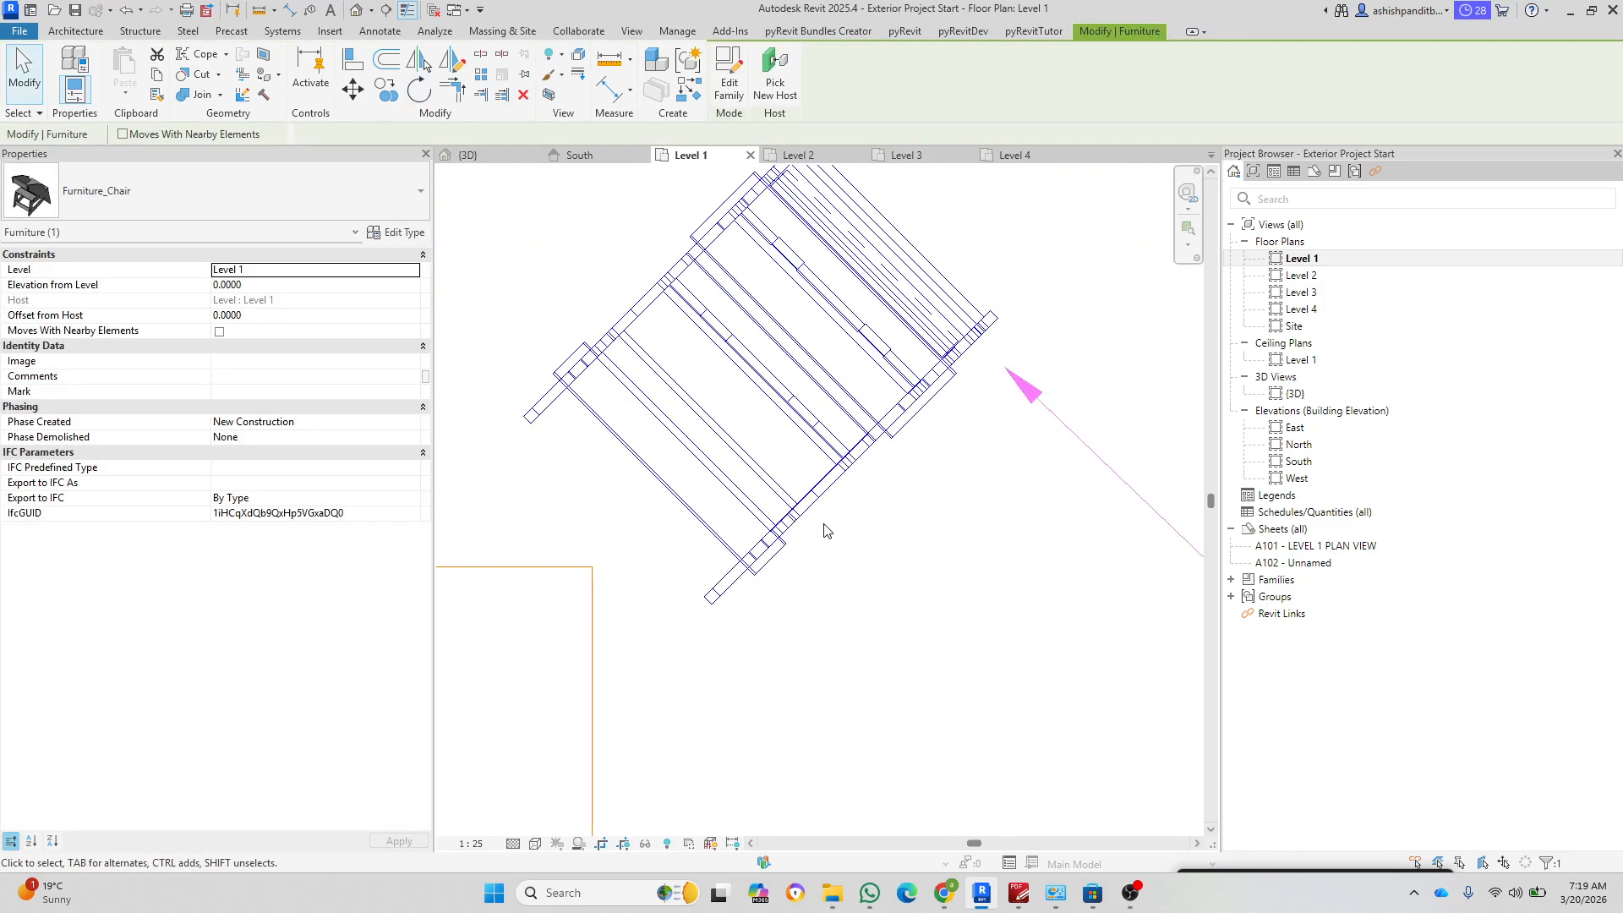
# Step: Mirror a copy of the slanted chair across the horizontal midline of the glass coffee table
pyautogui.moveTo(857, 557); pyautogui.dragTo(940, 405, button='middle')
pyautogui.scroll(1, 884, 438)
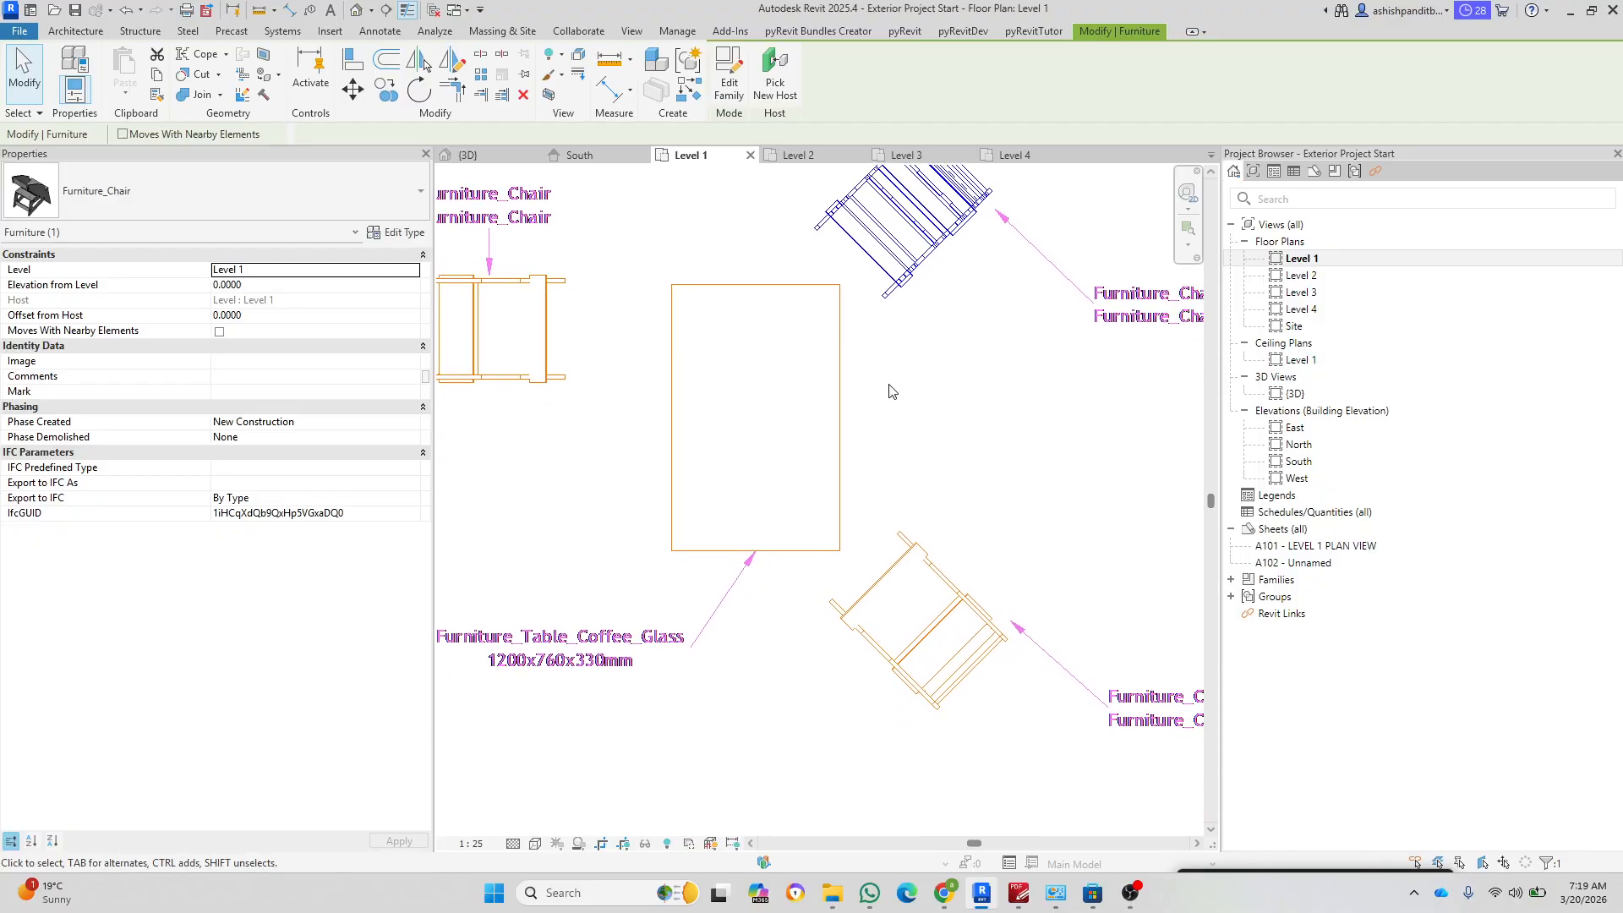
pyautogui.press('m')
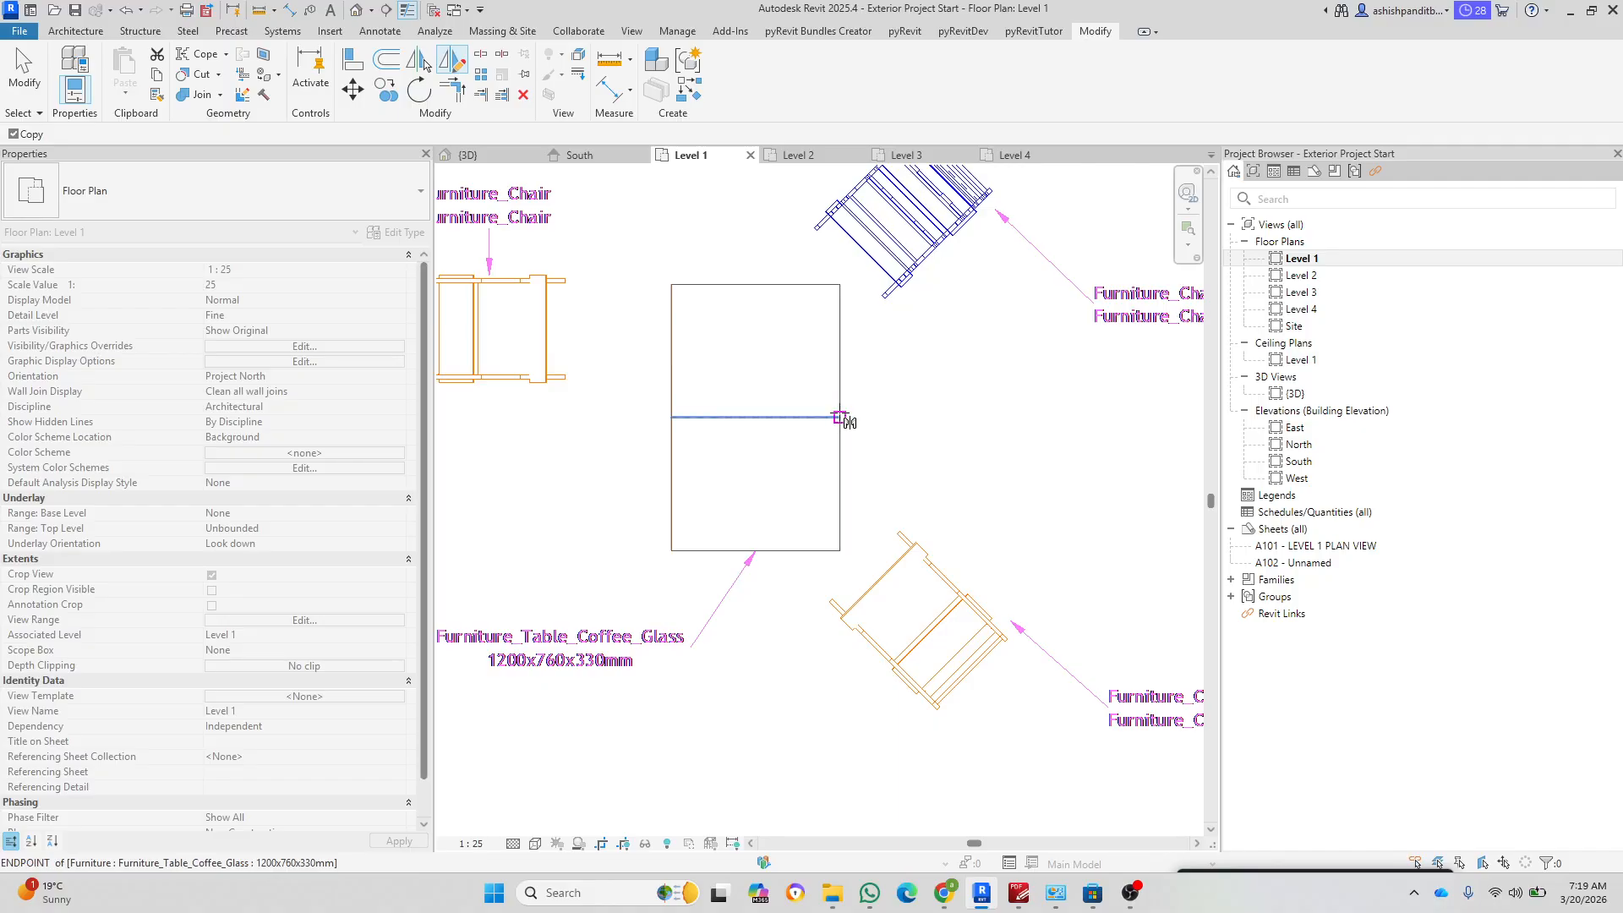
pyautogui.click(841, 417)
pyautogui.click(867, 417)
pyautogui.scroll(5, 864, 440)
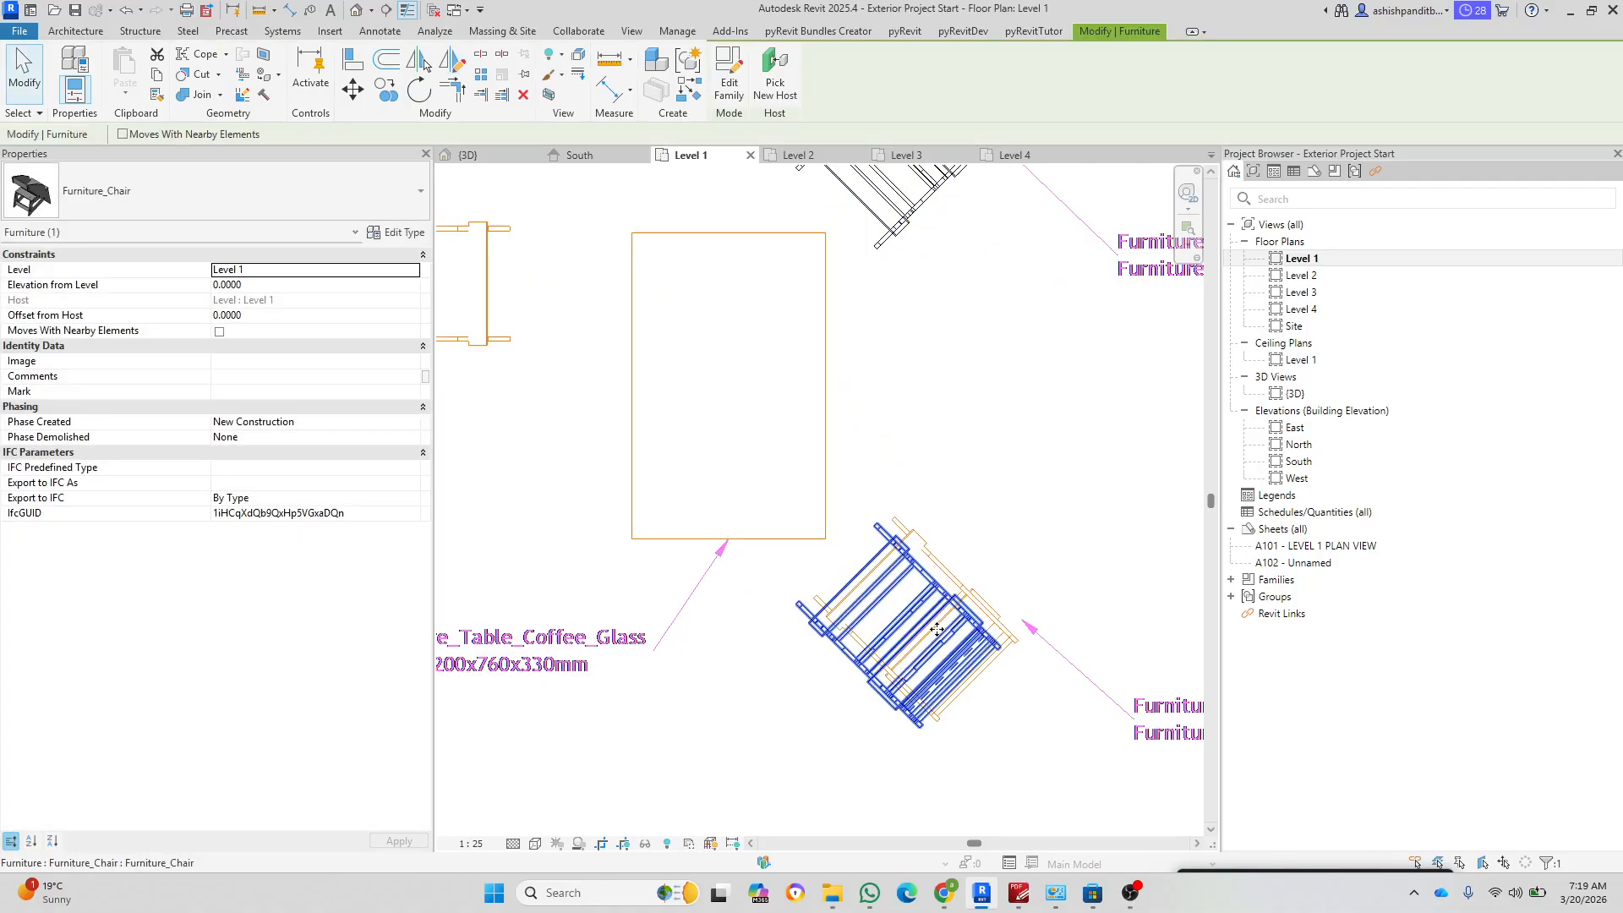
# Step: Move the mirrored chair from its front leg corner onto the lower-right chair outline and clear the selection
pyautogui.scroll(2, 863, 459)
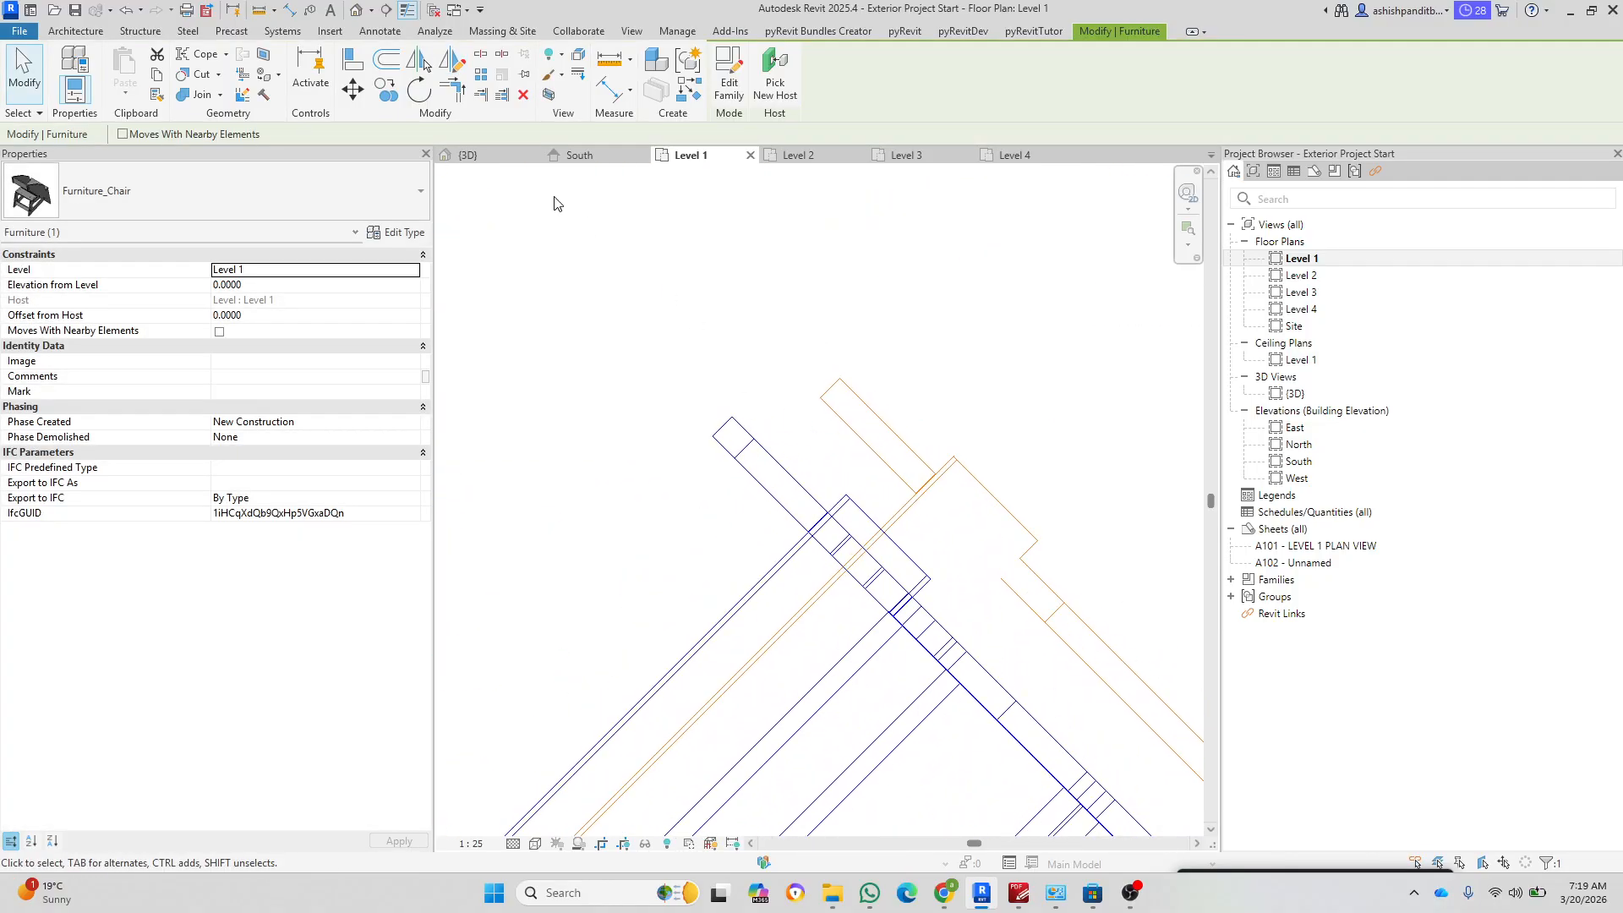
pyautogui.click(355, 103)
pyautogui.click(732, 416)
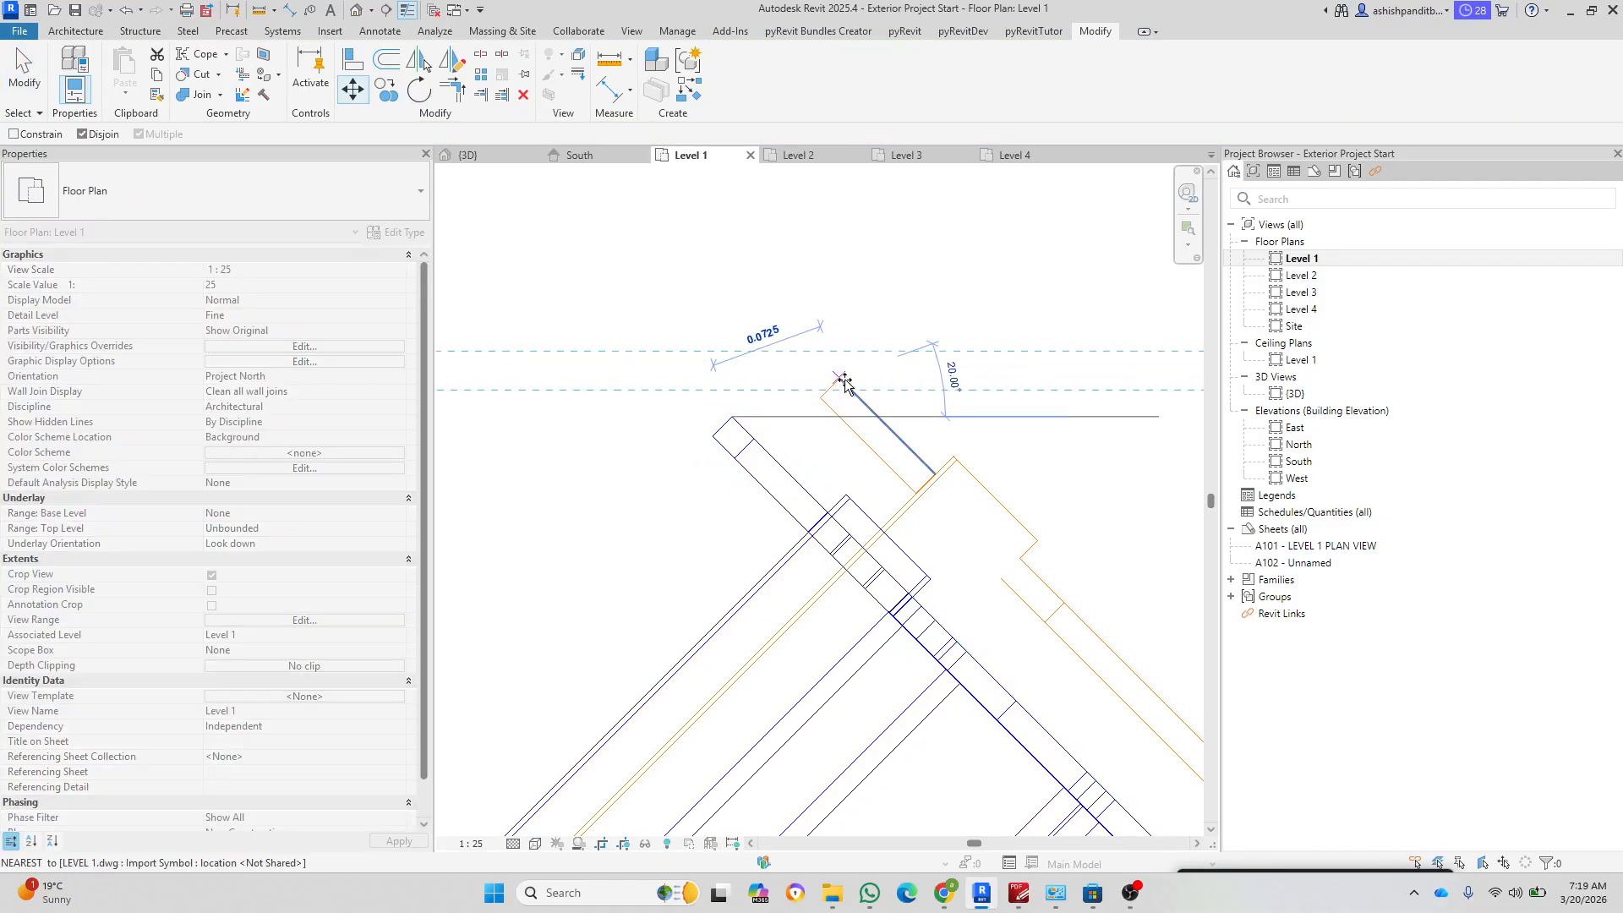
pyautogui.click(842, 382)
pyautogui.scroll(-4, 850, 338)
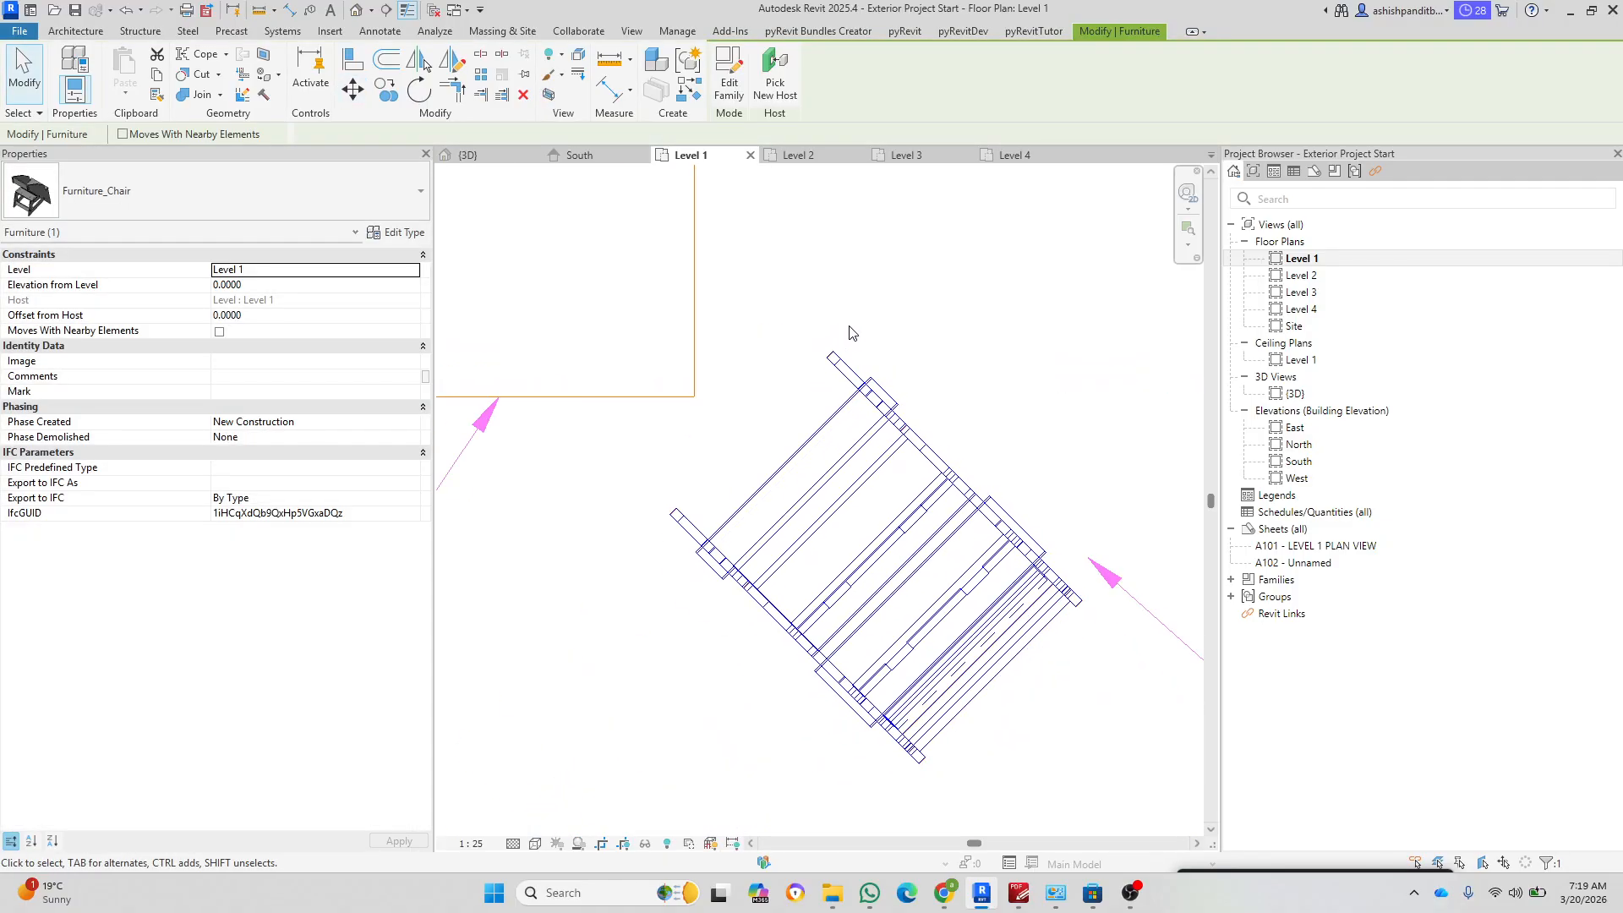
pyautogui.scroll(-5, 1017, 576)
pyautogui.scroll(2, 947, 338)
pyautogui.click(952, 379)
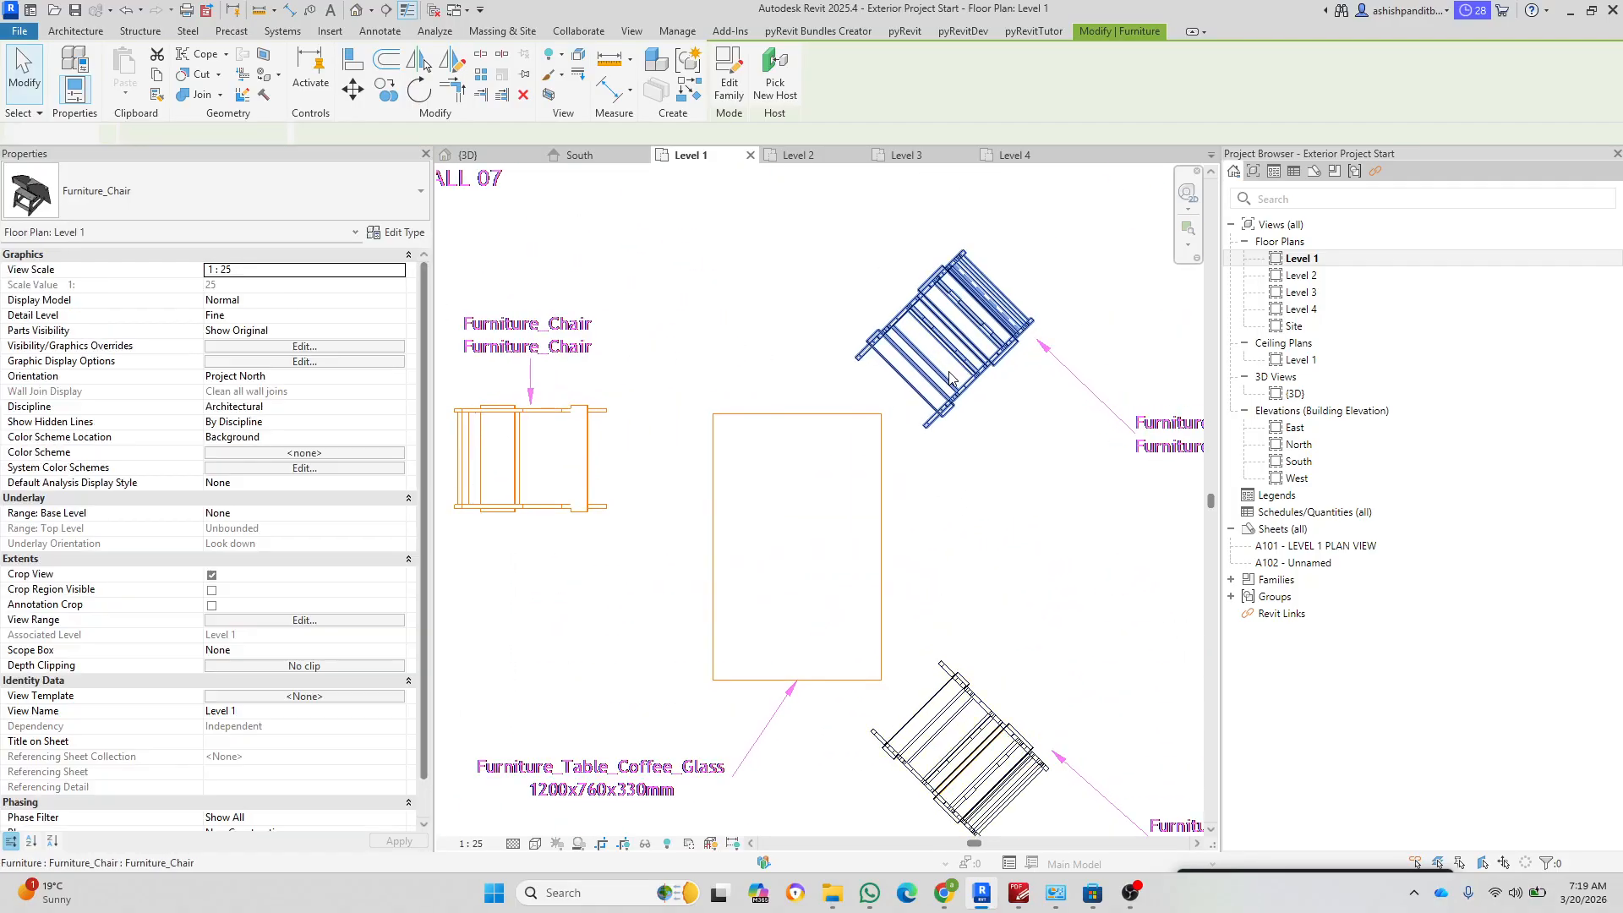
pyautogui.scroll(-3, 951, 379)
pyautogui.scroll(2, 706, 389)
pyautogui.click(612, 380)
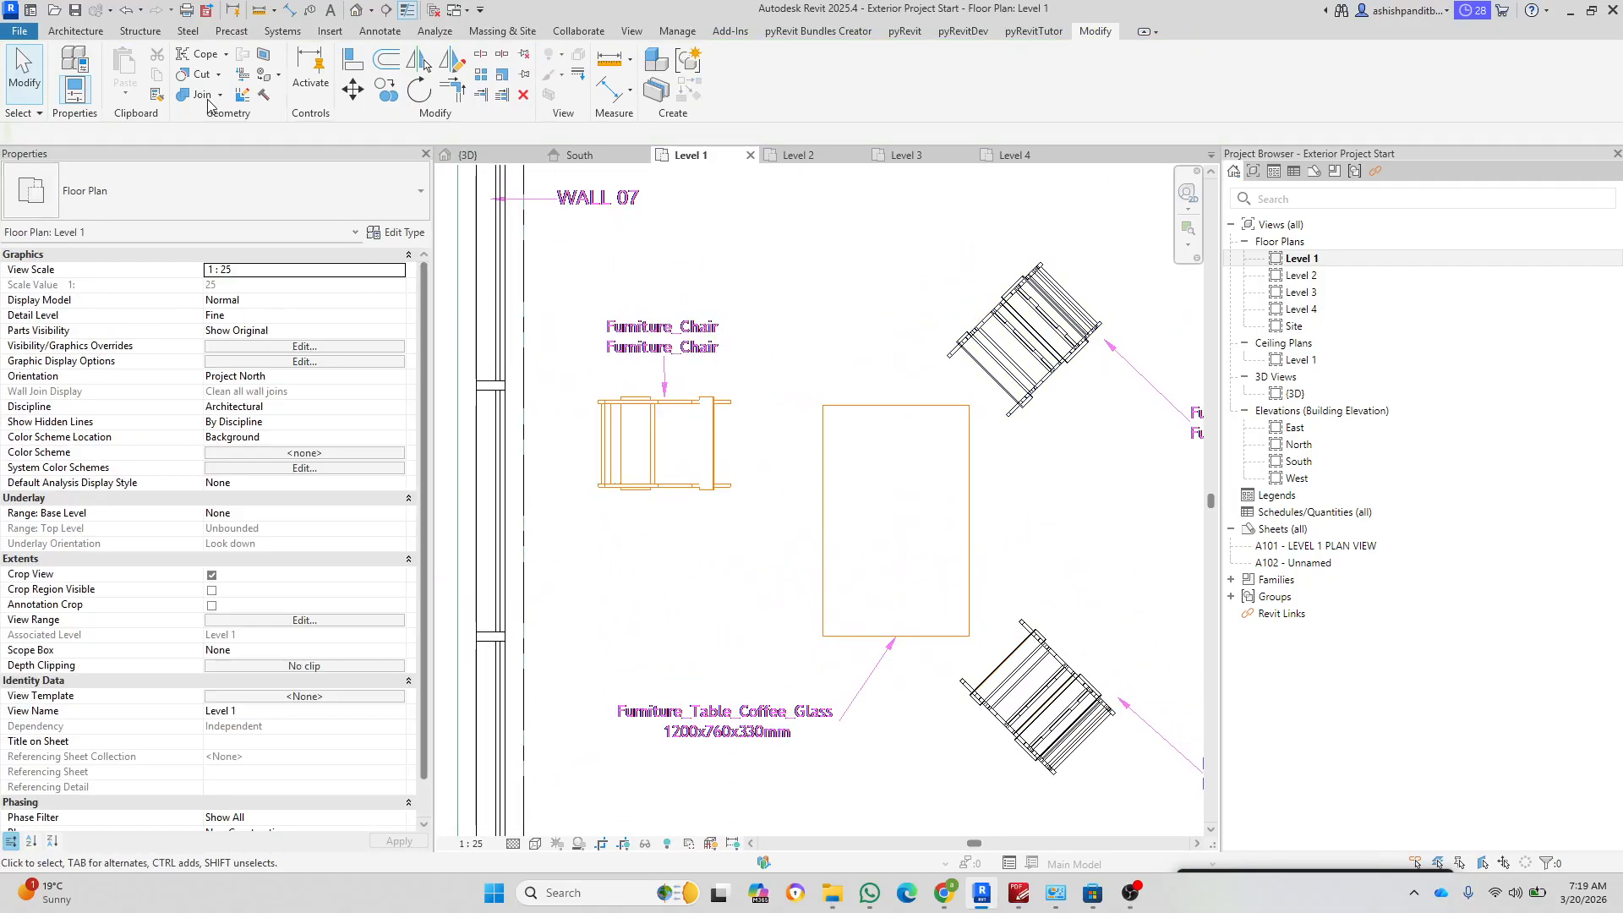
# Step: Place another Furniture_Chair above the remaining chair outline, rotated so its backrest is on the left, and end component placement
pyautogui.click(72, 35)
pyautogui.click(189, 64)
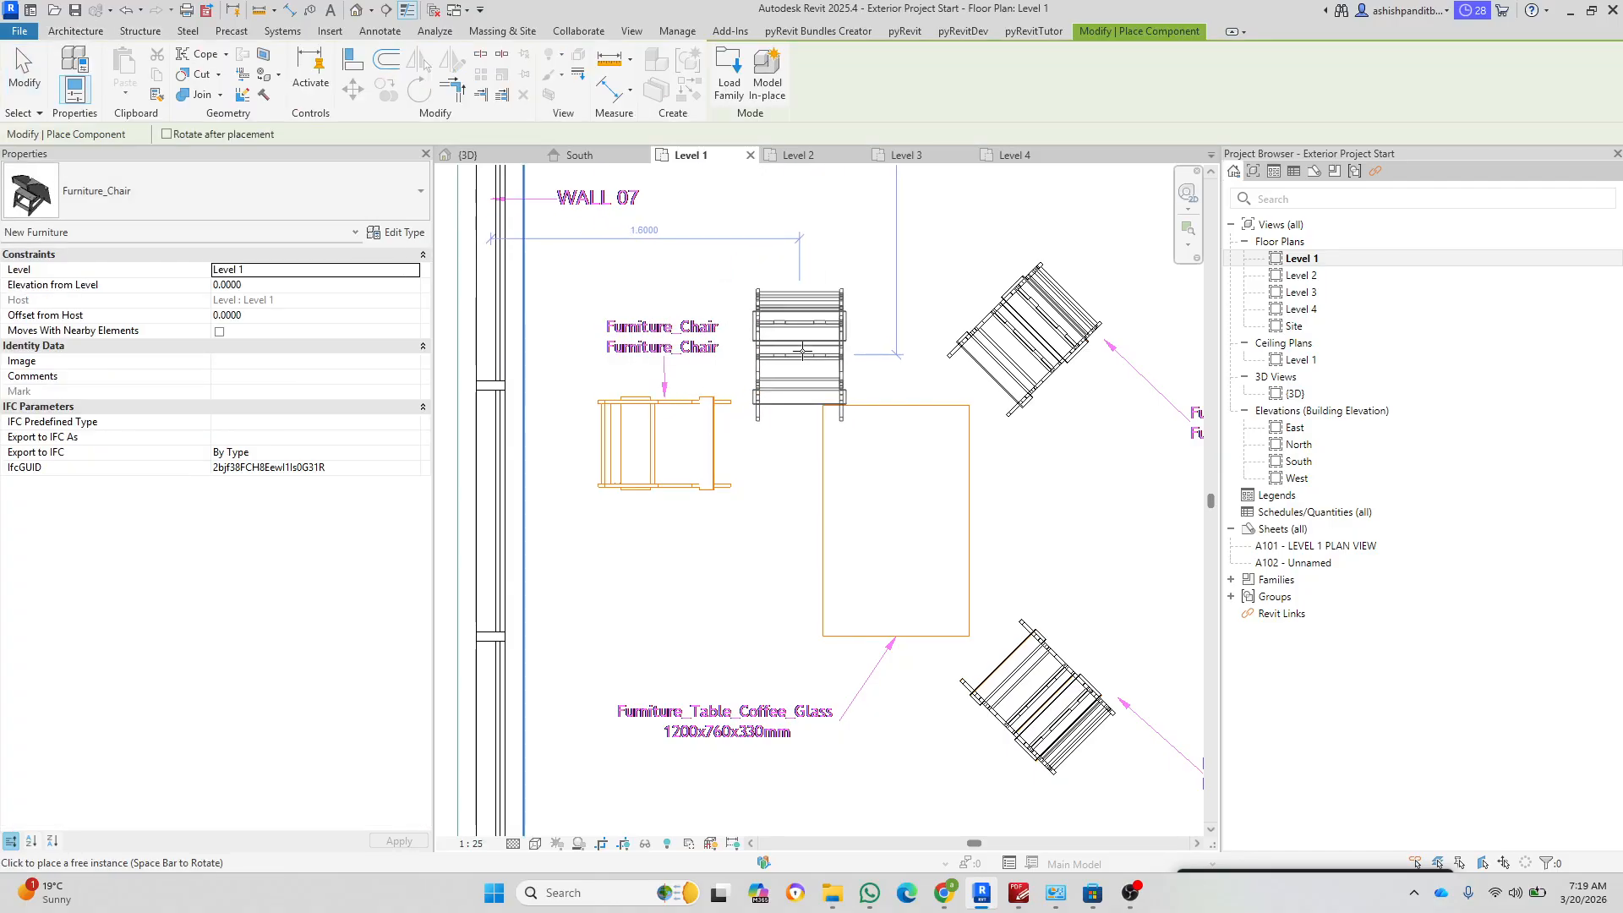
pyautogui.press('space')
pyautogui.press('space')
pyautogui.press('space')
pyautogui.click(817, 315)
pyautogui.scroll(2, 814, 323)
pyautogui.press('Escape')
pyautogui.press('Escape')
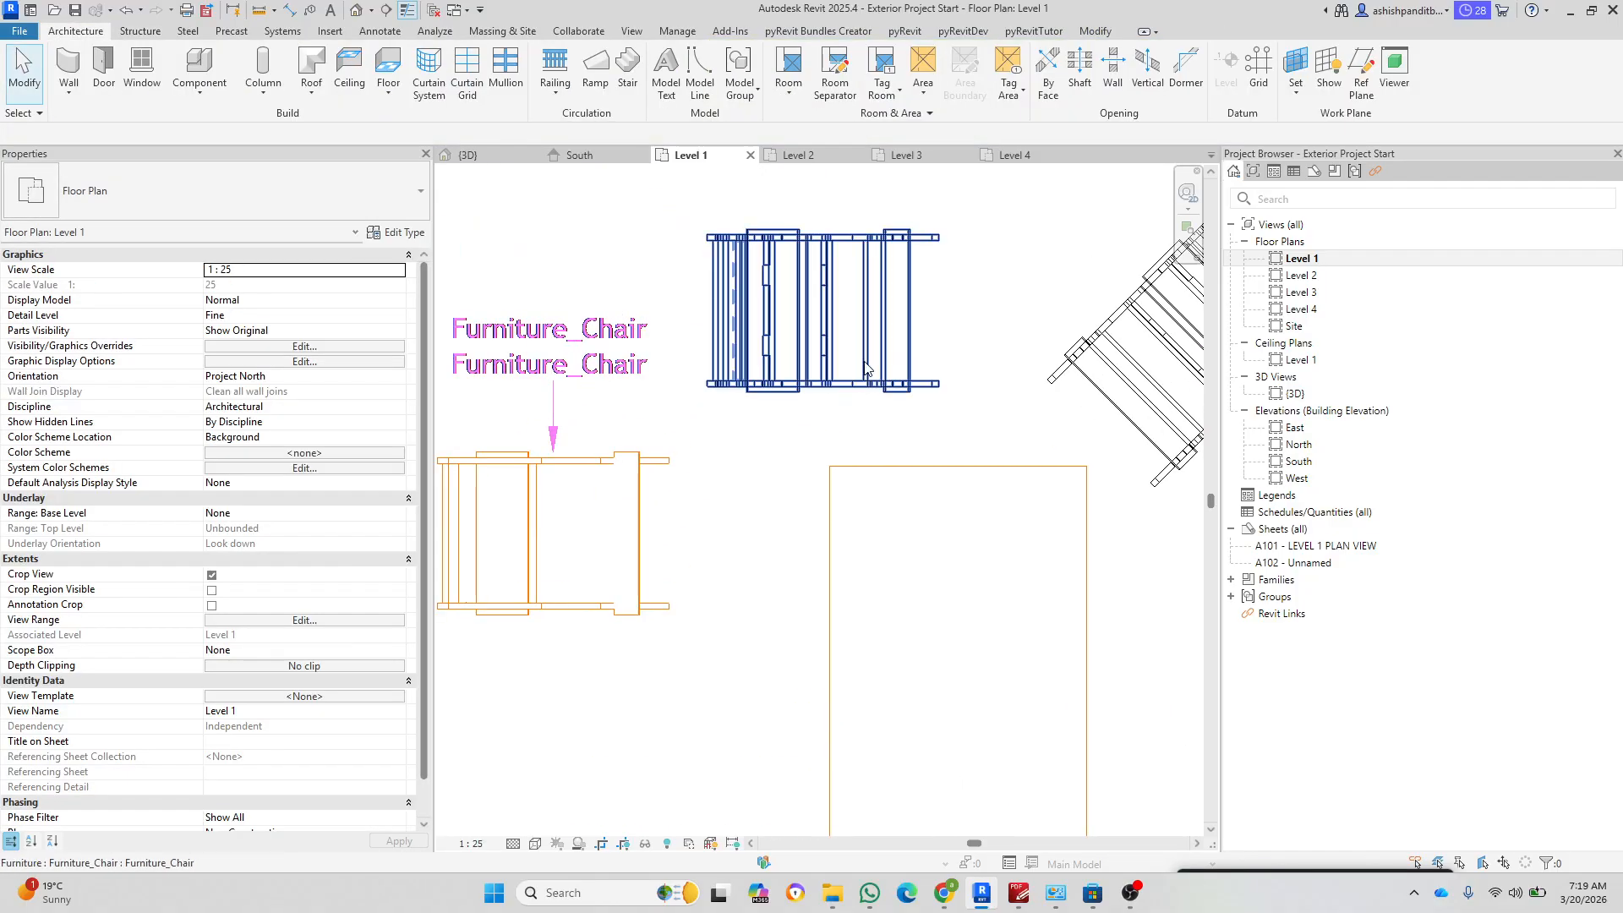
# Step: Move the horizontal chair from its lower-left leg corner onto the matching corner of the remaining outdoor chair outline and clear the selection
pyautogui.click(863, 361)
pyautogui.click(353, 88)
pyautogui.scroll(3, 747, 331)
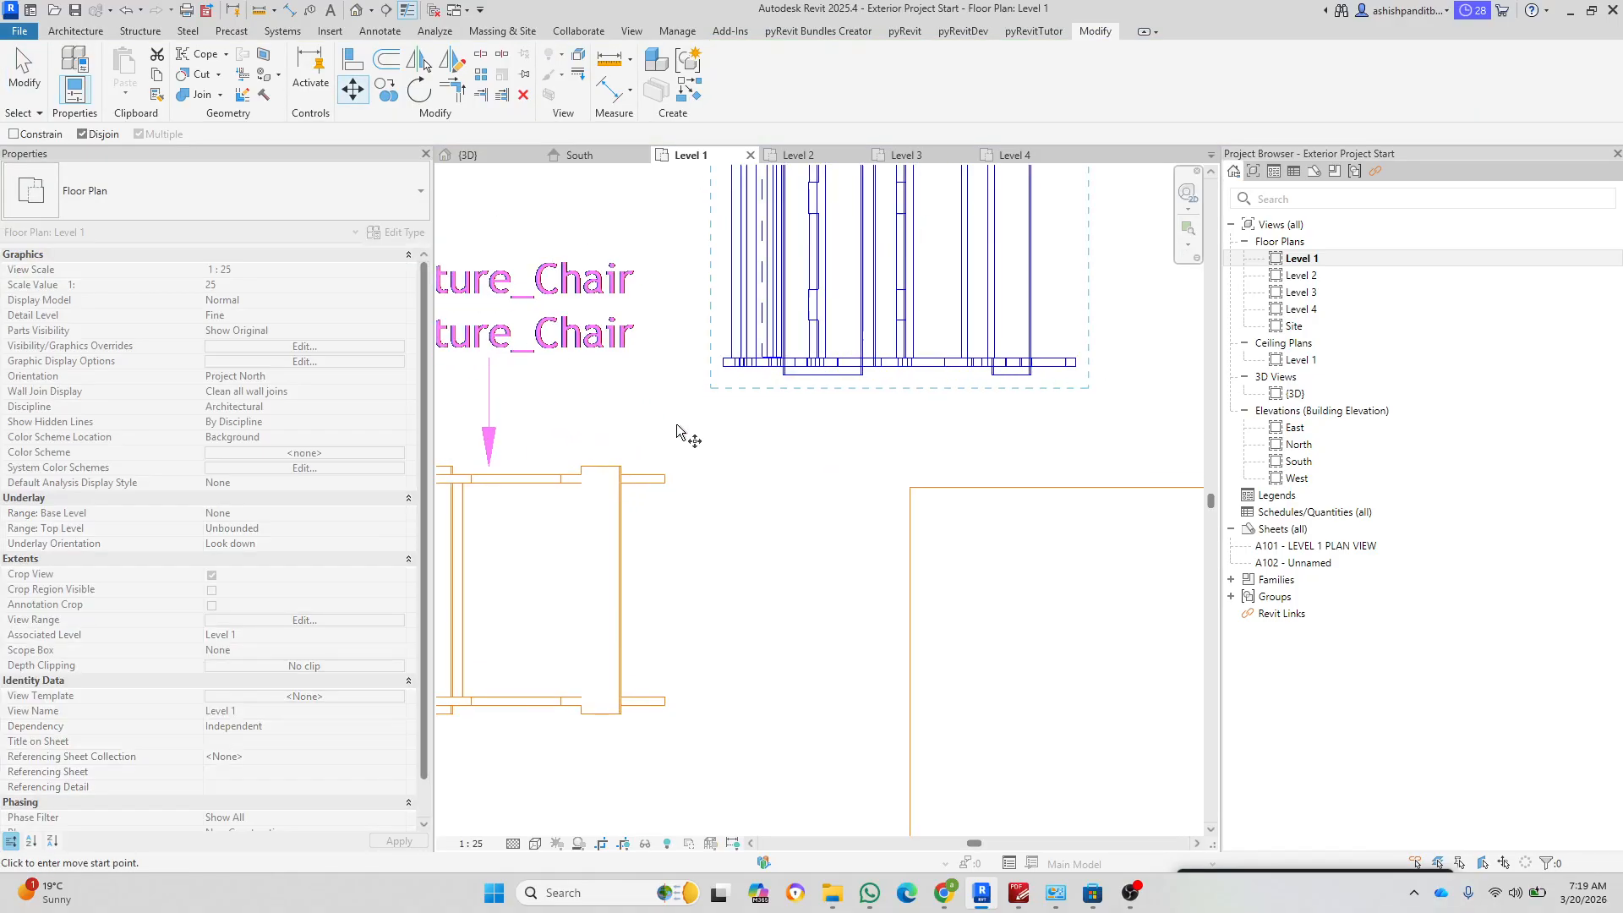
pyautogui.click(749, 336)
pyautogui.scroll(-3, 749, 336)
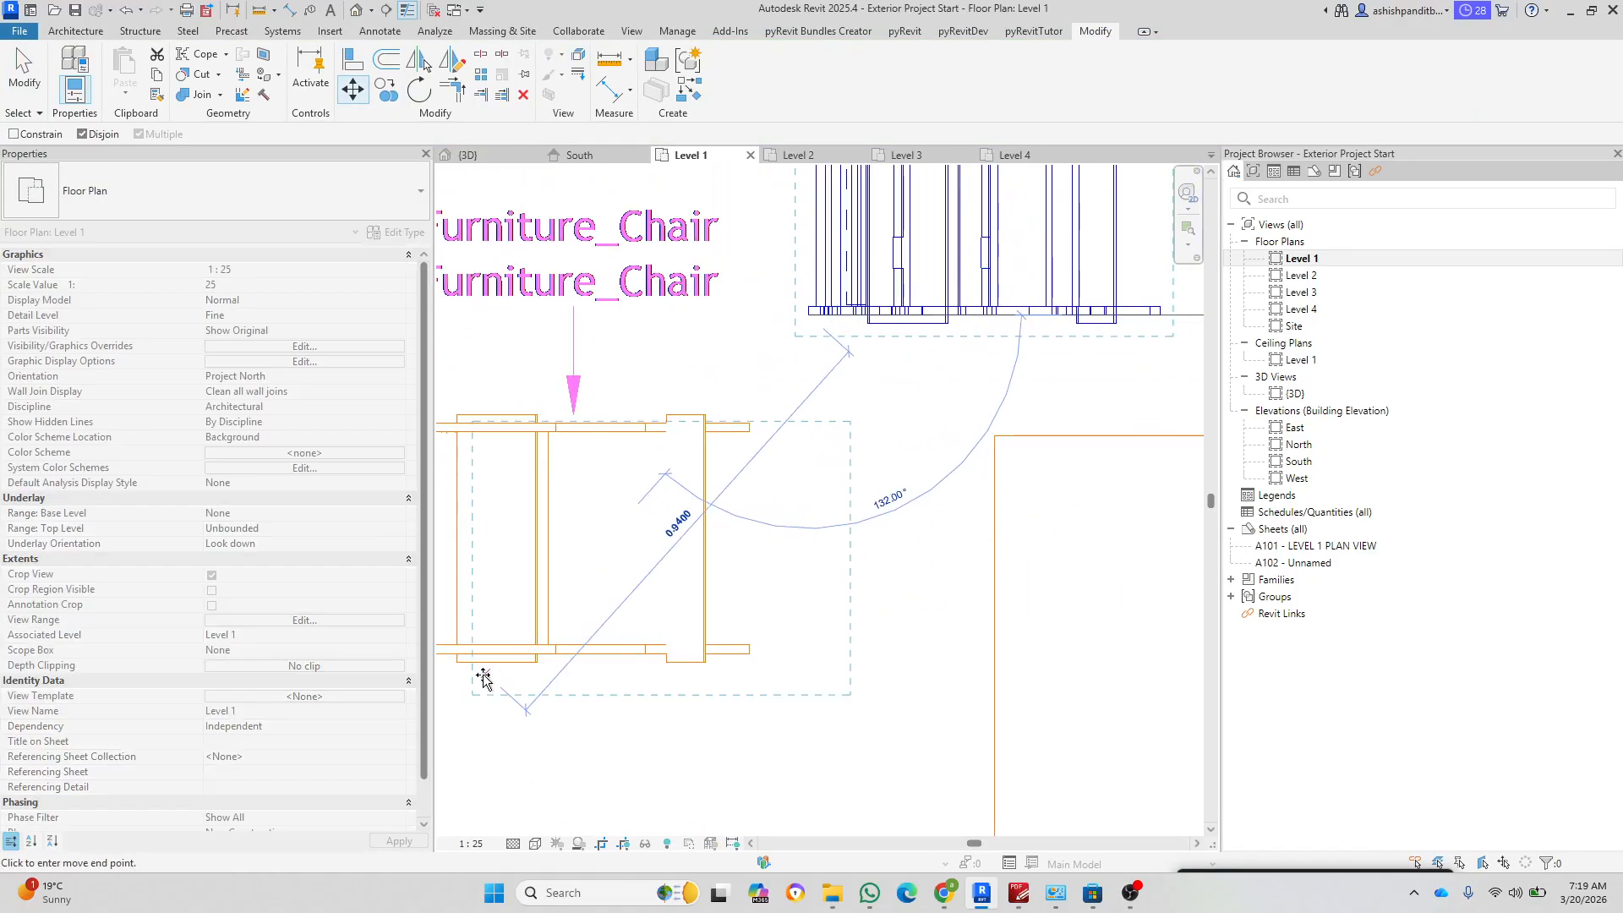
pyautogui.scroll(4, 670, 554)
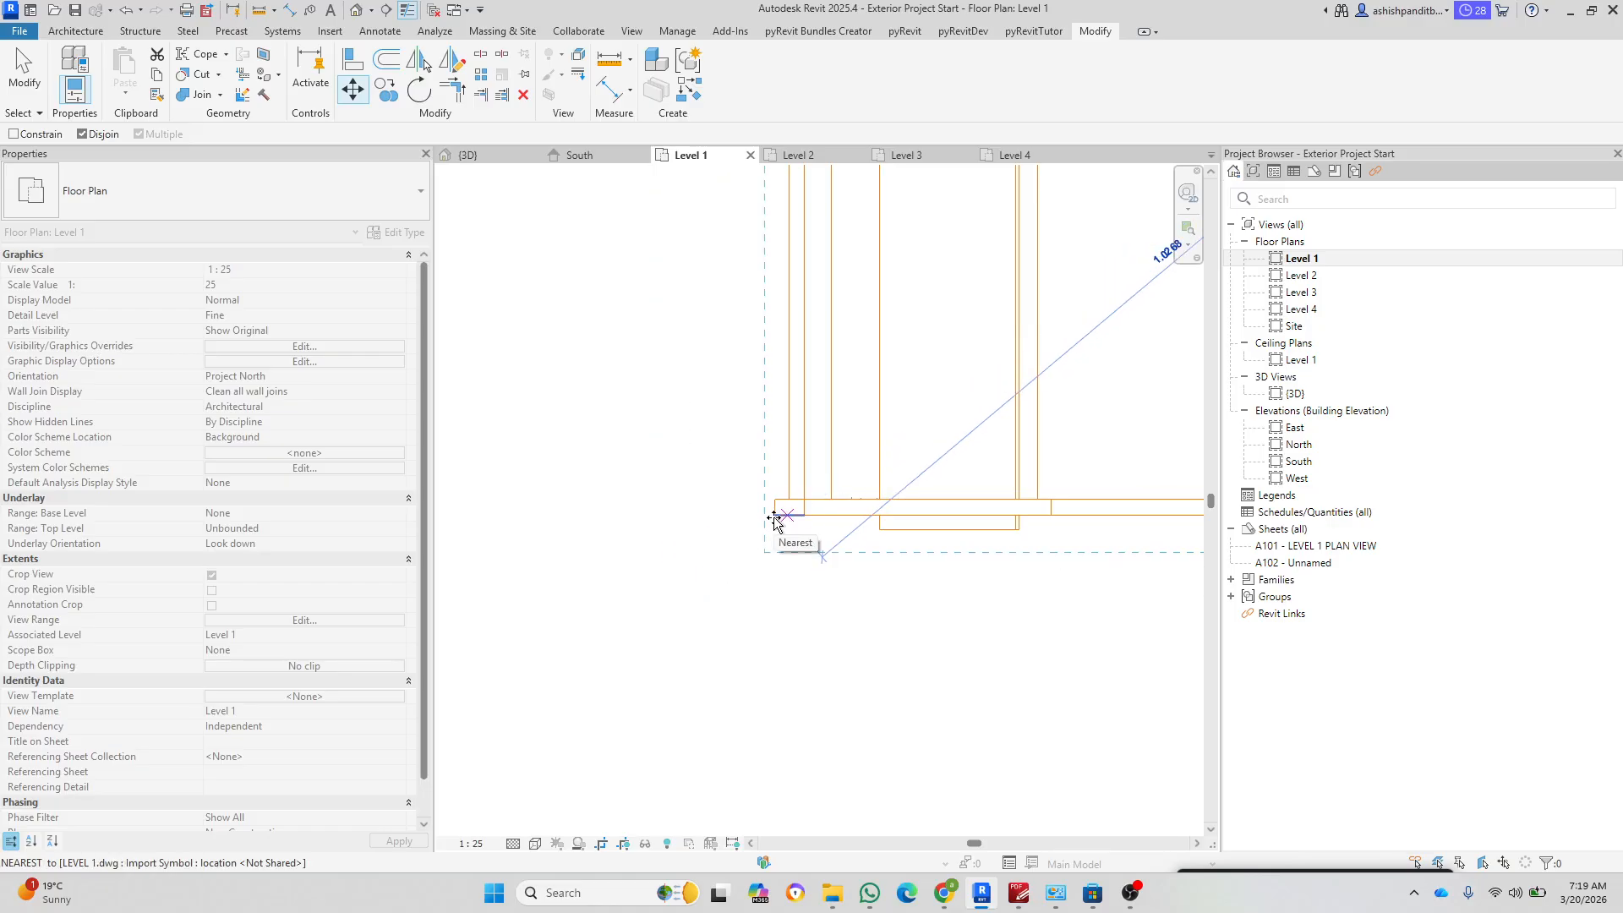
pyautogui.scroll(3, 775, 519)
pyautogui.click(775, 515)
pyautogui.click(650, 614)
pyautogui.scroll(-6, 648, 615)
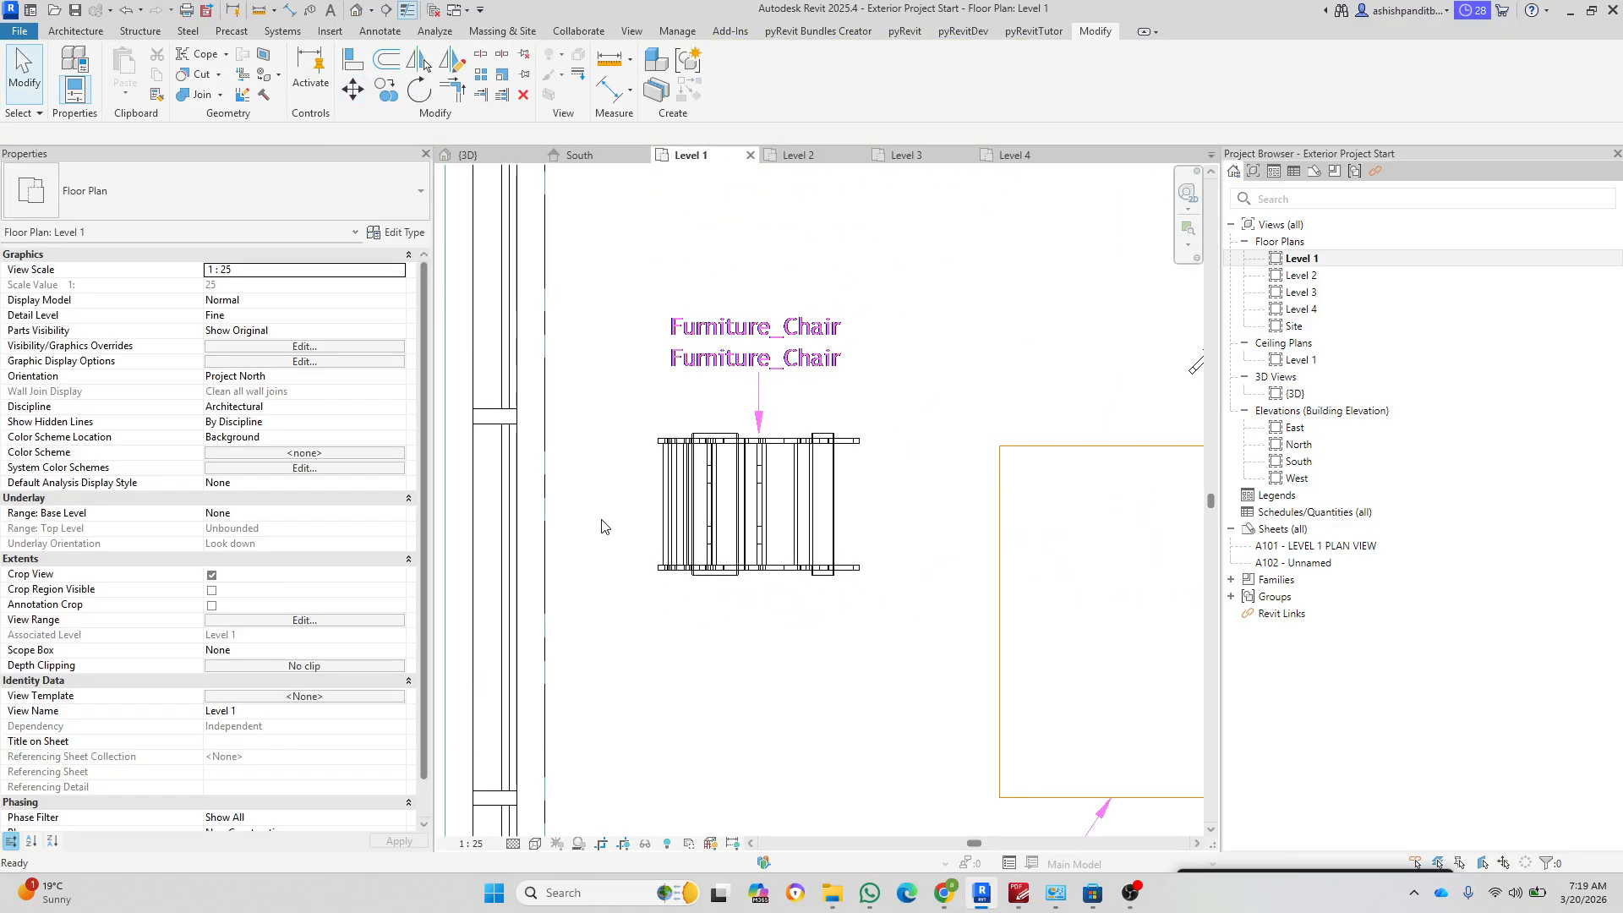
# Step: Open the 3D view and examine the coffee table with its chairs, the cars, the double door and the curtain walls around the lawn
pyautogui.click(356, 10)
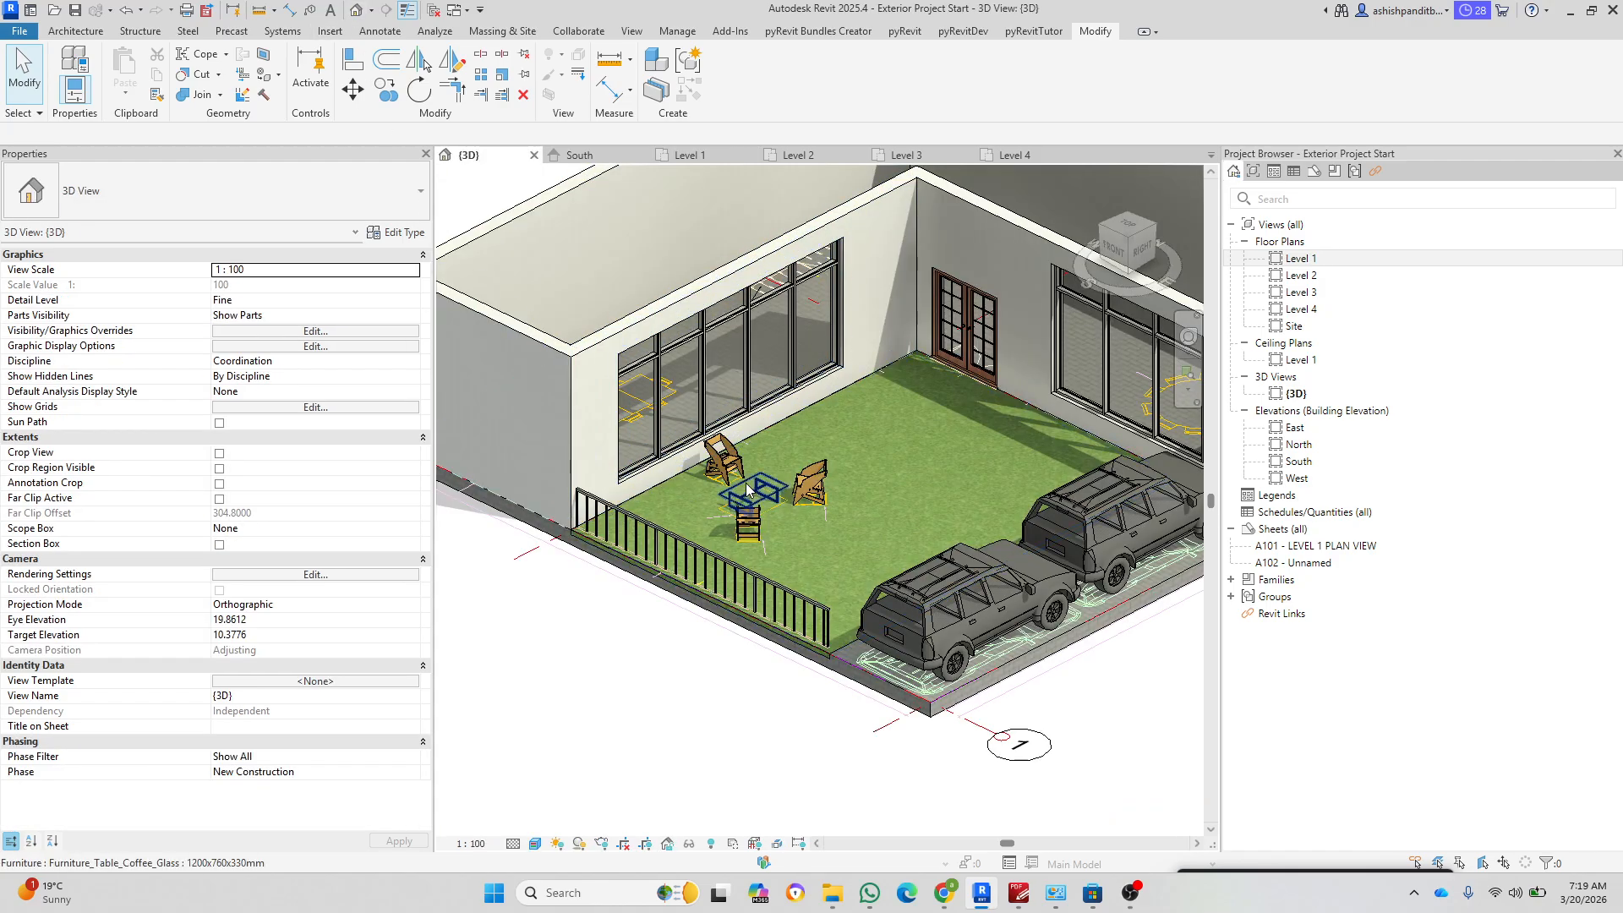
pyautogui.scroll(5, 727, 465)
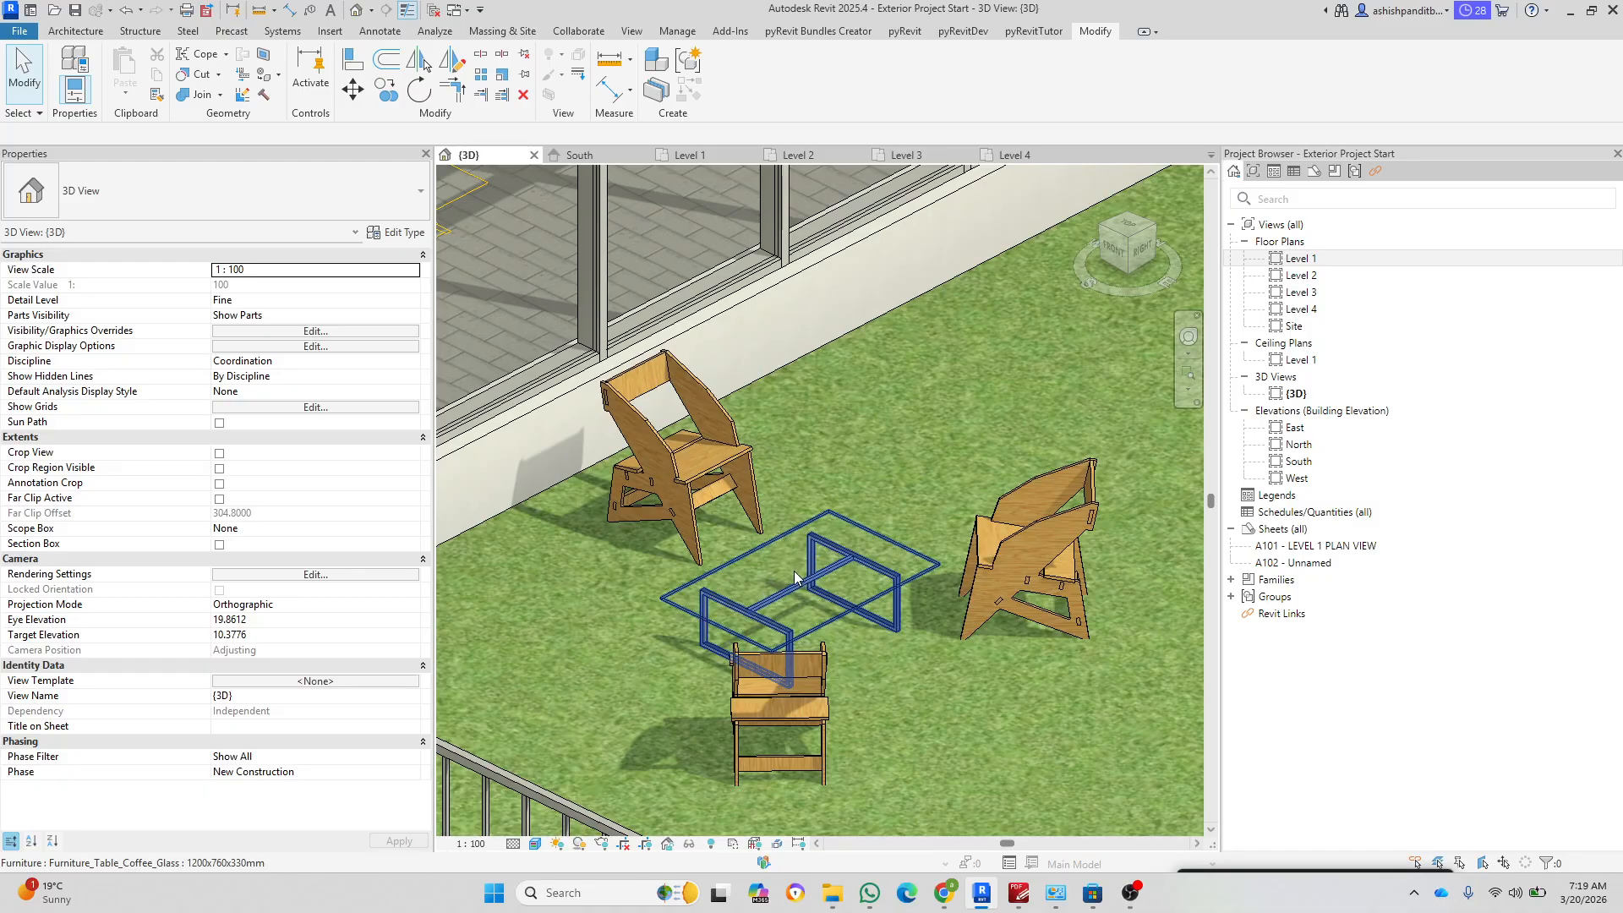
pyautogui.scroll(-6, 794, 577)
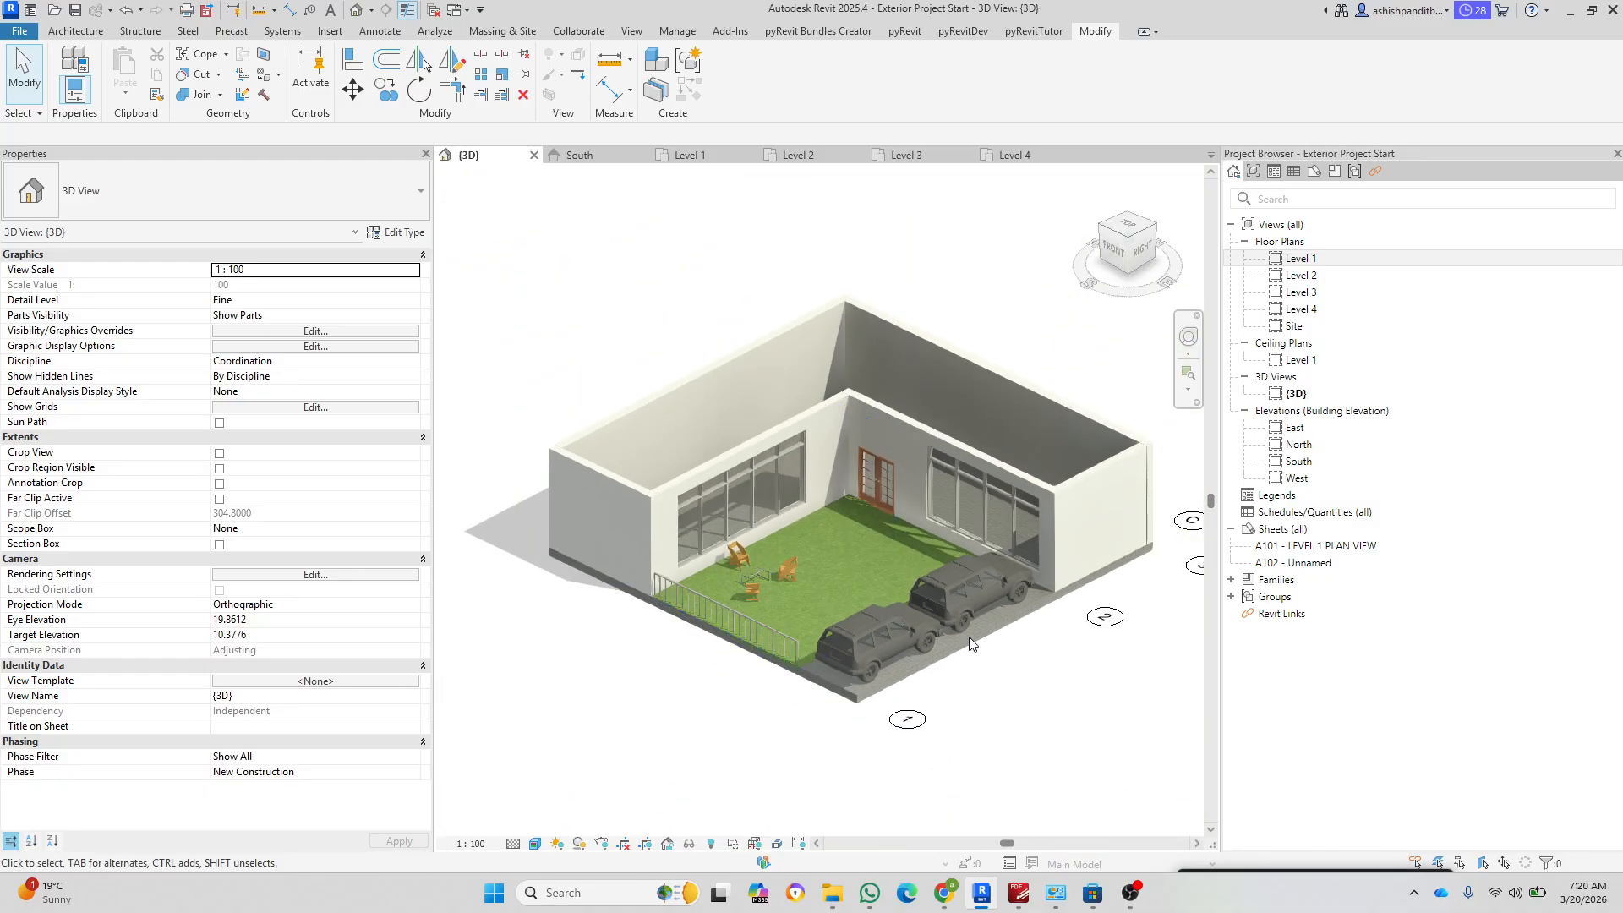
pyautogui.scroll(4, 626, 633)
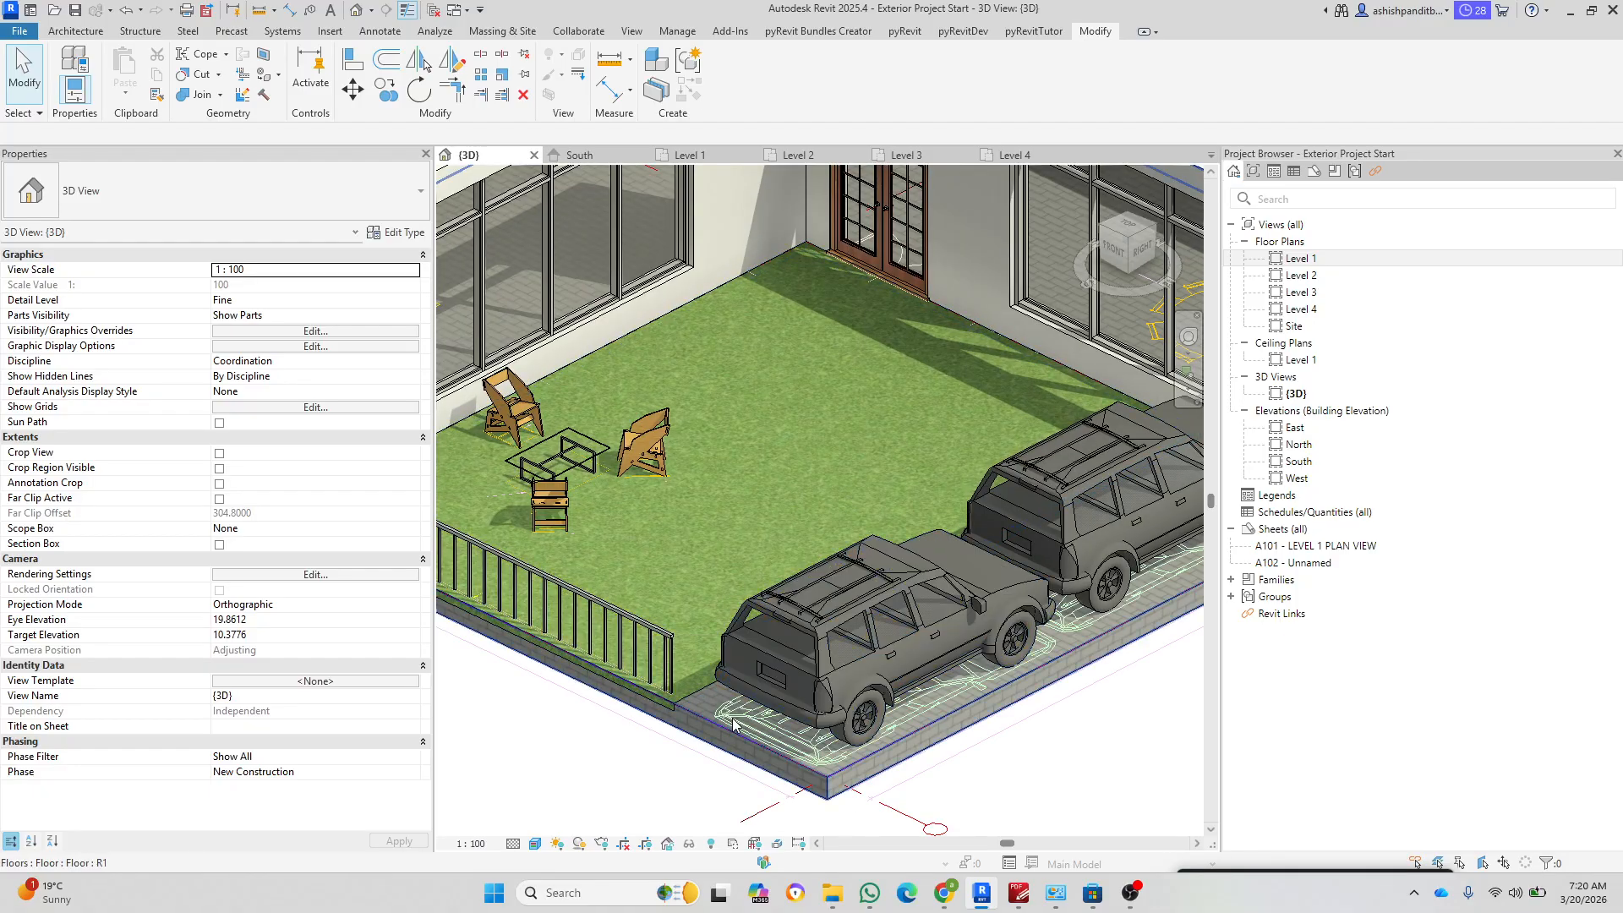
pyautogui.scroll(-5, 732, 723)
pyautogui.scroll(4, 853, 397)
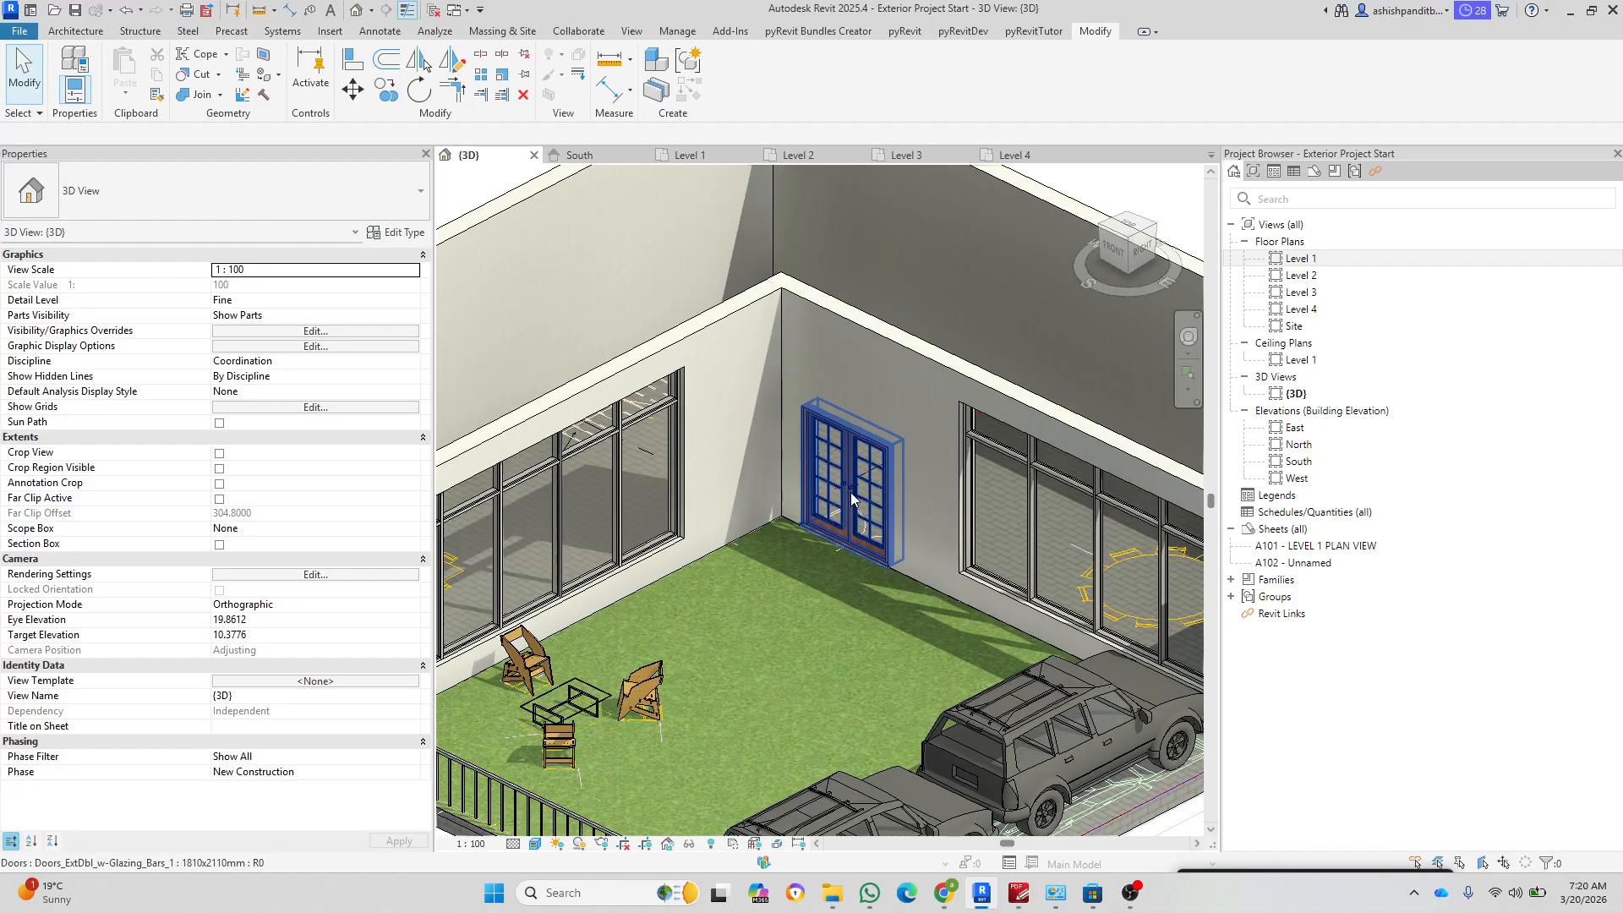
pyautogui.scroll(-2, 913, 355)
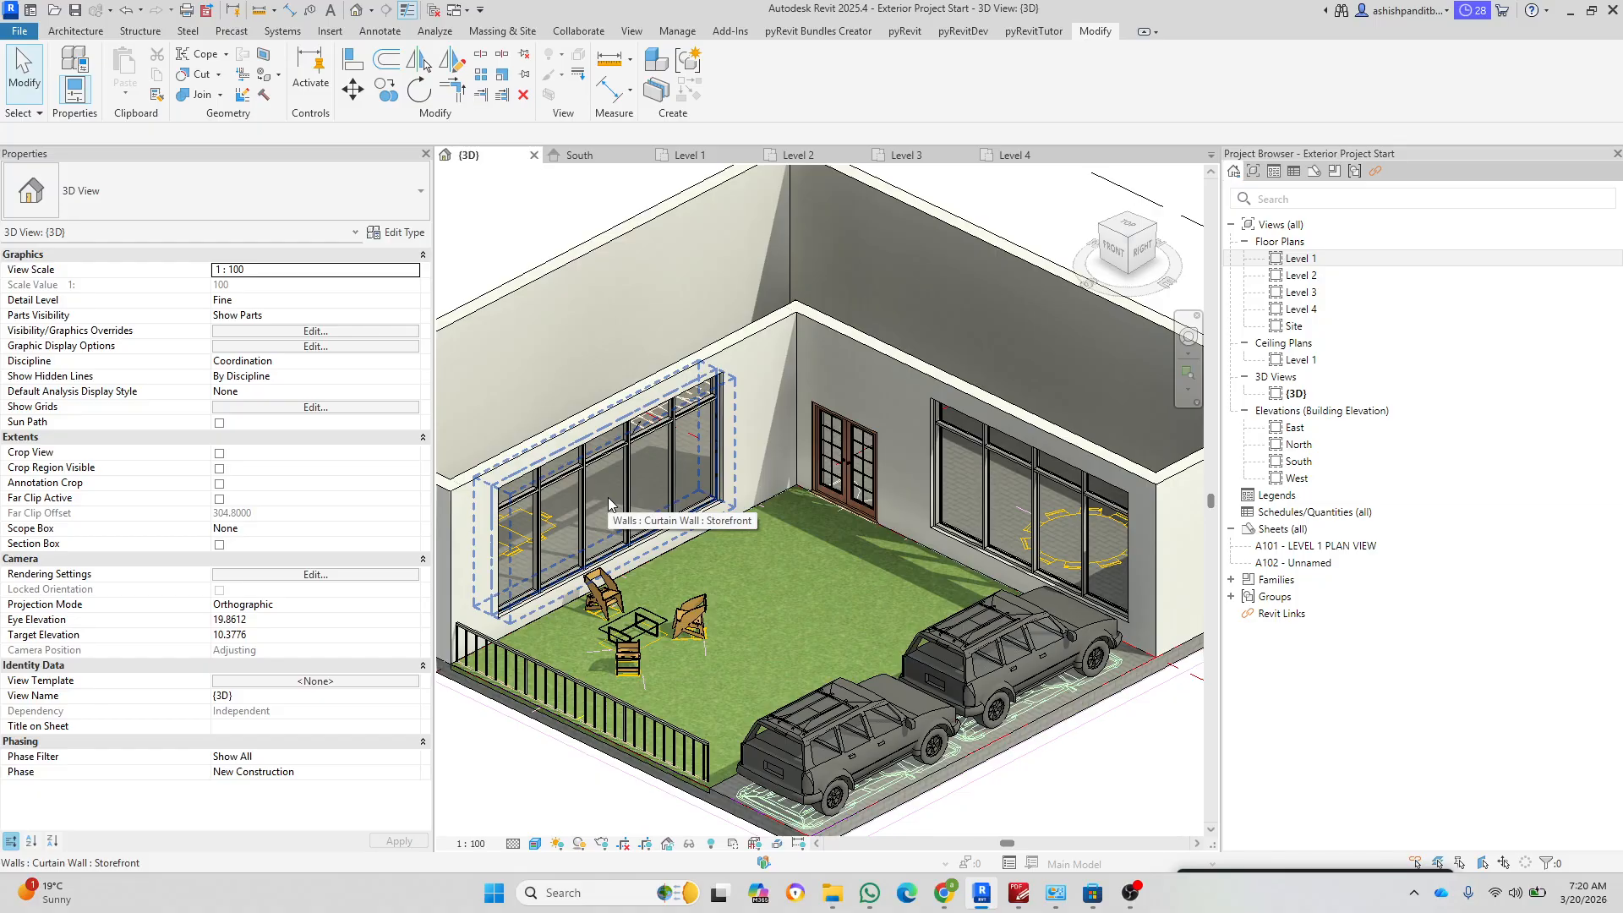
pyautogui.moveTo(607, 497); pyautogui.dragTo(696, 512, button='middle')
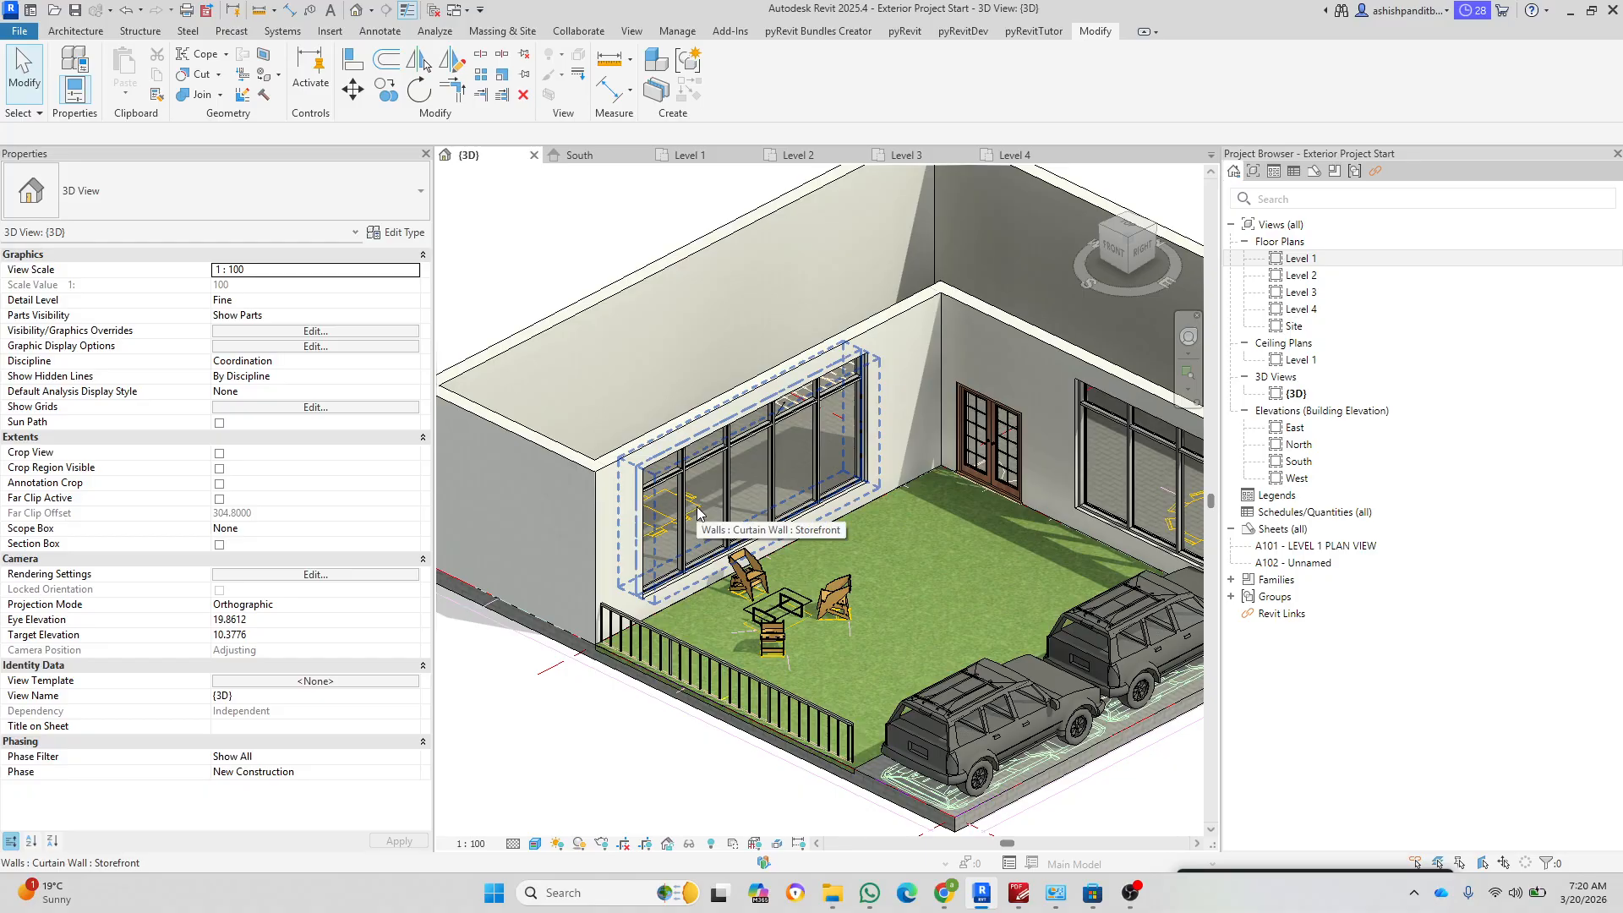
pyautogui.scroll(-4, 697, 513)
pyautogui.scroll(3, 784, 484)
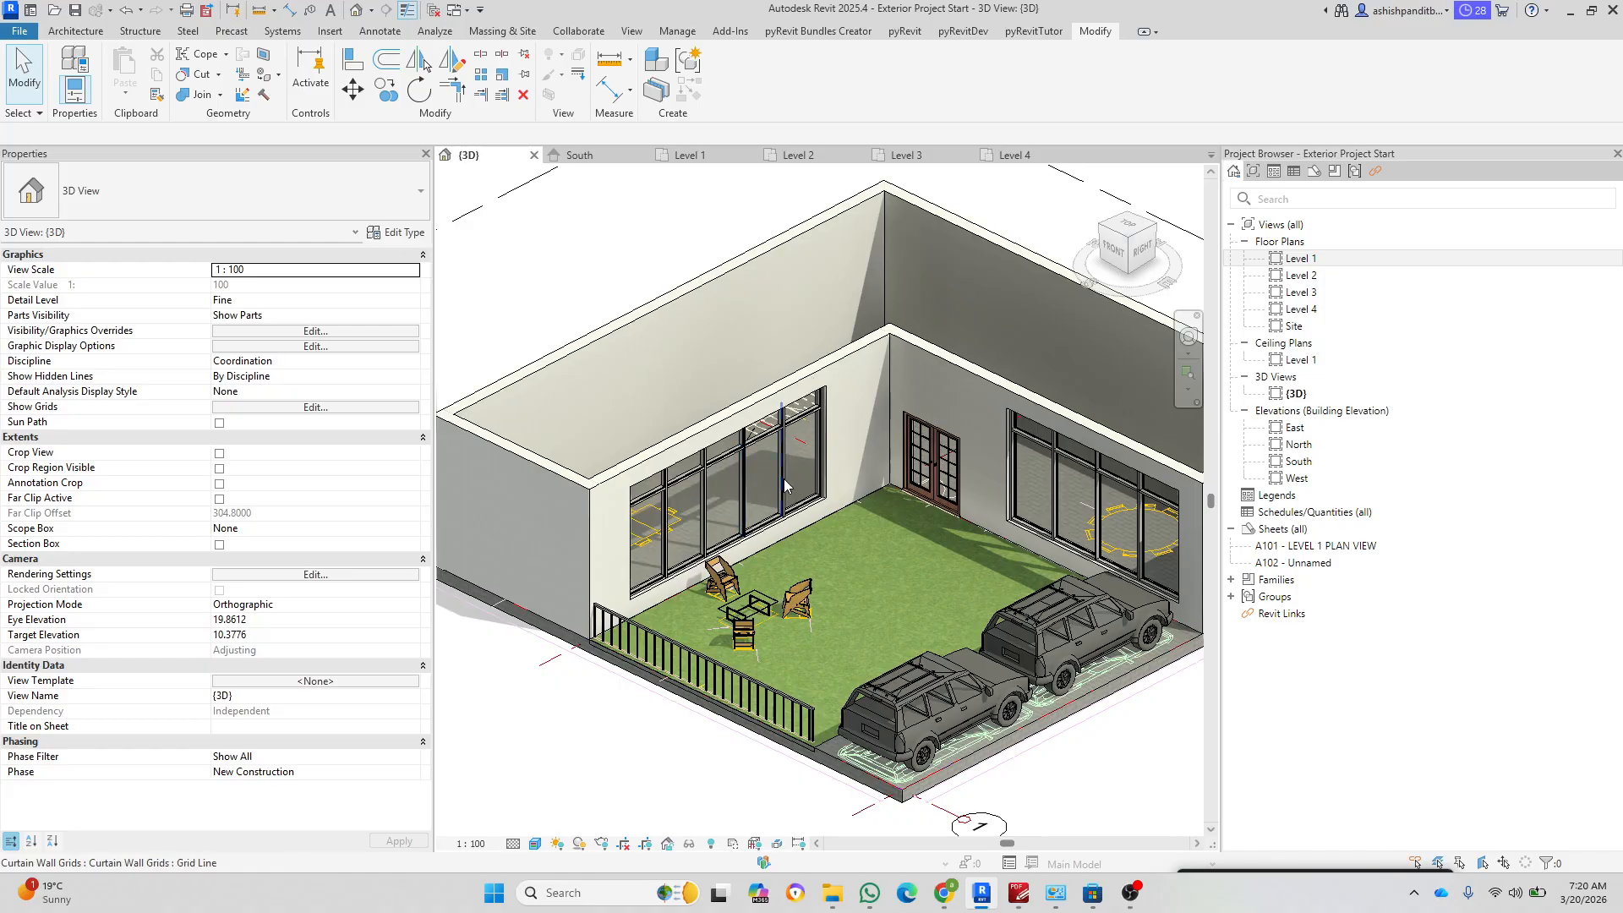
pyautogui.moveTo(1060, 538); pyautogui.dragTo(969, 509, button='middle')
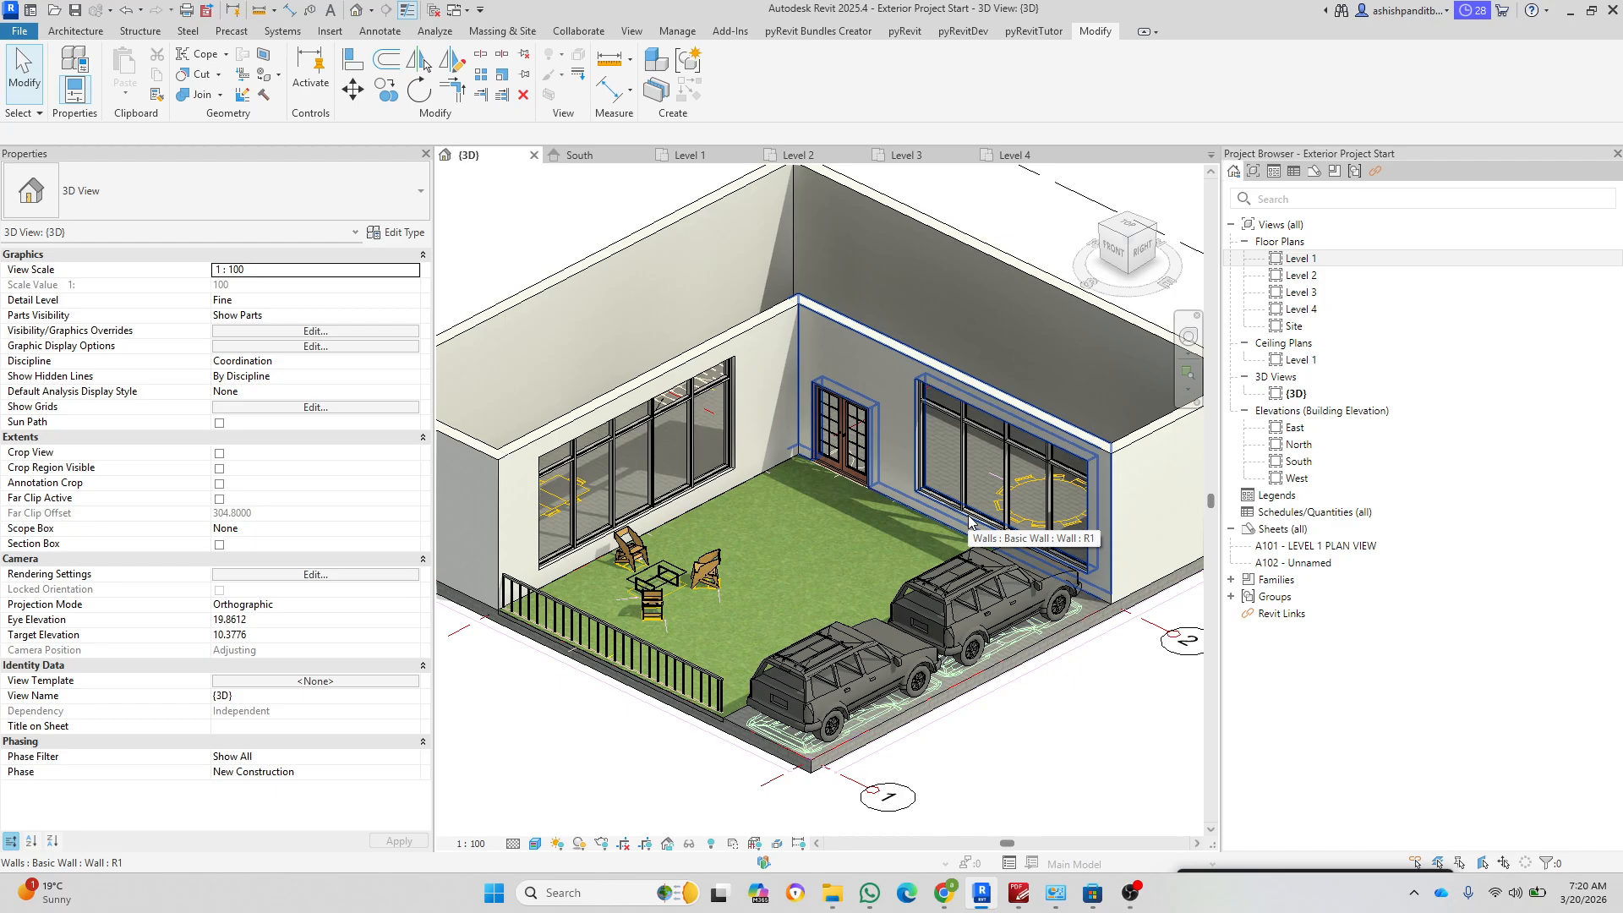
pyautogui.scroll(-2, 969, 521)
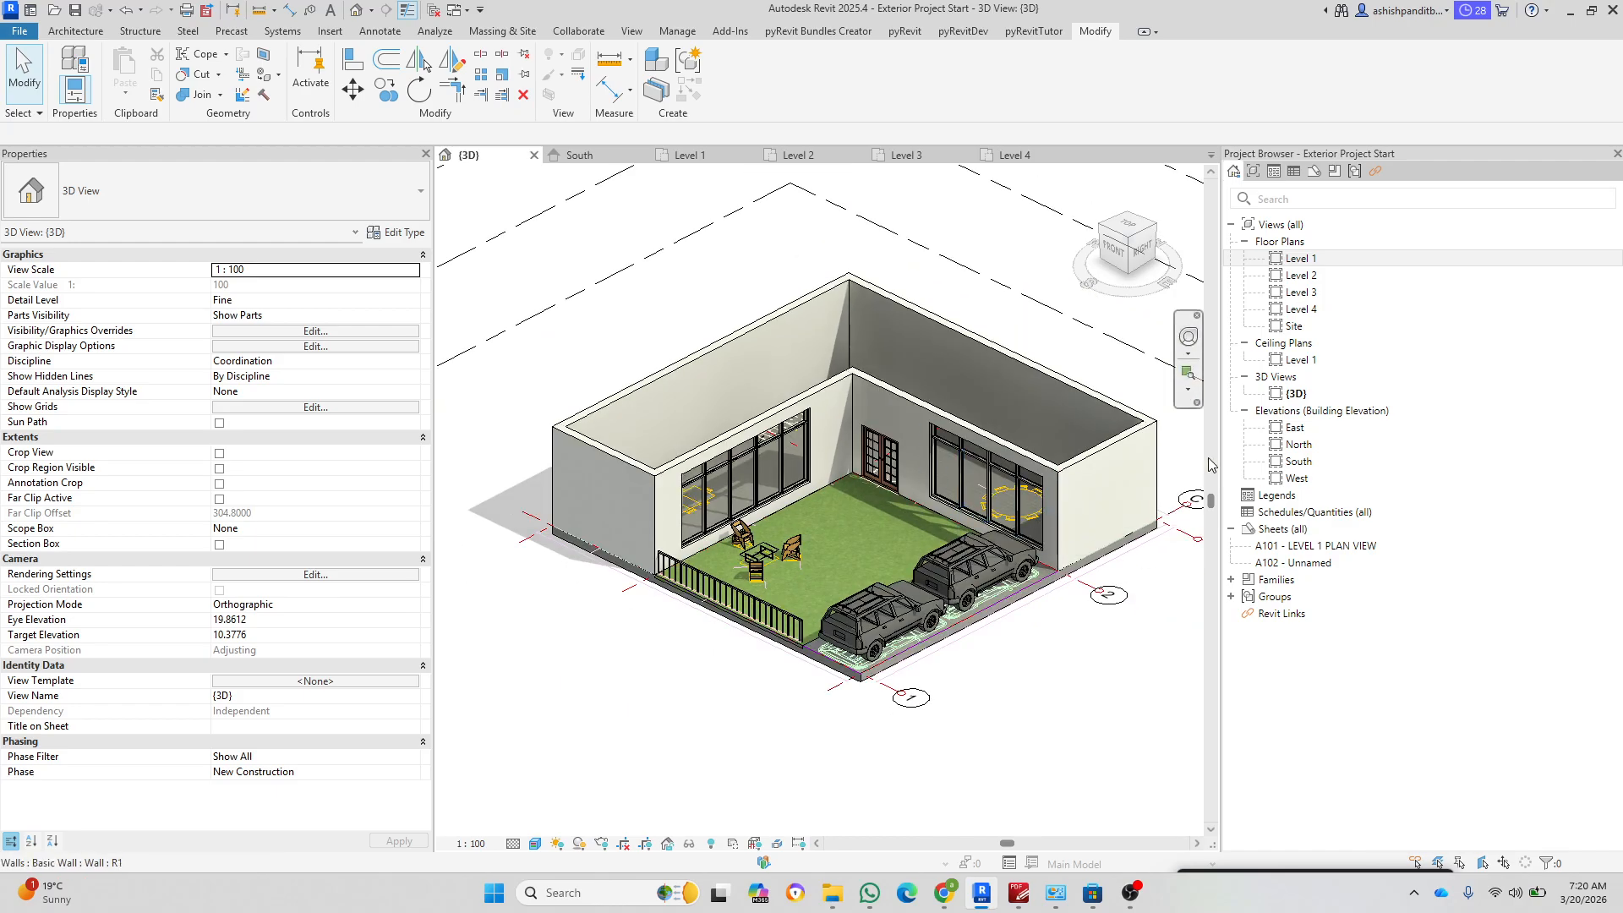
# Step: Return to the Level 1 floor plan and read the type label at the rectangular dining table outline
pyautogui.doubleClick(1322, 262)
pyautogui.scroll(-4, 843, 541)
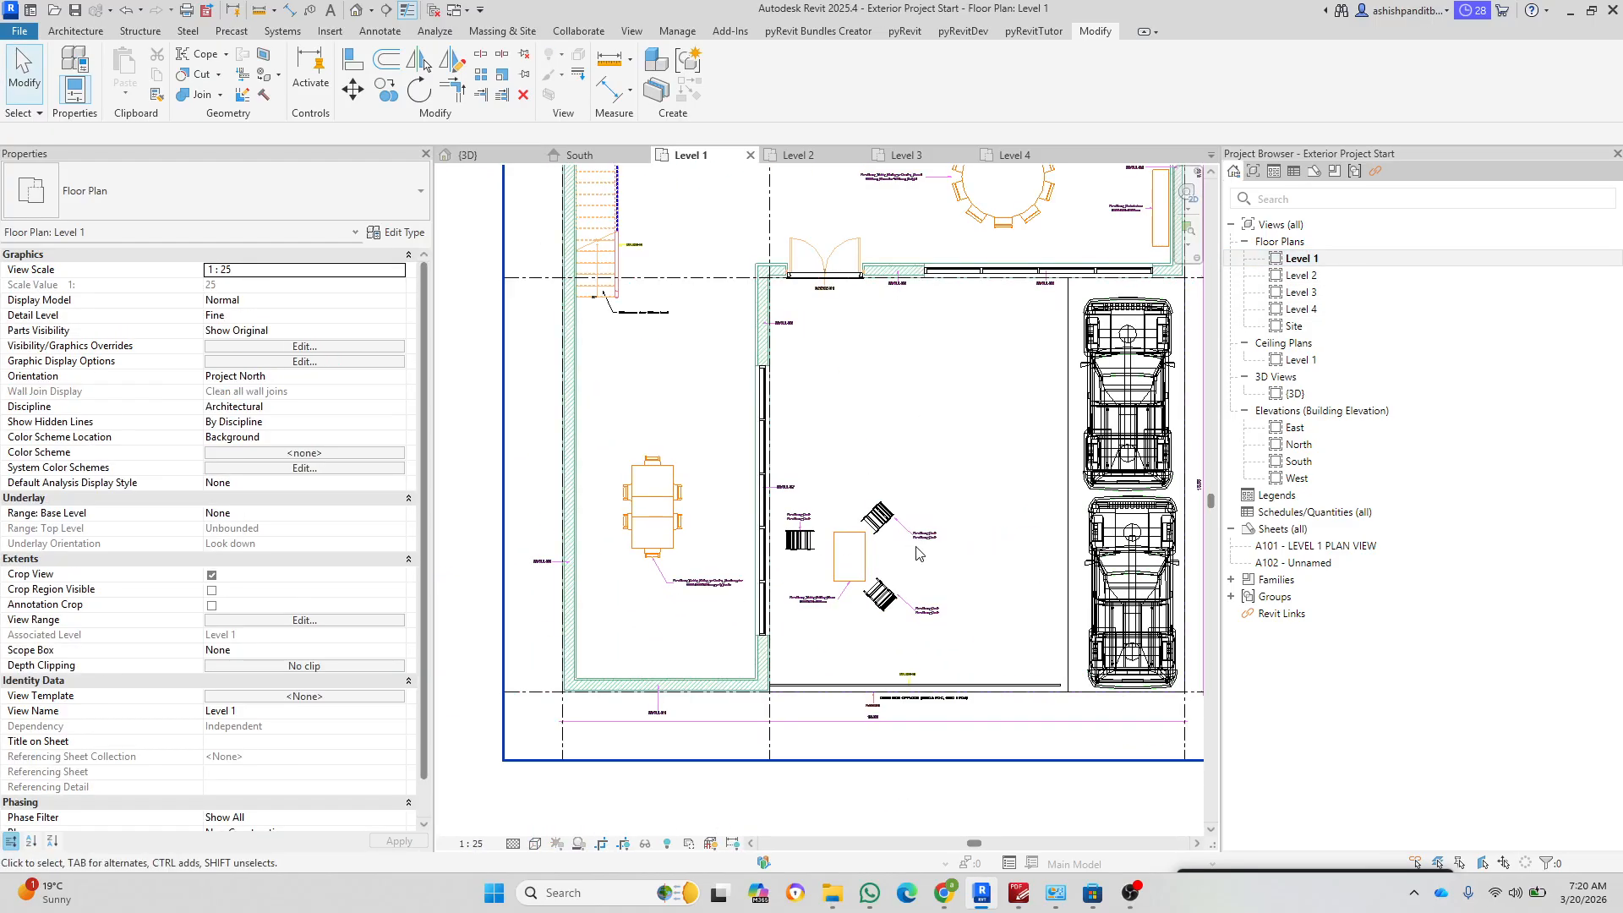
pyautogui.moveTo(1099, 338); pyautogui.dragTo(866, 551, button='middle')
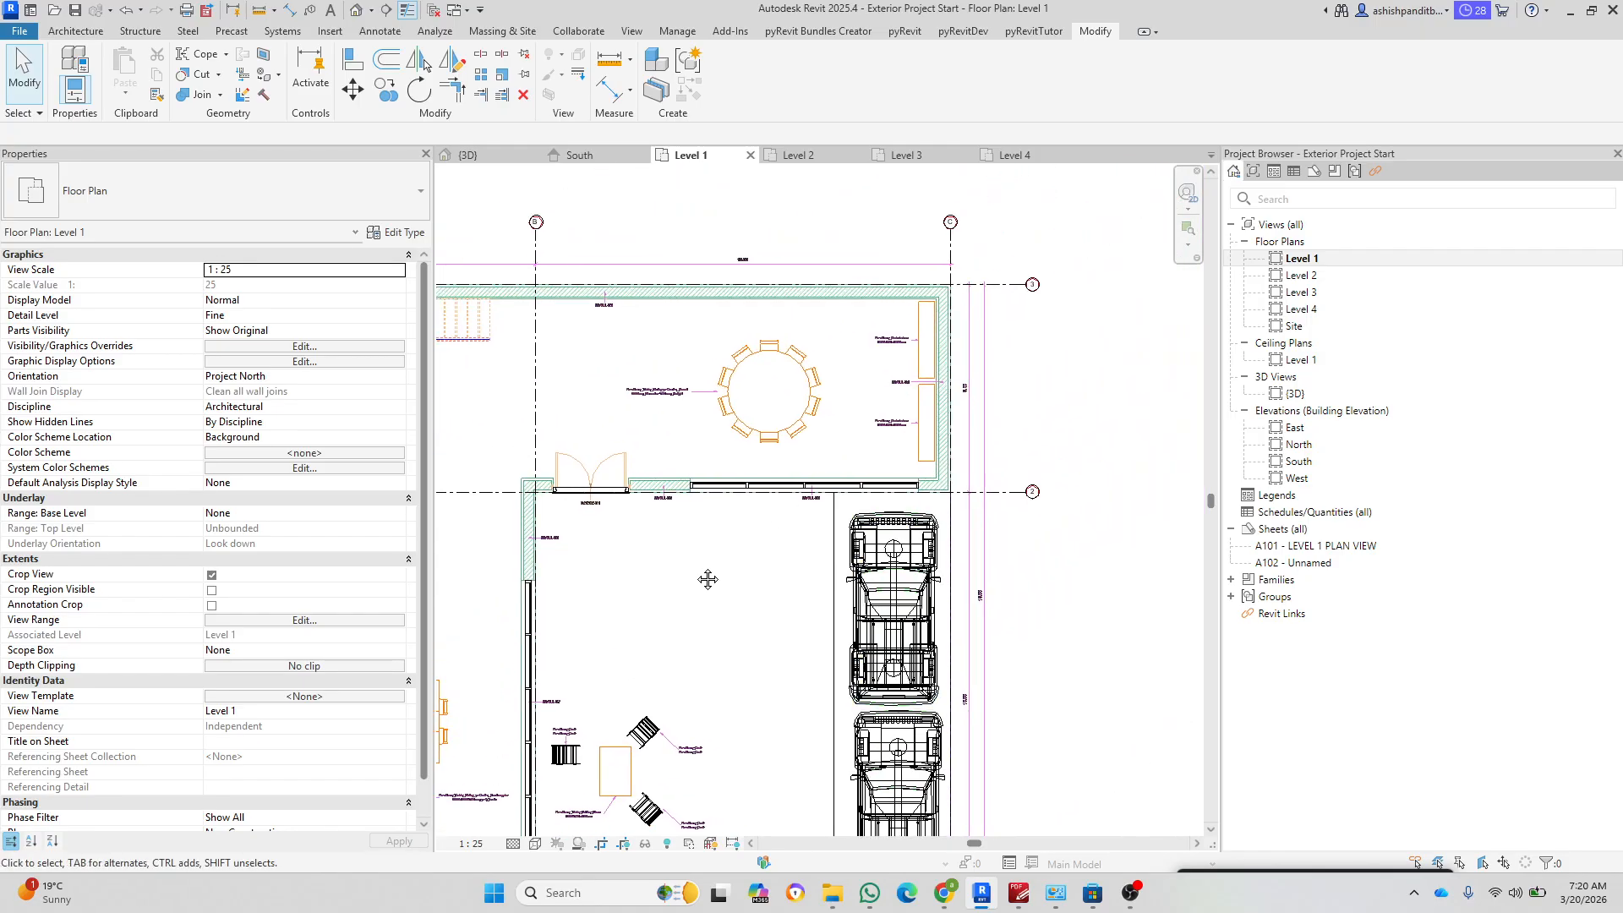
pyautogui.moveTo(709, 579); pyautogui.dragTo(1154, 398, button='middle')
pyautogui.scroll(6, 841, 583)
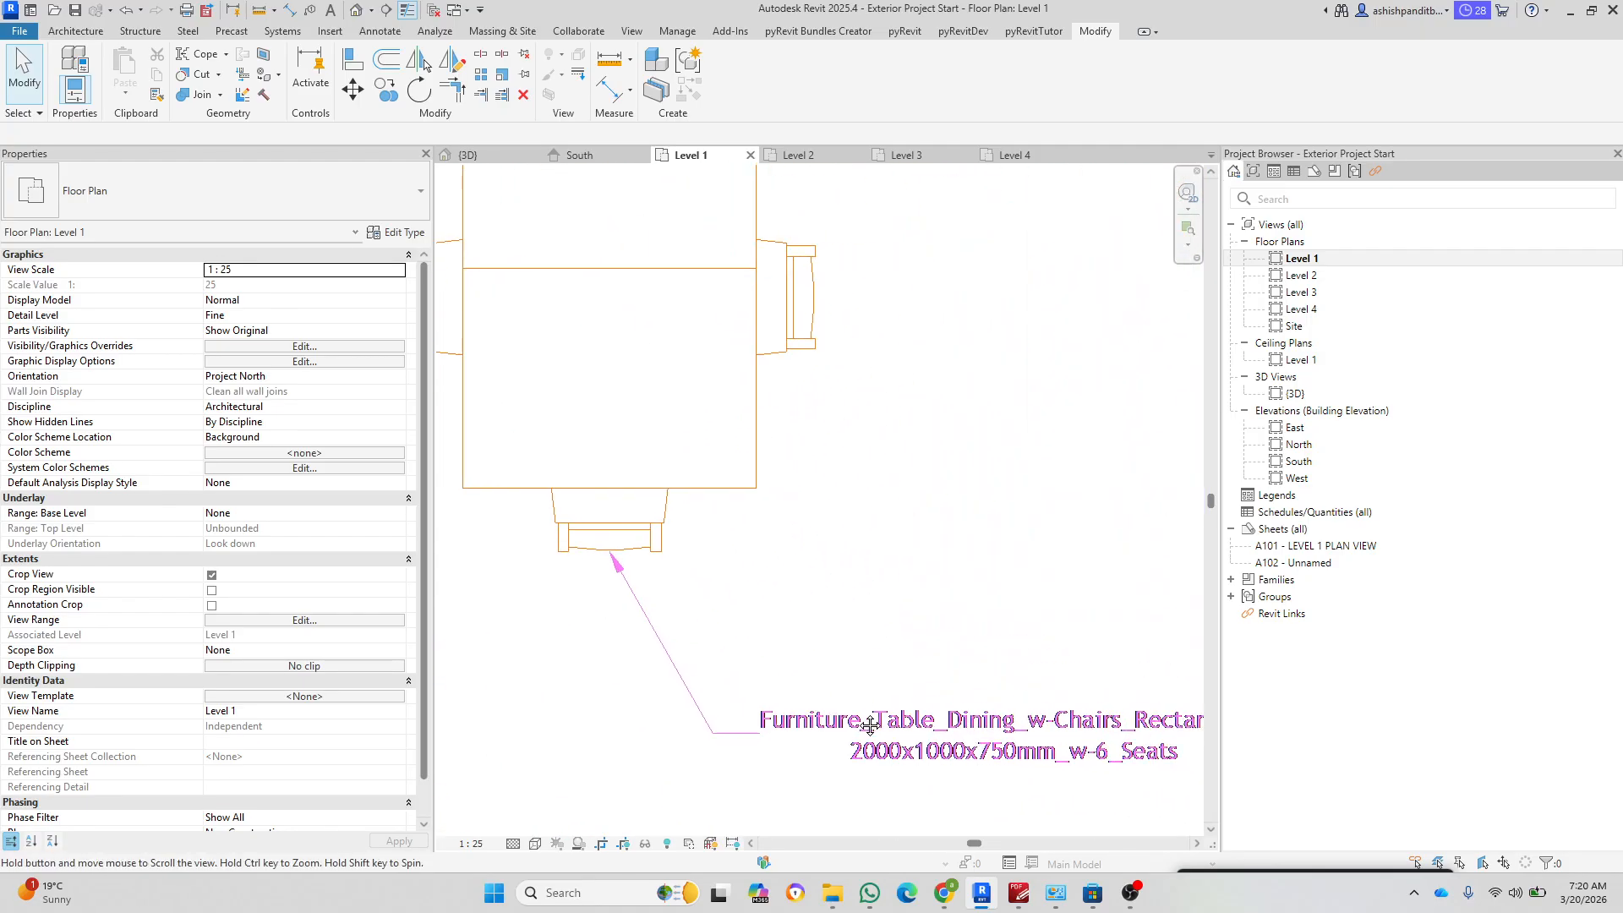
pyautogui.scroll(-2, 799, 511)
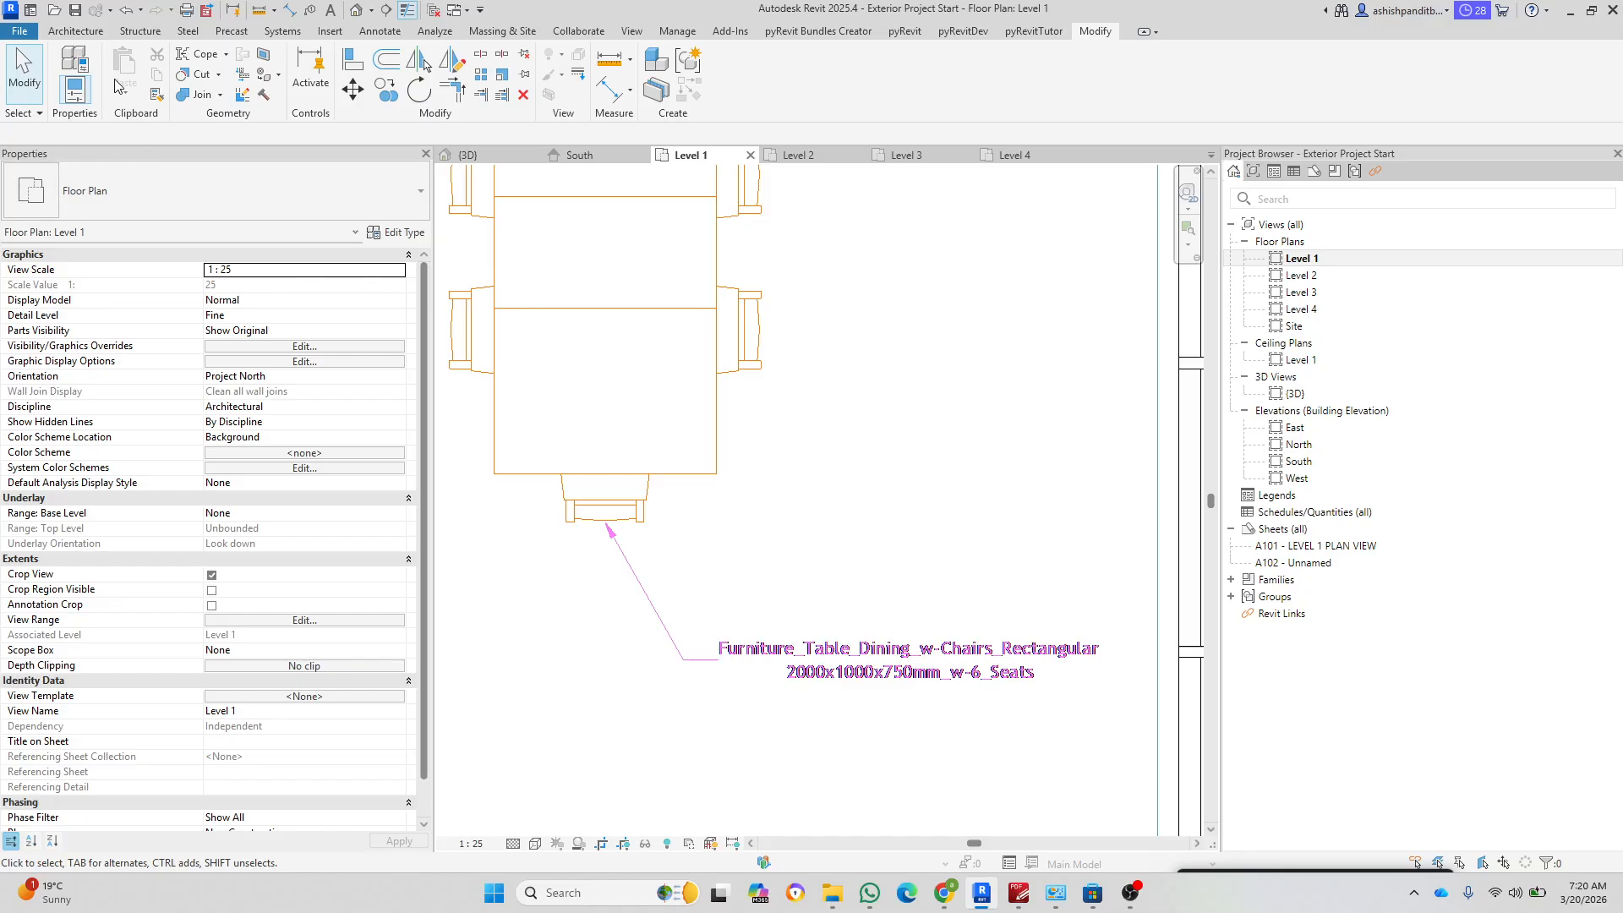
# Step: Place a Furniture_Table_Dining_w-Chairs_Rectangular, type 2000x1000x750mm_w-6_Seats, rotated to stand vertically between its outline and WALL 07, and end placement
pyautogui.click(84, 33)
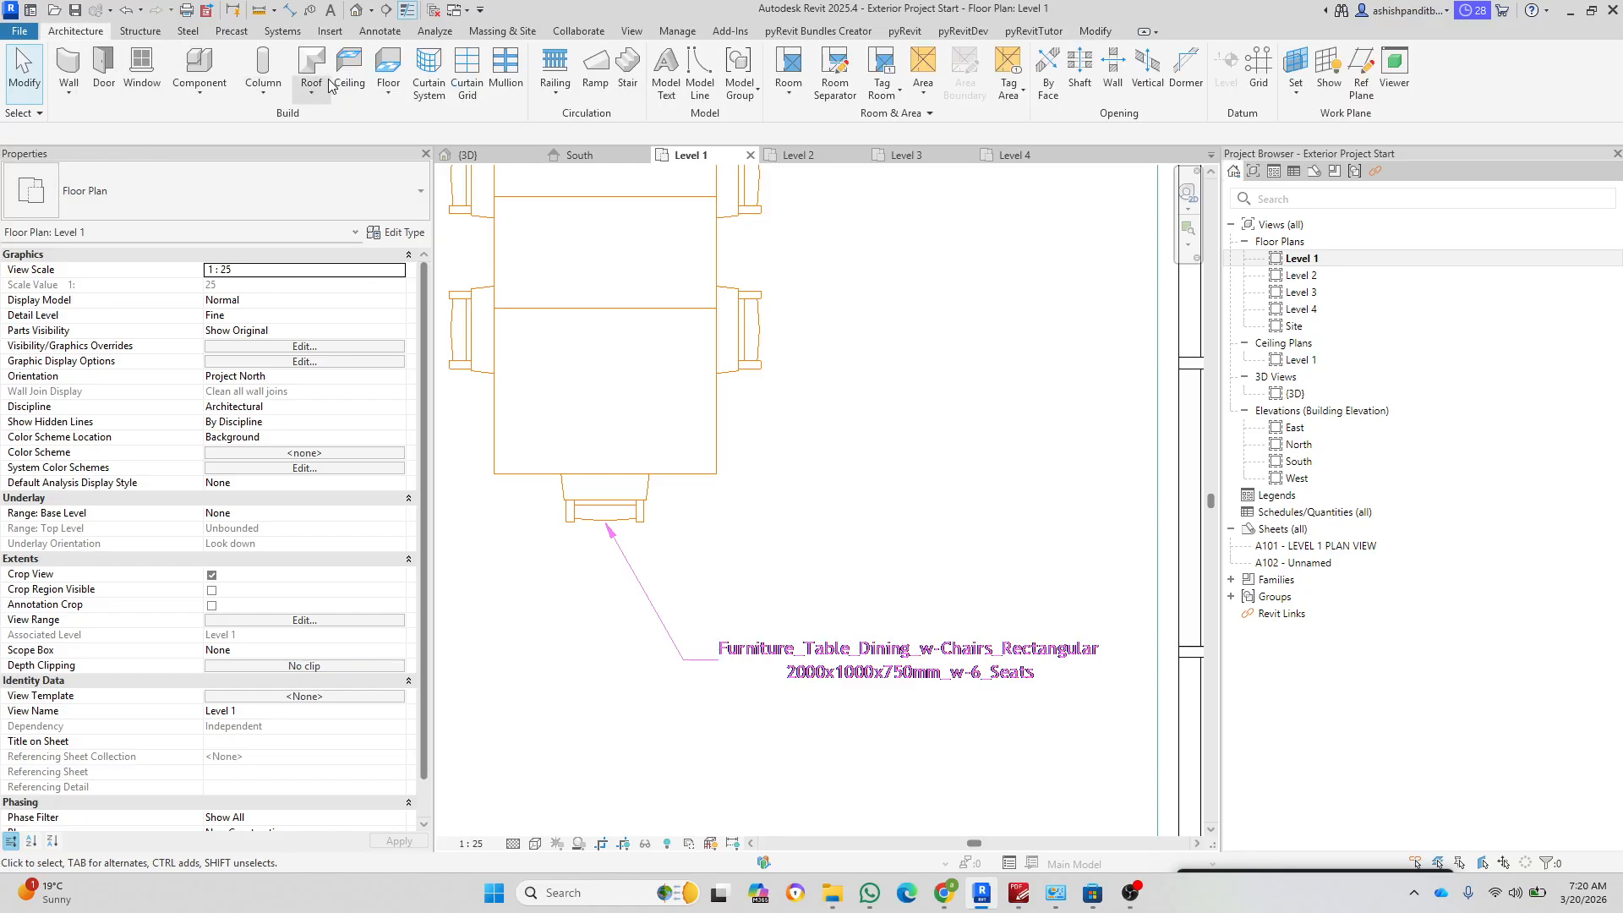
pyautogui.click(201, 66)
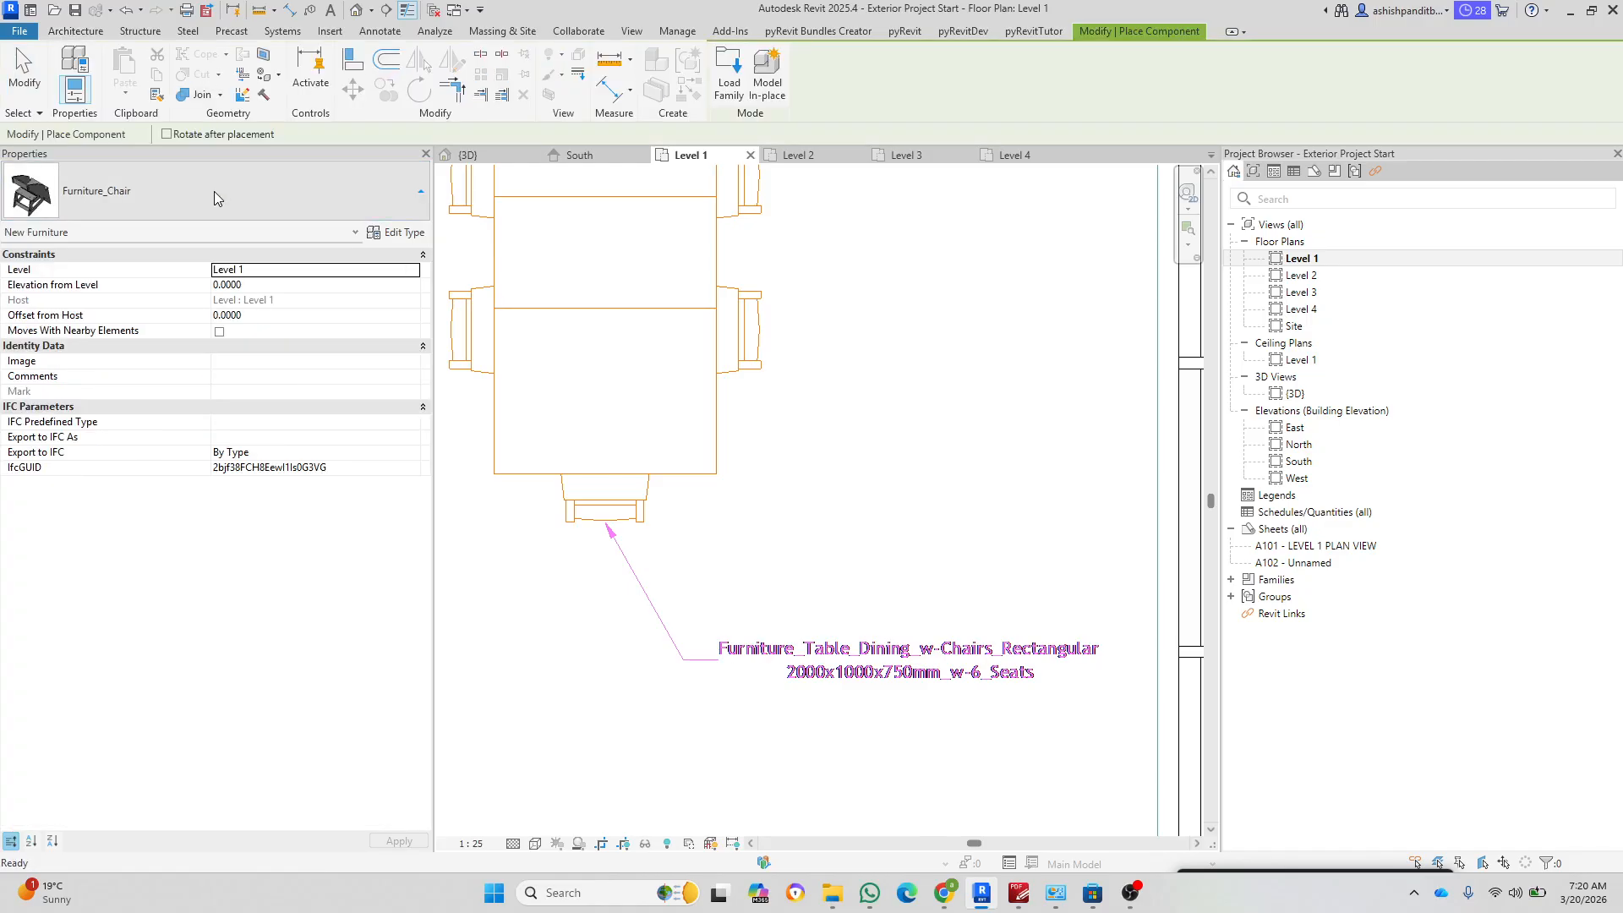
pyautogui.click(215, 191)
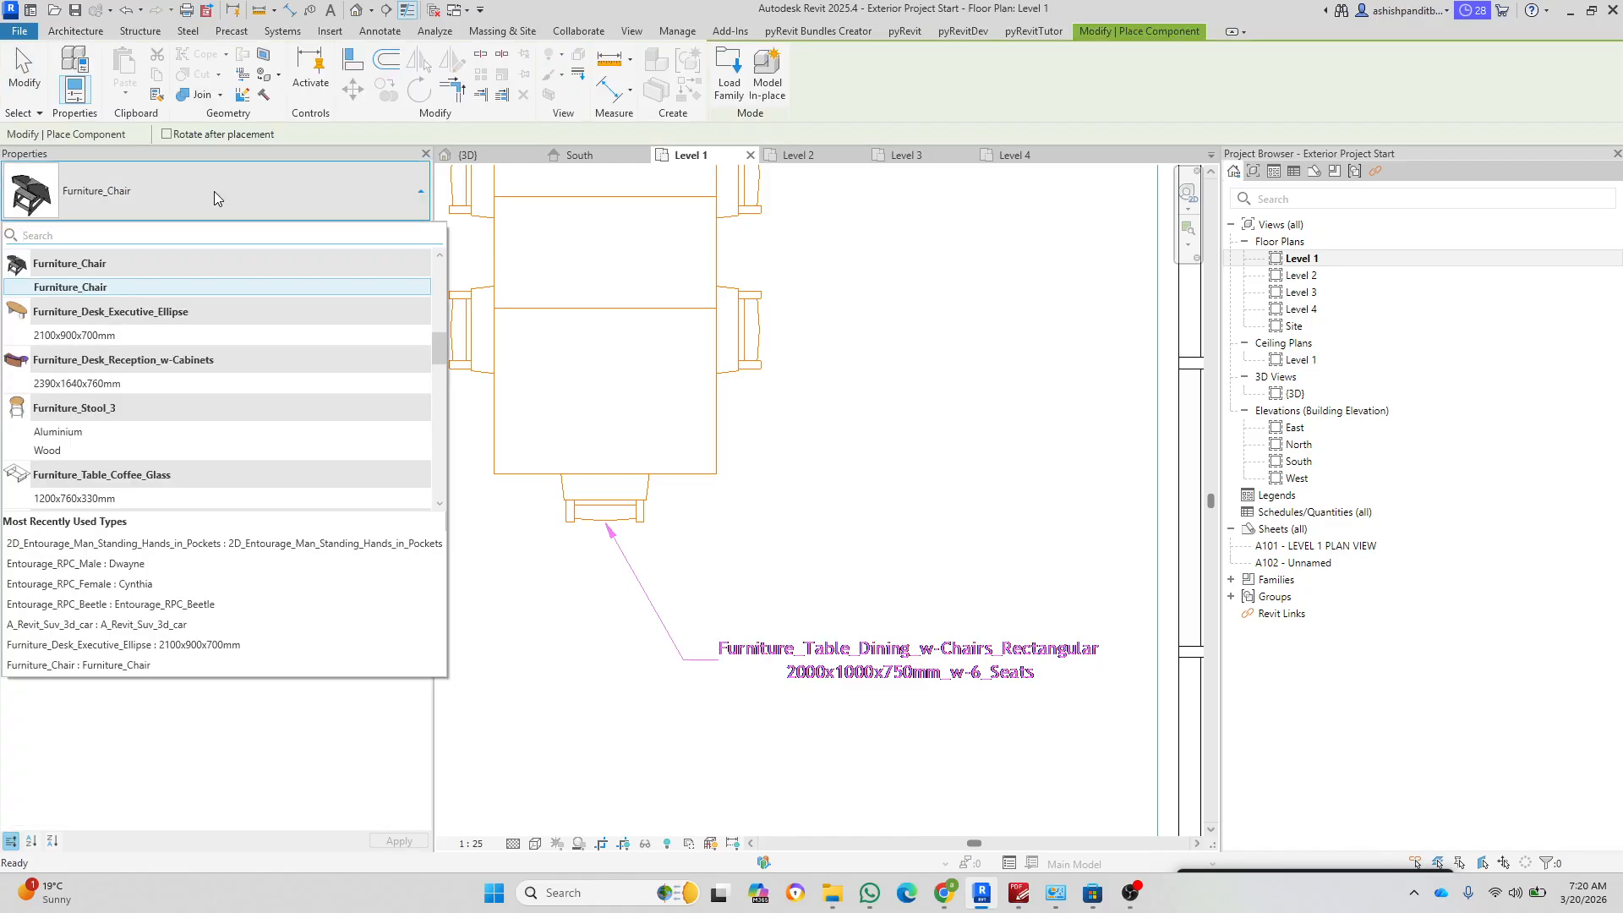
pyautogui.write('DINING')
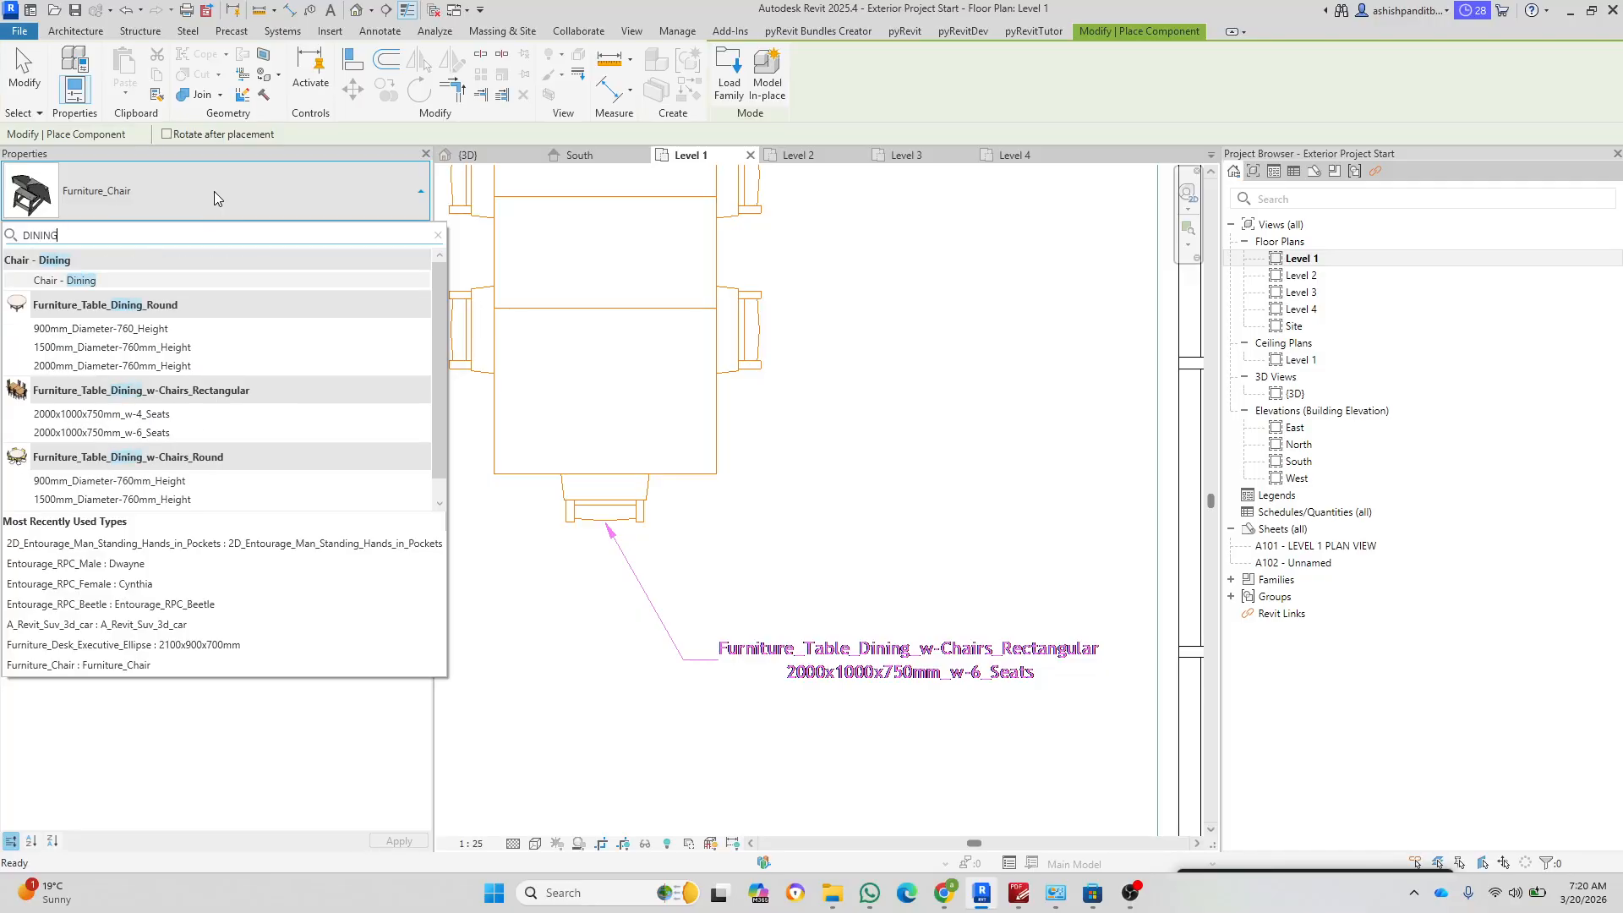
pyautogui.click(113, 432)
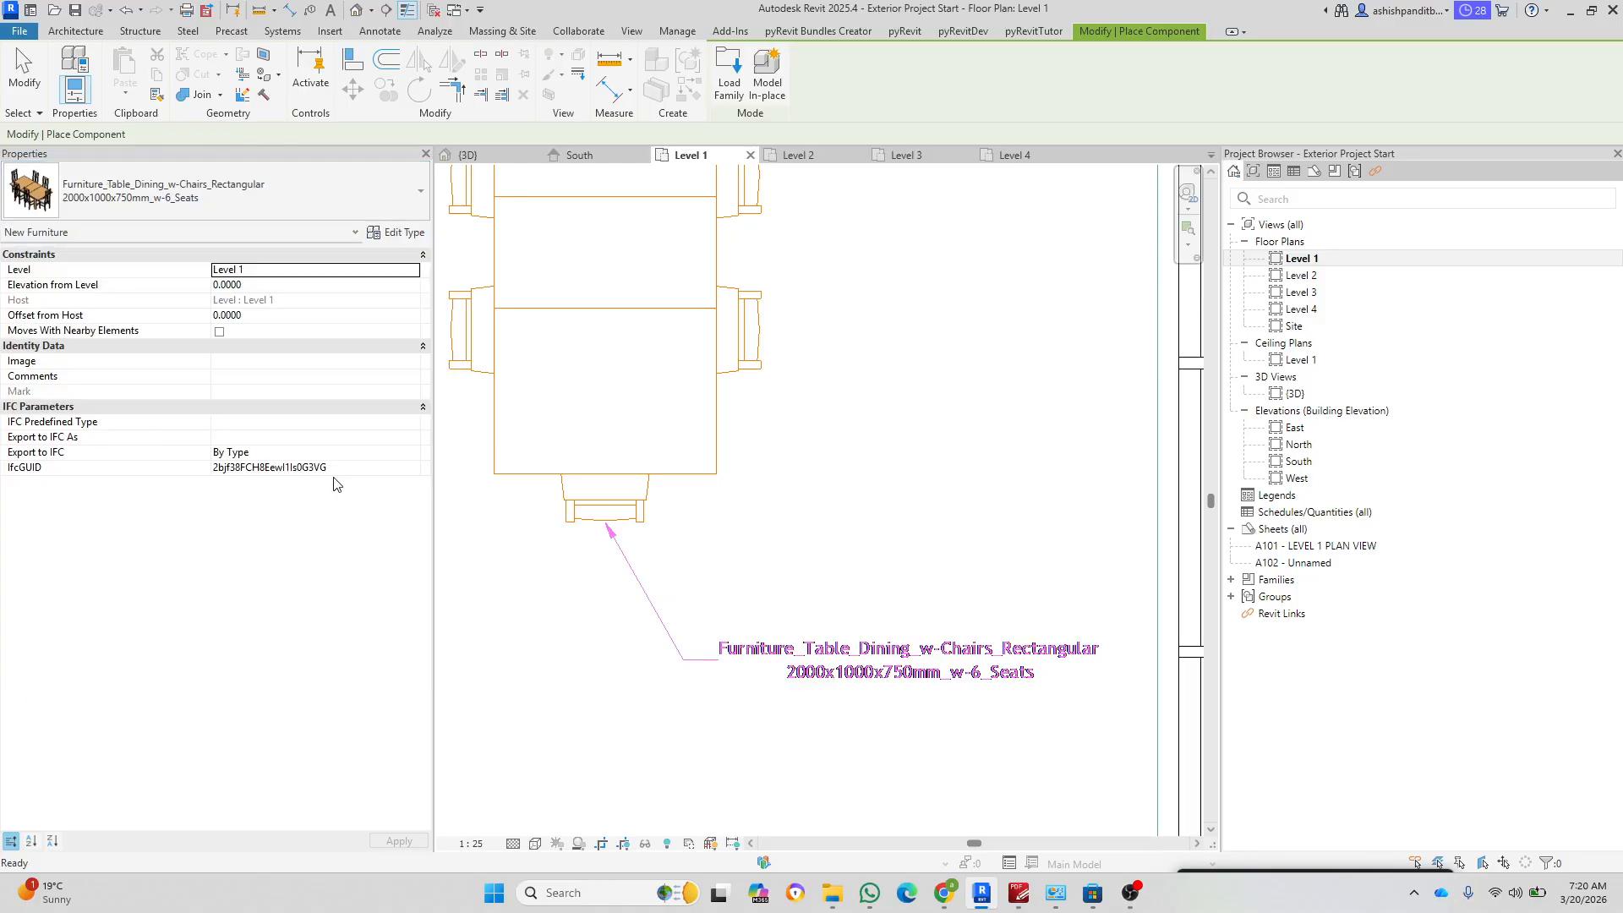
pyautogui.scroll(-4, 761, 484)
pyautogui.press('space')
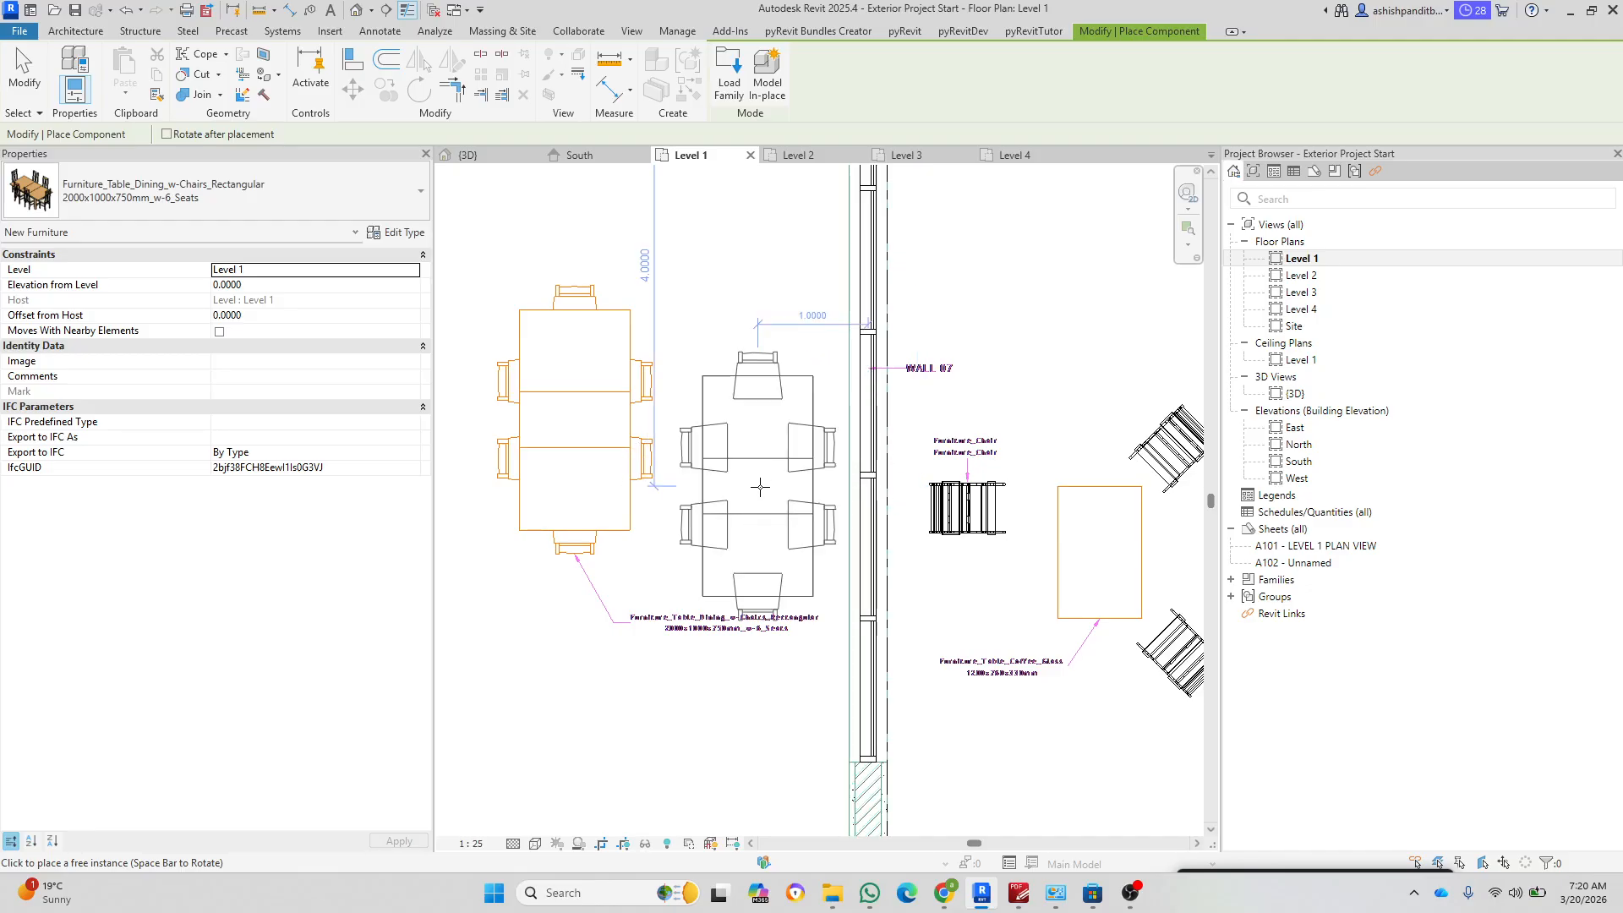
pyautogui.click(769, 440)
pyautogui.press('Escape')
# Step: Move the rectangular six-seat dining set onto its dining table outline and clear the selection
pyautogui.scroll(2, 726, 390)
pyautogui.click(724, 379)
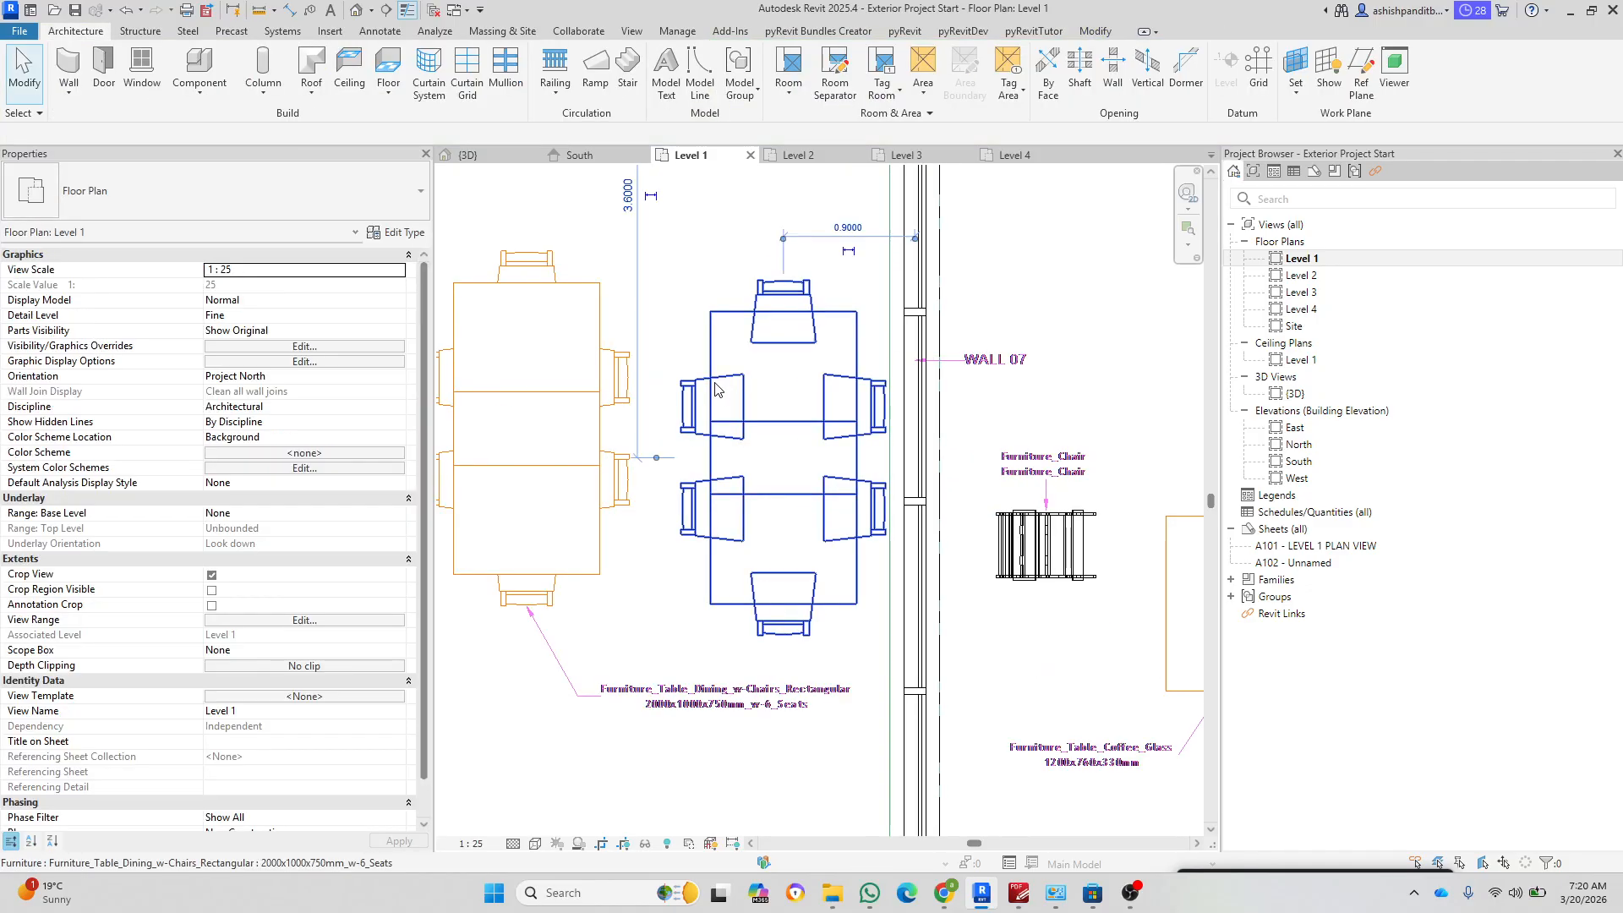
pyautogui.click(353, 90)
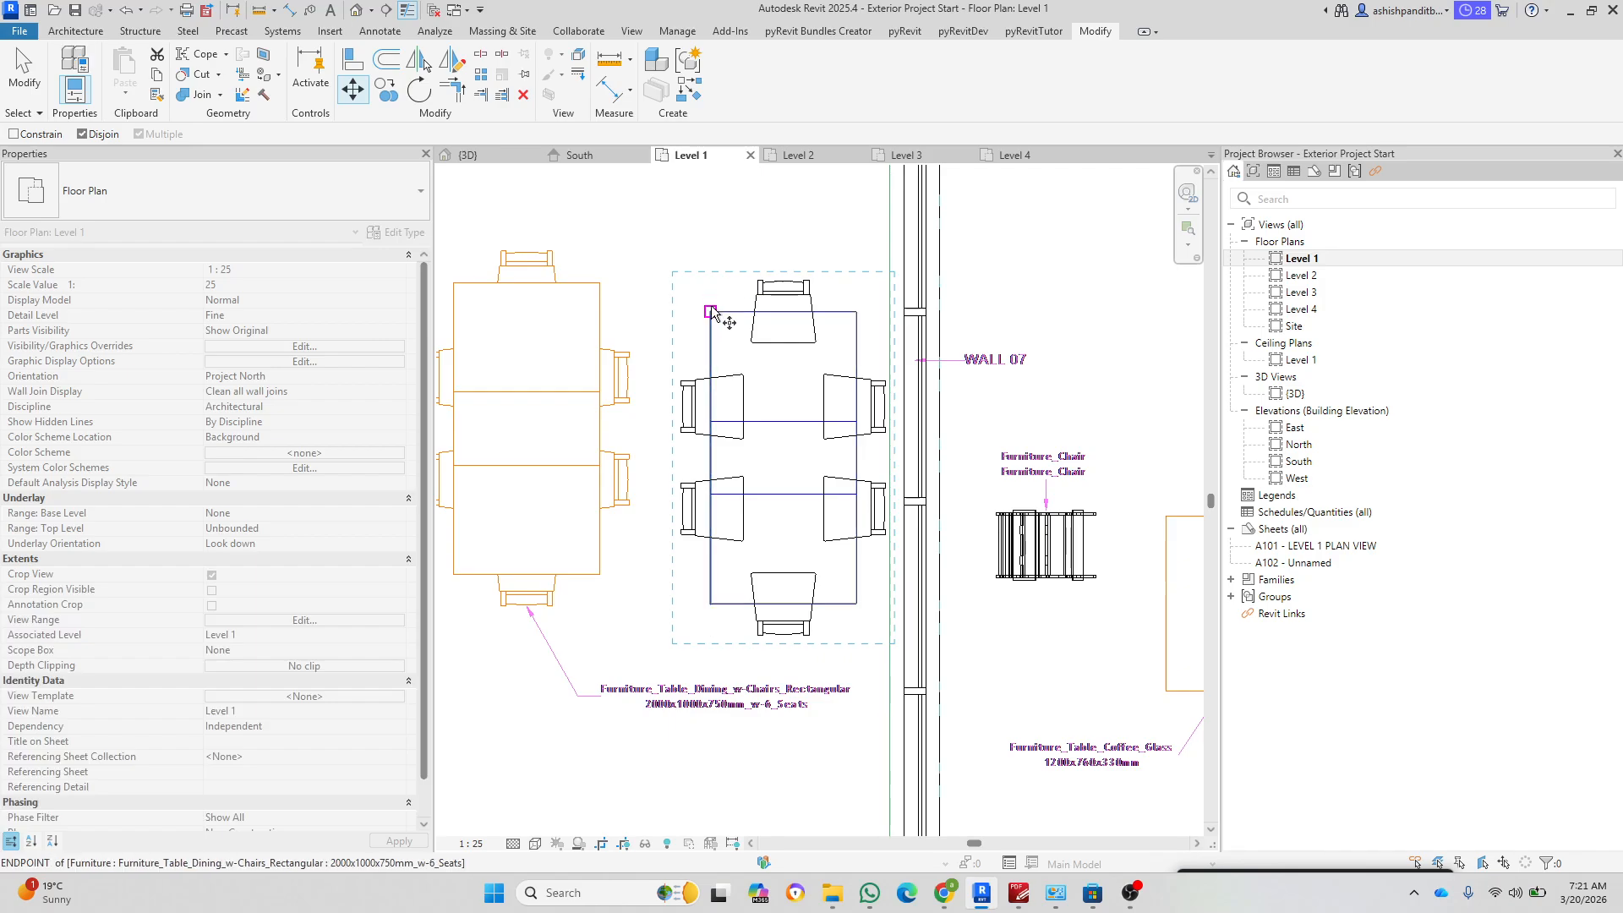
pyautogui.click(708, 365)
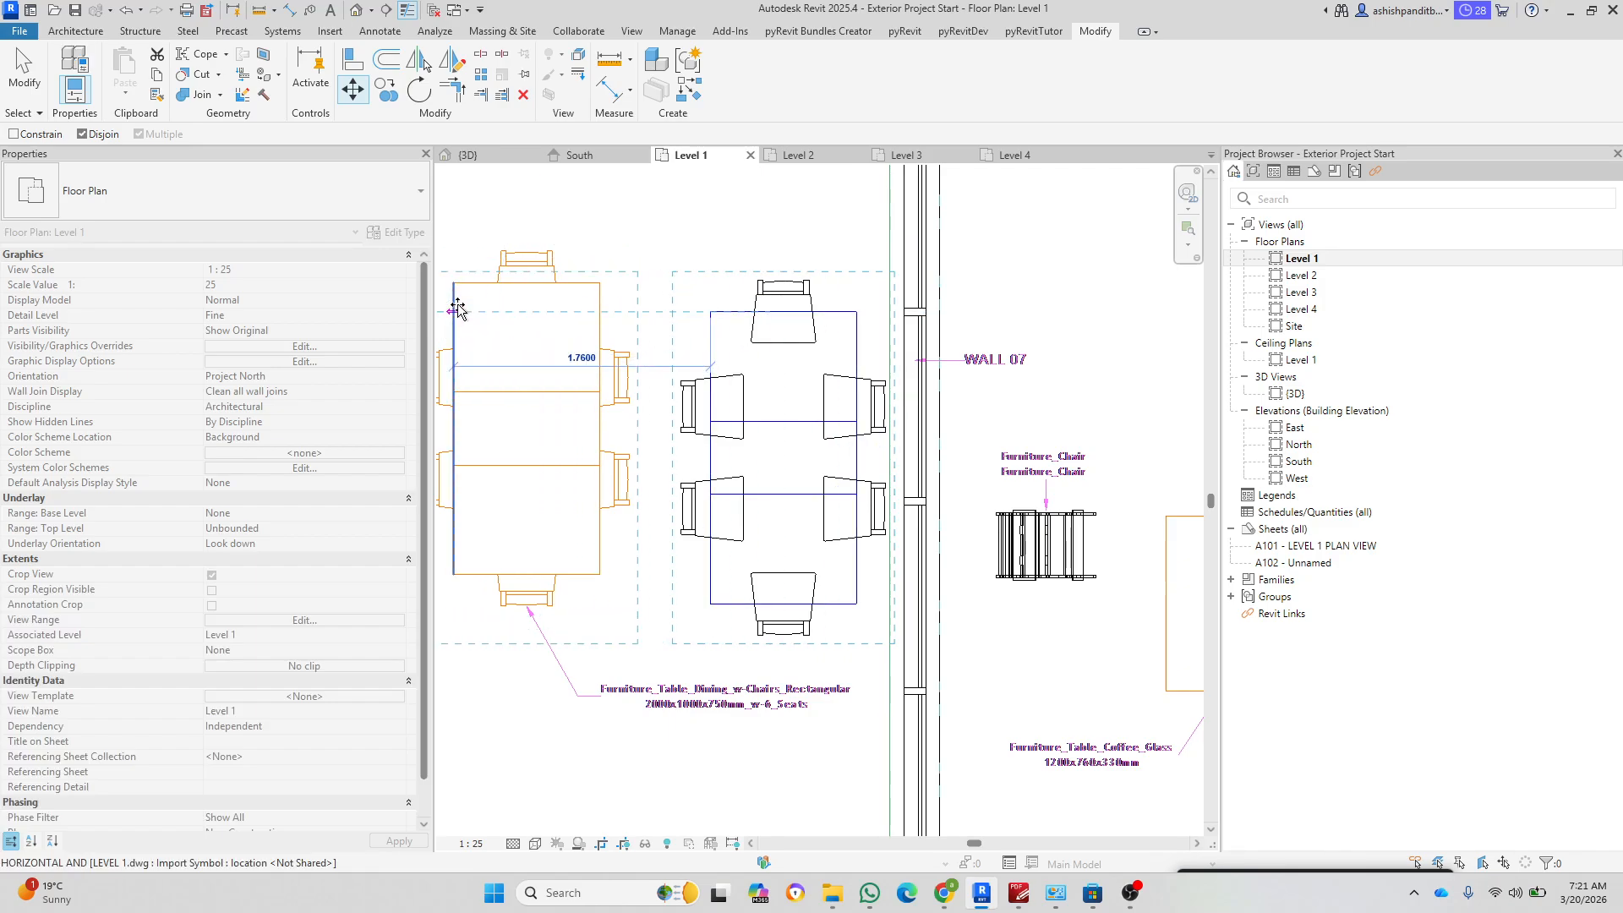
pyautogui.click(457, 304)
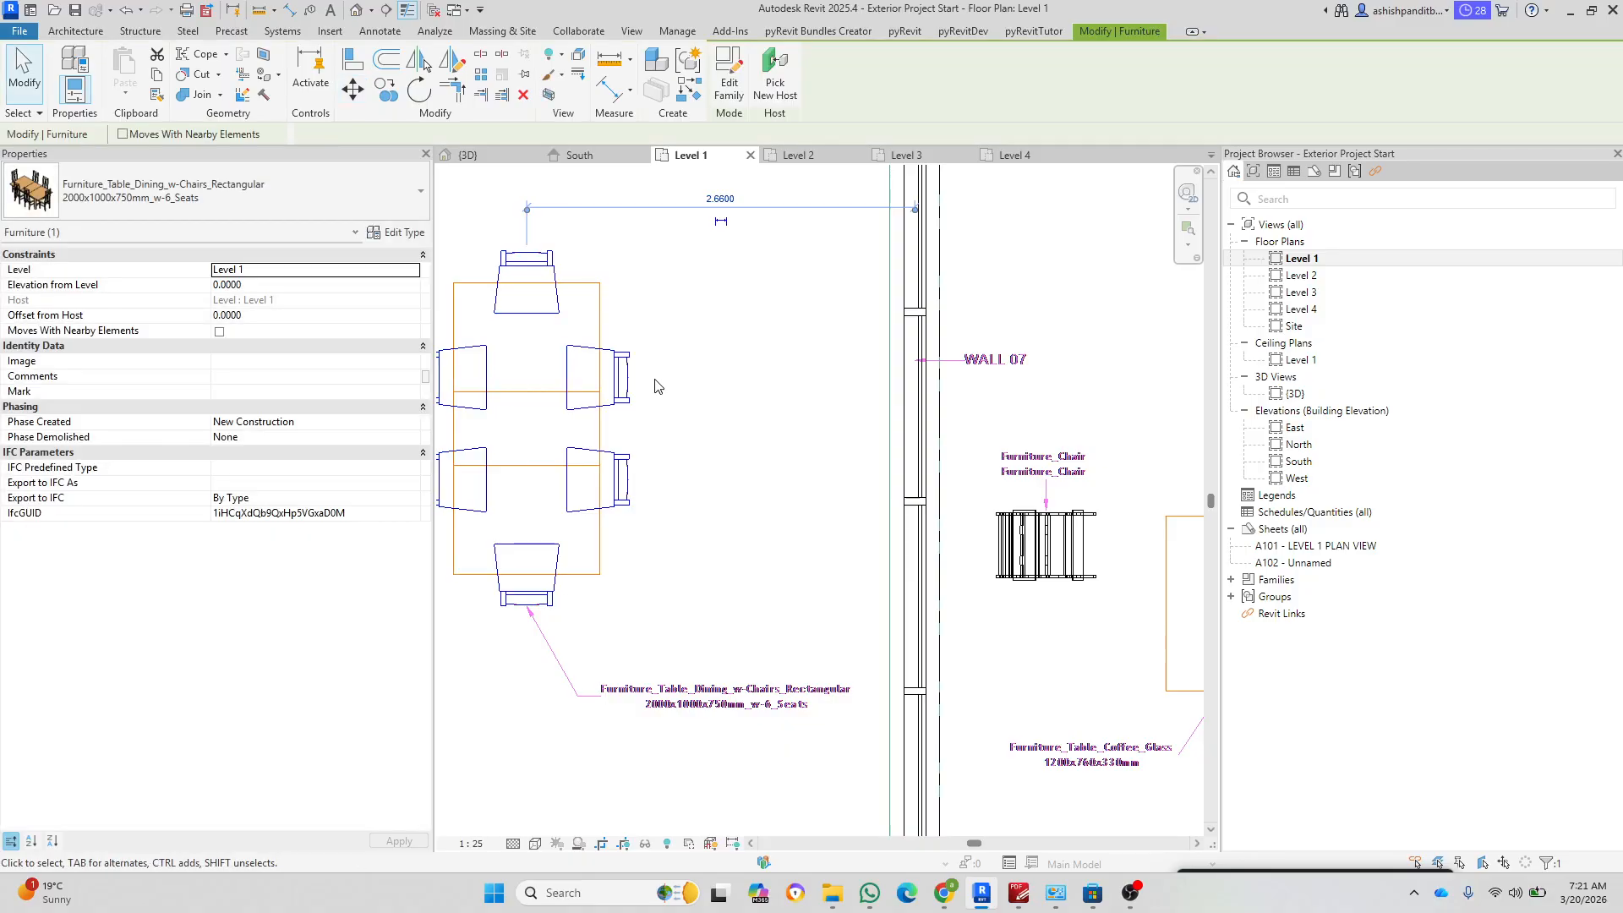
pyautogui.scroll(-5, 695, 558)
pyautogui.press('Escape')
pyautogui.scroll(-3, 695, 558)
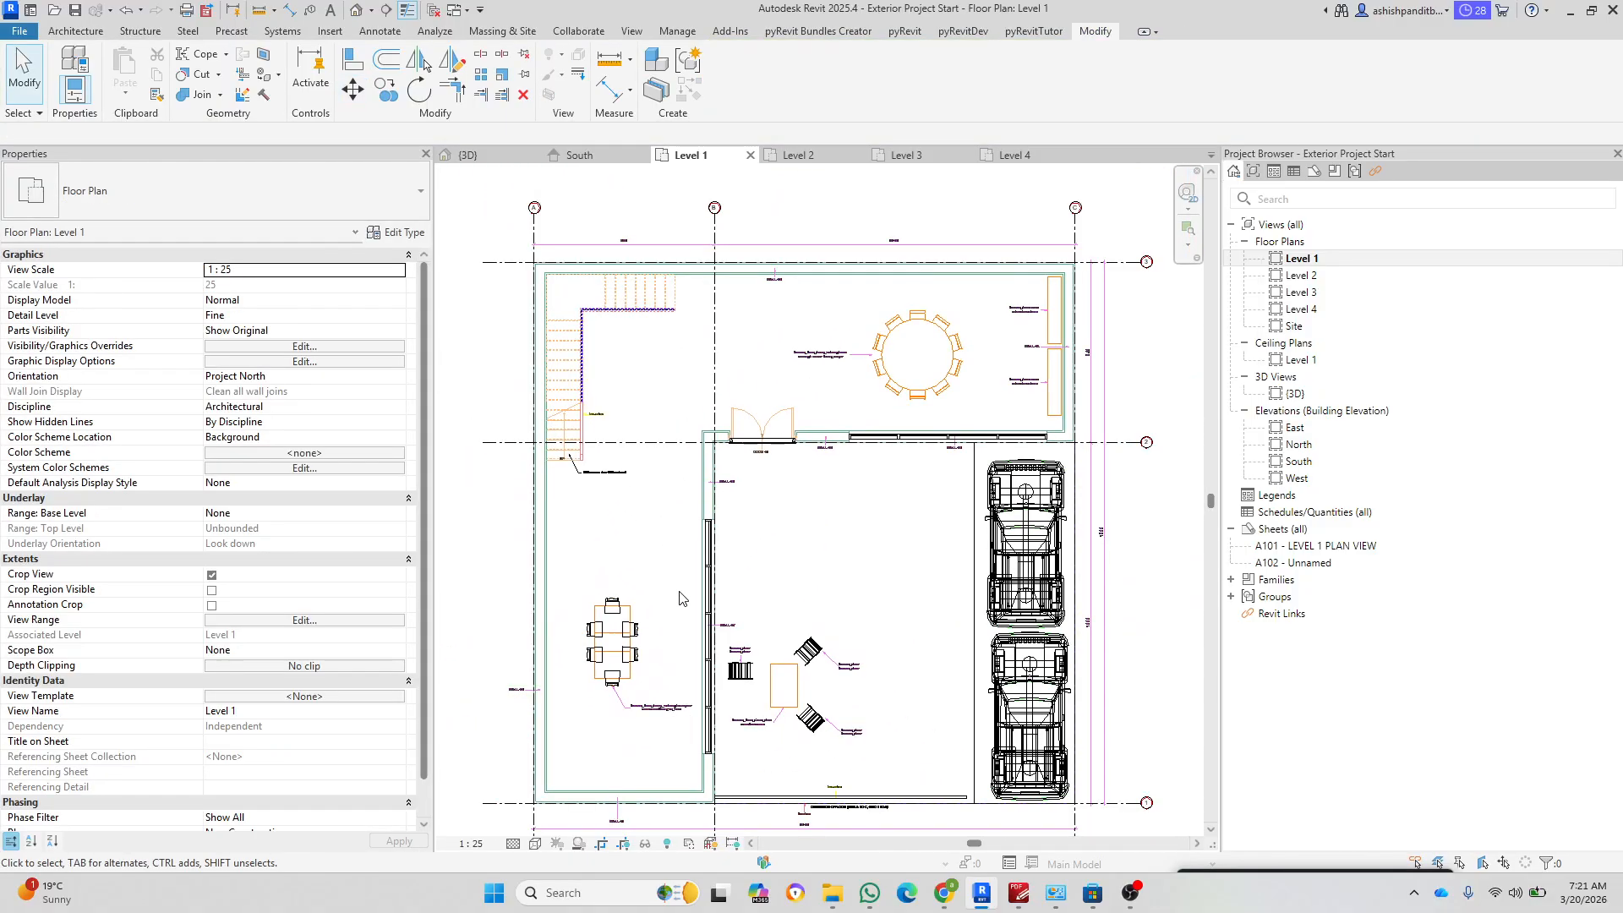
# Step: Place a Furniture_Table_Dining_w-Chairs_Round, type 2000mm_Diameter-760mm_Height, to the upper left of the round table outline and end placement
pyautogui.scroll(8, 842, 306)
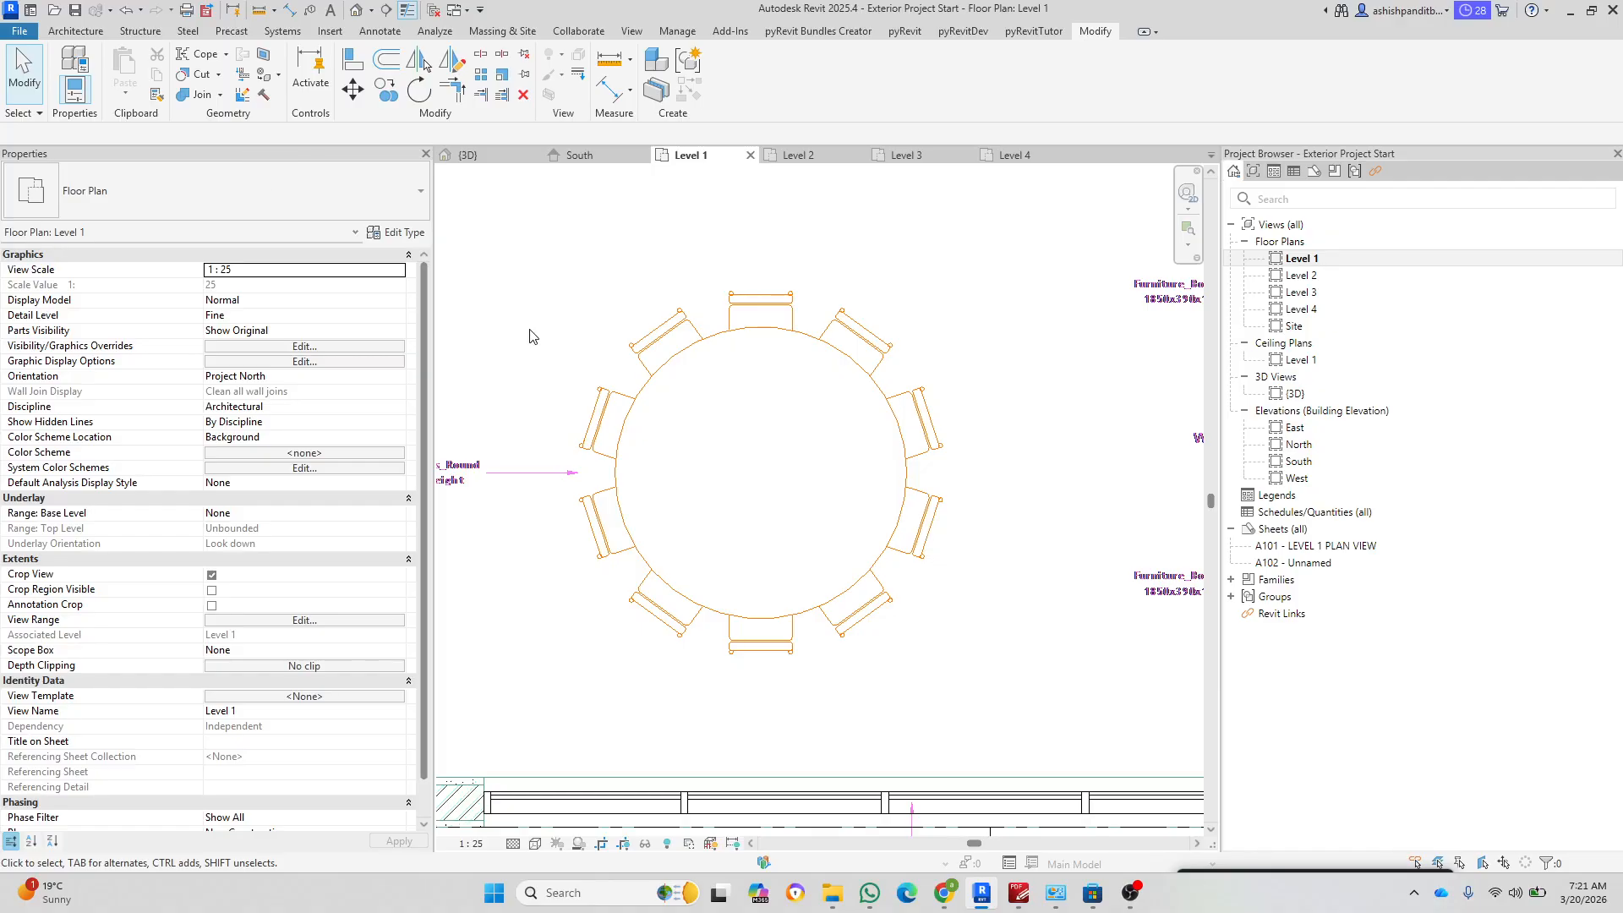
pyautogui.moveTo(699, 464); pyautogui.dragTo(787, 450, button='middle')
pyautogui.click(78, 32)
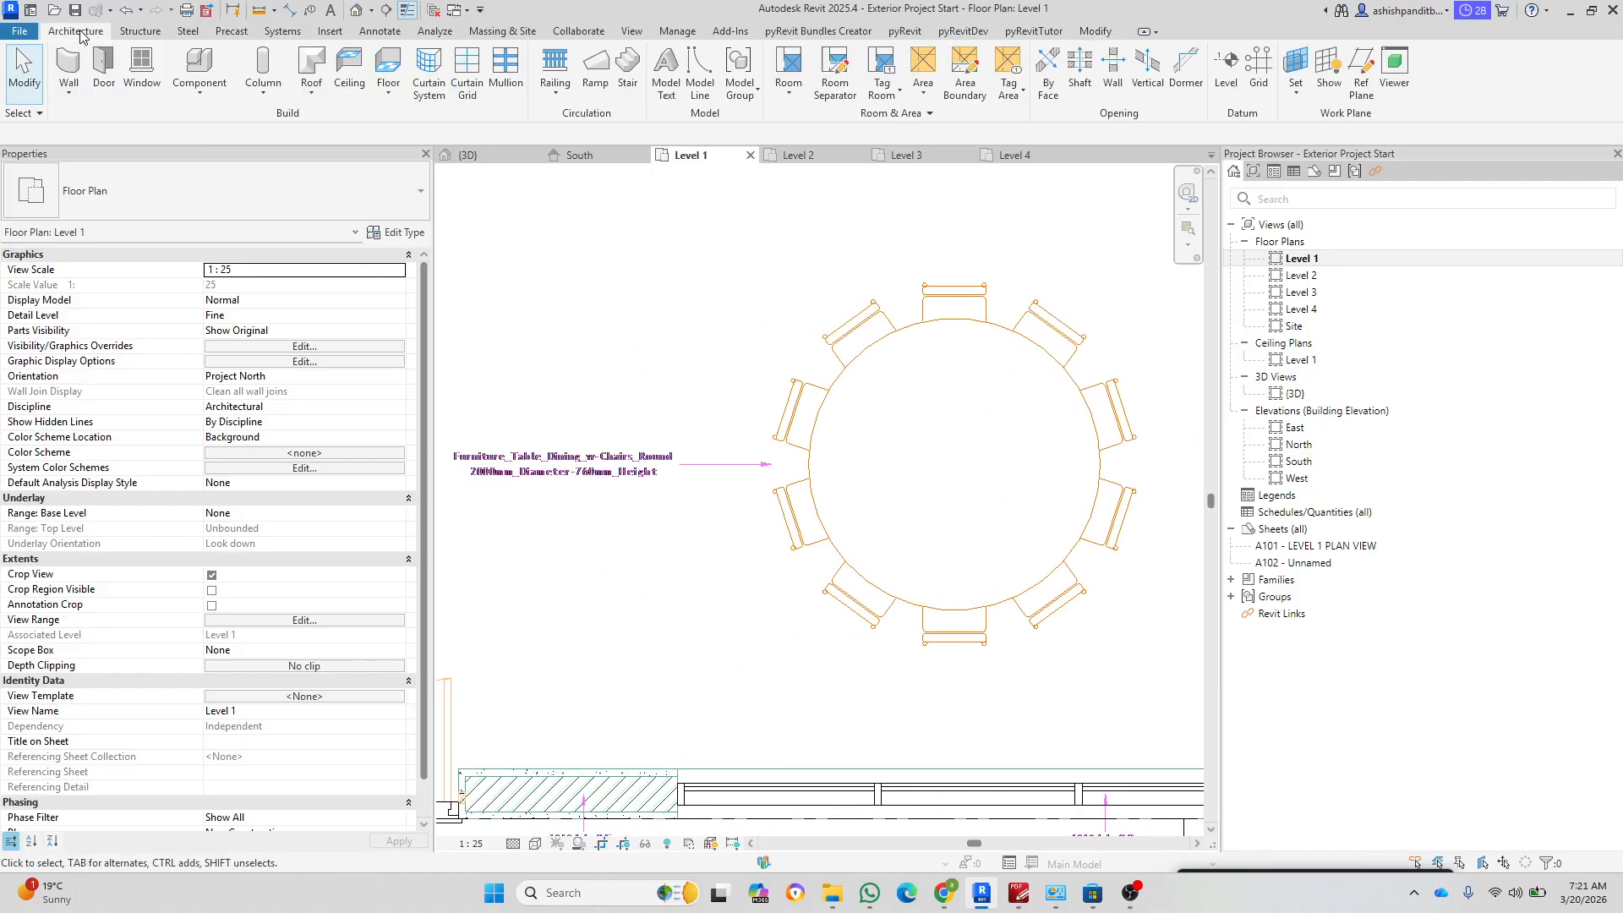
pyautogui.click(199, 64)
pyautogui.click(211, 210)
pyautogui.scroll(1, 235, 372)
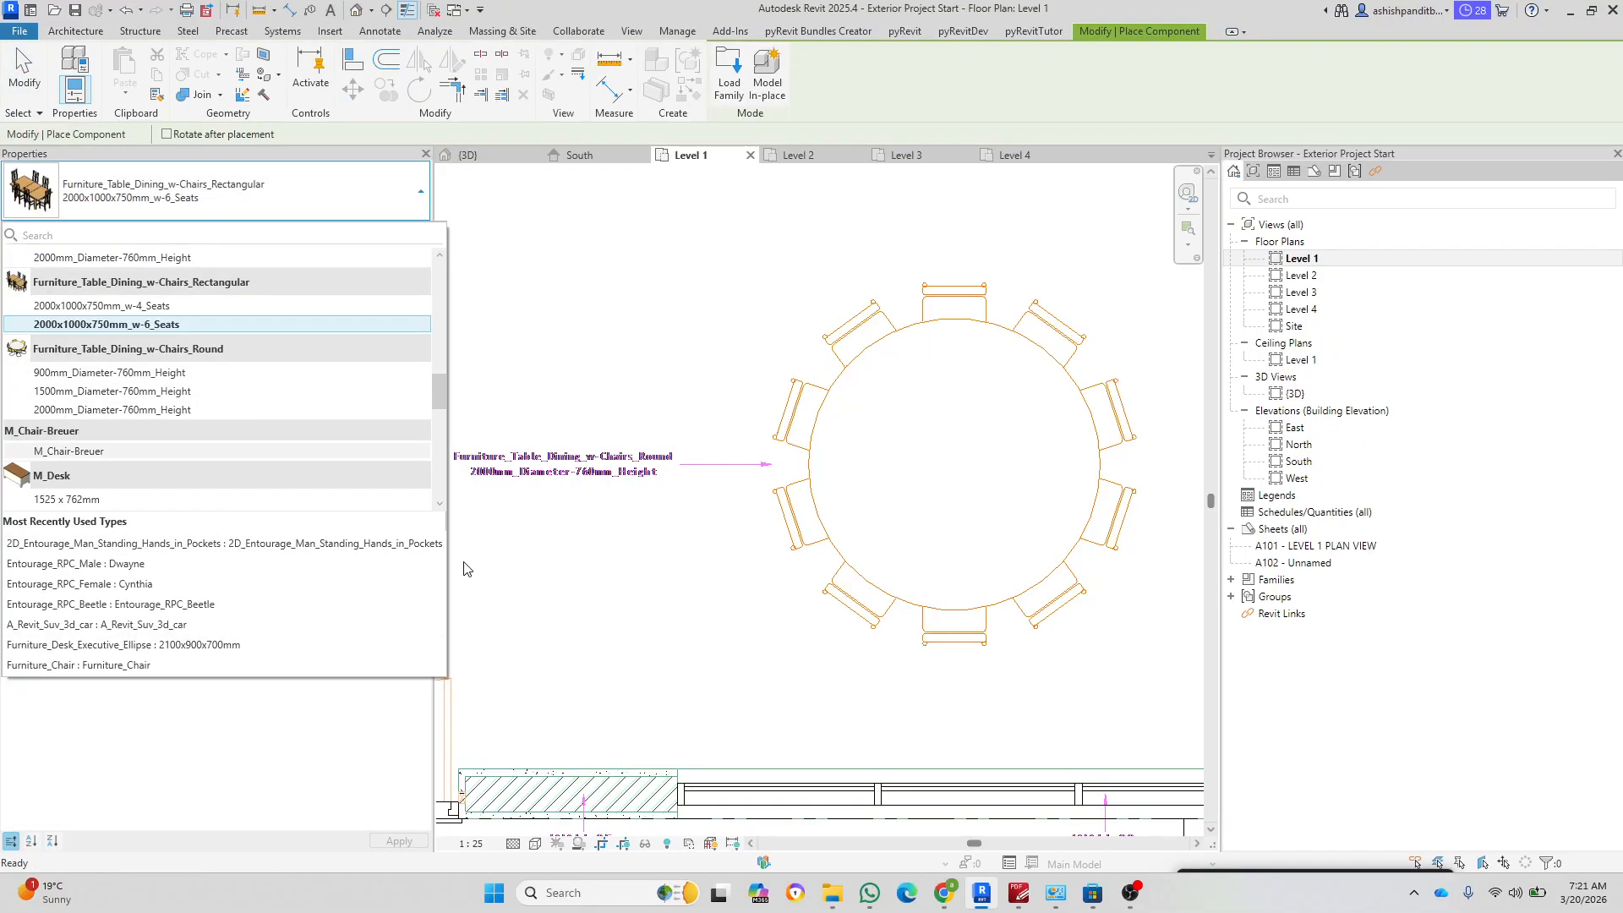
pyautogui.click(200, 410)
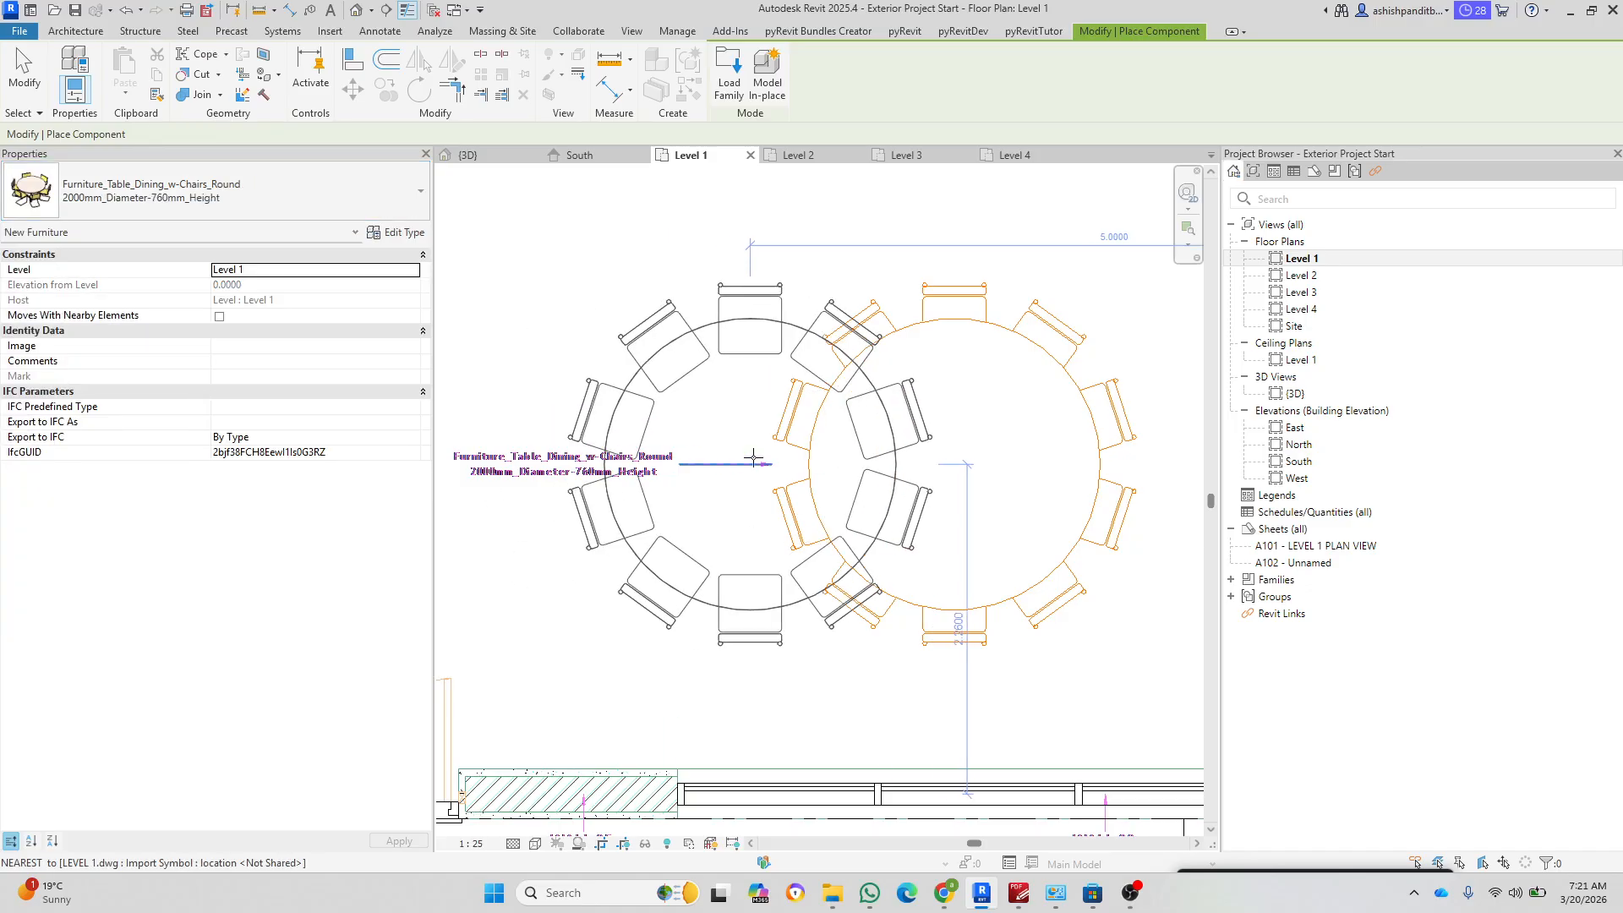
pyautogui.press('Escape')
# Step: Move the round dining set by its top chair's back midpoint onto the matching chair of the round table outline
pyautogui.click(688, 277)
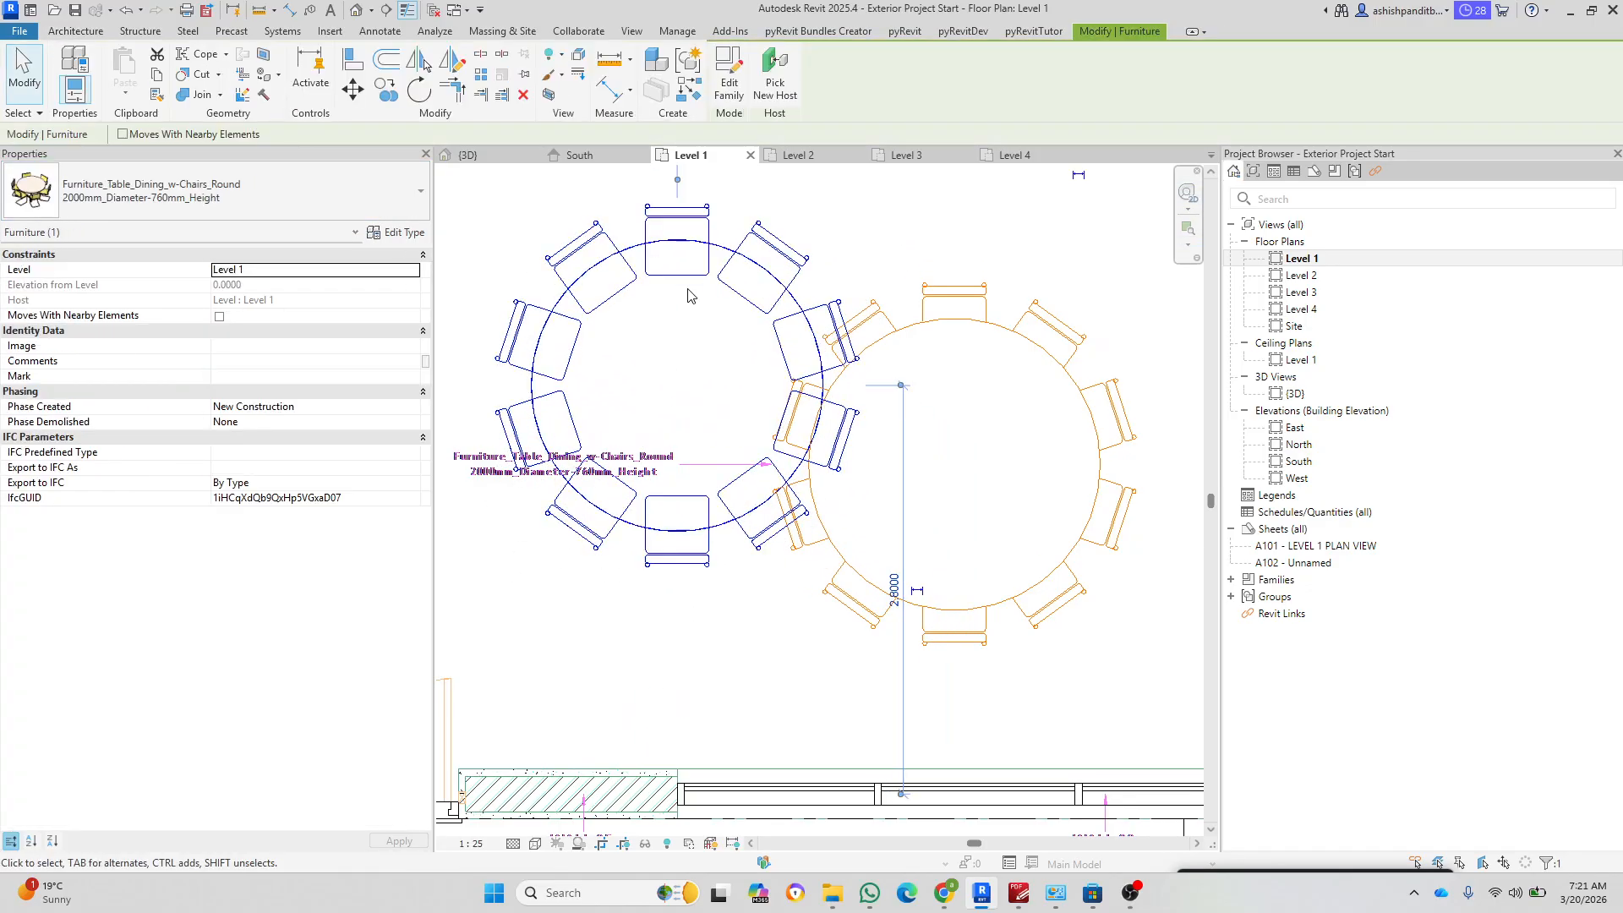
pyautogui.press('m')
pyautogui.press('v')
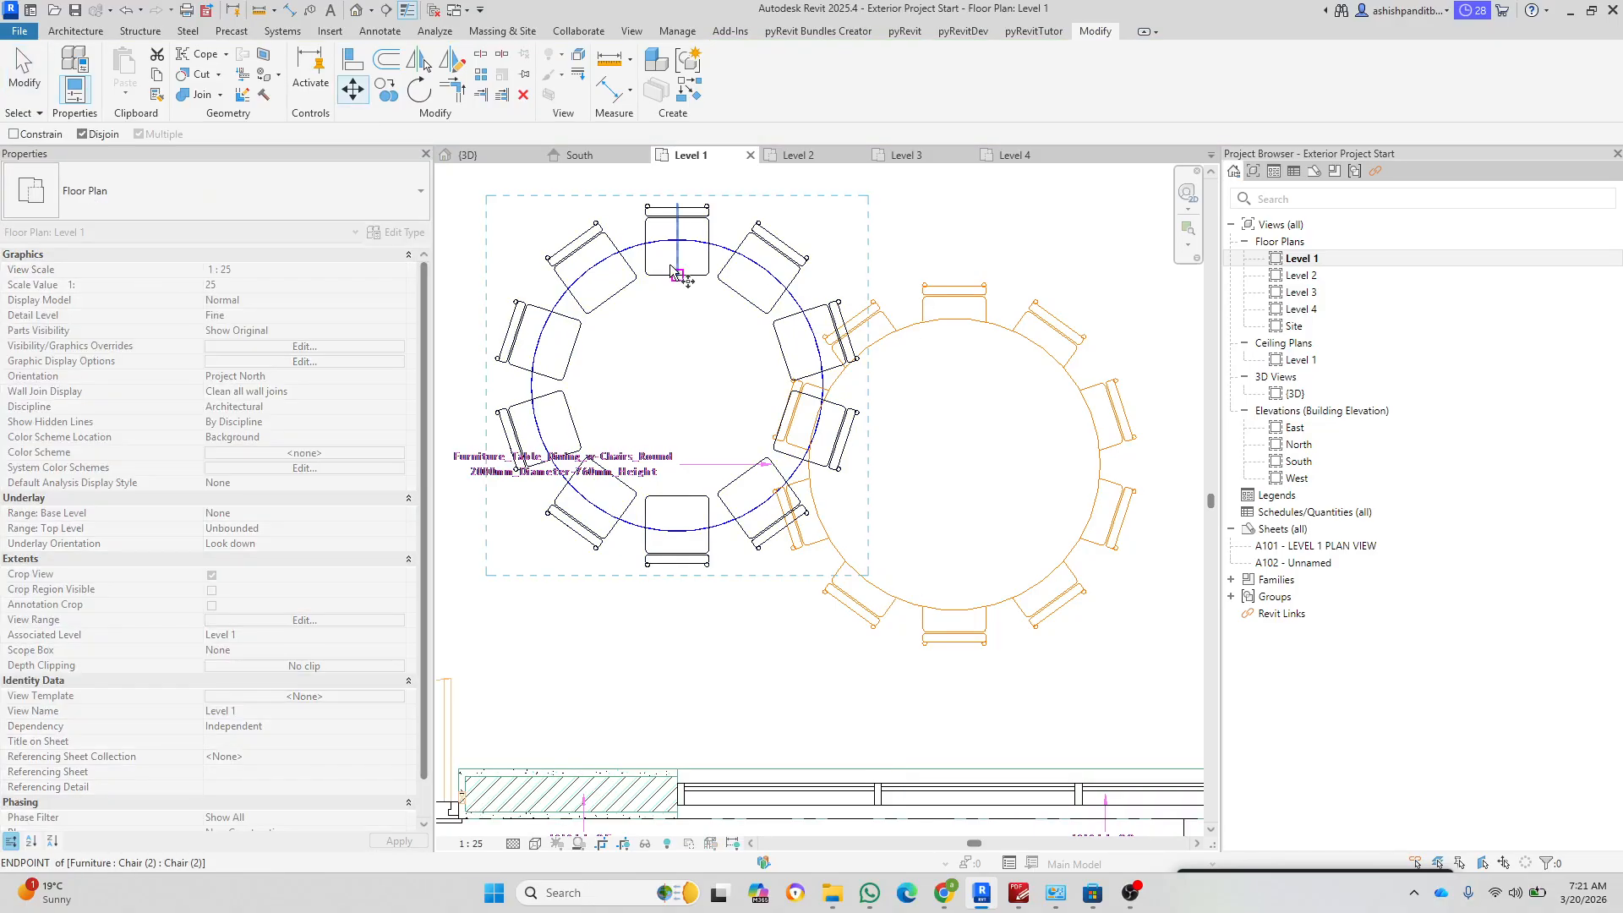
pyautogui.scroll(5, 646, 244)
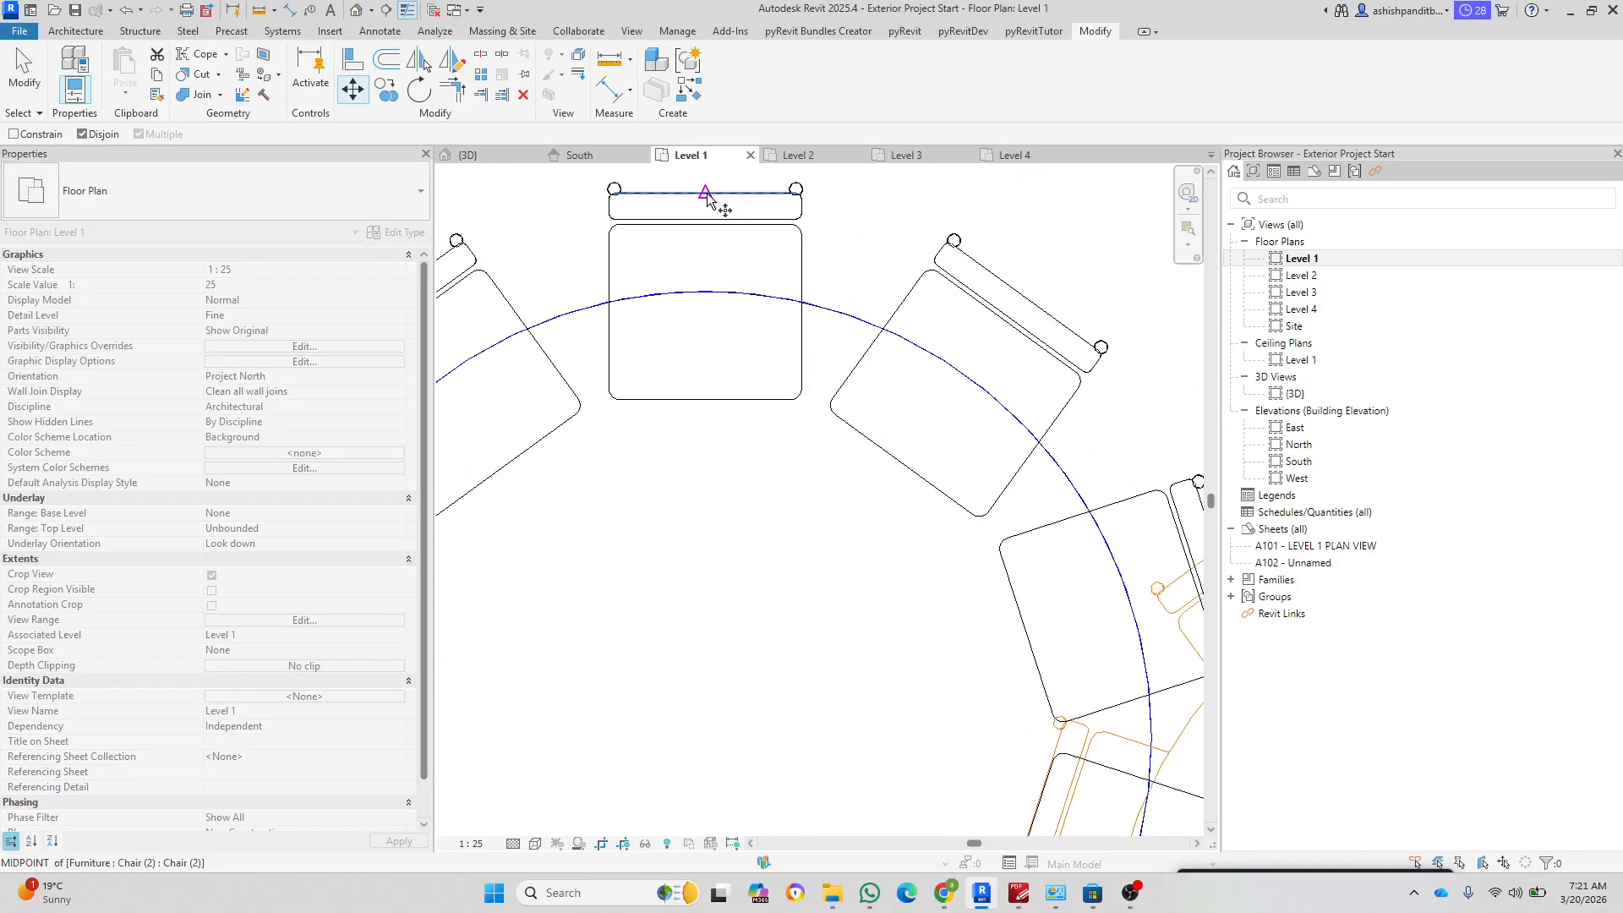
pyautogui.click(706, 194)
pyautogui.scroll(-6, 706, 203)
pyautogui.scroll(6, 946, 364)
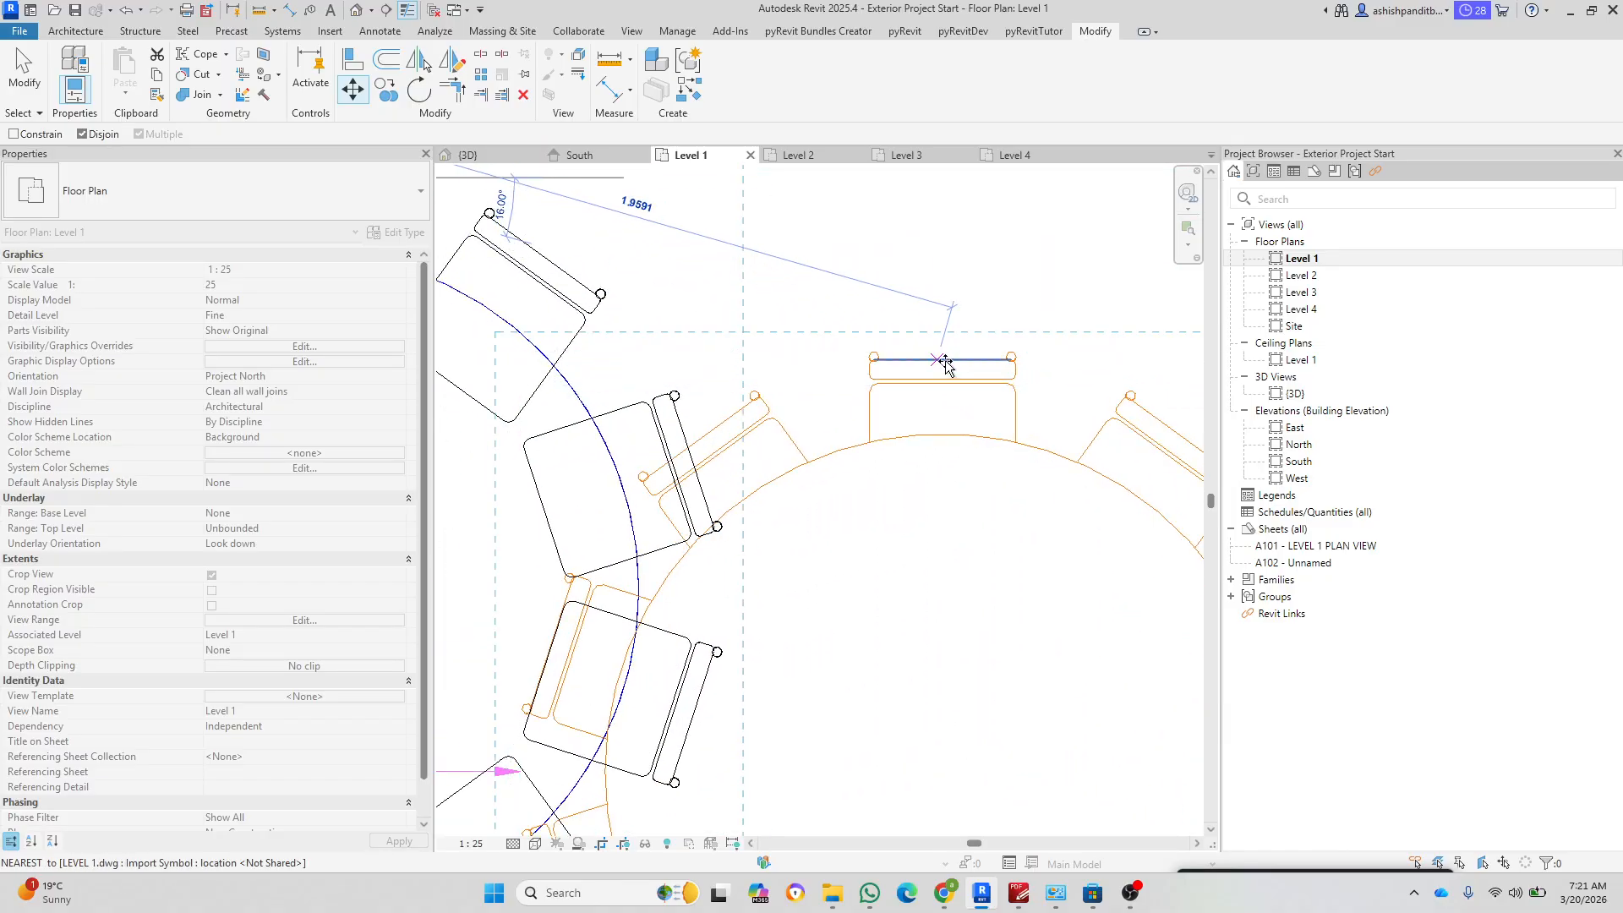
pyautogui.scroll(3, 946, 366)
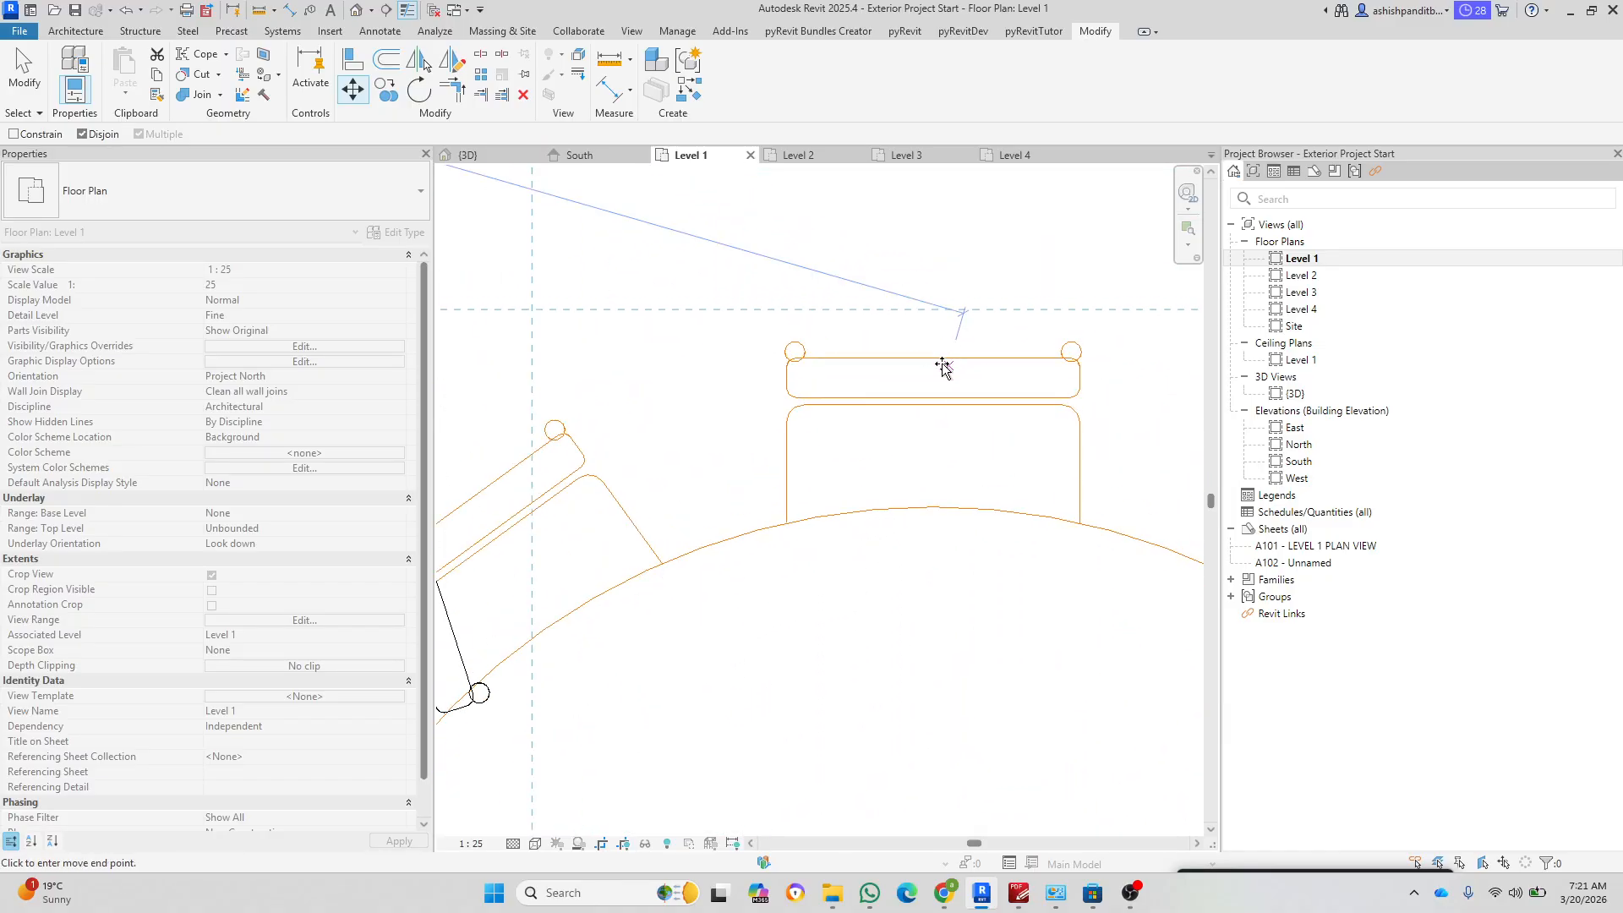
pyautogui.scroll(1, 943, 365)
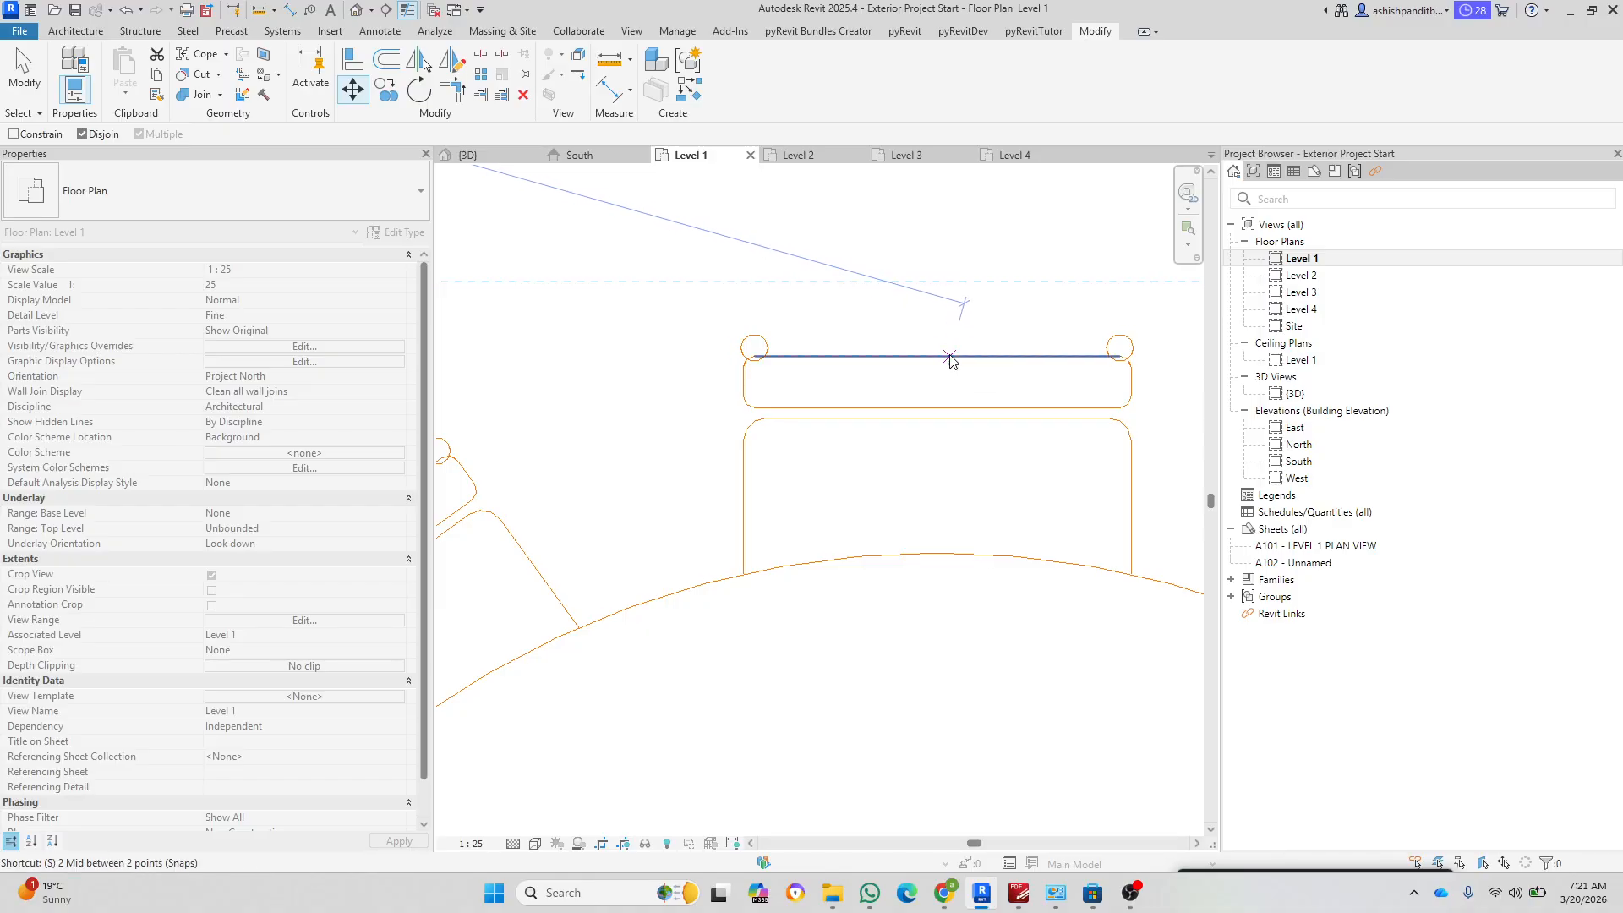
pyautogui.click(950, 361)
pyautogui.scroll(-8, 950, 361)
pyautogui.press('Escape')
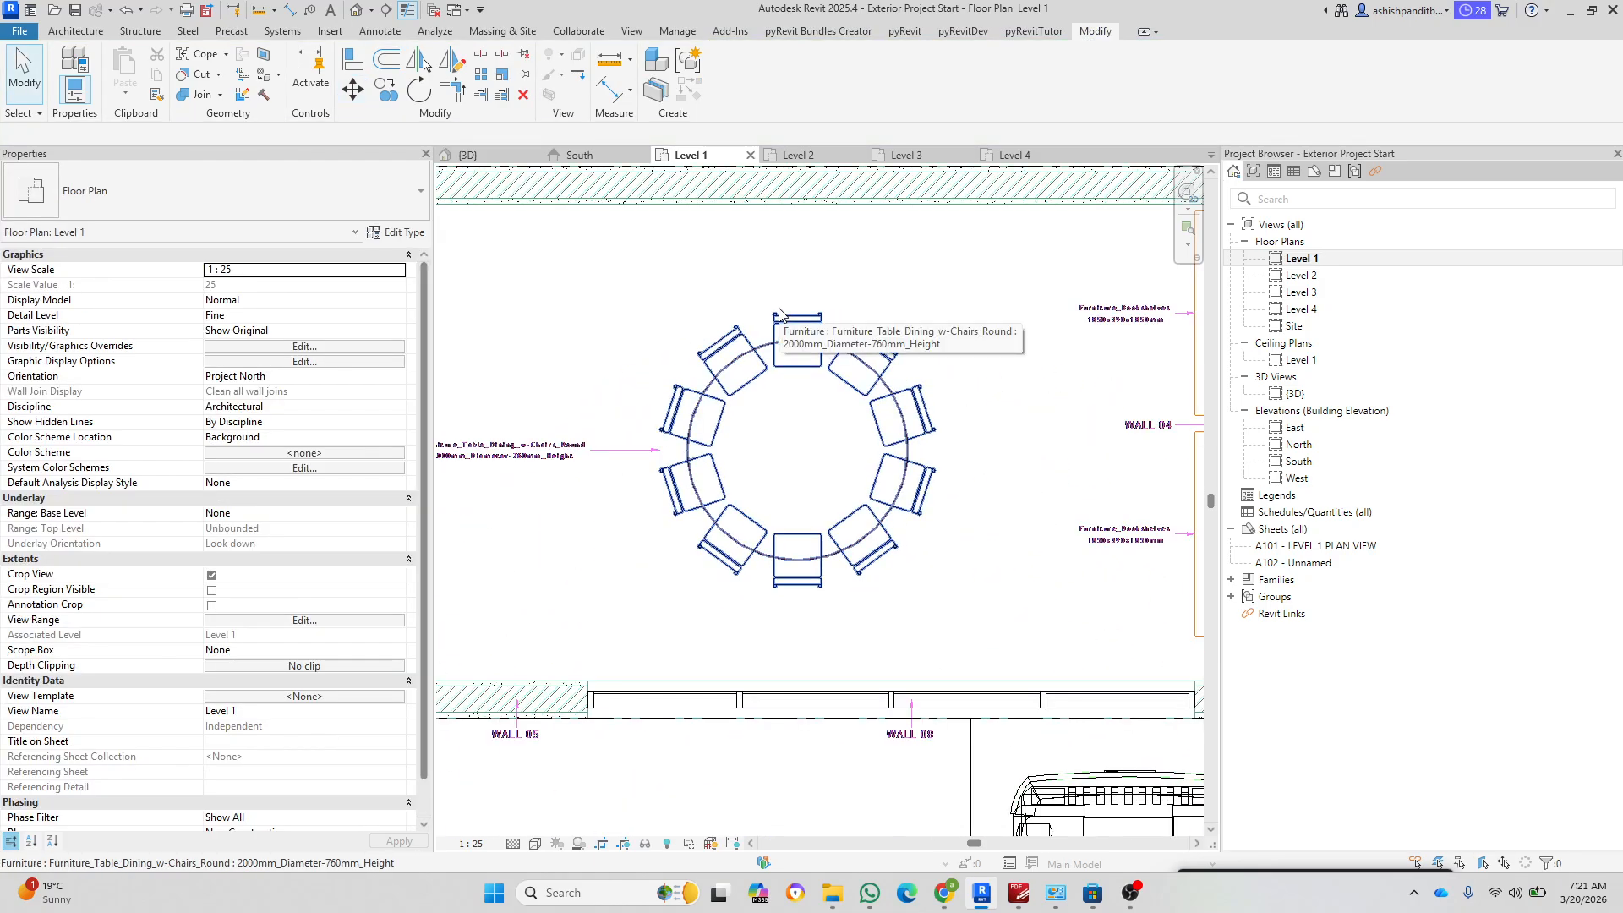
pyautogui.scroll(2, 779, 314)
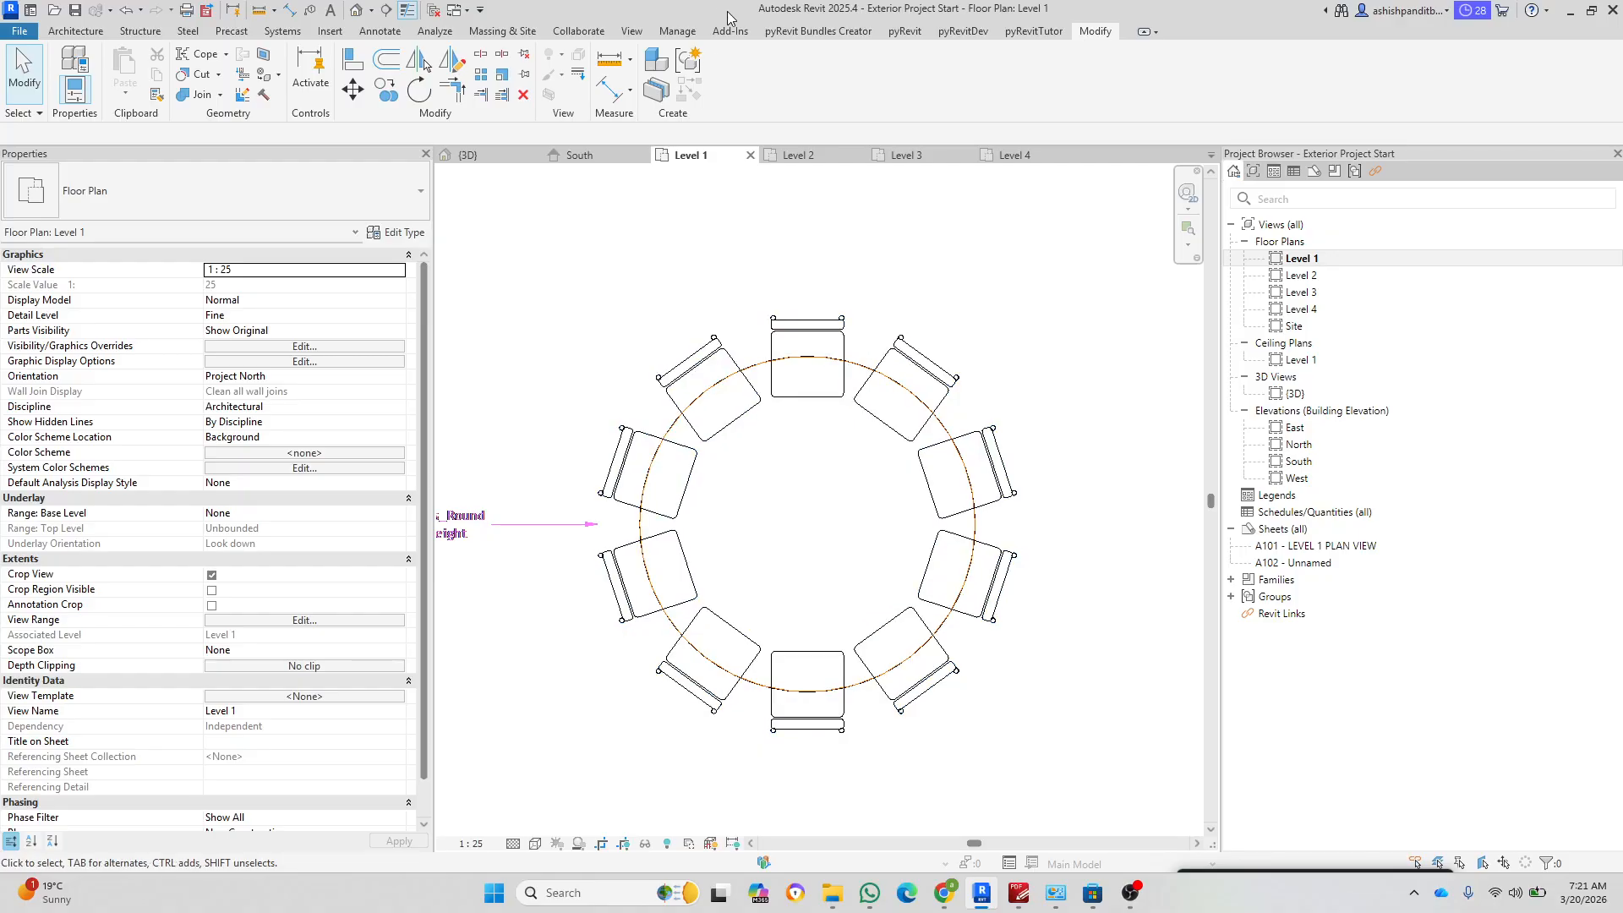
# Step: Review the object snap settings and their shortcuts, including midpoints, and close them
pyautogui.click(675, 32)
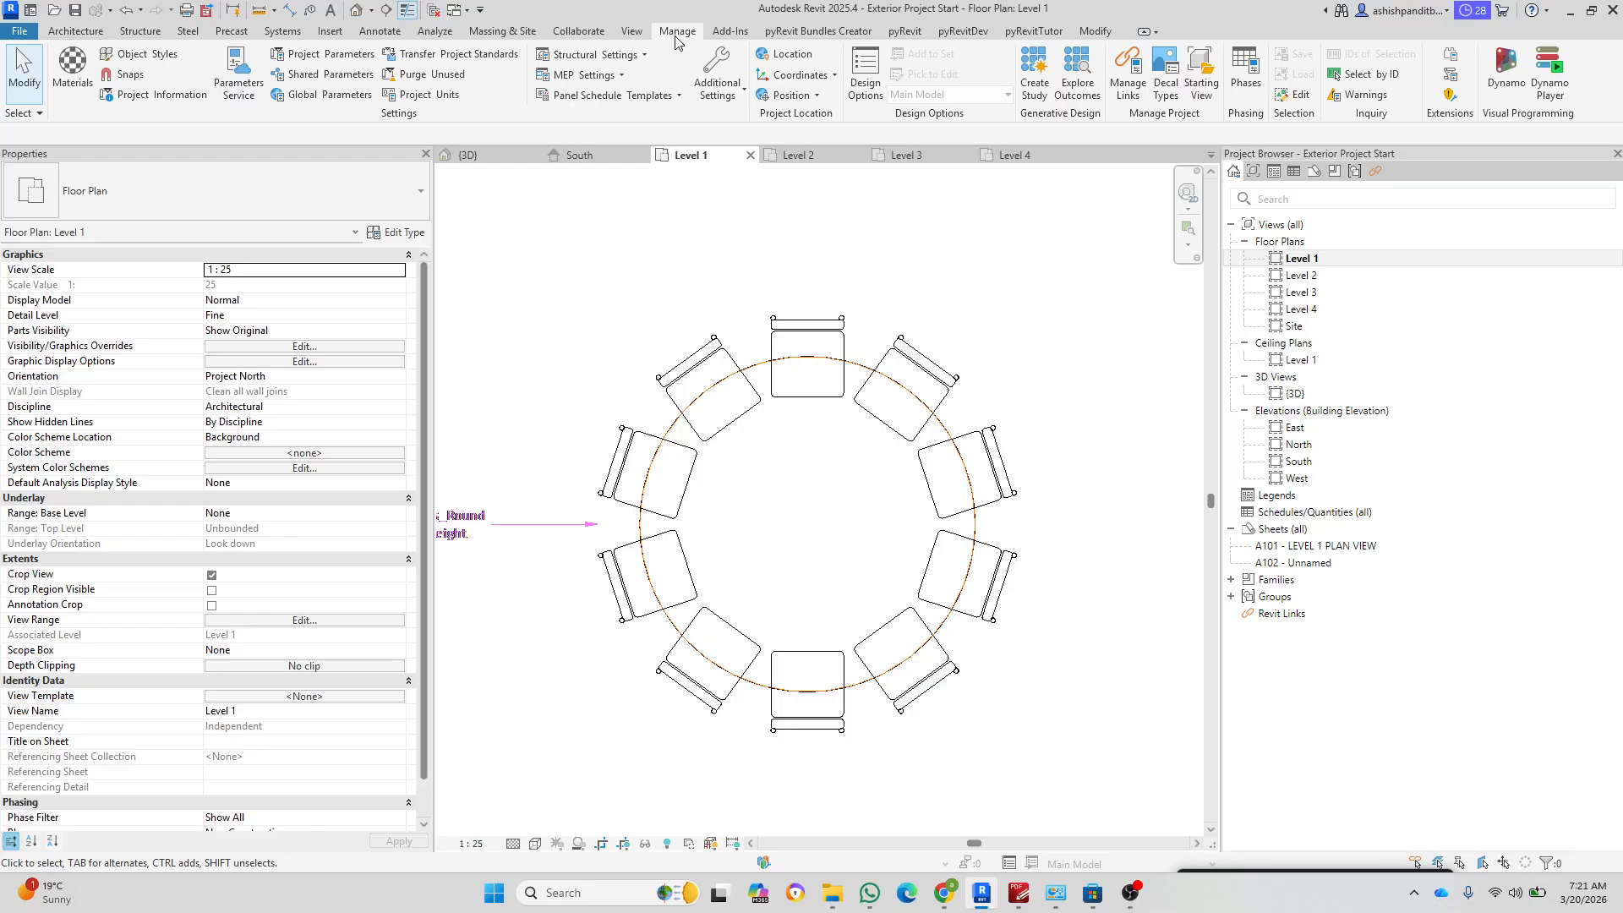
pyautogui.click(130, 76)
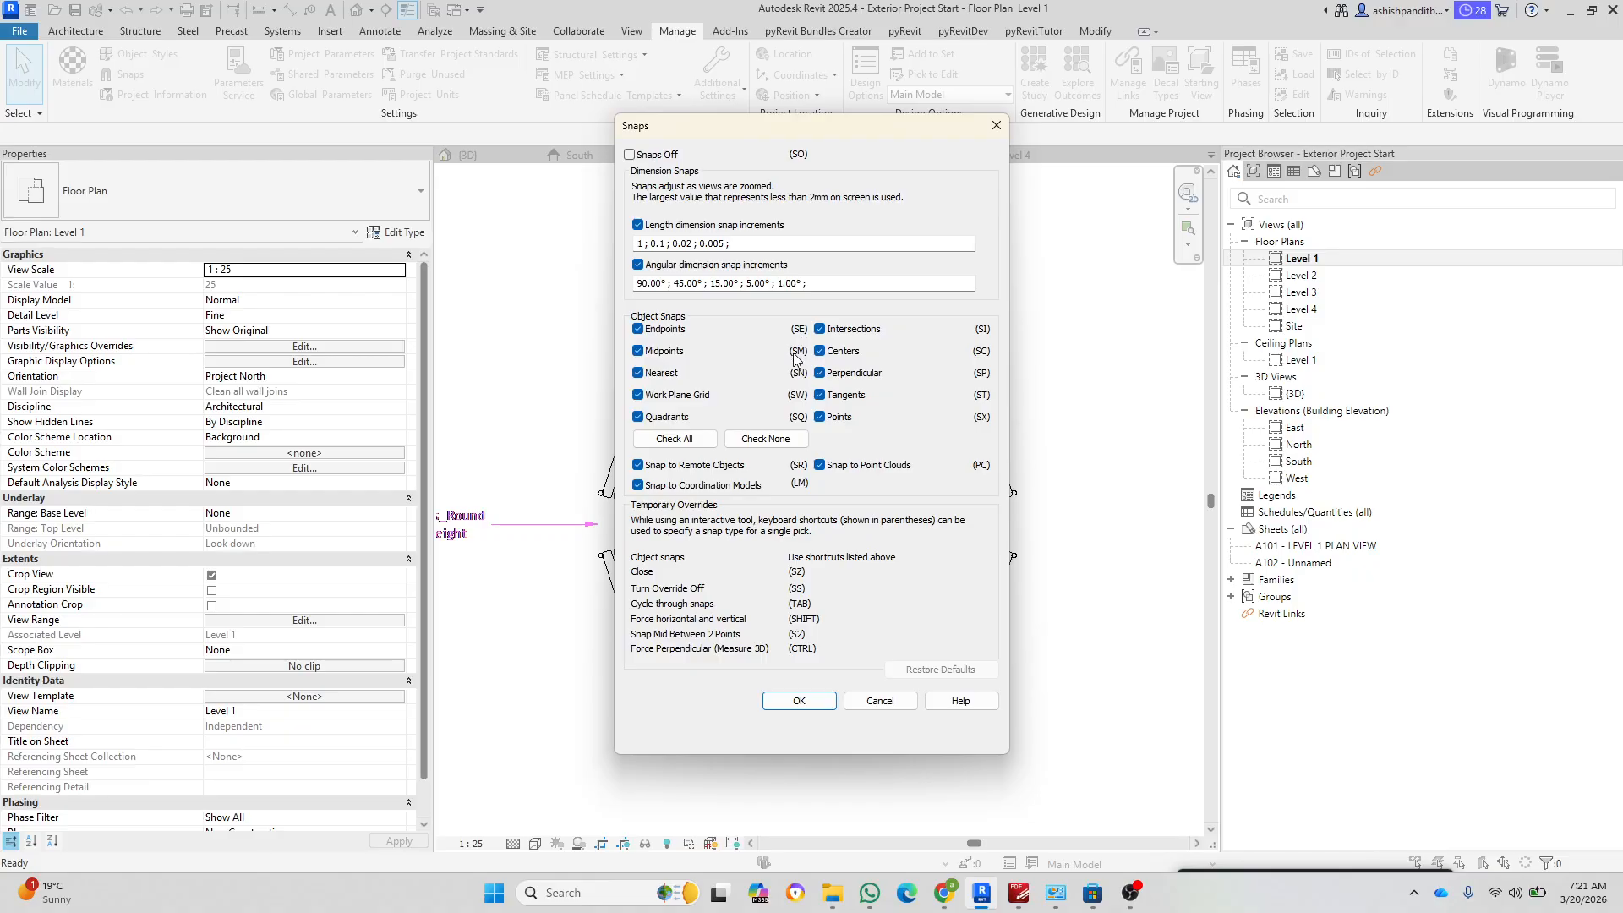
pyautogui.click(799, 701)
# Step: Read the bookshelf type label beside WALL 04 and save the project
pyautogui.scroll(-5, 824, 649)
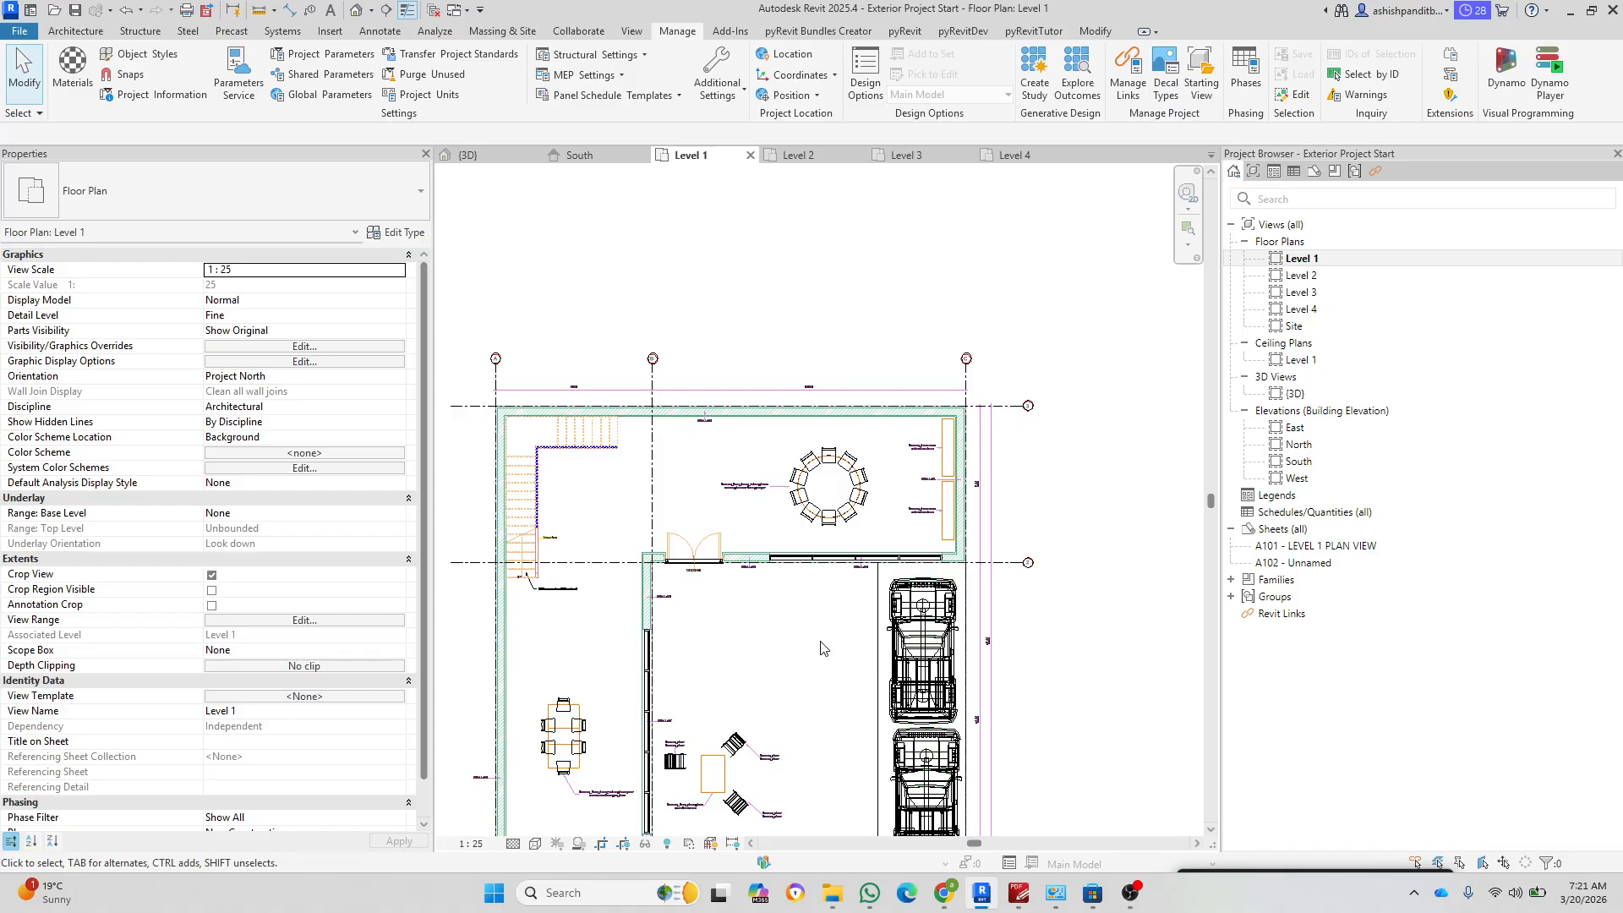
pyautogui.moveTo(731, 551); pyautogui.dragTo(769, 402, button='middle')
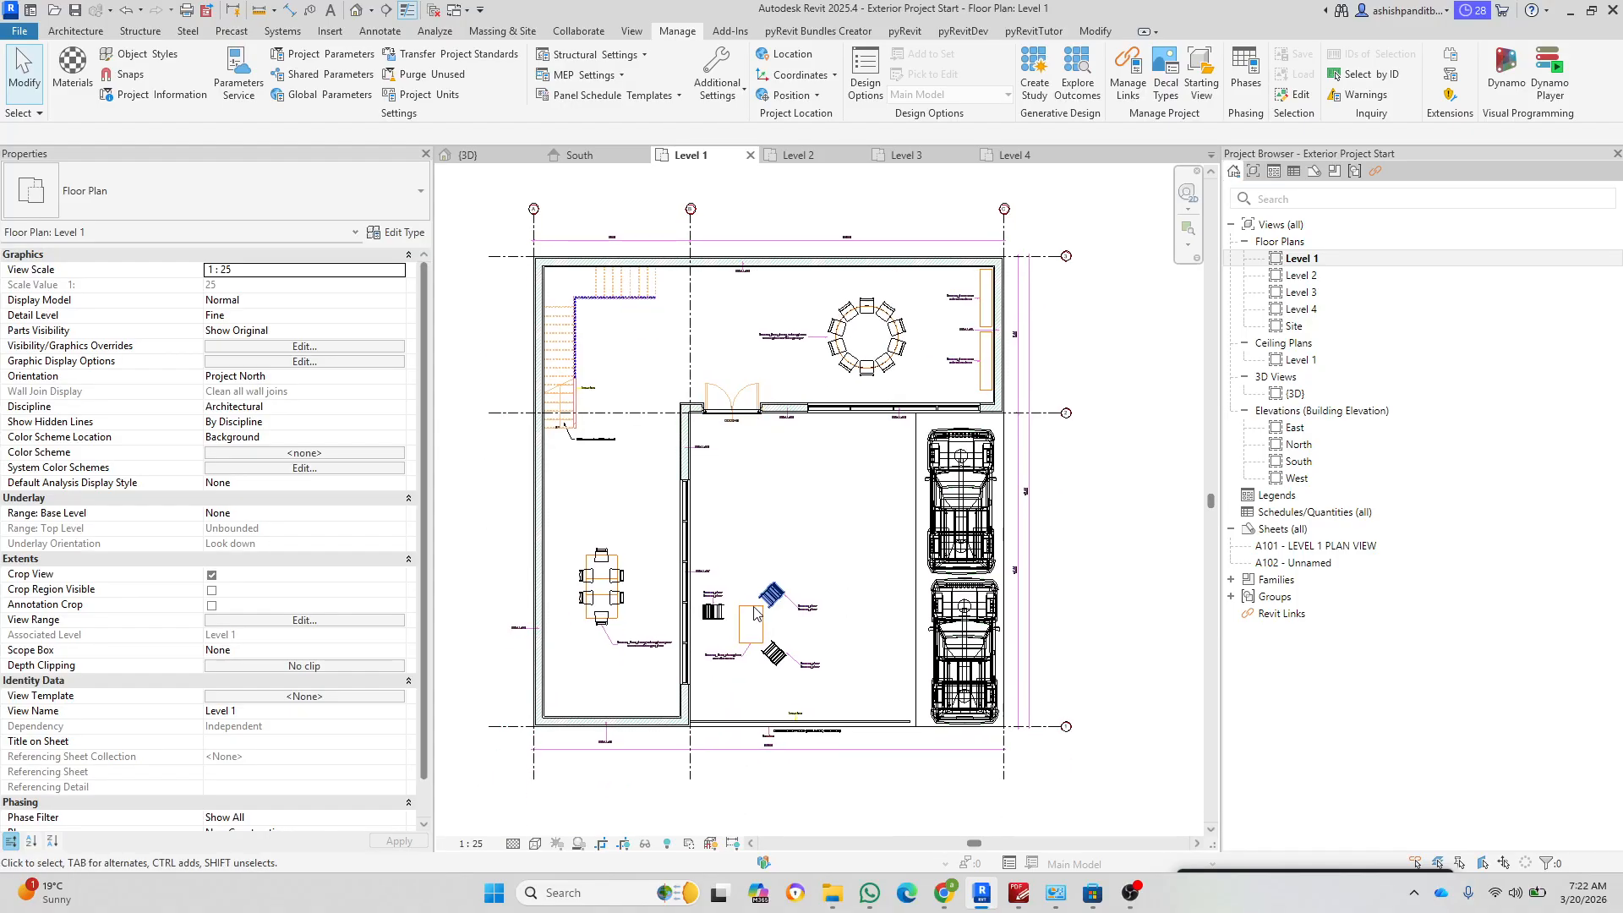
pyautogui.scroll(10, 933, 354)
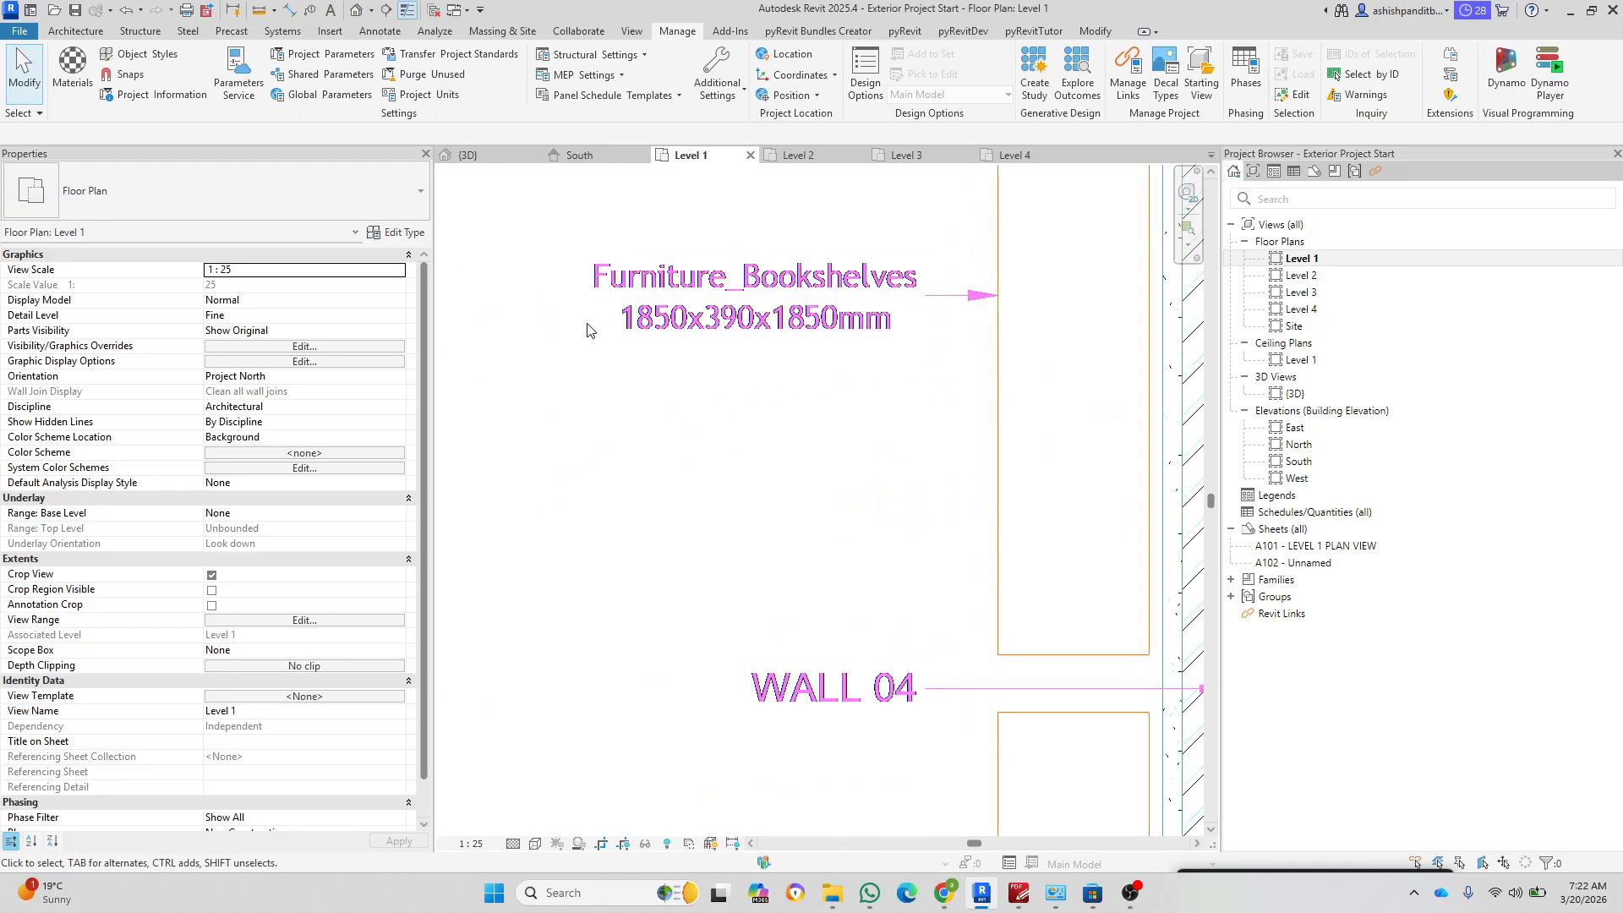
pyautogui.click(100, 32)
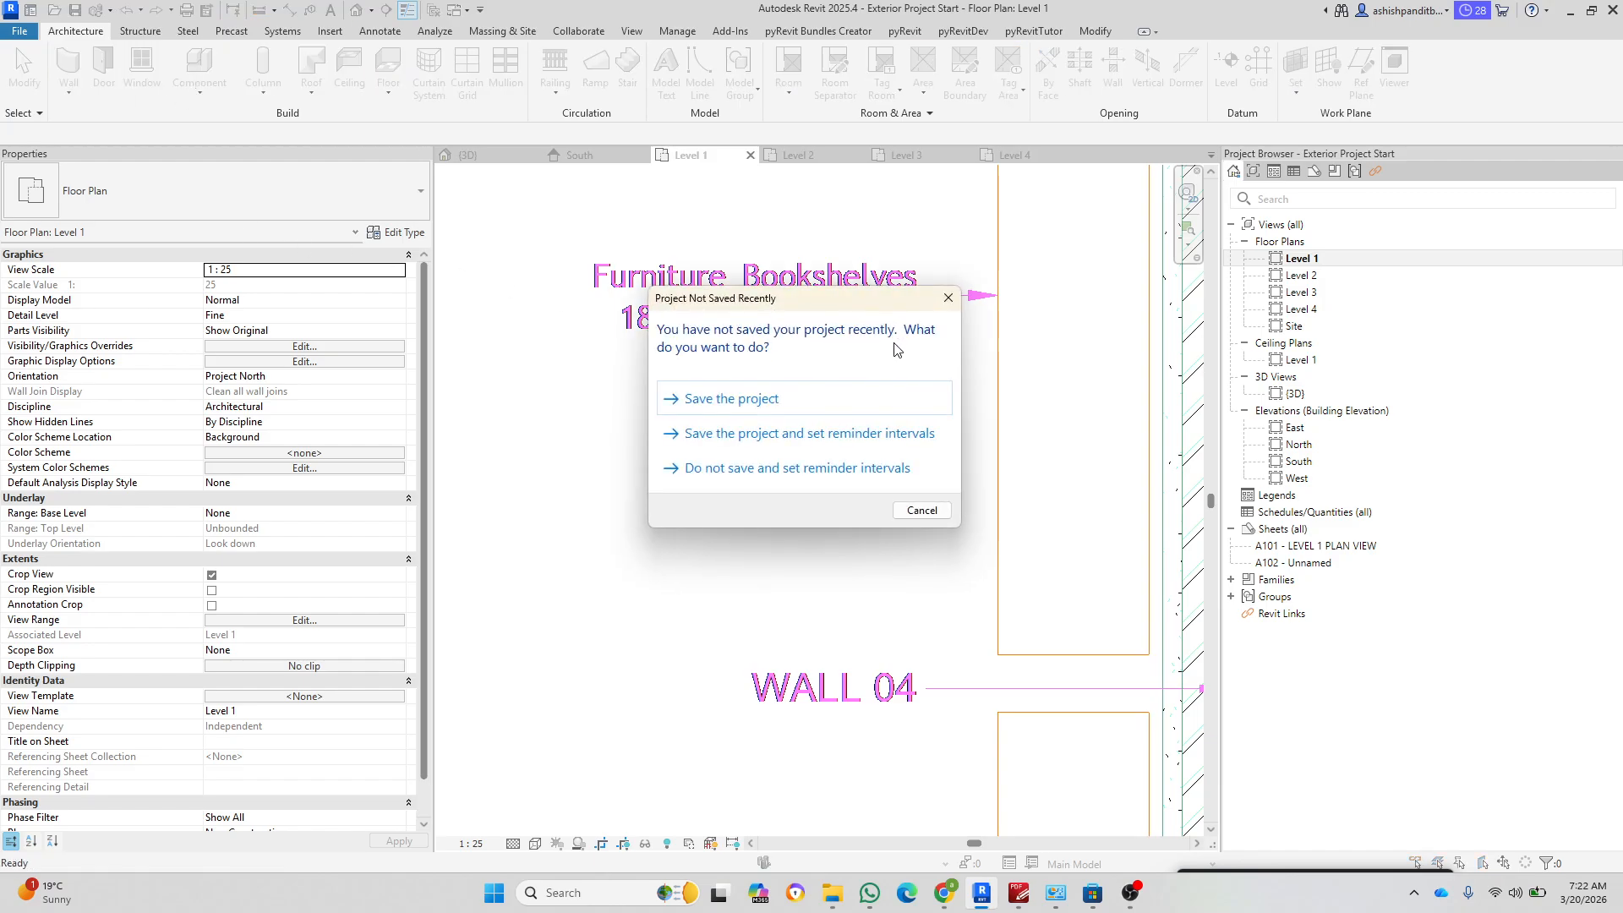
pyautogui.click(715, 406)
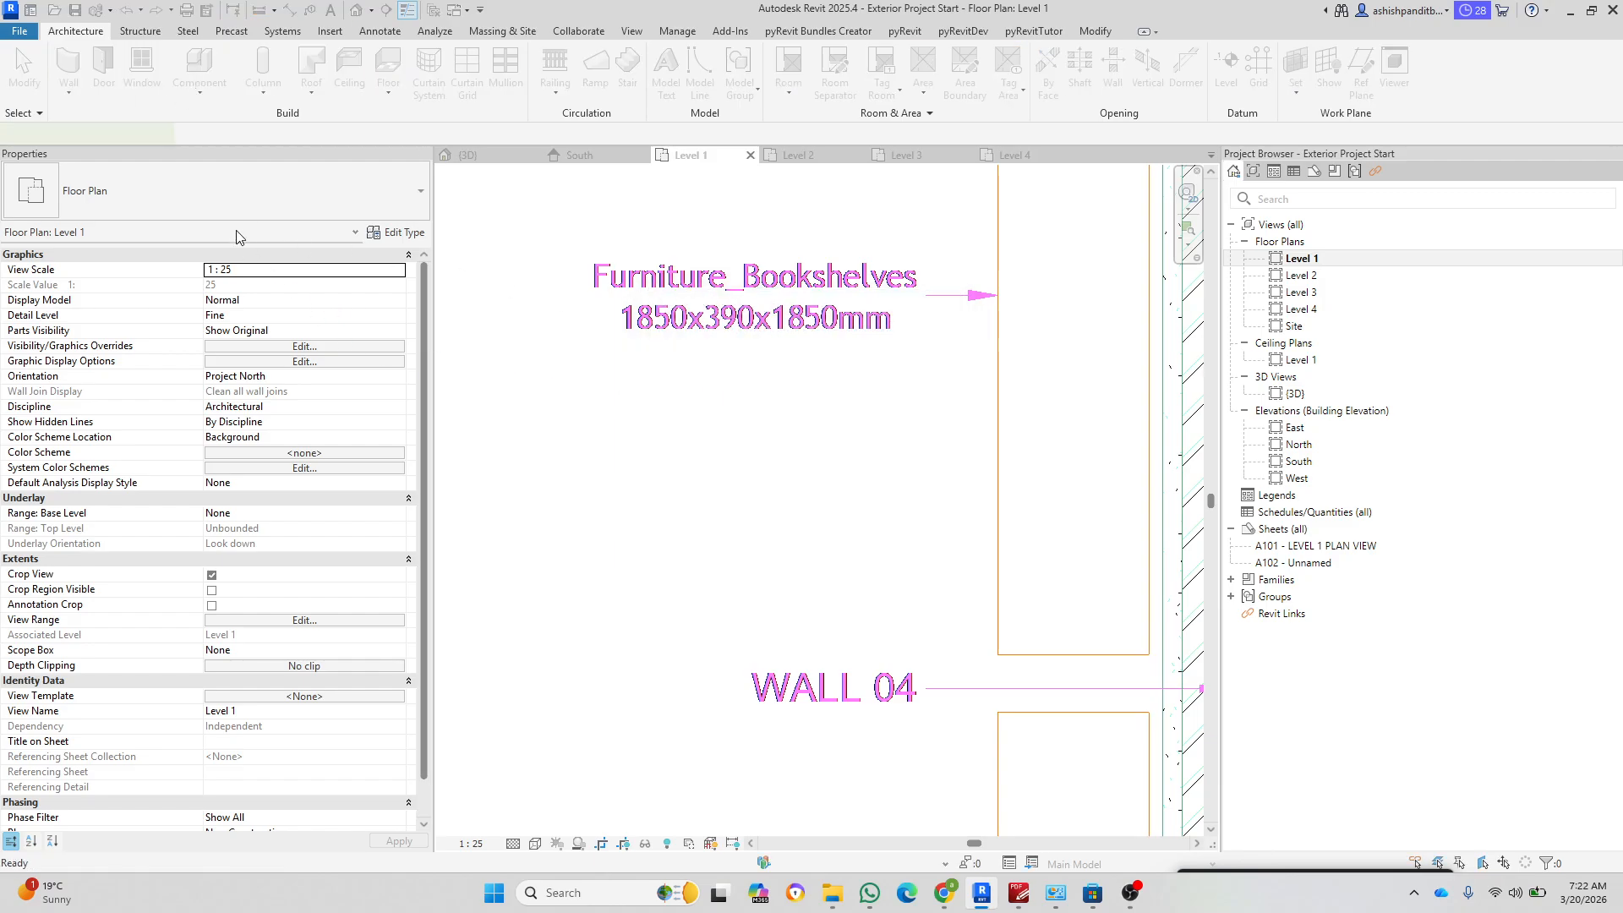
# Step: Place a Furniture_Bookshelves, type 1850x390x1850mm, rotated to stand vertically to the left of the upper bookshelf outline, and end placement
pyautogui.press('c')
pyautogui.press('m')
pyautogui.click(251, 180)
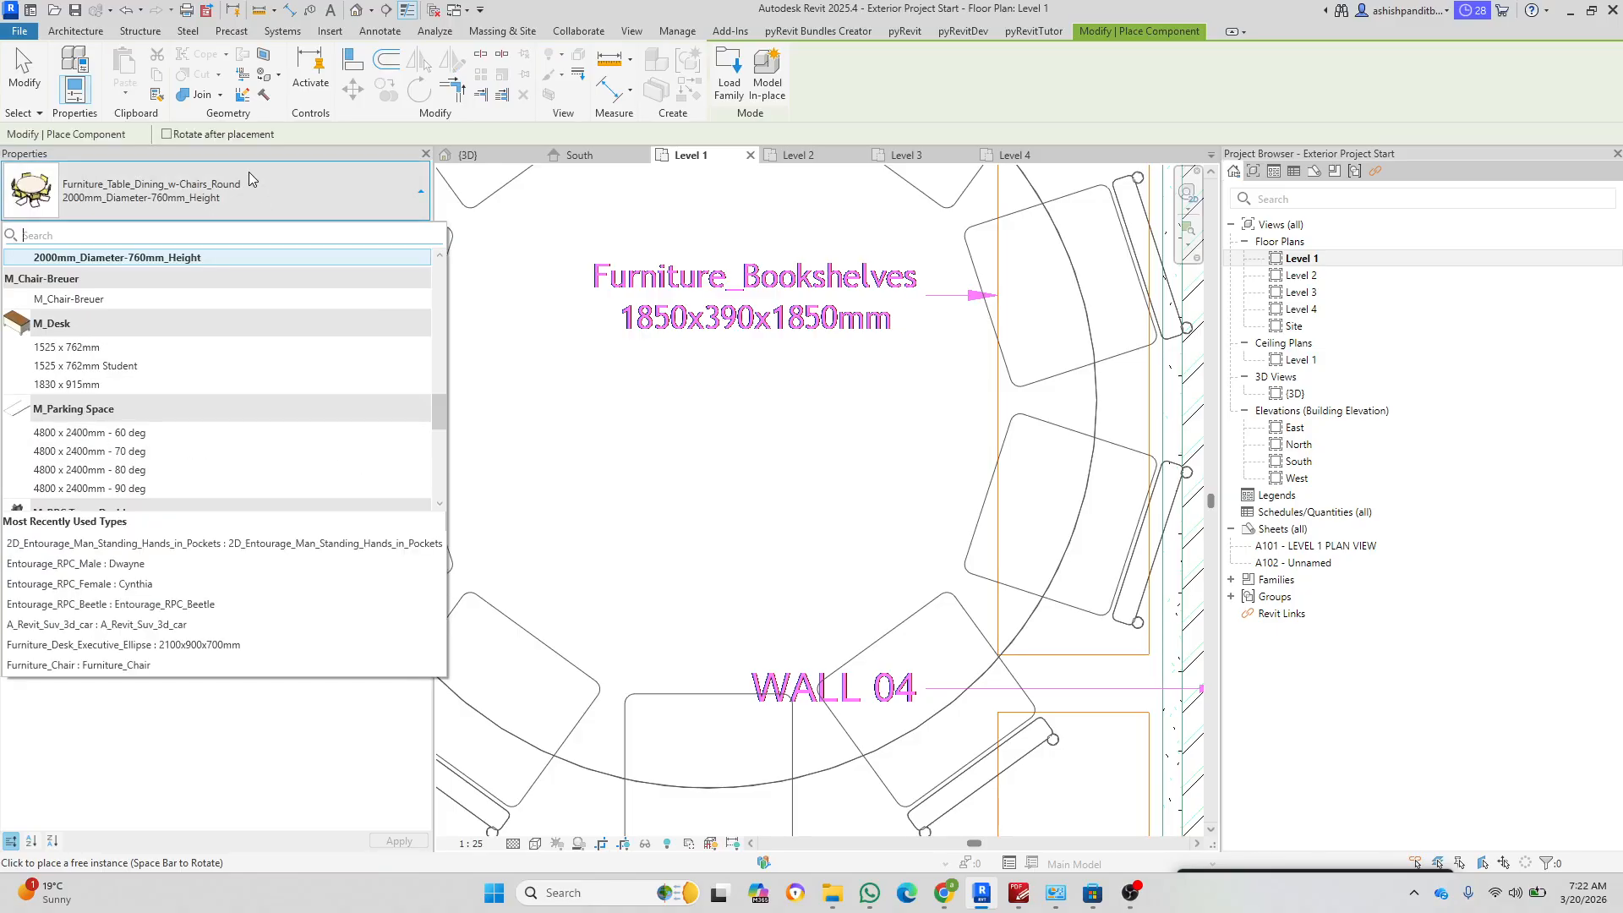
pyautogui.write('BOOK')
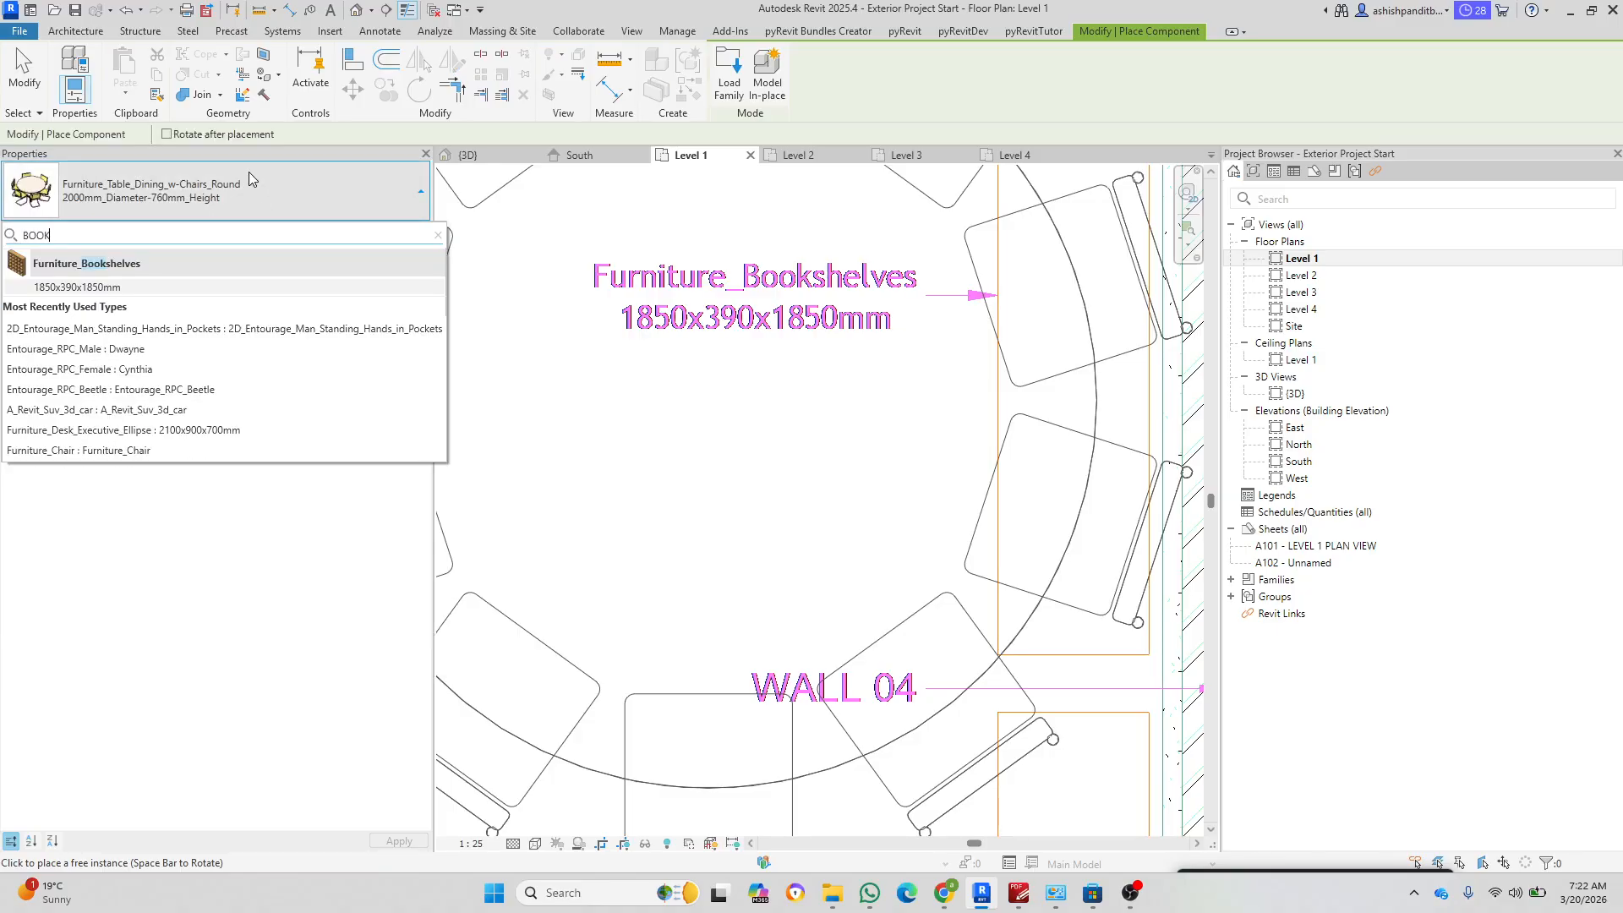
pyautogui.click(101, 287)
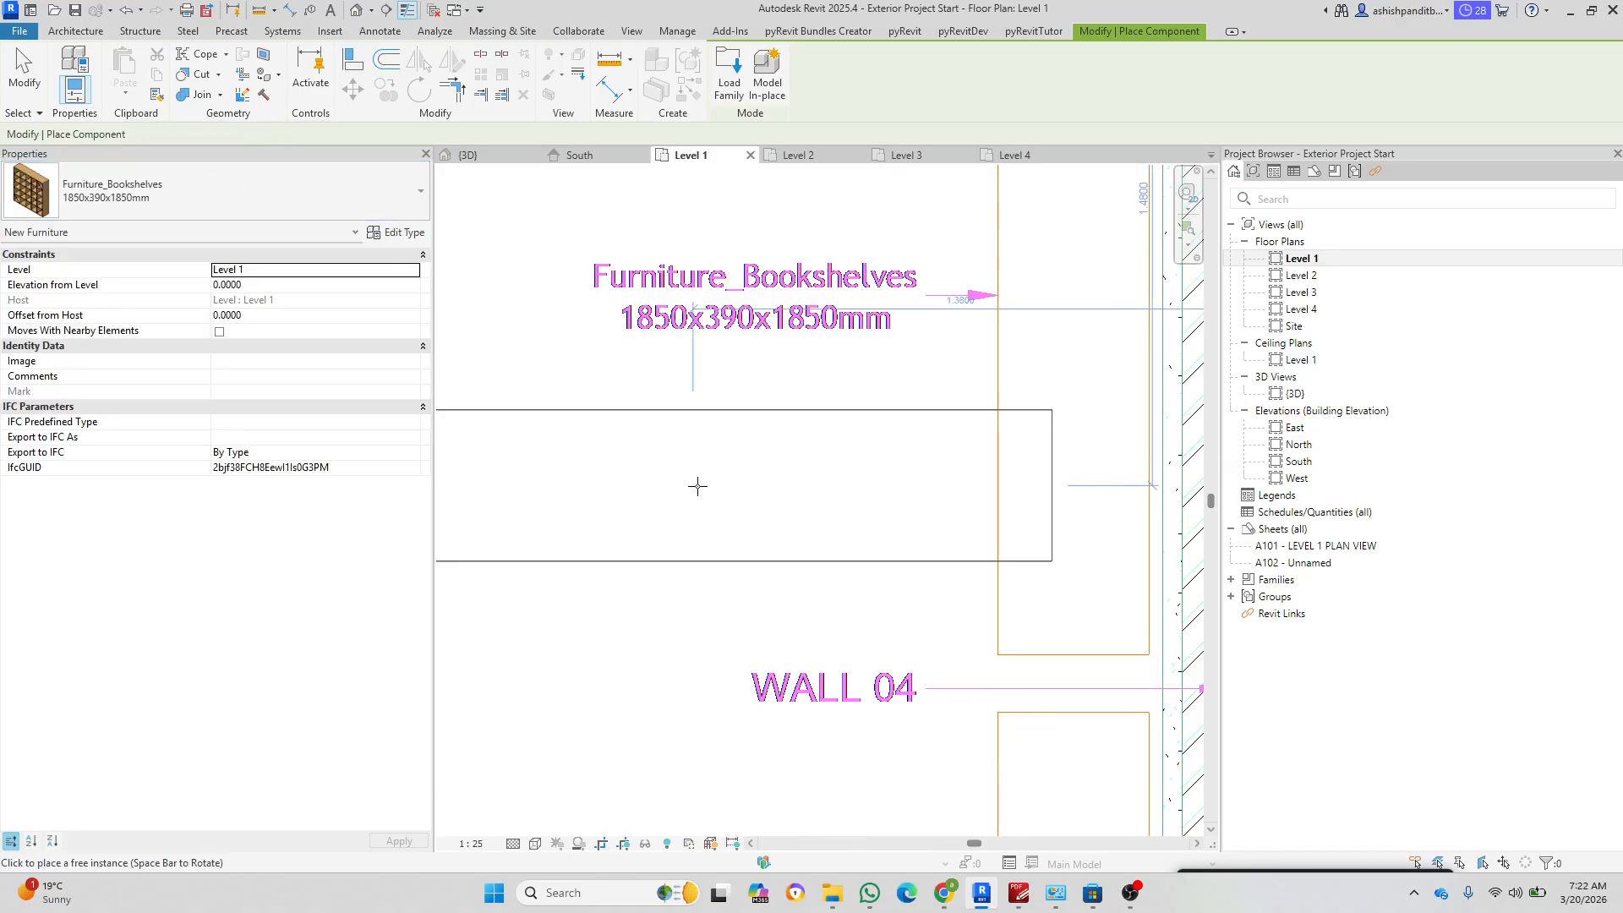
pyautogui.scroll(-3, 695, 482)
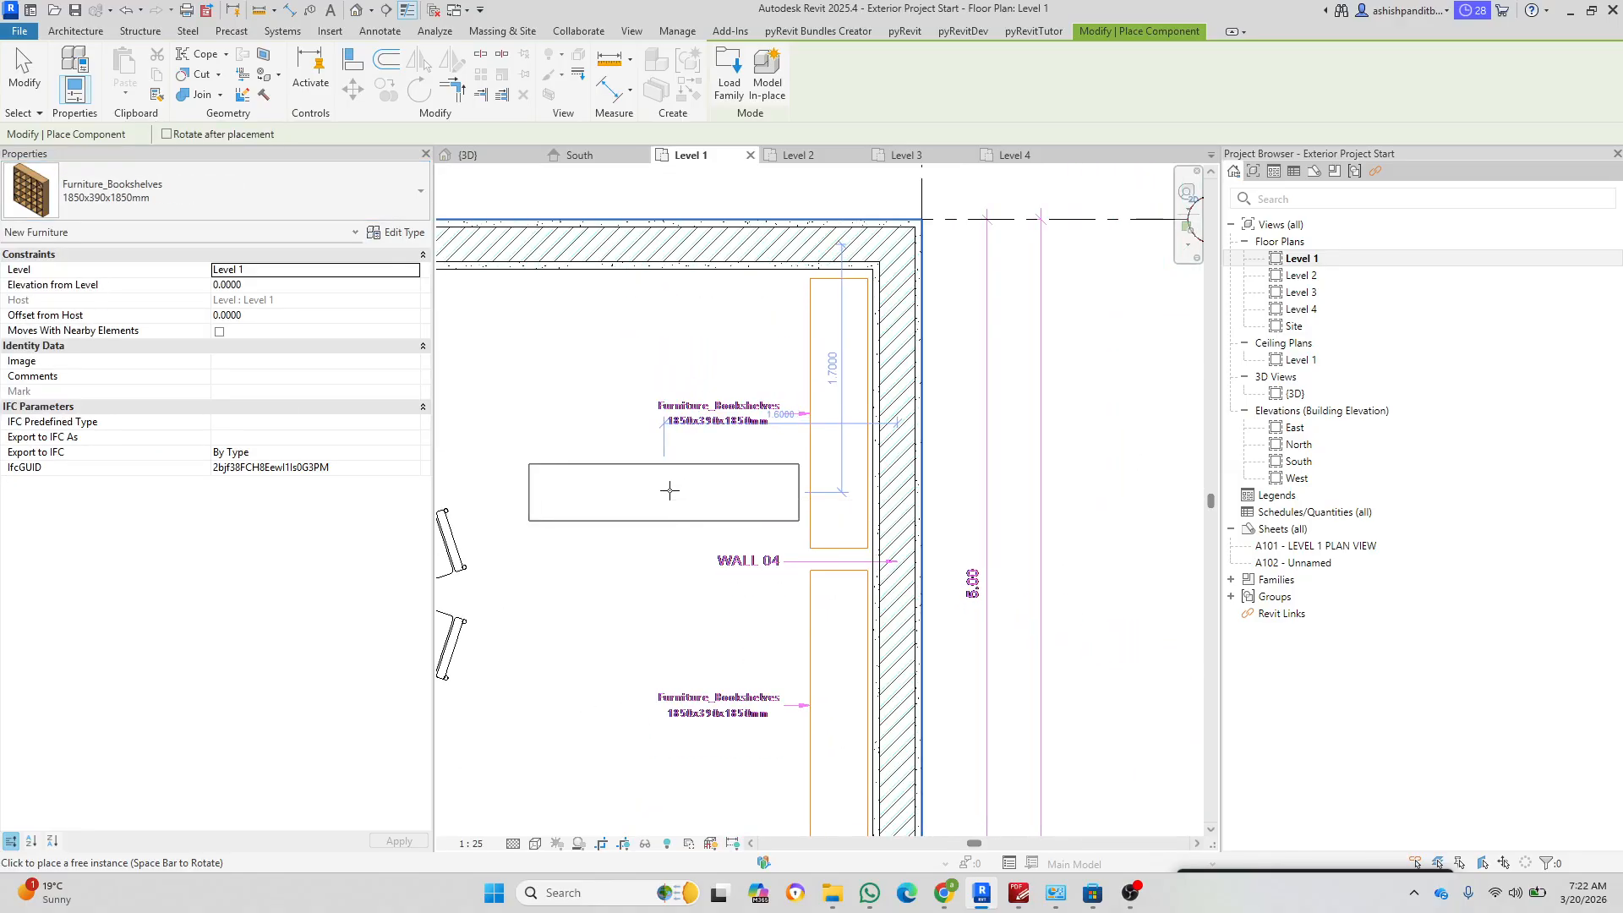
pyautogui.press('space')
pyautogui.click(589, 473)
pyautogui.press('Escape')
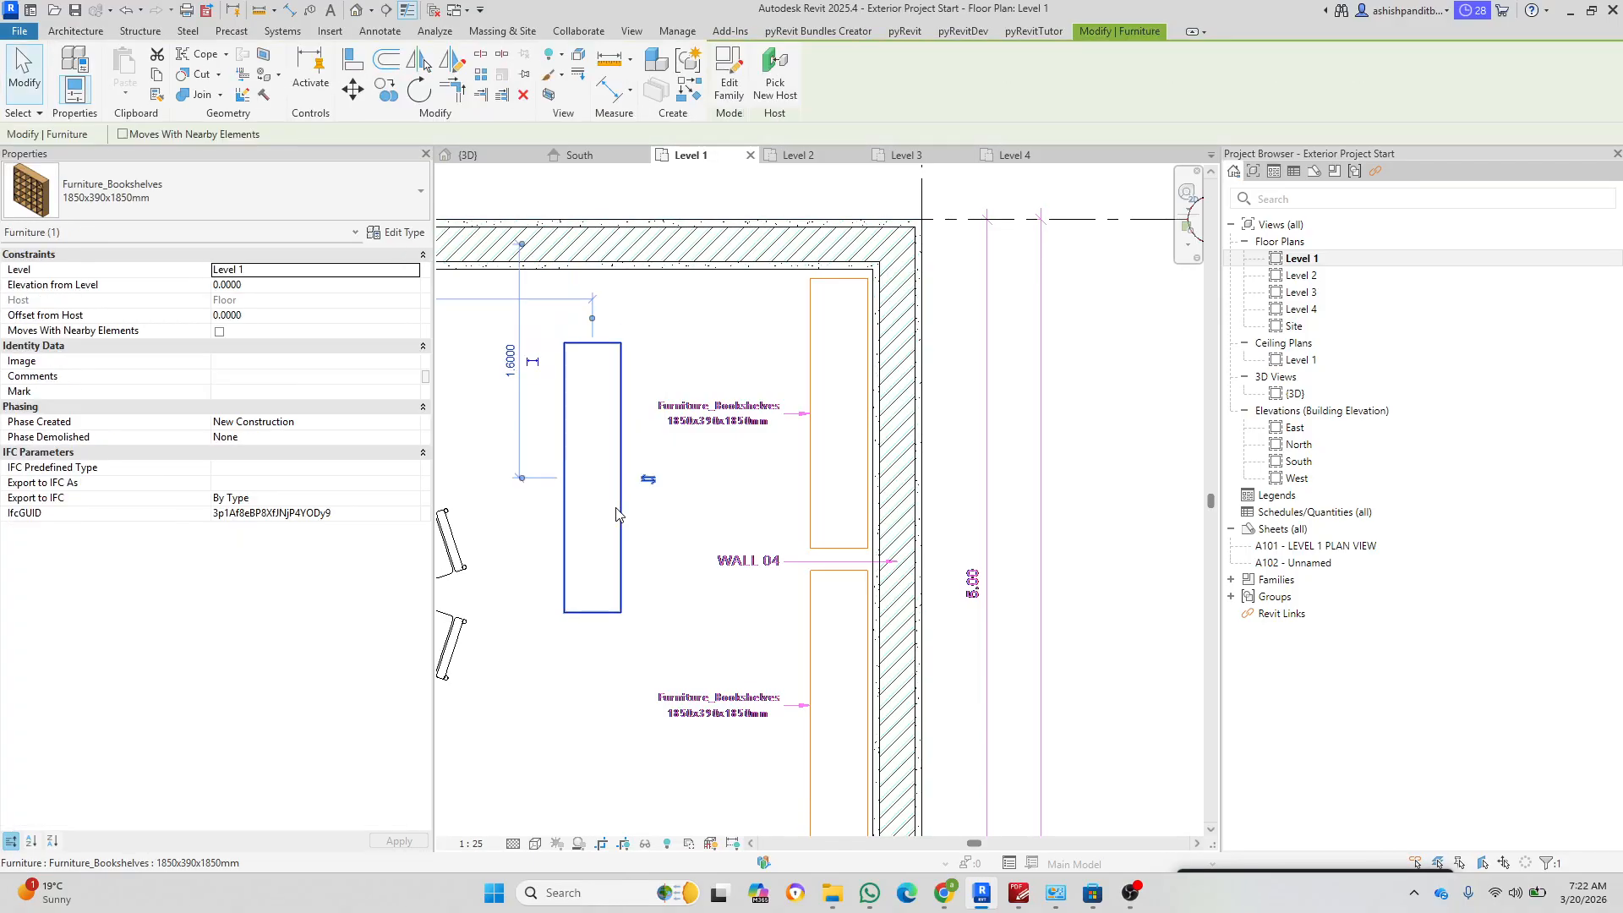
# Step: Move the bookshelf by its lower right corner onto the upper bookshelf outline along WALL 04 and clear the selection
pyautogui.press('m')
pyautogui.press('v')
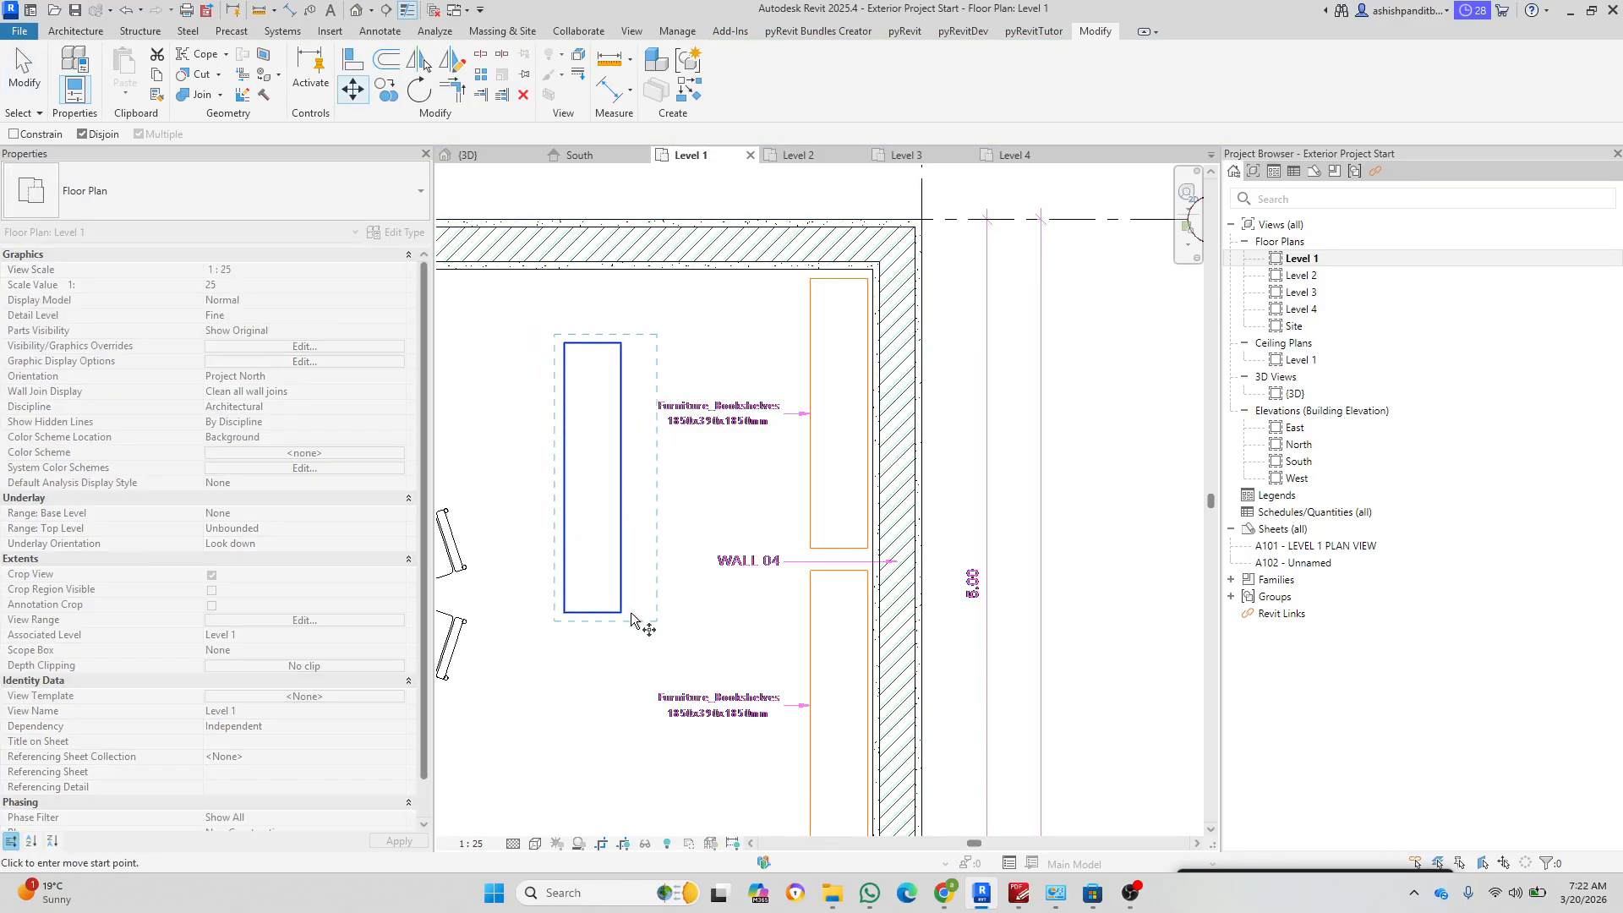
pyautogui.click(626, 619)
pyautogui.scroll(3, 870, 545)
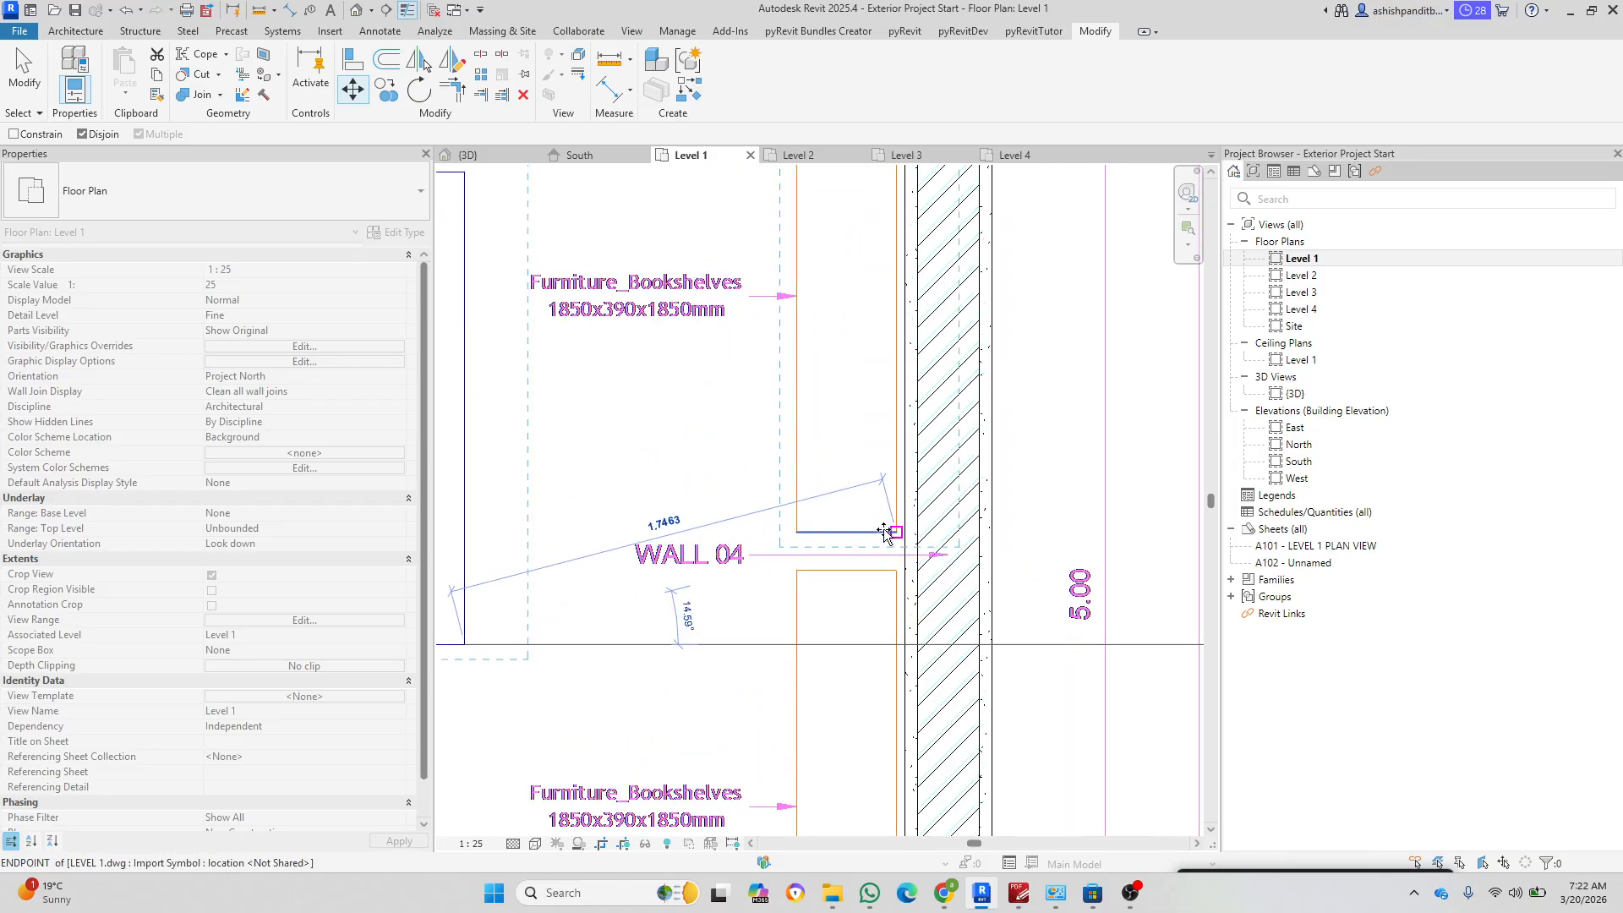
pyautogui.click(895, 533)
pyautogui.click(747, 516)
pyautogui.scroll(-3, 748, 515)
# Step: Examine the placed bookshelf in the 3D view, checking which side its diagonal corner braces face
pyautogui.click(356, 10)
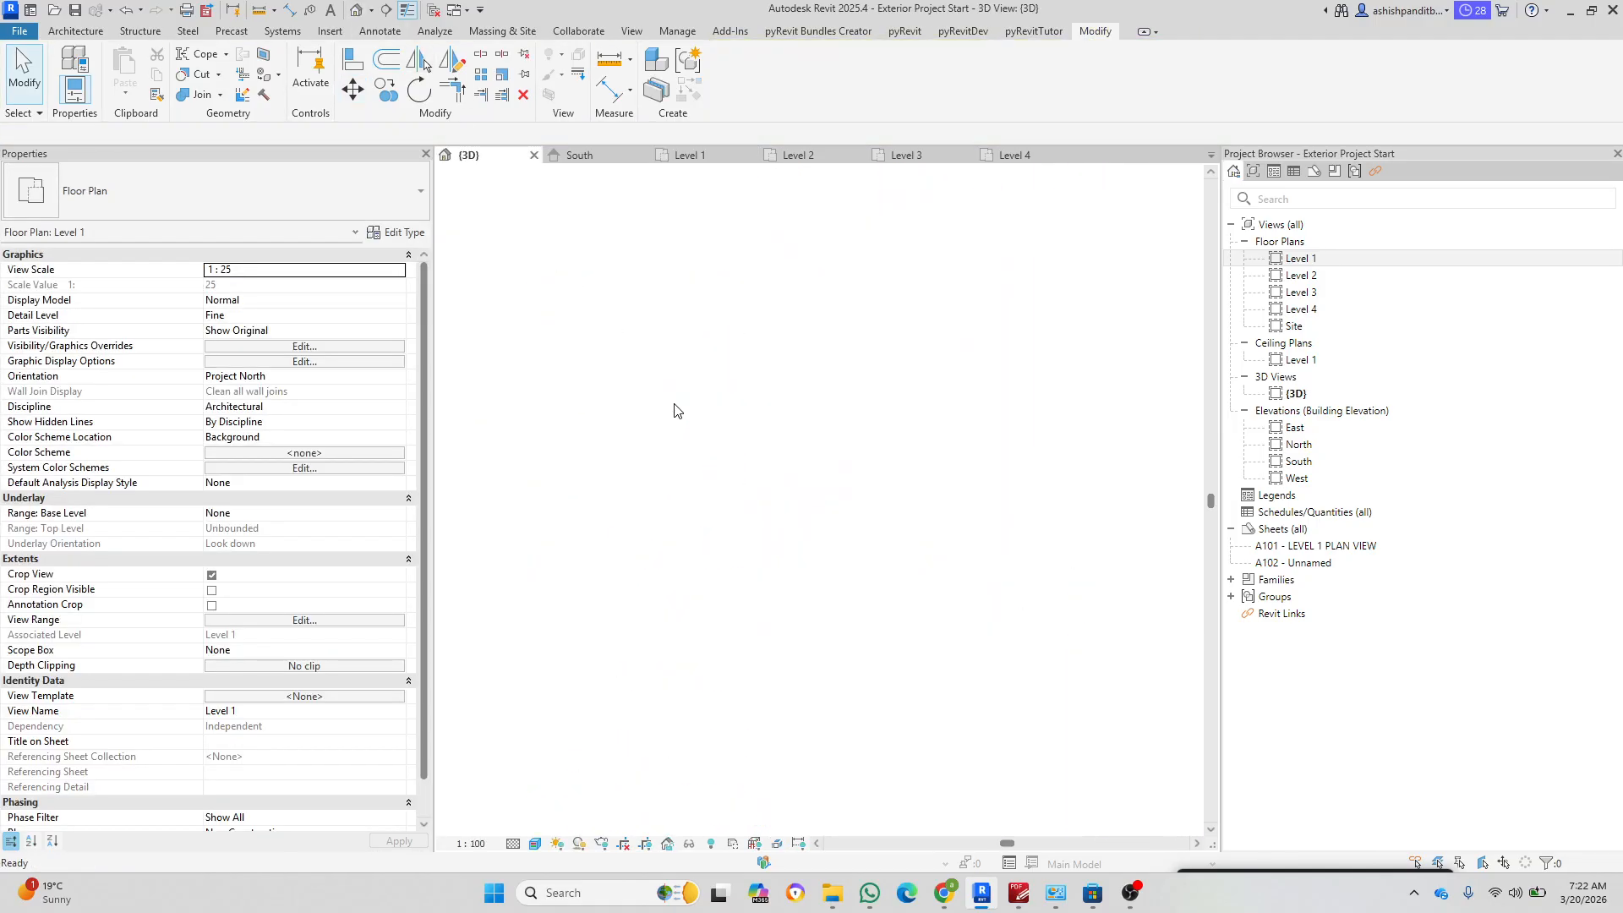
pyautogui.keyDown('shift'); pyautogui.moveTo(1090, 592); pyautogui.dragTo(1184, 597, button='middle'); pyautogui.keyUp('shift')
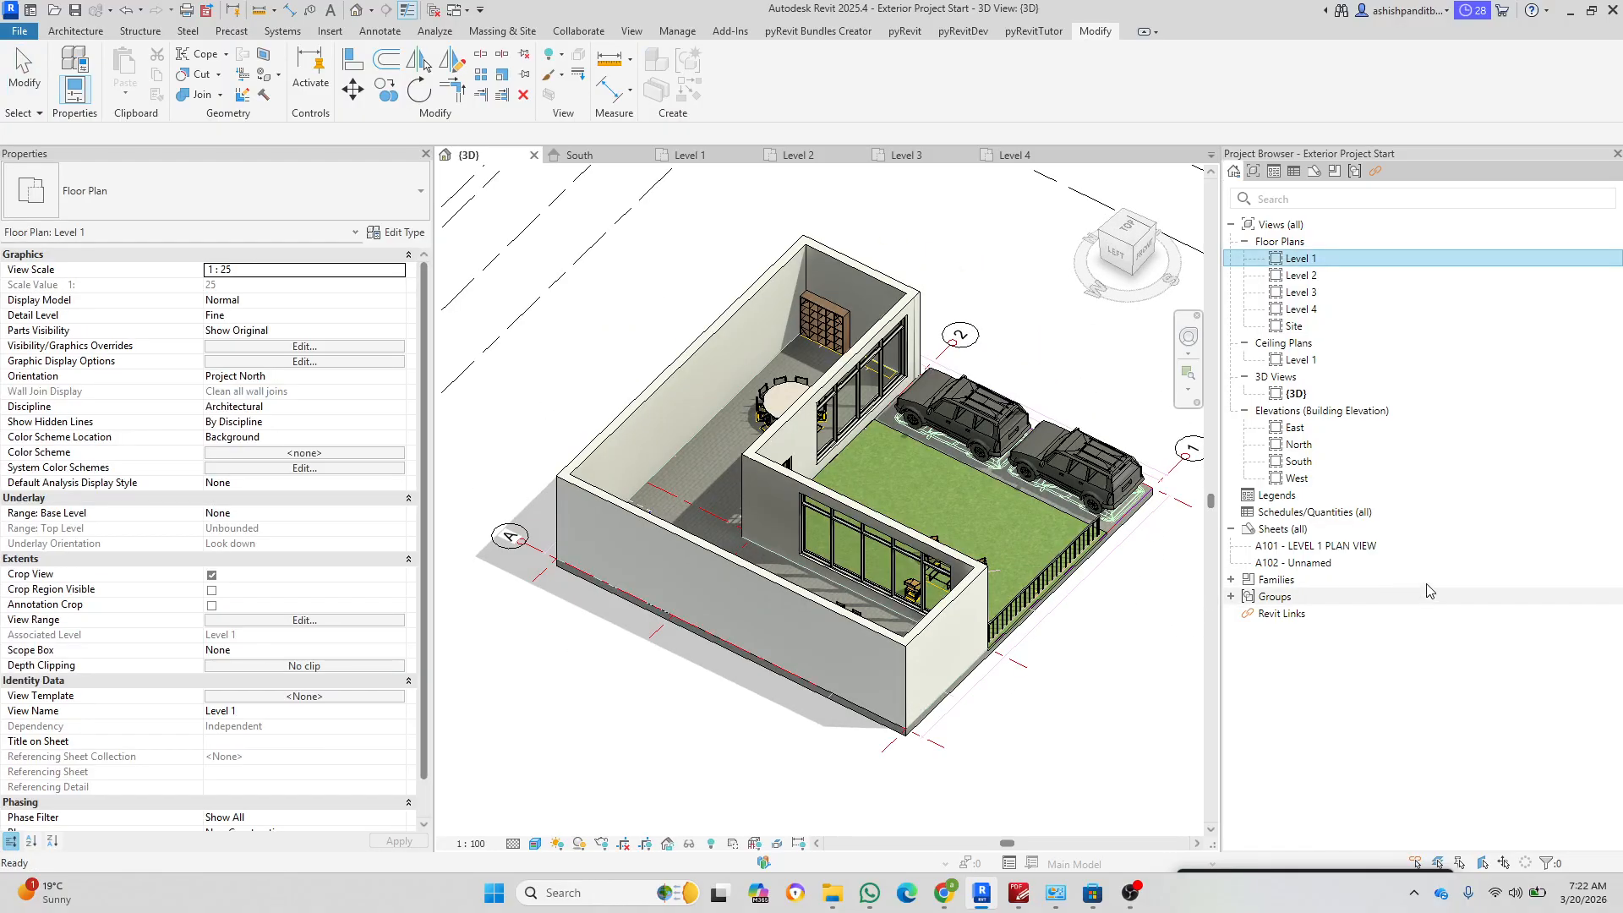
pyautogui.scroll(9, 795, 321)
pyautogui.keyDown('shift'); pyautogui.moveTo(689, 453); pyautogui.dragTo(1154, 201, button='middle'); pyautogui.keyUp('shift')
pyautogui.moveTo(890, 367); pyautogui.dragTo(1085, 99, button='middle')
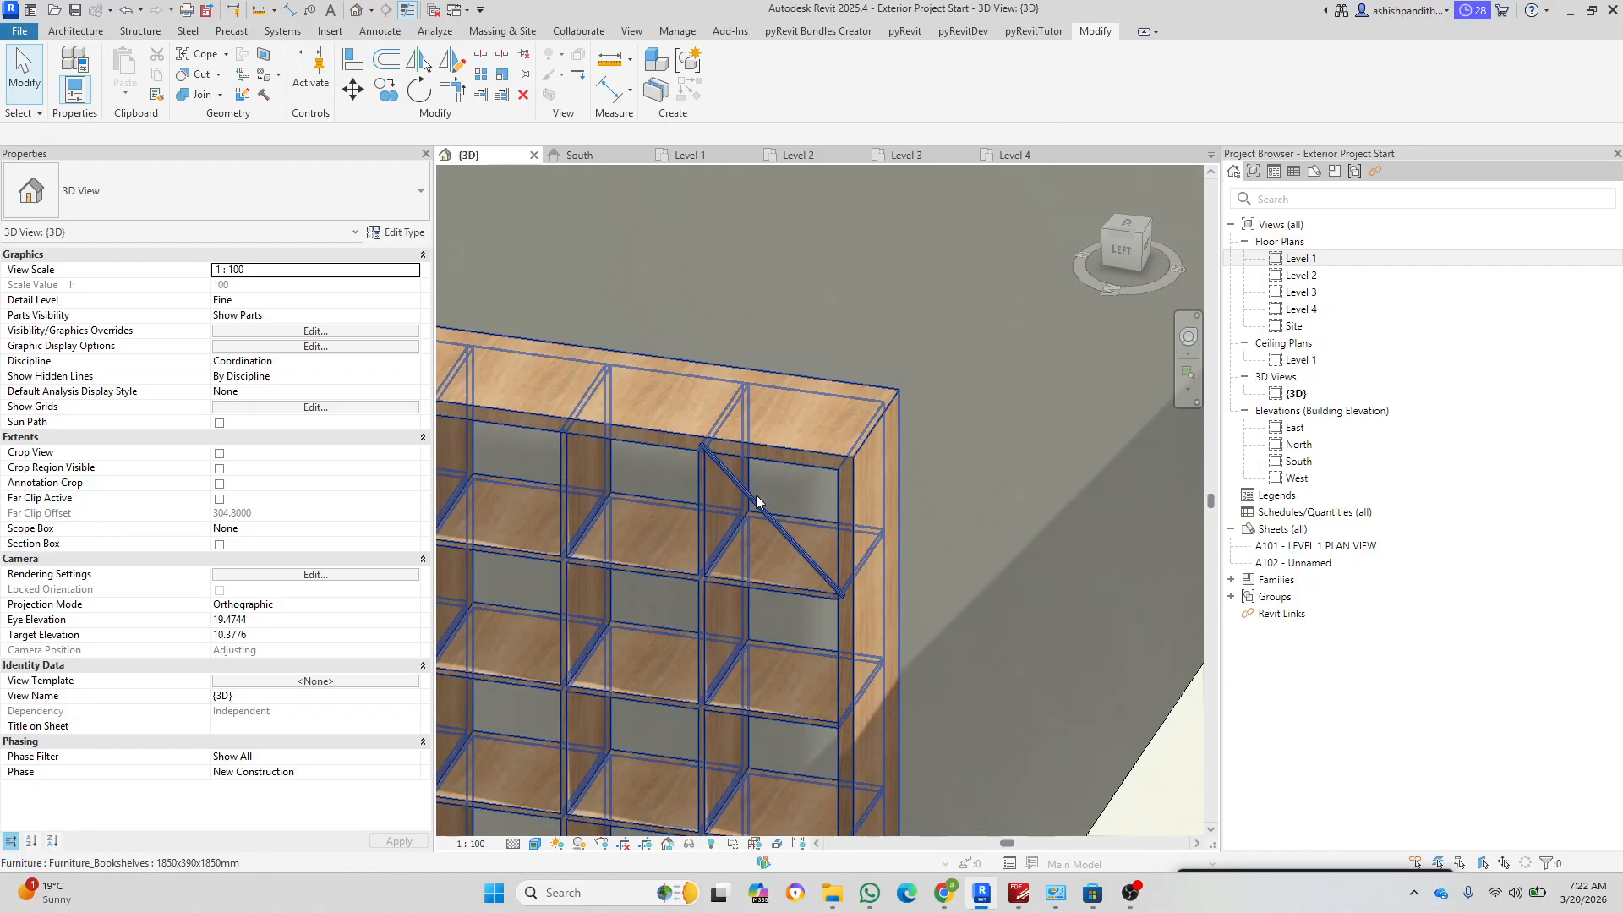
pyautogui.scroll(-6, 764, 505)
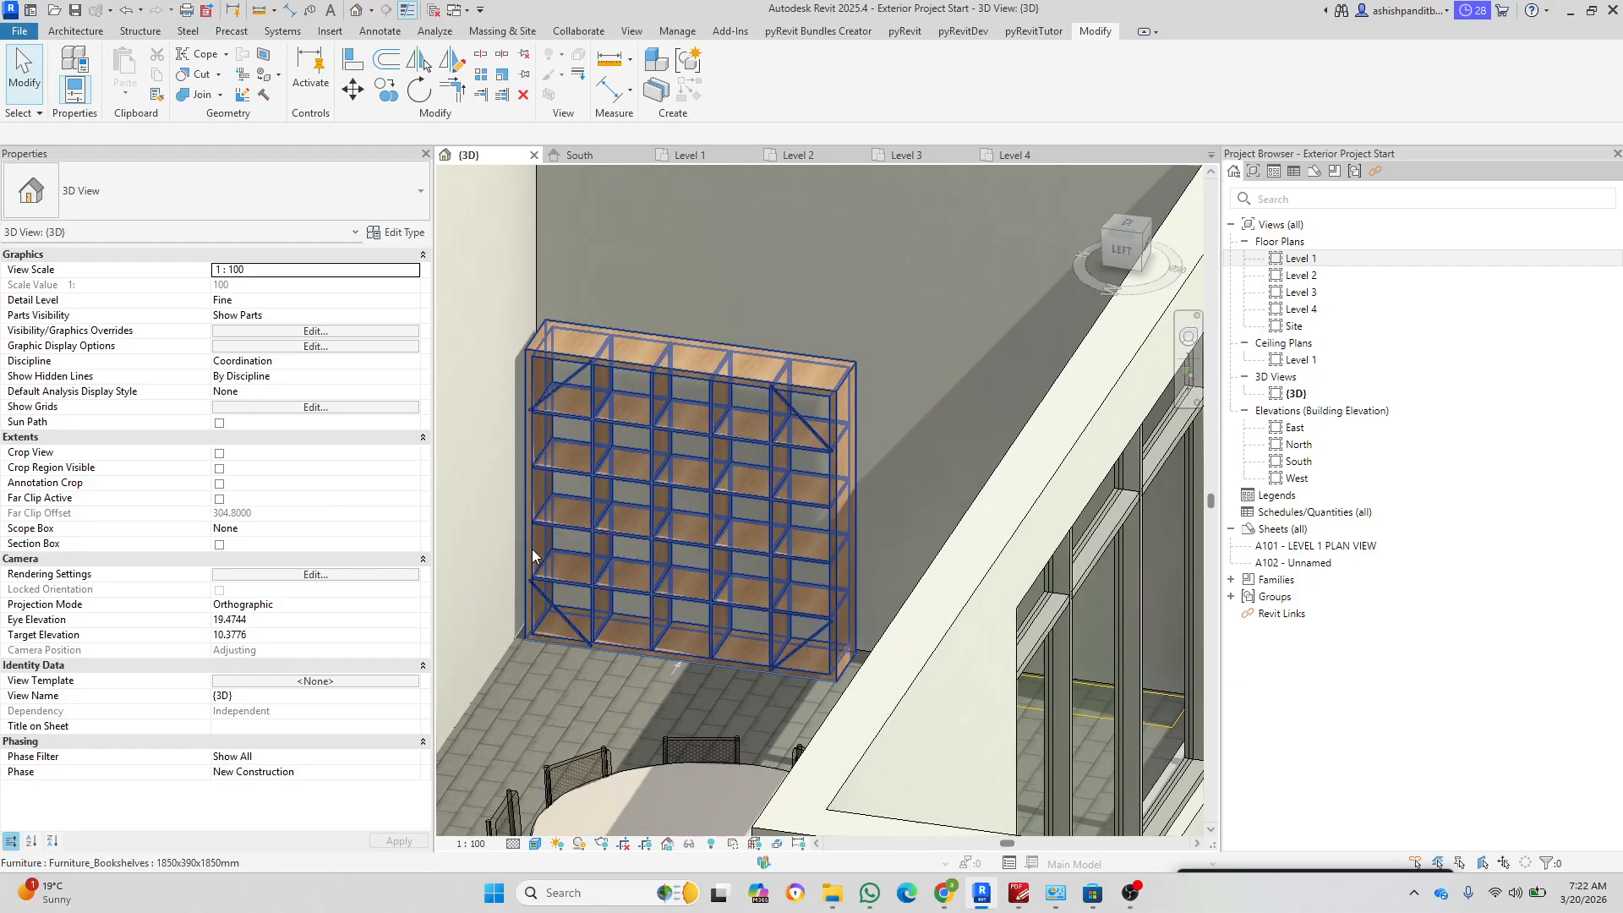
pyautogui.scroll(6, 558, 623)
pyautogui.scroll(3, 558, 623)
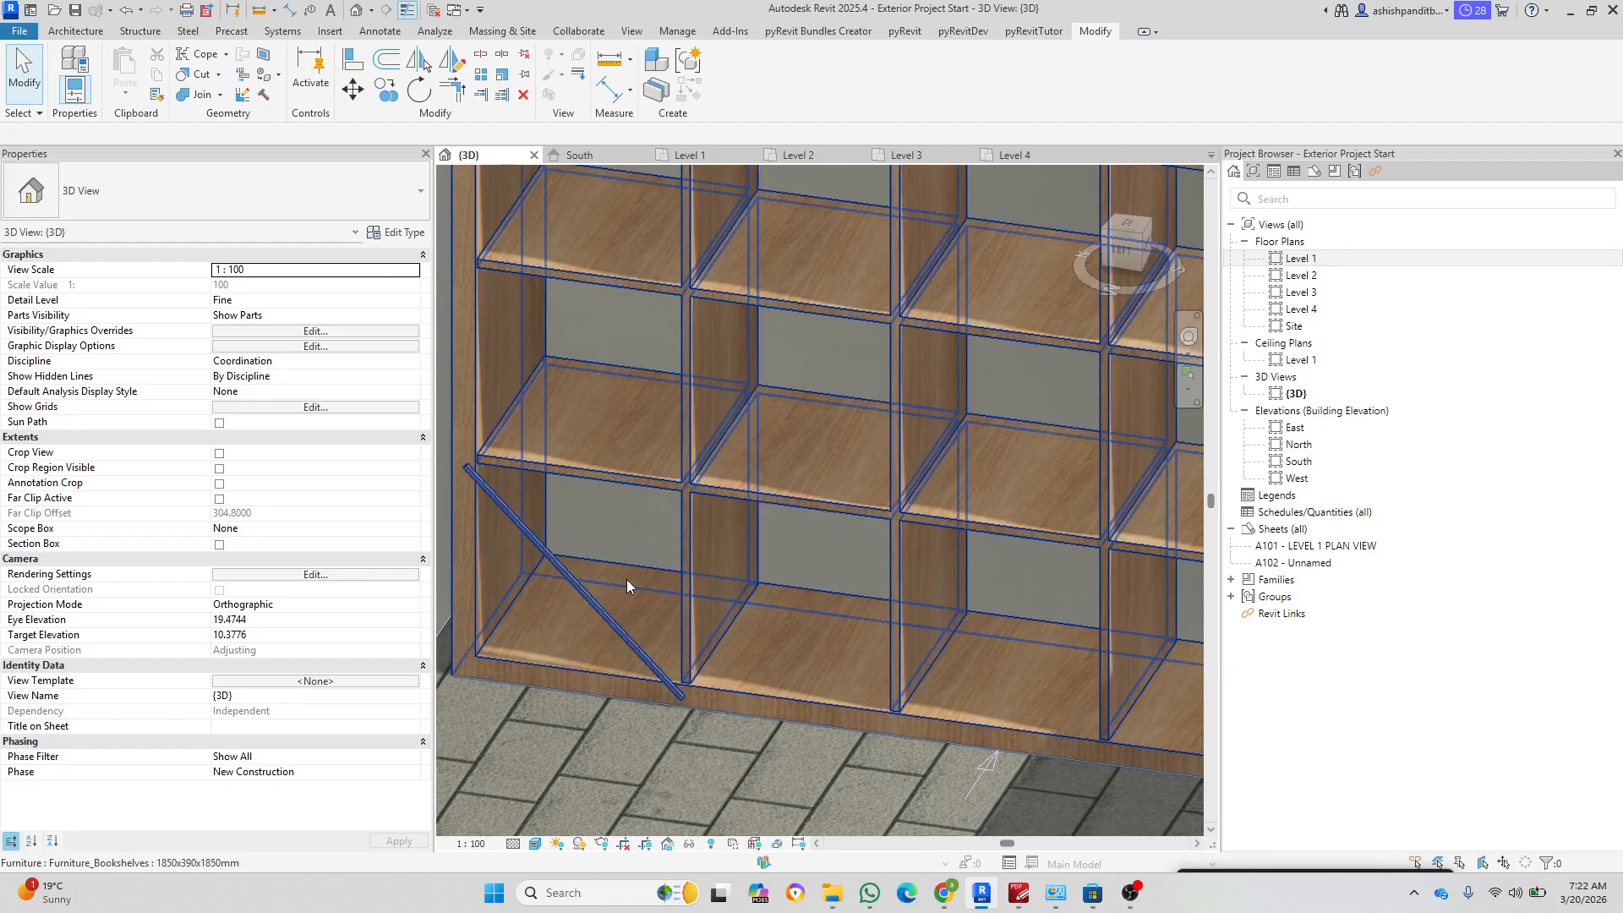
pyautogui.scroll(3, 465, 480)
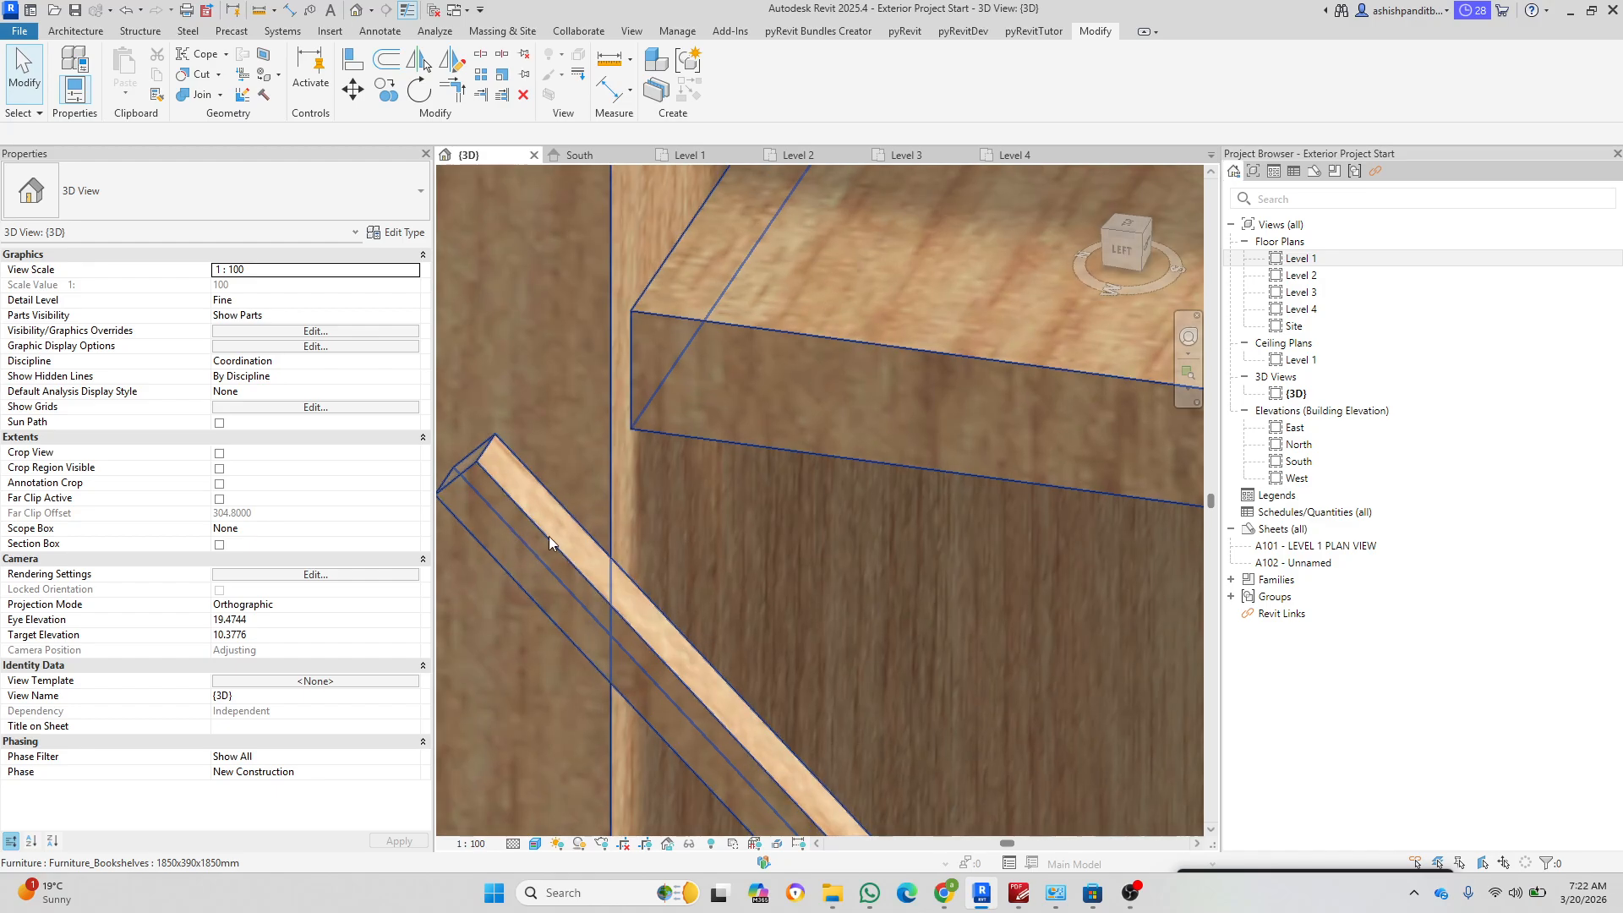
pyautogui.scroll(2, 520, 533)
# Step: Flip the facing of the upper bookshelf in the Level 1 plan, check its braces in 3D and return to the plan
pyautogui.click(528, 514)
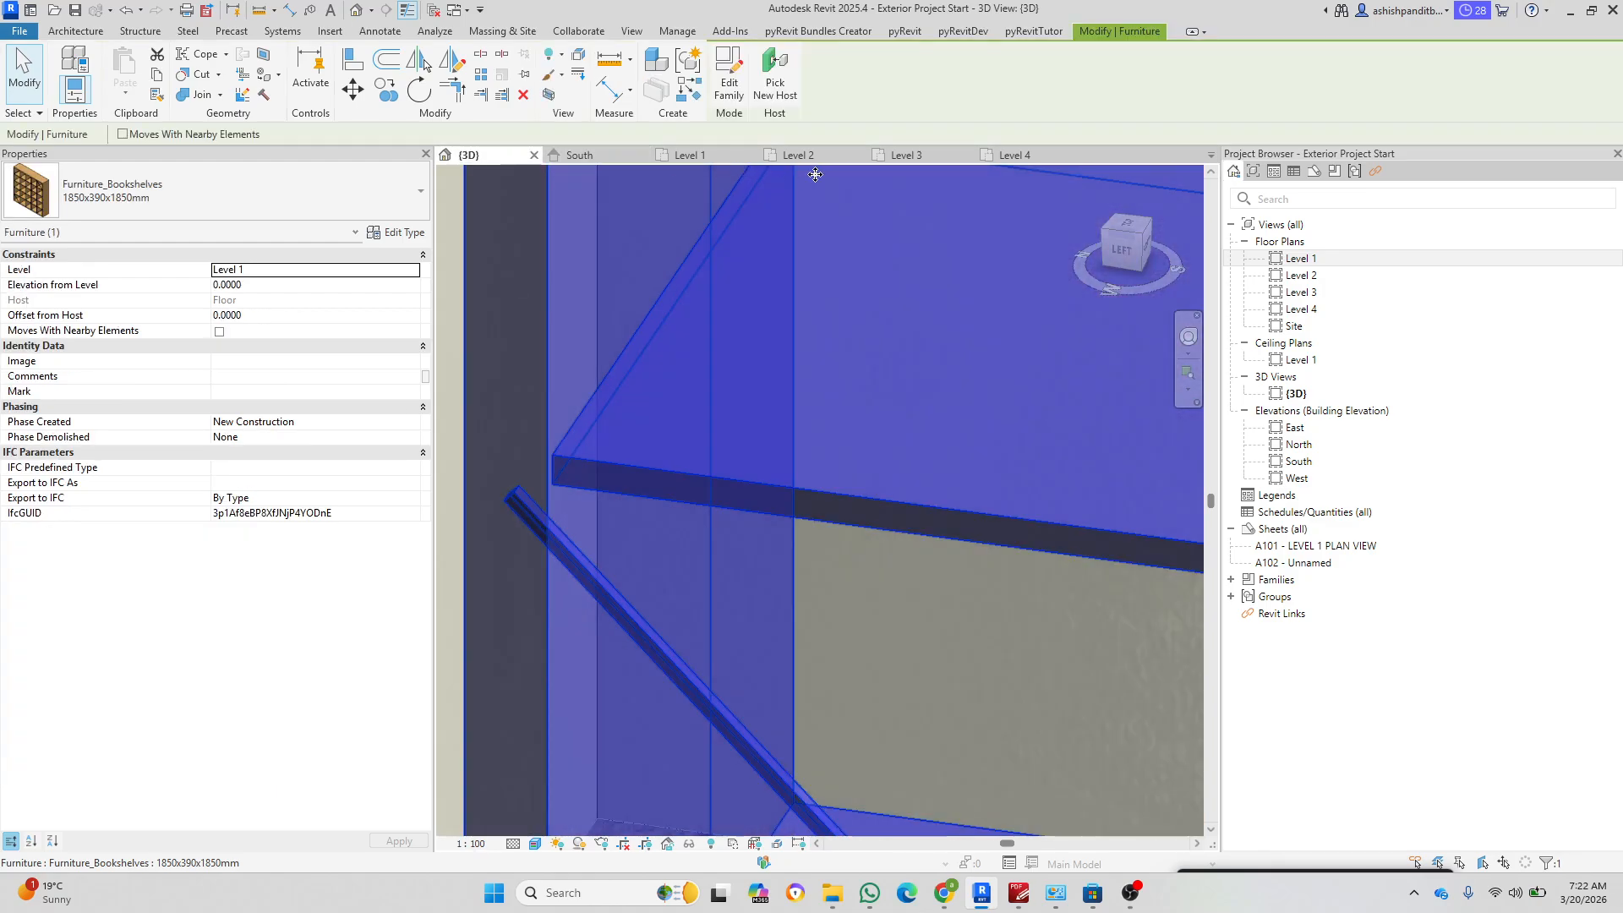
pyautogui.click(690, 156)
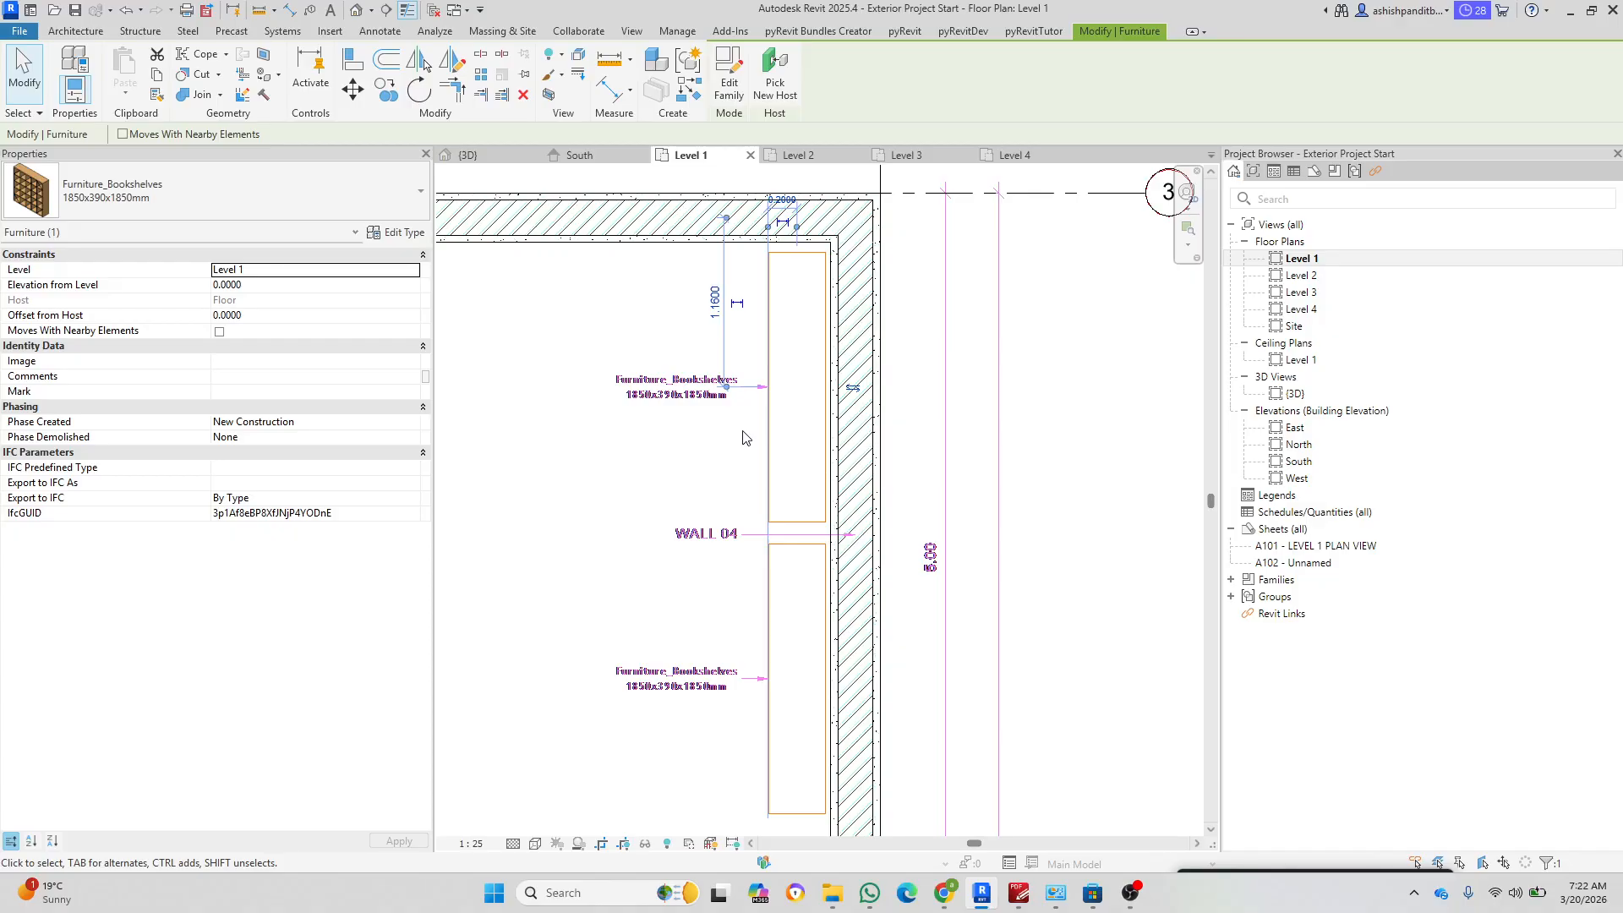
pyautogui.scroll(3, 758, 425)
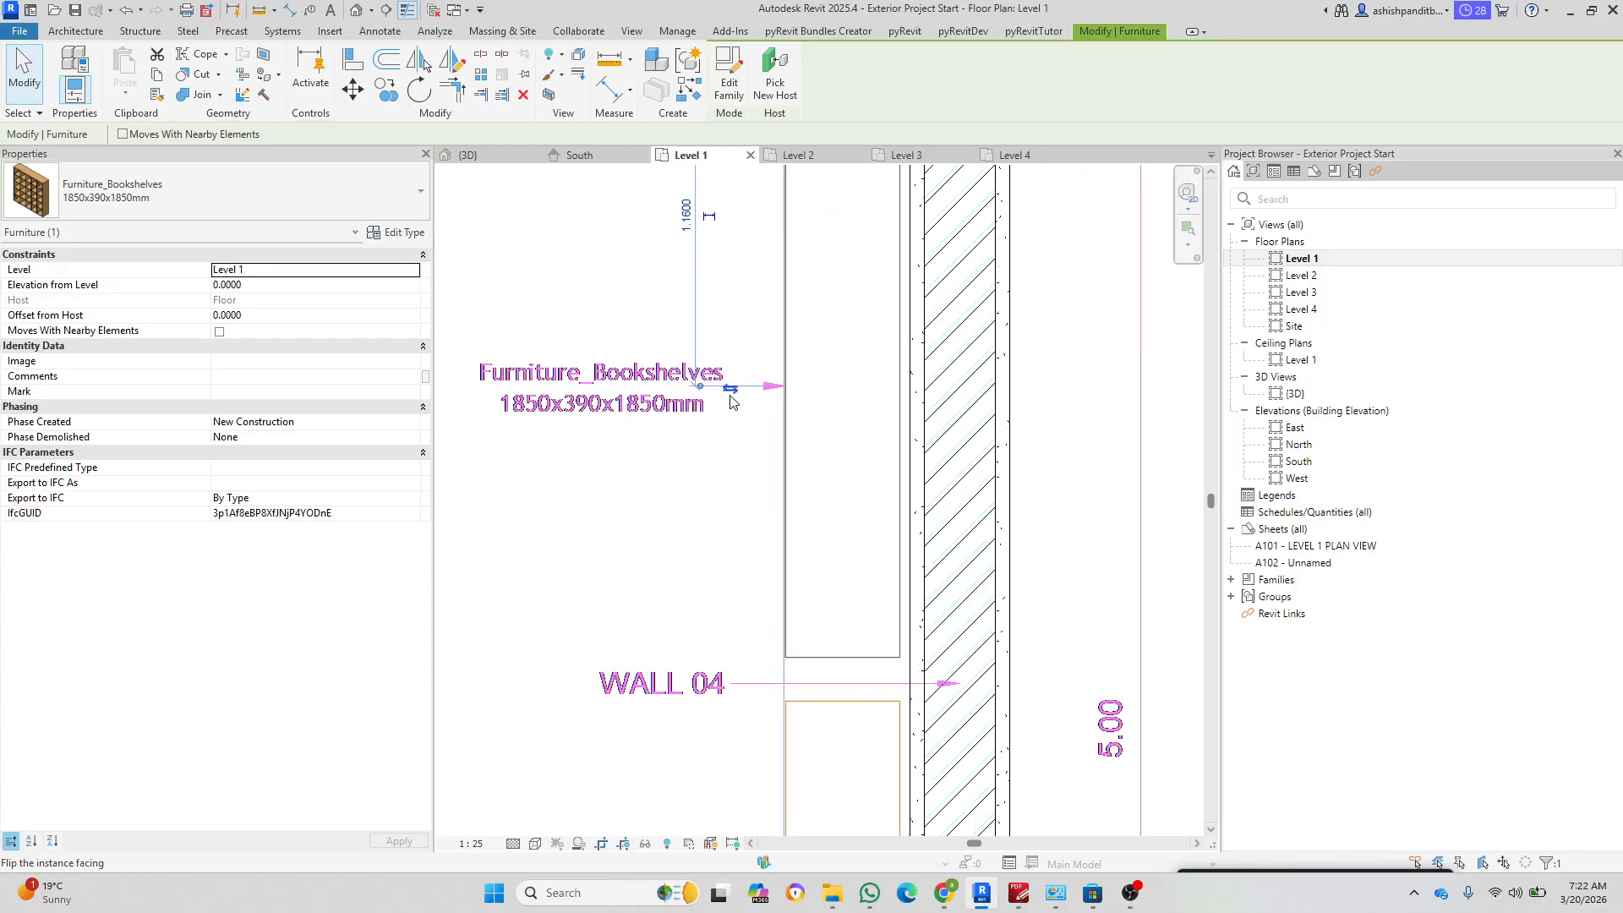
pyautogui.click(469, 156)
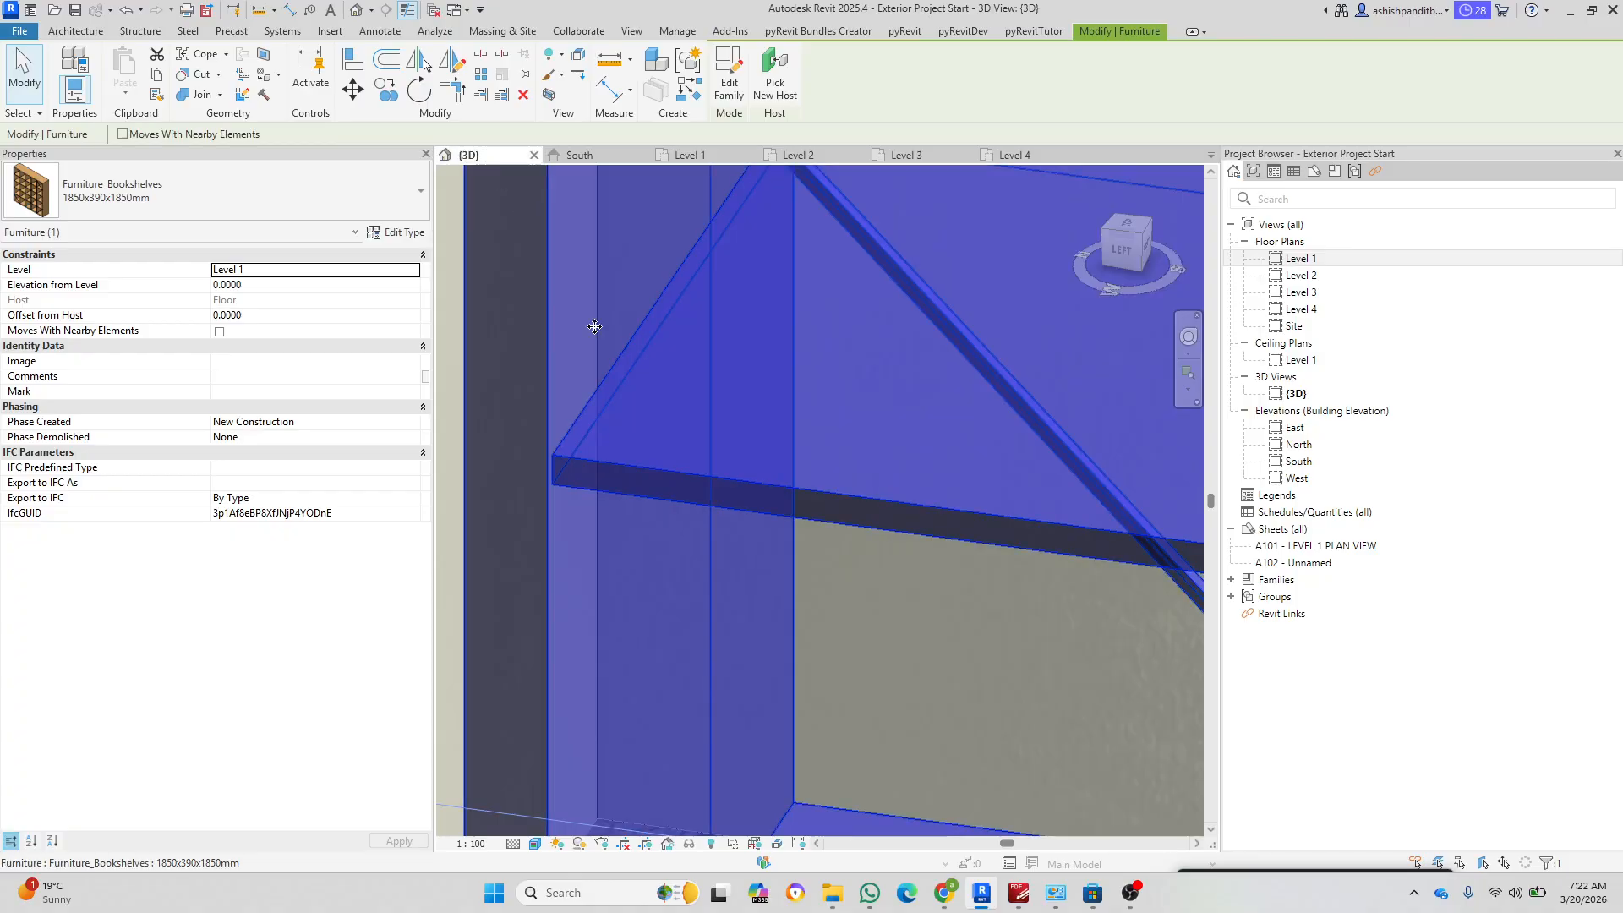
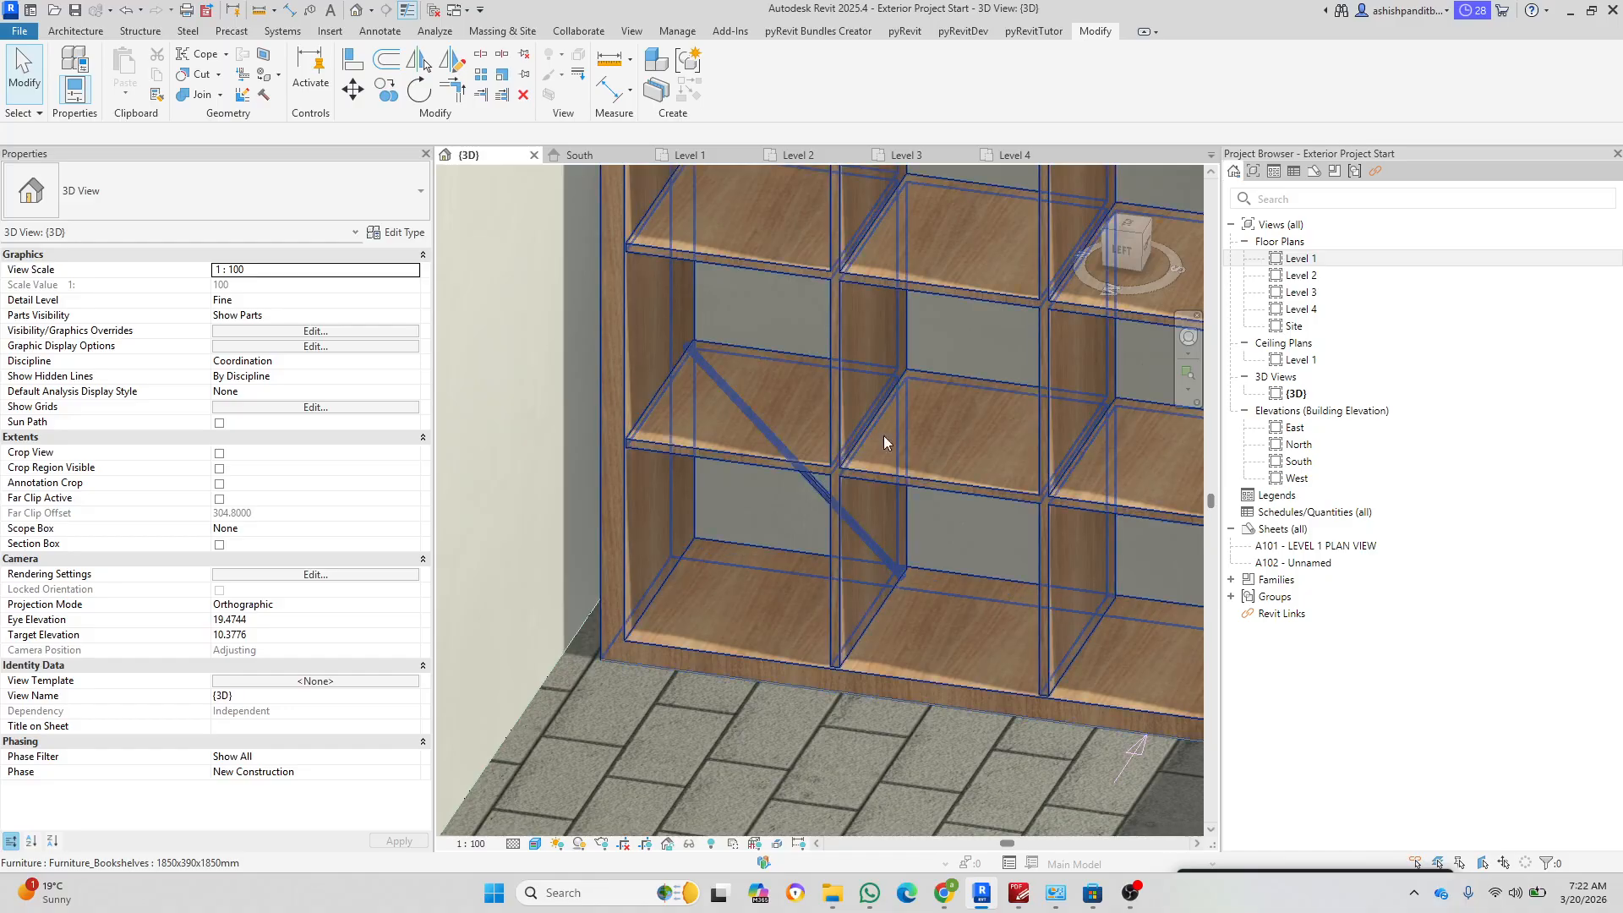
pyautogui.scroll(-5, 805, 430)
pyautogui.scroll(2, 658, 262)
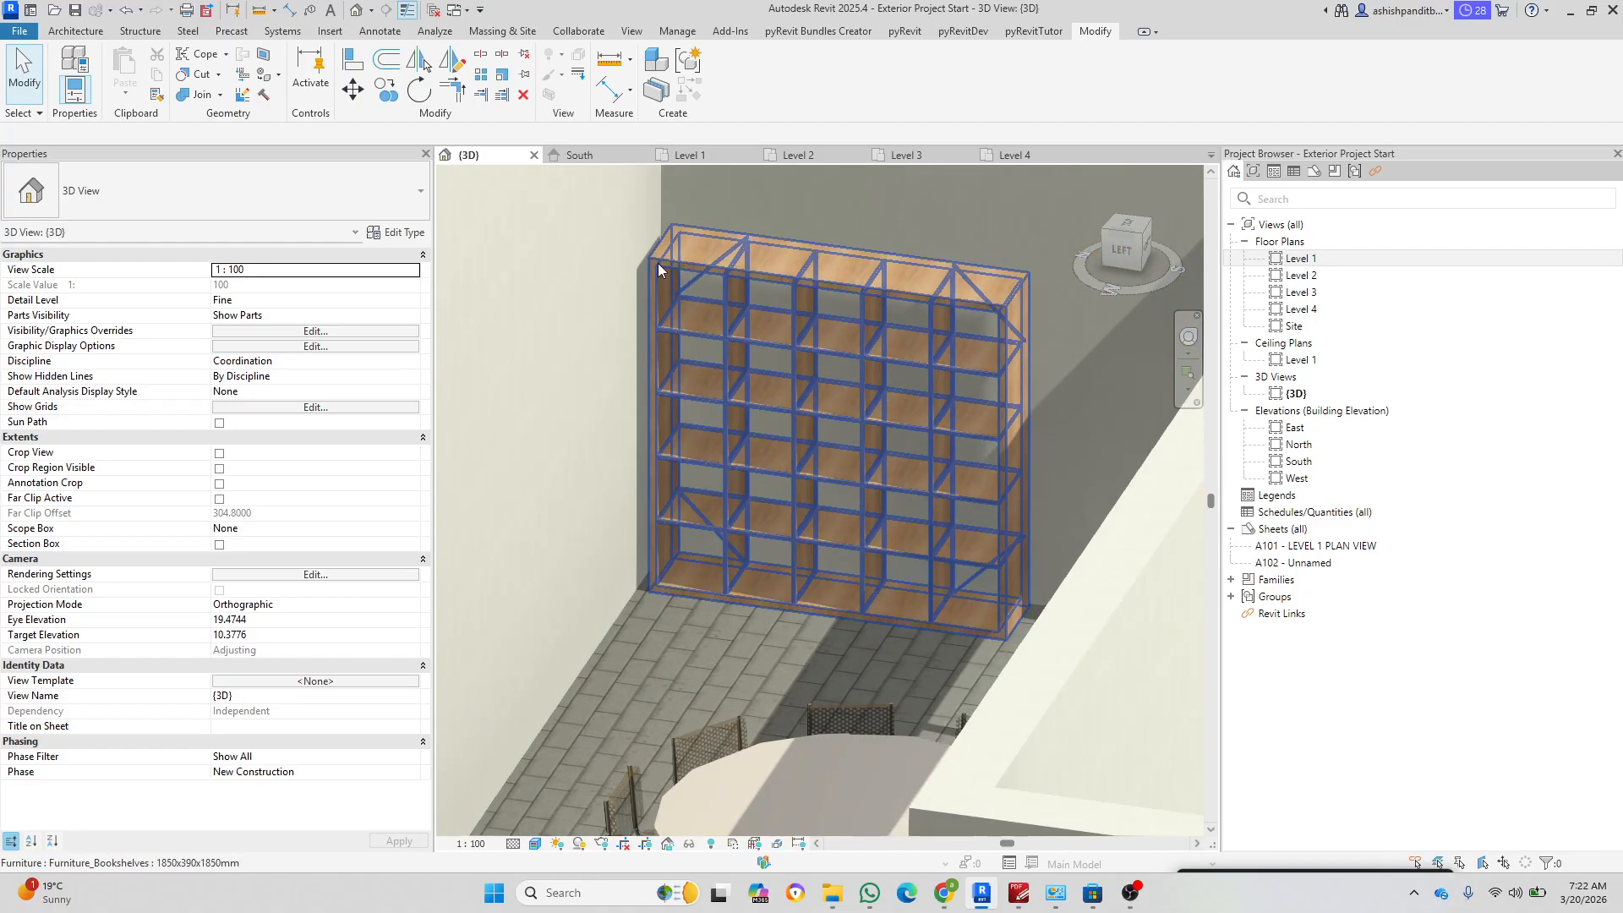
pyautogui.click(690, 155)
pyautogui.scroll(-2, 767, 510)
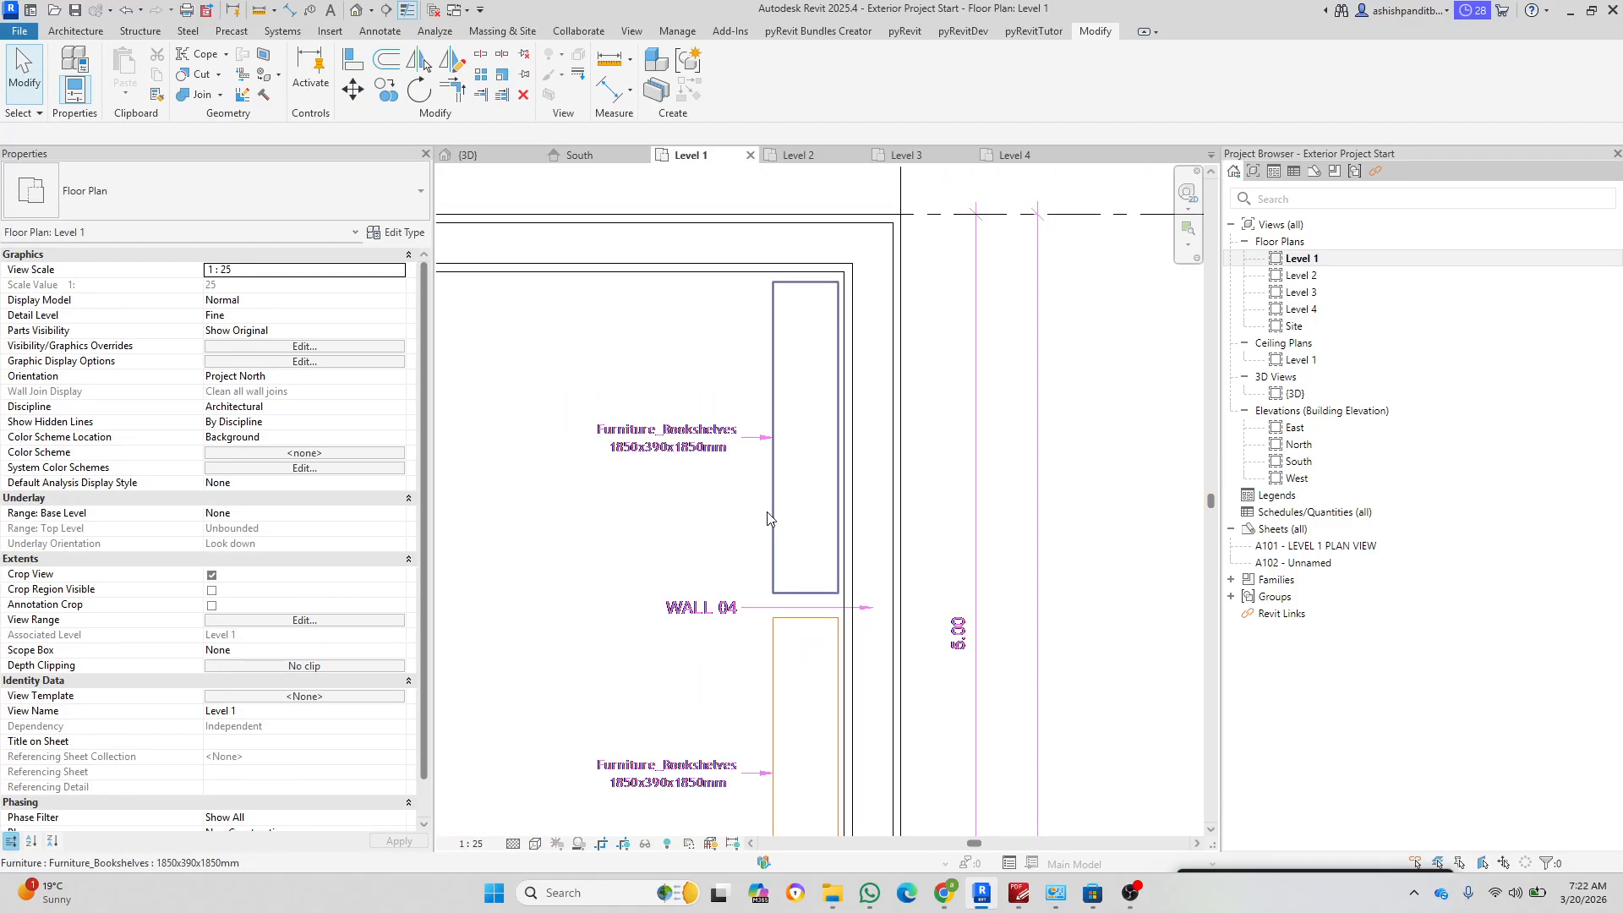
# Step: Reverse the facing of the upper bookshelf along WALL 04 once more and check its brace side in the 3D view
pyautogui.click(771, 516)
pyautogui.scroll(1, 765, 477)
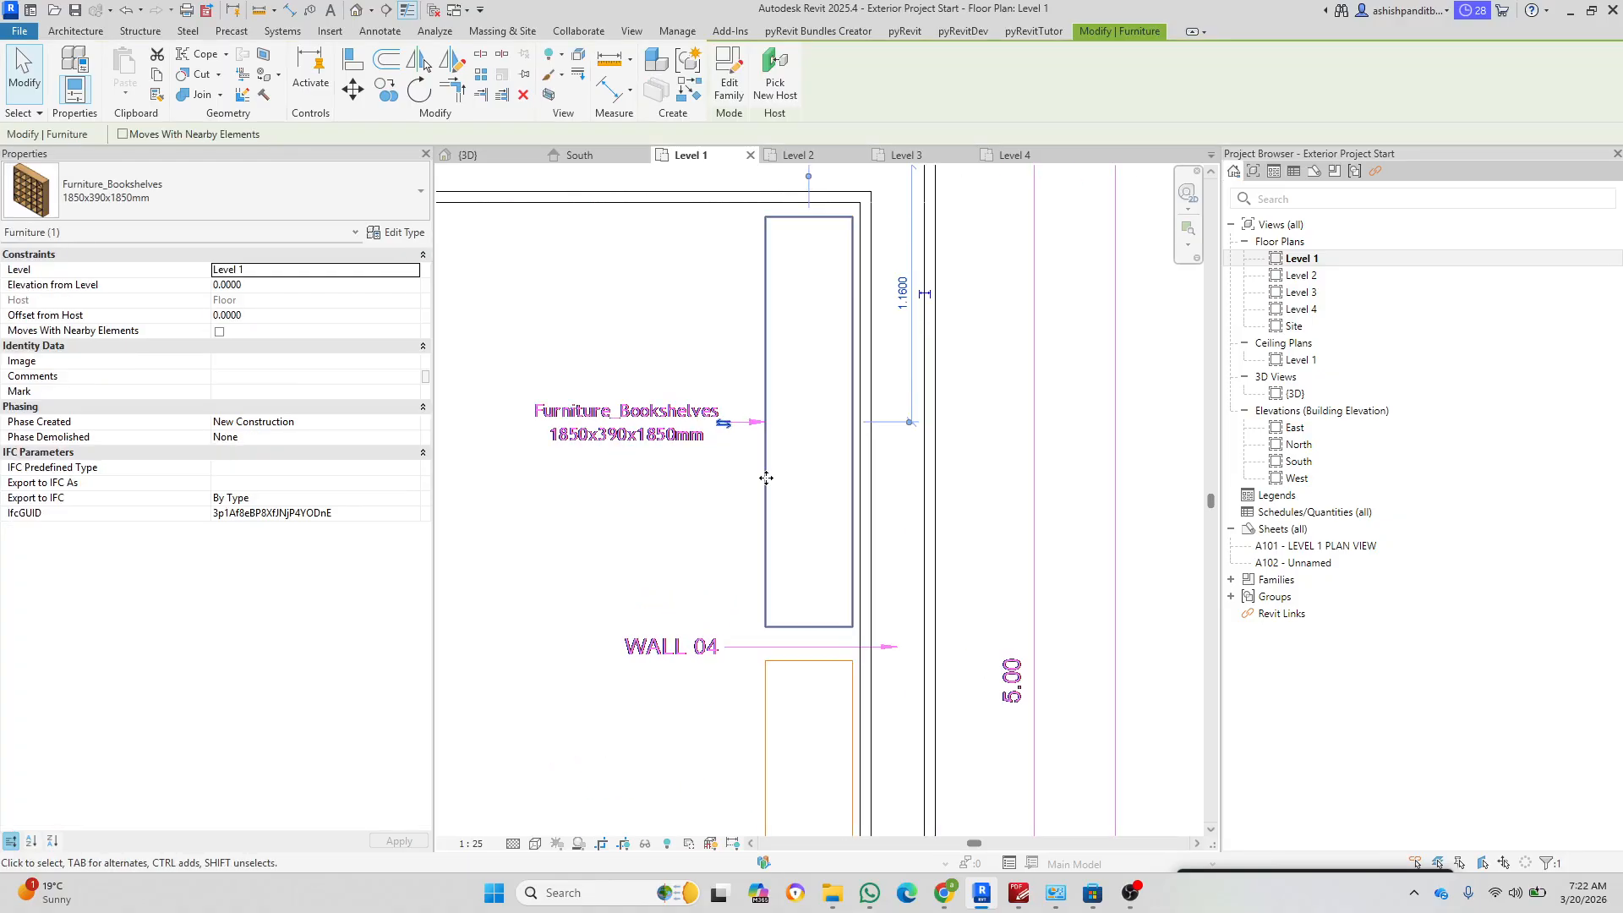
pyautogui.click(724, 431)
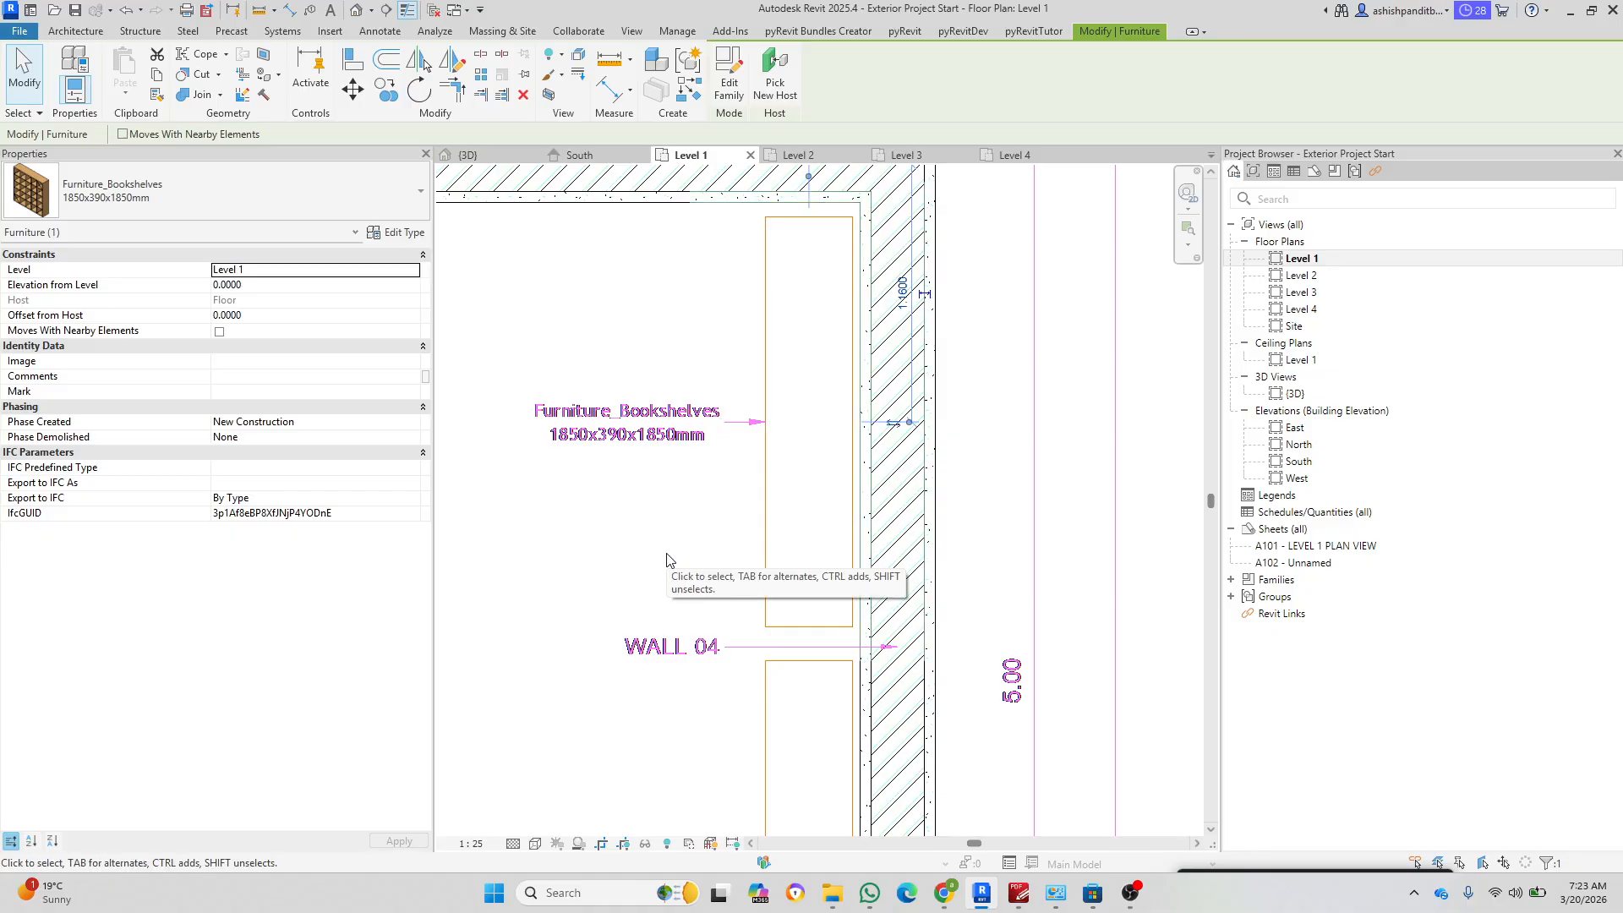
pyautogui.click(468, 155)
pyautogui.scroll(4, 759, 571)
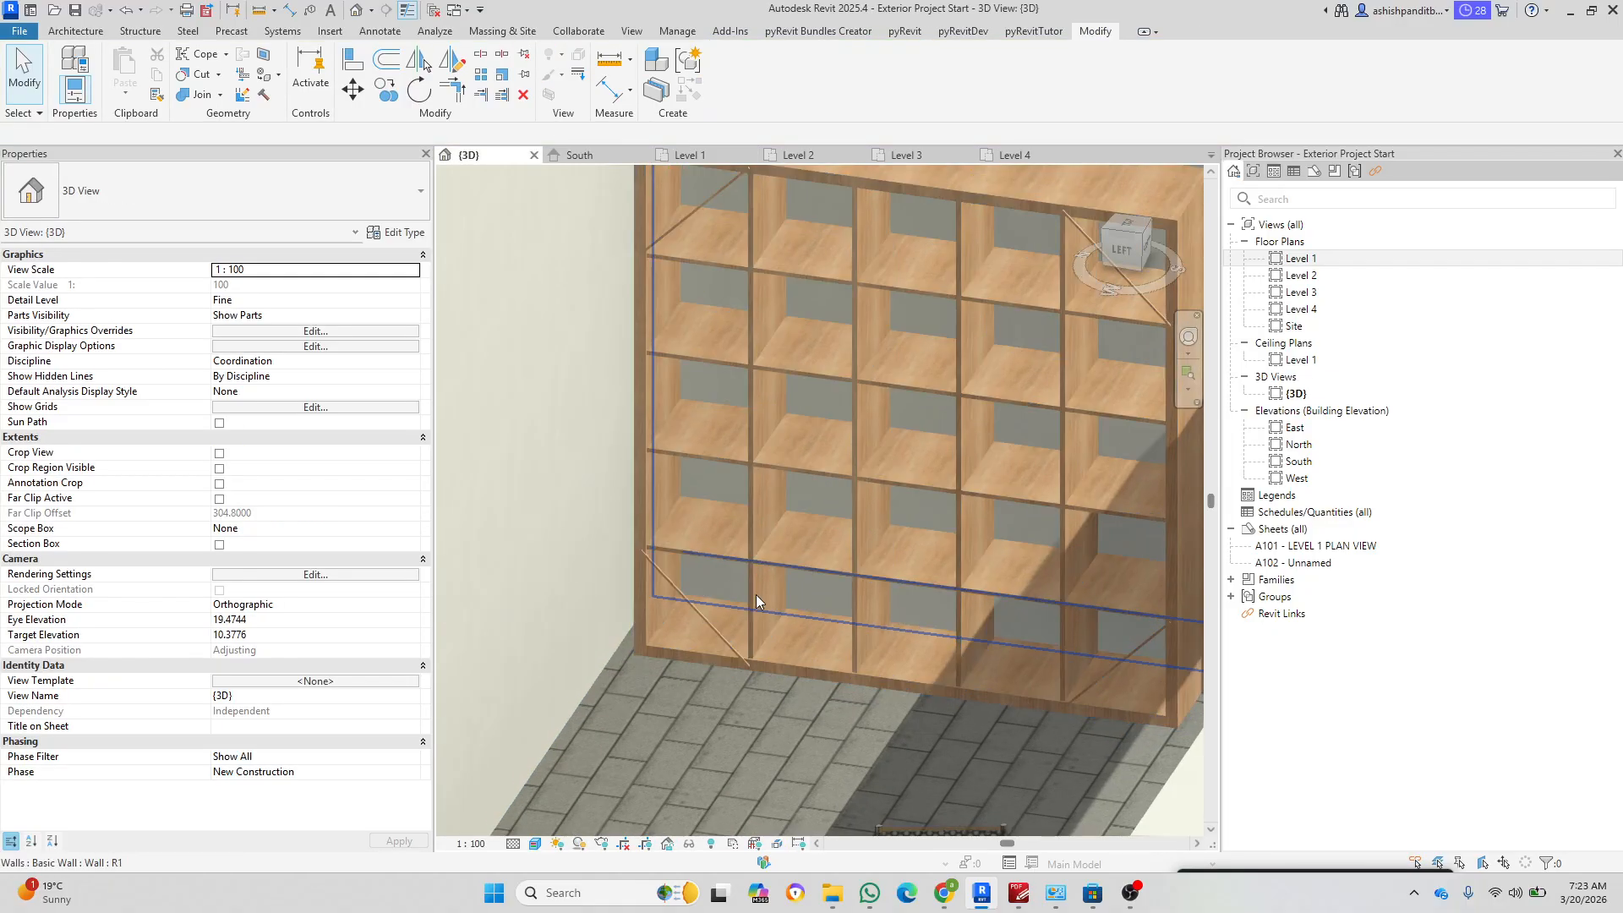
pyautogui.click(758, 571)
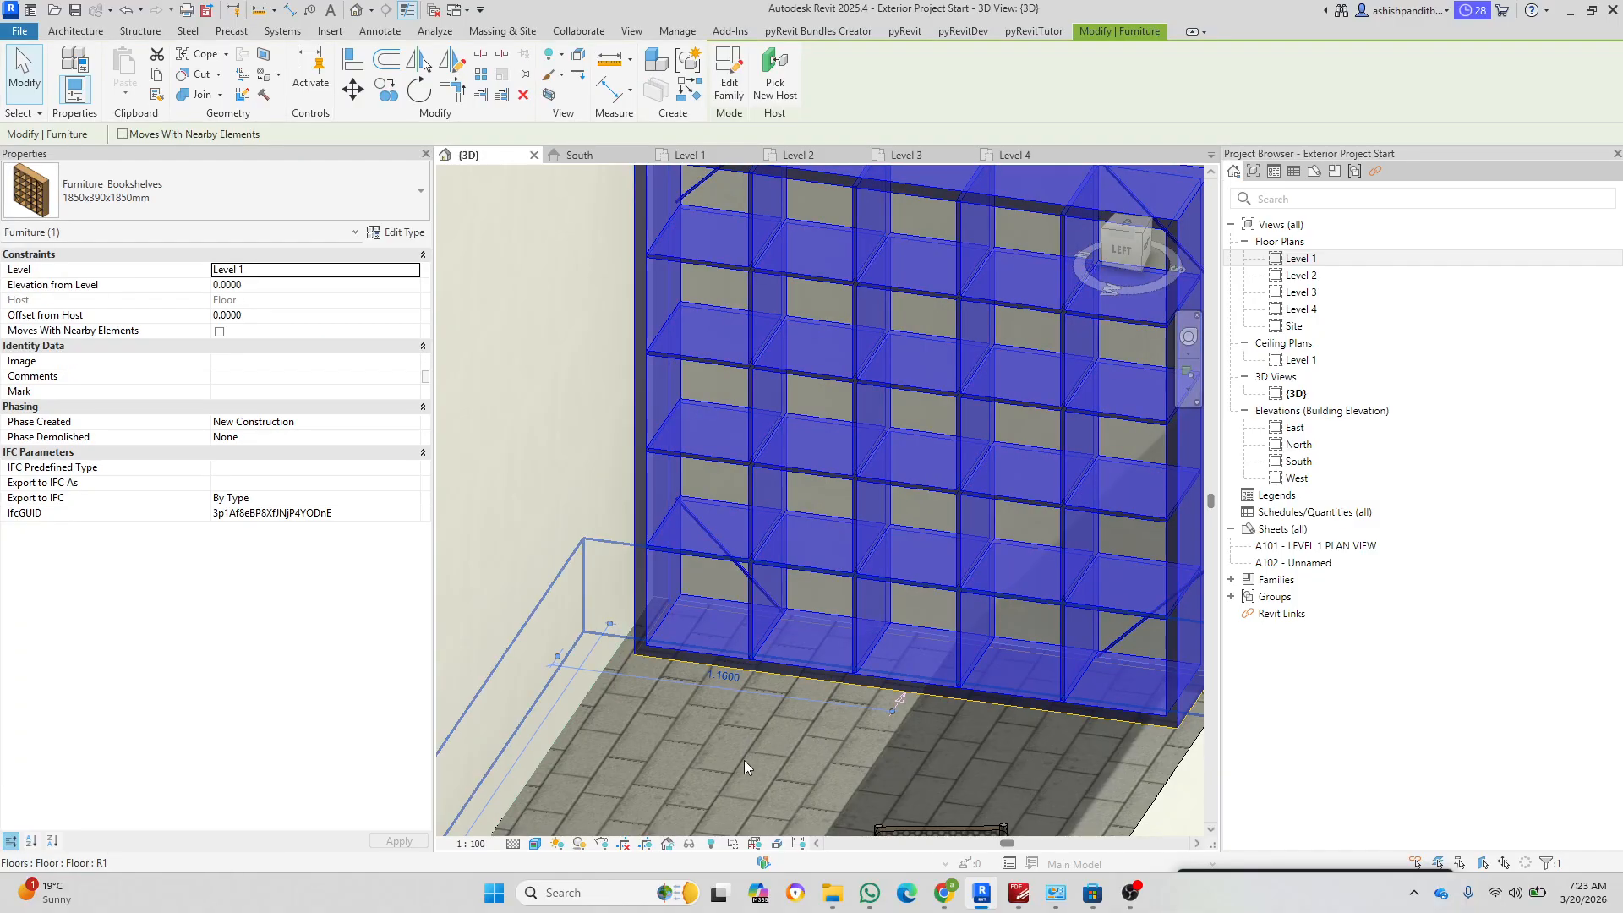
pyautogui.scroll(-2, 744, 766)
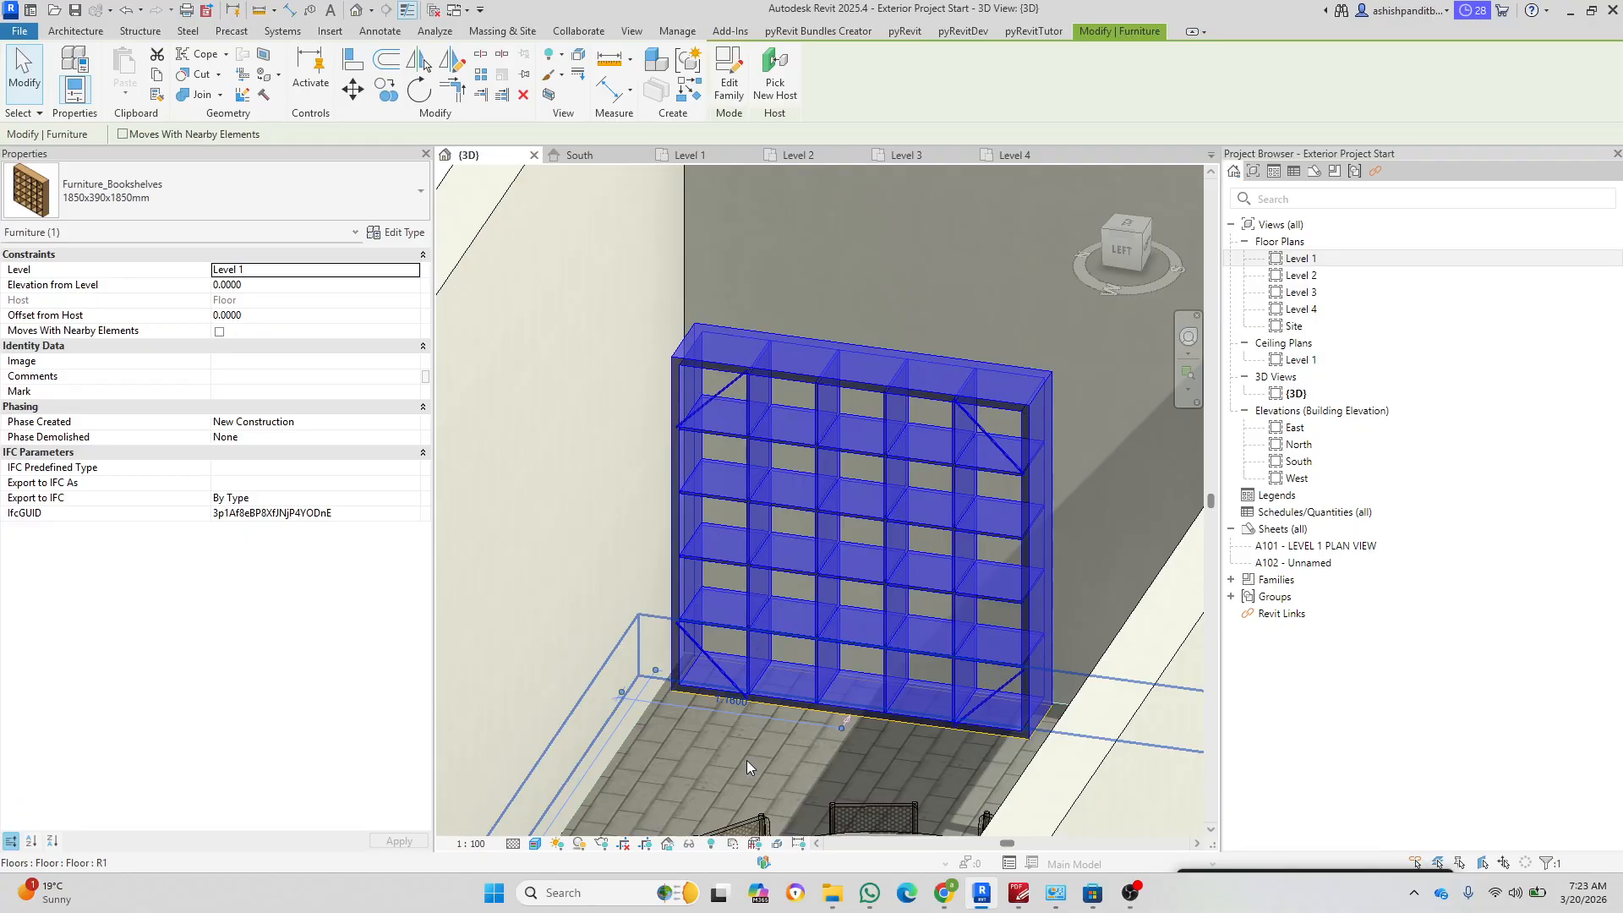
pyautogui.press('Escape')
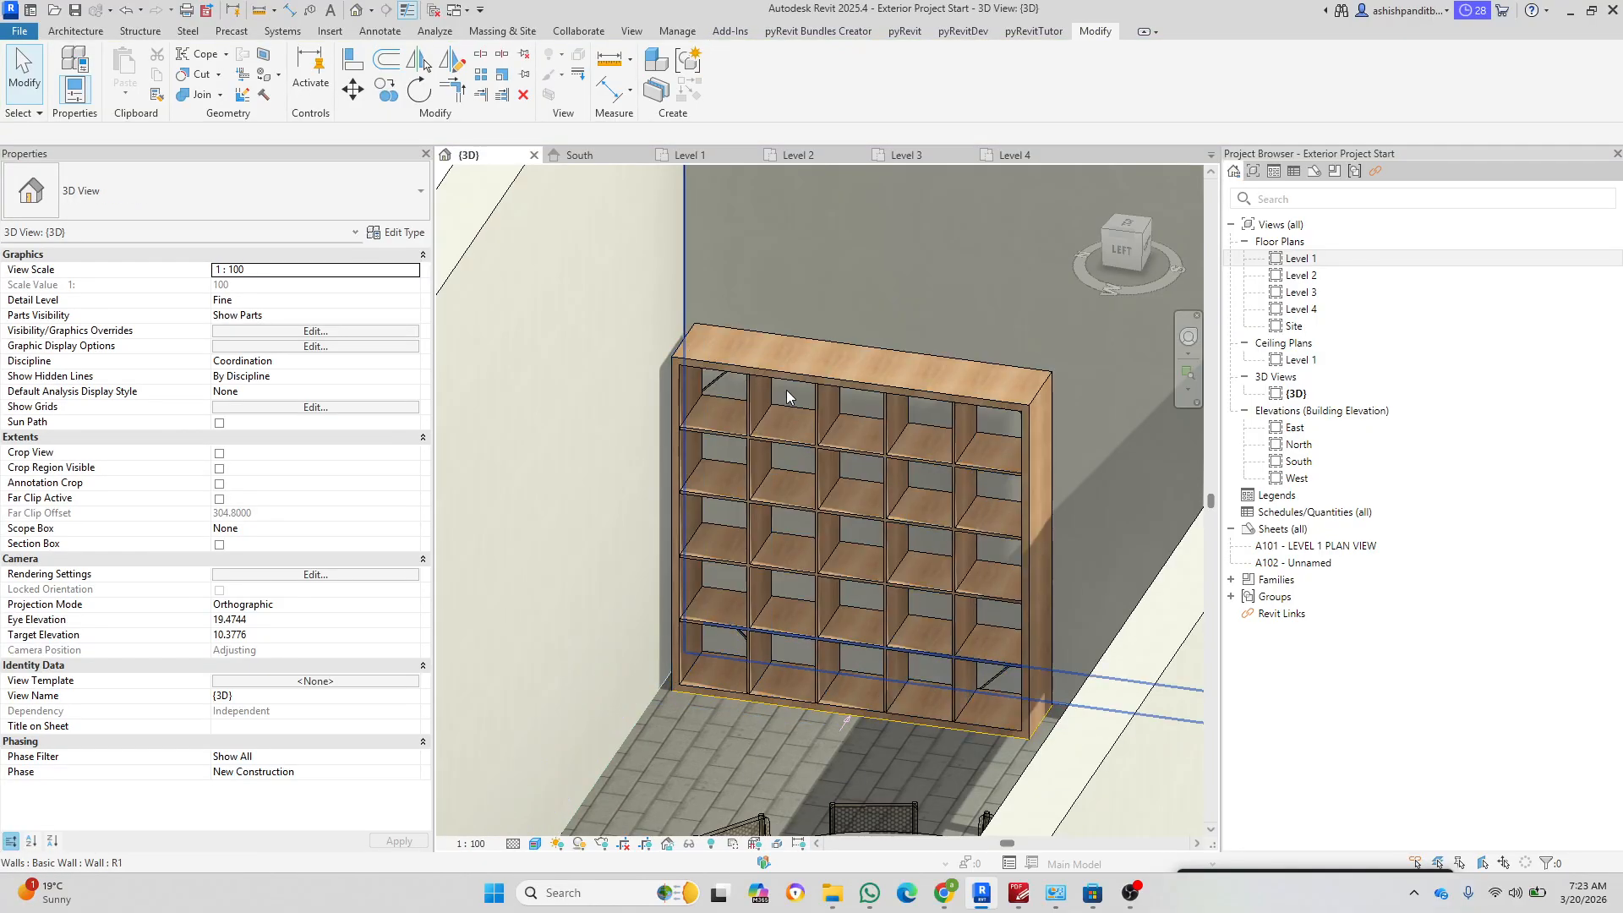
# Step: Copy the upper bookshelf in the Level 1 plan from its lower edge midpoint onto the lower edge of the lower bookshelf outline
pyautogui.click(727, 150)
pyautogui.scroll(-3, 627, 329)
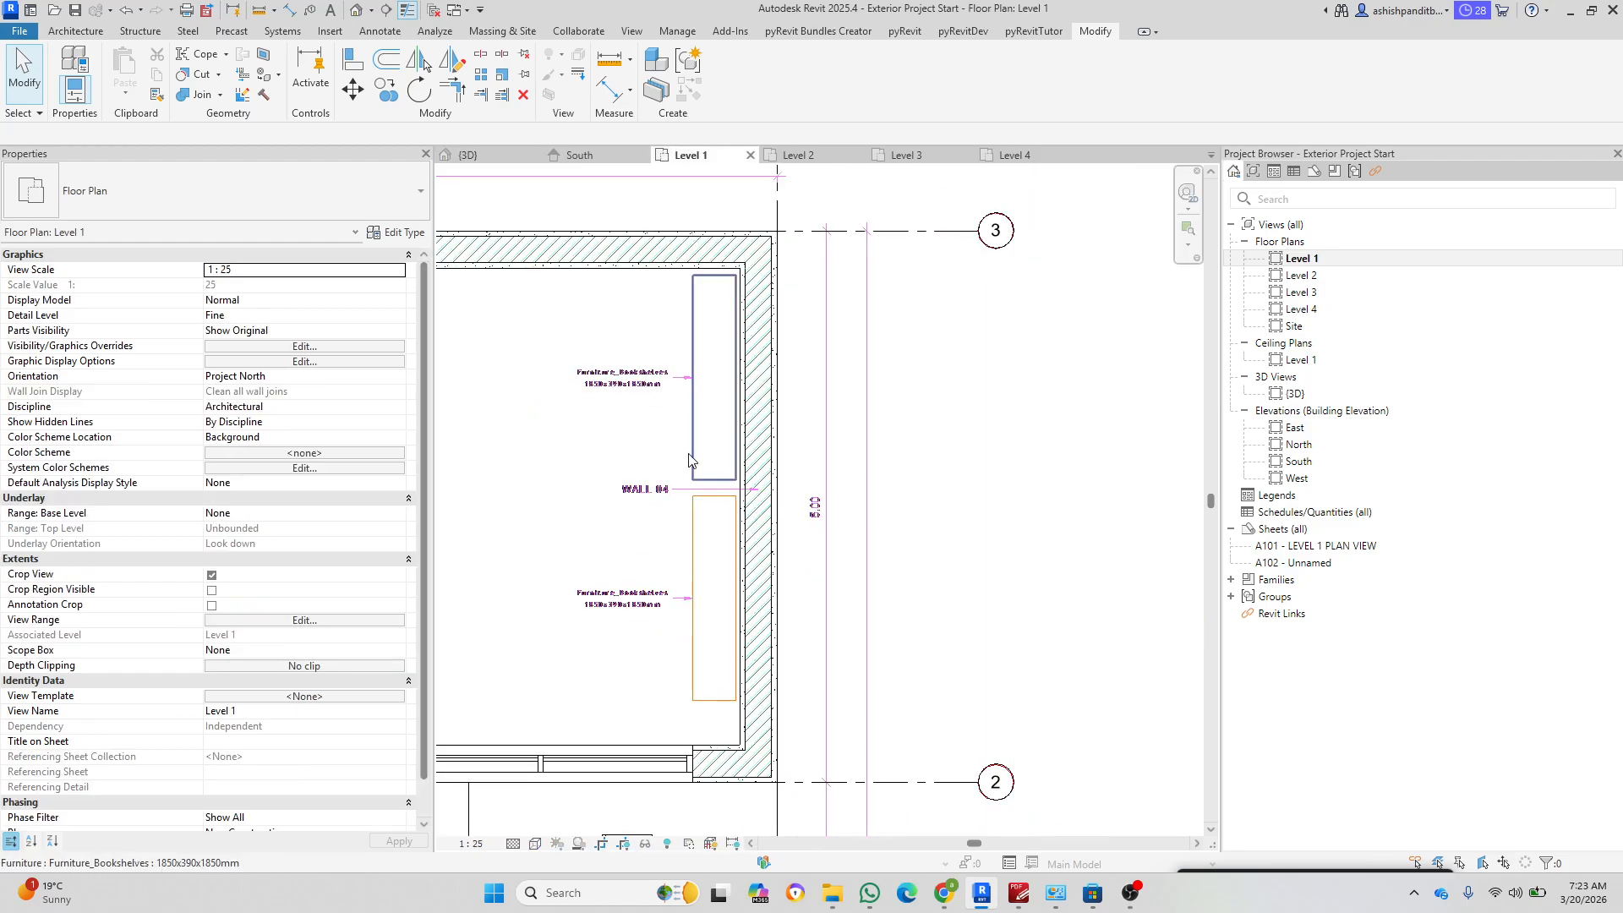
pyautogui.scroll(2, 691, 454)
pyautogui.click(698, 451)
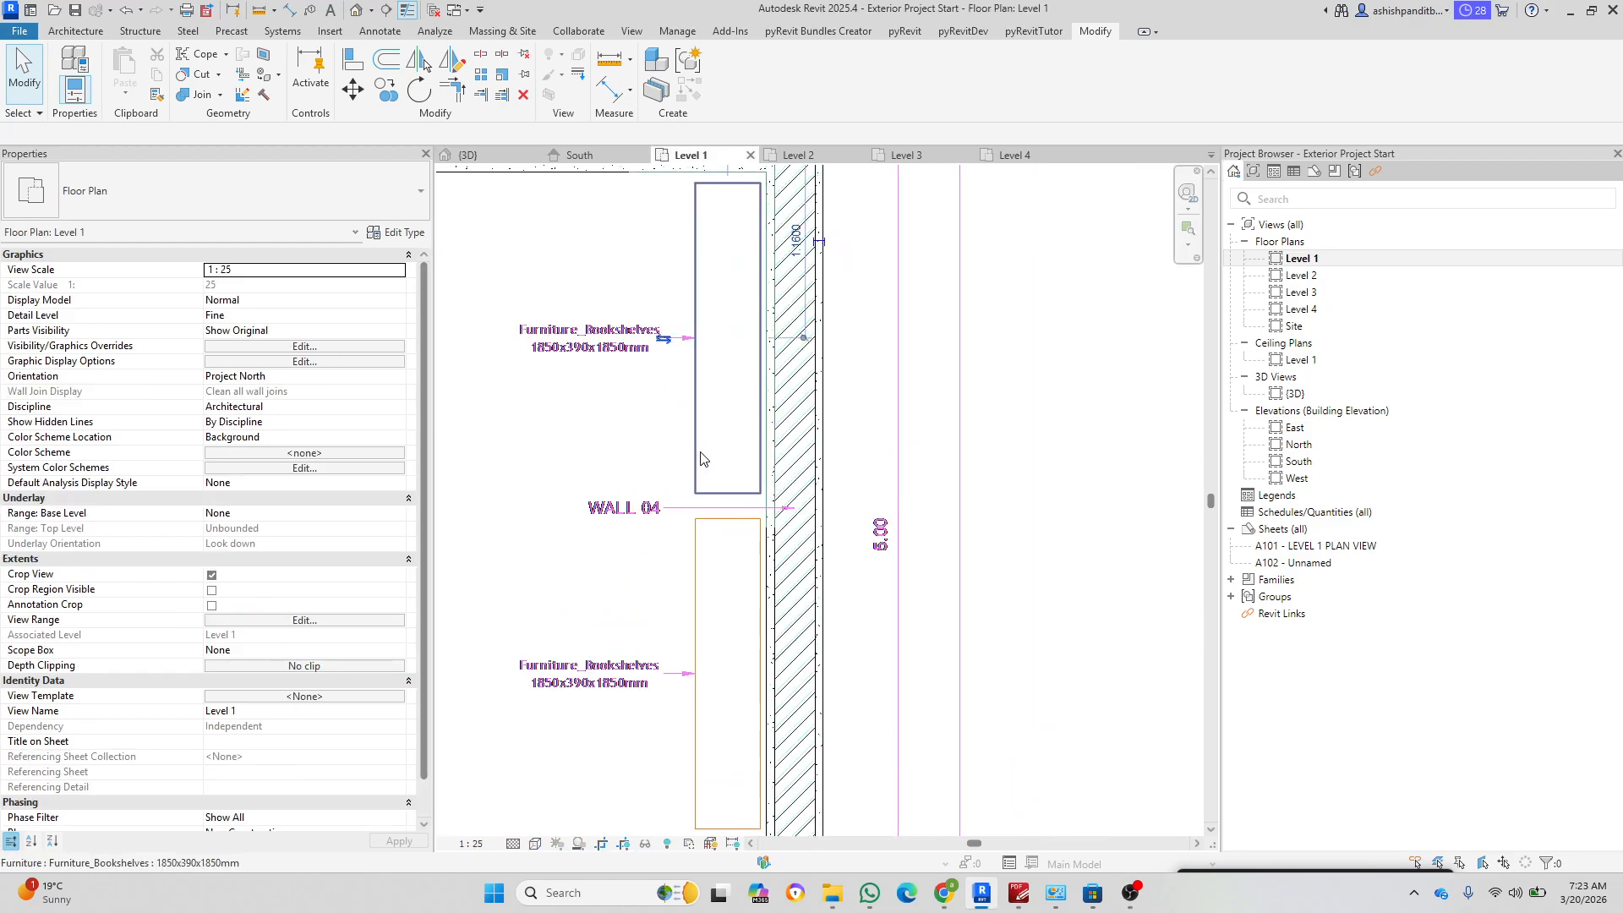
pyautogui.click(385, 89)
pyautogui.scroll(2, 727, 556)
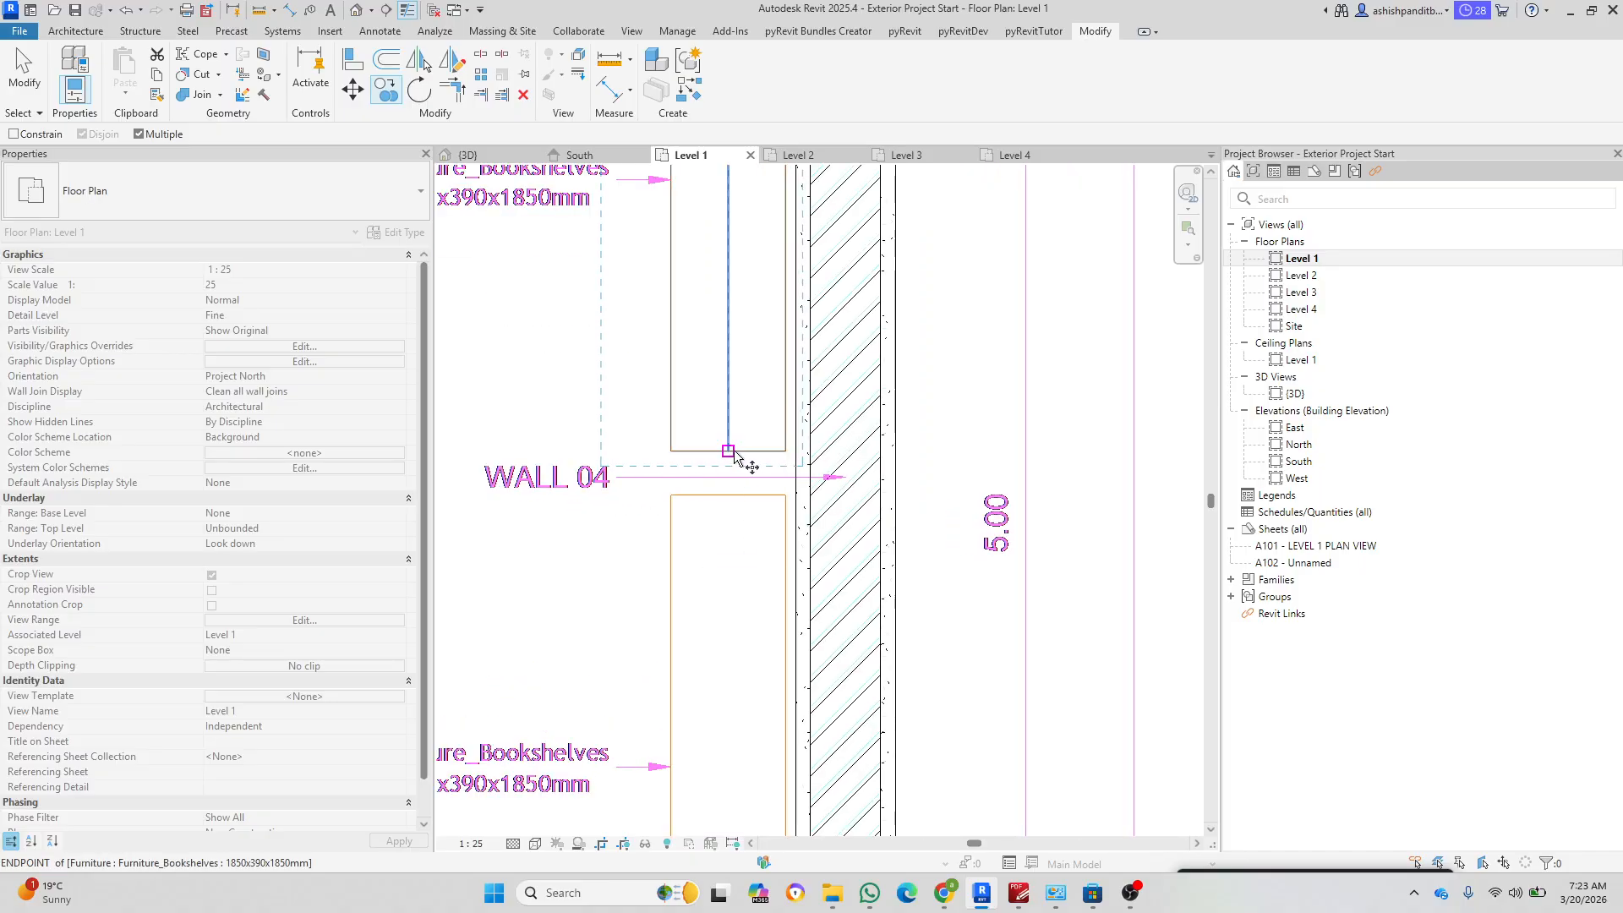
pyautogui.click(727, 451)
pyautogui.scroll(-3, 725, 364)
pyautogui.scroll(4, 724, 453)
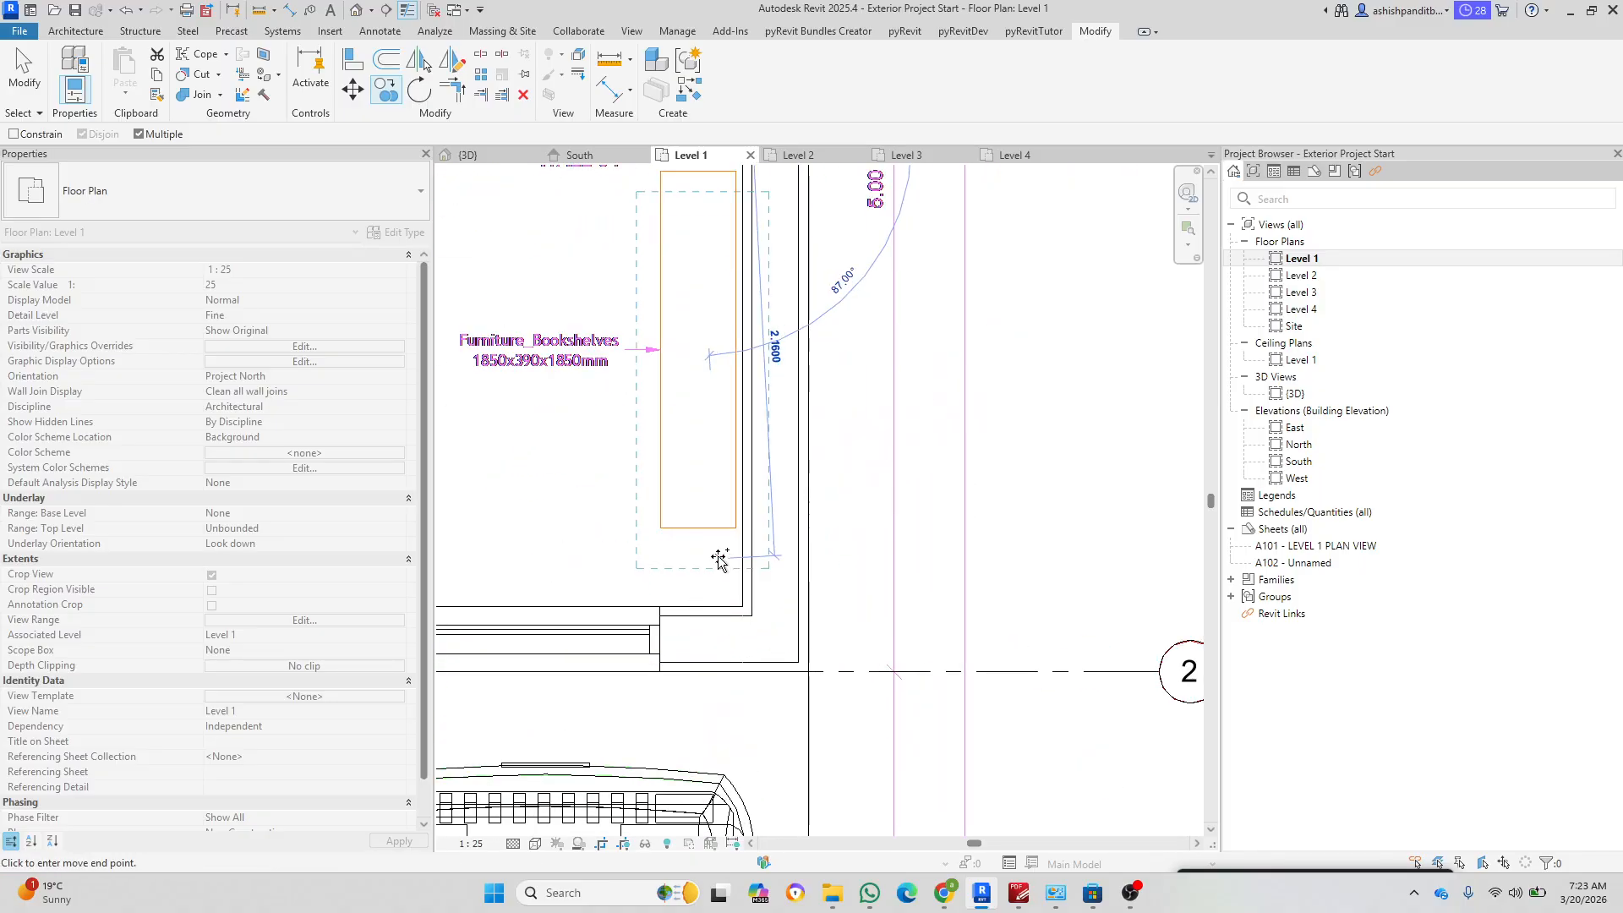
pyautogui.click(691, 524)
pyautogui.press('Escape')
pyautogui.press('Escape')
pyautogui.scroll(-3, 681, 561)
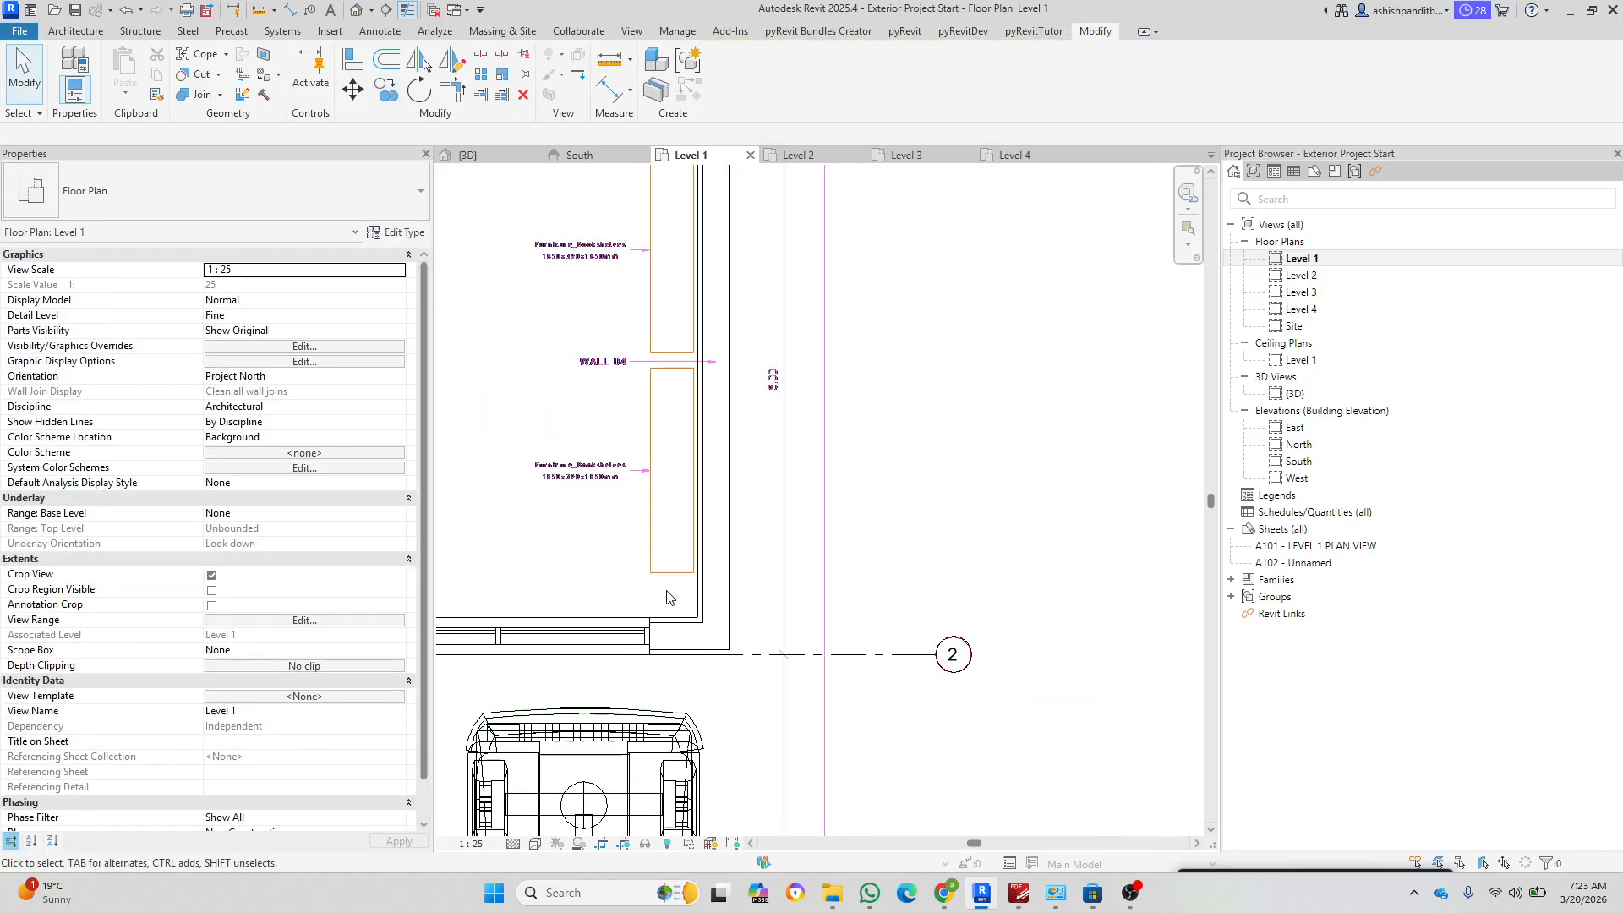
# Step: Examine both bookshelves and the surrounding rooms in the 3D view
pyautogui.click(356, 11)
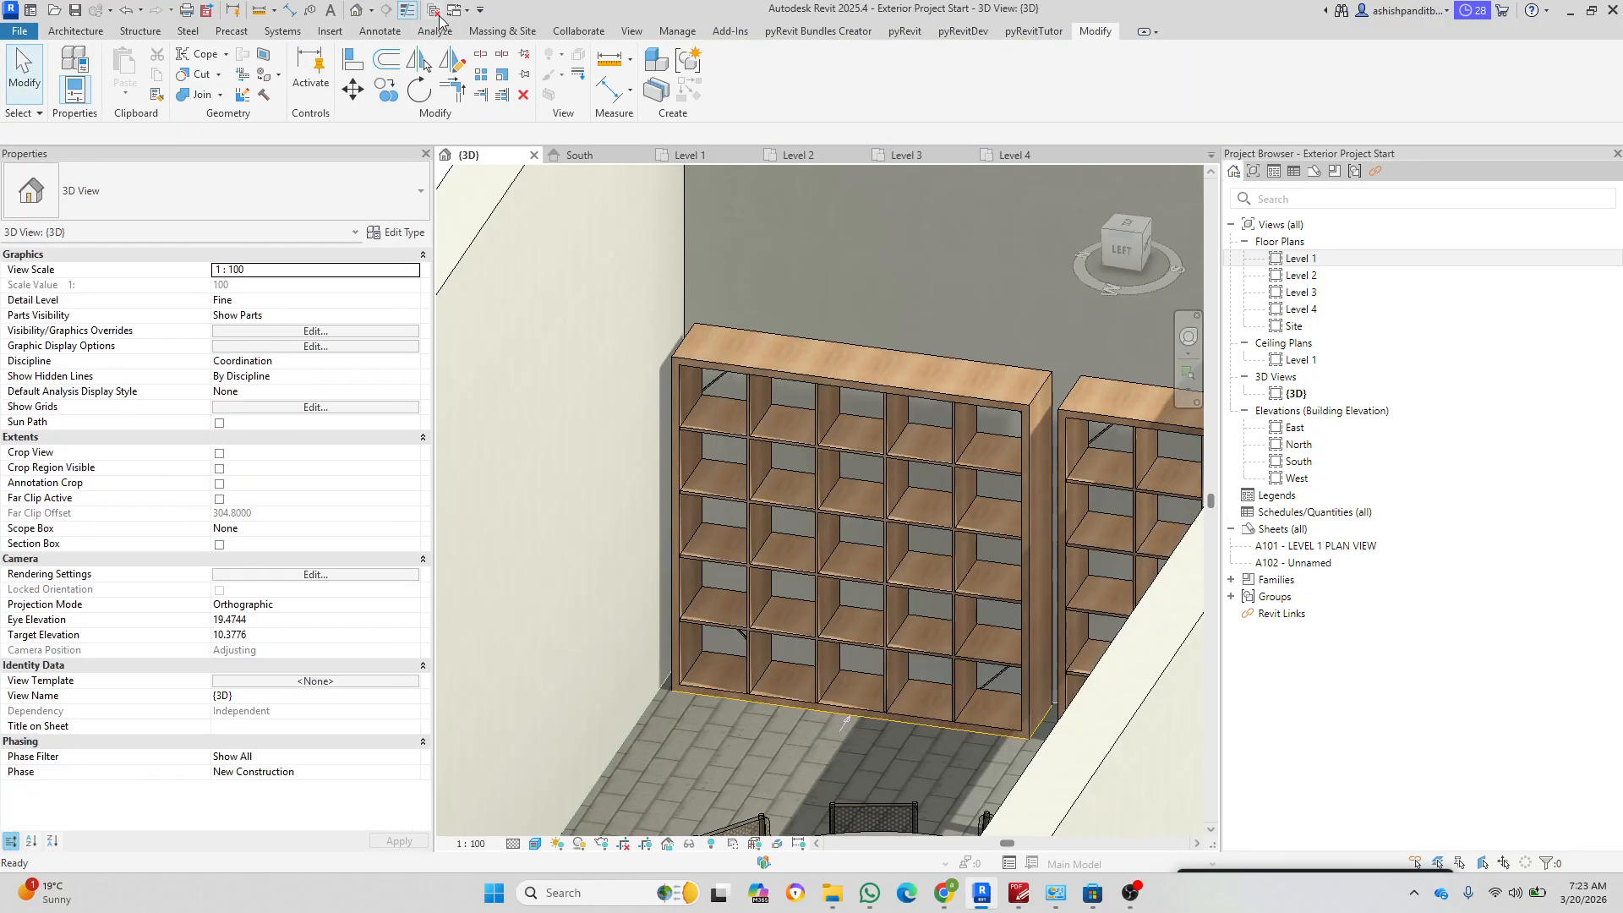
pyautogui.scroll(-3, 795, 454)
pyautogui.scroll(3, 837, 525)
pyautogui.keyDown('shift'); pyautogui.moveTo(837, 525); pyautogui.dragTo(668, 583, button='middle'); pyautogui.keyUp('shift')
pyautogui.scroll(-2, 744, 473)
pyautogui.scroll(-2, 849, 512)
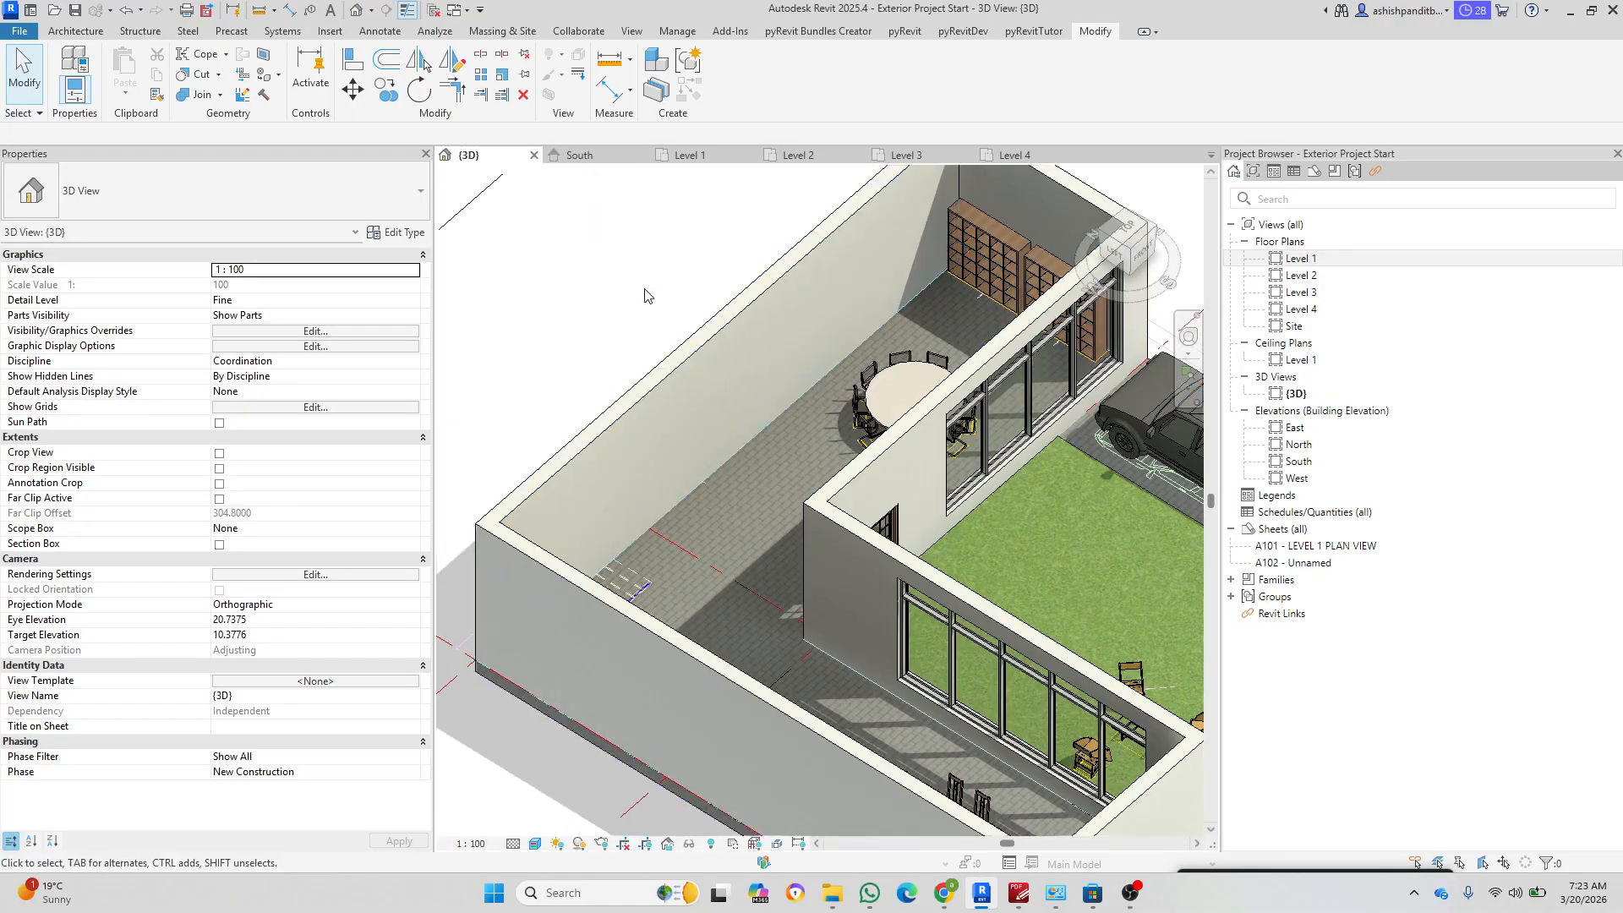
# Step: Review the Level 1 plan, checking the bookshelves, dining sets, outdoor seating and cars for elements still missing
pyautogui.click(690, 154)
pyautogui.scroll(-3, 975, 564)
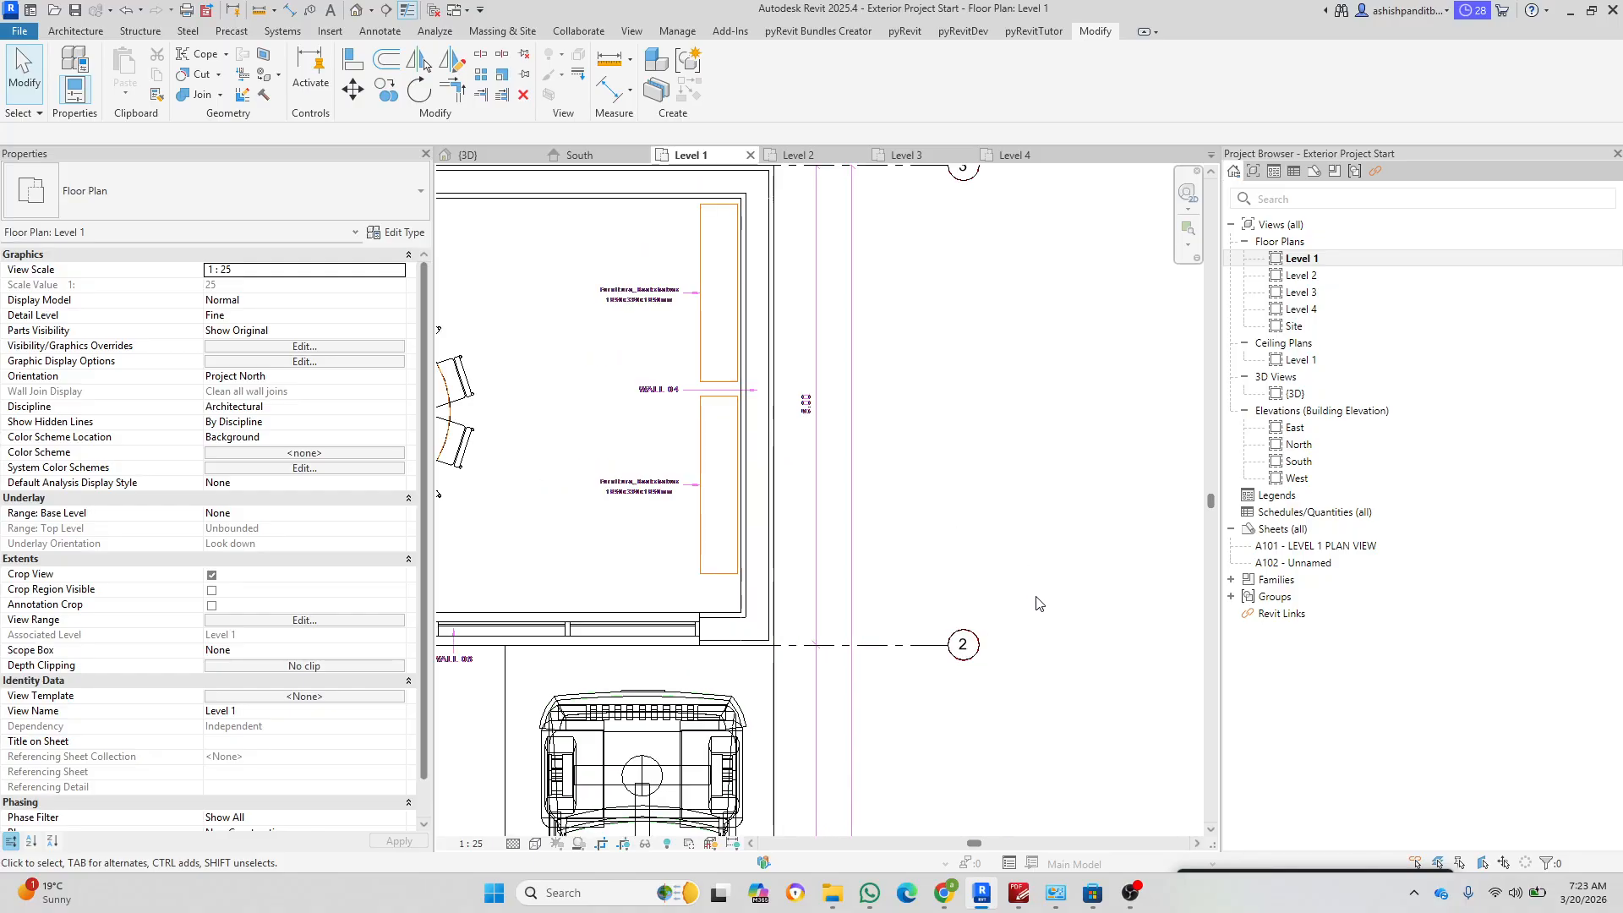
pyautogui.scroll(3, 975, 564)
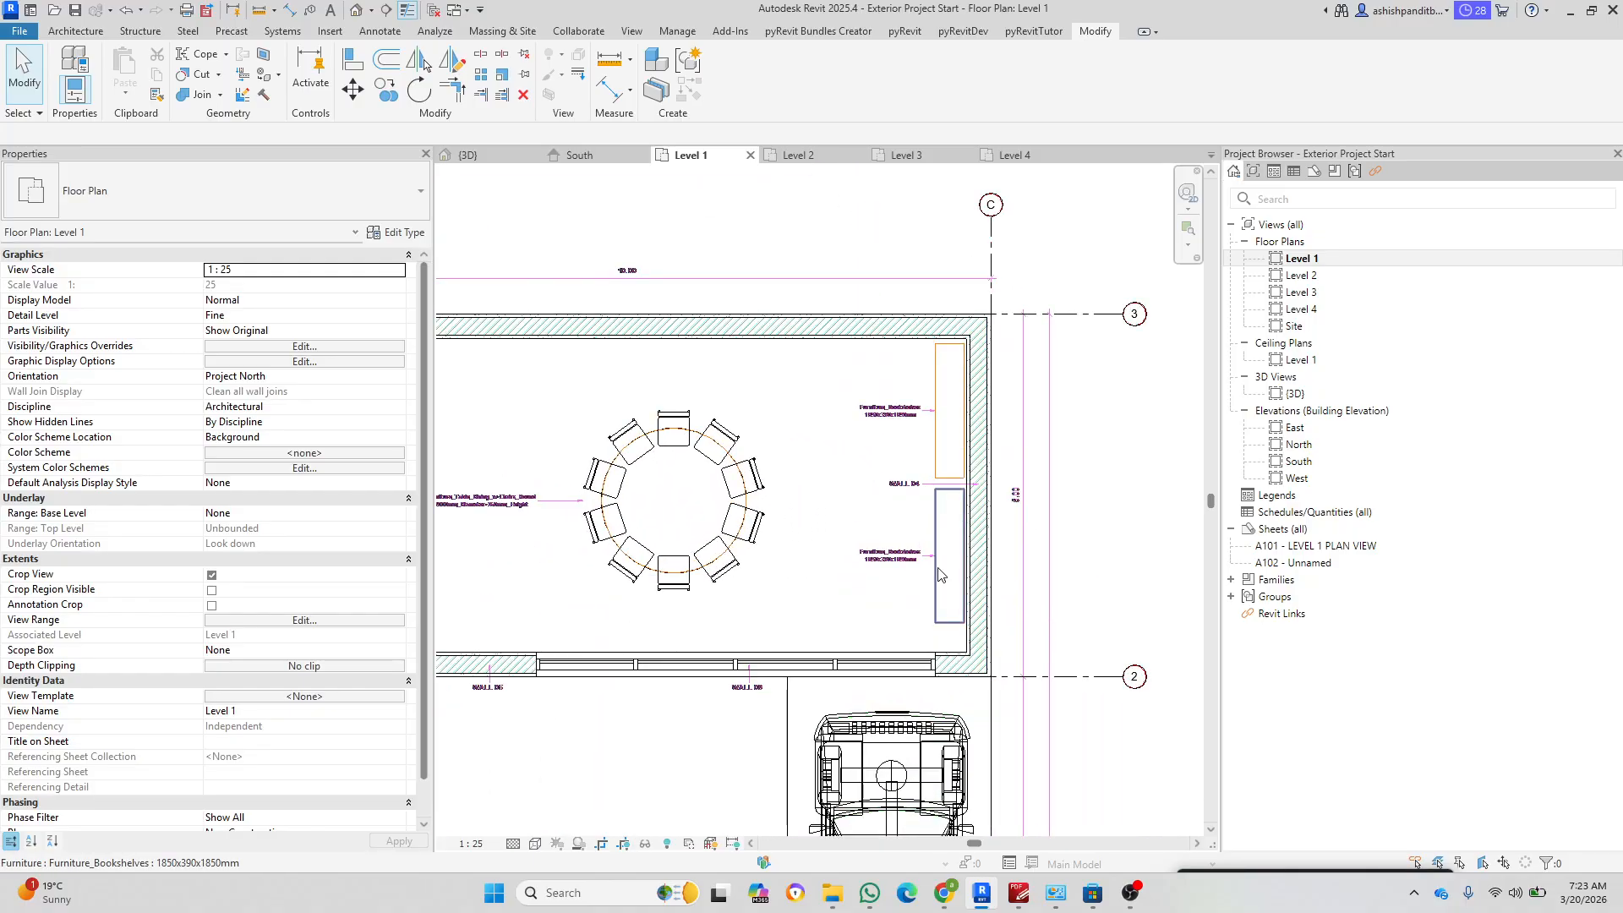
pyautogui.moveTo(940, 575); pyautogui.dragTo(1038, 395, button='middle')
pyautogui.moveTo(695, 401); pyautogui.dragTo(892, 334, button='middle')
pyautogui.scroll(-2, 945, 391)
pyautogui.moveTo(777, 652); pyautogui.dragTo(841, 513, button='middle')
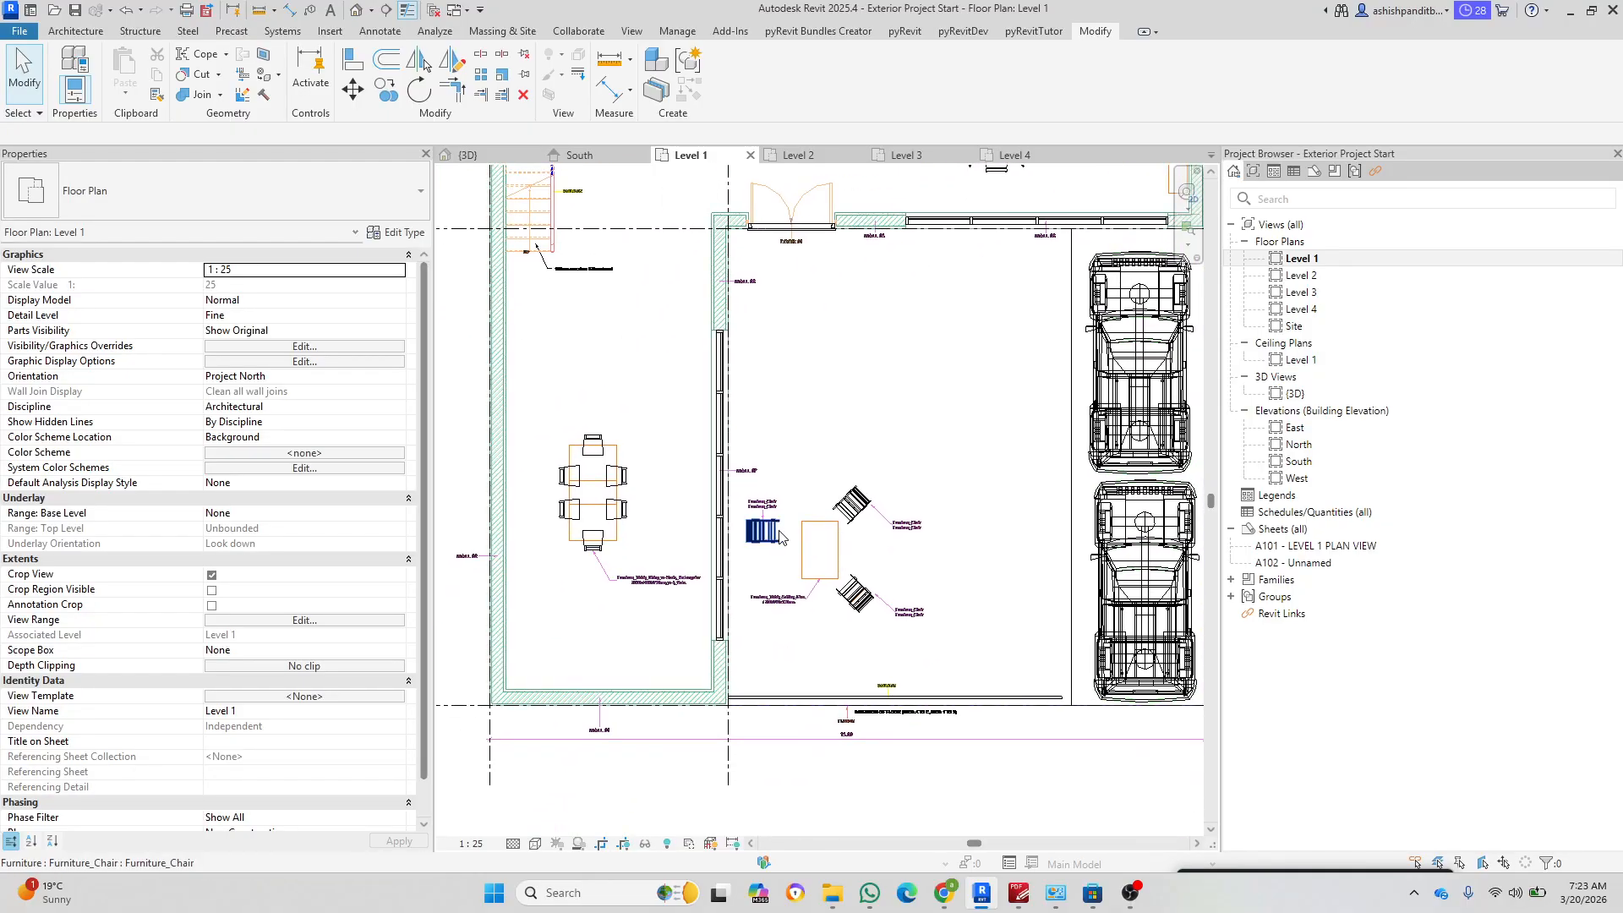
pyautogui.moveTo(896, 621); pyautogui.dragTo(661, 598, button='middle')
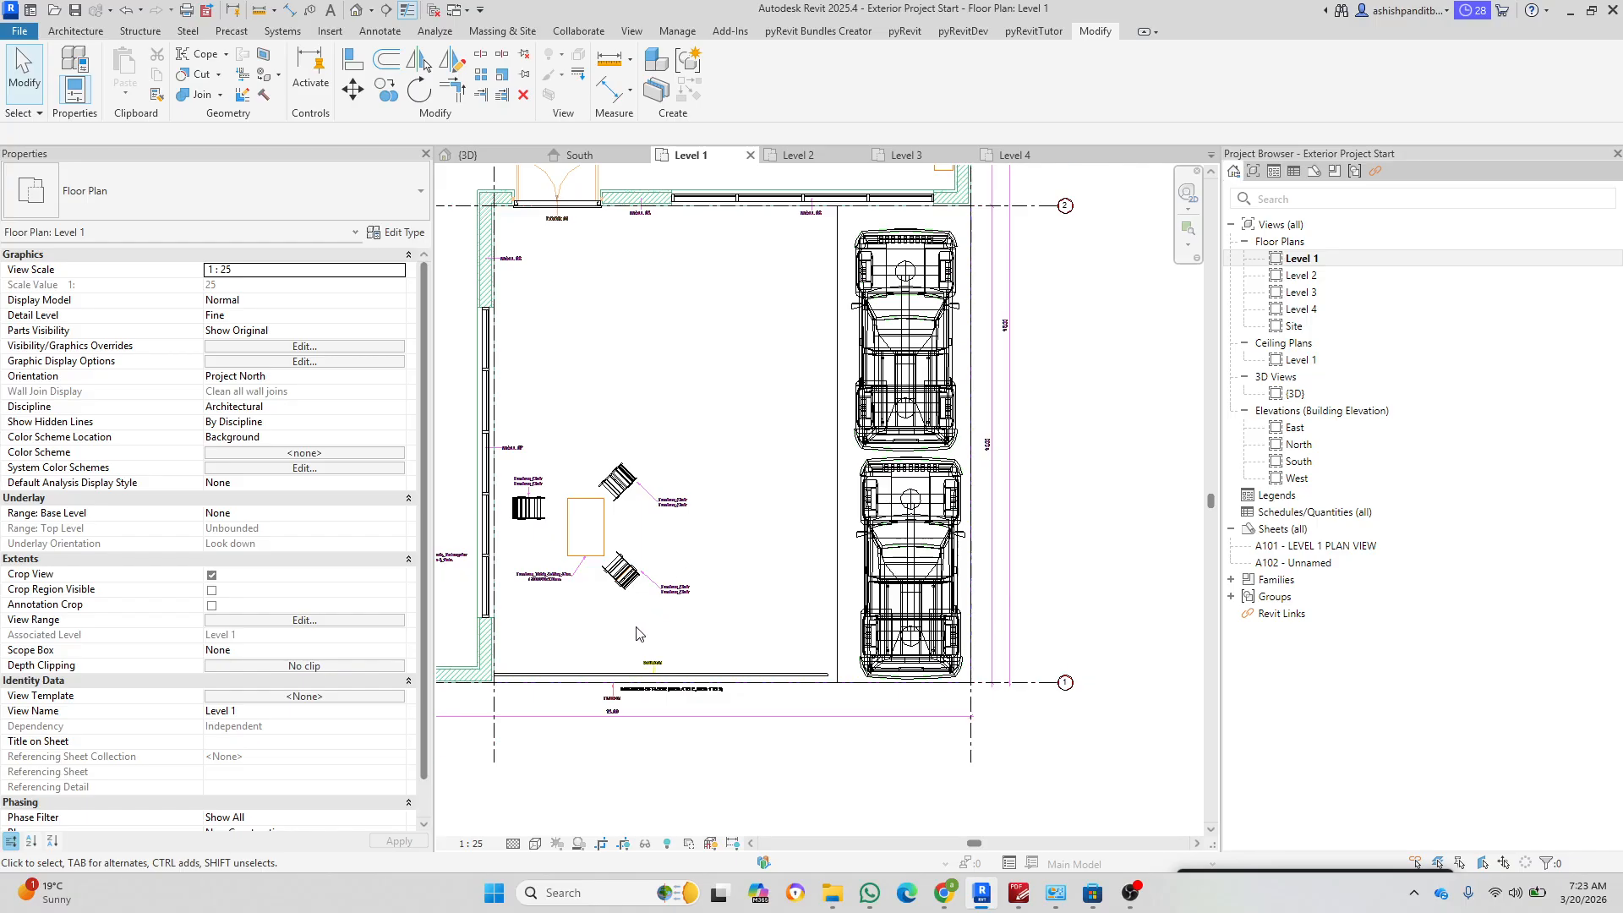
pyautogui.moveTo(647, 700); pyautogui.dragTo(896, 692, button='middle')
pyautogui.scroll(3, 819, 611)
pyautogui.scroll(-3, 849, 640)
pyautogui.scroll(-4, 856, 638)
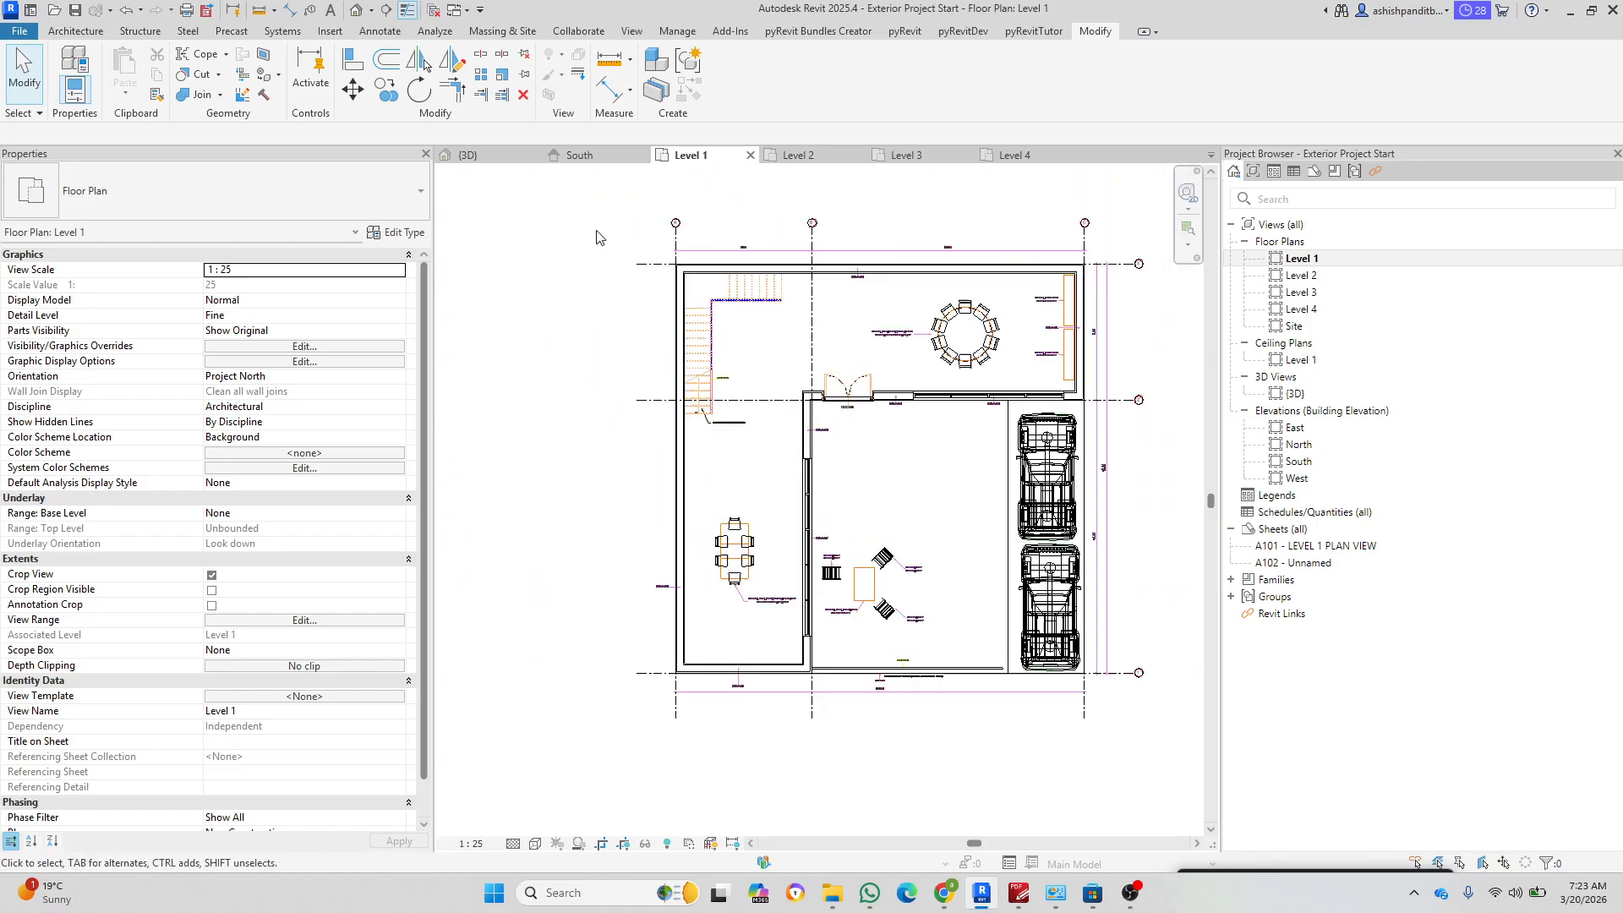
# Step: Start a stair at the Level 1 stair outline using the Assembled Stair type 180mm max riser 275mm tread
pyautogui.scroll(8, 666, 281)
pyautogui.scroll(1, 963, 583)
pyautogui.scroll(1, 989, 594)
pyautogui.moveTo(989, 595); pyautogui.dragTo(851, 539, button='middle')
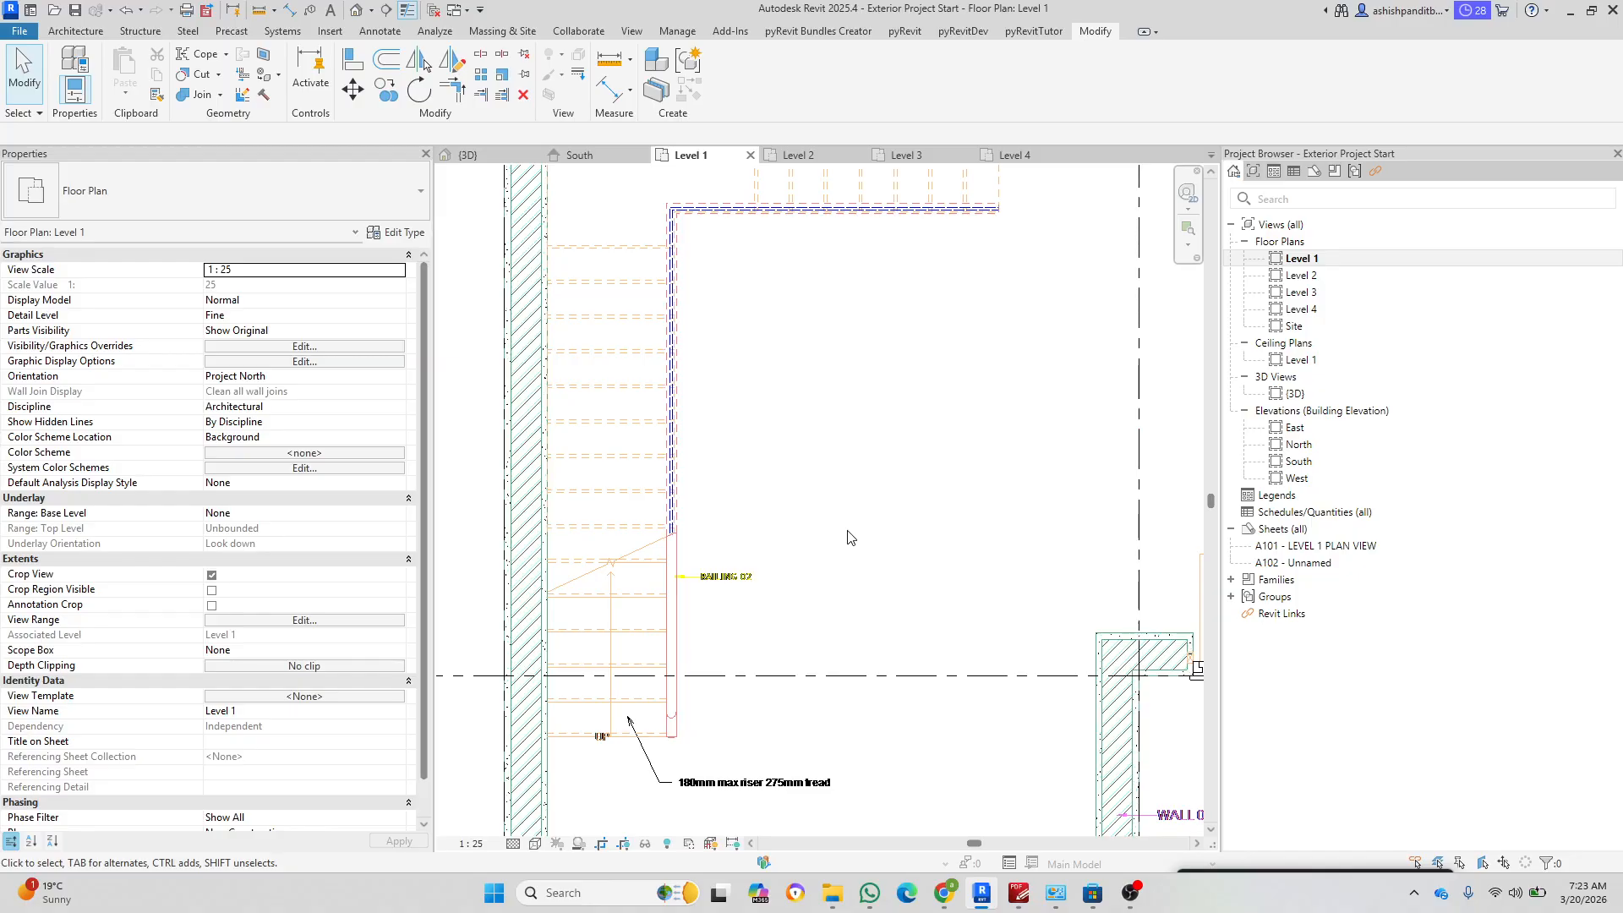
pyautogui.scroll(-1, 710, 537)
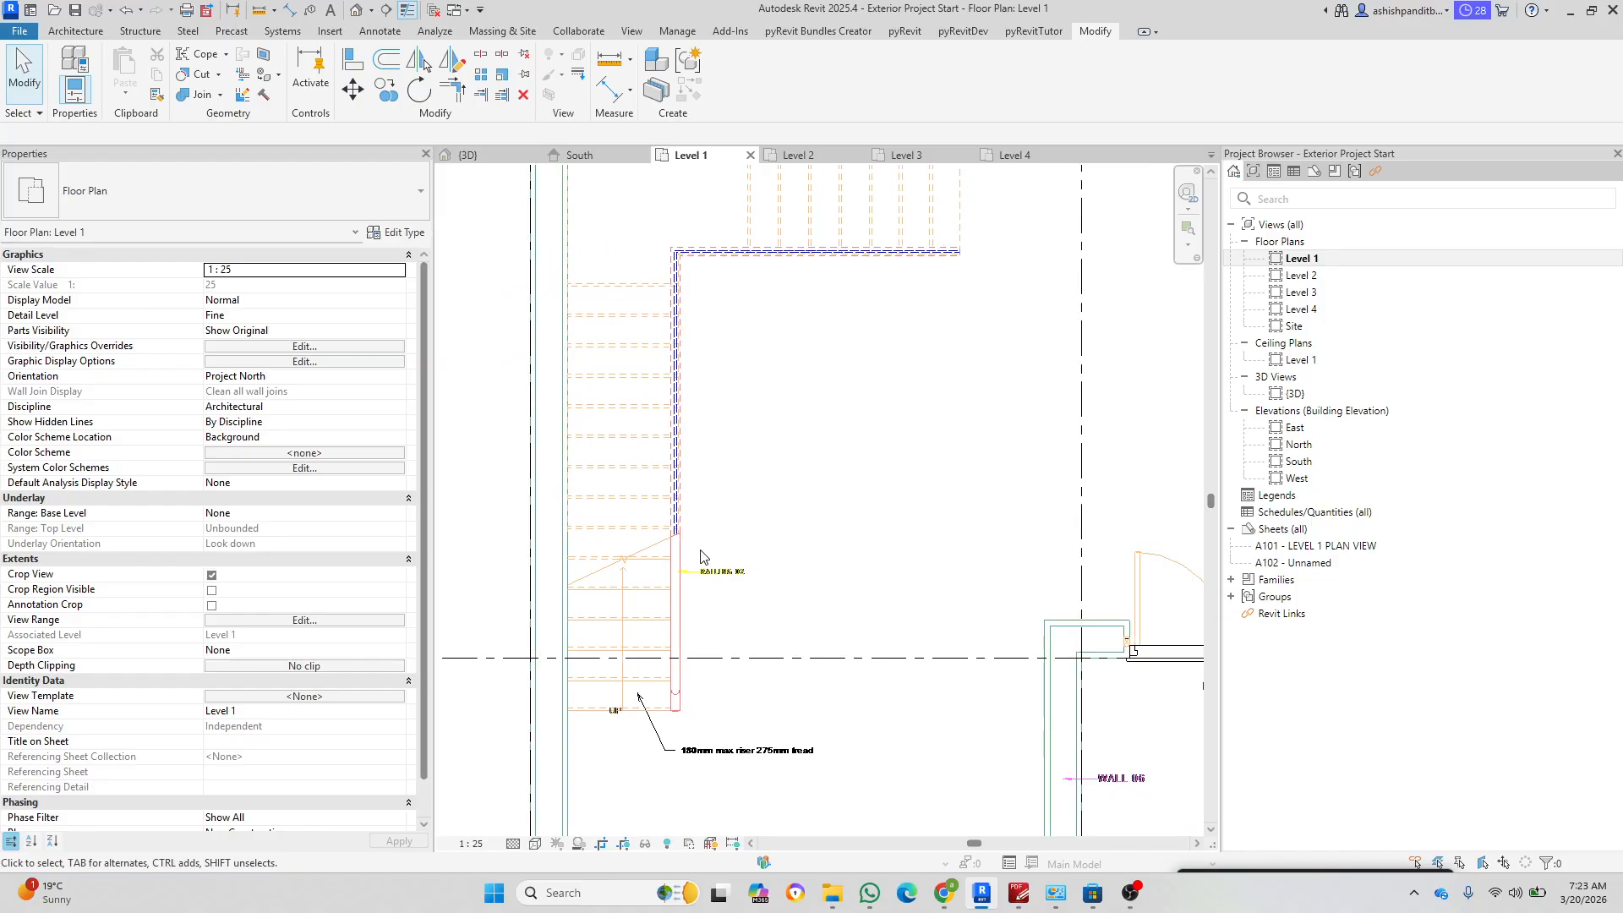
pyautogui.click(84, 34)
pyautogui.scroll(6, 713, 766)
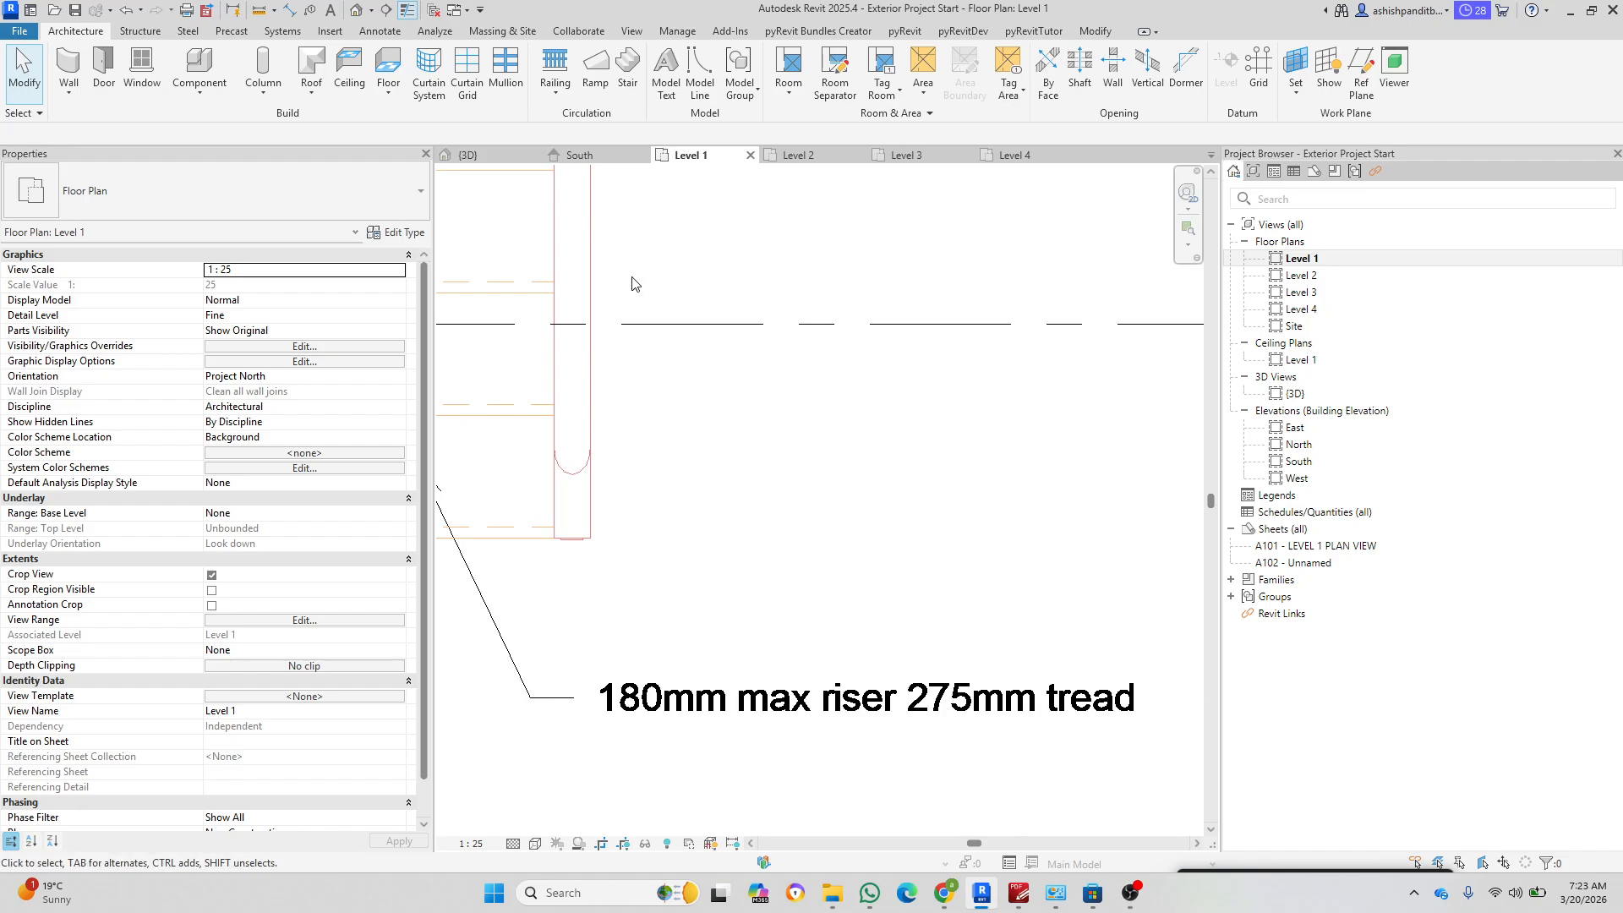
pyautogui.click(638, 65)
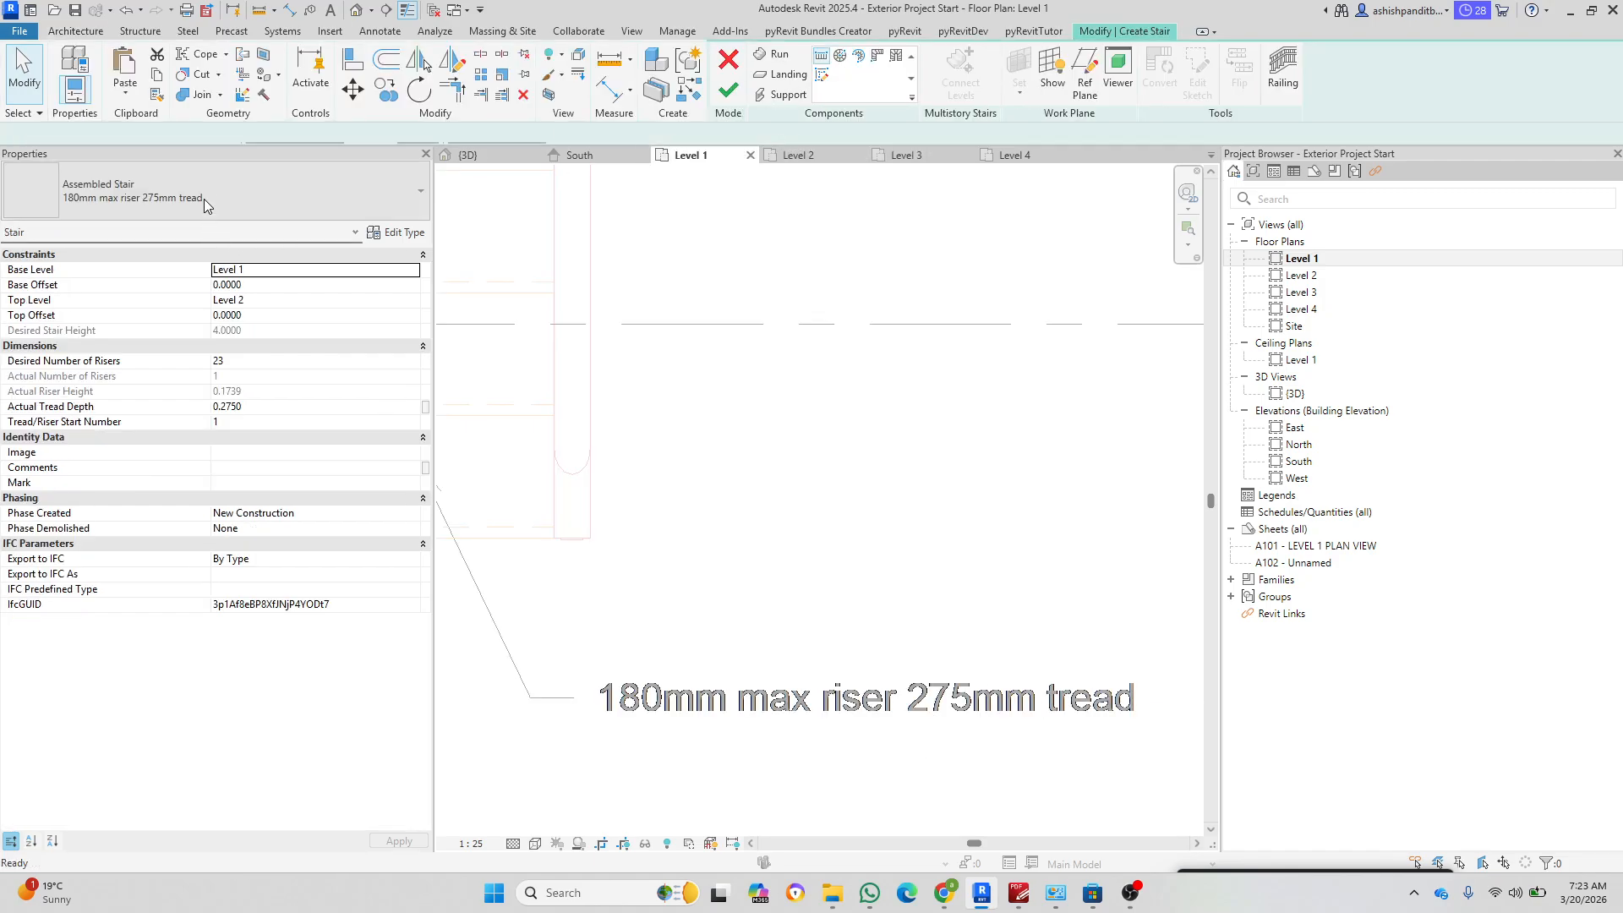
pyautogui.click(234, 194)
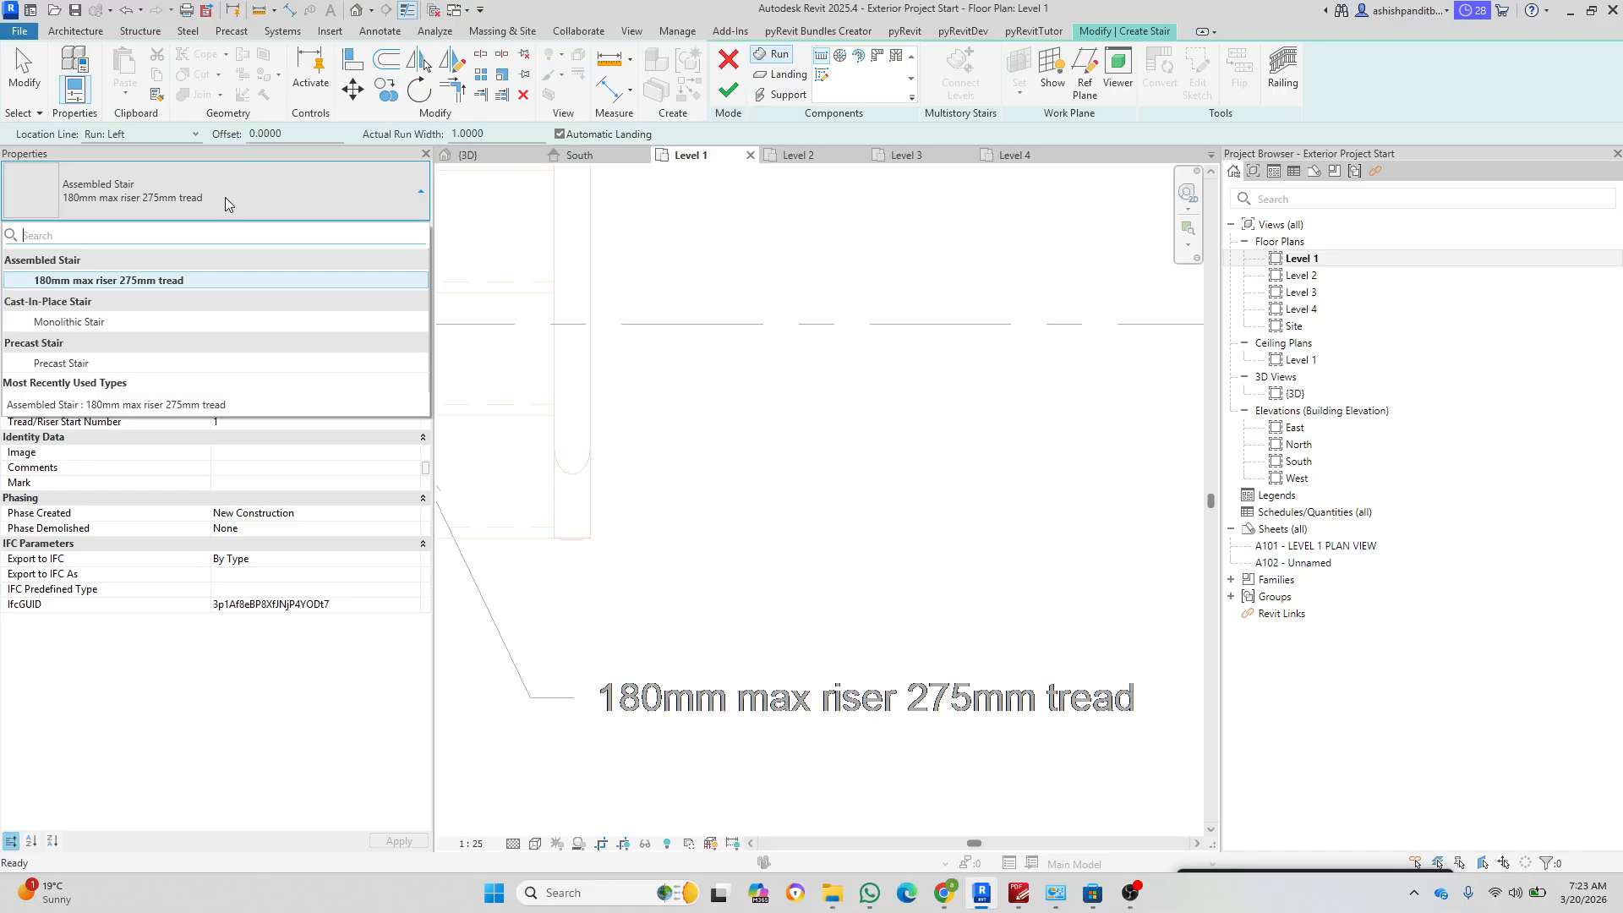
pyautogui.click(165, 279)
pyautogui.scroll(-3, 855, 593)
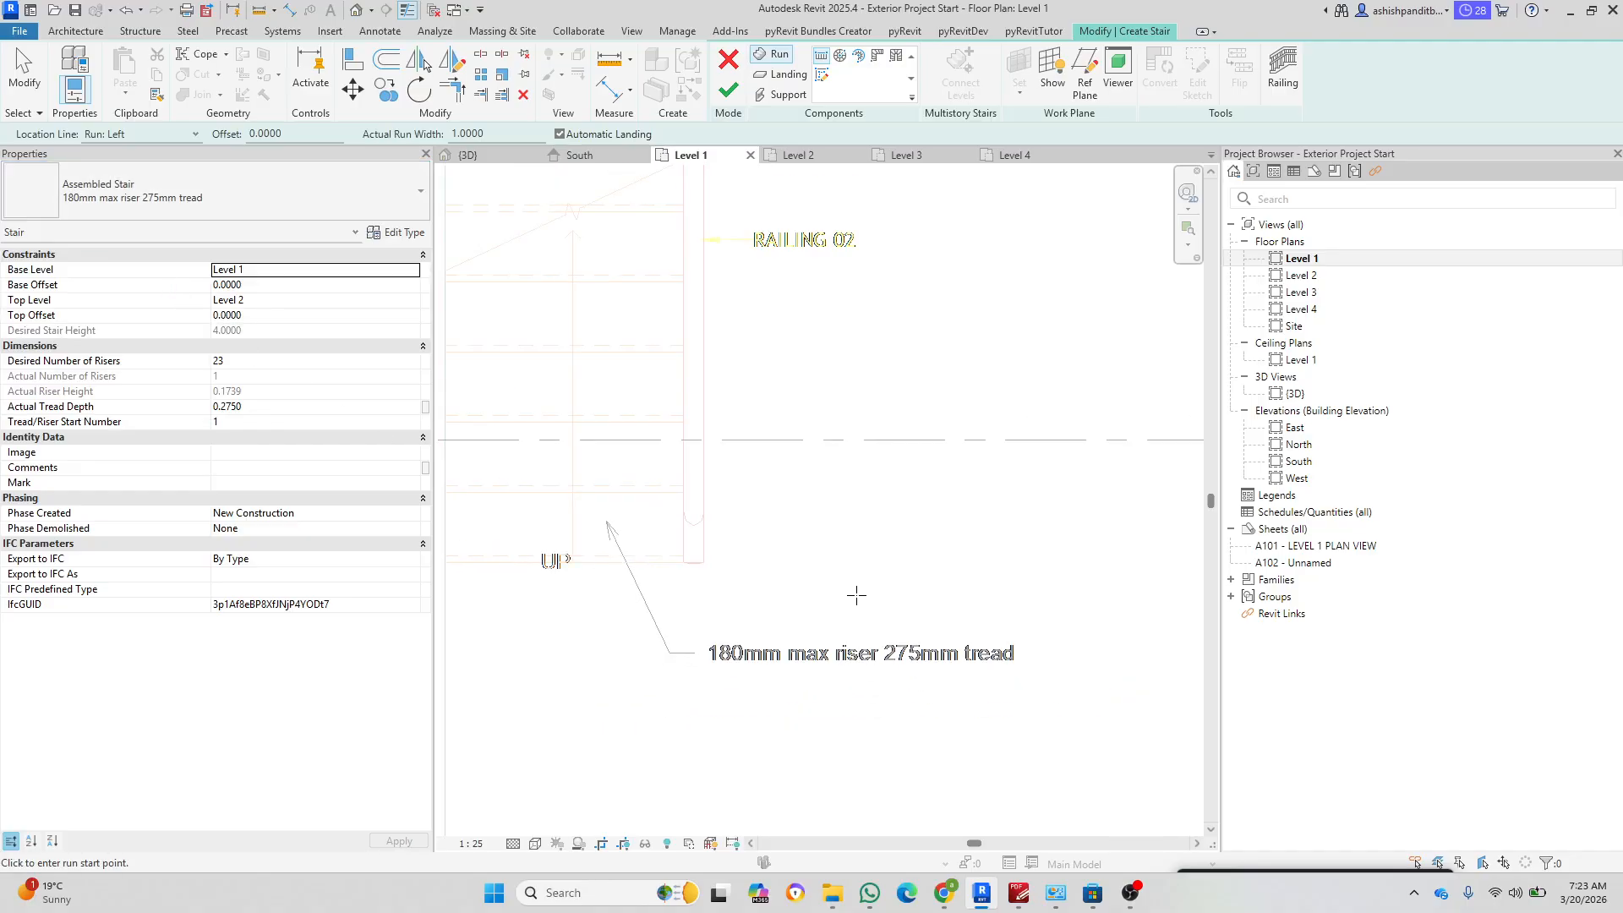
pyautogui.scroll(4, 623, 583)
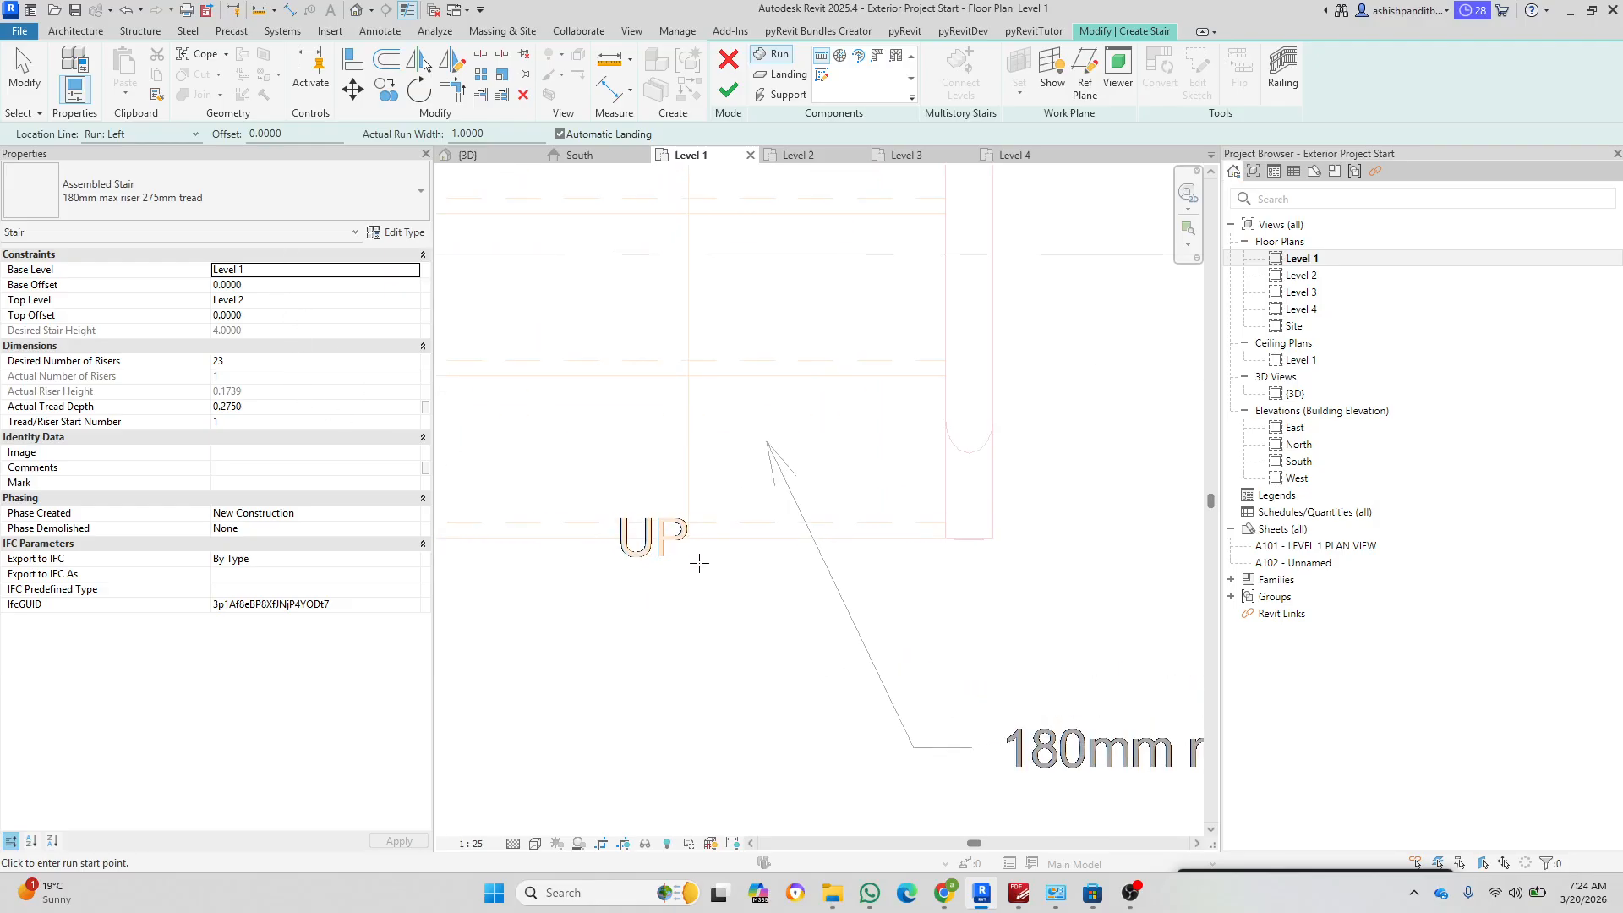
pyautogui.click(688, 537)
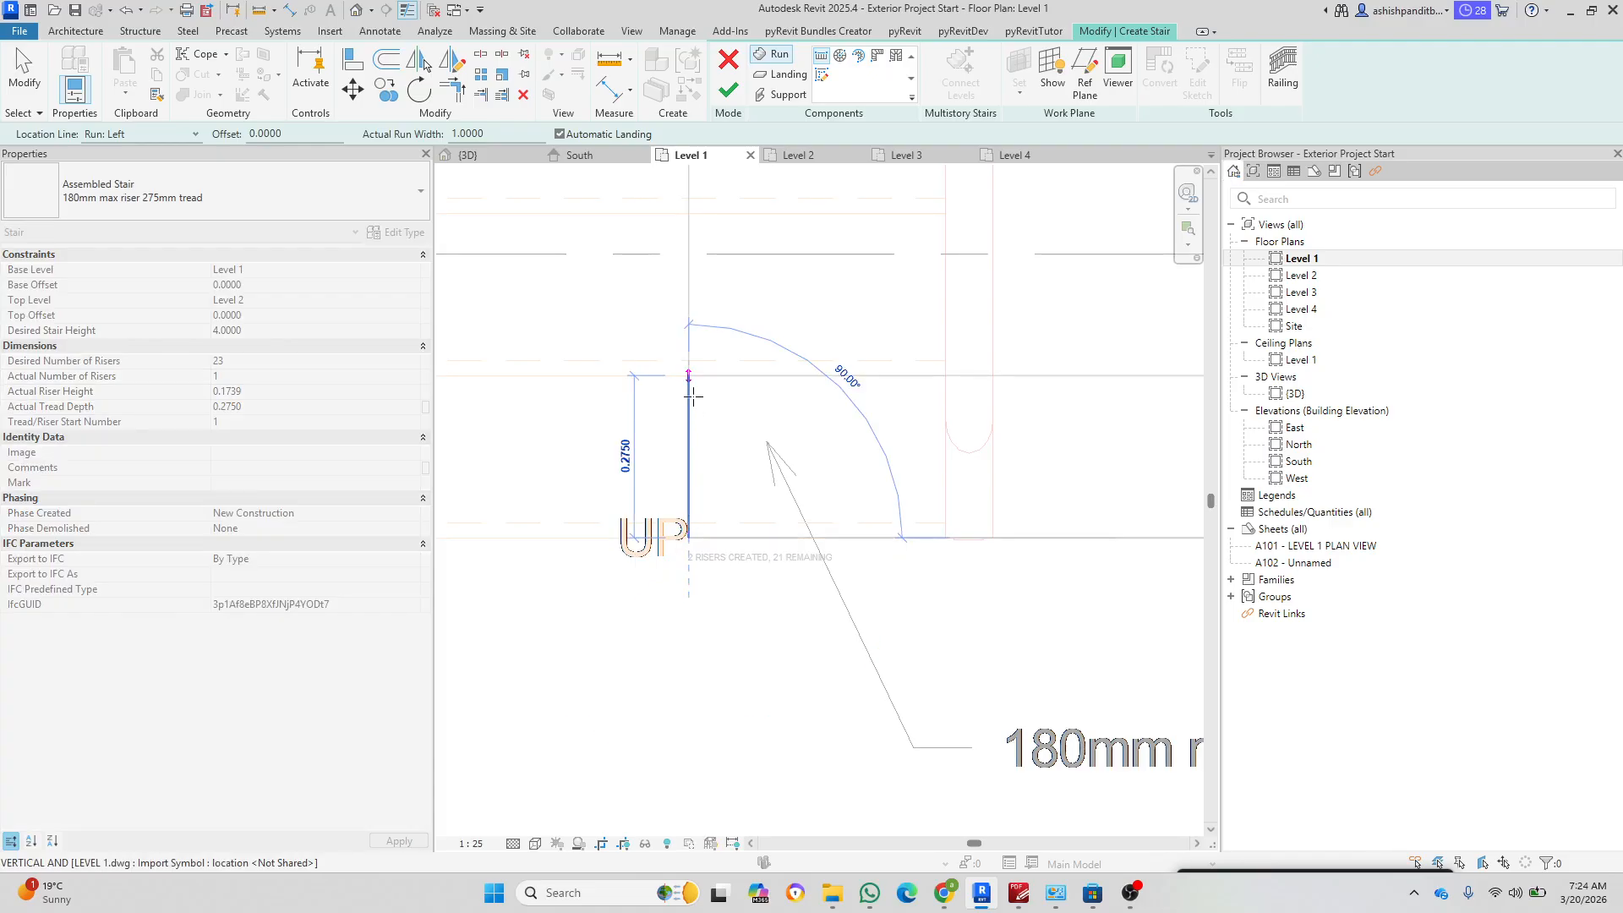
pyautogui.scroll(-2, 672, 474)
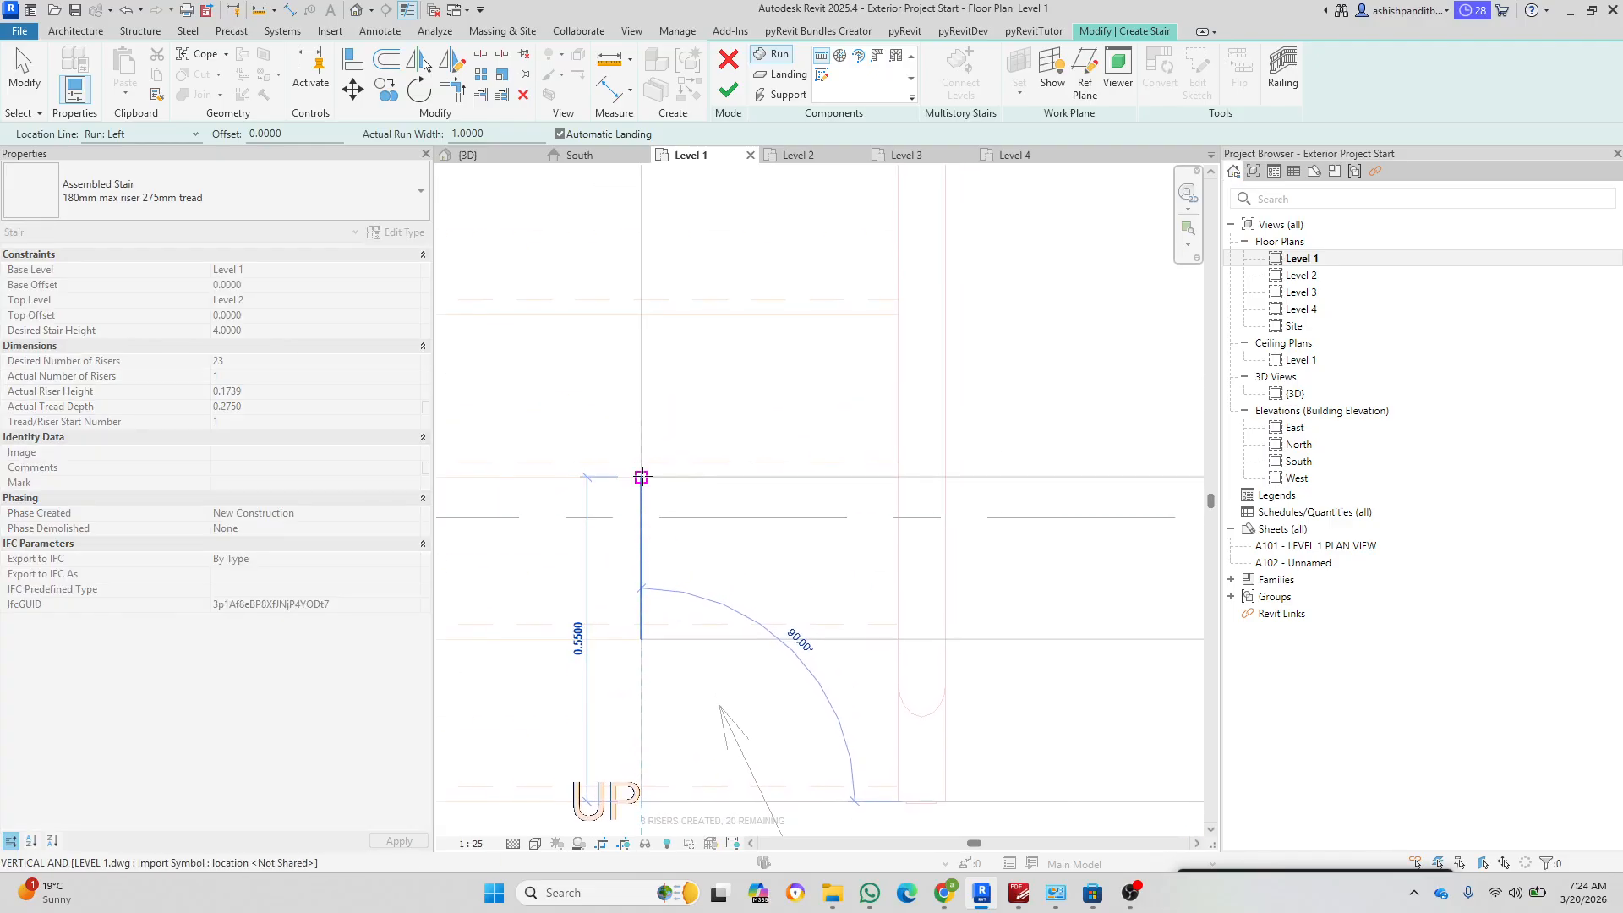
pyautogui.scroll(-2, 642, 398)
pyautogui.scroll(-3, 628, 381)
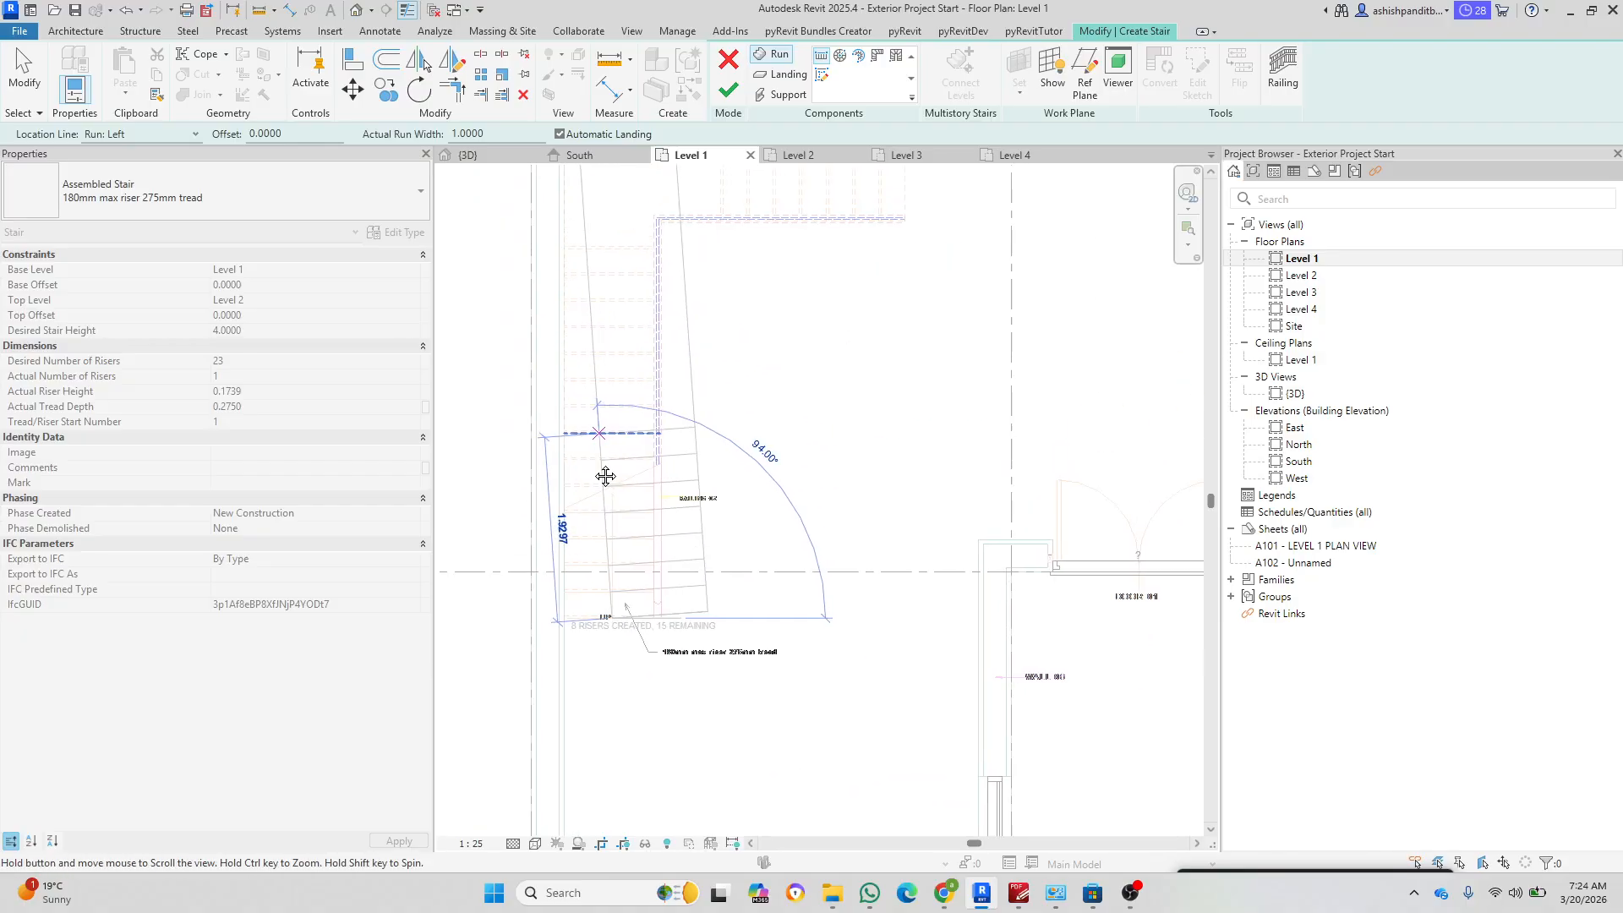
pyautogui.scroll(4, 598, 403)
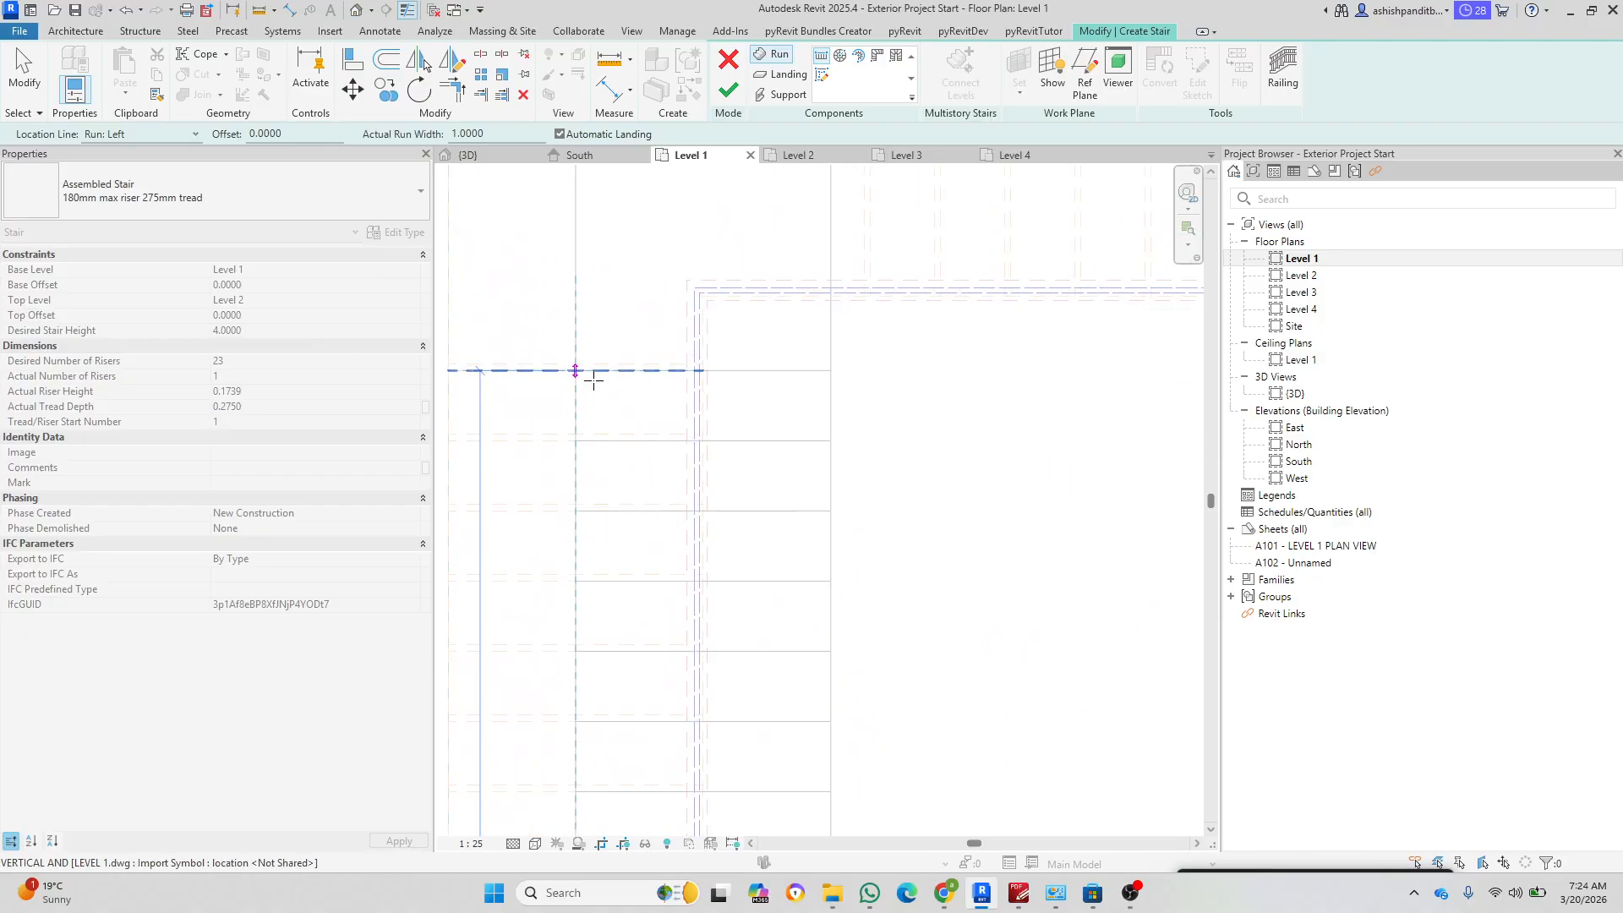
pyautogui.press('Escape')
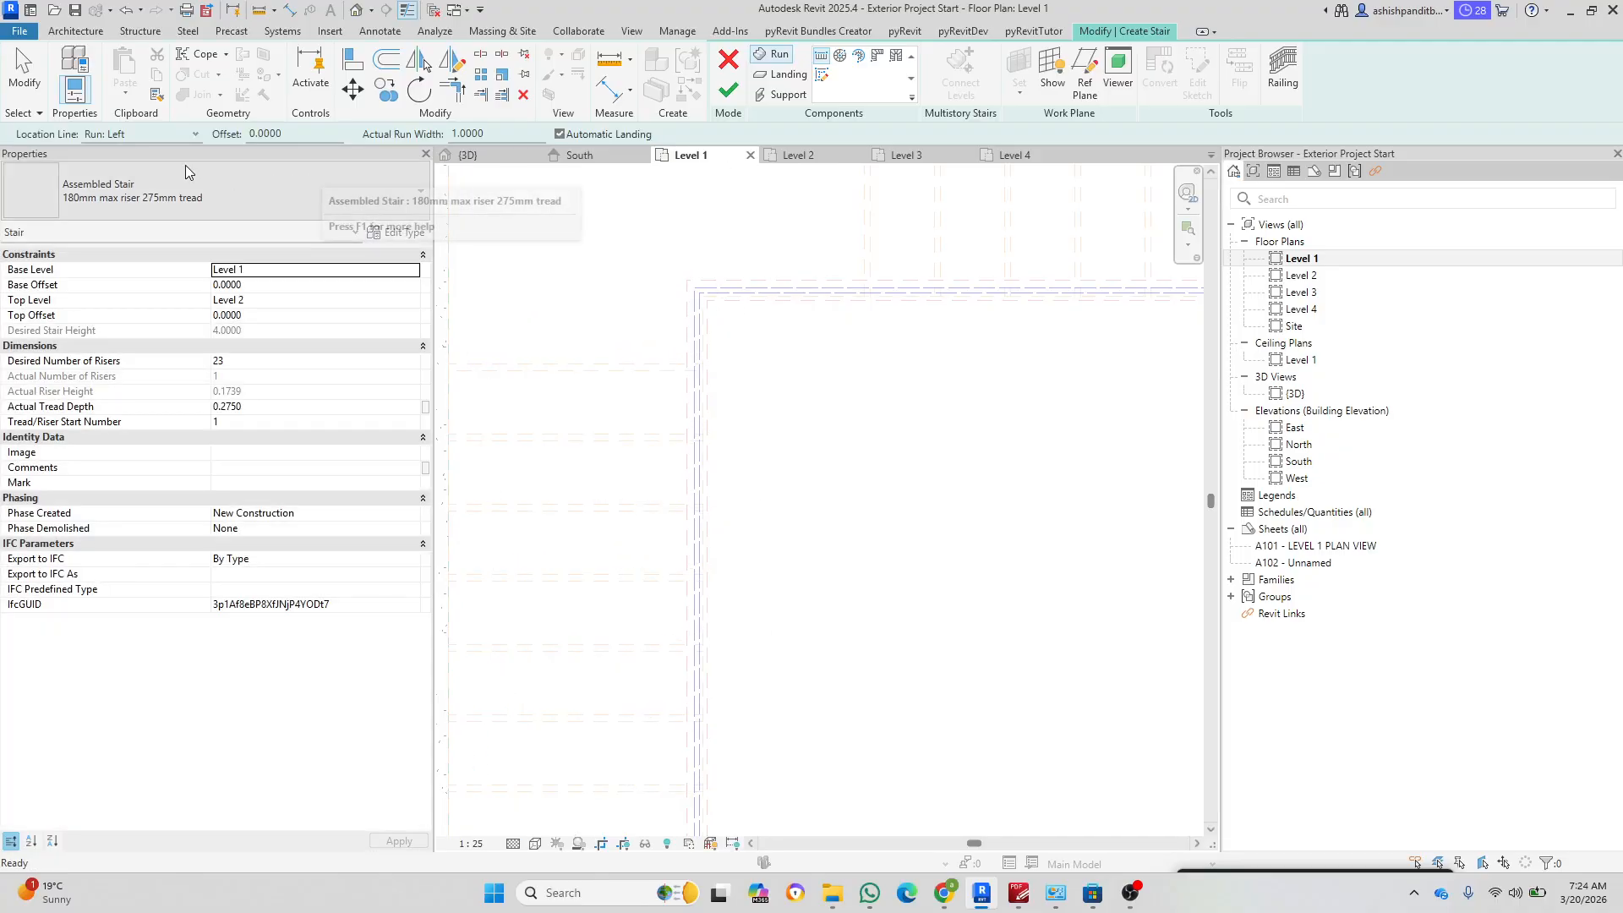
# Step: Set the stair location line to Run: Center and draw the first vertical run of 15 risers from the UP mark to the corner landing
pyautogui.click(140, 135)
pyautogui.click(140, 185)
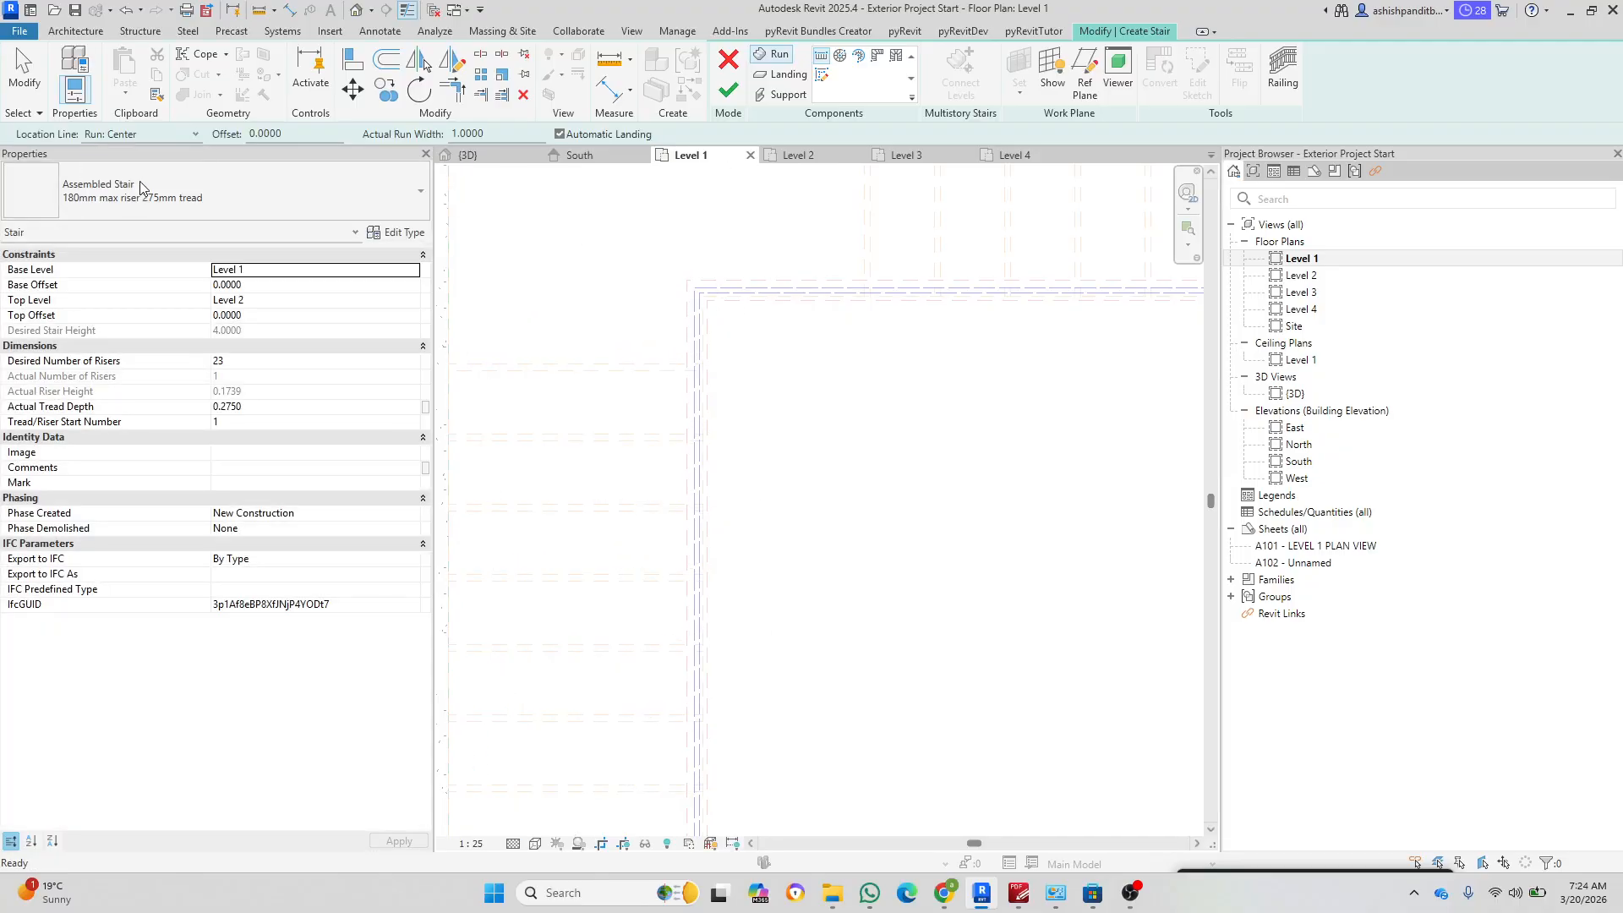
pyautogui.scroll(-5, 883, 362)
pyautogui.scroll(5, 774, 658)
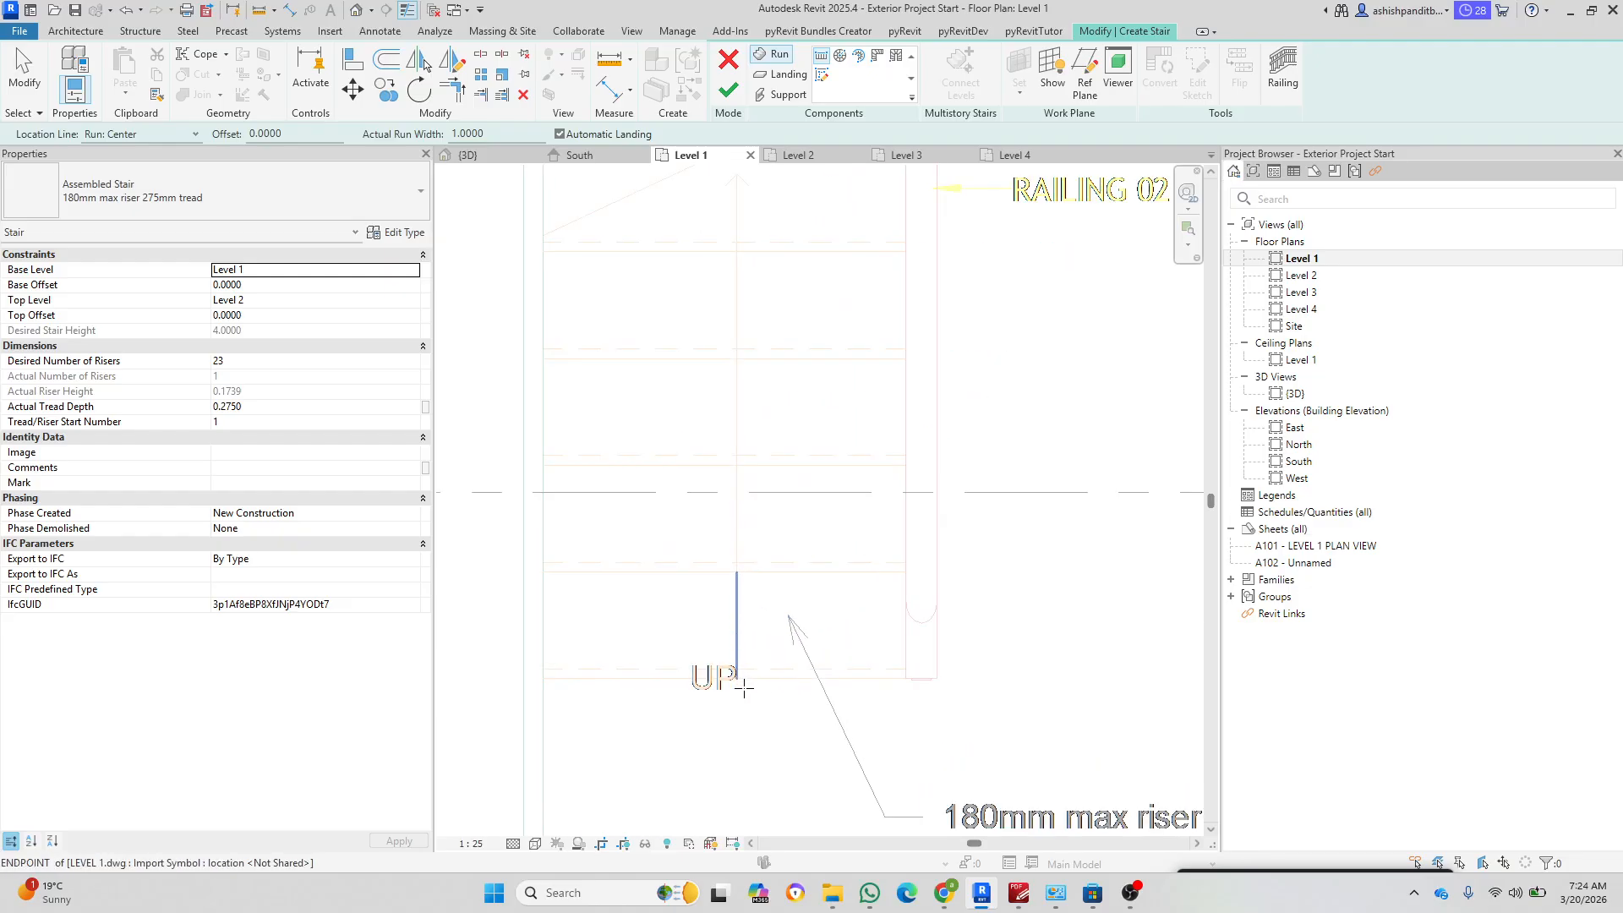
pyautogui.click(732, 667)
pyautogui.scroll(-2, 732, 664)
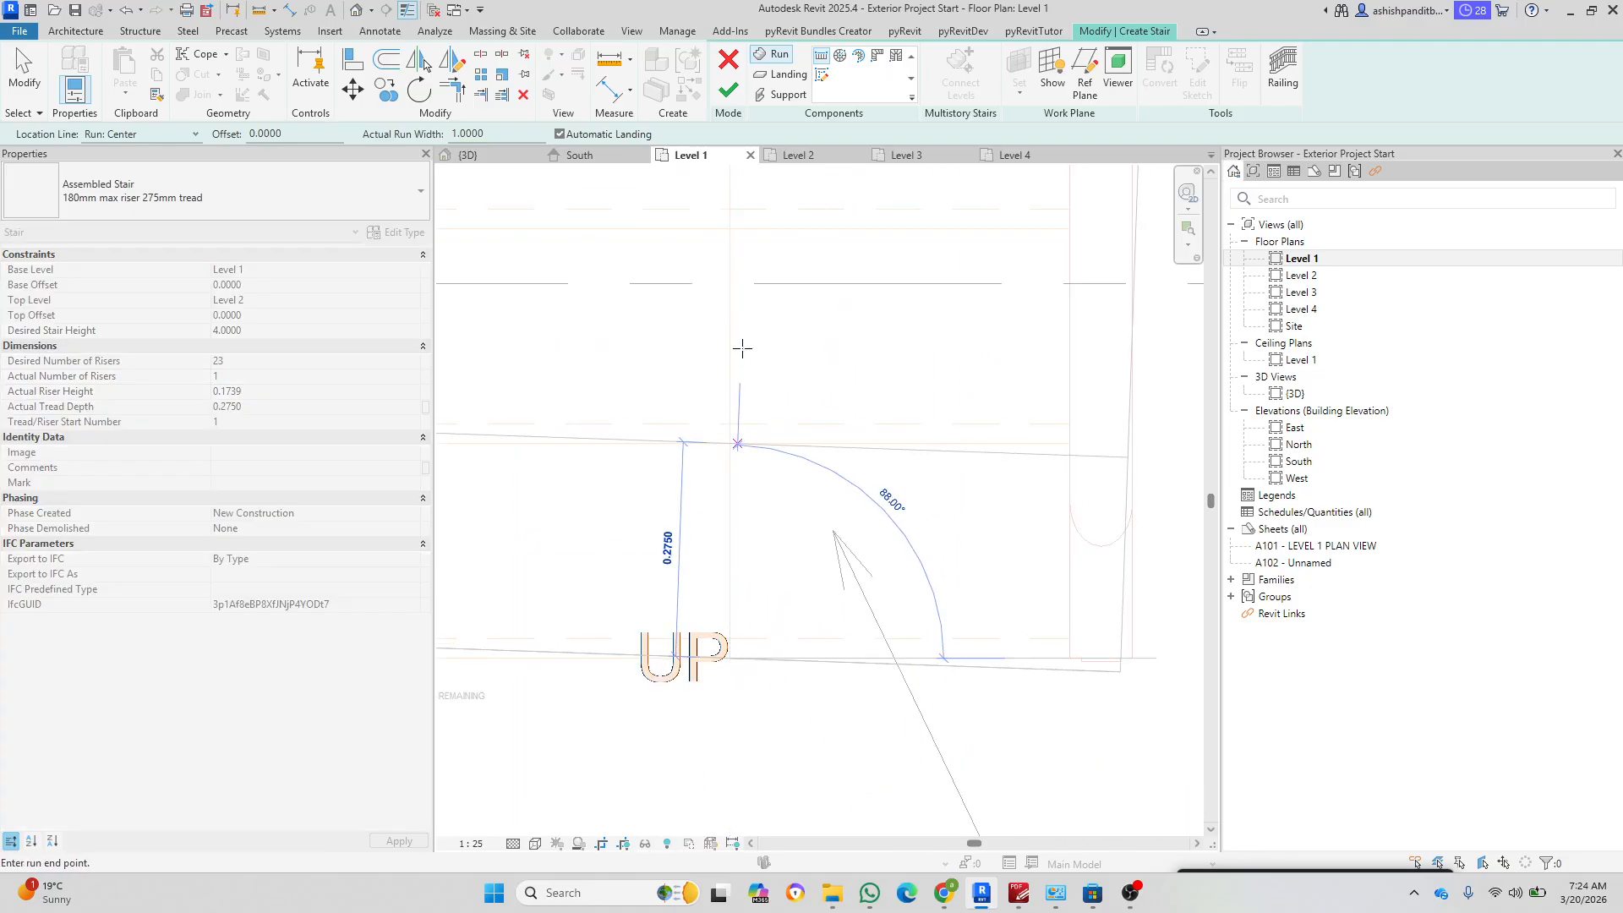
pyautogui.scroll(-5, 734, 644)
pyautogui.moveTo(733, 390); pyautogui.dragTo(739, 729, button='middle')
pyautogui.scroll(4, 715, 504)
pyautogui.scroll(2, 771, 535)
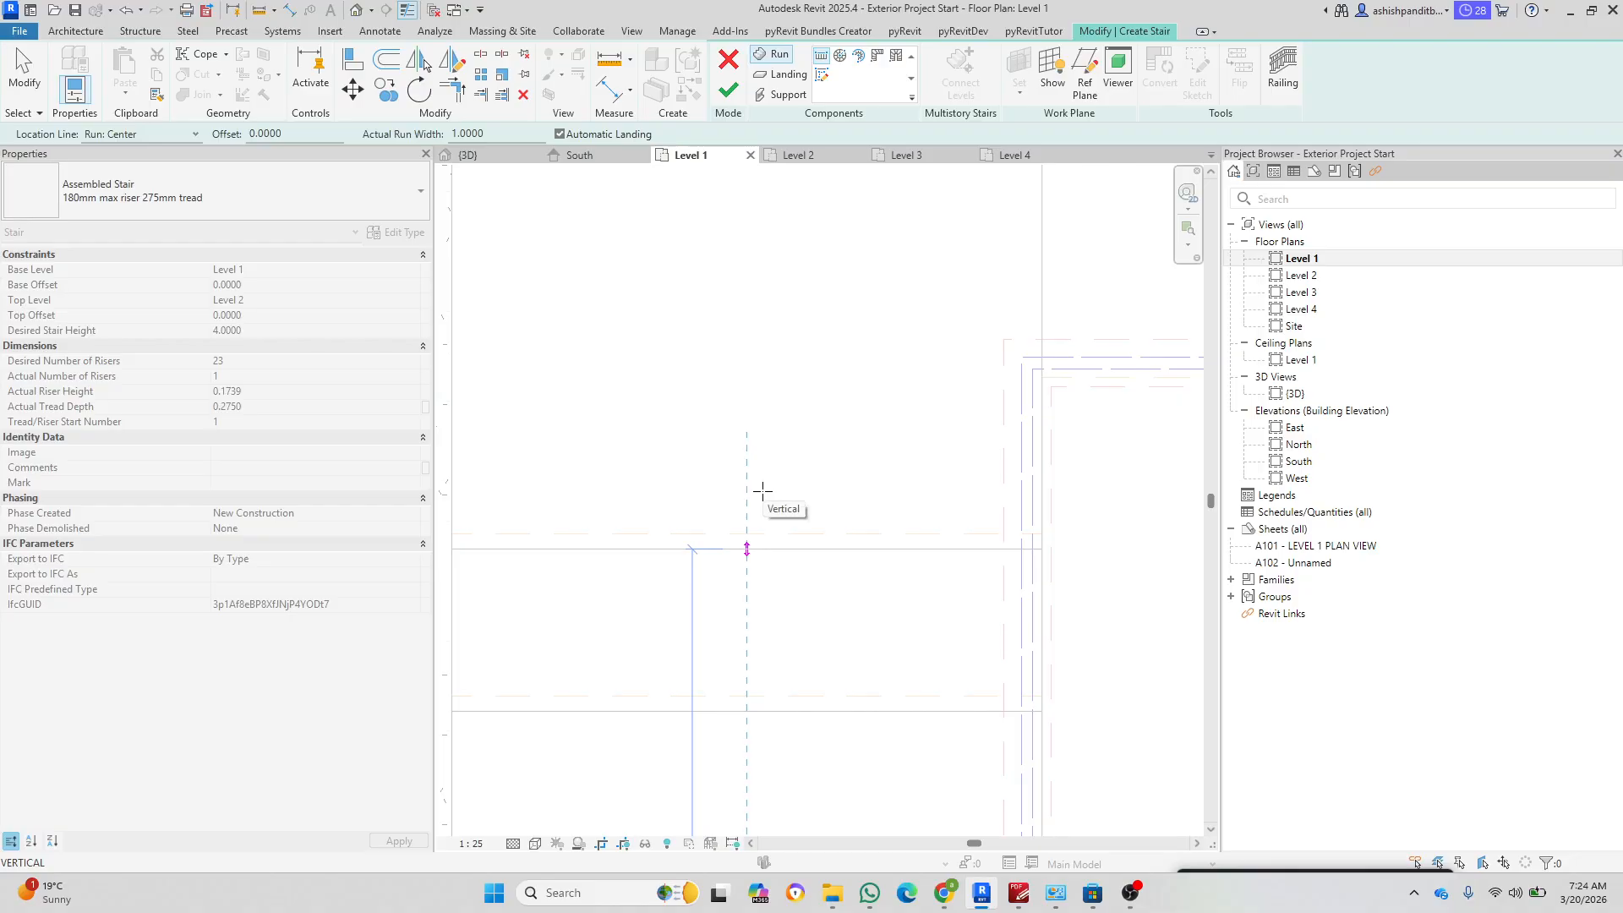
pyautogui.click(763, 491)
pyautogui.scroll(-4, 642, 534)
pyautogui.moveTo(885, 564); pyautogui.dragTo(735, 608, button='middle')
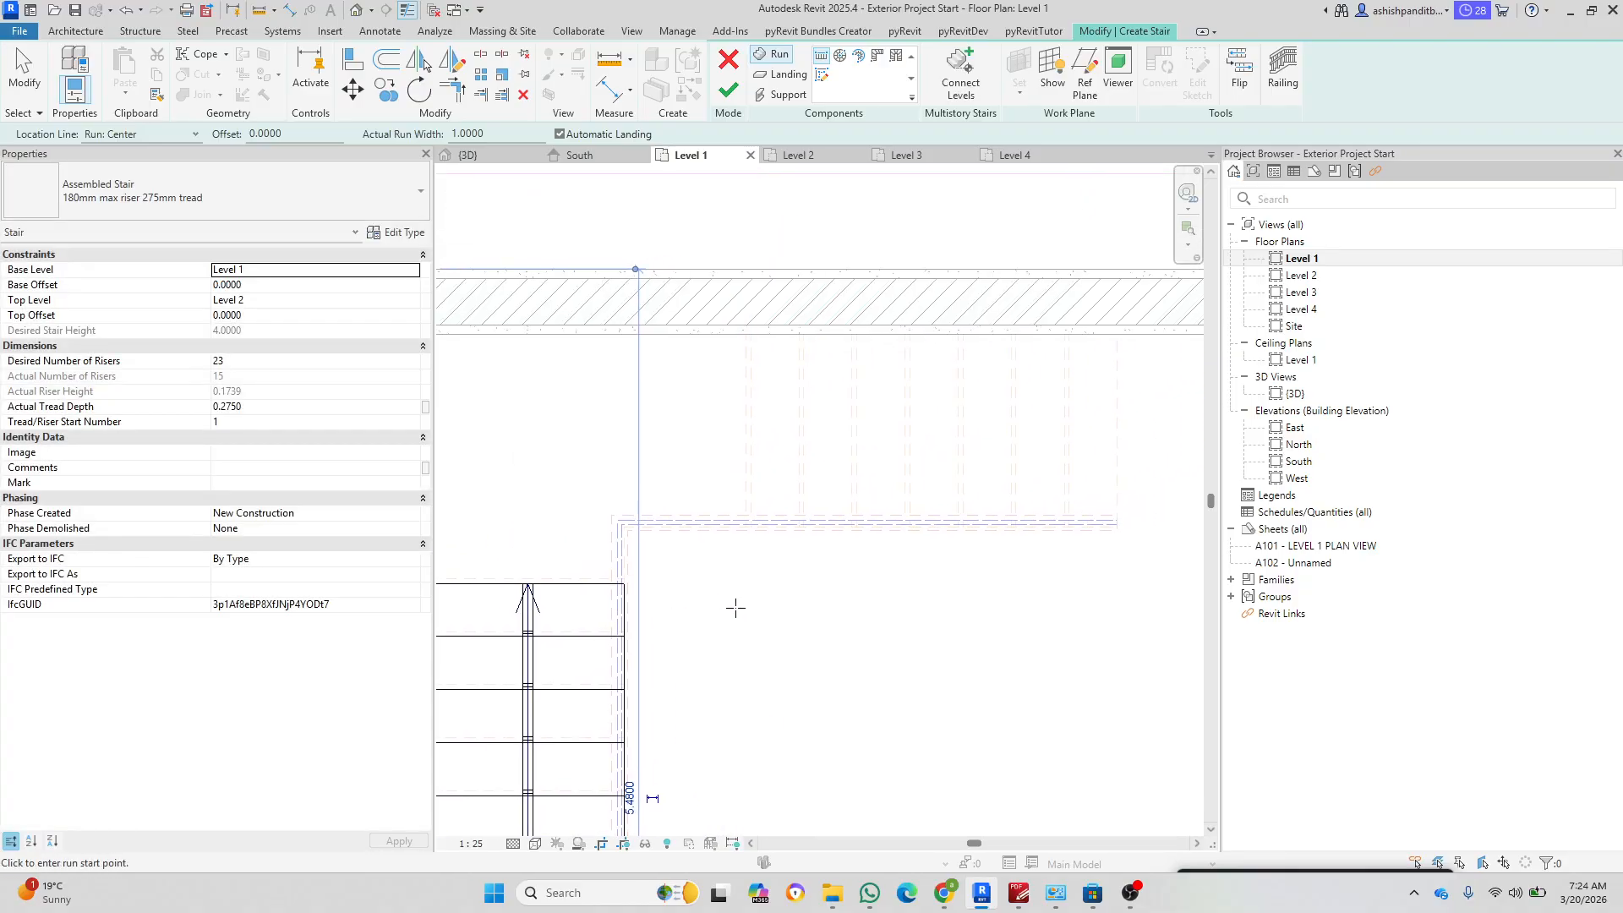
# Step: Draw the second stair run horizontally from the corner landing to the outline's end, completing 23 risers, and finish the stair
pyautogui.scroll(2, 770, 449)
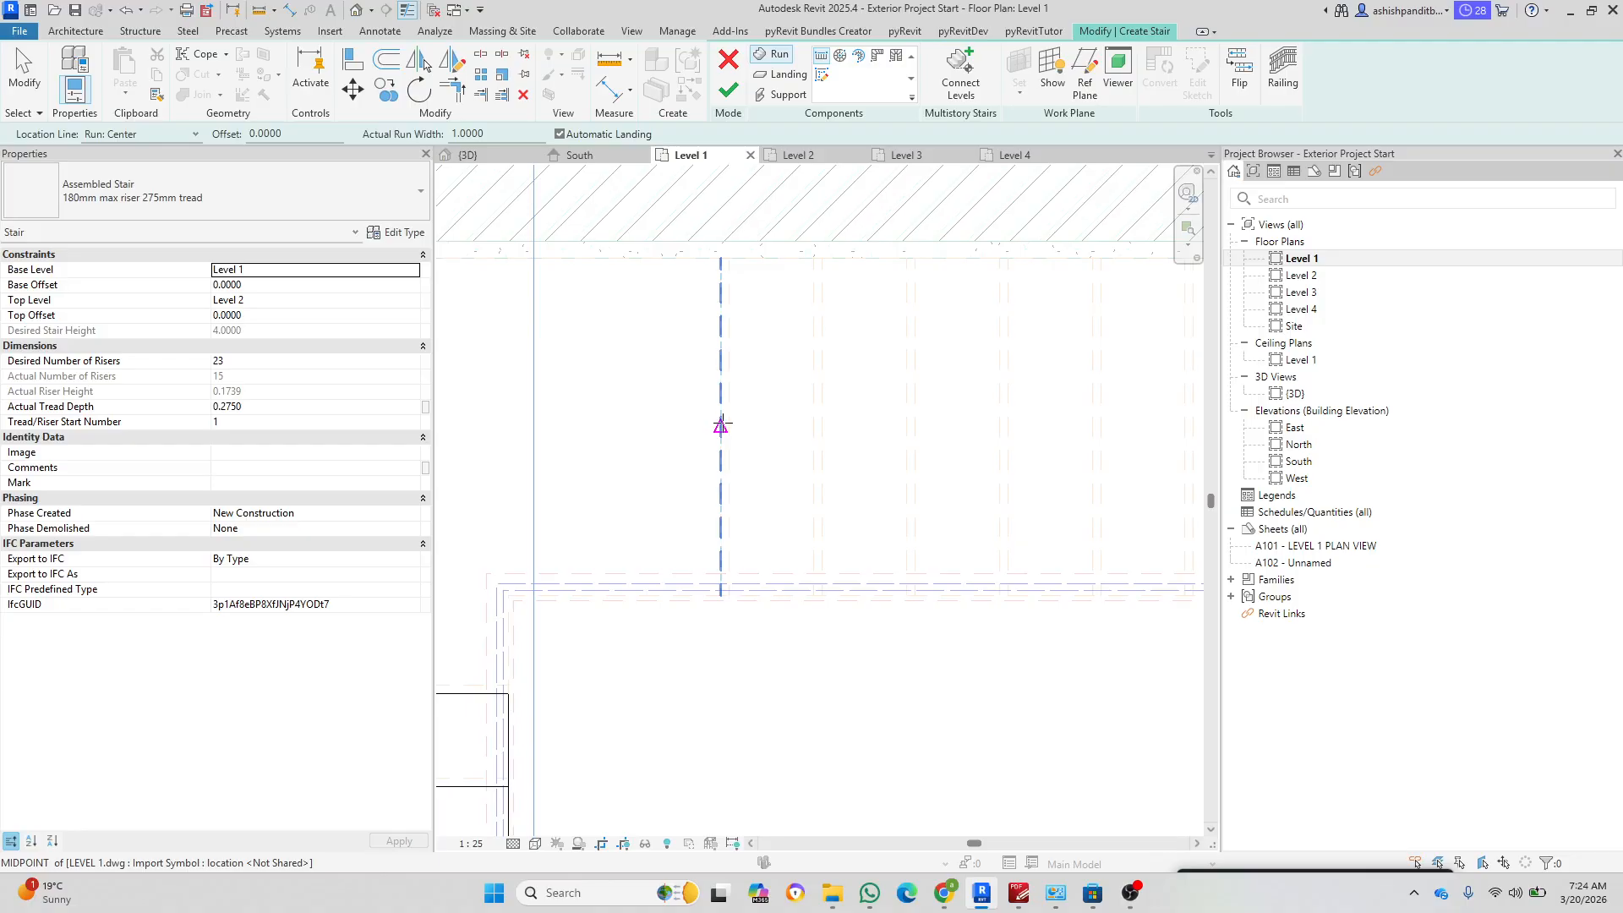
pyautogui.click(720, 425)
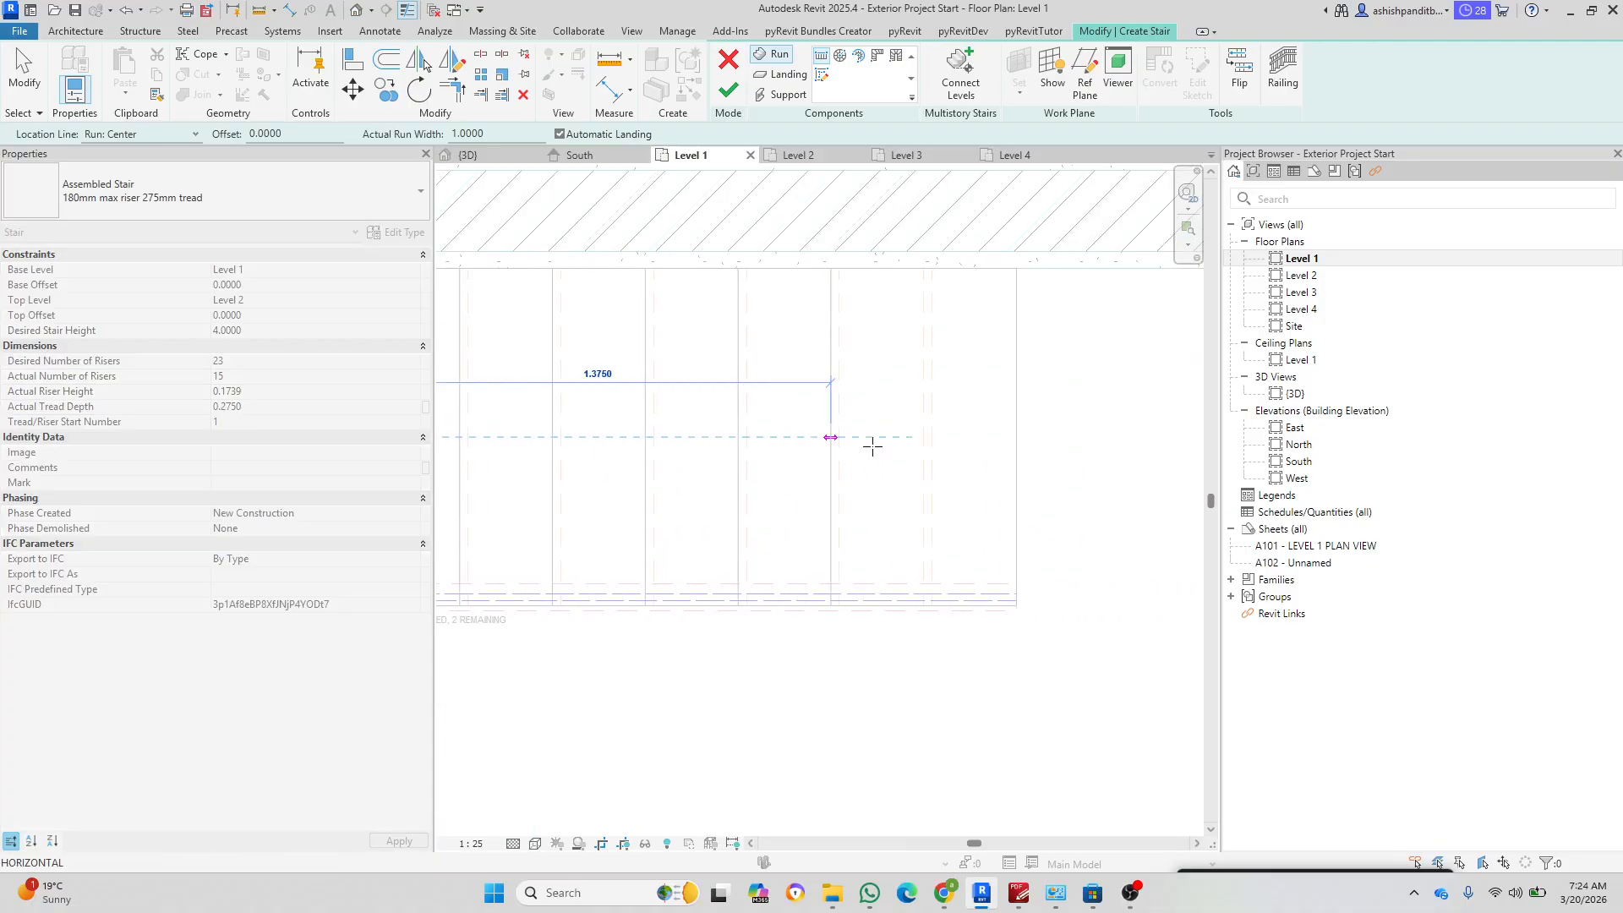
pyautogui.click(1048, 445)
pyautogui.press('Escape')
pyautogui.scroll(-4, 845, 355)
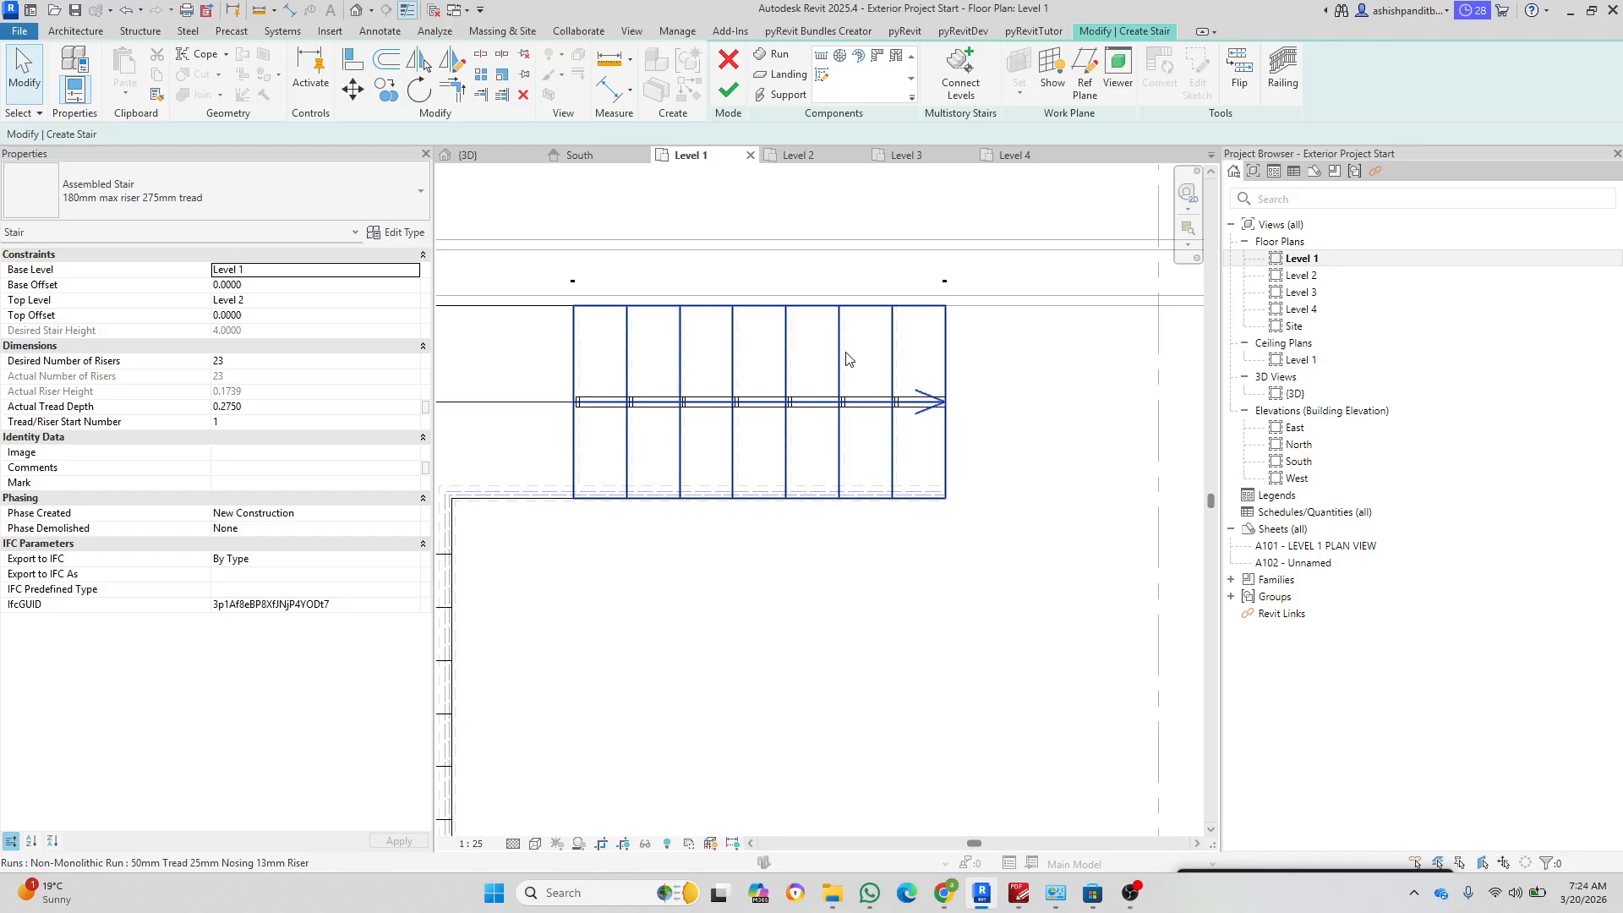
pyautogui.scroll(2, 721, 504)
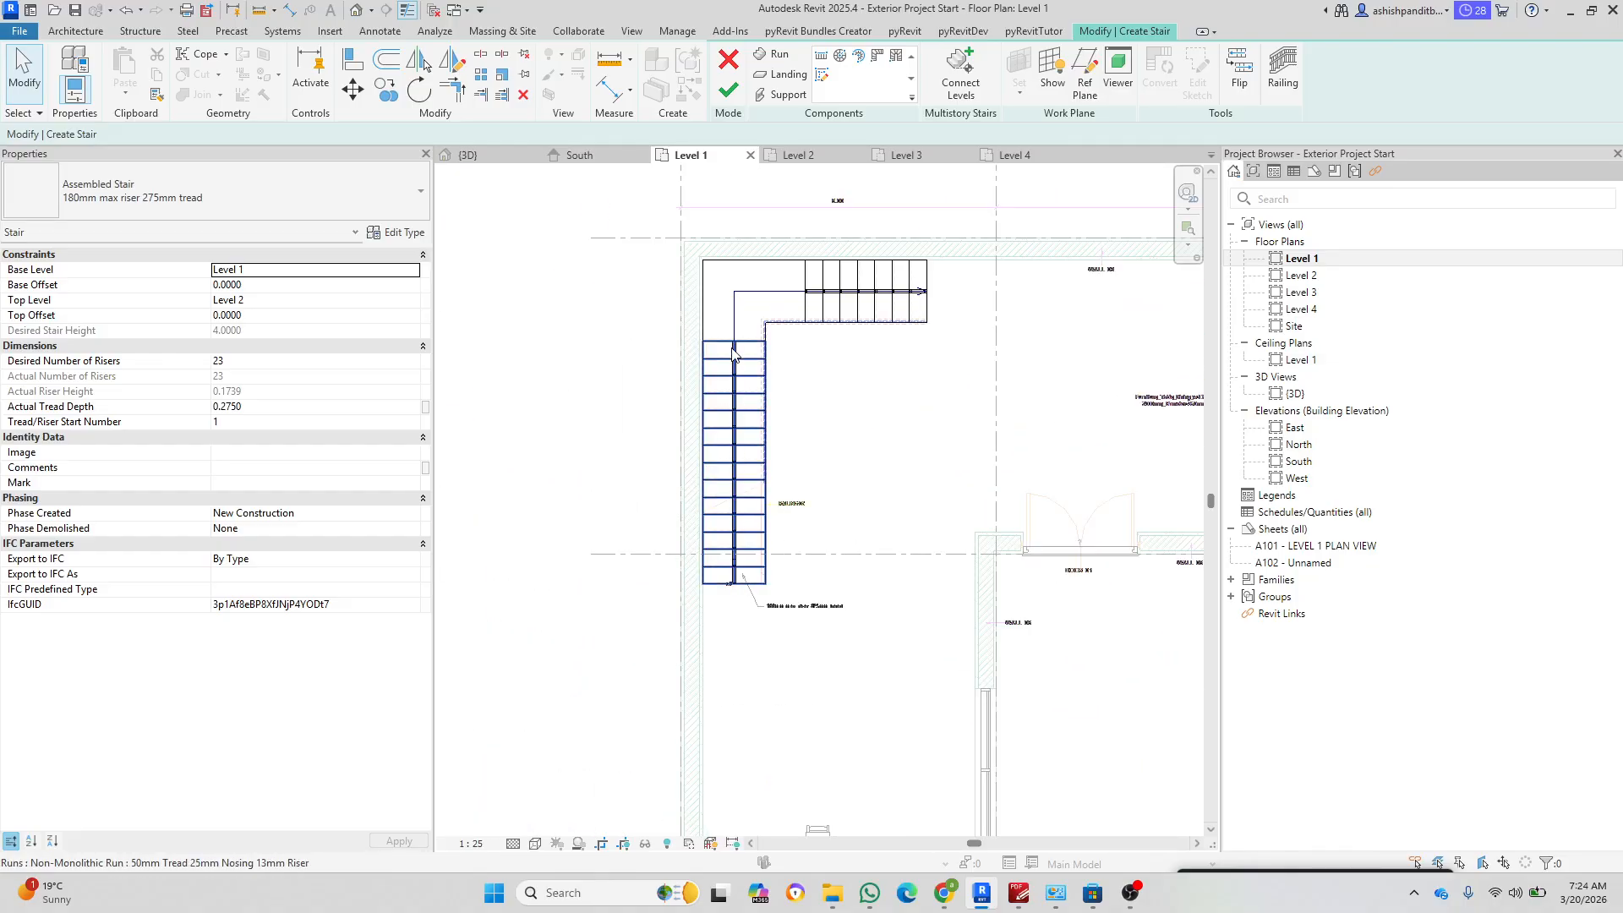
pyautogui.click(729, 89)
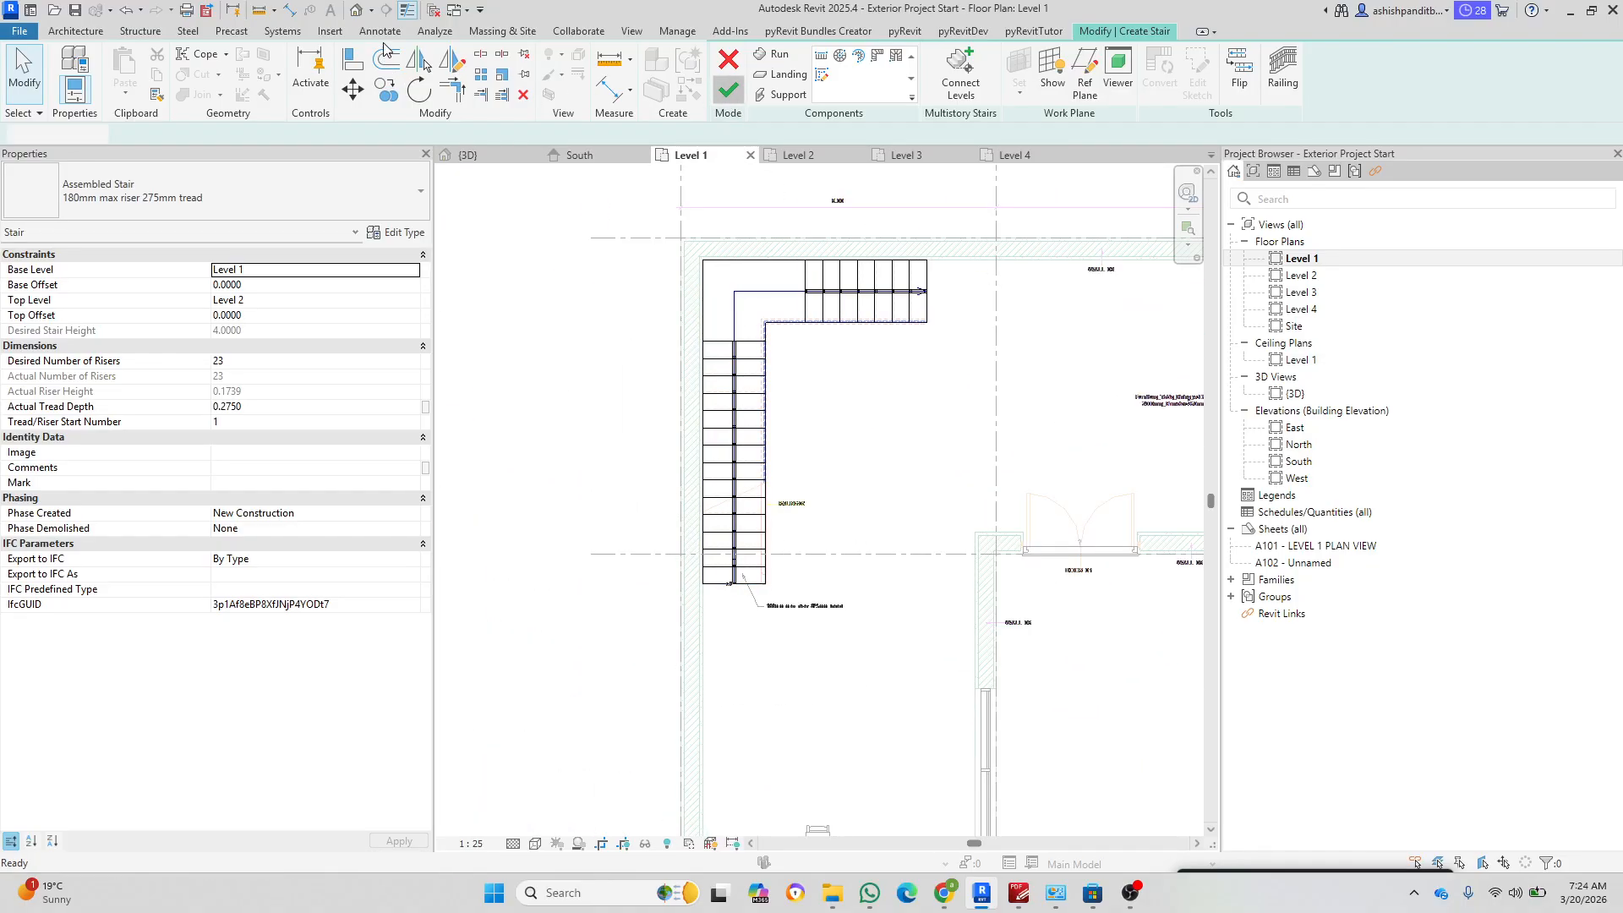
# Step: Examine the finished L-shaped stair, its landing and its railings in the 3D view
pyautogui.click(356, 11)
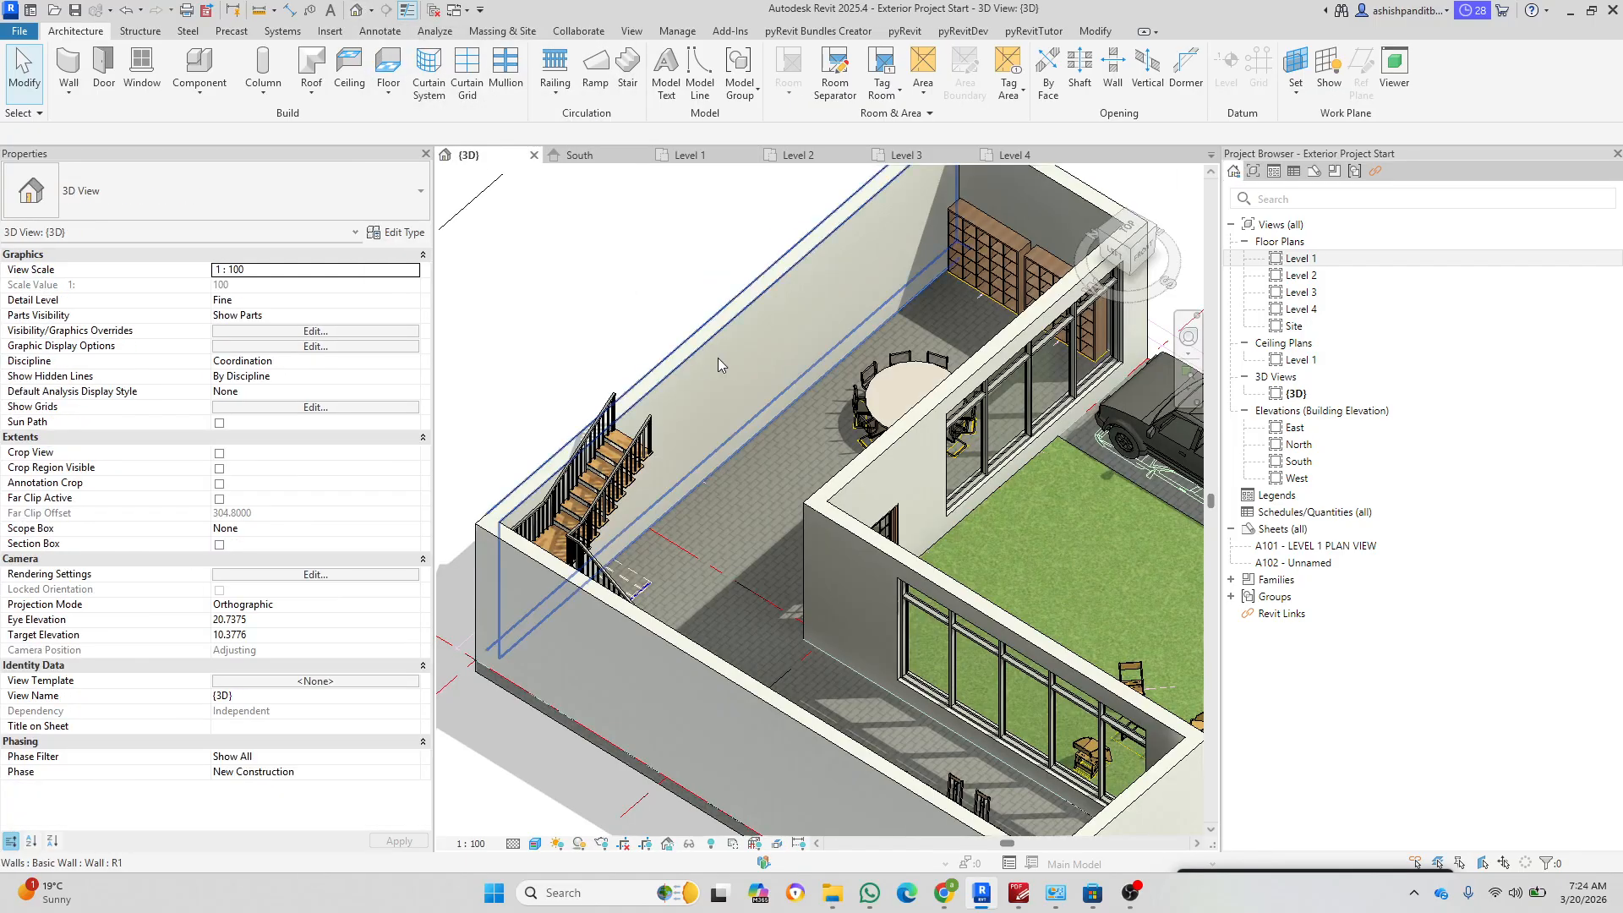
pyautogui.scroll(4, 665, 509)
pyautogui.click(596, 422)
pyautogui.scroll(-5, 596, 422)
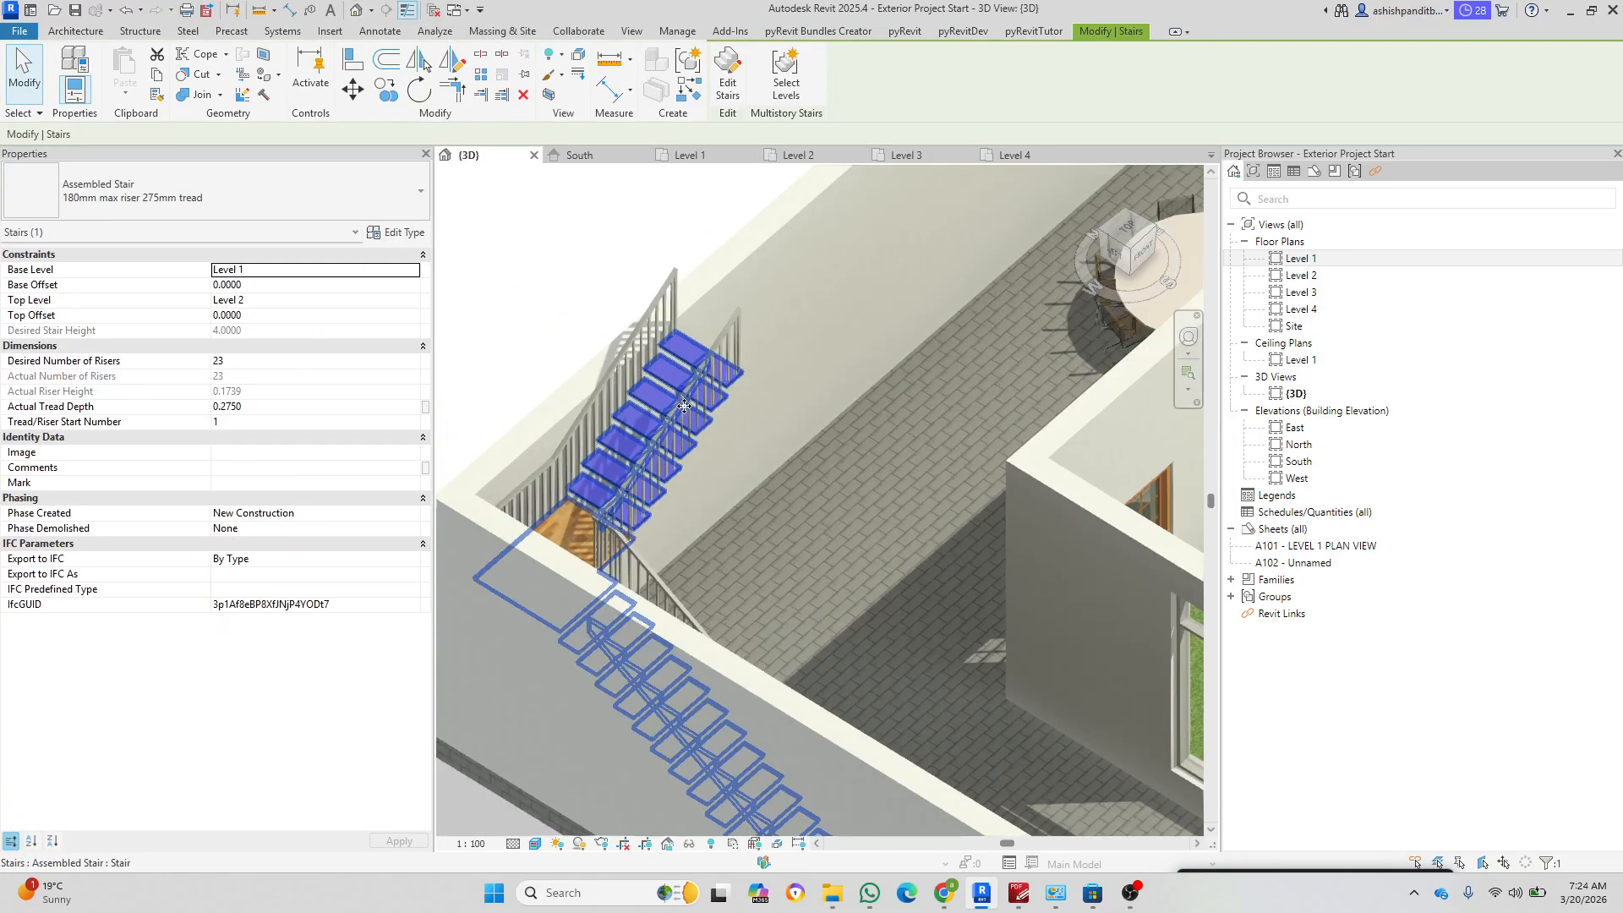
pyautogui.keyDown('shift'); pyautogui.moveTo(781, 546); pyautogui.dragTo(406, 534, button='middle'); pyautogui.keyUp('shift')
pyautogui.scroll(5, 732, 479)
pyautogui.click(688, 367)
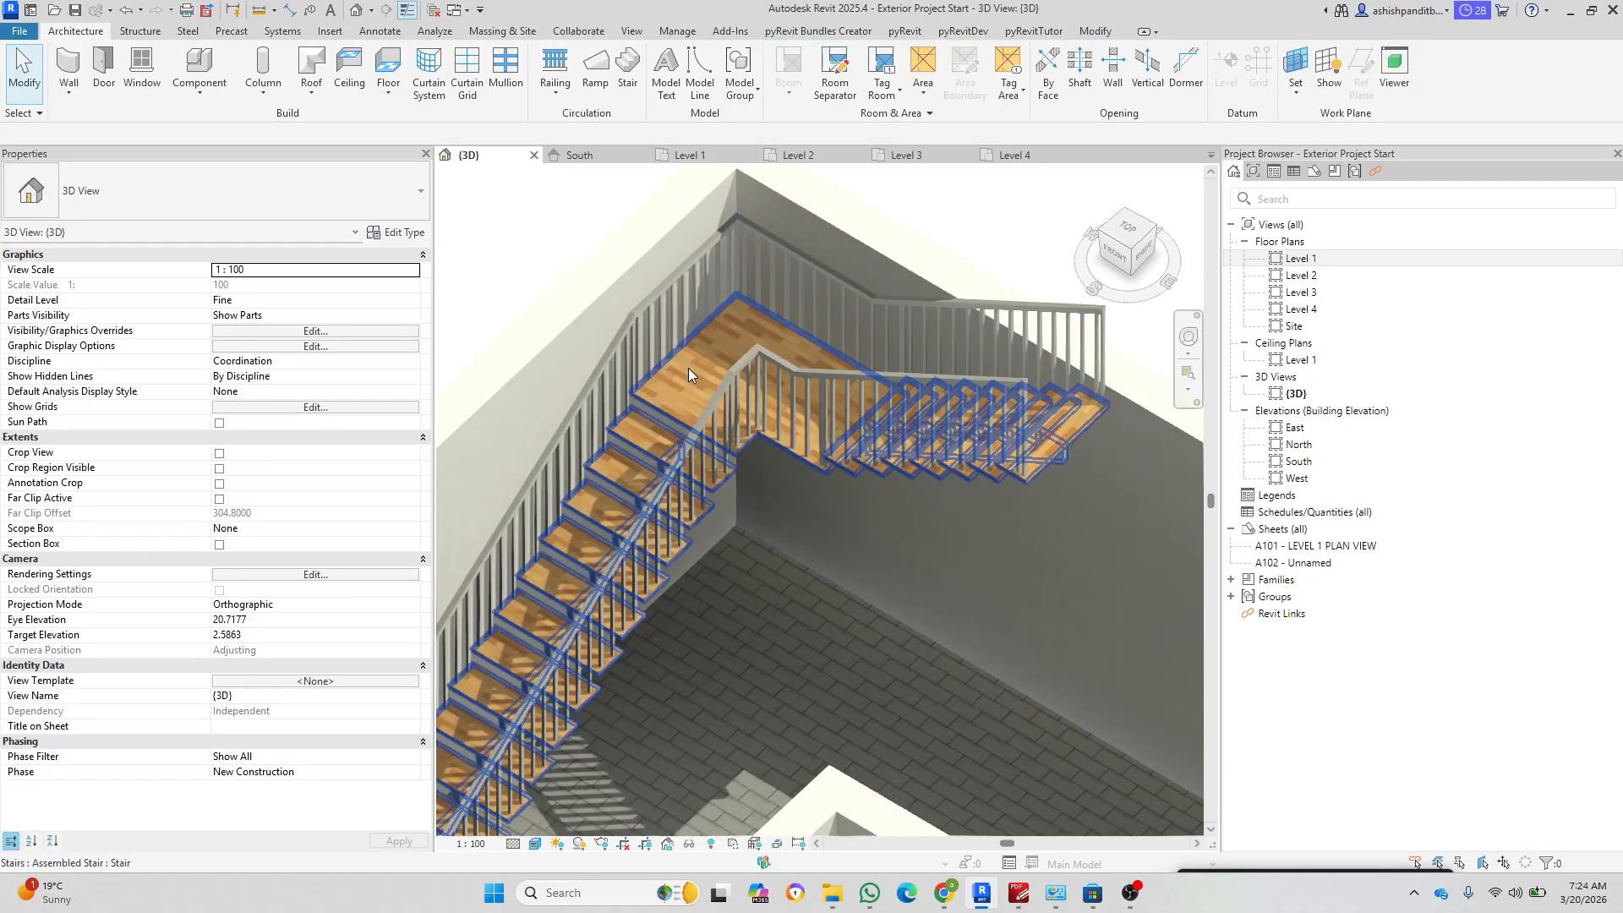
pyautogui.scroll(-6, 687, 365)
pyautogui.keyDown('shift'); pyautogui.moveTo(849, 583); pyautogui.dragTo(752, 608, button='middle'); pyautogui.keyUp('shift')
# Step: Review the rectangular dining set, courtyard and whole Level 1 building in 3D from several sides
pyautogui.scroll(6, 541, 524)
pyautogui.click(783, 463)
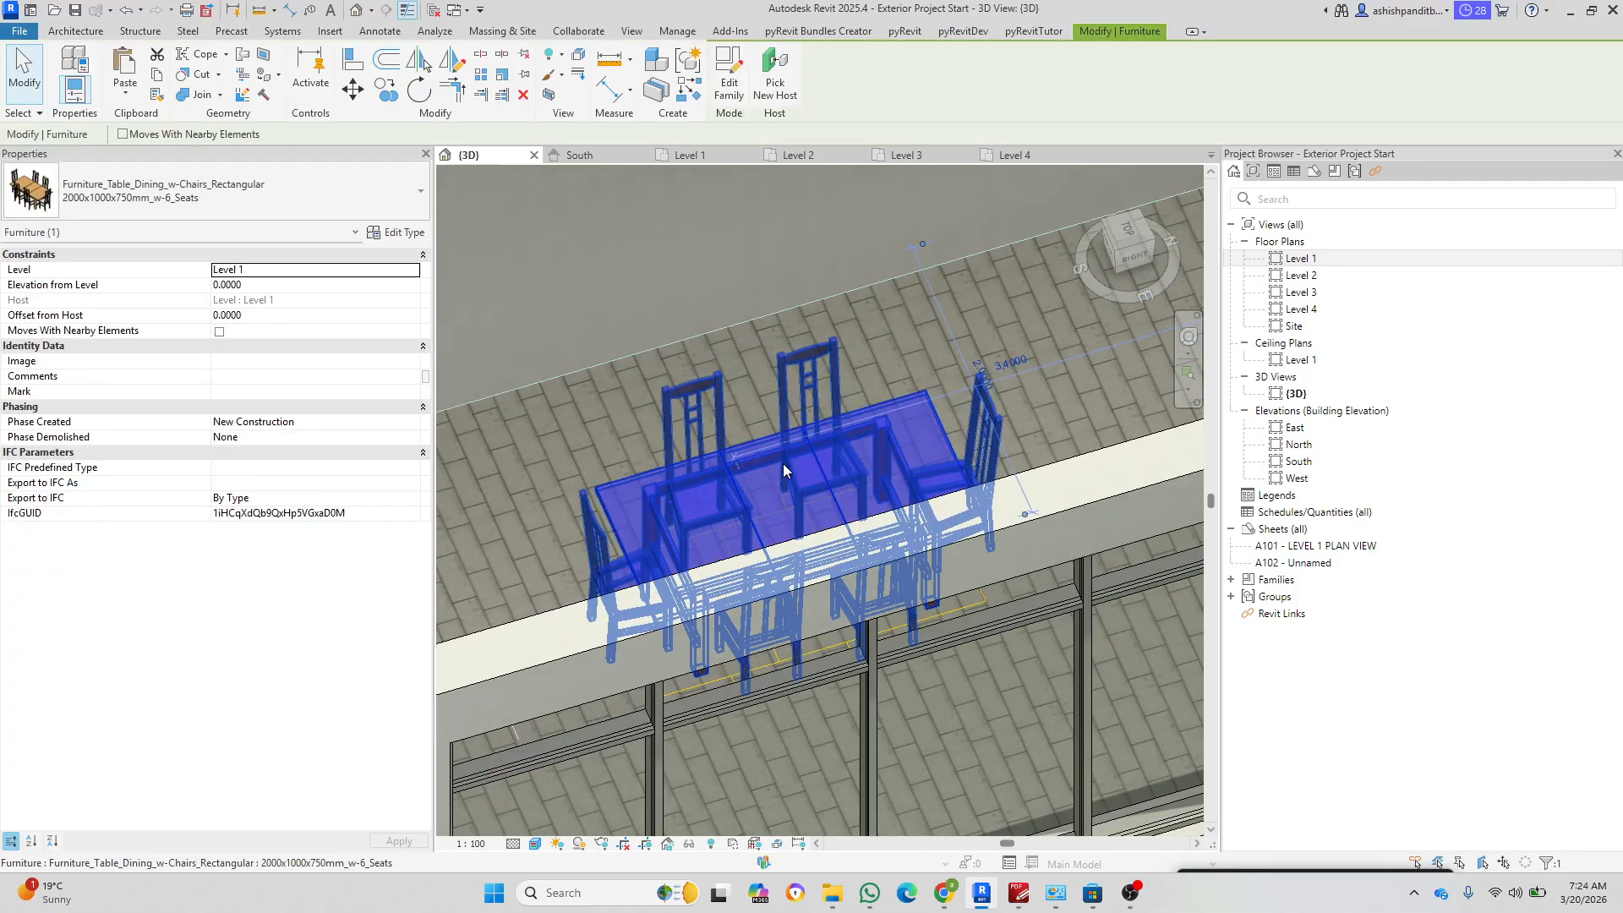
pyautogui.scroll(-8, 531, 459)
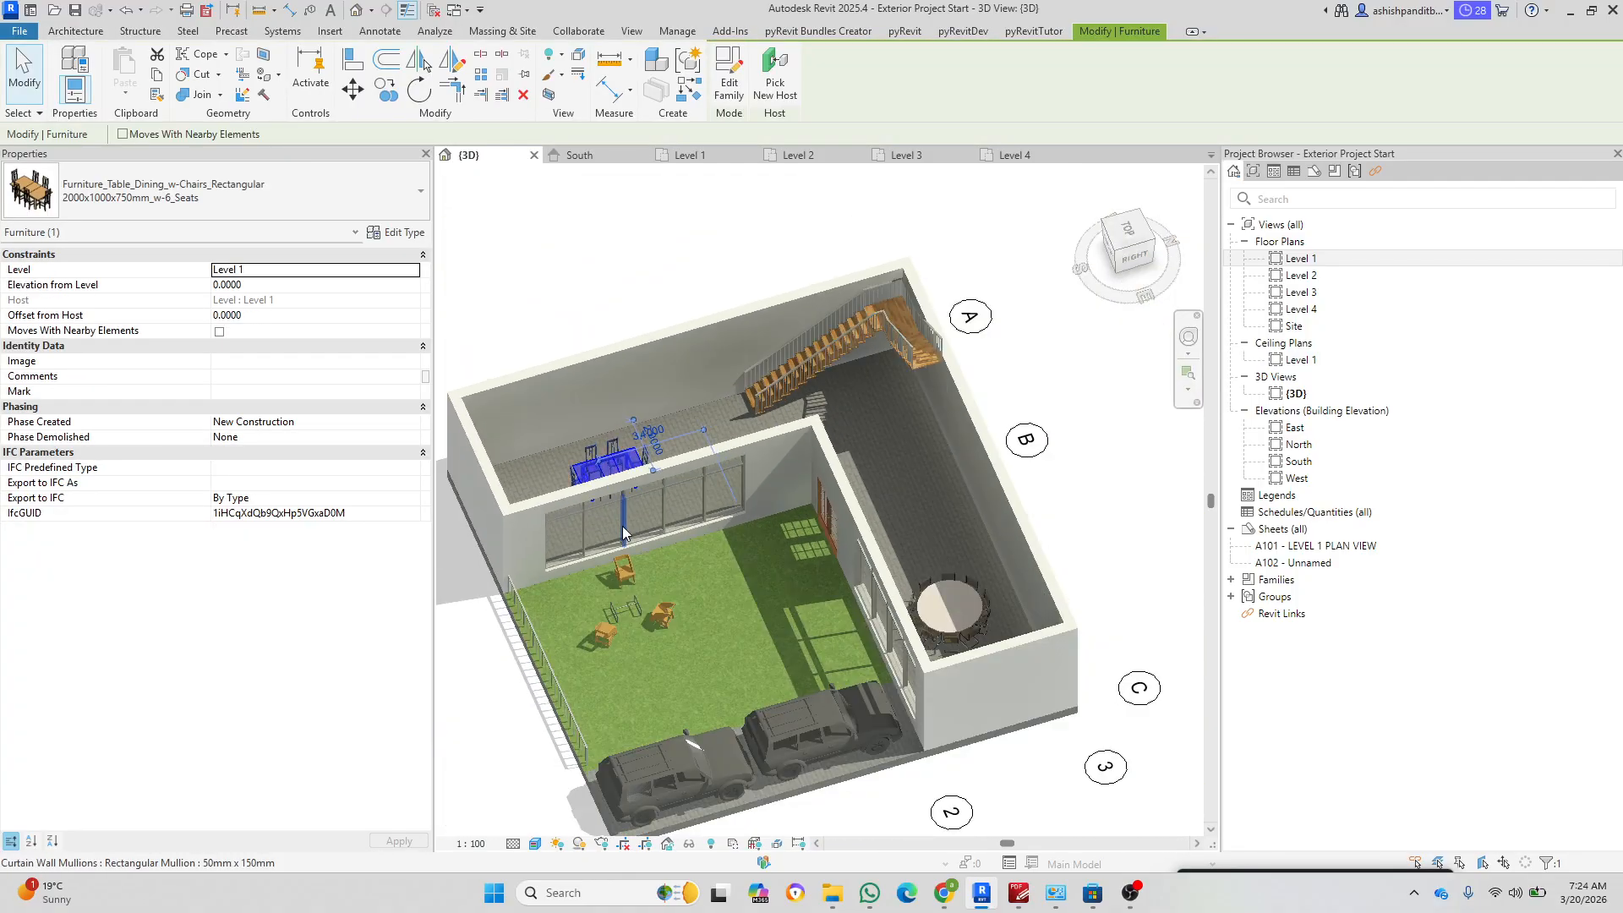
pyautogui.scroll(7, 564, 392)
pyautogui.scroll(-8, 564, 393)
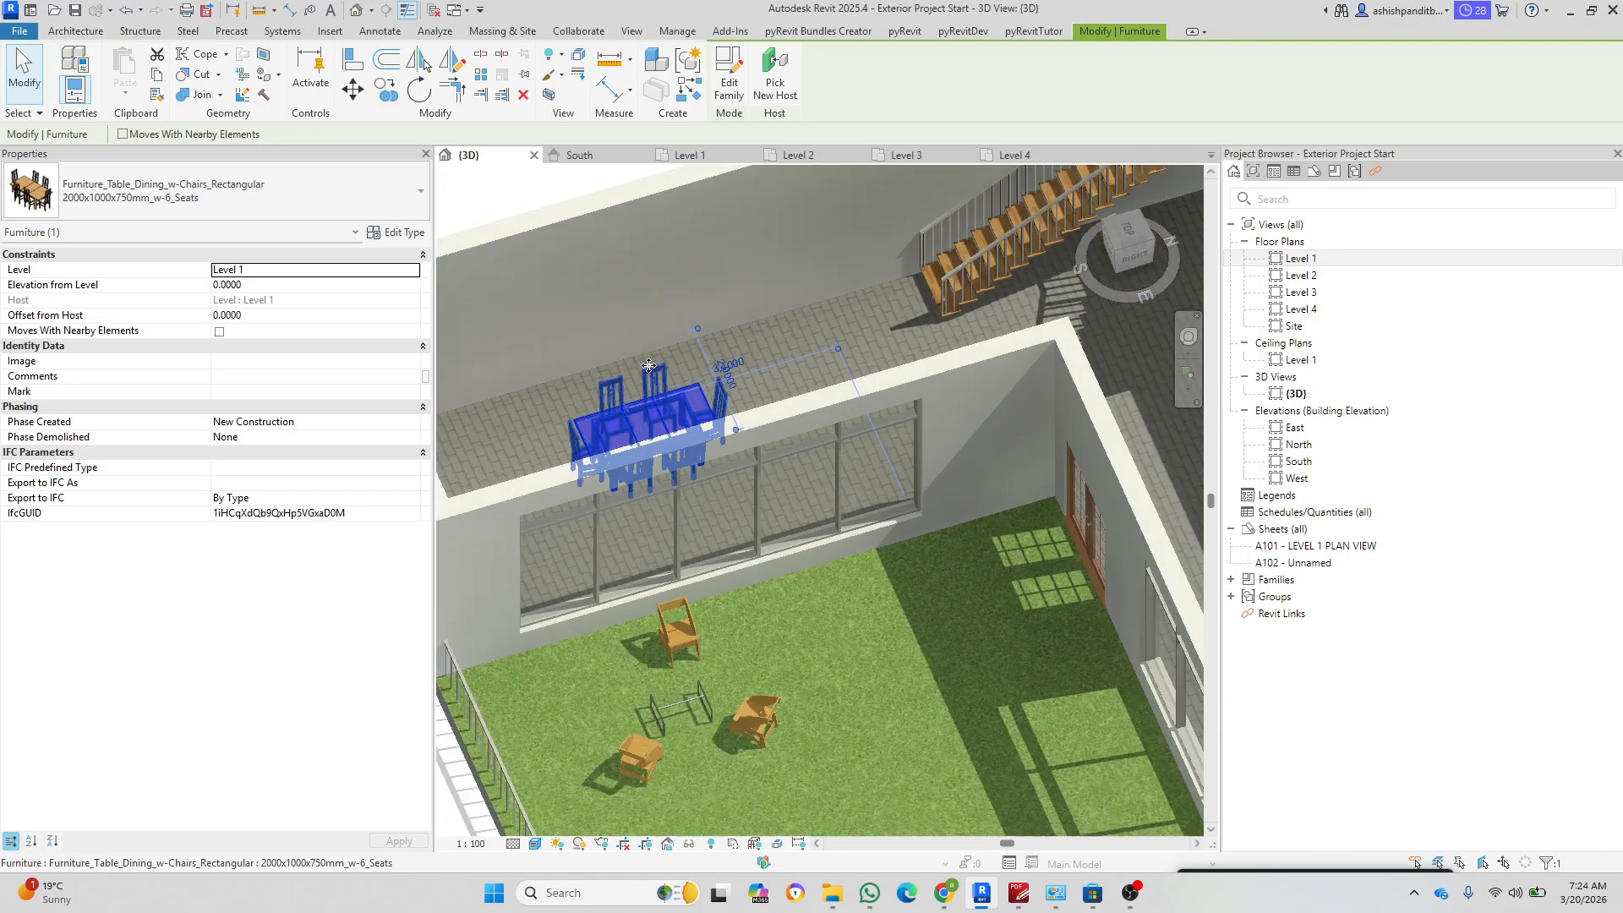
pyautogui.keyDown('shift'); pyautogui.moveTo(689, 602); pyautogui.dragTo(719, 632, button='middle'); pyautogui.keyUp('shift')
pyautogui.press('Escape')
pyautogui.scroll(4, 696, 364)
pyautogui.scroll(-5, 677, 384)
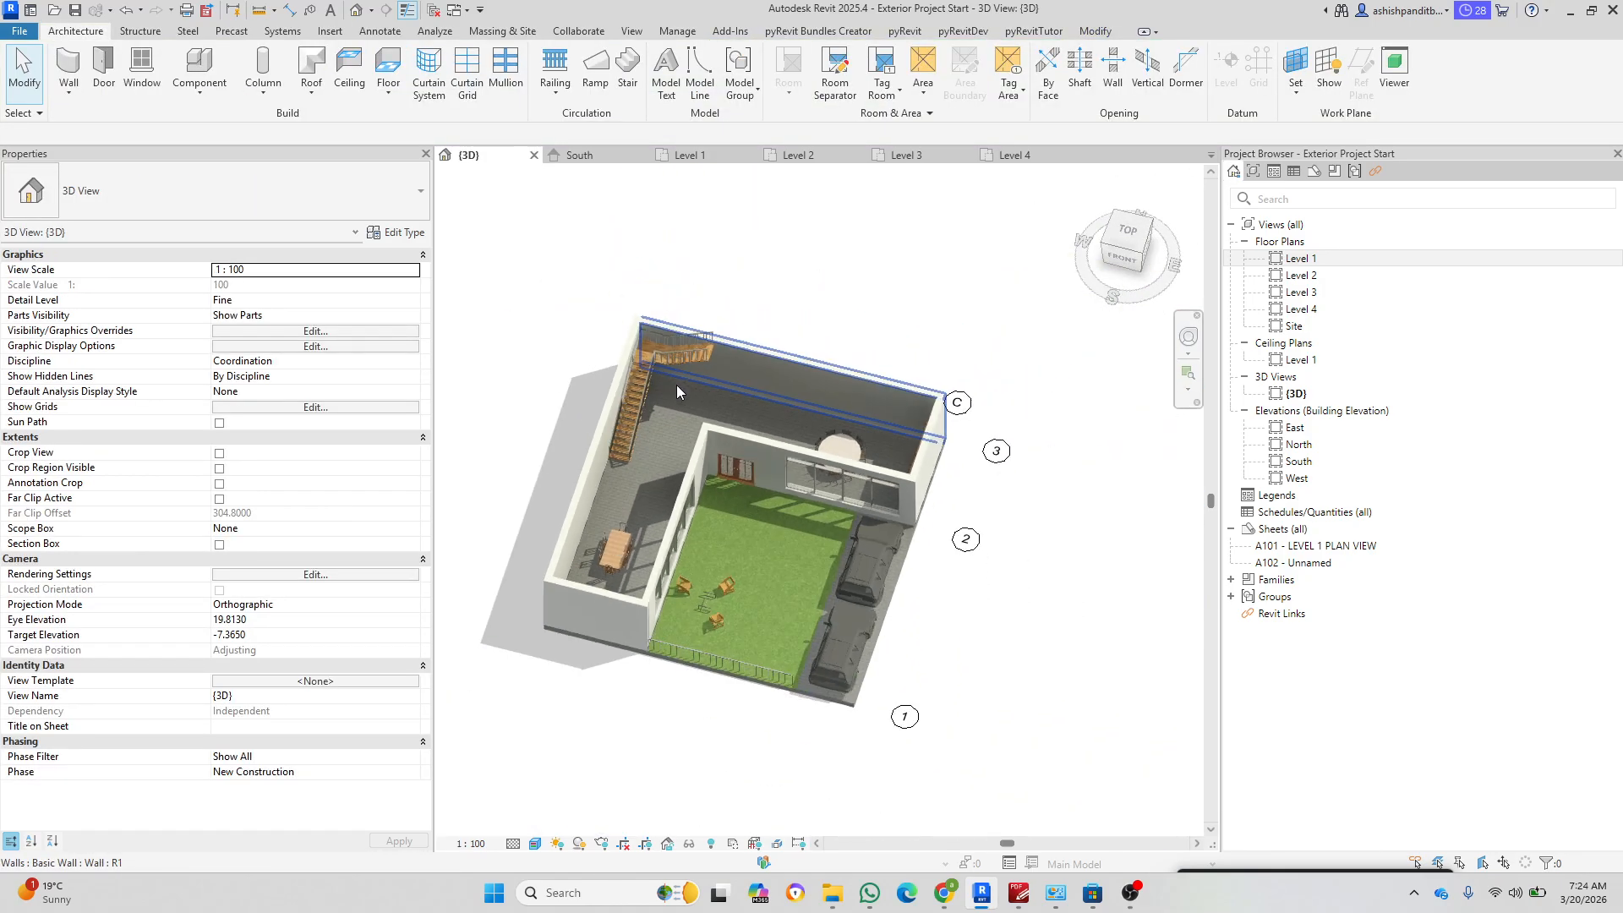
pyautogui.scroll(3, 713, 443)
pyautogui.scroll(-5, 713, 443)
pyautogui.keyDown('shift'); pyautogui.moveTo(712, 443); pyautogui.dragTo(1078, 539, button='middle'); pyautogui.keyUp('shift')
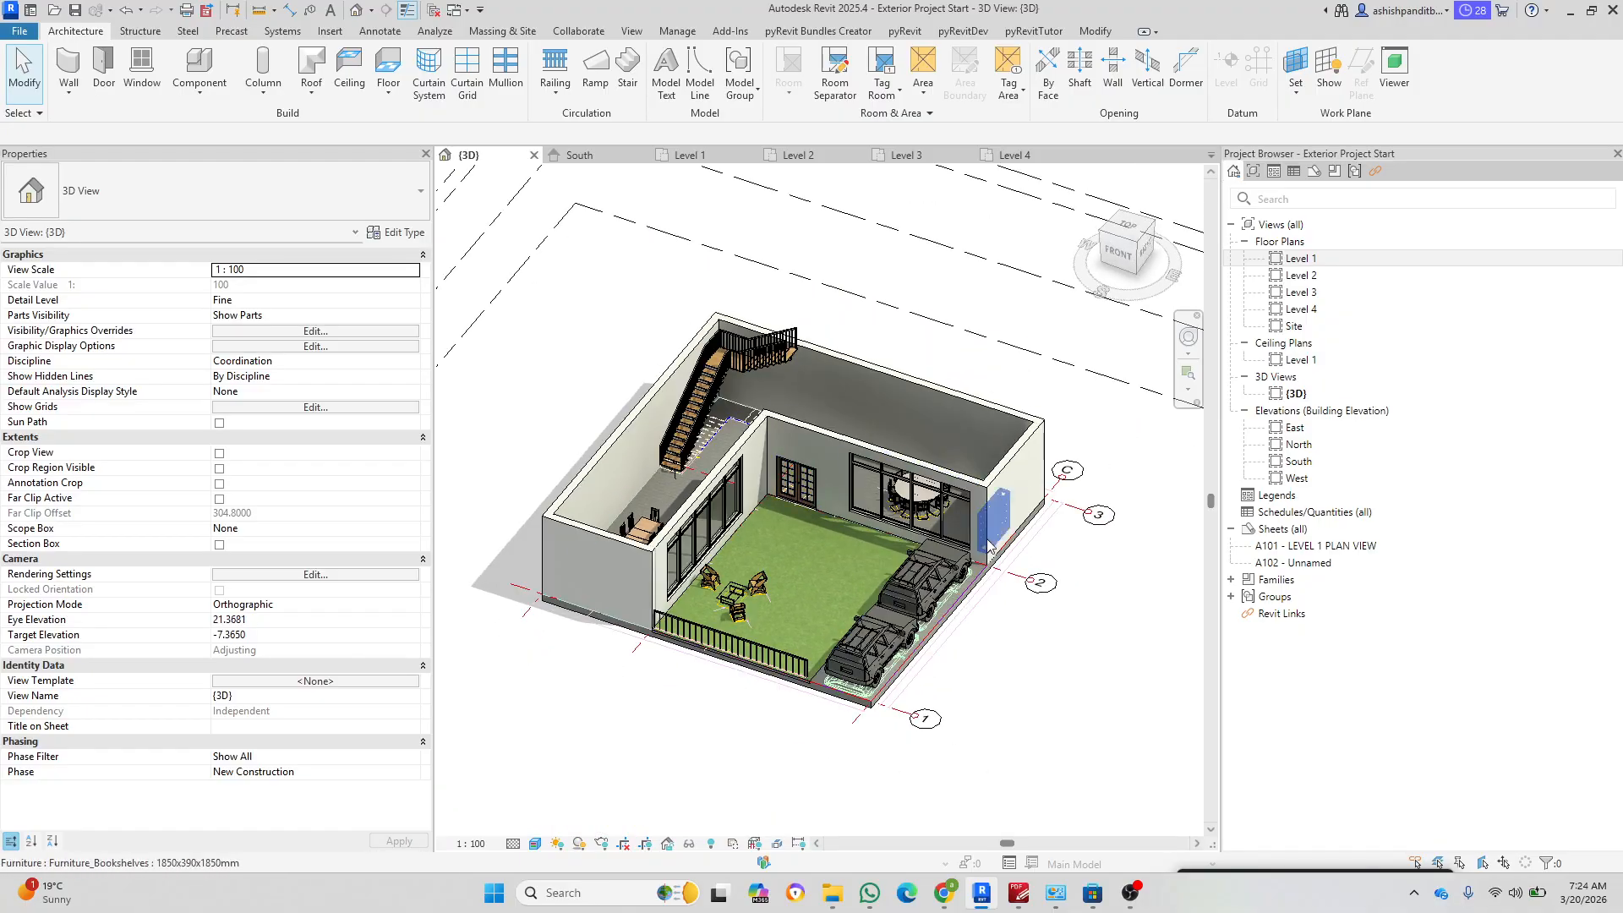
pyautogui.scroll(-3, 541, 422)
pyautogui.scroll(4, 626, 456)
pyautogui.scroll(-5, 702, 507)
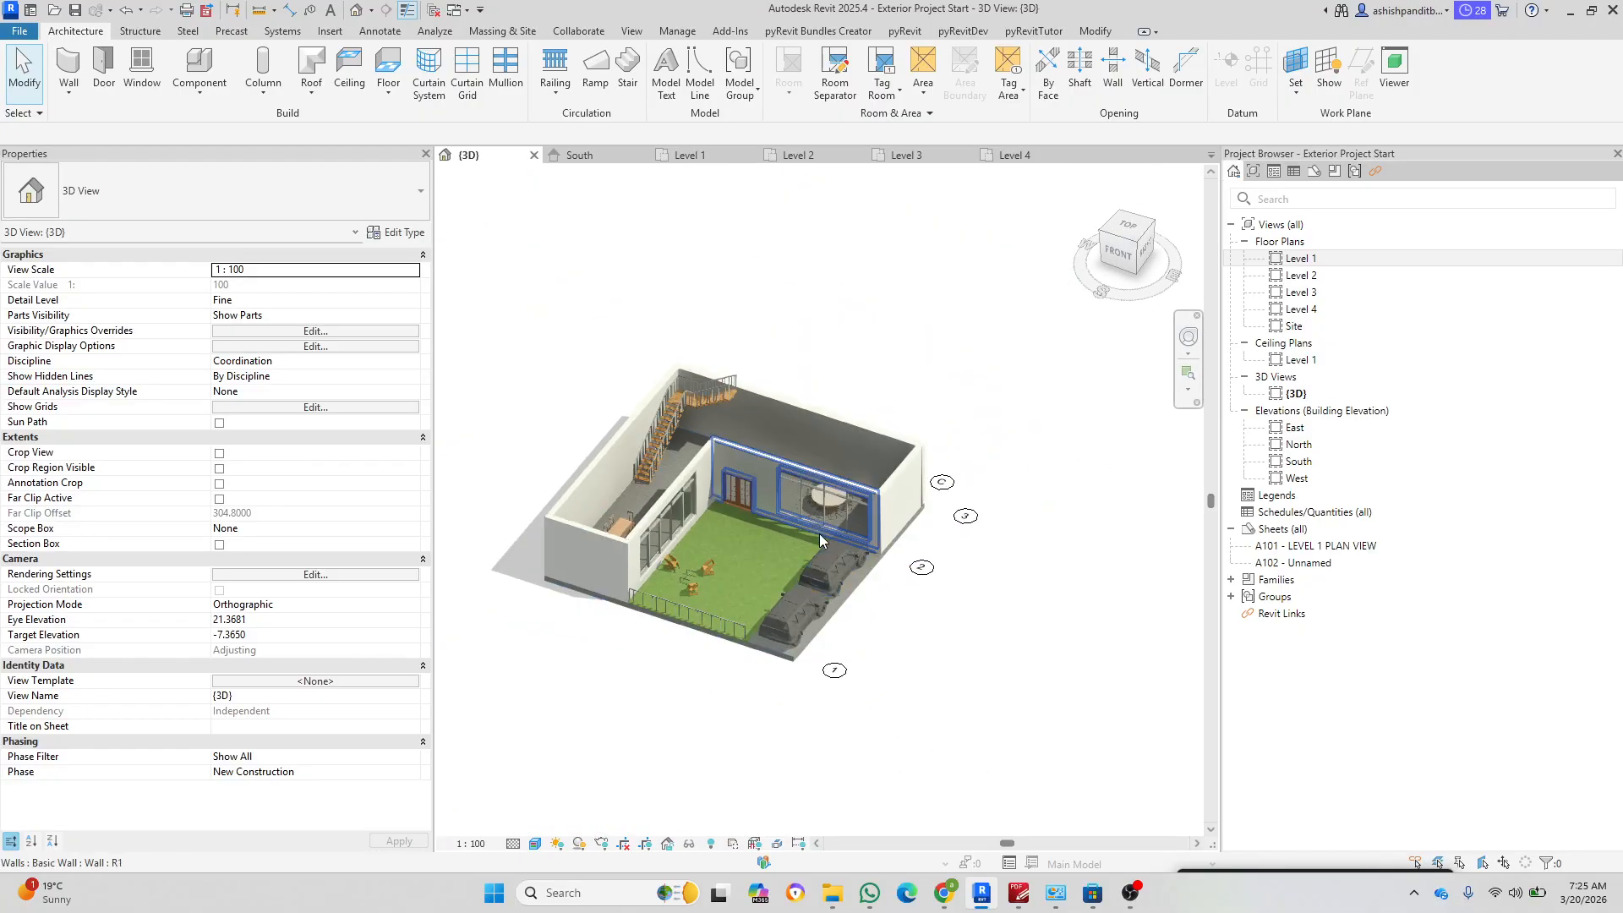
pyautogui.scroll(3, 850, 541)
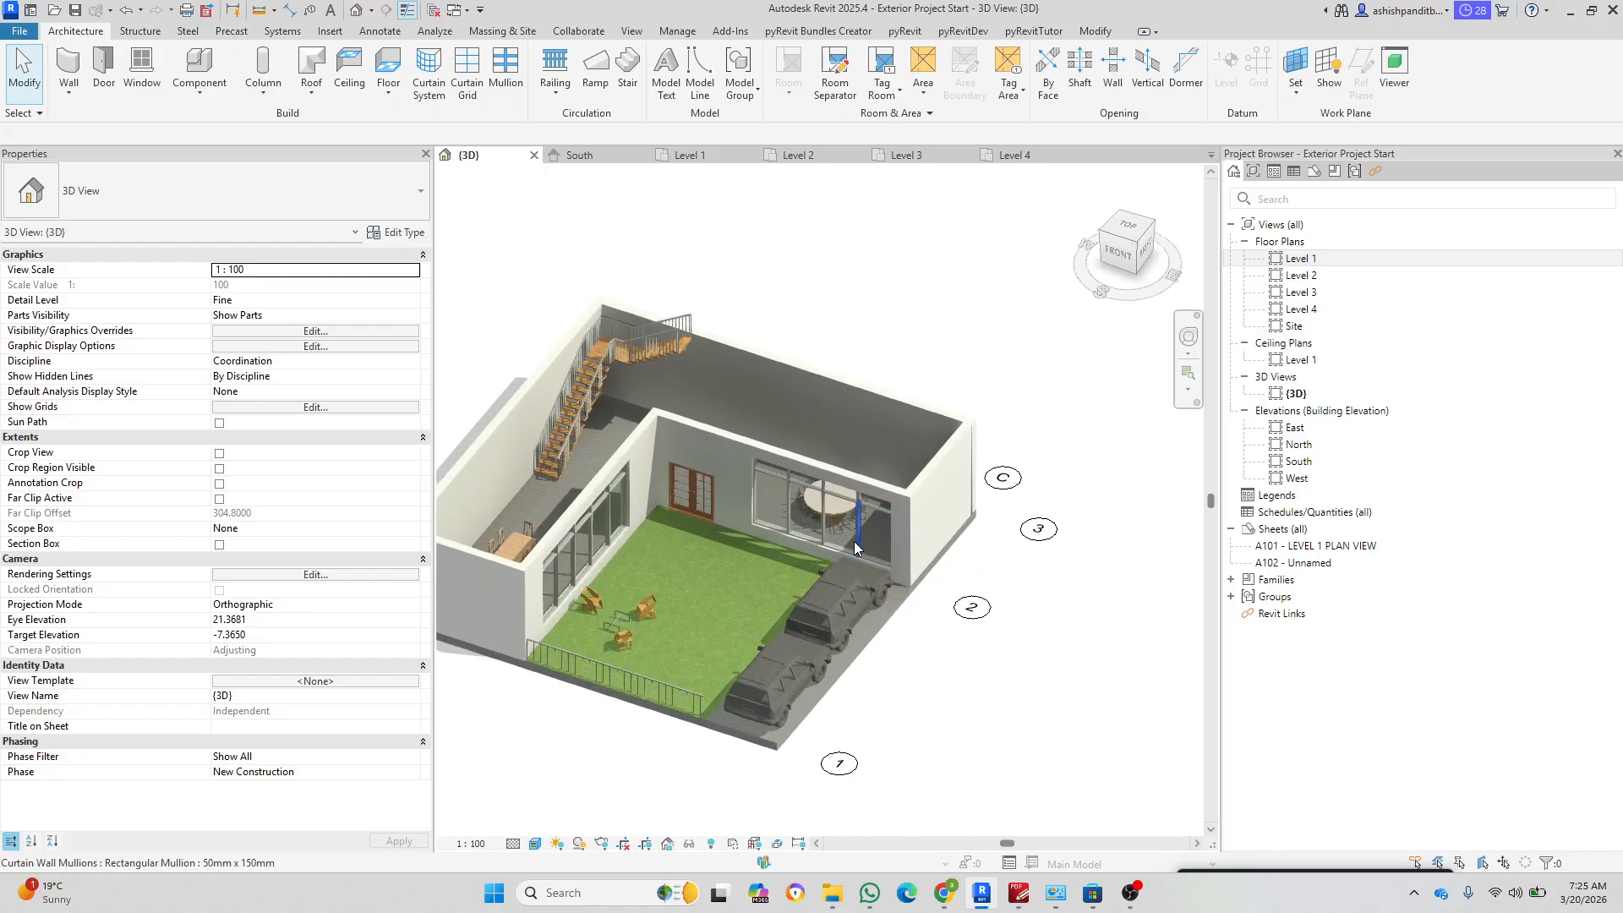
# Step: Hide all annotation categories and imported categories in the 3D view through the Visibility/Graphic Overrides
pyautogui.press('v')
pyautogui.press('g')
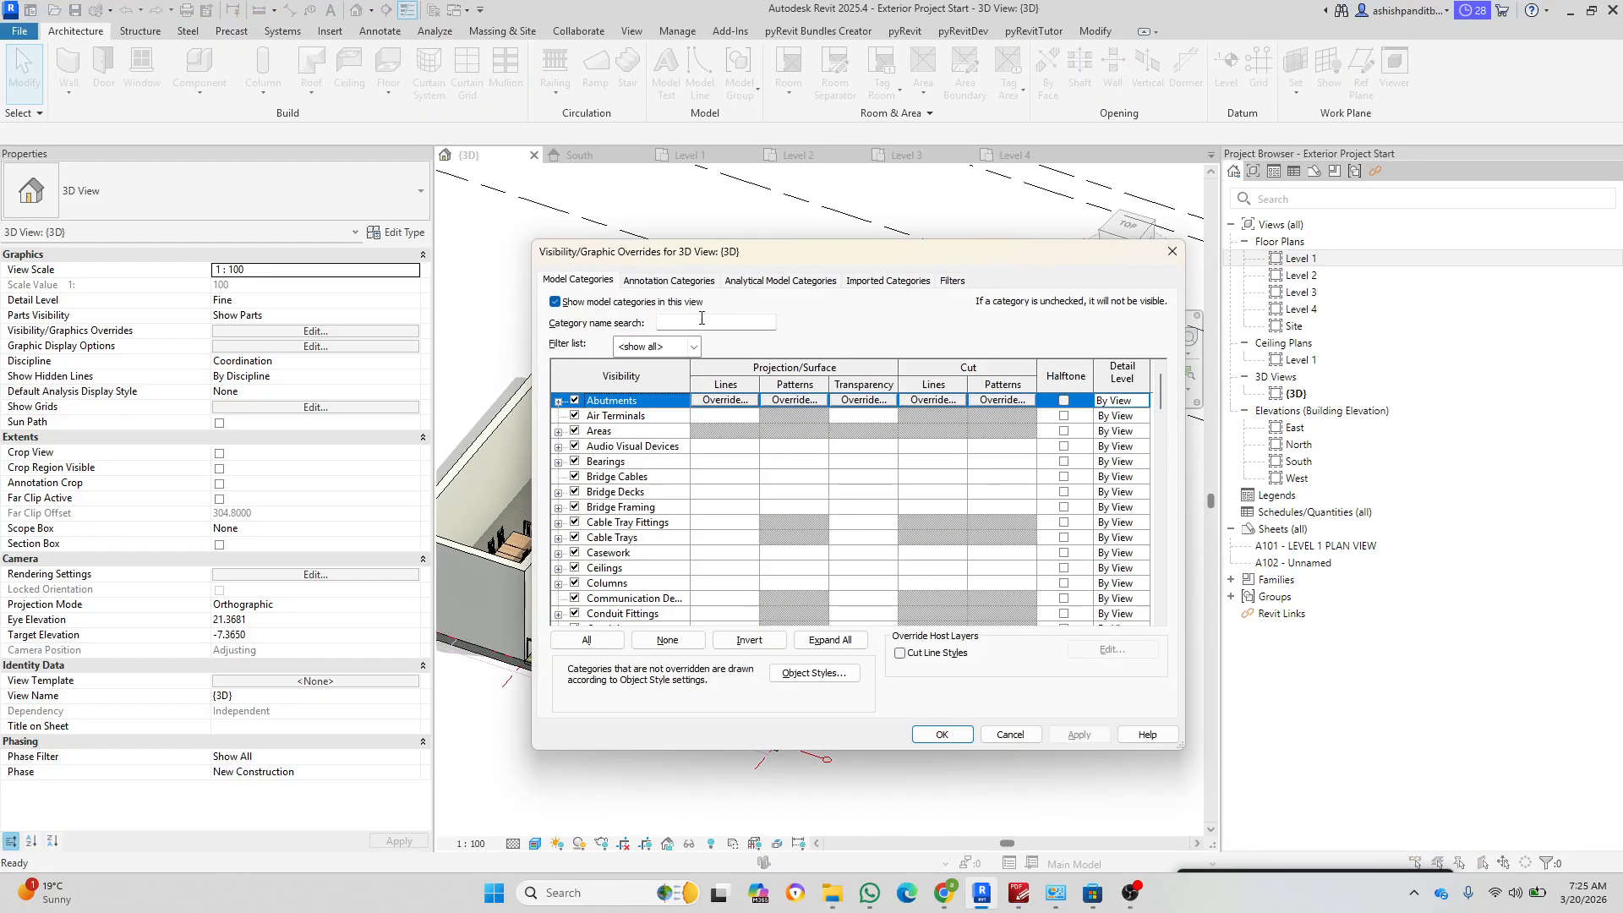
pyautogui.click(681, 282)
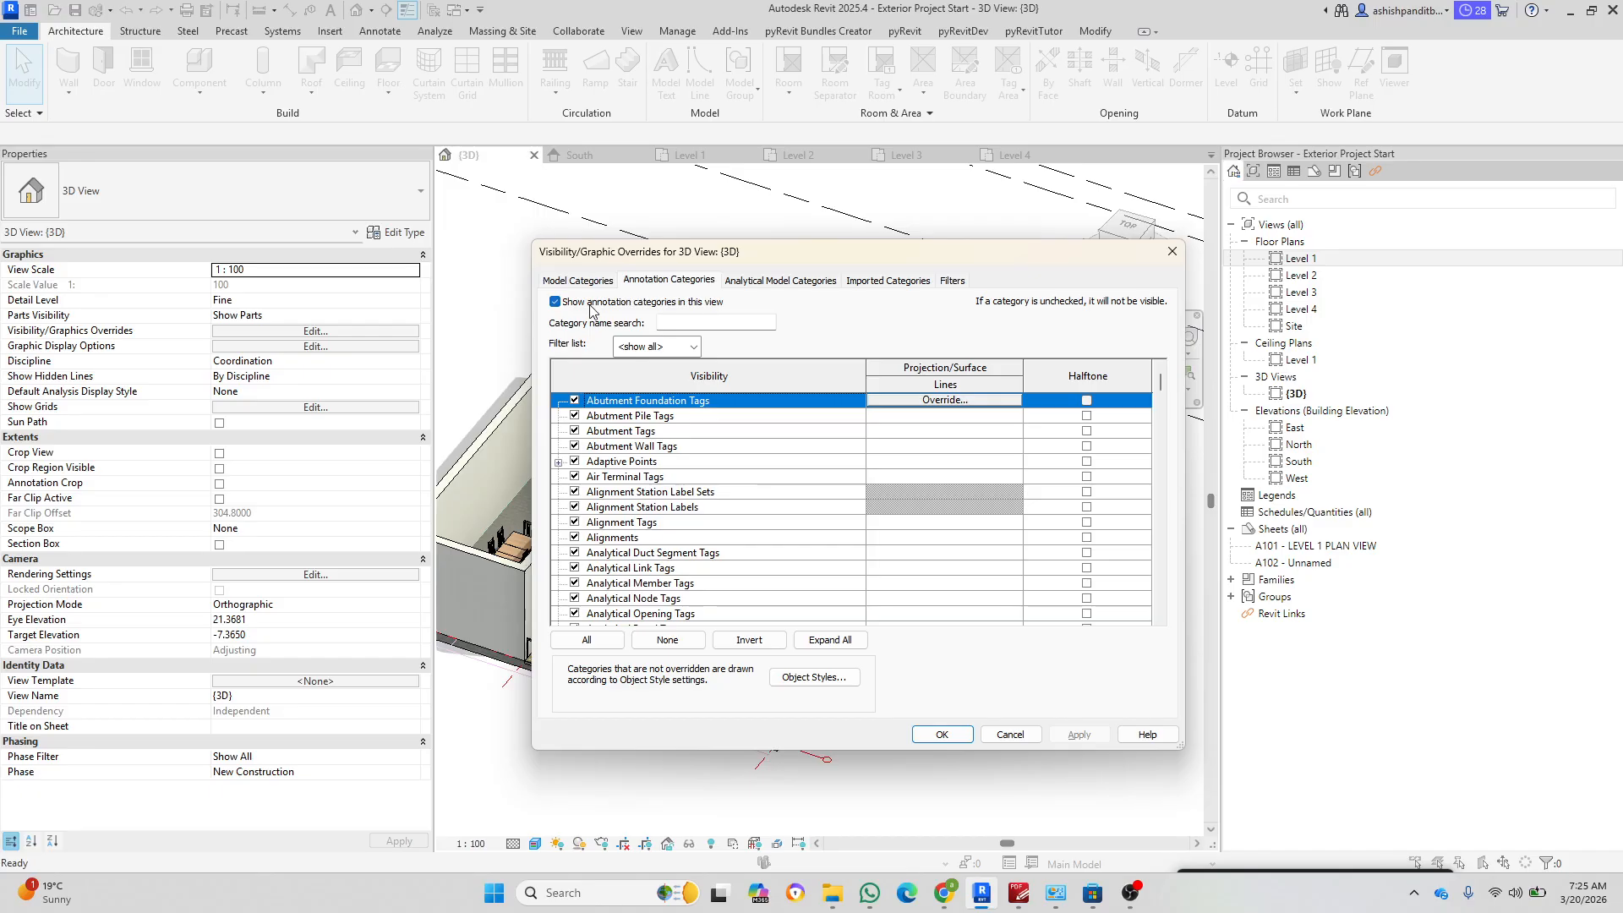
pyautogui.click(590, 304)
pyautogui.click(872, 285)
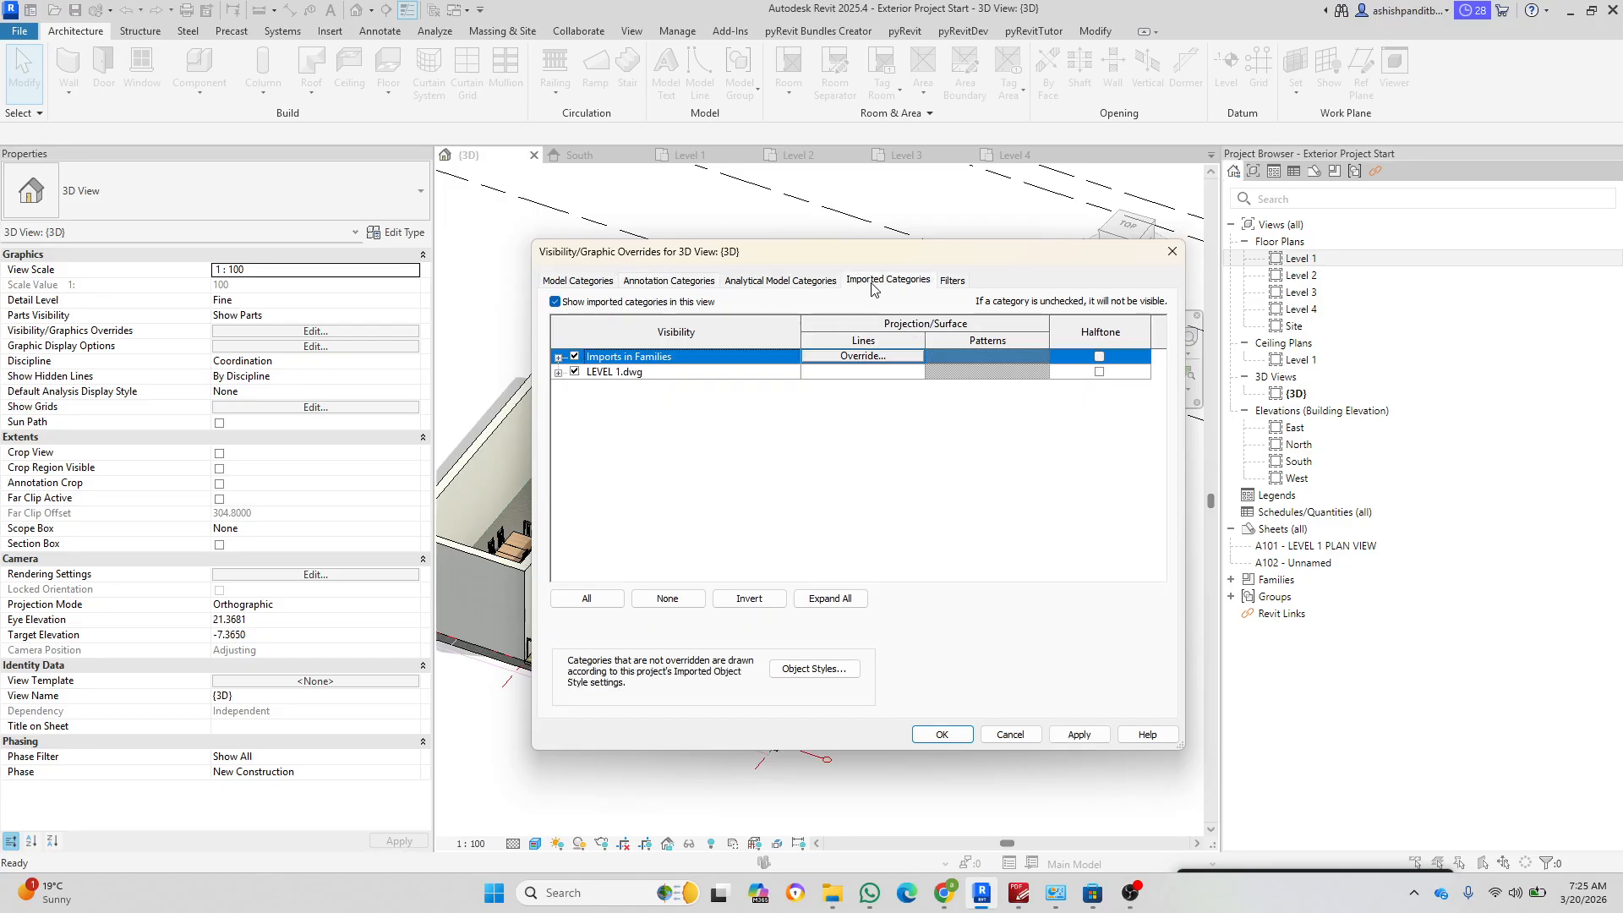
pyautogui.click(636, 304)
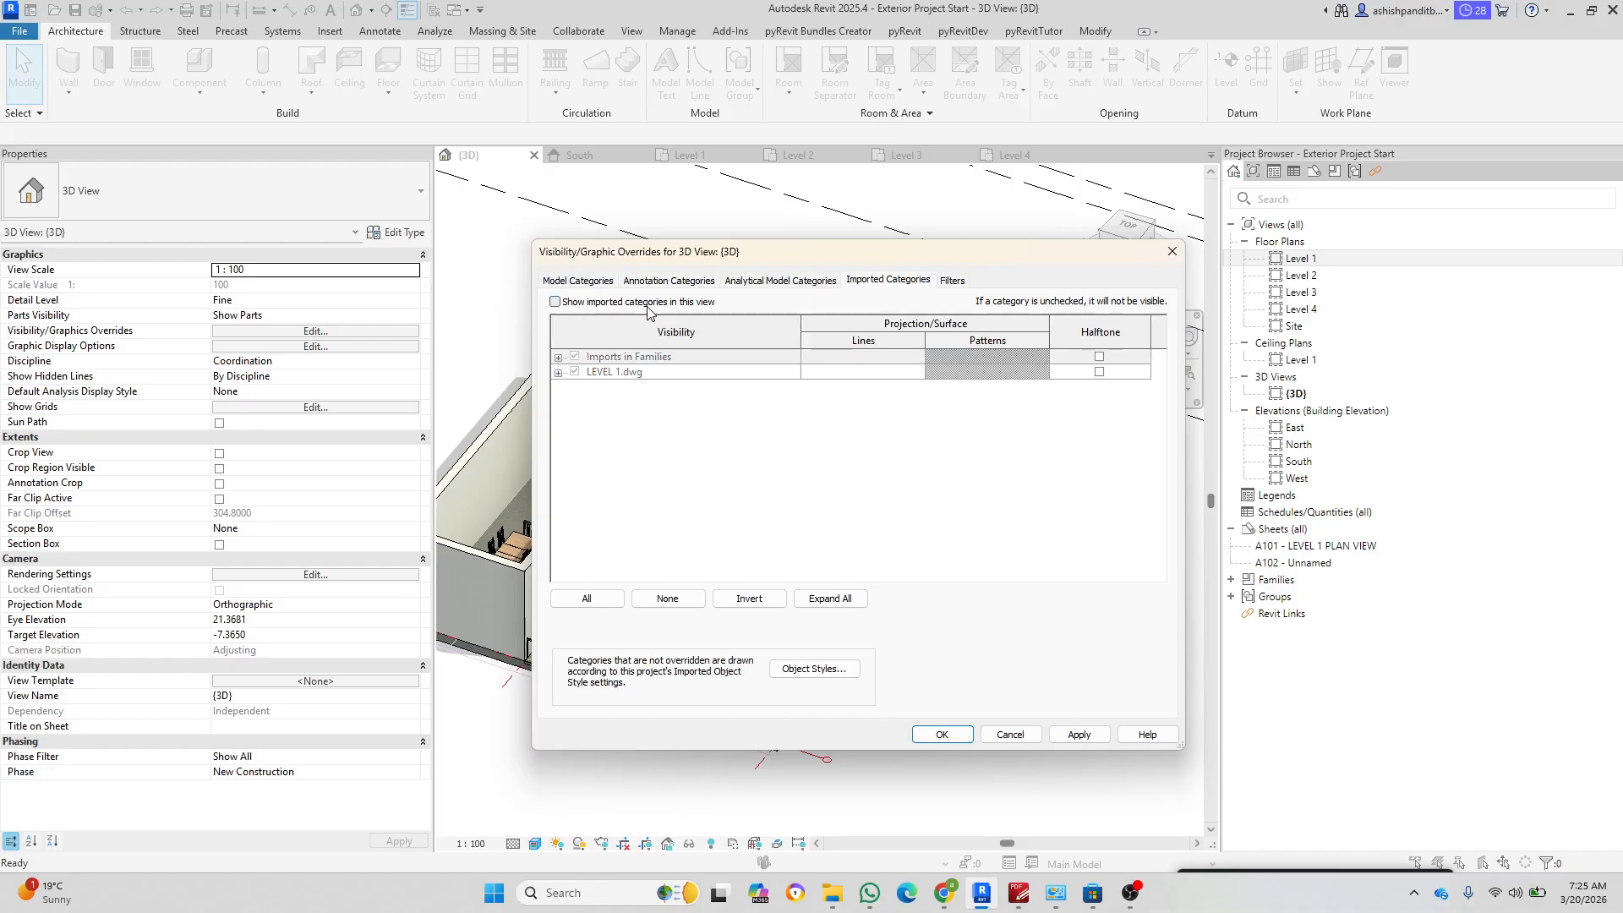
pyautogui.click(942, 734)
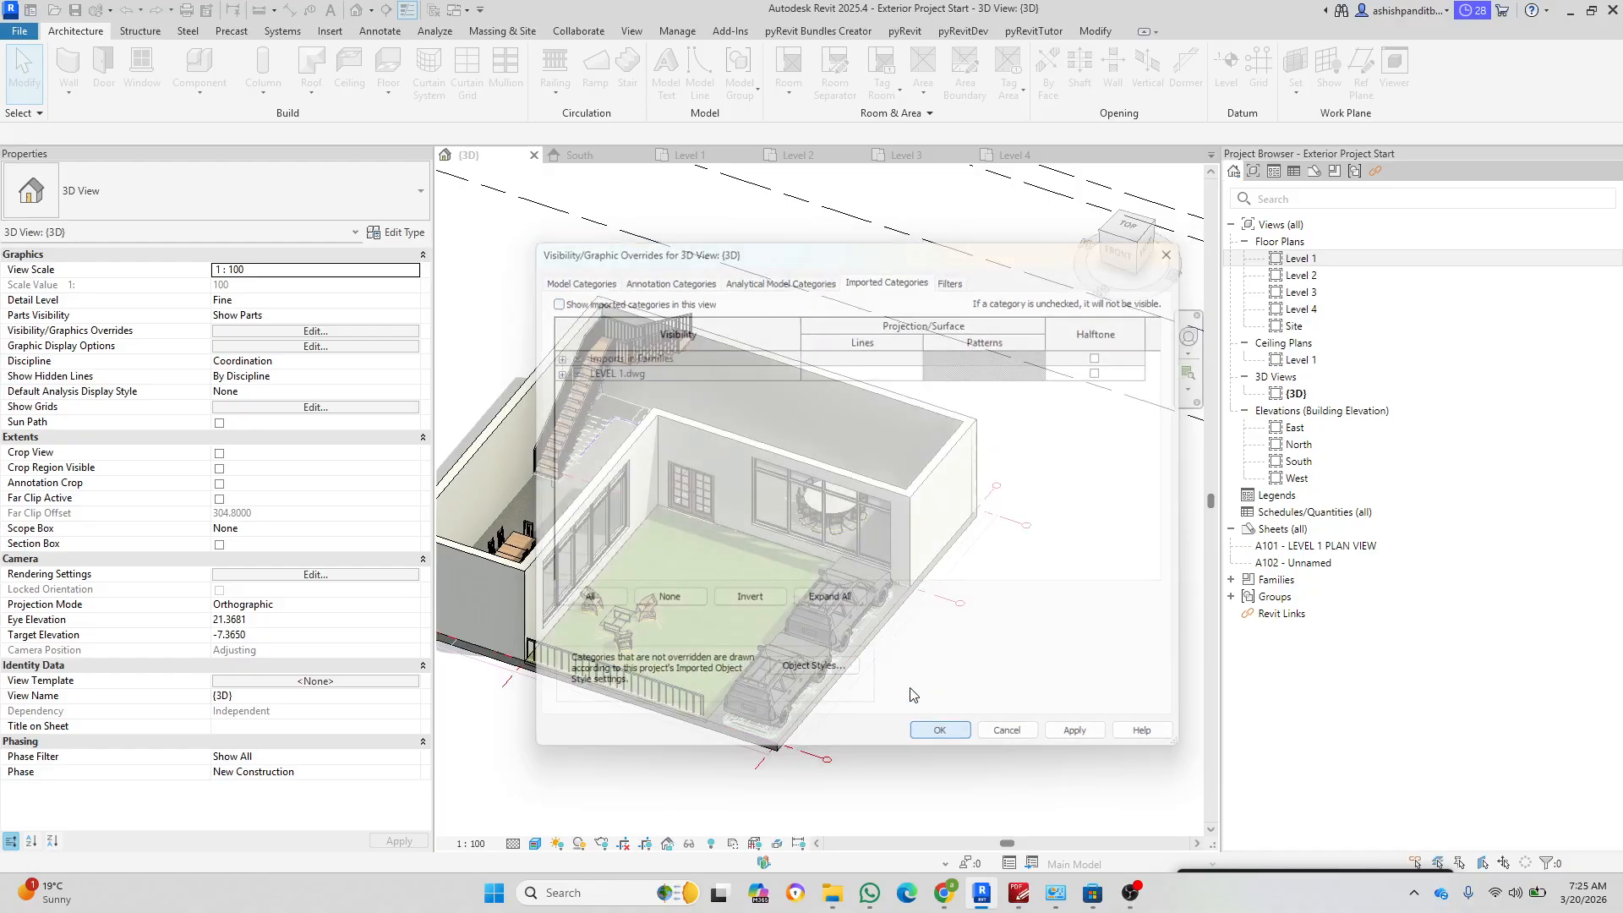
# Step: Inspect the cleaned-up 3D model, checking the stair's upper run, the rooms, the courtyard and the cars
pyautogui.scroll(-3, 907, 676)
pyautogui.scroll(3, 905, 676)
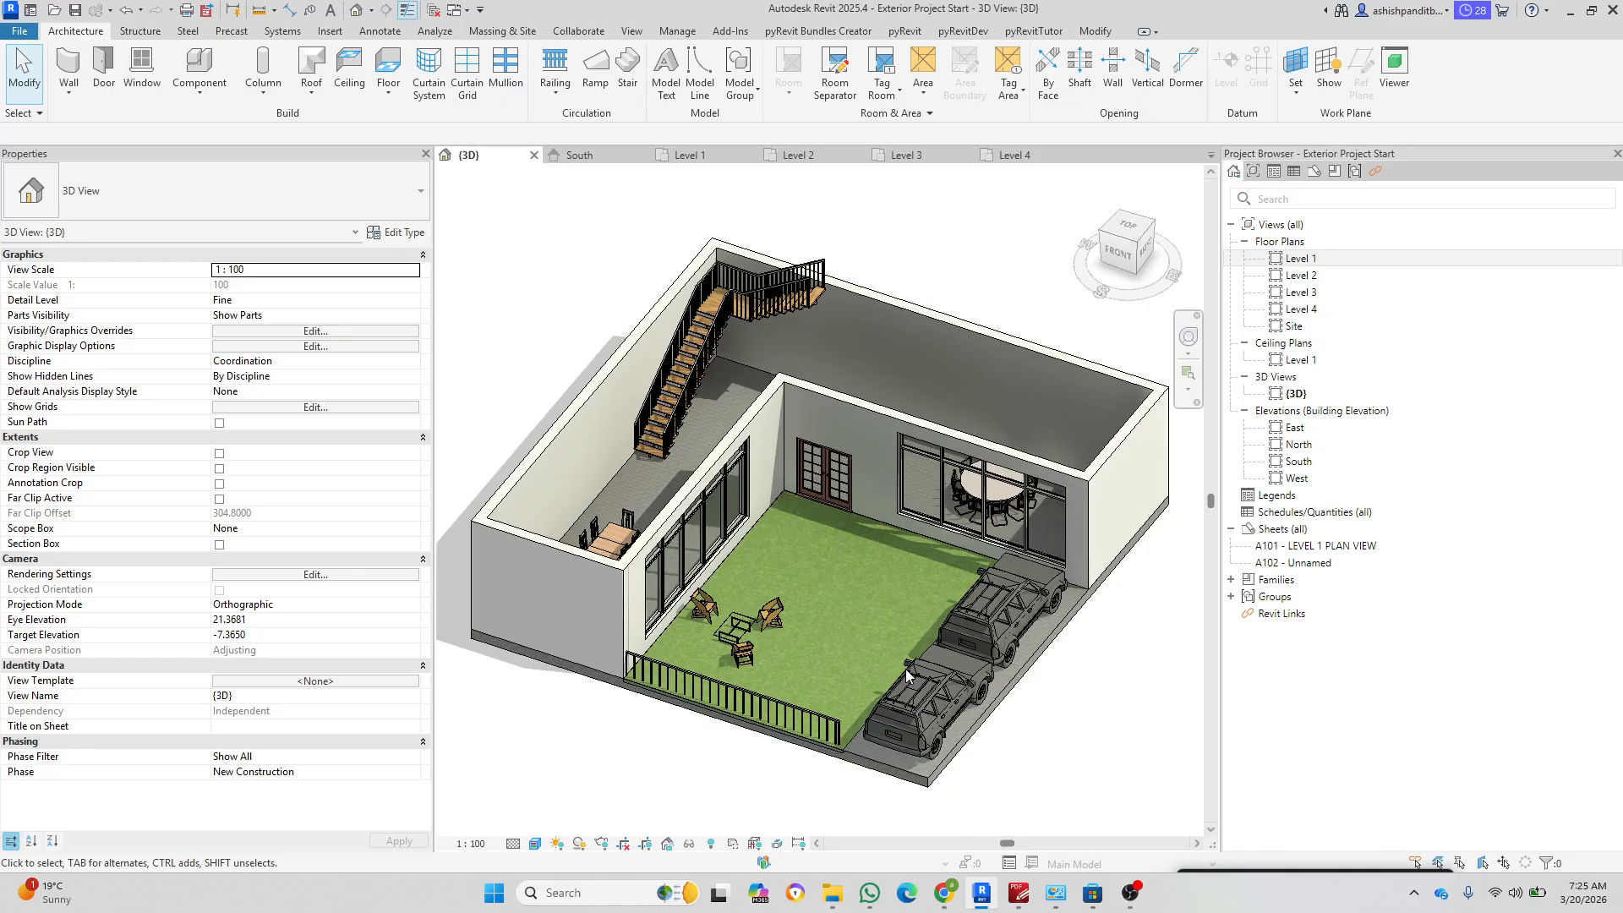
pyautogui.keyDown('shift'); pyautogui.moveTo(905, 672); pyautogui.dragTo(856, 663, button='middle'); pyautogui.keyUp('shift')
pyautogui.scroll(8, 910, 347)
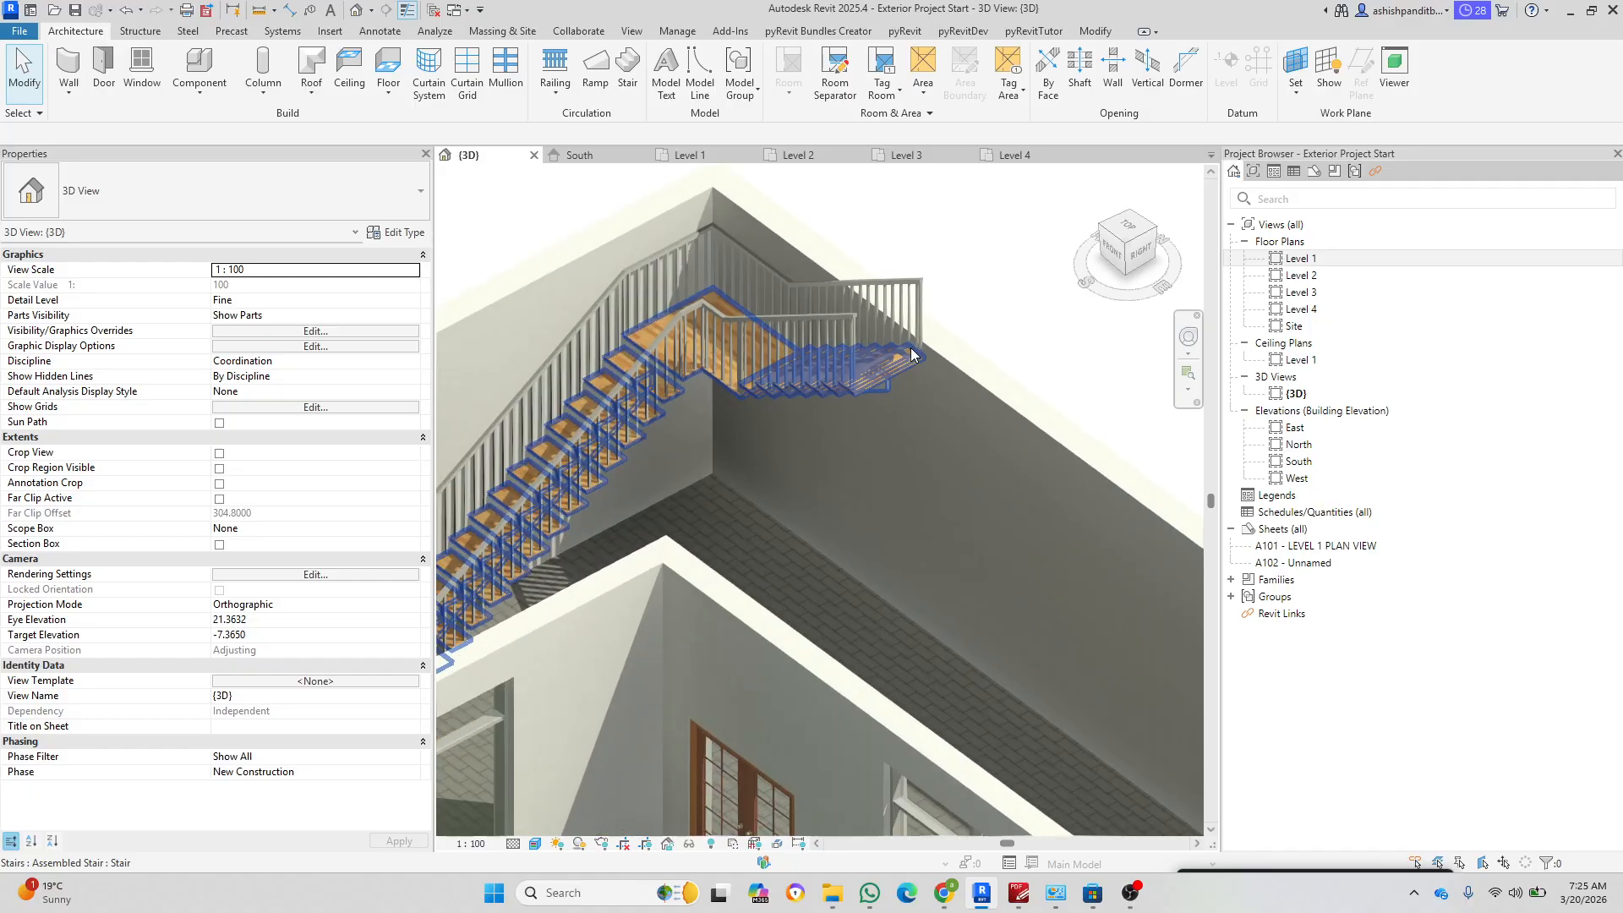
pyautogui.scroll(-8, 911, 391)
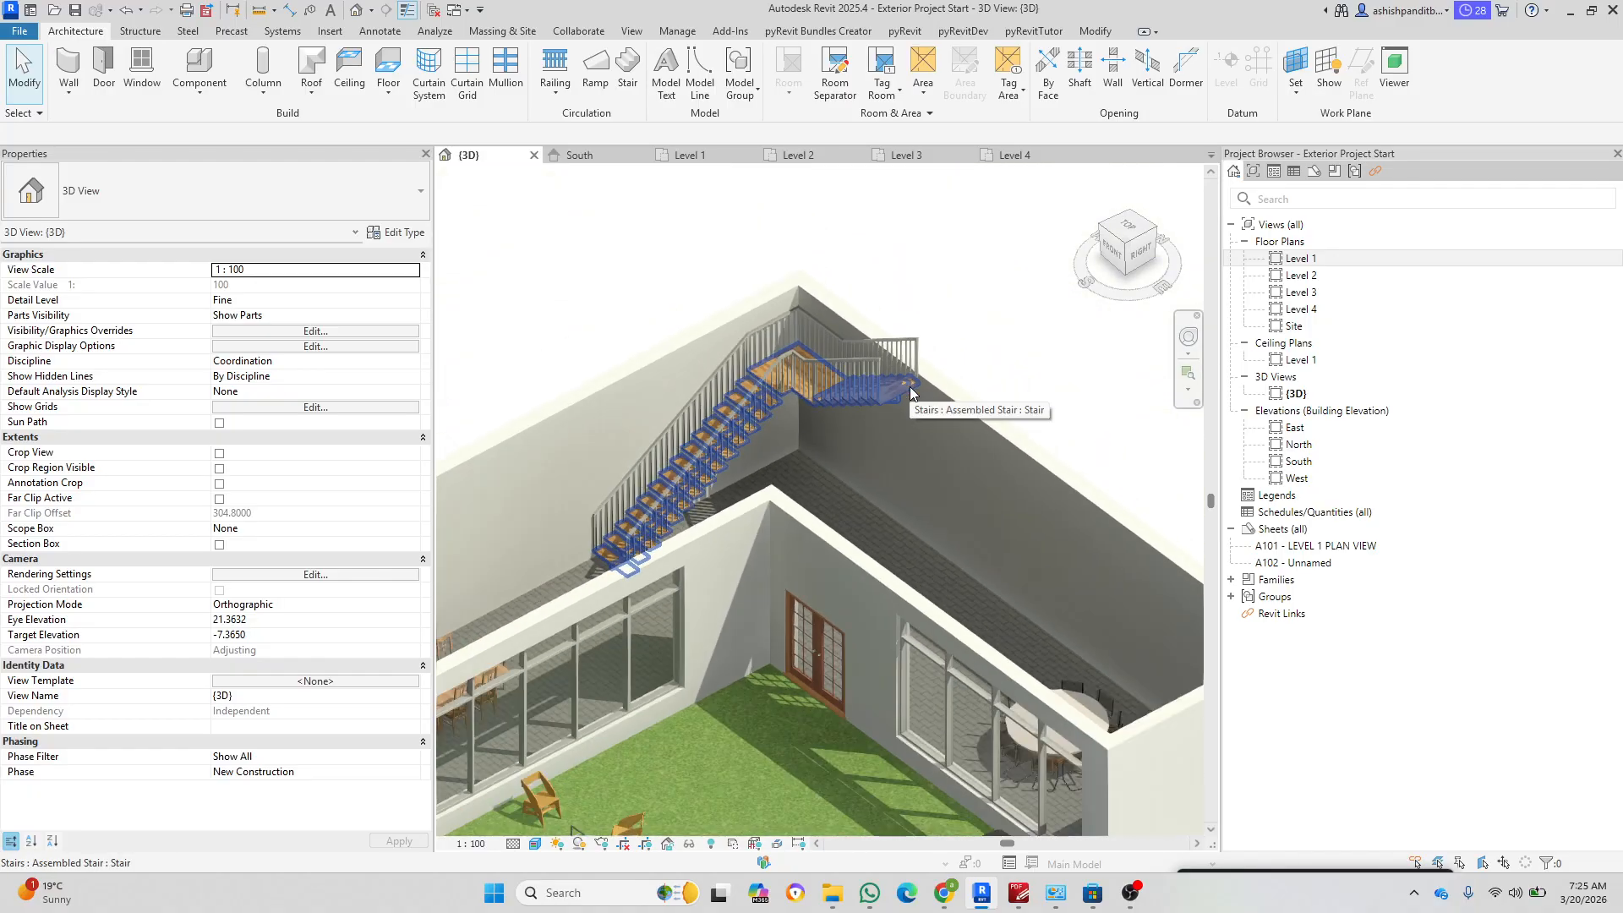
pyautogui.scroll(6, 871, 356)
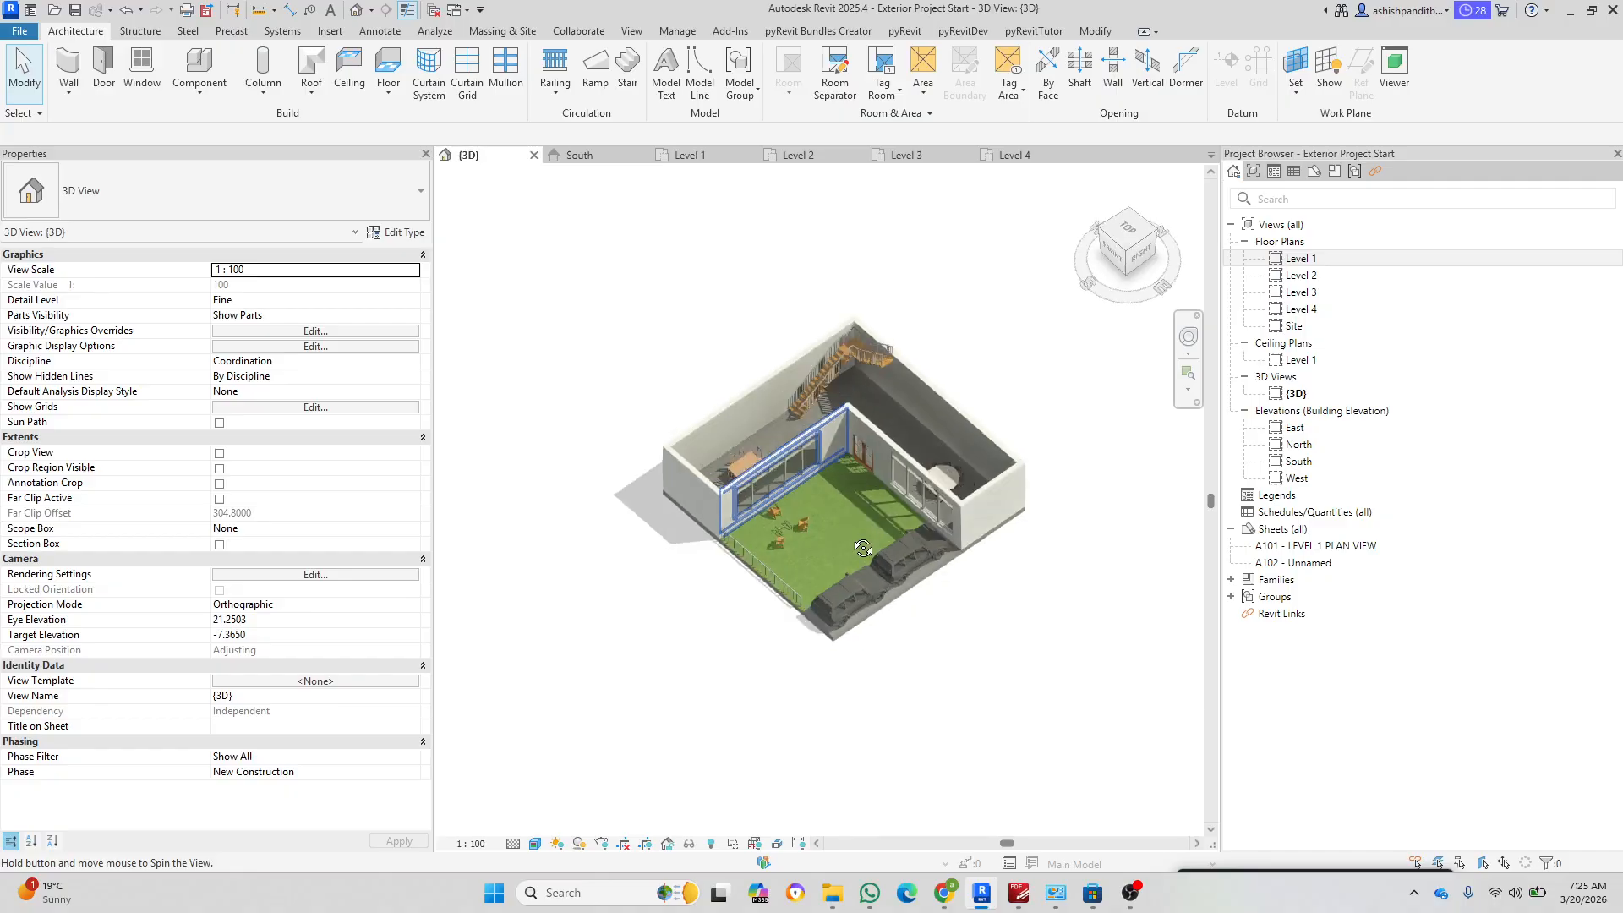
pyautogui.scroll(-6, 720, 494)
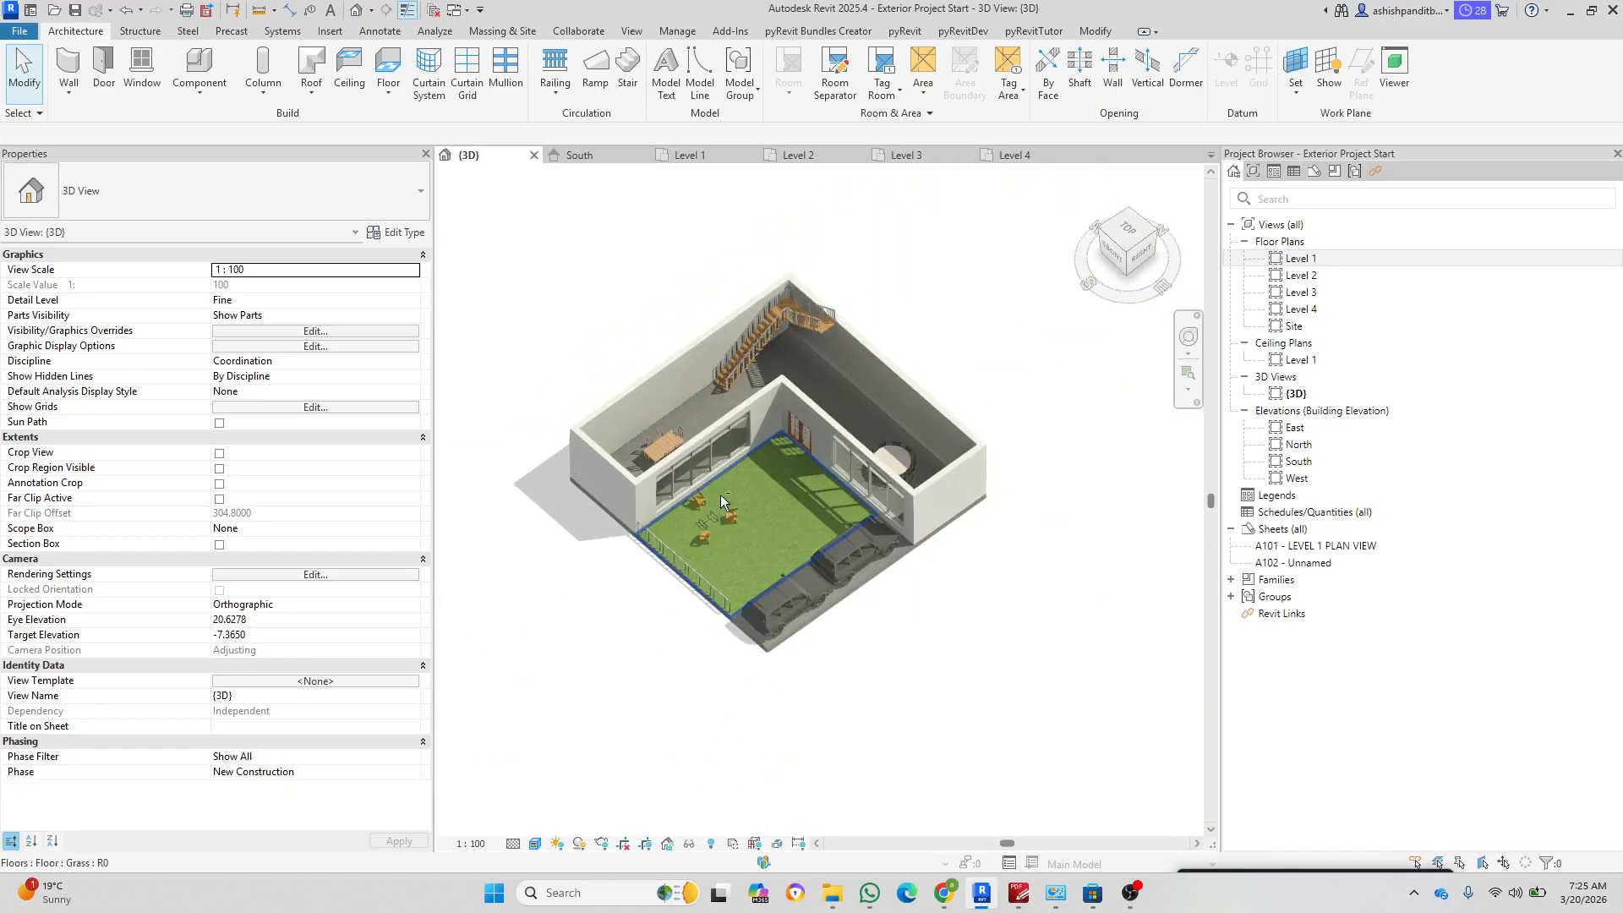
pyautogui.keyDown('shift'); pyautogui.moveTo(721, 494); pyautogui.dragTo(765, 414, button='middle'); pyautogui.keyUp('shift')
pyautogui.scroll(8, 770, 404)
pyautogui.scroll(-3, 770, 412)
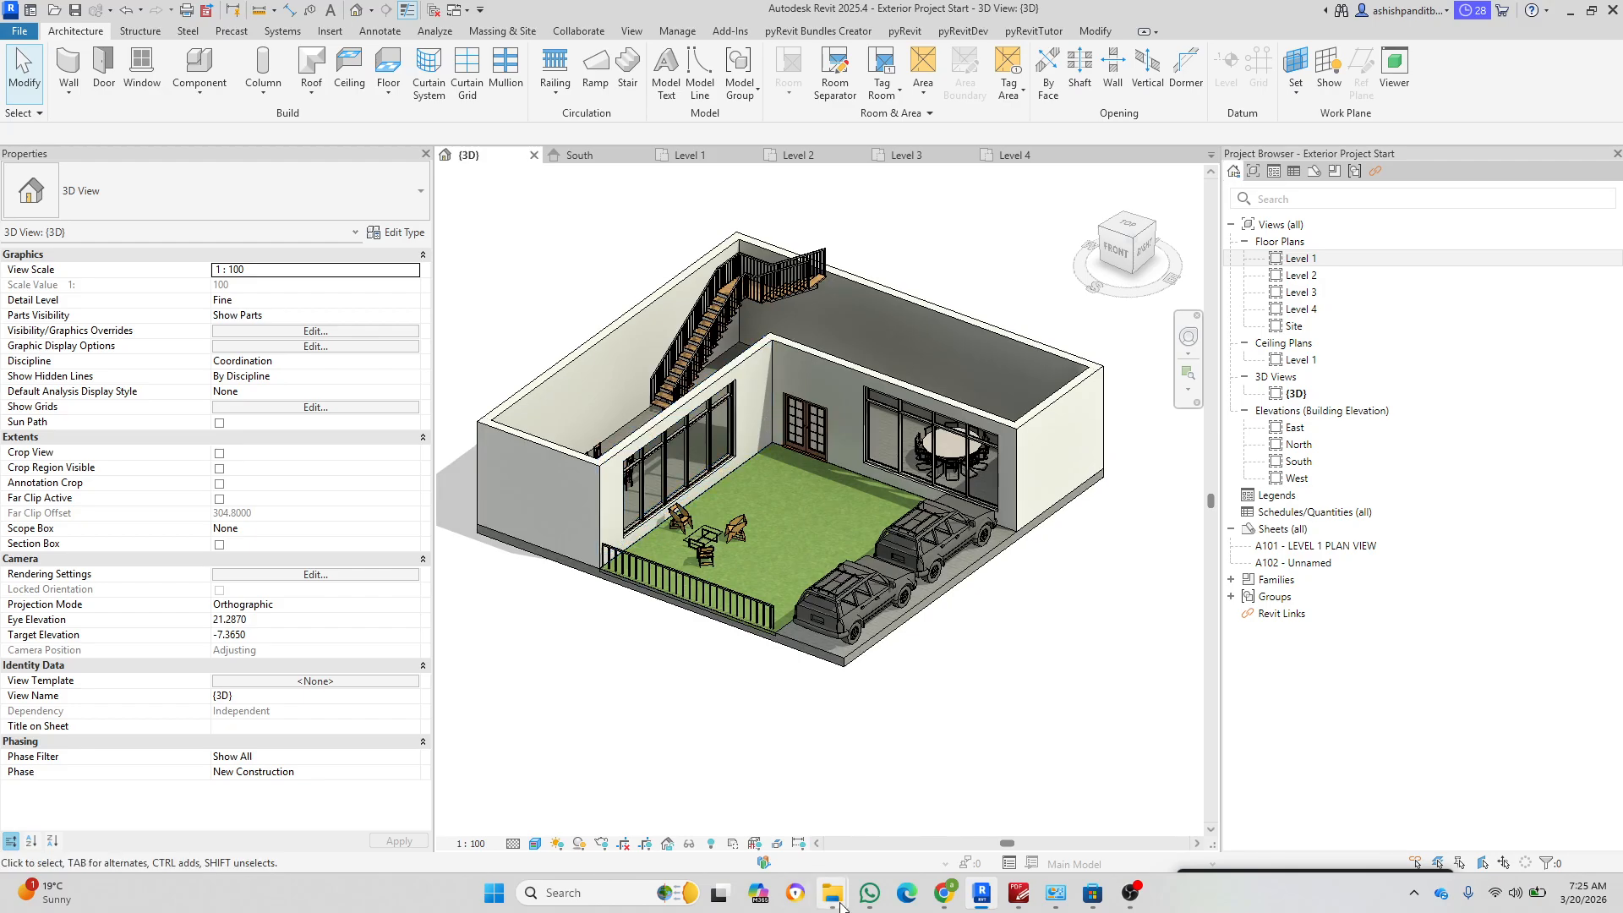
# Step: Switch to the Exterior Project PDF in PDF-XChange Editor and mark the Railing Schedule's RAILING 01 to 04 entries with the Pencil
pyautogui.click(1019, 893)
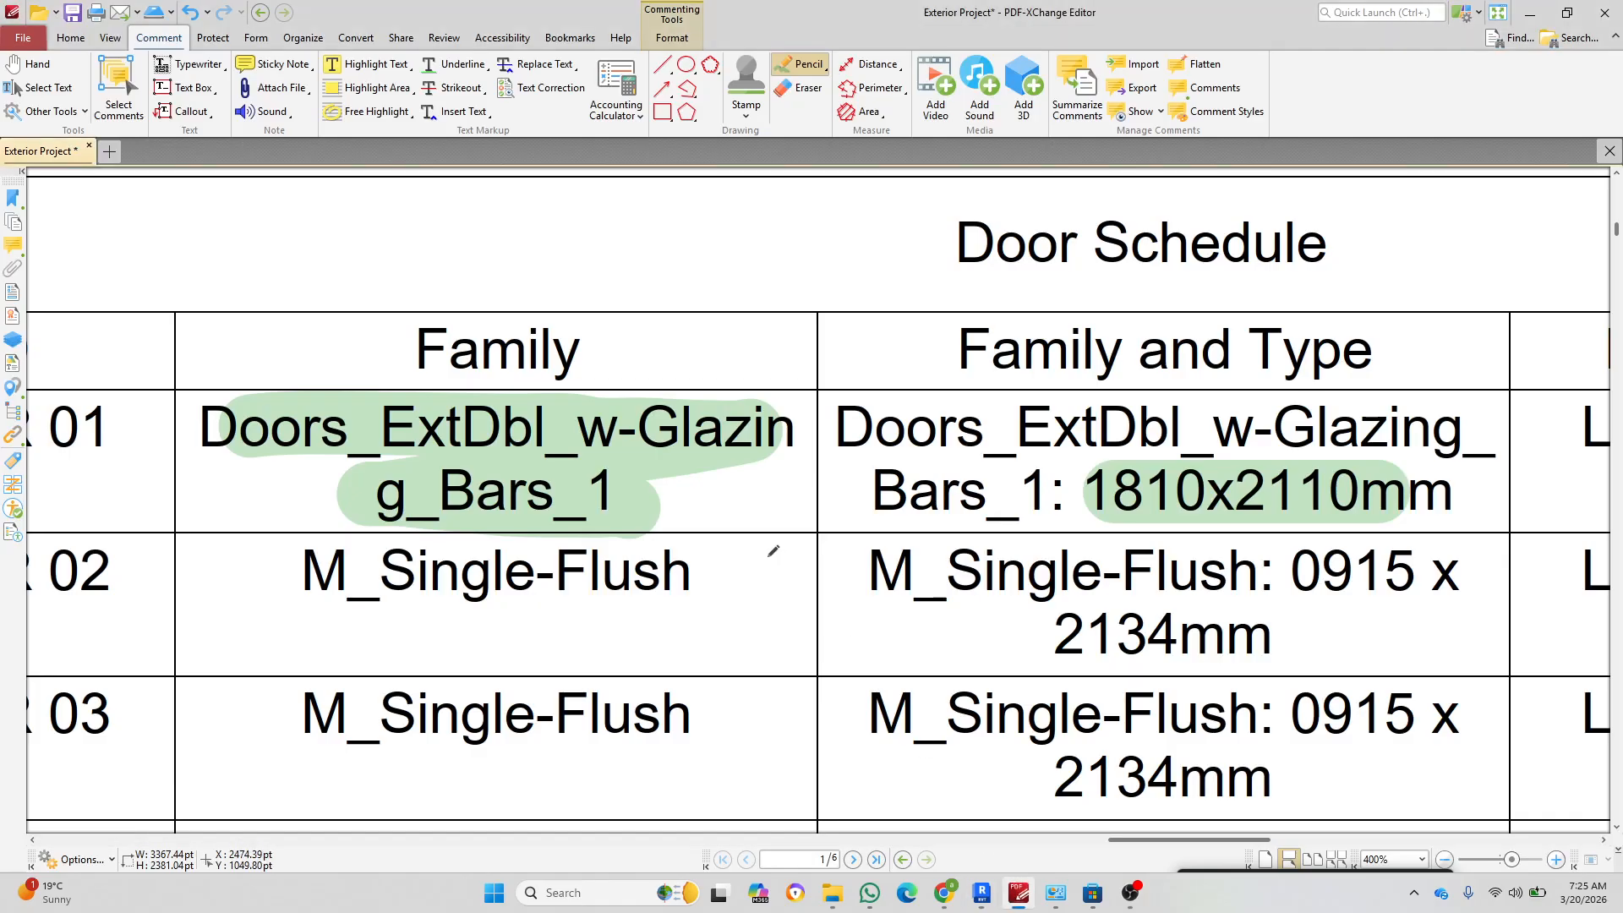
pyautogui.keyDown('ctrl'); pyautogui.scroll(-5, 843, 536); pyautogui.keyUp('ctrl')
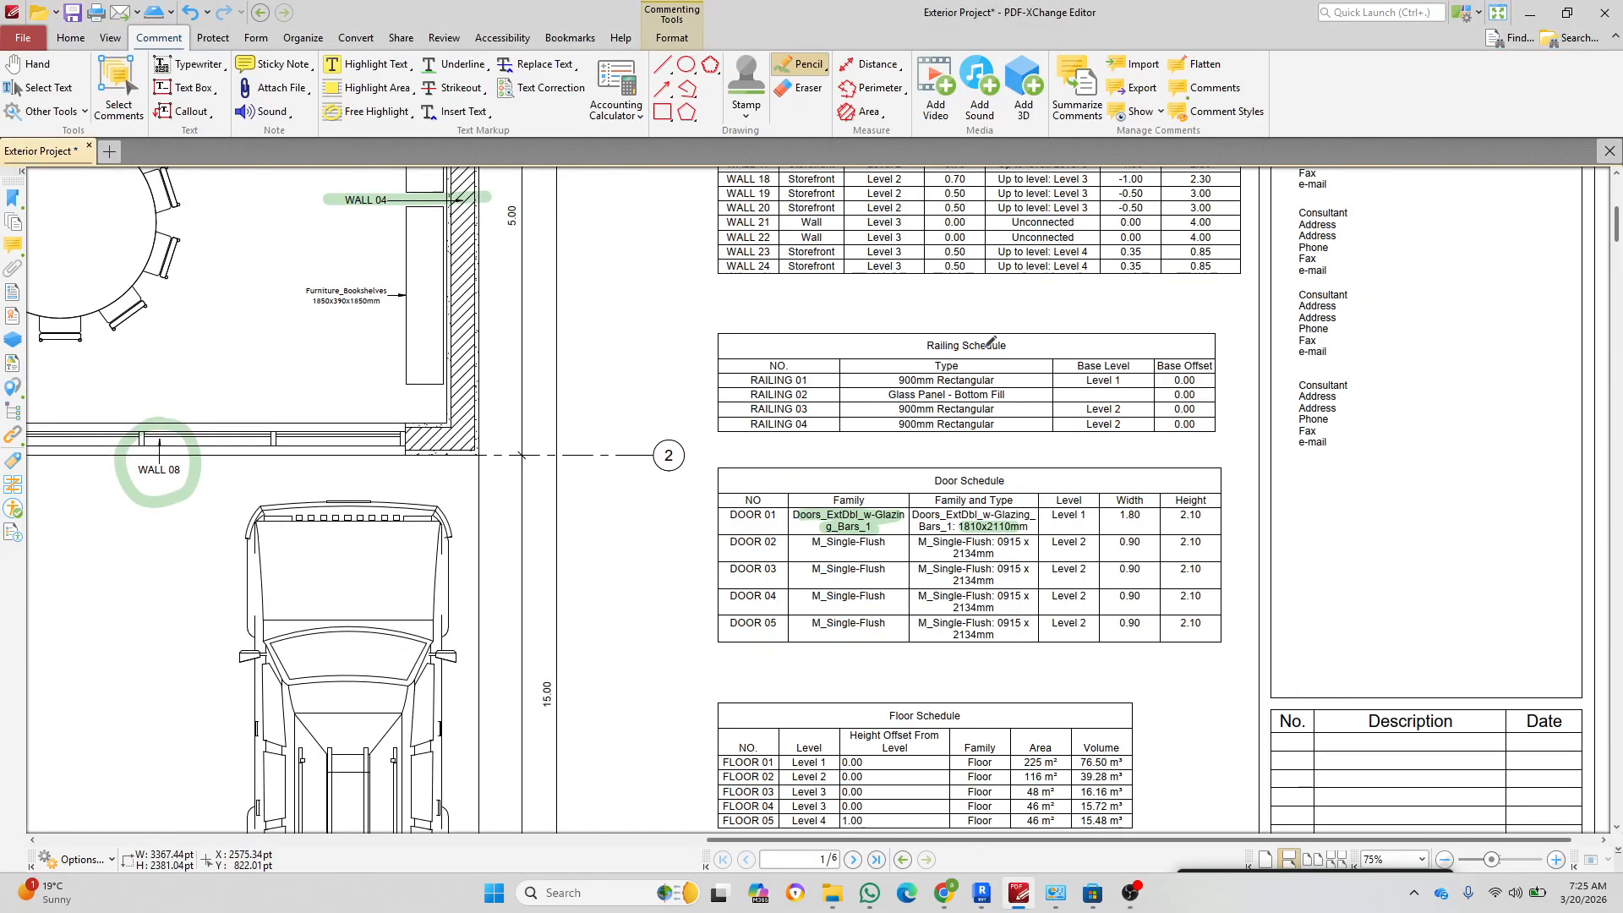
pyautogui.scroll(3, 990, 341)
pyautogui.keyDown('ctrl'); pyautogui.scroll(3, 895, 513); pyautogui.keyUp('ctrl')
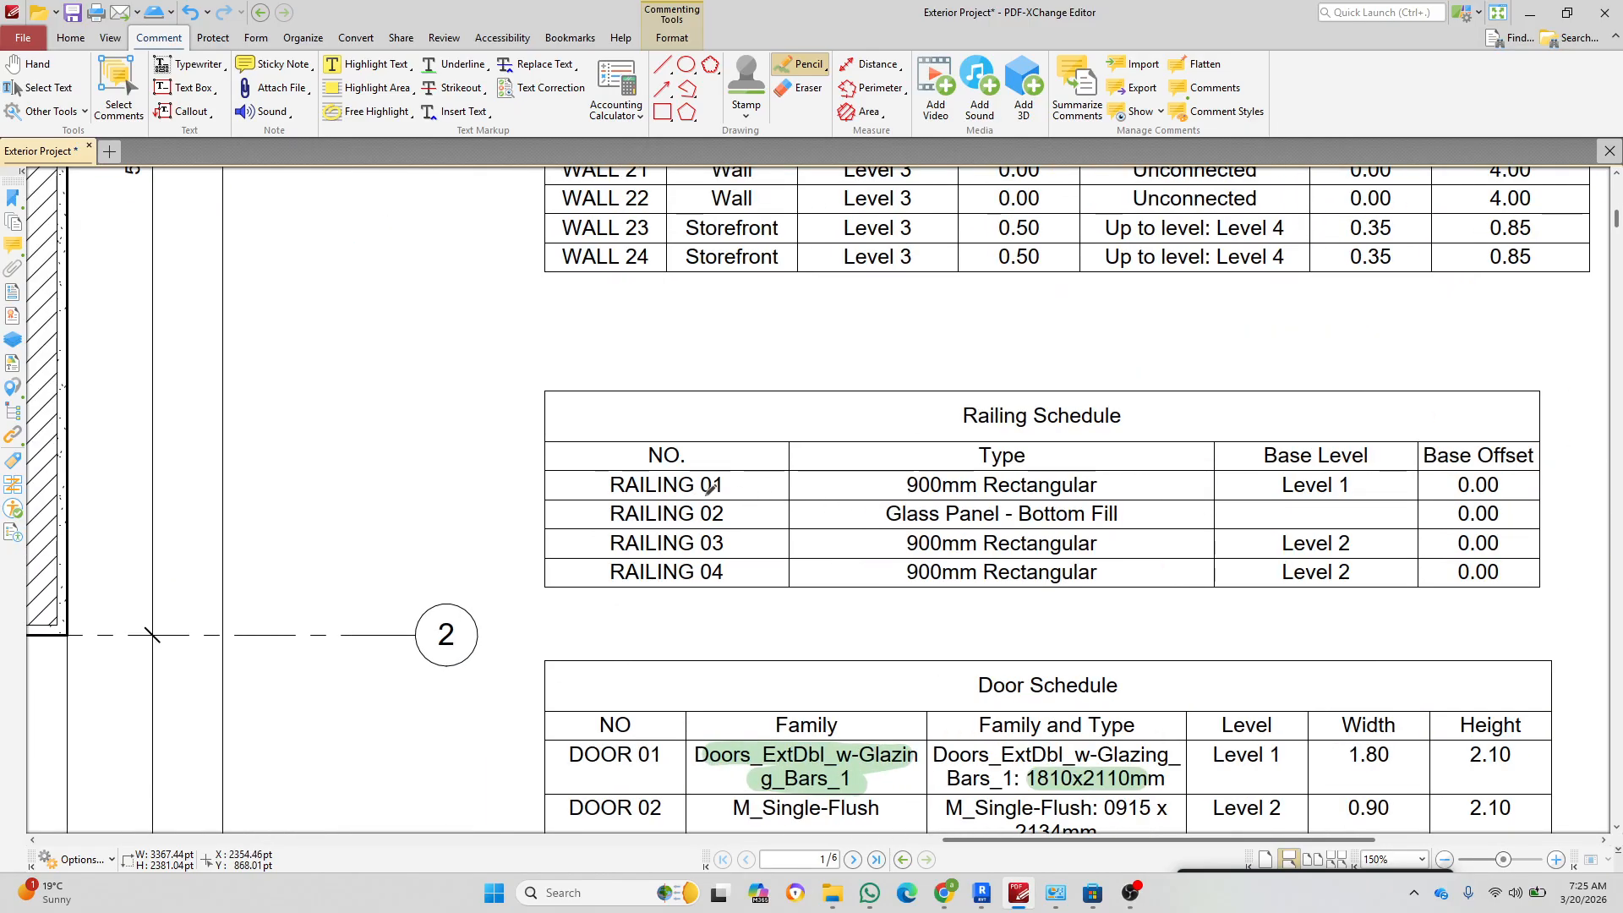
pyautogui.moveTo(612, 486)
pyautogui.mouseDown()
pyautogui.moveTo(1188, 457)
pyautogui.moveTo(1537, 479)
pyautogui.mouseUp()
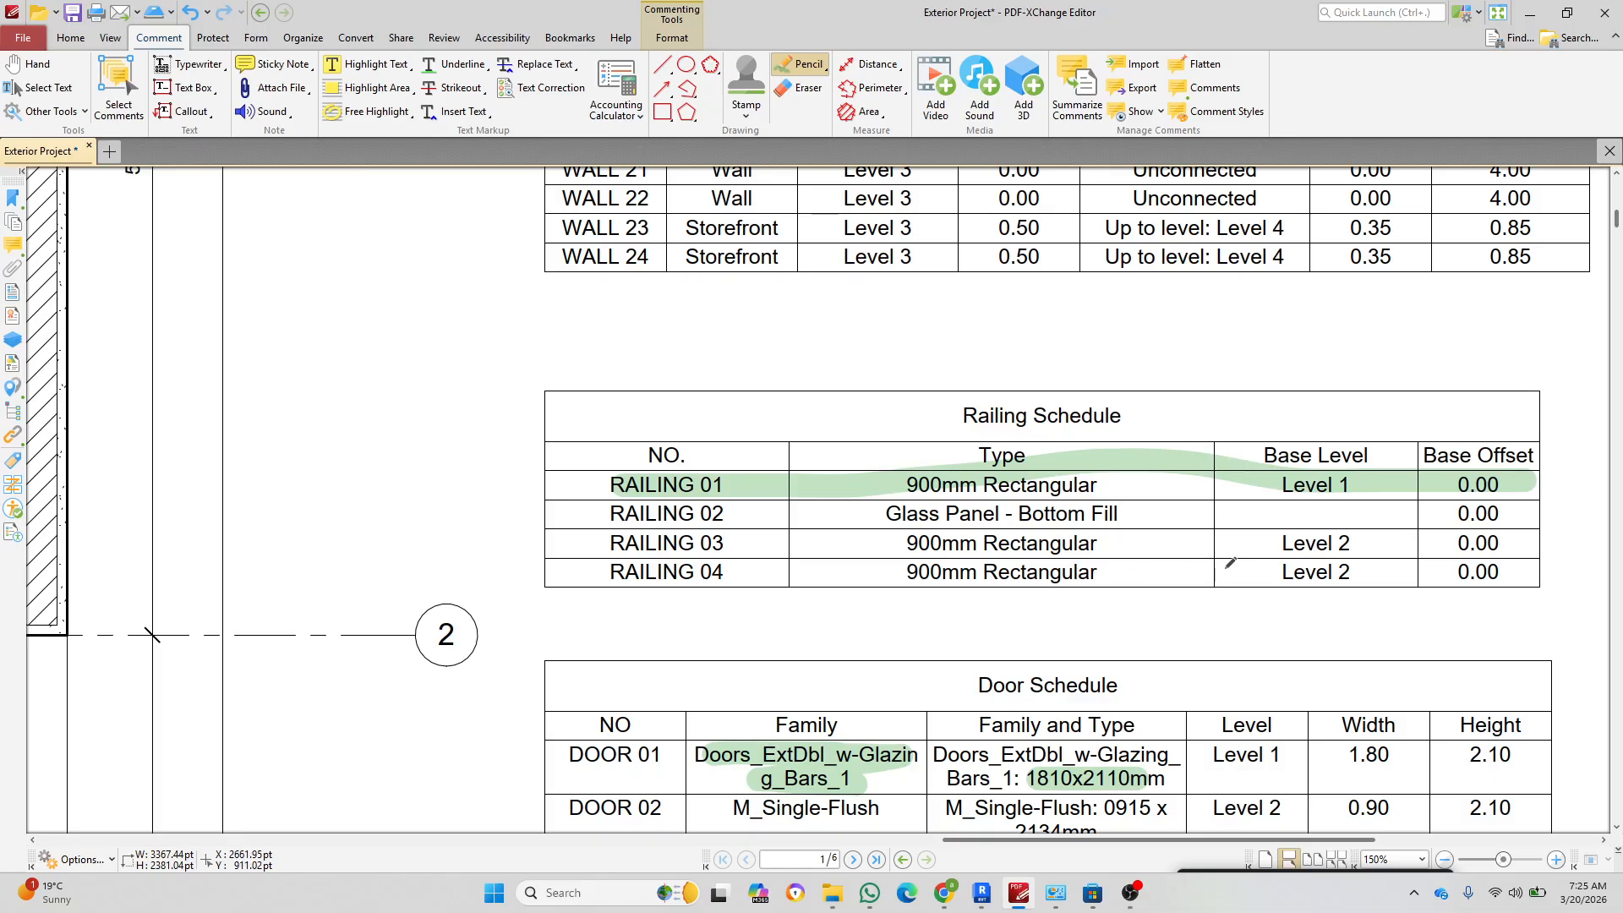
pyautogui.moveTo(1312, 542); pyautogui.dragTo(1287, 581)
pyautogui.moveTo(726, 541); pyautogui.dragTo(683, 583)
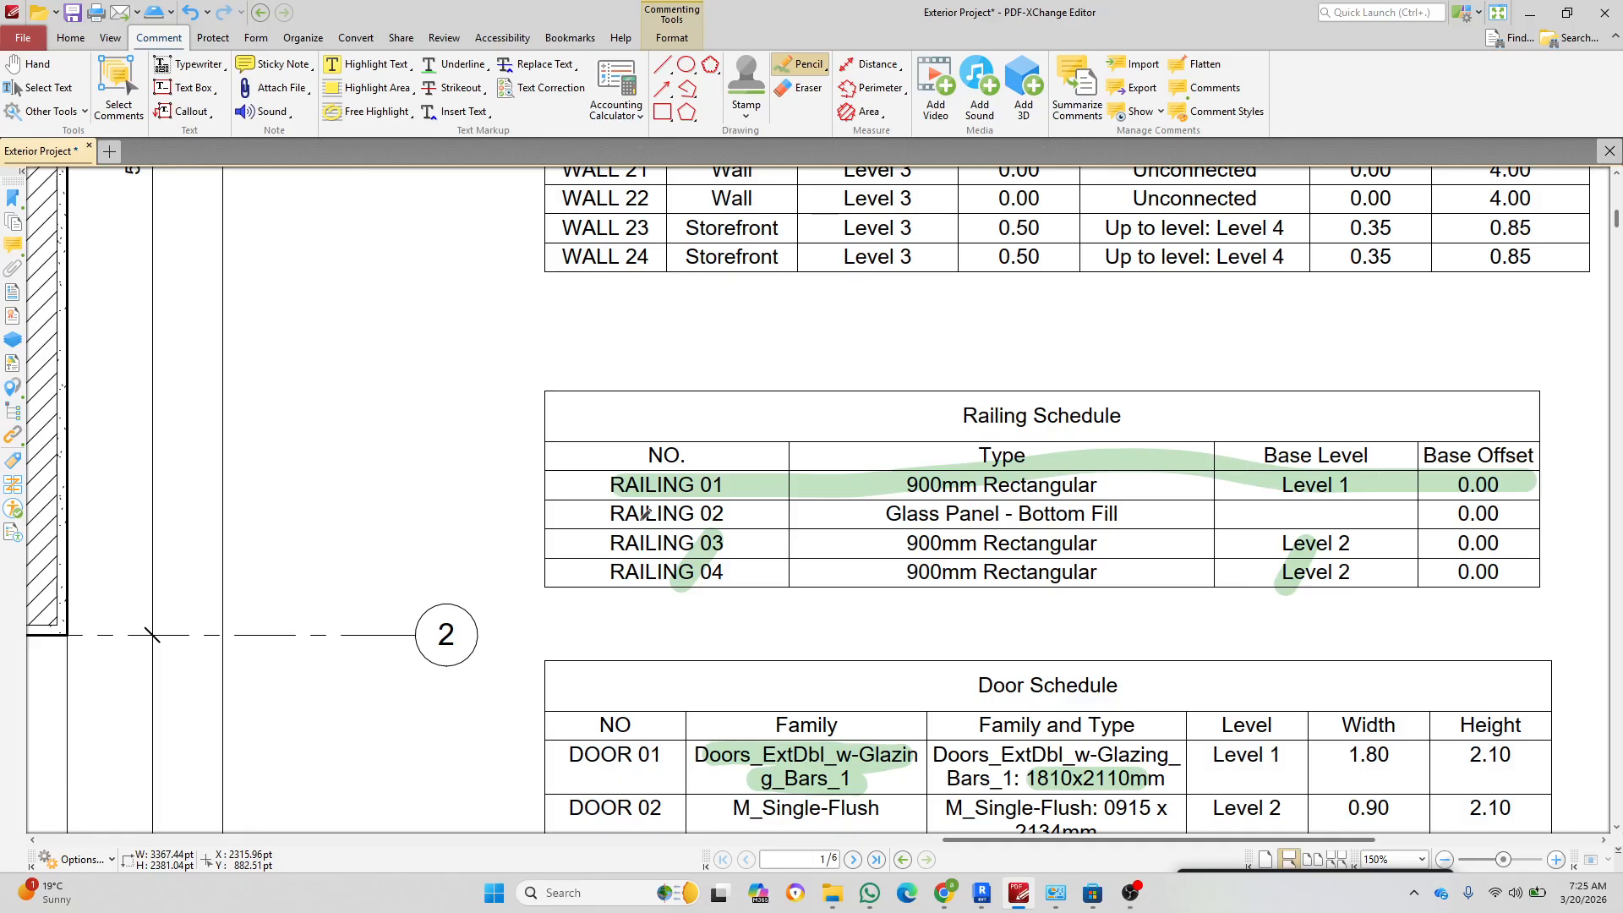
pyautogui.moveTo(644, 510); pyautogui.dragTo(1147, 504)
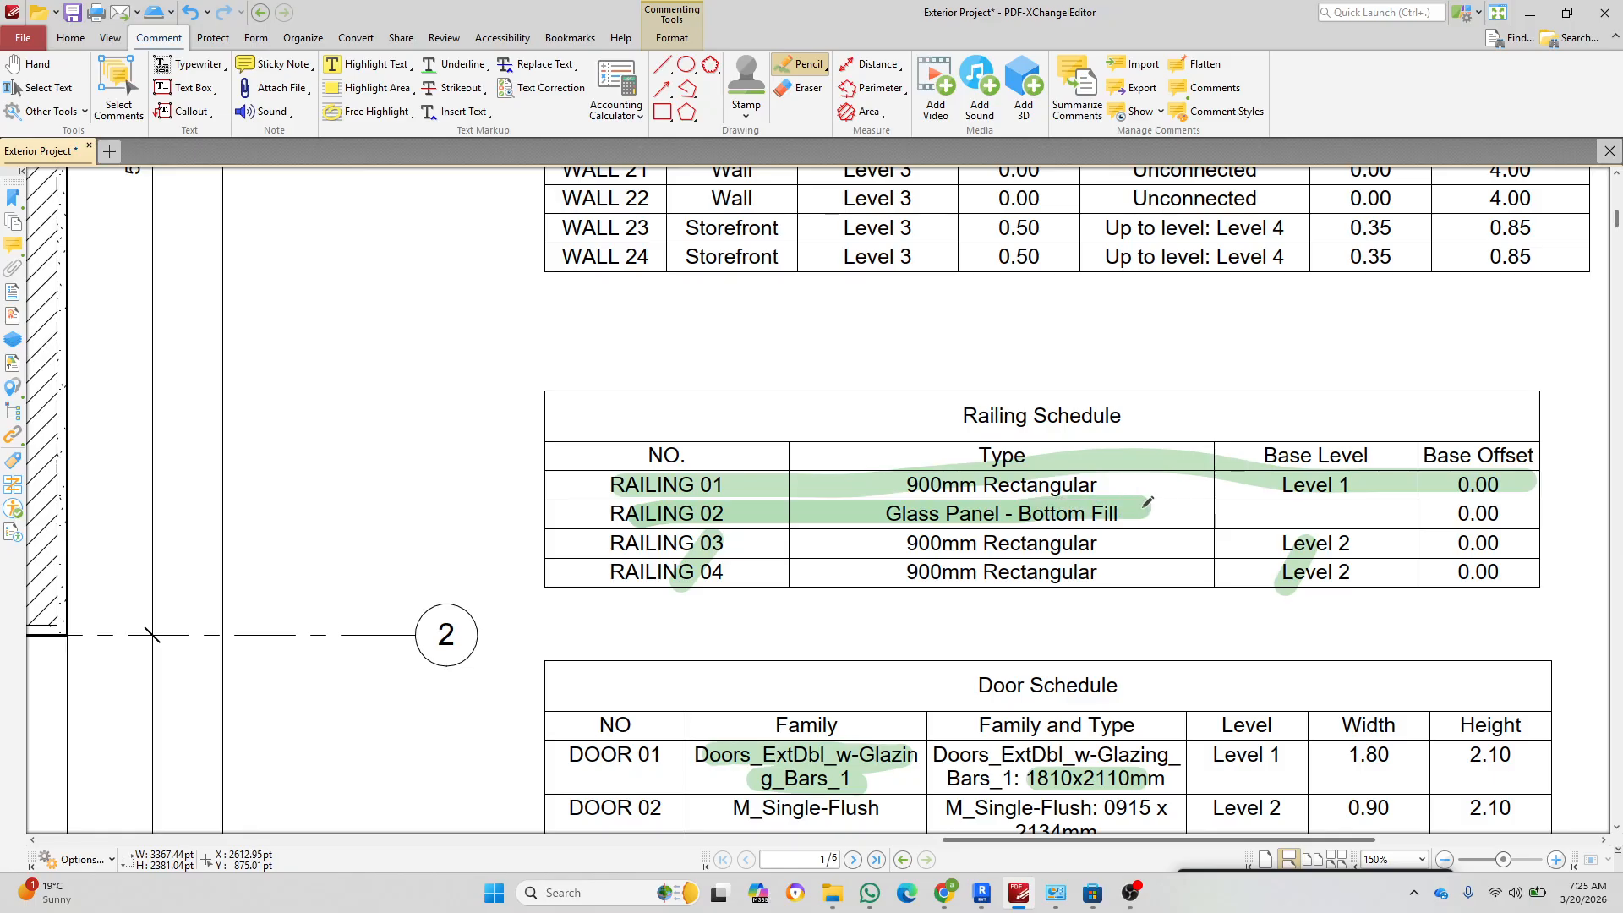
# Step: Locate the RAILING 02 label beside the stair on the Level 1 plan sheet
pyautogui.keyDown('ctrl'); pyautogui.scroll(-5, 994, 538); pyautogui.keyUp('ctrl')
pyautogui.keyDown('ctrl'); pyautogui.scroll(4, 1266, 706); pyautogui.keyUp('ctrl')
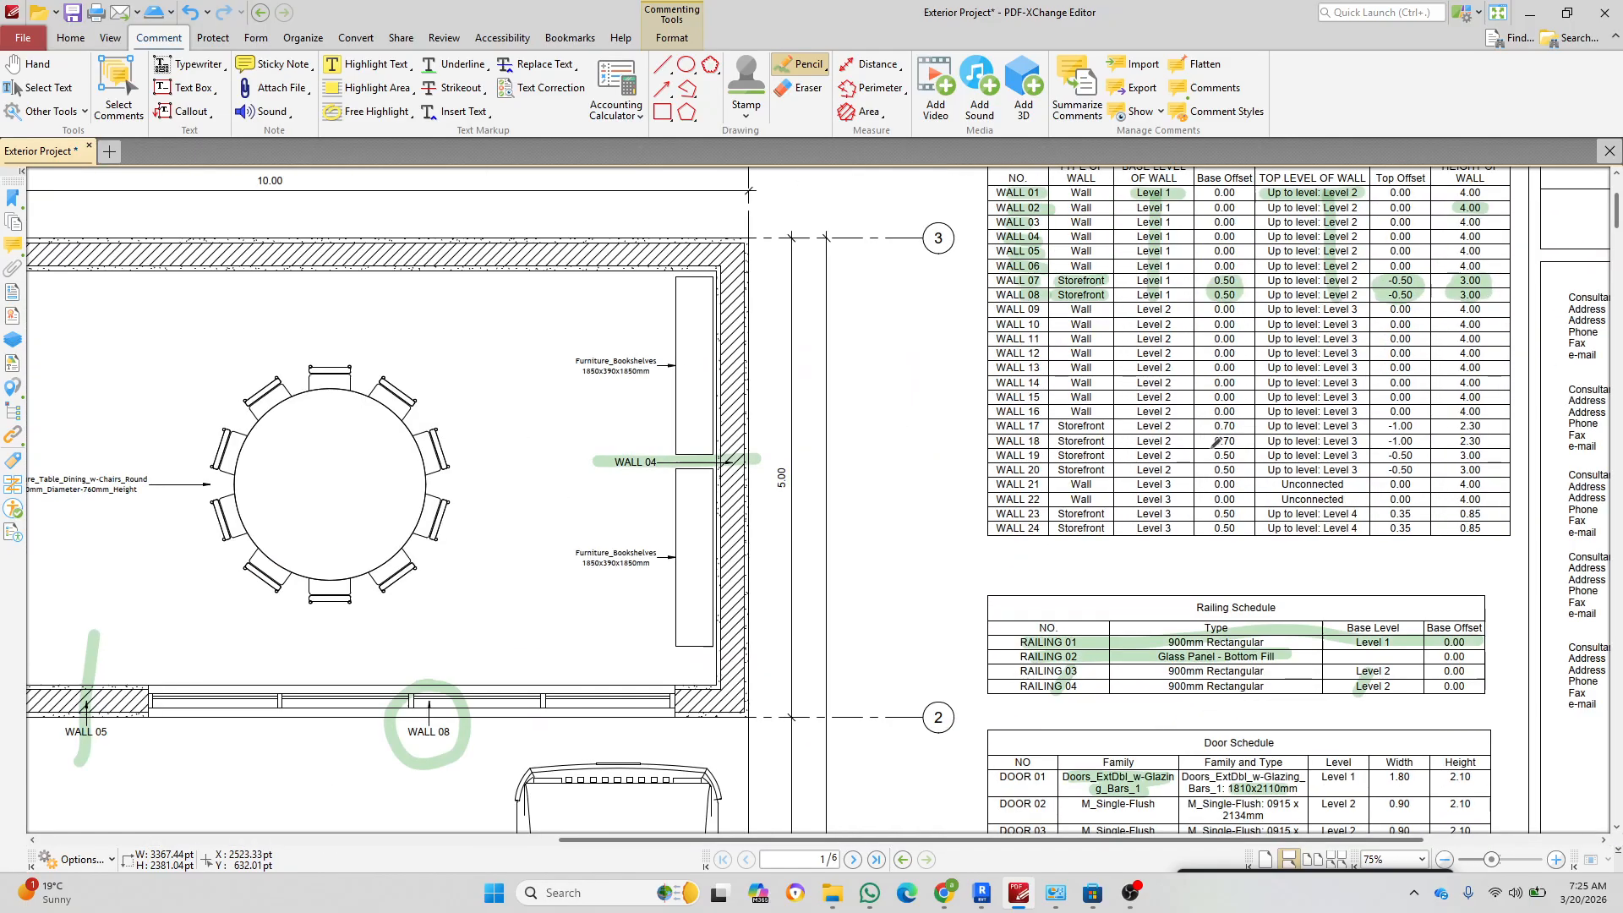
pyautogui.keyDown('ctrl'); pyautogui.scroll(3, 1266, 706); pyautogui.keyUp('ctrl')
pyautogui.keyDown('ctrl'); pyautogui.scroll(-6, 928, 606); pyautogui.keyUp('ctrl')
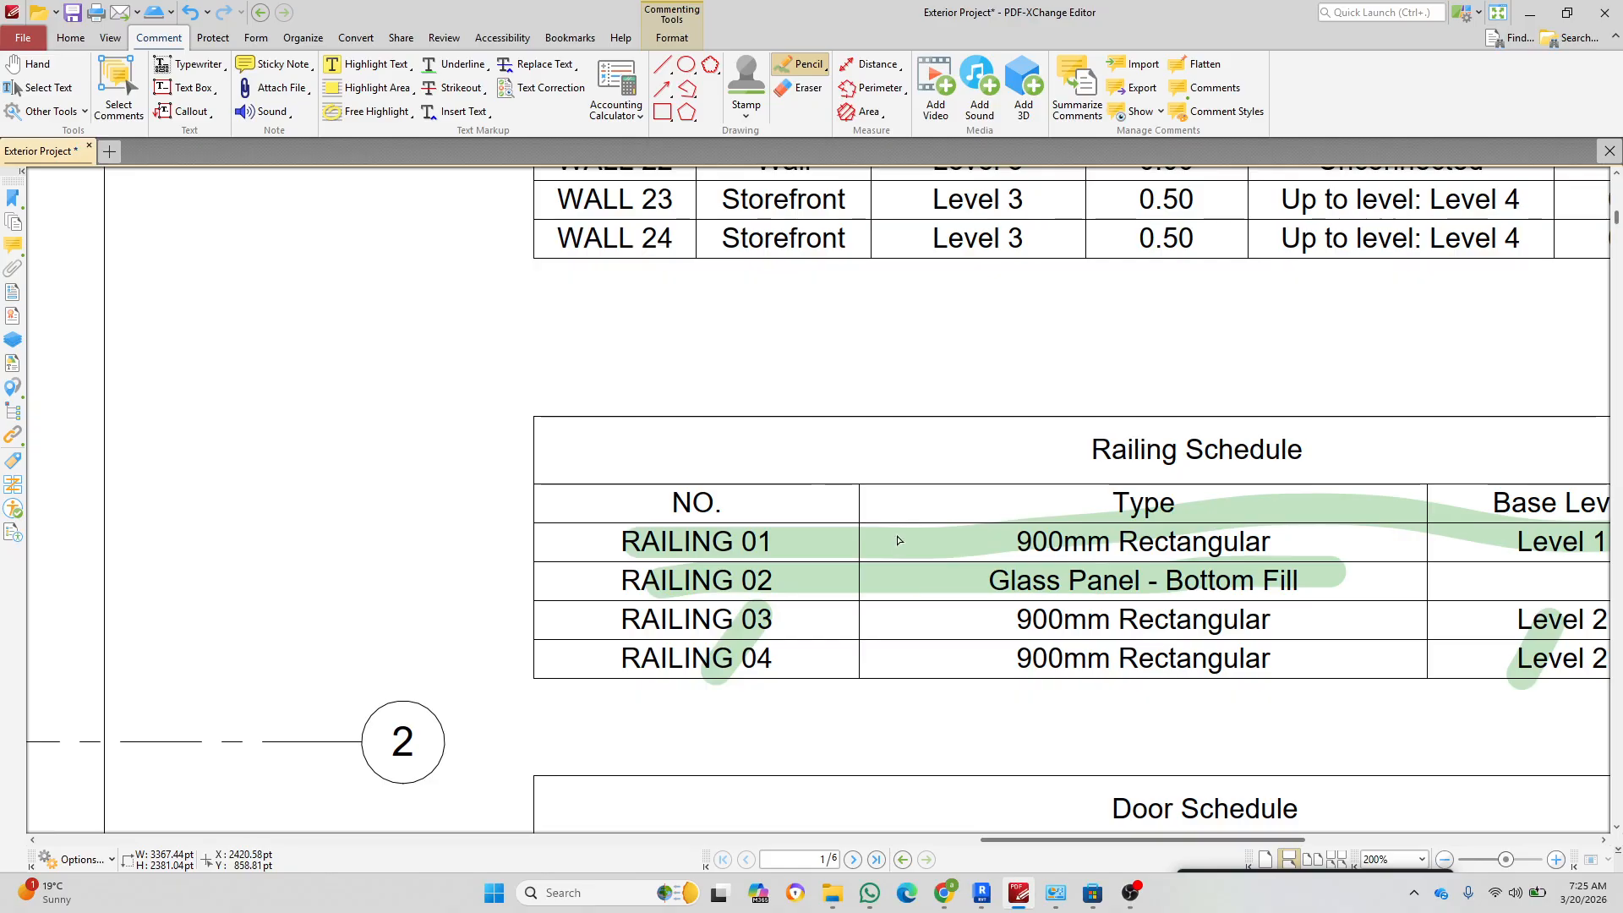
pyautogui.keyDown('ctrl'); pyautogui.scroll(10, 211, 526); pyautogui.keyUp('ctrl')
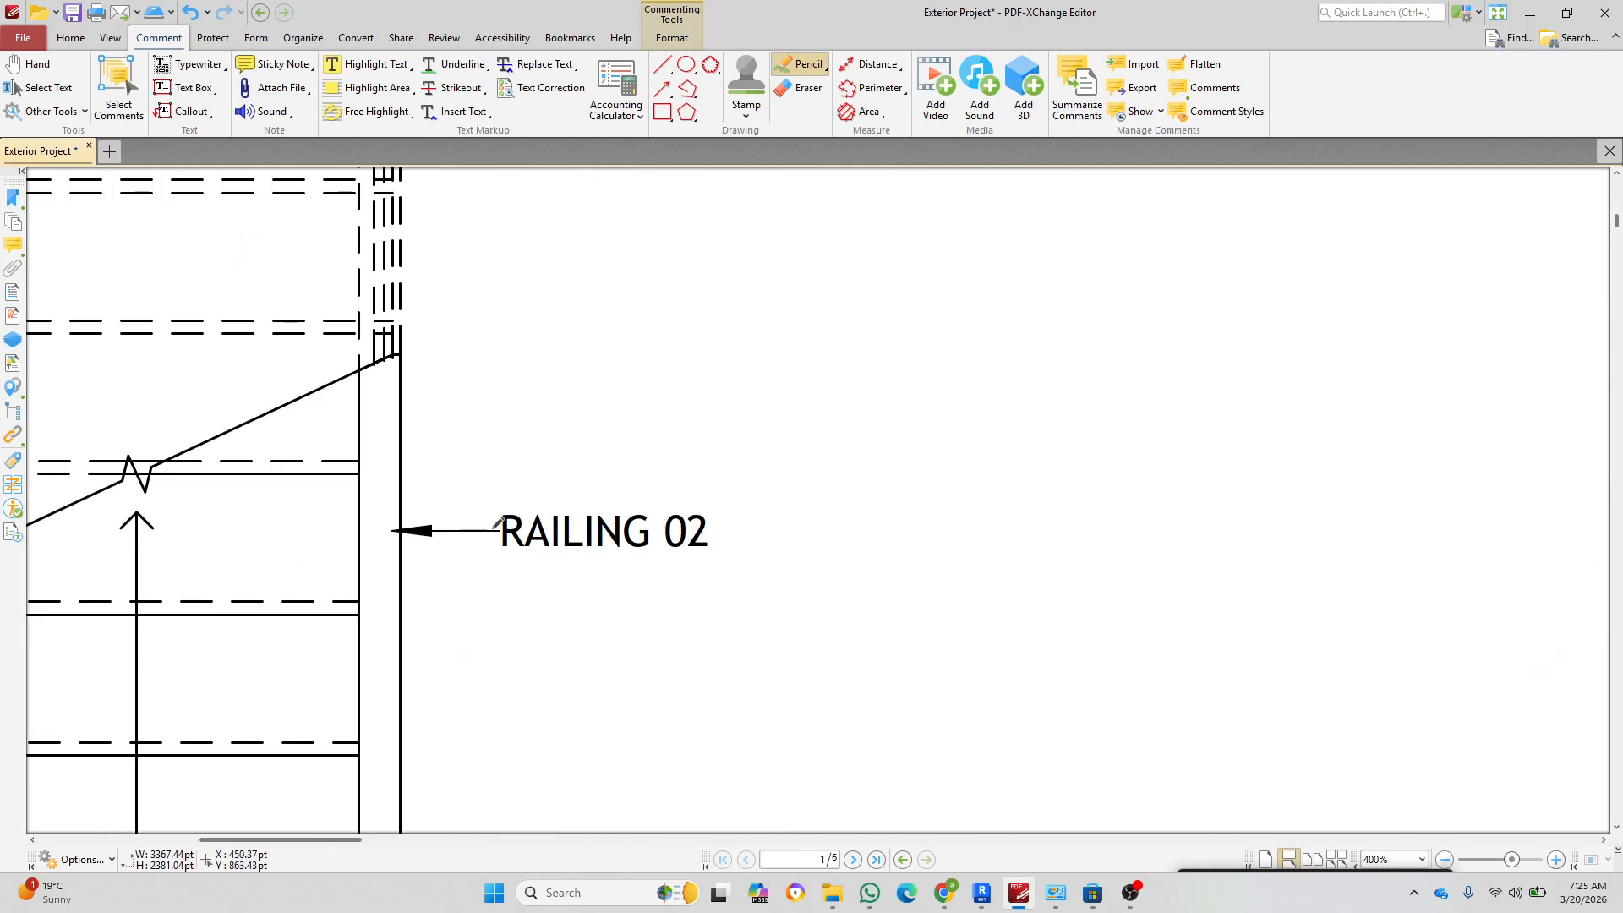
# Step: Mark the RAILING 02 label beside the stair with the Pencil and check its type in the Railing Schedule
pyautogui.moveTo(486, 507)
pyautogui.mouseDown()
pyautogui.moveTo(725, 523)
pyautogui.moveTo(497, 530)
pyautogui.mouseUp()
pyautogui.keyDown('ctrl'); pyautogui.scroll(-8, 497, 530); pyautogui.keyUp('ctrl')
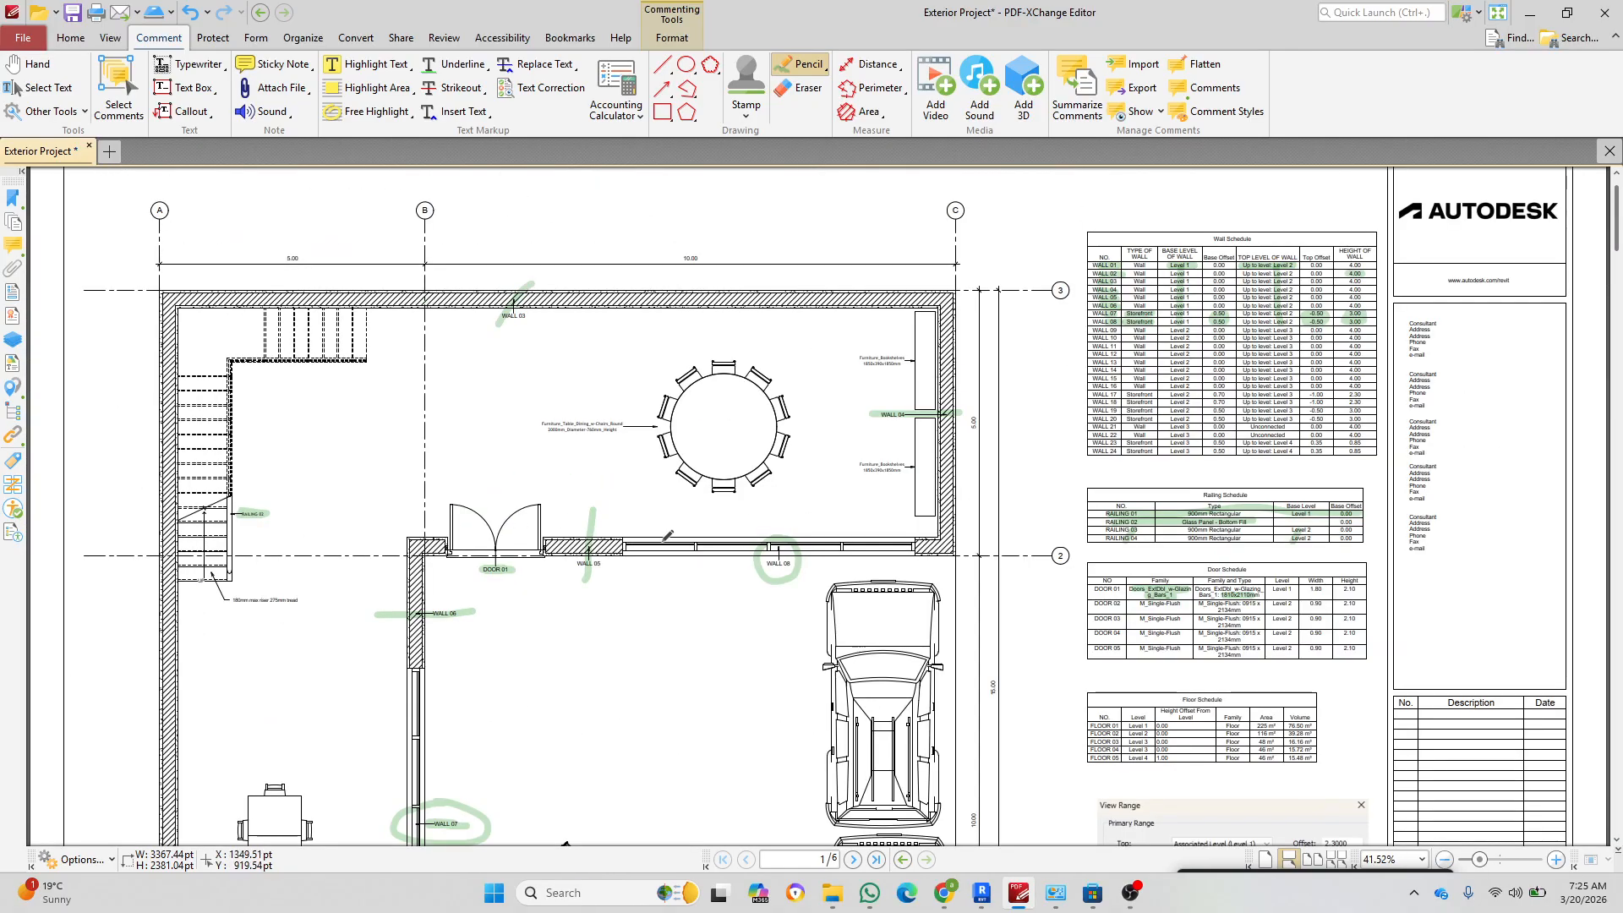
pyautogui.keyDown('ctrl'); pyautogui.scroll(5, 1157, 519); pyautogui.keyUp('ctrl')
pyautogui.keyDown('ctrl'); pyautogui.scroll(1, 1105, 508); pyautogui.keyUp('ctrl')
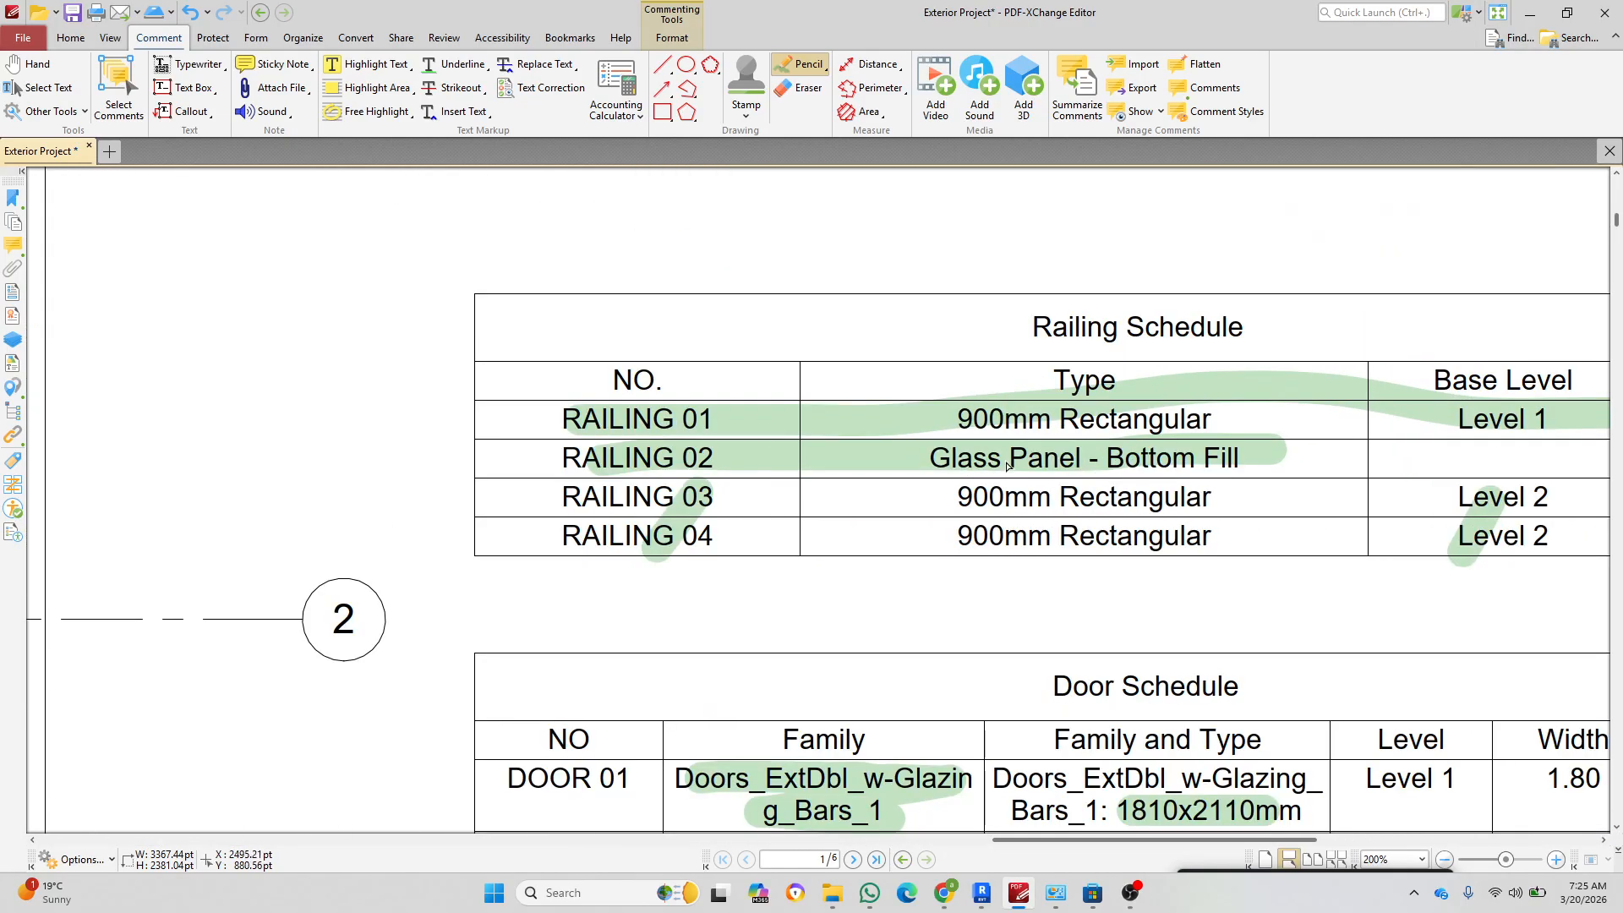
# Step: Switch to Revit and delete the stair's wall-side railing in the 3D view
pyautogui.hotkey('alt', 'Tab')
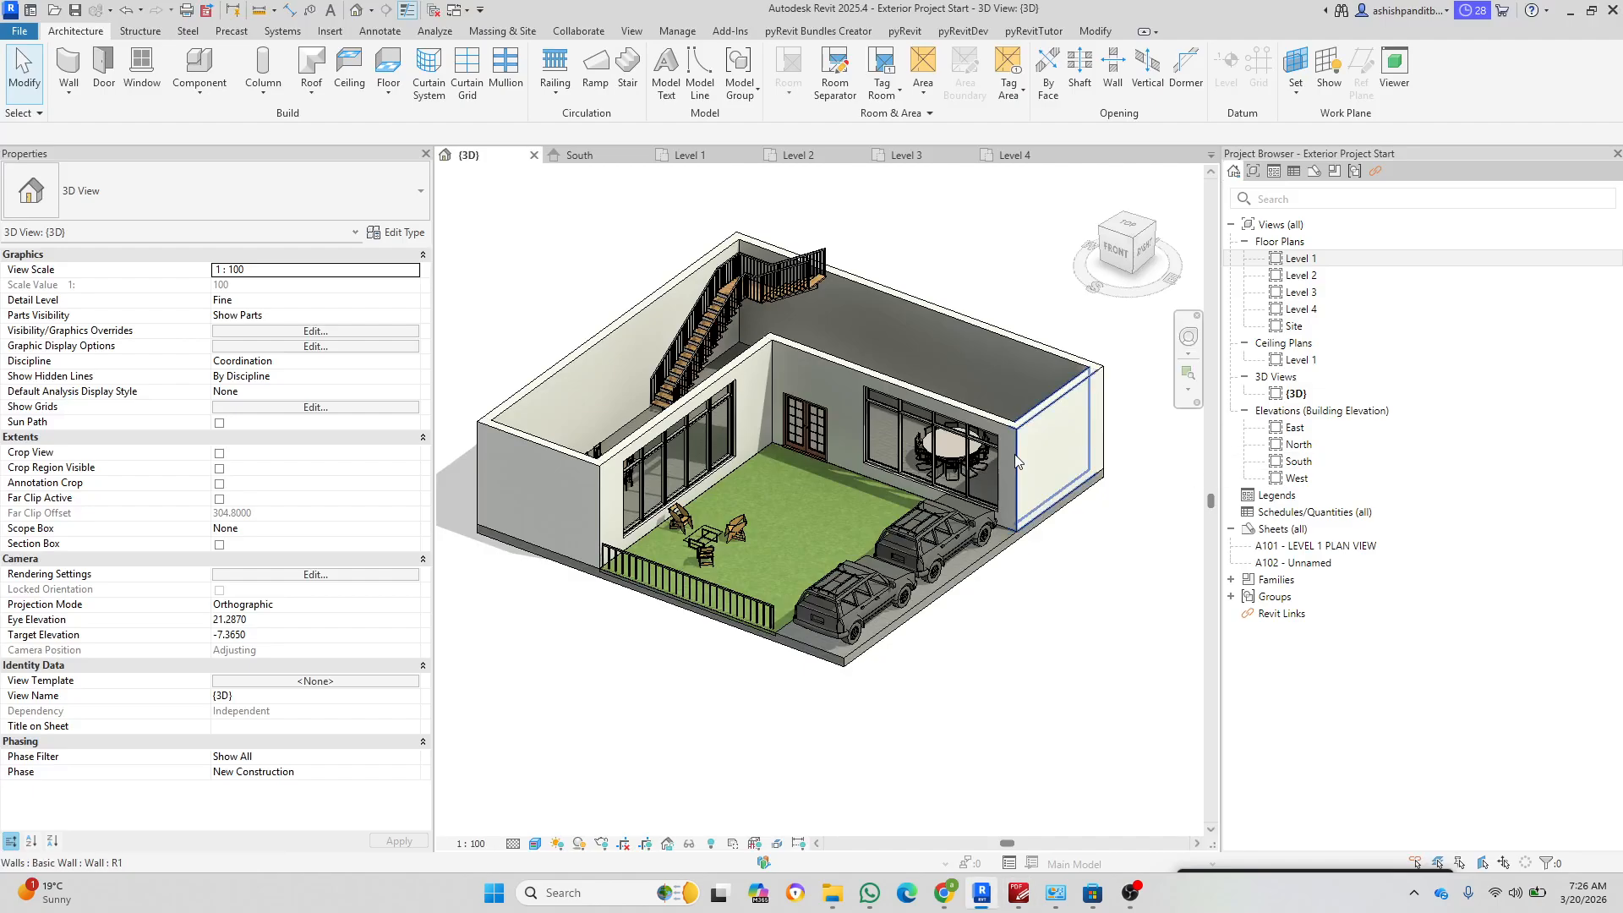
pyautogui.scroll(5, 755, 262)
pyautogui.scroll(-2, 748, 271)
pyautogui.click(744, 261)
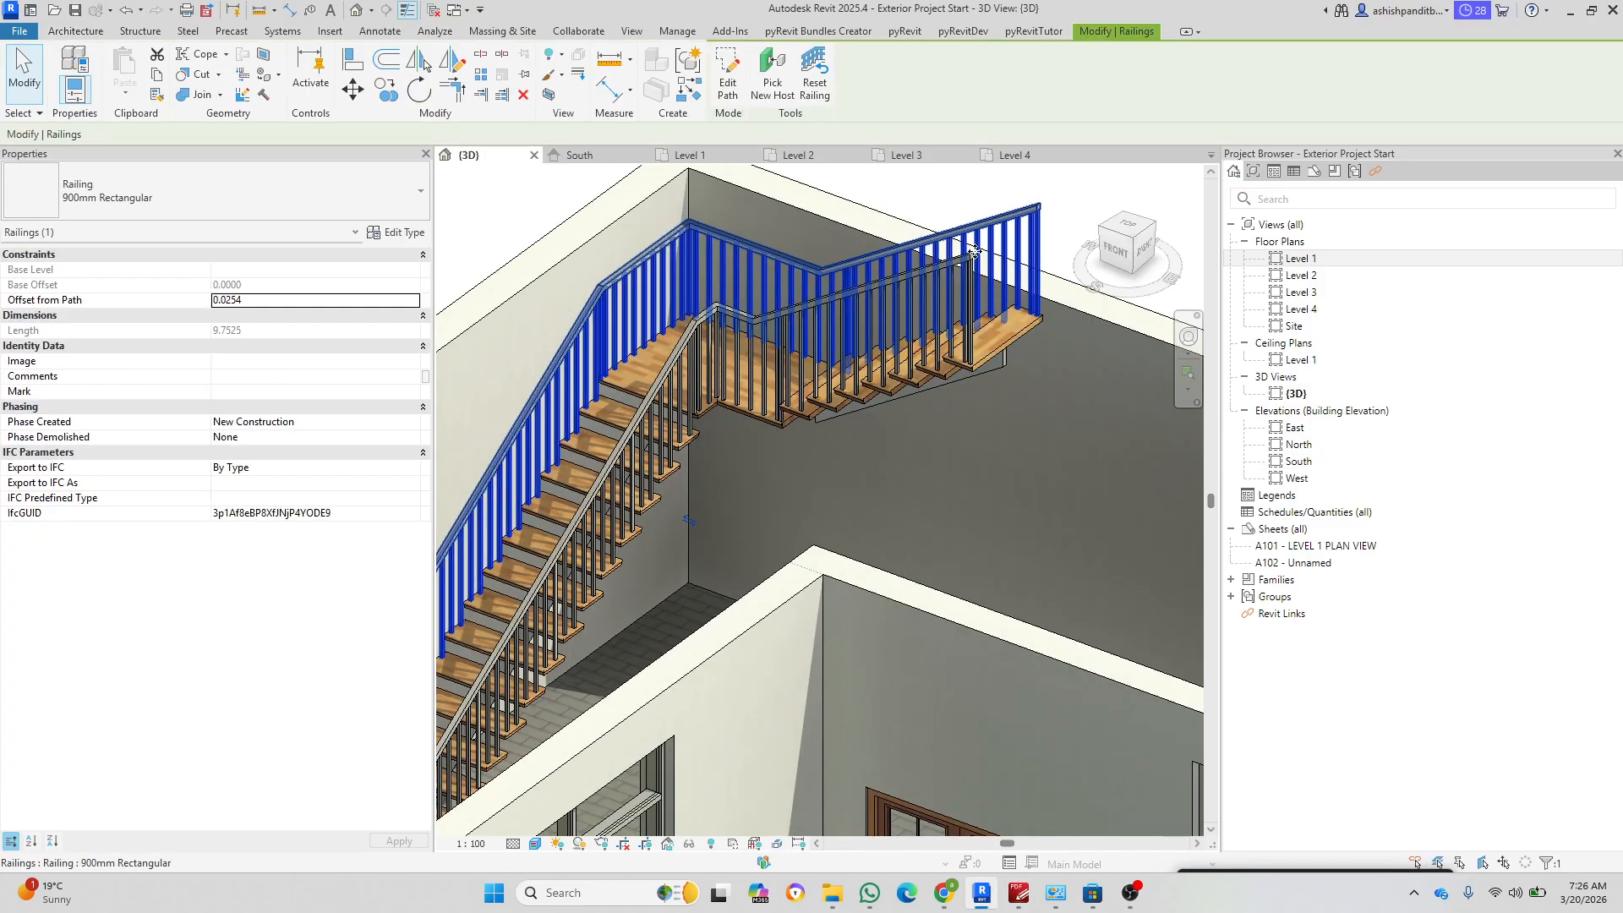
pyautogui.scroll(-3, 988, 237)
pyautogui.press('Delete')
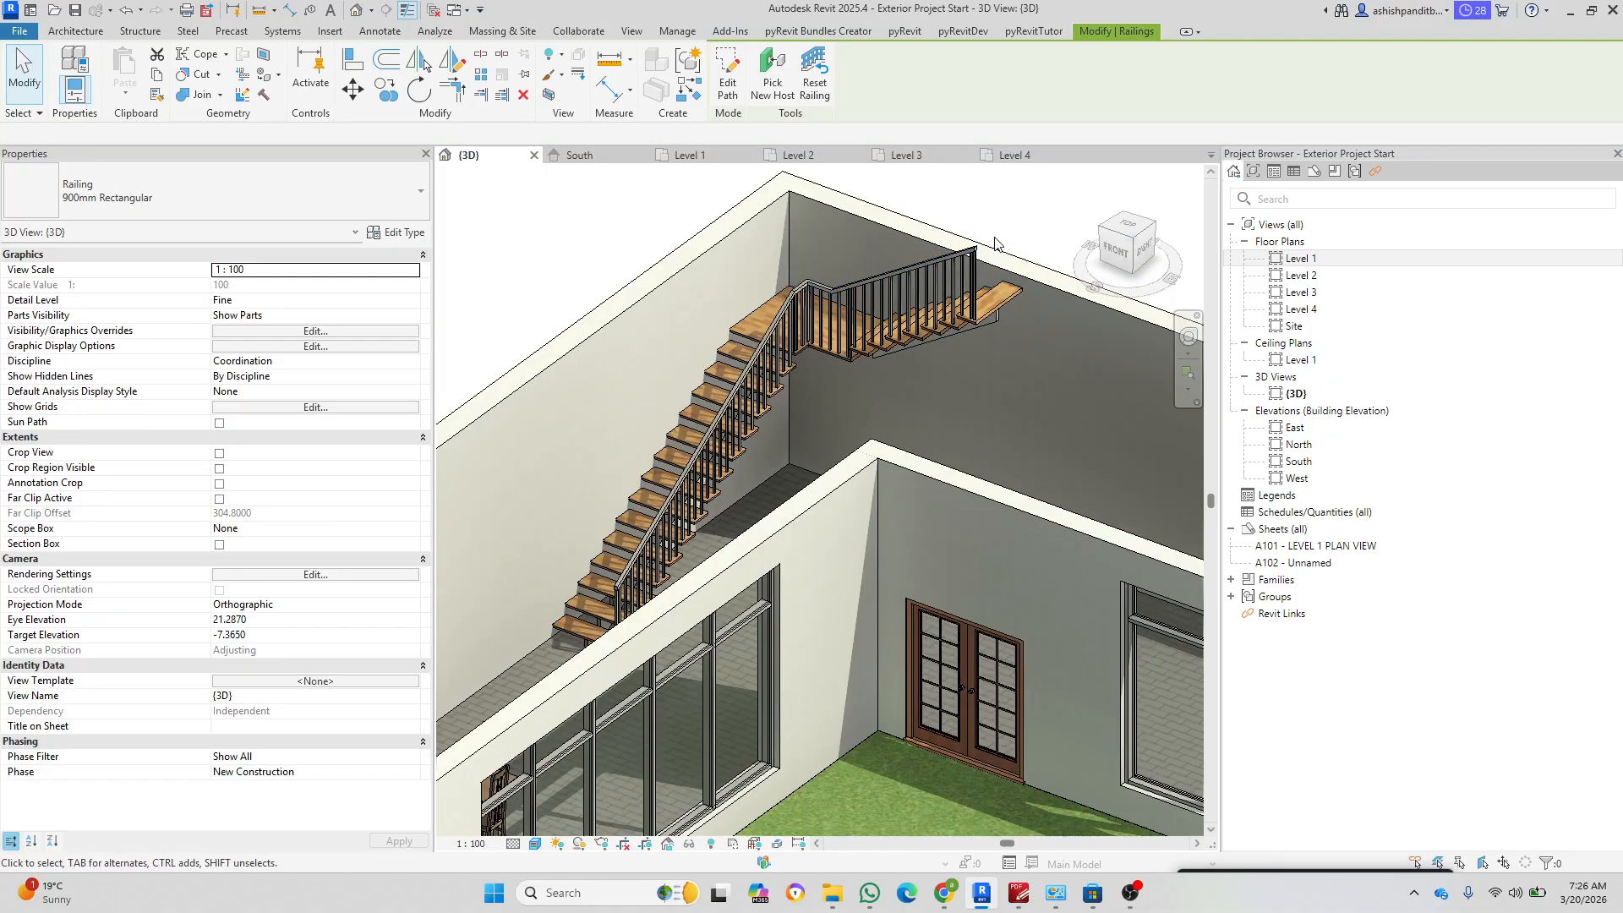
# Step: Change the stair's remaining open-side railing to the Glass Panel - Bottom Fill type
pyautogui.click(932, 282)
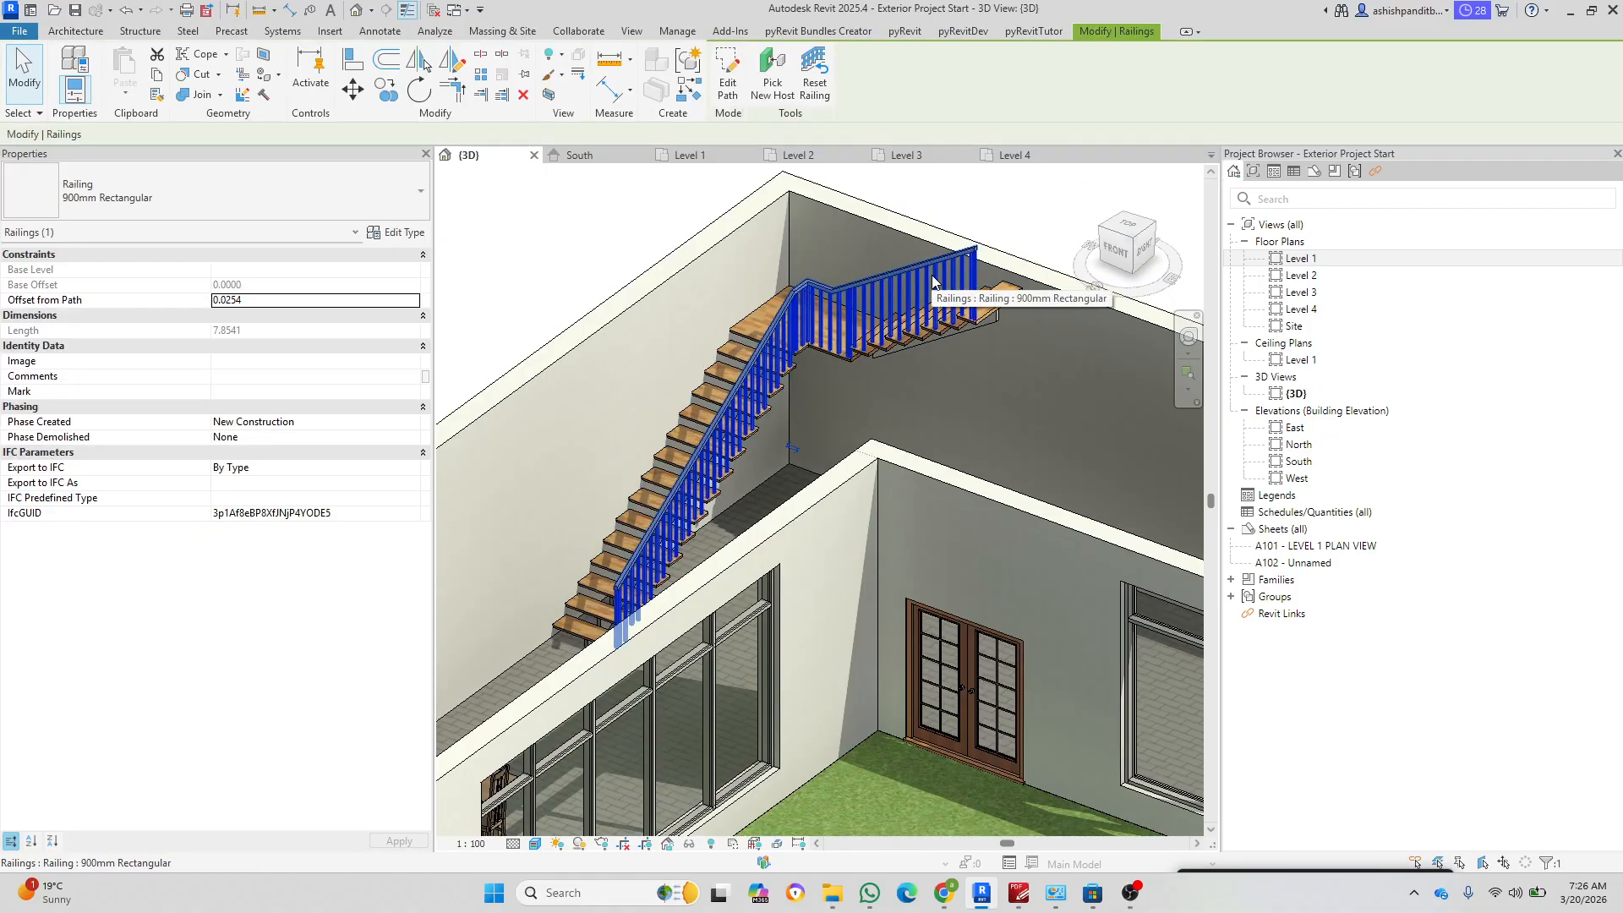
pyautogui.click(218, 190)
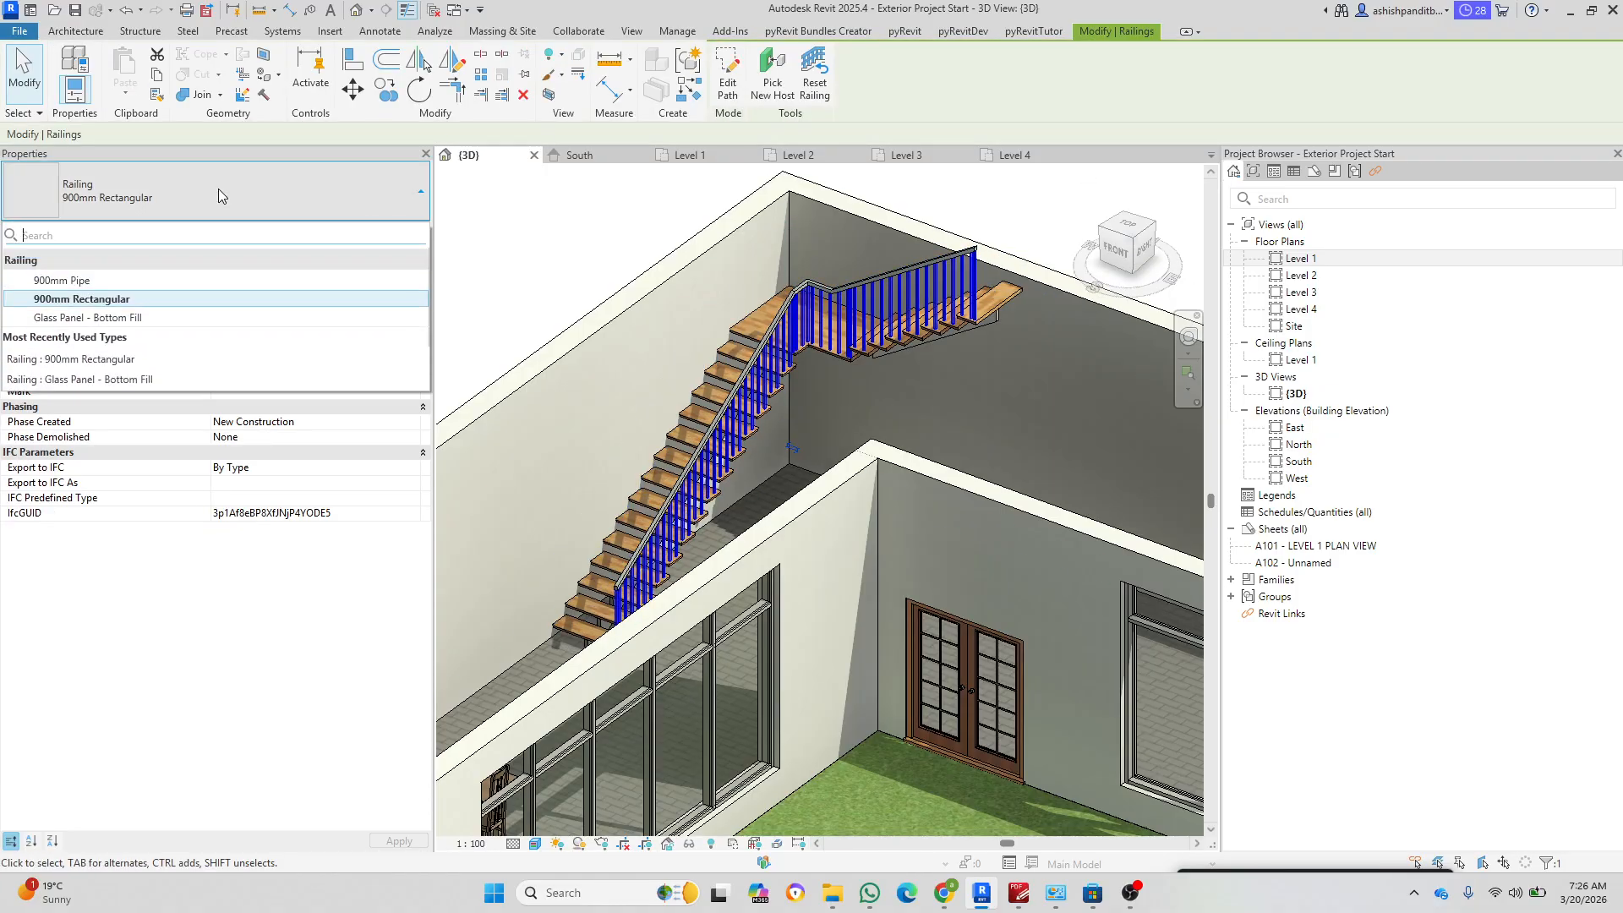
pyautogui.click(108, 319)
pyautogui.click(980, 201)
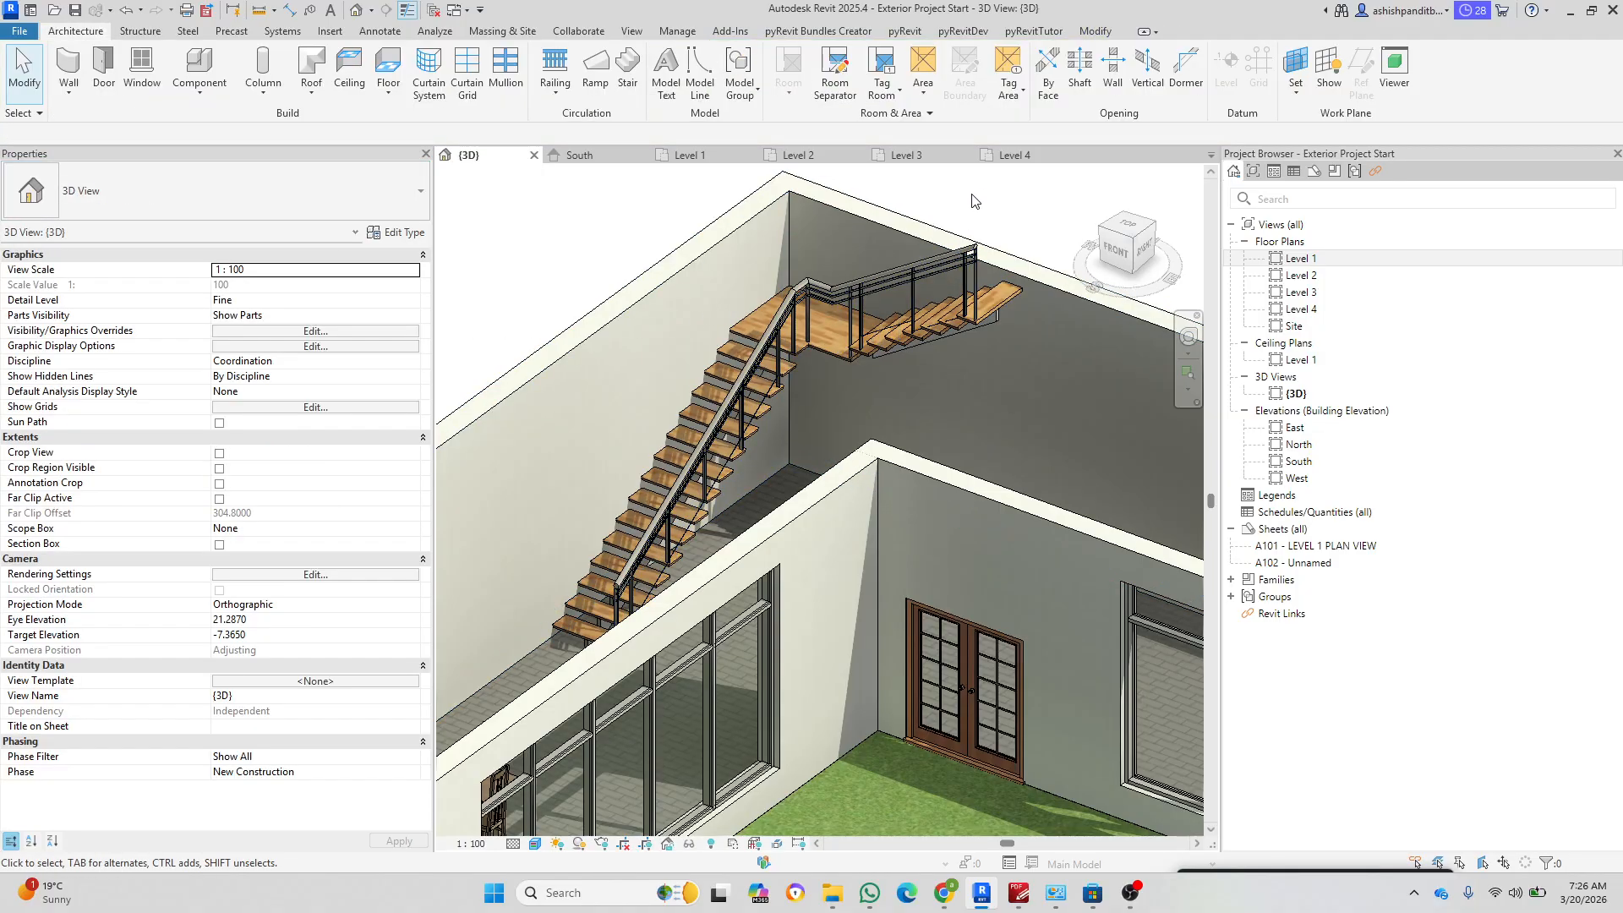
# Step: Inspect the stair's glass railing and the railing along the courtyard's front edge in the 3D view
pyautogui.scroll(-2, 785, 421)
pyautogui.scroll(3, 761, 425)
pyautogui.keyDown('shift'); pyautogui.moveTo(714, 435); pyautogui.dragTo(507, 353, button='middle'); pyautogui.keyUp('shift')
pyautogui.keyDown('shift'); pyautogui.moveTo(611, 396); pyautogui.dragTo(741, 460, button='middle'); pyautogui.keyUp('shift')
pyautogui.scroll(-3, 696, 333)
pyautogui.scroll(-3, 713, 546)
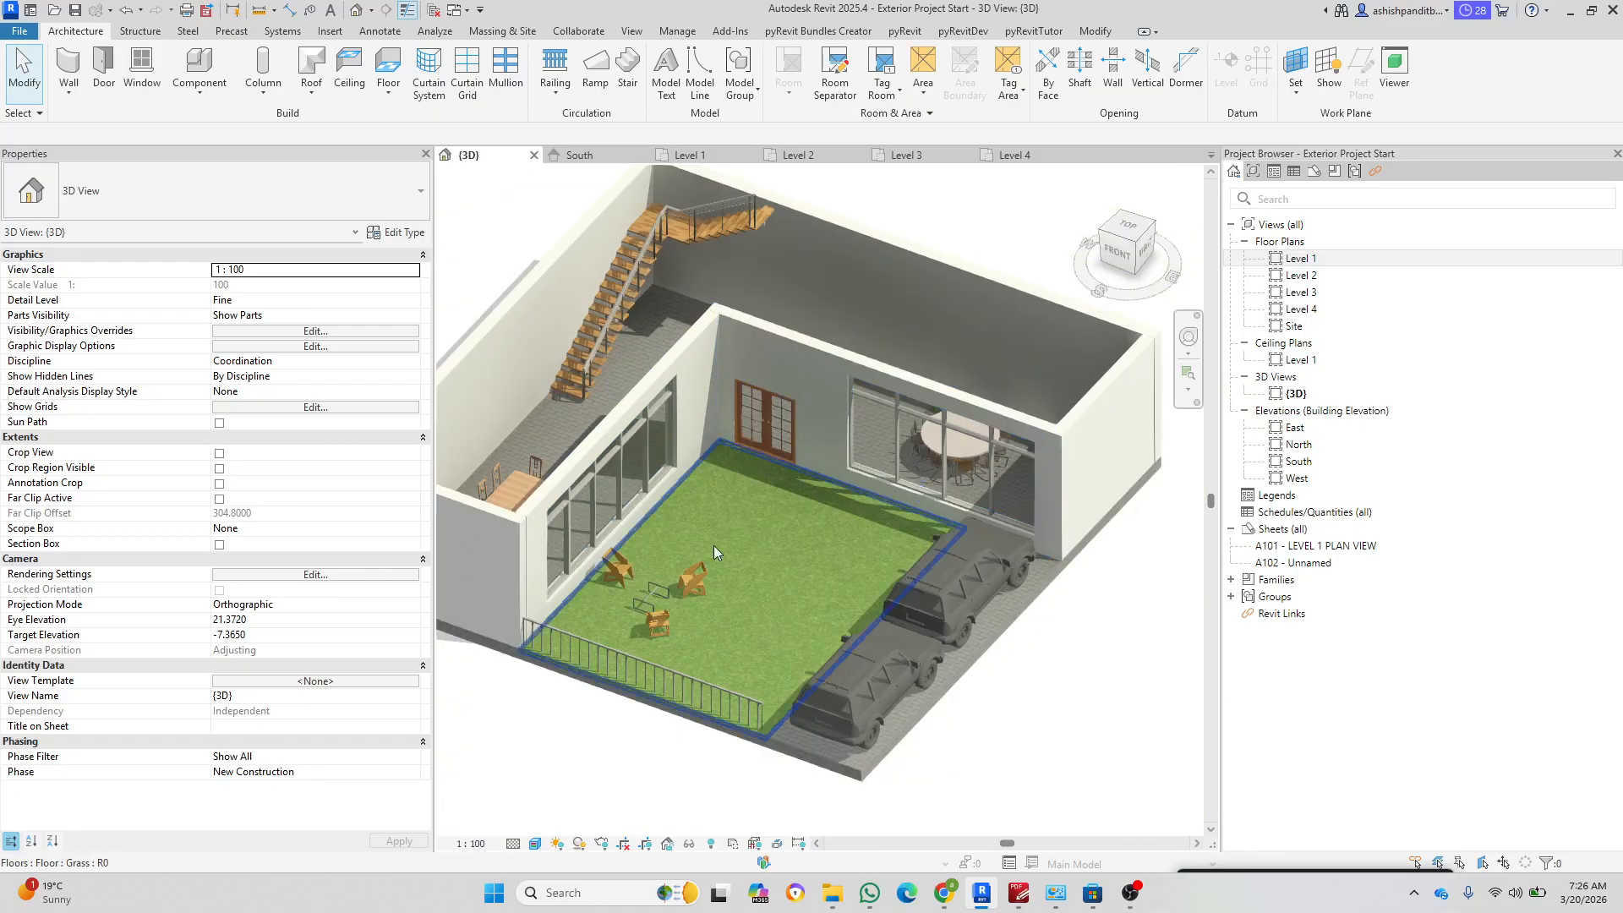
pyautogui.scroll(5, 495, 624)
pyautogui.moveTo(805, 697); pyautogui.dragTo(996, 637, button='middle')
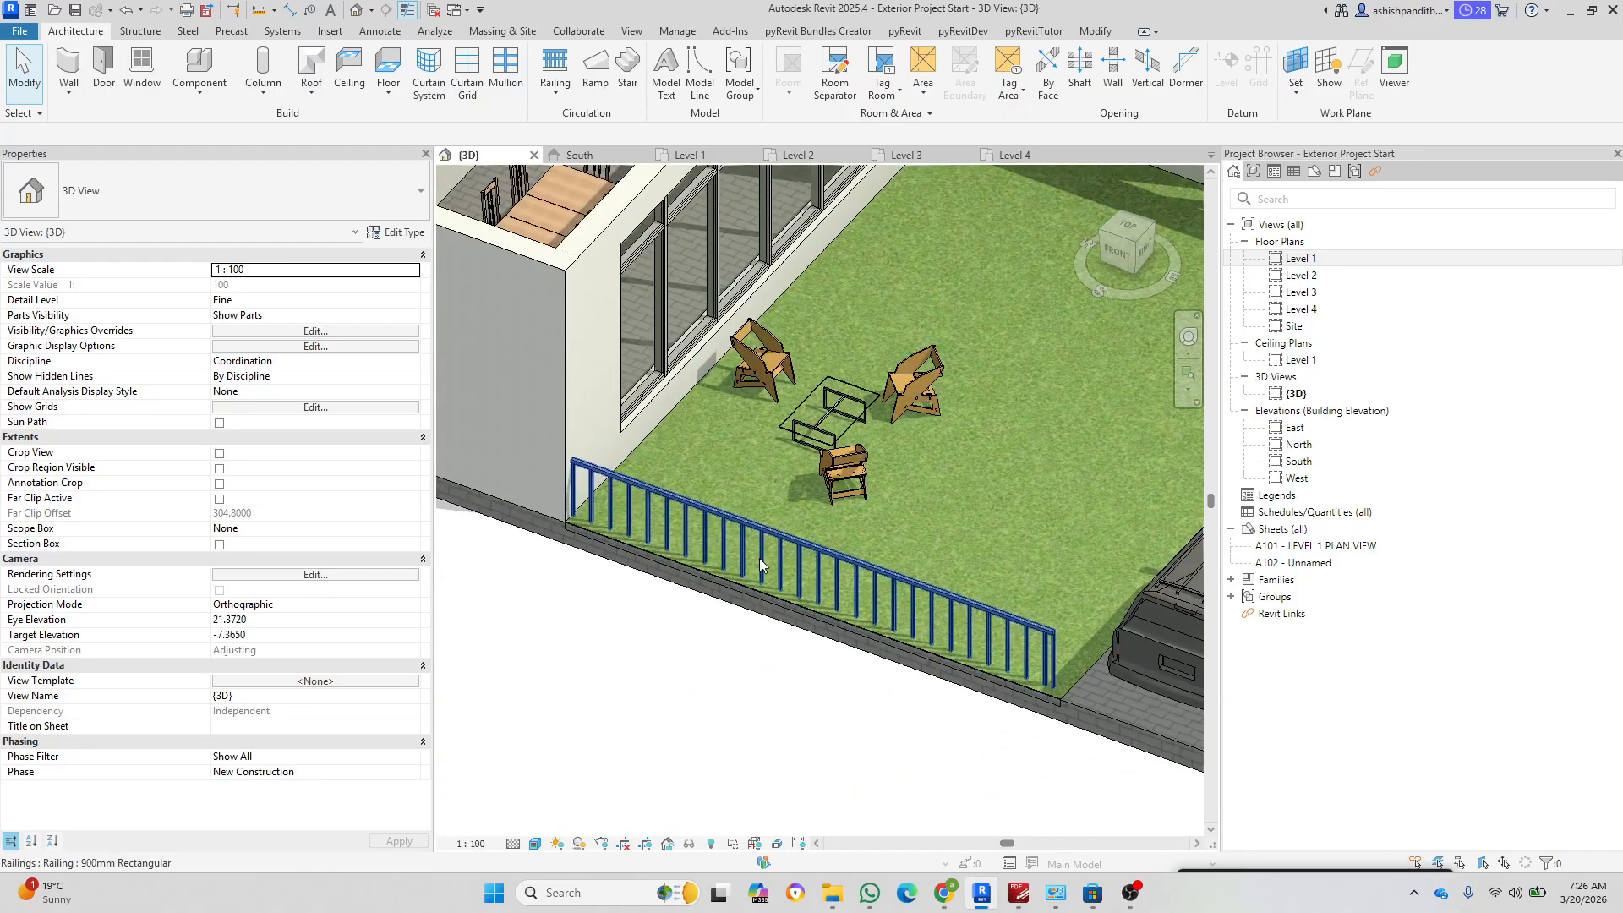
pyautogui.scroll(-3, 864, 634)
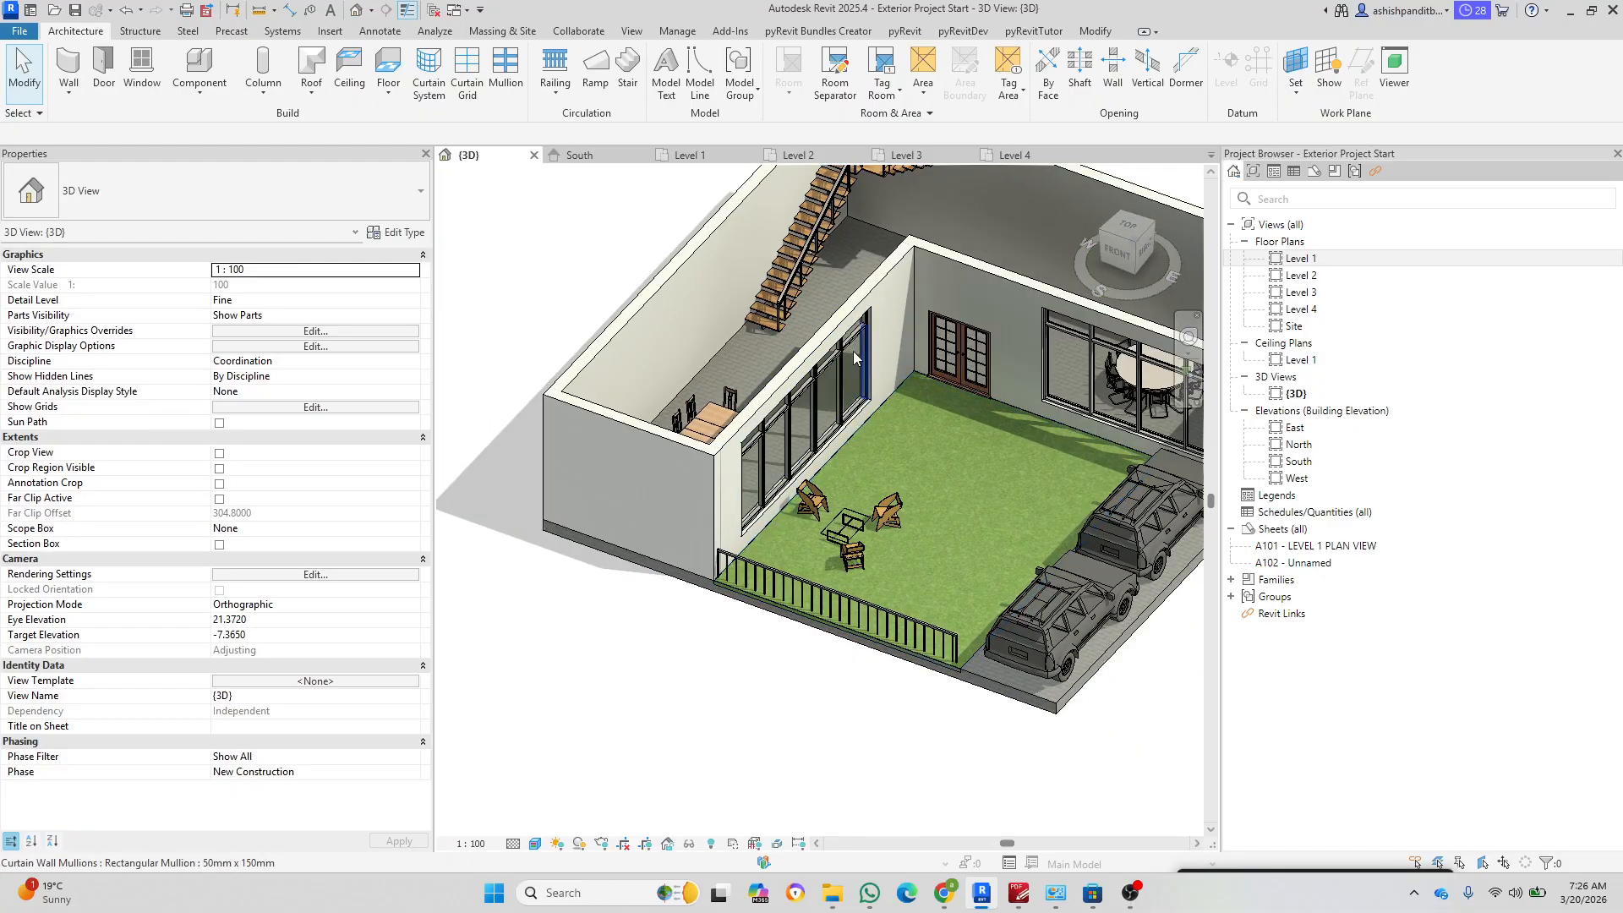
pyautogui.moveTo(854, 351); pyautogui.dragTo(729, 744, button='middle')
pyautogui.scroll(5, 697, 702)
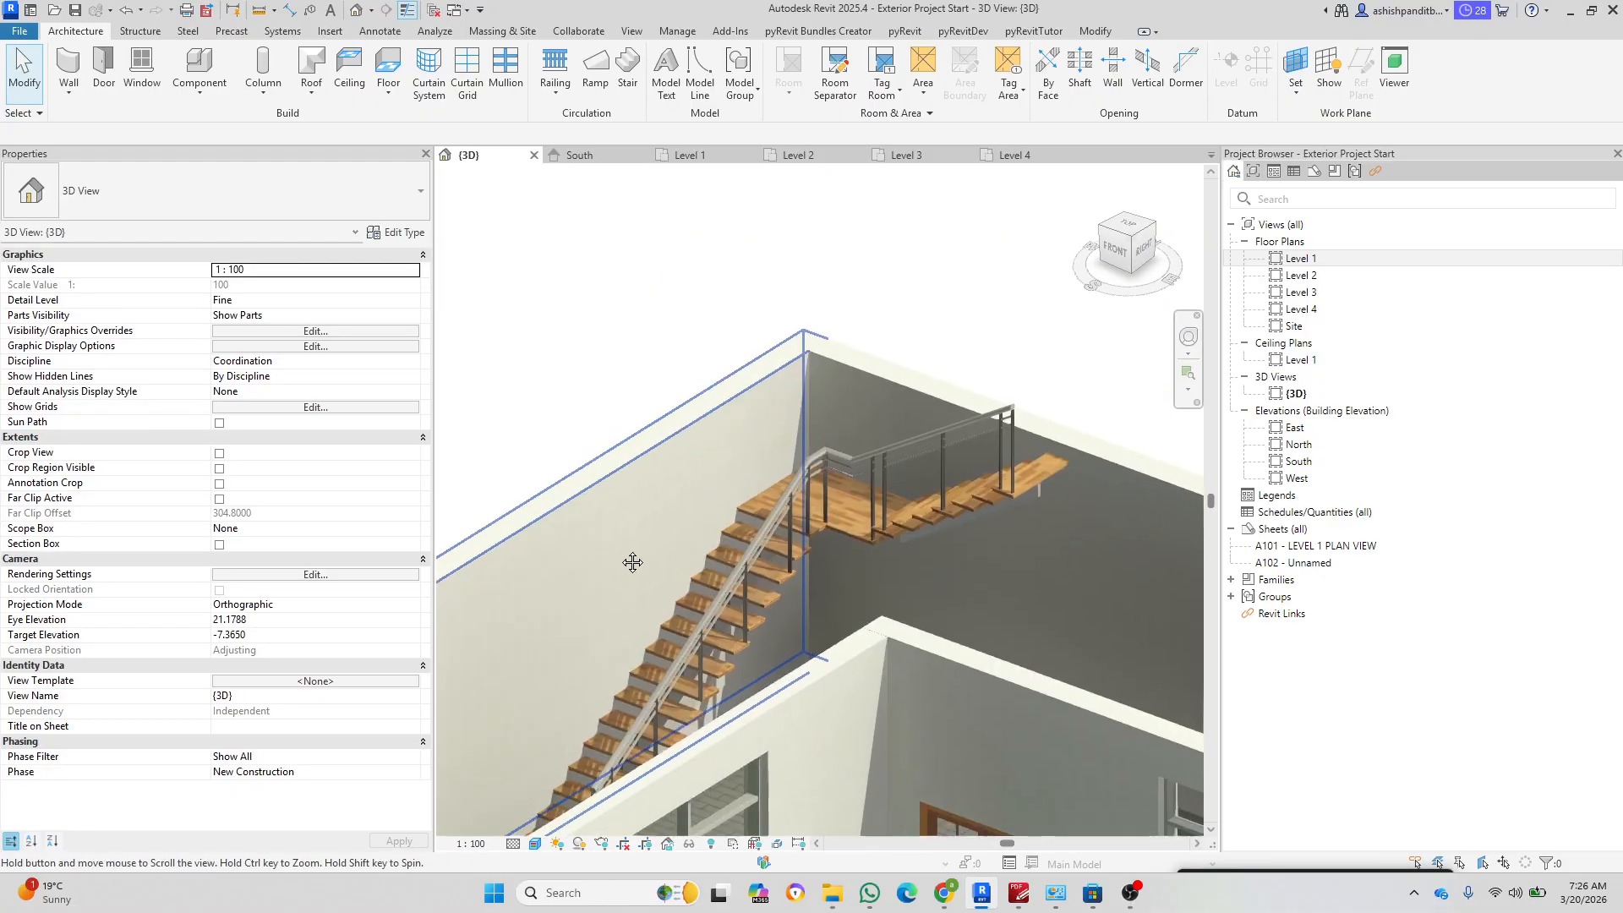
# Step: Switch to the Exterior Project PDF in PDF-XChange Editor and mark DOOR 01's Level 1 entry in the Door Schedule
pyautogui.hotkey('alt', 'Tab')
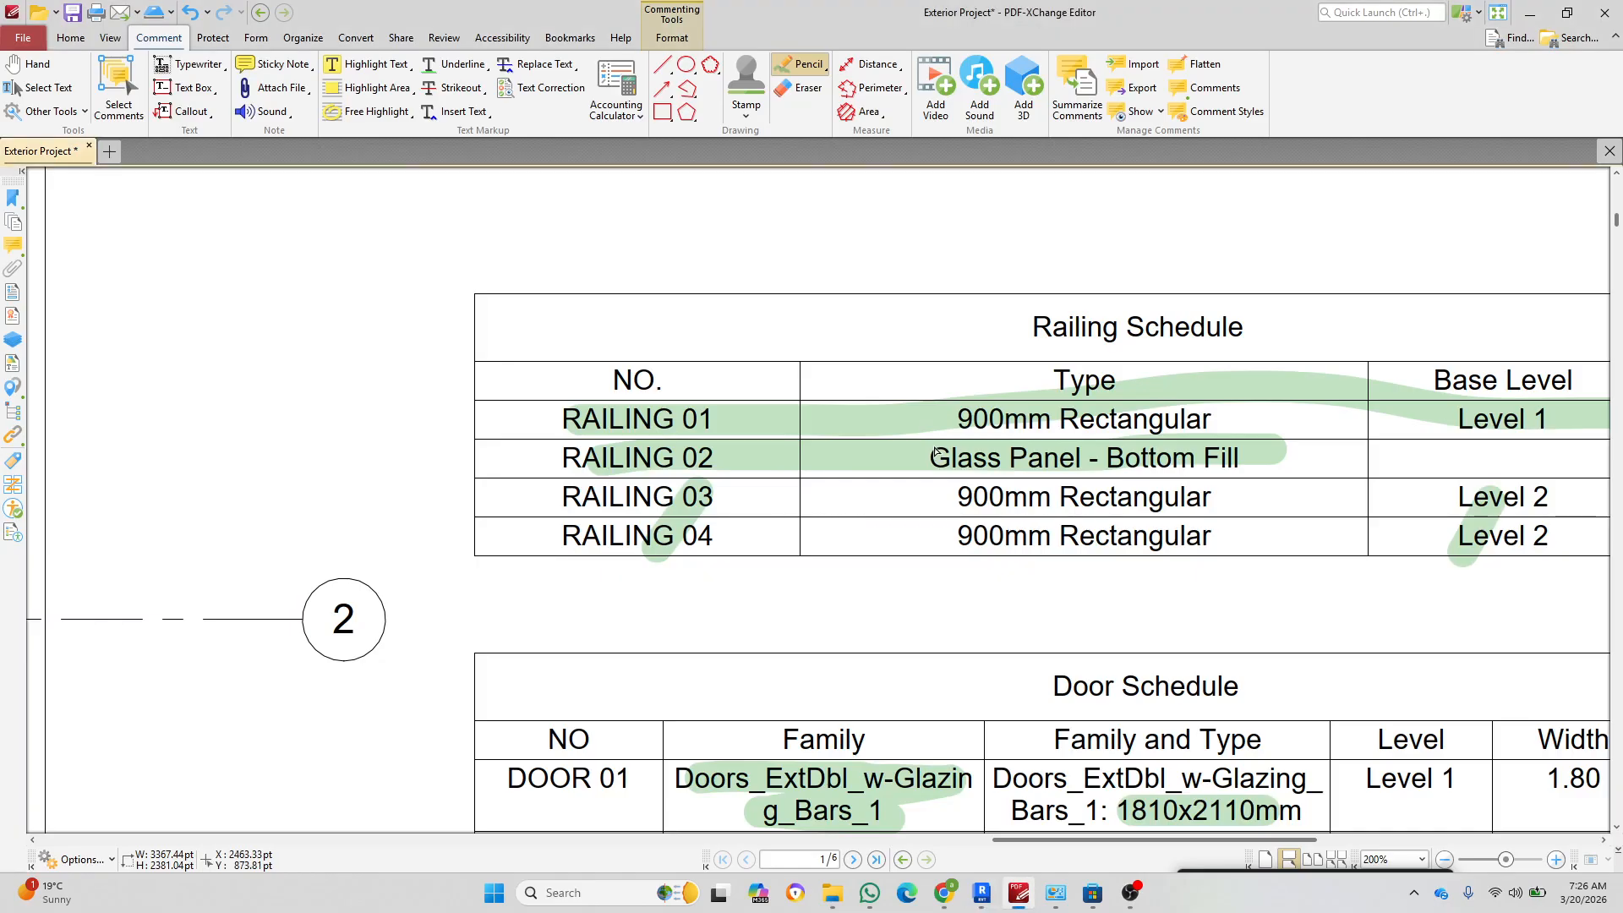
pyautogui.keyDown('ctrl'); pyautogui.scroll(-4, 667, 435); pyautogui.keyUp('ctrl')
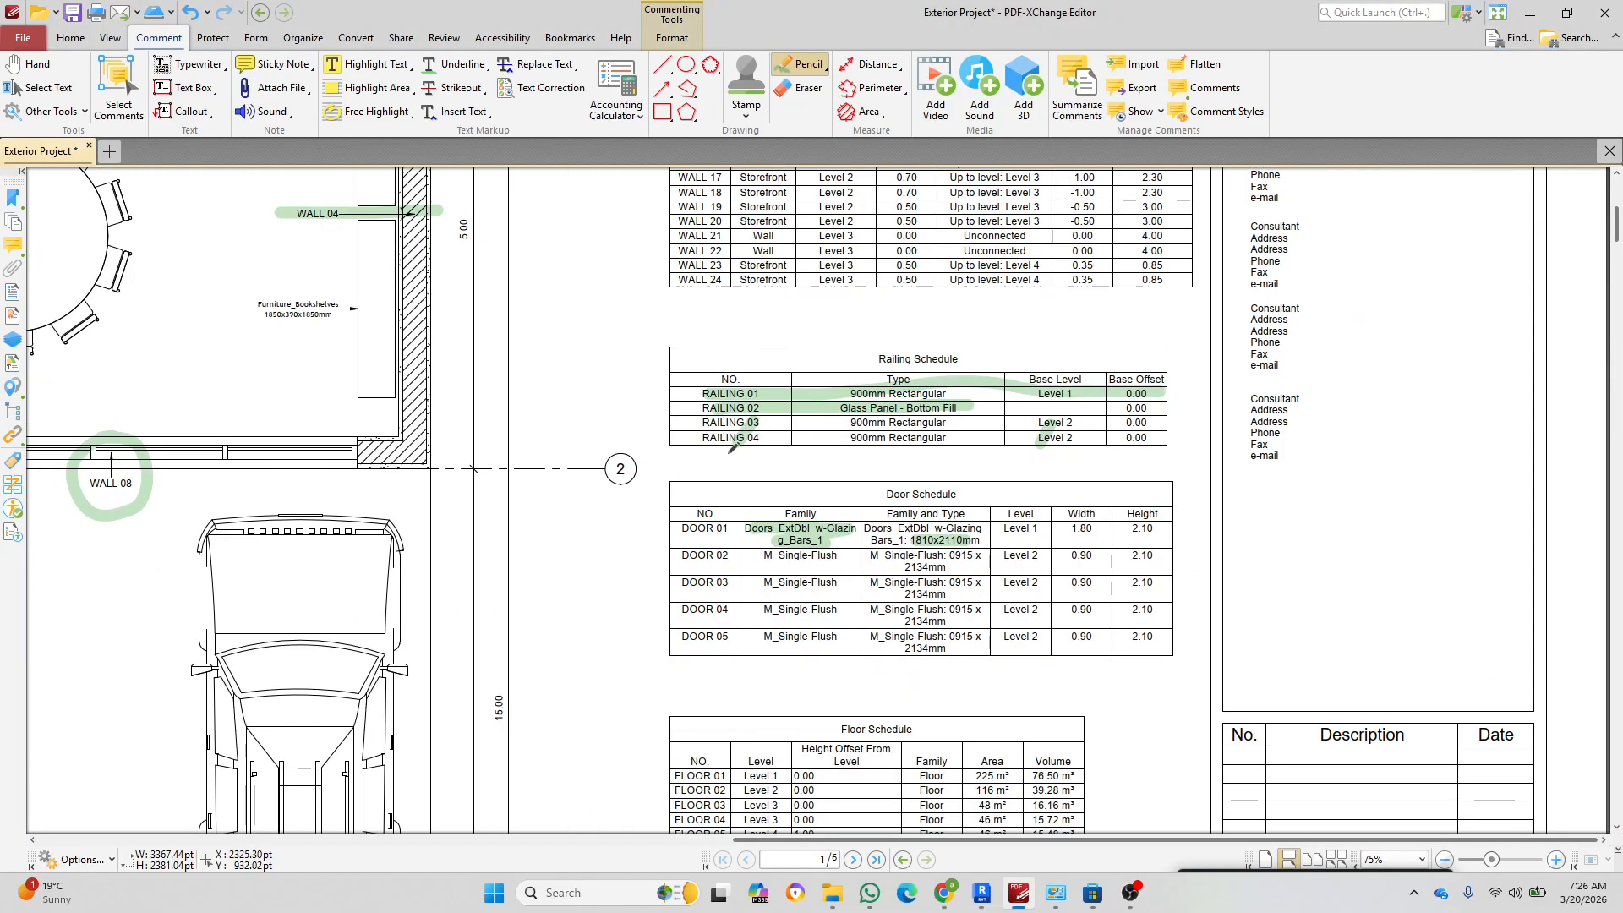
pyautogui.keyDown('ctrl'); pyautogui.scroll(1, 922, 365); pyautogui.keyUp('ctrl')
pyautogui.scroll(-2, 944, 431)
pyautogui.keyDown('ctrl'); pyautogui.scroll(1, 939, 432); pyautogui.keyUp('ctrl')
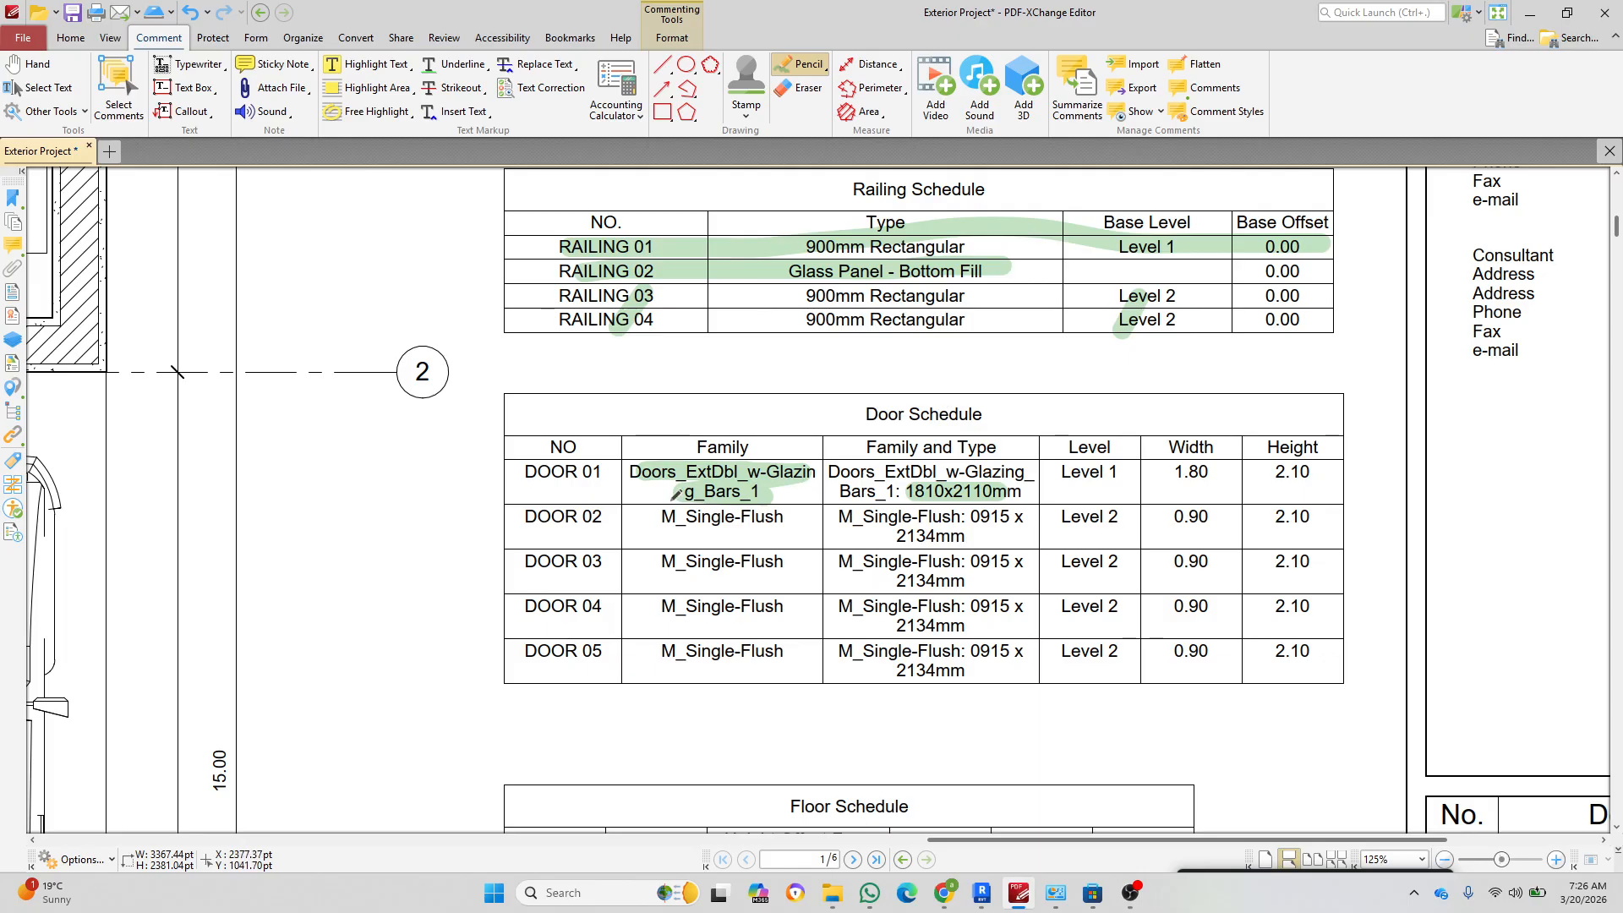
pyautogui.moveTo(1048, 471); pyautogui.dragTo(1133, 471)
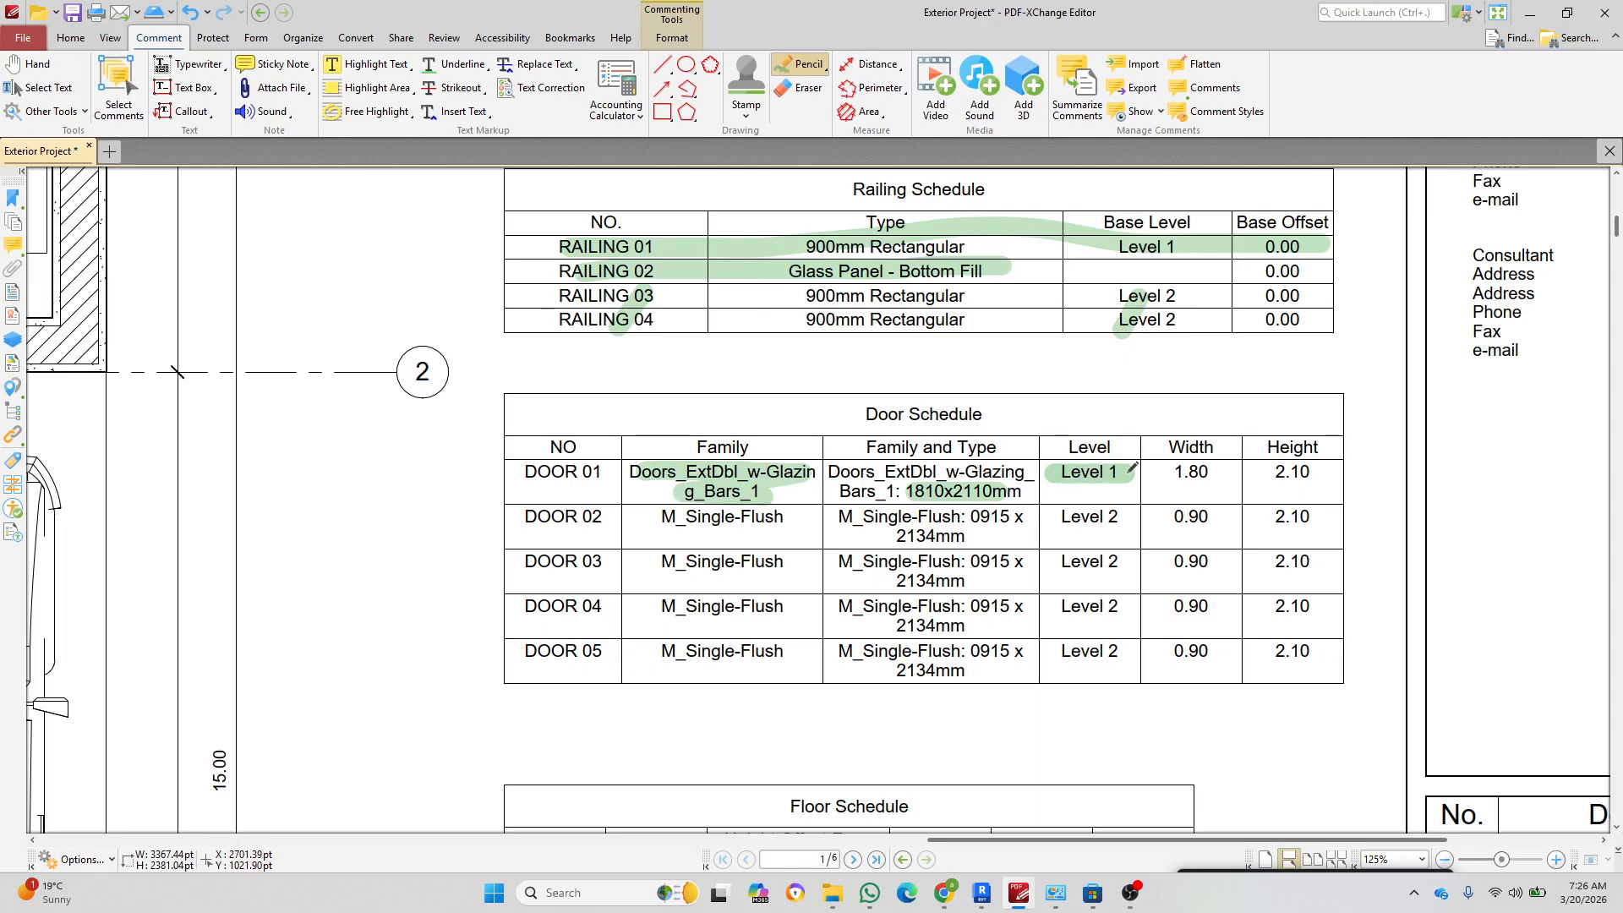
# Step: Review the Wall Schedule, mark the FLOOR 01 row in the Floor Schedule, and check the View Range settings on the sheet
pyautogui.scroll(10, 1066, 589)
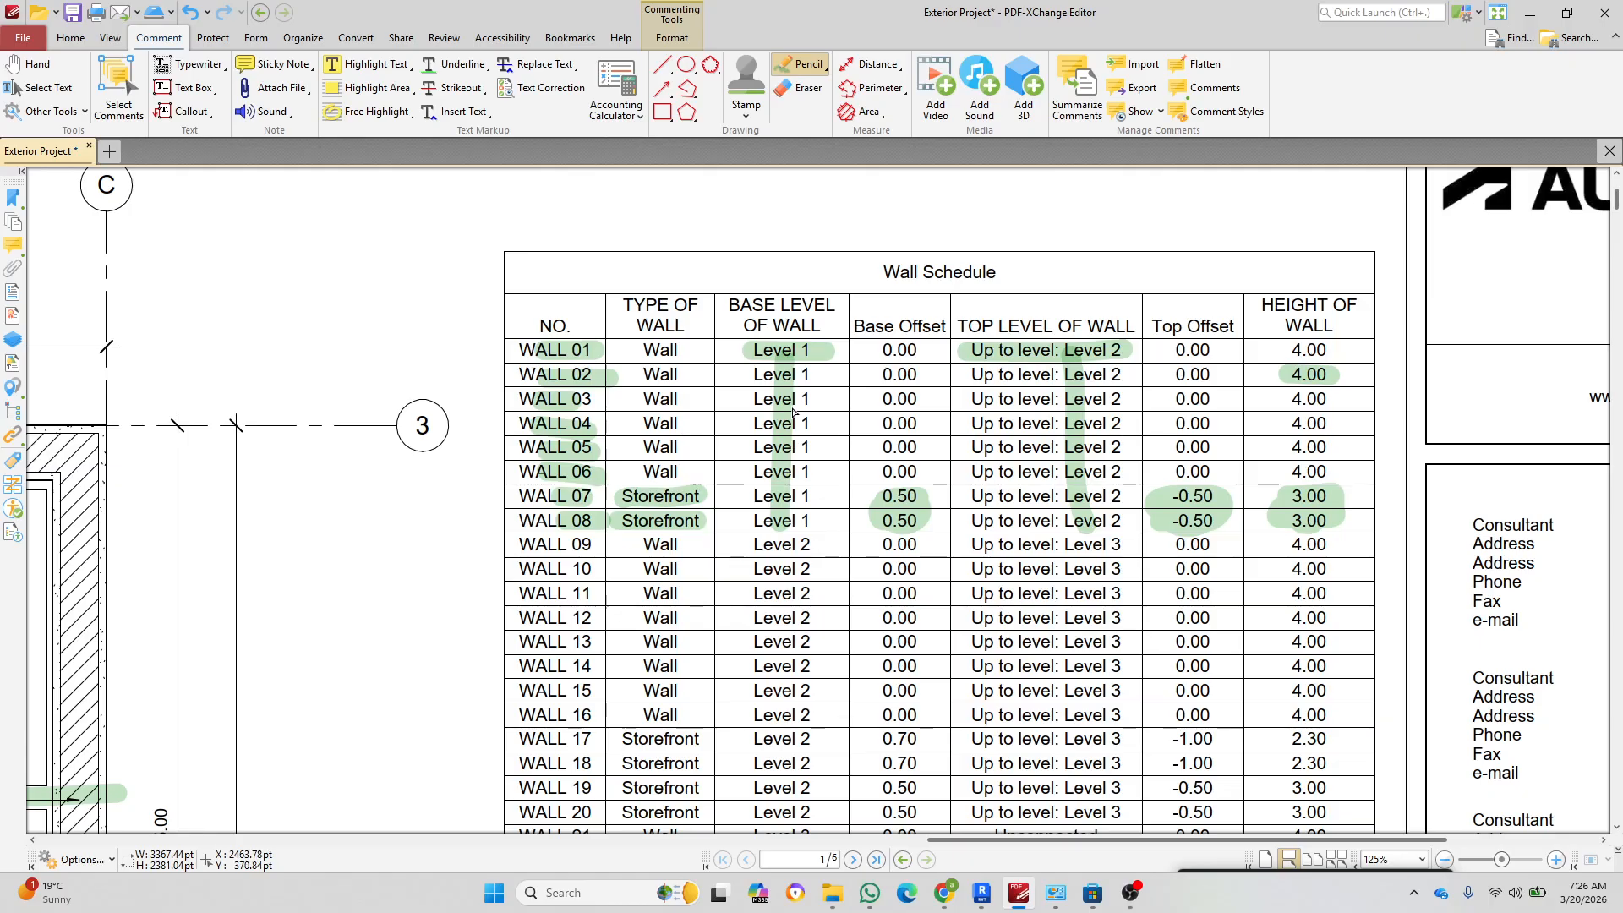
pyautogui.scroll(-15, 1244, 463)
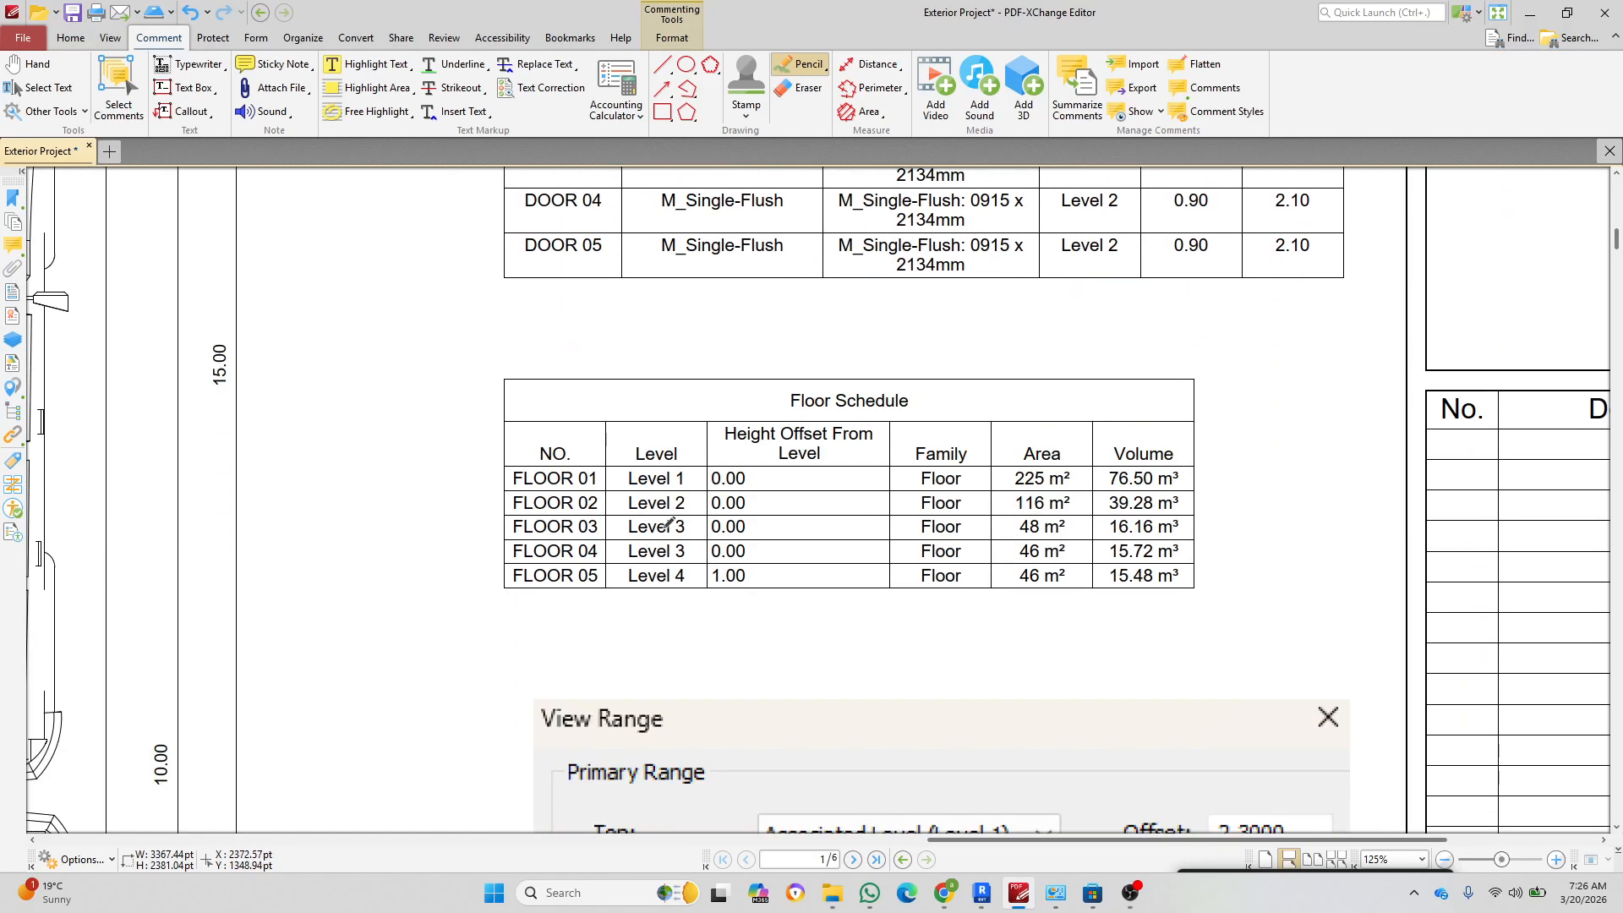
pyautogui.moveTo(507, 481); pyautogui.dragTo(1220, 461)
pyautogui.scroll(-5, 1101, 421)
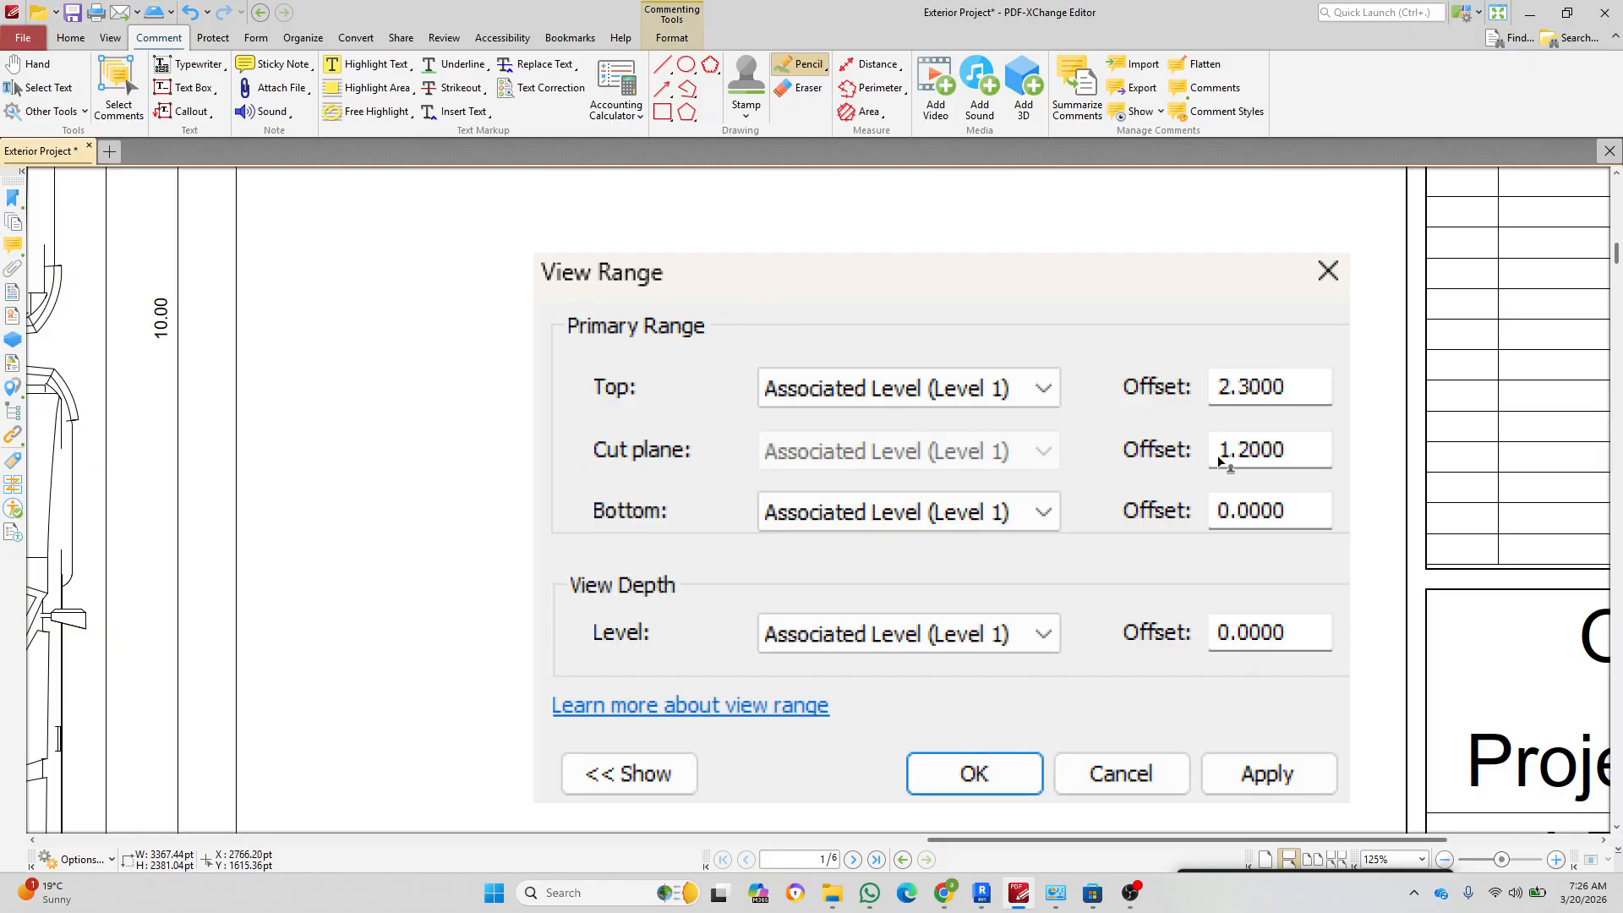
pyautogui.keyDown('ctrl'); pyautogui.scroll(-2, 1012, 546); pyautogui.keyUp('ctrl')
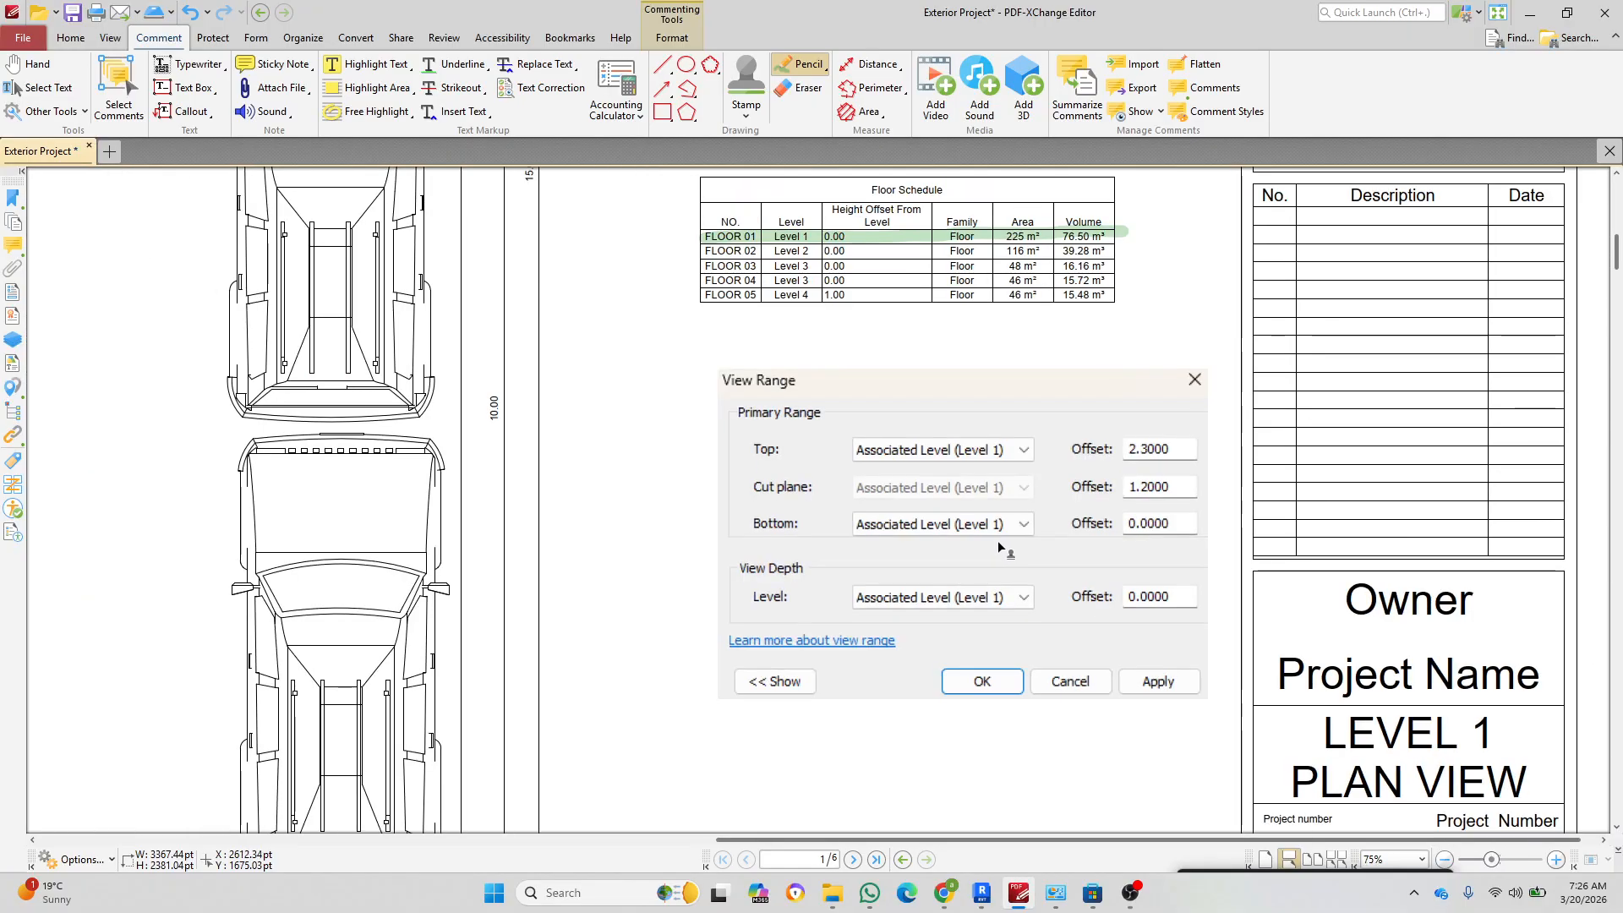
# Step: Compare the View Range of Revit's Level 1 floor plan with the PDF sheet, viewing the sample diagram and leaving the settings unchanged
pyautogui.hotkey('alt', 'Tab')
pyautogui.doubleClick(1301, 258)
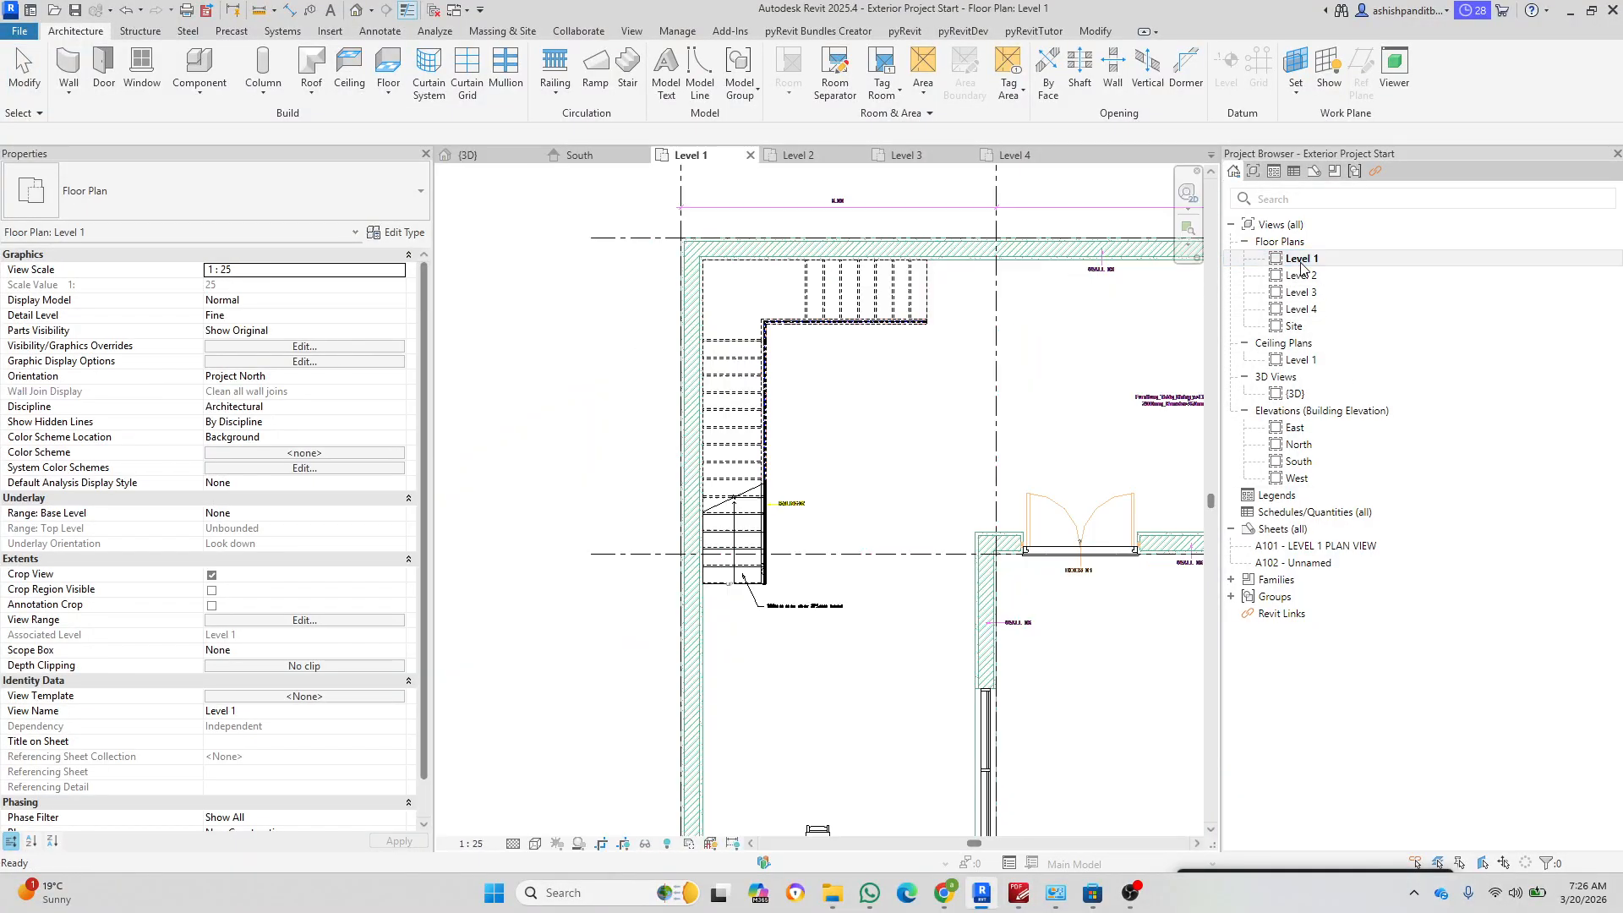
pyautogui.scroll(-5, 610, 475)
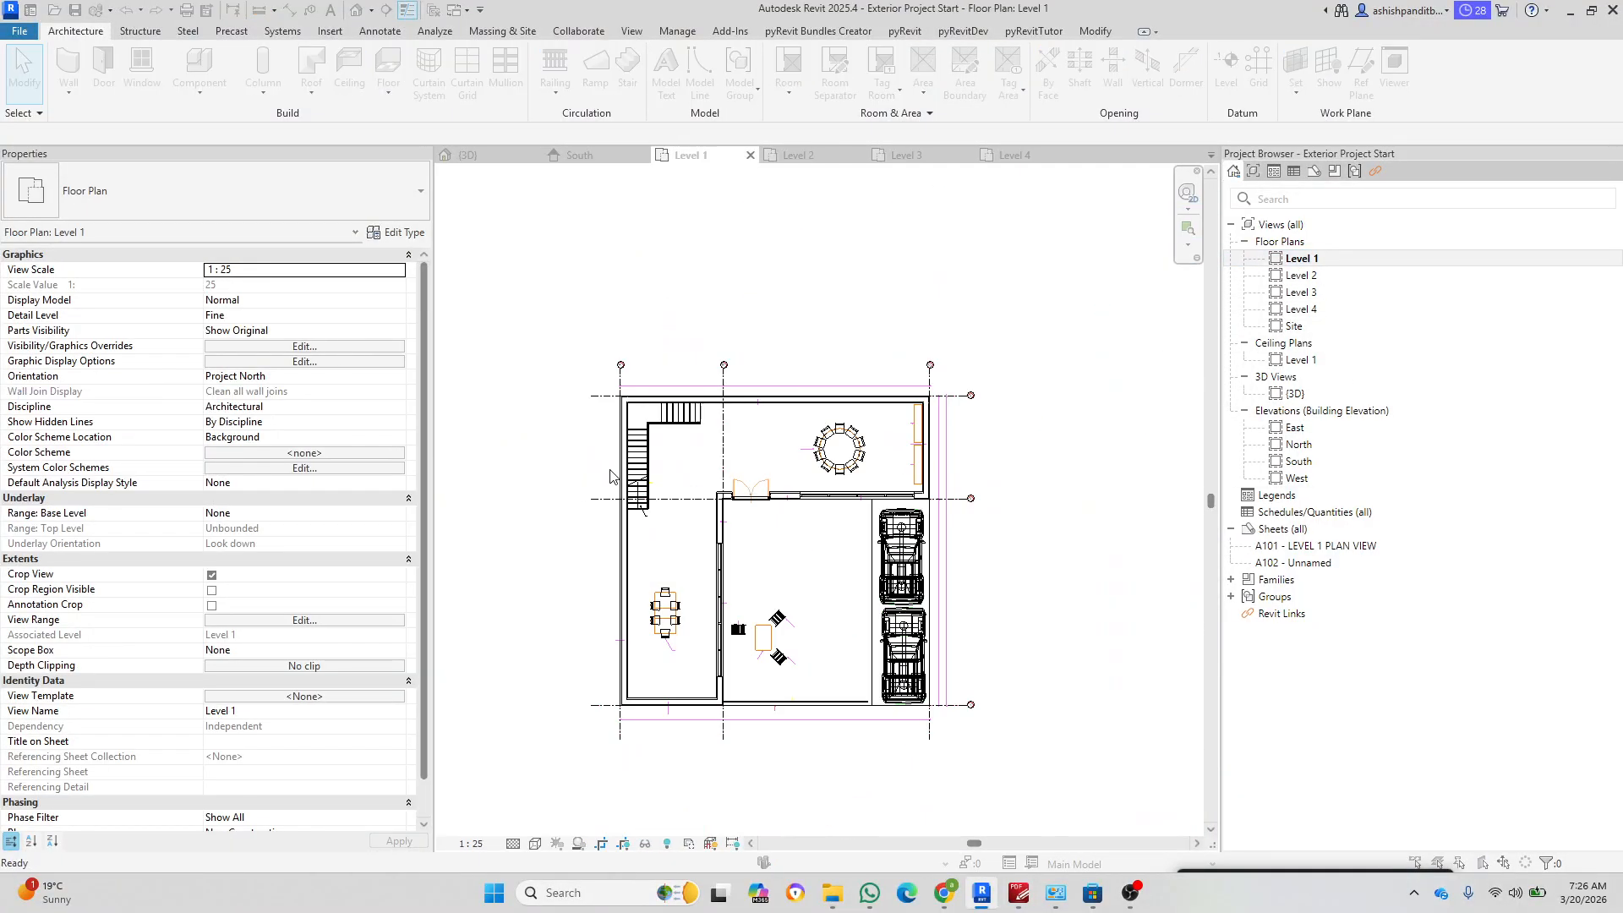
pyautogui.press('v')
pyautogui.press('r')
pyautogui.hotkey('alt', 'Tab')
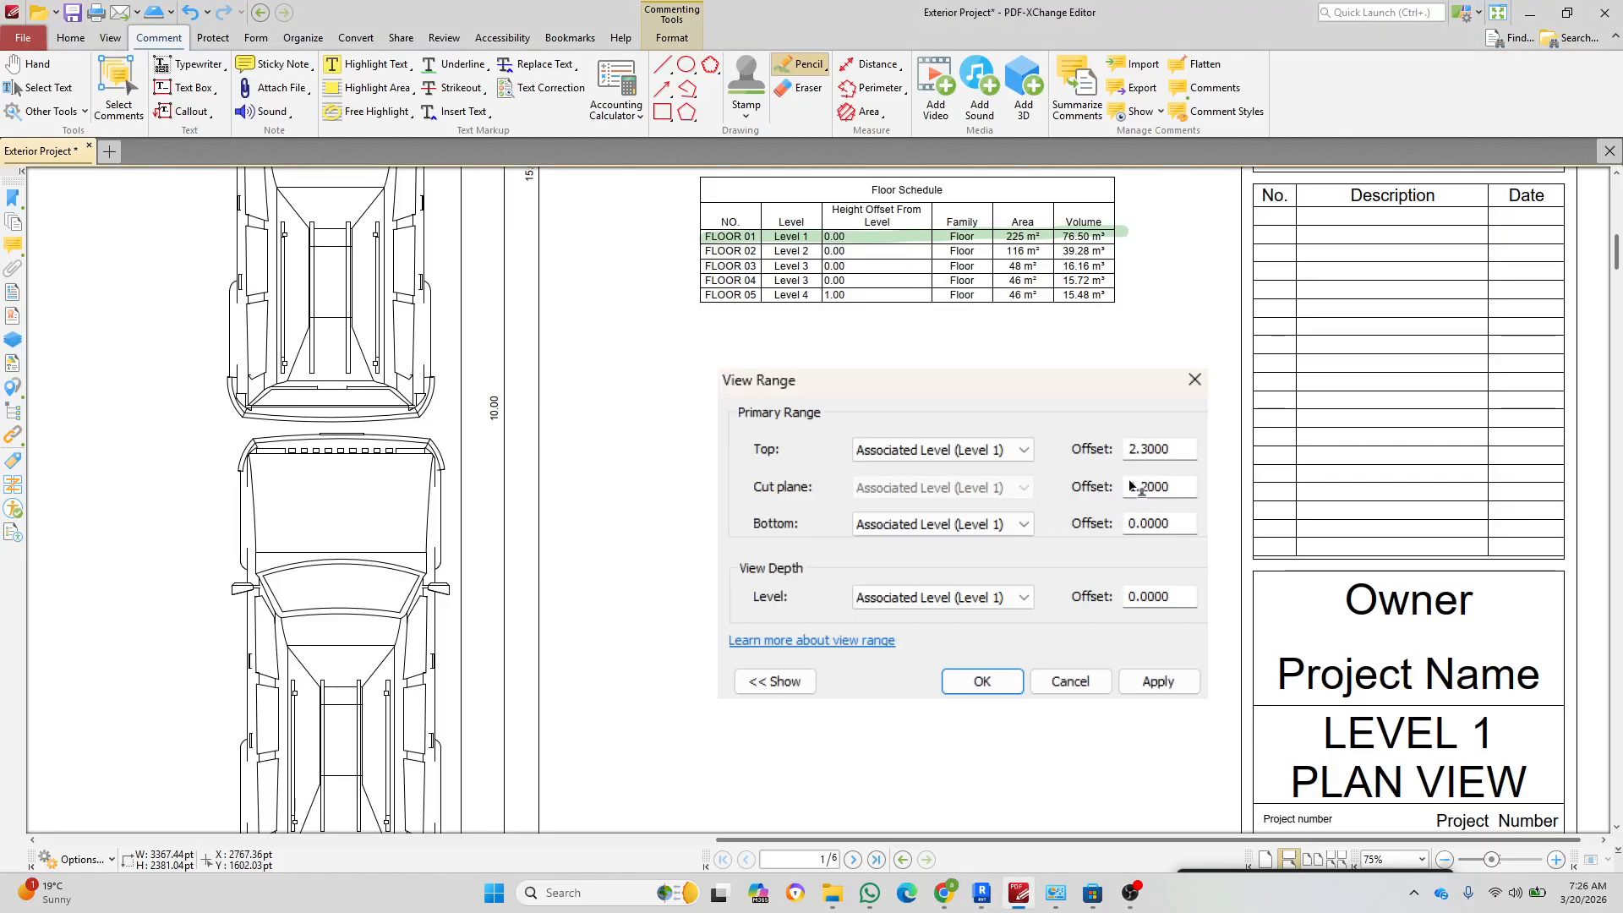
pyautogui.hotkey('alt', 'Tab')
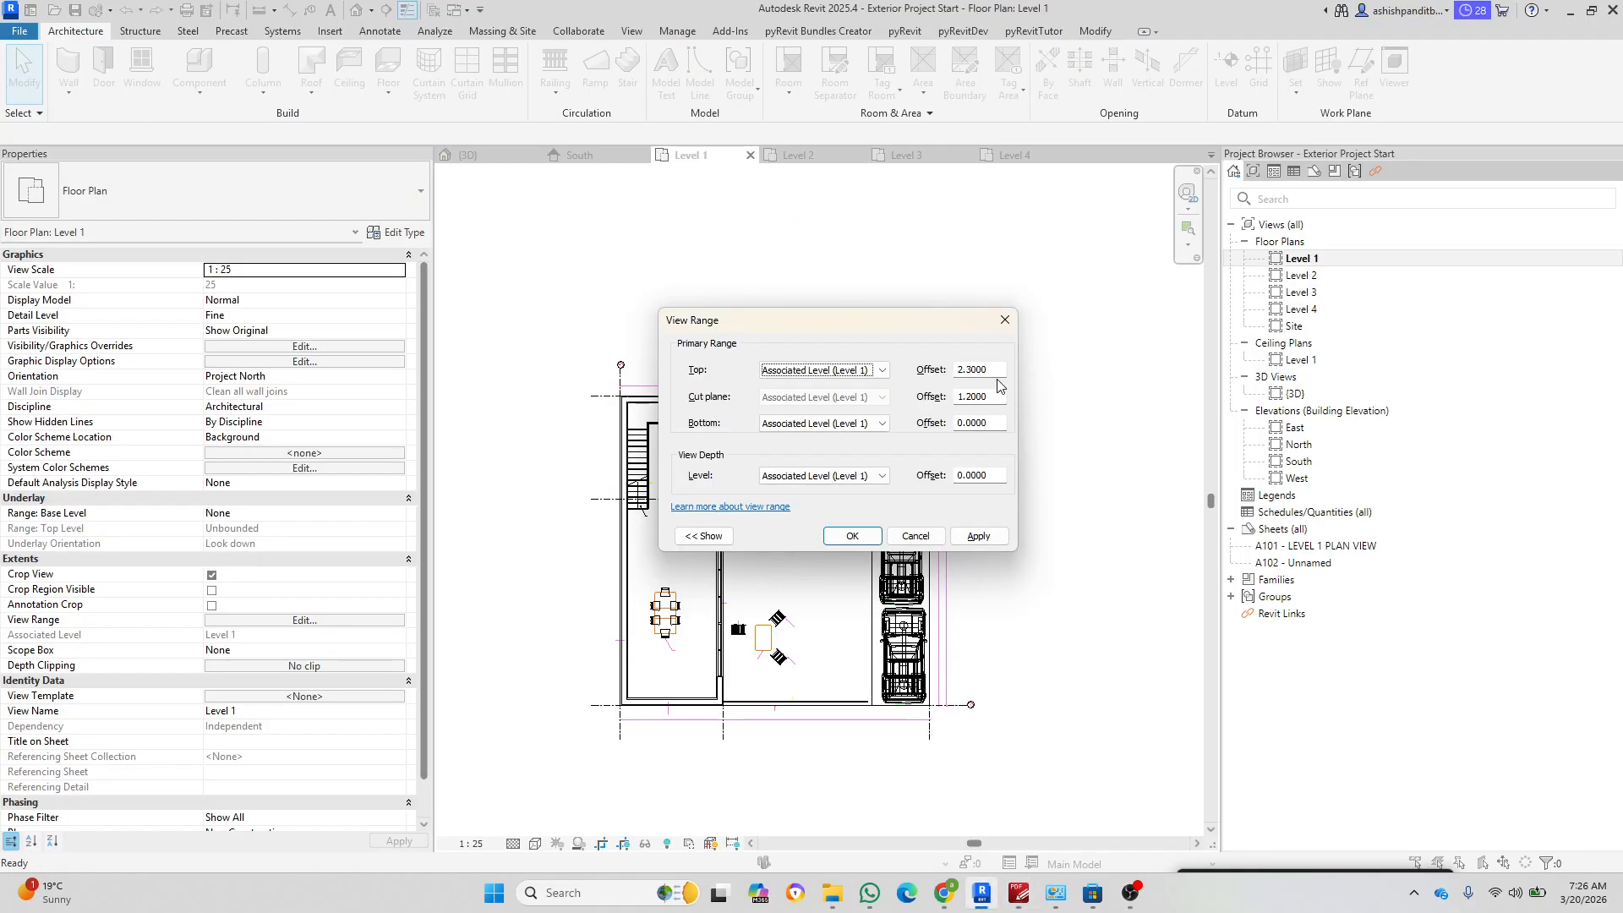
pyautogui.hotkey('alt', 'Tab')
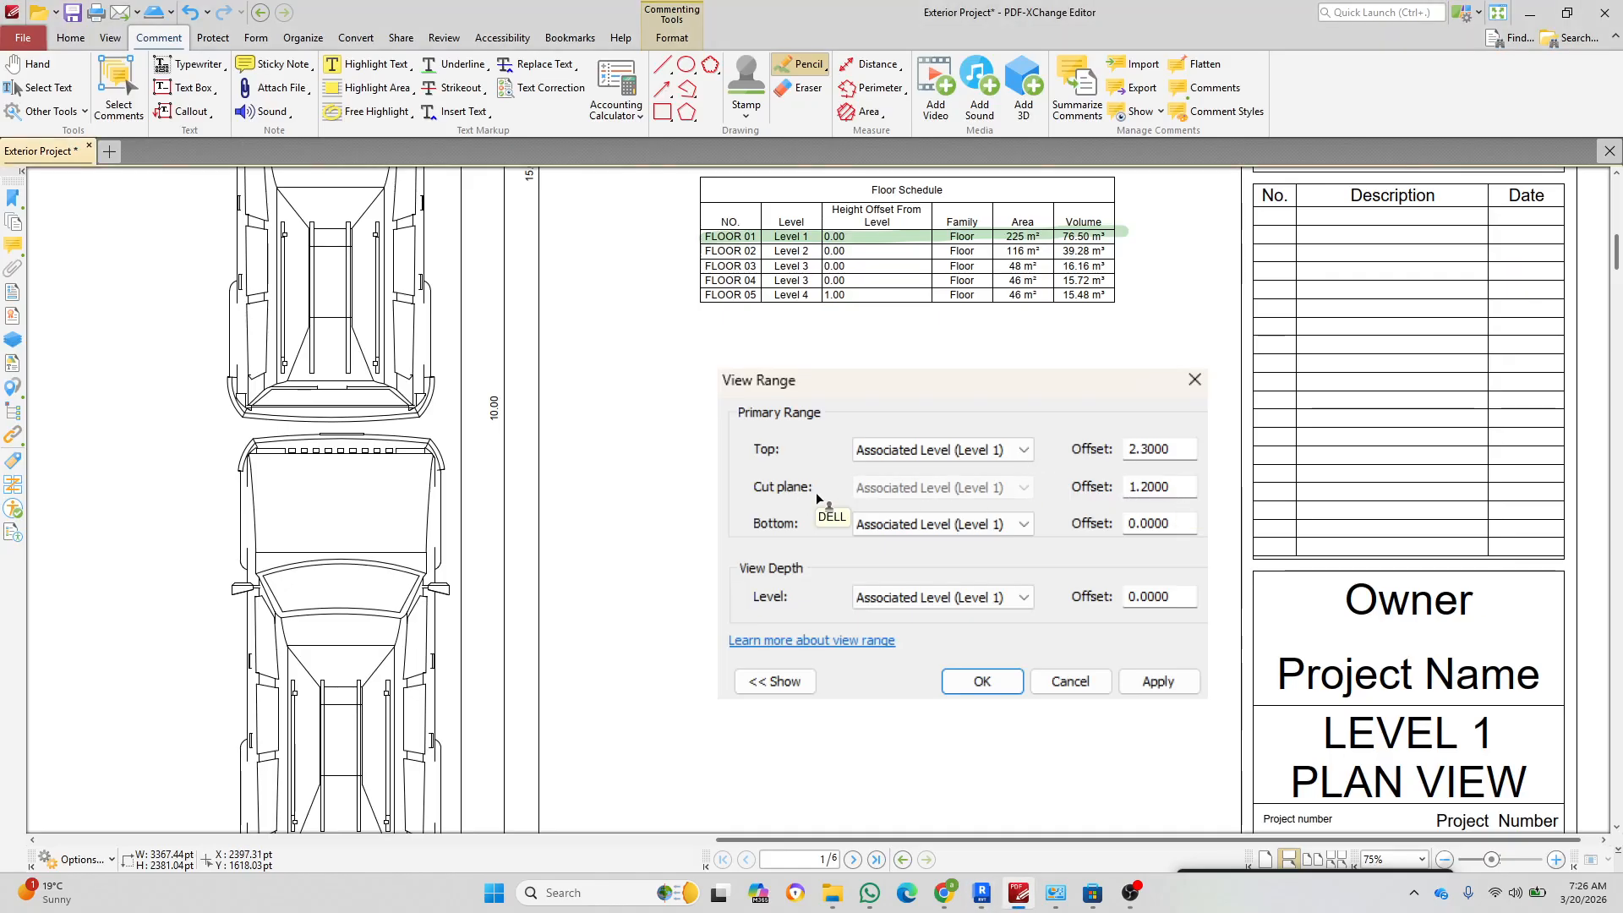
pyautogui.hotkey('alt', 'Tab')
pyautogui.click(703, 536)
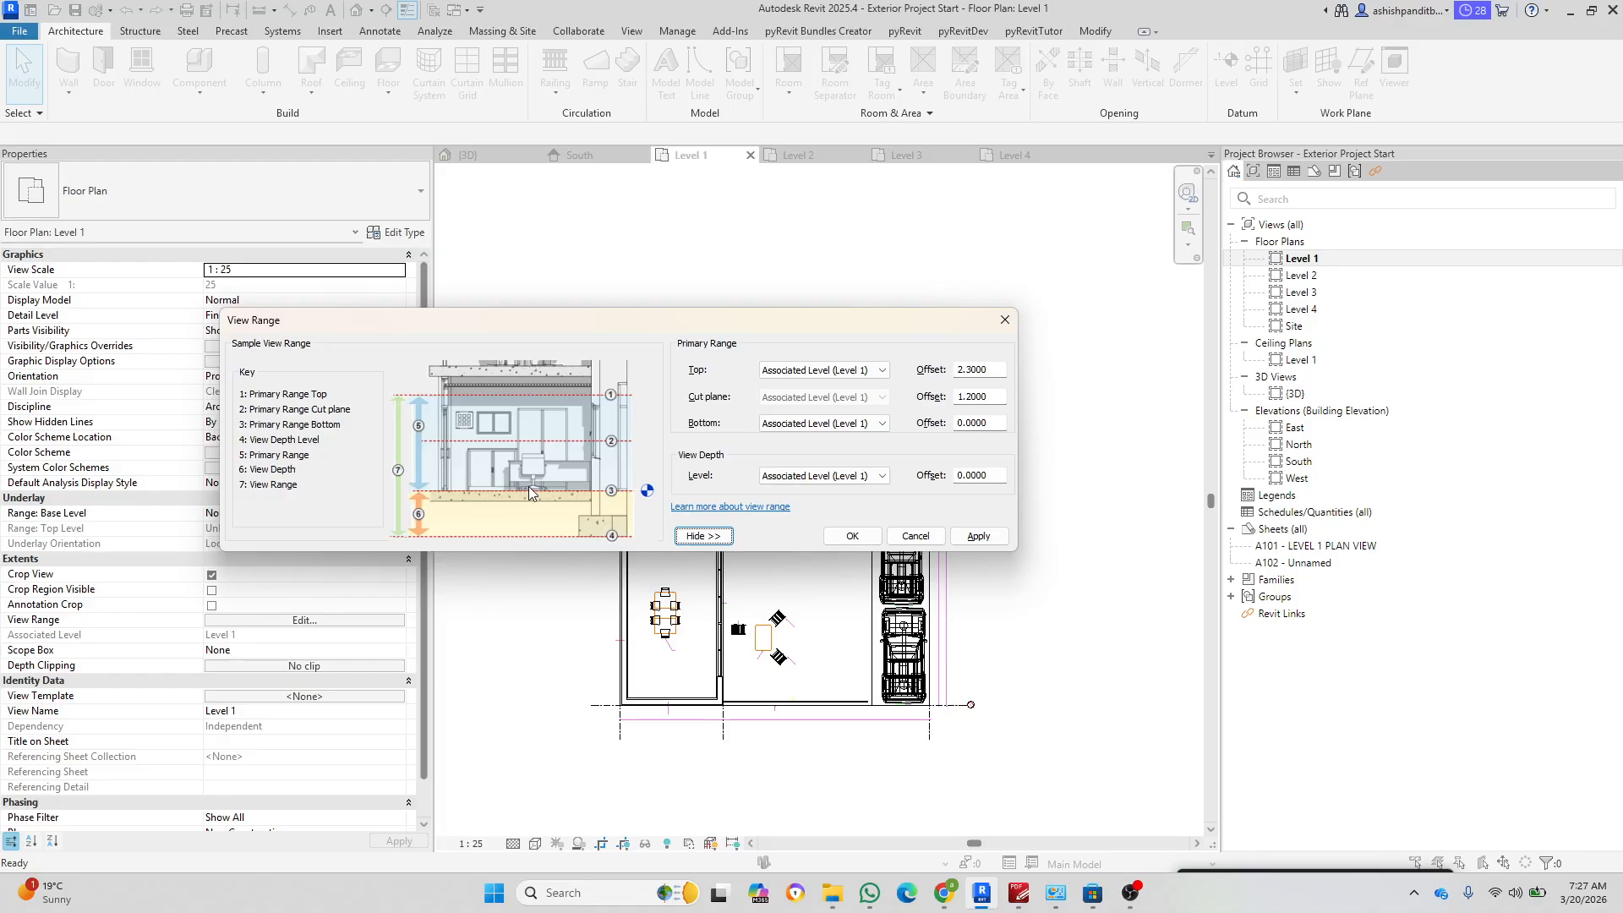
pyautogui.click(916, 536)
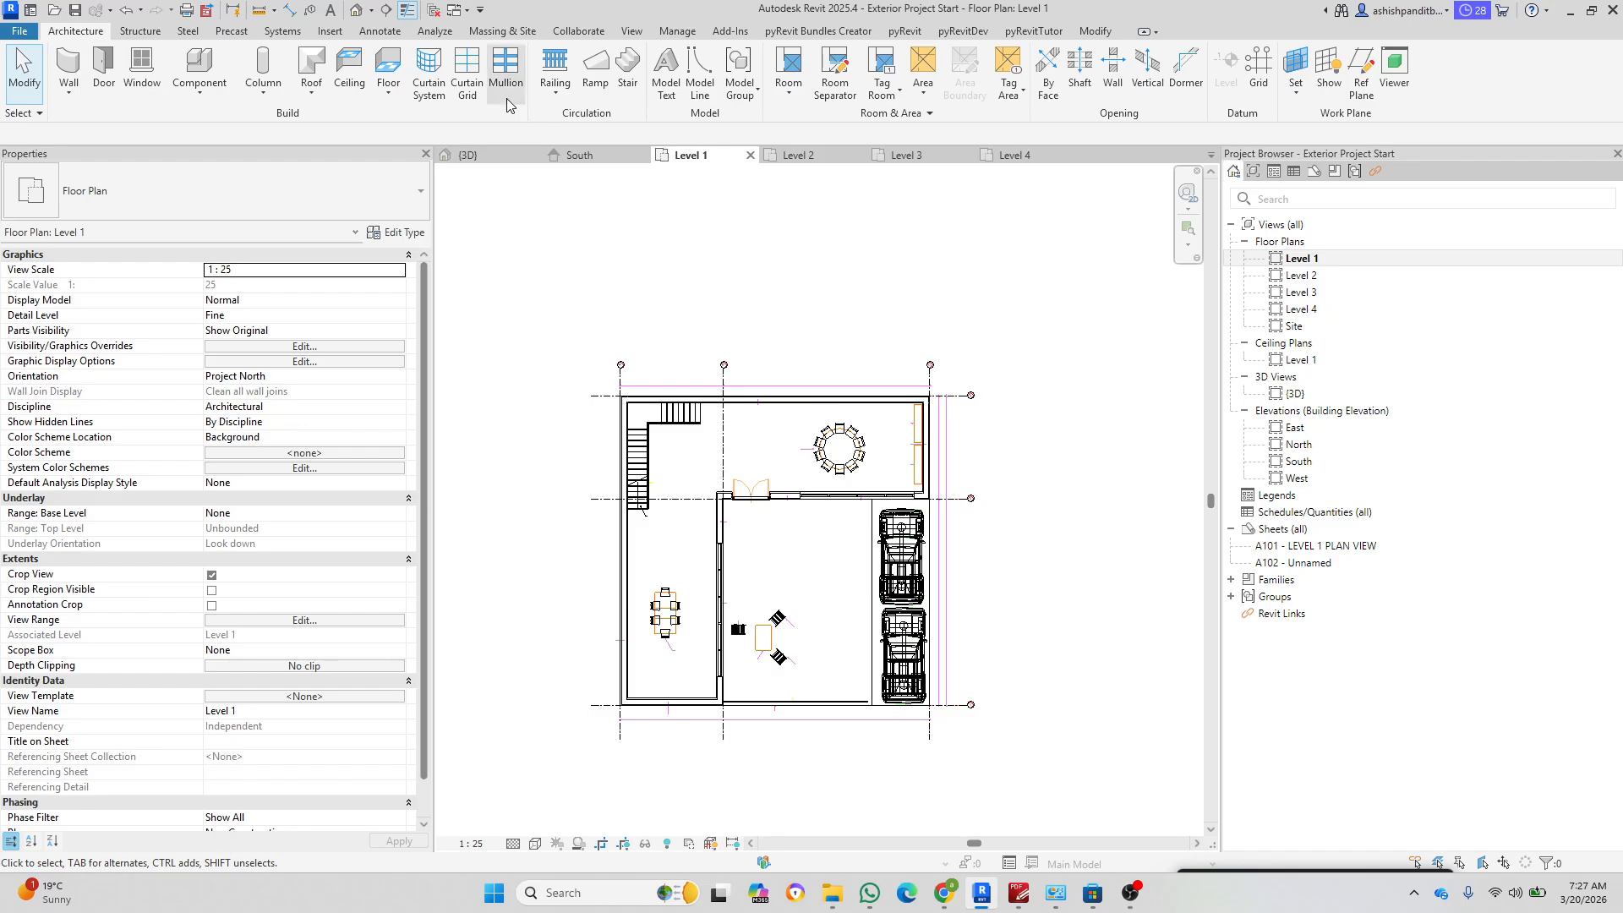
# Step: Close all inactive views and open the default 3D view
pyautogui.click(433, 11)
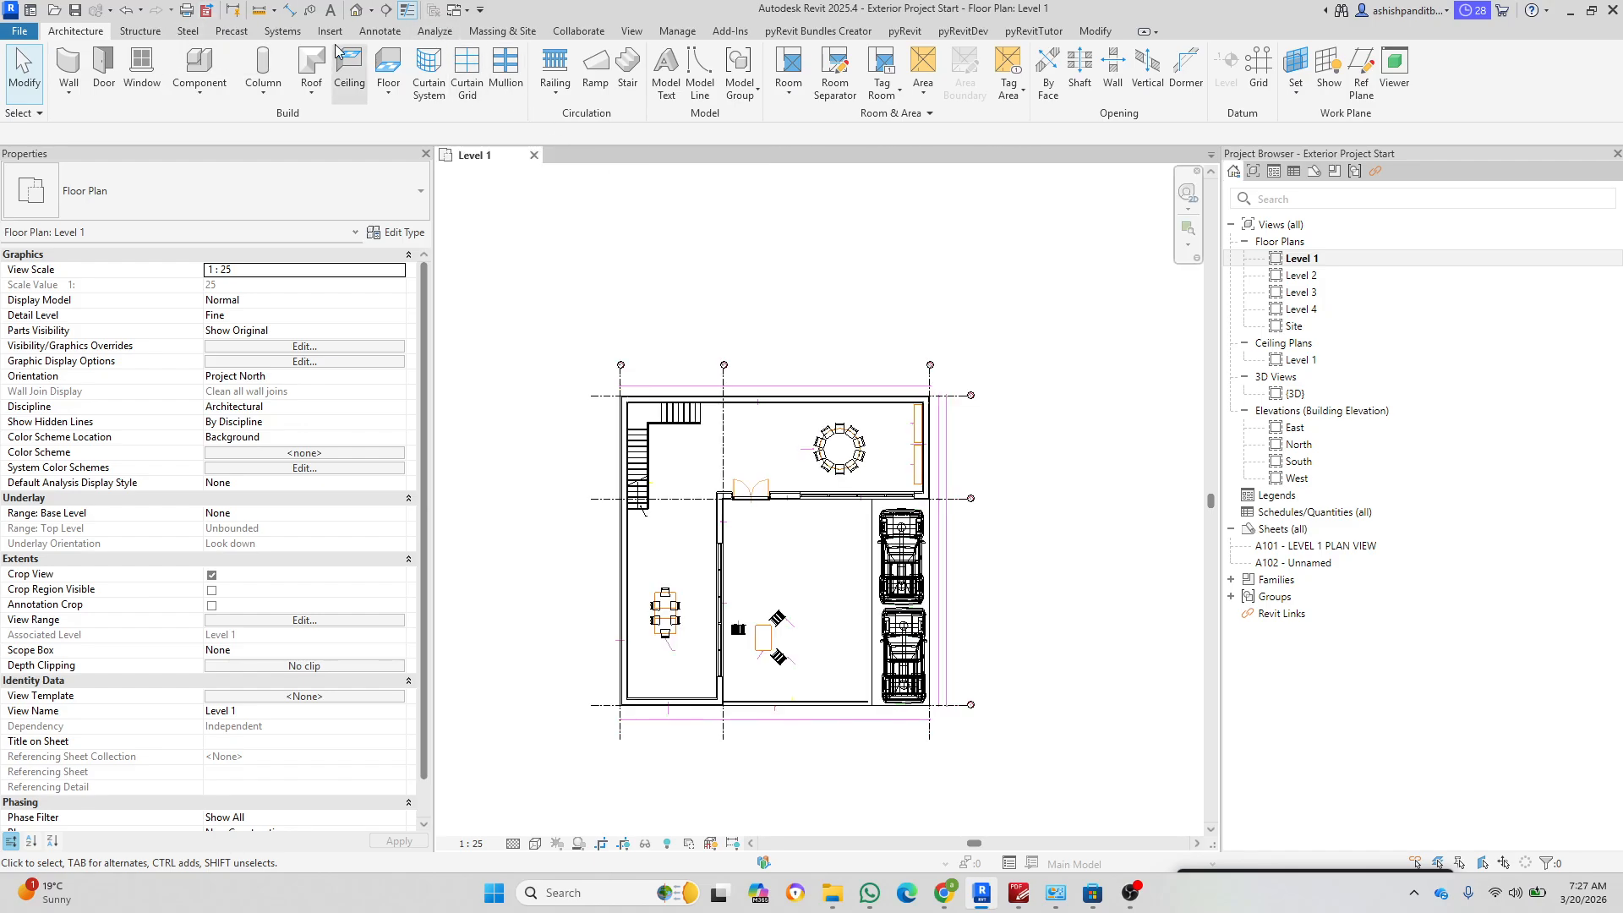
pyautogui.click(356, 11)
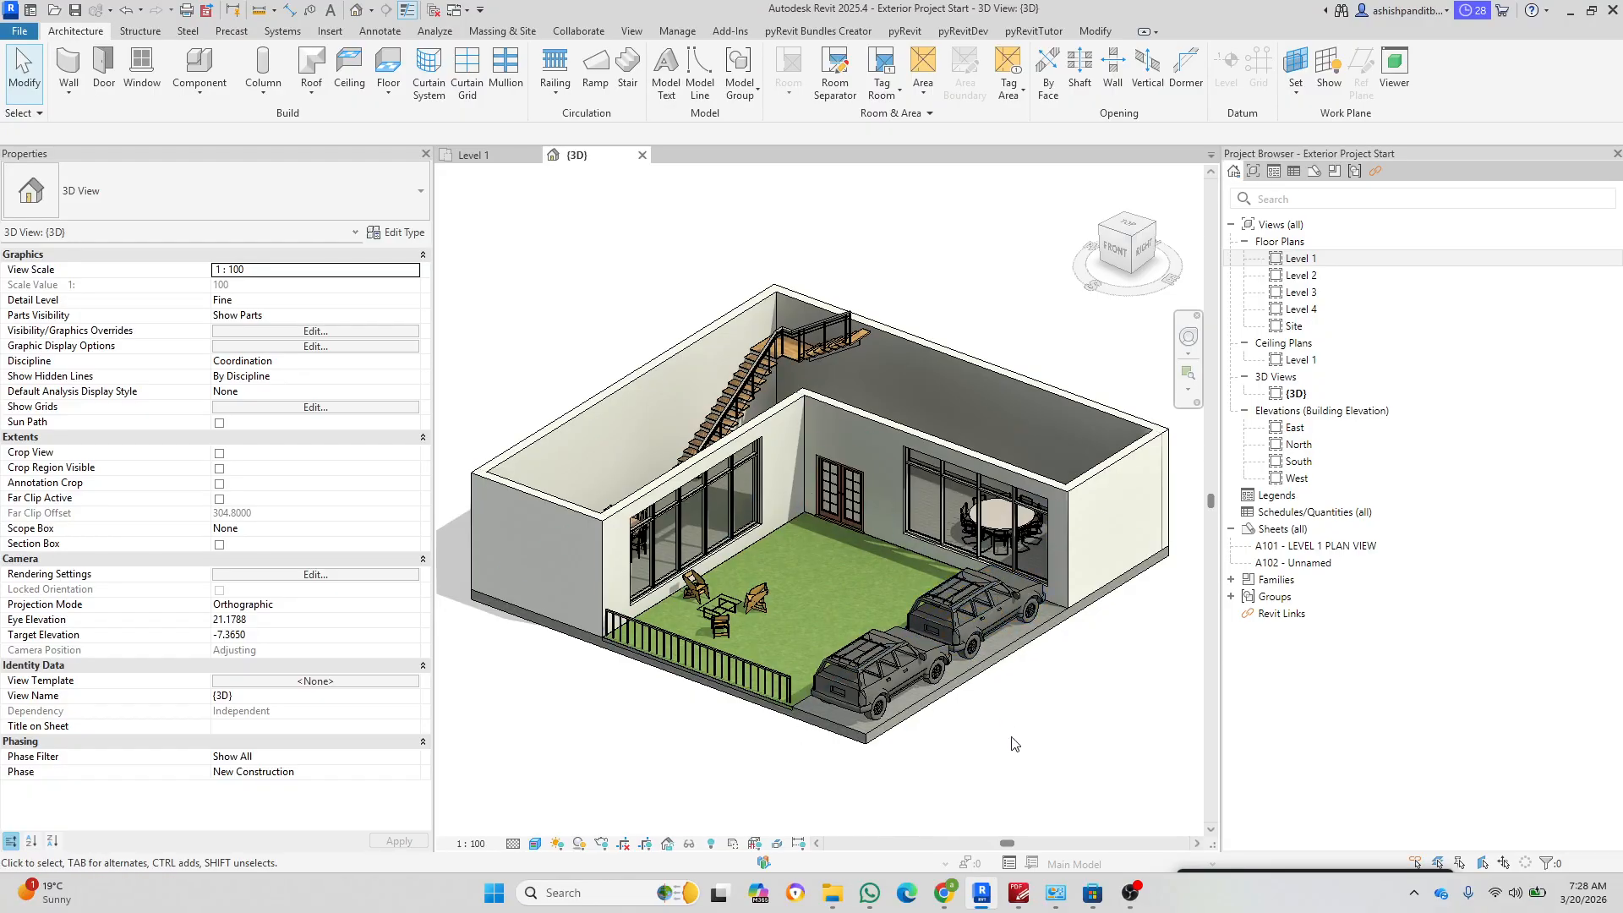
pyautogui.click(1131, 893)
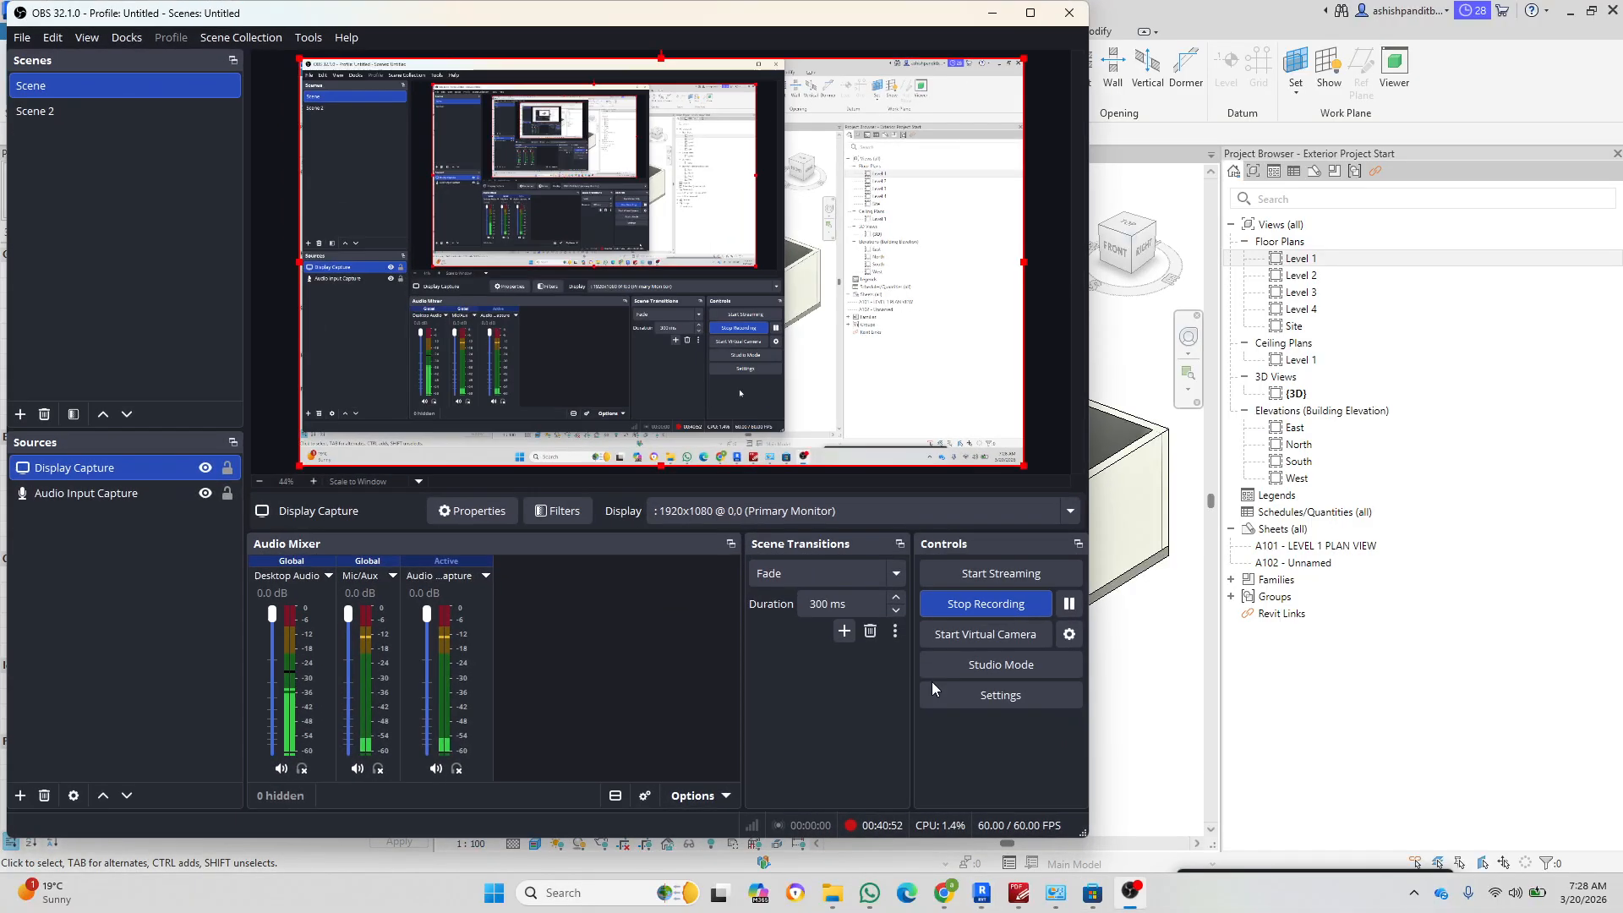